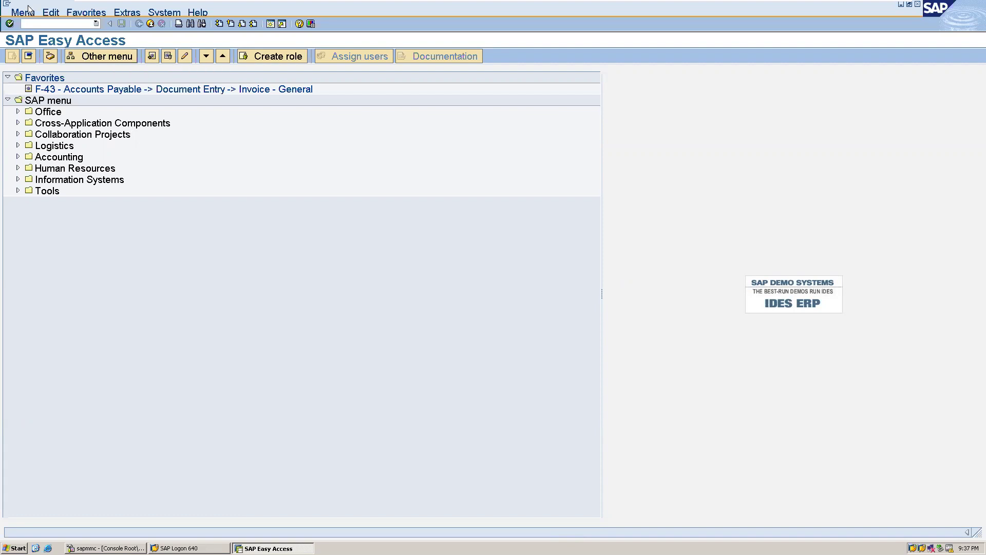
Run transaction SPRO and open the SAP Reference IMG structure
text(spro)
key(Return)
click(79, 54)
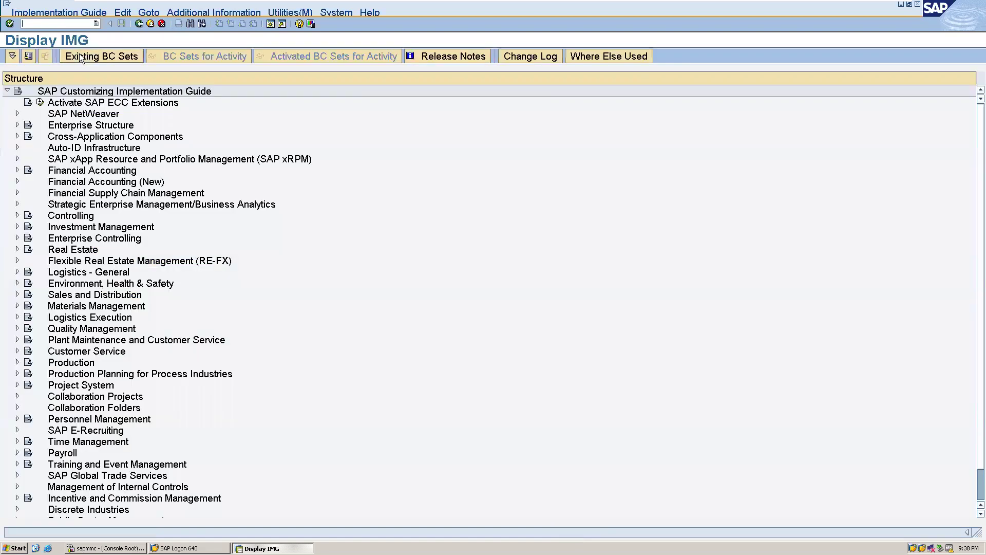
Open the Define company activity under Enterprise Structure, Definition, Financial Accounting
click(17, 126)
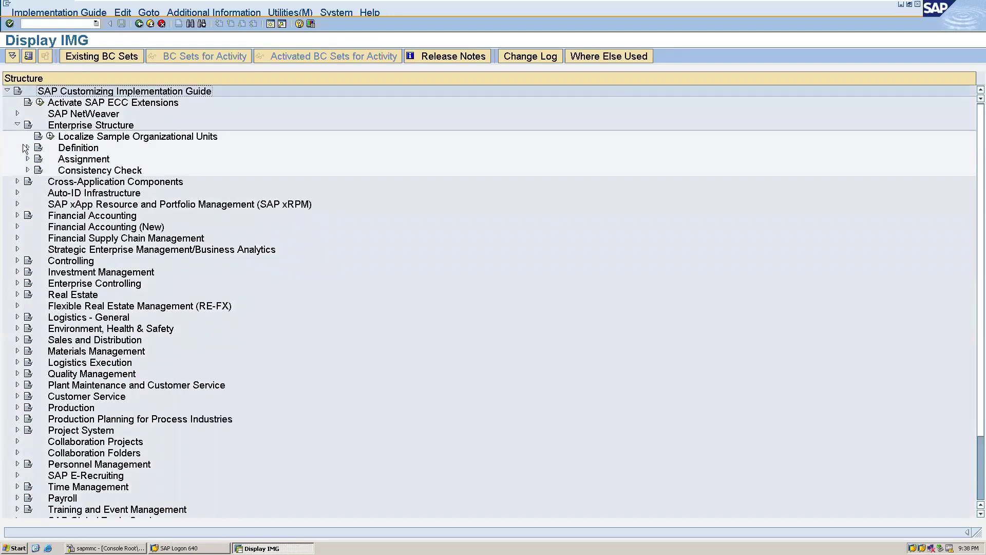
click(27, 148)
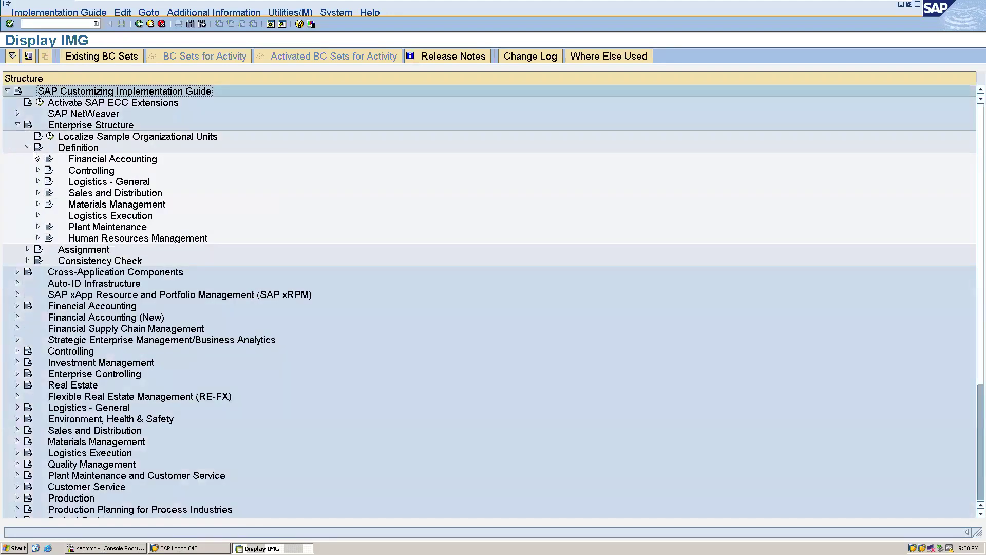
click(37, 160)
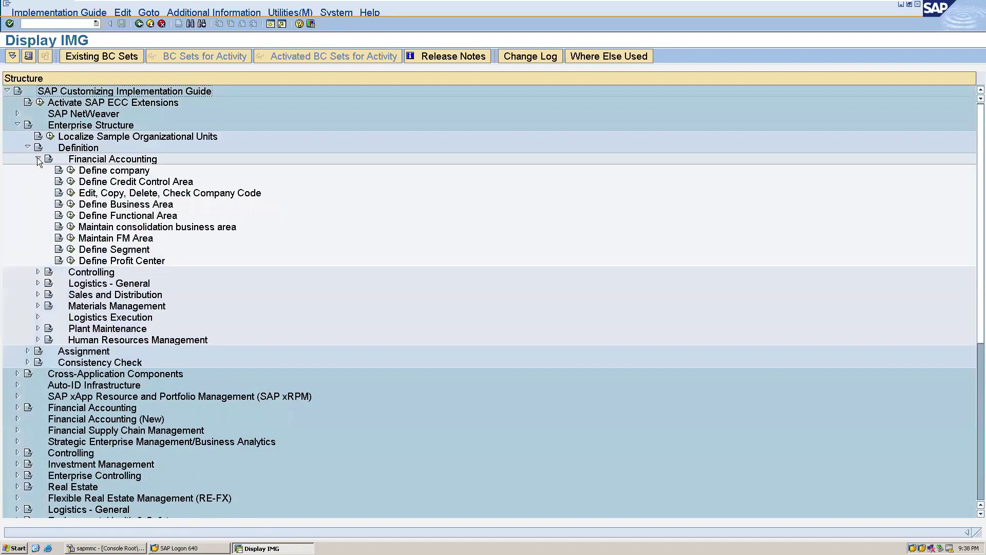
click(71, 171)
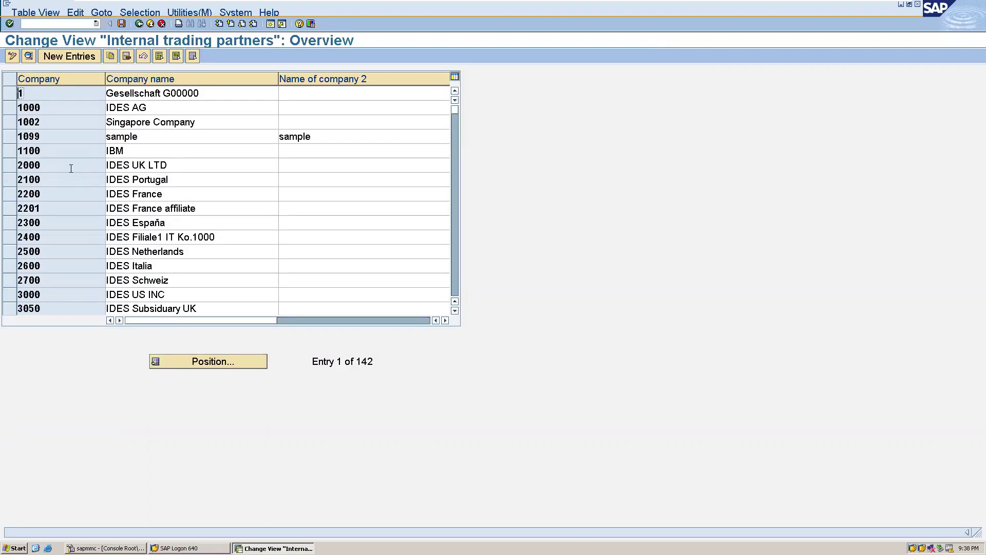
Create a new company entry CCCCD with CCC Technologies as both the company name and name of company 2
click(69, 56)
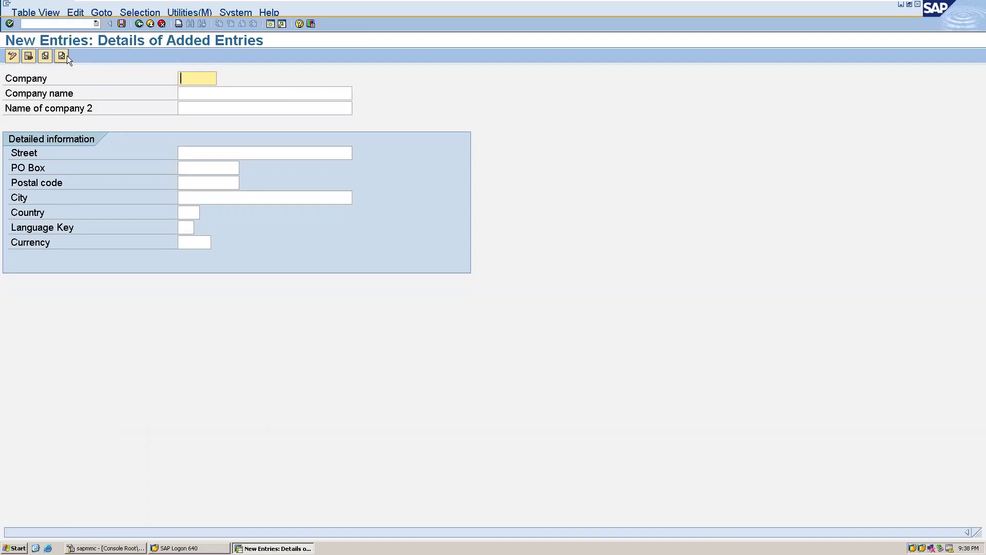
text(CCCCD)
click(198, 94)
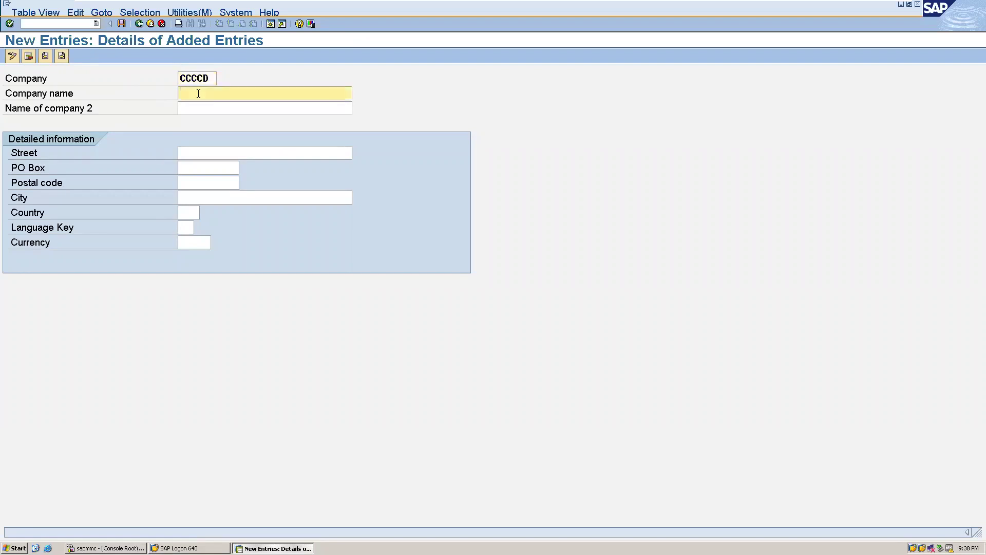
text(CCC Technologies)
drag(267, 93, 175, 96)
key(ctrl+c)
click(186, 108)
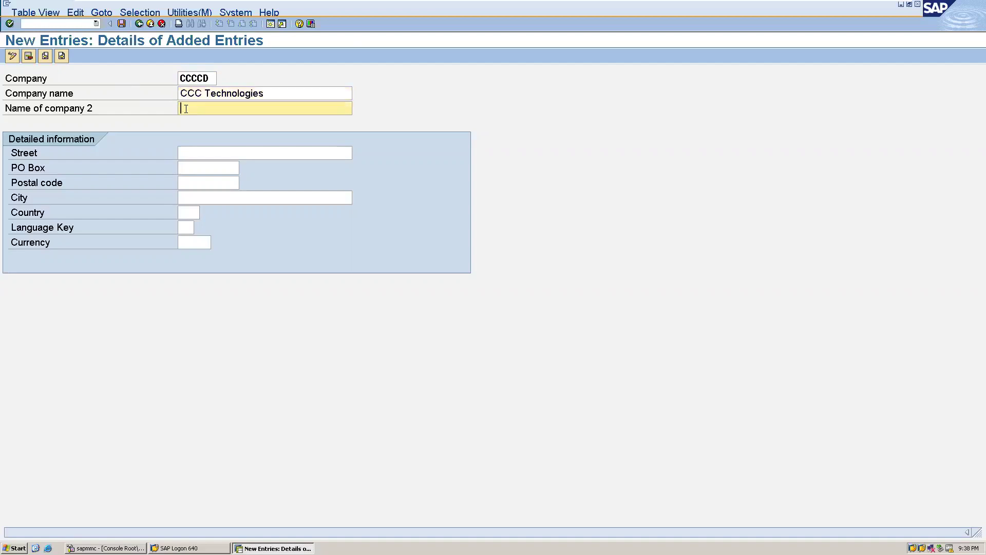
key(ctrl+v)
Fill in the company's street, PO box and postal code, and set the city to Delhi
click(208, 153)
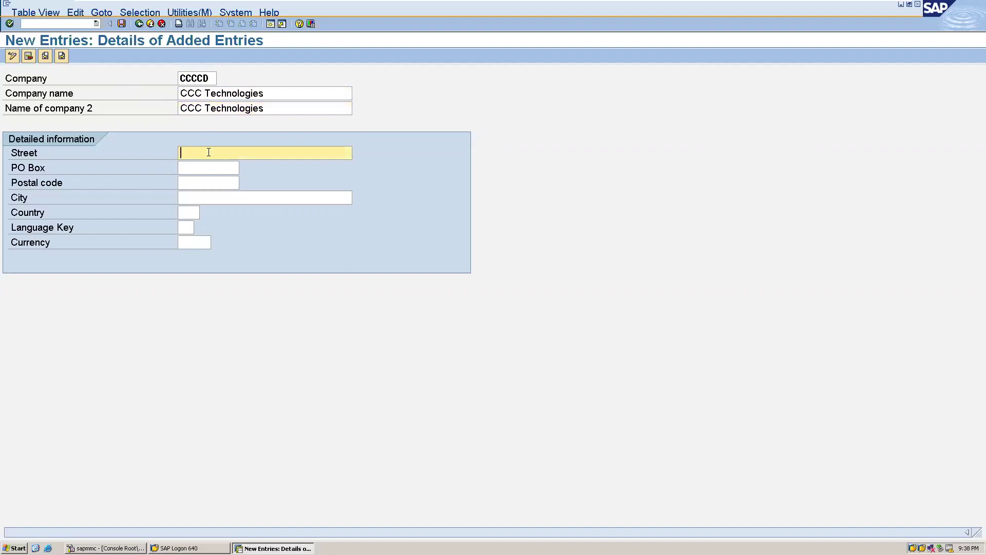
text(S)
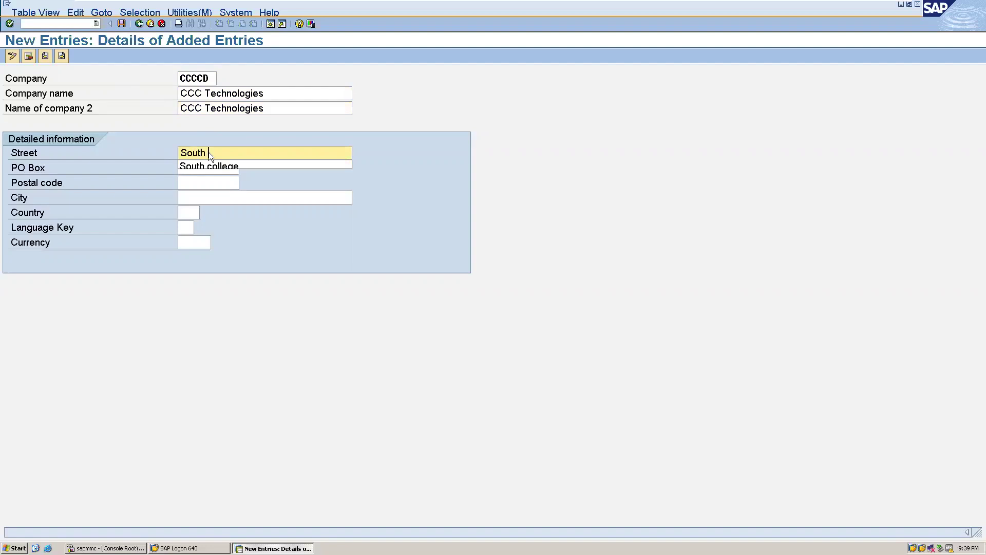
text(outh)
click(220, 166)
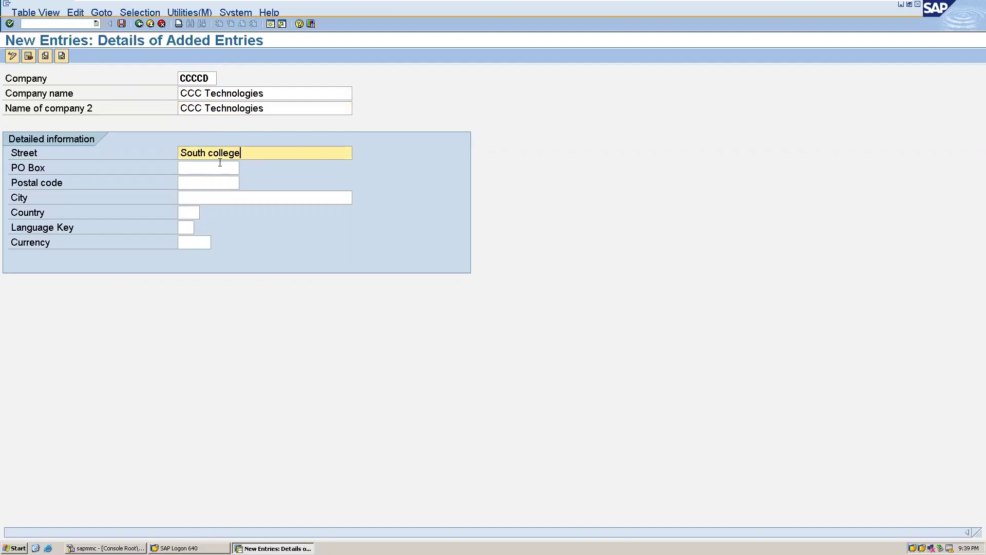
click(211, 168)
text(233455)
drag(222, 168, 183, 168)
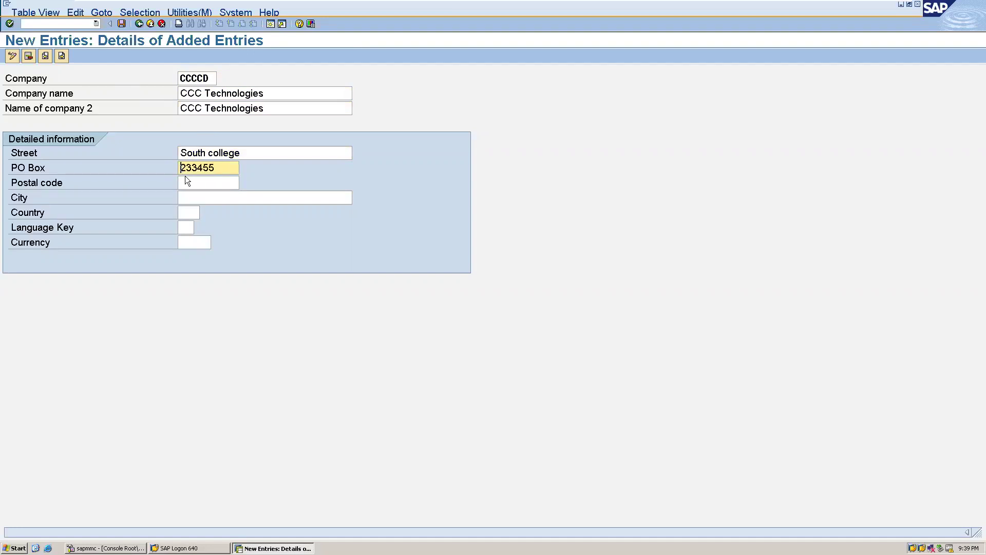
click(186, 179)
key(ctrl+v)
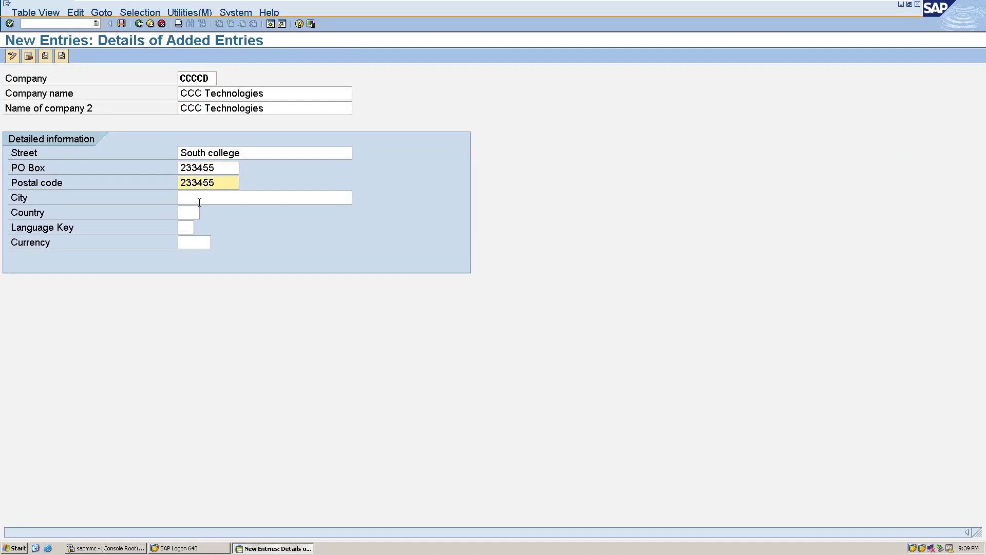
click(199, 202)
text(Delhi)
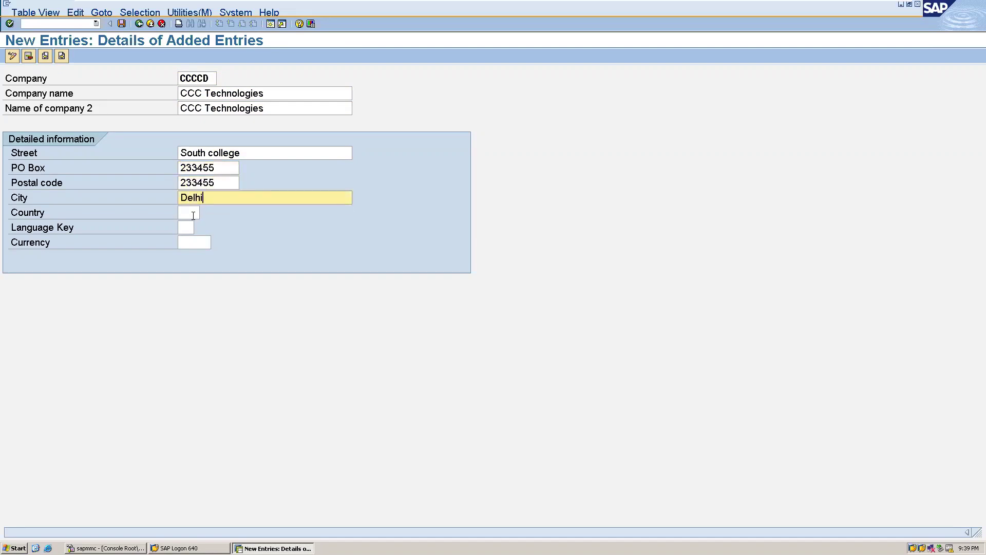
Set the company's country to IN (India) from the list of possible values
click(193, 215)
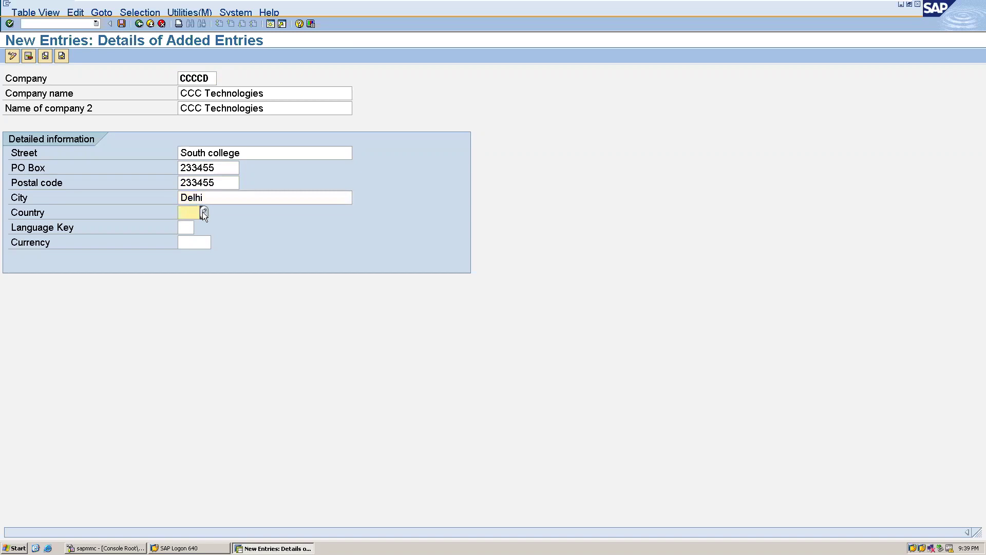
click(203, 213)
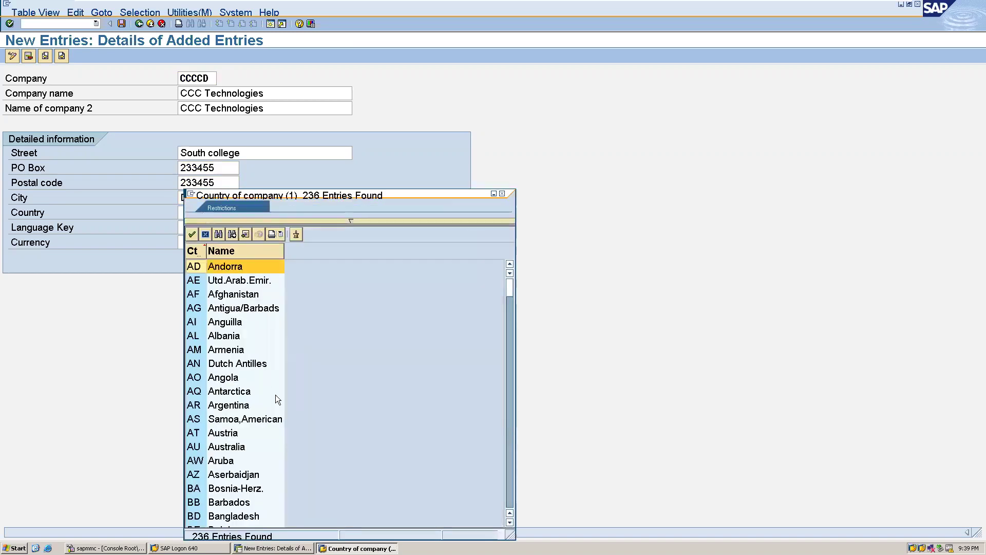
click(512, 405)
click(512, 406)
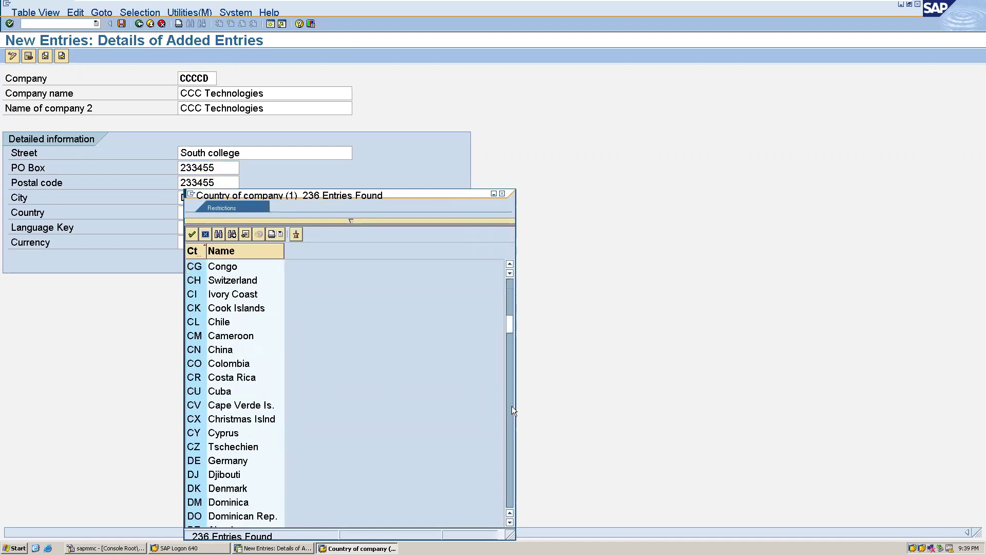
click(511, 416)
click(512, 416)
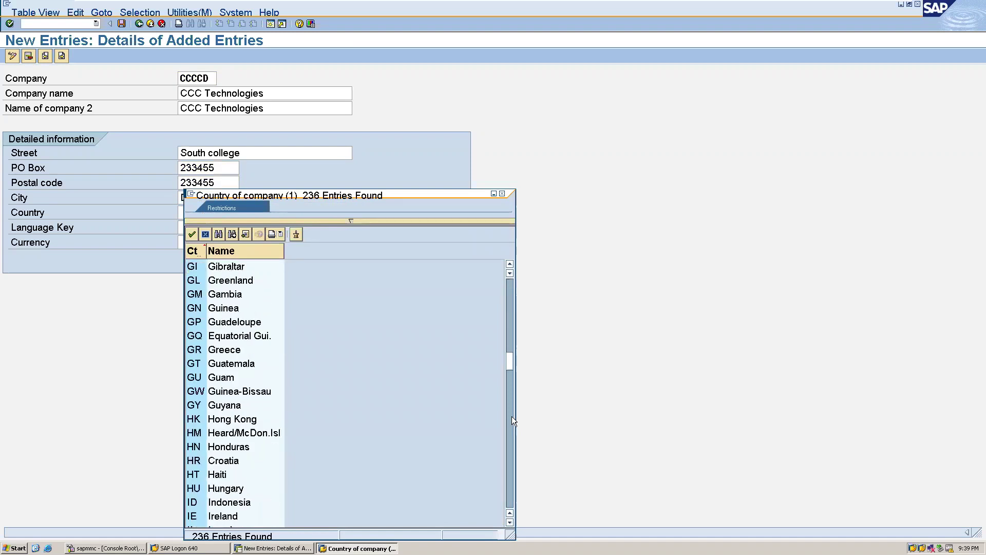
click(512, 417)
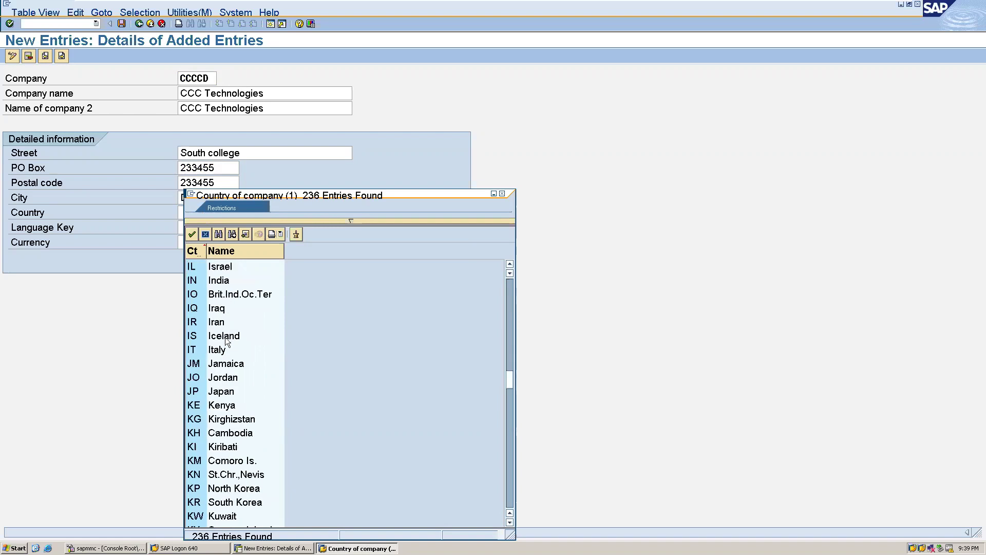
double_click(212, 280)
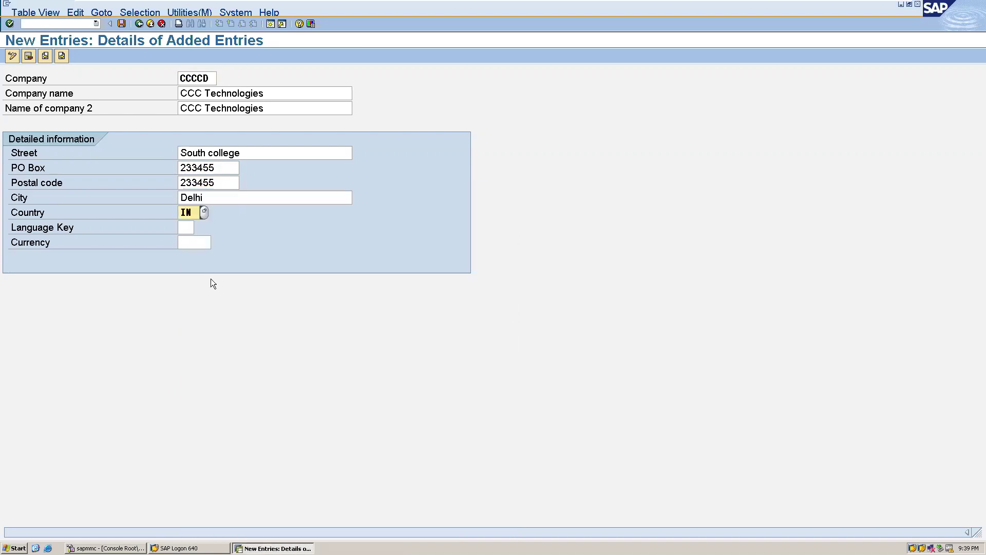
Set the company's language key to EN (English) and its currency to INR (Indian Rupee)
click(186, 227)
click(198, 227)
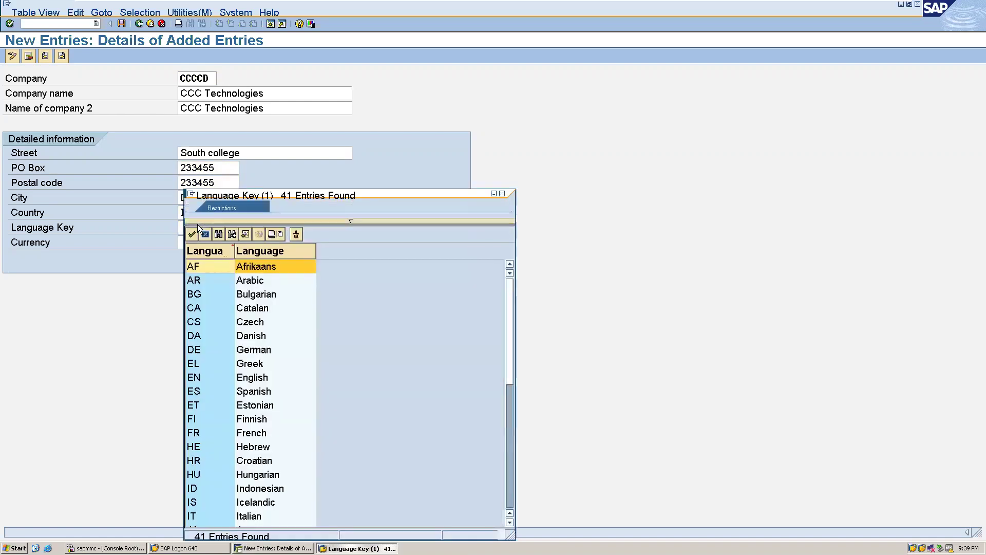
double_click(253, 377)
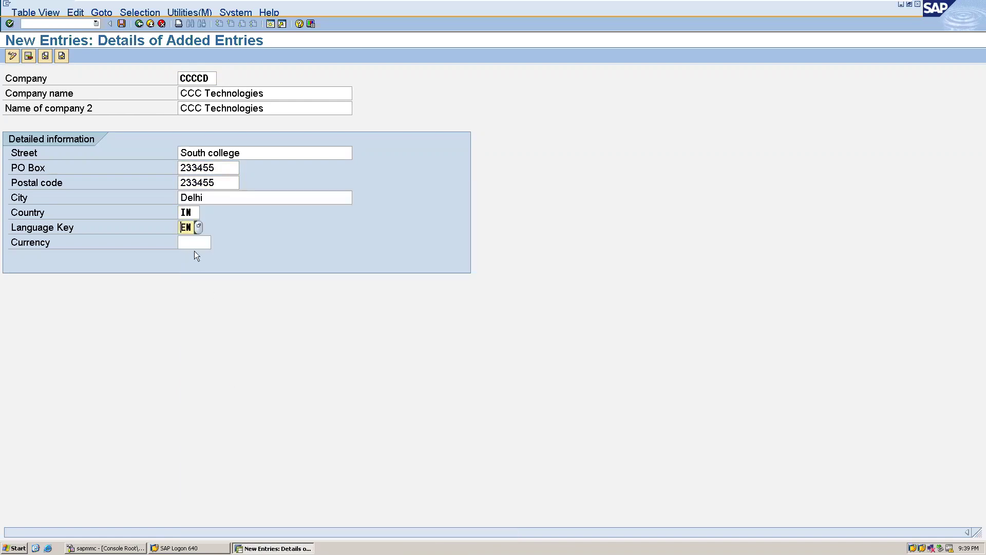
click(193, 240)
click(216, 240)
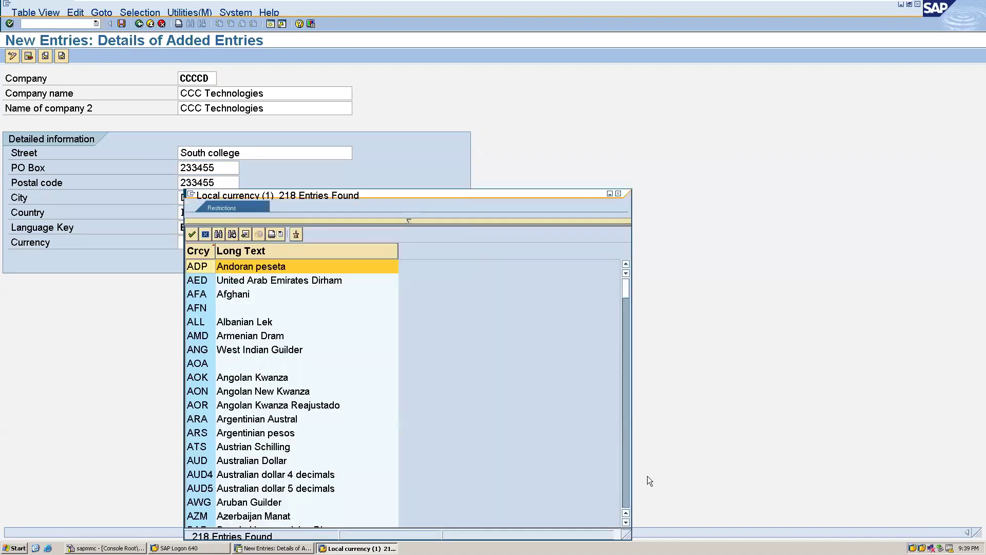
click(627, 479)
click(628, 479)
click(628, 479)
click(627, 479)
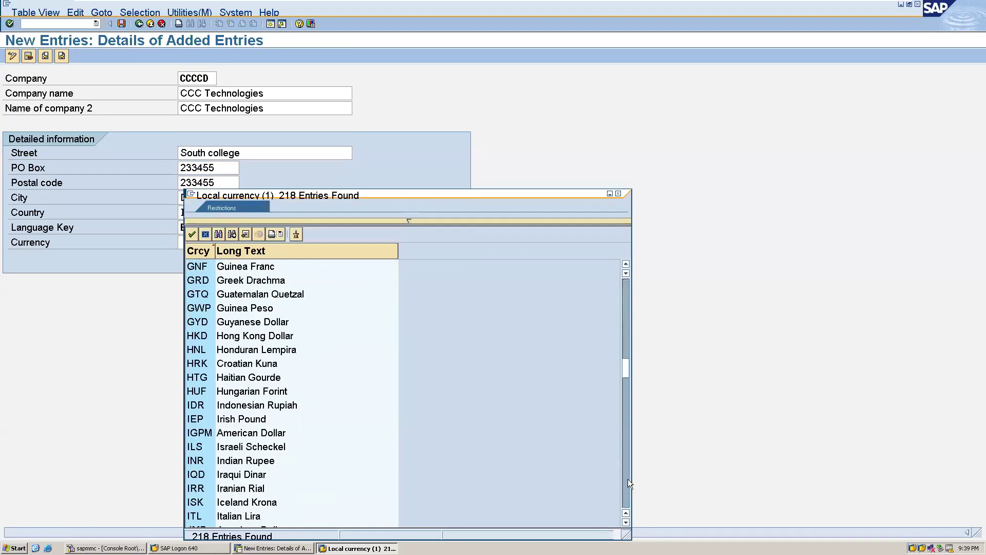
double_click(246, 461)
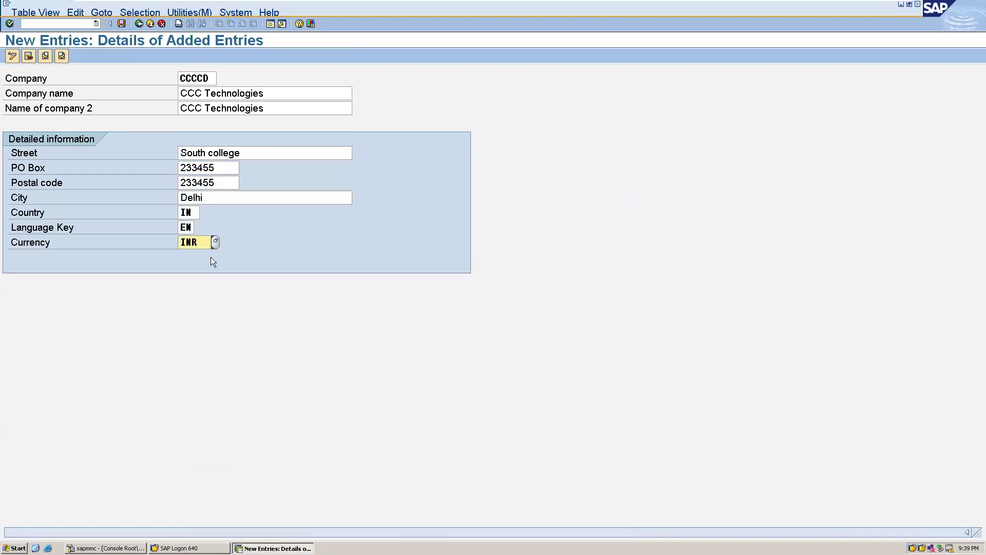
Save the new company under the proposed customizing request and return to the IMG structure
click(121, 23)
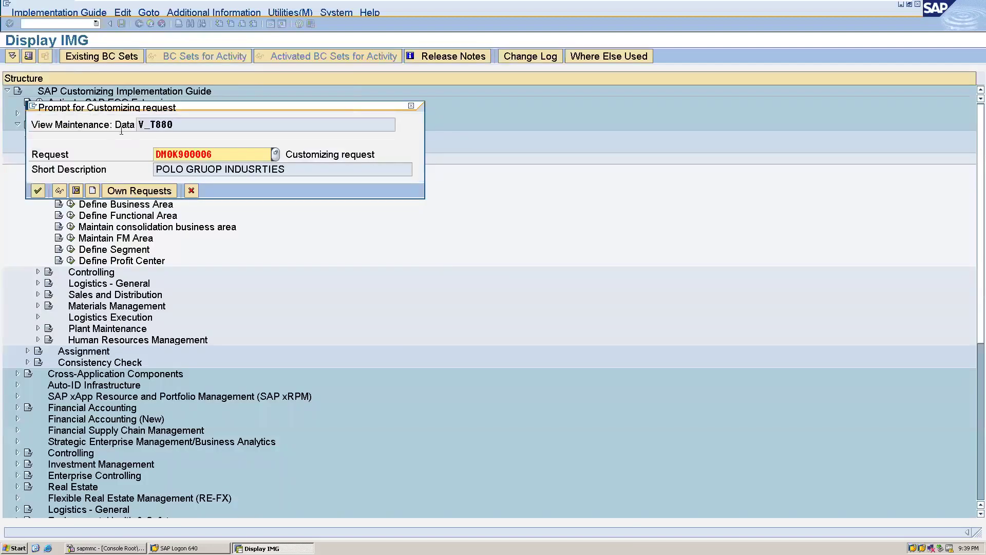
click(42, 189)
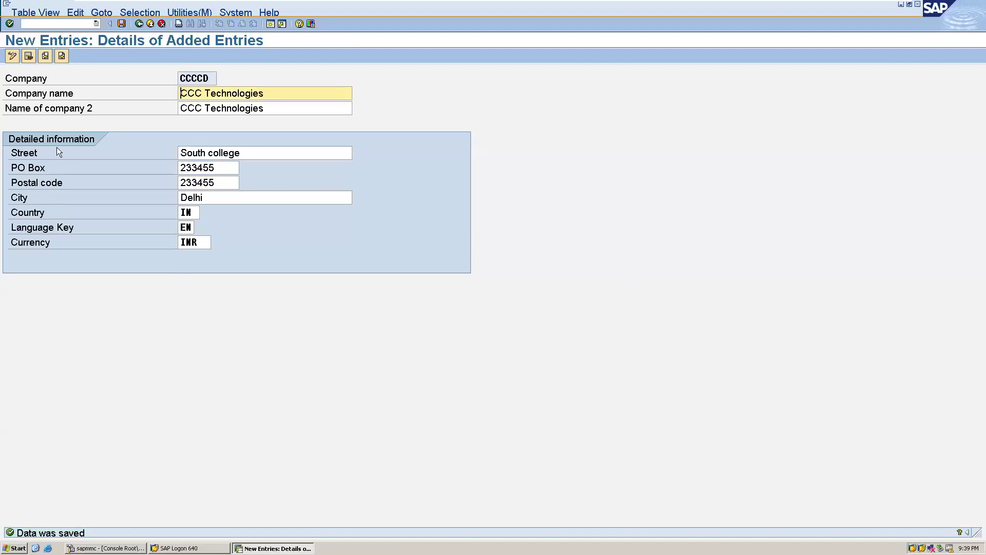
click(138, 24)
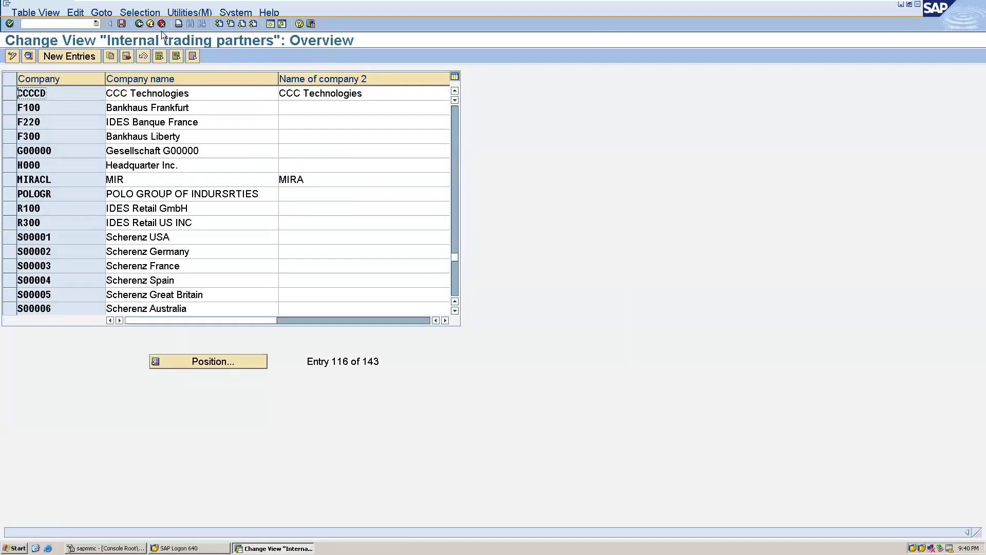
click(141, 28)
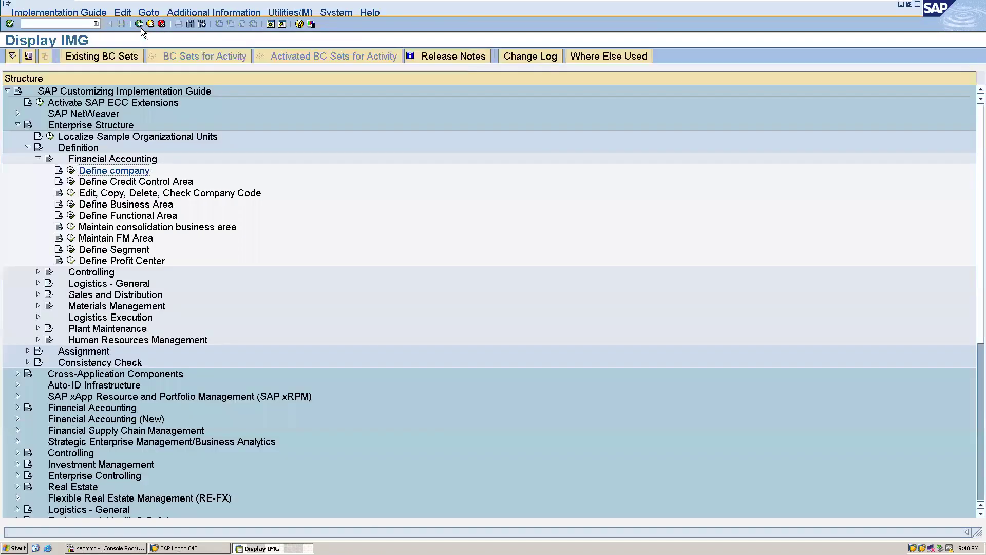
Open the Edit Company Code Data activity for company codes and start a new entry
click(69, 196)
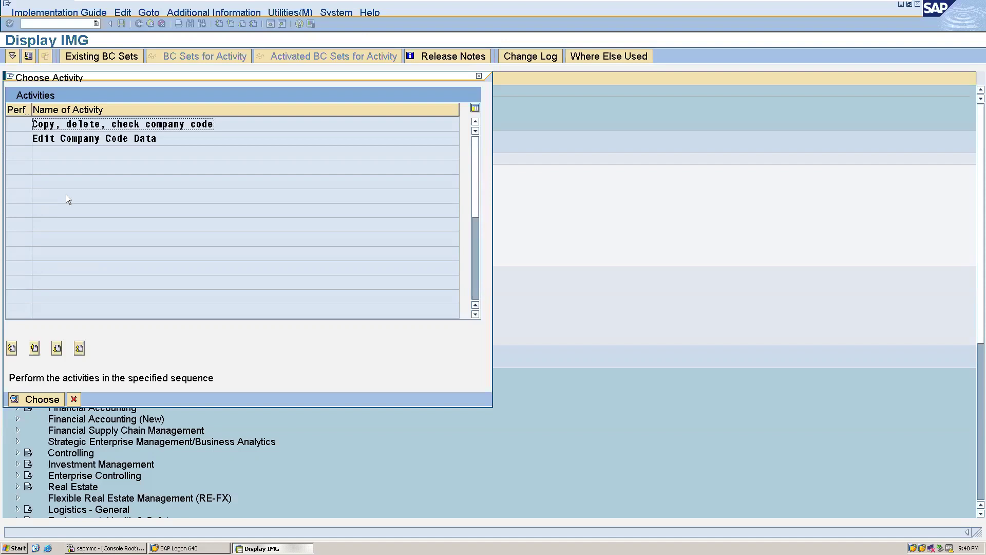
double_click(78, 138)
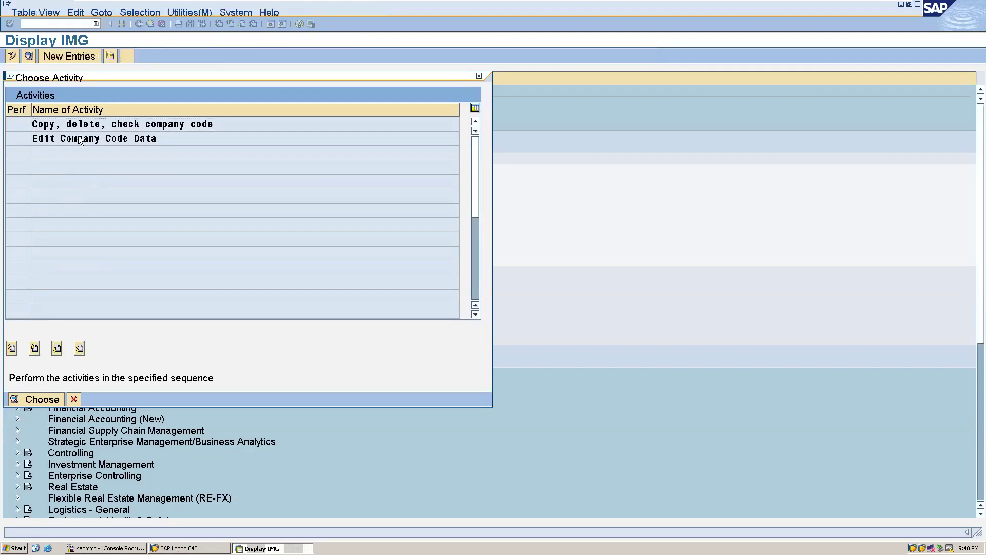
click(62, 56)
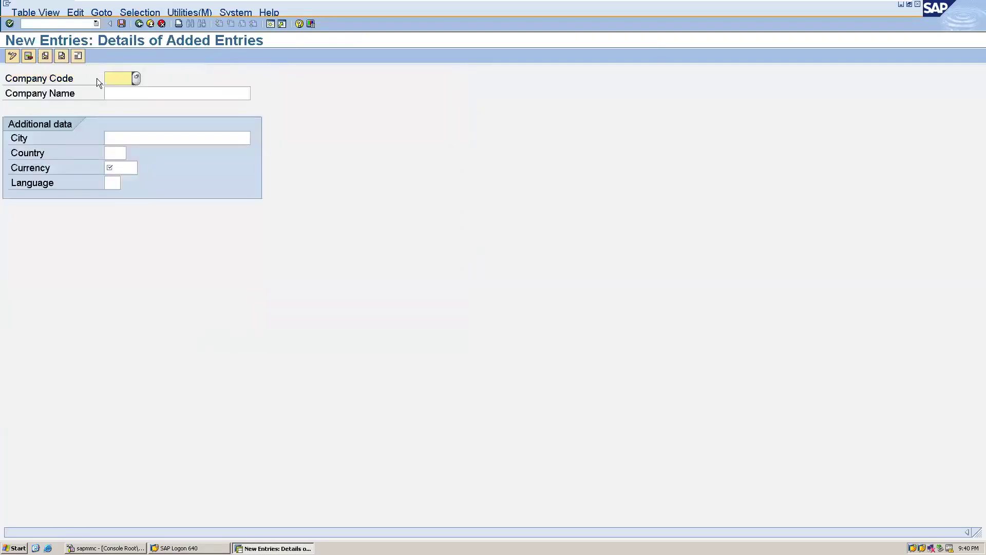
Enter company code CCCD with the company name CCC Technologies in the new entry
text(c)
key(BackSpace)
text(CCCD)
click(134, 94)
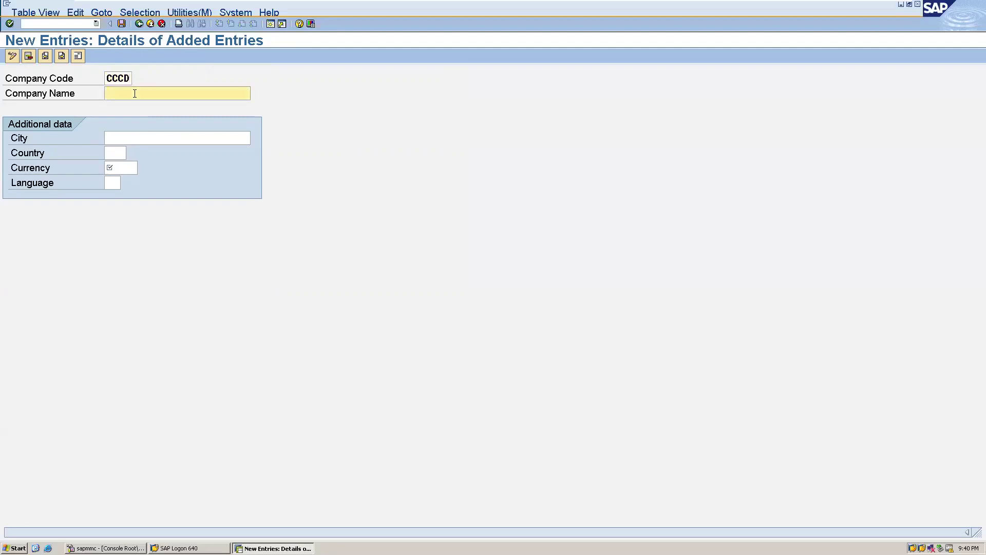
text(C)
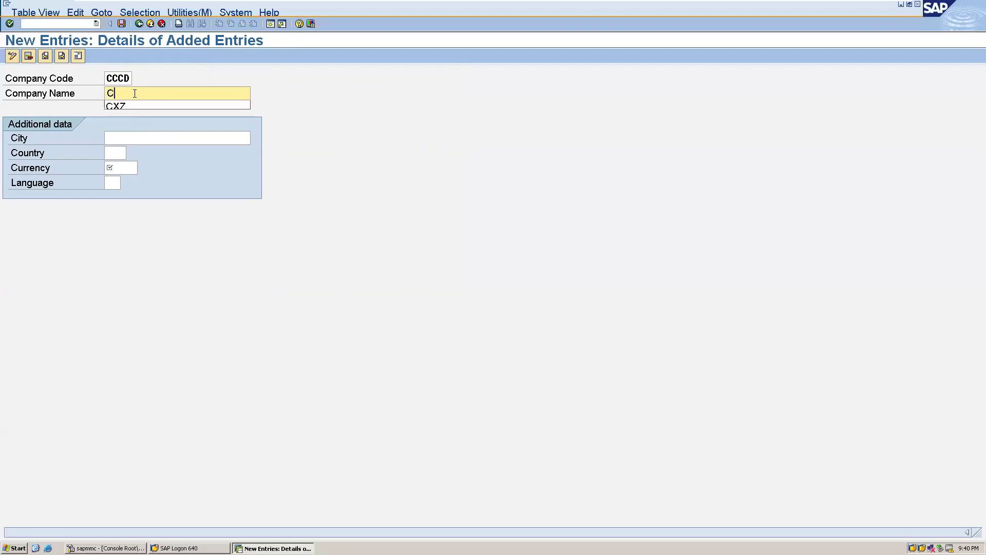
text(CC Technologies)
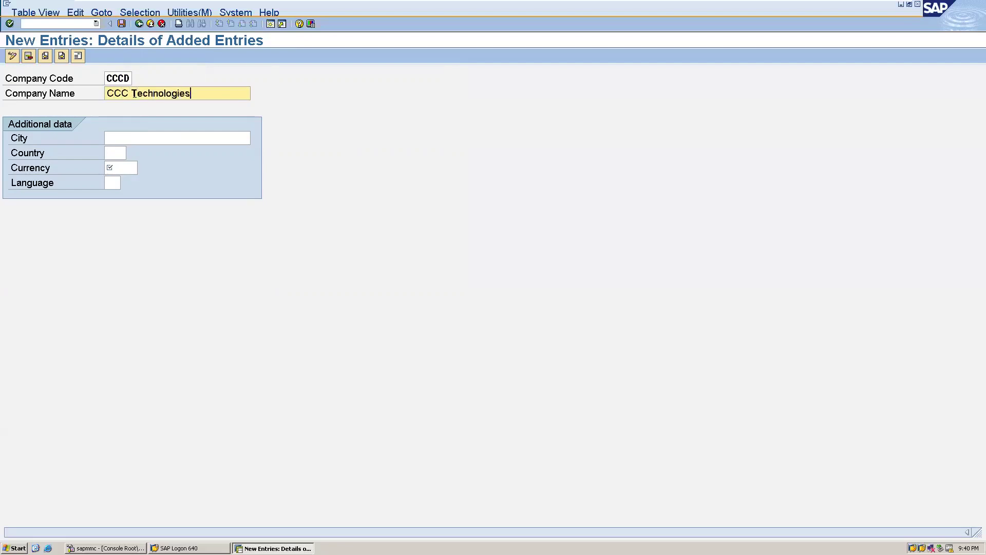
Set the company code's city to BANGALORE and its country to IN (India)
click(113, 139)
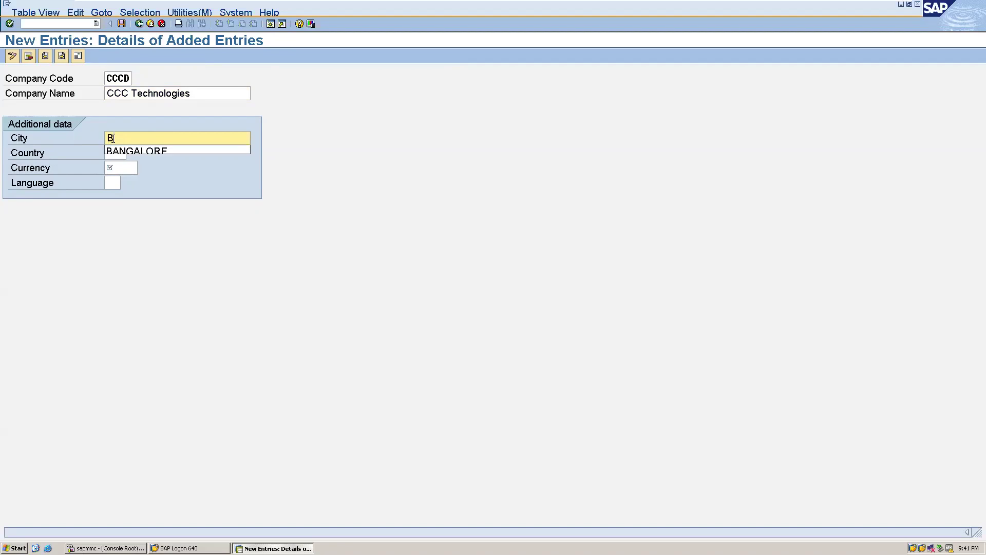
click(138, 151)
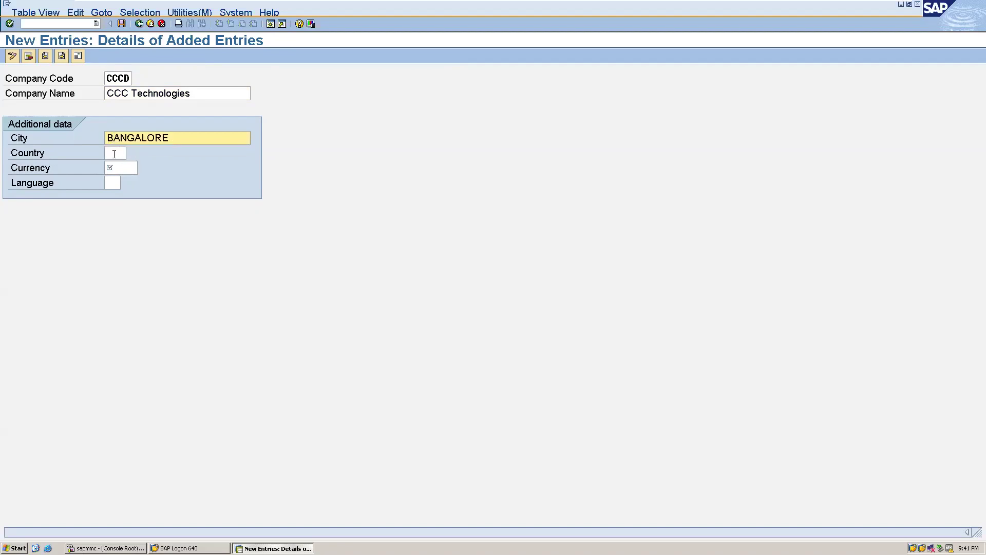
click(114, 154)
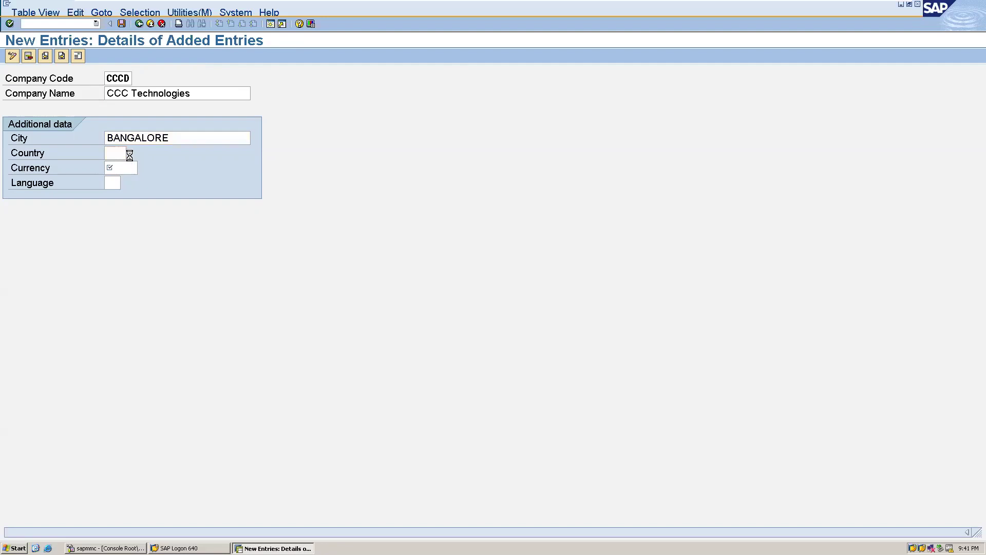
click(131, 152)
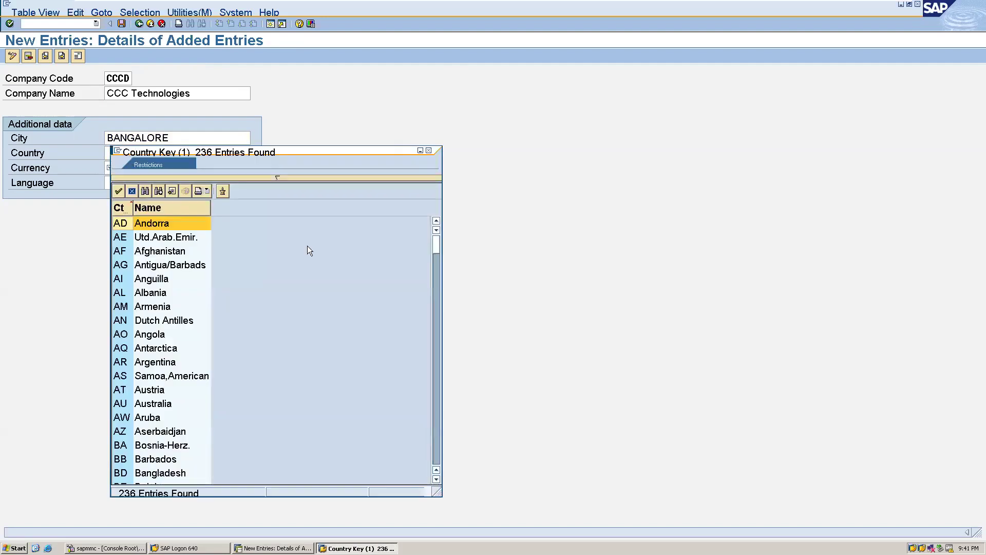
click(436, 412)
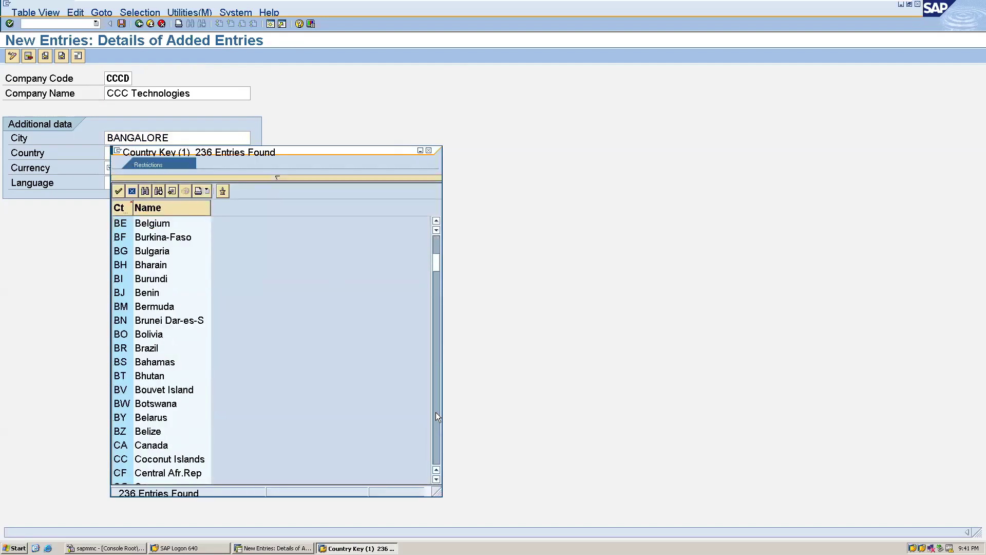
click(435, 412)
click(436, 412)
click(435, 412)
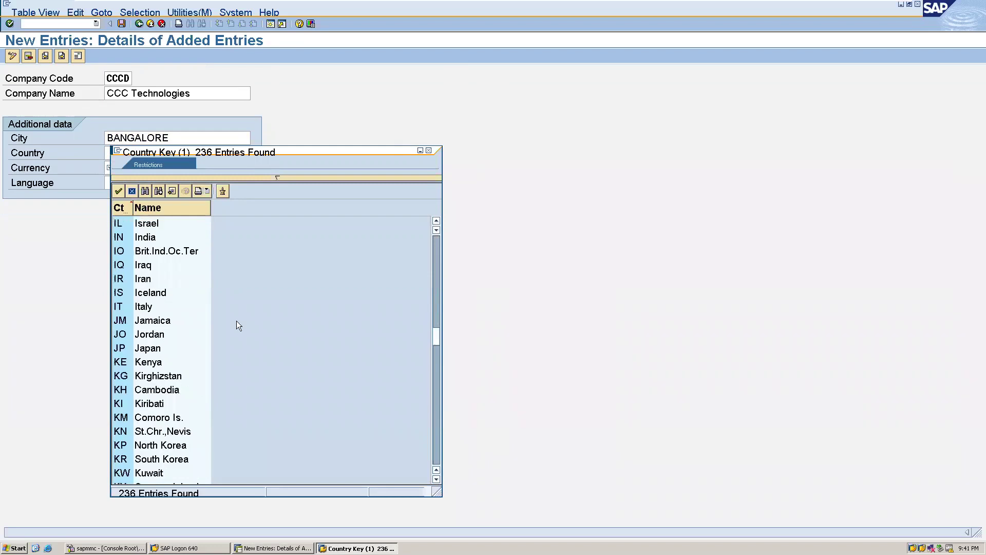
double_click(139, 237)
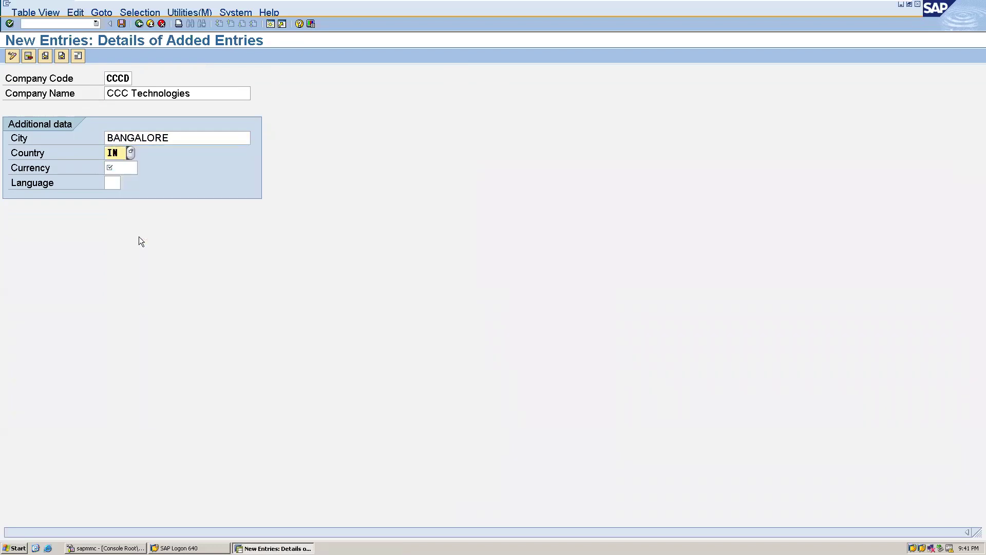
Set the currency to INR and the language to EN for company code CCCD, and save the entry
click(127, 163)
text(in)
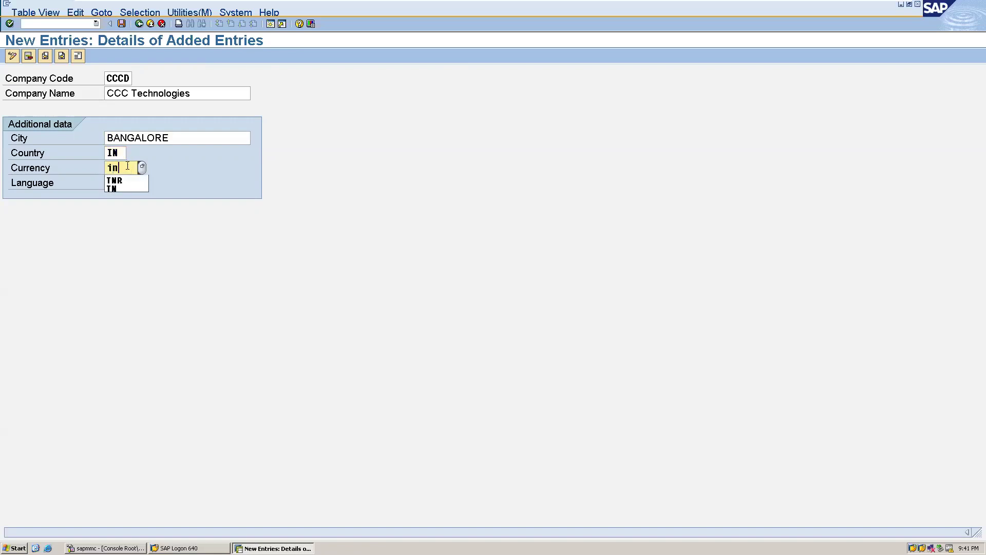
click(128, 181)
click(114, 182)
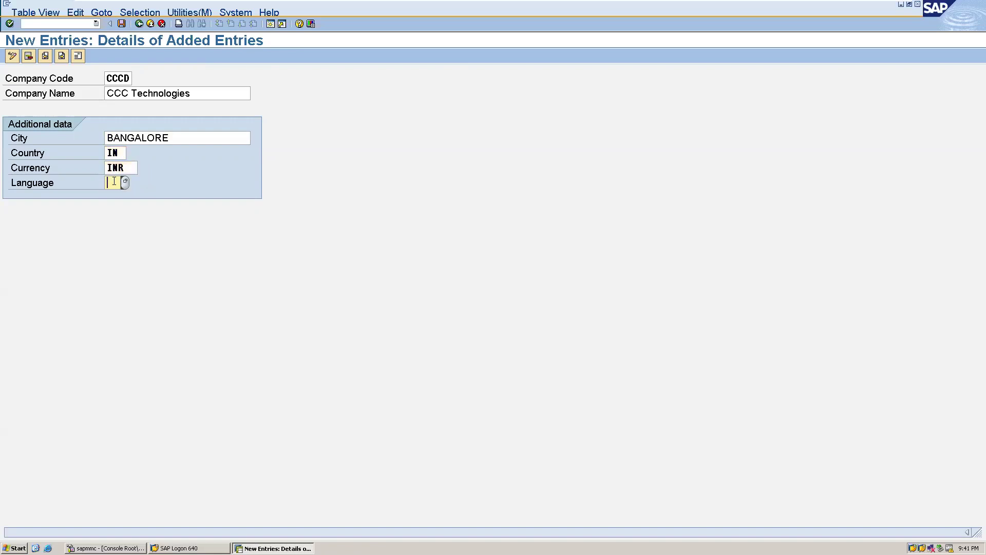
text(EN)
click(121, 24)
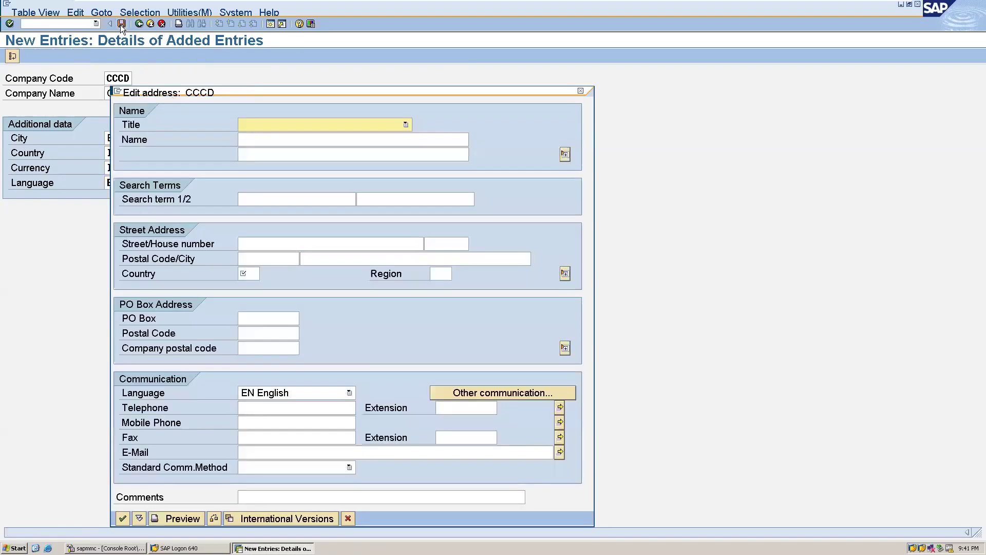
Set the title to Company and the name to CCC Technologies in the address of company code CCCD
click(406, 125)
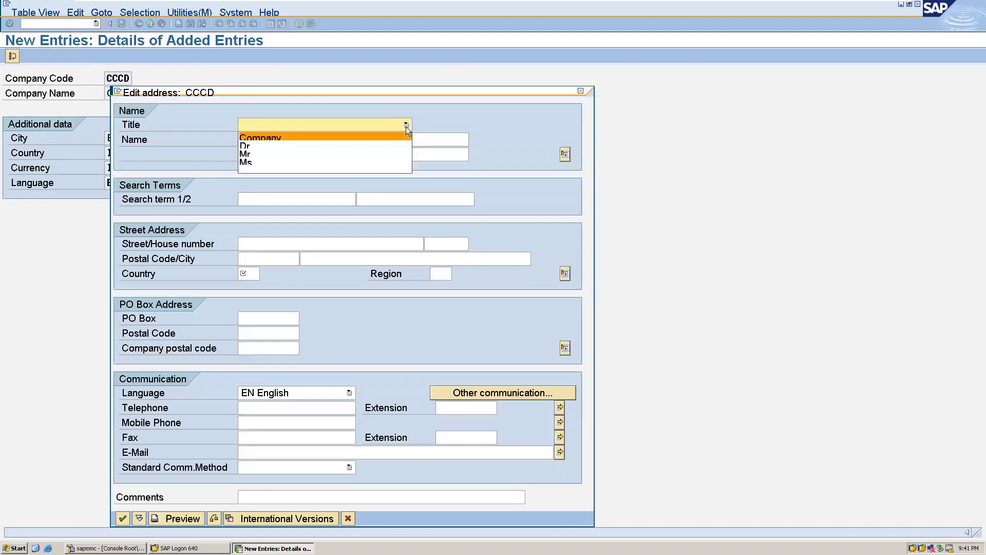
click(381, 137)
click(289, 140)
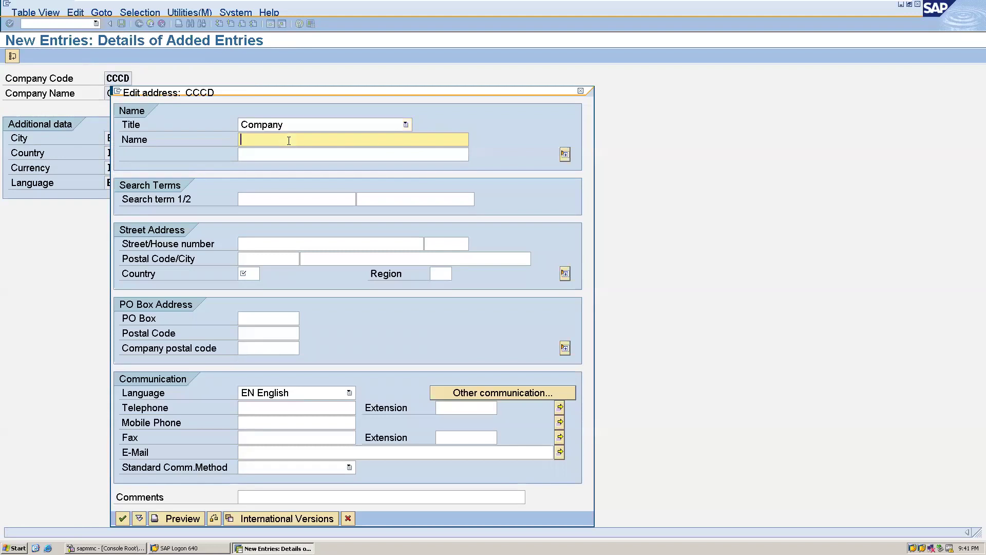
text(C)
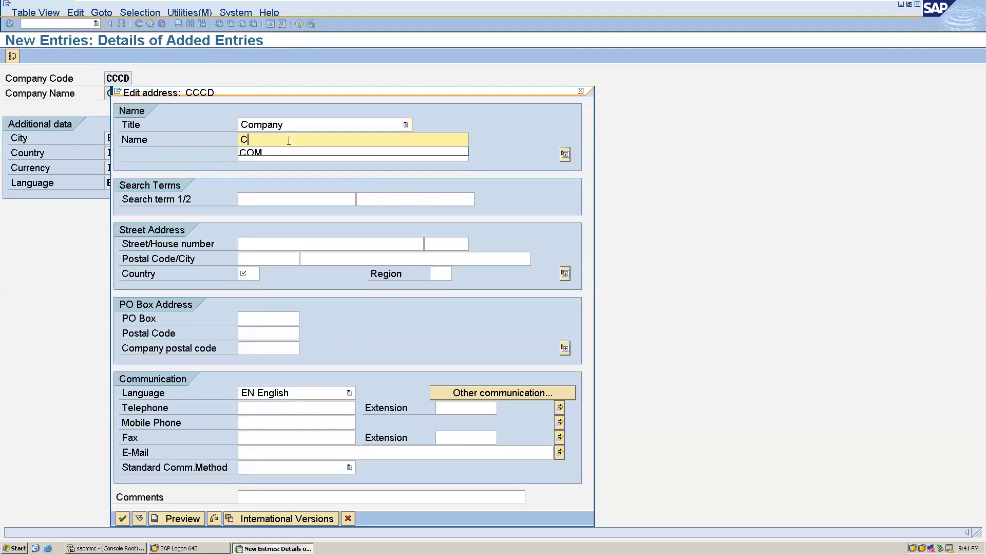
text(CC )
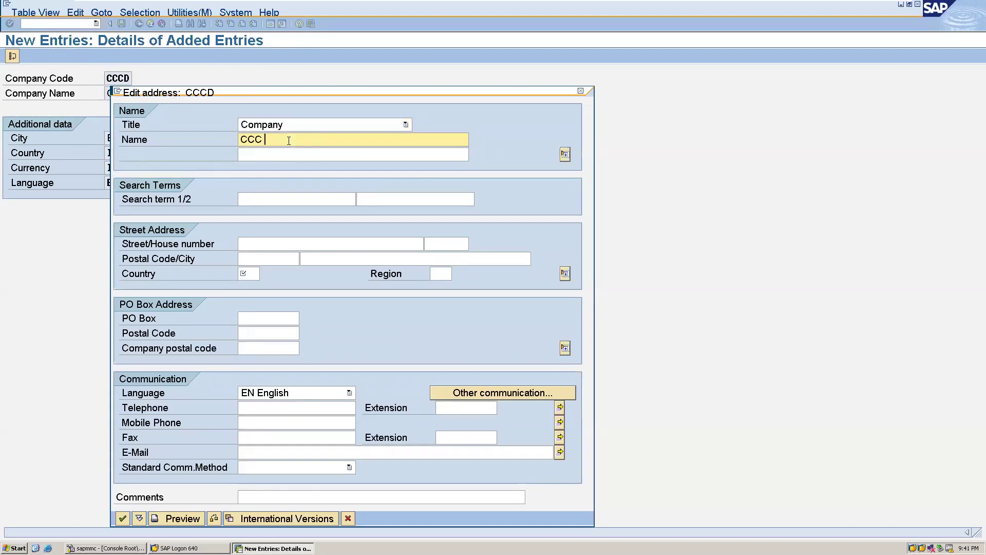
text(Technologies)
Enter CCC as the first search term of the company code's address
click(265, 200)
text(ccc)
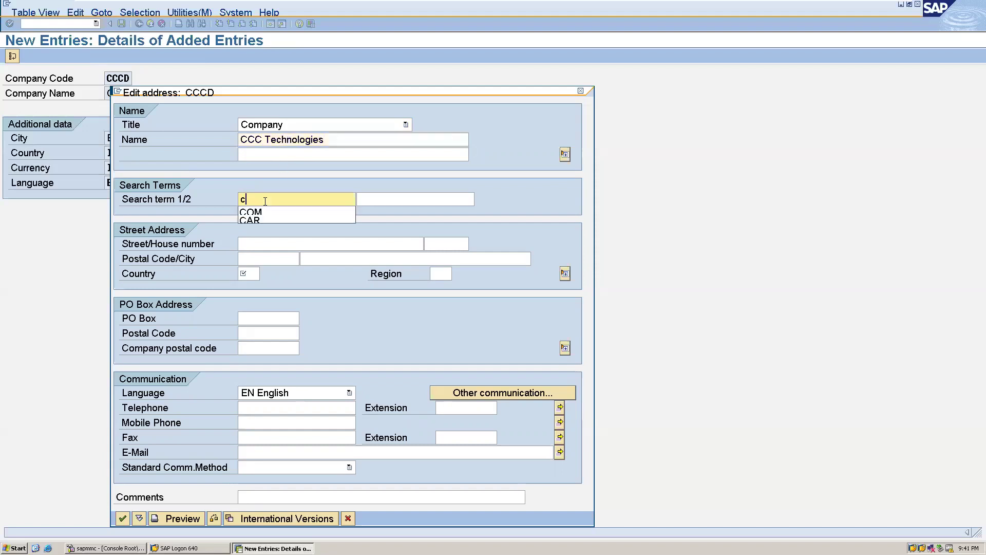
key(BackSpace)
key(BackSpace)
key(BackSpace)
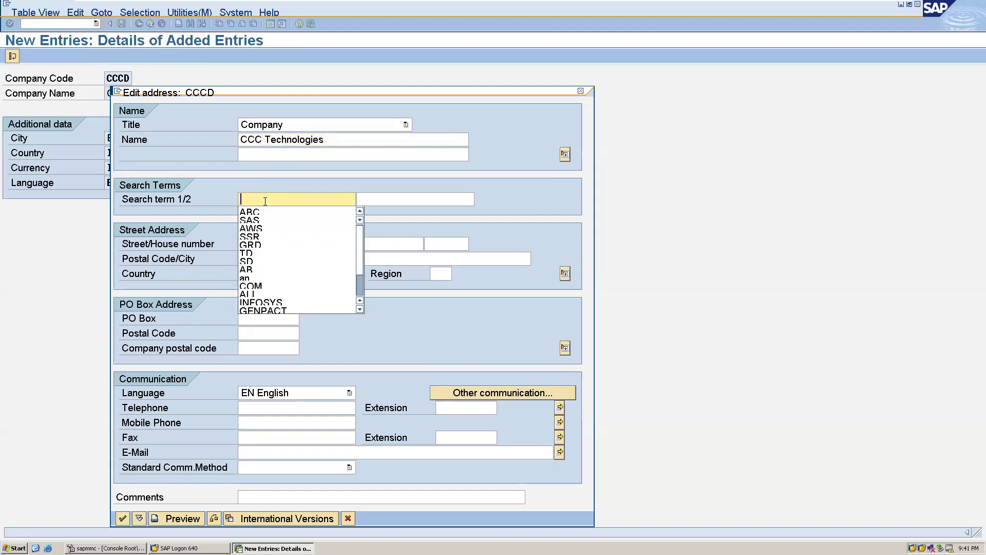
text(CCC)
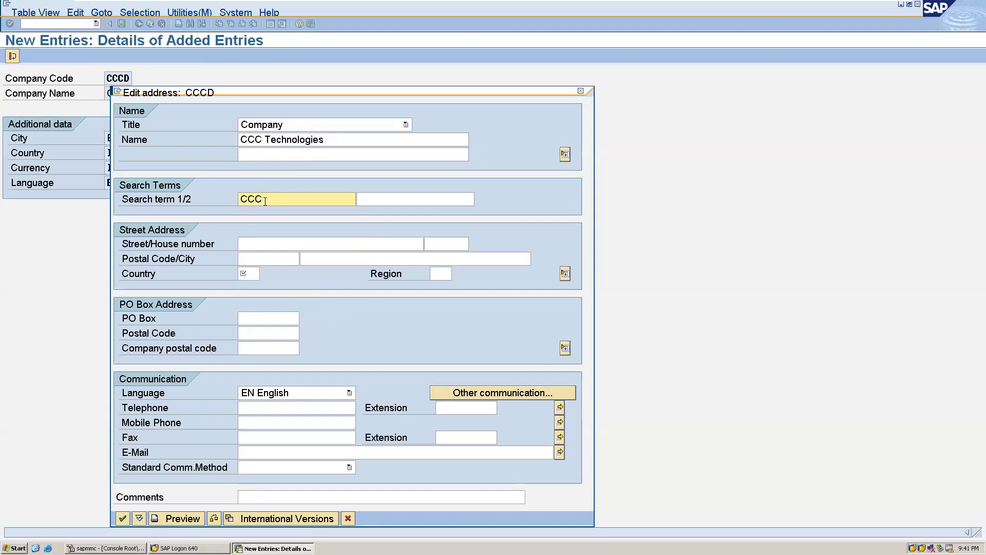
Enter the street name and postal code in the street address of company code CCCD
click(274, 242)
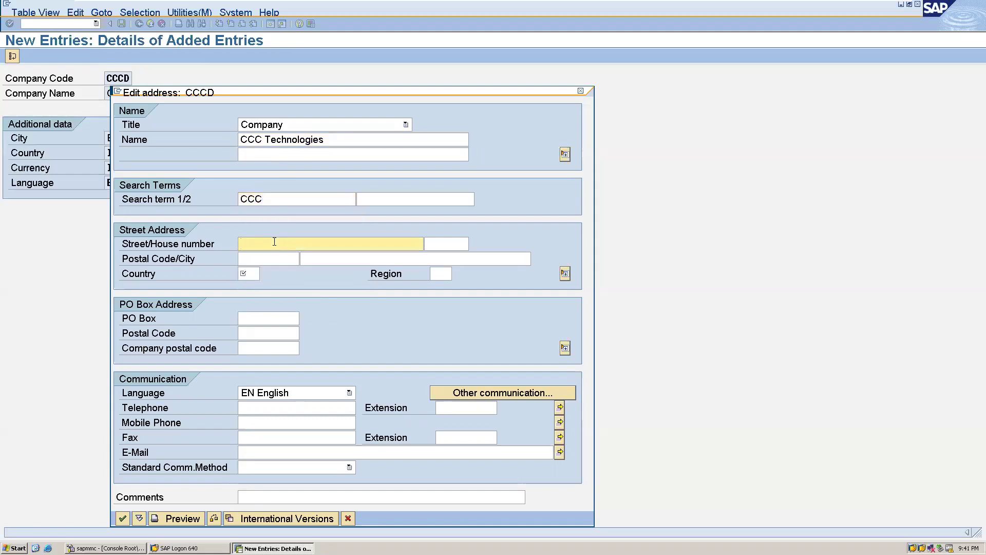
text(m)
key(BackSpace)
text(MG)
click(257, 260)
text(213233)
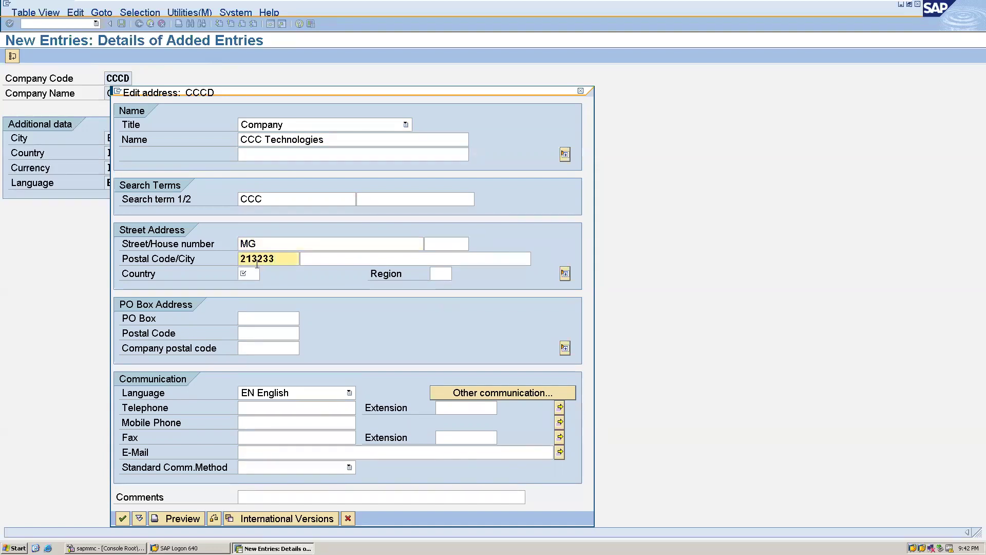
Copy the street address's postal code into the PO Box field
drag(277, 259, 229, 266)
key(ctrl+c)
click(251, 322)
key(ctrl+v)
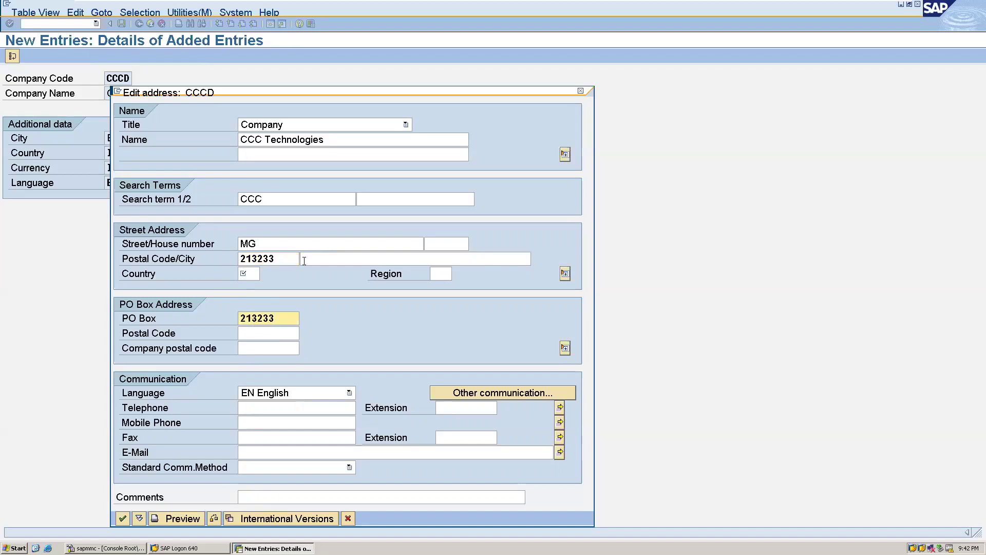
Set the address's country to IN and its region to 10 (Karnataka)
click(249, 272)
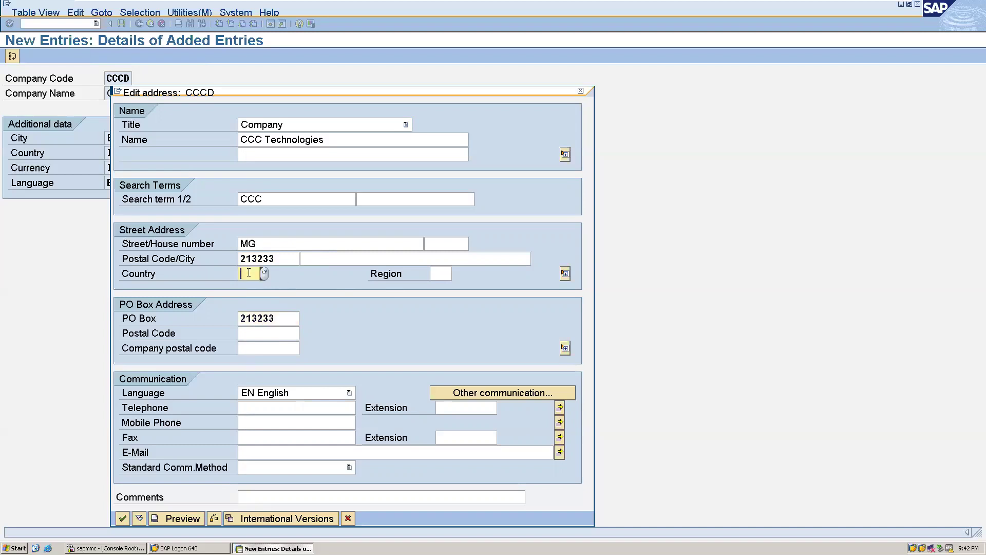
text(IN)
click(439, 277)
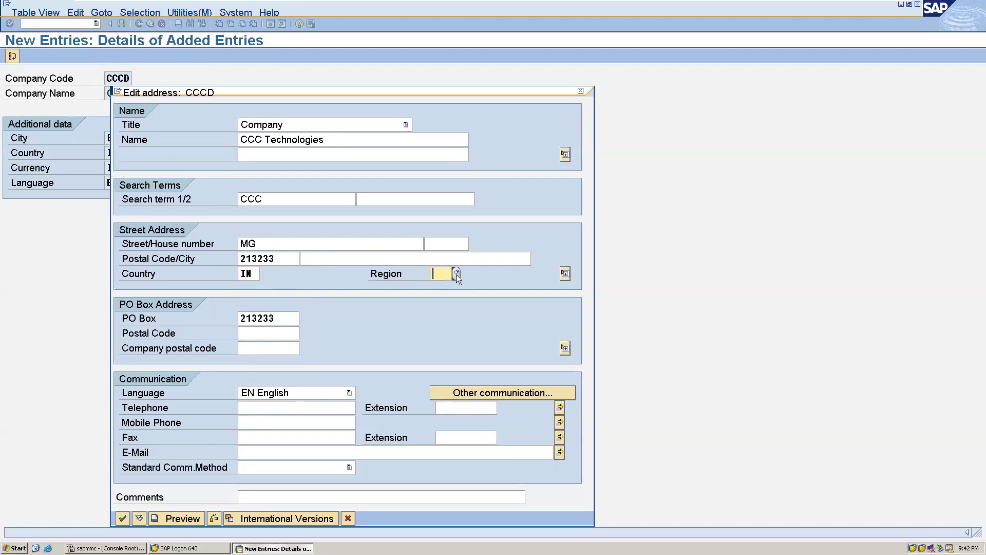
click(456, 273)
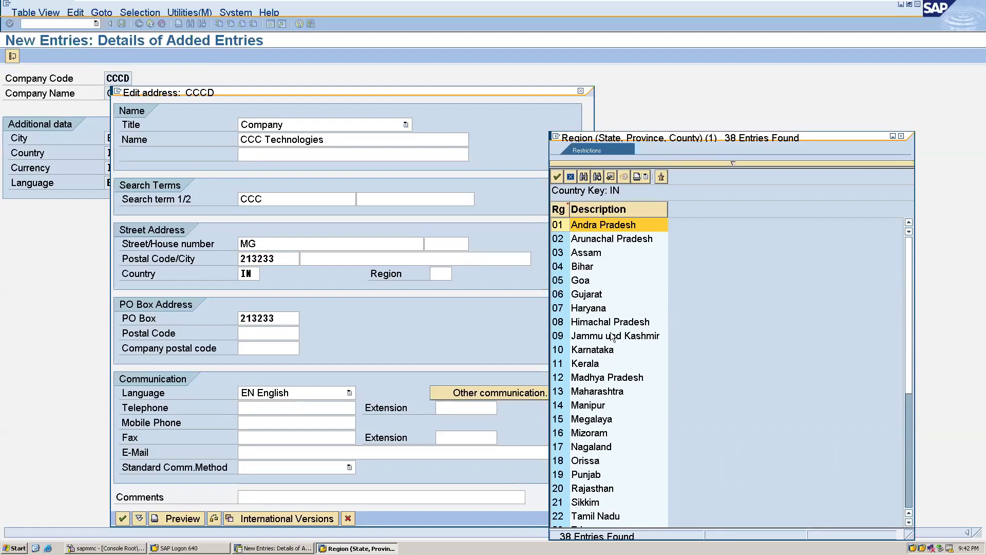
double_click(602, 349)
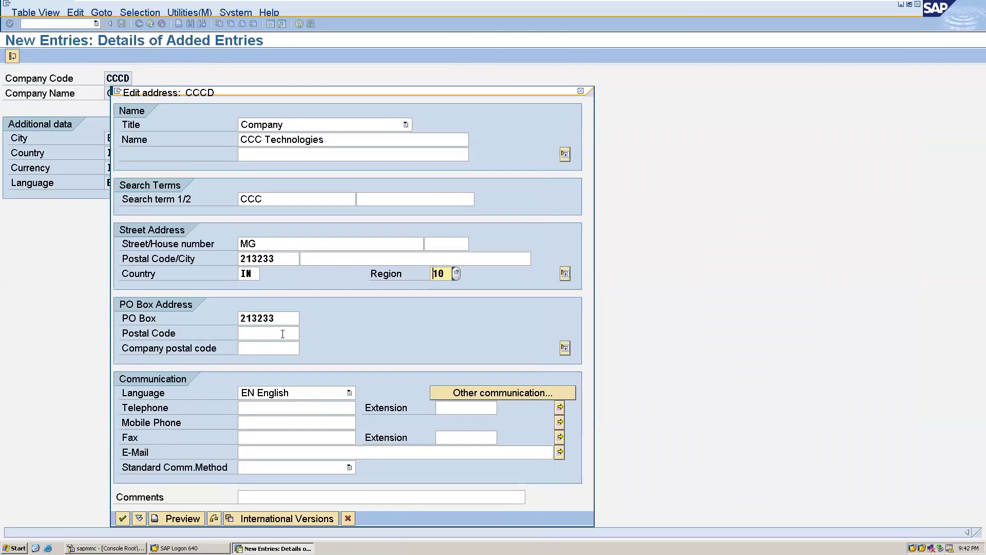
Save company code CCCD with its address under the proposed customizing request and return to the IMG structure
click(123, 519)
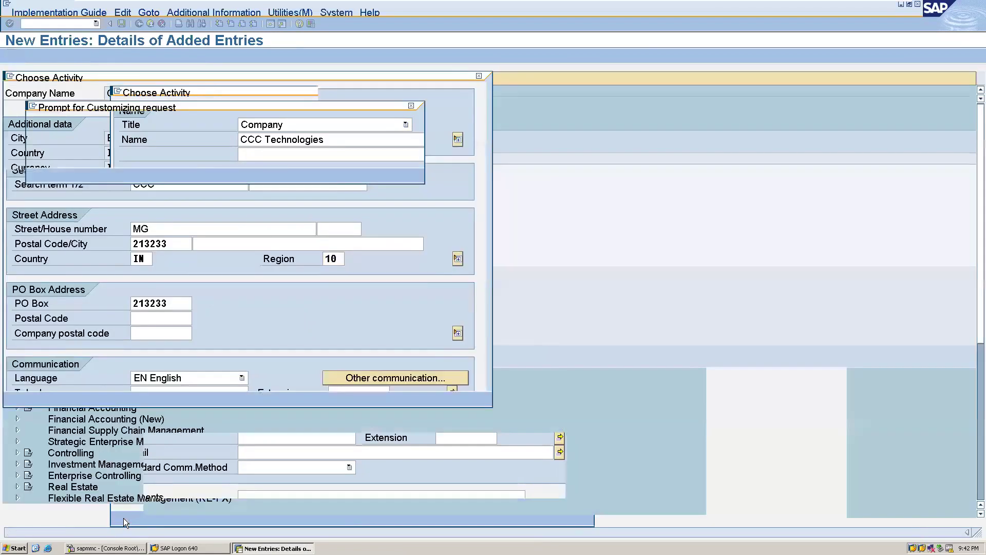
click(37, 176)
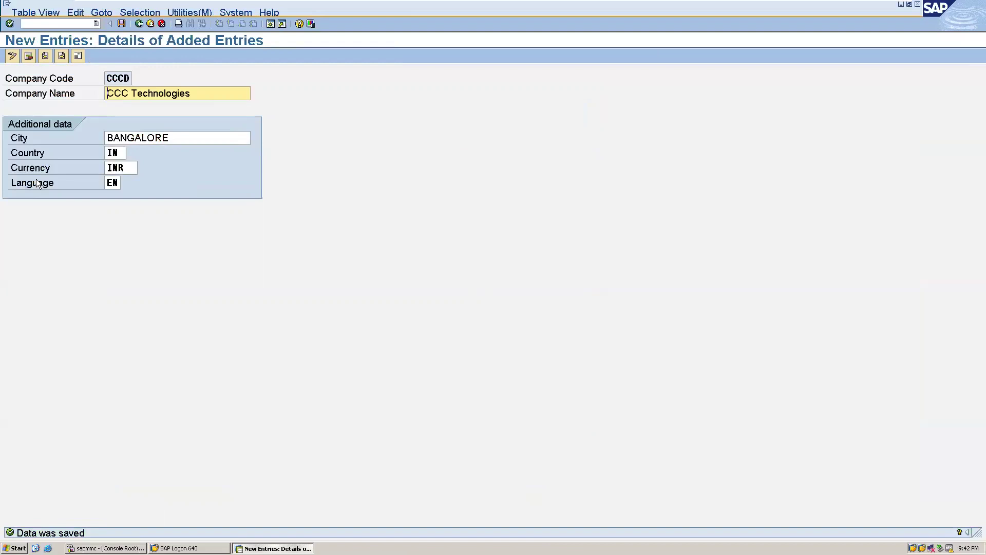
click(138, 24)
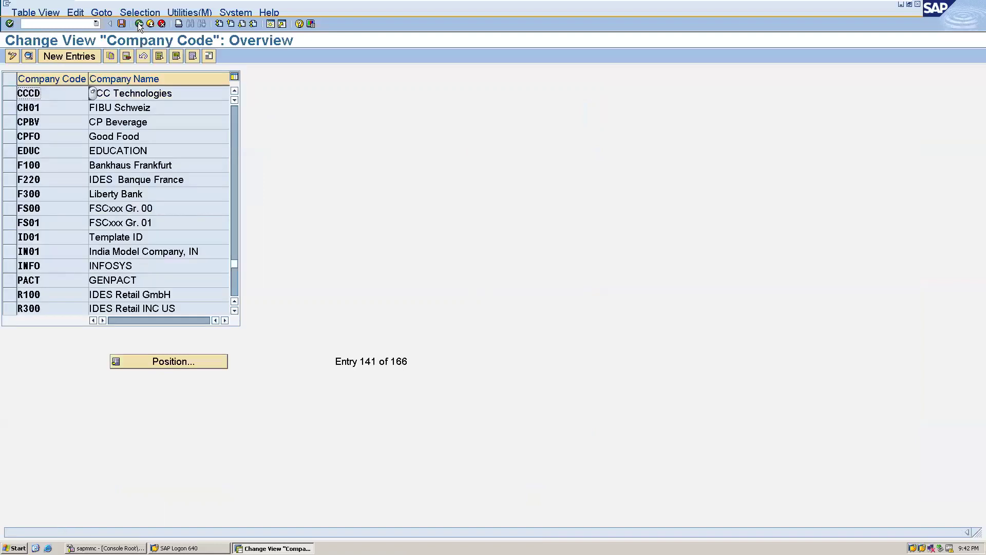
click(138, 24)
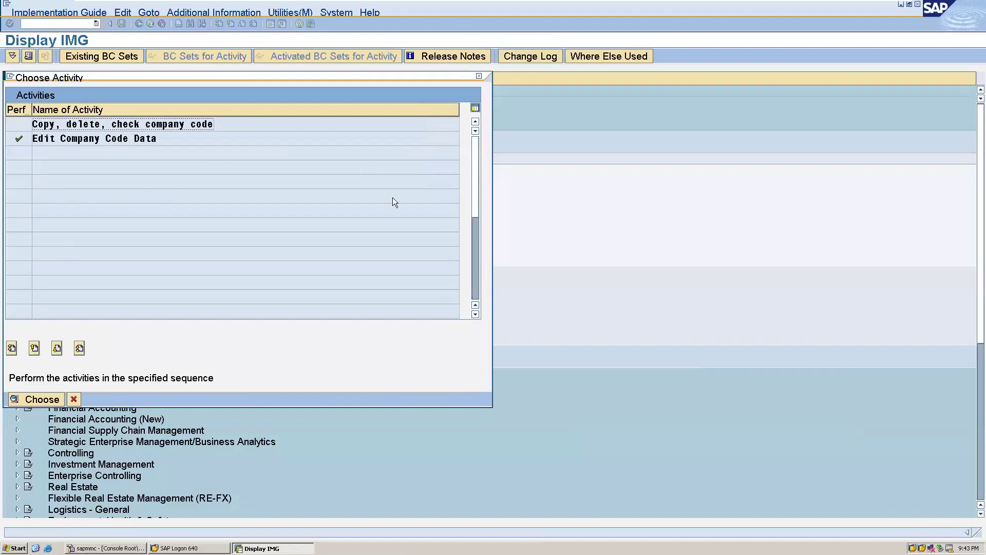
click(478, 76)
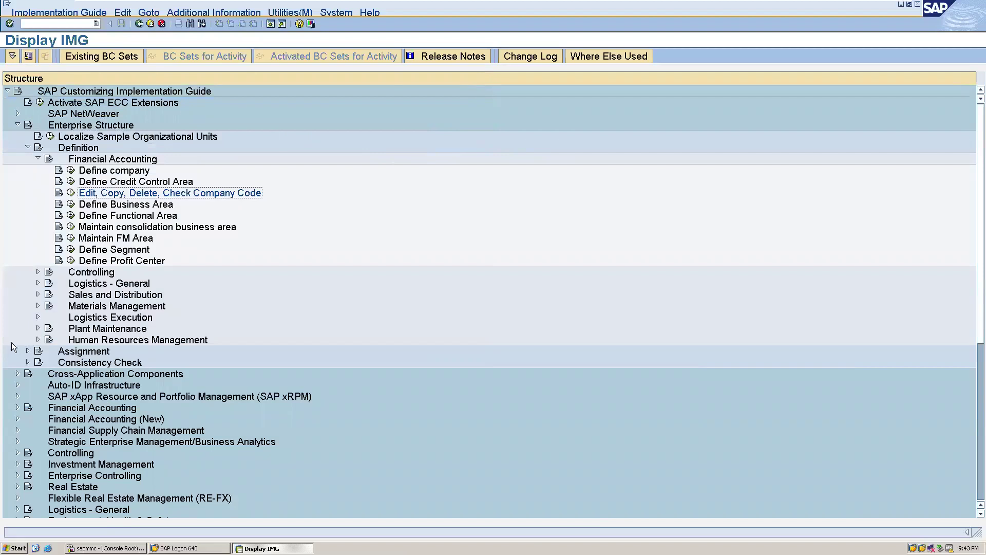
Open the Assign company code to company activity under Assignment, Financial Accounting in the Enterprise Structure
click(27, 351)
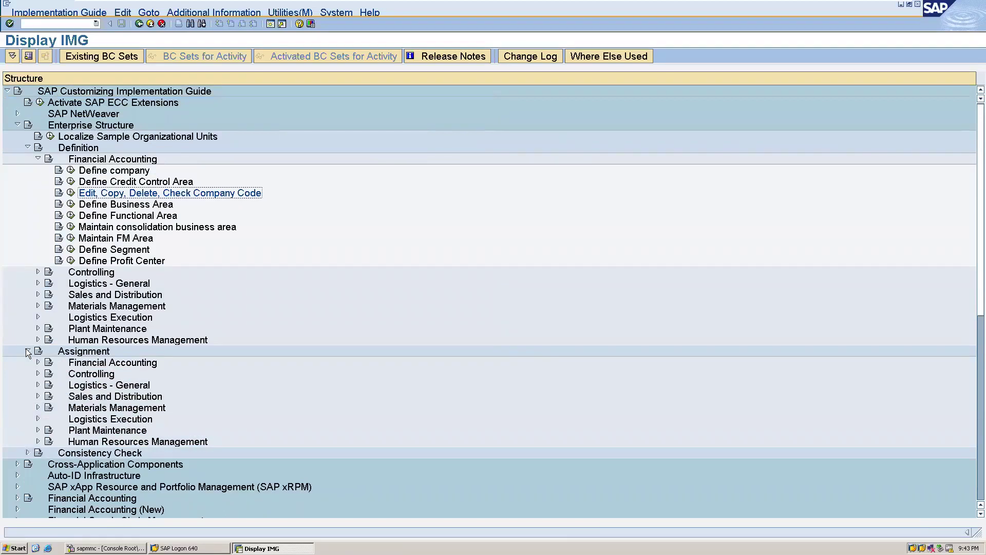
click(38, 362)
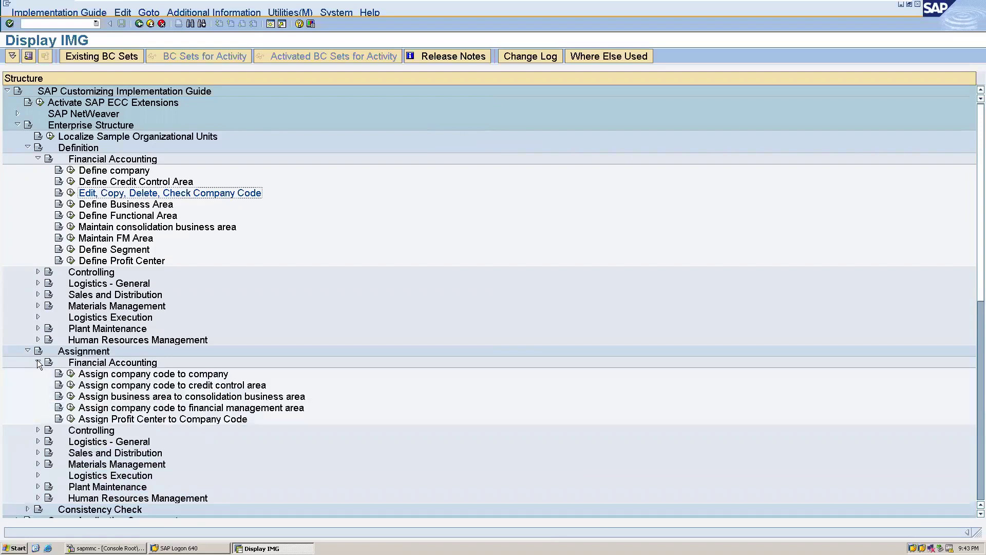
click(71, 374)
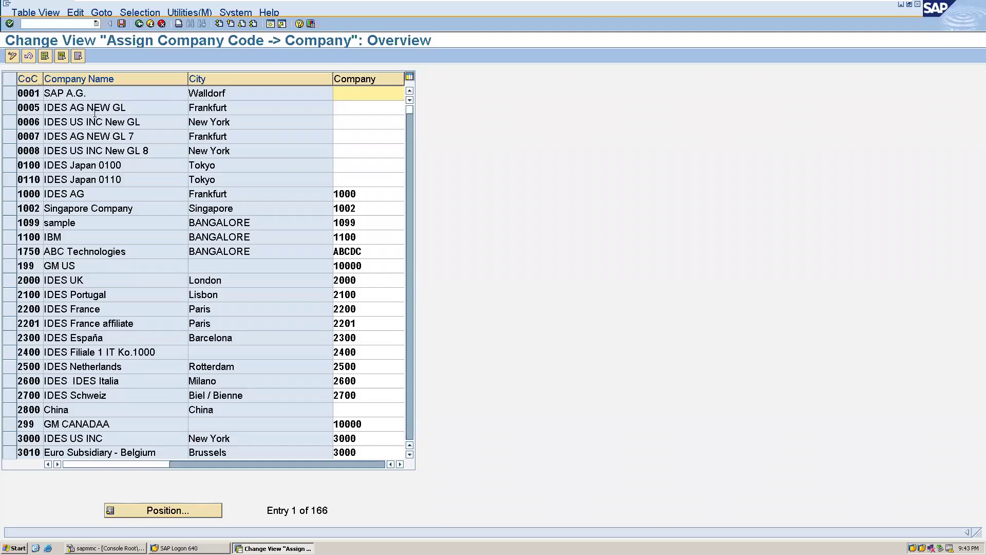
Find company code CCCD in the assignment list and assign it to company CCCCD (CCC Technologies)
click(135, 514)
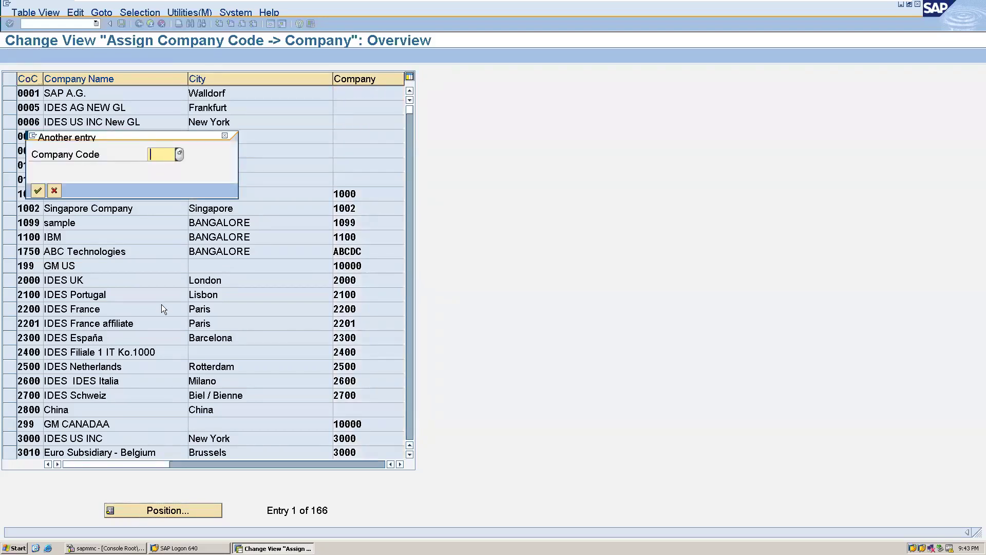
text(CCCD)
key(Return)
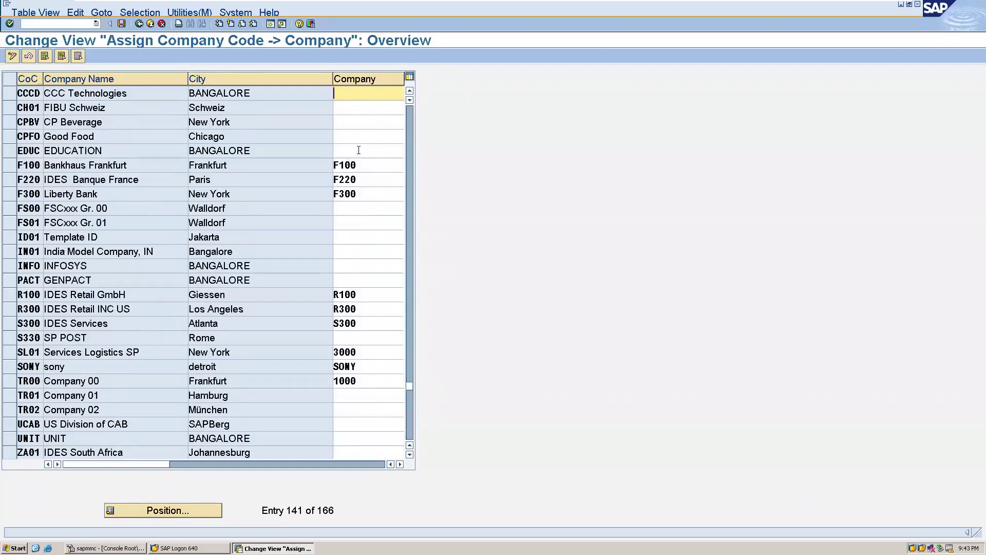
click(400, 464)
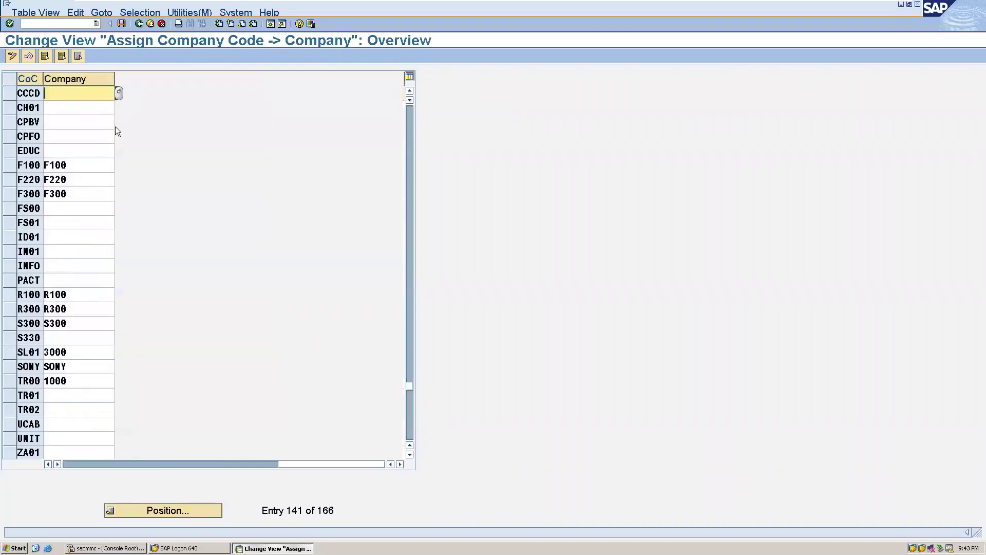
click(119, 92)
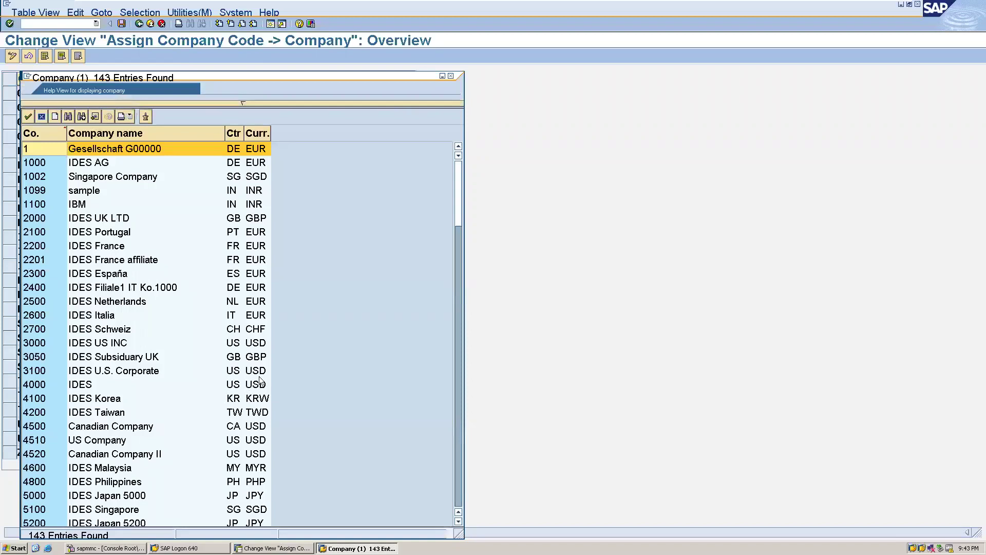
click(457, 485)
click(457, 485)
click(457, 485)
click(457, 485)
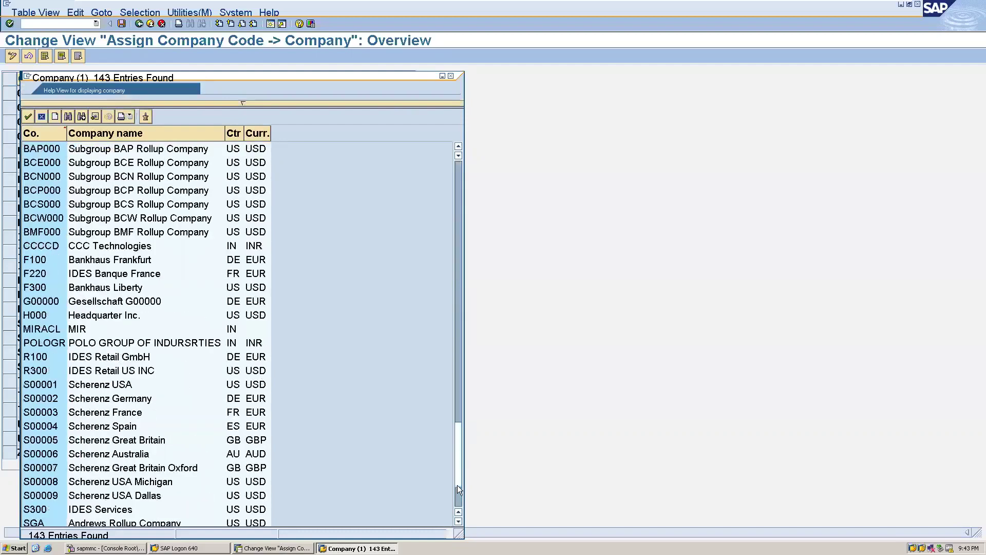
double_click(46, 243)
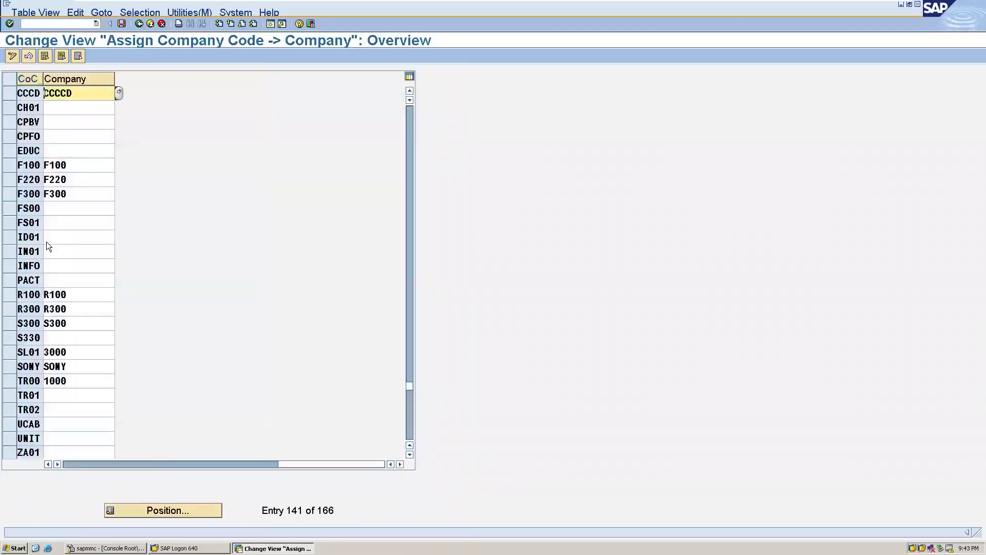
Save the company assignment under the proposed customizing request and return to the IMG structure
click(122, 24)
click(38, 190)
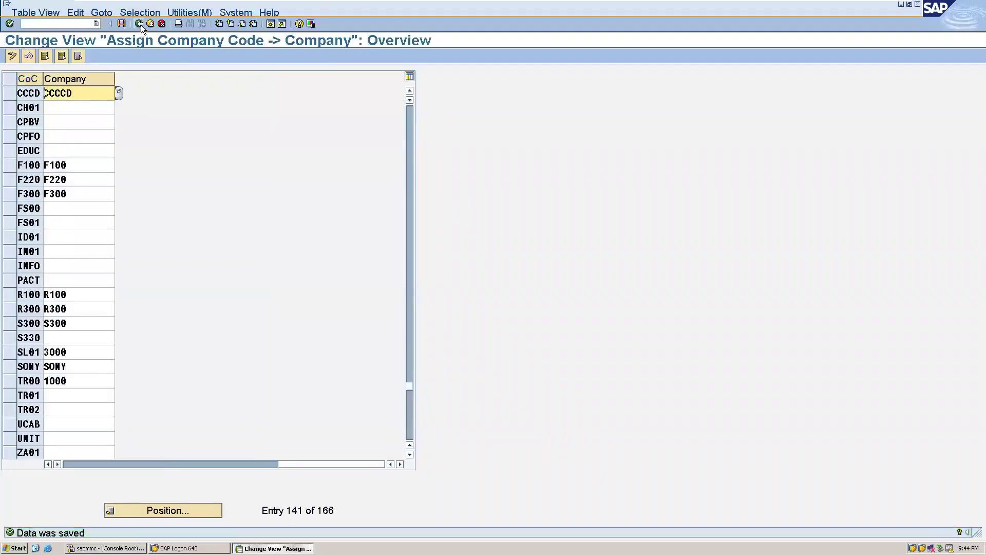
click(139, 24)
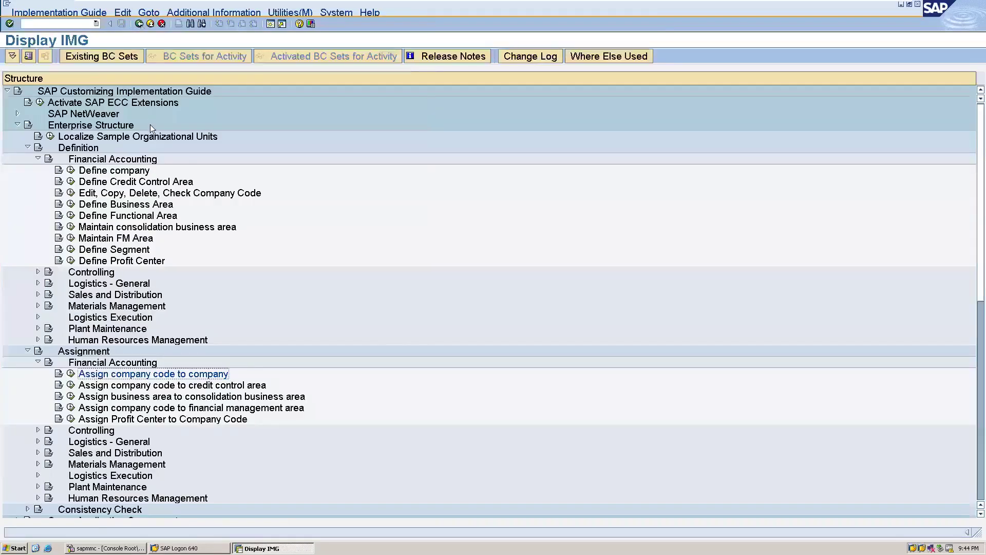
Start a new credit control area CCCD with currency INR in the Define Credit Control Area activity
click(71, 184)
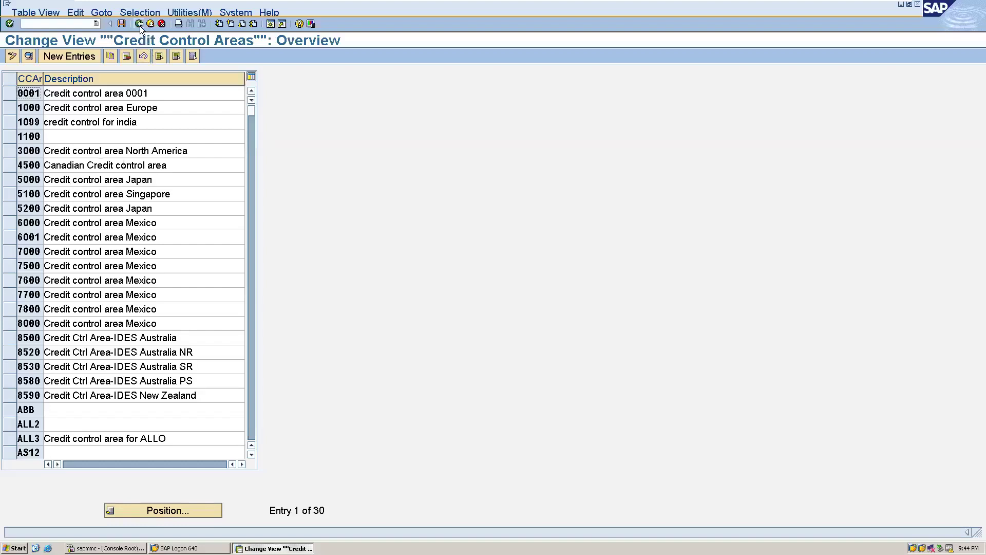
click(77, 54)
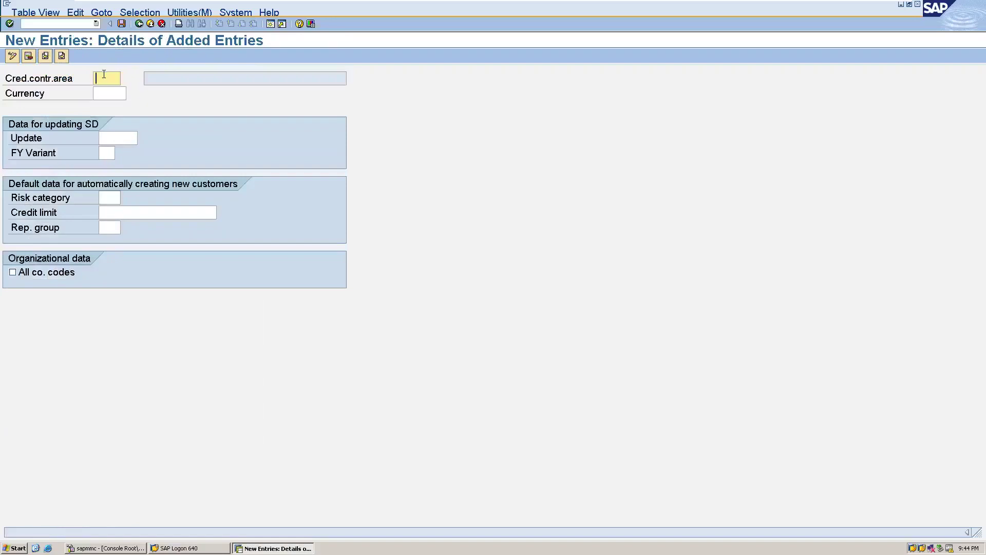
text(CCCD)
click(109, 91)
text(INR)
Set the credit control area's update to 000012, fiscal year variant to V3 and default credit limit to 1000000
click(127, 134)
click(142, 137)
double_click(137, 131)
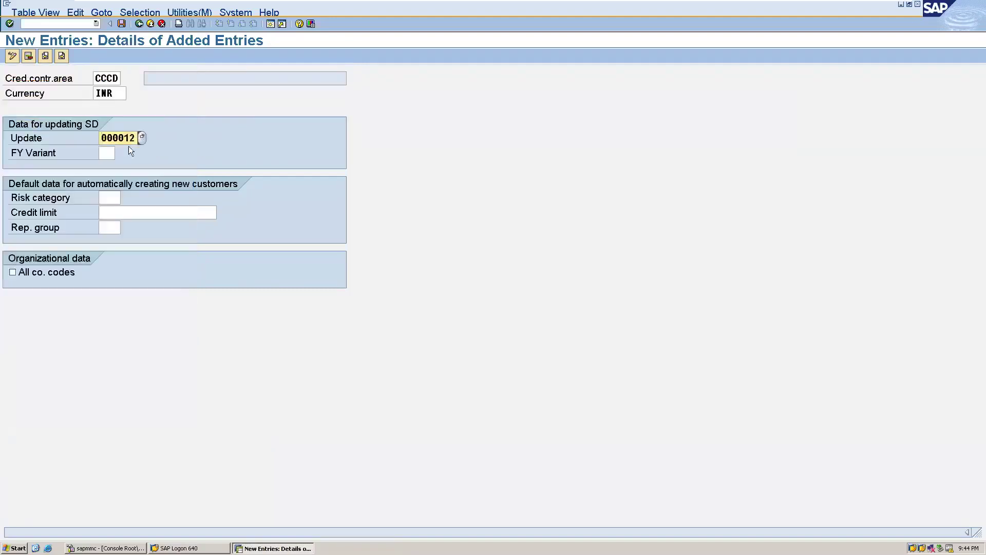
click(108, 156)
click(119, 153)
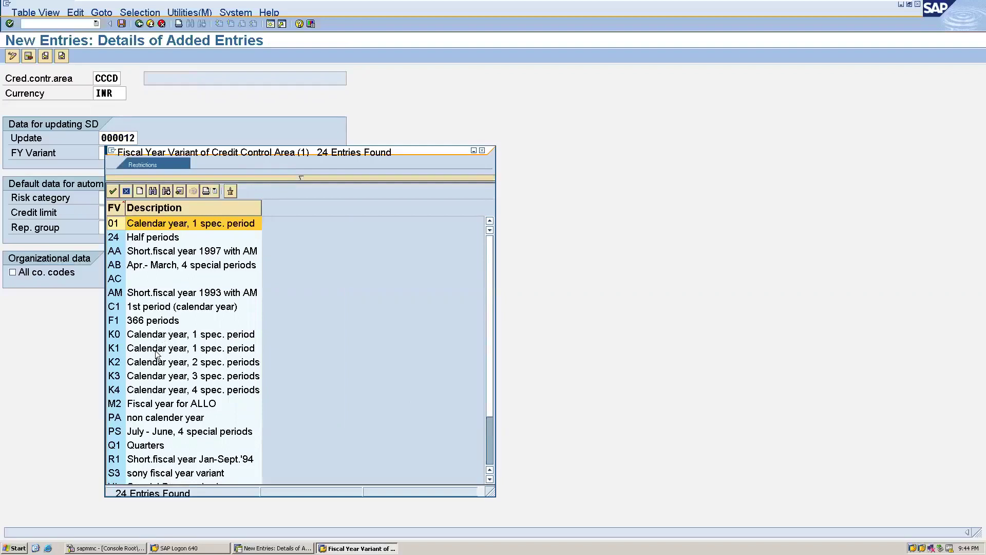
drag(488, 452, 488, 451)
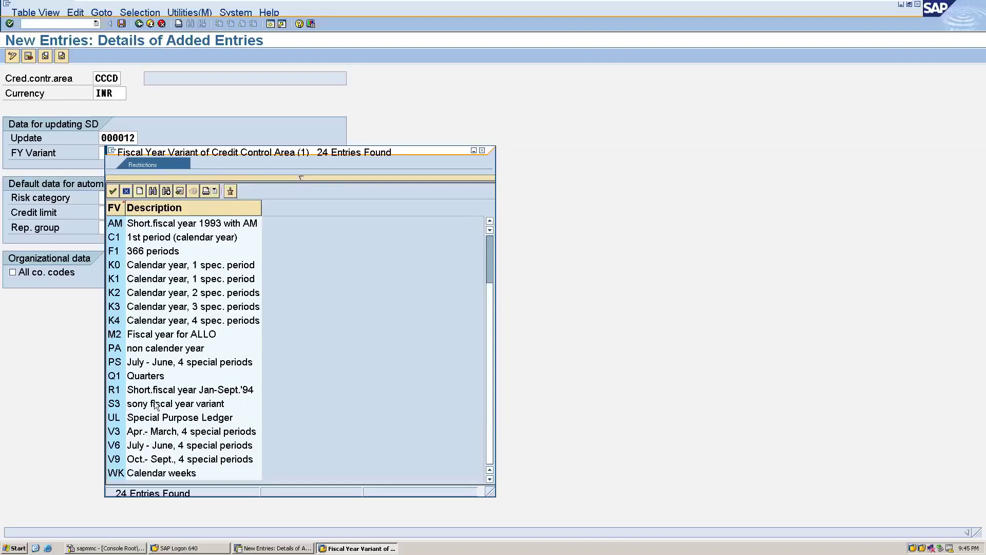
key(Escape)
text(V3)
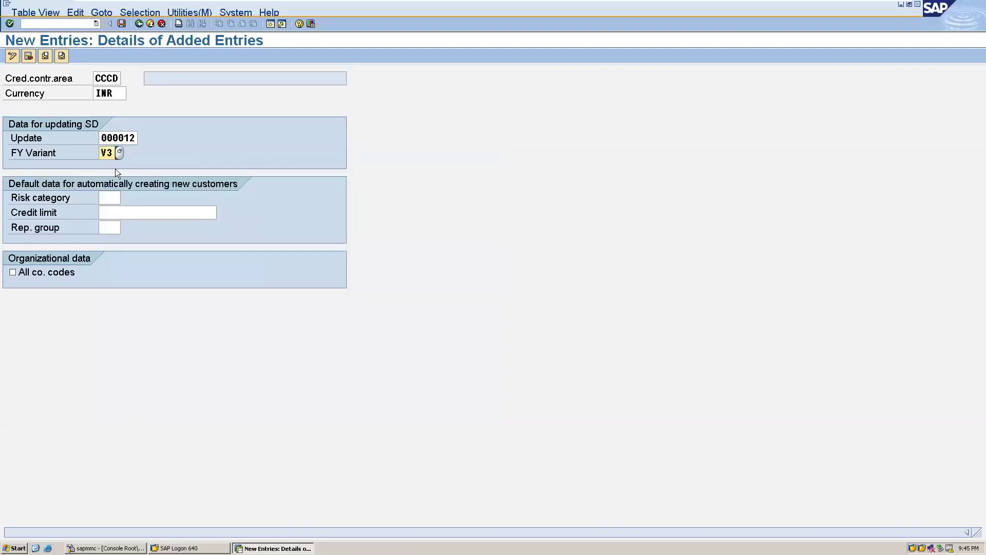
click(128, 212)
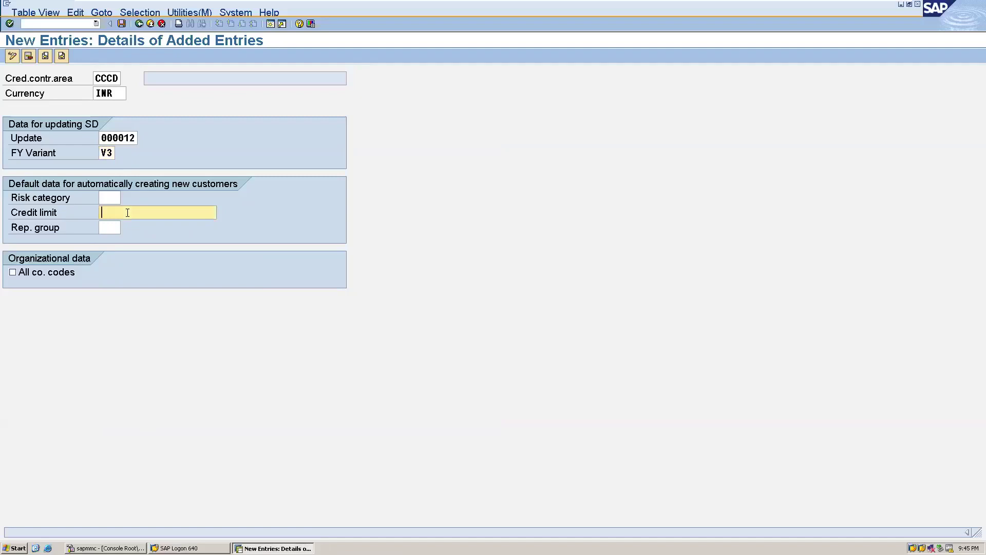
text(1000000)
Save credit control area CCCD under the proposed customizing request and return to the IMG structure
click(121, 23)
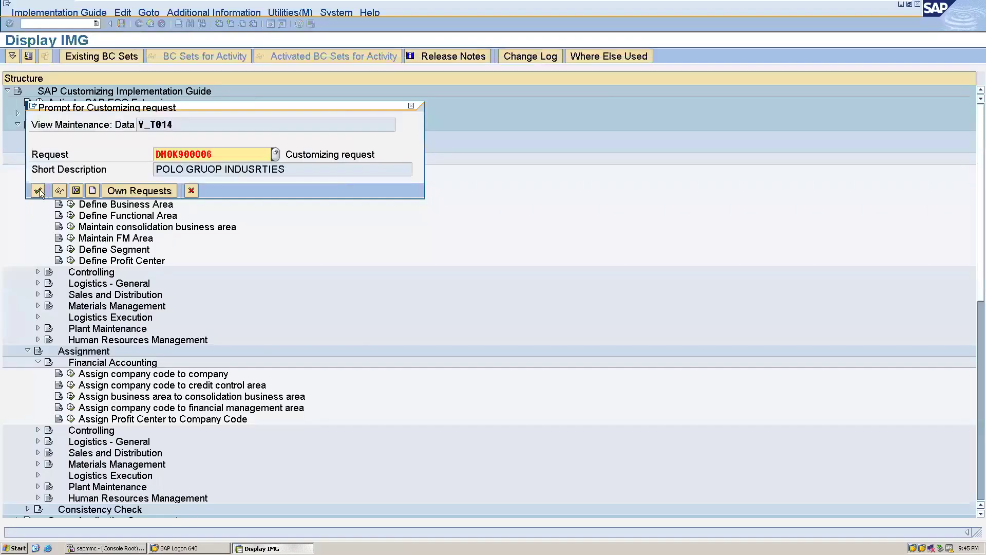
click(38, 190)
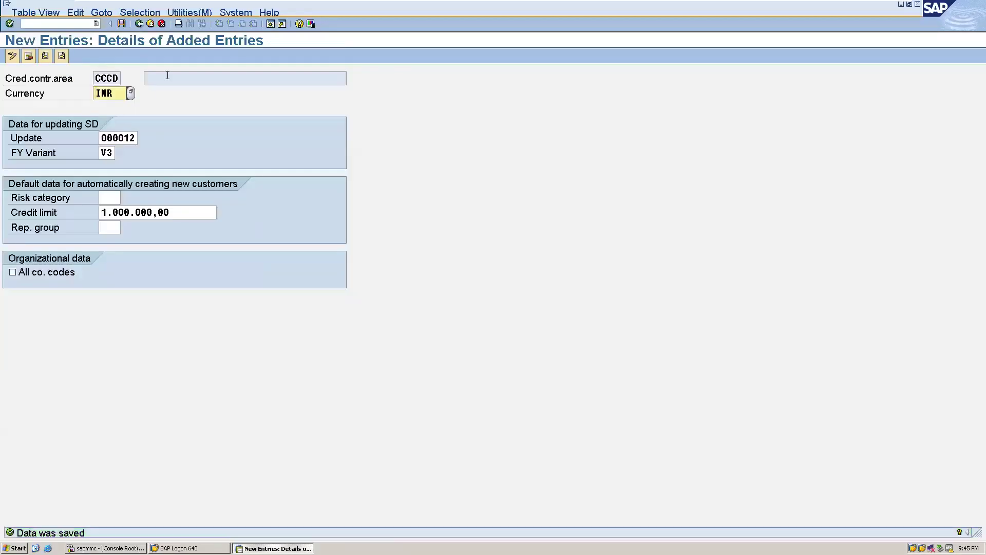
click(139, 24)
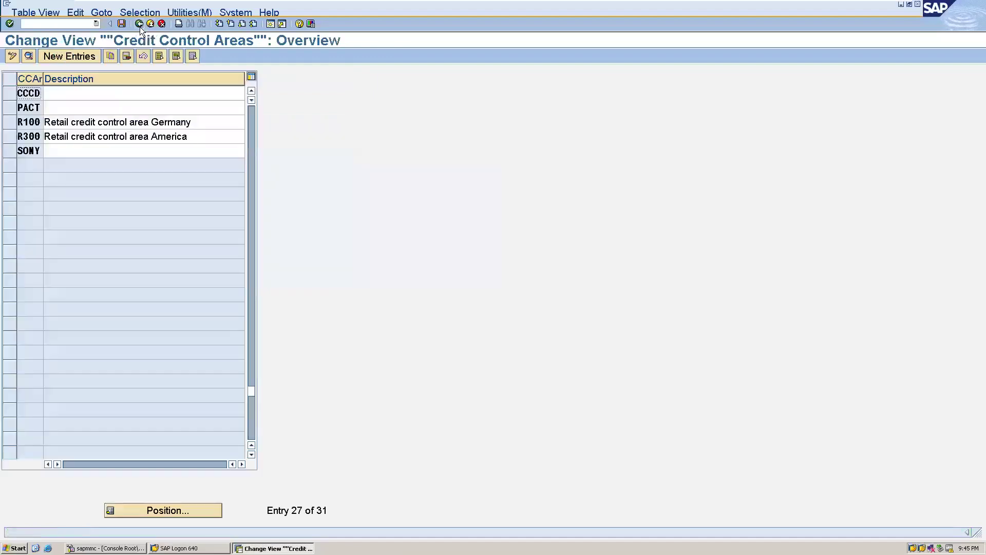
click(139, 24)
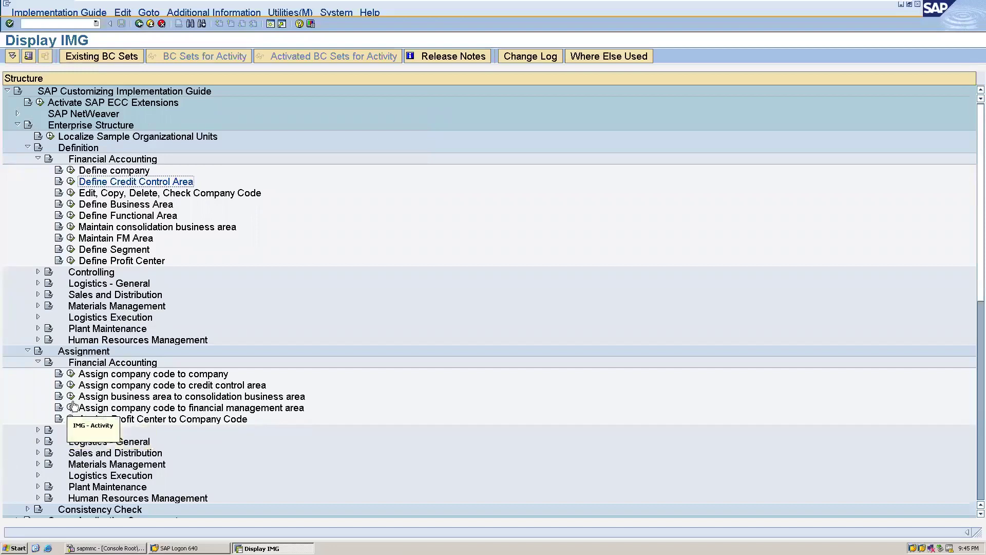
In the Assign company code to credit control area activity, assign credit control area CCCD to company code CCCD
click(71, 385)
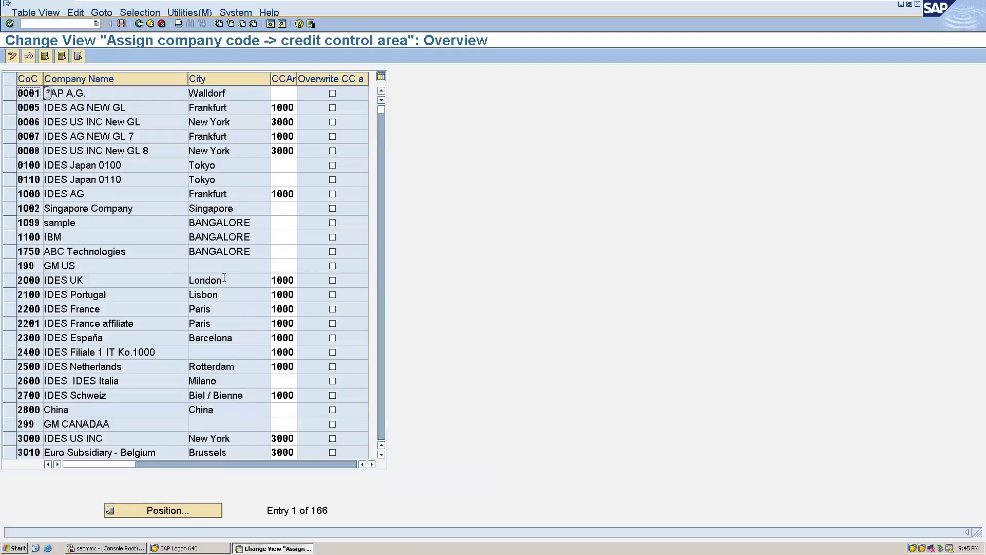
click(177, 505)
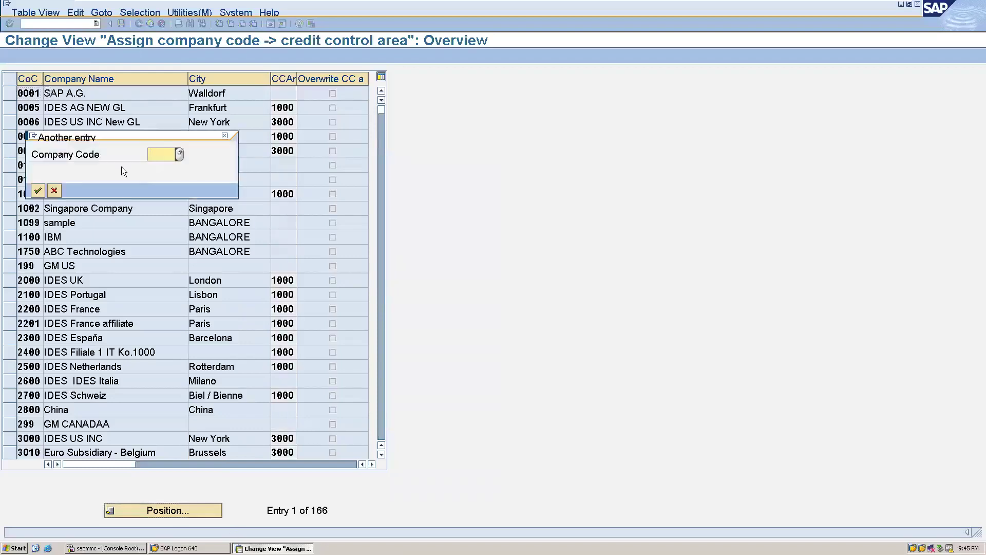
text(CCCD)
key(Return)
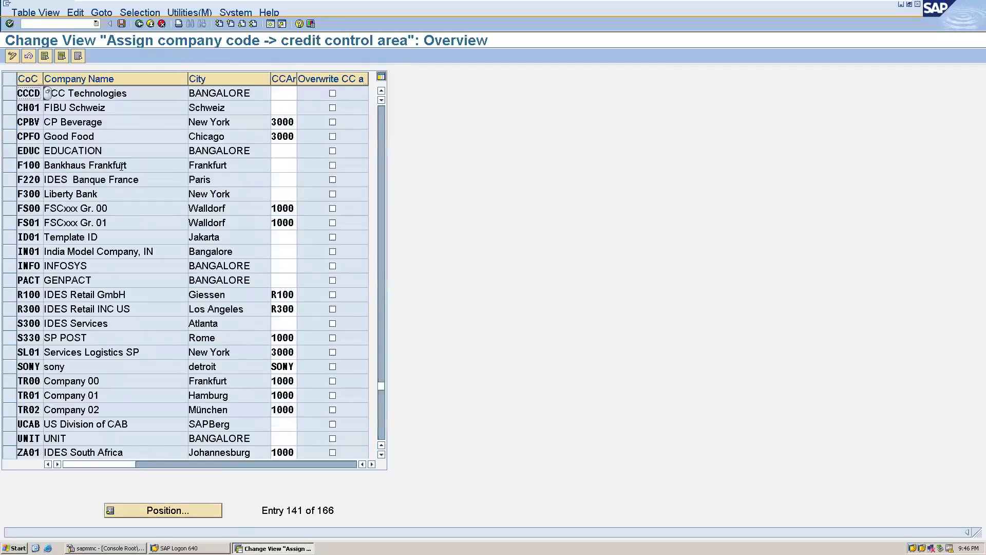
click(287, 92)
text(CCCD)
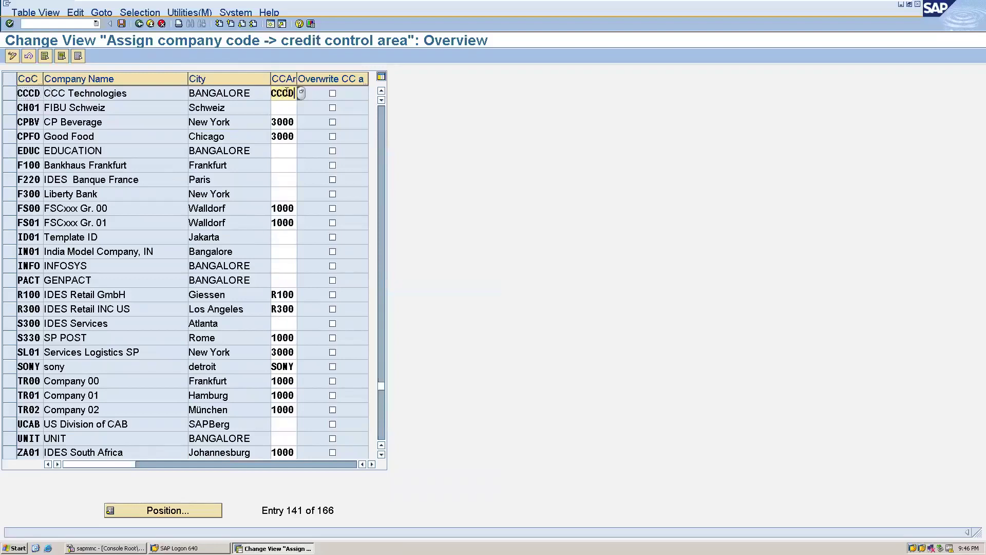
Save the credit control area assignment under the proposed customizing request and switch to the Enterprise Structure notes document
click(122, 24)
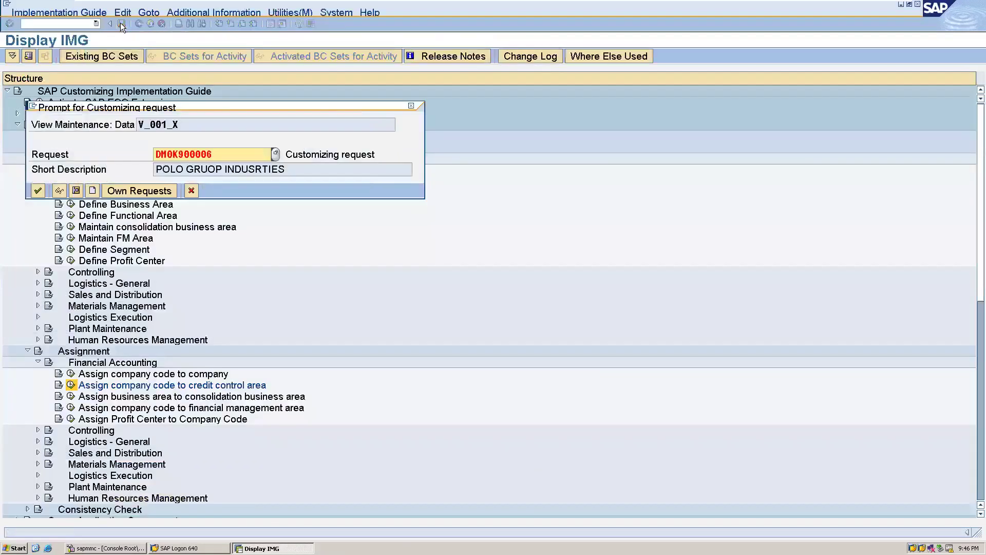
click(37, 190)
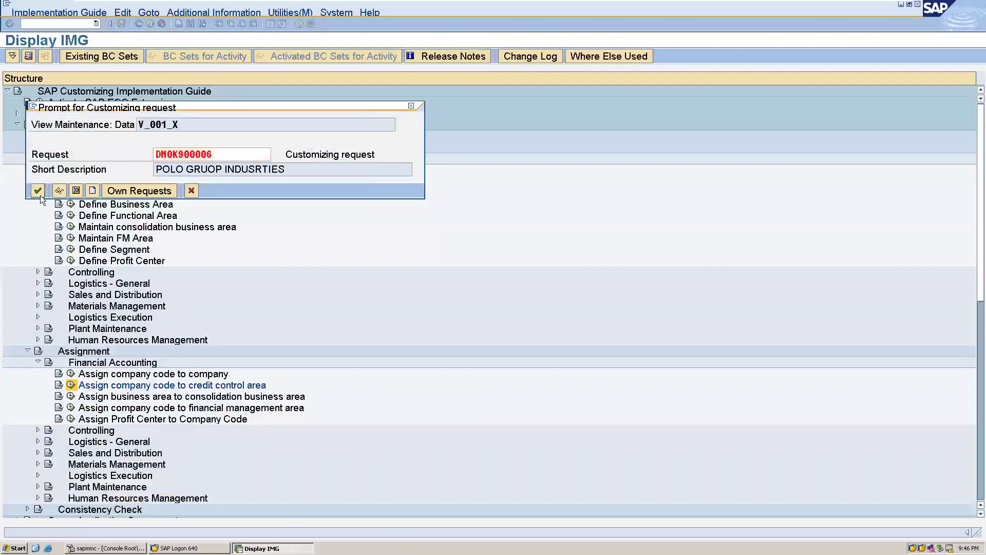
mouse_move(721, 2)
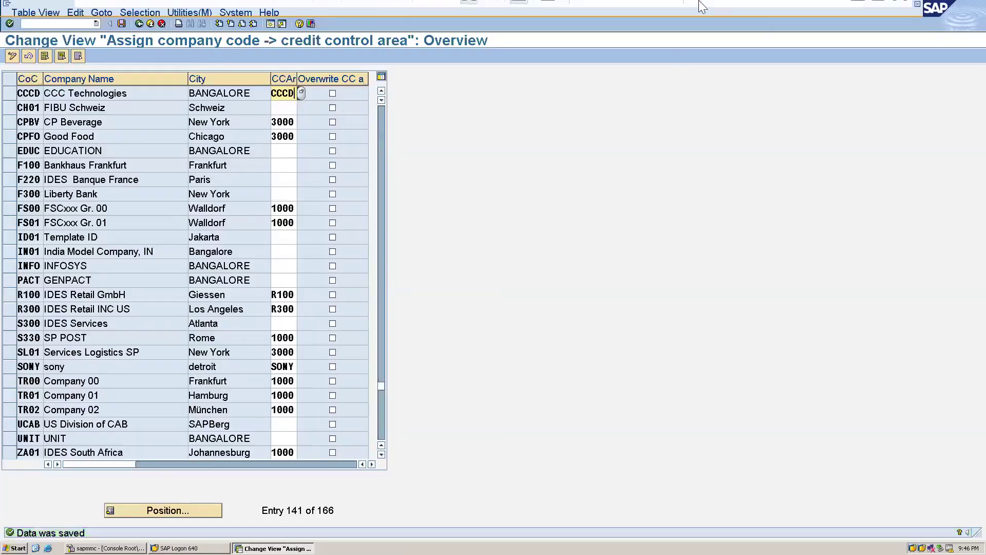
click(863, 12)
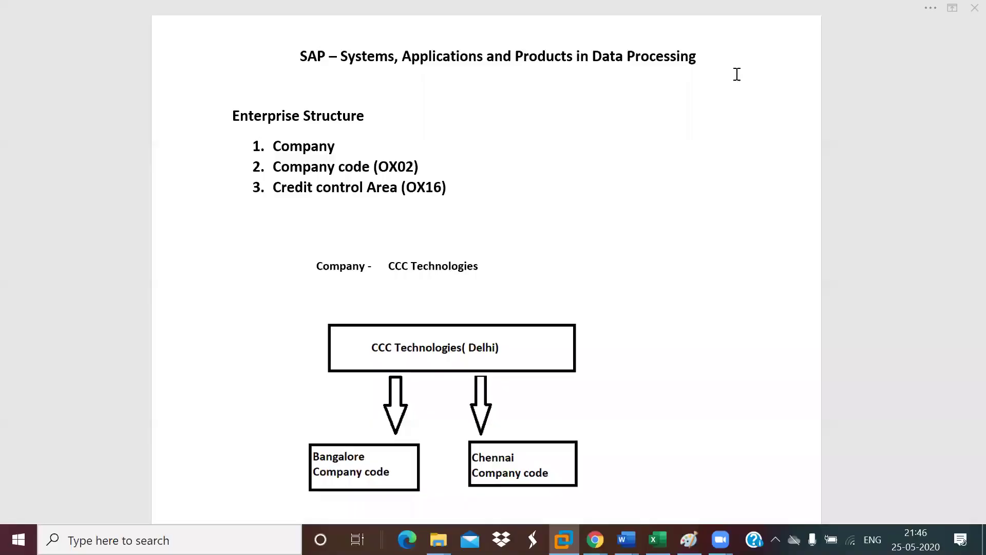
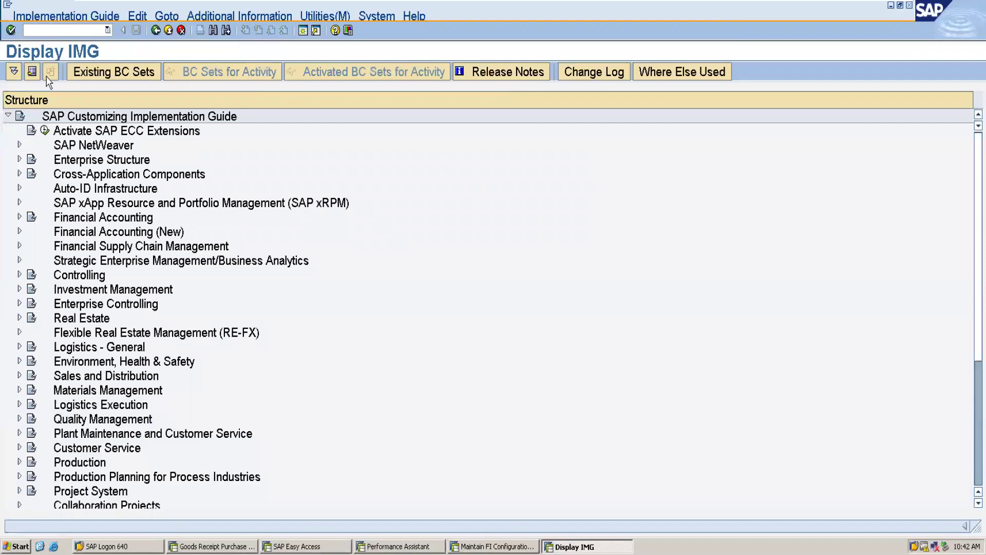
Expand Financial Accounting (New) and General Ledger Accounting (New) in the IMG structure
click(20, 232)
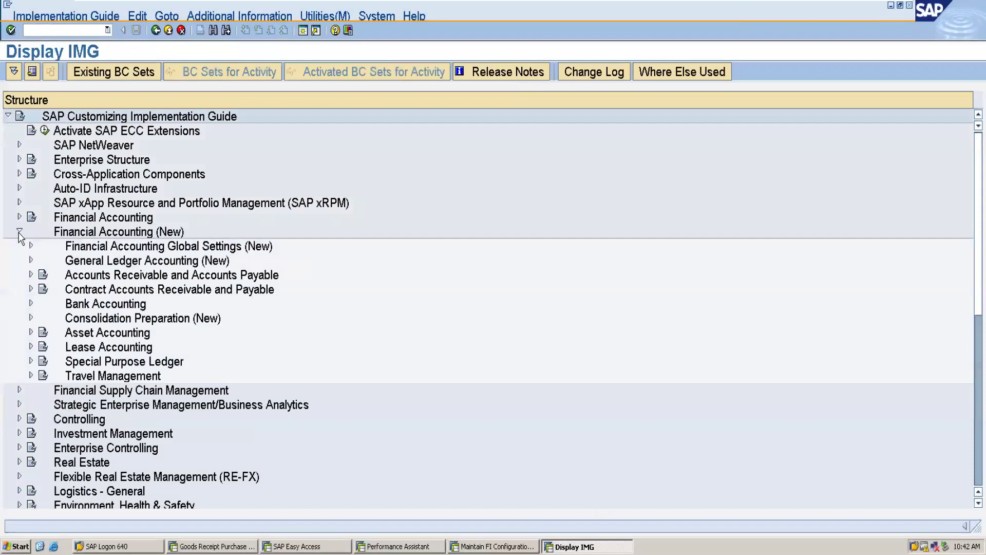
click(32, 260)
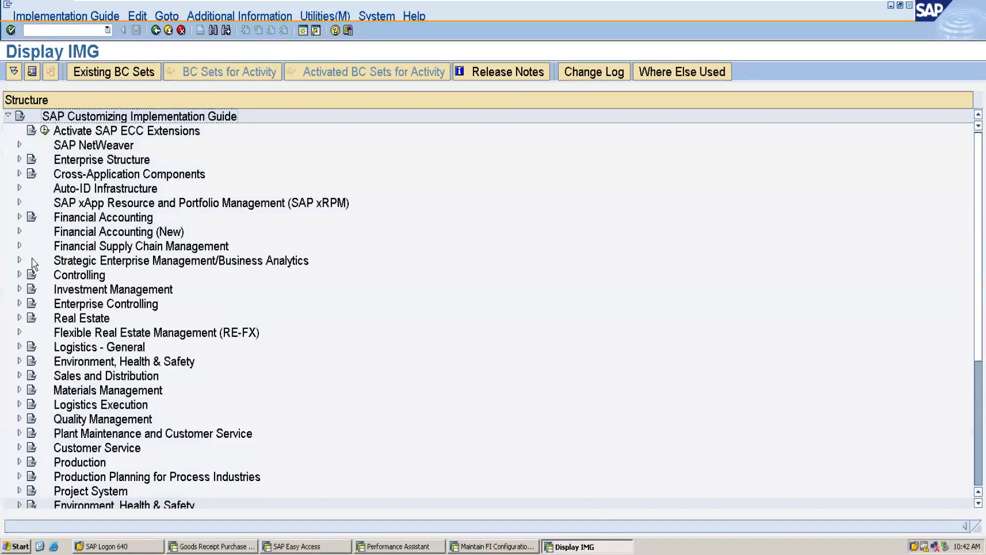
click(20, 231)
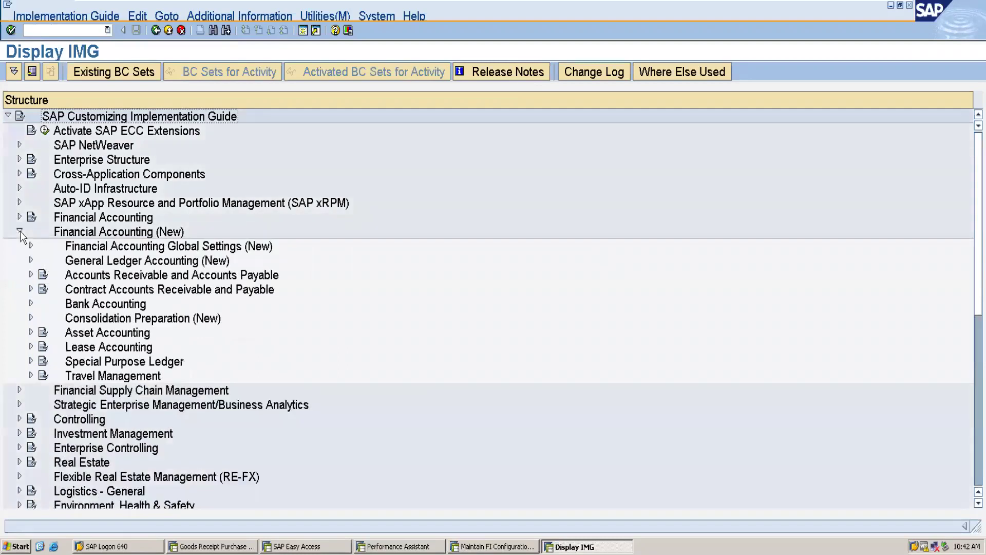
click(30, 260)
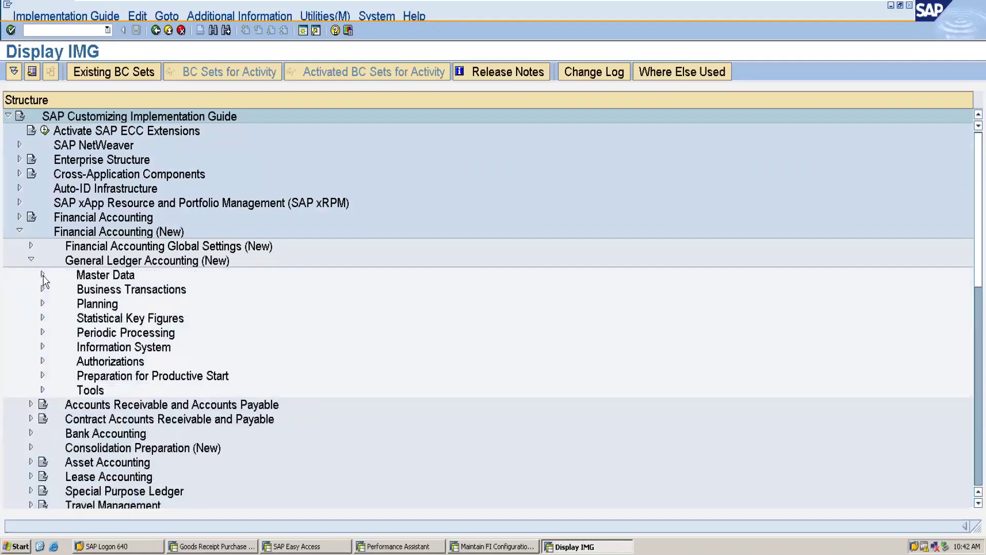
click(32, 261)
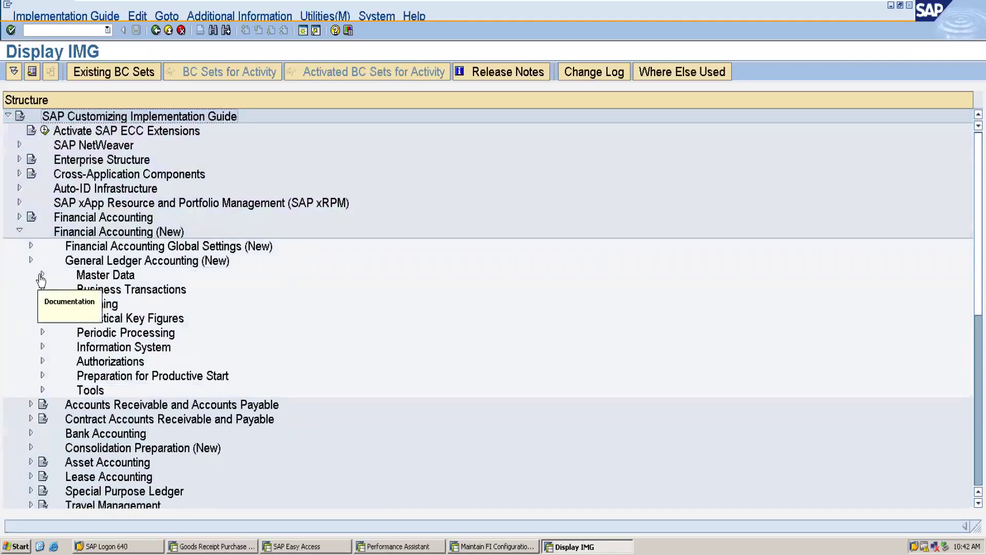
click(30, 260)
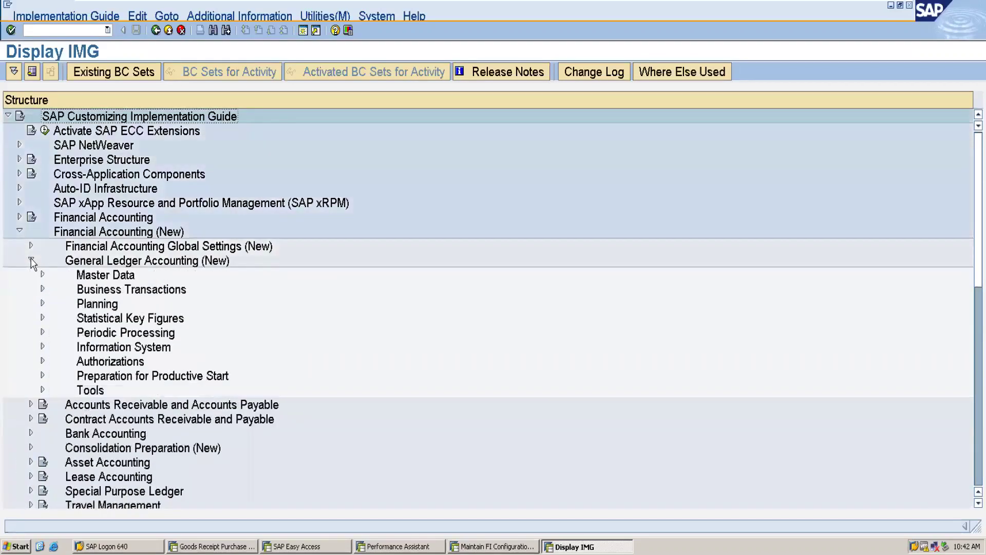
Under Master Data, G/L Accounts, Preparations, open the Edit Chart of Accounts List activity
click(42, 274)
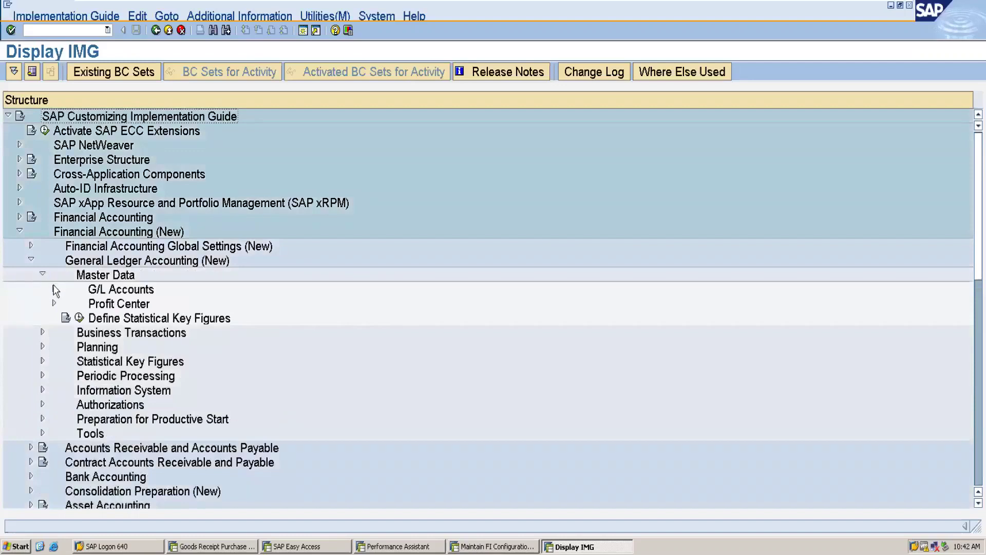
click(55, 289)
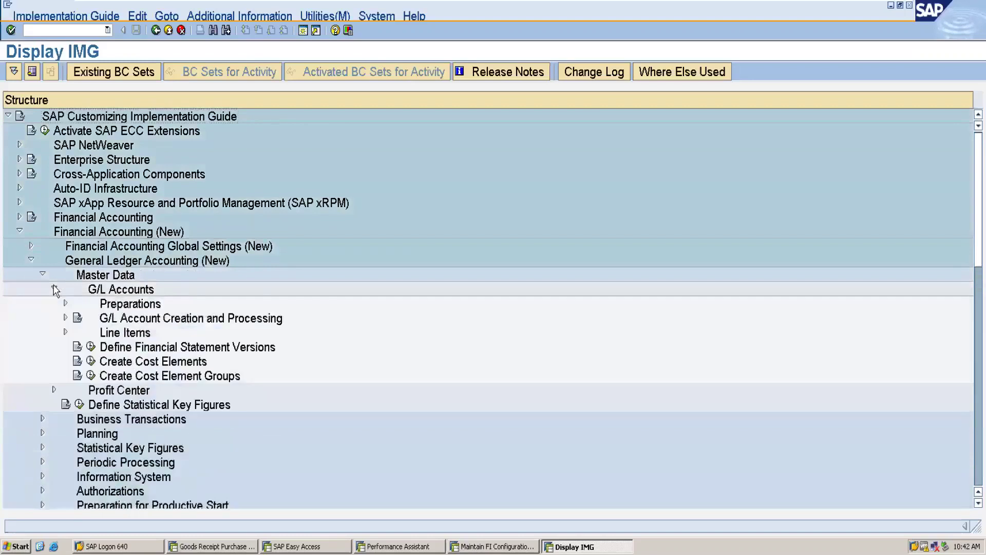
click(64, 304)
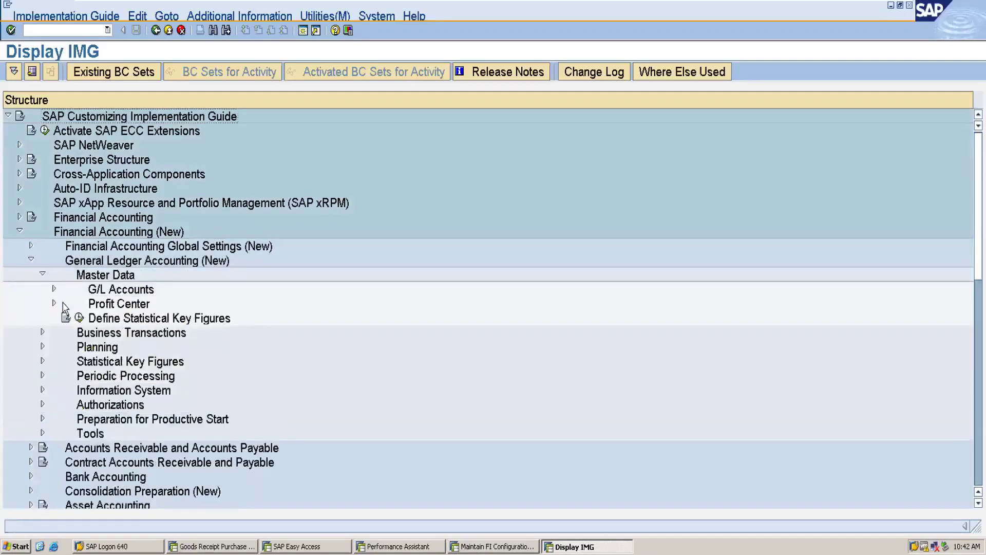
click(54, 289)
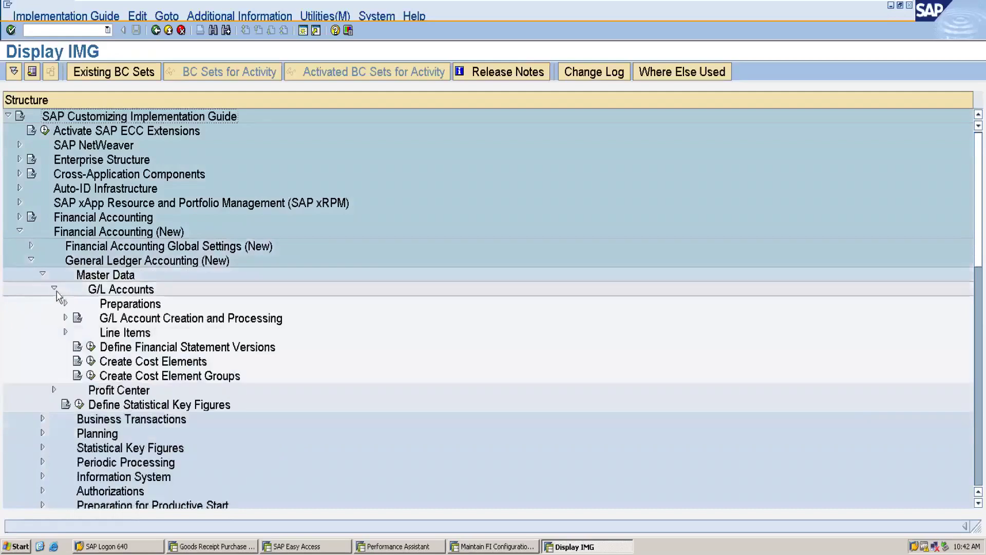
click(65, 303)
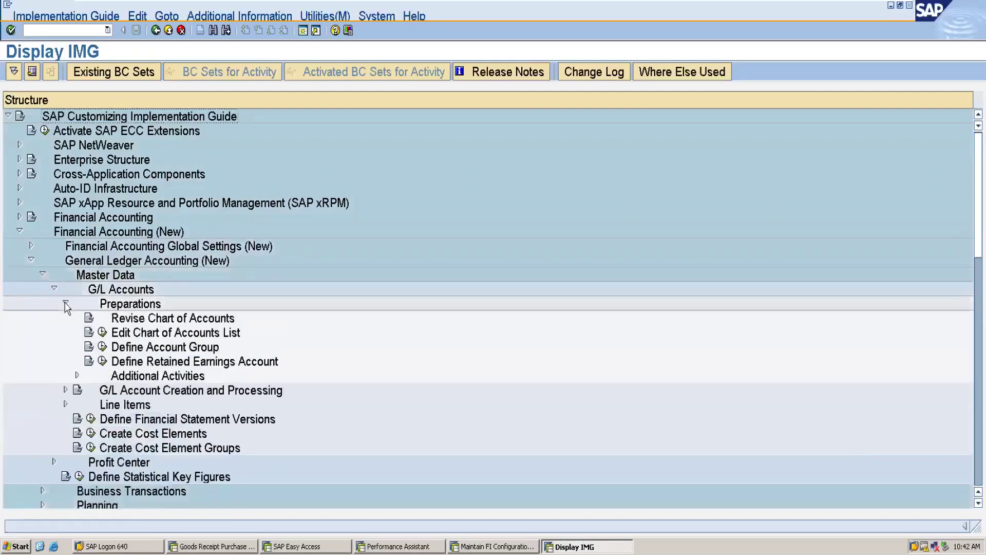
click(103, 333)
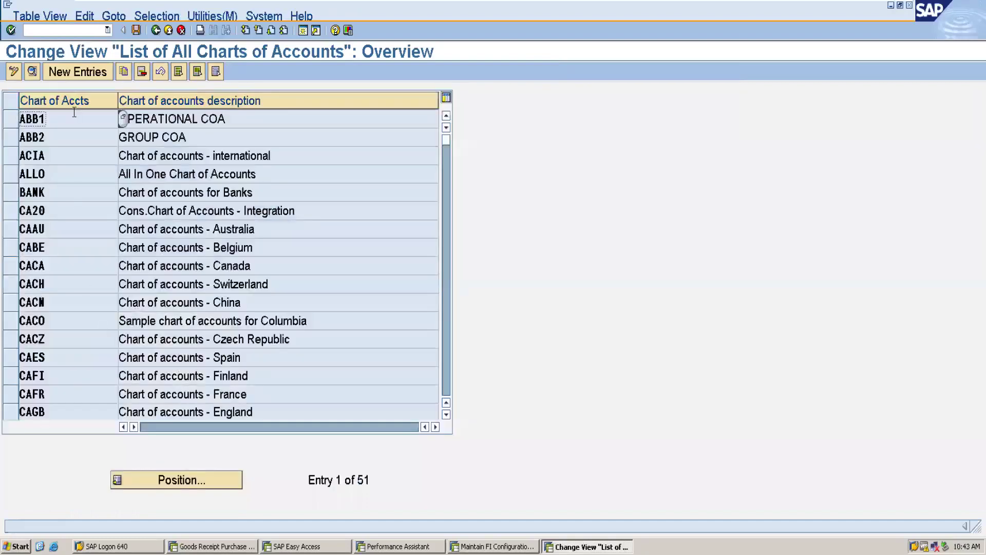
Create a new chart of accounts entry TDS1 with the description "Operational COA for 1750"
click(78, 72)
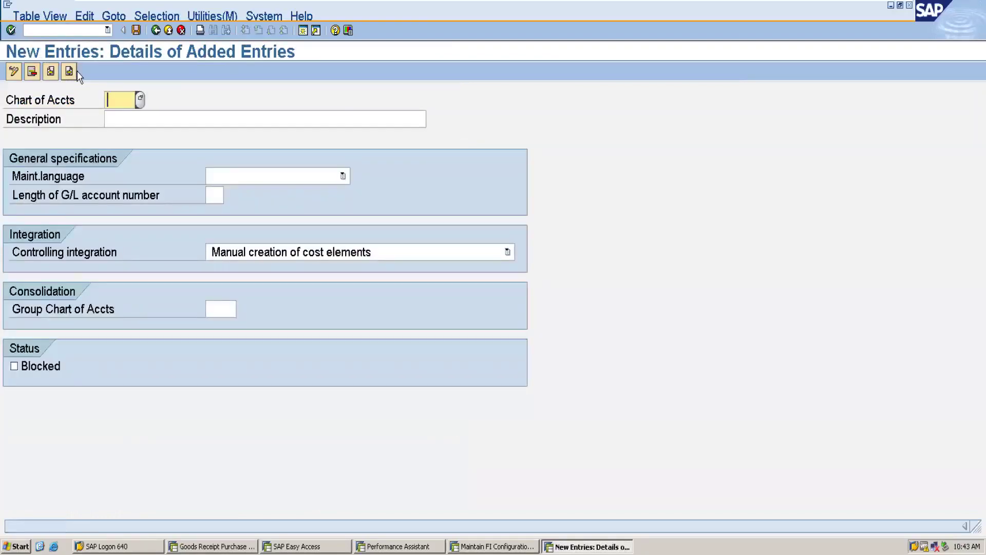
text(TDS1)
click(111, 118)
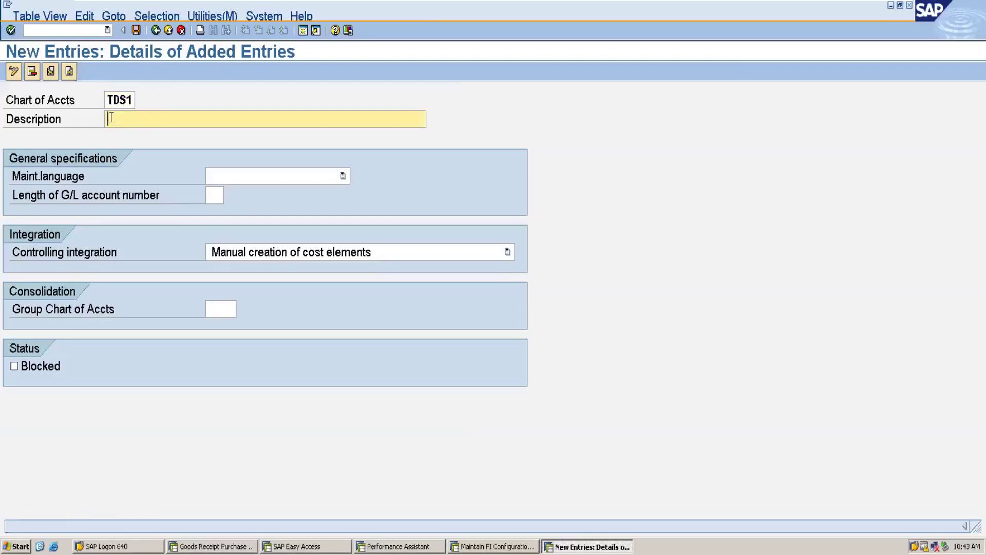
text(Operat)
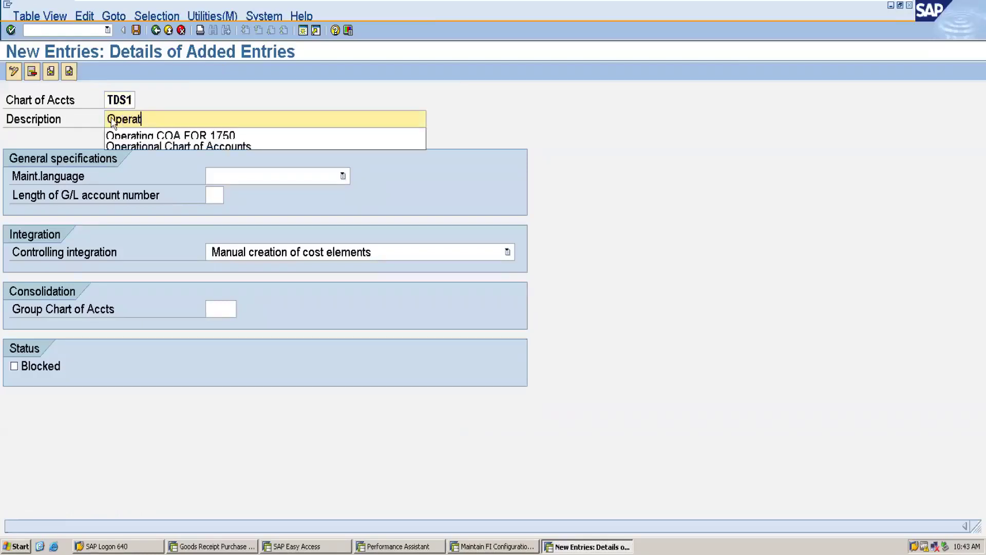
text(ional COA fo)
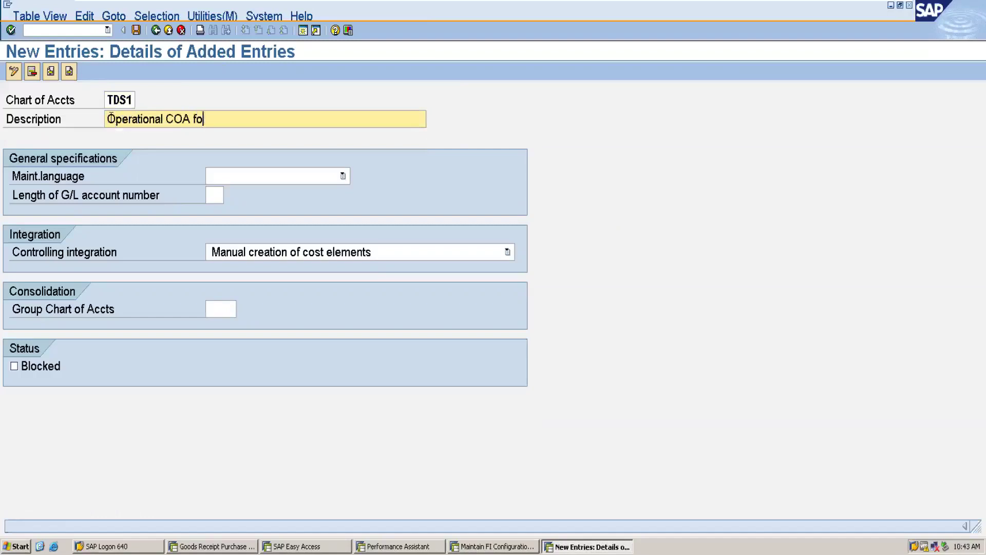
text(r 1750)
Set TDS1's maintenance language to EN English and G/L account number length to 4, using manual creation of cost elements
click(334, 257)
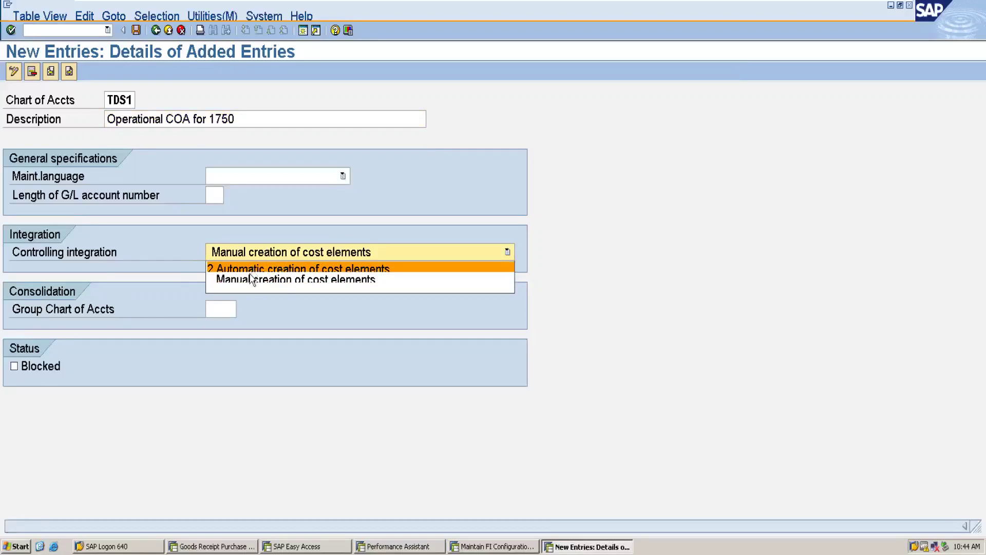
click(160, 263)
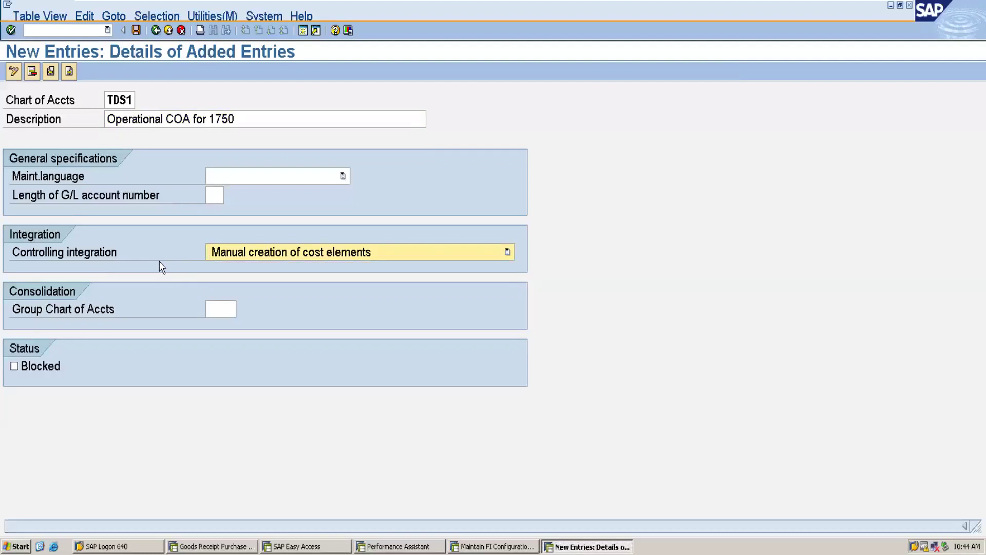
click(264, 179)
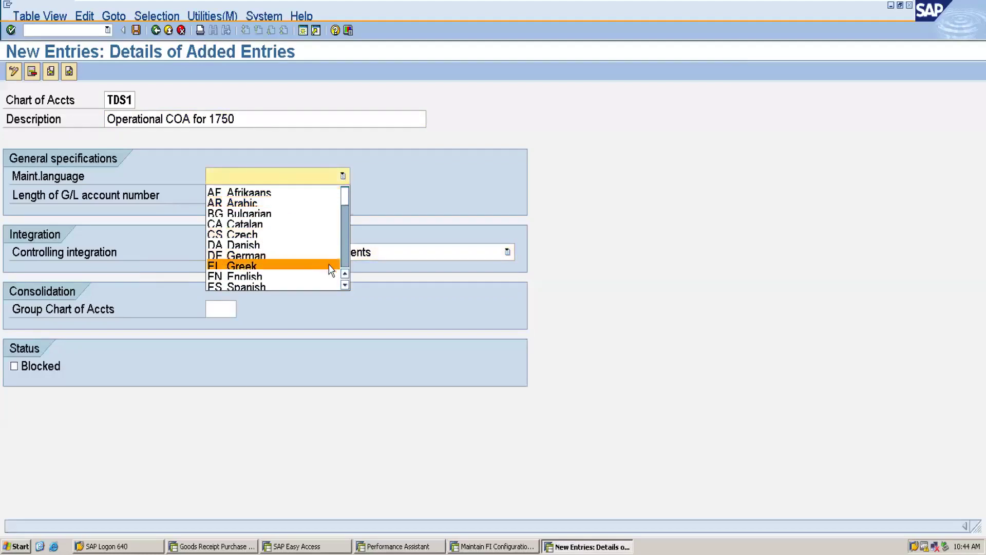
click(278, 280)
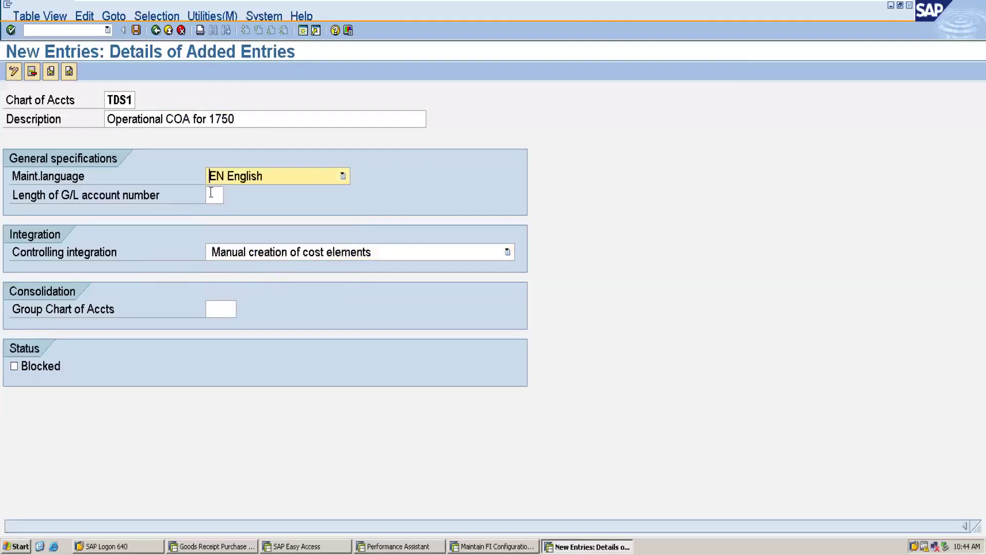
click(212, 193)
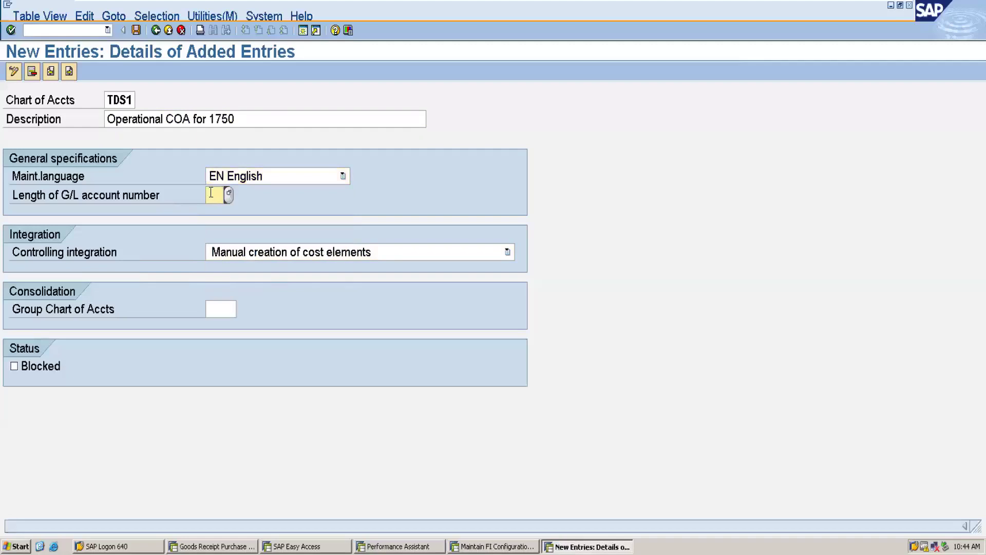
text(4)
Save chart of accounts TDS1 under the proposed customizing request and return to the IMG structure
click(137, 31)
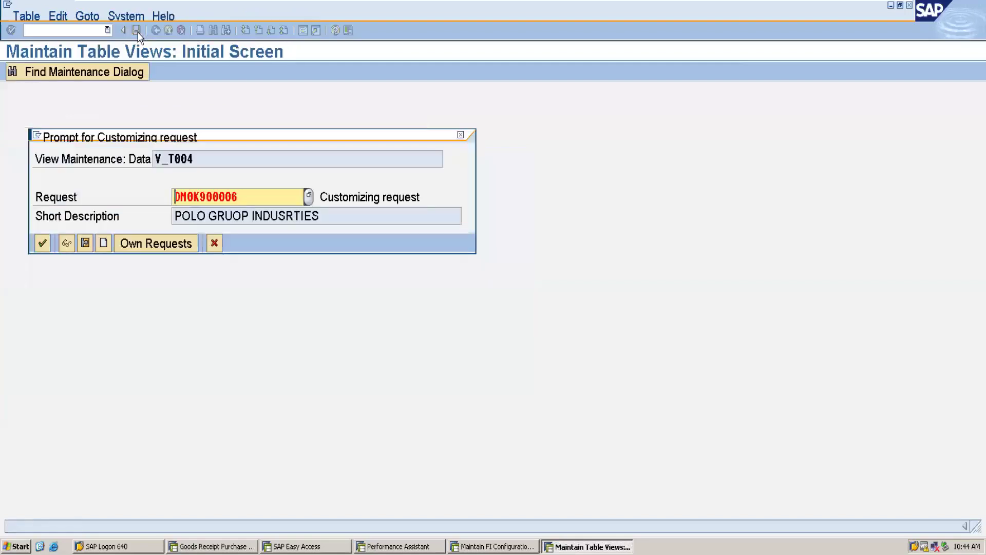
click(42, 243)
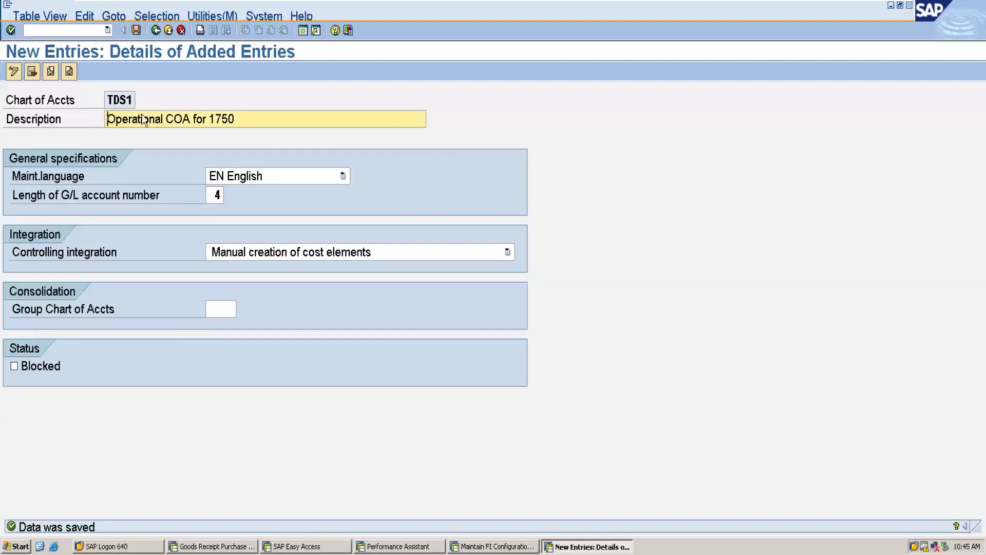
click(155, 31)
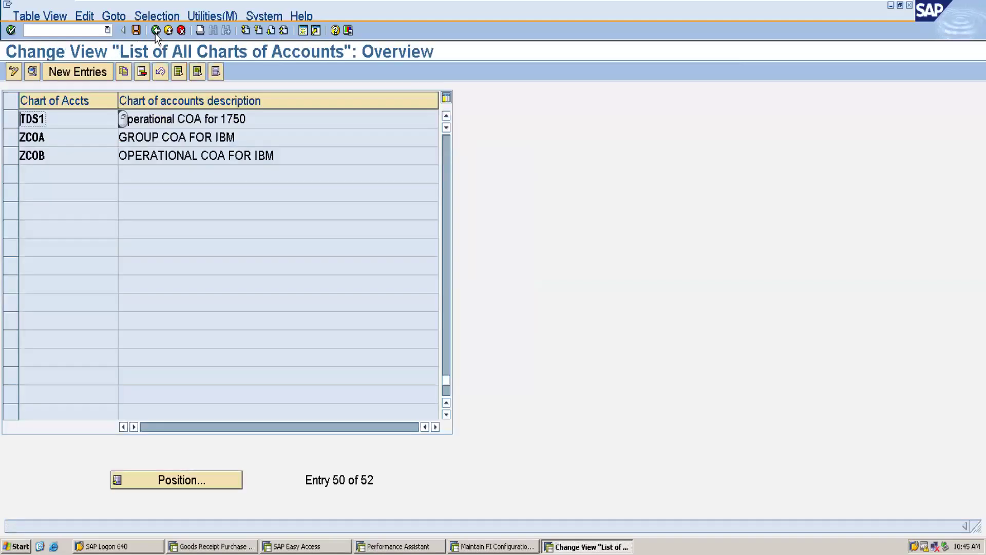
click(155, 31)
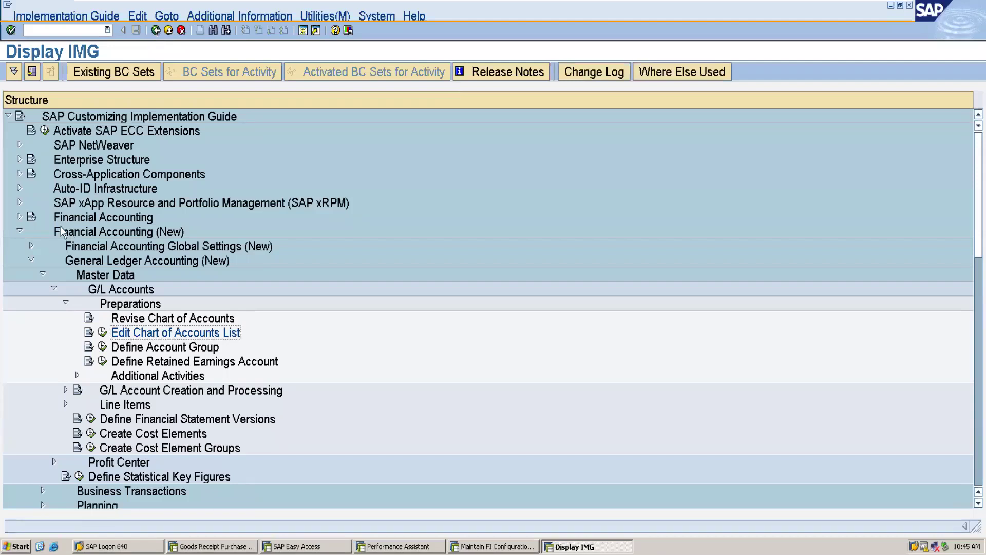
Open the Assign Company Code to Chart of Accounts activity in the classic Financial Accounting G/L master data preparations
click(20, 217)
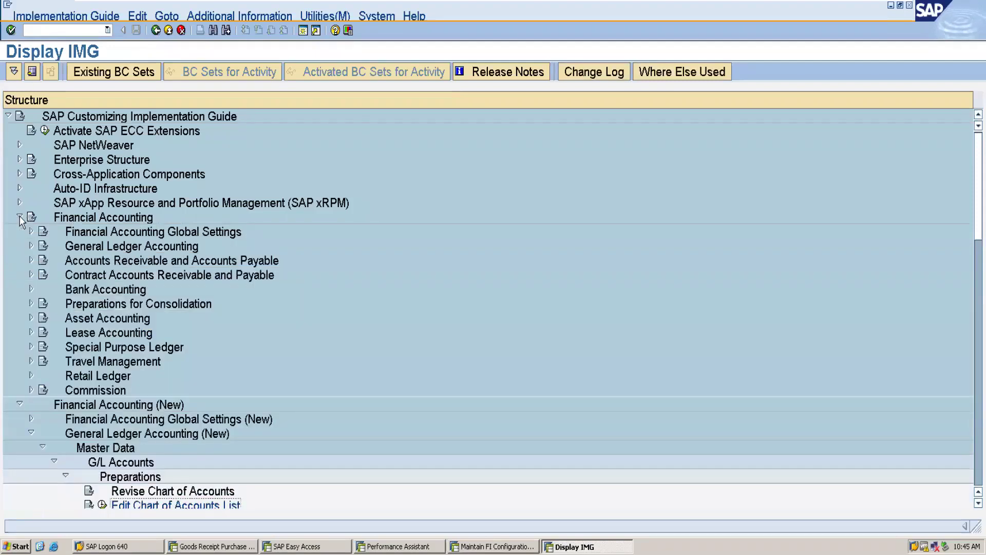
click(31, 246)
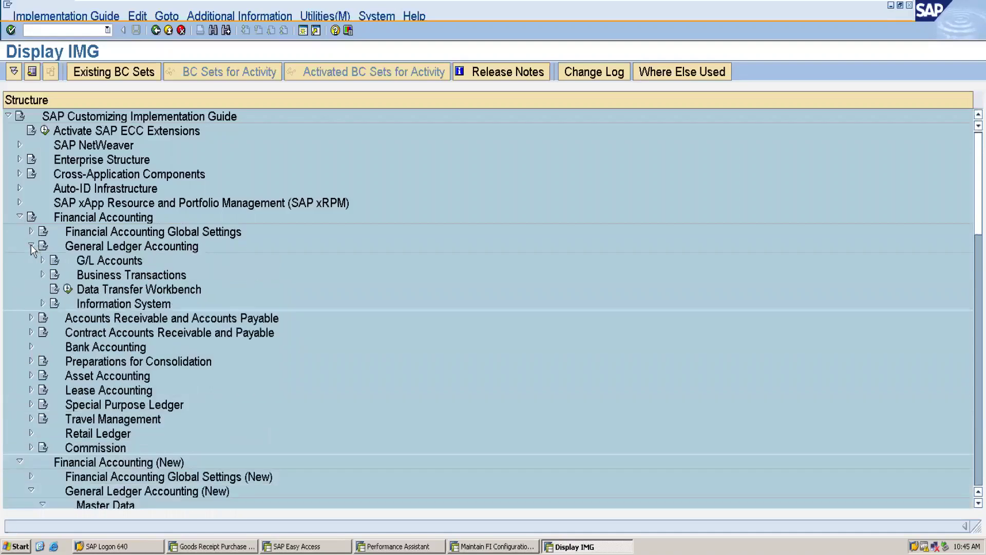
click(43, 260)
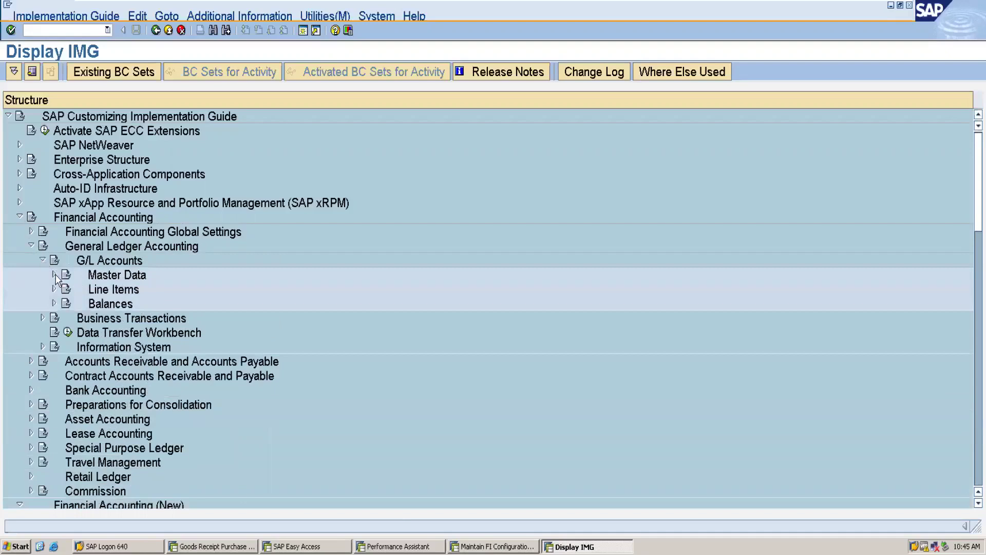
click(54, 276)
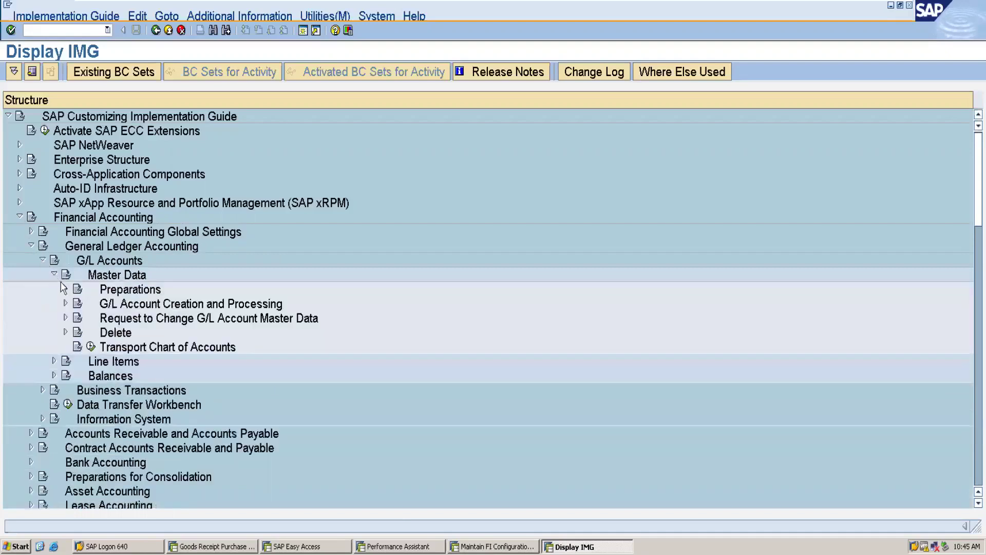
click(66, 290)
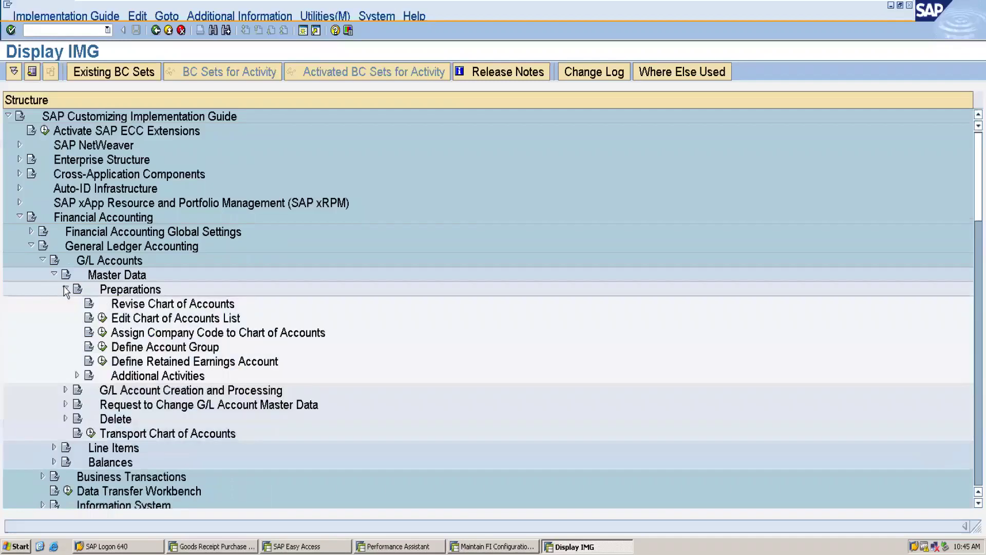
click(102, 333)
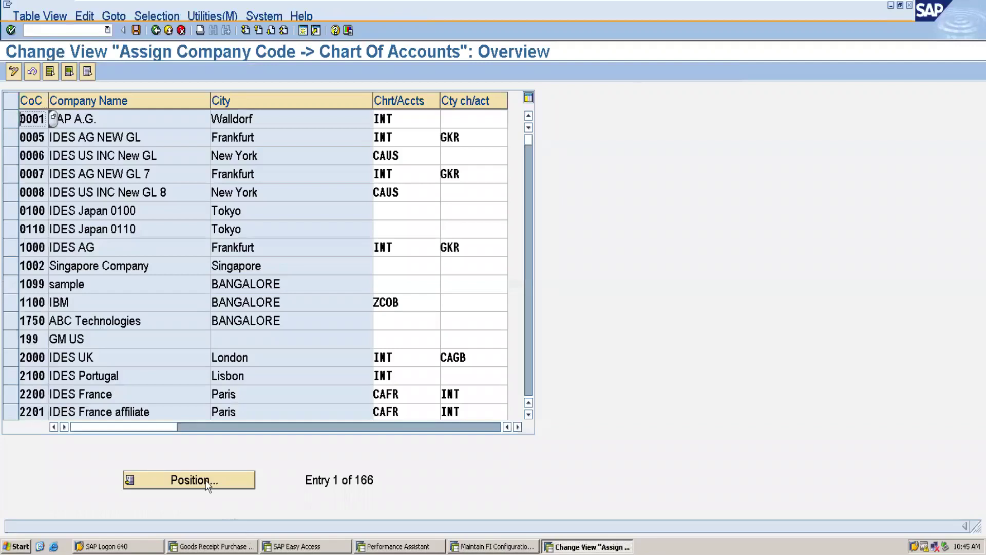
Locate company code 1750 in the assignment list and assign chart of accounts TDS1 to it
click(207, 480)
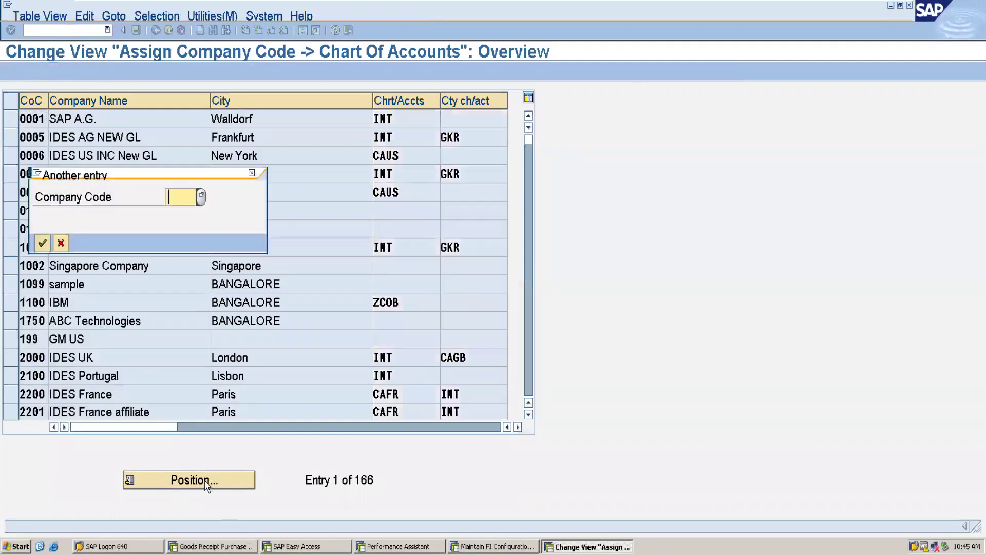
text(1750)
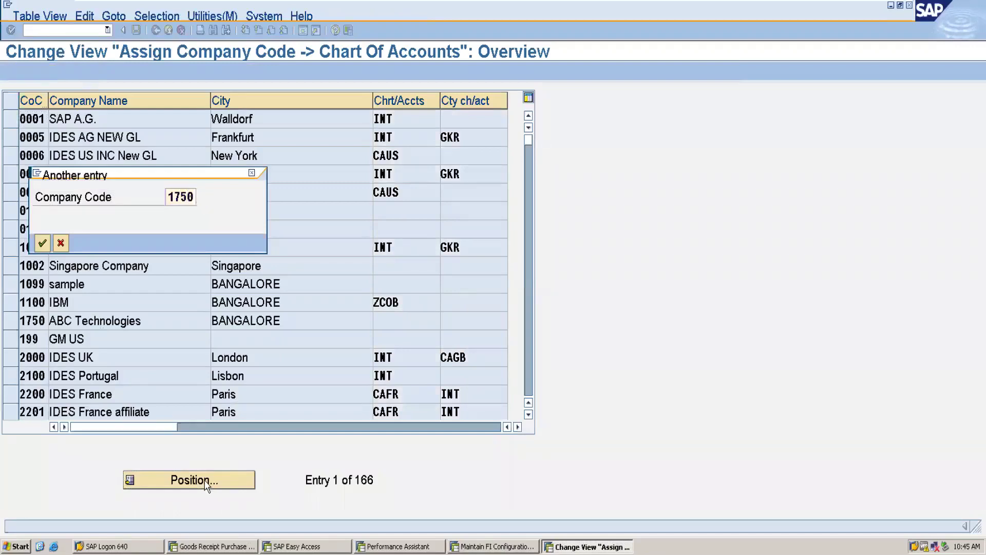
key(Return)
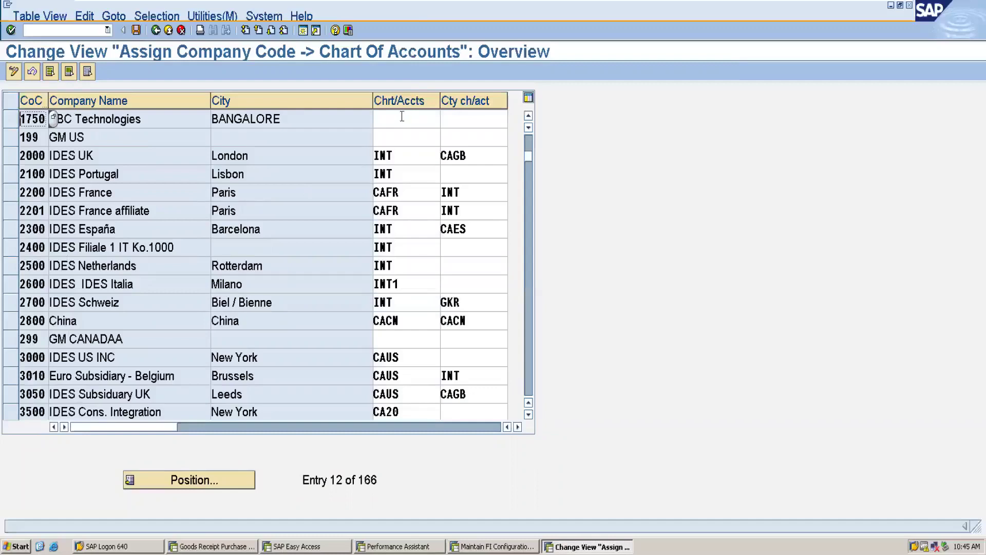
click(399, 120)
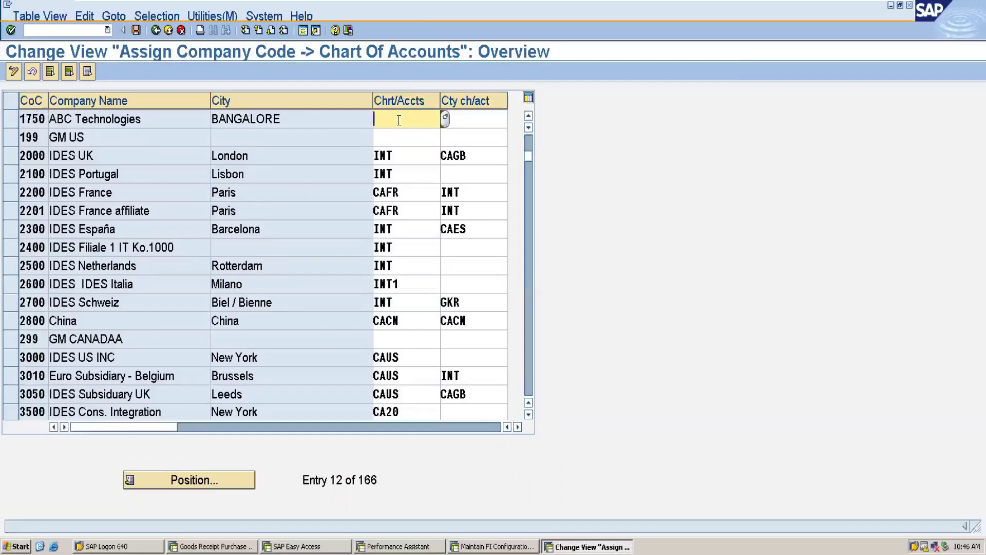
click(445, 120)
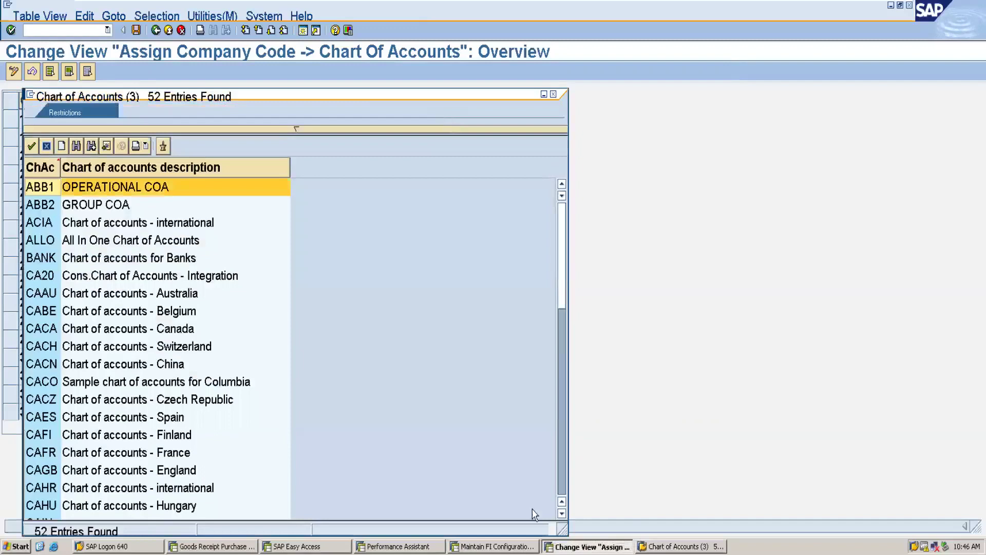
click(559, 470)
click(560, 470)
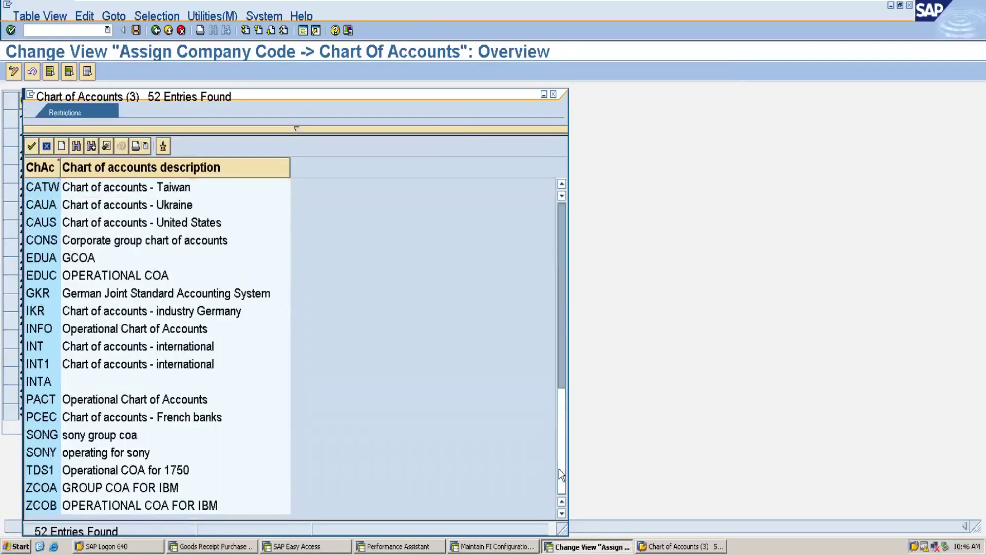
double_click(42, 474)
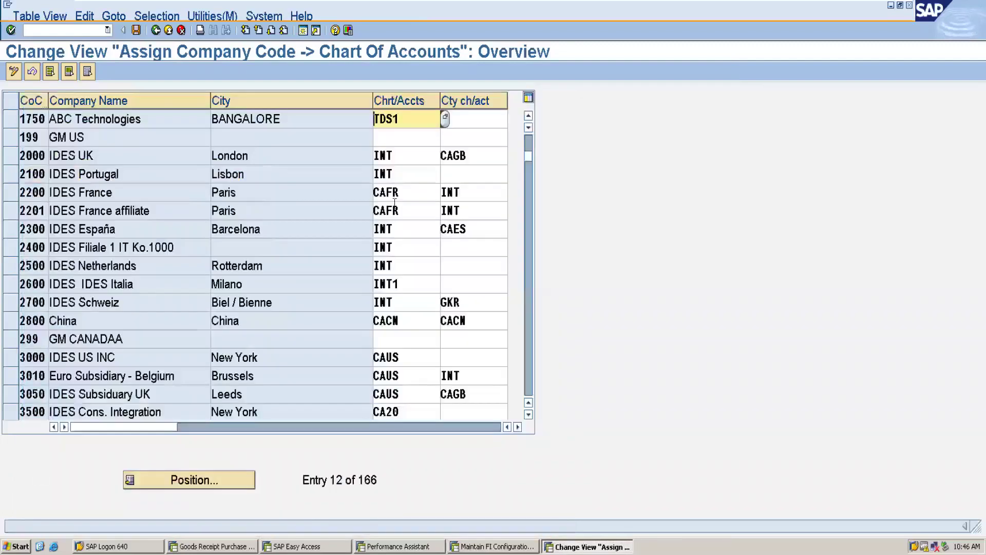
Save the company code assignment under the proposed customizing request and return to the IMG structure
click(136, 33)
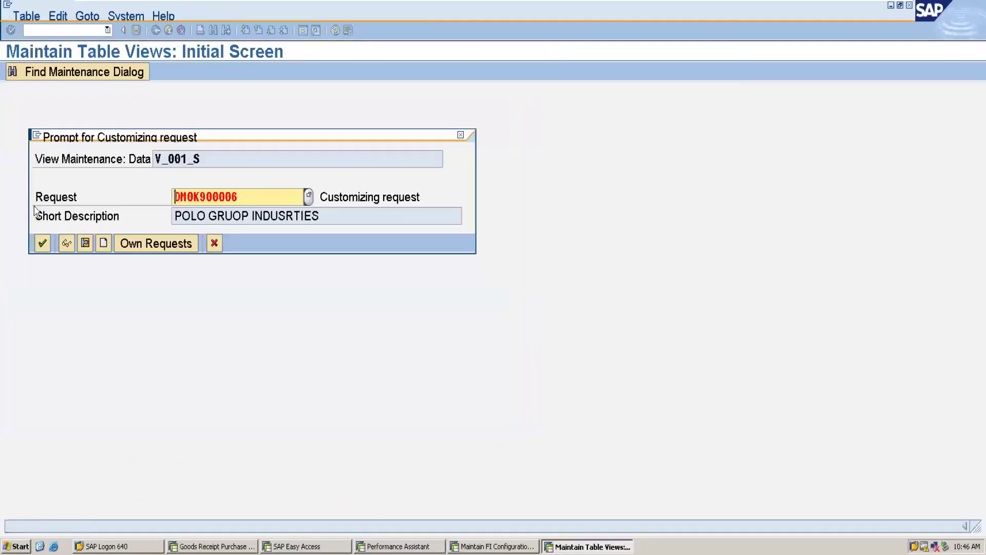
click(42, 244)
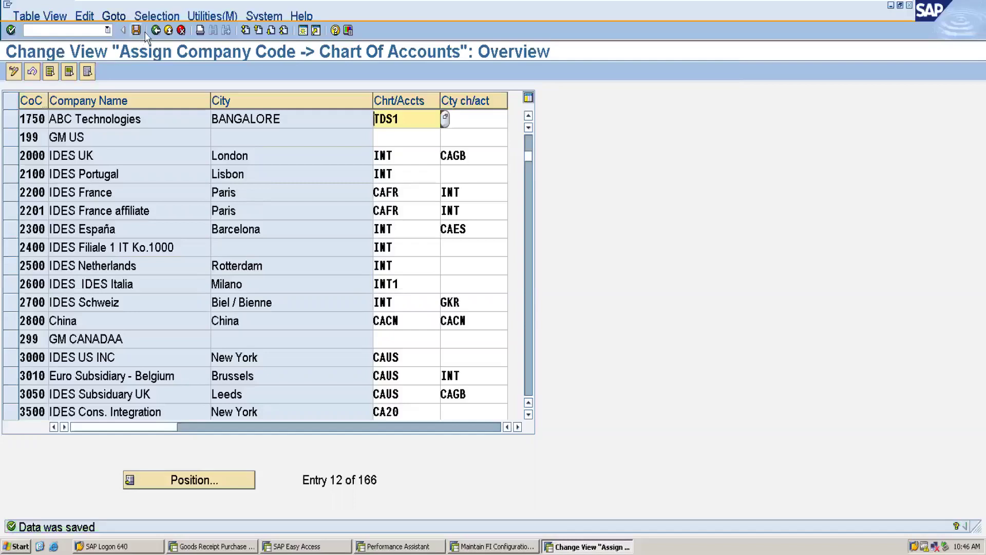
click(156, 31)
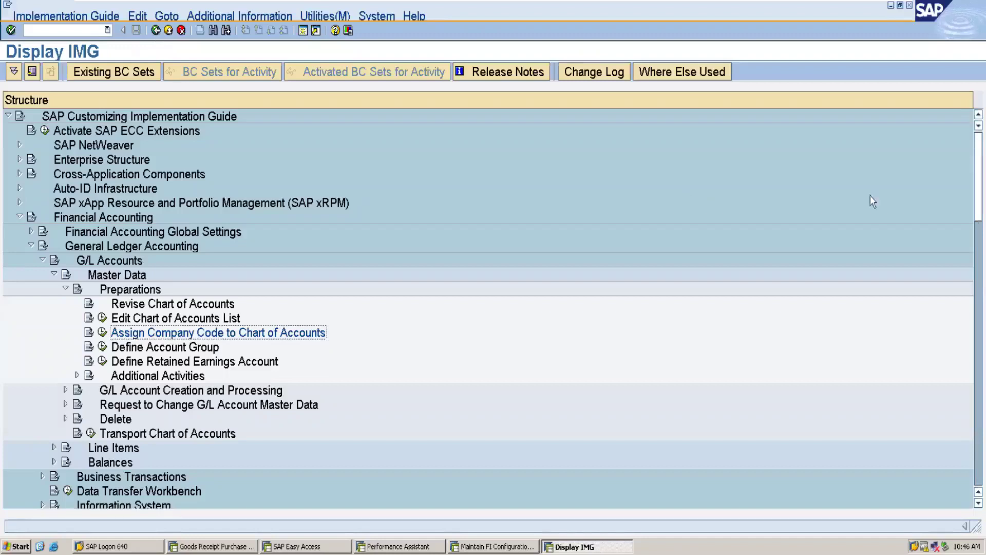
Open the Define Account Group activity under General Ledger Accounting (New) preparations and start new entries
drag(975, 210, 974, 237)
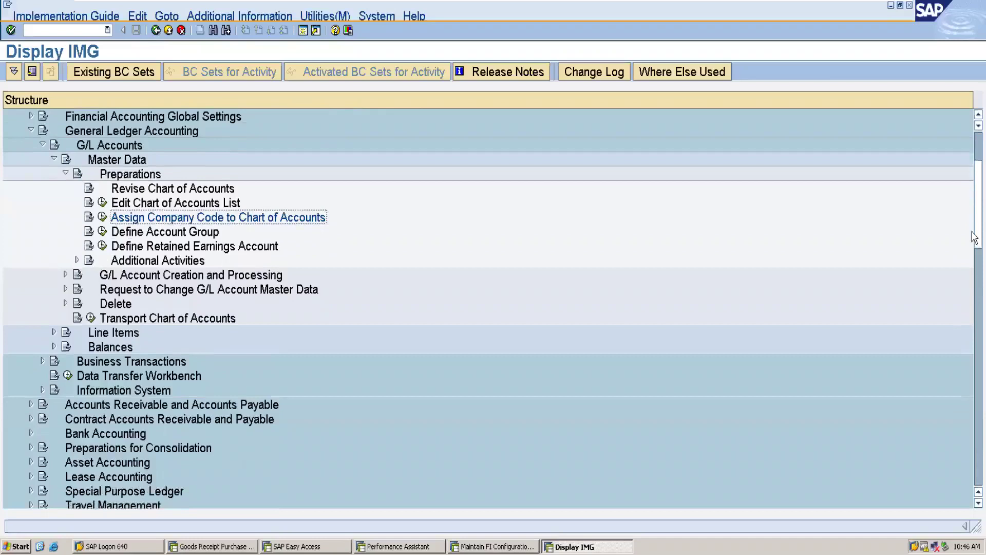
mouse_move(974, 237)
mouse_down()
mouse_move(975, 259)
mouse_move(974, 214)
mouse_move(974, 260)
mouse_move(975, 227)
mouse_up()
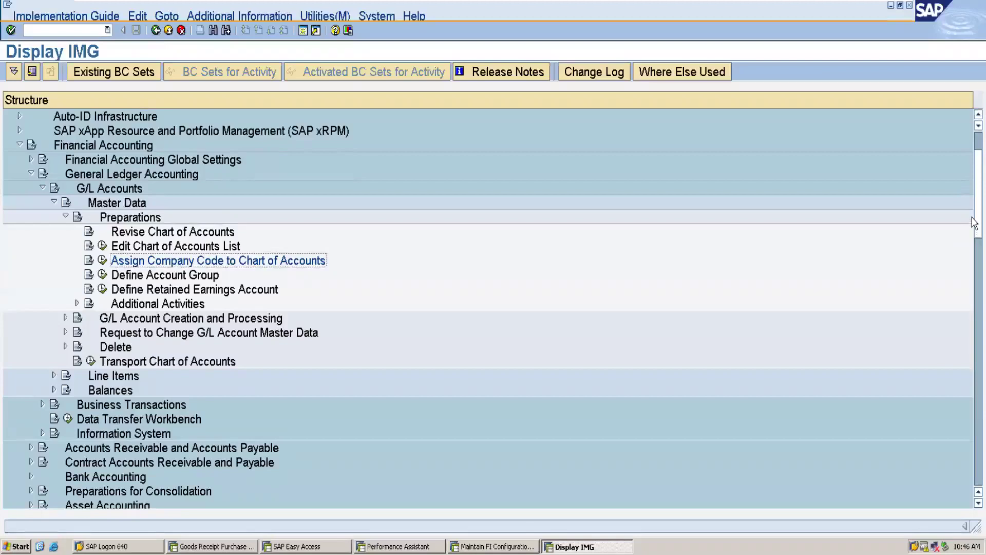
drag(974, 224, 975, 332)
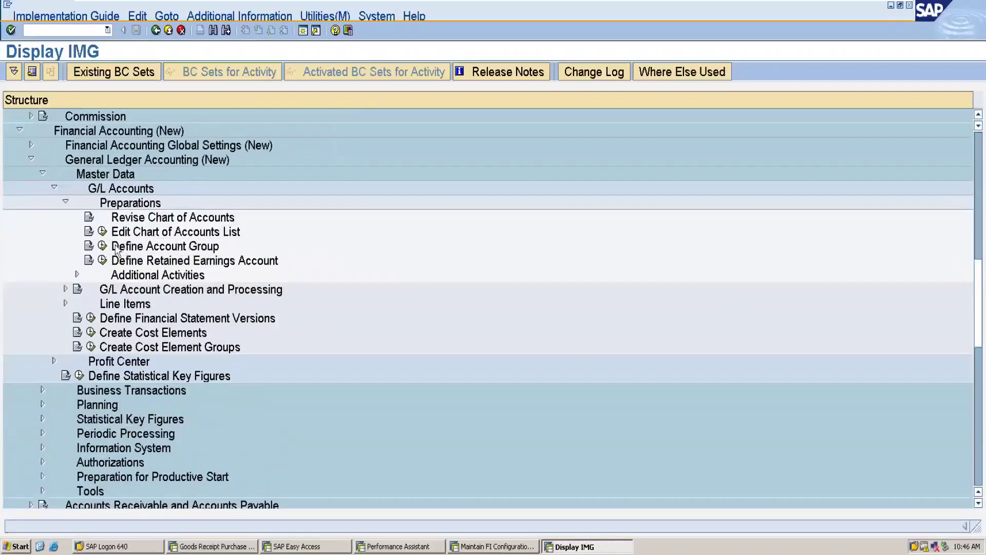
click(102, 247)
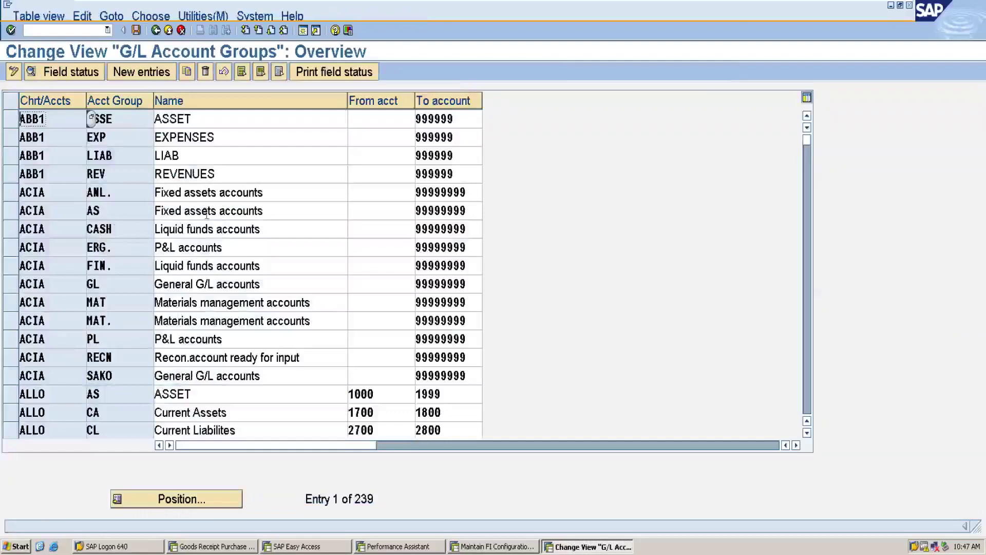
click(132, 72)
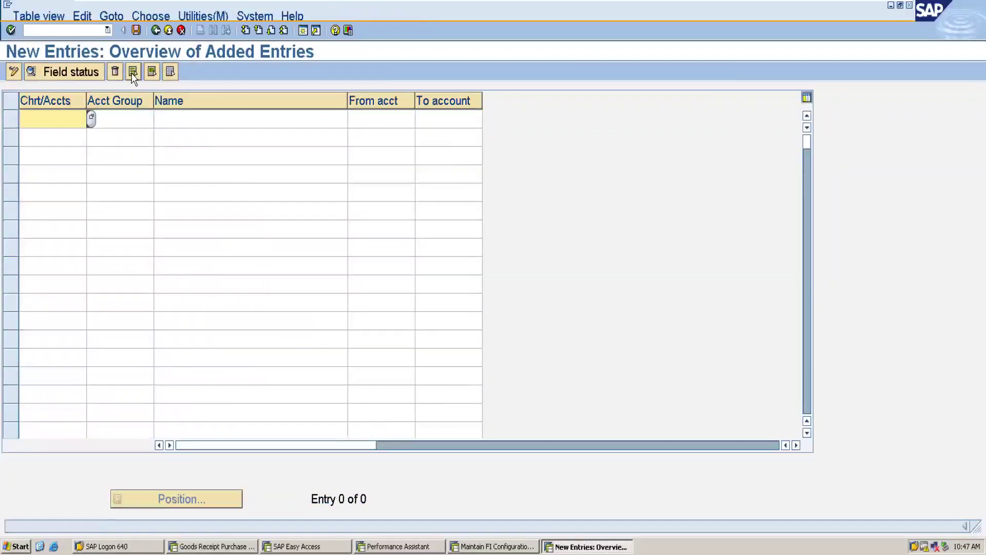
Enter account group ASSE for chart of accounts TDS1, named ASSET, with account range 1000 to 2000
text(TDS1)
click(122, 118)
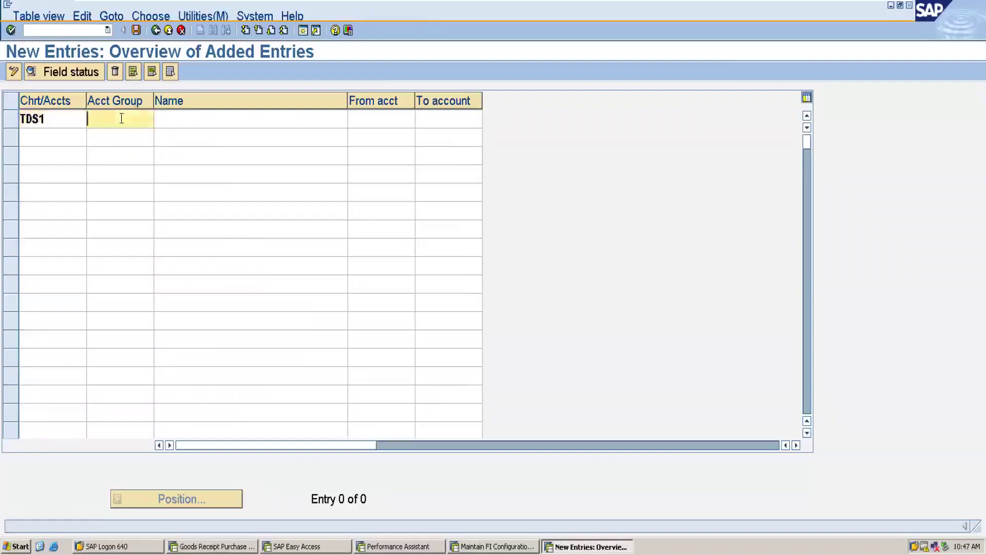
text(A)
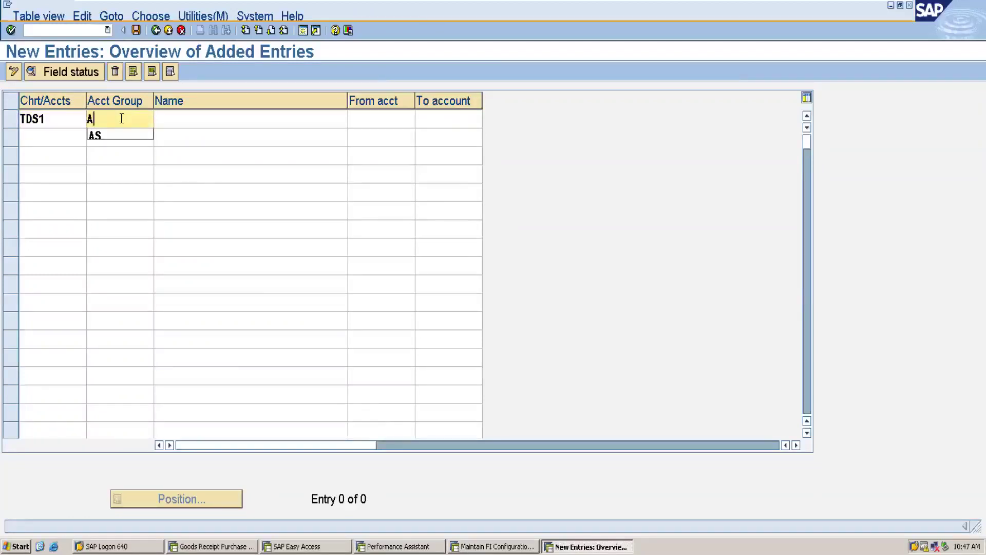
text(SSE)
click(175, 120)
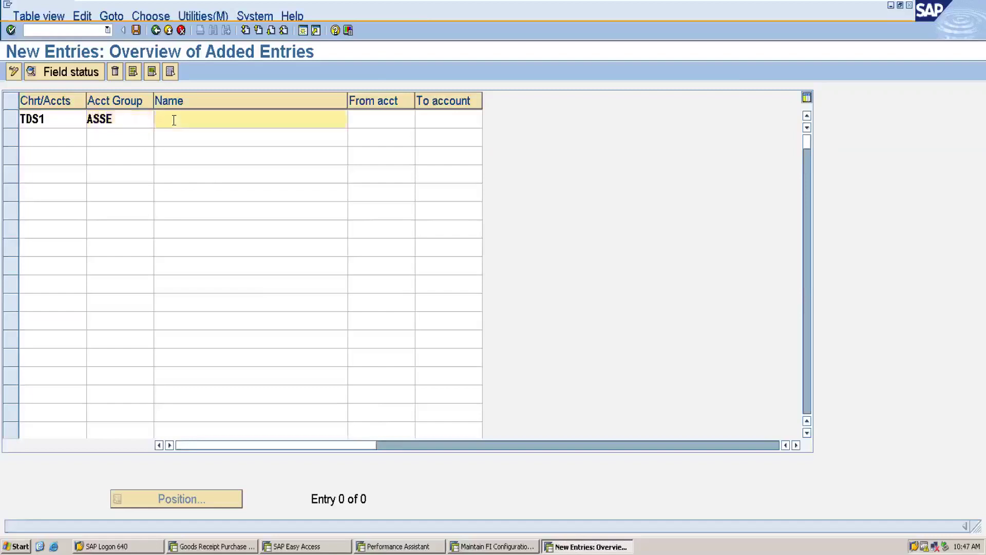
text(A)
click(176, 136)
click(378, 117)
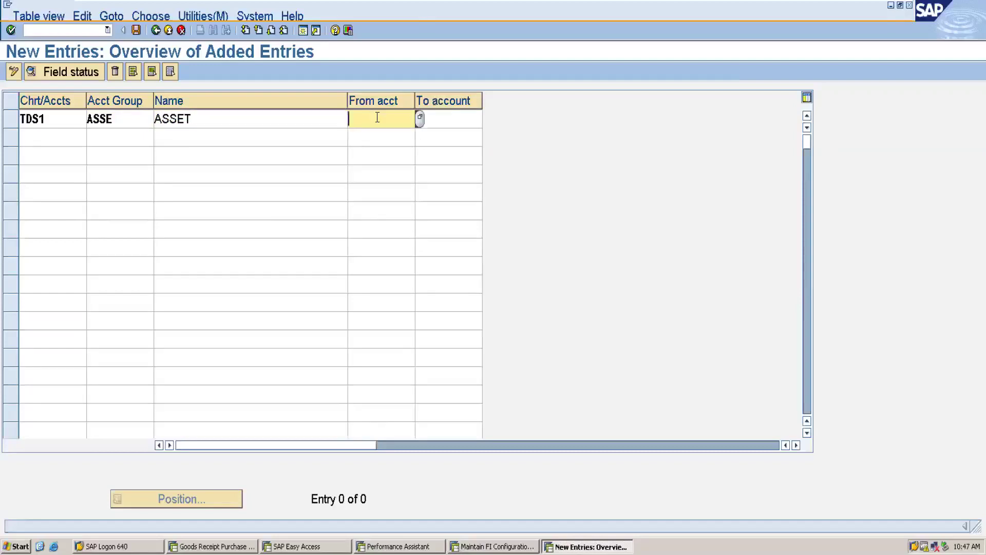
text(1000)
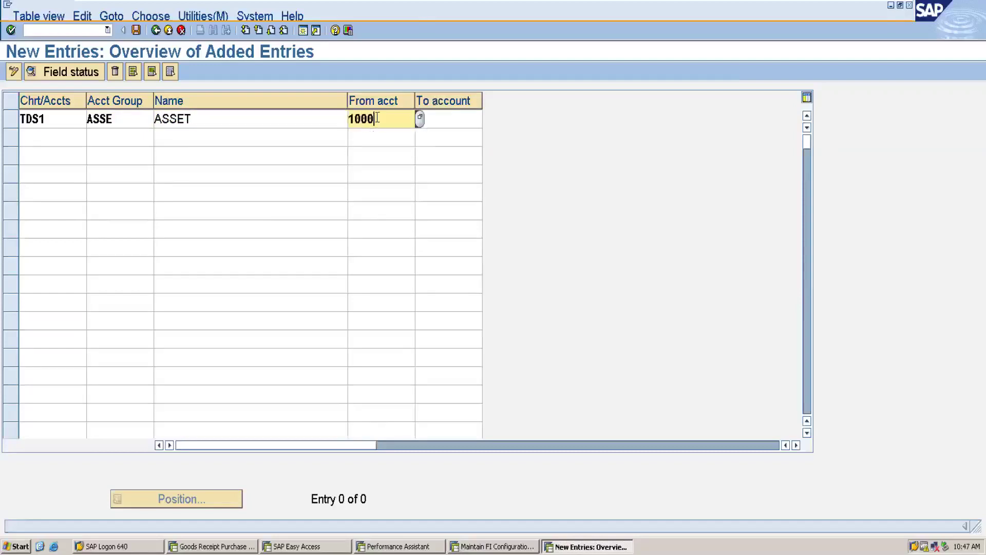
key(Tab)
text(2000)
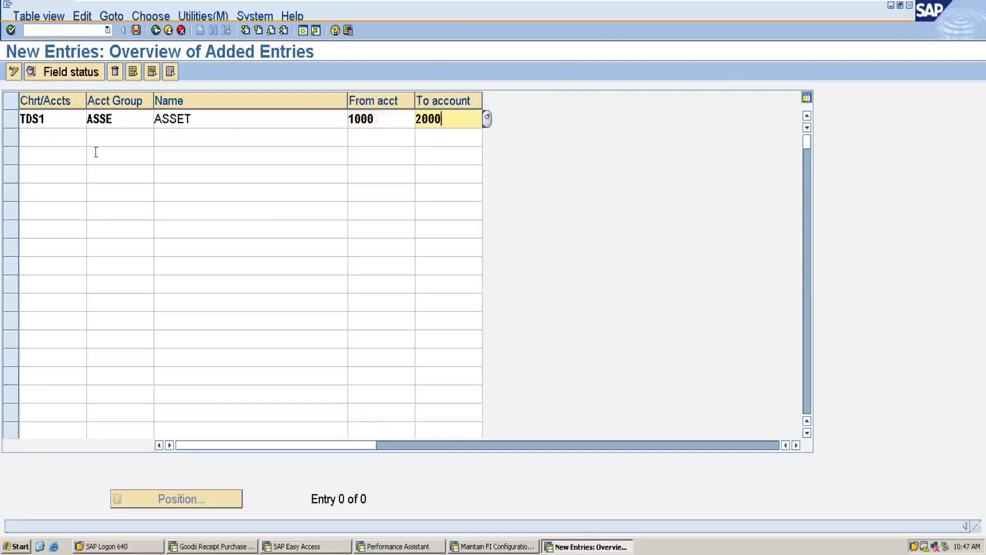
Add a second TDS1 entry with account group LIAB and the name LIABILITIES
click(52, 143)
text(TDS1)
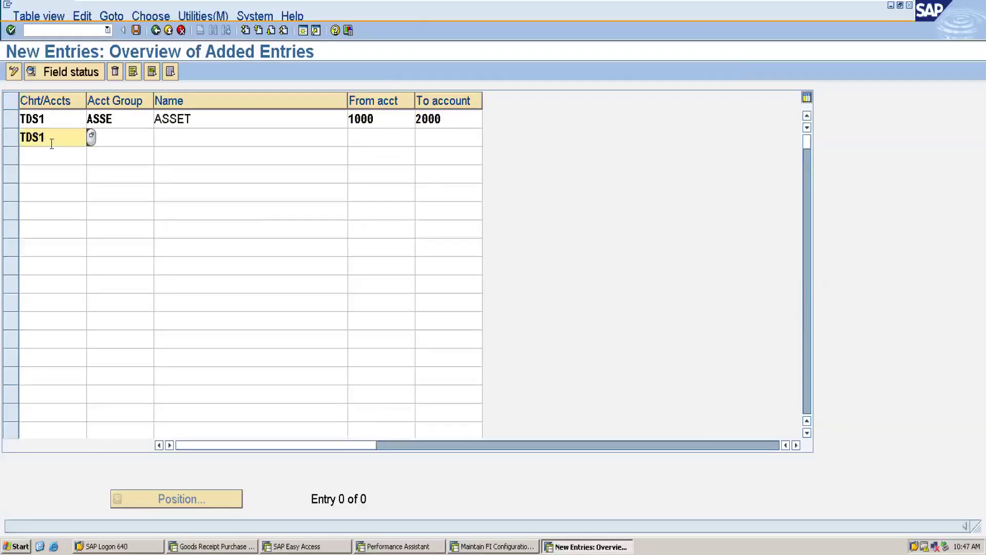
click(123, 136)
text(LIAB)
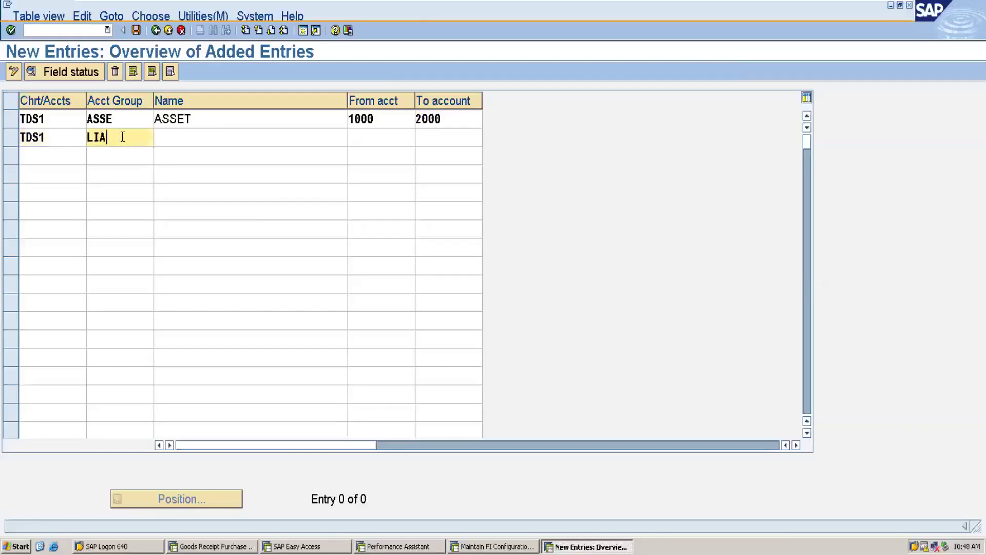
click(191, 140)
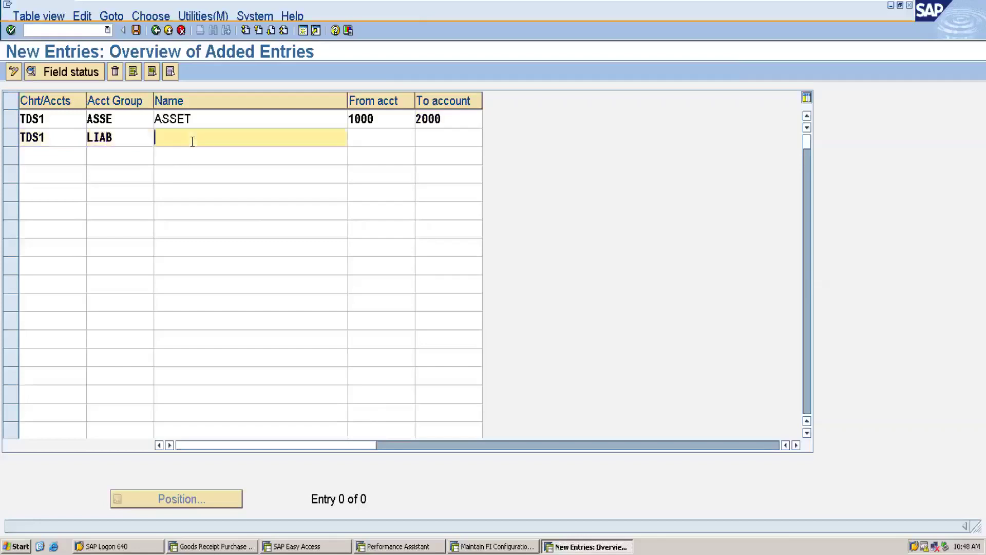
text(lia)
key(BackSpace)
key(BackSpace)
key(BackSpace)
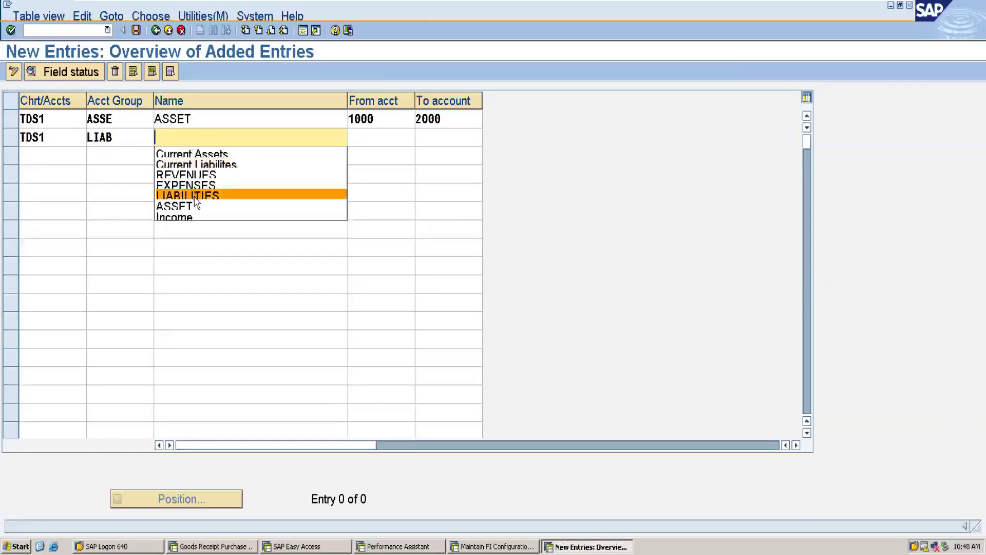
click(195, 201)
click(363, 139)
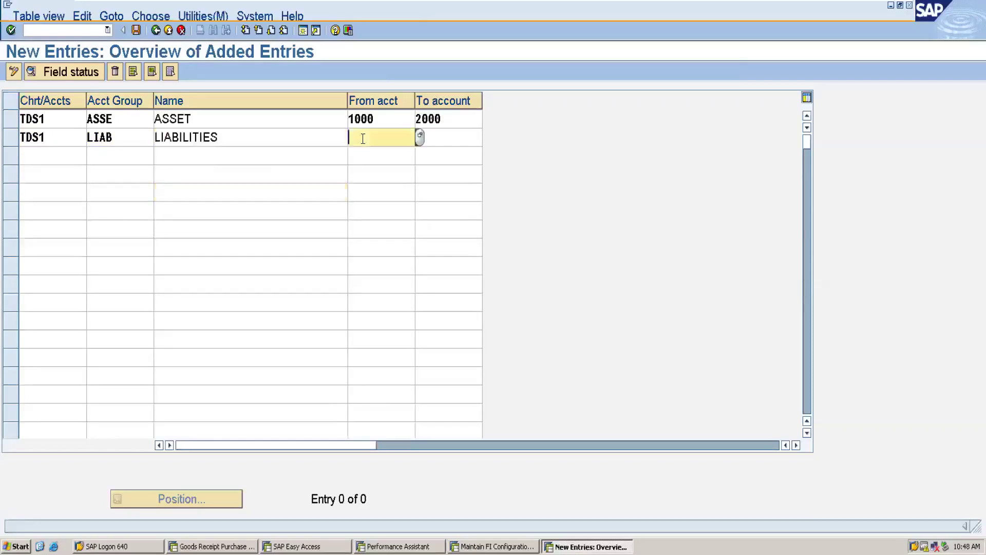
Change the end of the ASSE group's account range to 1999
click(450, 121)
key(BackSpace)
key(BackSpace)
key(BackSpace)
key(BackSpace)
text(1999)
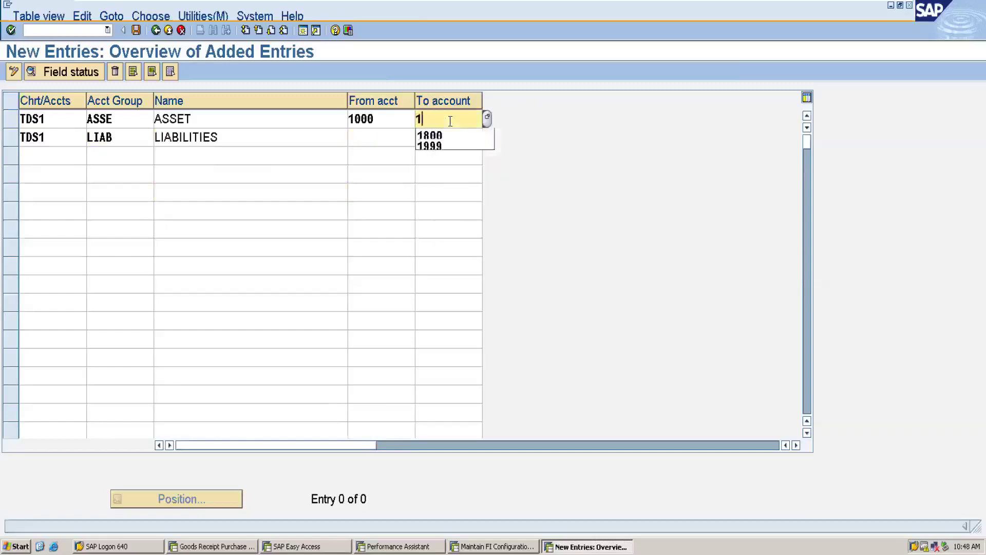
Set the LIAB group's account range to 2000 through 2999
click(371, 133)
text(2000)
key(Tab)
text(2999)
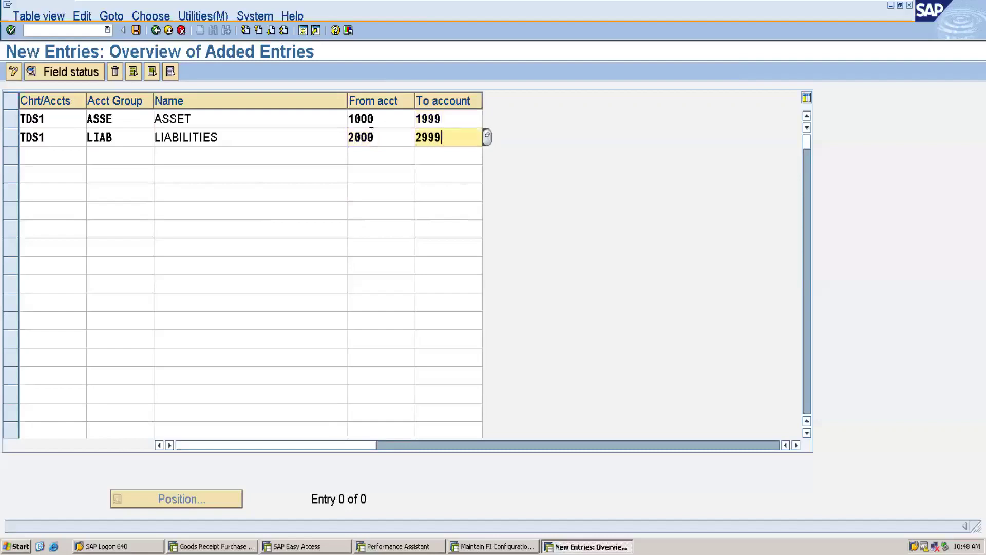
Add a third TDS1 entry with account group REVE and the name REVENUES
click(35, 153)
text(TDS1)
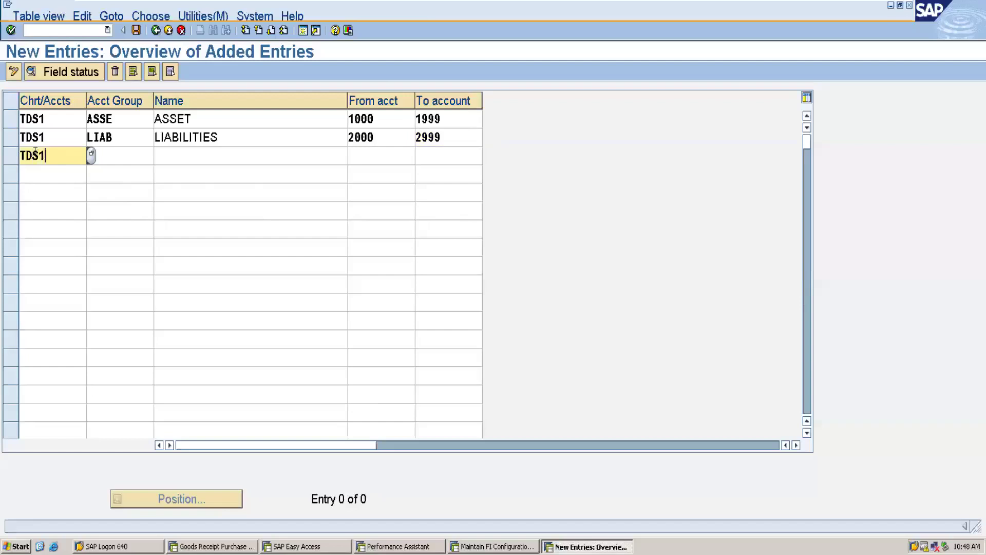
click(133, 153)
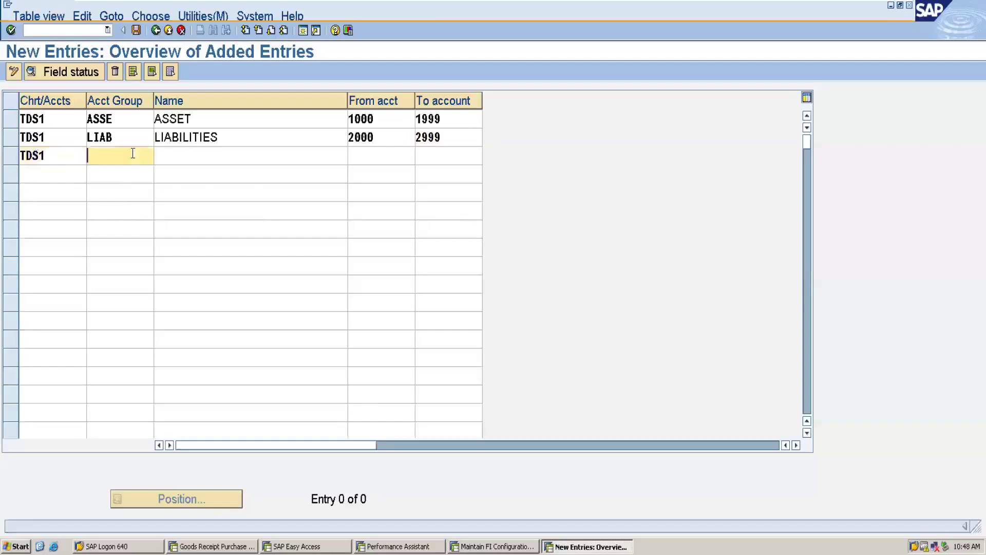
text(Re)
key(BackSpace)
text(eve)
key(BackSpace)
key(BackSpace)
key(BackSpace)
text(EVE)
click(209, 157)
text(R)
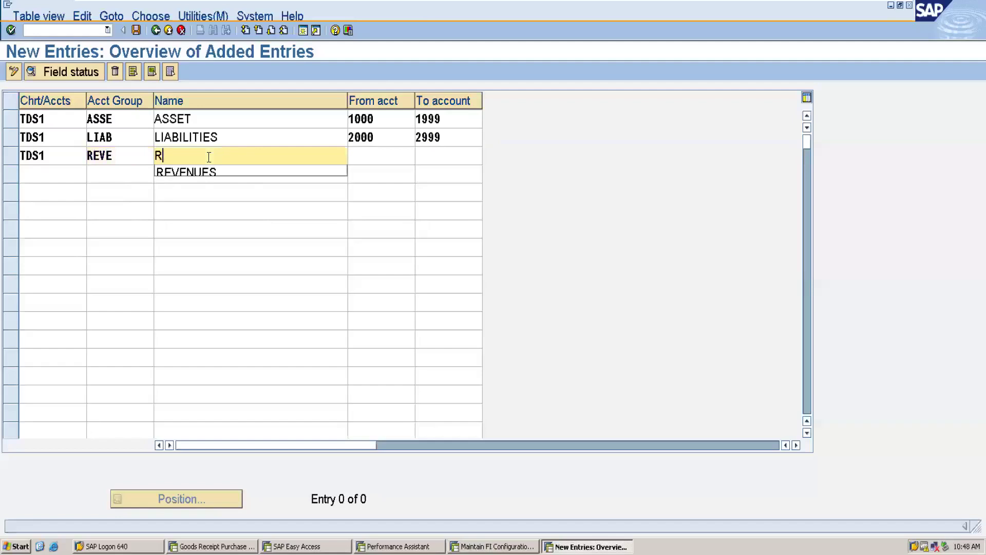
click(206, 173)
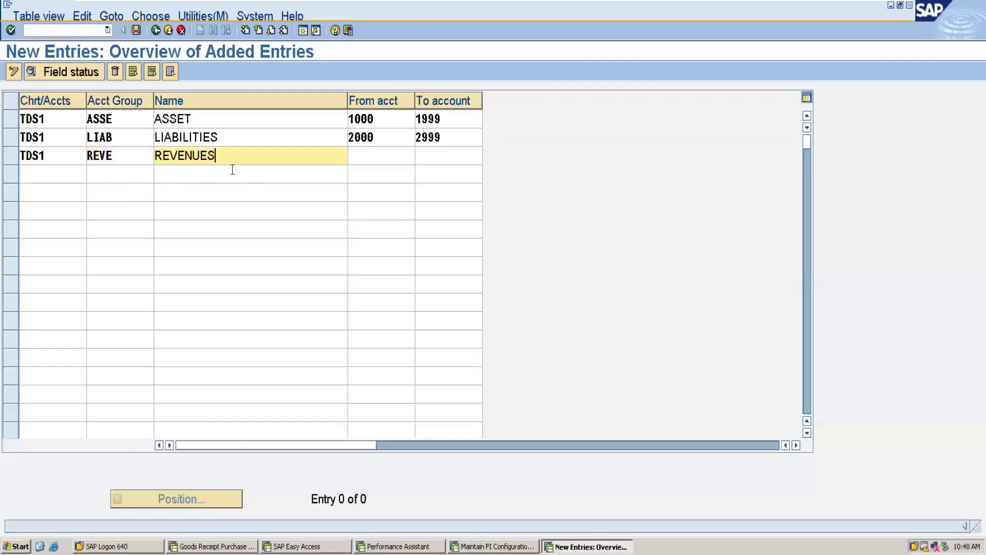
Set the REVE group's account range to 3000 through 3999 and move to the next empty row
click(358, 152)
text(3000)
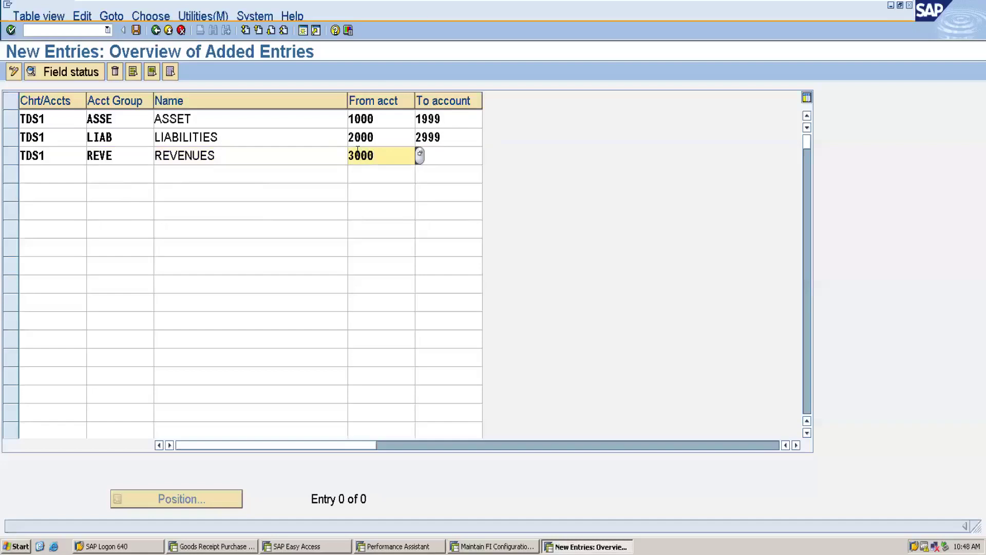
key(Tab)
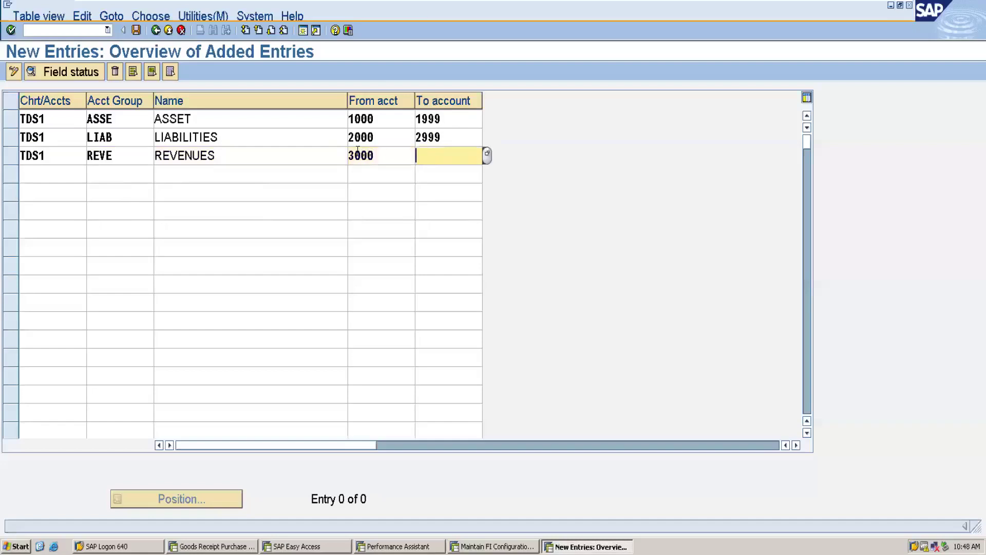
text(3999)
click(69, 175)
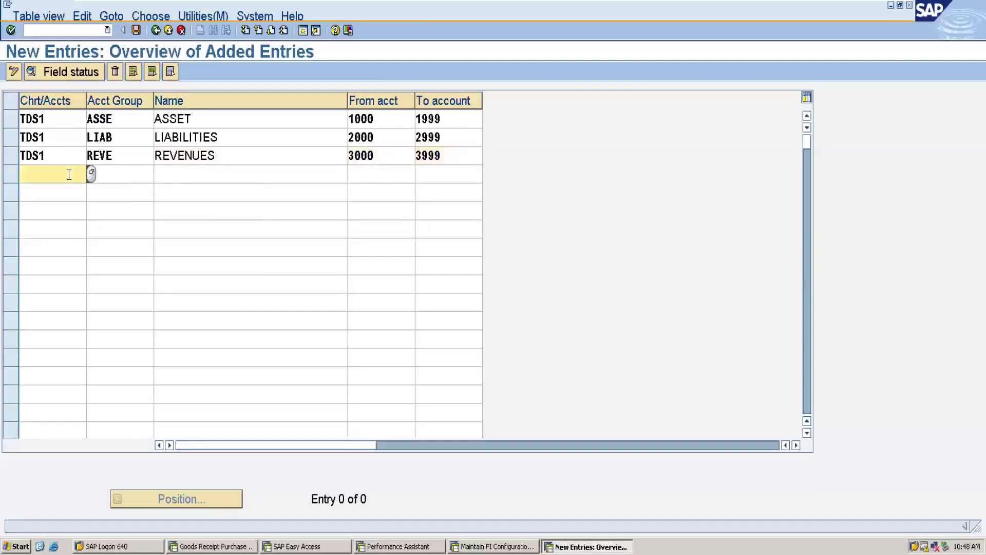
Add a fourth TDS1 entry with account group EXPE and the name EXPENSES
text(TDS1)
click(102, 170)
text(EXPE)
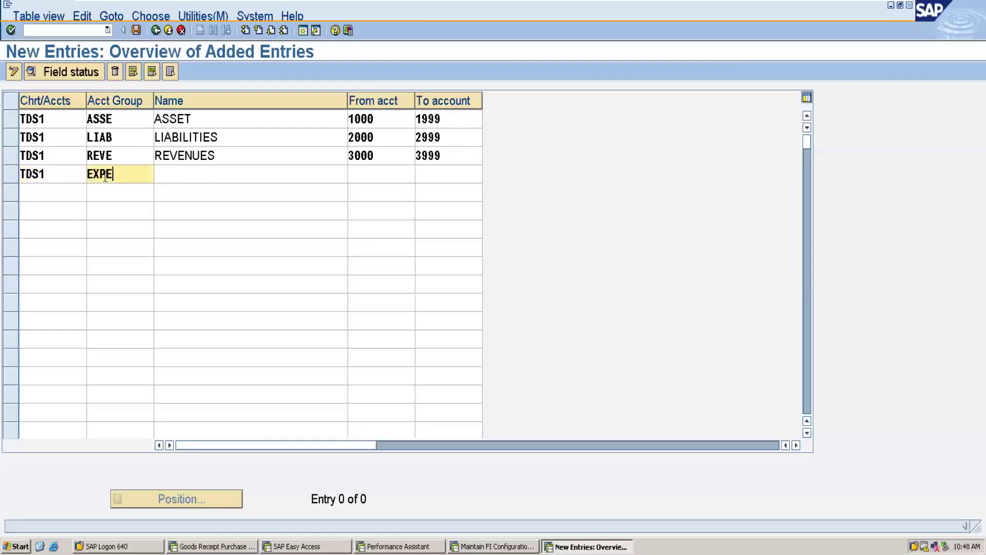
click(194, 175)
text(EXPENSES)
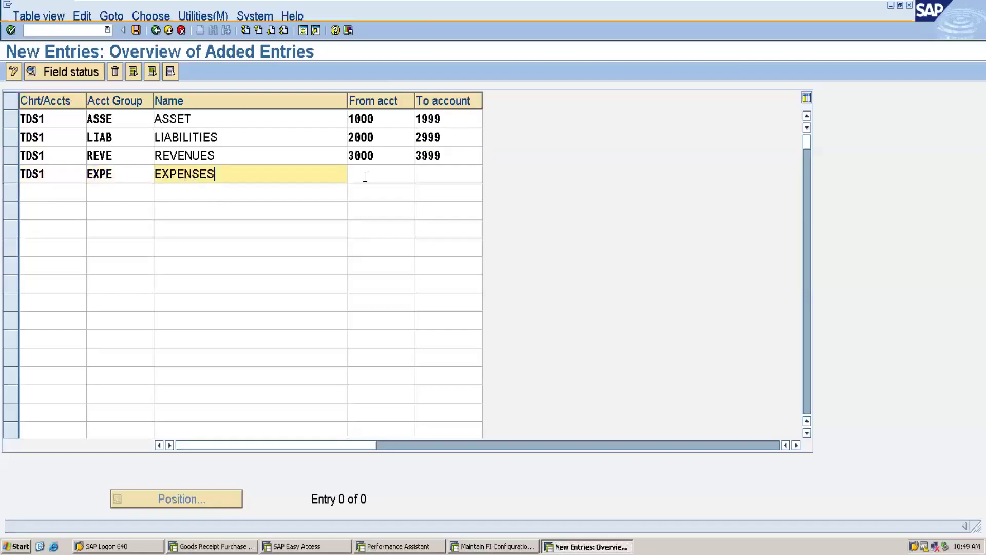
Set the EXPE group's account range to 4000 through 4999
click(365, 177)
text(4000)
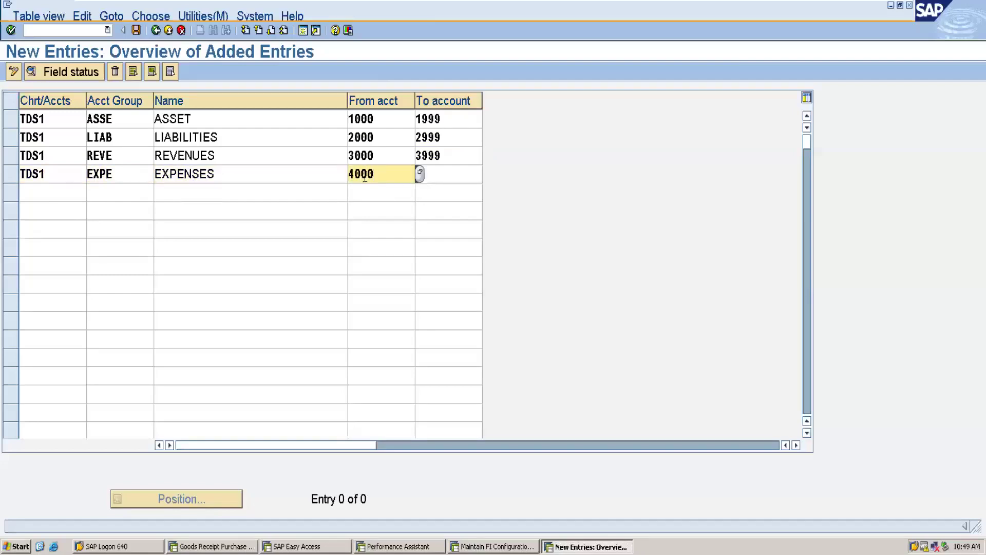
key(Tab)
text(49999)
key(BackSpace)
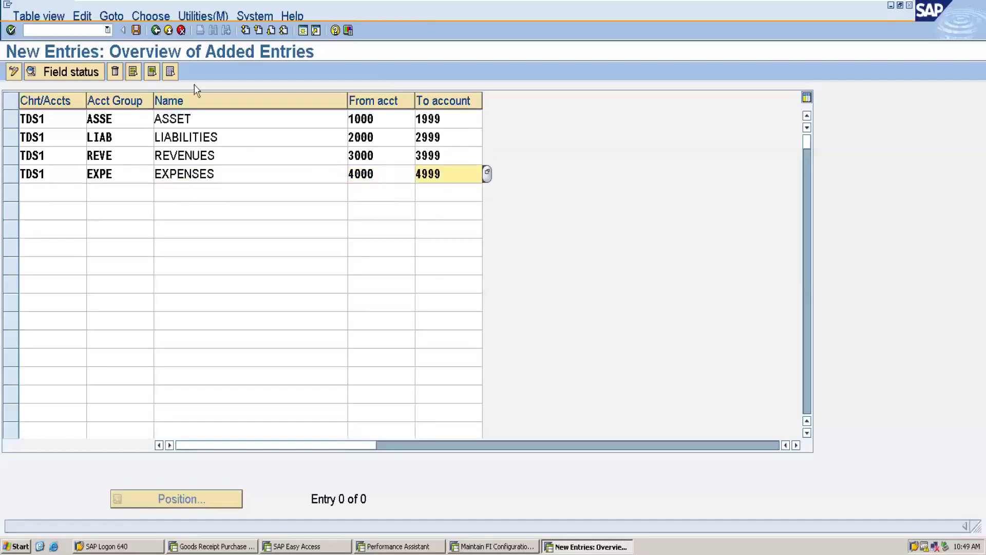
Save the TDS1 account groups under customizing request DM0K900006 and return to the IMG structure
click(136, 30)
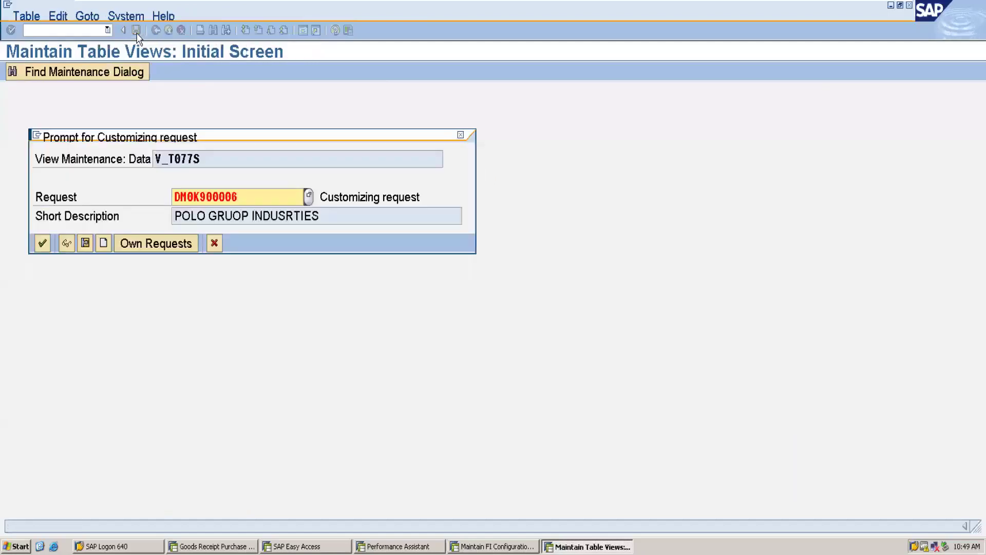
click(43, 243)
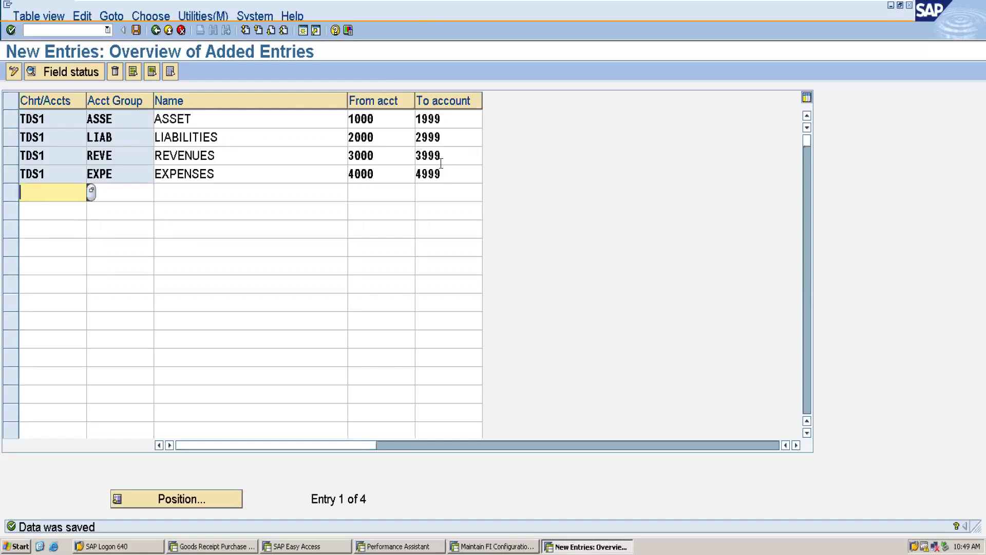
click(155, 30)
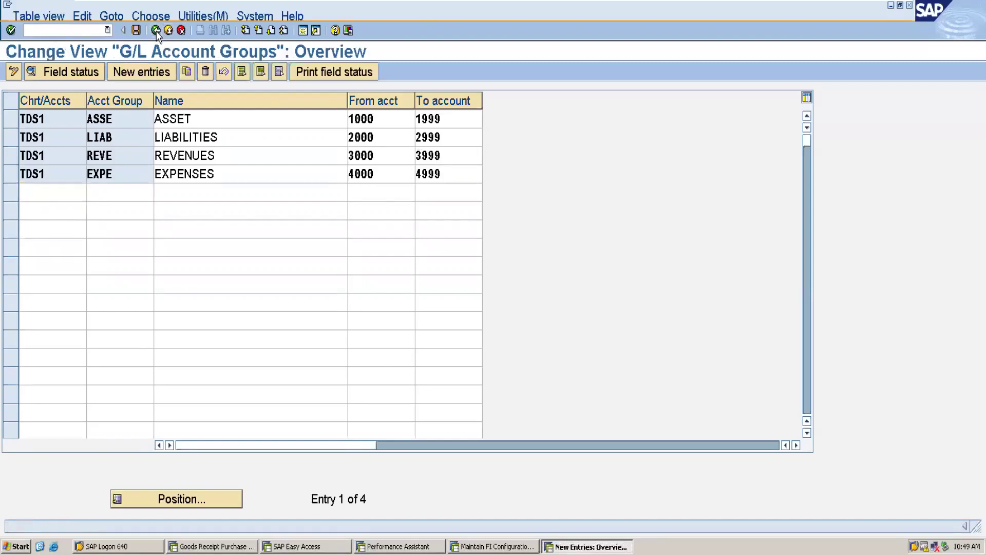
click(155, 31)
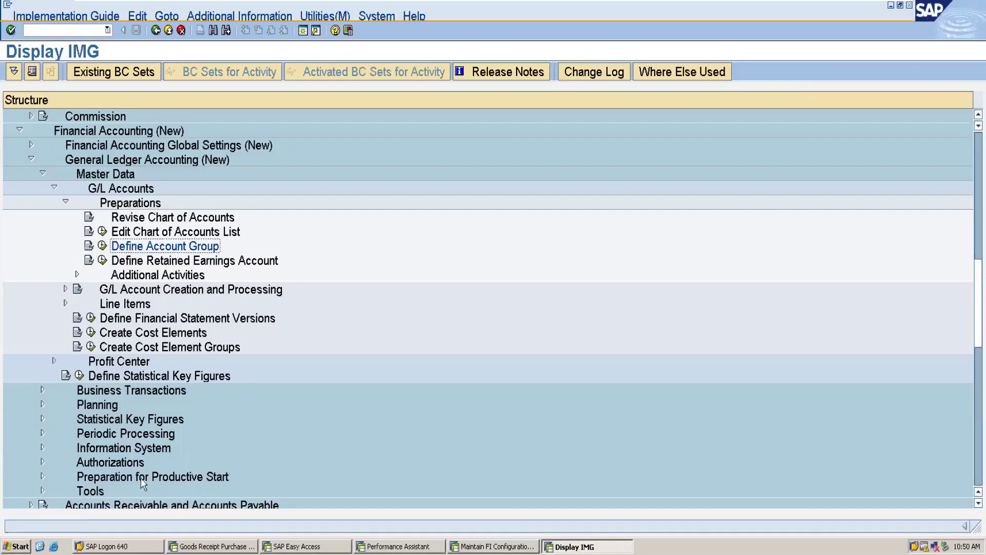
Switch to the SAP Easy Access session and open central G/L account maintenance with transaction FS00
click(303, 546)
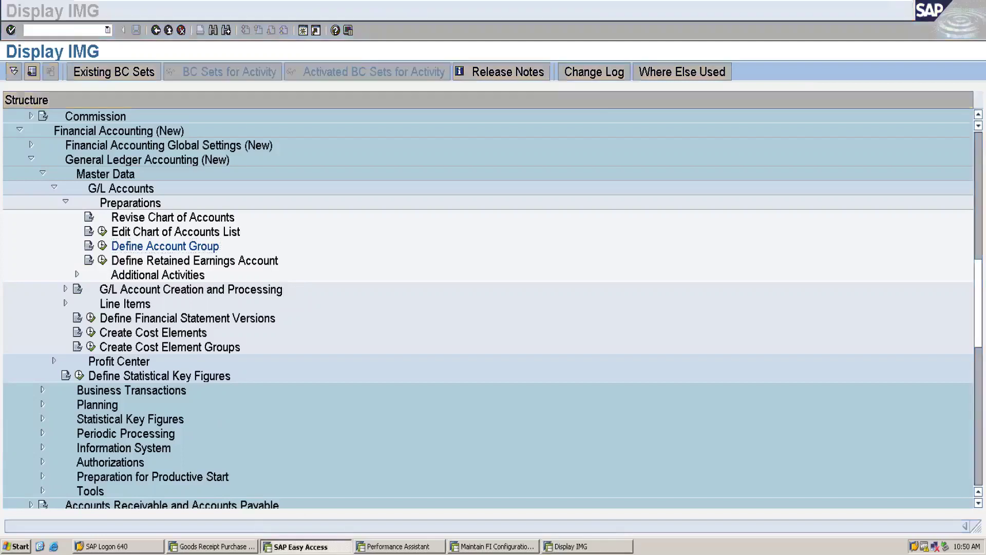
click(47, 30)
text(/)
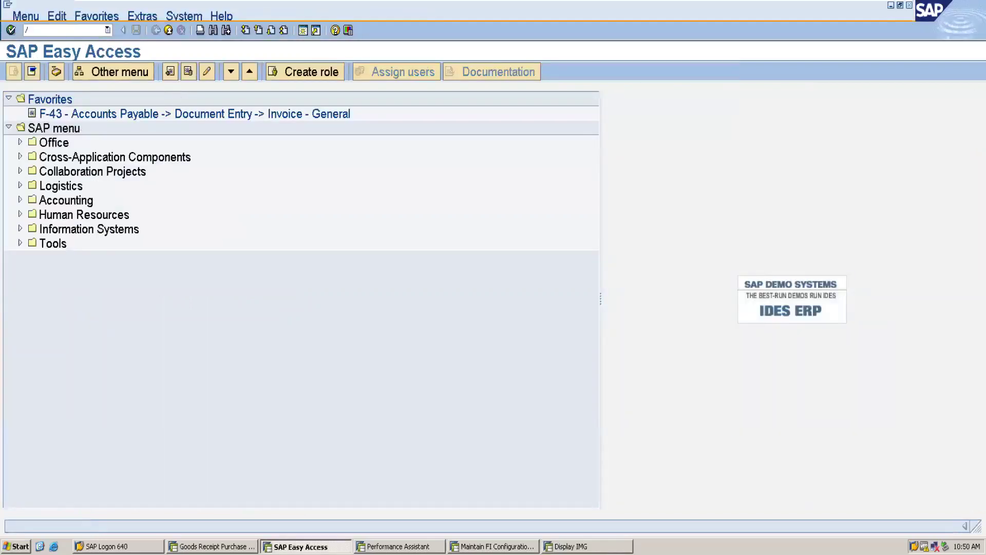
text(NFS00)
key(Return)
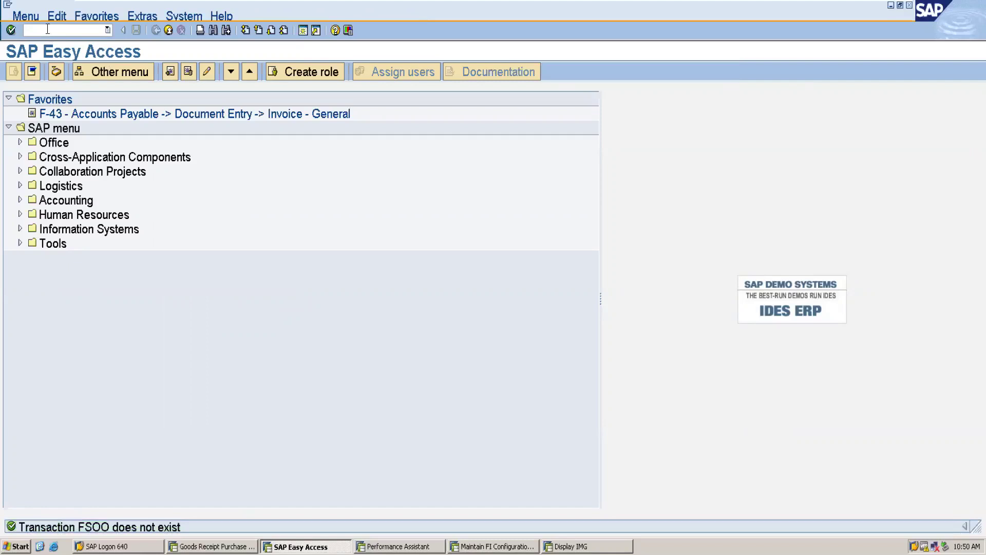
text(/NFS00)
key(Return)
text(/NFS00)
key(Return)
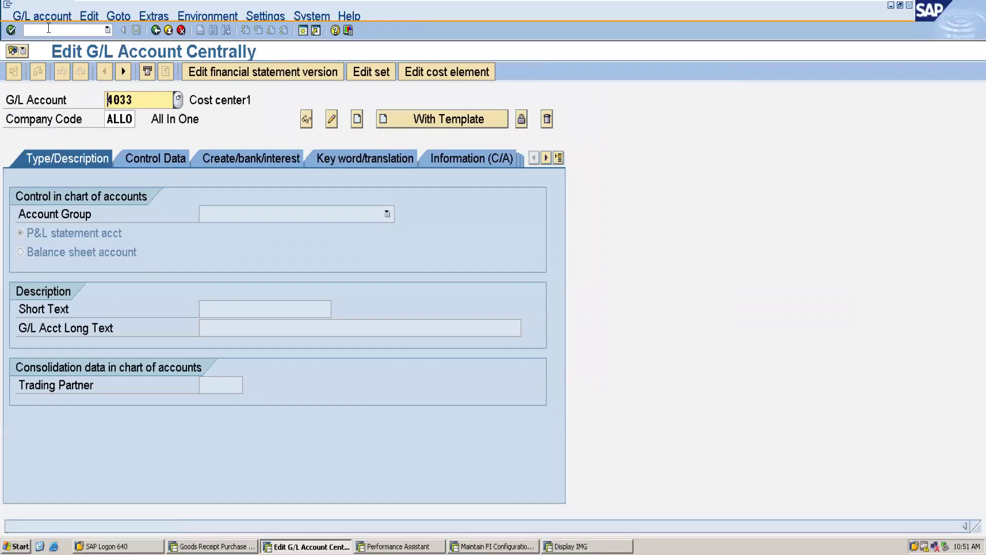
Set the company code for G/L account maintenance to 1750 and acknowledge the information message
click(108, 123)
key(Delete)
key(Delete)
key(Delete)
key(Delete)
text(1750)
key(Return)
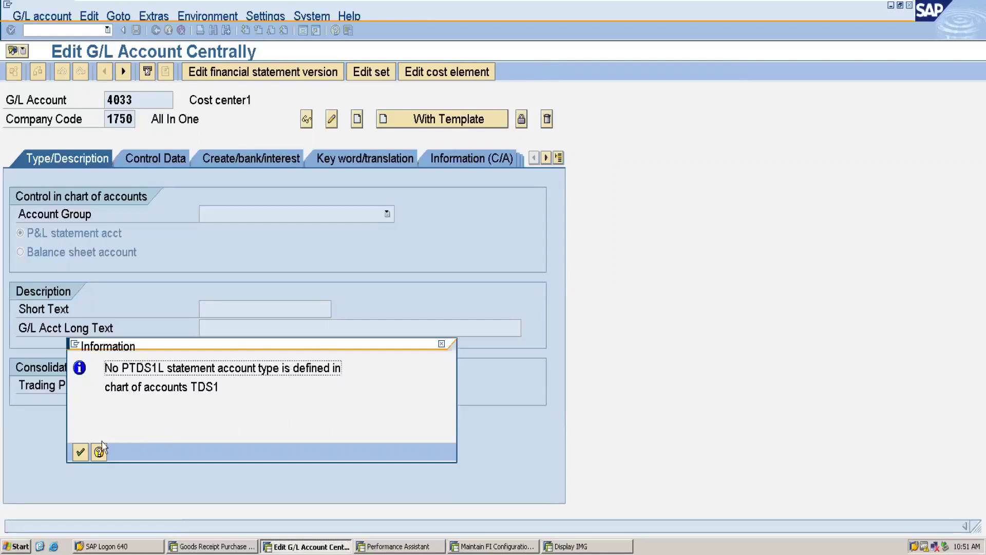
click(80, 452)
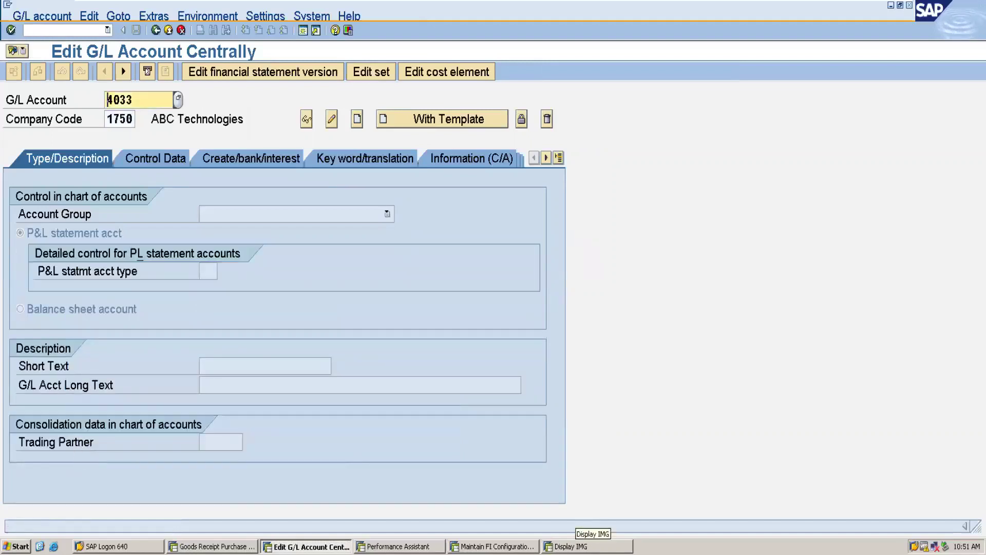
View the retained earnings account definition and its posting keys for chart of accounts TDS1, then return to the IMG
click(565, 546)
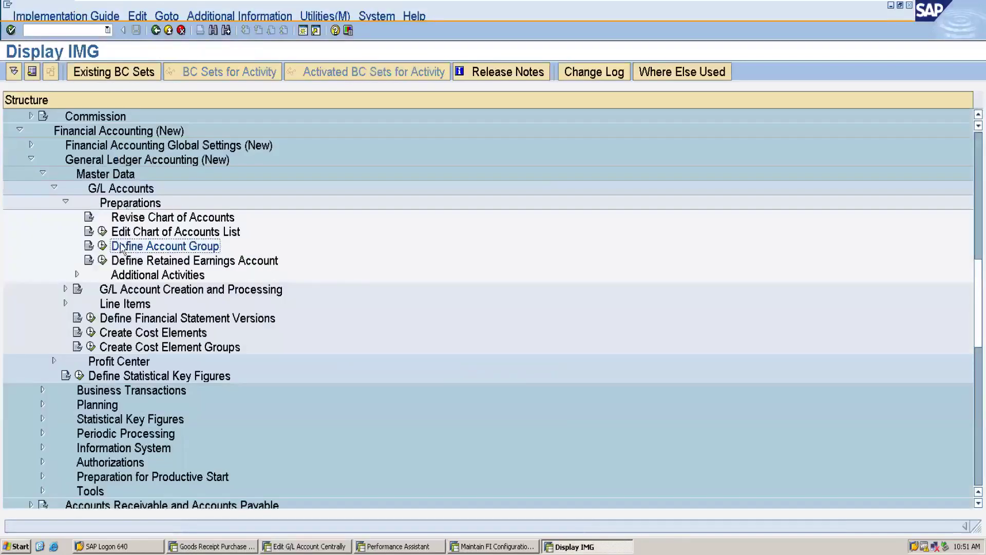
click(103, 260)
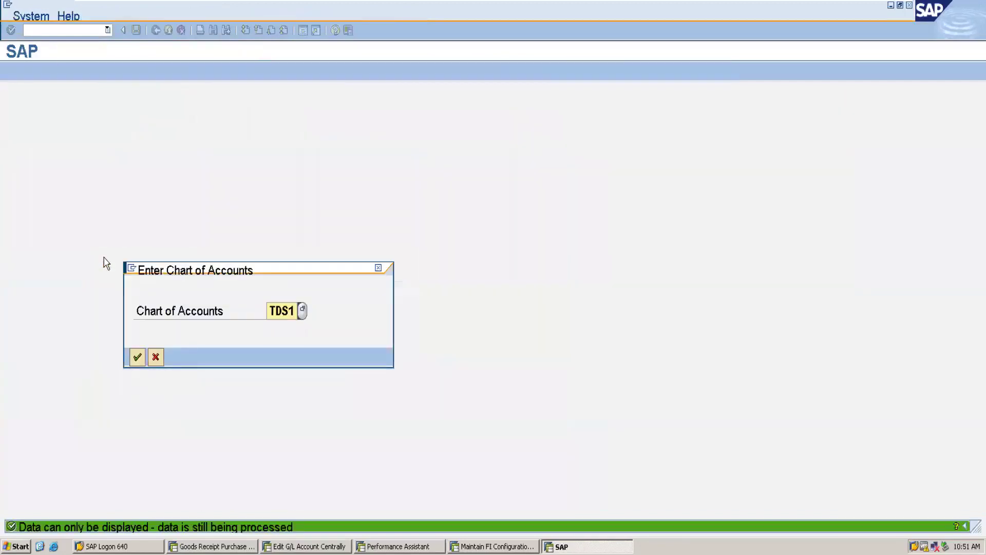
click(137, 357)
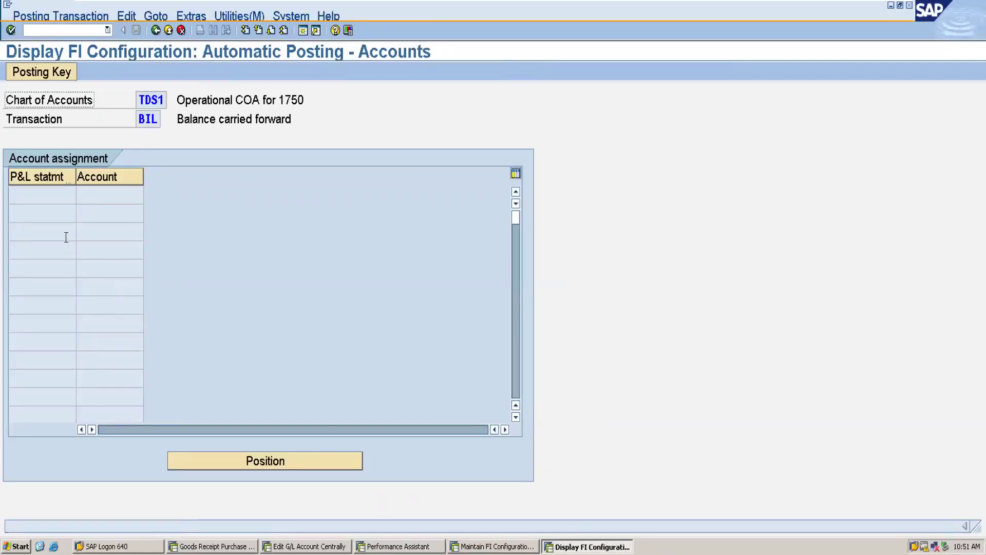
click(37, 79)
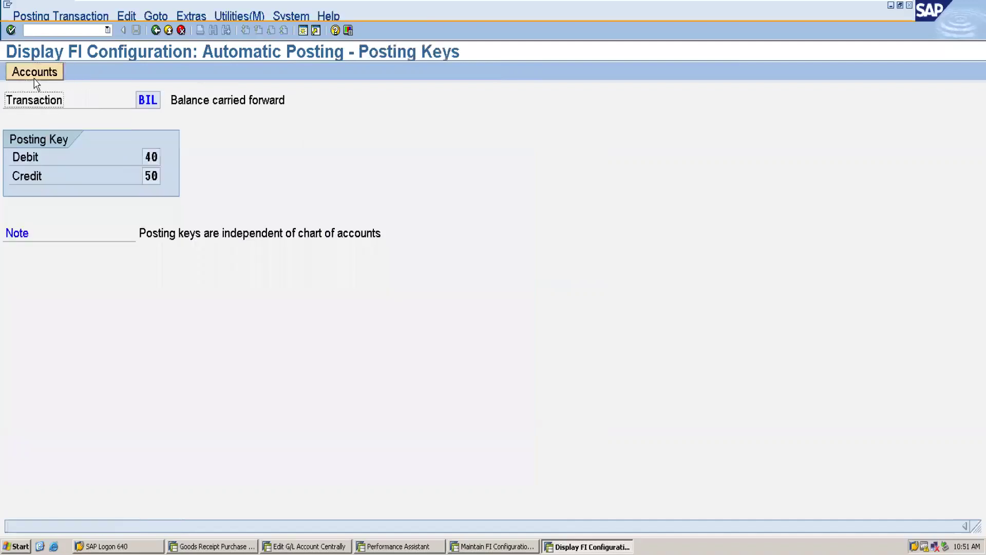
click(155, 31)
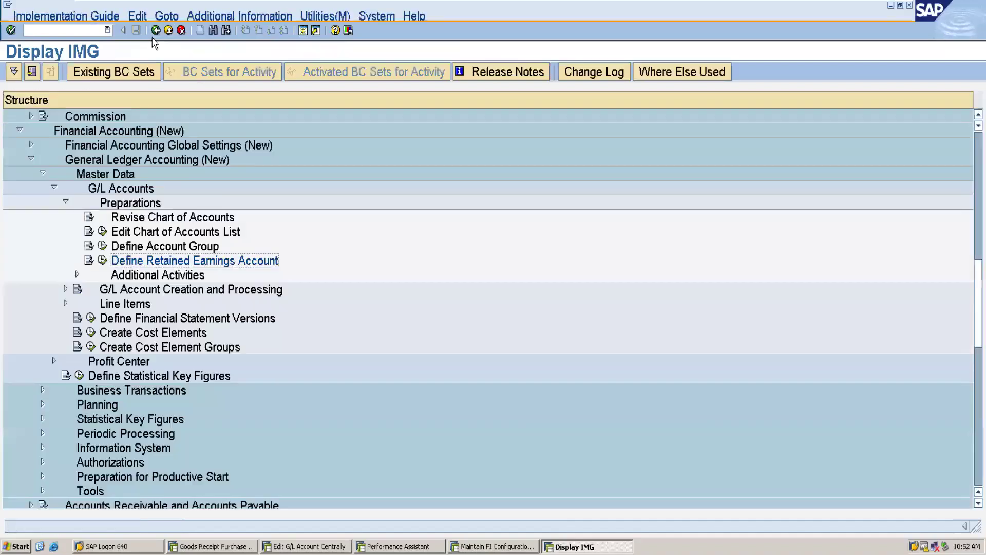
Reopen the retained earnings definition for TDS1 and exit central G/L account maintenance in its separate session
click(103, 260)
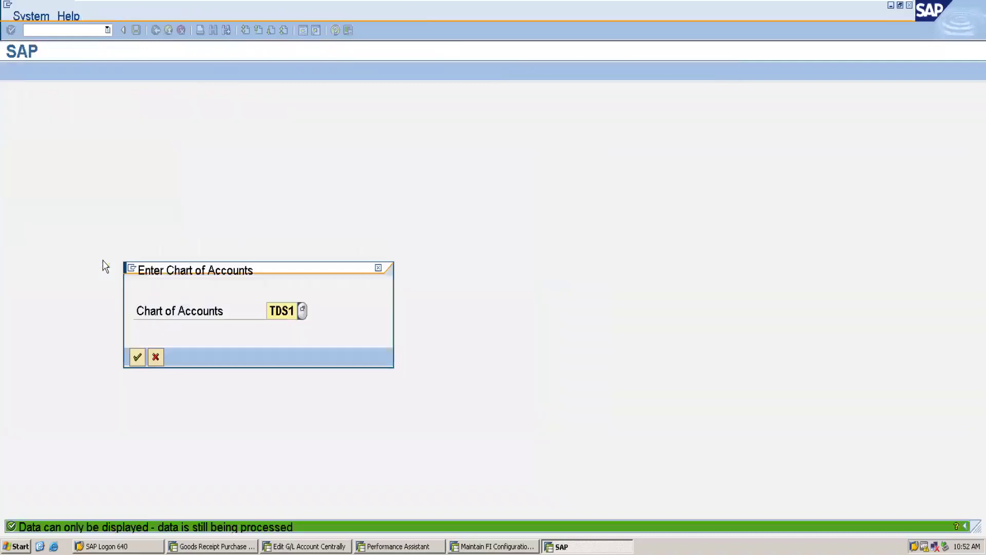
click(138, 357)
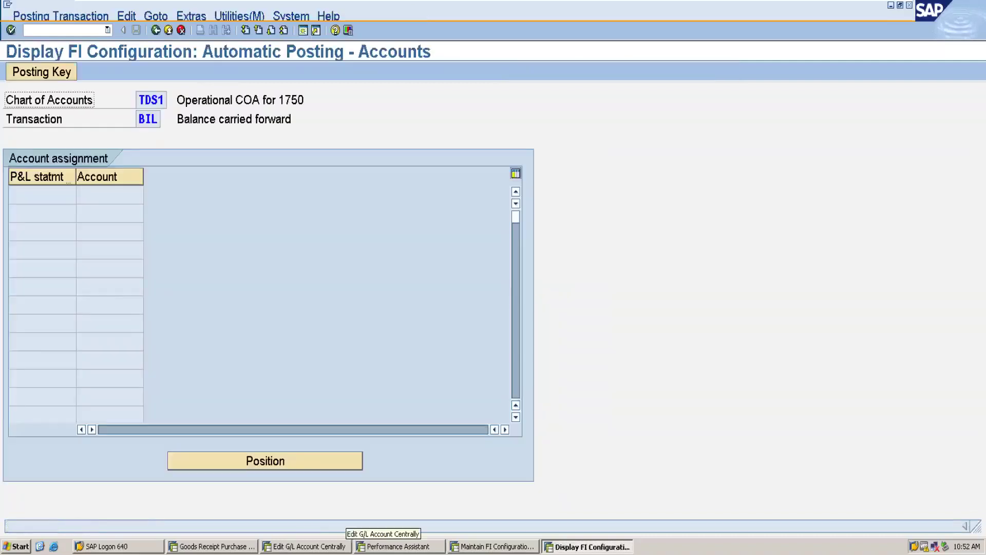
click(307, 546)
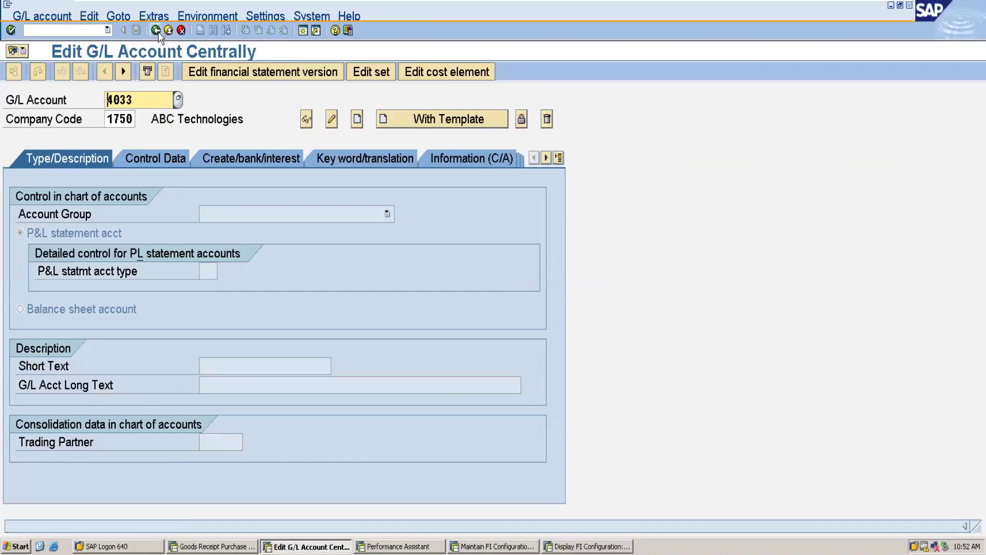
click(169, 31)
click(549, 542)
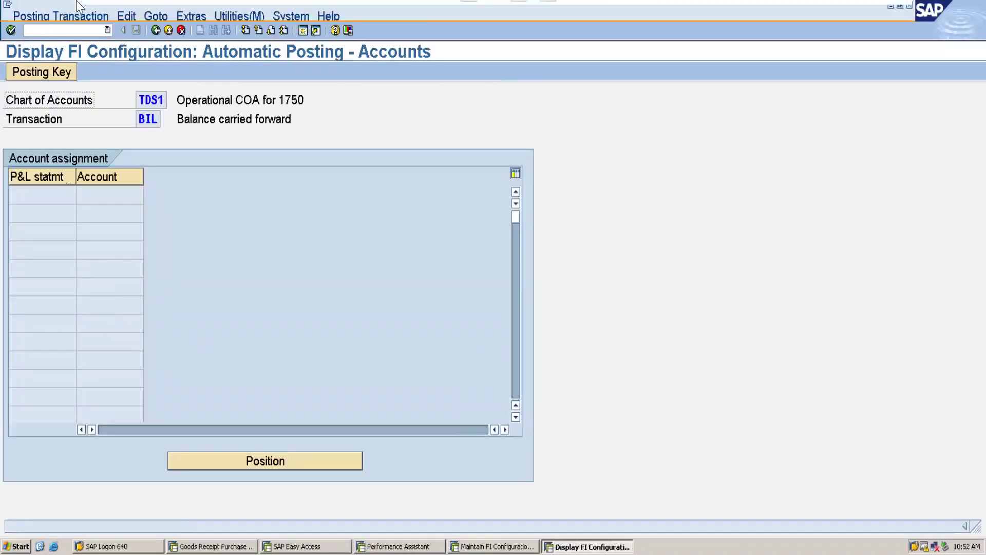
Check the session with the Materials Management posting procedures and reload the retained earnings definition for chart of accounts TDS1
mouse_move(77, 2)
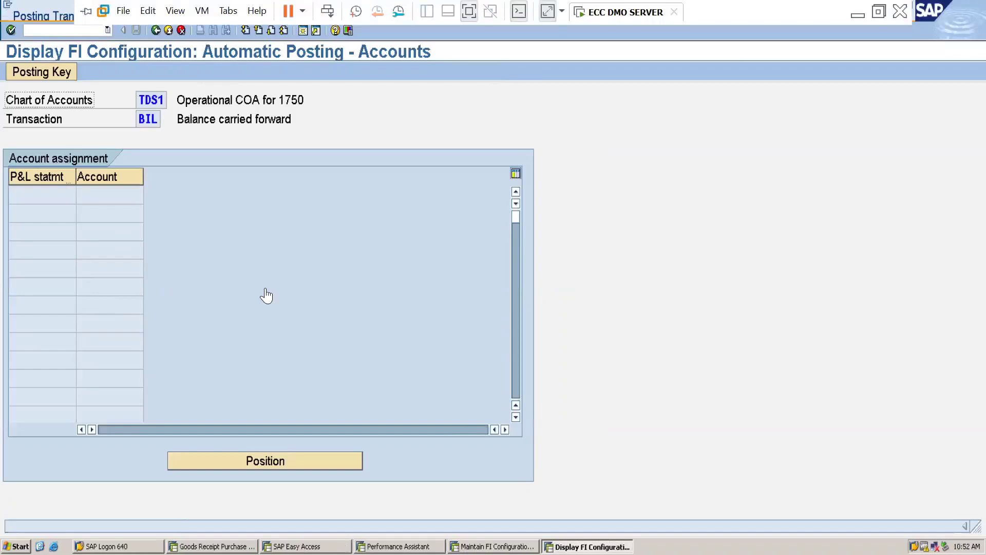
click(494, 547)
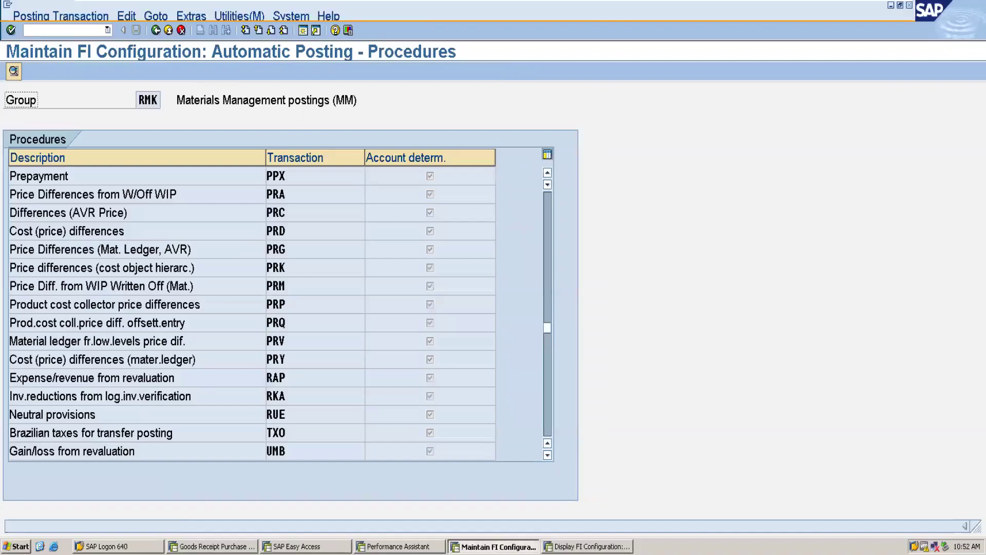
click(579, 546)
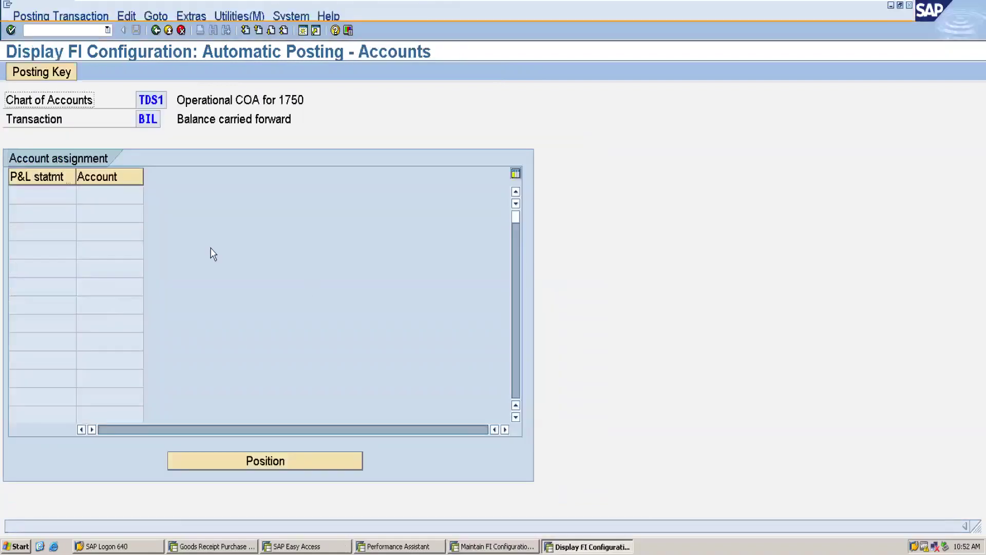
click(63, 200)
click(155, 30)
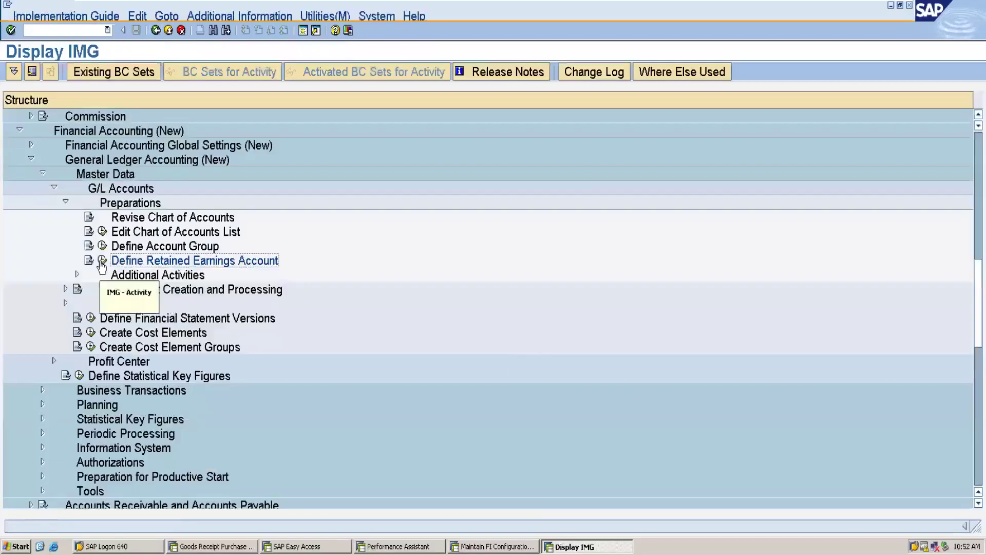
click(103, 261)
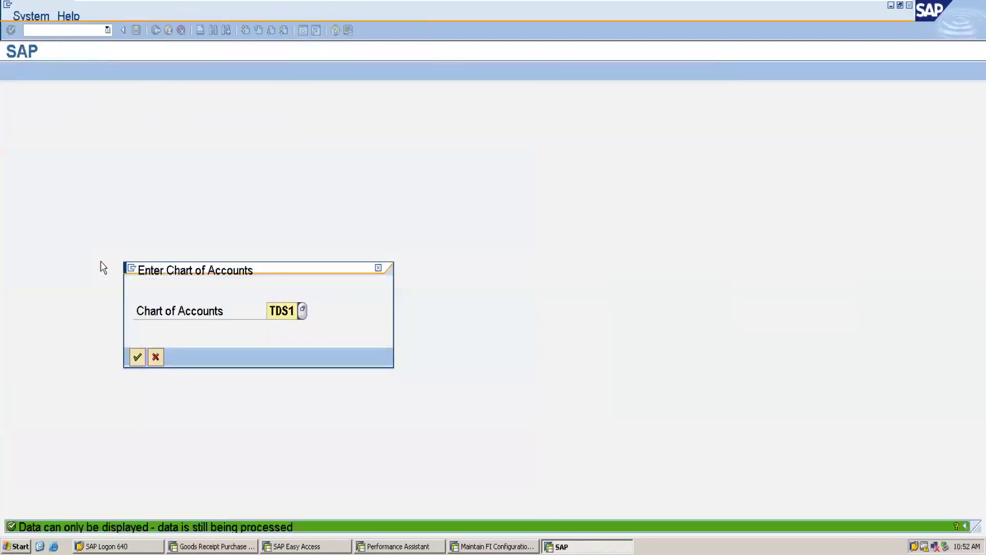
click(142, 356)
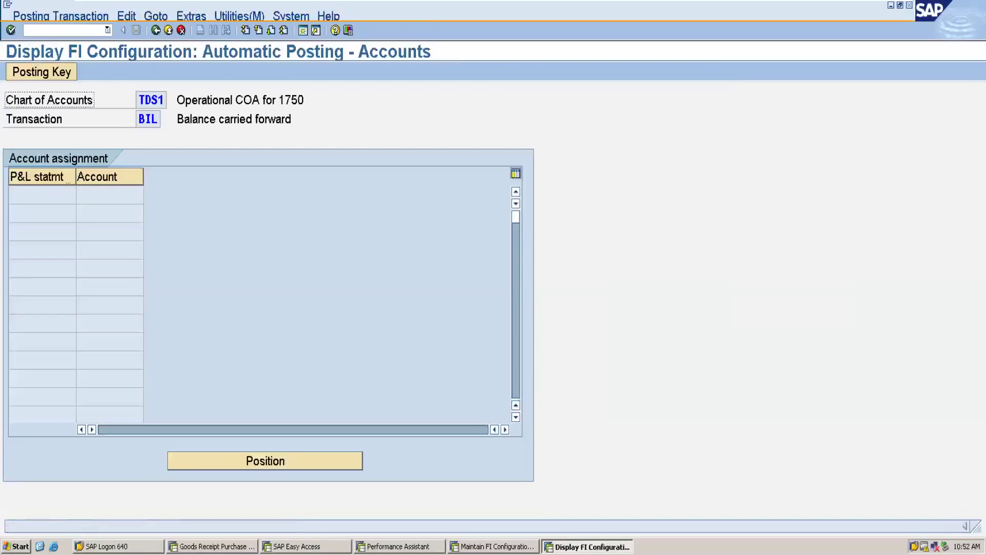
Close the Materials Management posting session, reopen the TDS1 retained earnings definition and select its first empty P&L statement account type field
right_click(512, 546)
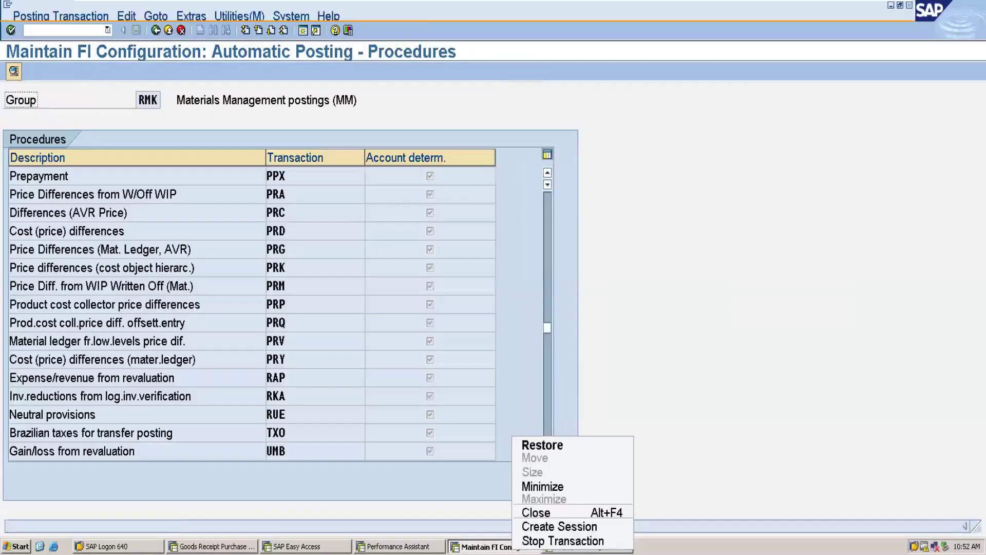
click(554, 513)
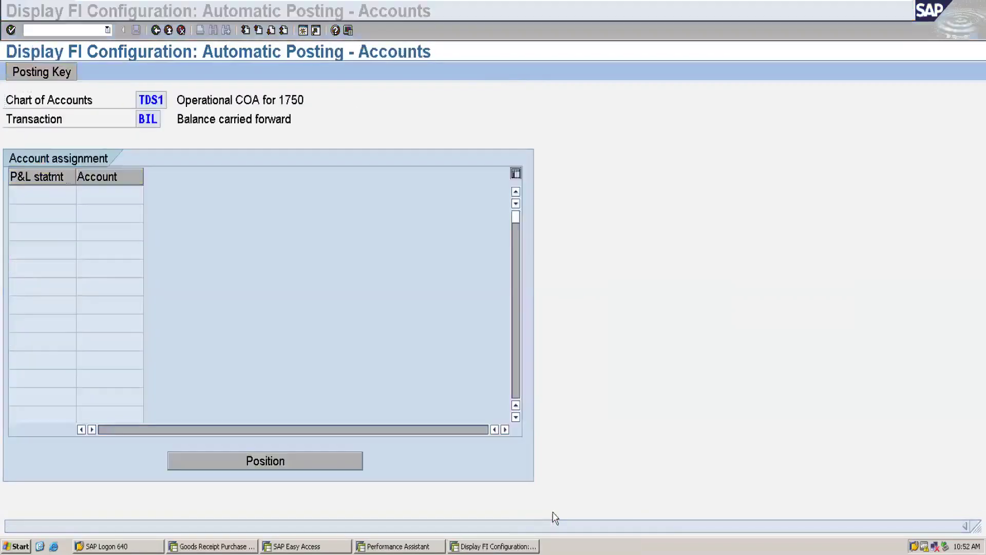
click(155, 30)
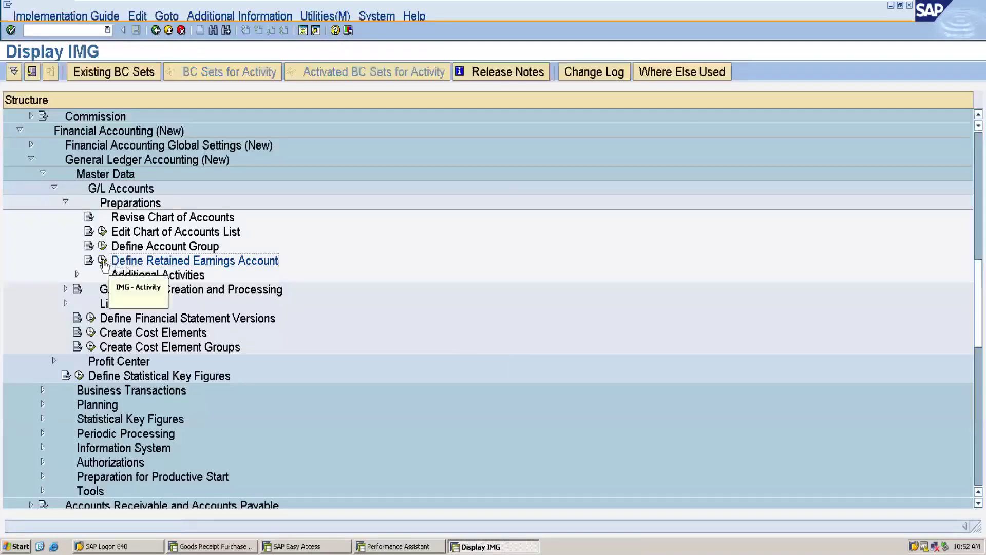
click(104, 263)
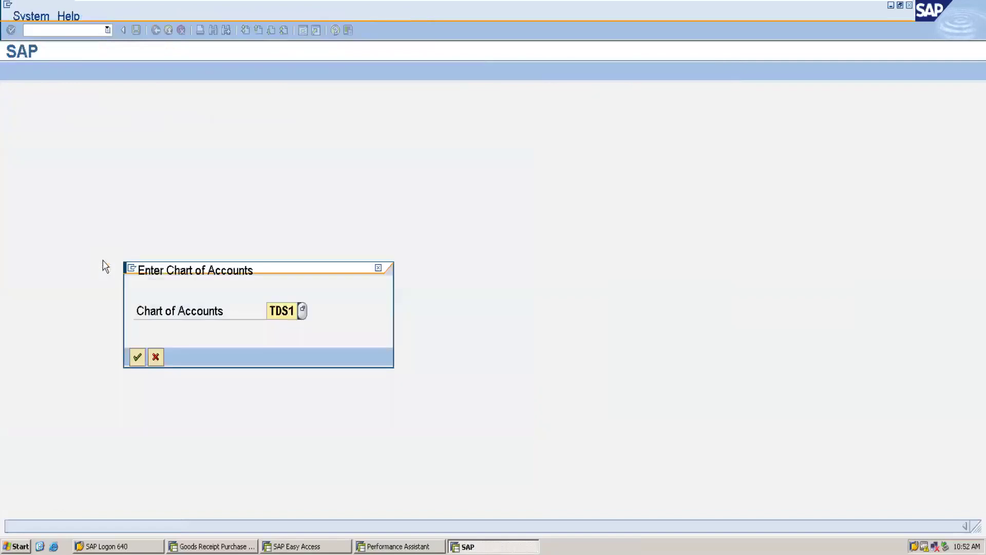
click(137, 357)
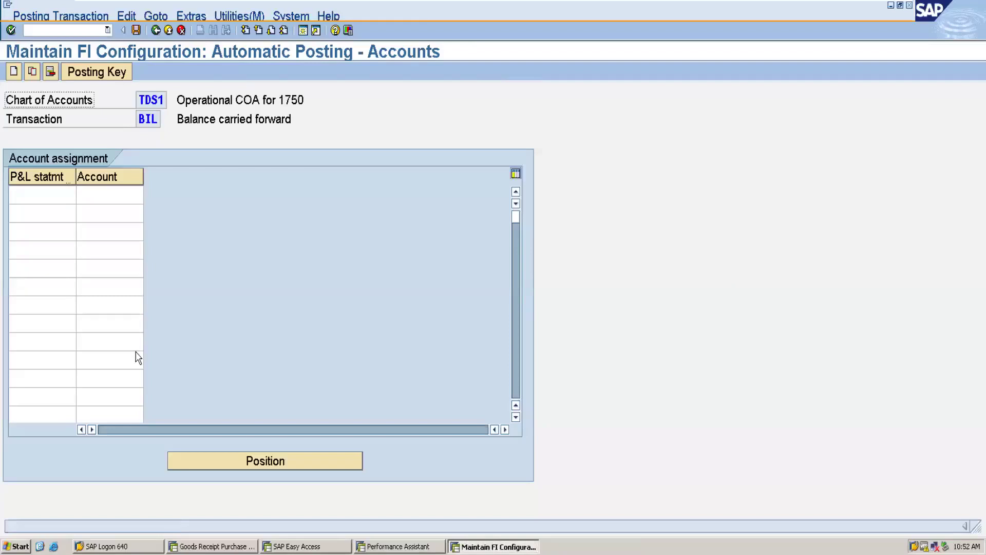
click(43, 200)
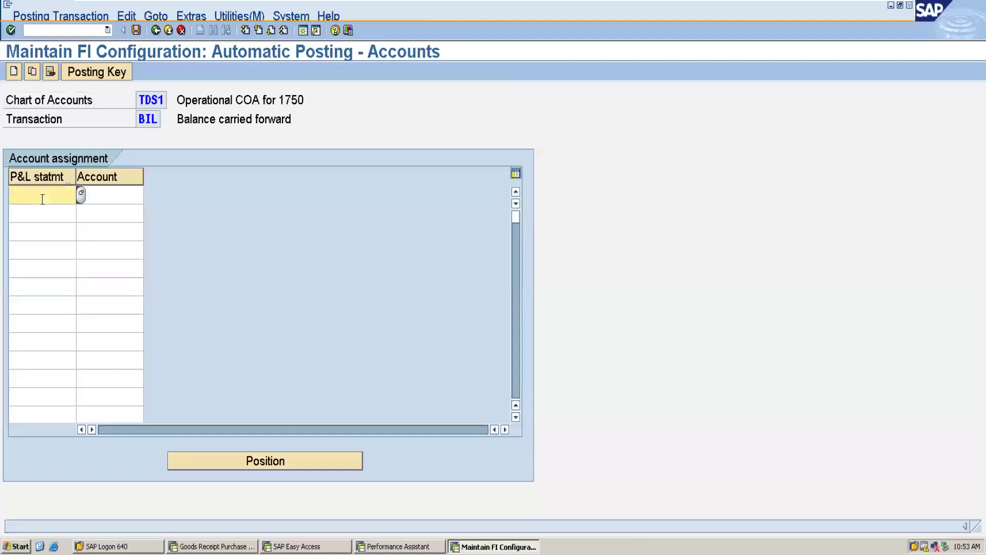
Enter X as the P&L statement account type for chart of accounts TDS1 and save it to the proposed customizing request
text(X)
click(137, 31)
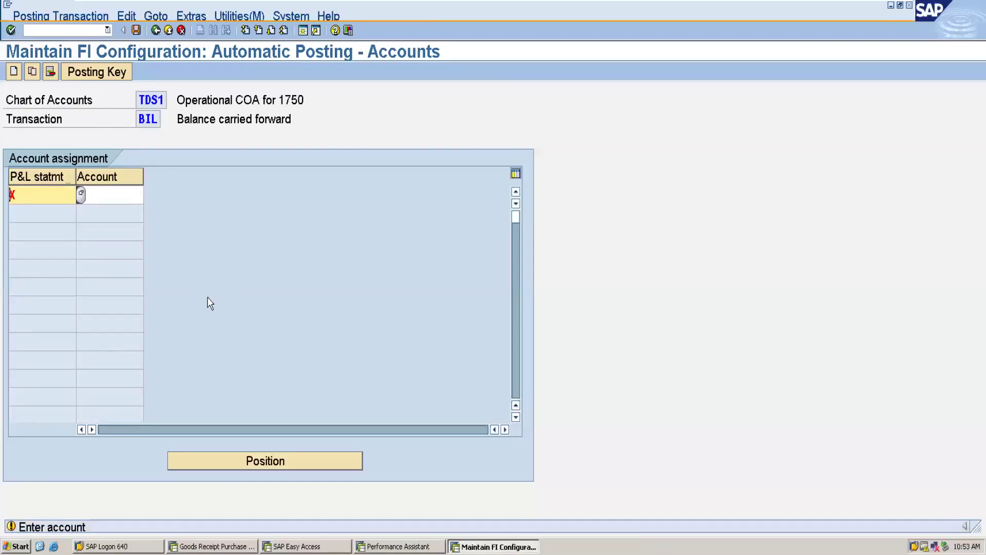
key(Return)
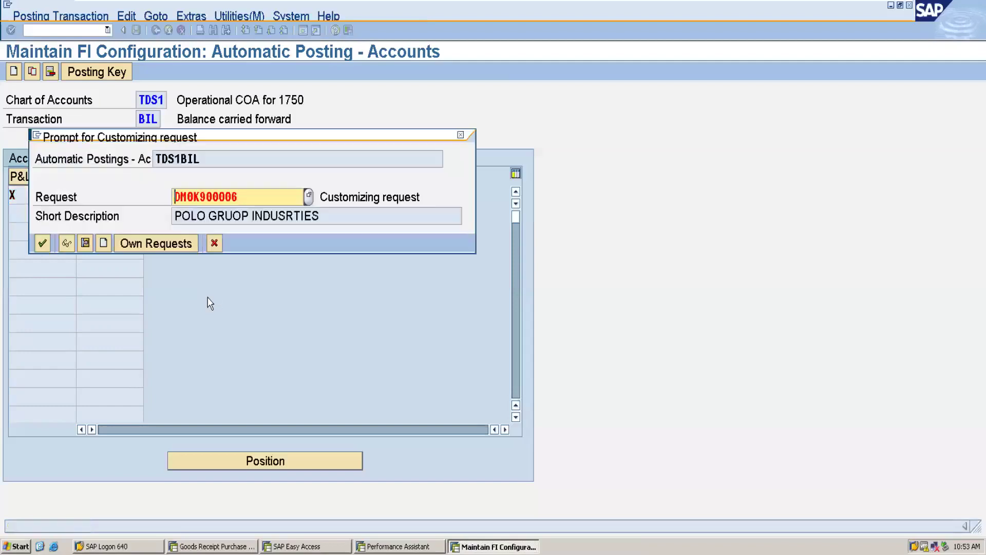
click(43, 247)
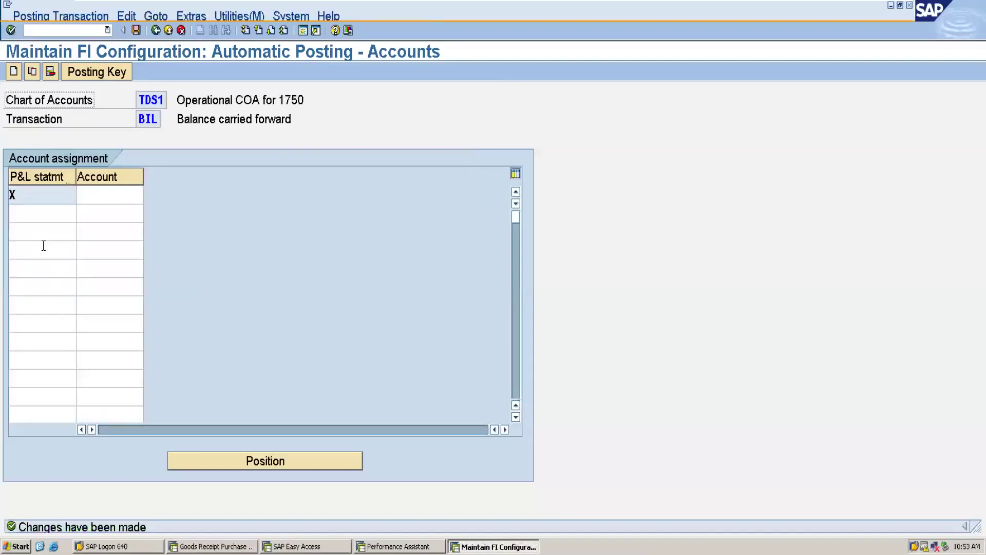
Start creating G/L account 4033 for company code 1750 with transaction FS00 in the other session, and minimize the virtual machine window
click(303, 546)
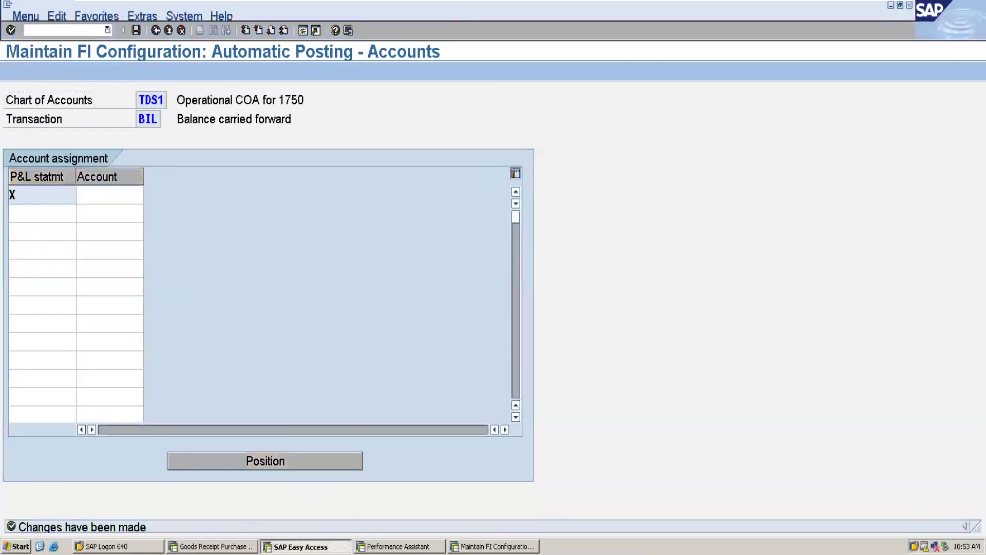
text(/NFS00)
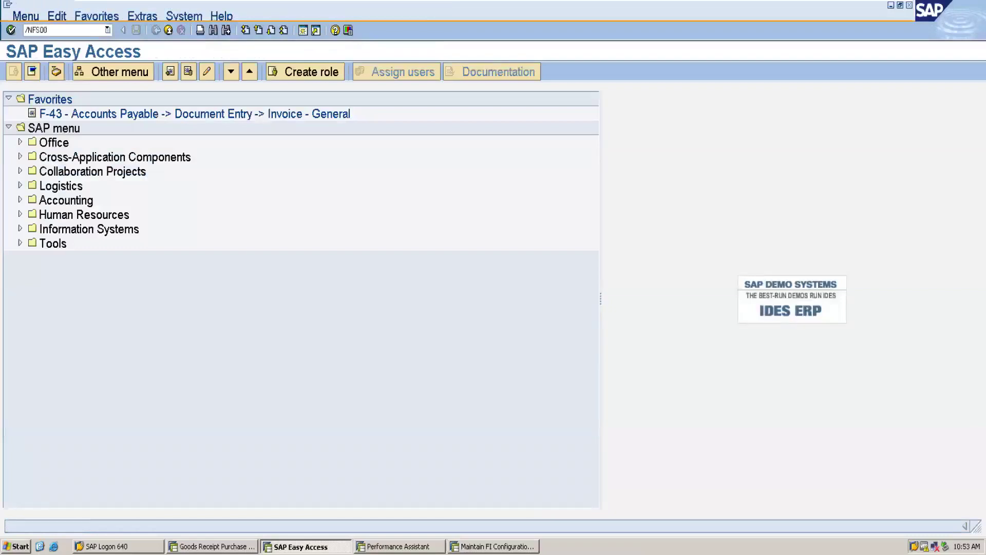
key(Return)
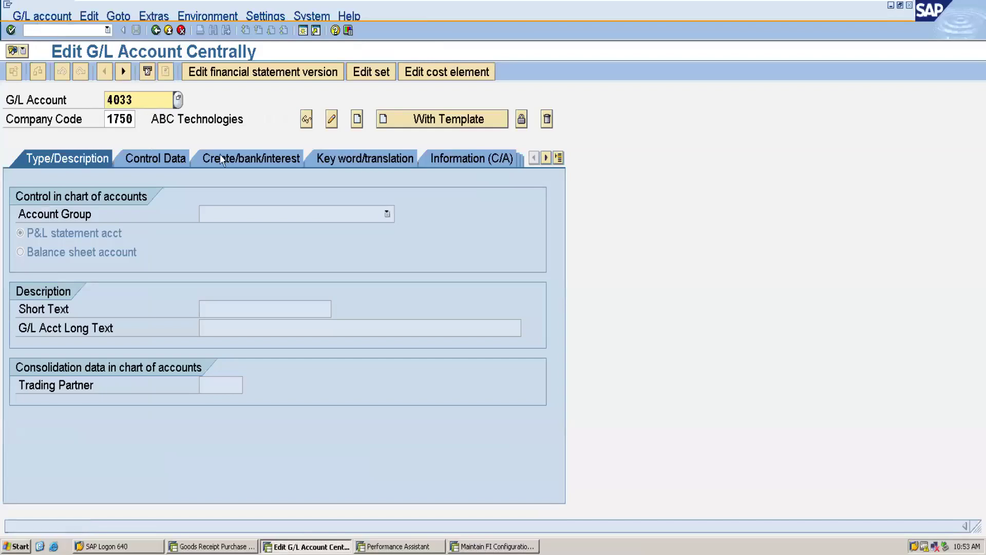
click(359, 120)
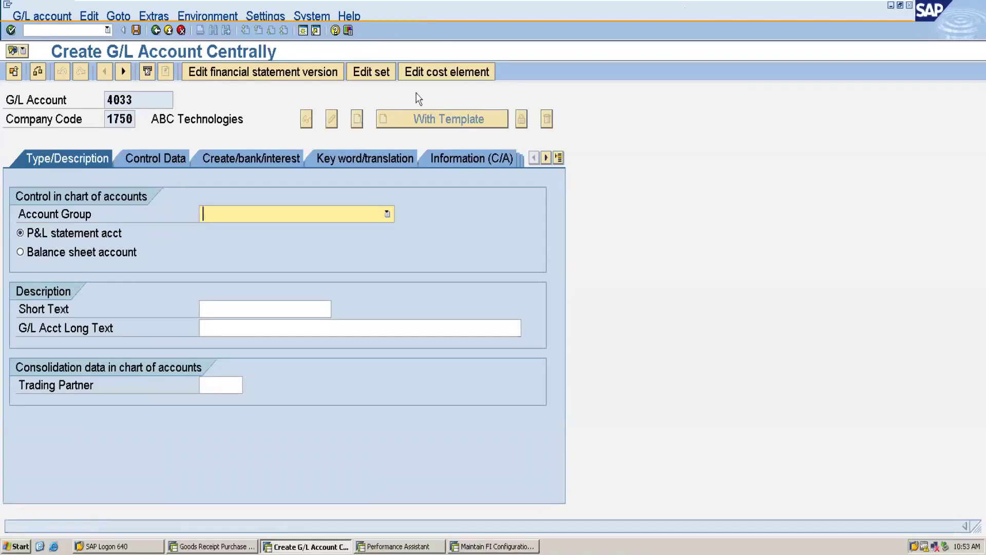
mouse_move(714, 5)
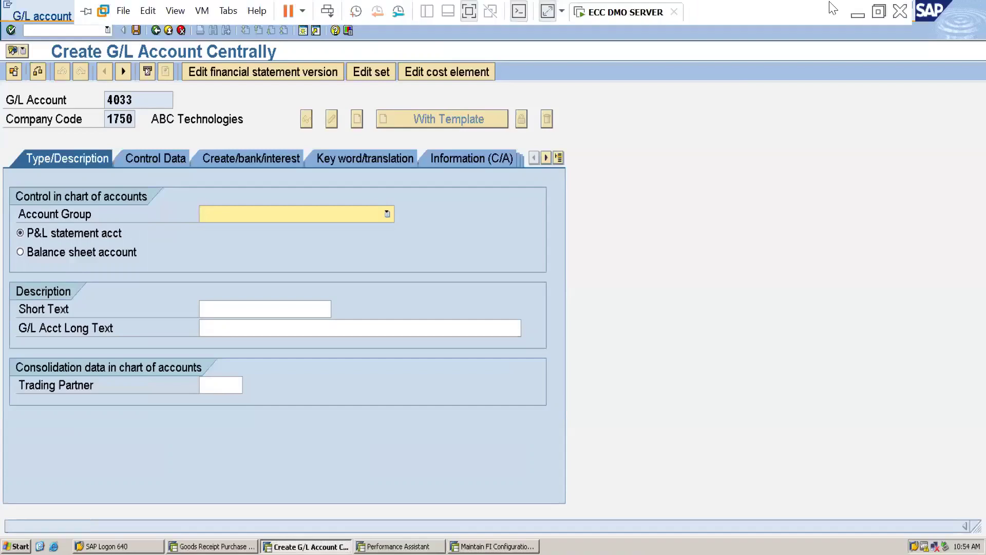
click(858, 13)
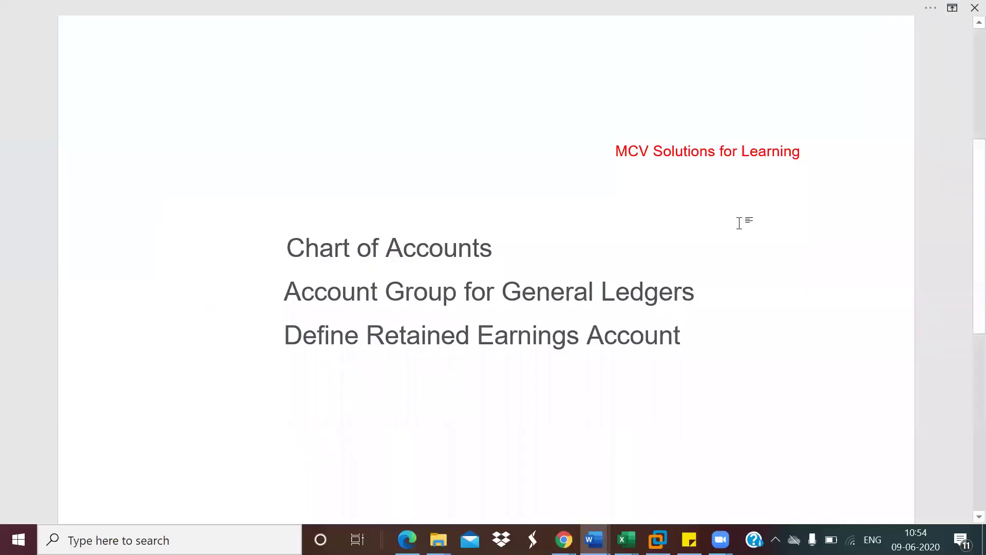
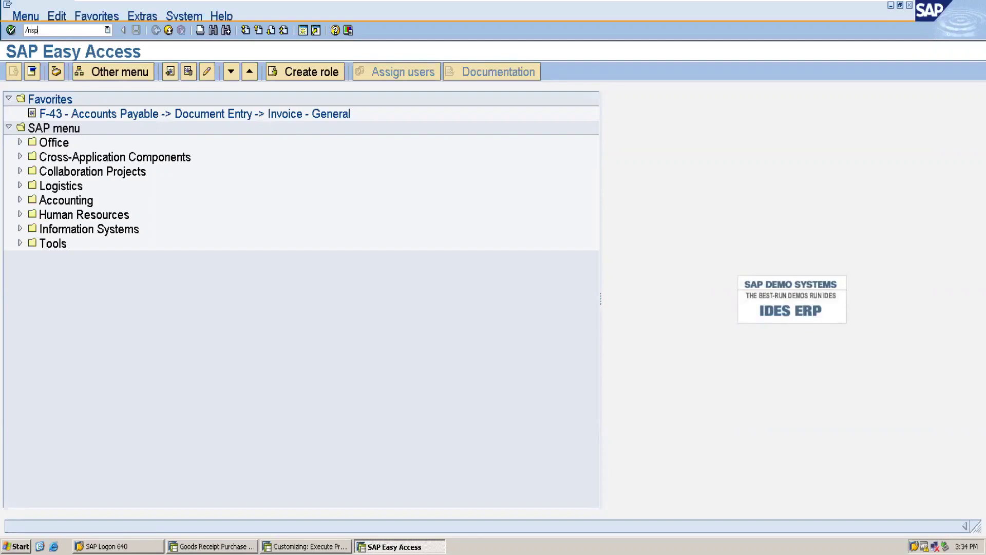
Open the Maintain Controlling Area activity under General Controlling > Organization in the IMG
key(Return)
click(75, 74)
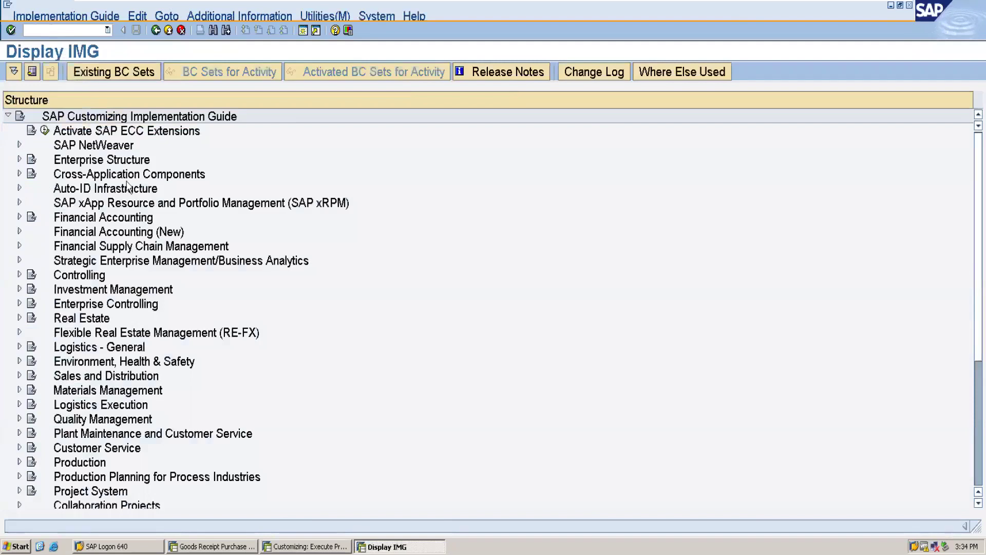
click(20, 274)
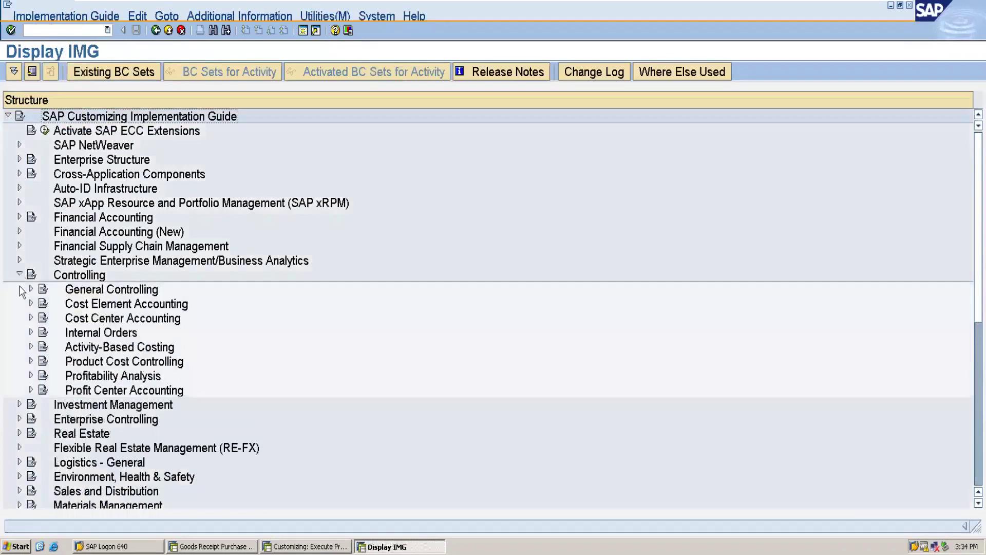
click(31, 289)
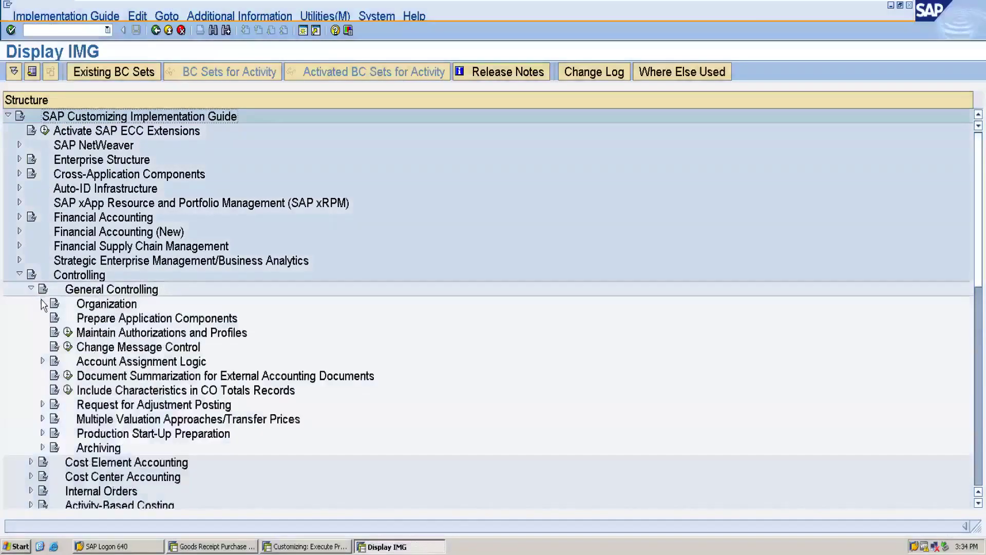
click(43, 304)
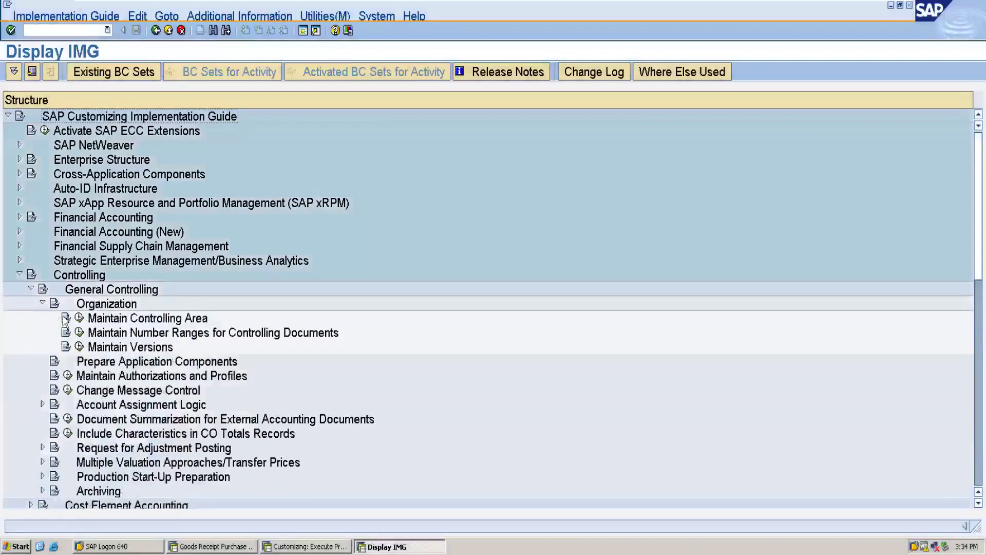
click(80, 320)
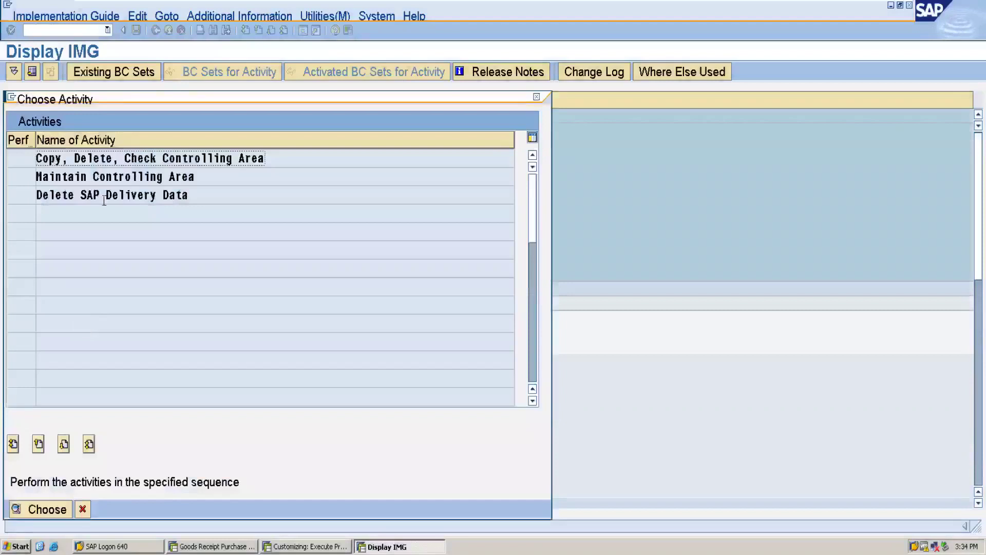
click(103, 178)
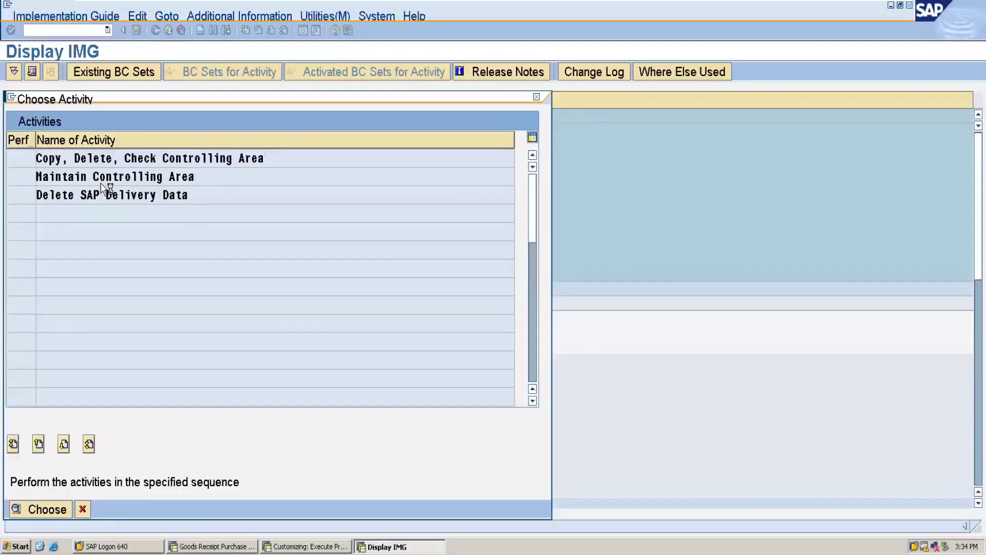
double_click(102, 180)
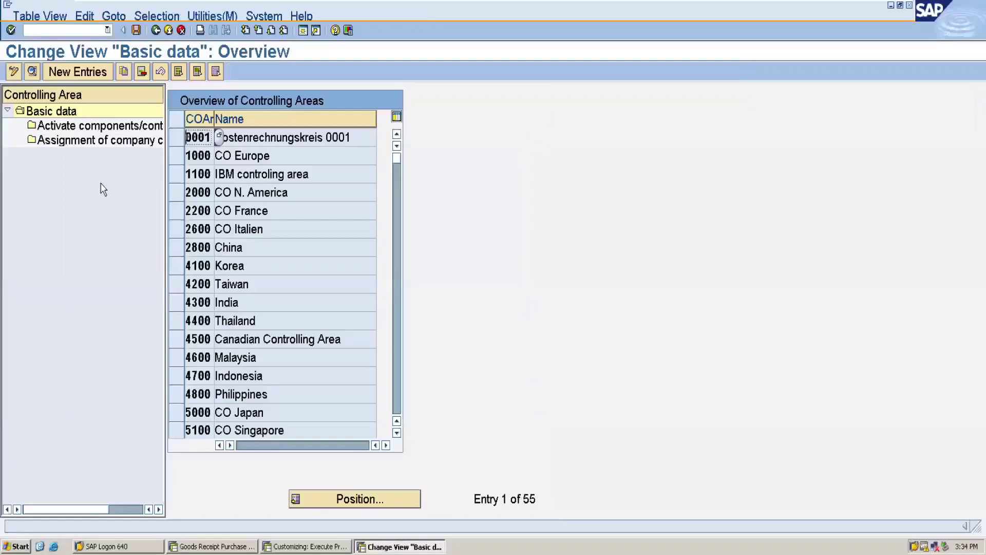
Create a new controlling area that equals company code 1750 and adopts its data
click(78, 72)
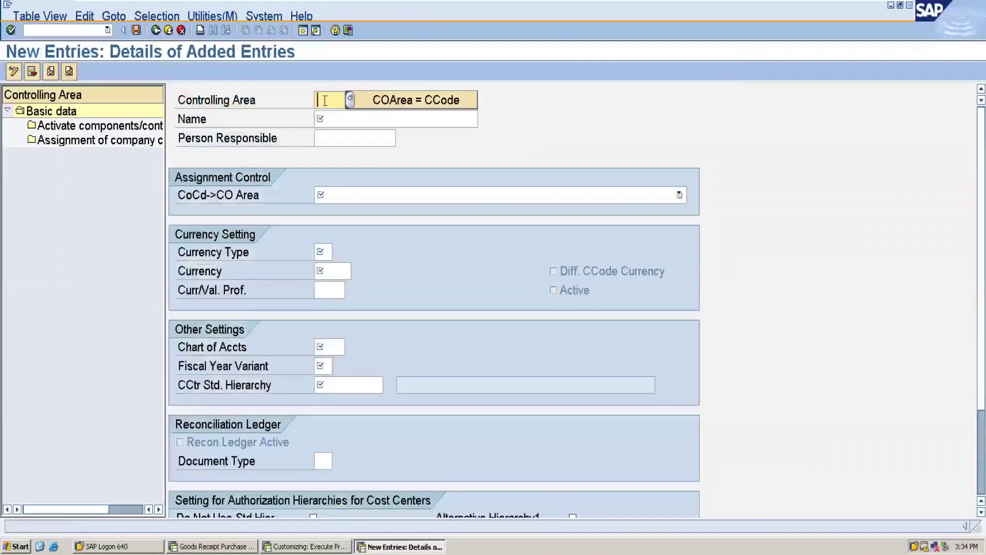
click(410, 106)
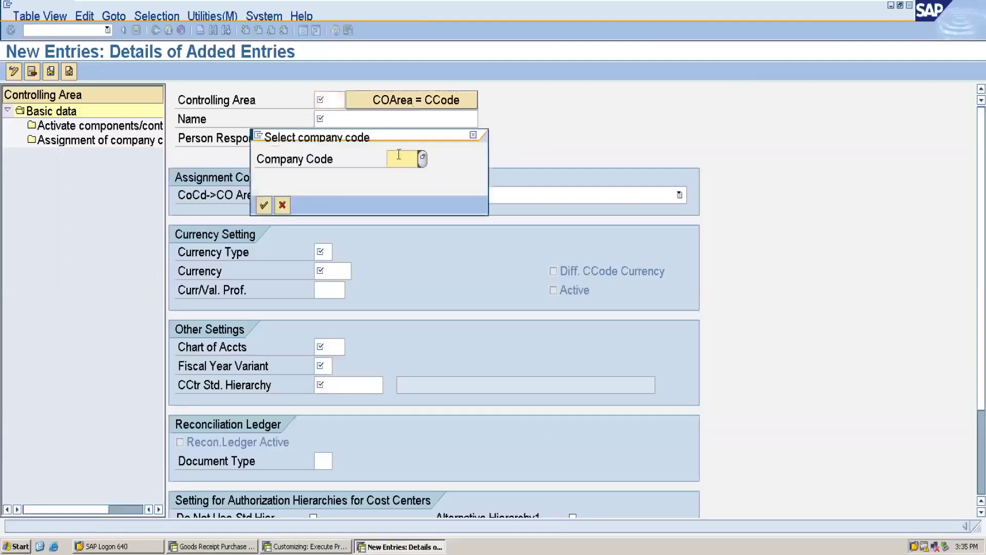
text(1750)
key(Return)
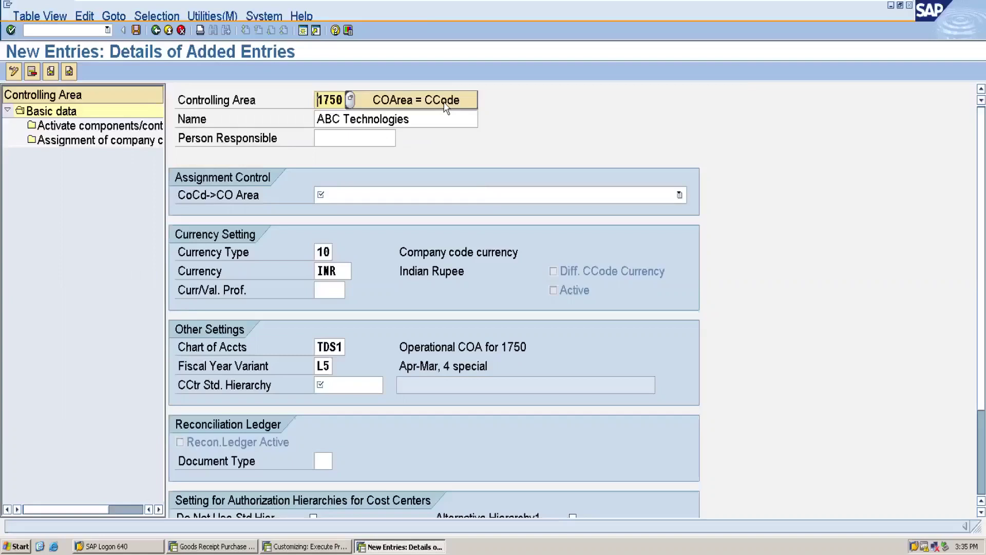
Try cross-company-code cost accounting as the assignment control and check which currency types it offers
click(679, 196)
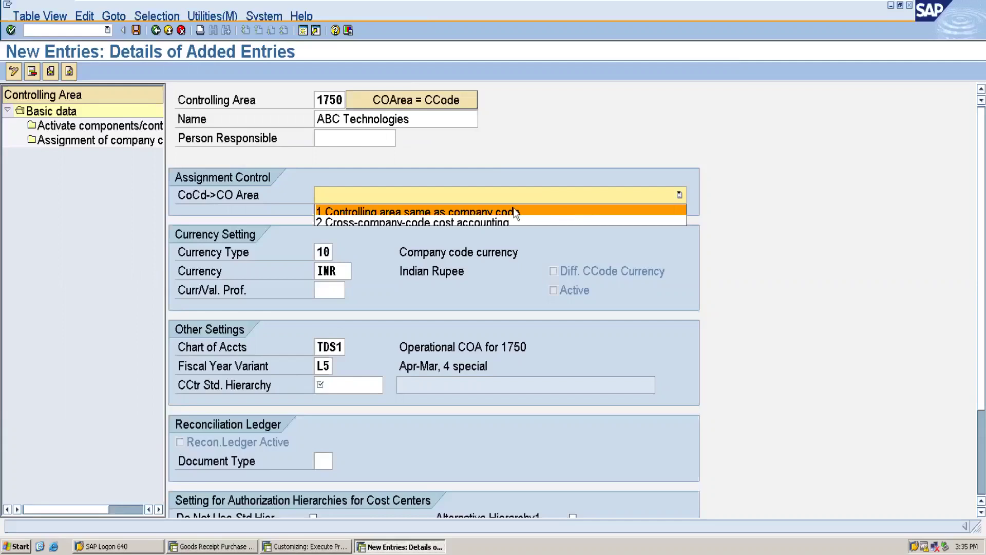
click(426, 223)
click(320, 254)
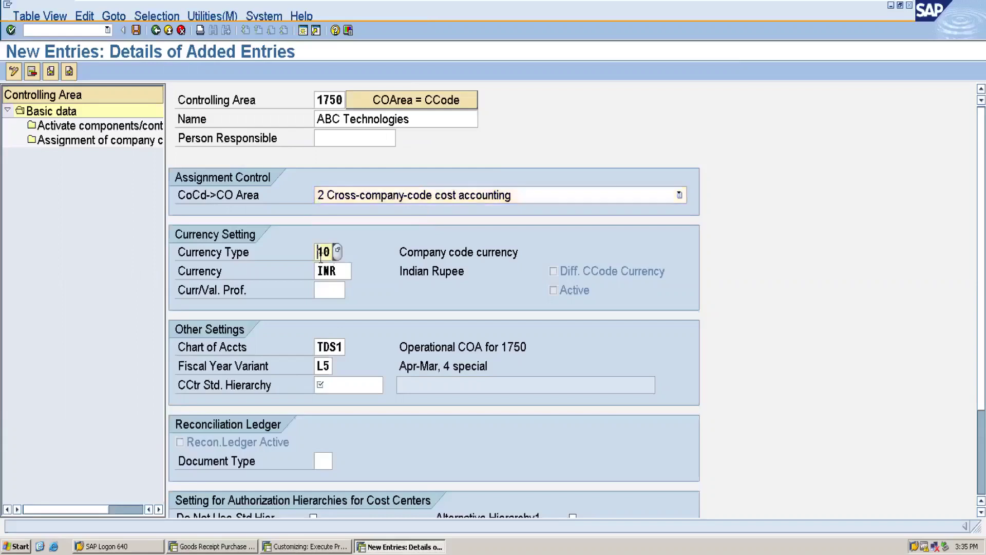
click(337, 254)
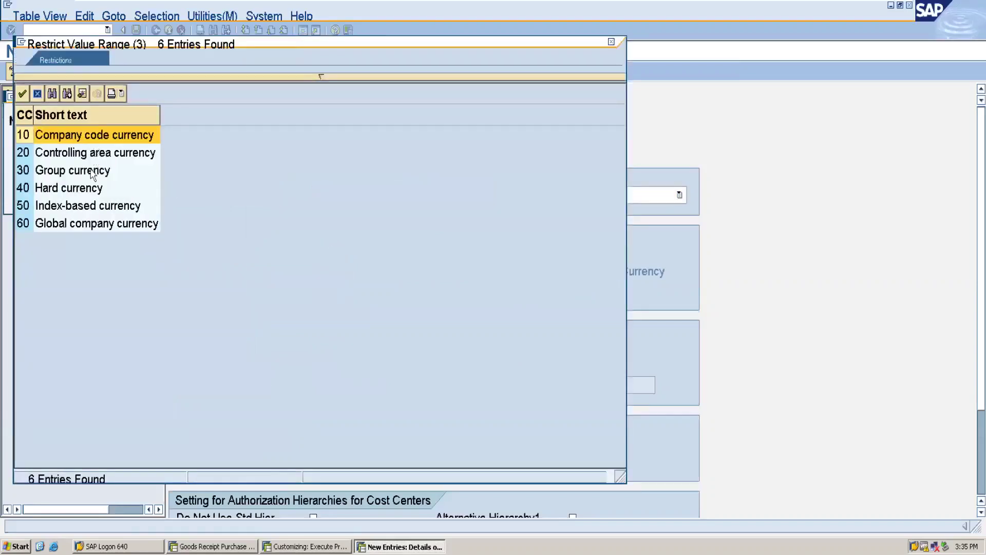
click(611, 41)
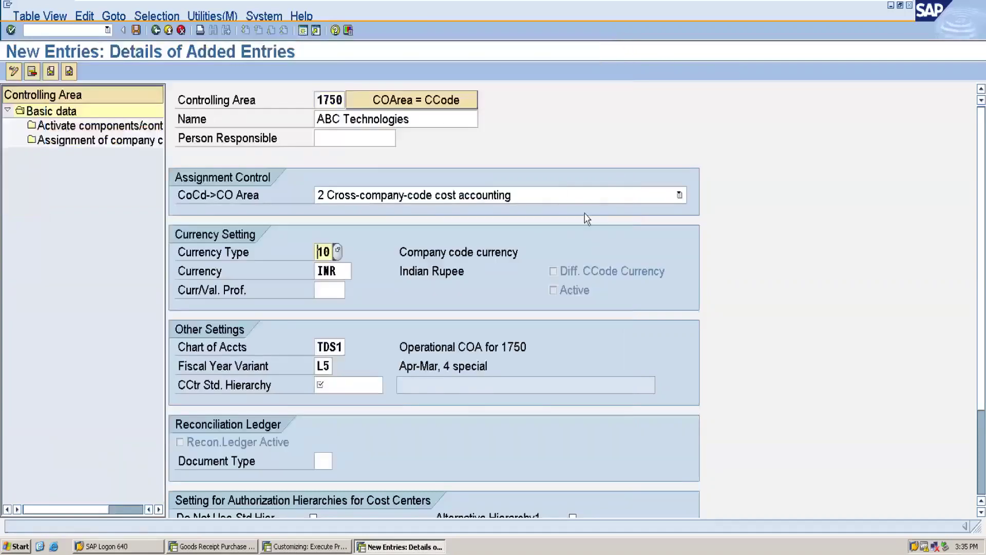
Set the assignment control to 1 Controlling area same as company code and choose currency type 10, Company code currency
click(596, 202)
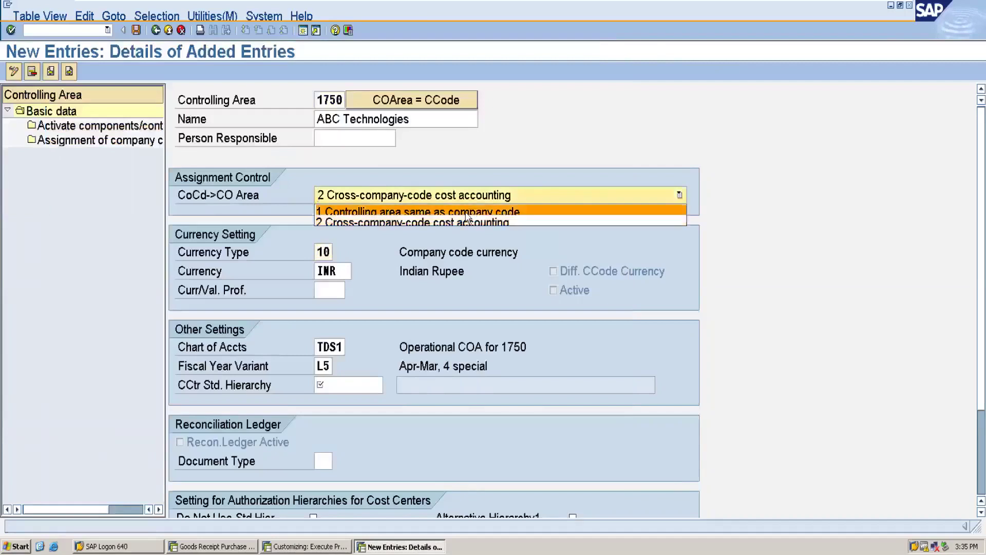
click(466, 213)
click(331, 252)
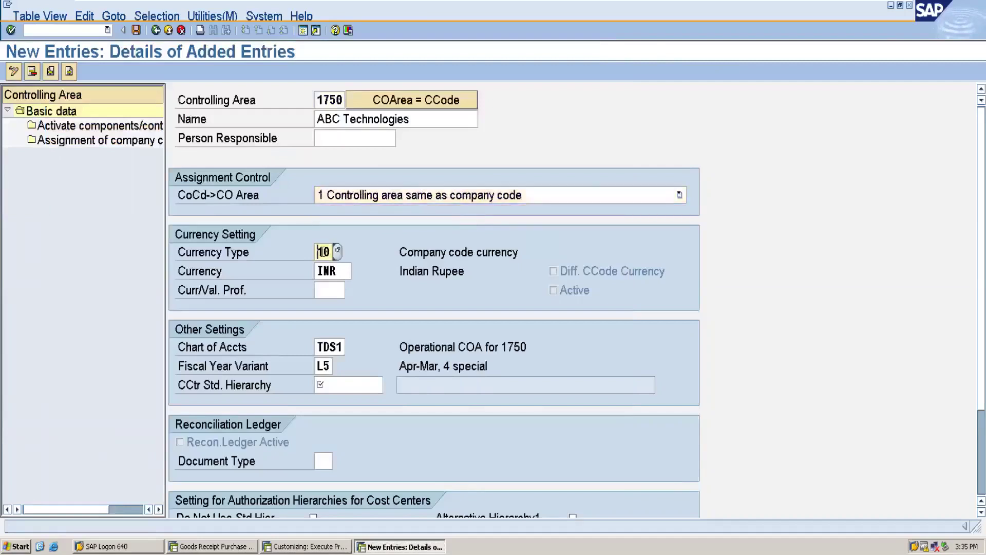
click(337, 252)
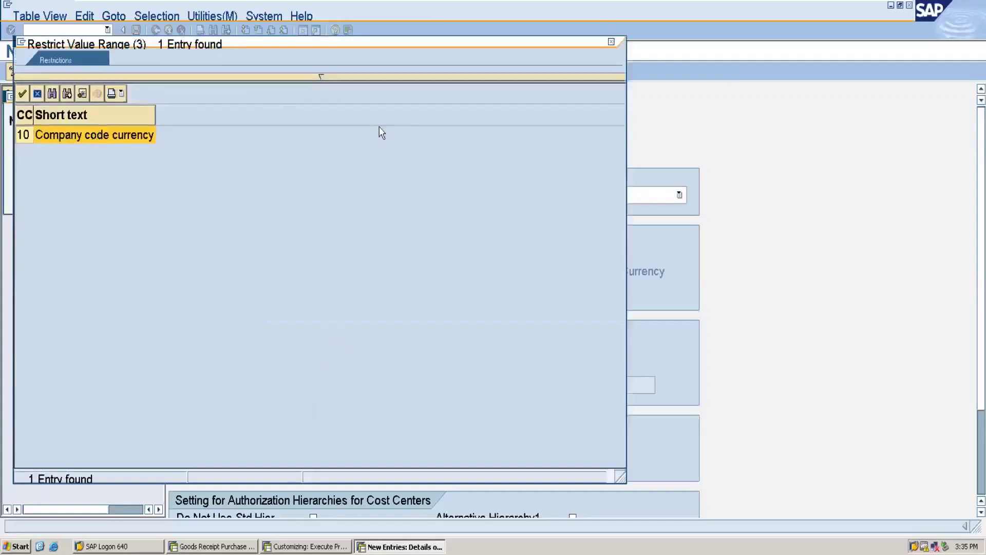
double_click(125, 136)
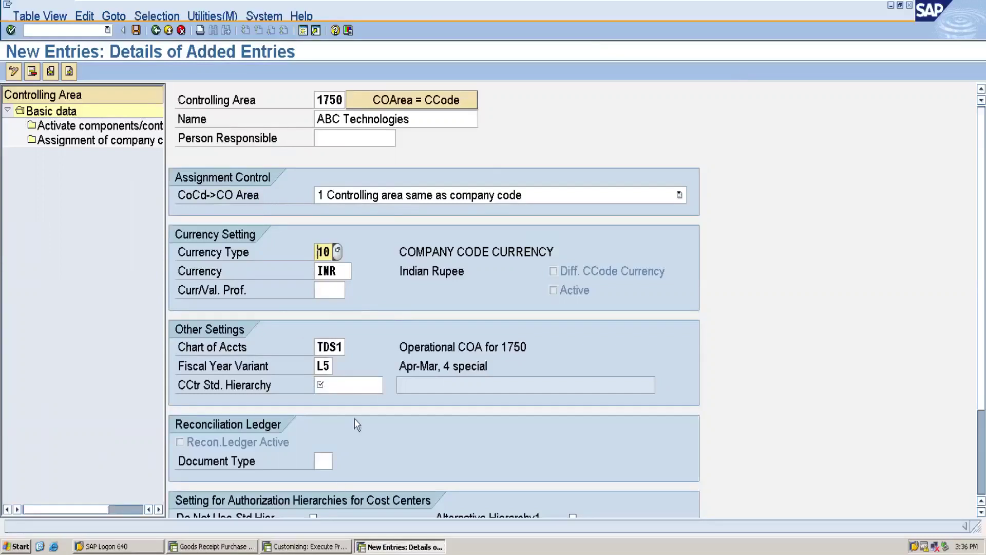
Set the cost center standard hierarchy of controlling area 1750 to TDZ1_CCTR and review the remaining settings
click(343, 386)
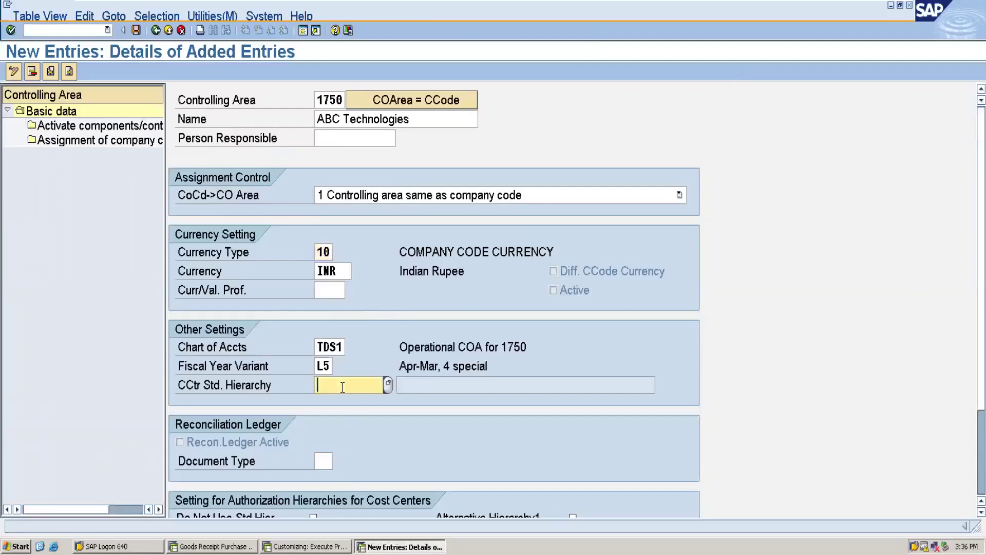
text(TDZ1_CCTR)
scroll(974, 419, down, 2)
scroll(974, 418, down, 1)
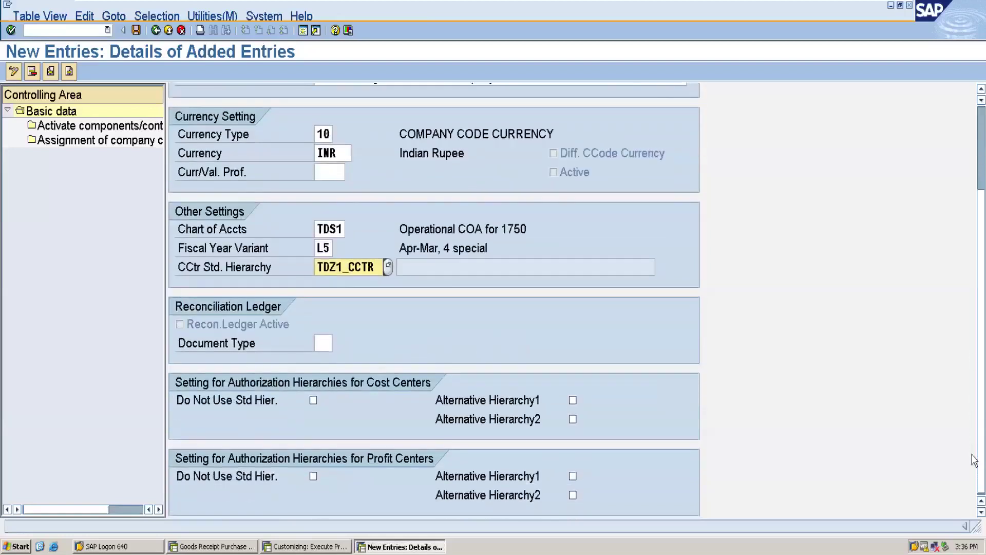
scroll(975, 171, up, 3)
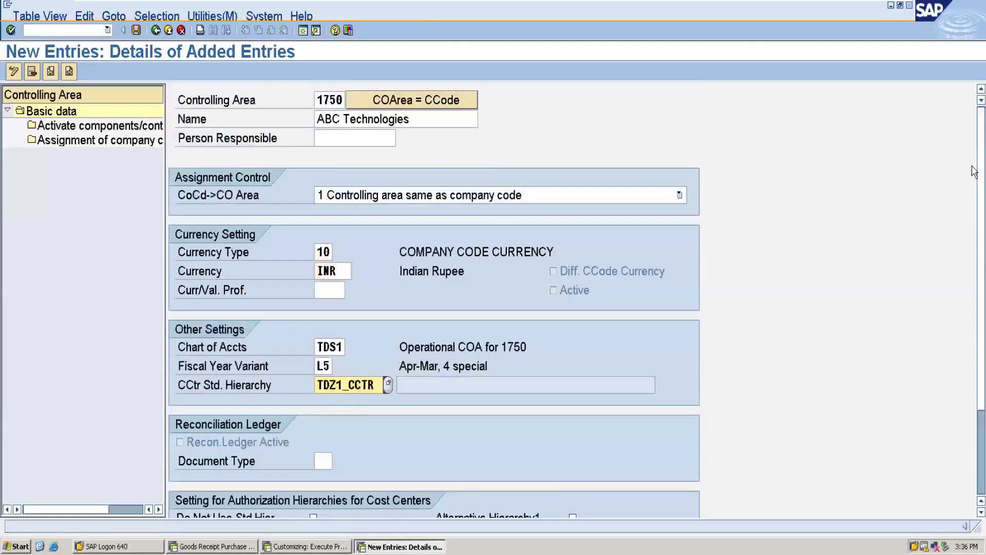
Save controlling area 1750 to the proposed customizing request, agreeing to create TDZ1_CCTR as its standard hierarchy
click(137, 35)
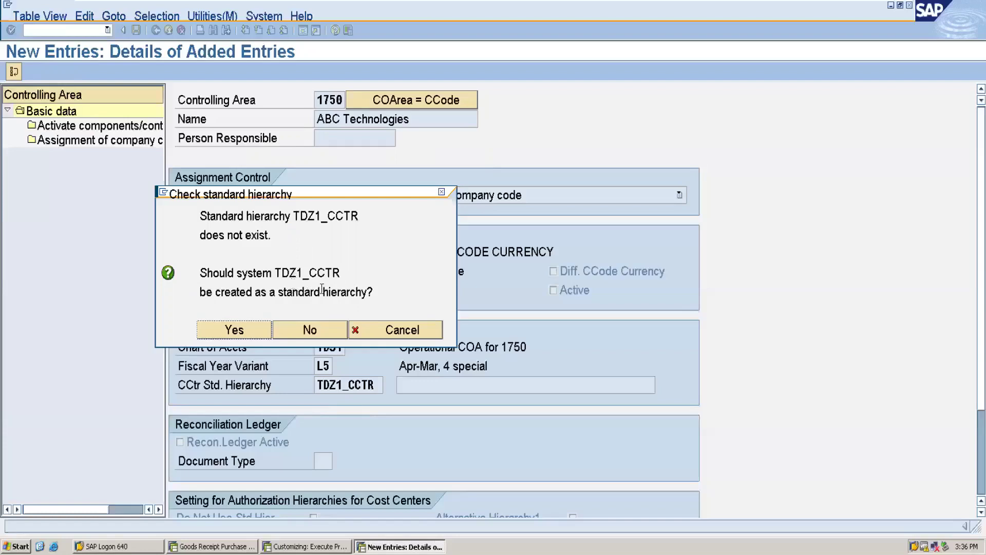
click(235, 332)
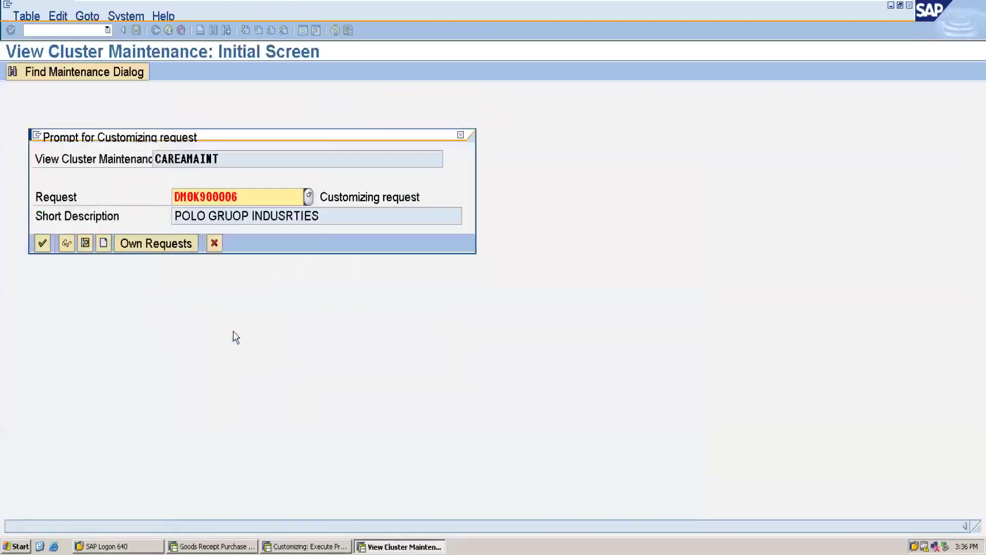
click(42, 244)
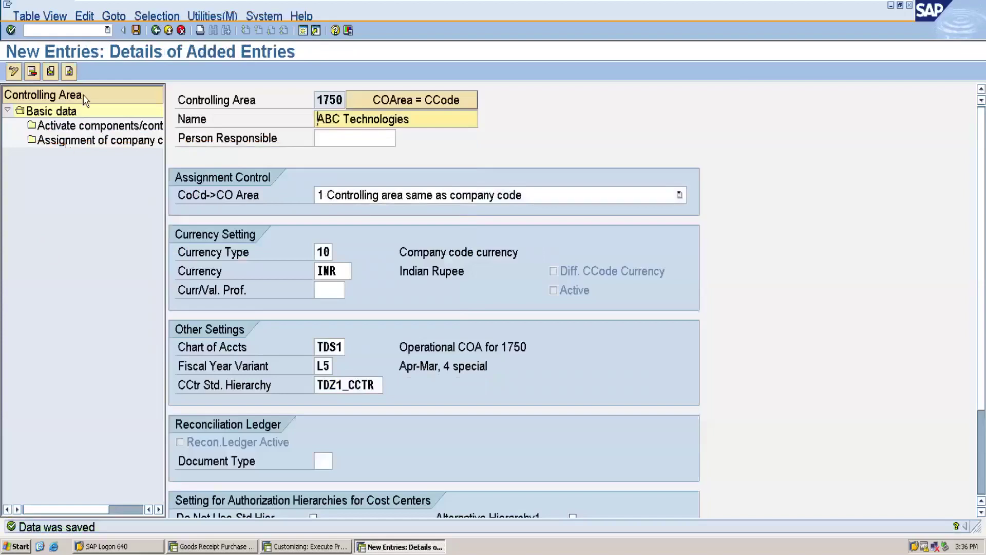
Assign company code 1750 to controlling area 1750 and save the assignment
double_click(109, 144)
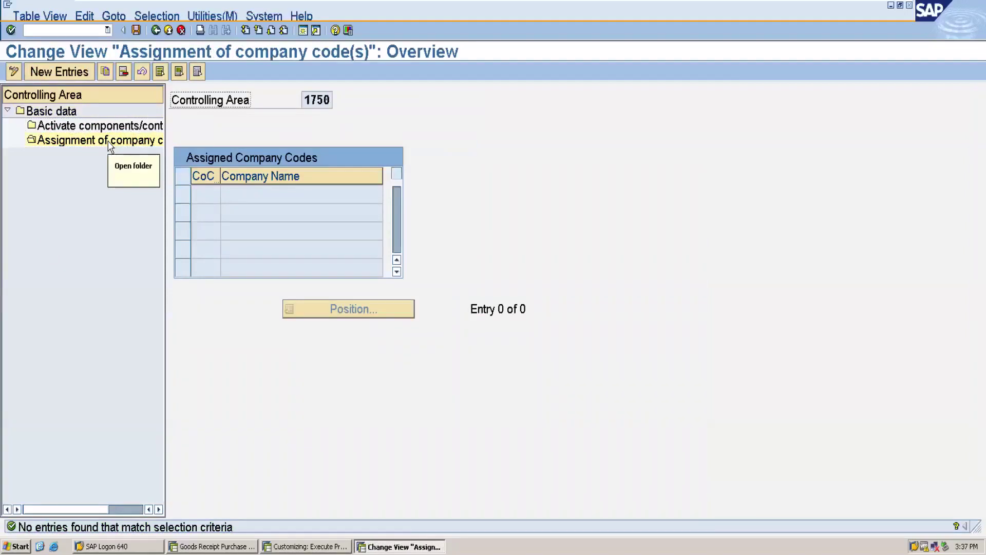
click(65, 73)
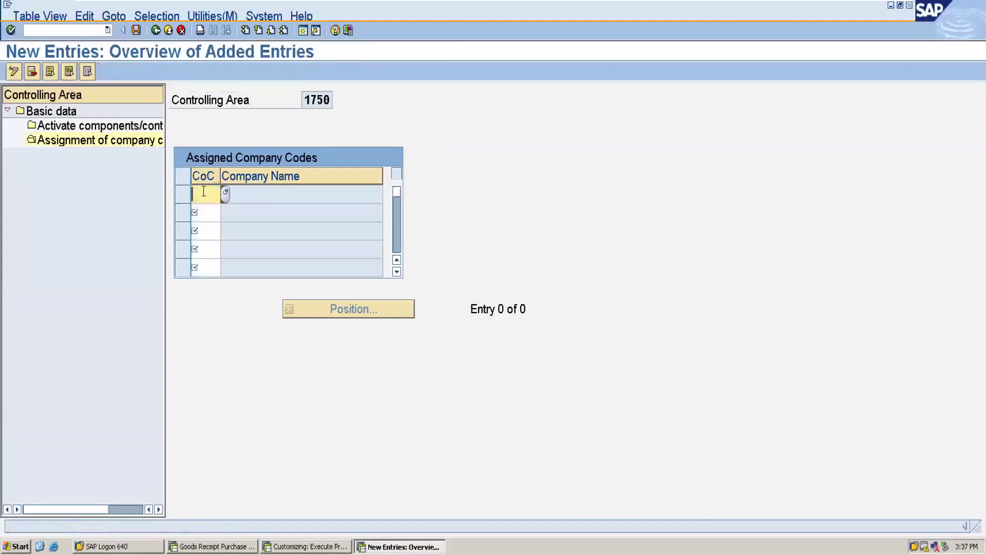
text(1750)
key(Return)
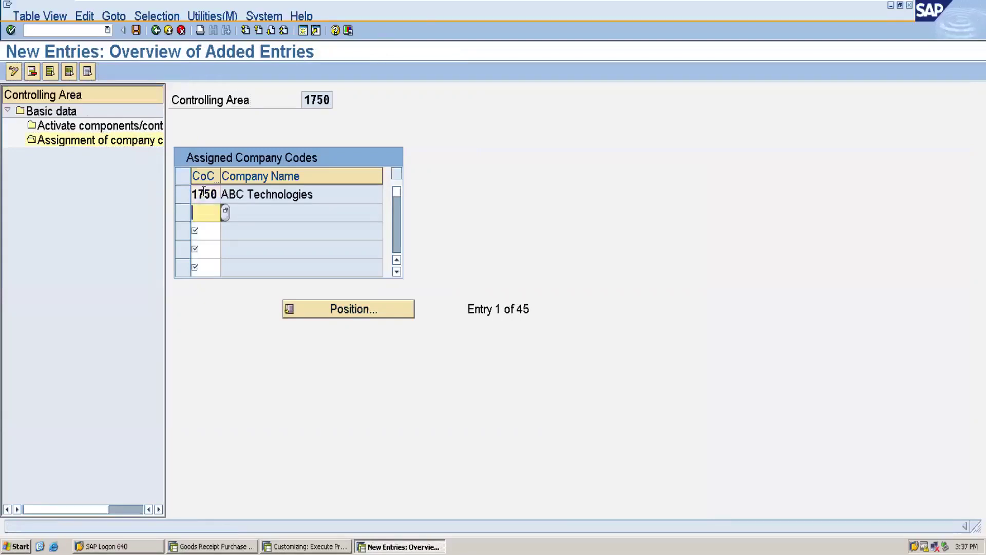
click(138, 31)
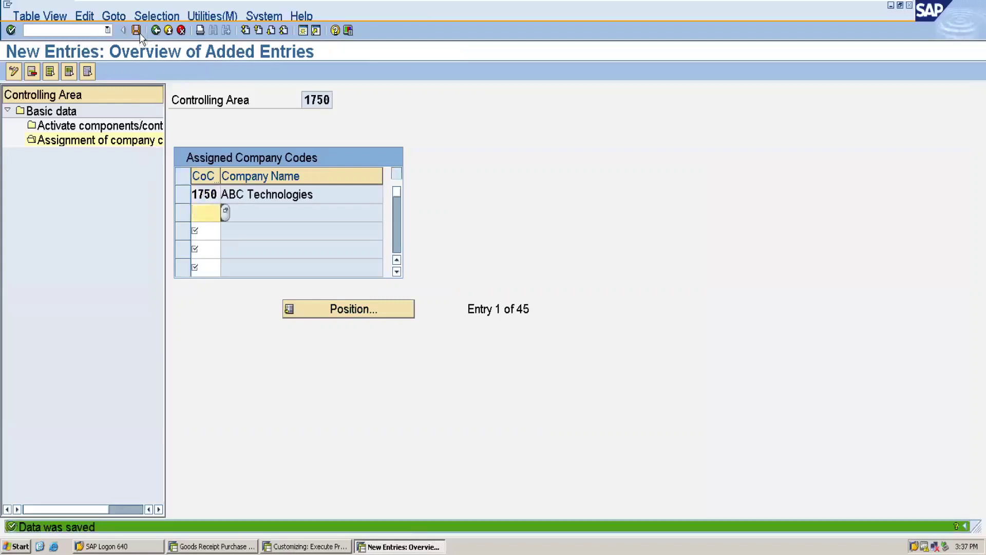
Create a new component and control indicator entry for controlling area 1750 starting in fiscal year 2020
click(92, 127)
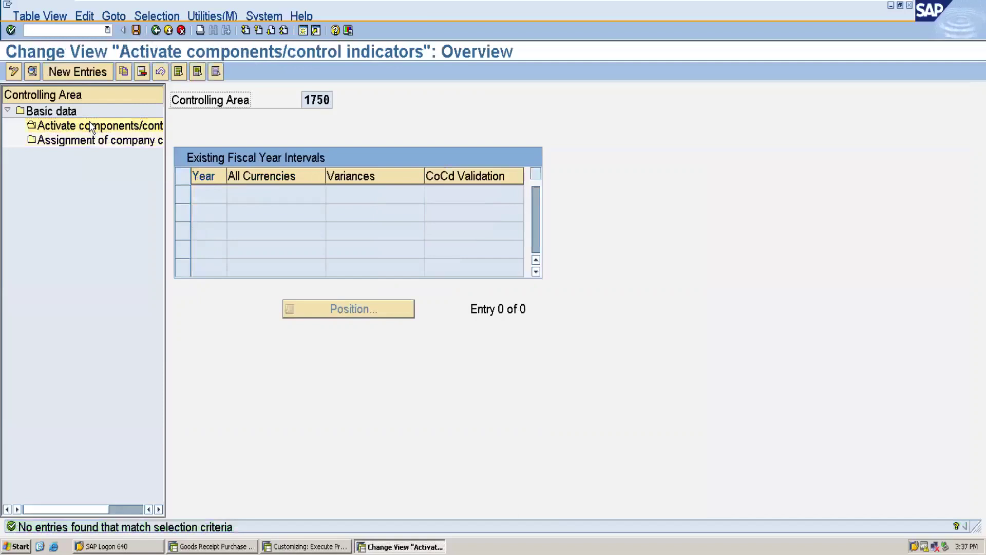
click(83, 76)
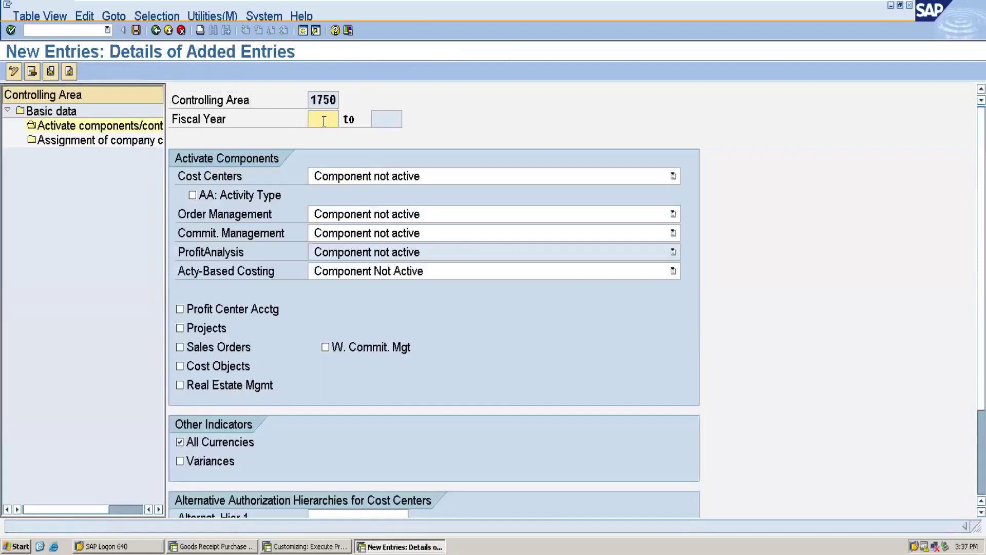
text(20)
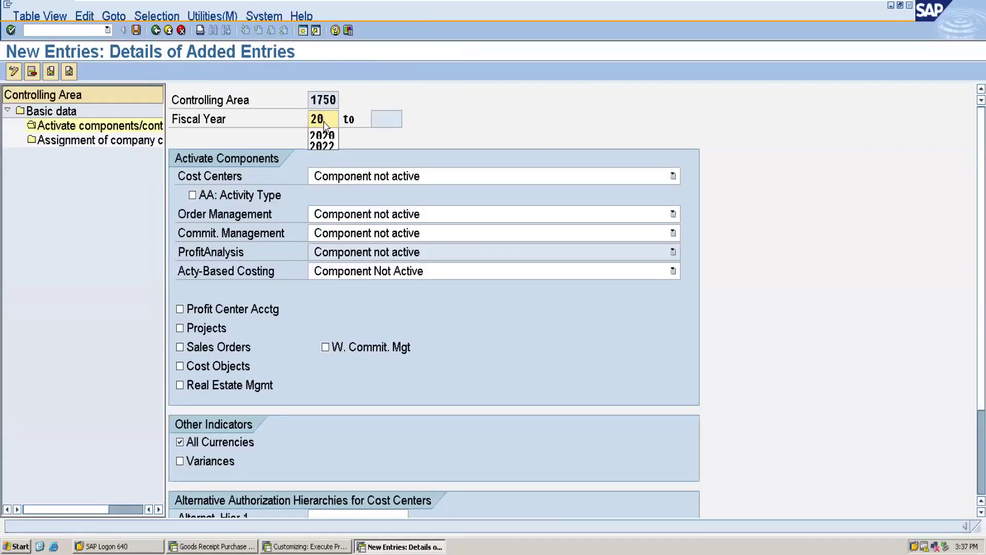
text(1)
key(BackSpace)
text(20)
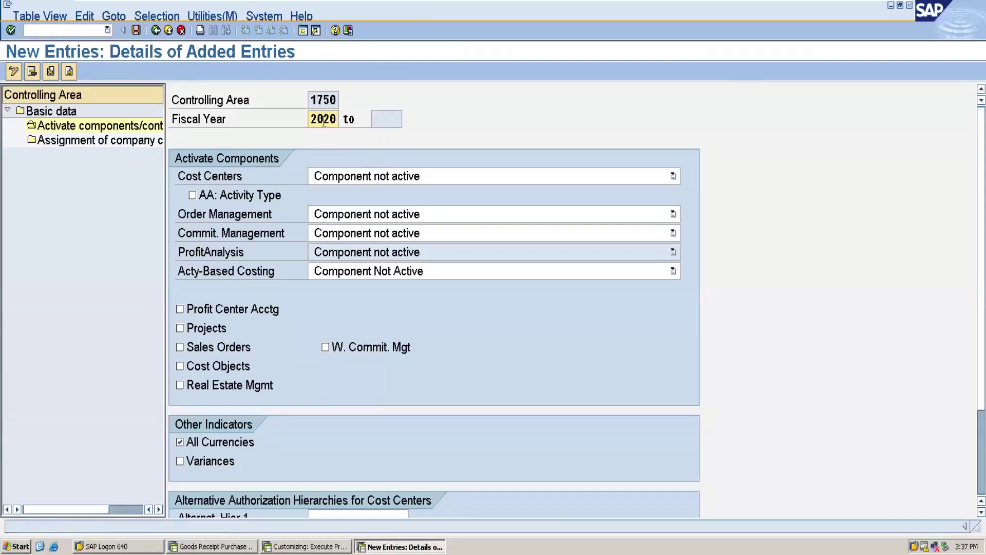
Set Cost Centers and Order Management to 1 Component active, and activate Profit Center Acctg, Projects, Sales Orders and Cost Objects
click(426, 181)
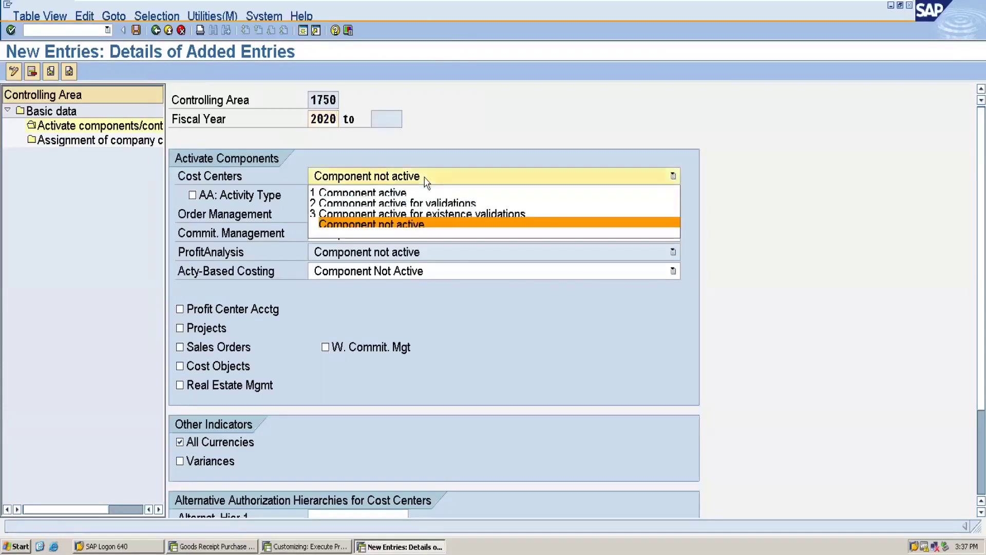
click(397, 193)
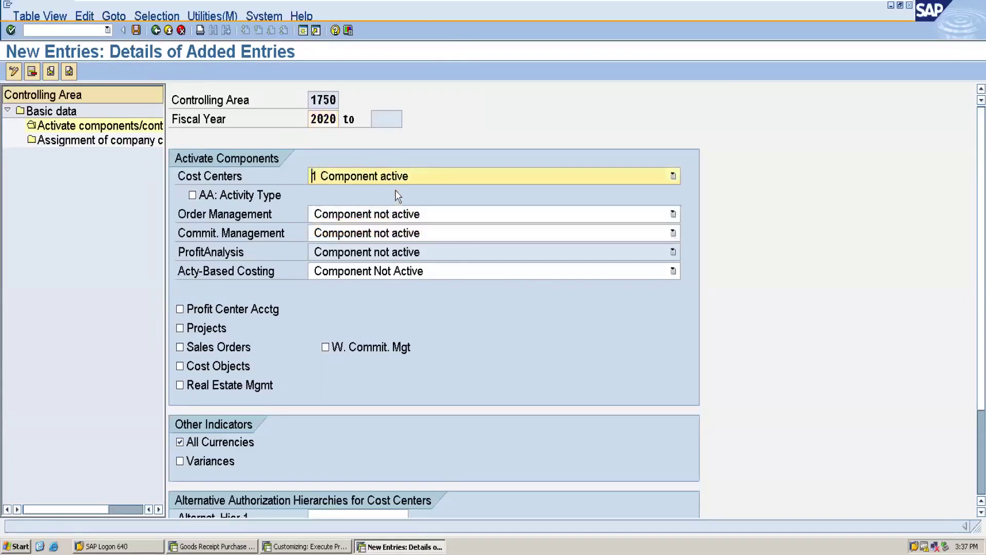
click(403, 221)
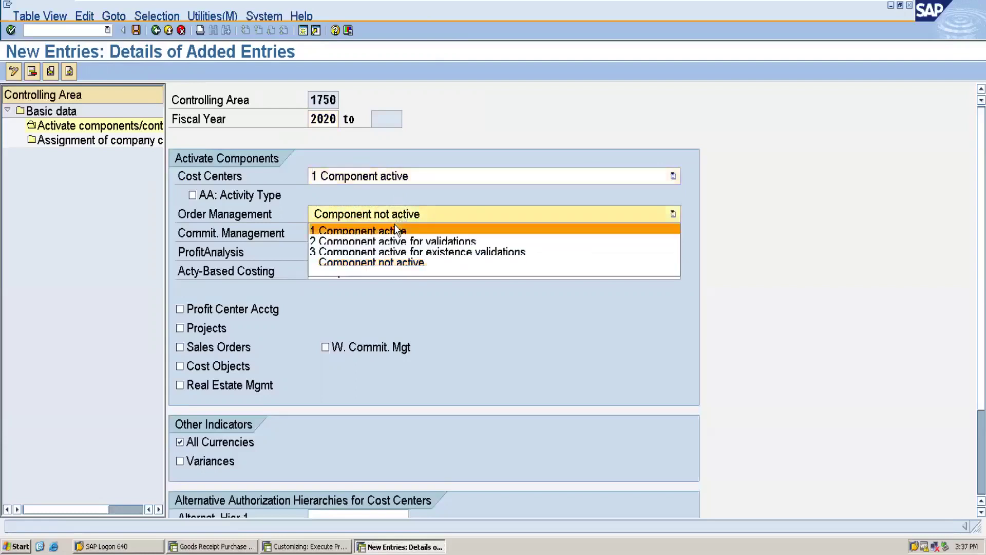
click(397, 231)
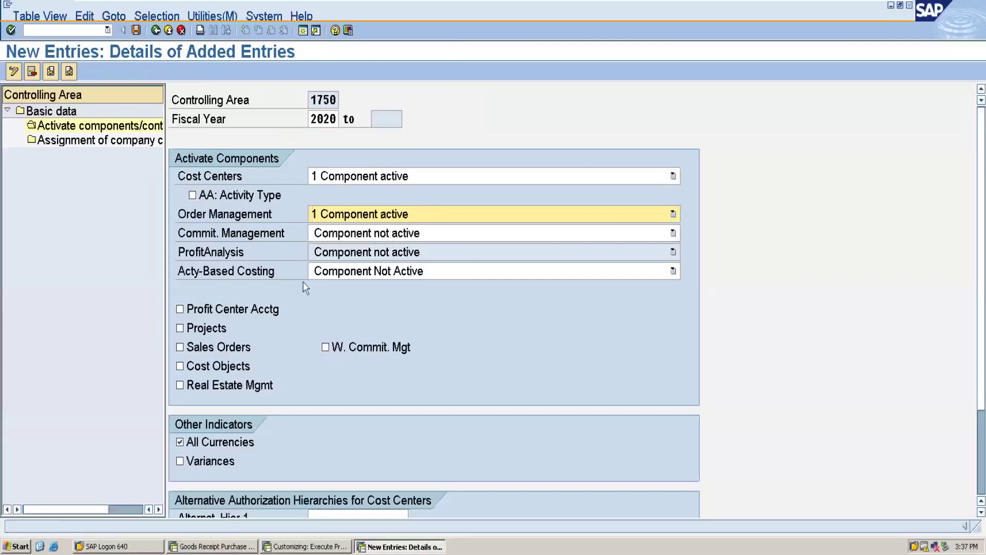
click(180, 309)
click(180, 330)
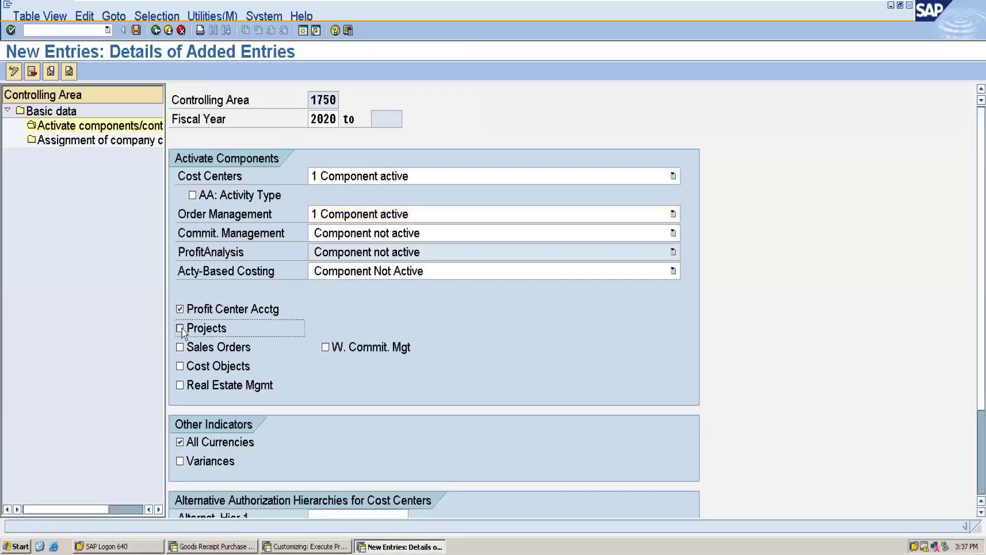
click(183, 348)
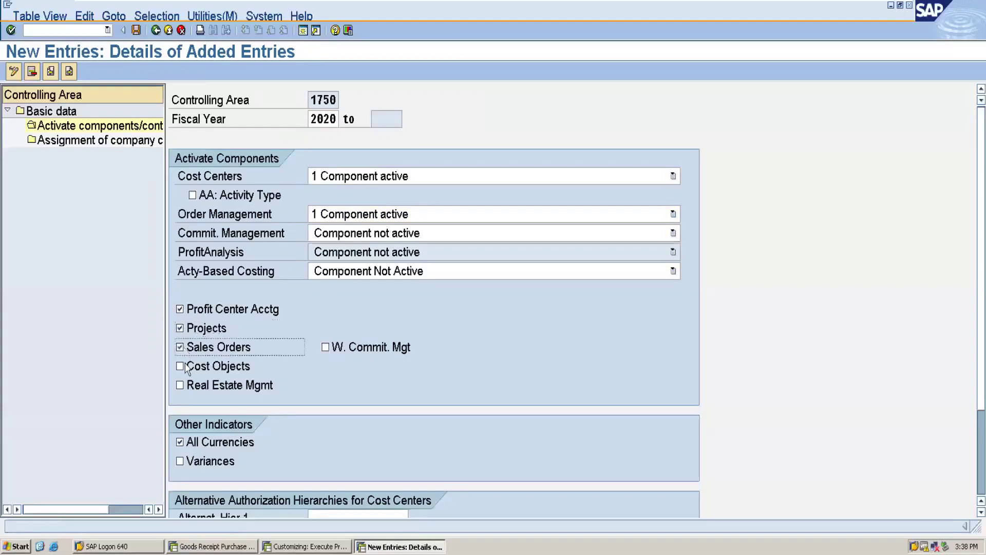
click(185, 366)
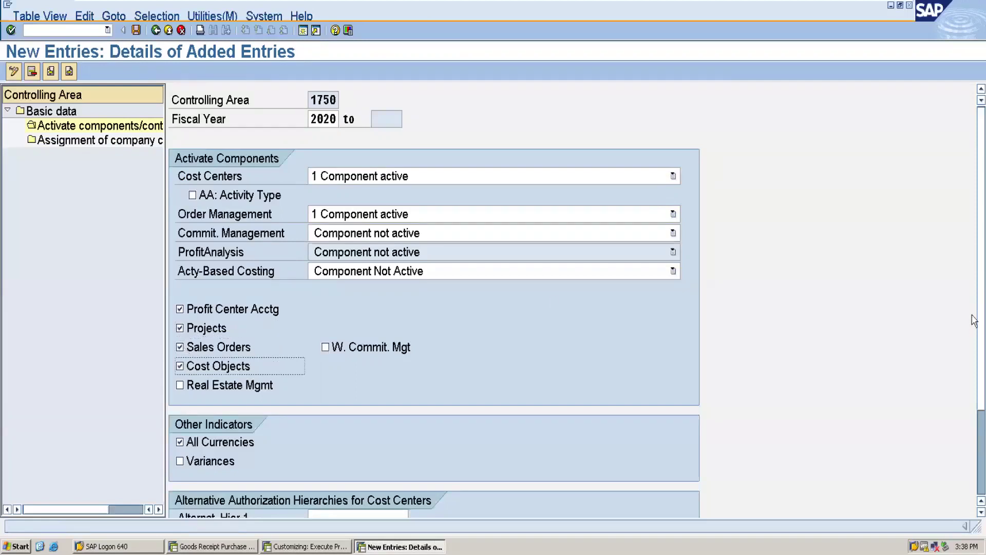
Save the control indicators, acknowledging the critical transport information, and return to the implementation guide structure
scroll(974, 320, down, 3)
scroll(973, 286, up, 3)
click(136, 31)
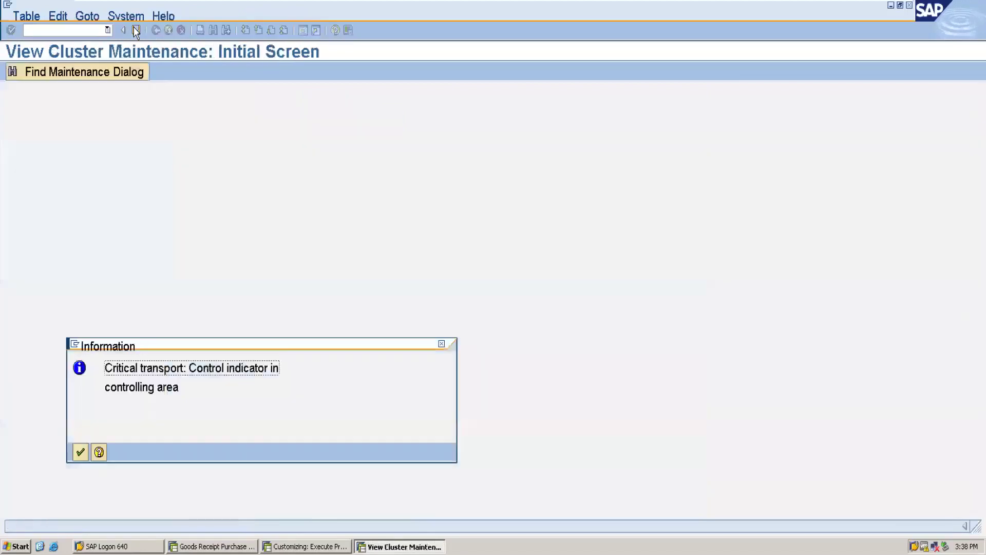
click(81, 452)
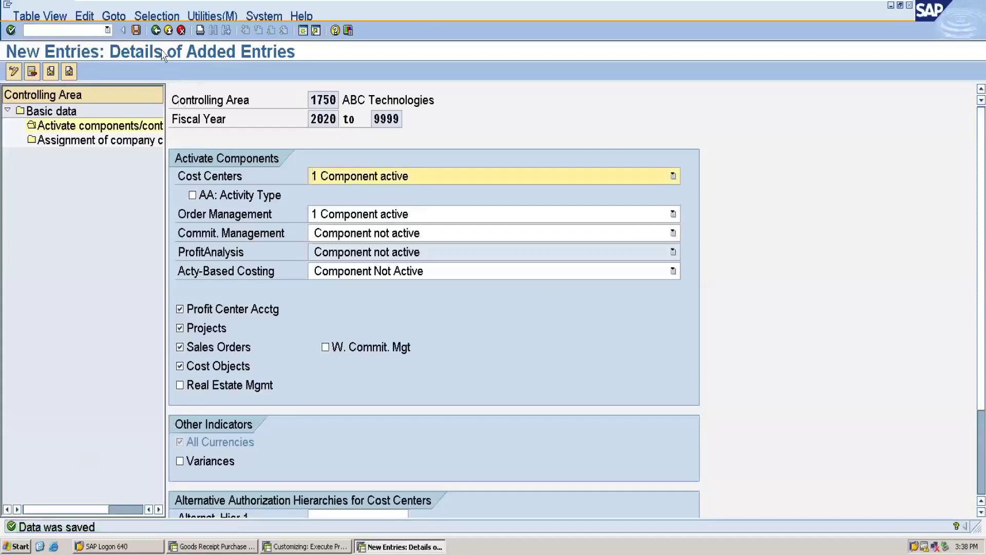
click(155, 30)
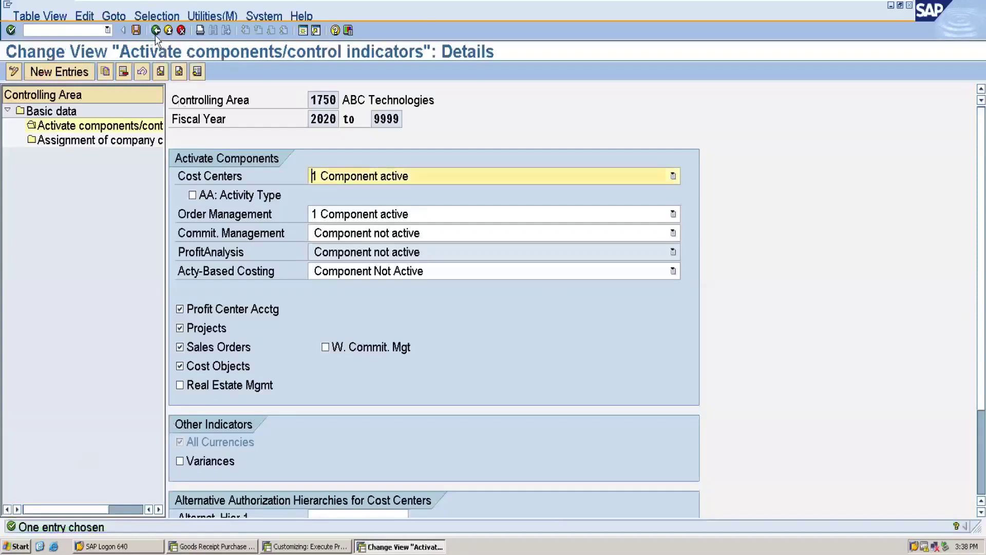
click(156, 32)
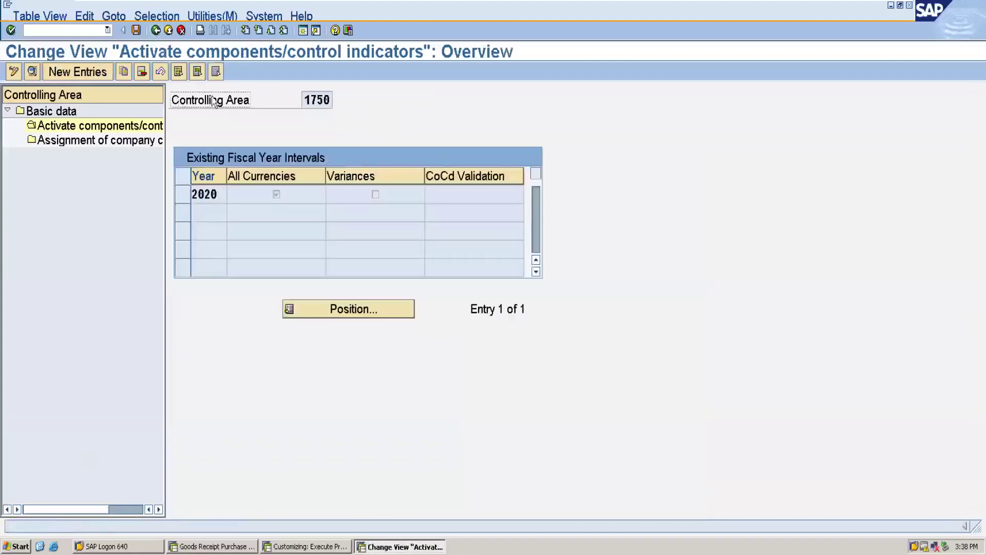
click(157, 32)
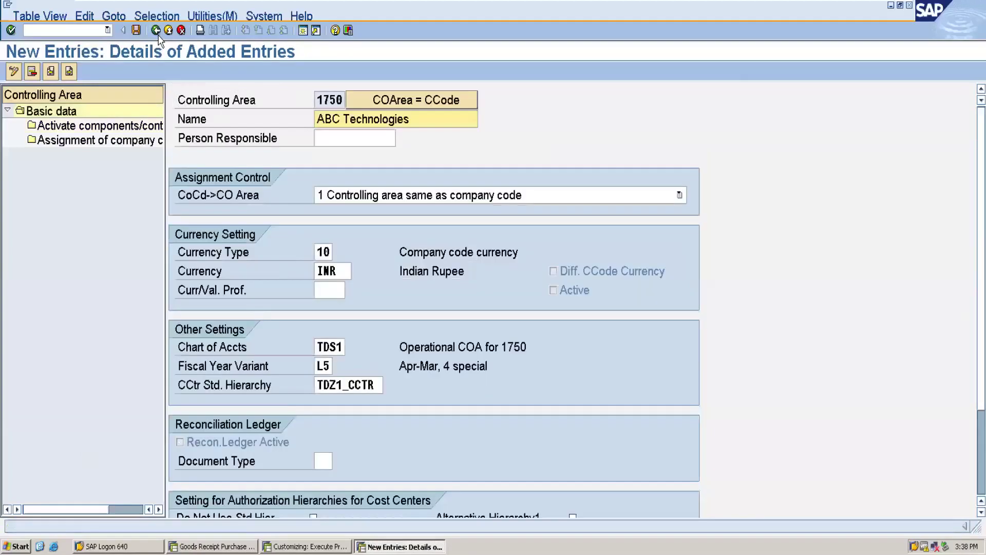
click(157, 32)
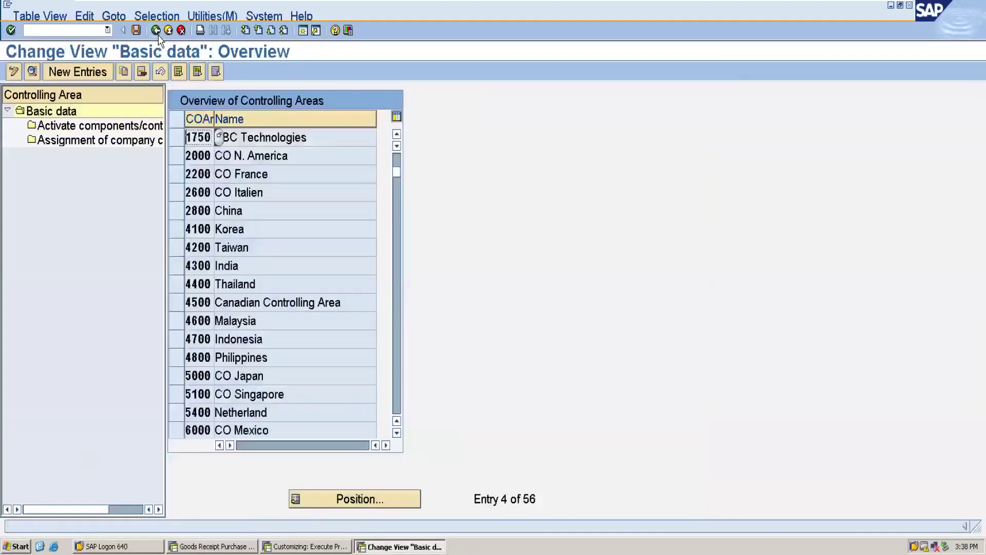
click(156, 31)
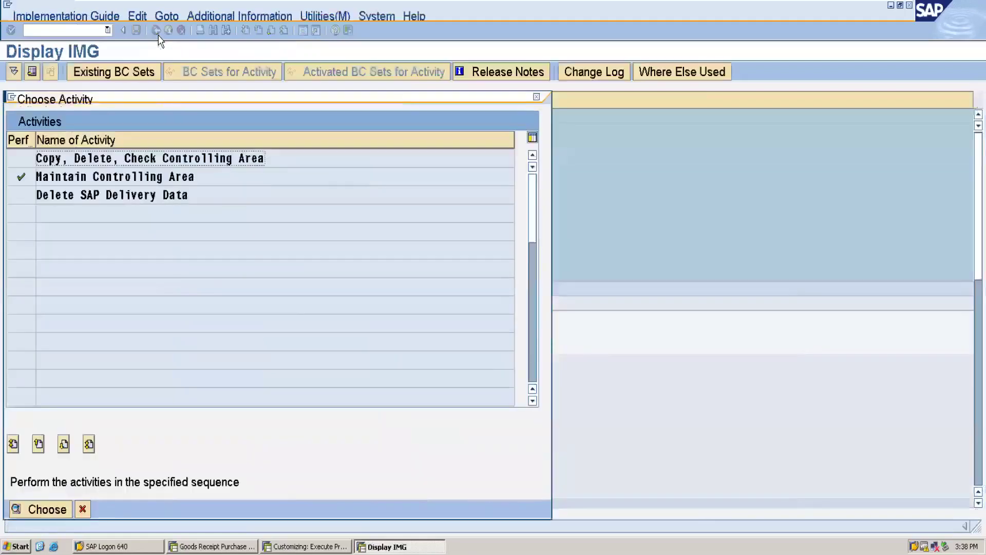
click(536, 99)
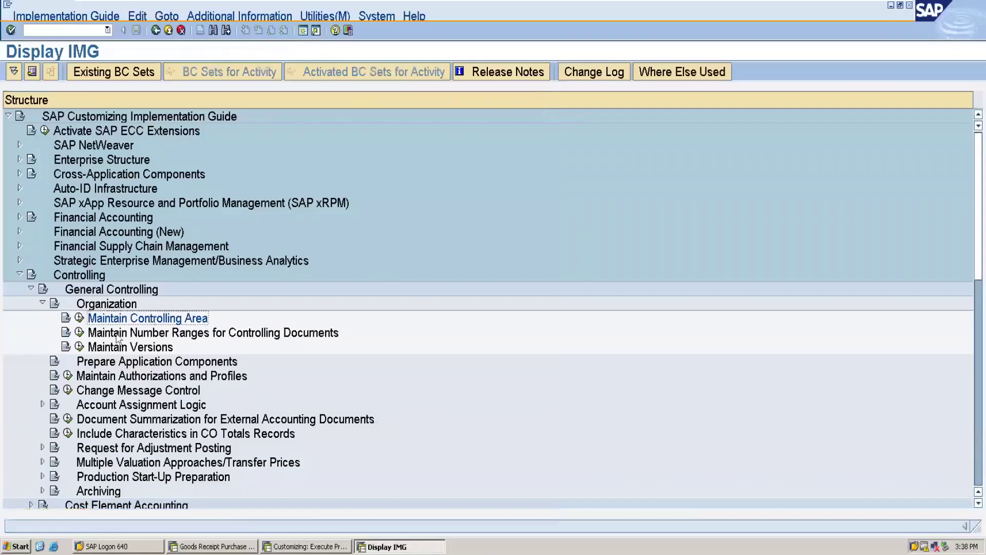
Copy the number ranges for controlling documents from CO area 1000 to 1750, accept the transport notice and return to the implementation guide
click(79, 334)
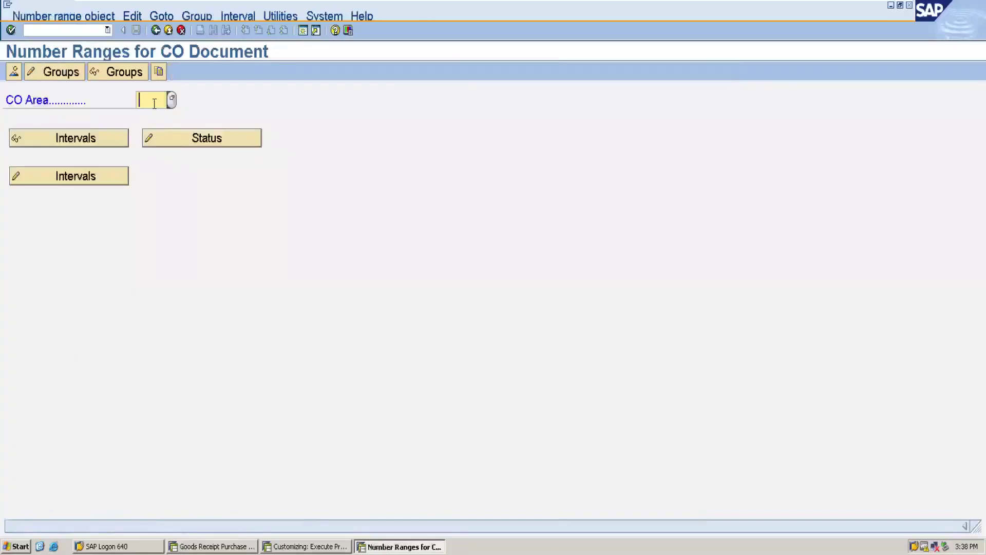
click(164, 77)
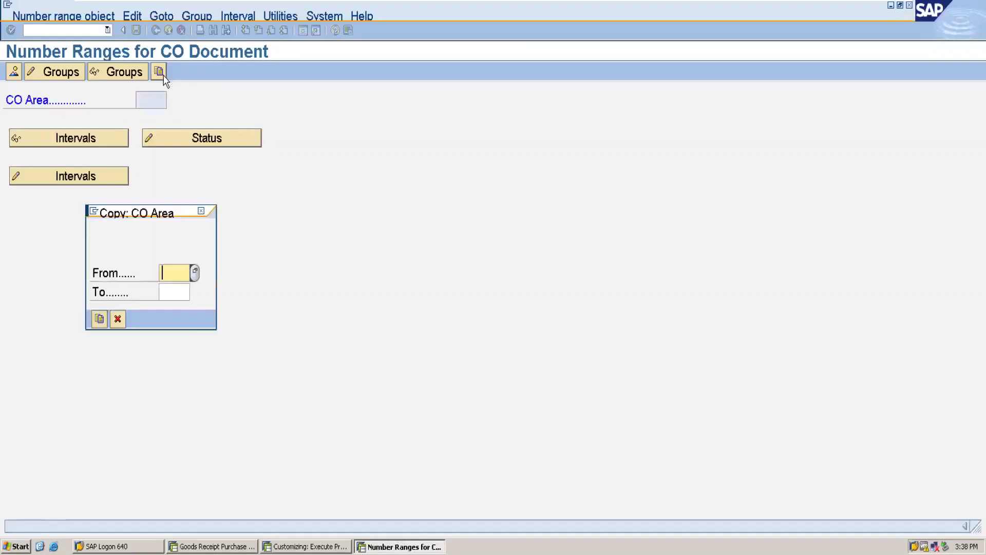
click(195, 274)
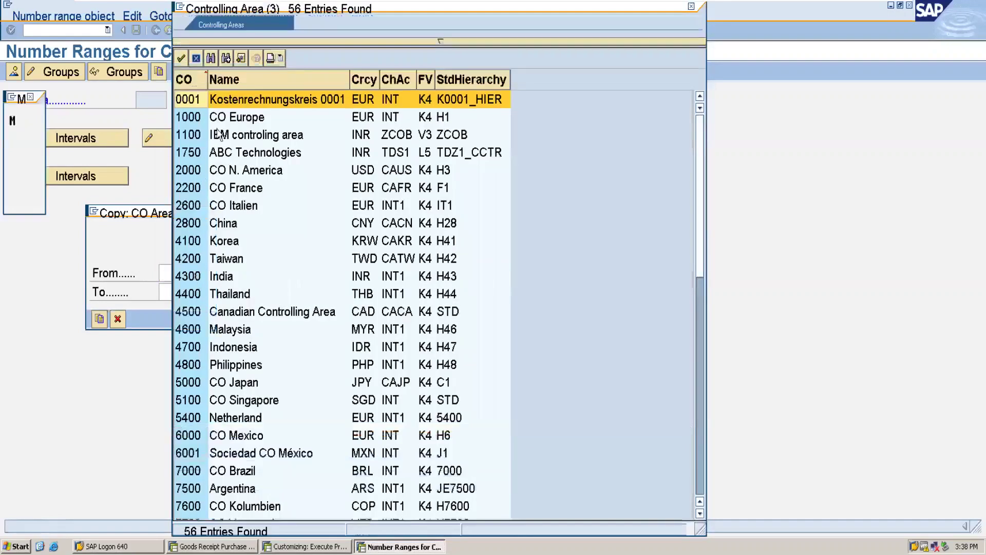
click(256, 119)
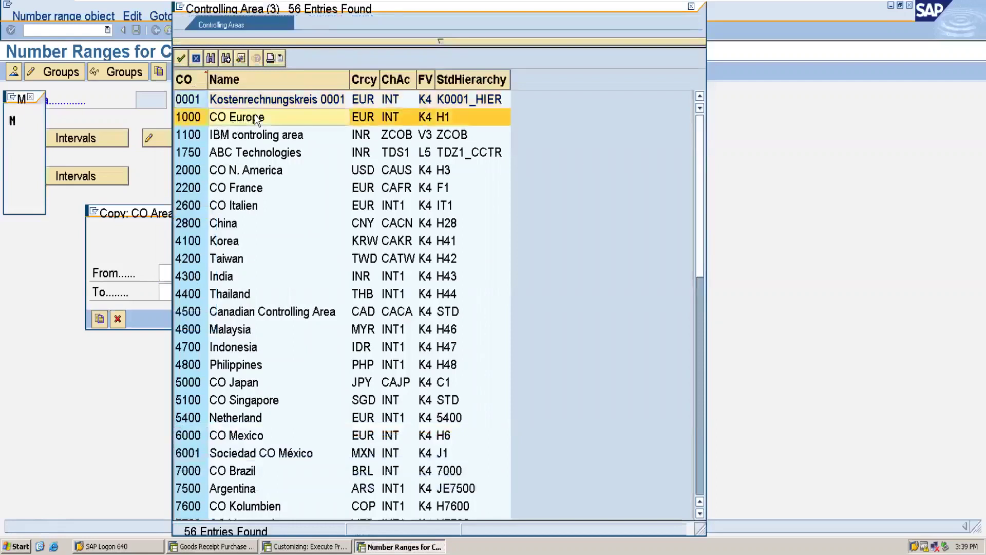
click(257, 118)
click(161, 292)
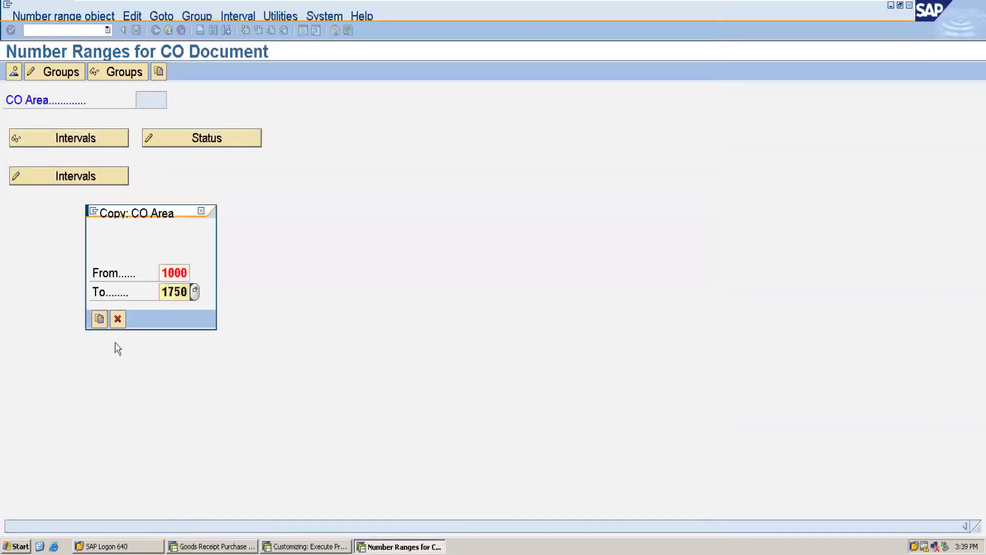
click(102, 325)
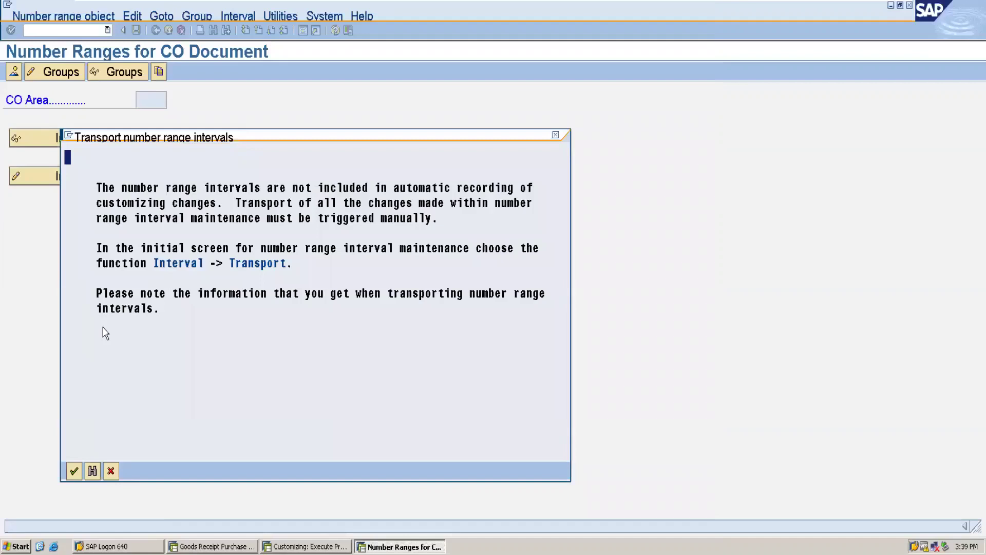
click(75, 471)
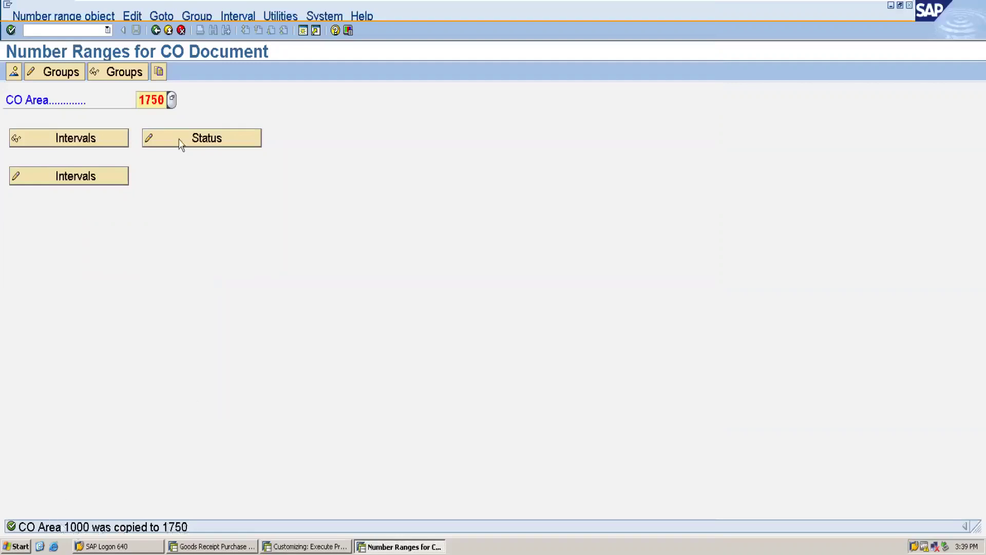
click(156, 31)
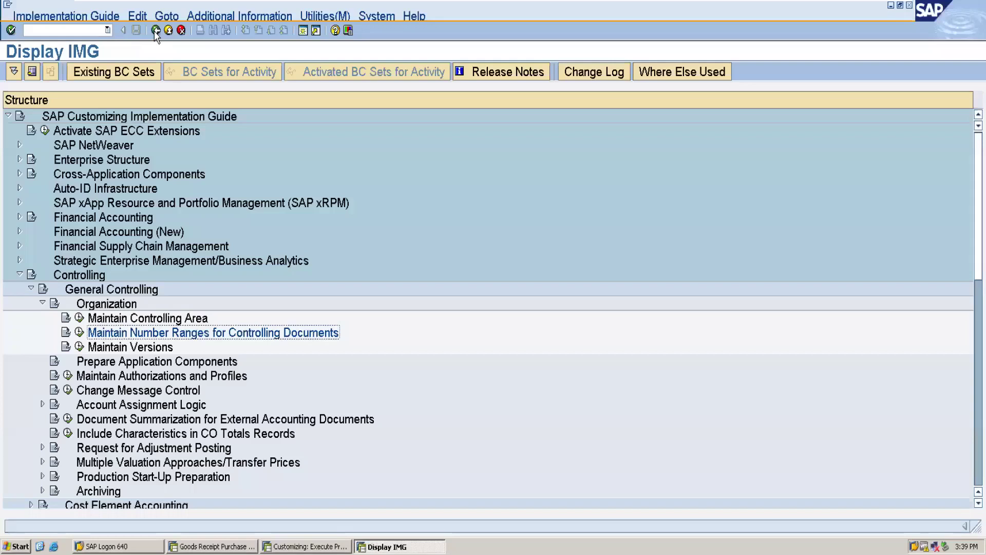
In SAP, open the fiscal-year settings of version 0, Plan/actual version, under Maintain Versions for controlling area 1750
click(79, 348)
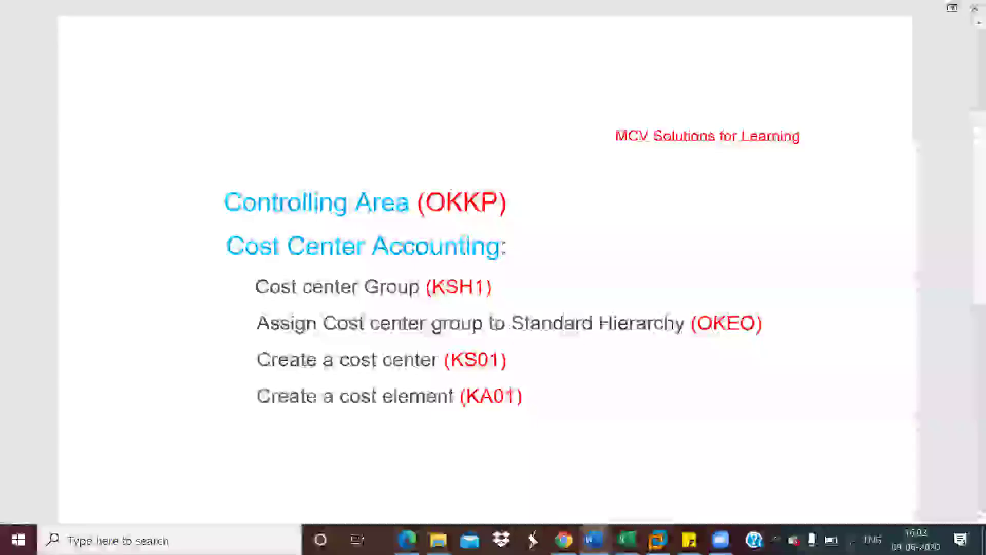
mouse_move(658, 539)
click(661, 456)
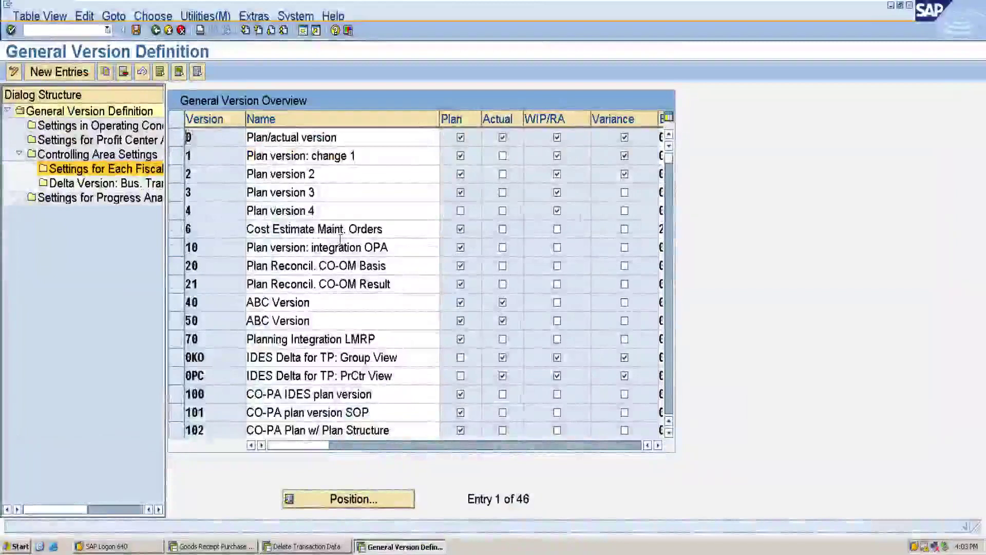
click(179, 142)
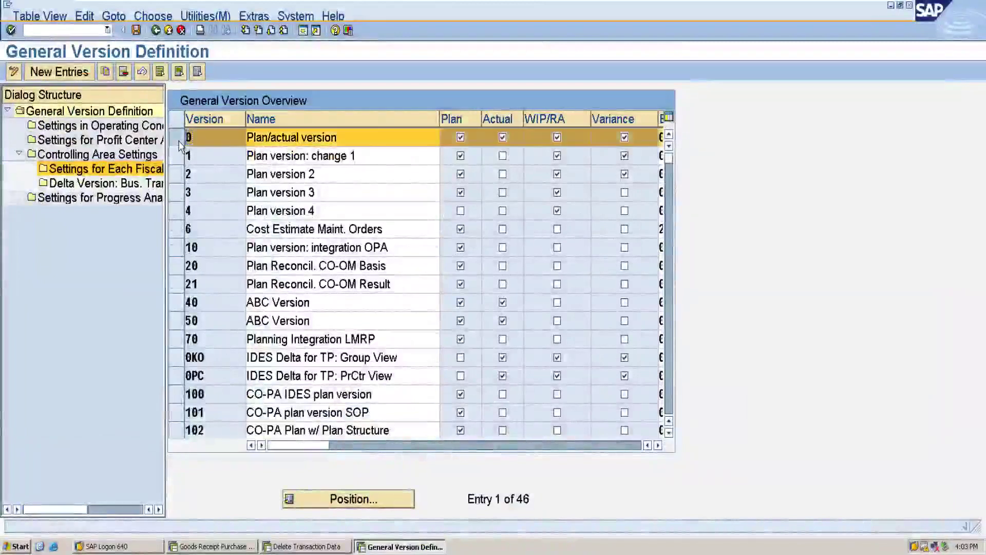
double_click(109, 171)
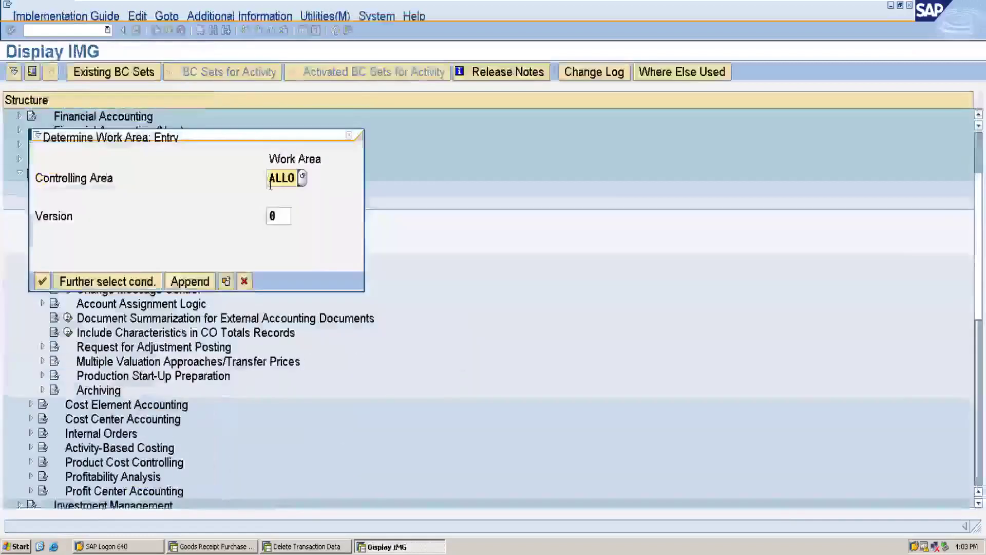
key(Delete)
key(Delete)
key(Delete)
key(Delete)
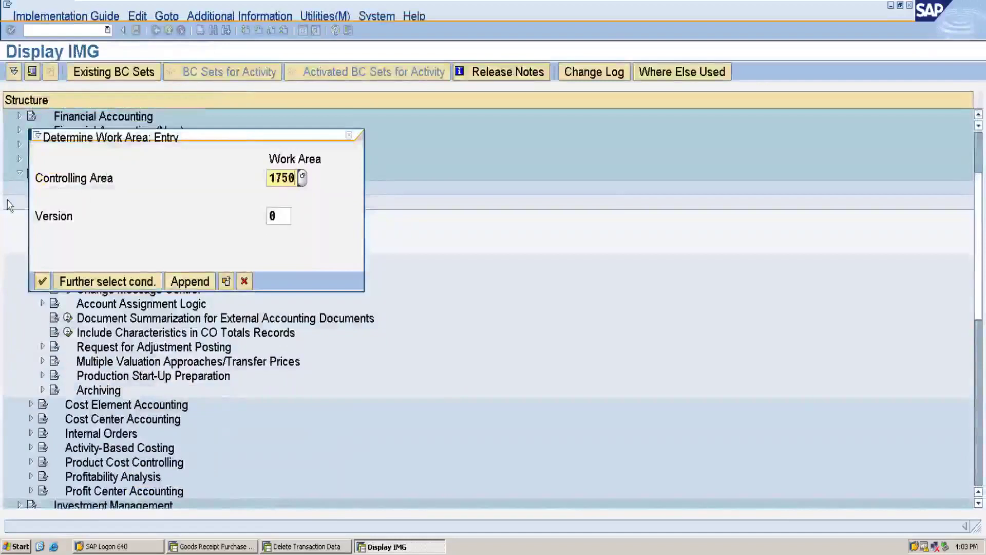
click(42, 285)
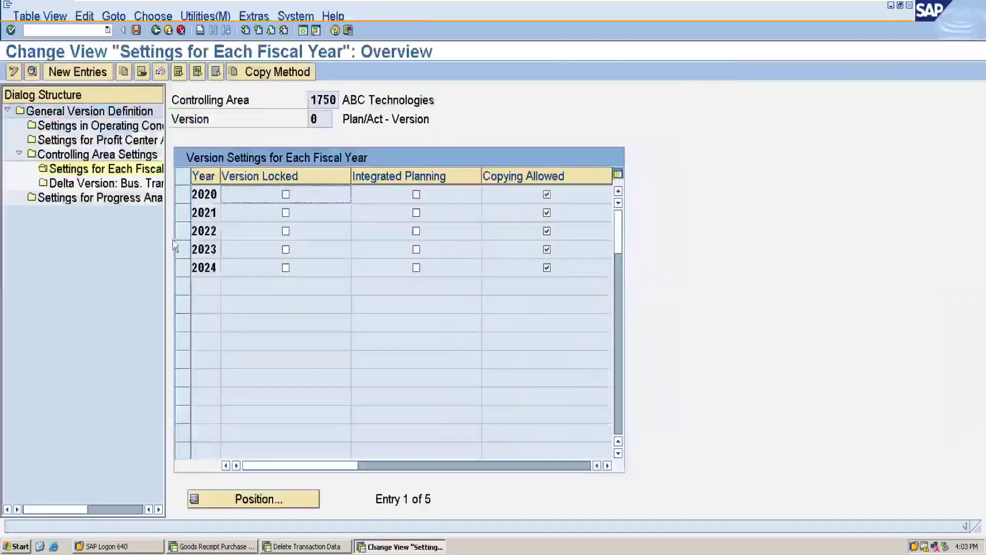
Save the fiscal-year version settings to the proposed customizing request and return to the implementation guide structure
click(136, 31)
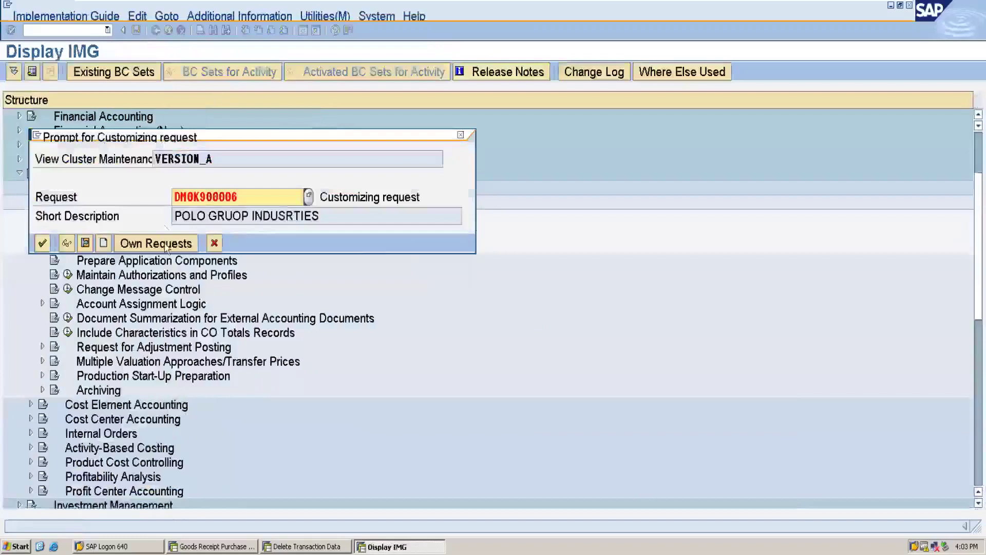
click(42, 243)
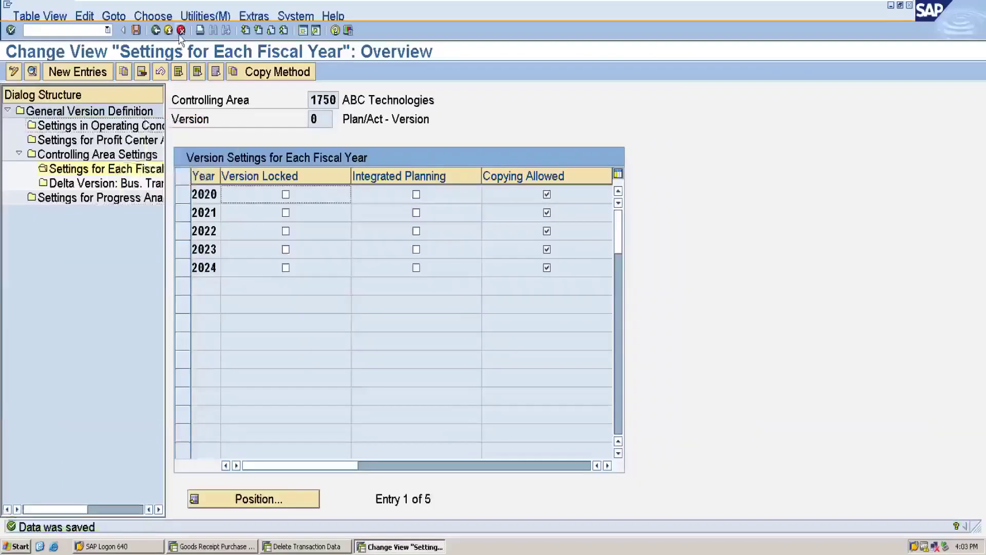
click(154, 34)
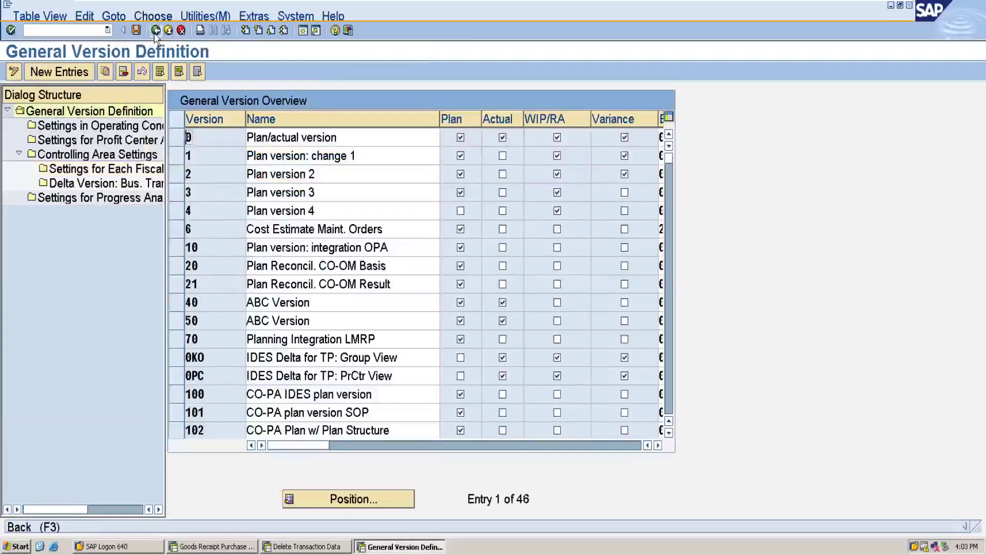
click(155, 32)
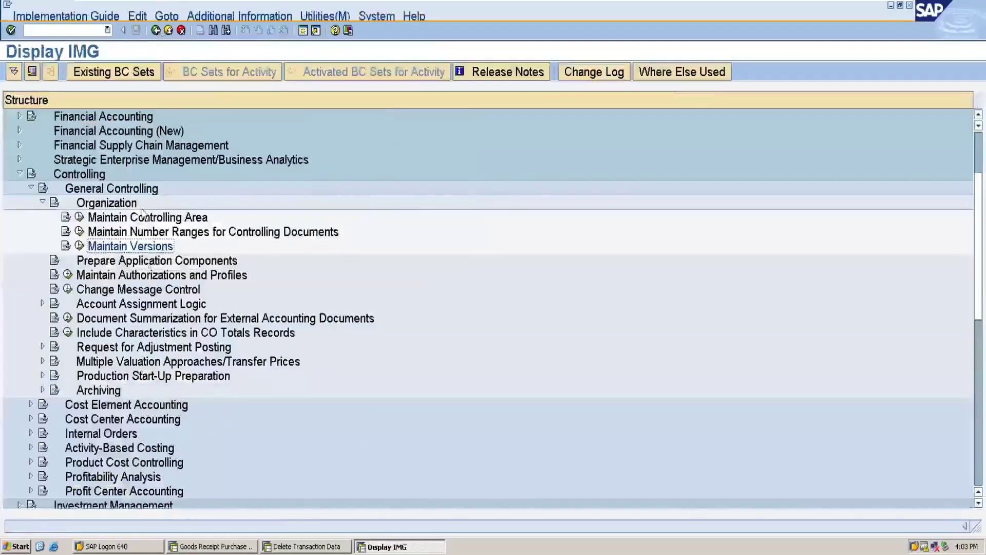
Expand Cost Center Accounting down to the Cost Centers activities under Master Data and check the defined standard hierarchy
click(148, 262)
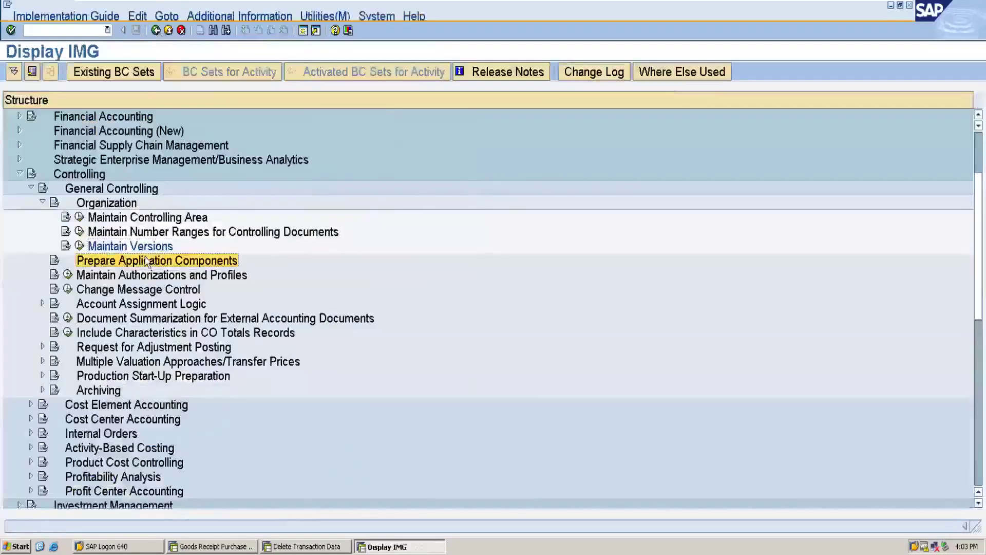
click(31, 419)
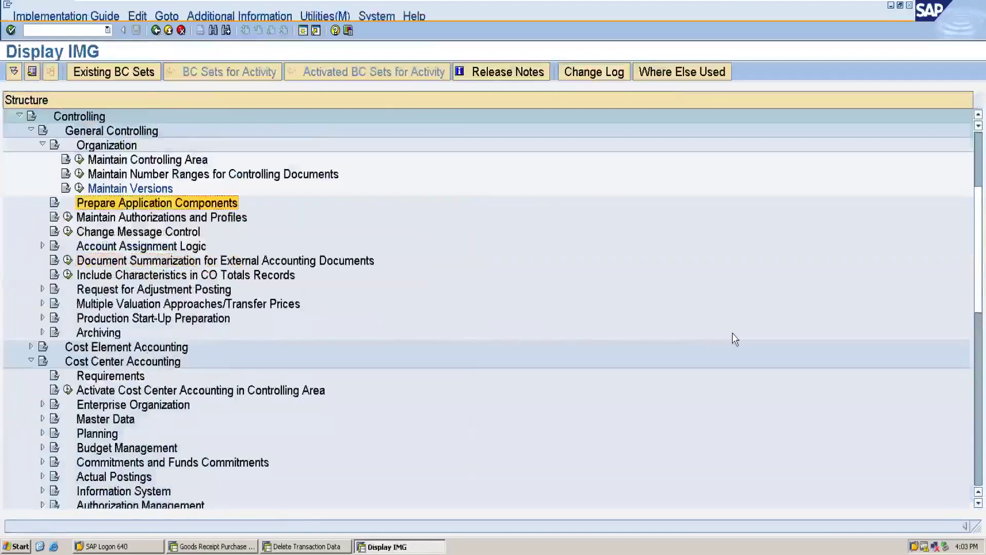
drag(974, 281, 975, 329)
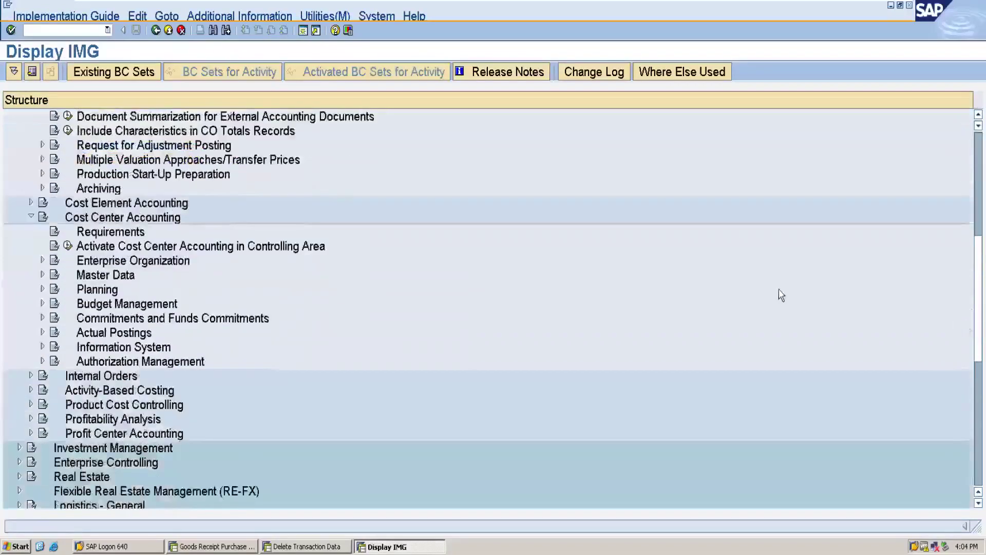
click(41, 279)
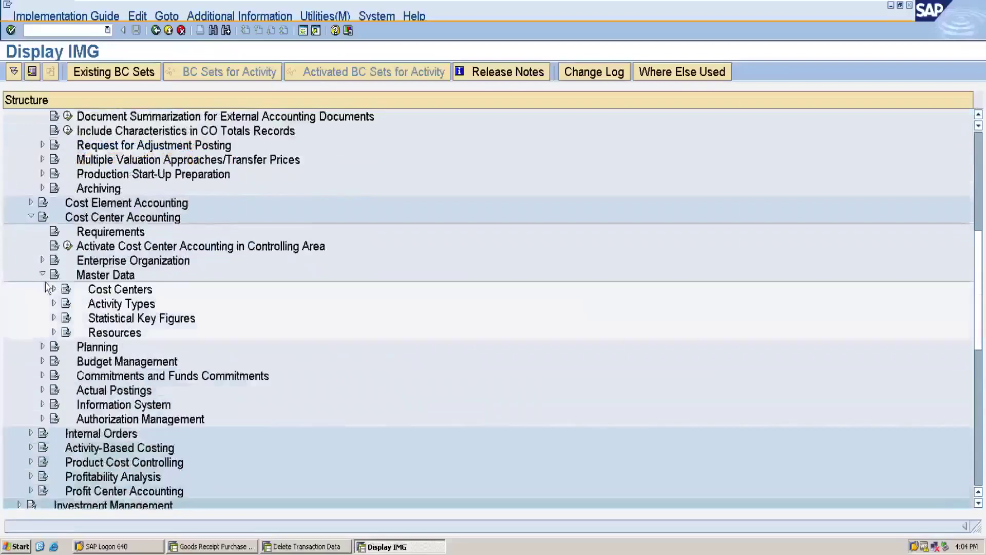
click(53, 290)
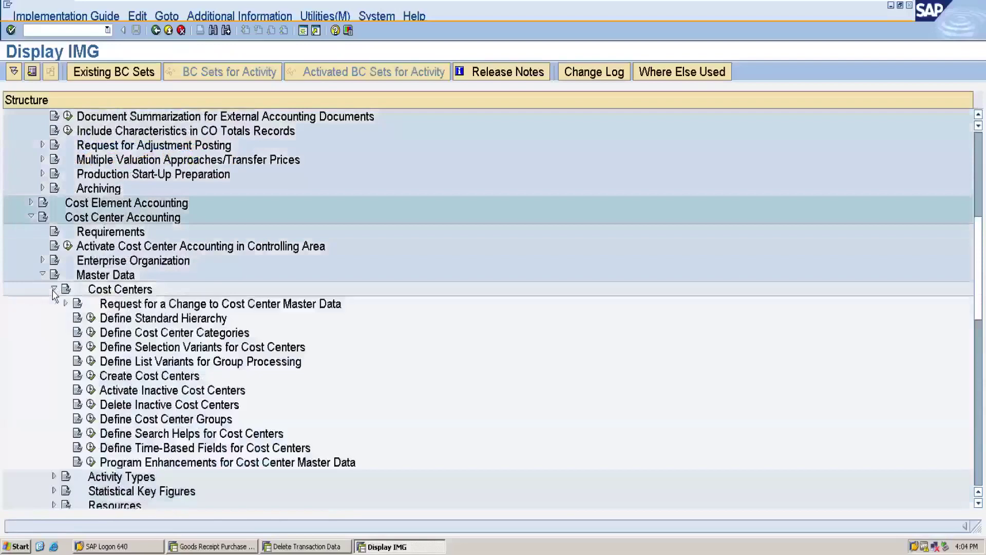
click(53, 290)
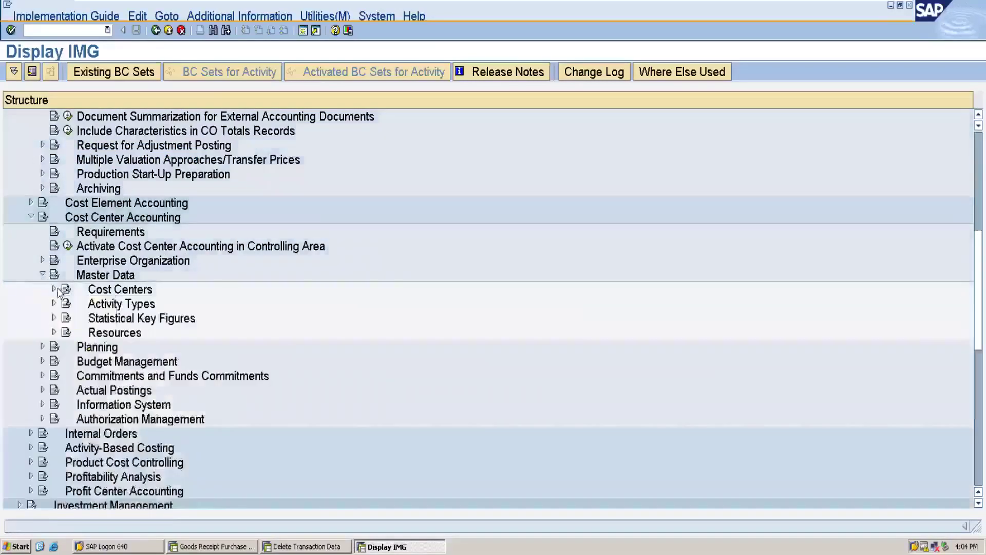
click(53, 290)
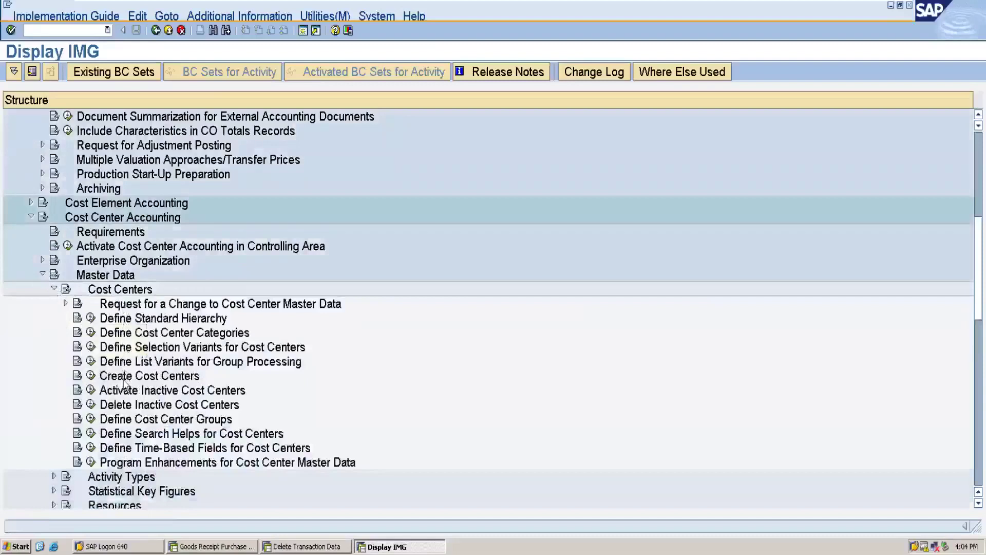
click(92, 318)
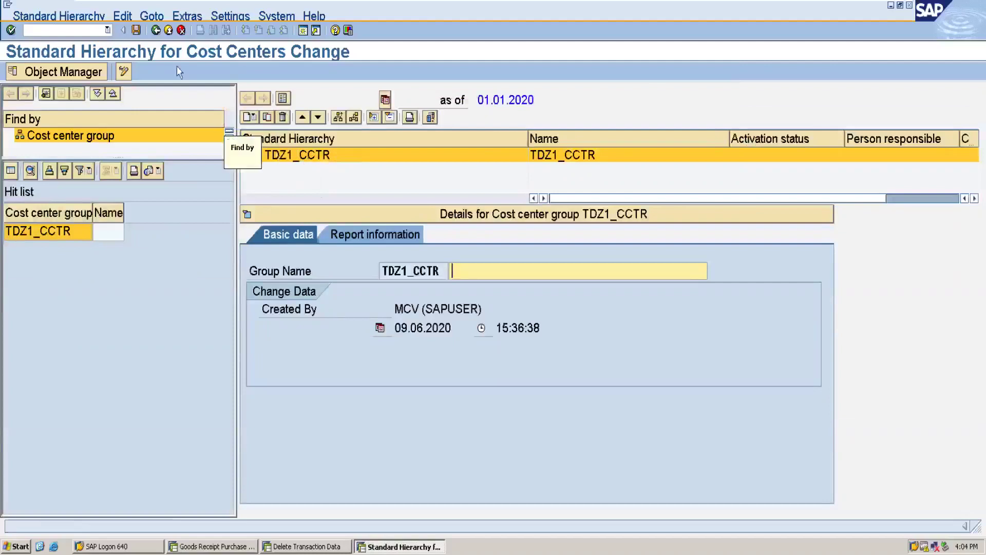
click(156, 31)
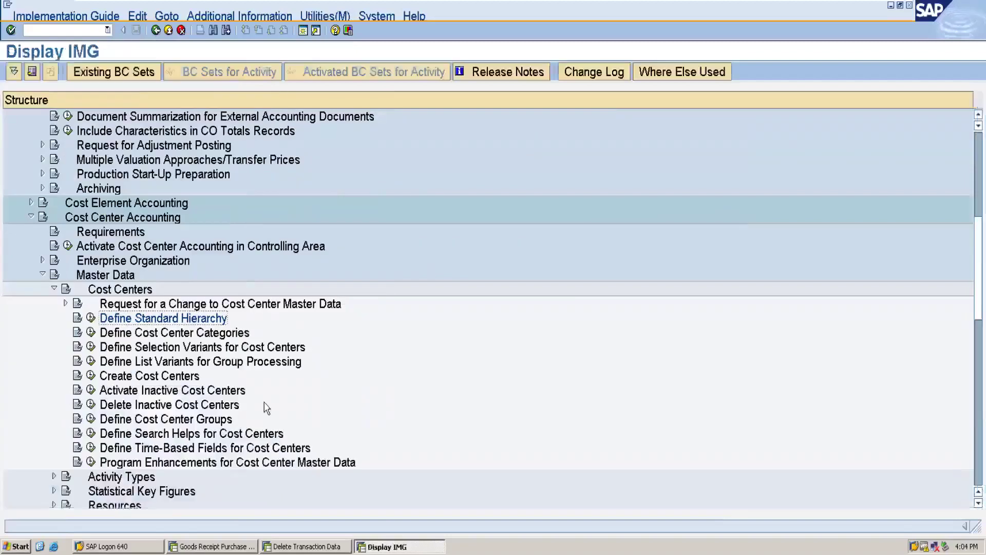
Start creating a cost center group TM01 through the Define Cost Center Groups activity, without a reference
click(91, 419)
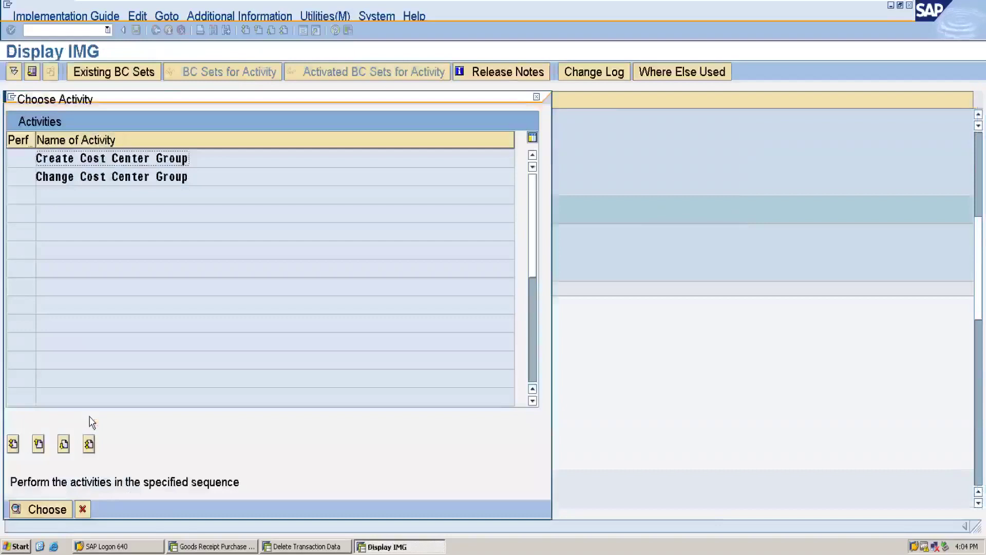
double_click(92, 159)
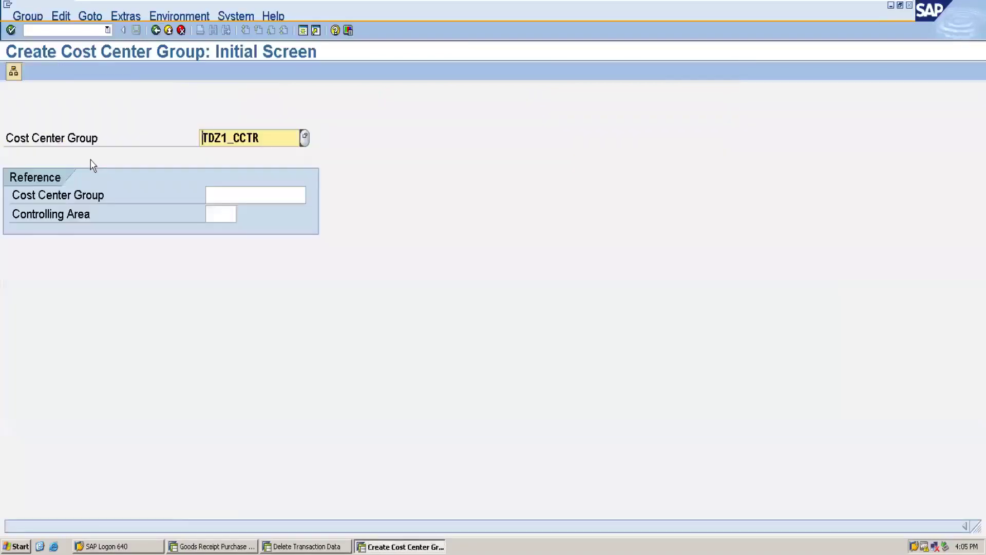
key(Delete)
key(Delete)
key(Delete)
key(Delete)
key(Delete)
key(Delete)
key(Delete)
key(Delete)
key(Delete)
text(TM01)
key(Return)
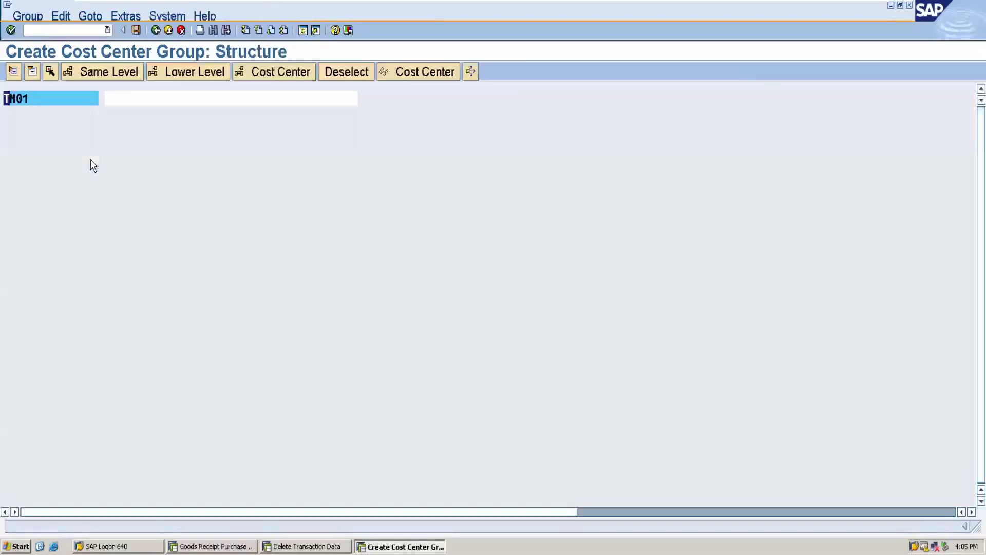
Describe cost center group TM01 as SERVICE, save it and return to the implementation guide structure
click(132, 96)
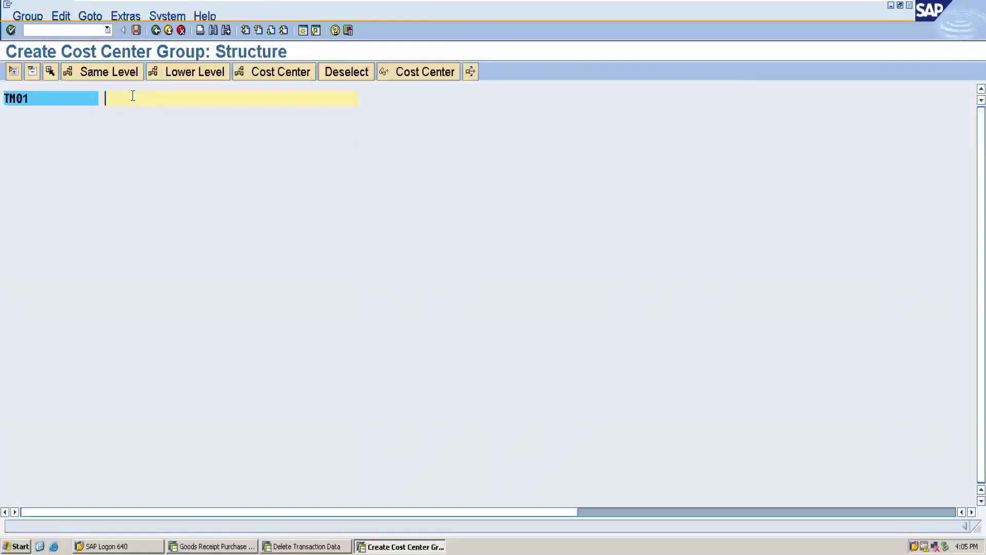
text(SERVICE)
click(136, 30)
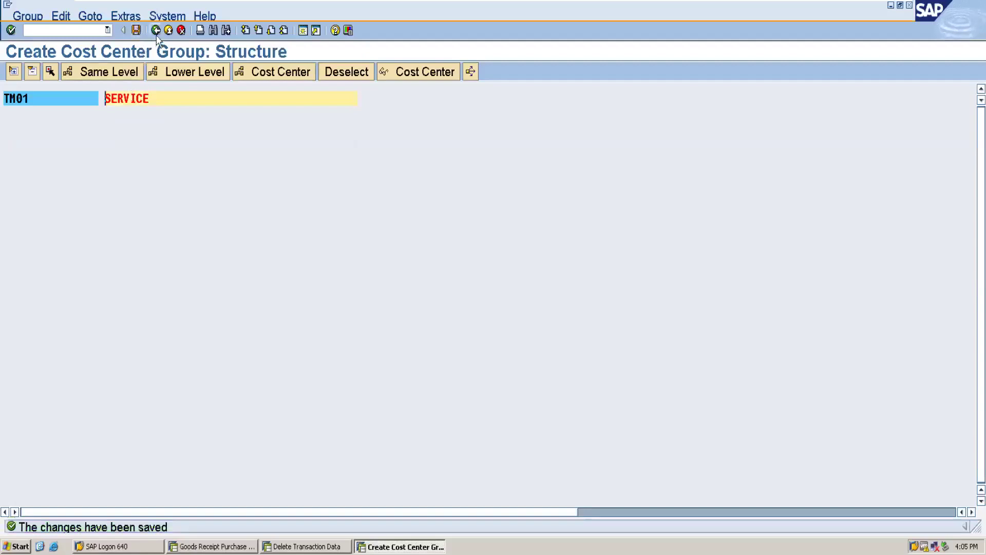
click(157, 32)
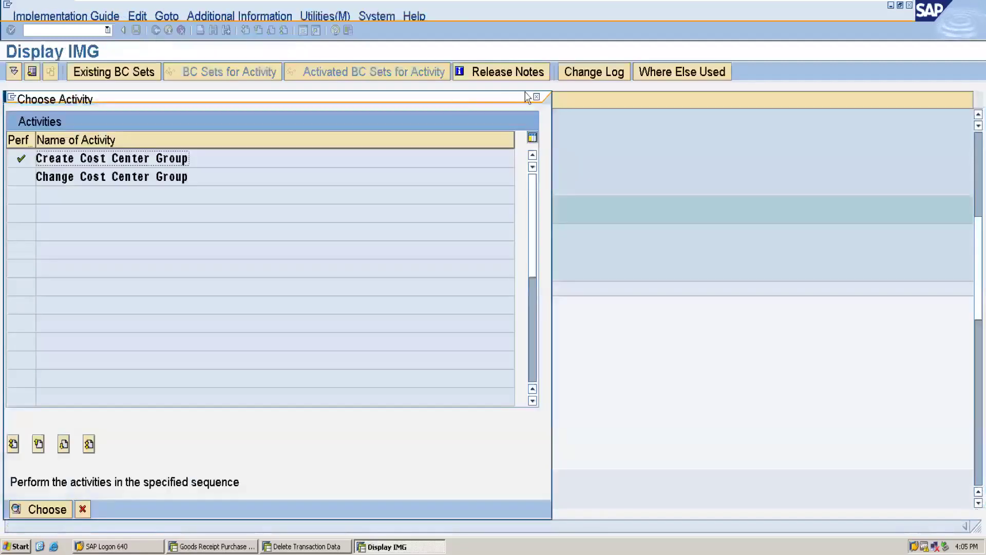
click(537, 97)
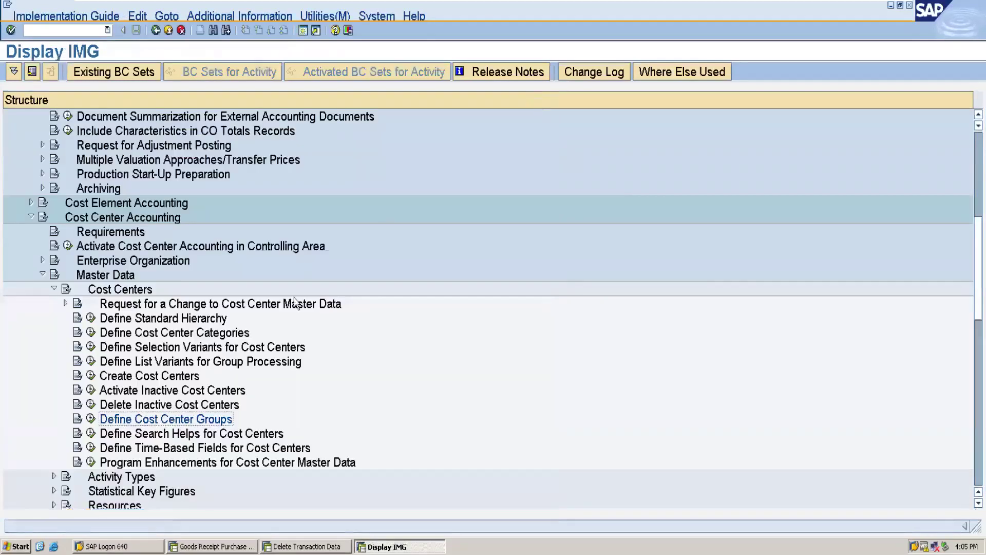
Assign cost center group TM01 beneath TDZ1_CCTR in the standard hierarchy of controlling area 1750, saving the change on exit
click(92, 318)
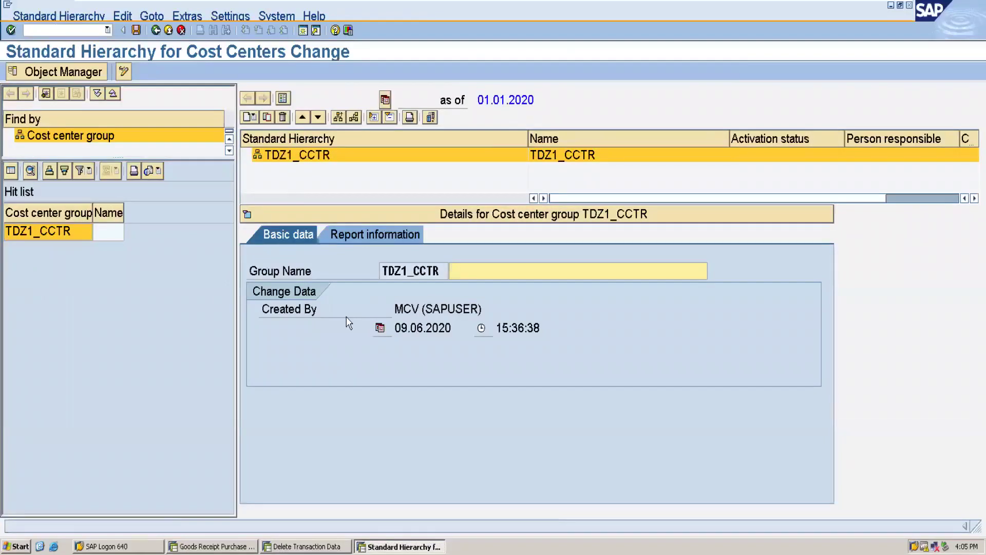
click(355, 118)
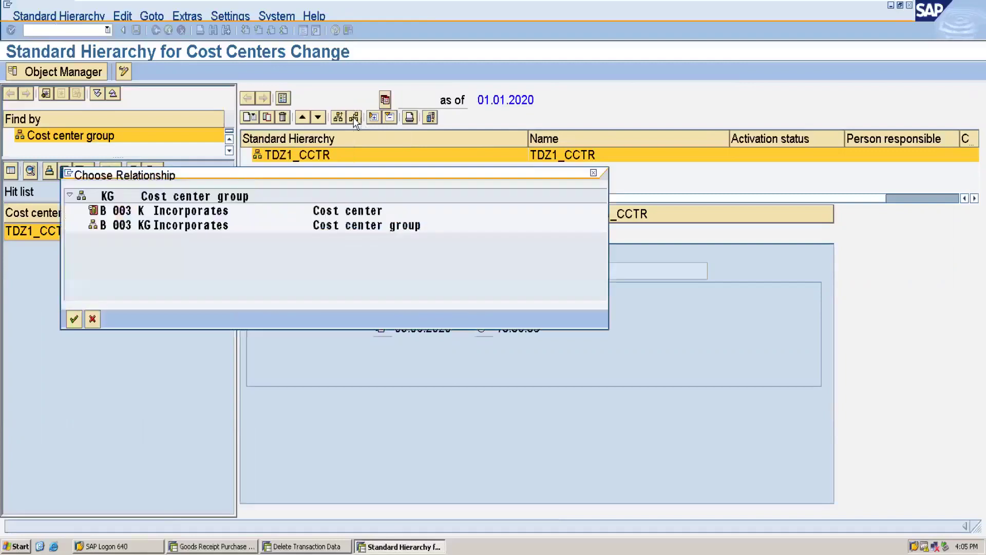
click(365, 228)
double_click(365, 226)
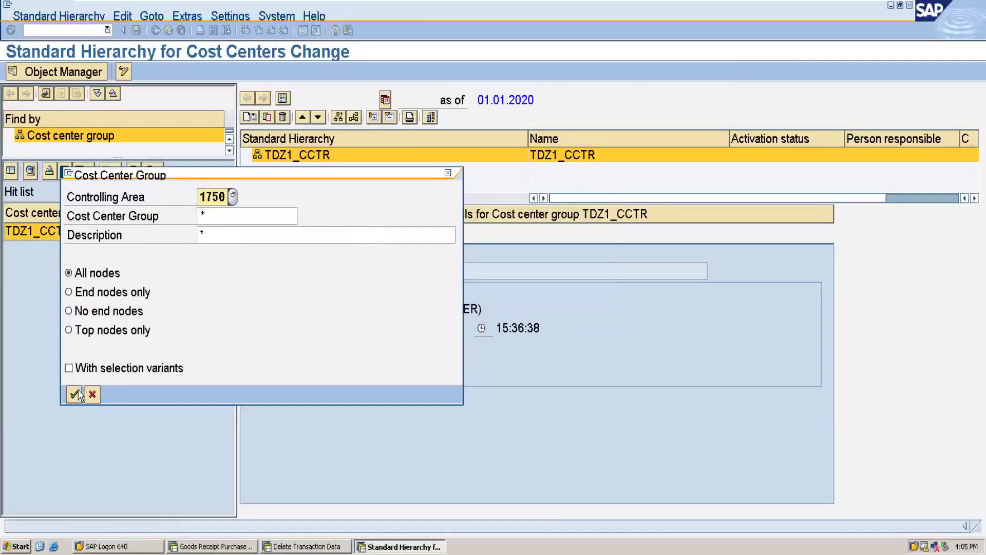
click(207, 217)
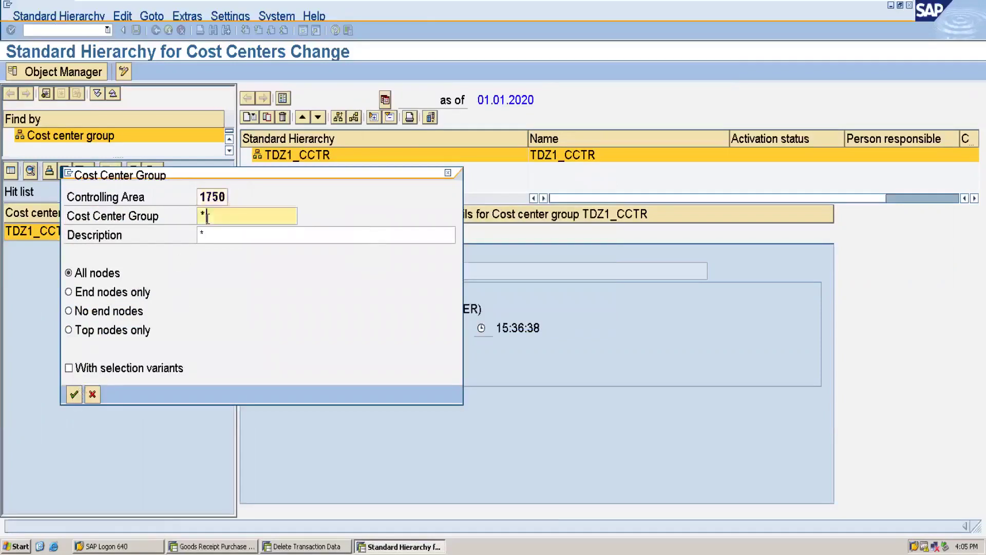
click(70, 400)
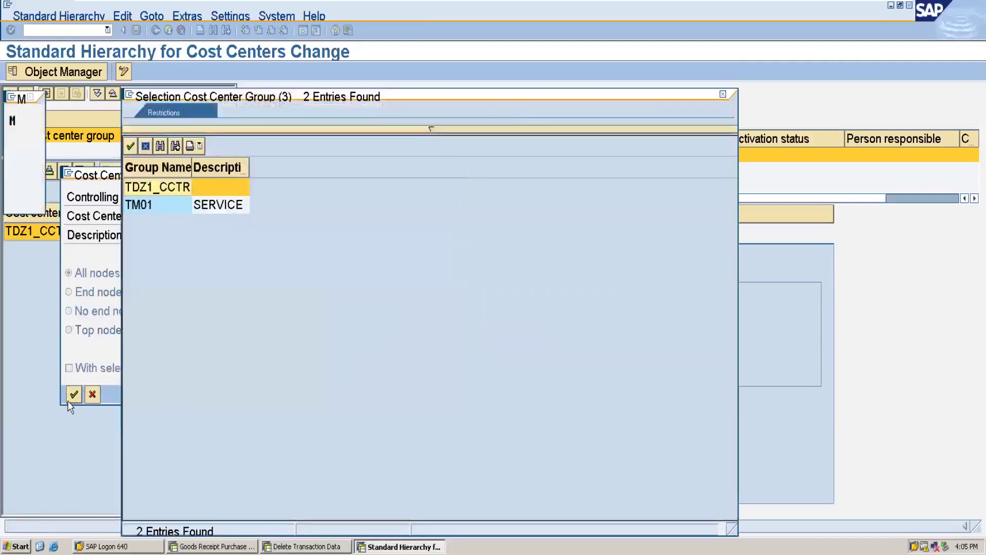
double_click(155, 212)
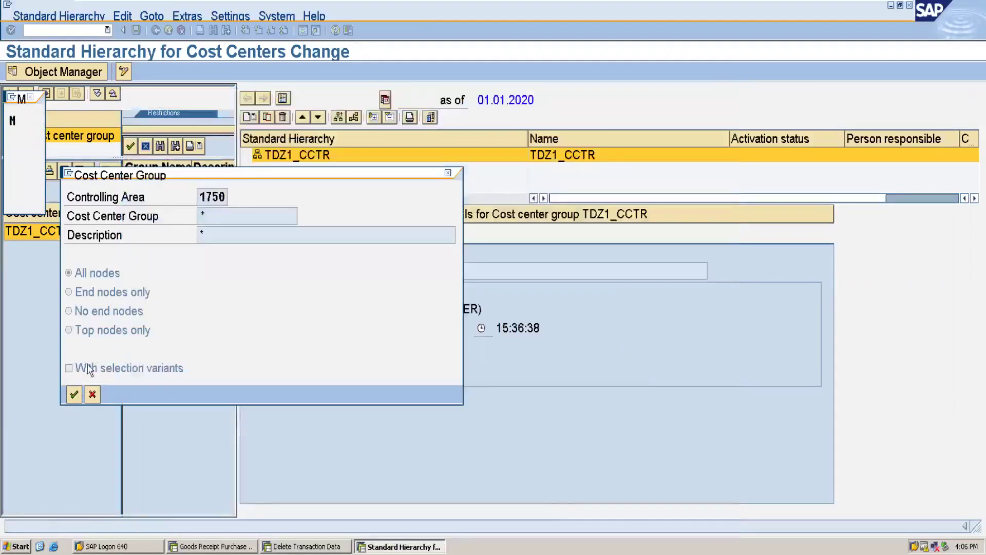
click(79, 393)
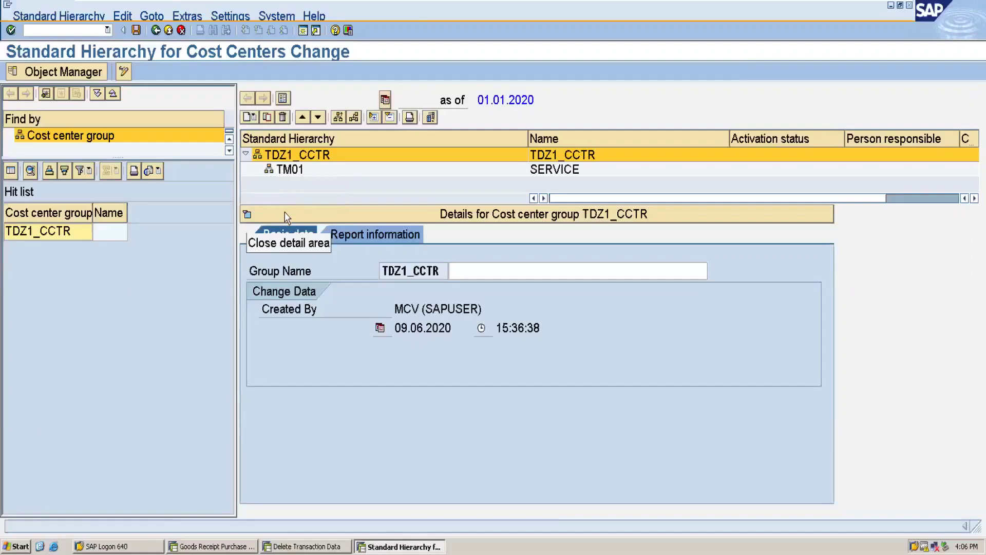
click(155, 31)
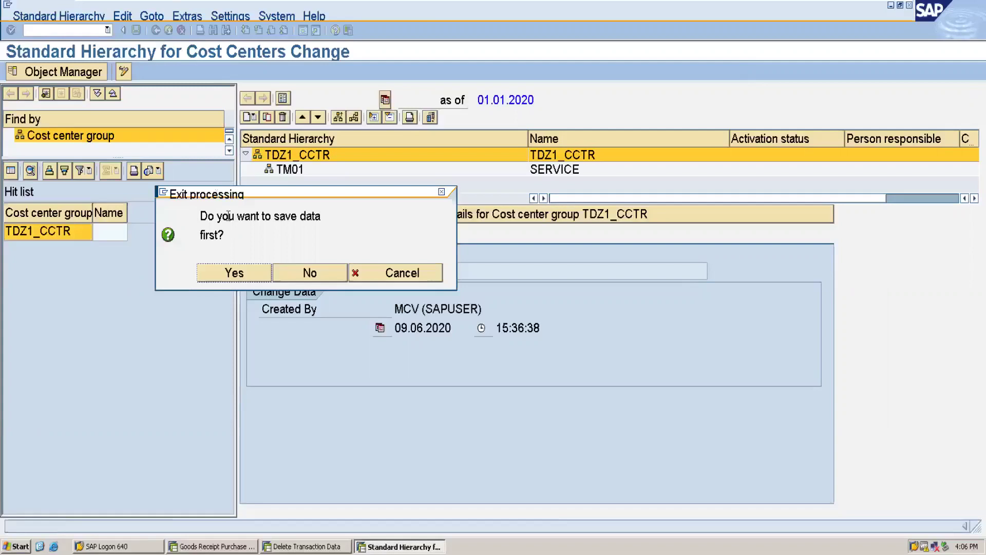
click(233, 272)
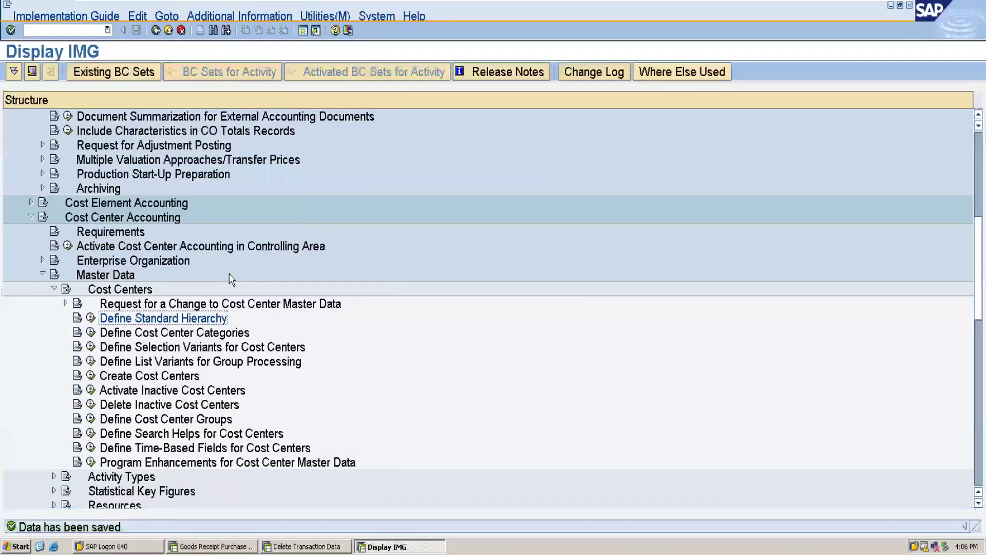
Start creating cost center T005, valid from 09.06.2020 to 31.12.9999, through the Create Cost Centers activity
click(92, 378)
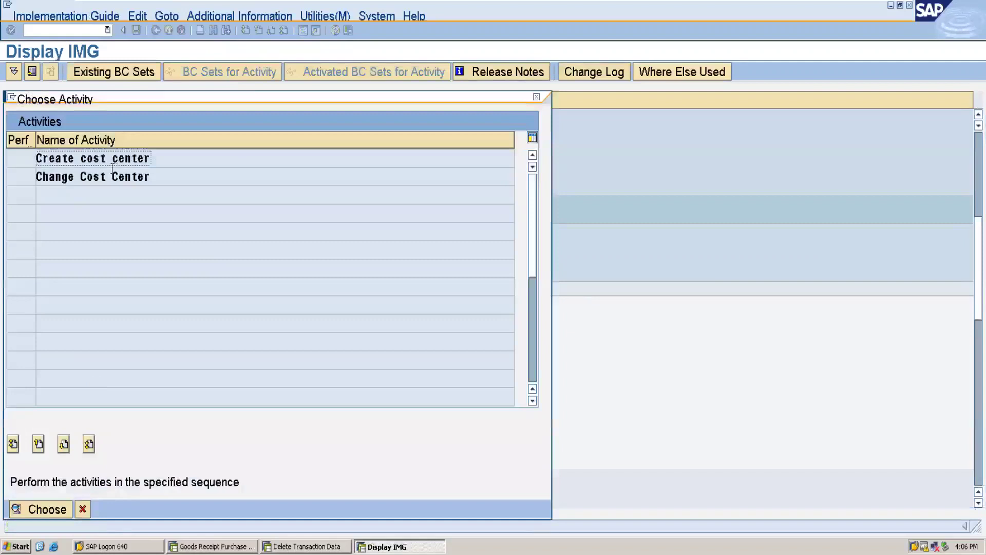
double_click(90, 159)
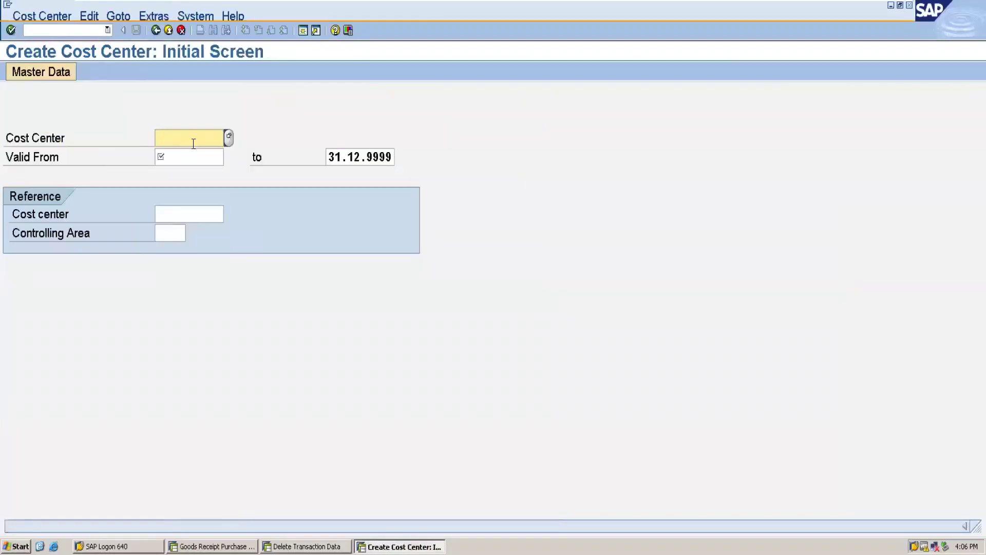
text(T005)
click(183, 157)
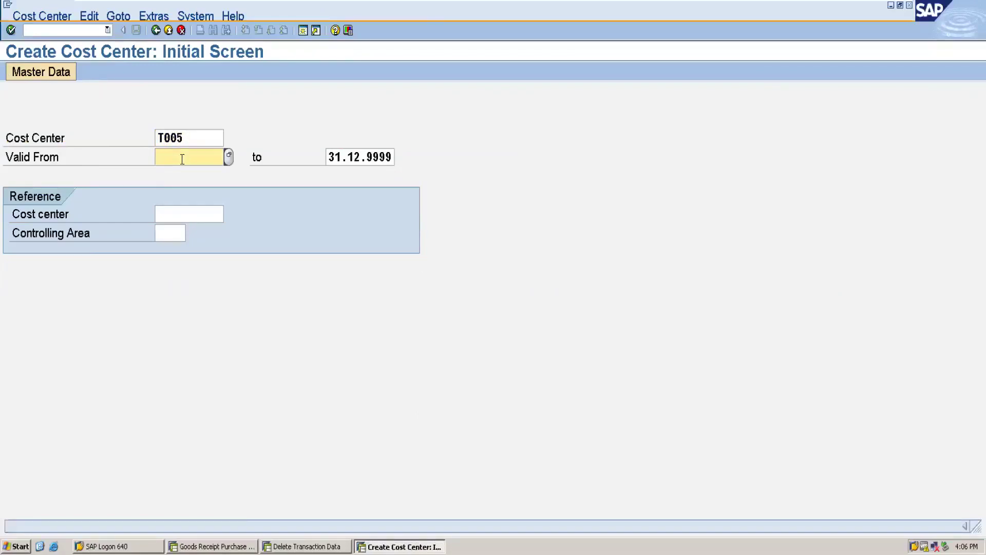
text(09.06.2020)
click(380, 156)
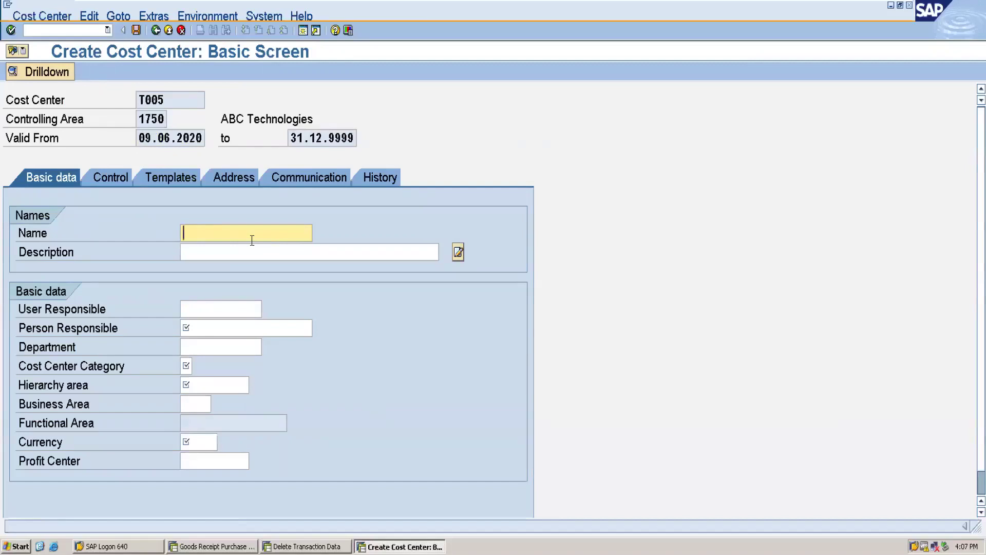
Enter ABC SERVICE as both the name and the description of cost center T005
text(A)
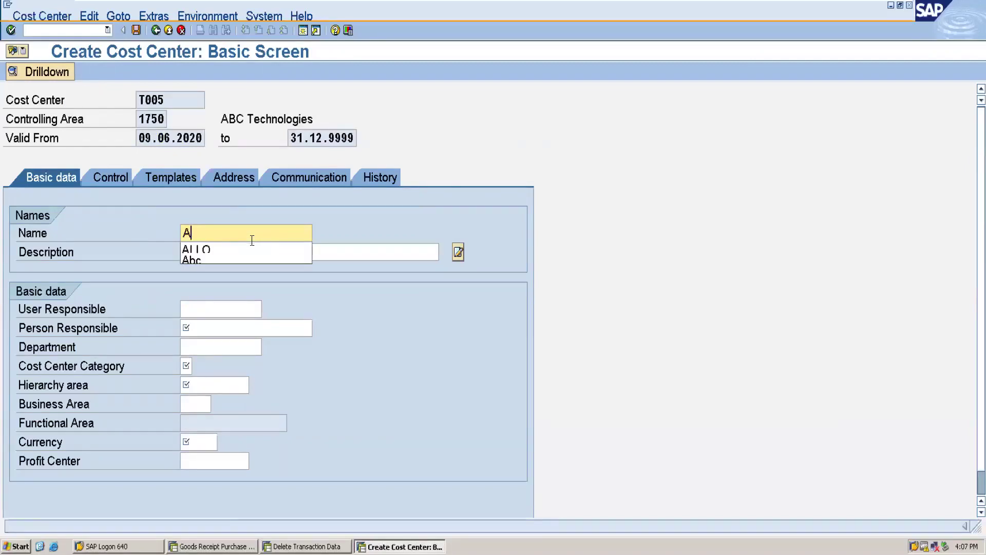
text(BC)
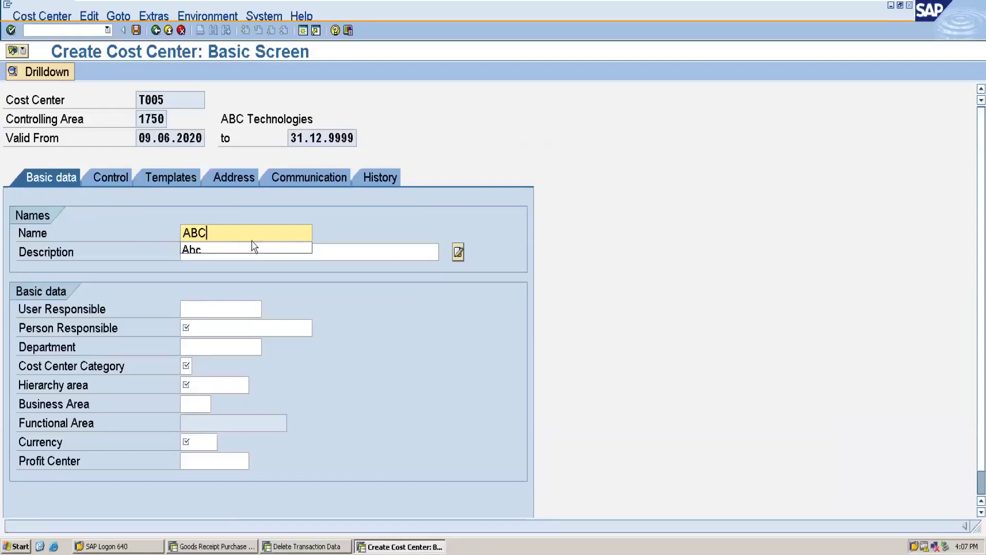
text( SERVICE)
click(219, 255)
text(AB)
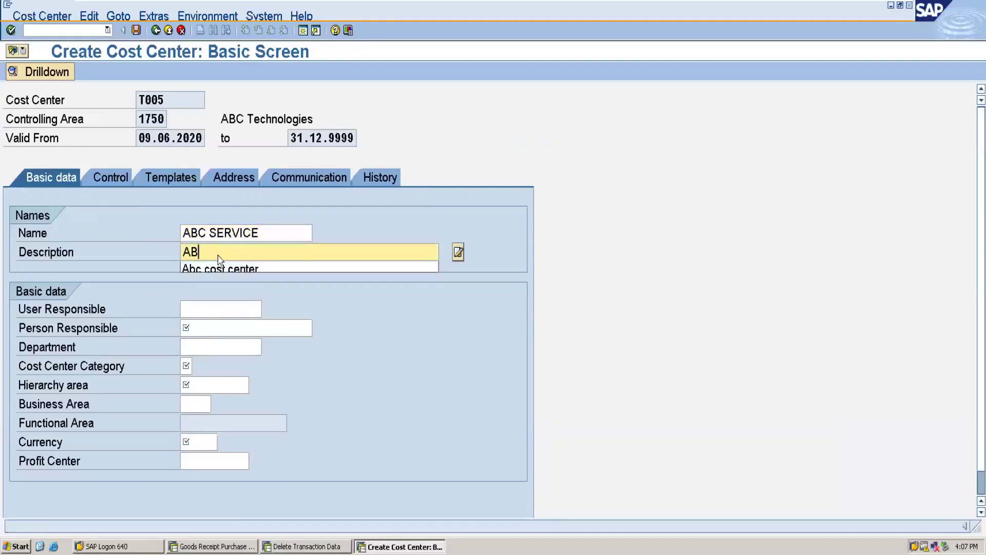
text(C SERVICE)
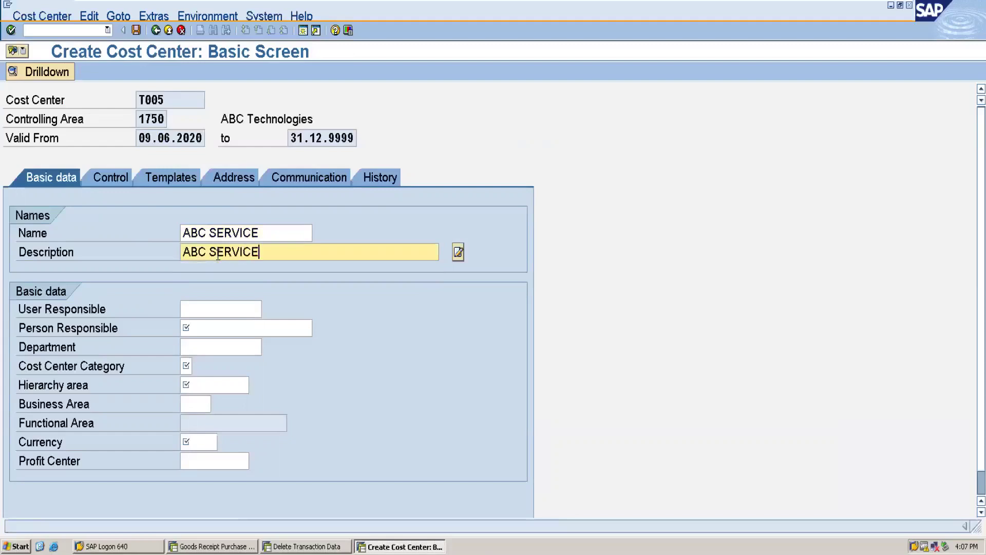
Enter A as the person responsible and set the cost center category to 2, Service cost center
click(220, 327)
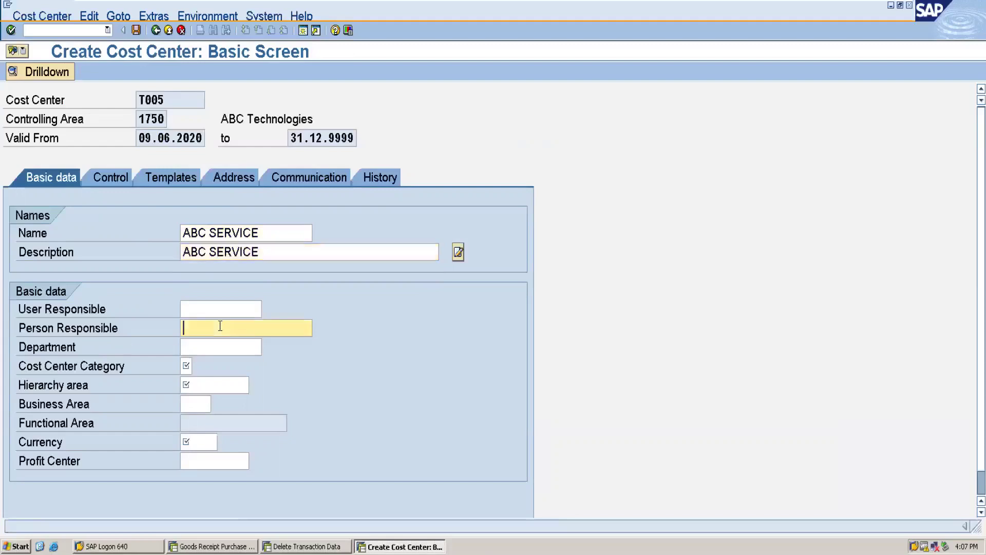
text(A)
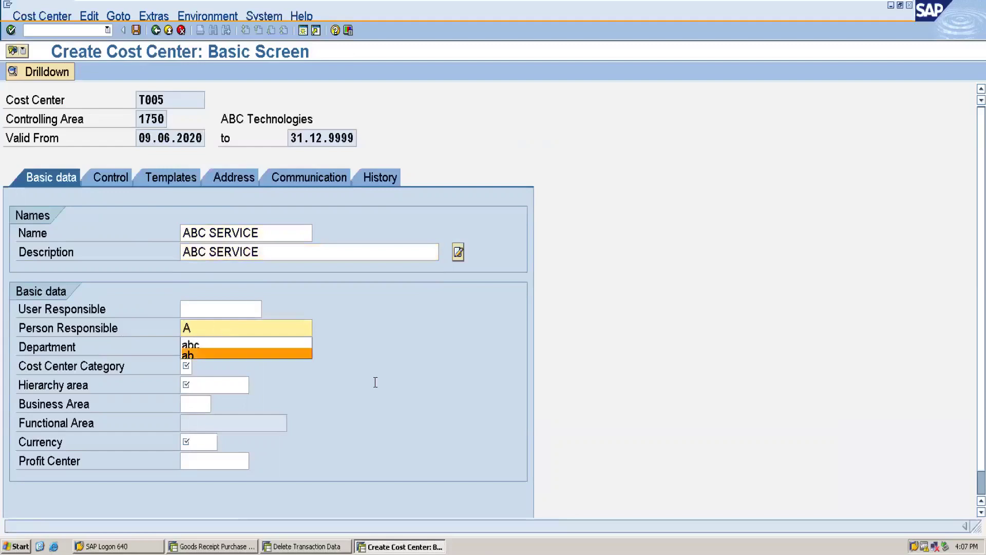
click(298, 384)
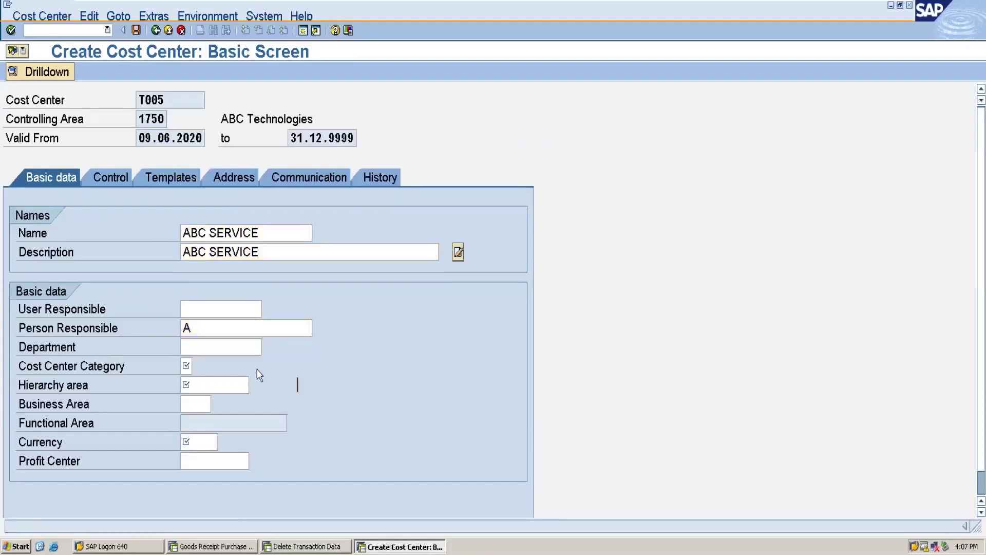
click(186, 366)
click(198, 366)
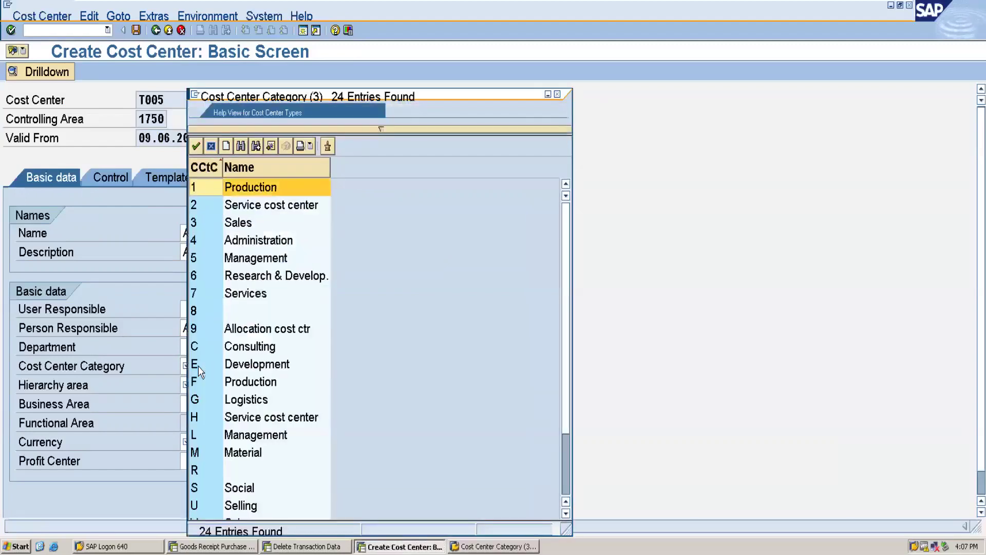
double_click(274, 205)
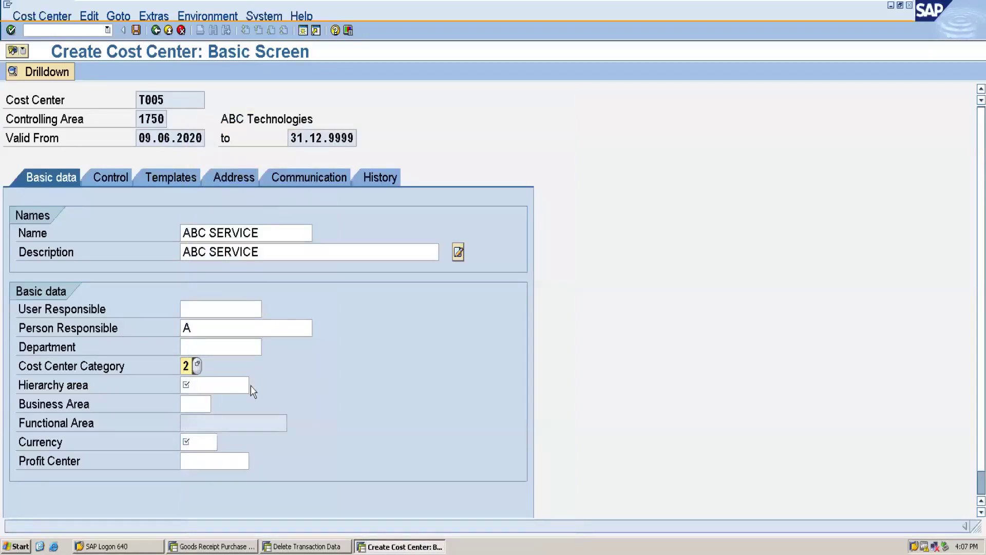
Assign cost center T005 to hierarchy area TM01 (SERVICE)
click(222, 386)
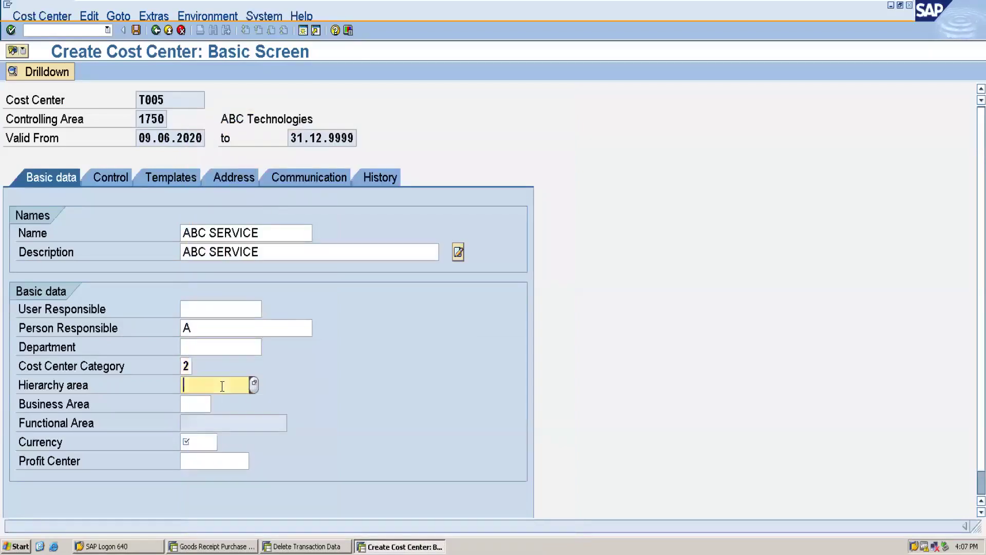
click(253, 384)
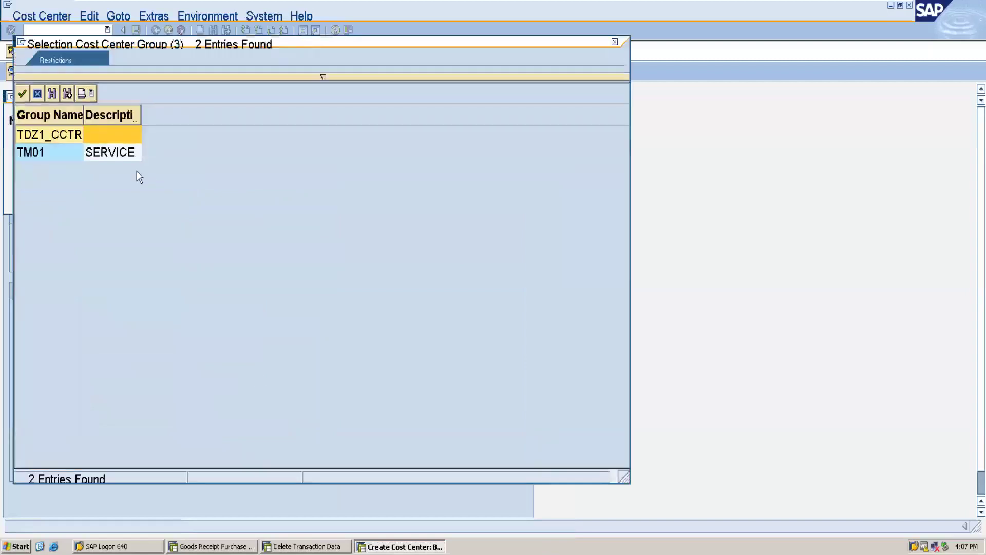
double_click(118, 159)
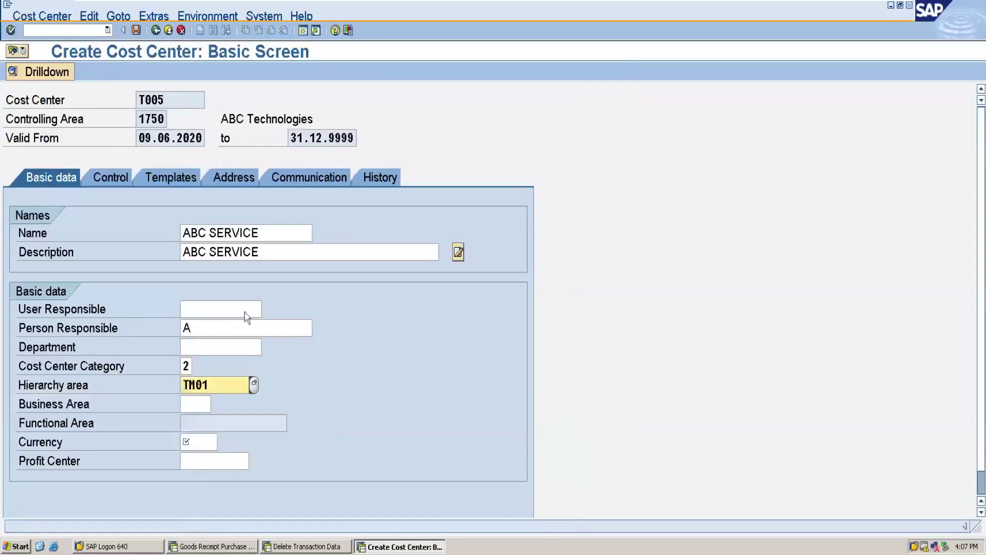
Set the cost center's currency to INR and save T005 without a profit center
click(206, 441)
click(223, 441)
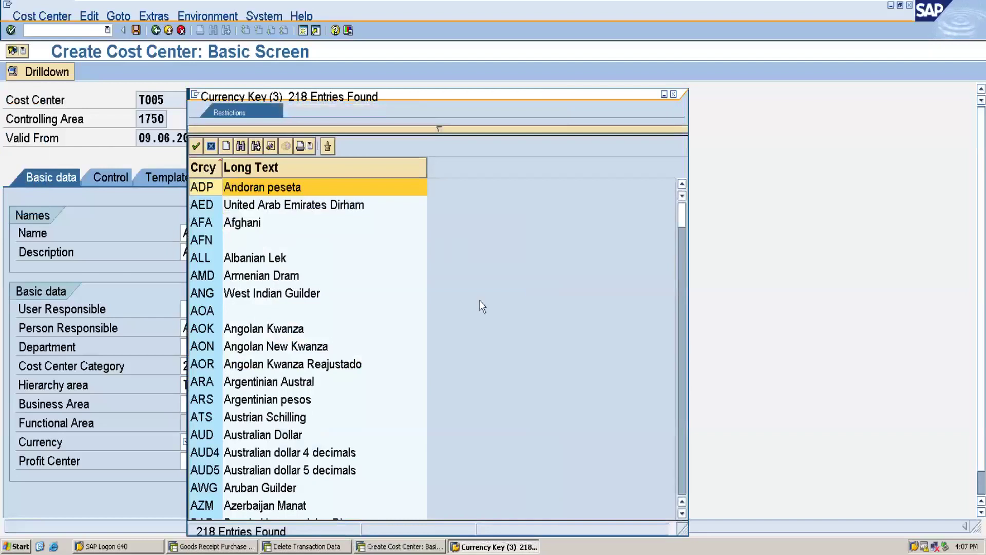
click(683, 479)
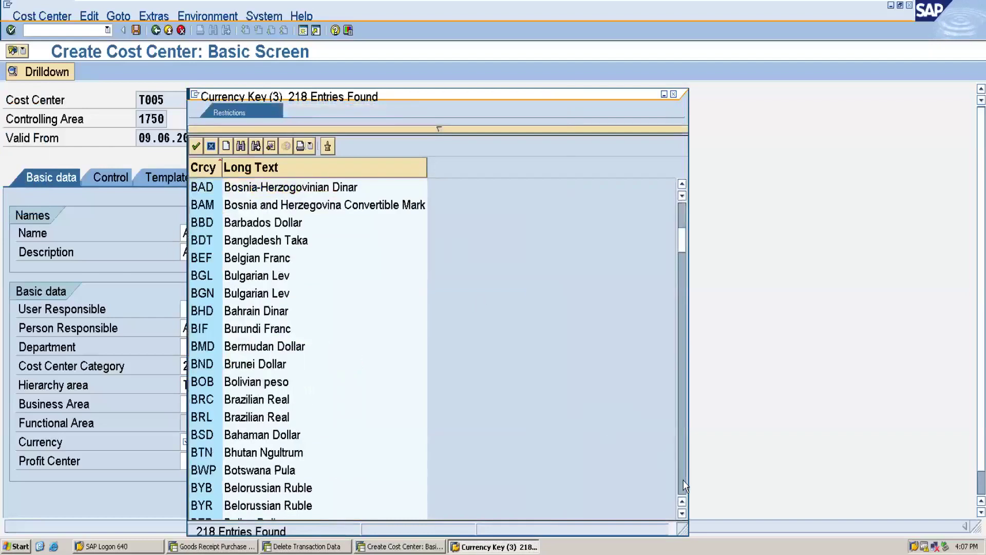
click(684, 480)
click(683, 481)
click(684, 481)
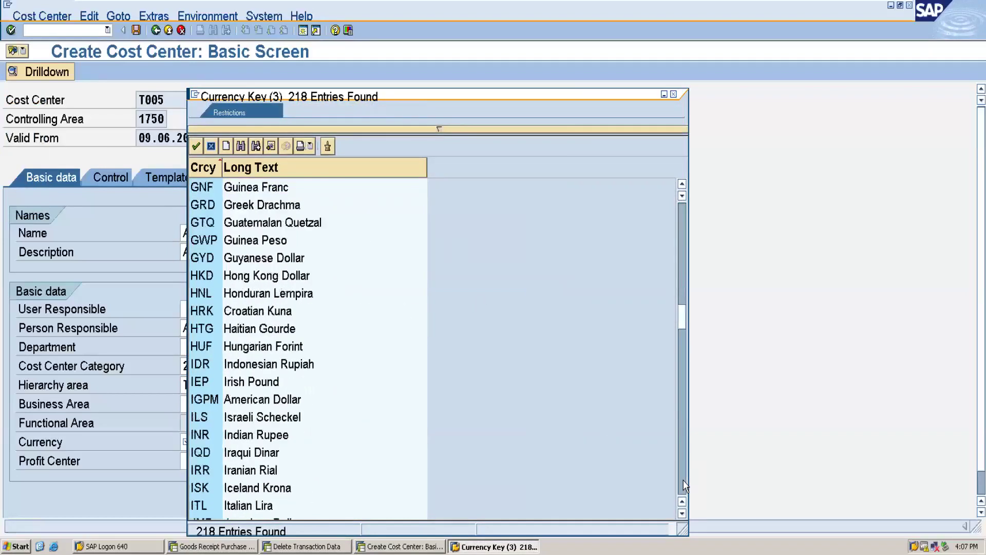
double_click(247, 435)
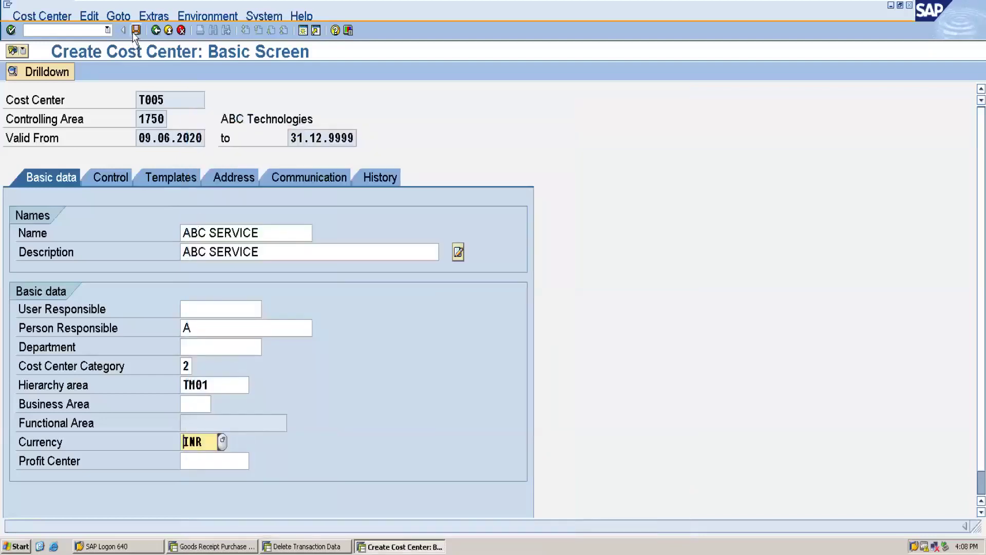
click(136, 30)
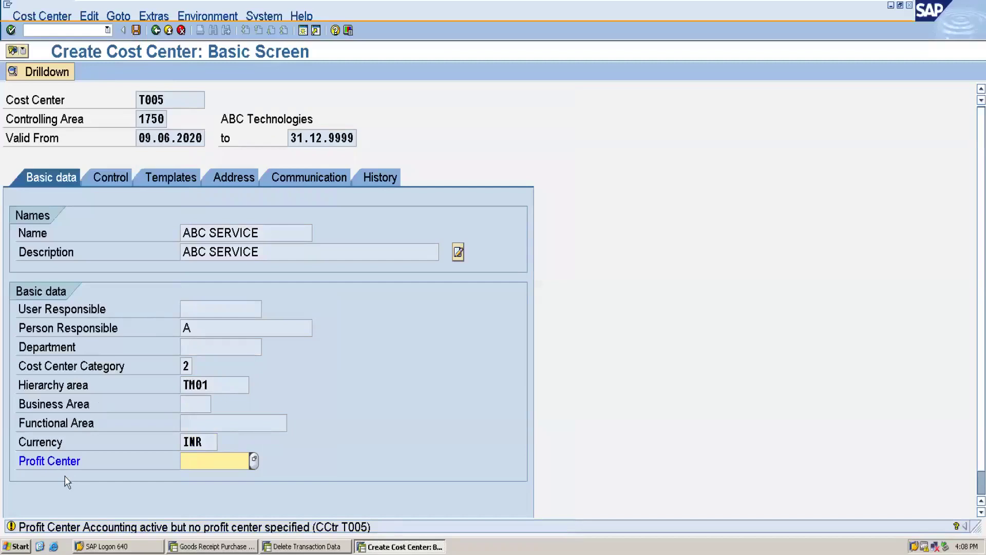
key(Return)
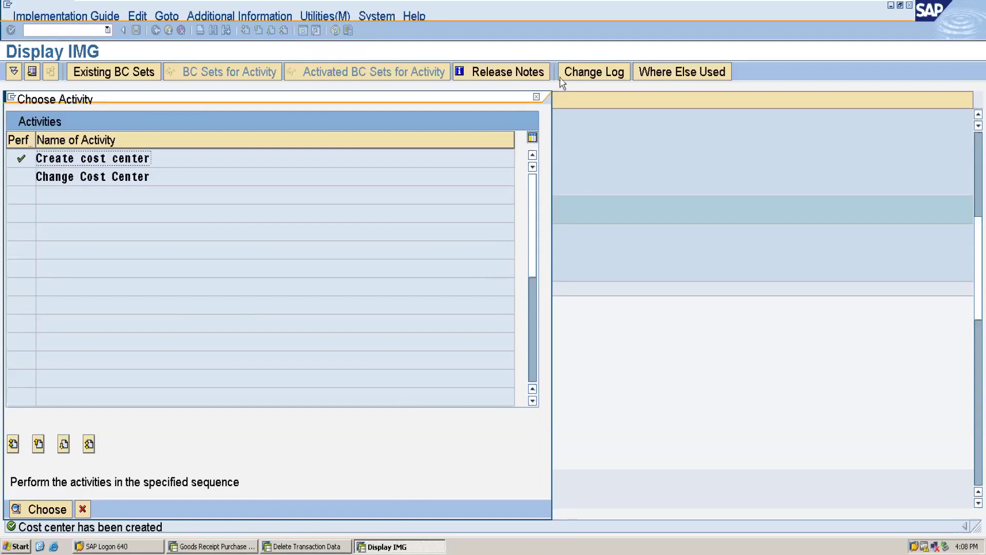
Switch to the Delete Transaction Data session and open central G/L account maintenance there
click(305, 546)
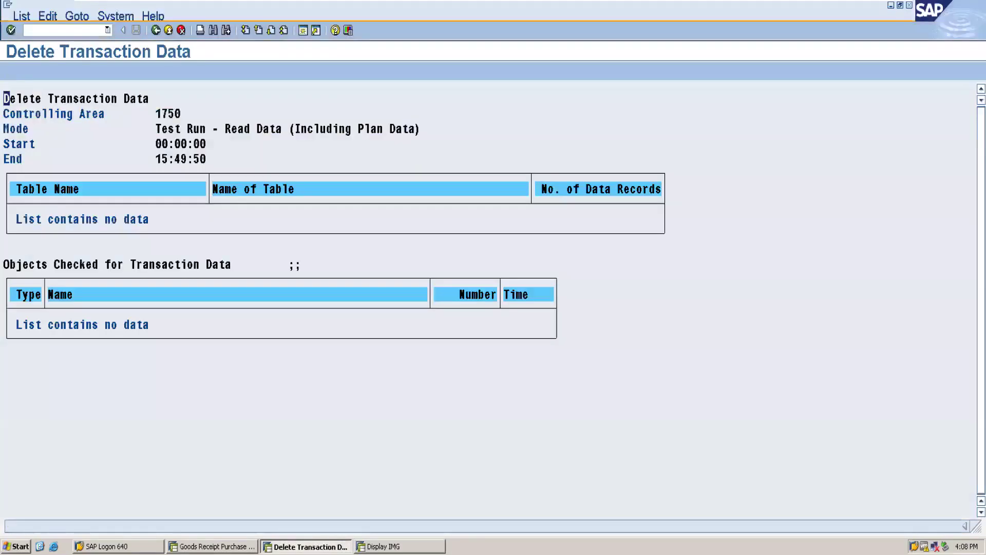
click(44, 27)
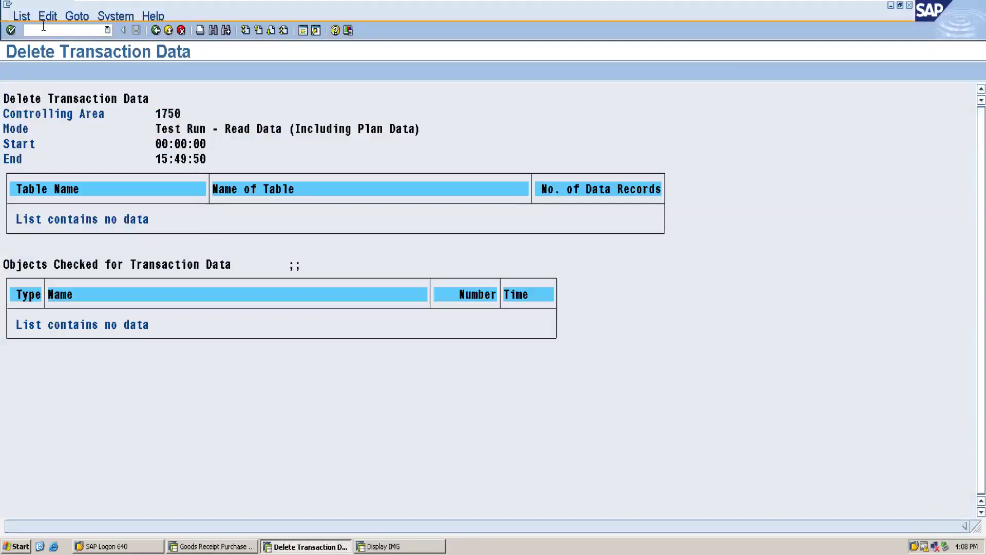
text(/NFS)
key(Return)
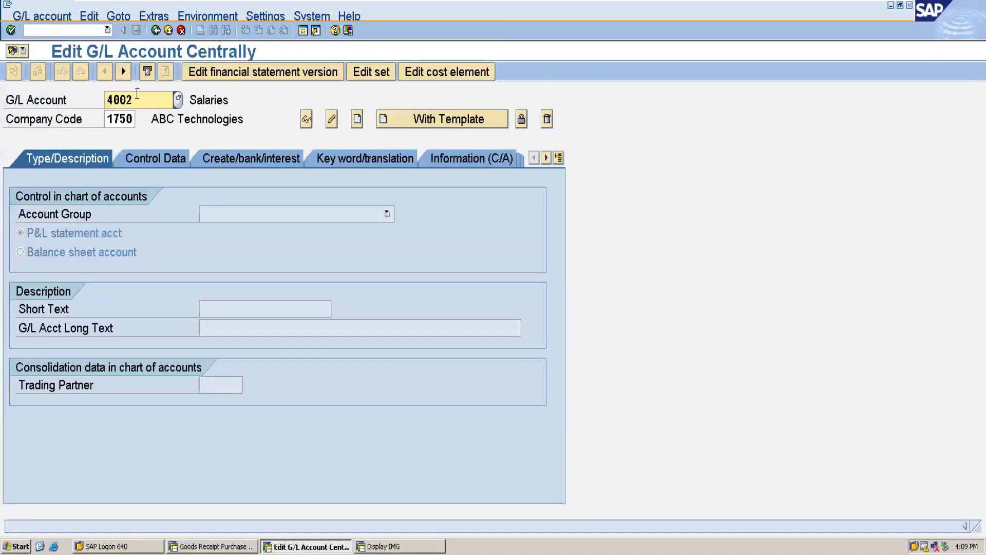
Start creating G/L account 4003 in company code 1750 as a P&L account with account group EXPE EXPENSES
key(BackSpace)
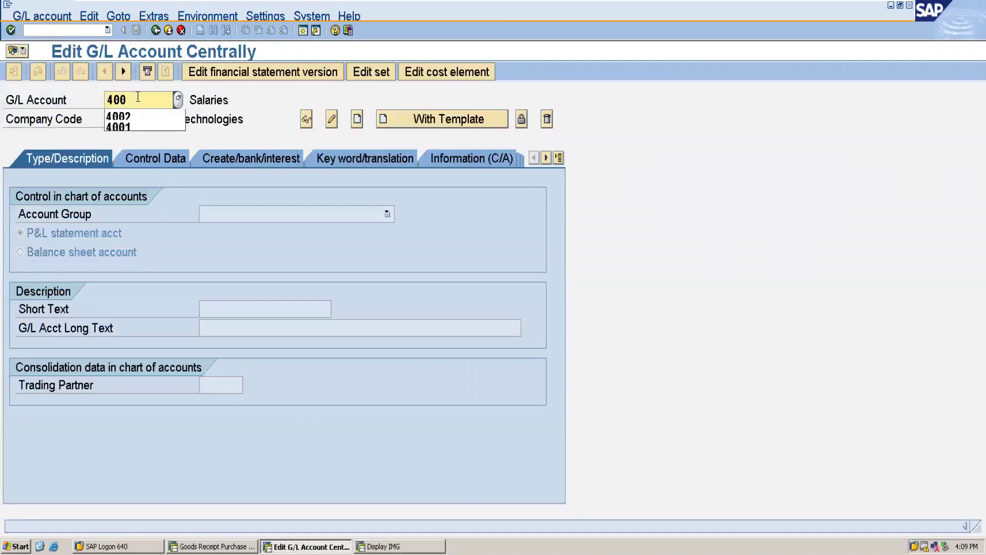
text(3)
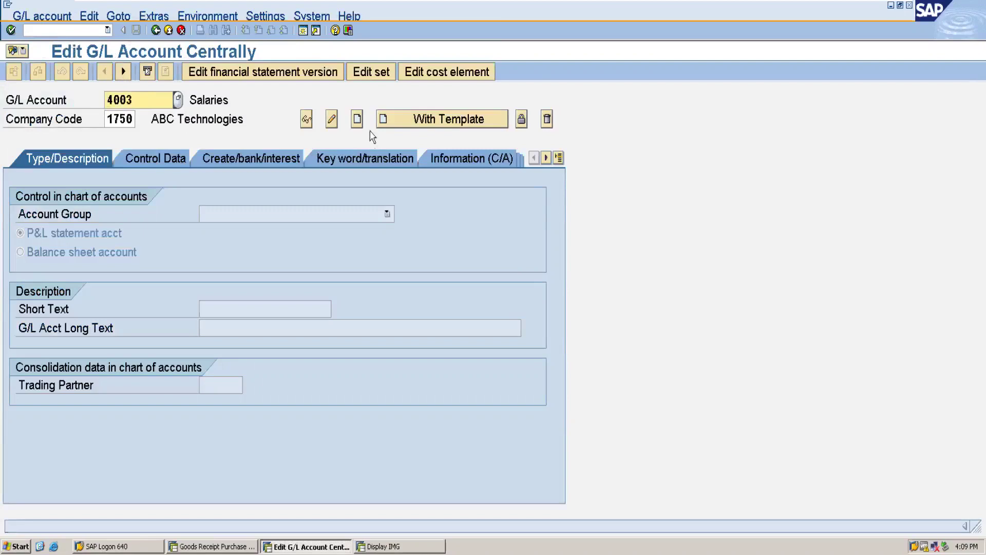
click(357, 121)
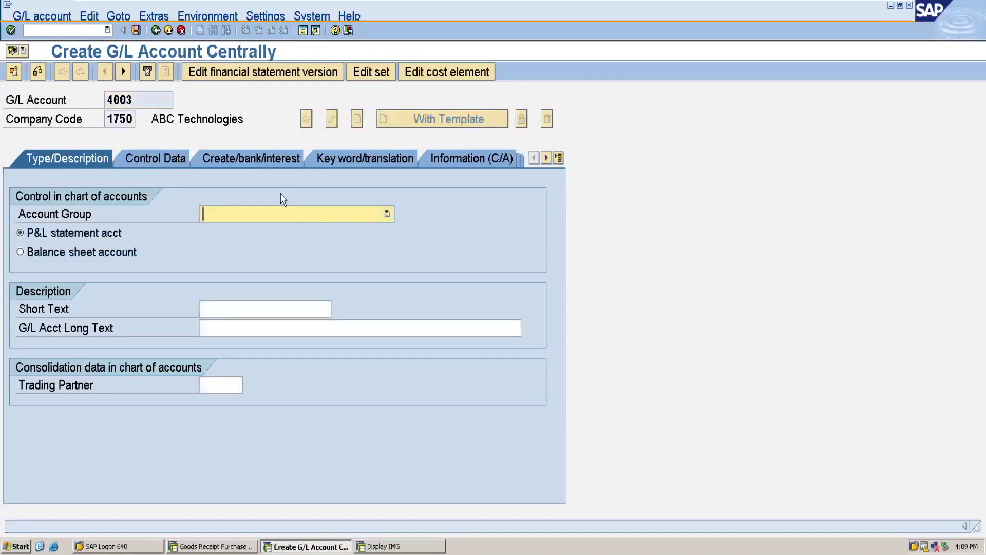
click(291, 210)
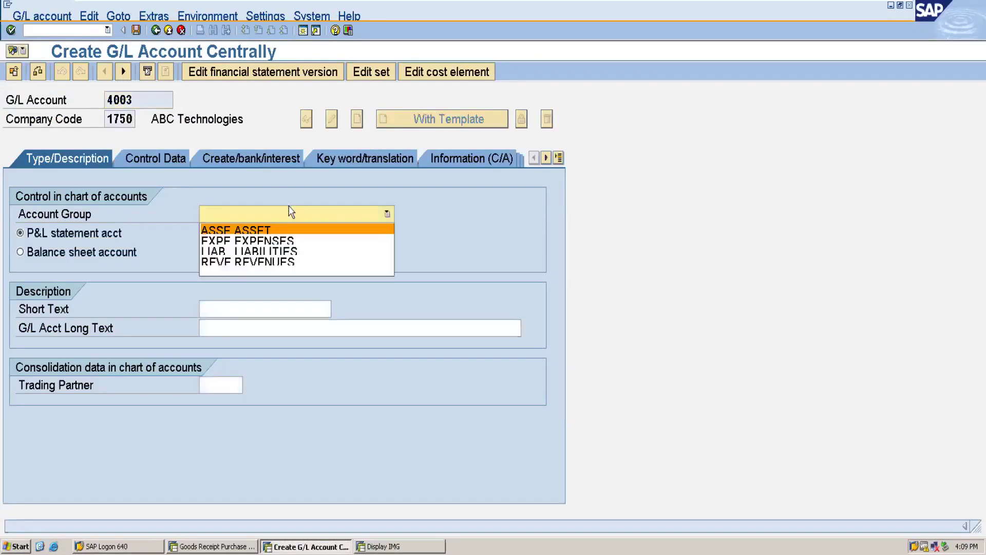
click(261, 242)
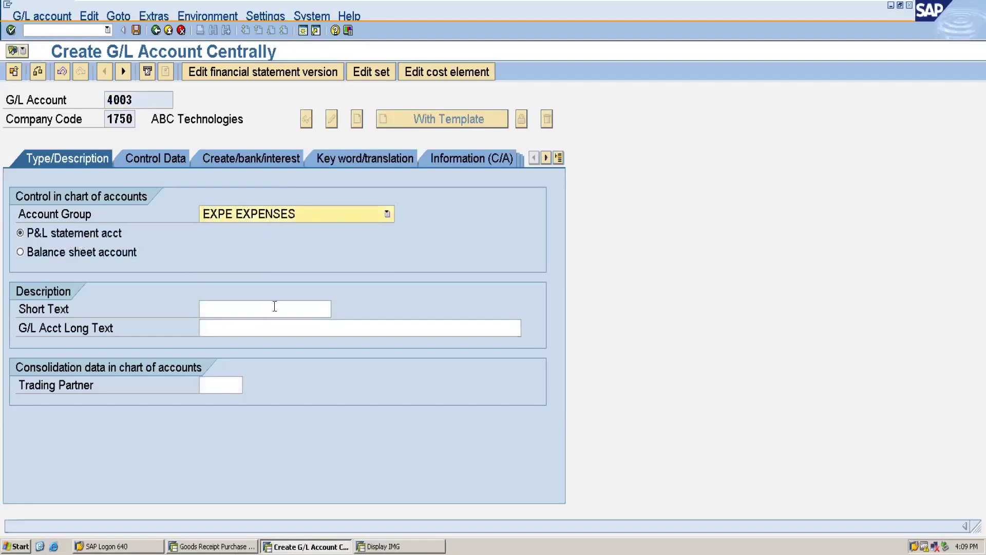
Enter Service charges as both the short text and the long text of G/L account 4003
click(239, 306)
text(Se)
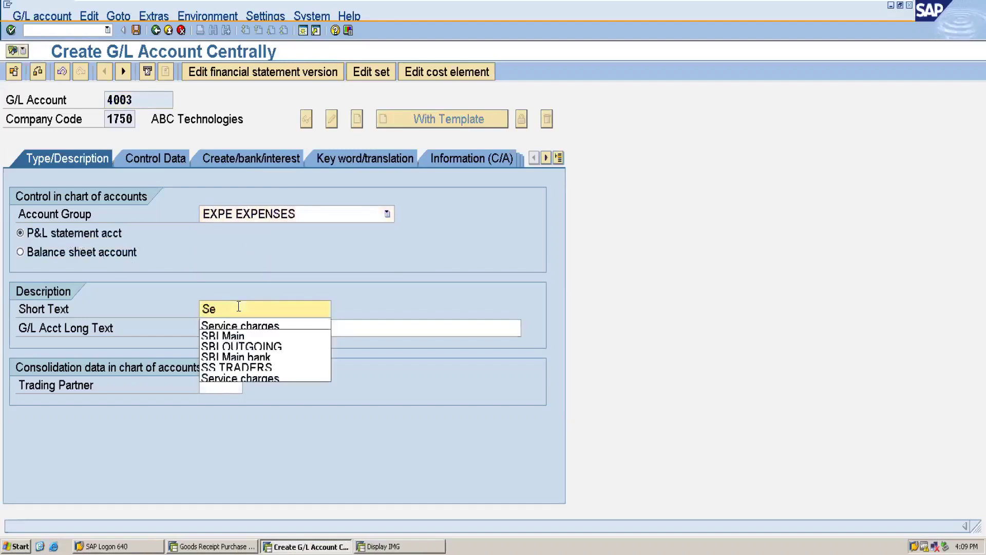
text(rvice charges)
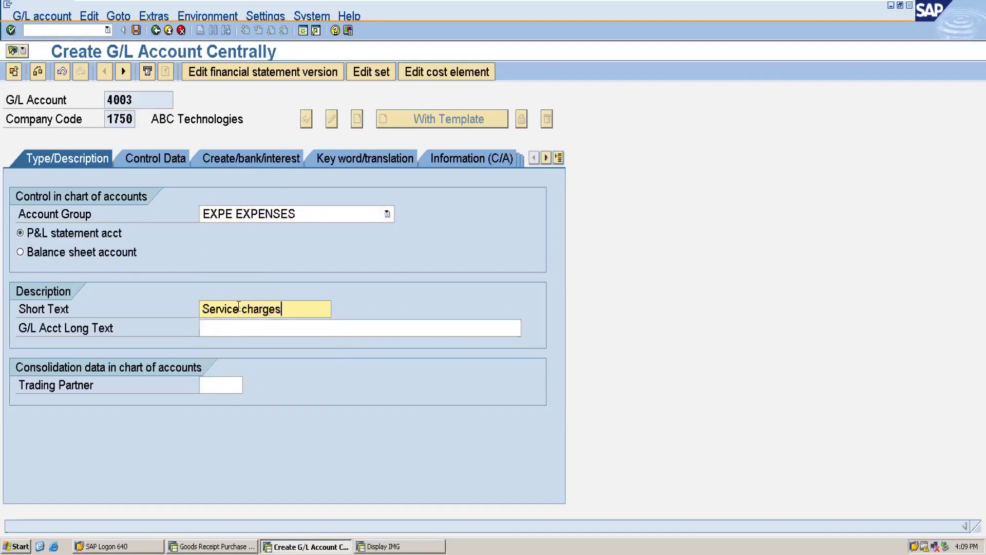
drag(284, 310, 190, 308)
key(ctrl+c)
click(208, 326)
key(ctrl+v)
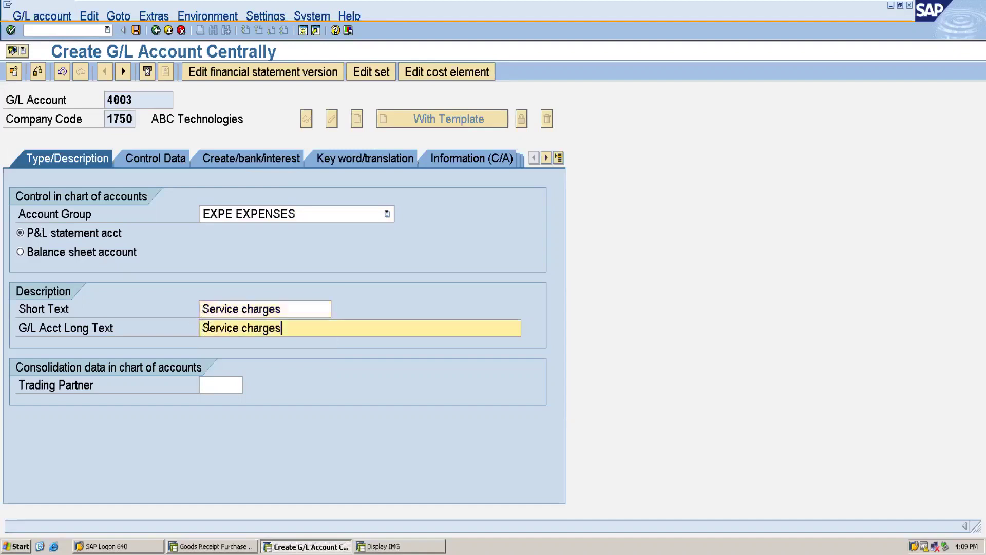
Enable only balances in local currency for account 4003, assign field status group G004 (Cost accounts), and save it
click(156, 160)
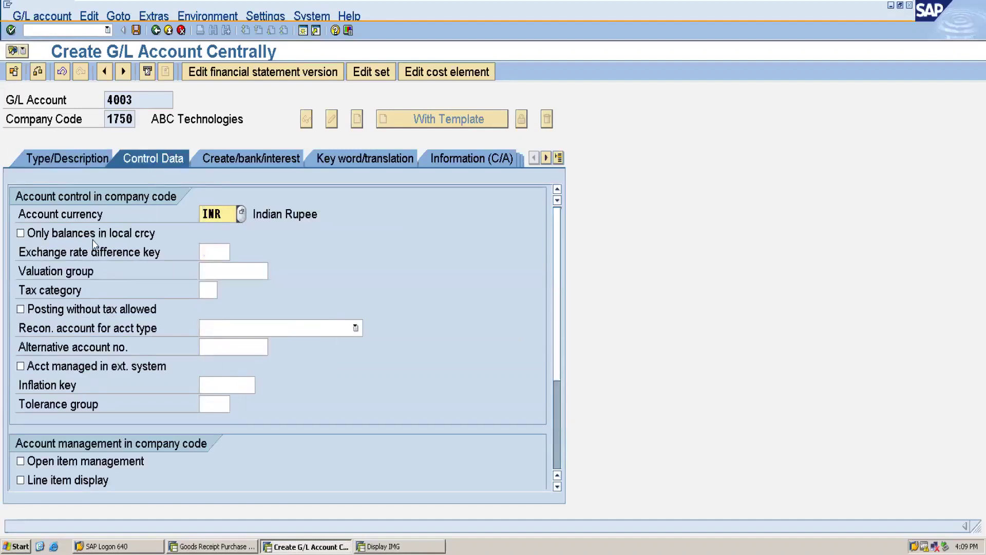
click(55, 234)
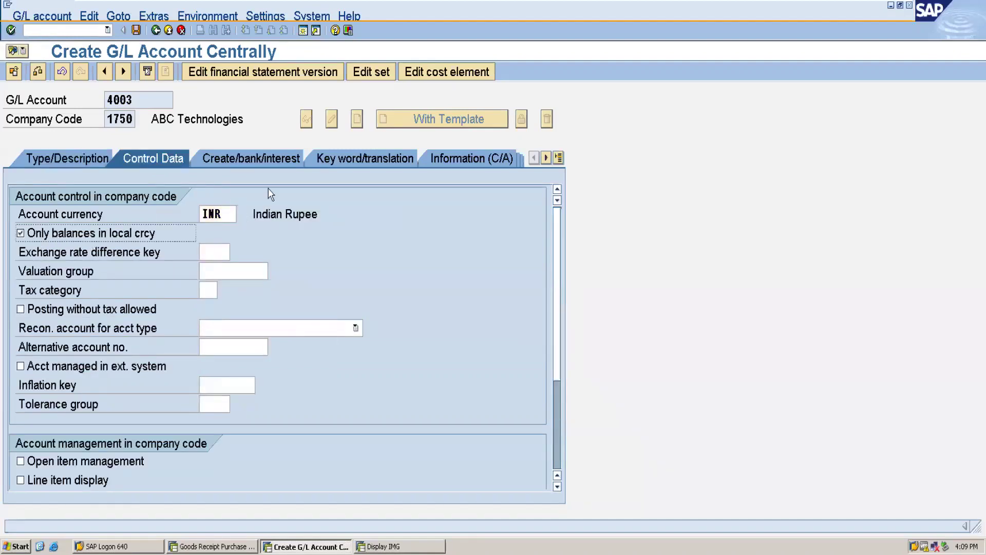
click(261, 160)
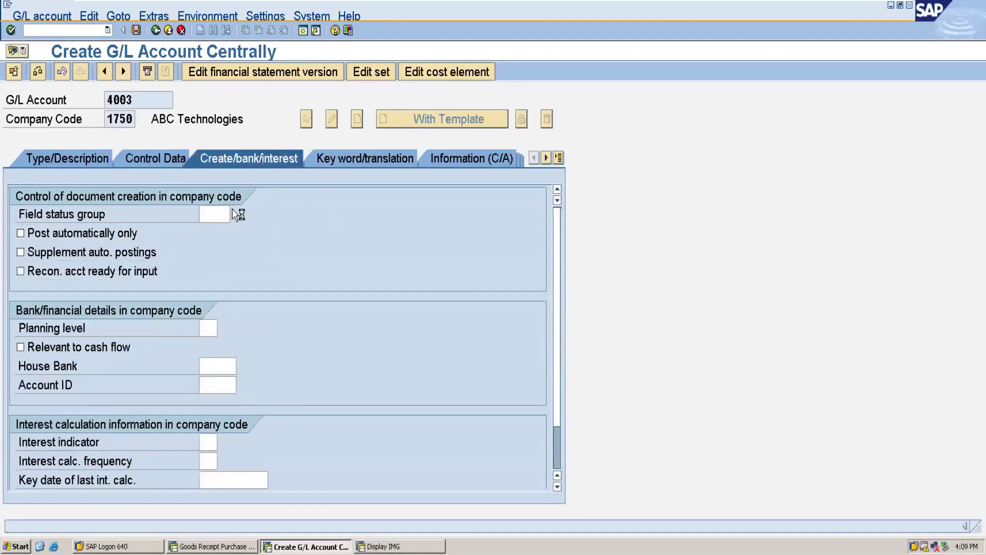
click(233, 212)
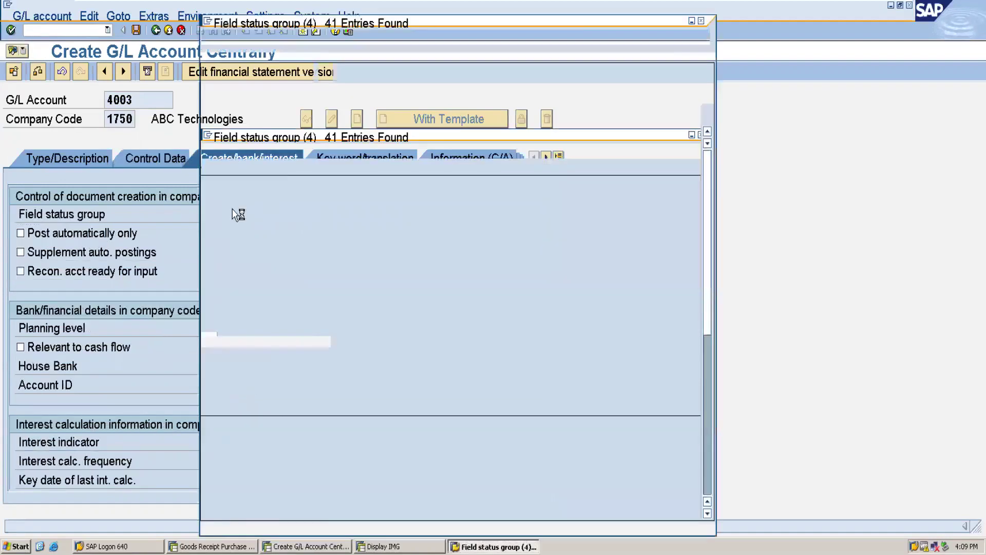
click(271, 173)
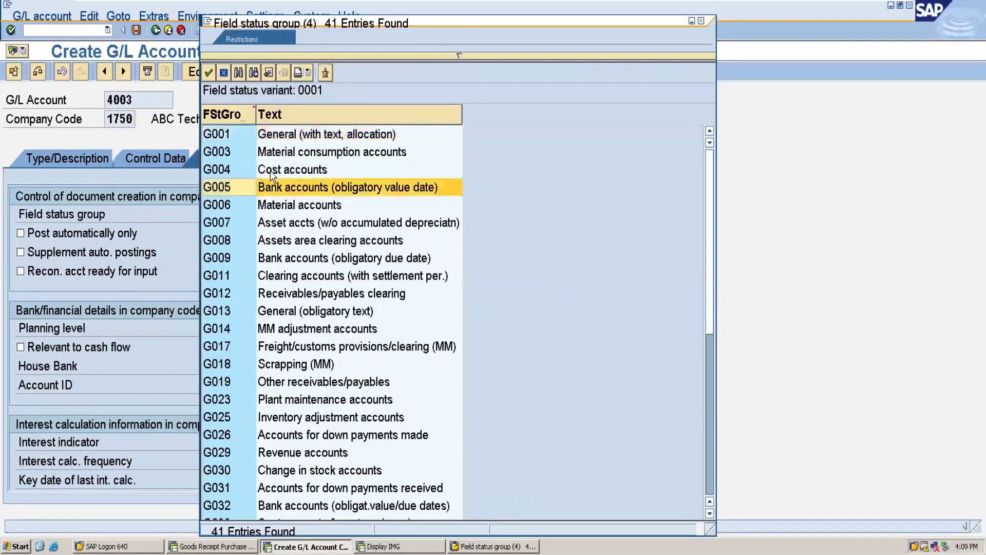
double_click(270, 173)
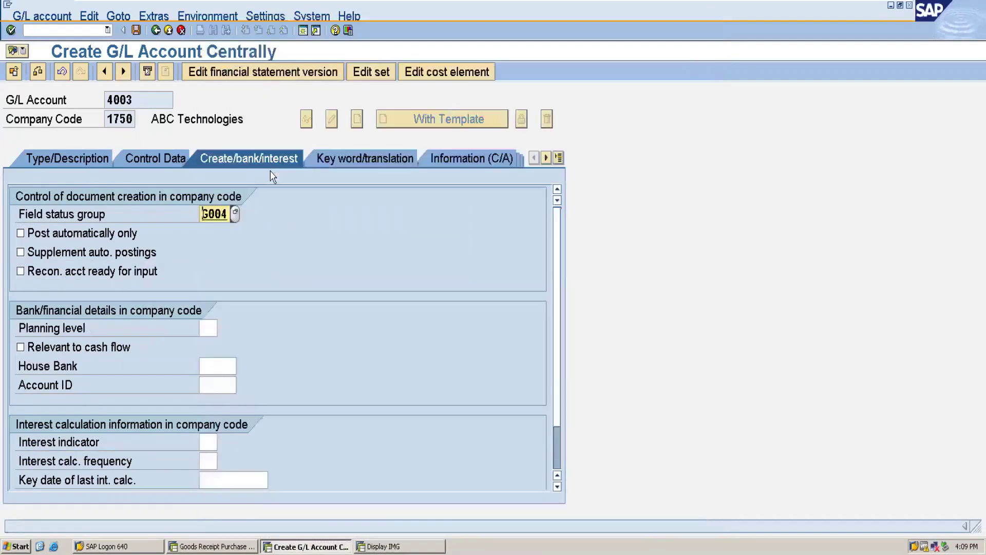
click(136, 30)
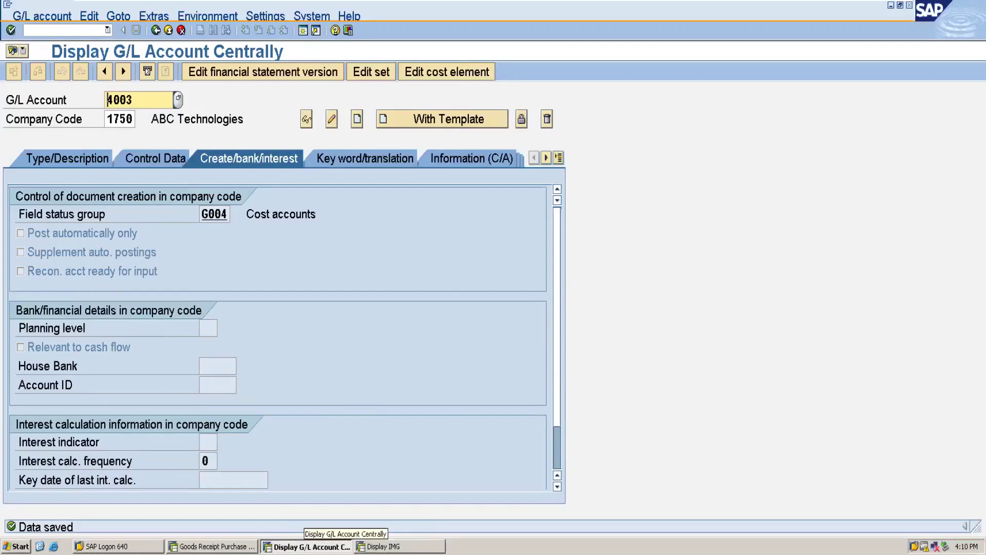
Switch to the implementation guide and open Create Primary Cost Element under Cost Element Accounting, Master Data, Cost Elements
click(383, 546)
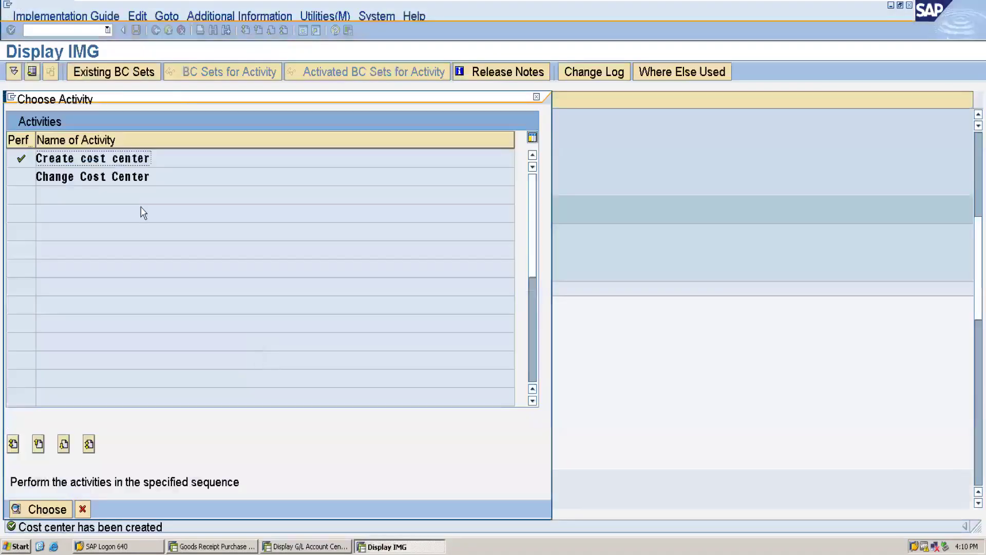
click(536, 97)
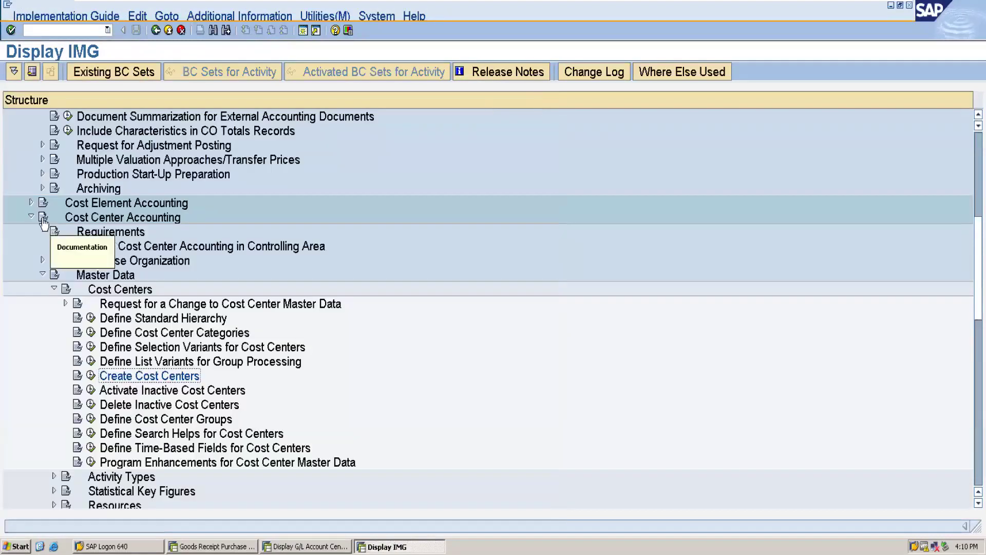
click(31, 202)
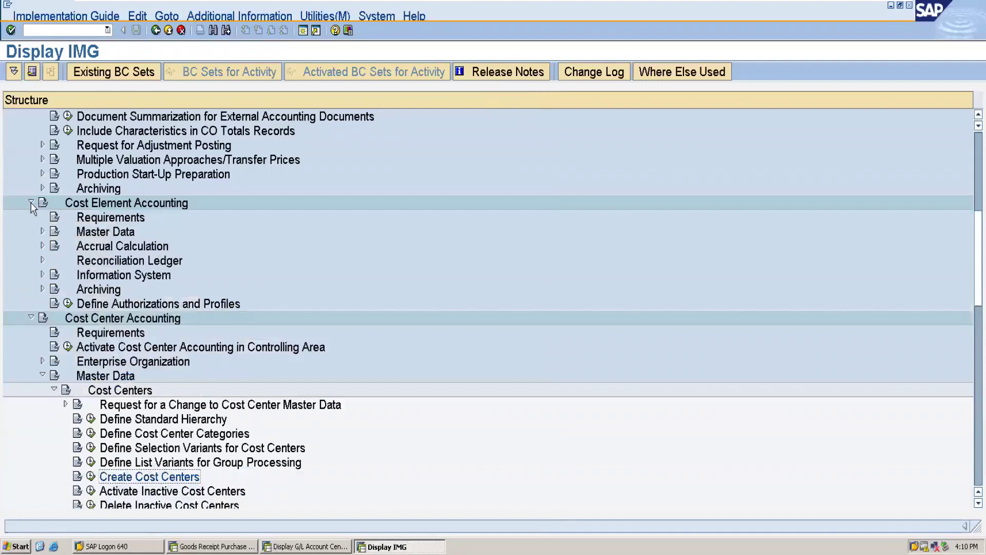
click(42, 231)
click(54, 246)
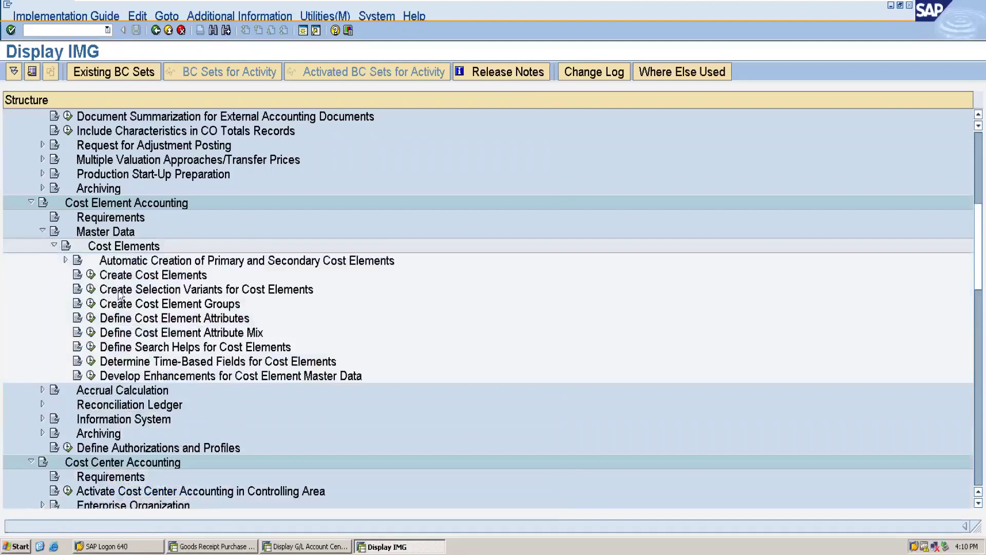
click(91, 276)
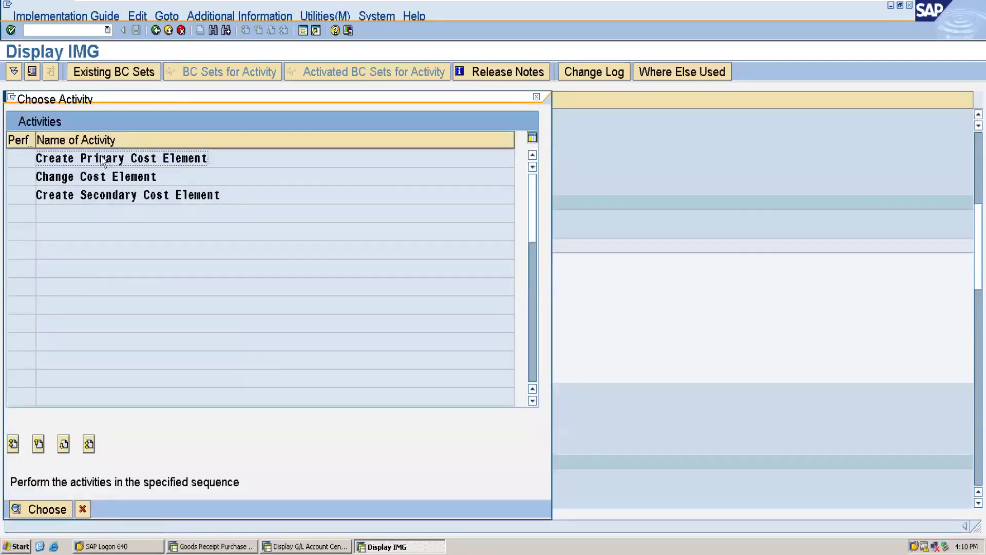
double_click(131, 160)
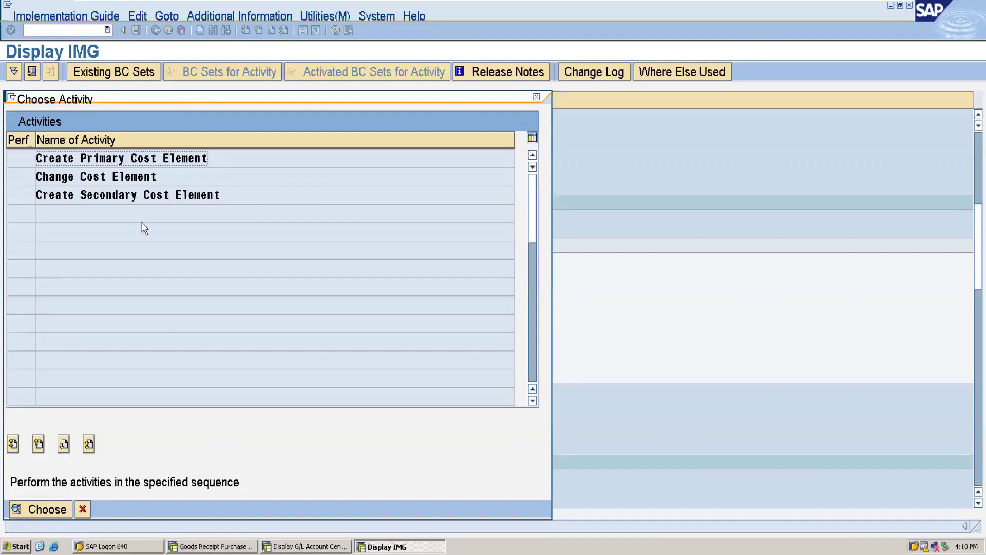
double_click(114, 157)
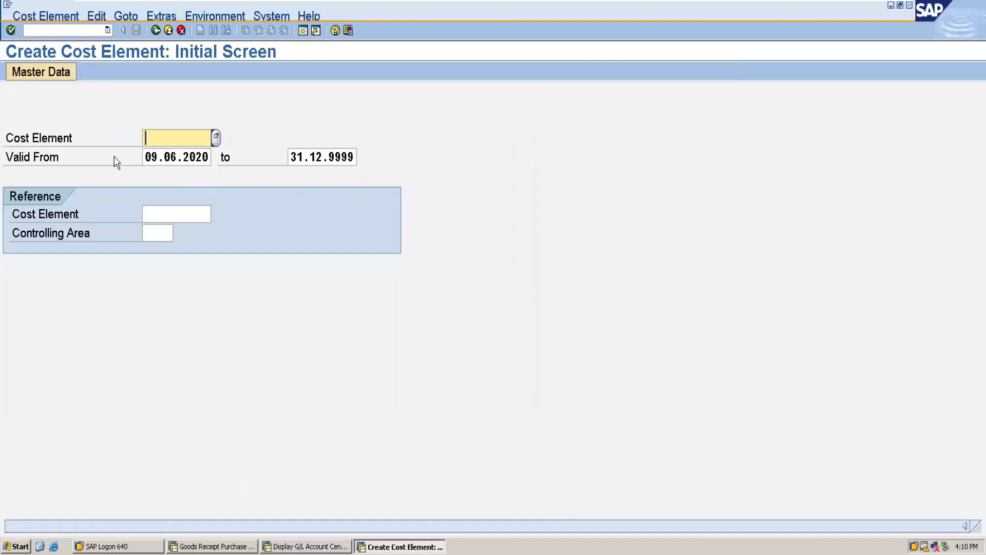
Create and save cost element 4003 with category 1 (Primary costs/cost-reducing revenues), then minimize the server window
text(4003)
key(Return)
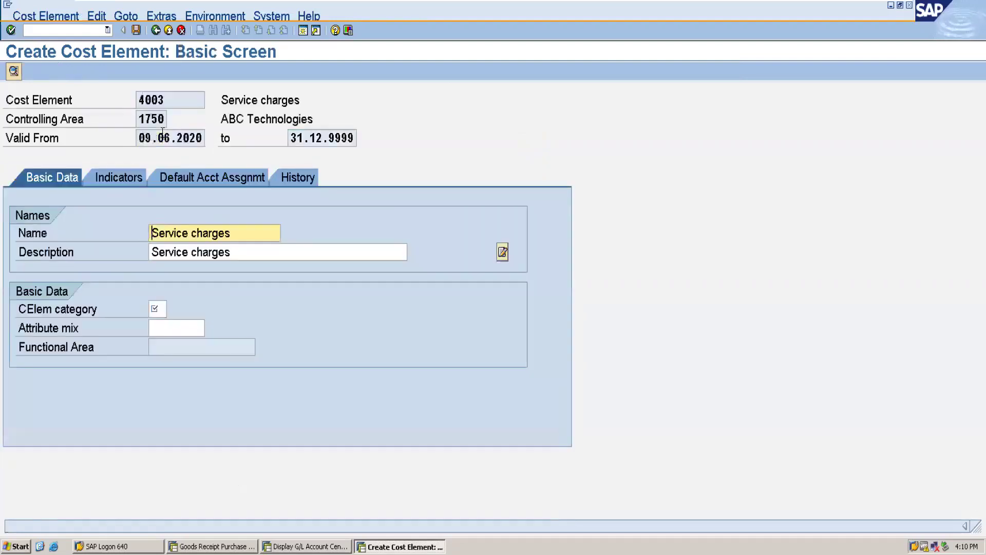
click(163, 308)
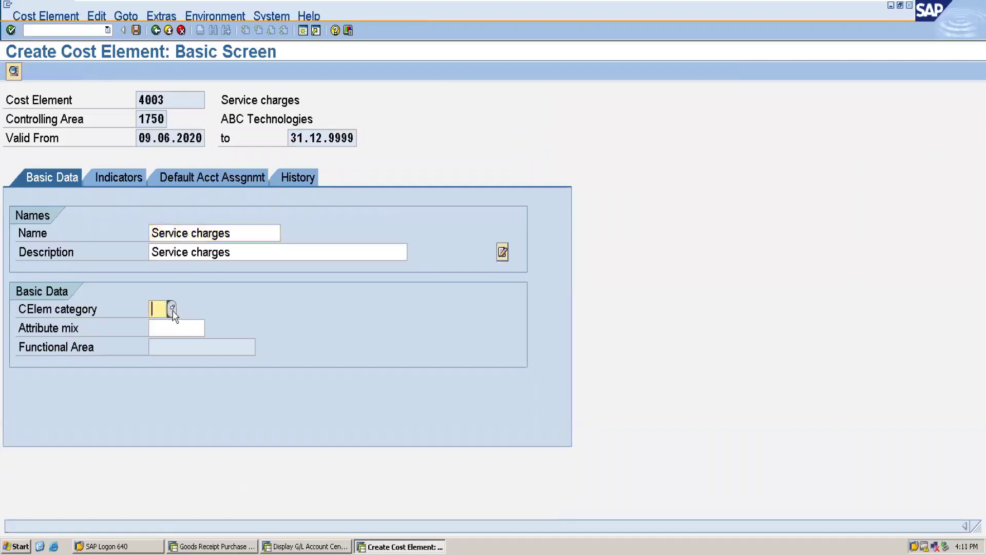
click(173, 309)
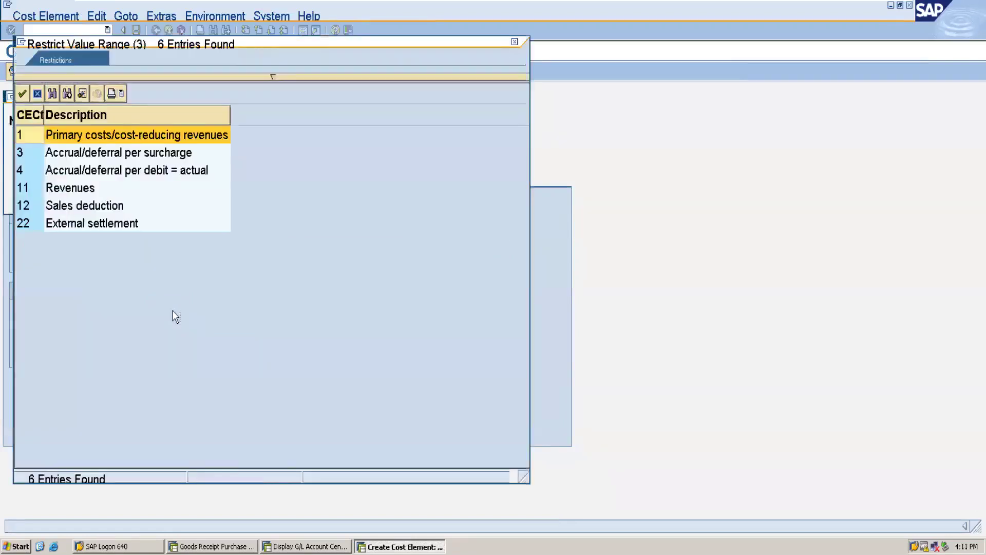
double_click(88, 135)
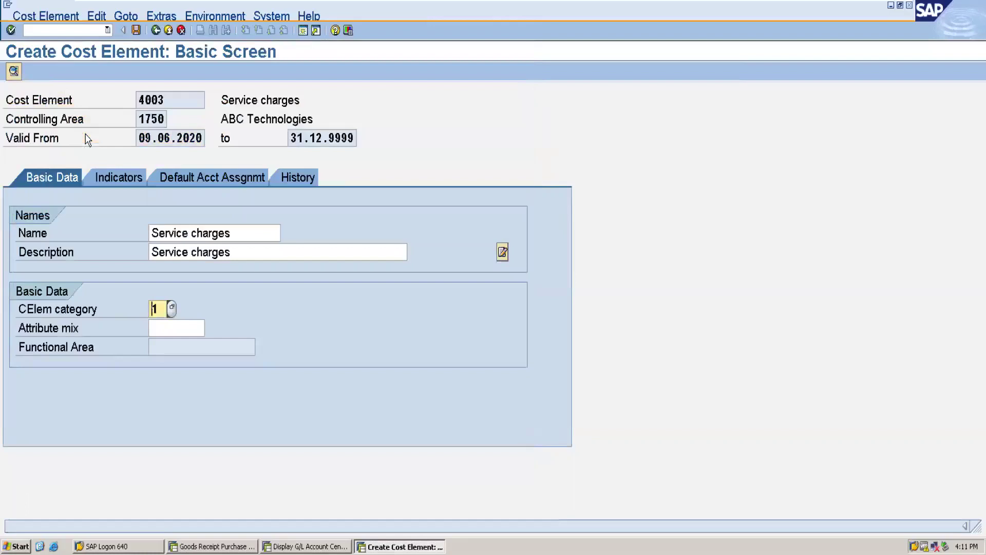
click(136, 31)
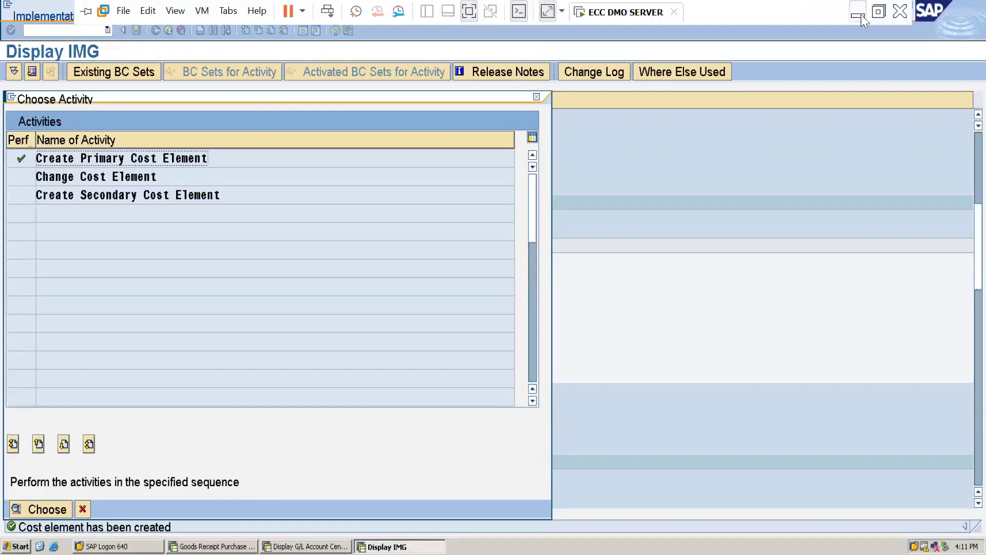
click(860, 15)
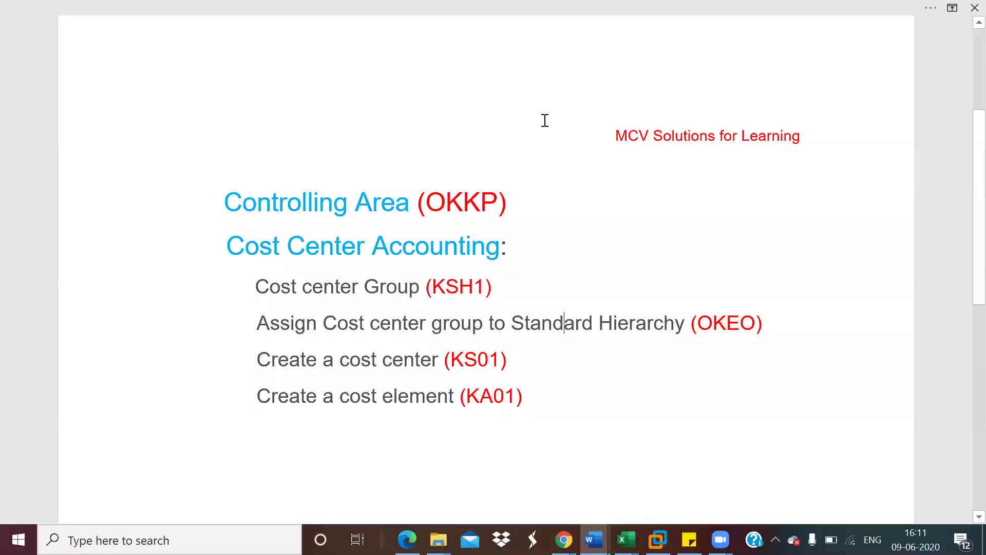
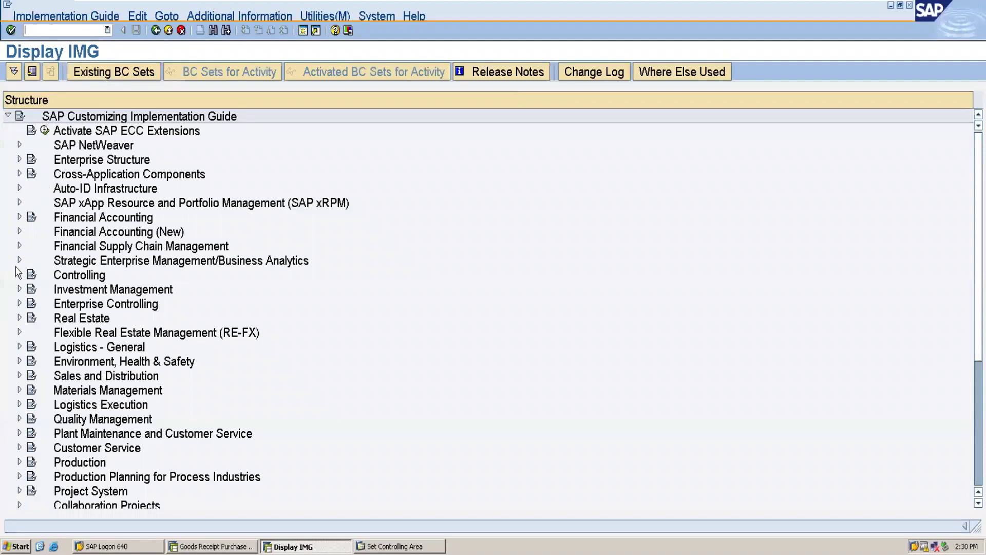
Set the controlling area to 1750 through the Basic Settings of Profit Center Accounting in the implementation guide
click(19, 276)
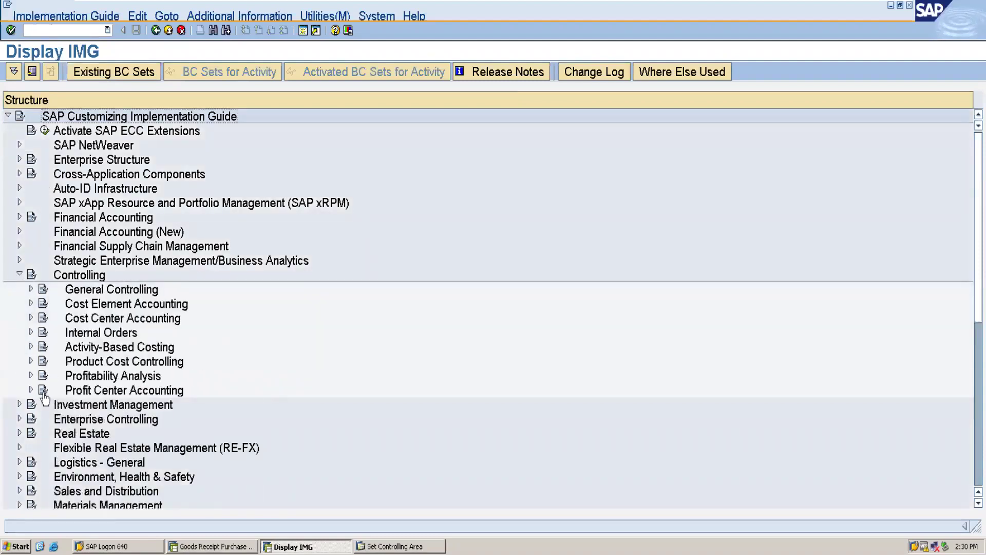
click(31, 390)
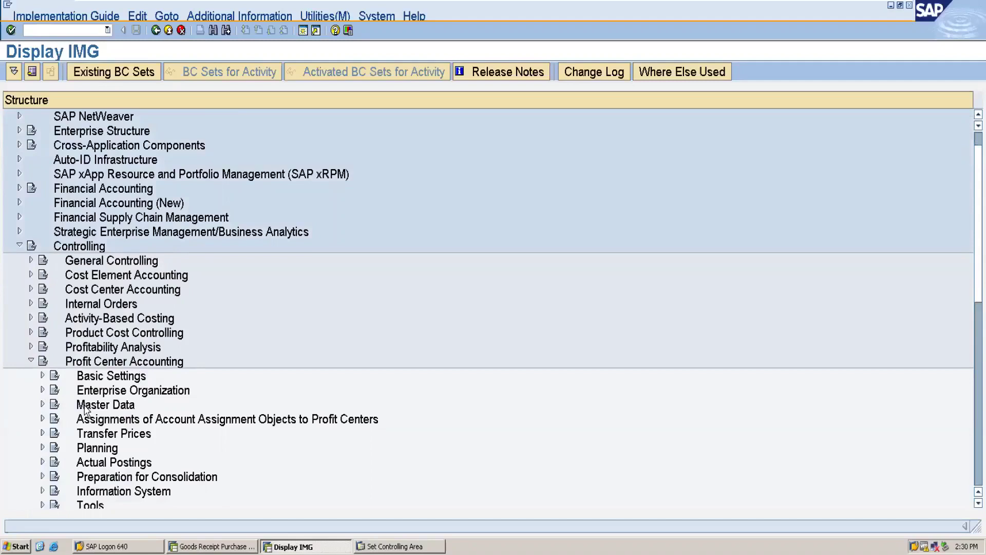
click(42, 376)
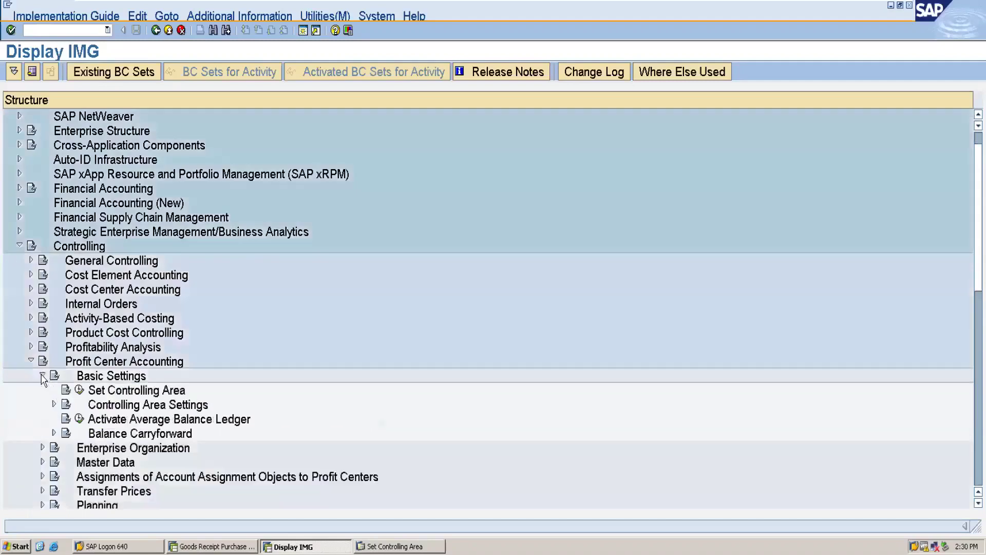
click(79, 392)
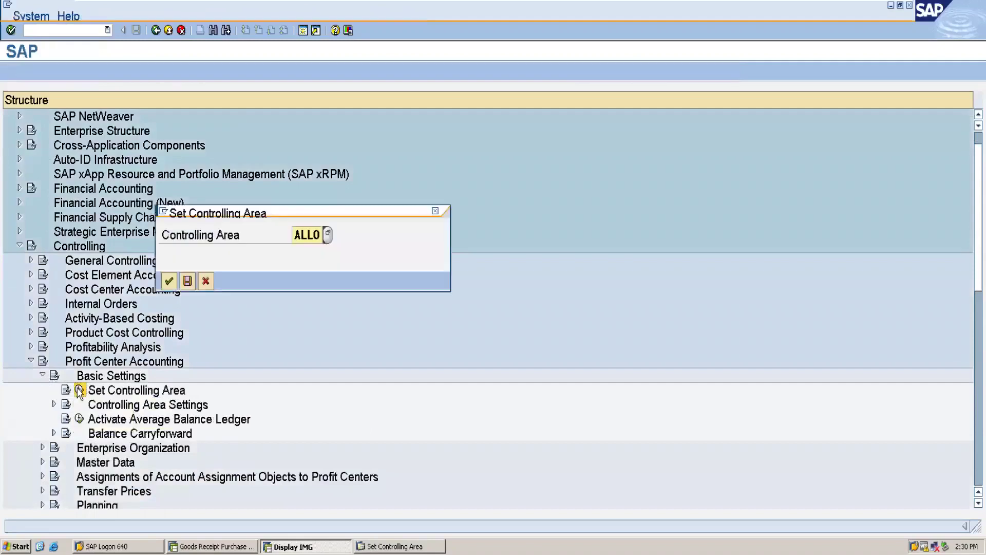
key(Delete)
key(Delete)
key(Delete)
key(Delete)
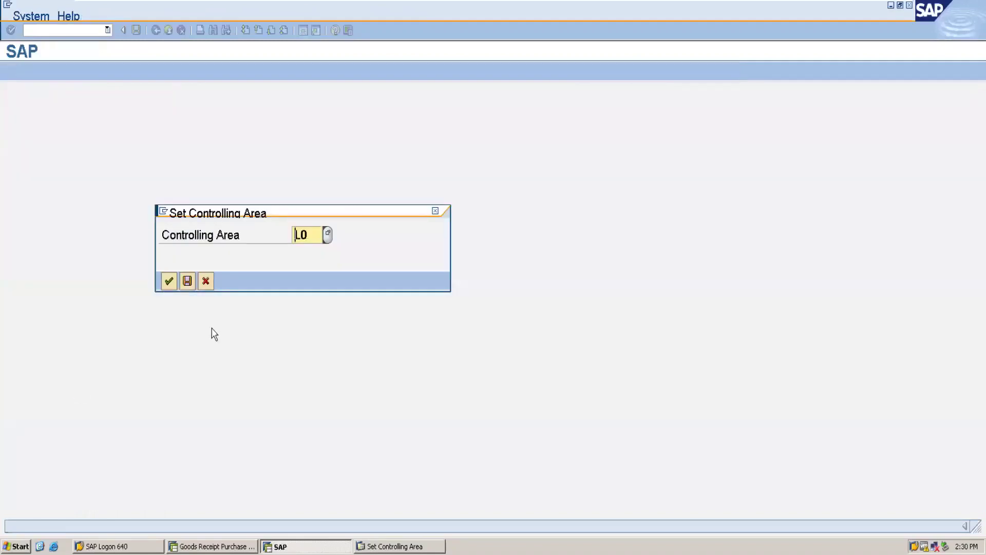
text(1750)
key(Return)
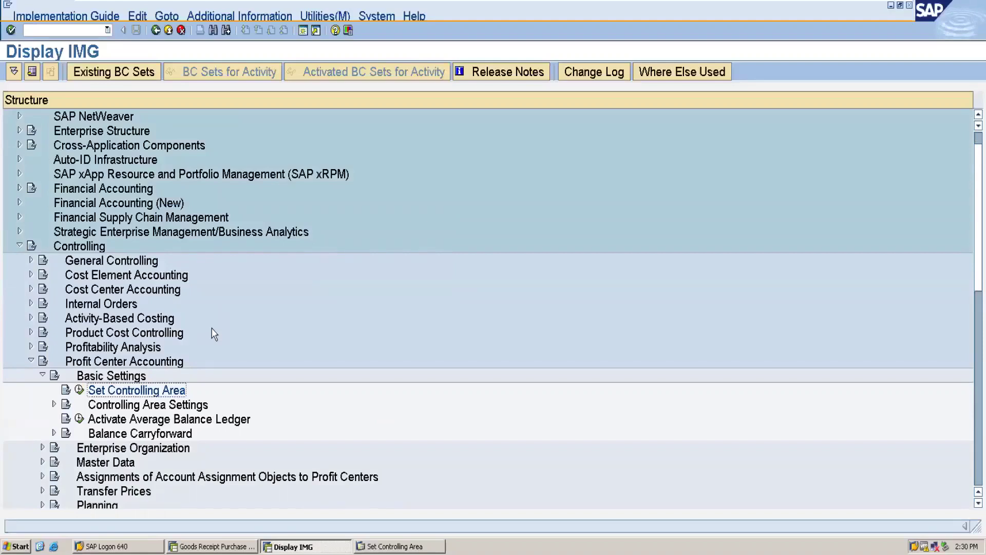
Open the Maintain Controlling Area Settings activity under the Profit Center Accounting basic settings
click(54, 404)
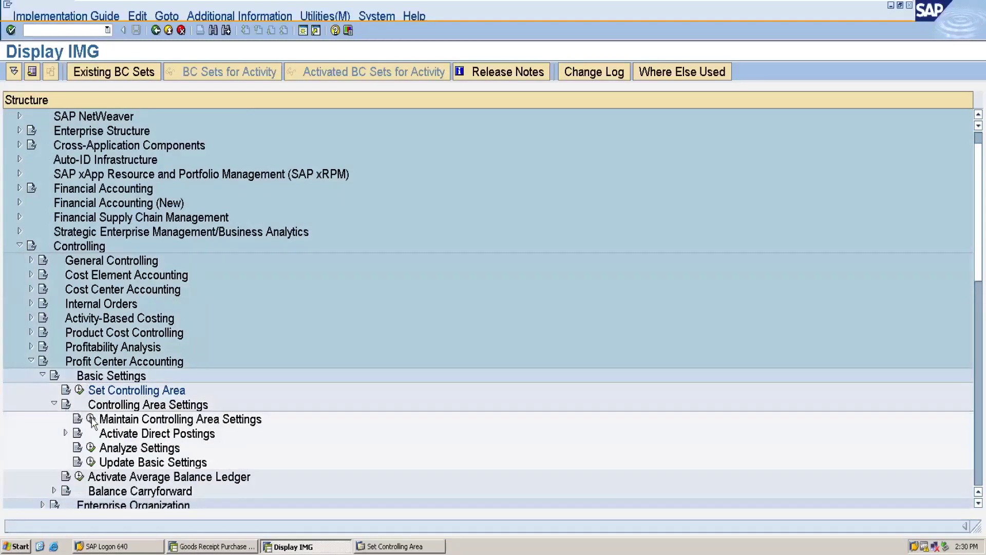
click(91, 419)
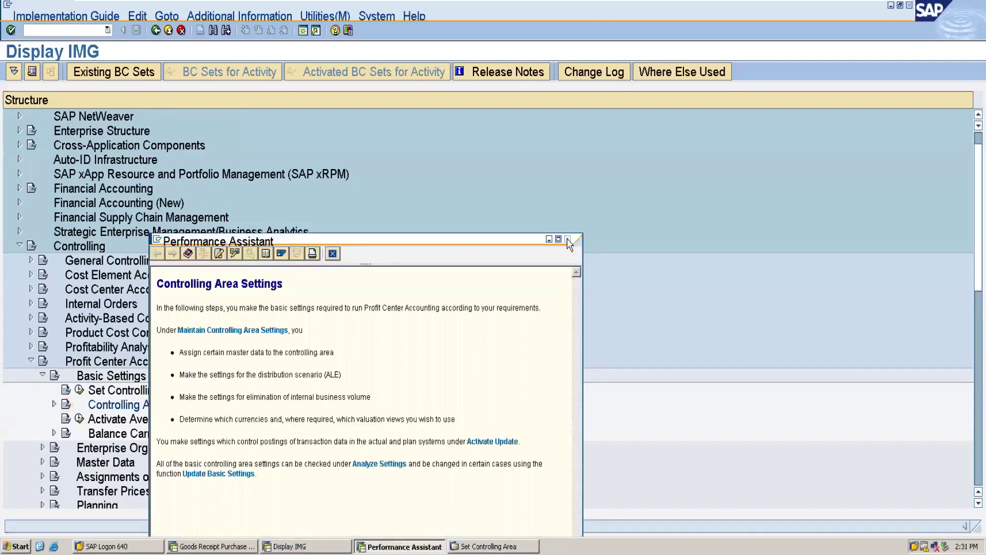
click(567, 239)
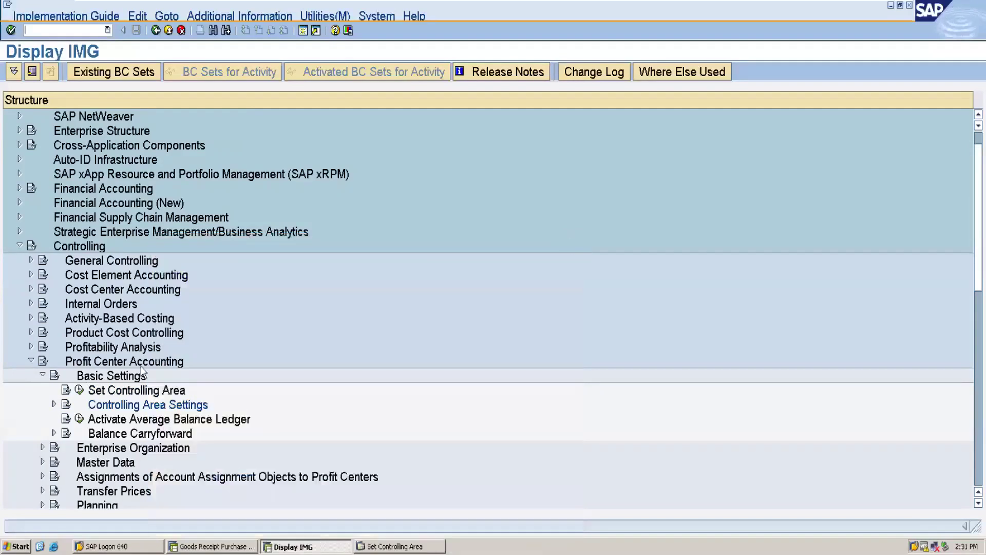
click(54, 405)
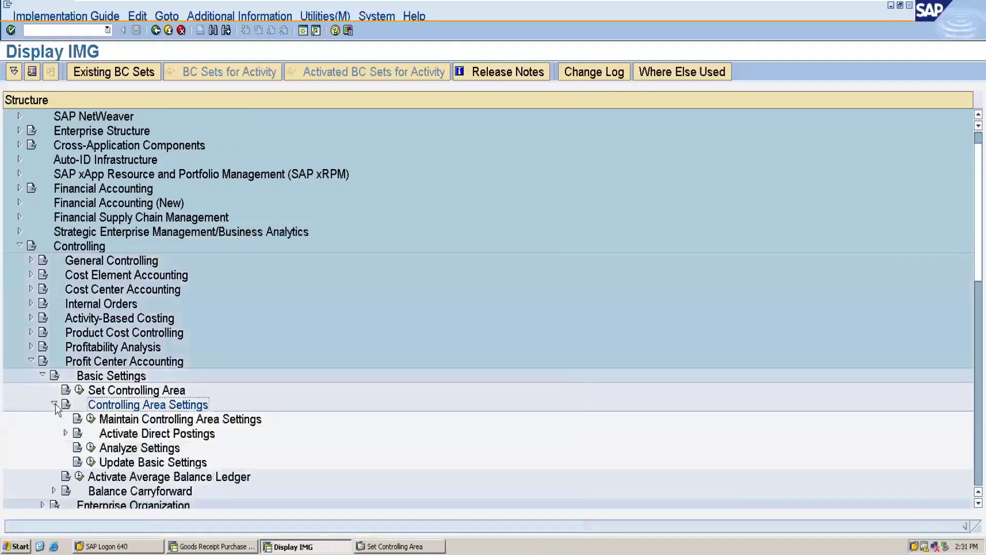
click(90, 419)
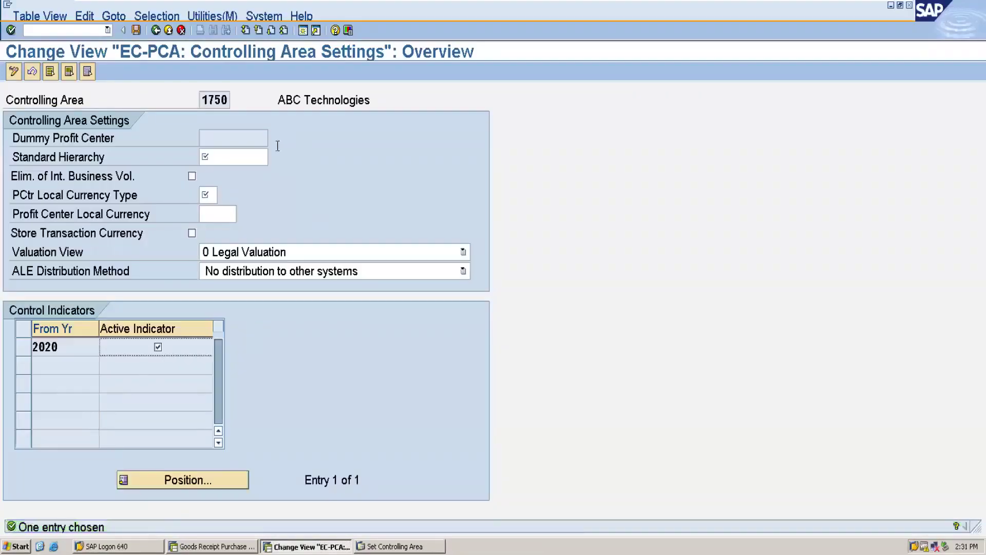
Enter PCTR_TDZ2 as the standard hierarchy for controlling area 1750
click(239, 155)
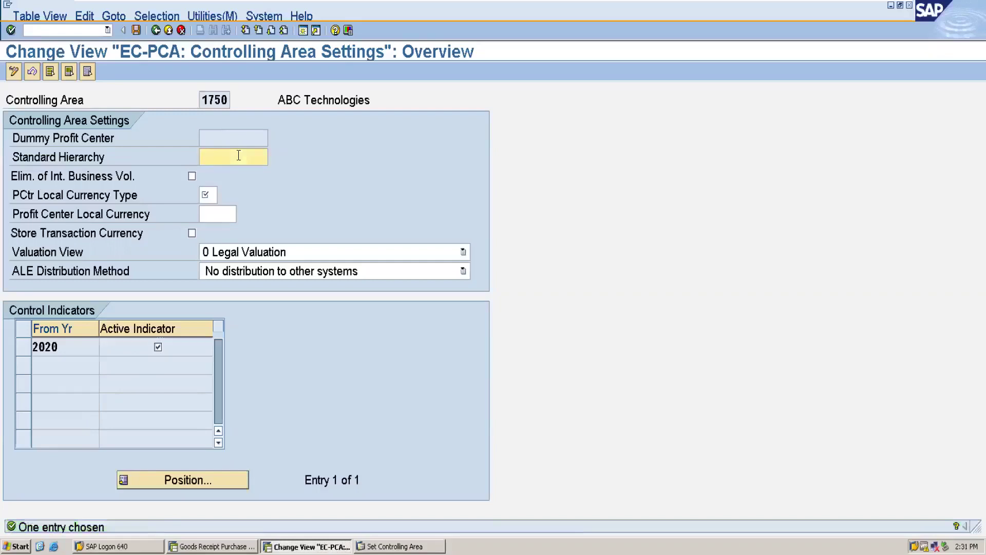
text(P)
text(CTR)
text(_I)
text(DZ2)
Set the PCtr local currency type to 90 and the profit center local currency to INR, and save the controlling area settings
click(207, 194)
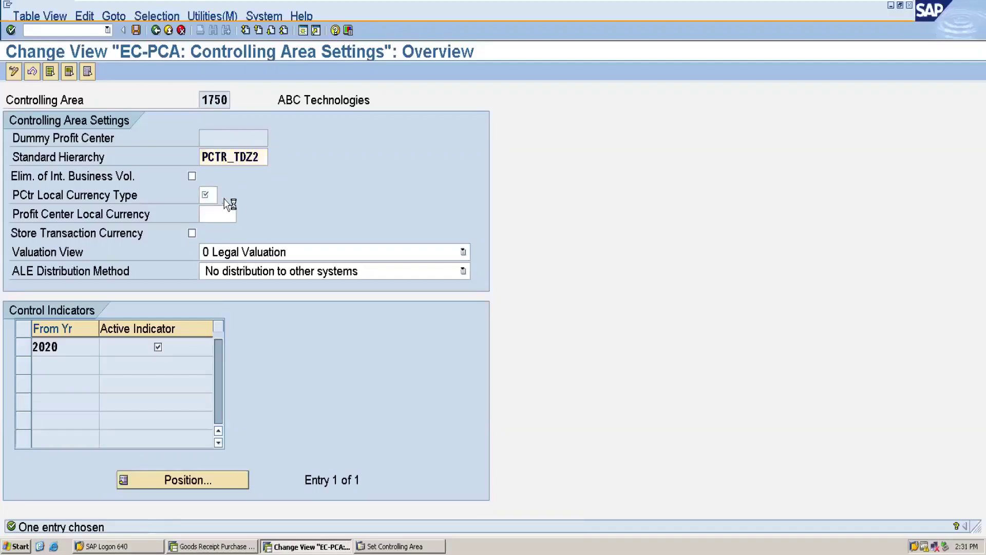
key(F4)
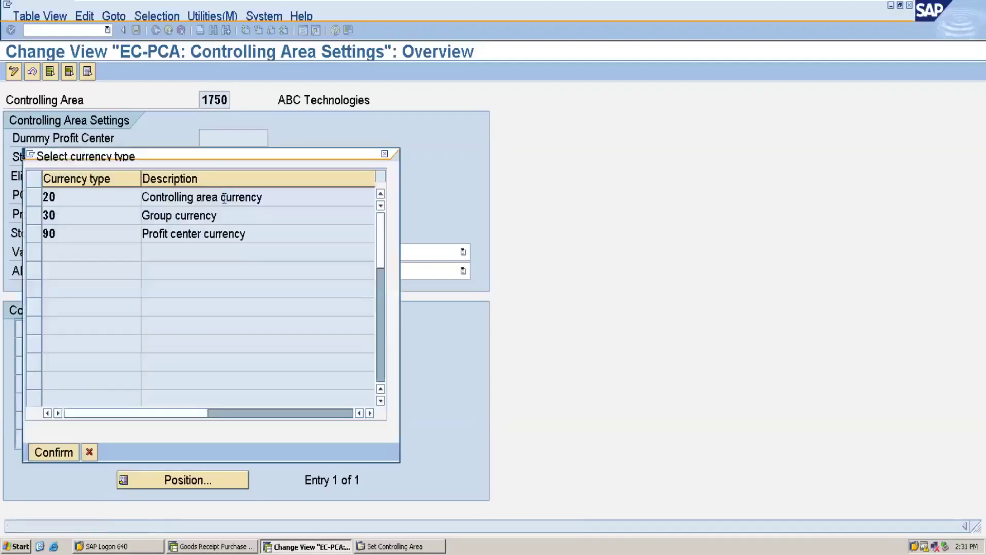
click(148, 200)
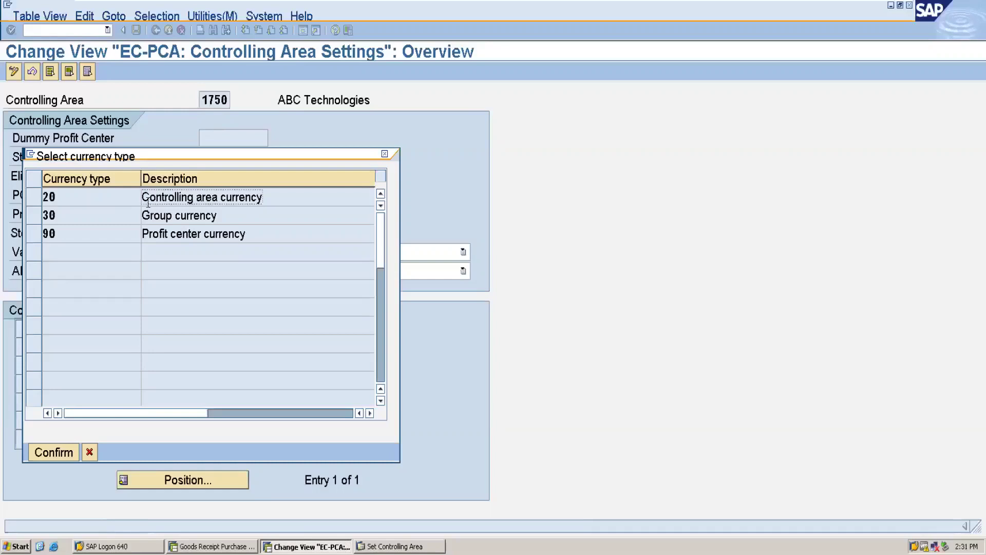
click(44, 453)
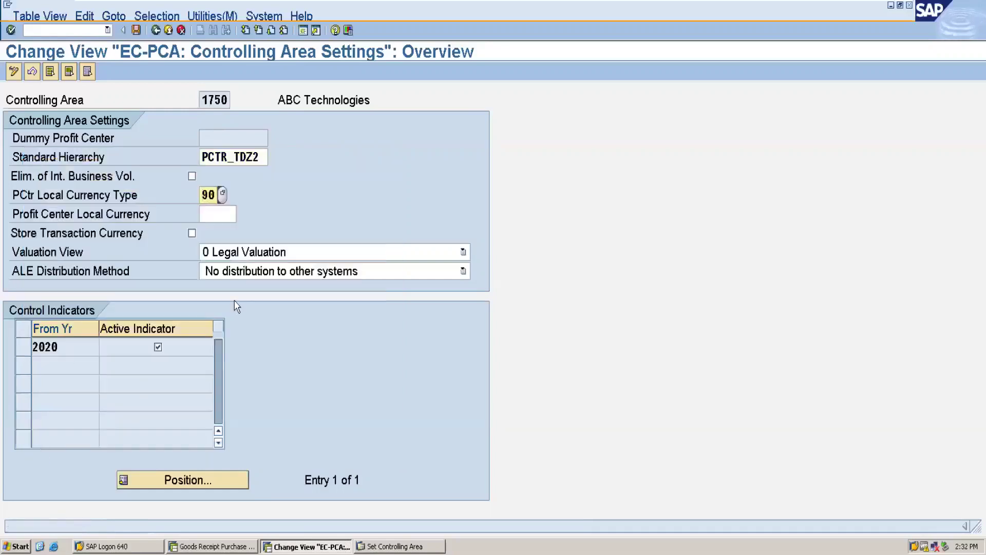
click(216, 217)
text(INR)
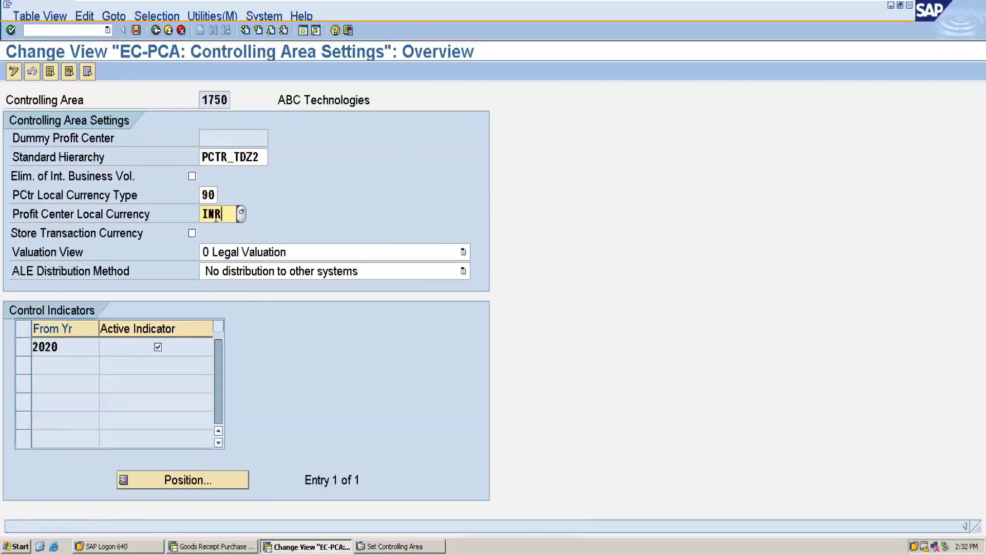
click(136, 32)
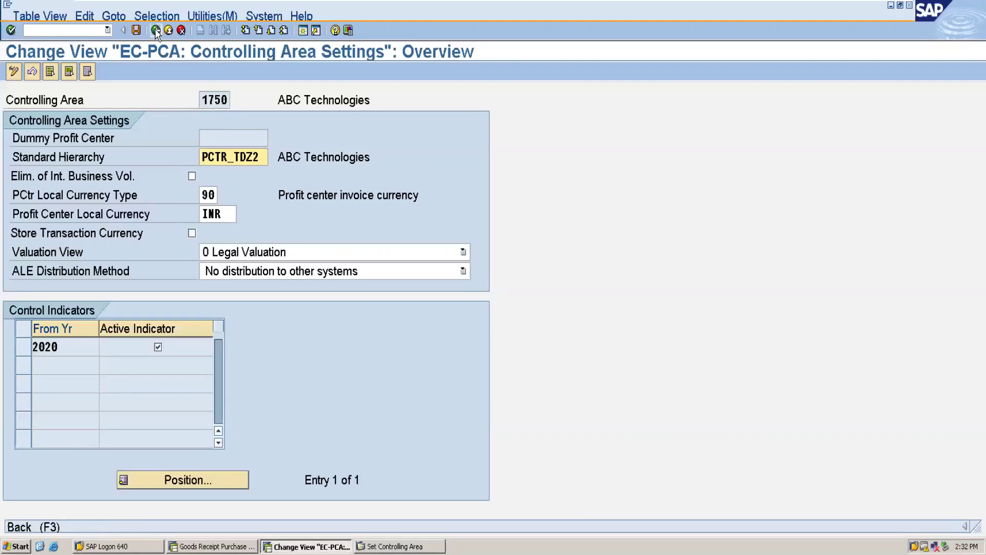
click(156, 30)
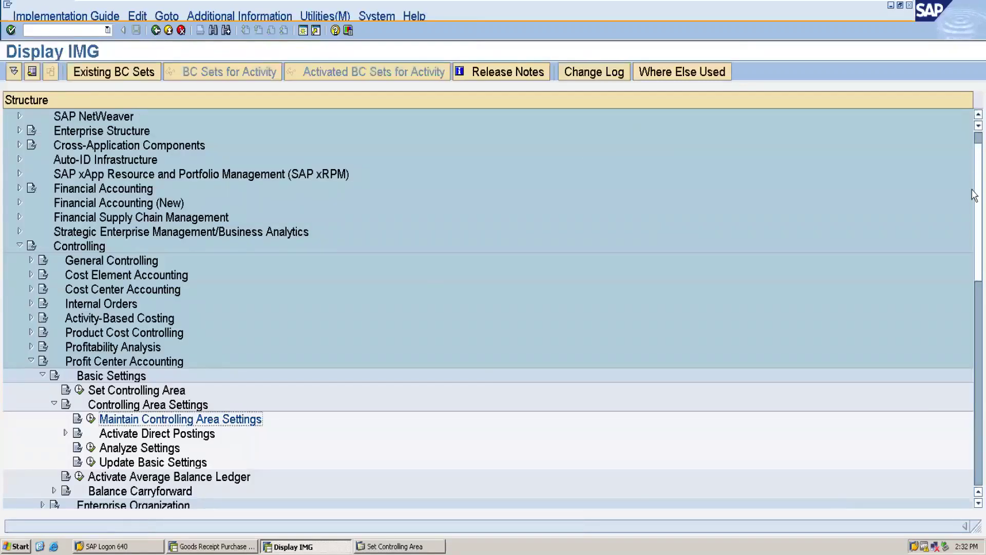
Open the Define Profit Center Groups activity under the Profit Center master data of Profit Center Accounting
scroll(975, 232, down, 1)
scroll(974, 233, down, 2)
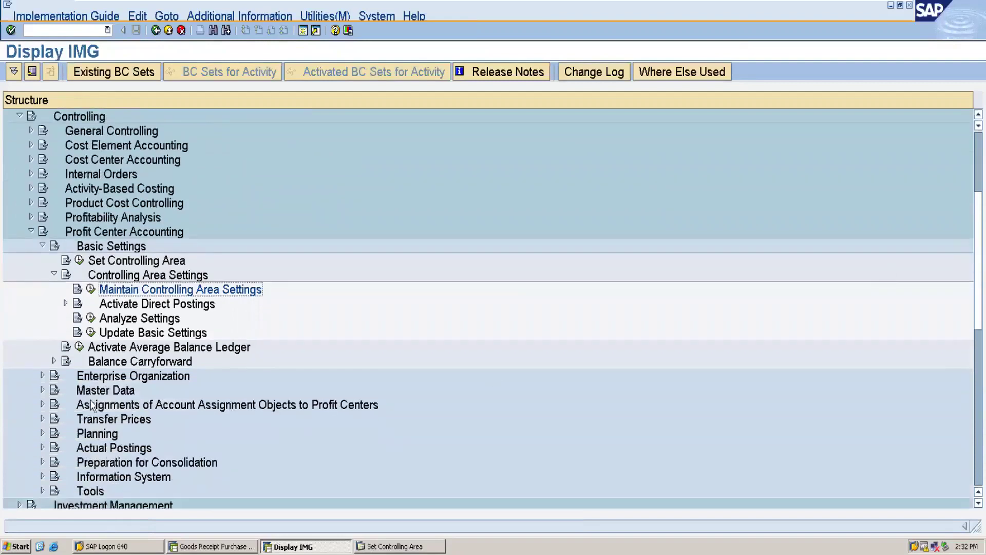
click(43, 391)
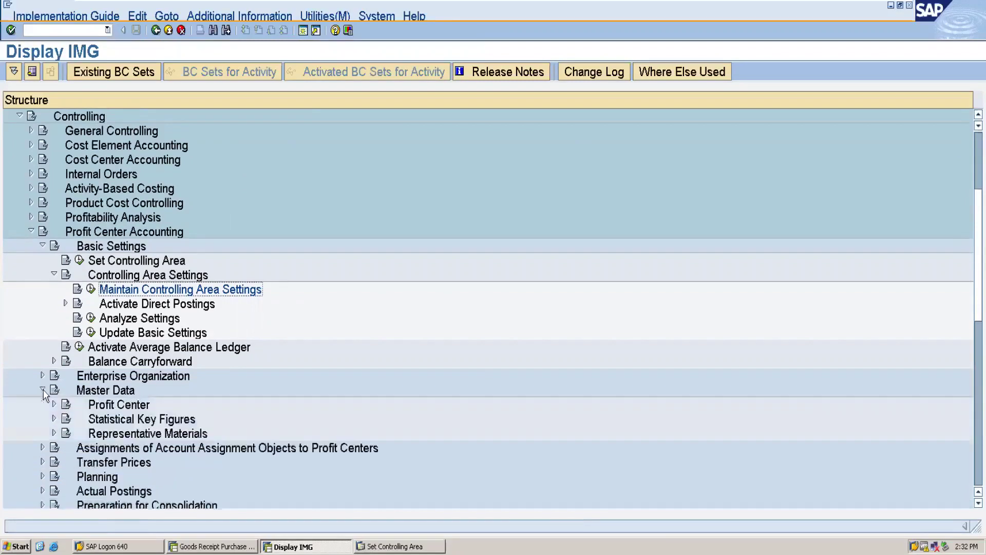
click(54, 405)
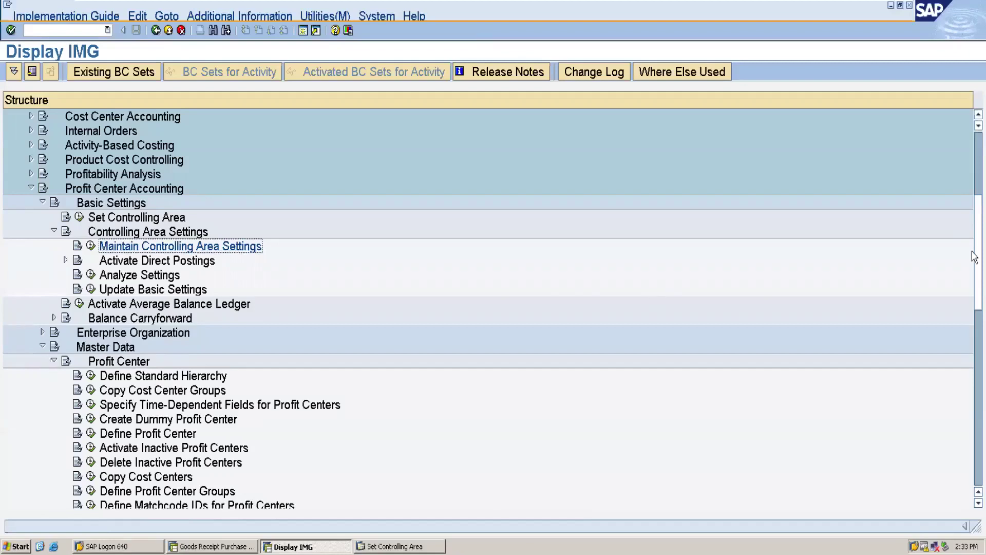
drag(973, 264, 974, 303)
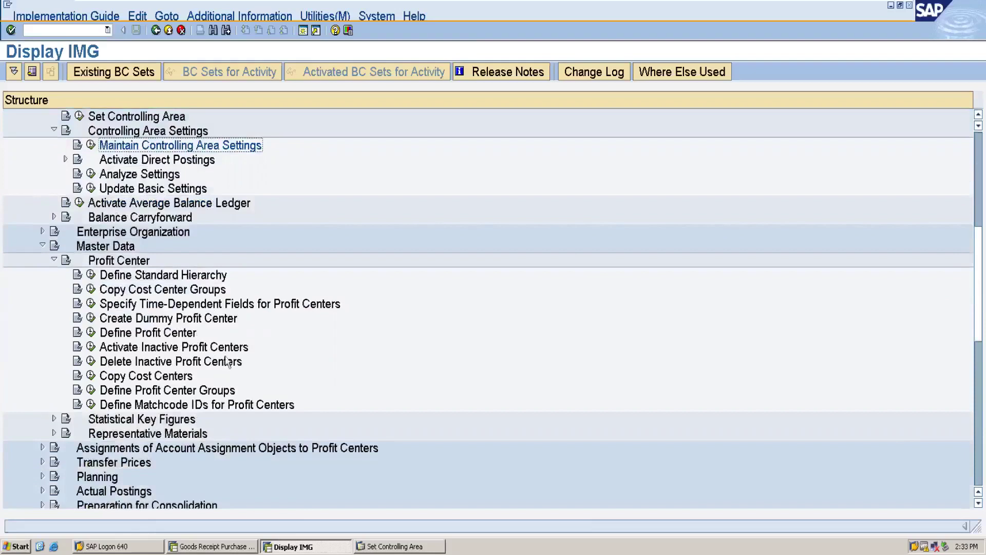
click(91, 391)
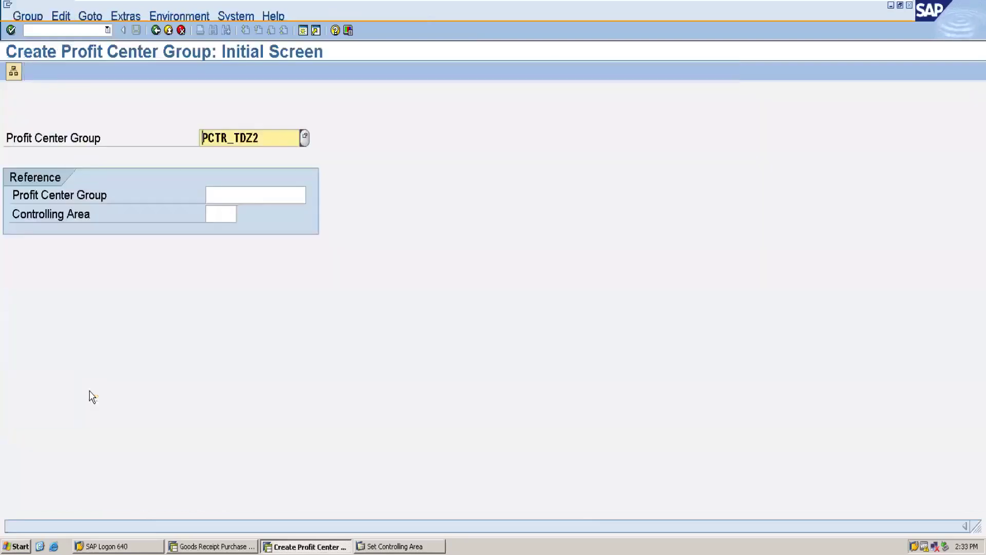
Replace the proposed profit center group with ABC and go to its structure
key(Delete)
key(Delete)
key(Delete)
key(Delete)
key(Delete)
key(Delete)
key(Delete)
key(Delete)
key(Delete)
text(ABC)
key(Return)
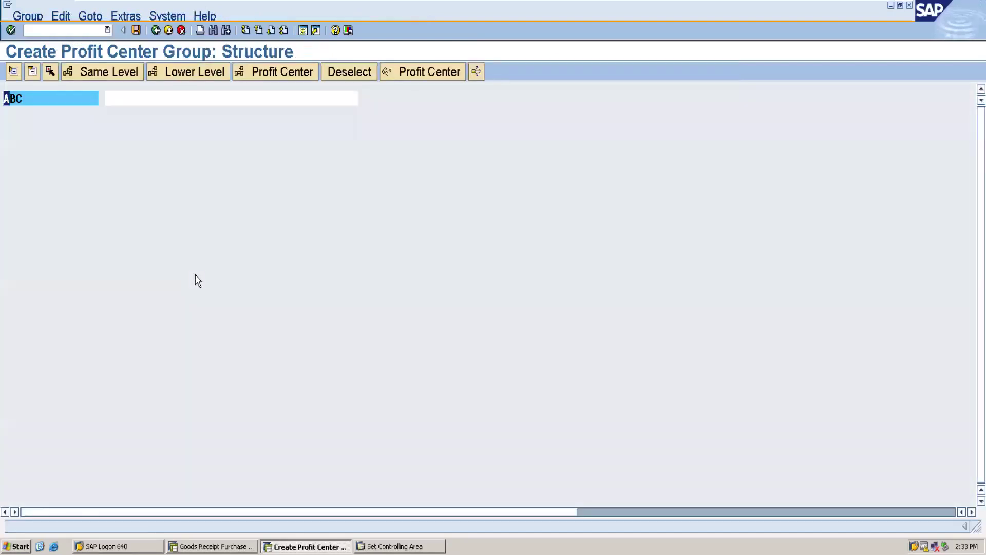
Enter ABC as the description of the new profit center group, save it and return to the implementation guide
click(143, 99)
text(ABC)
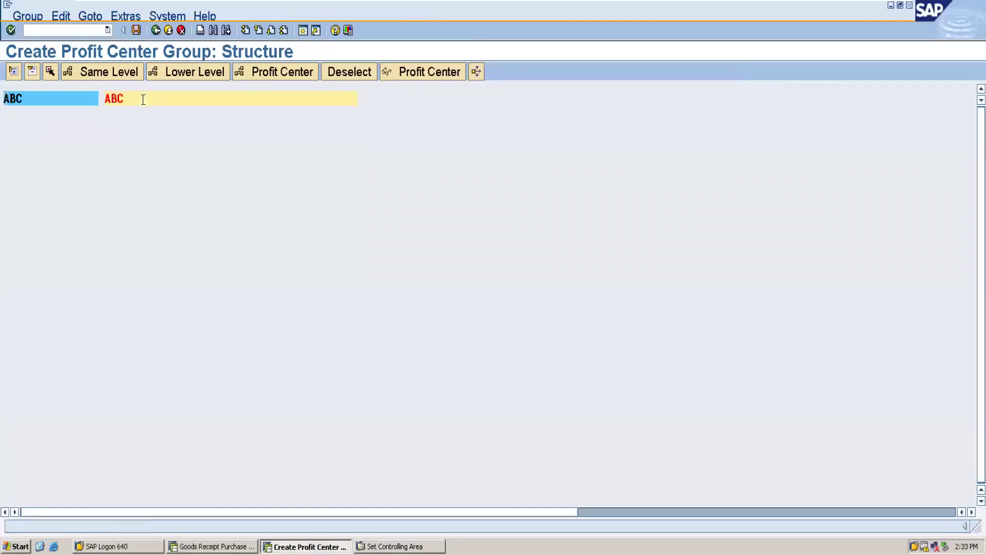
click(136, 31)
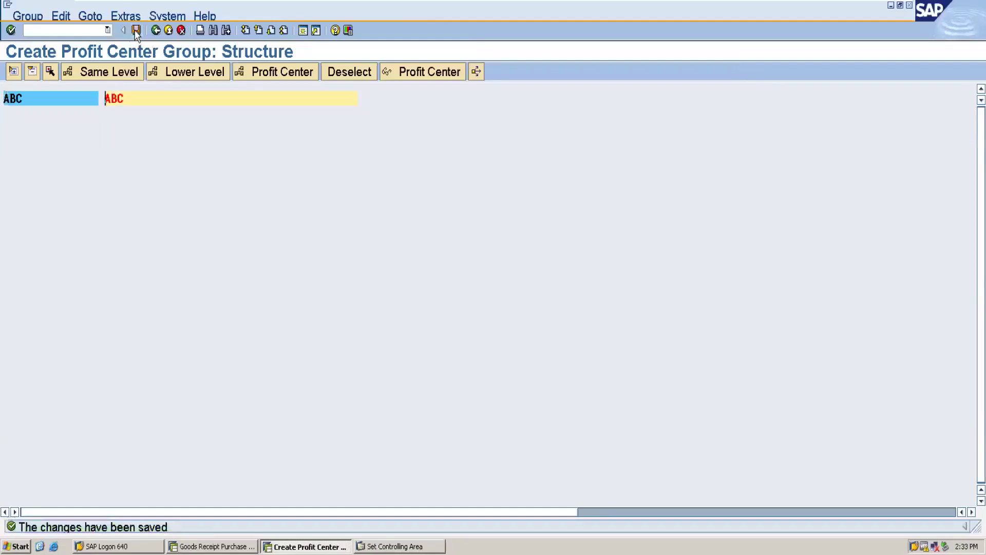
click(155, 30)
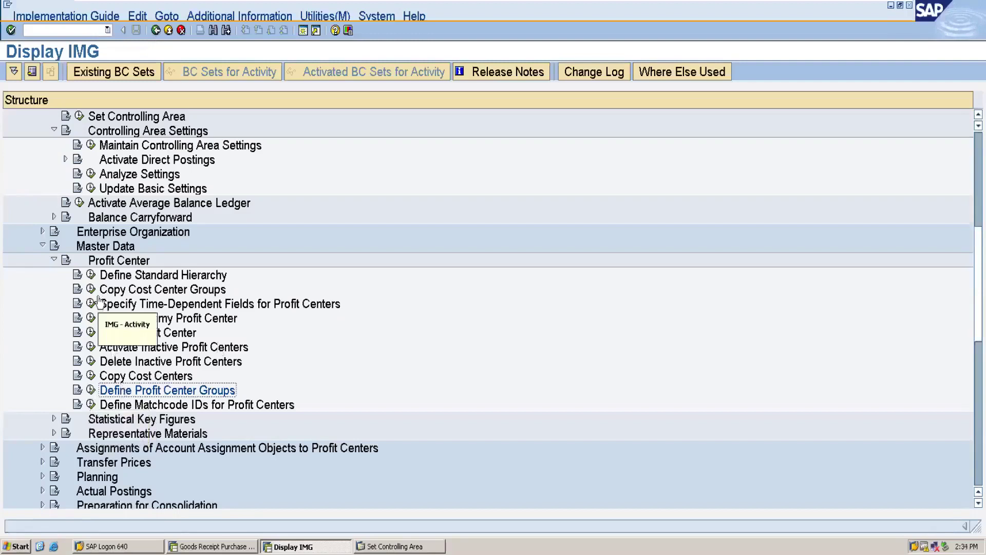
Add group ABC as a lower level under PCTR_TDZ2 in the profit center standard hierarchy, save and return to the implementation guide
click(92, 276)
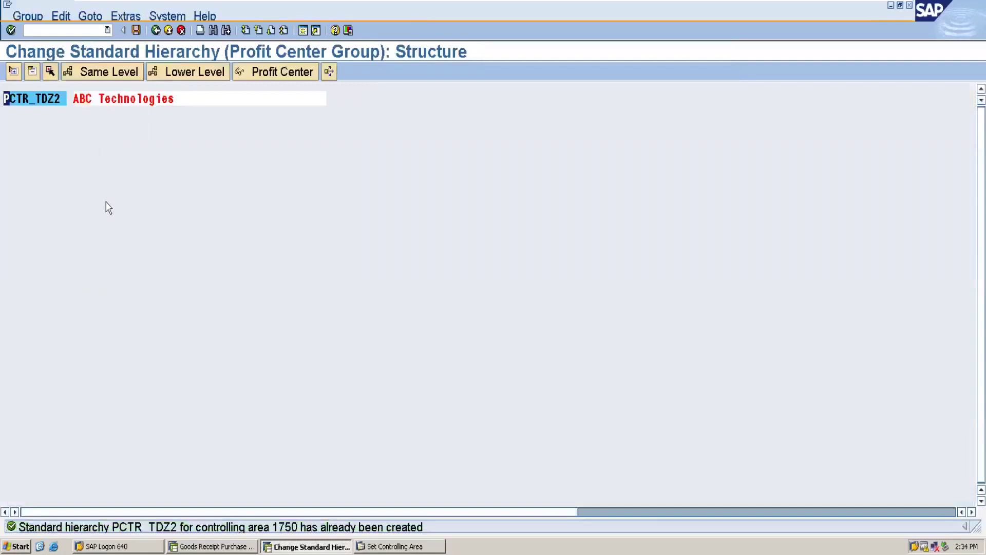
click(188, 77)
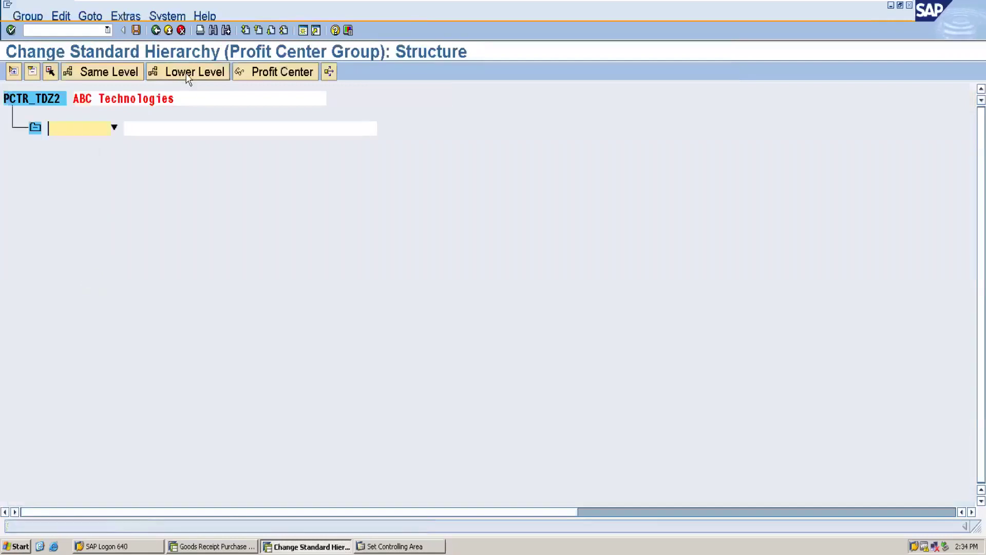
click(157, 125)
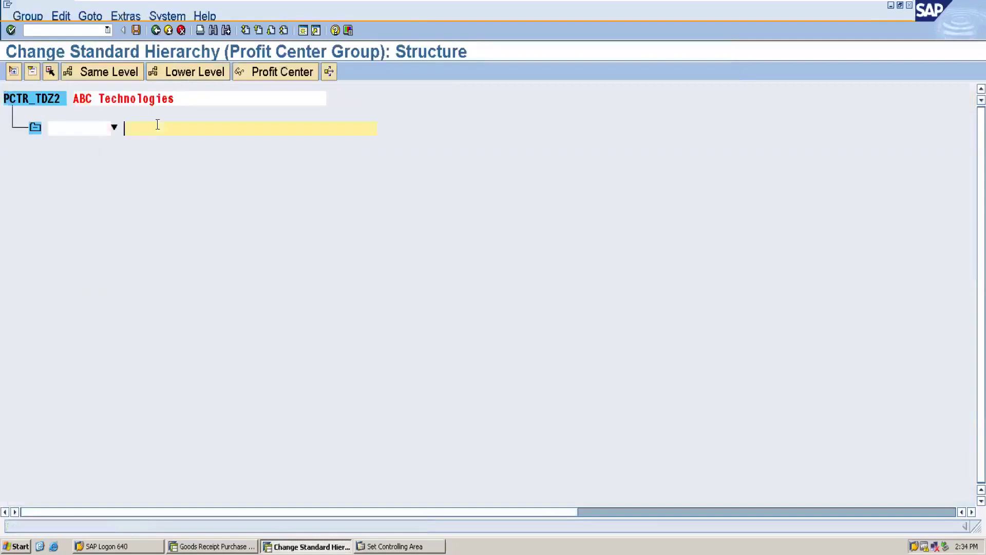
click(115, 128)
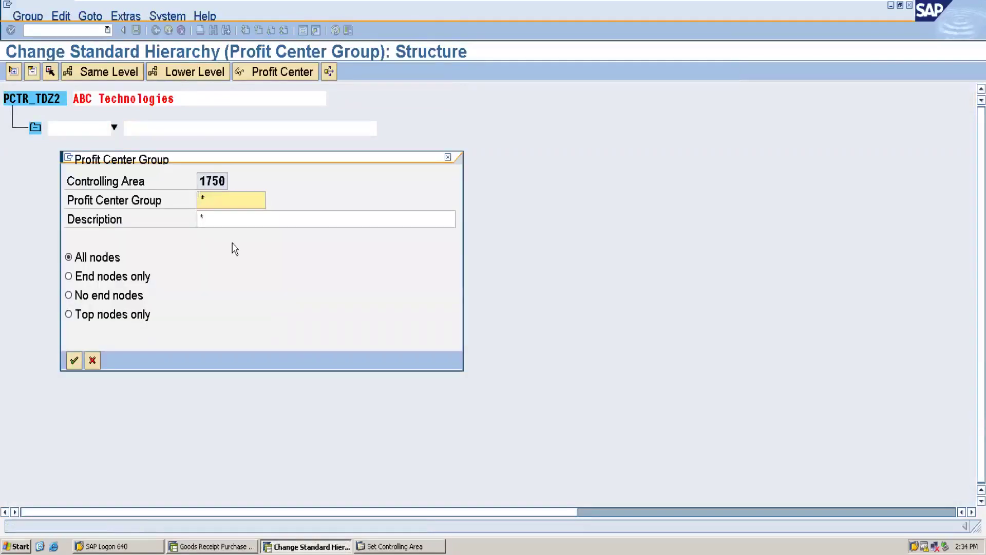
click(75, 360)
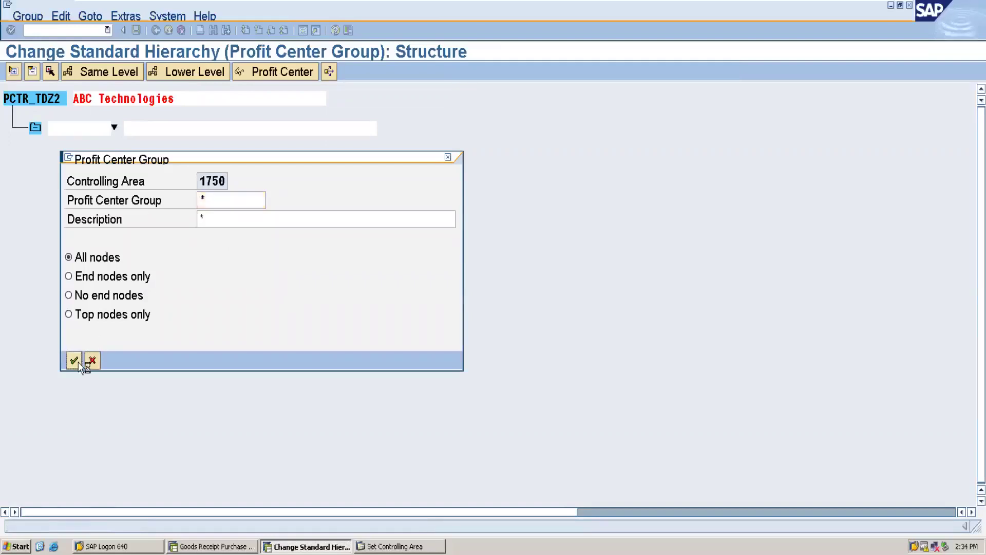
click(78, 361)
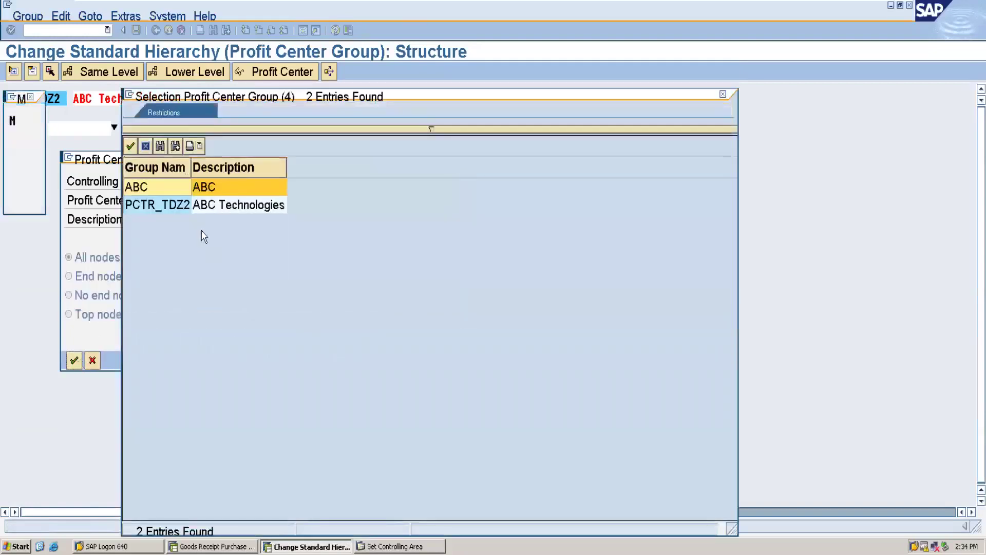
double_click(172, 194)
key(Return)
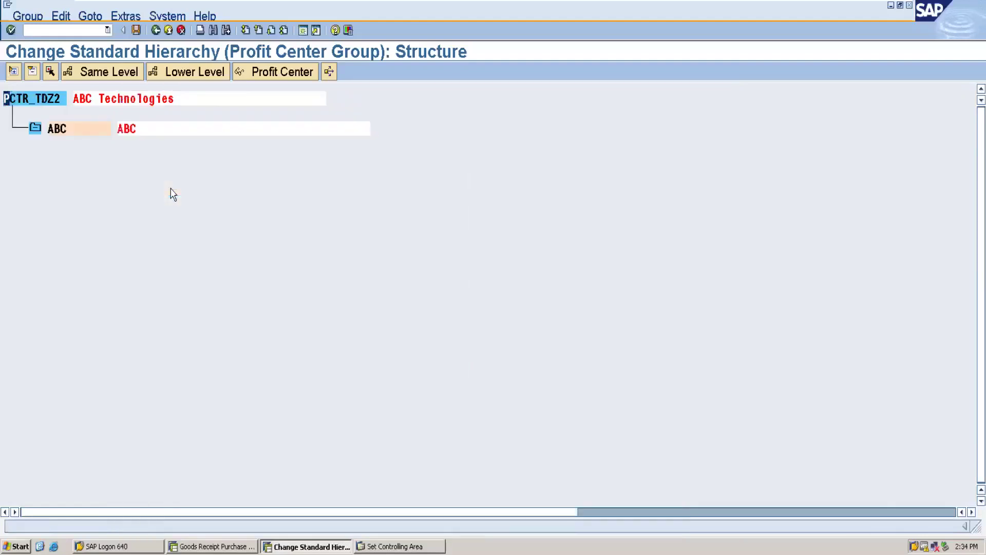
click(137, 31)
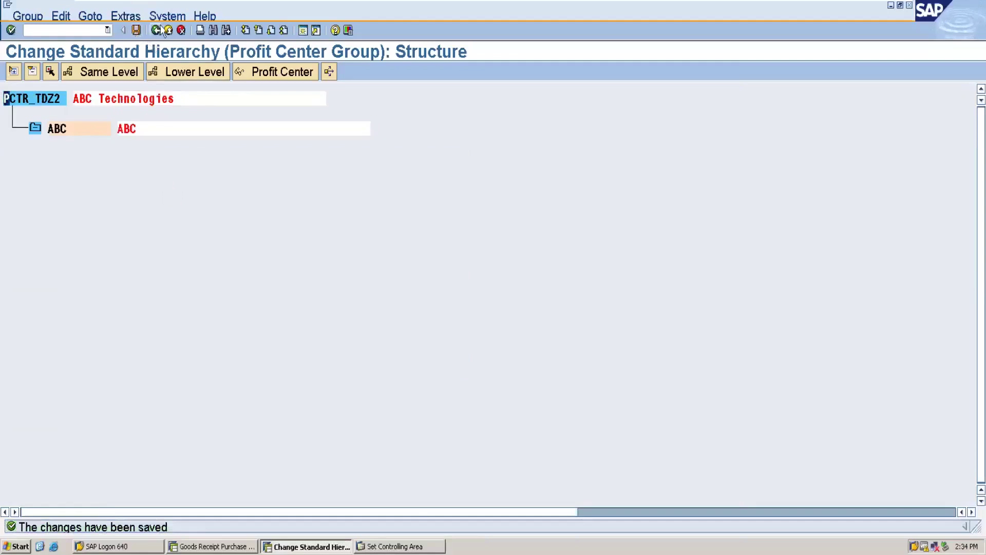
click(156, 31)
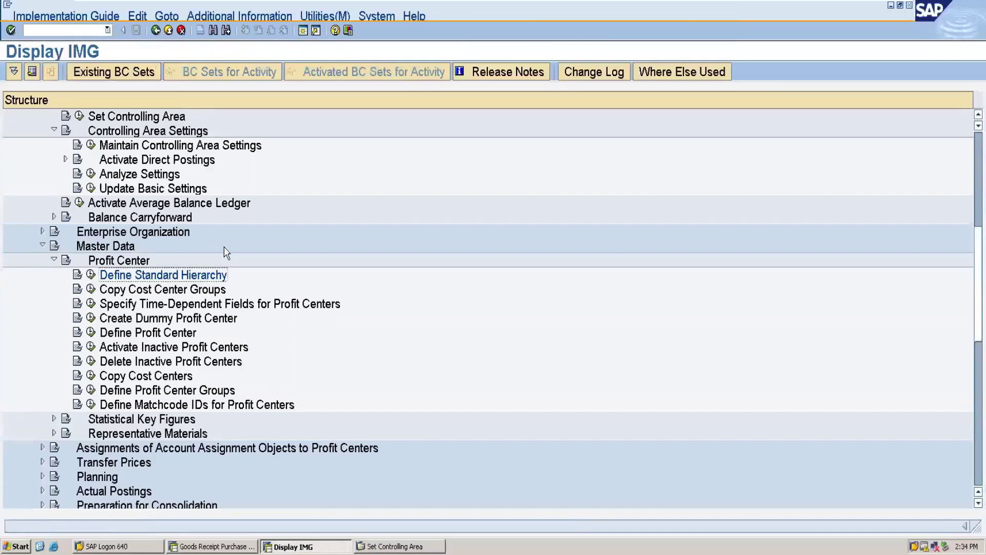
Start creating dummy profit center ABCD1 from the Create Dummy Profit Center activity and open its basic data
click(91, 319)
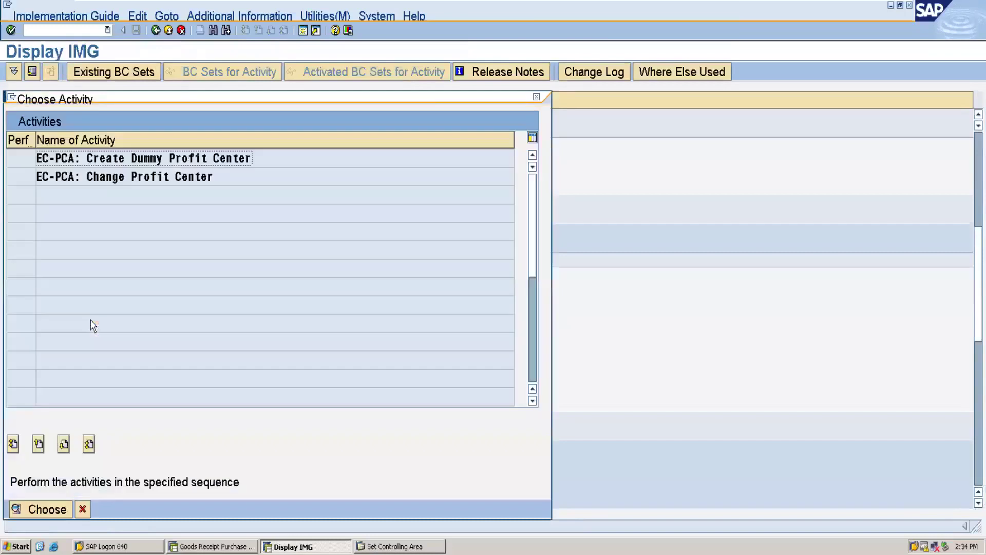
double_click(137, 159)
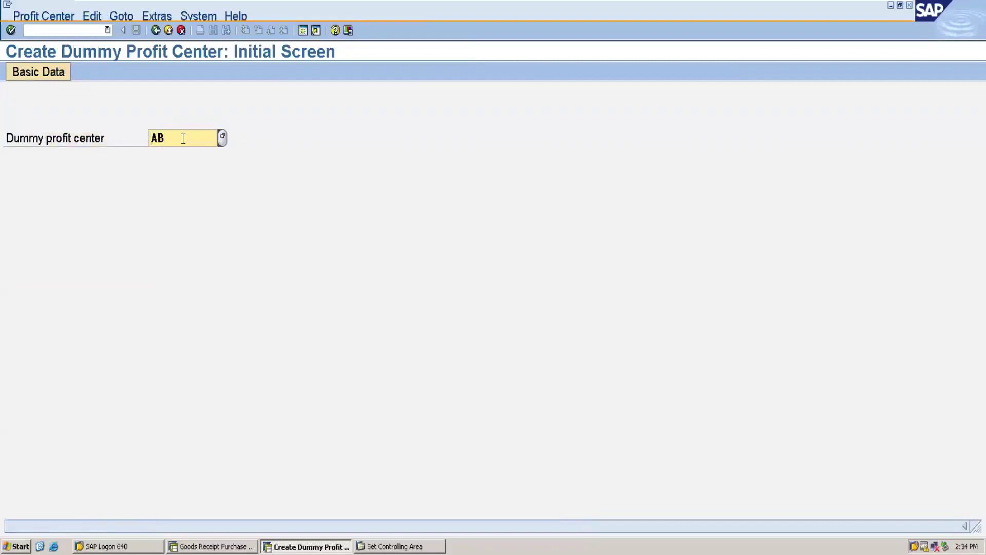
text(CD1)
key(Return)
click(20, 72)
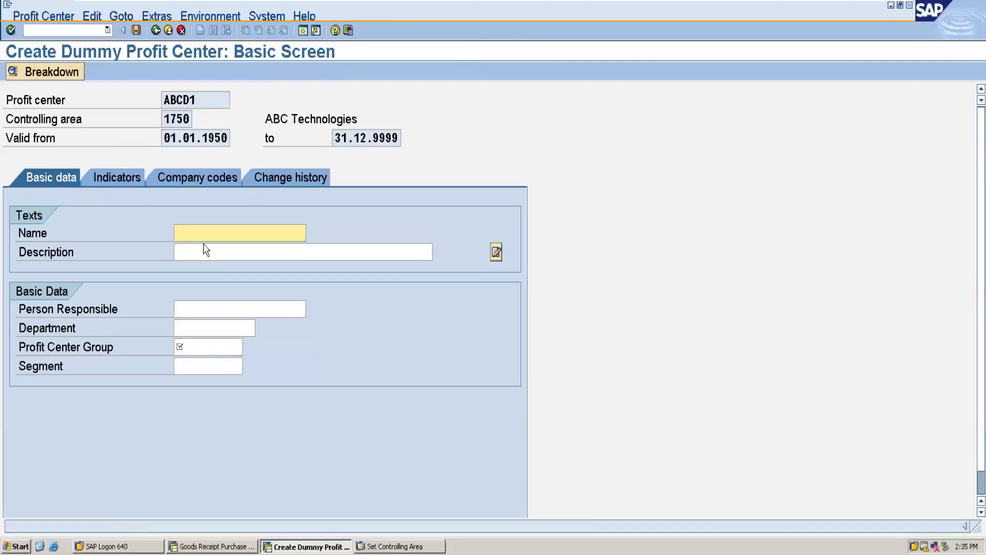
Enter "Dummy profit center" as the name and "DUMMY PROFIT CENTER" as the description of the dummy profit center
text(du)
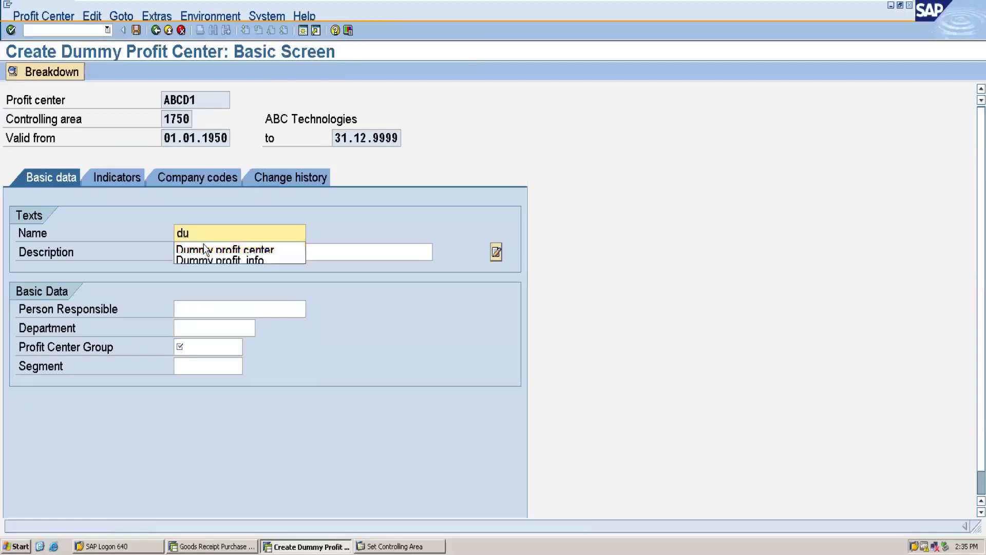
click(204, 249)
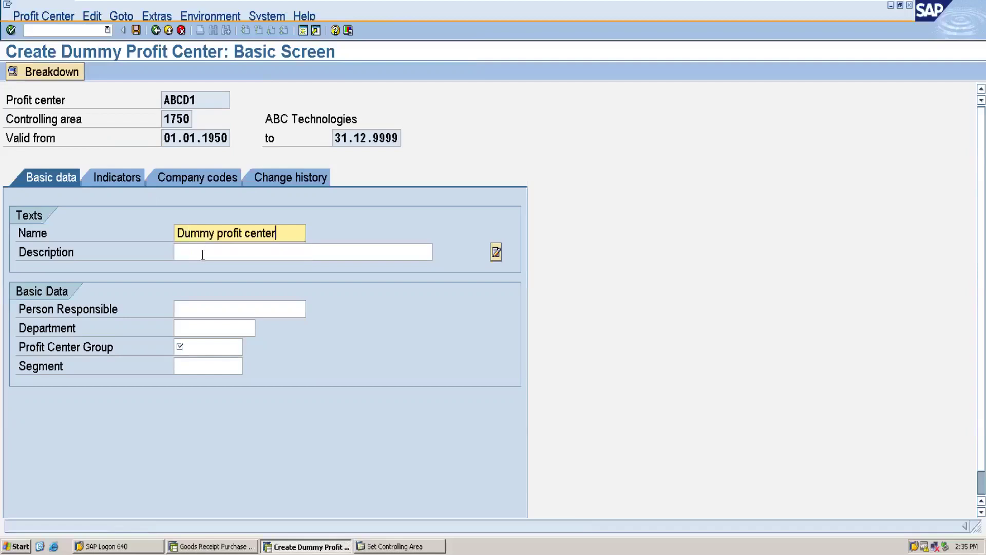
click(203, 254)
text(du)
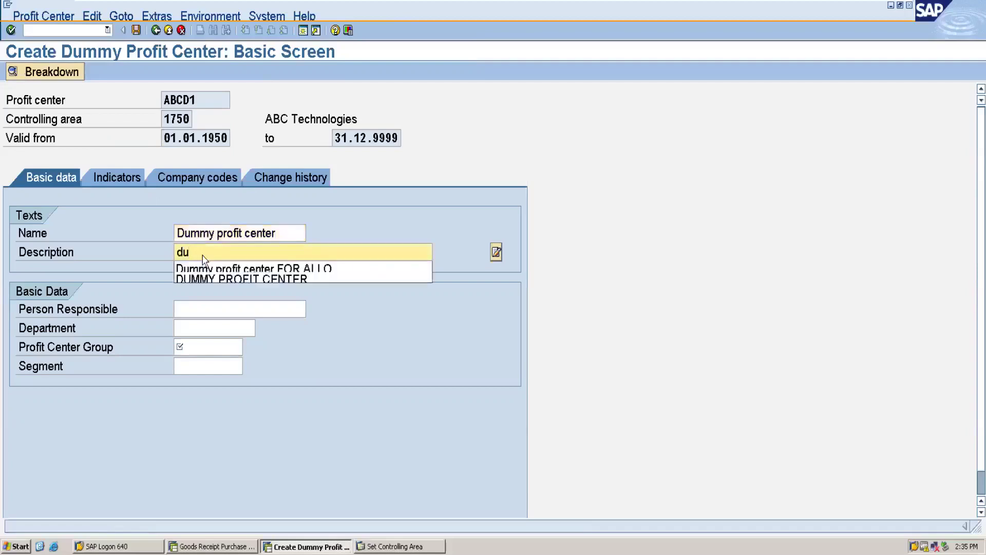
click(209, 277)
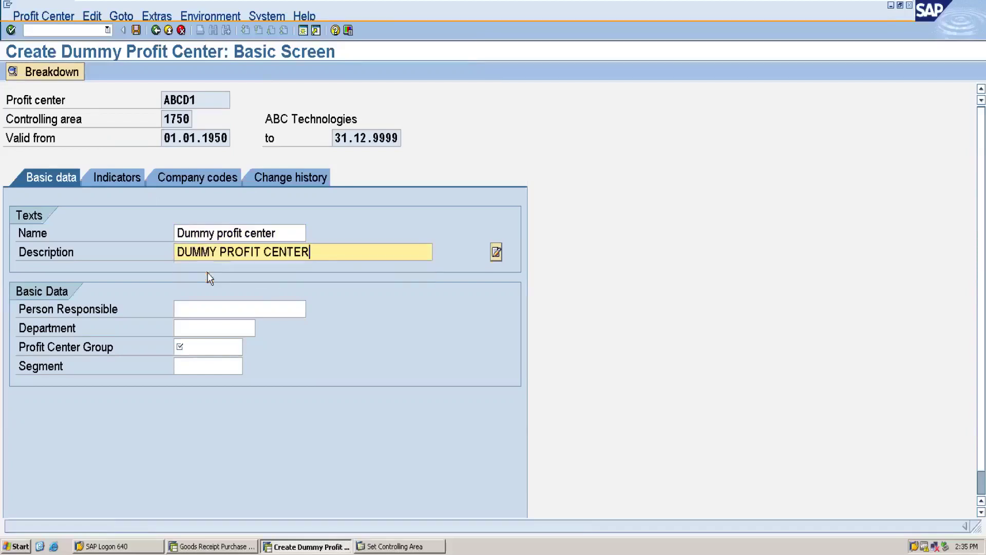
Assign the dummy profit center to profit center group ABC, save it and close the activity selection
click(201, 349)
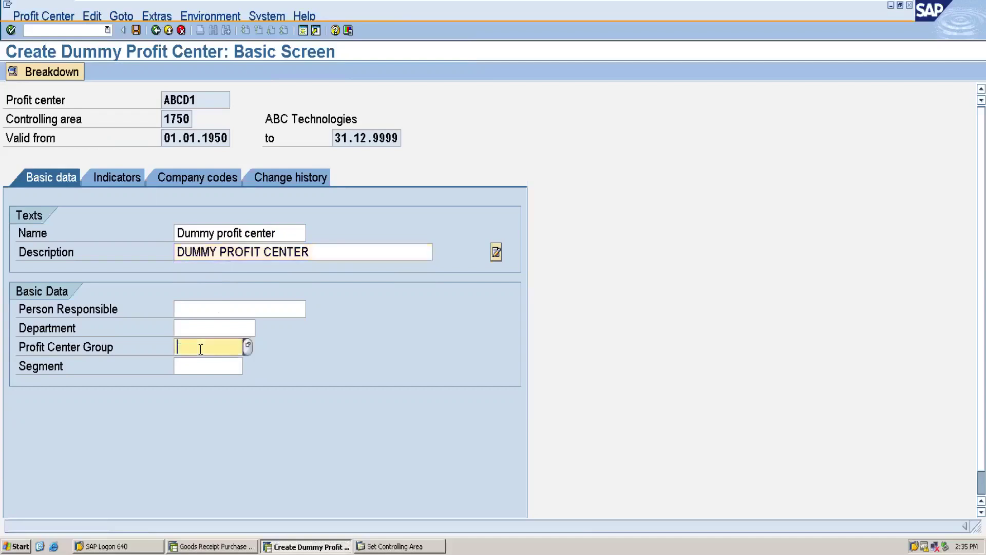
click(247, 346)
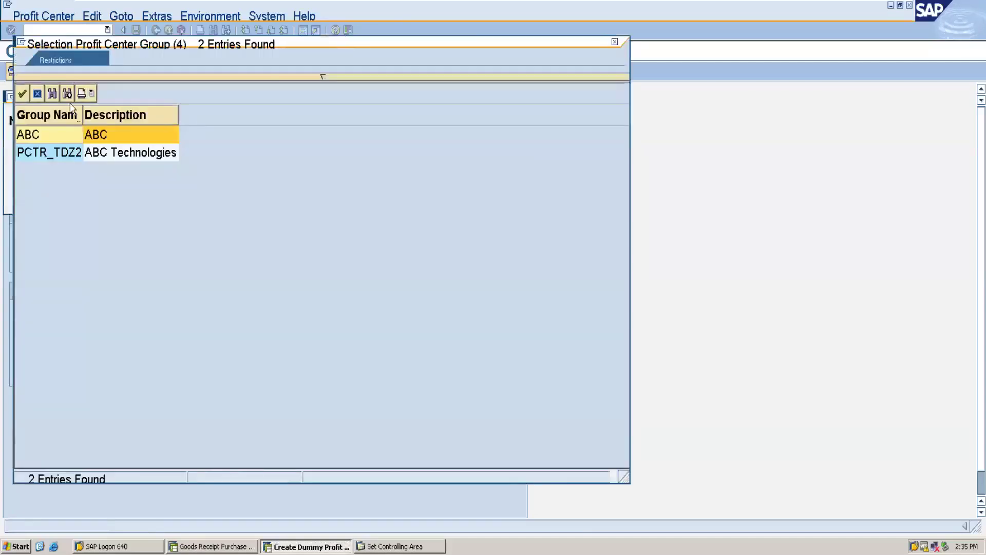
double_click(48, 137)
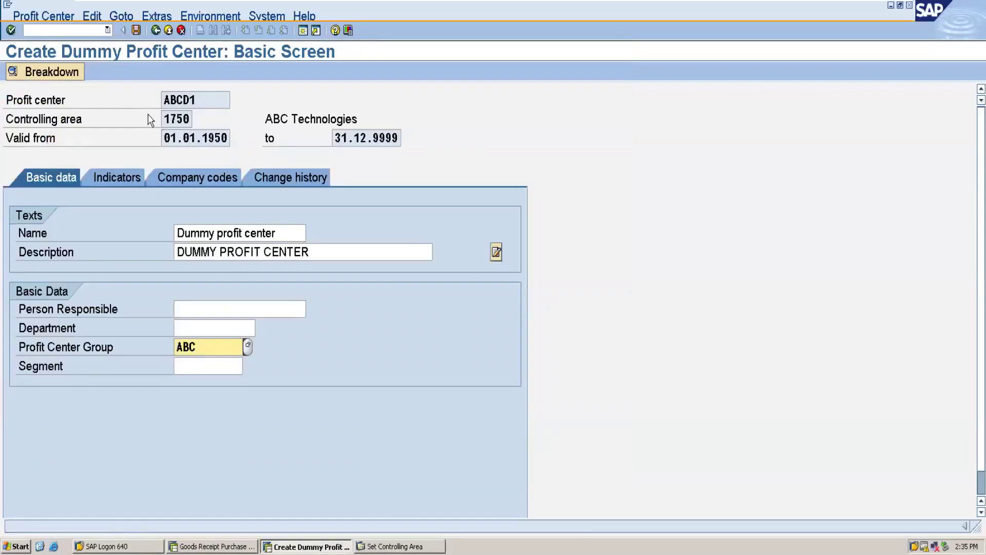
click(136, 30)
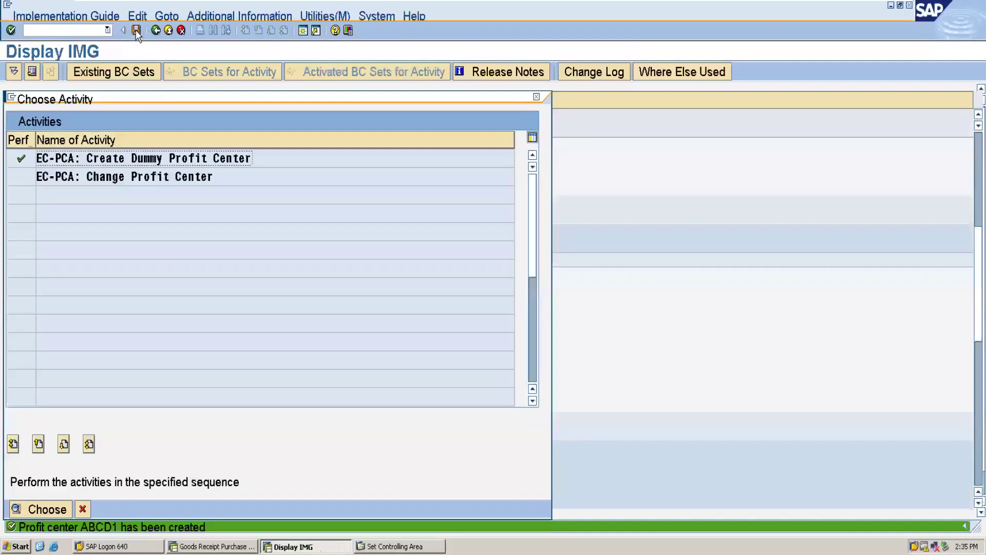
click(536, 97)
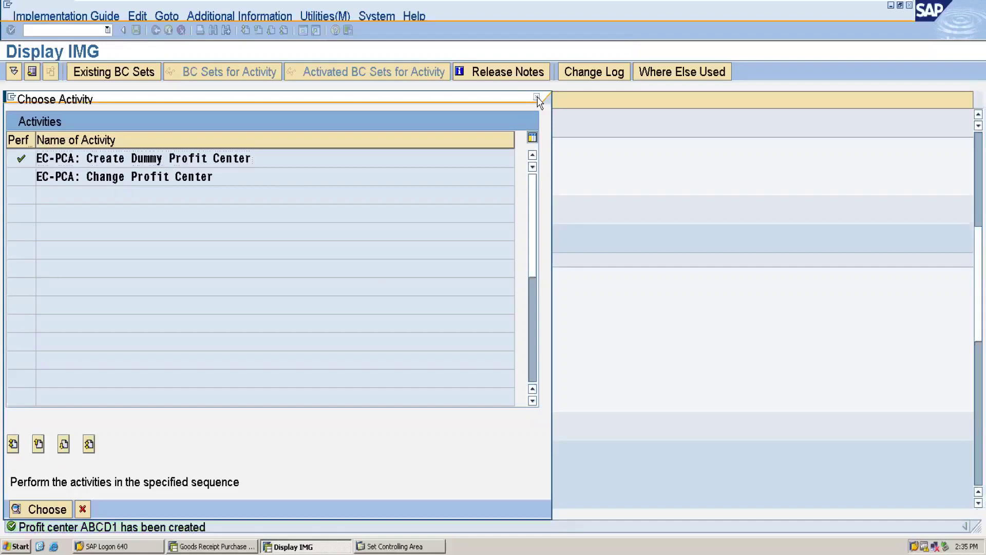
click(537, 99)
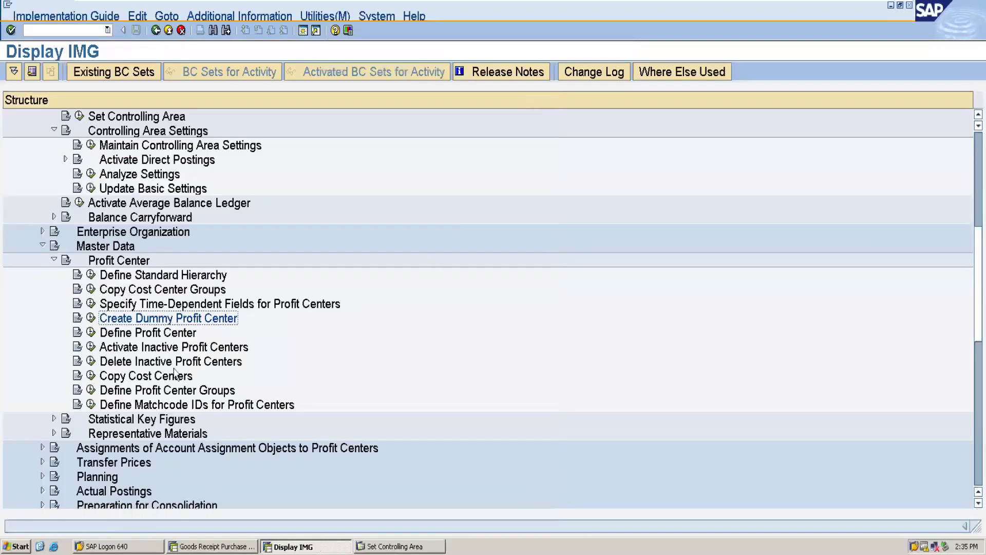
Start creating profit center ABCD5 from the Define Profit Center activity and open its basic data
click(90, 333)
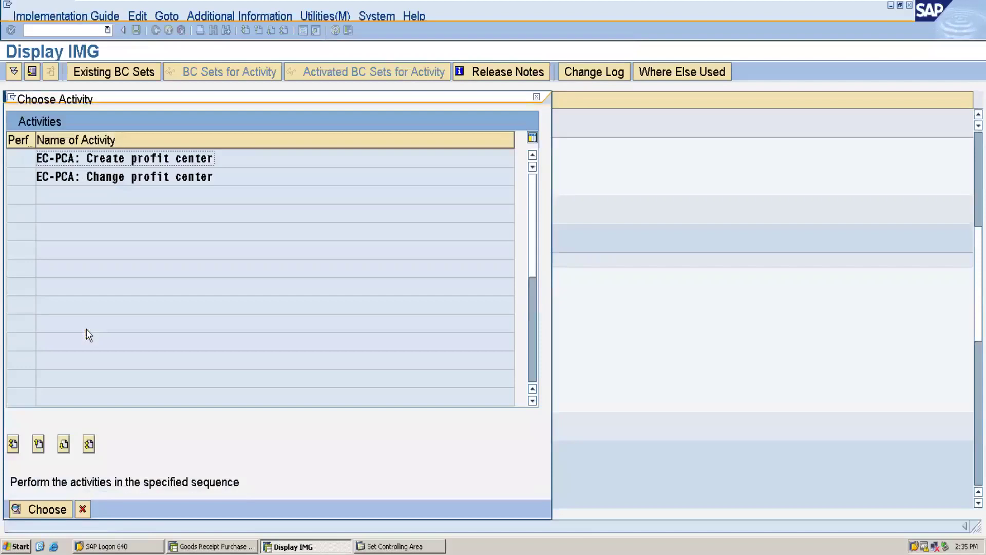
double_click(161, 159)
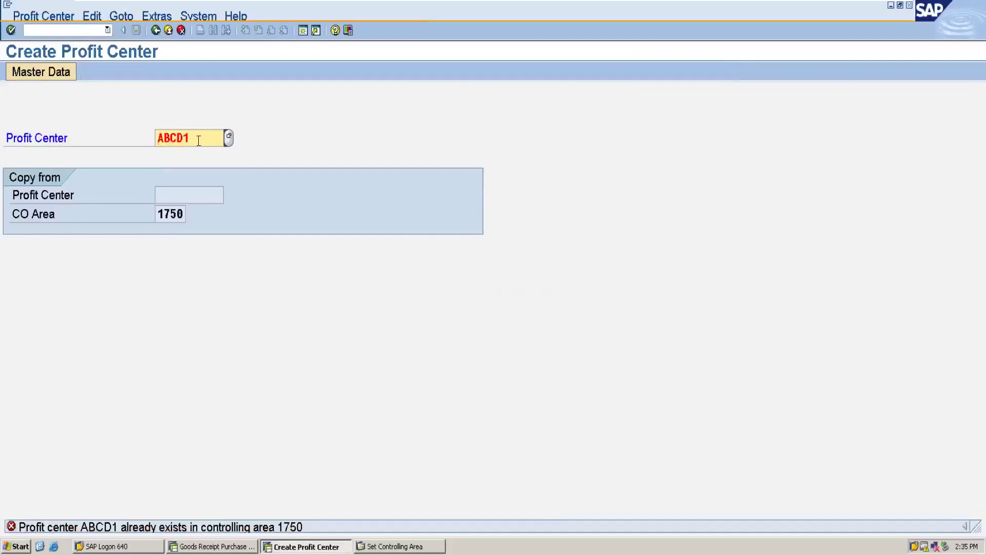
text(5)
click(25, 72)
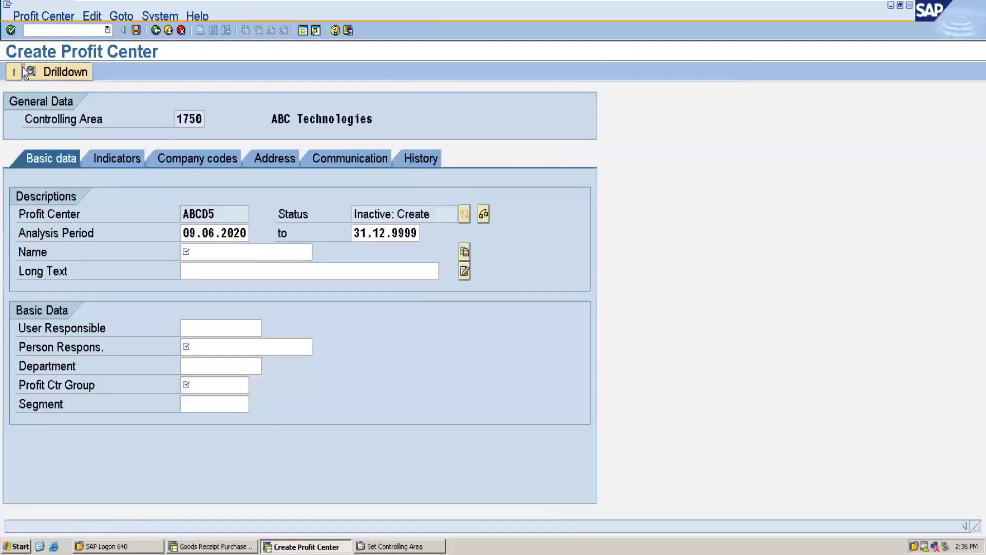
Enter "Profit center" as the name and "profit center" as the long text of profit center ABCD5
click(203, 254)
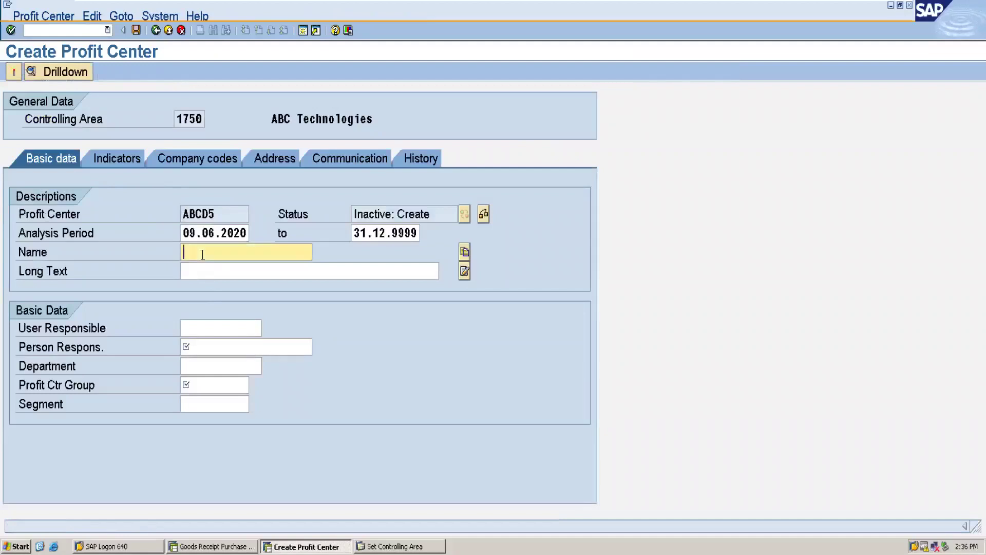
text(P)
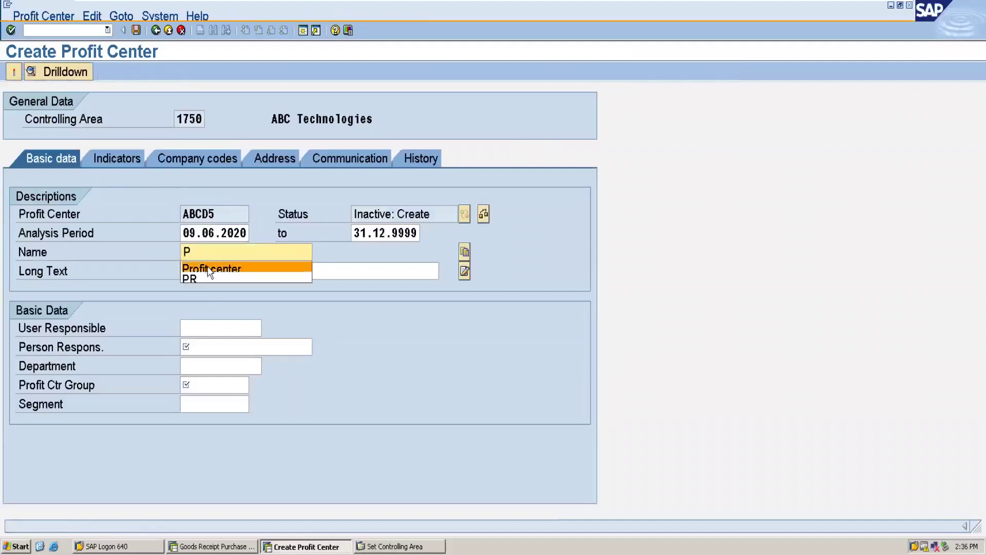
click(210, 269)
click(208, 272)
text(PRO)
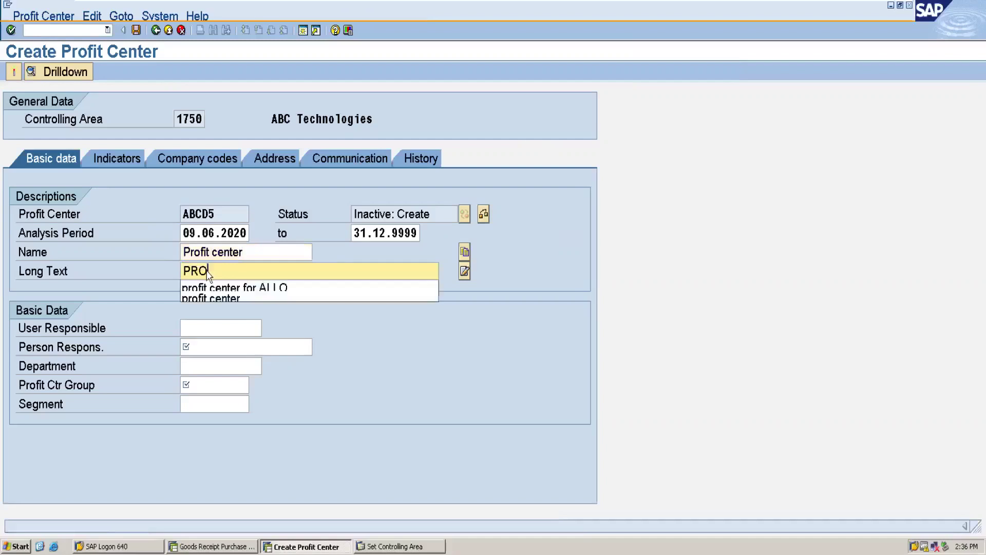
click(216, 299)
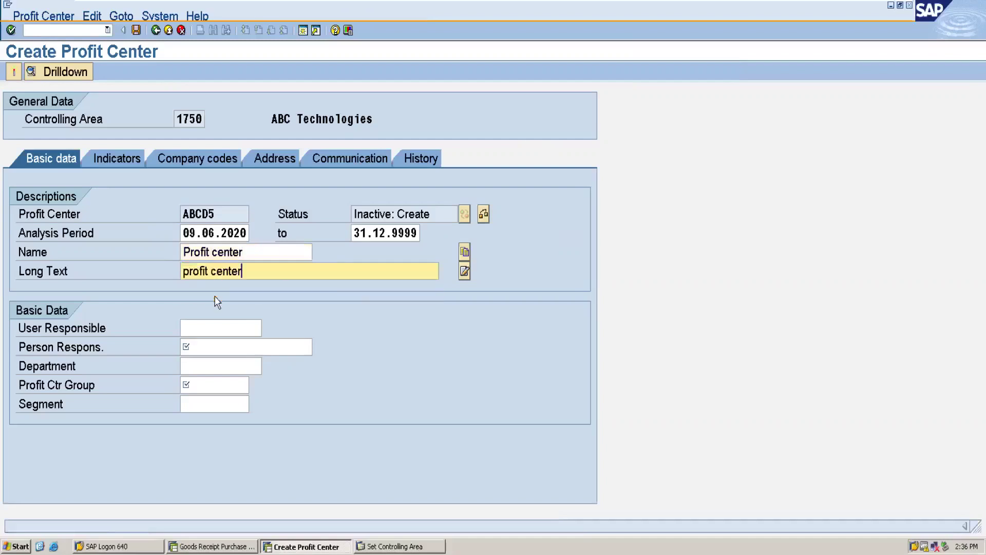
Fill in the person responsible, assign the profit center to group ABC, activate it and close the activity selection
click(216, 353)
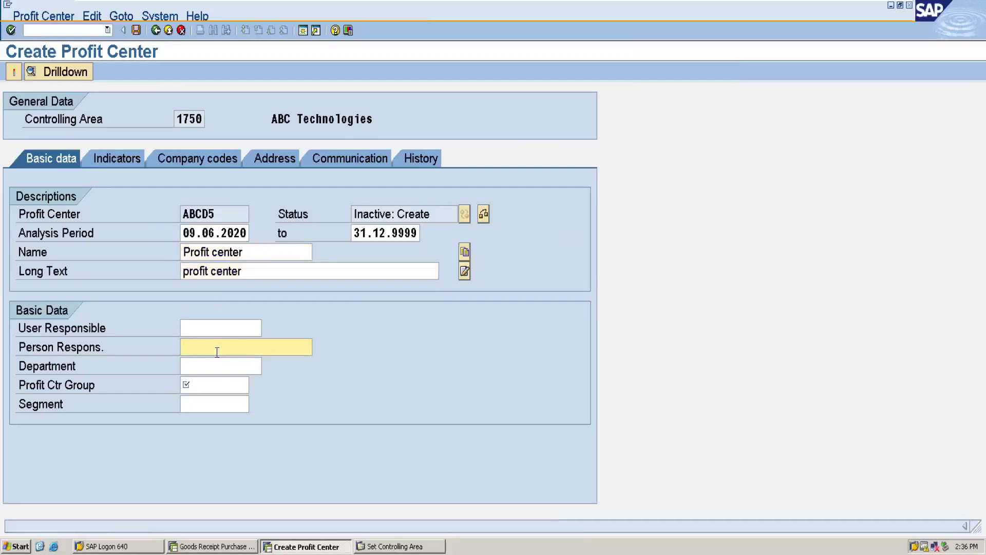
text(ABCD)
click(205, 394)
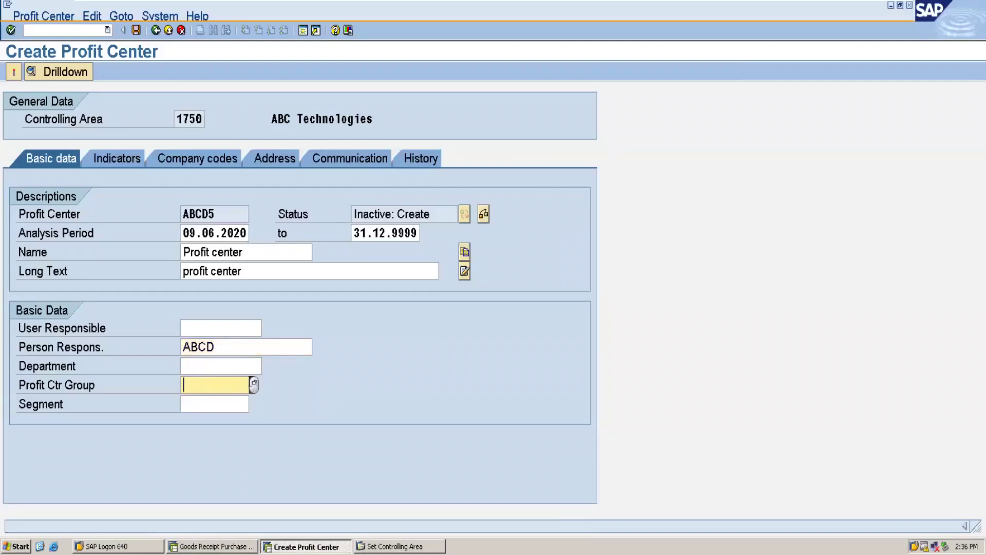
click(254, 385)
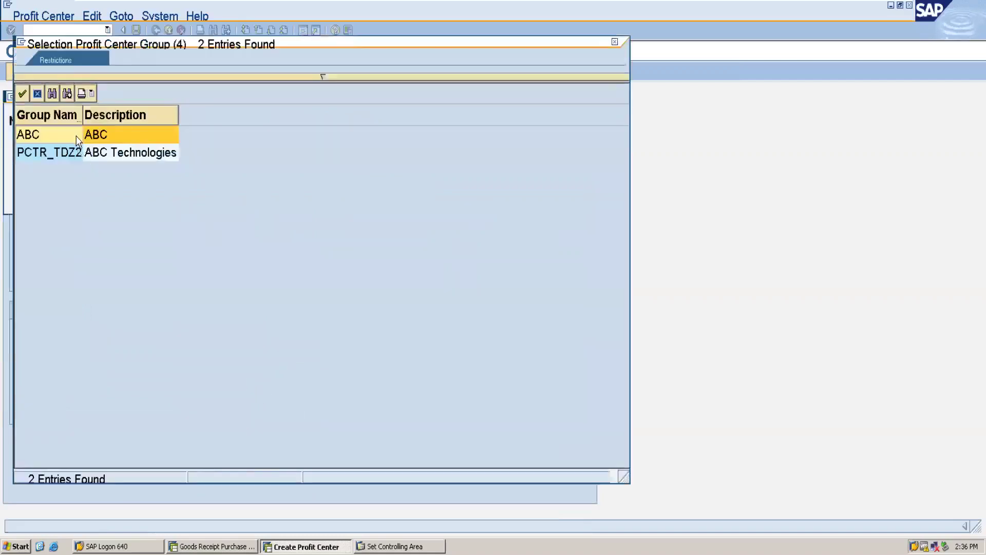
double_click(75, 134)
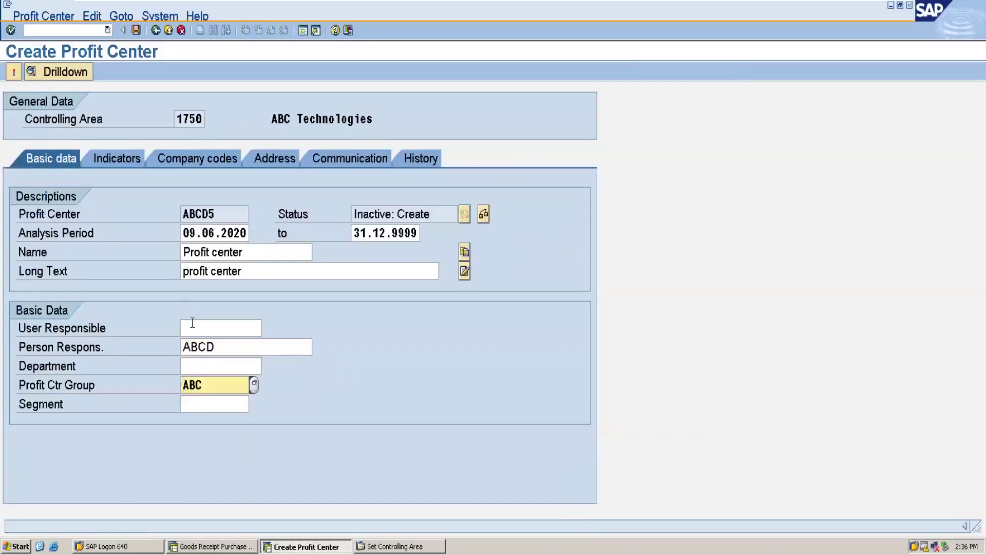
click(14, 74)
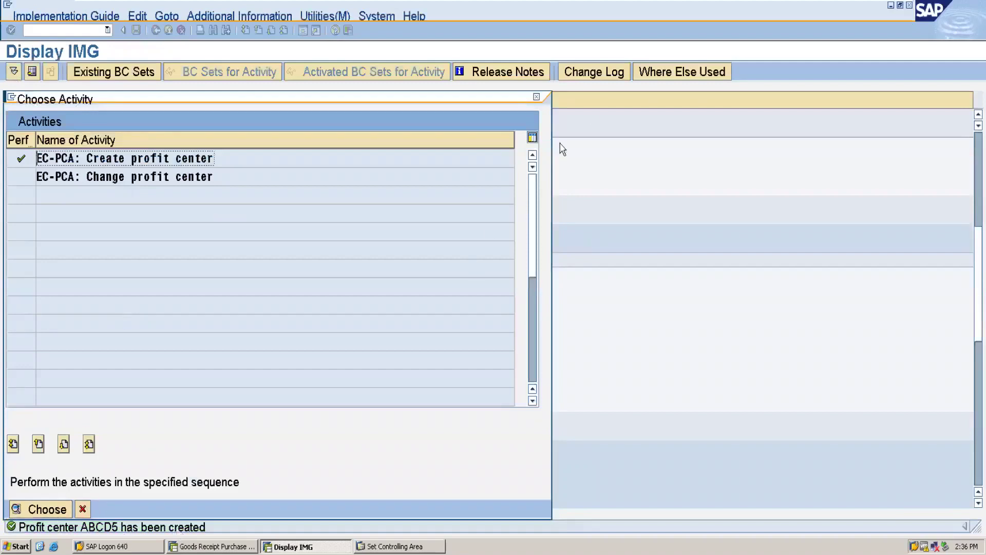
click(537, 97)
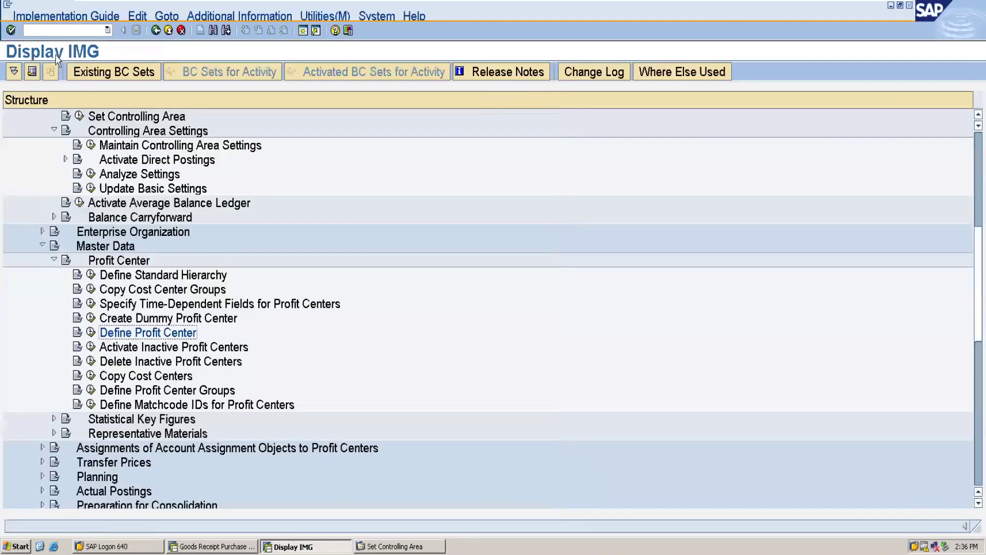
Check the profit centers assigned to group ABC in the standard hierarchy and return to the implementation guide
click(91, 275)
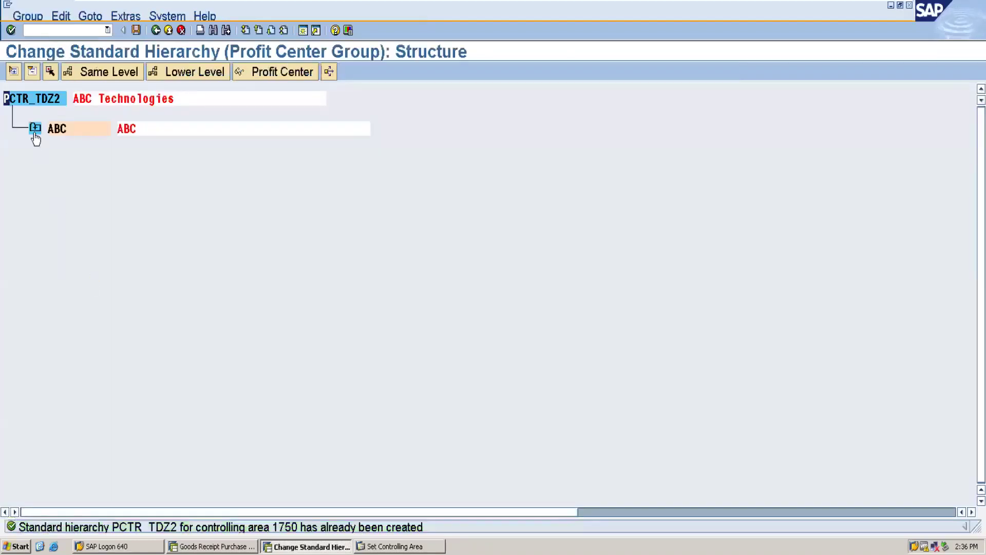
click(35, 128)
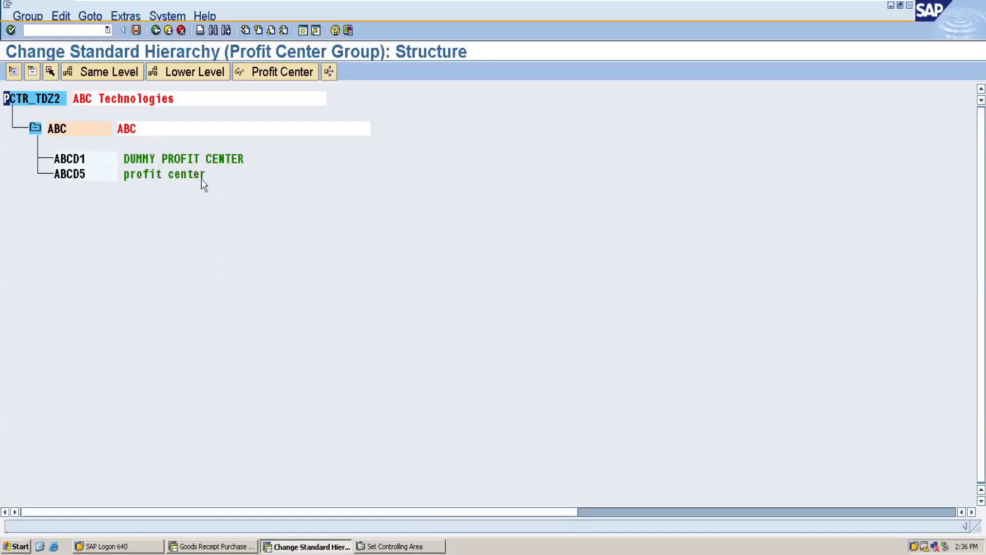
click(155, 31)
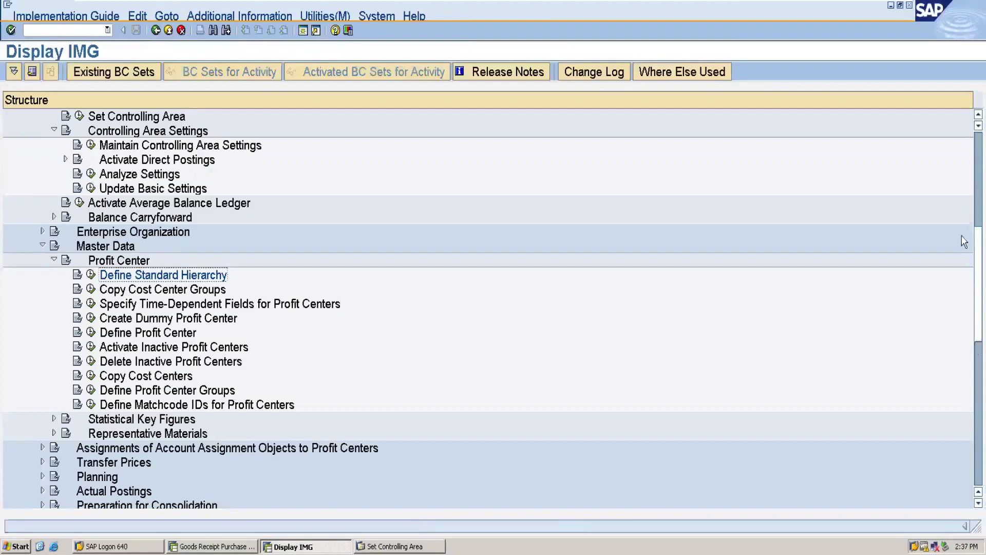
Add a control parameters entry for actual data from year 2020 with line items and online transfer enabled, save and return to the implementation guide
drag(974, 340, 972, 301)
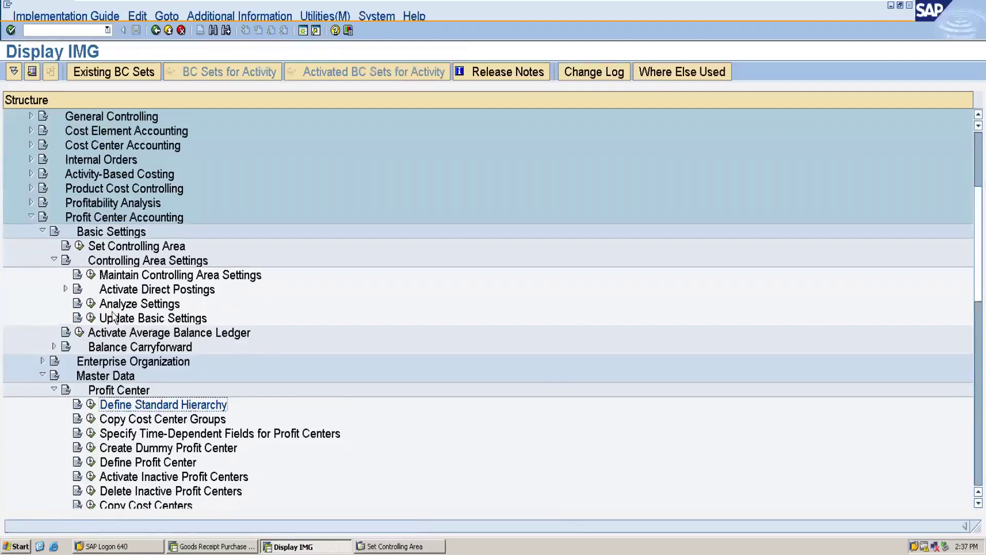
click(65, 289)
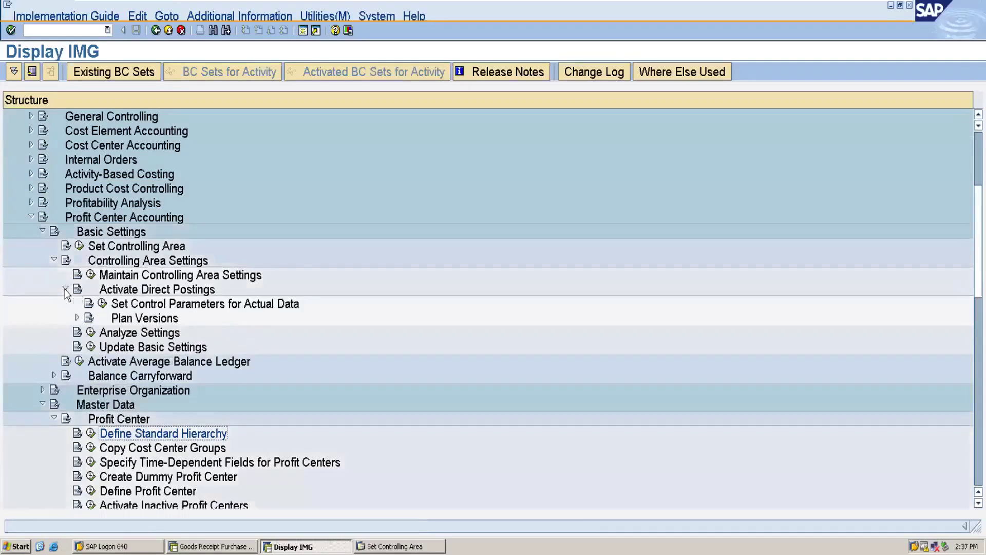
click(103, 304)
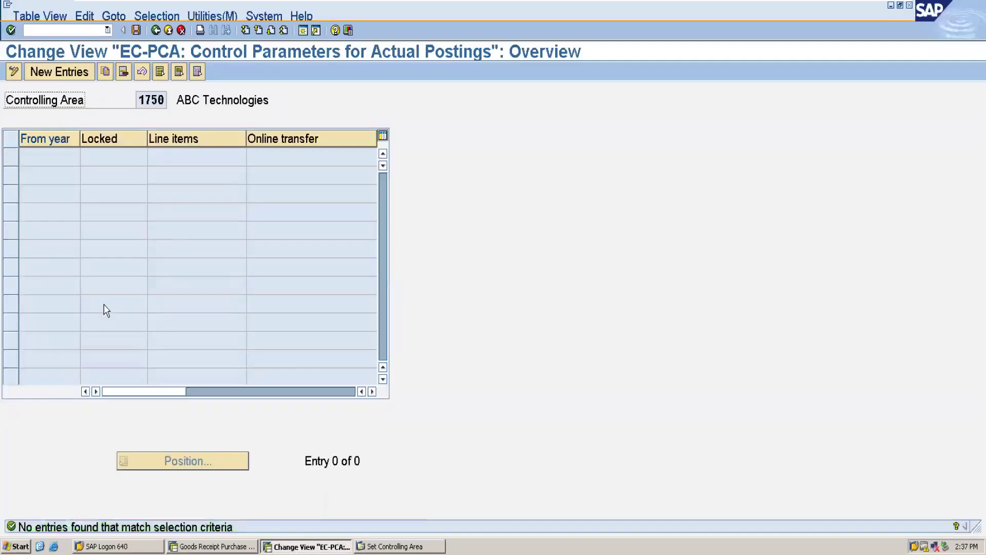
click(70, 75)
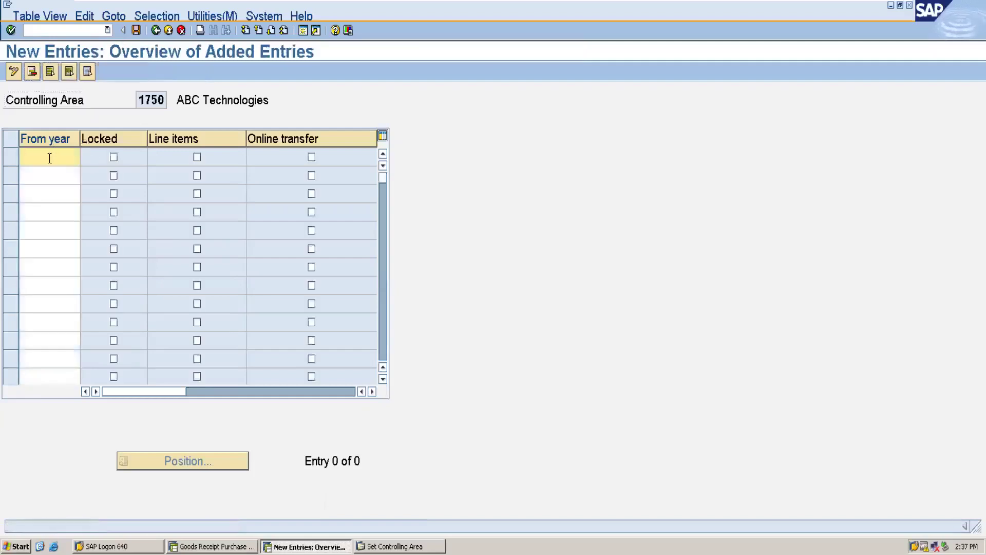
text(200)
key(BackSpace)
text(20)
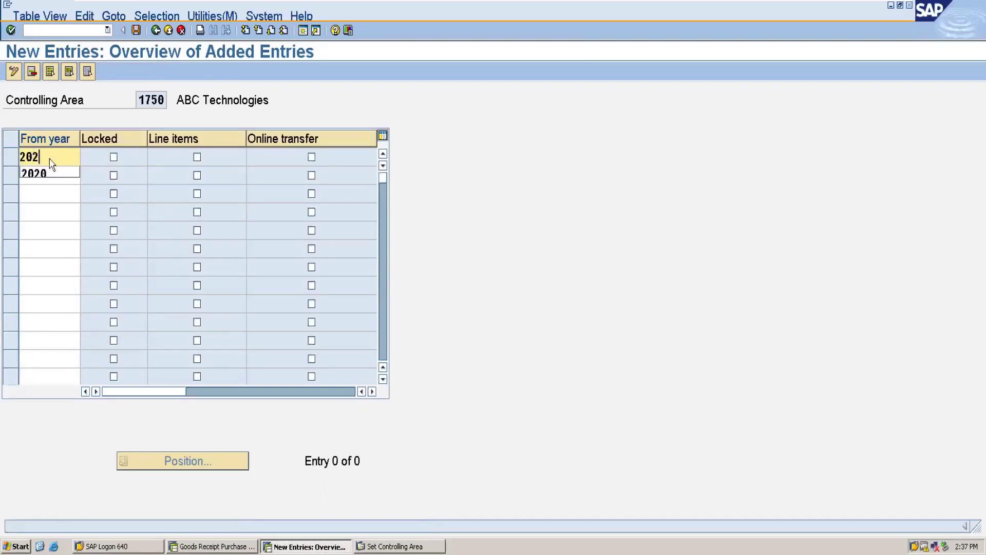
click(198, 158)
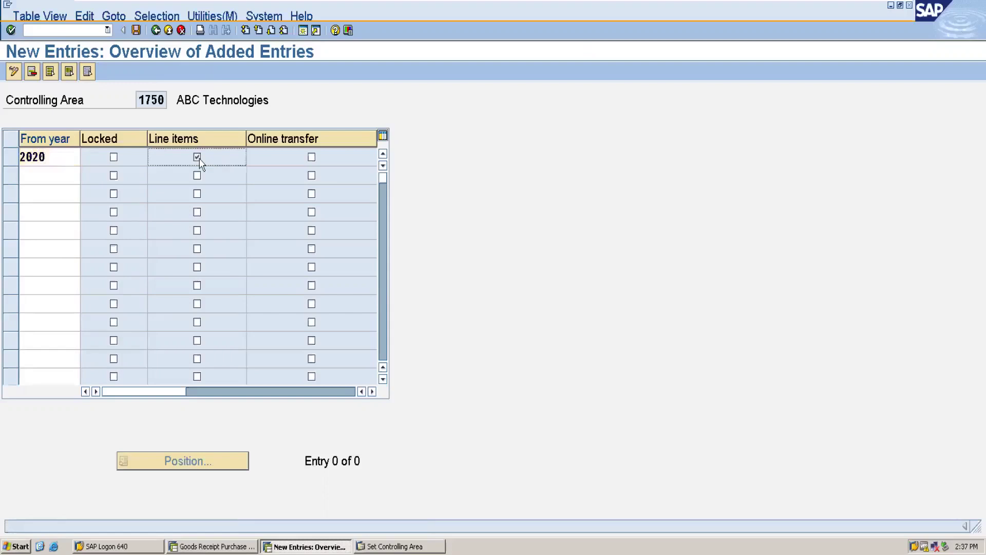
click(312, 163)
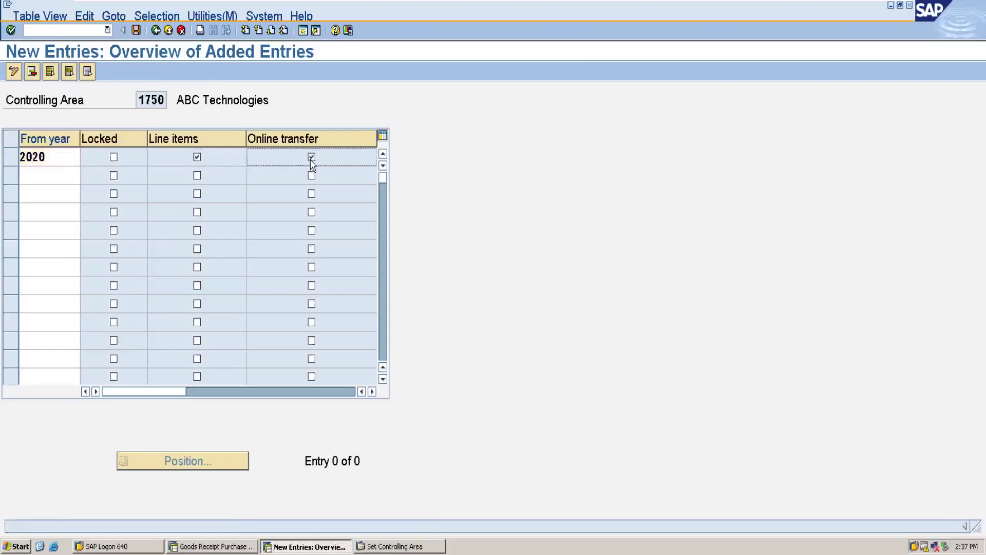
click(139, 34)
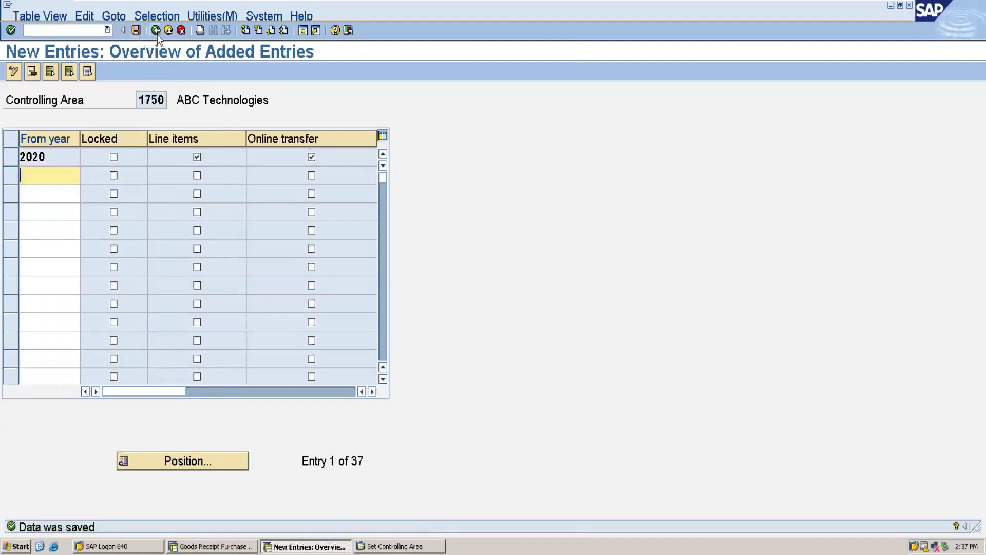
click(157, 33)
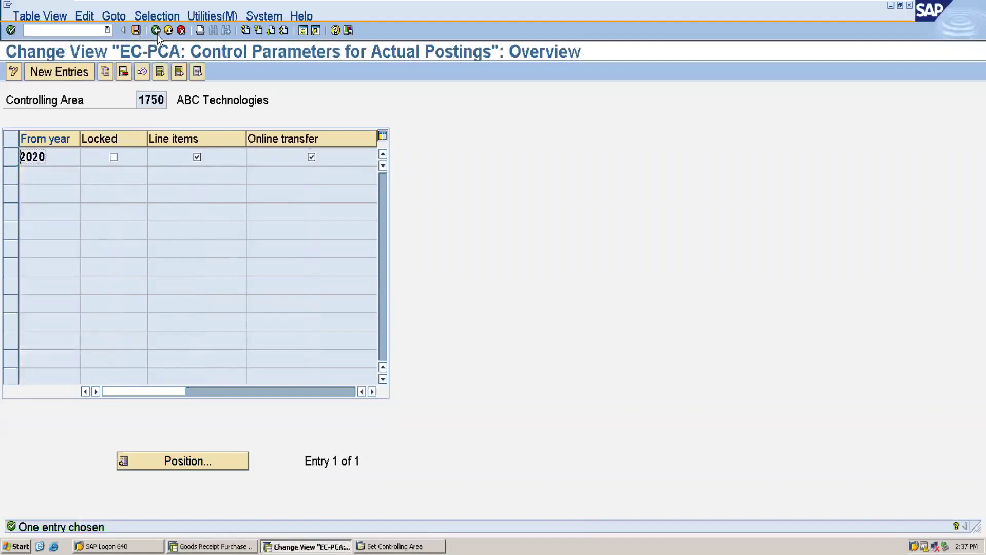
click(156, 32)
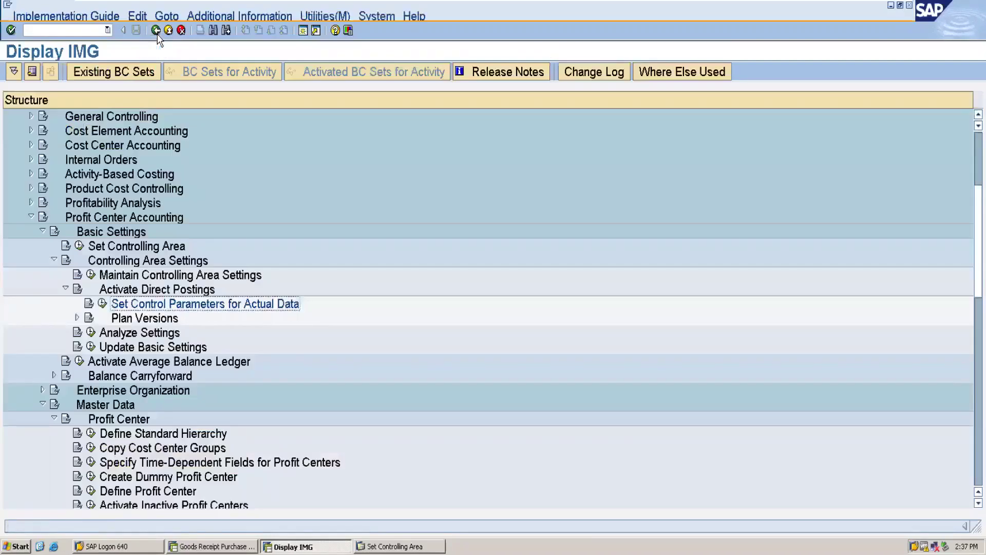
In Maintain Plan Versions, select version 0, open its fiscal year settings for controlling area 1750 and save
click(77, 318)
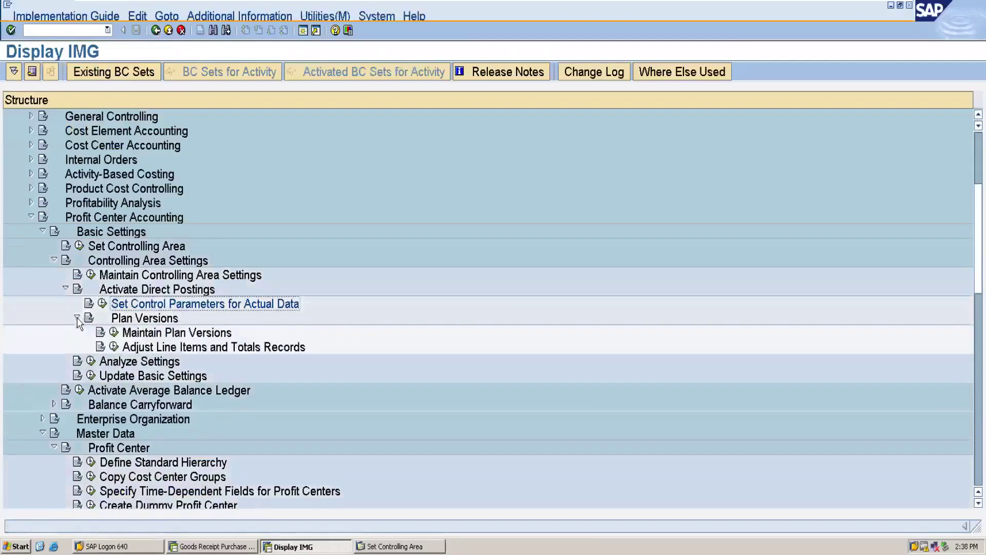
click(114, 334)
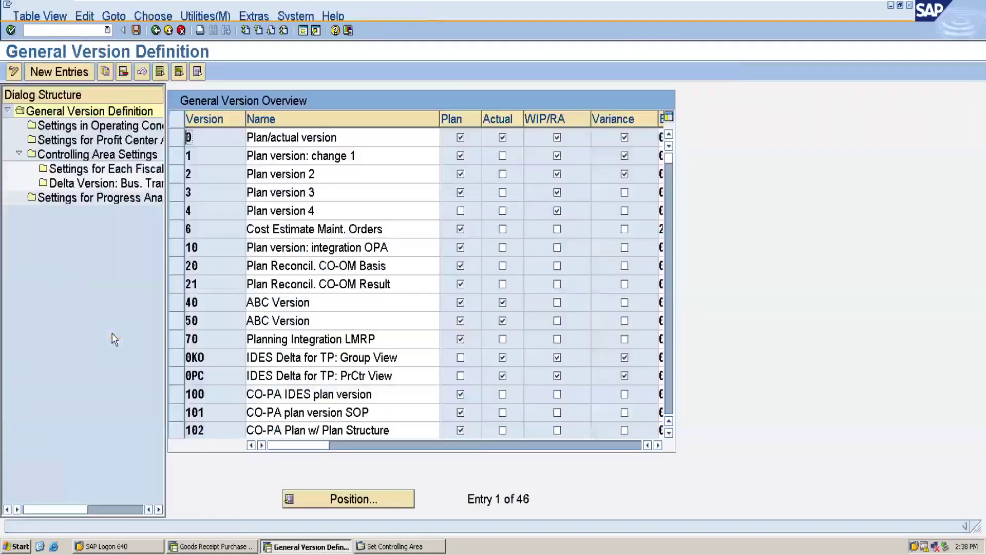
click(178, 138)
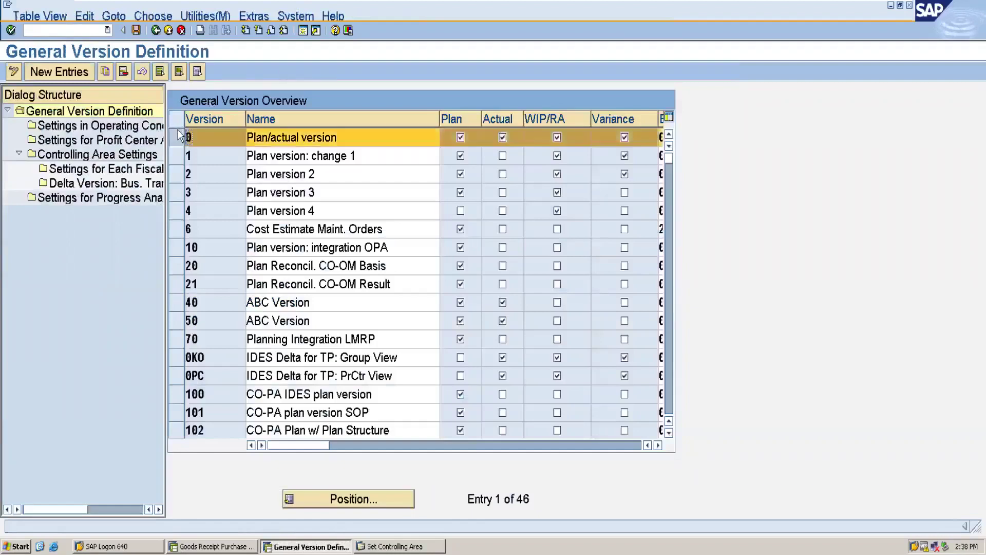
double_click(107, 170)
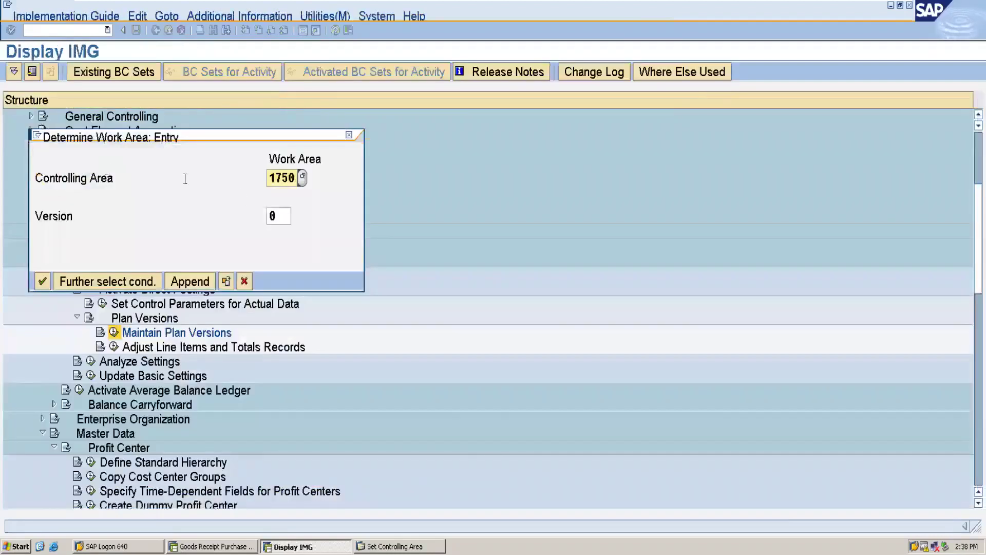
click(43, 282)
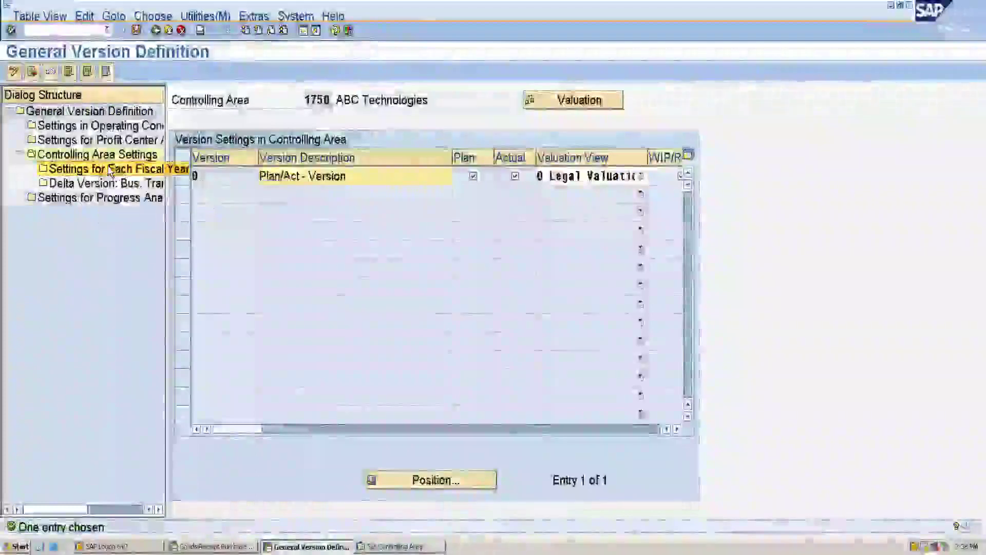
click(137, 34)
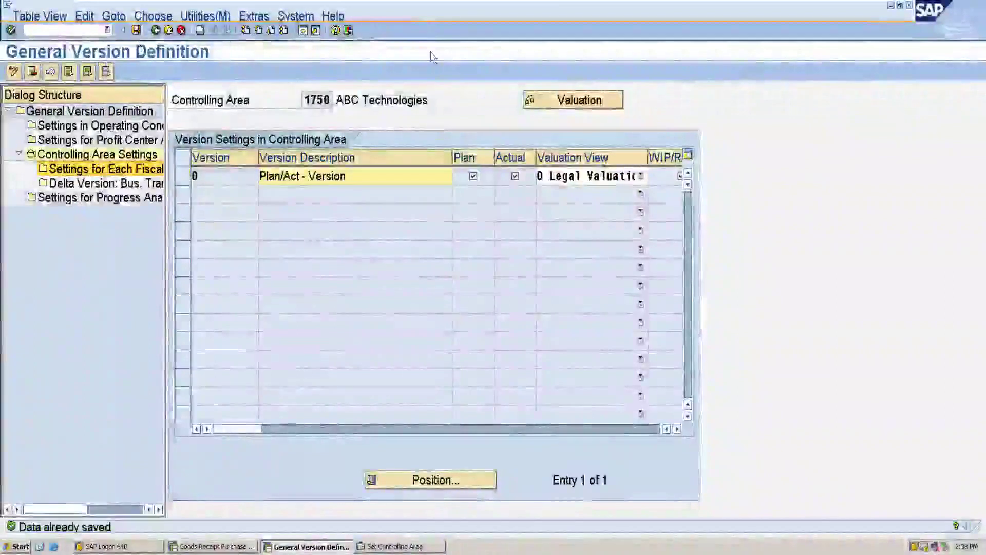
Minimize the remote SAP session and switch to the Word document outlining the Profit Center Accounting steps
mouse_move(541, 6)
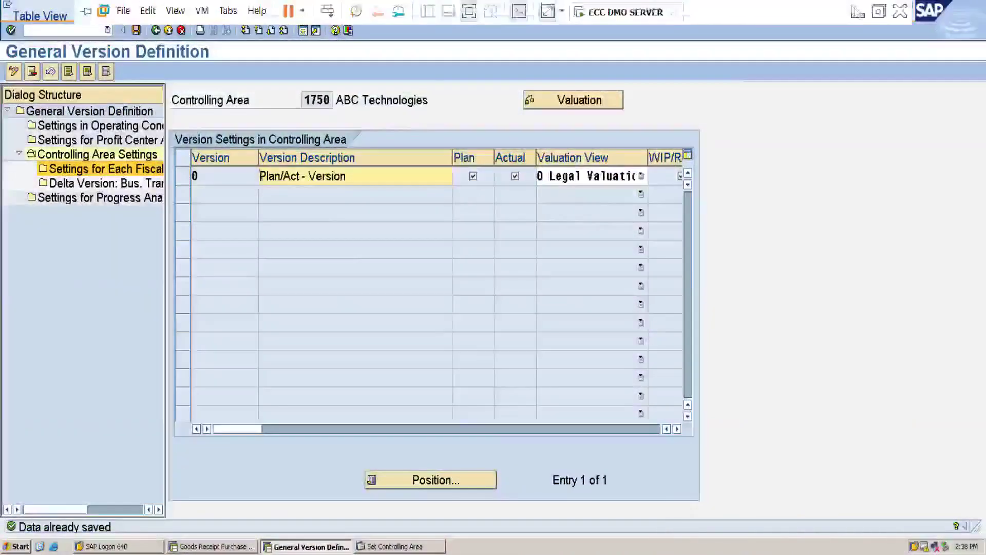
click(858, 12)
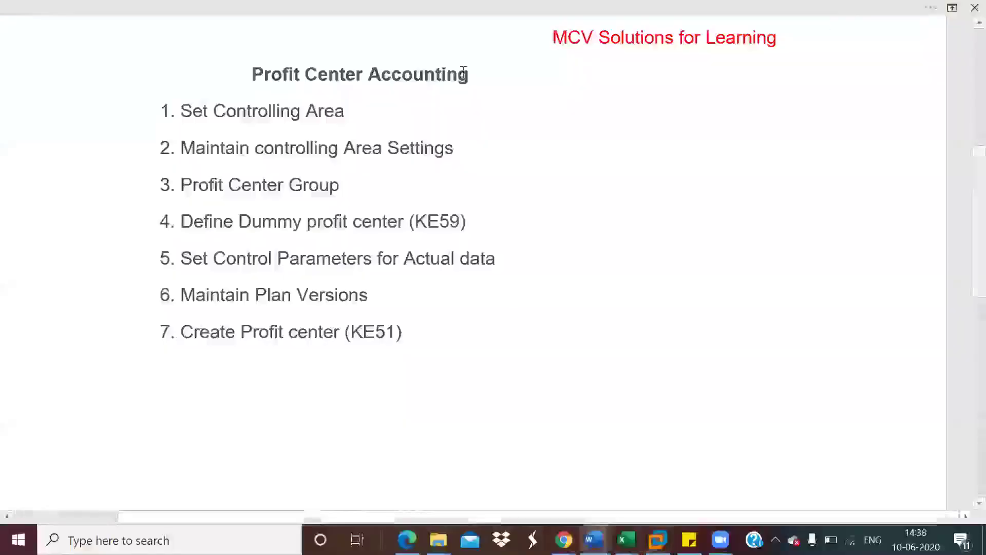
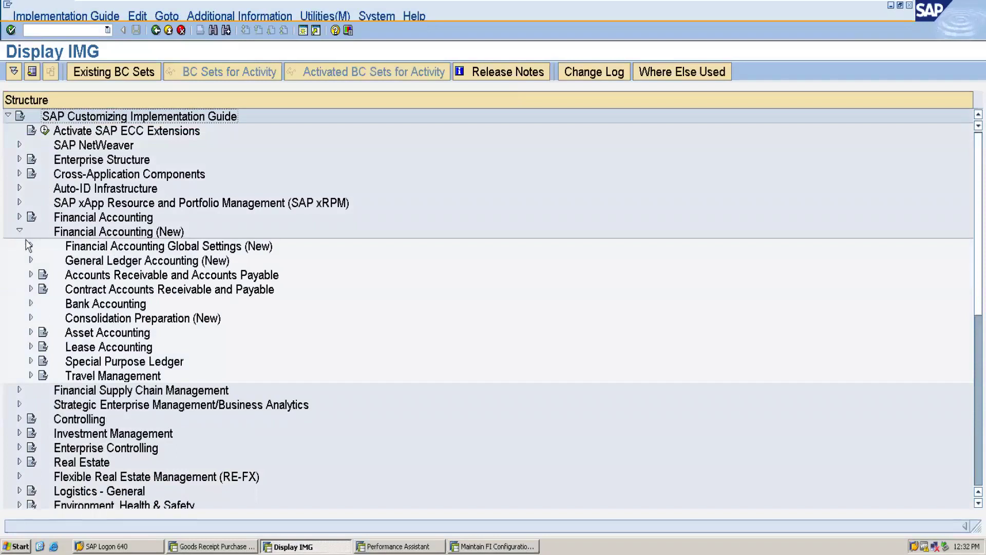
Open Define Tolerance Groups for Employees in General Ledger Accounting (New), within Business Transactions, Open Item Clearing, Clearing Differences
click(31, 260)
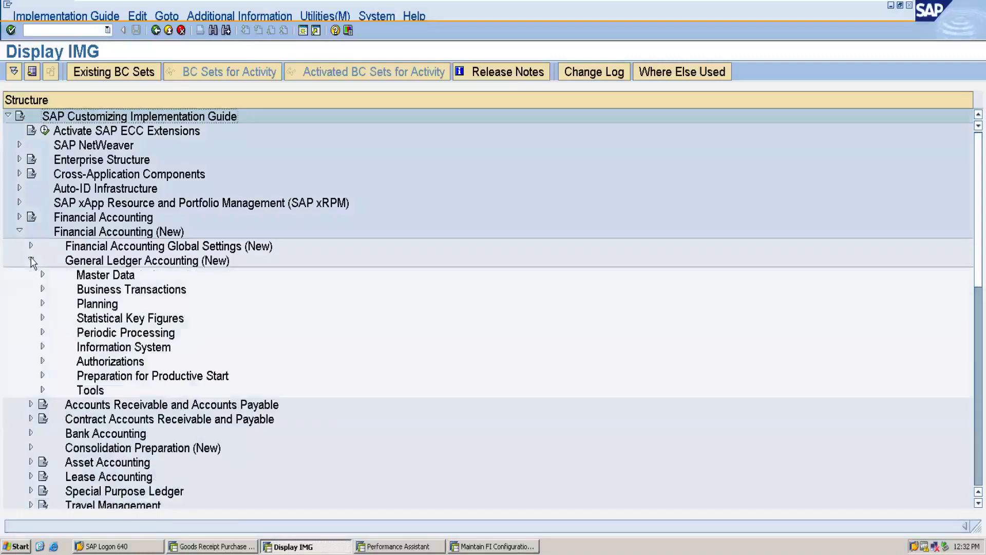
click(42, 289)
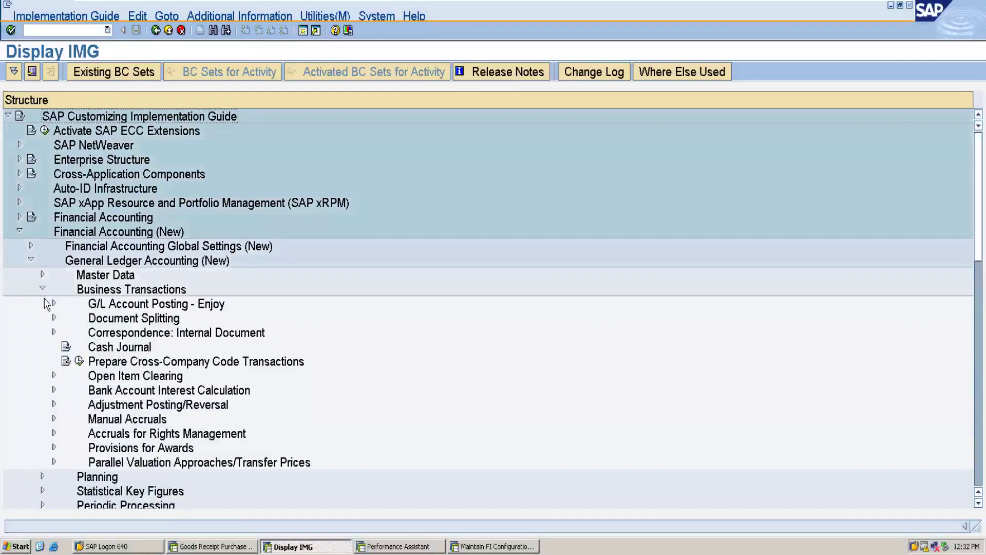
click(54, 376)
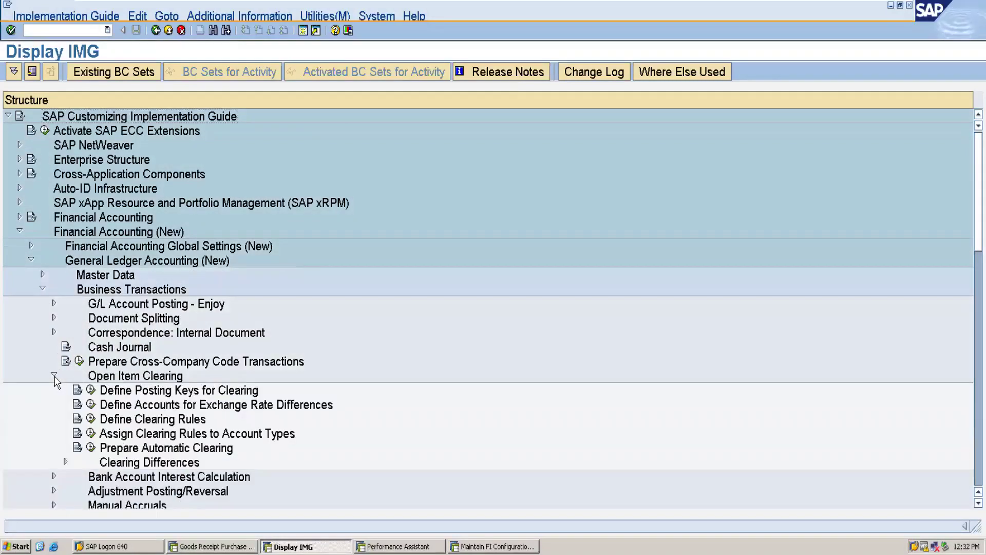
click(66, 461)
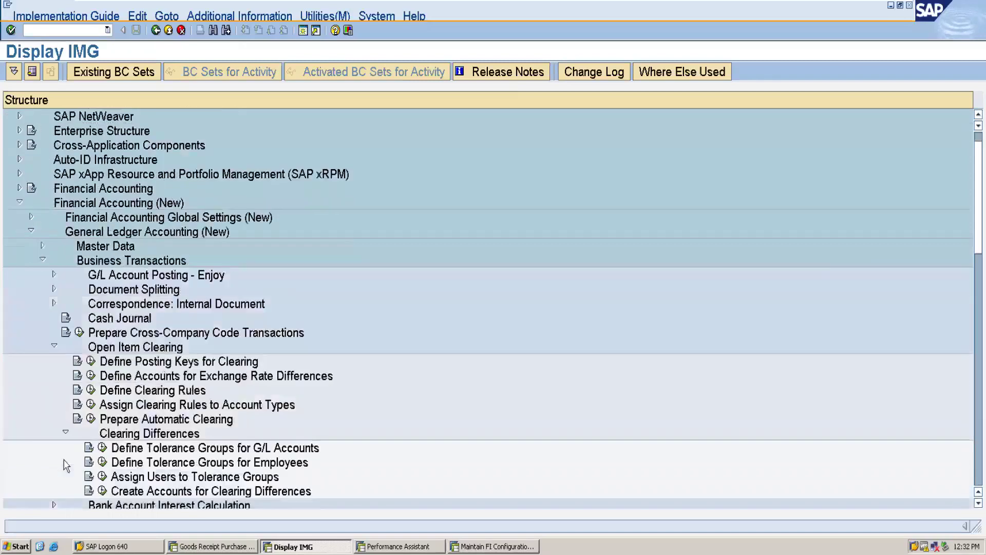
click(103, 463)
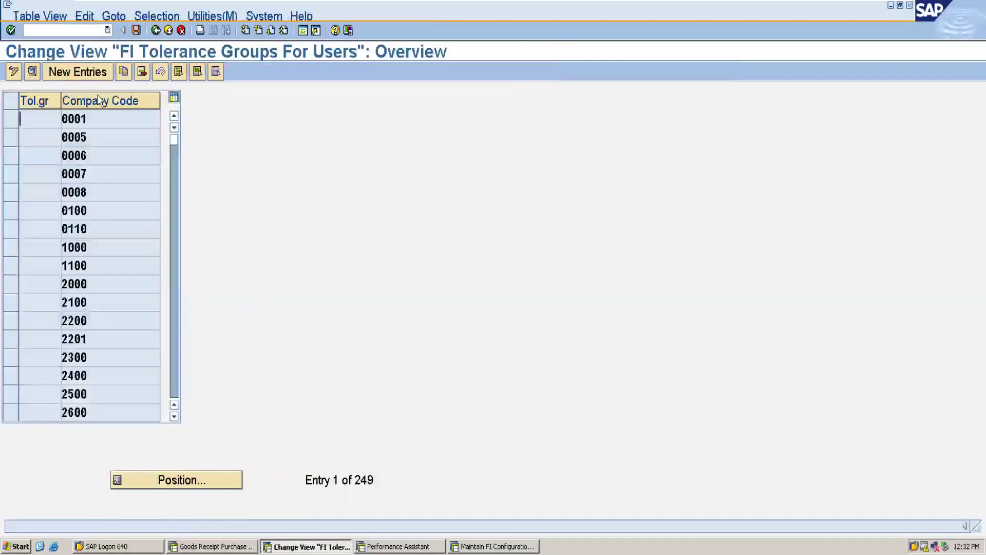
click(87, 76)
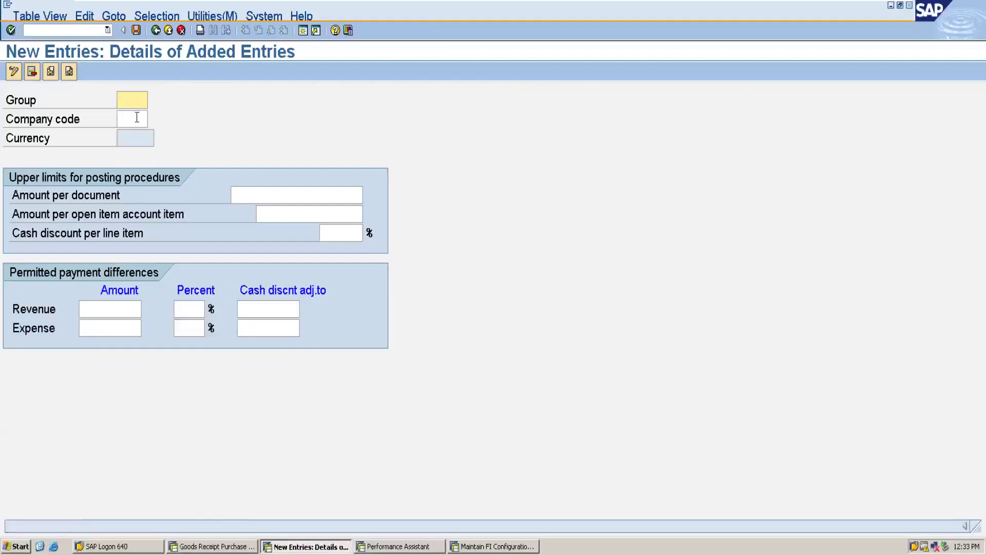
click(156, 32)
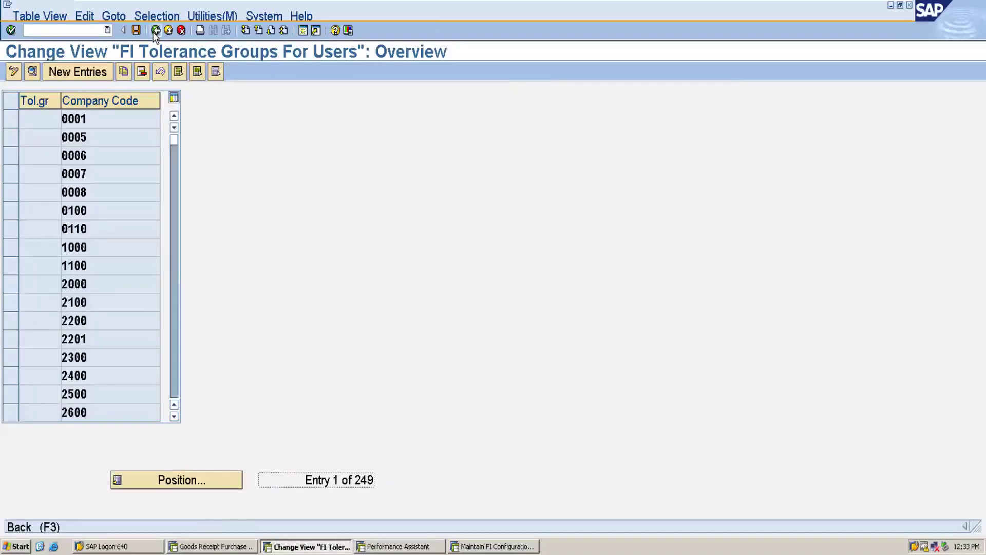
click(156, 32)
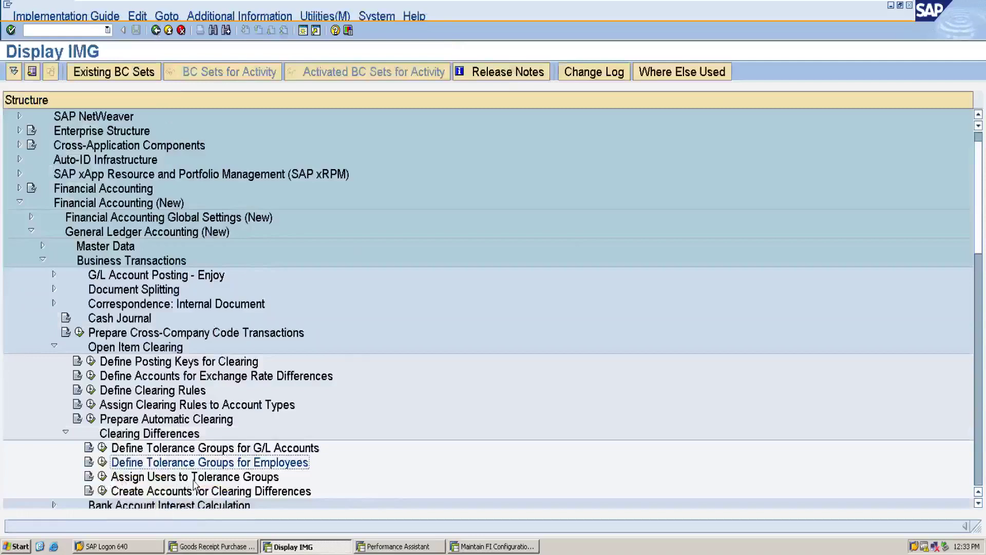
Reopen Define Tolerance Groups for Employees and start a new entry with a blank group for company code 1750
click(102, 464)
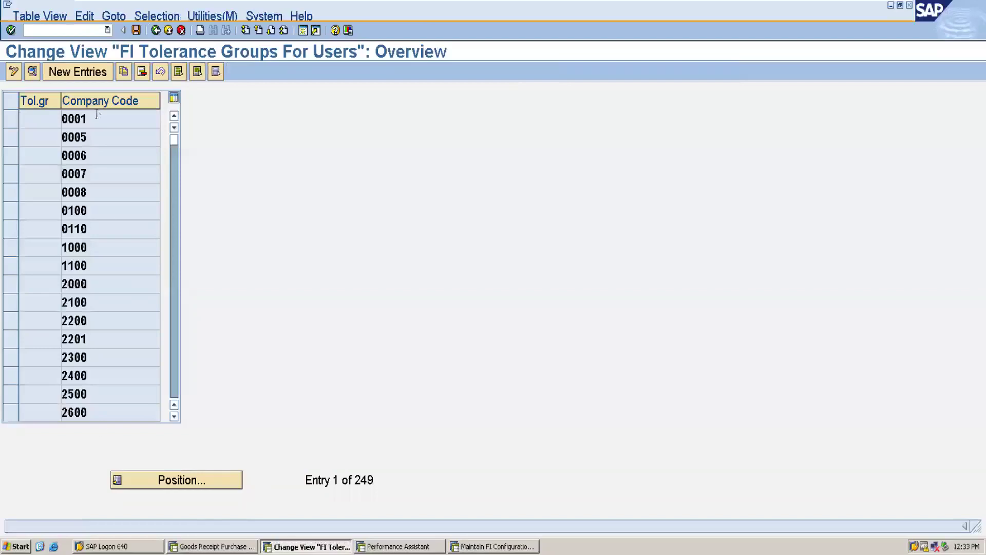
click(83, 76)
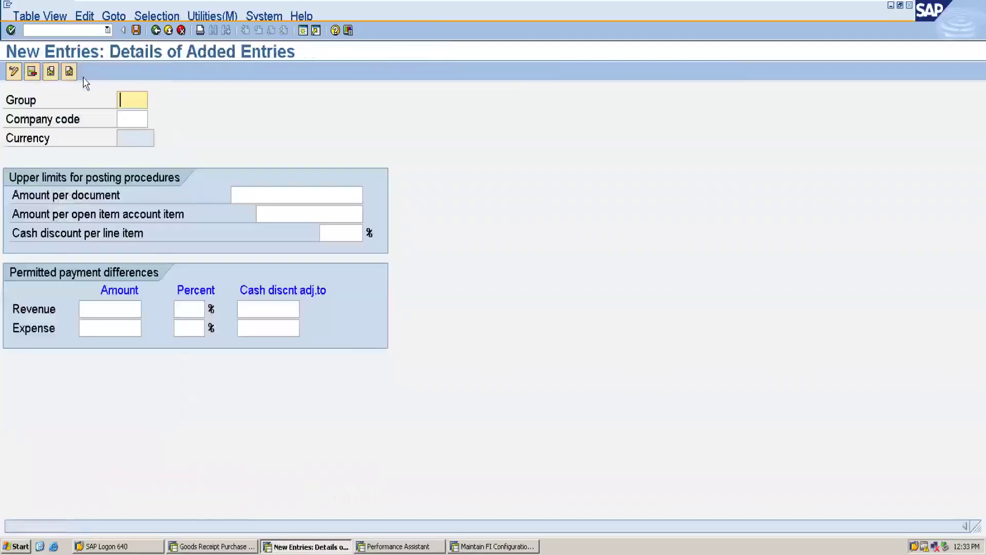
click(125, 123)
text(1750)
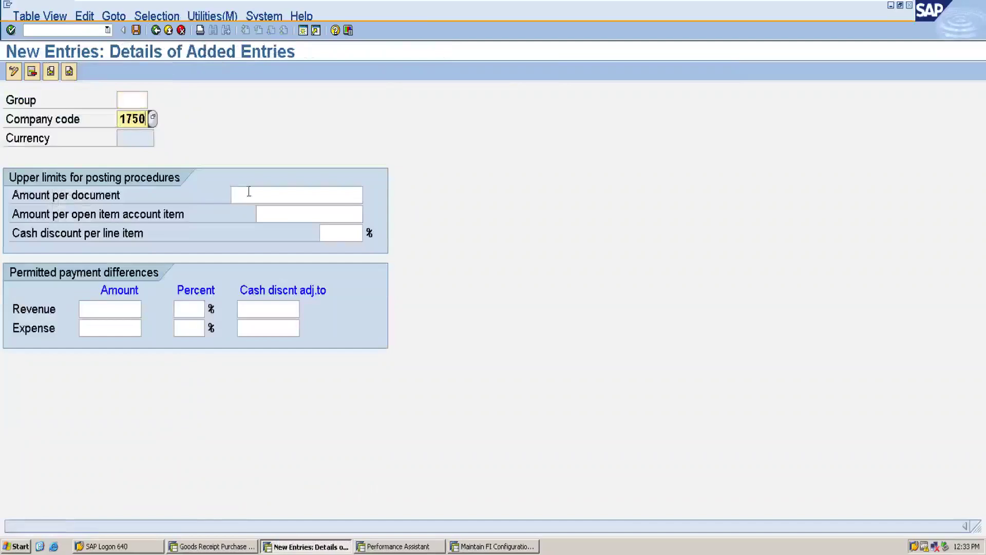
click(253, 192)
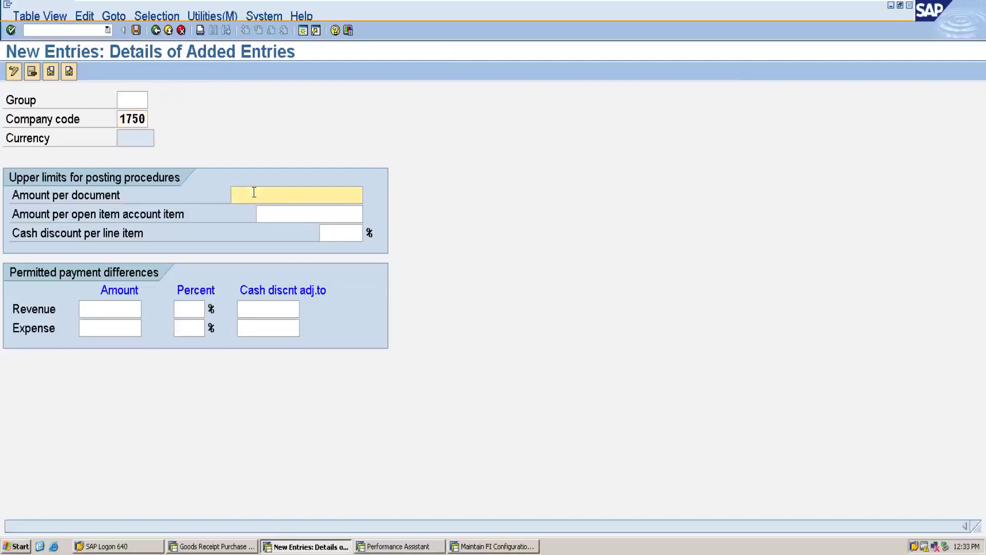
text(999999999999)
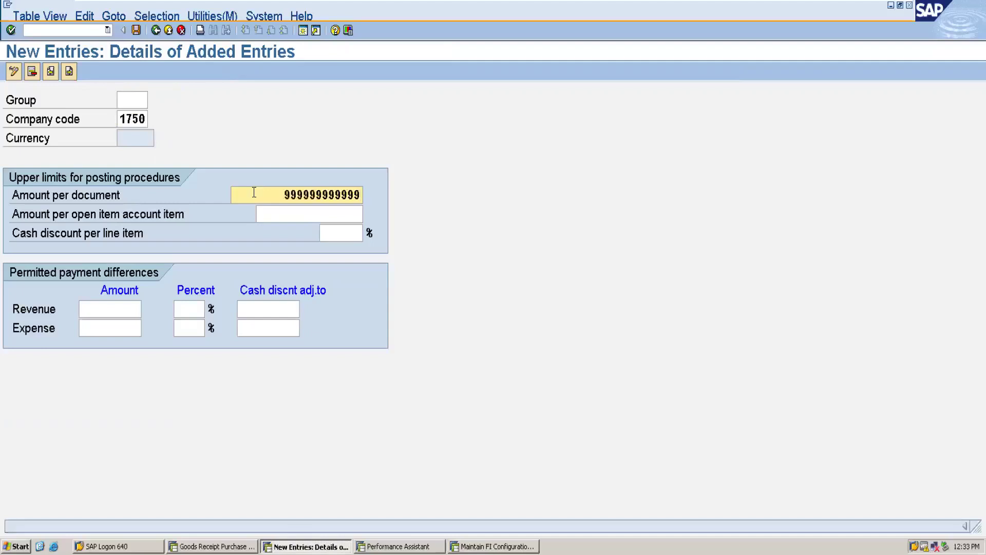
click(335, 215)
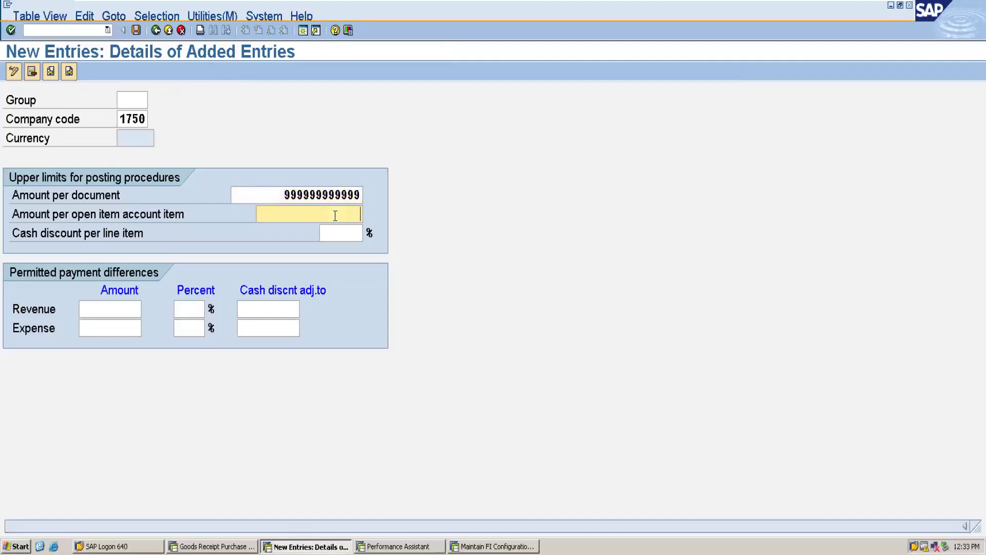
text(99999999999)
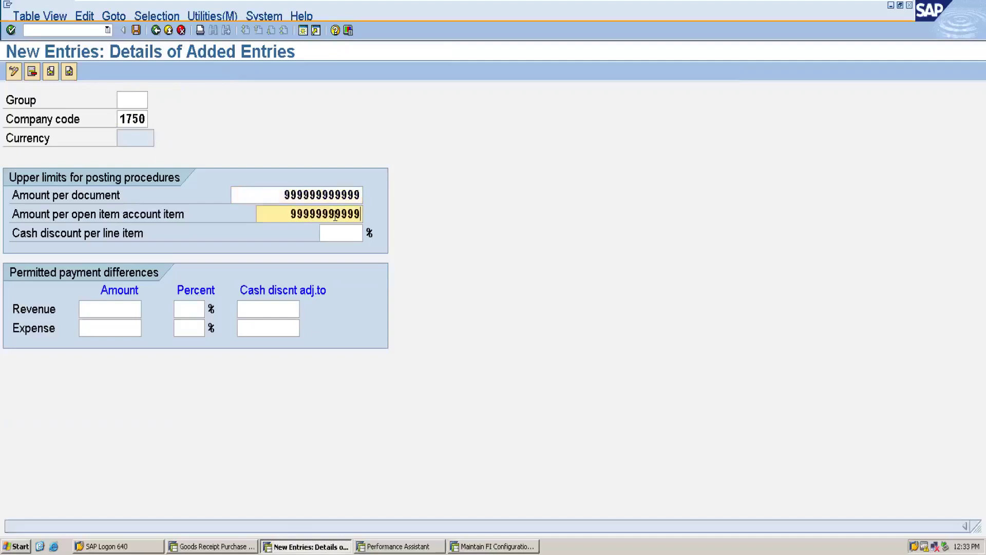
text(9)
click(337, 229)
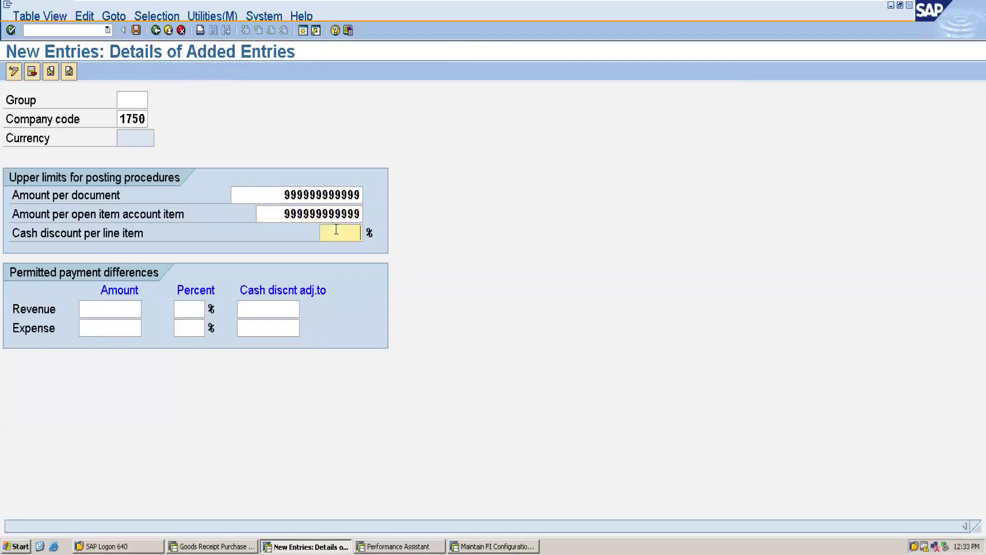
text(5)
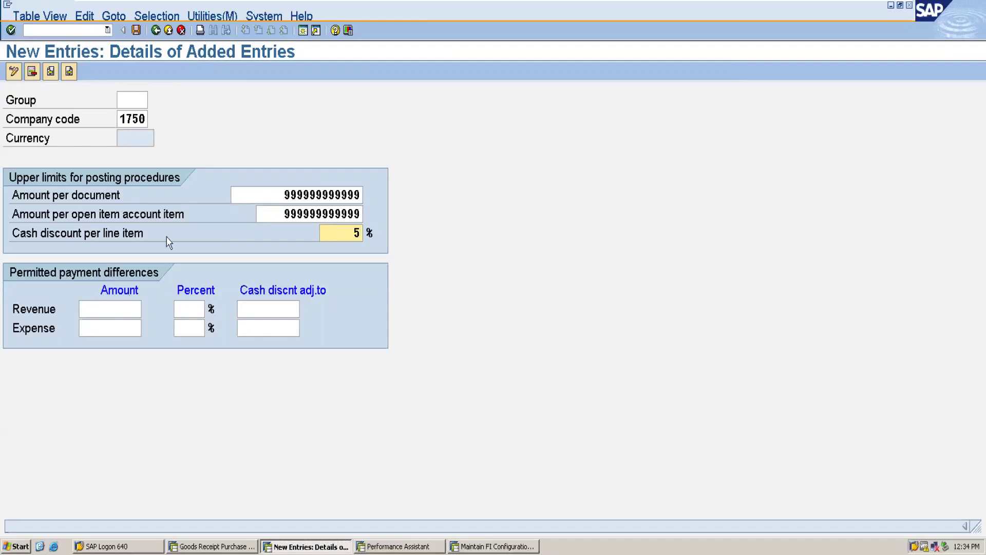
click(137, 34)
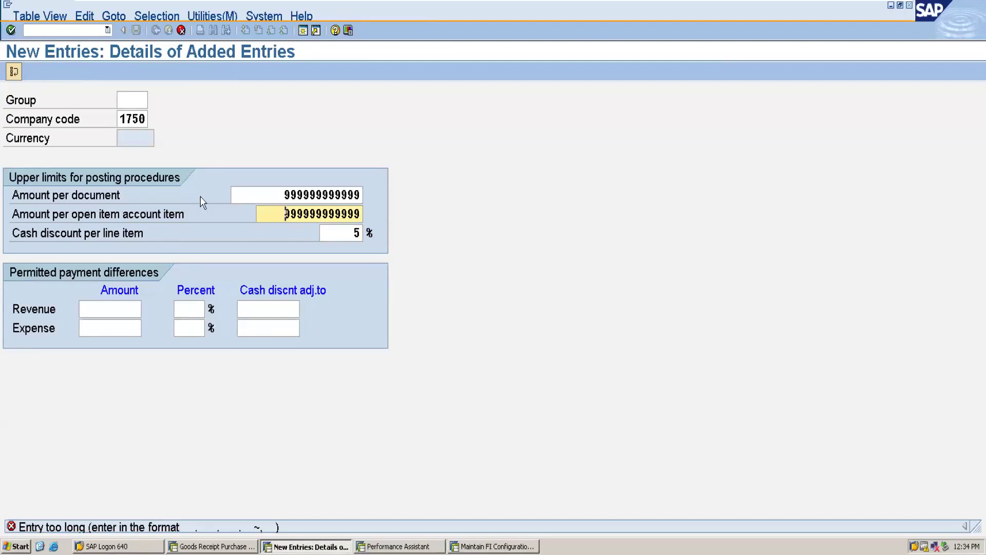
key(Delete)
key(Delete)
click(286, 195)
key(Delete)
key(Delete)
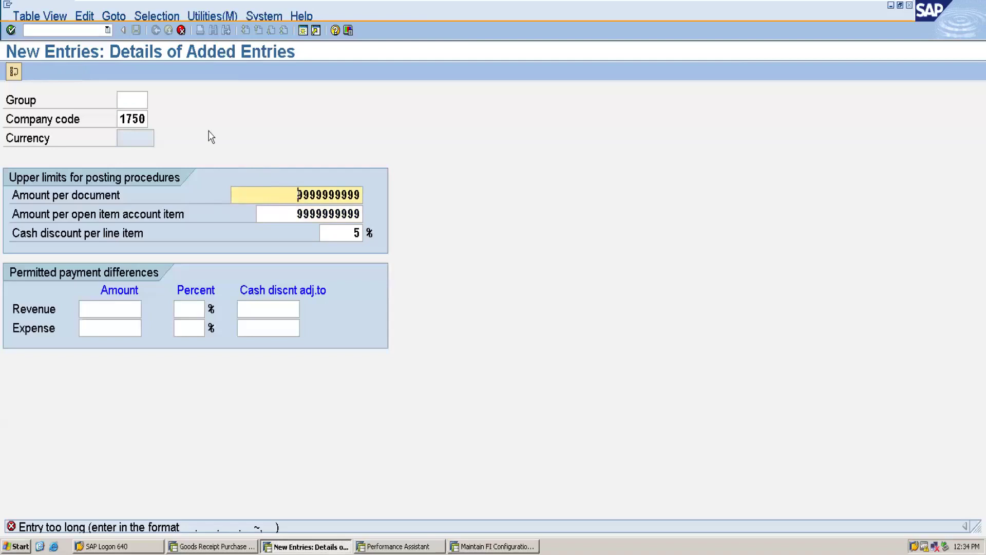
click(194, 113)
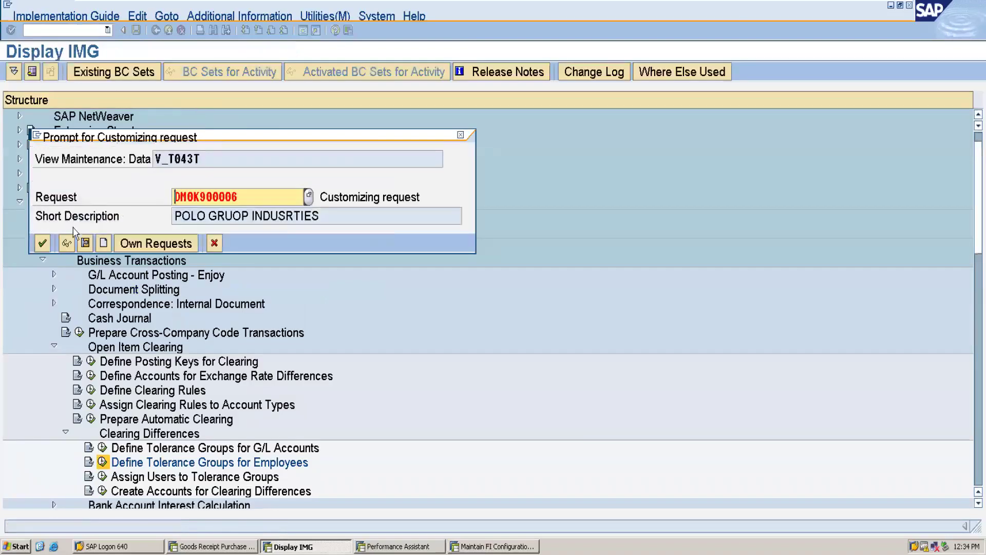
click(42, 243)
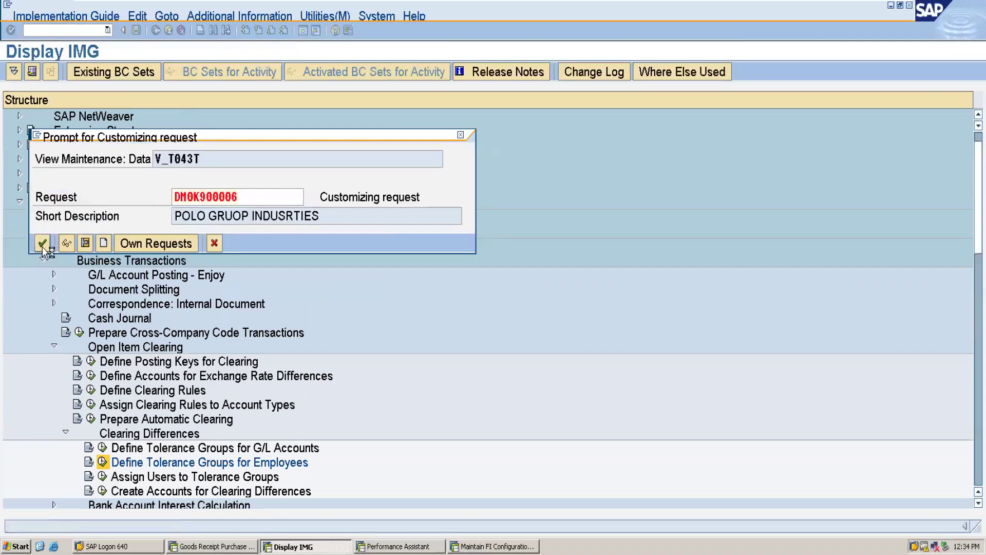
click(43, 247)
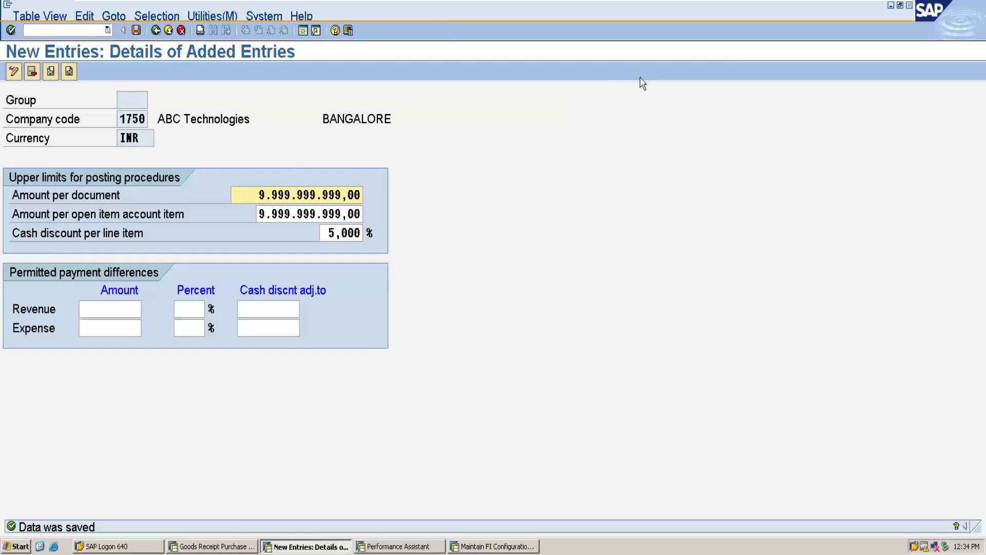
Minimize the remote SAP session and show the Word document on Document Splitting
mouse_move(569, 4)
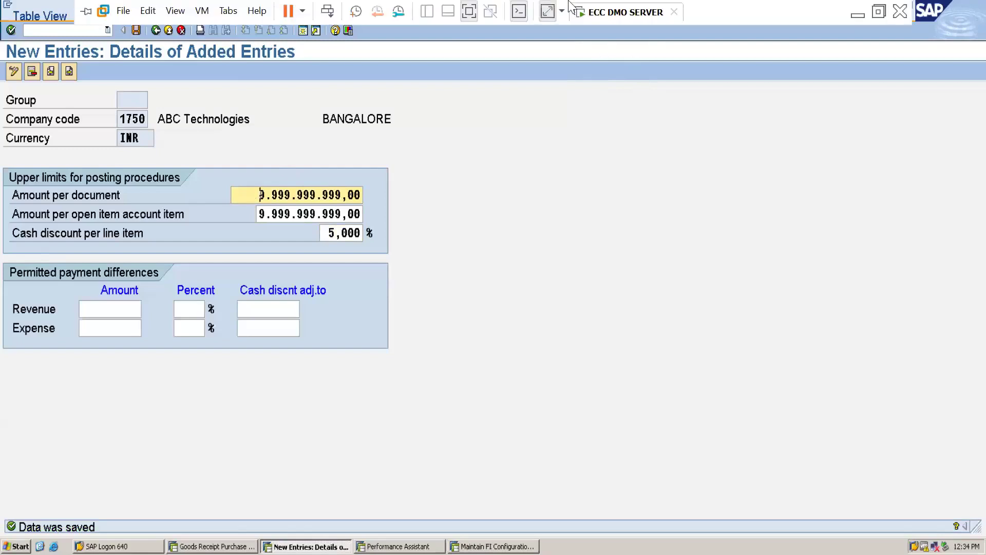
click(858, 13)
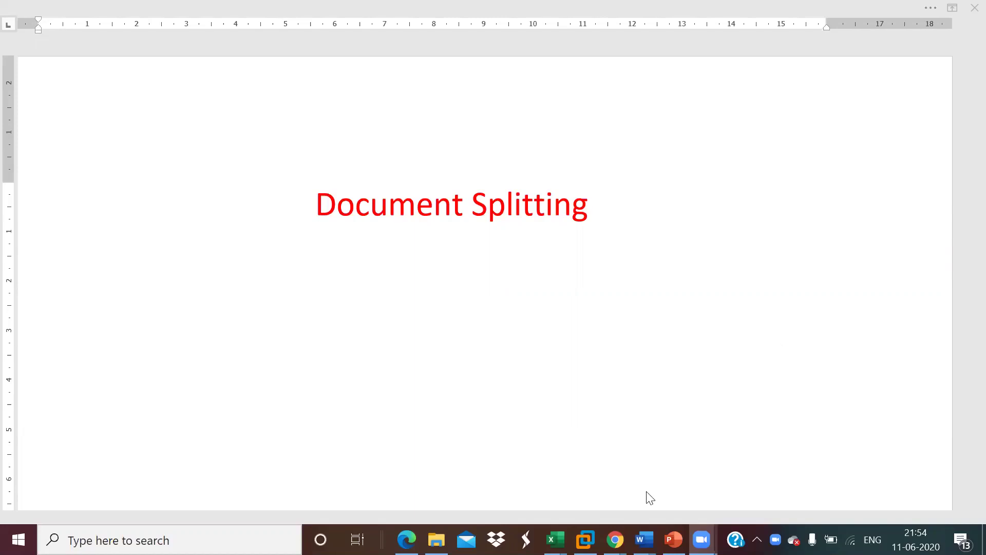
Switch to the SAP virtual machine and open the customizing implementation guide with transaction /NSPRO
click(586, 540)
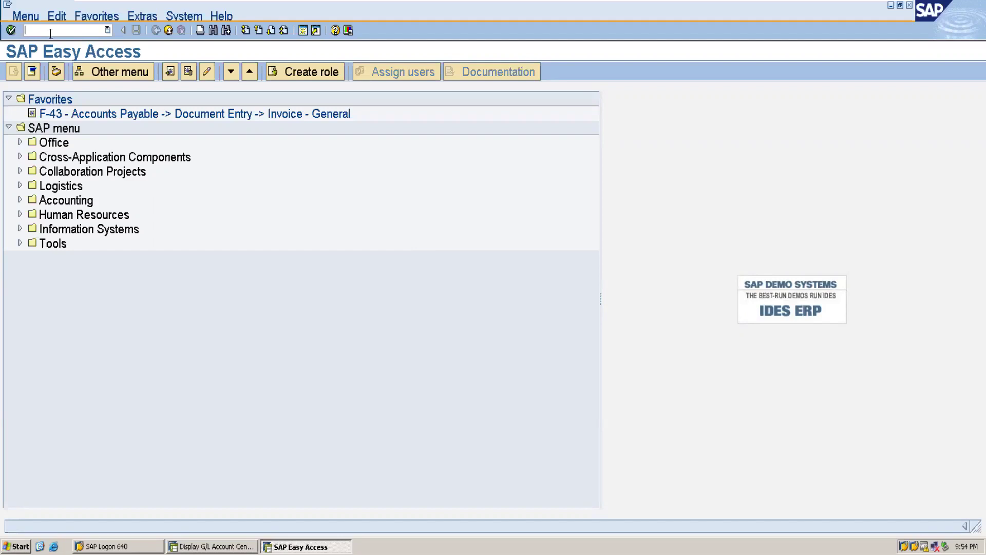
text(/NSPRO)
key(Return)
click(58, 70)
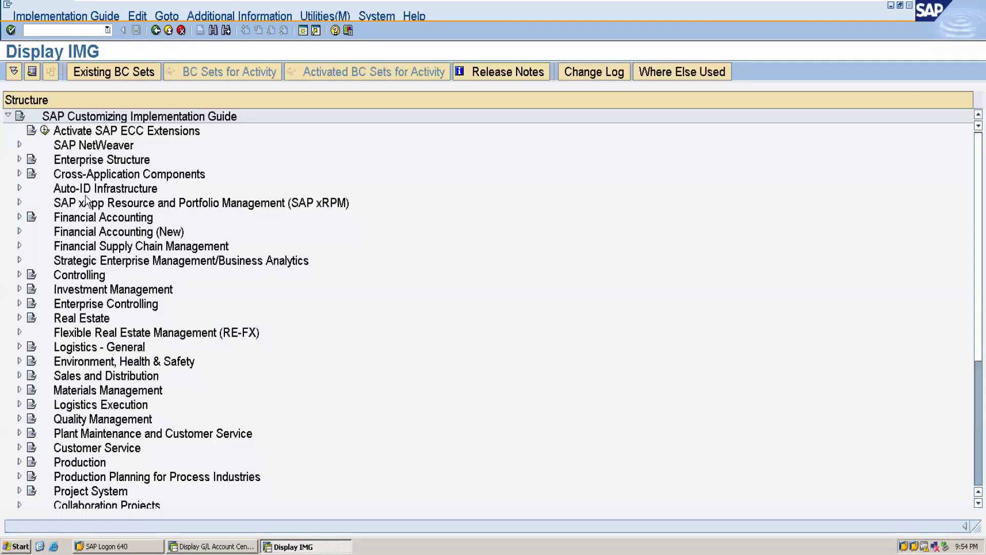
Open Classify G/L Accounts for Document Splitting in General Ledger Accounting (New), Business Transactions, for chart of accounts TDS1
click(19, 232)
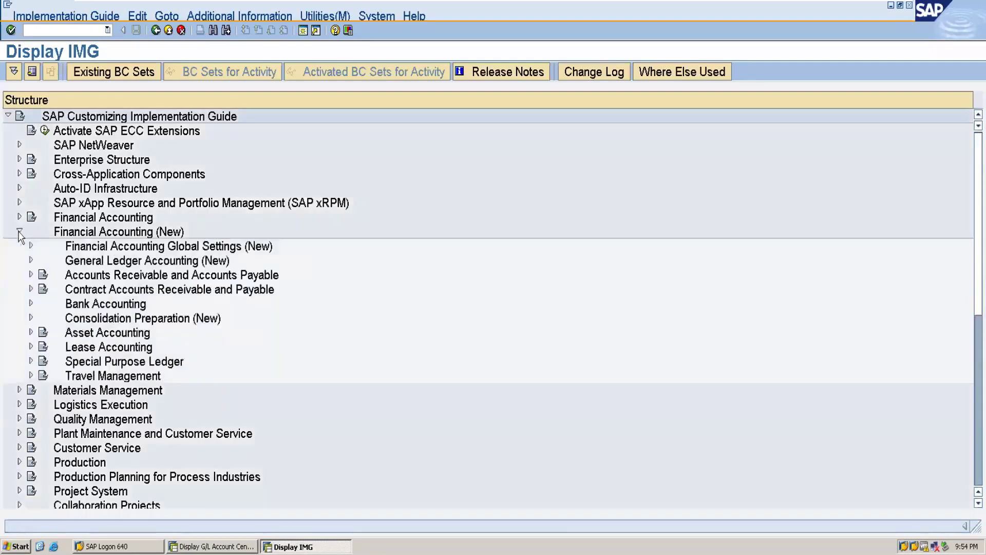
click(31, 260)
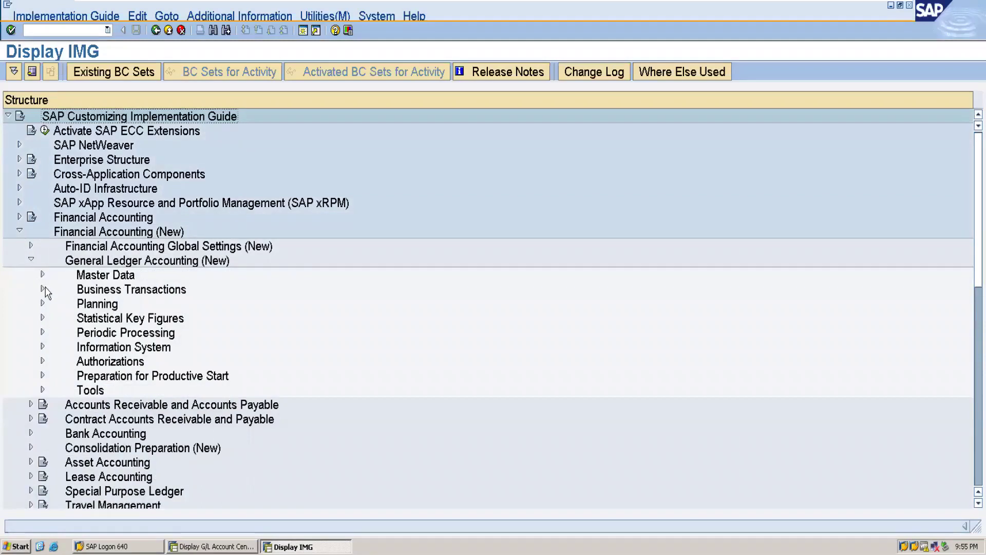
click(45, 290)
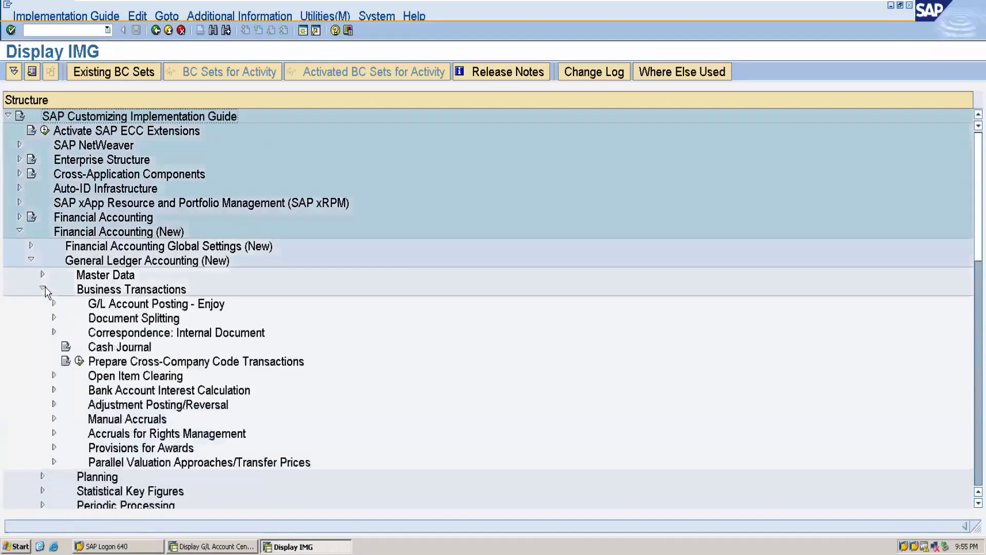
click(54, 319)
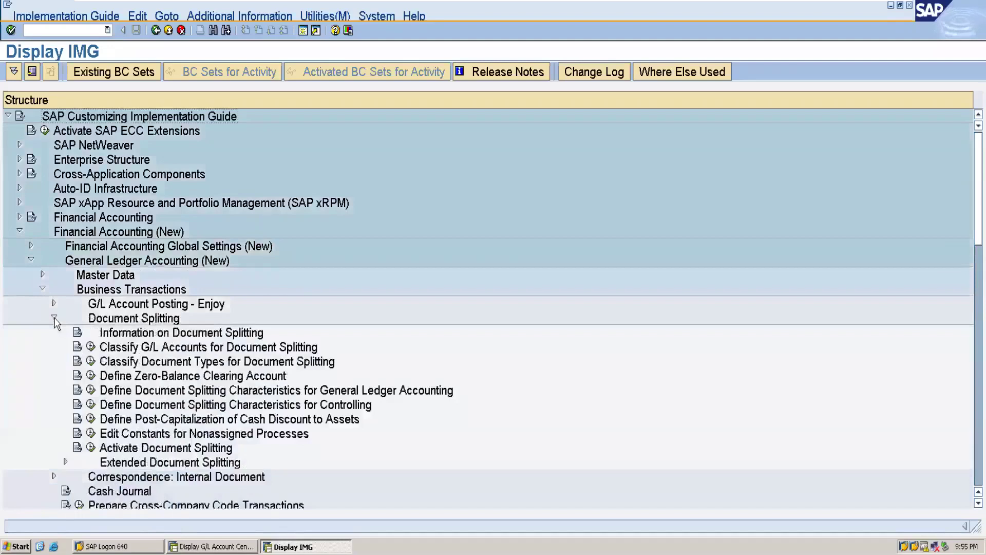
click(91, 348)
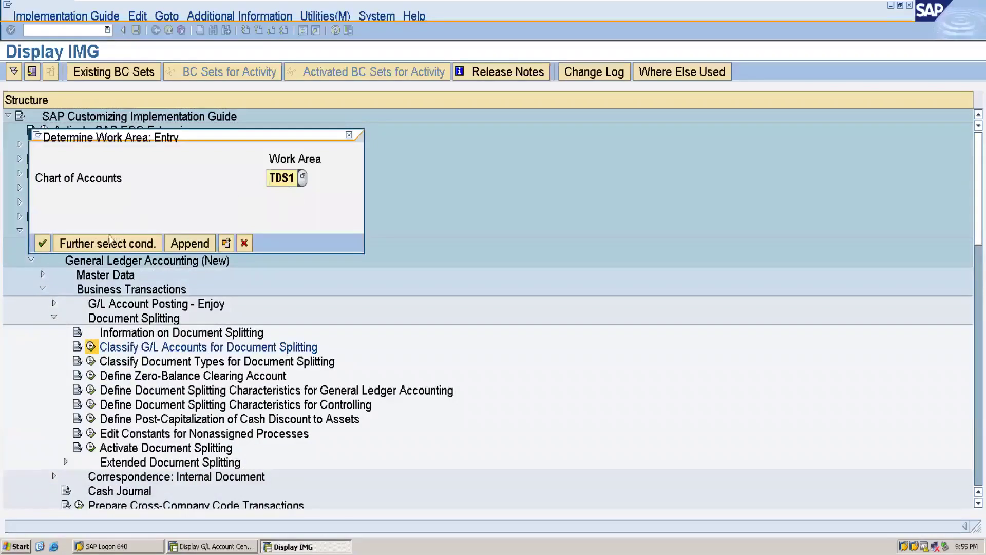
click(43, 244)
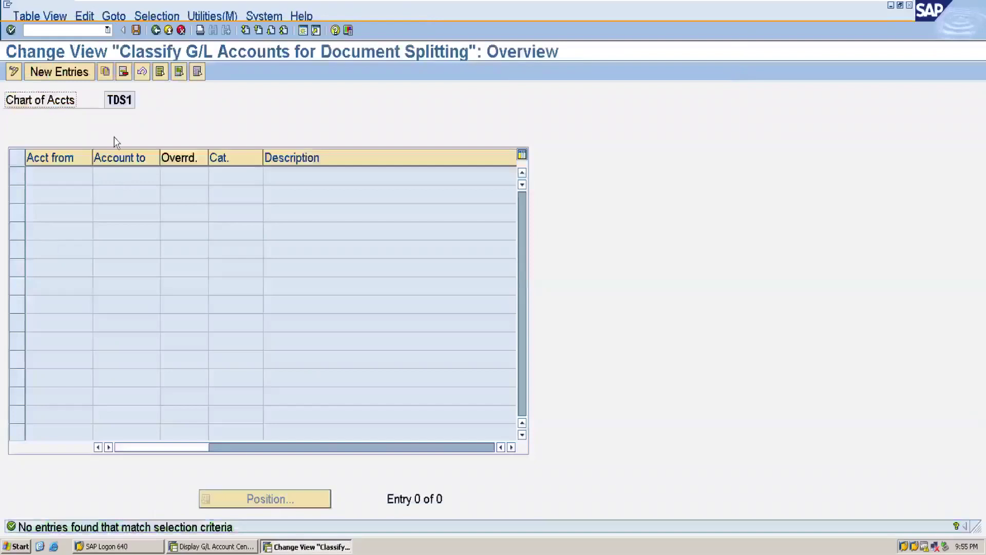
Add a new entry classifying G/L accounts 1000 to 1999 under item category 01000, Balance Sheet Account
click(67, 76)
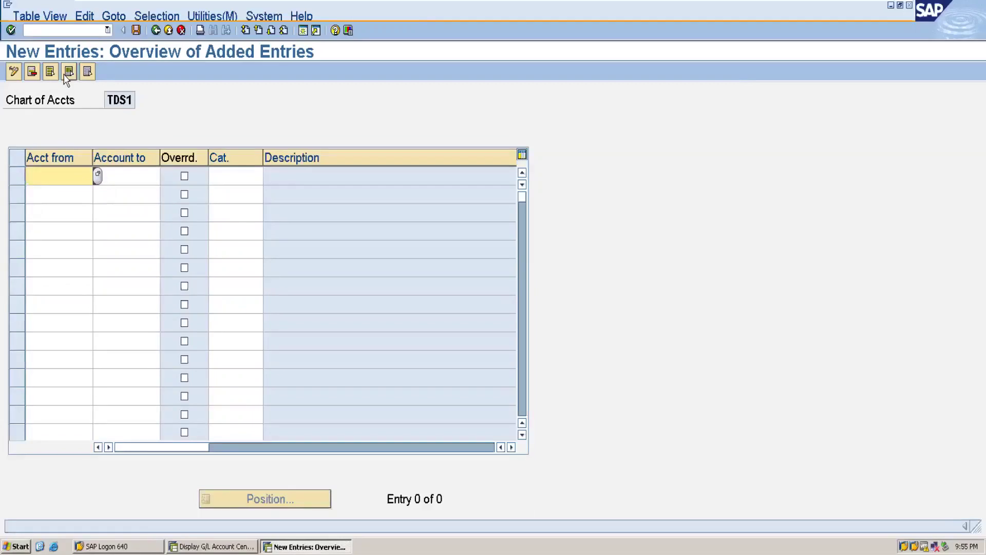
text(1000)
key(Tab)
text(1999)
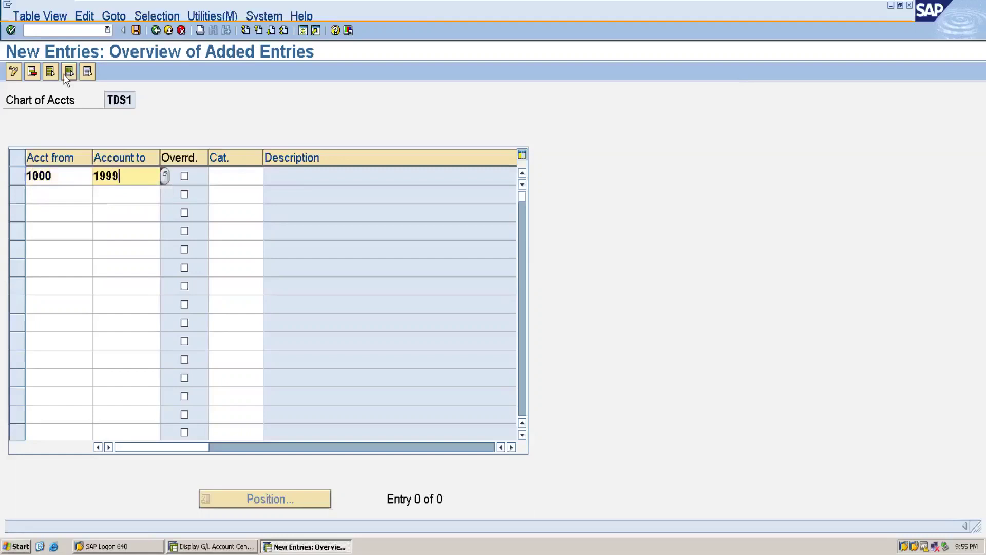
click(220, 194)
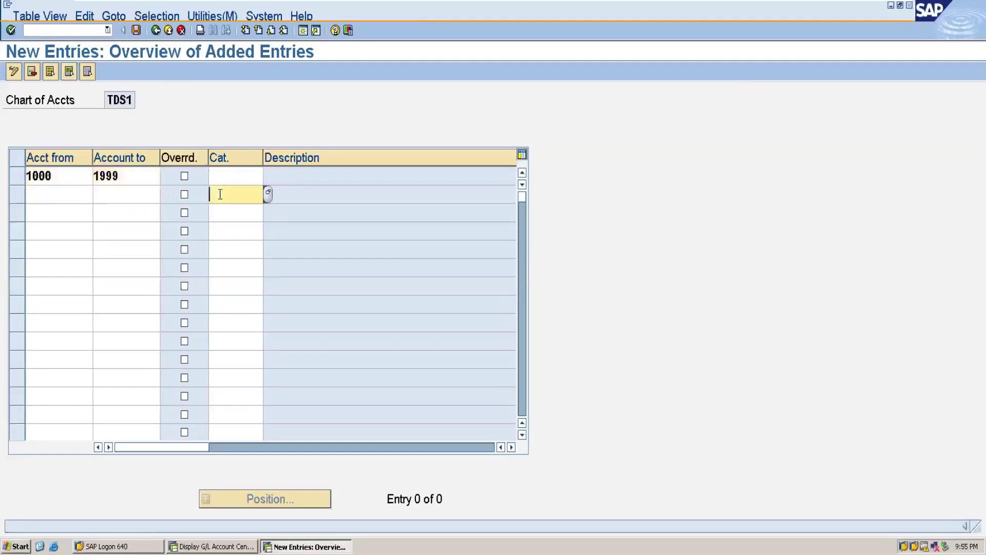
click(224, 177)
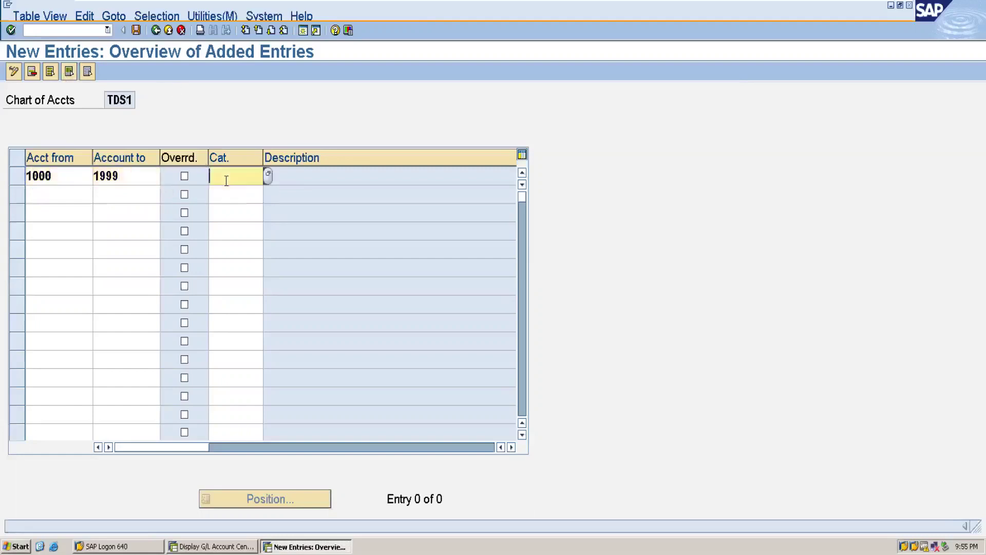
click(269, 177)
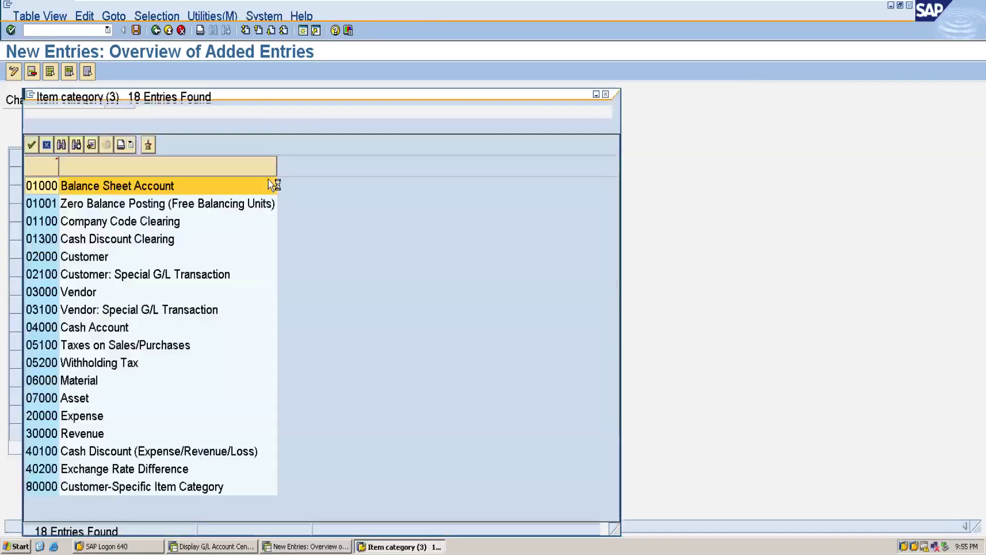
double_click(145, 187)
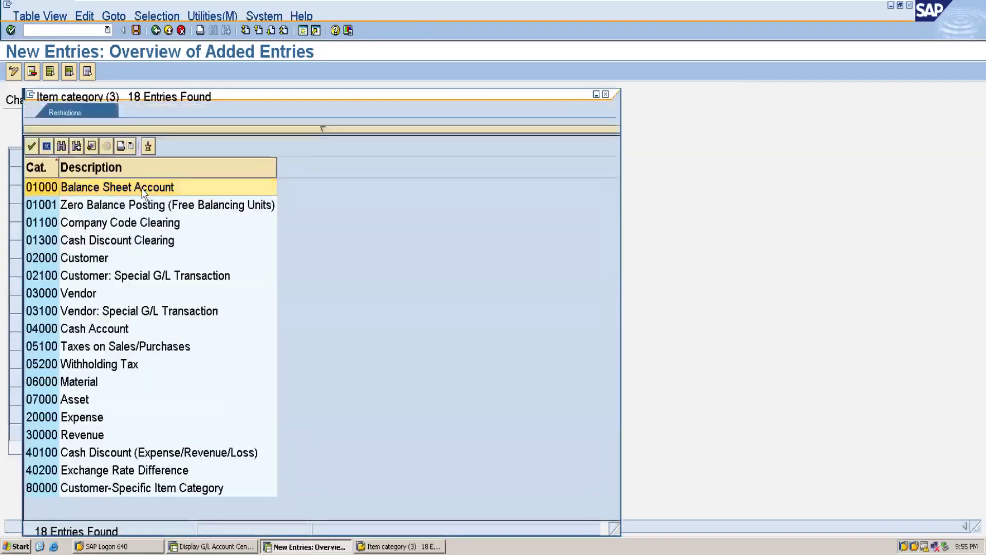
Add a second range, accounts 2000 to 2999, with item category 01000
click(60, 195)
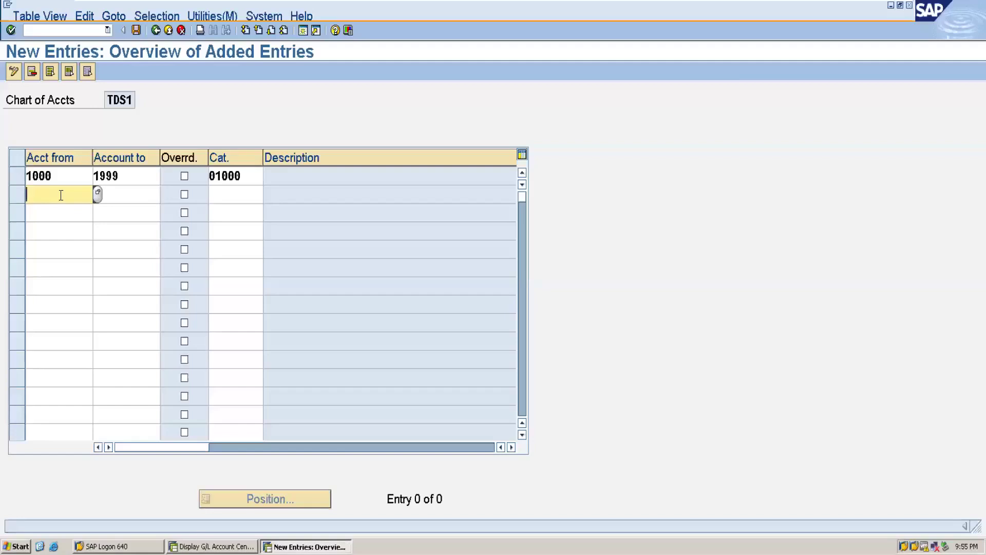
text(2000)
key(Tab)
text(2999)
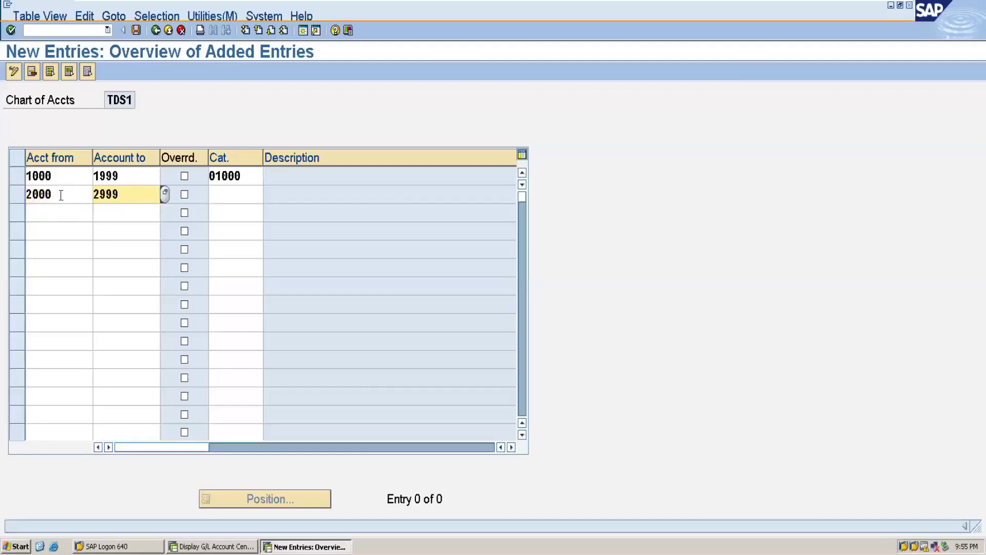
click(219, 197)
text(01000)
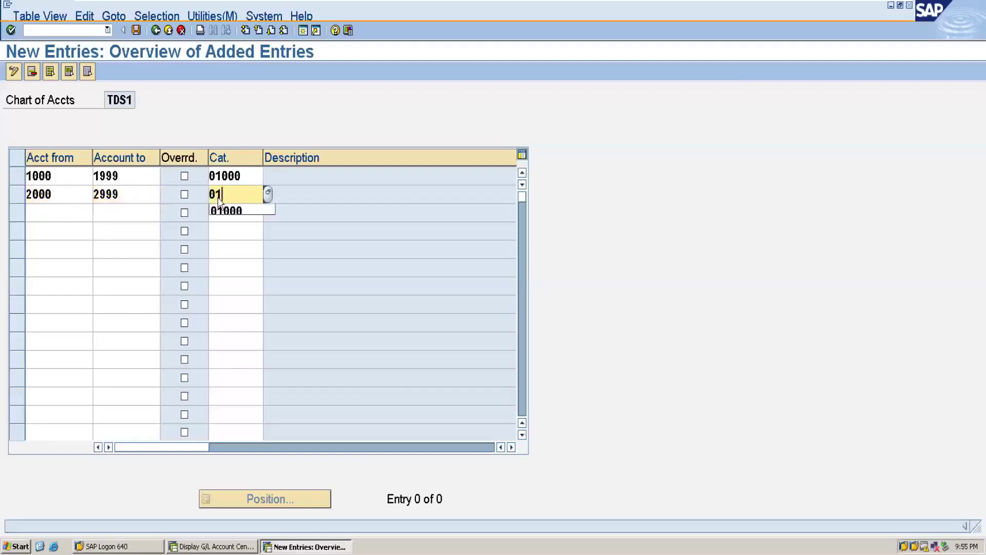
Add a third range, accounts 3000 to 3999, with item category 30000, Revenue
click(60, 211)
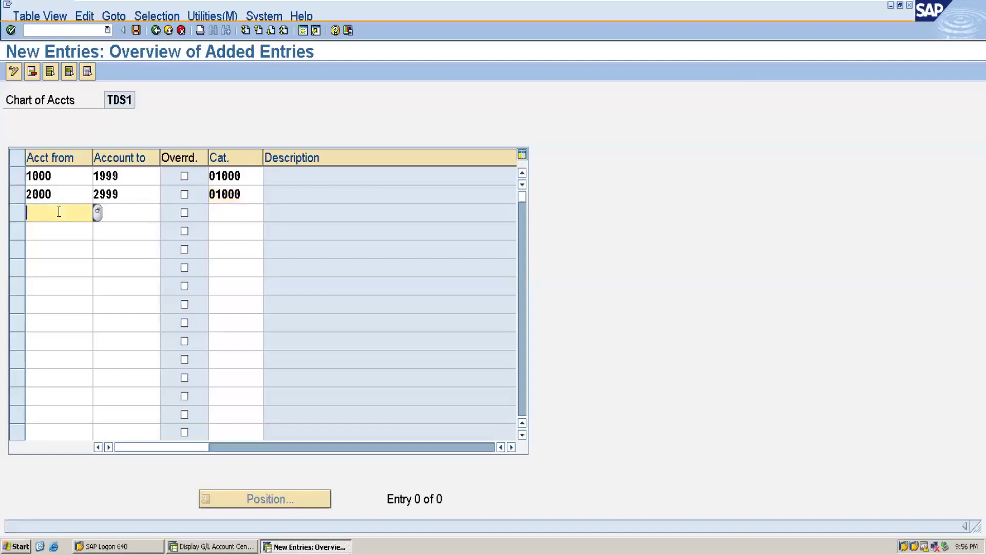
text(3000)
key(Tab)
text(3999)
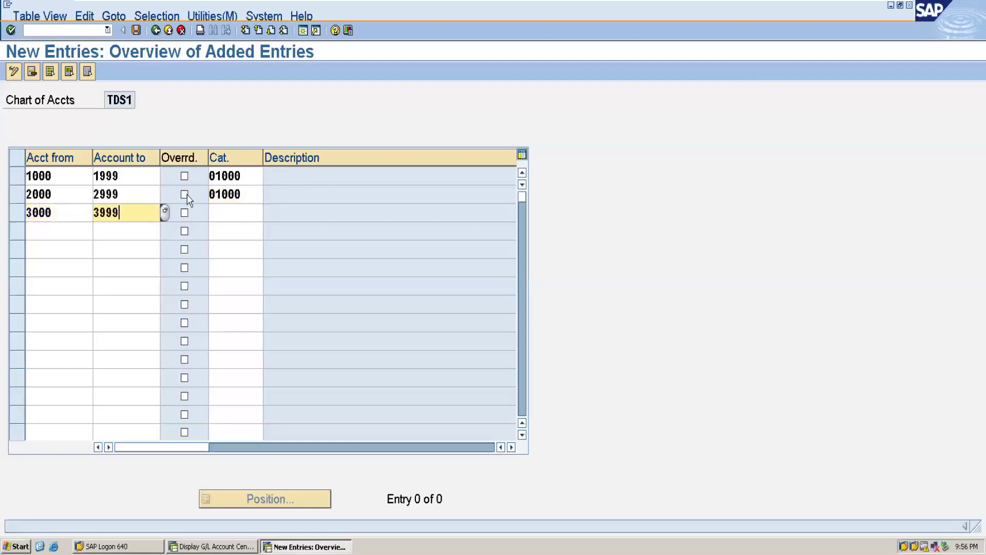
click(220, 213)
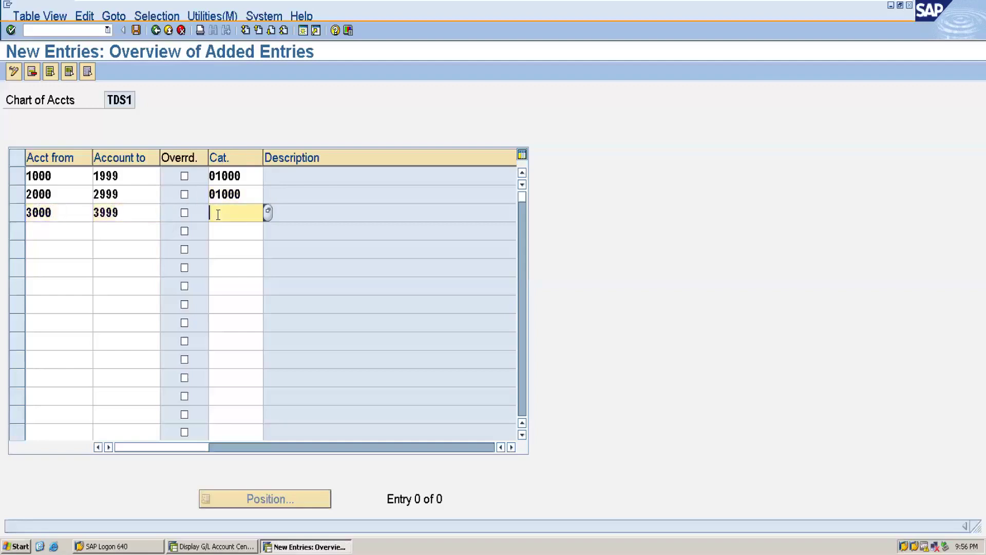
click(270, 217)
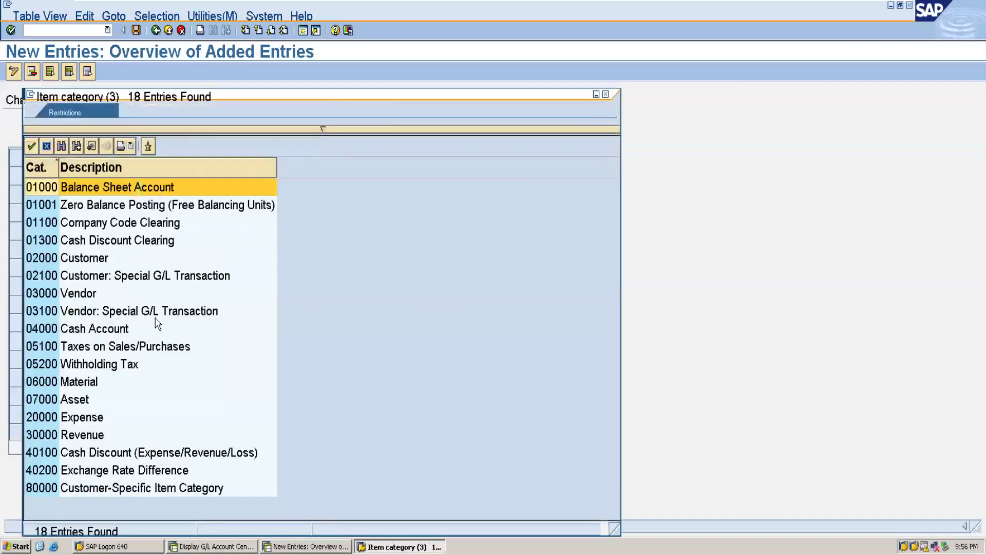
double_click(74, 439)
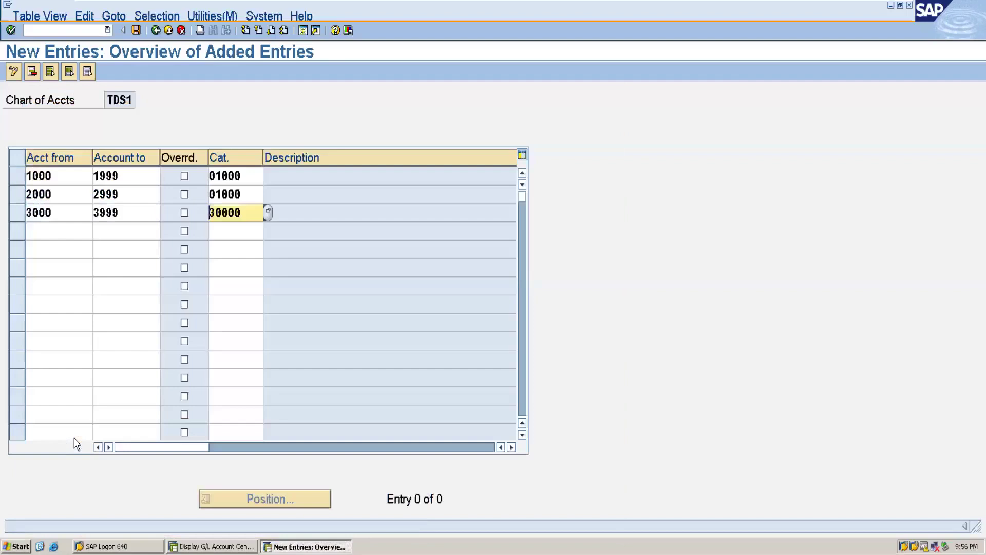
Add a fourth range, accounts 4000 to 4999, with the Expense item category, 20000
click(49, 233)
text(4000)
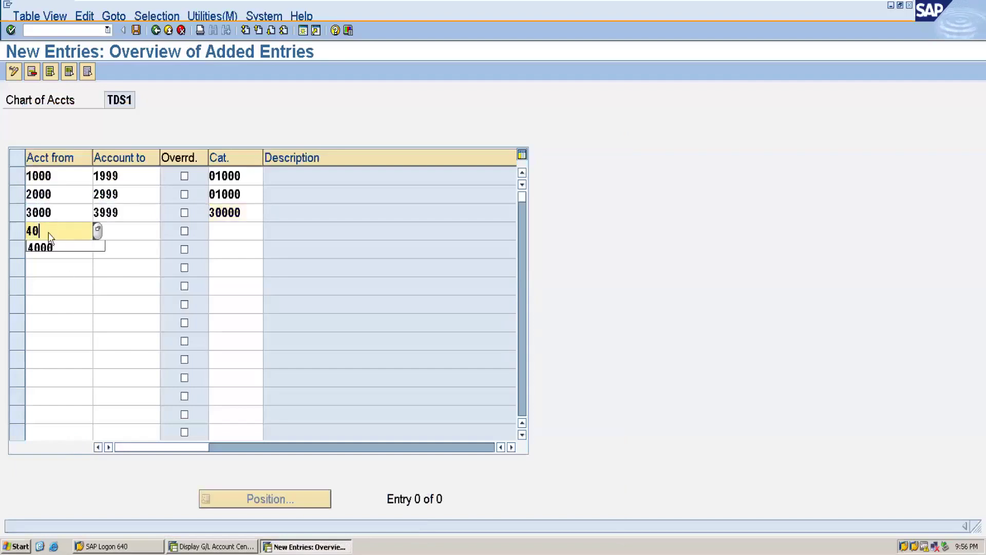
key(Tab)
text(4999)
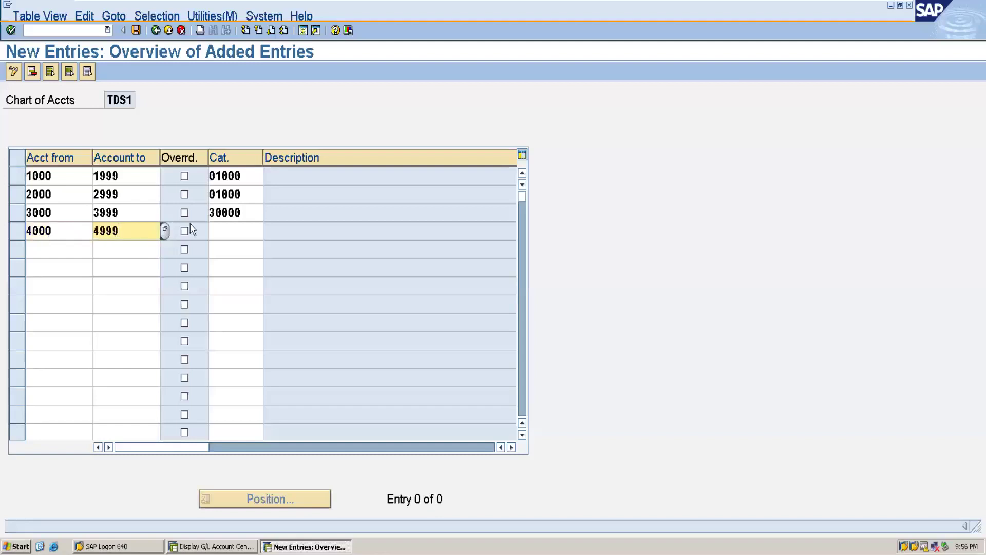
click(225, 226)
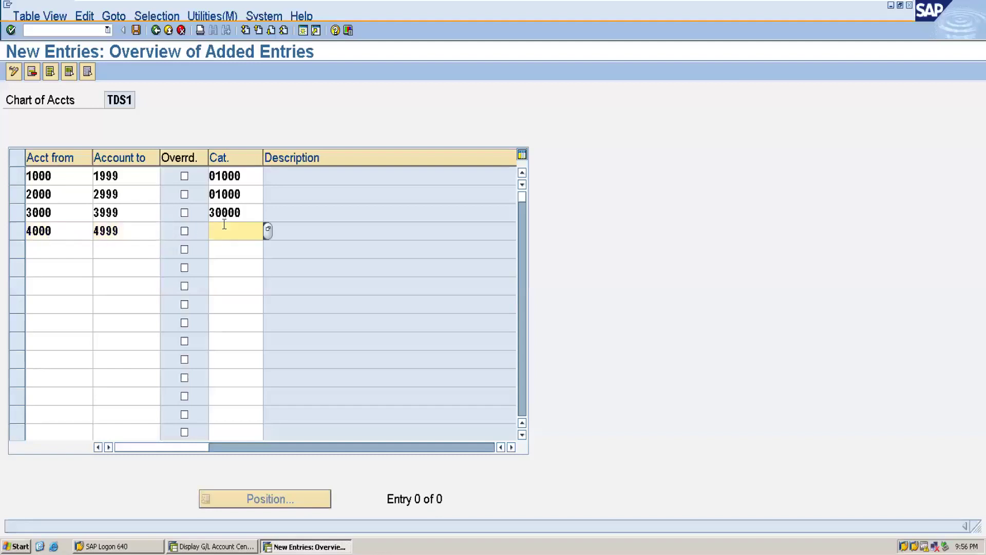
click(268, 231)
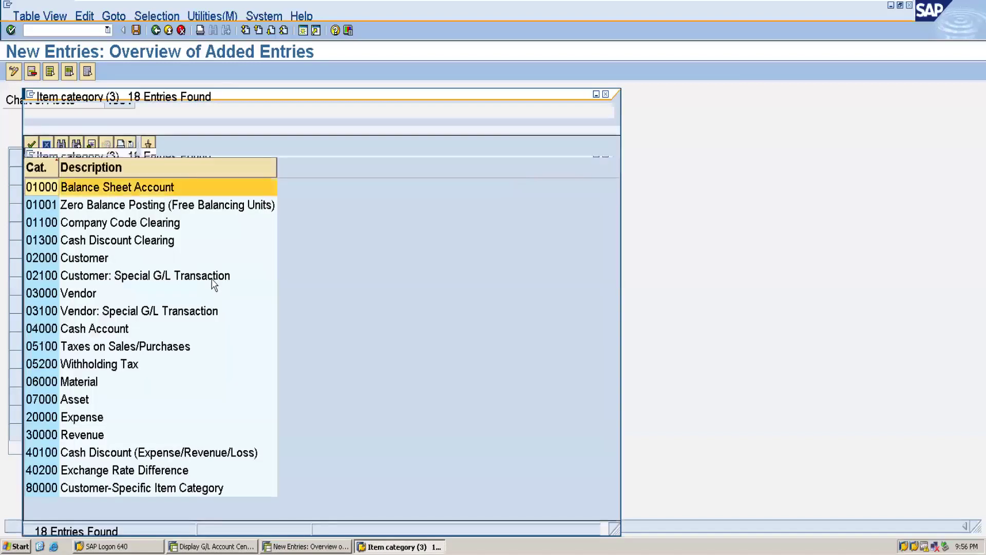
double_click(76, 419)
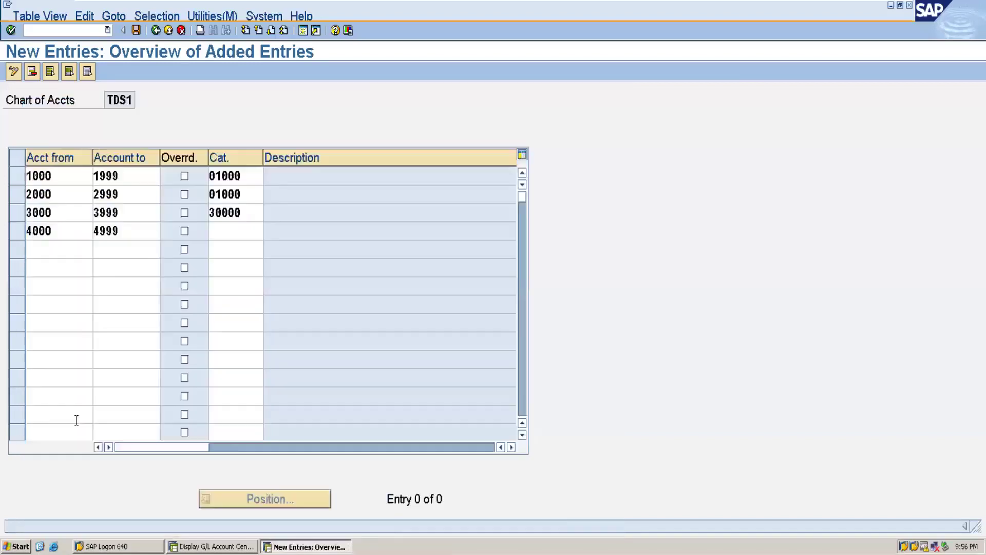
Save the account classifications to the proposed customizing request and return to the implementation guide
click(136, 31)
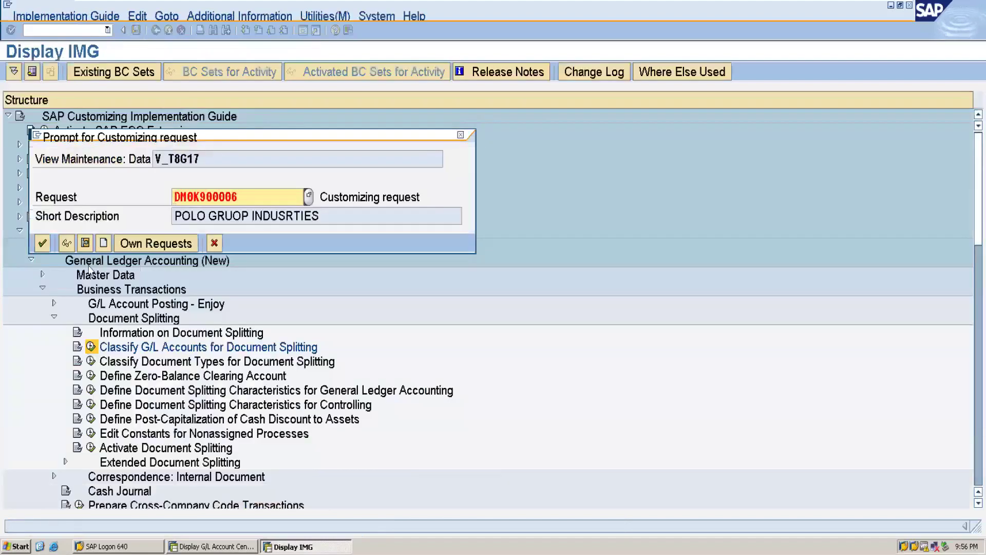
click(46, 243)
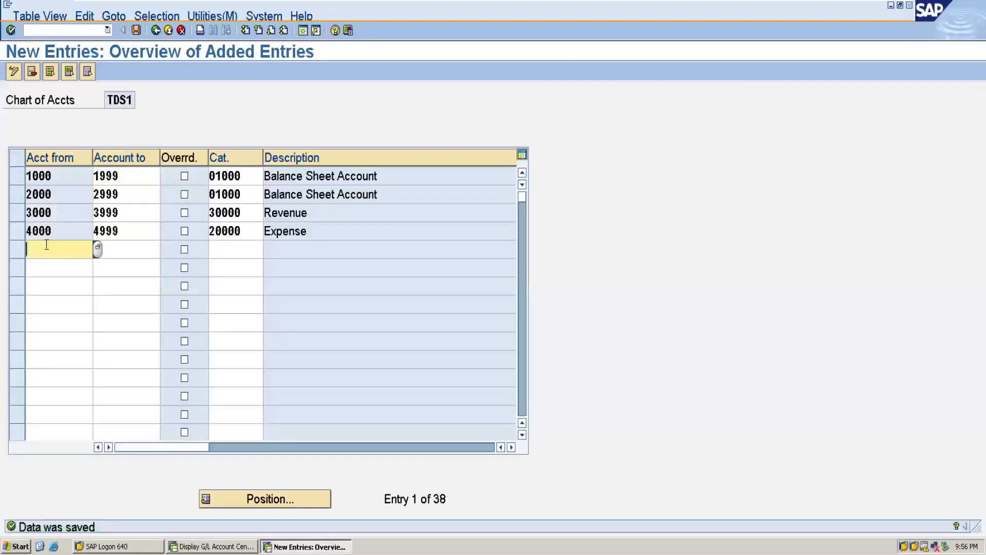
click(156, 30)
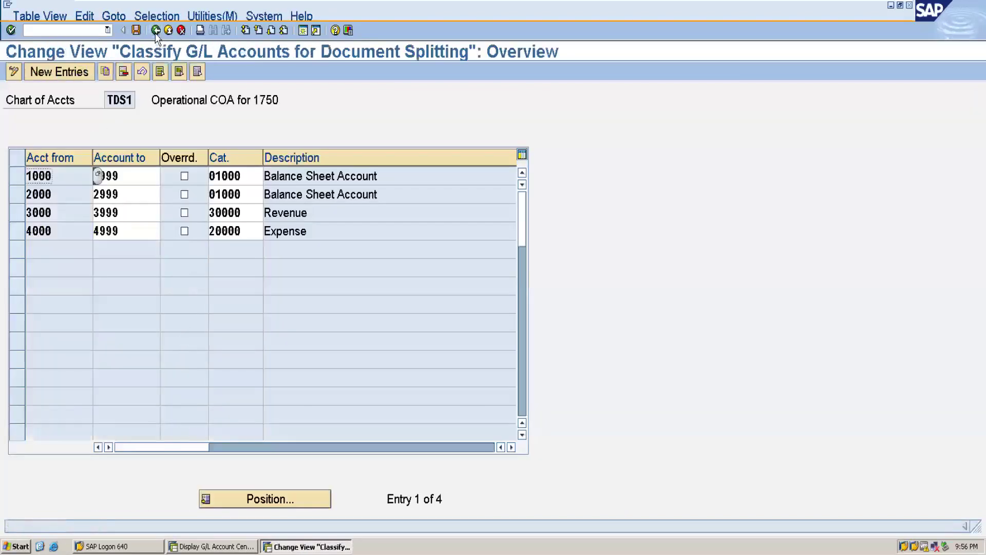
click(156, 30)
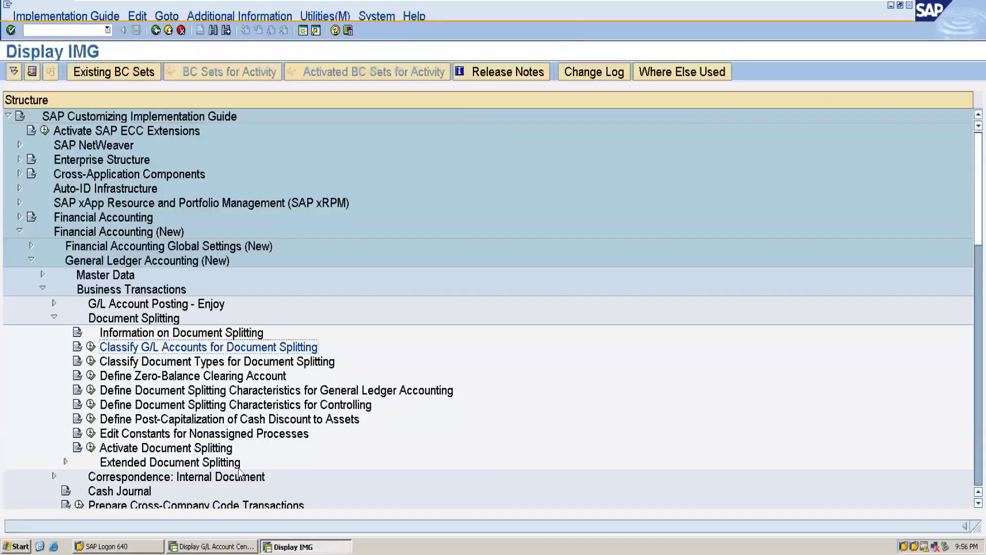
Look over the Classify Document Types for Document Splitting table and return to the implementation guide
click(94, 362)
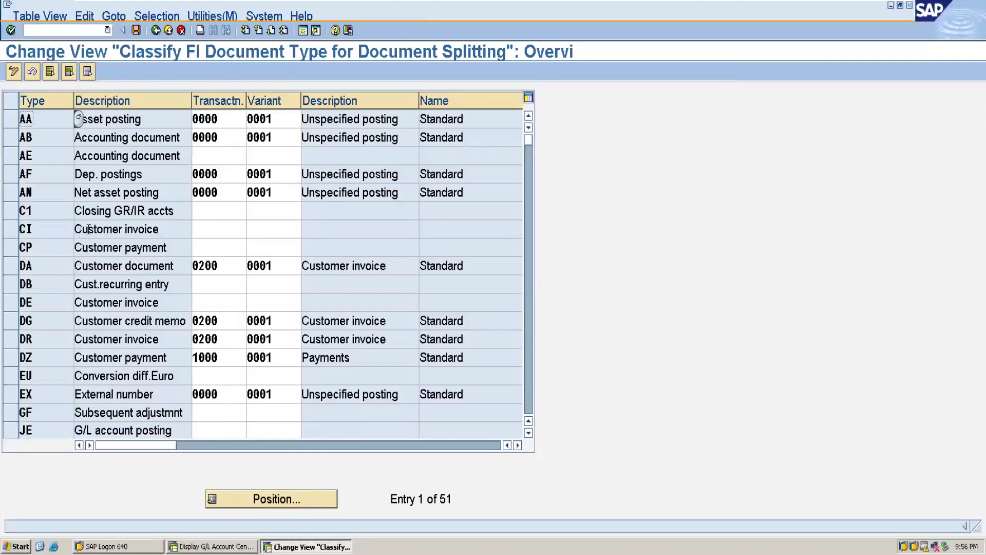
click(157, 31)
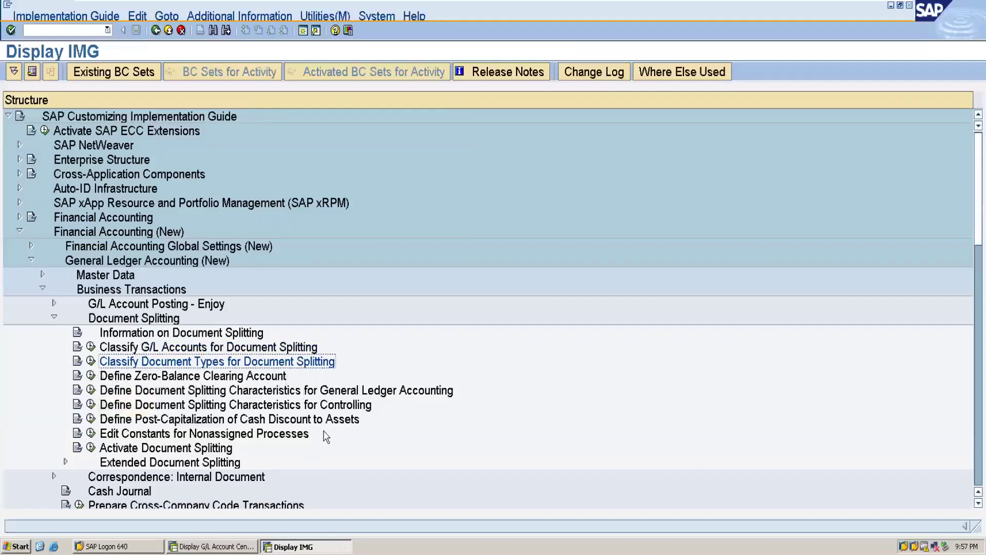
Open transaction /NFS00 in a new session and start creating G/L account 2765 for company code 1750
click(303, 31)
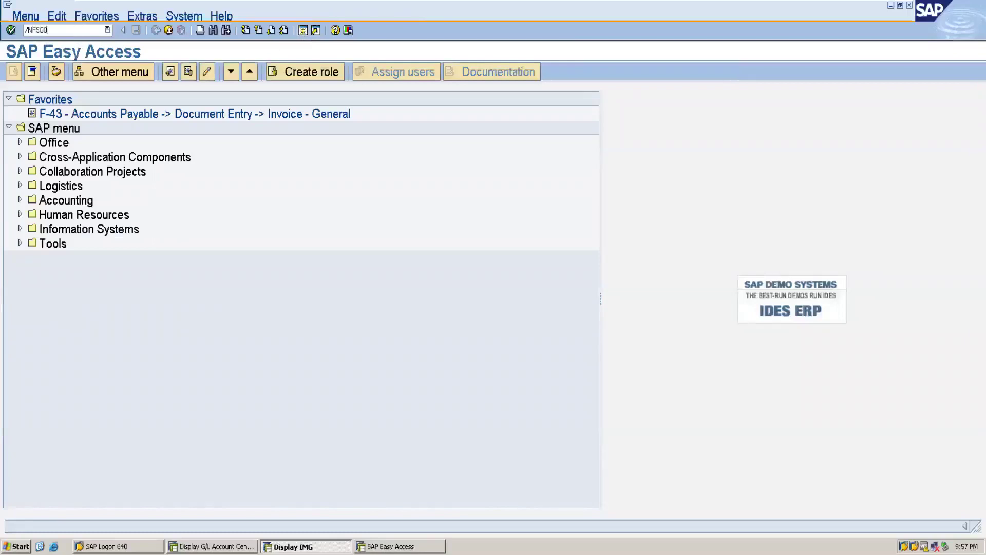
key(Return)
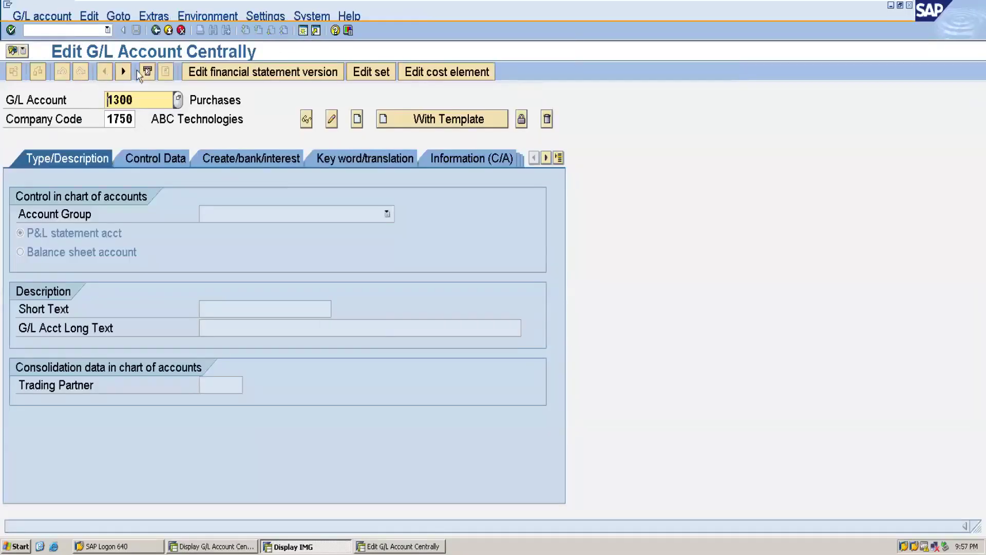
key(BackSpace)
key(BackSpace)
key(BackSpace)
key(BackSpace)
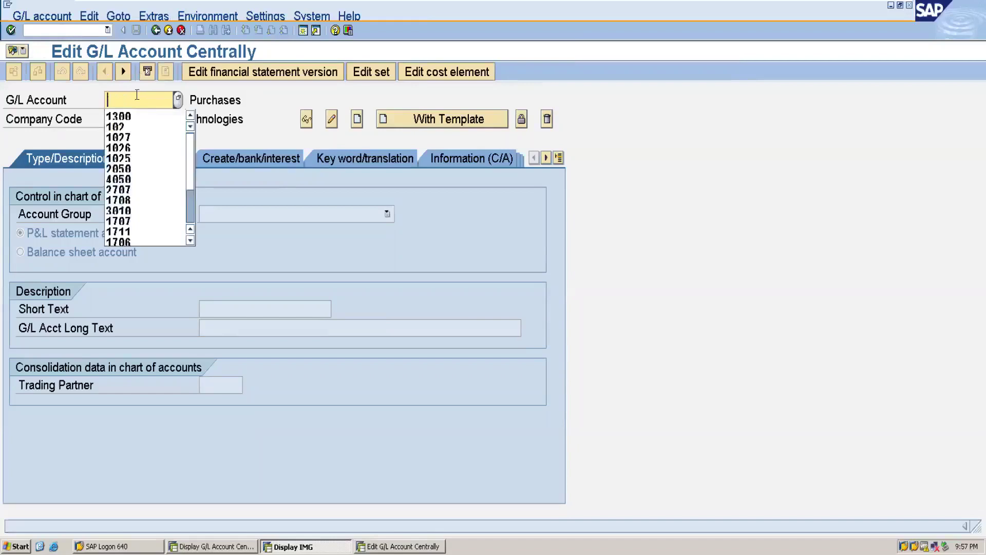
text(2765)
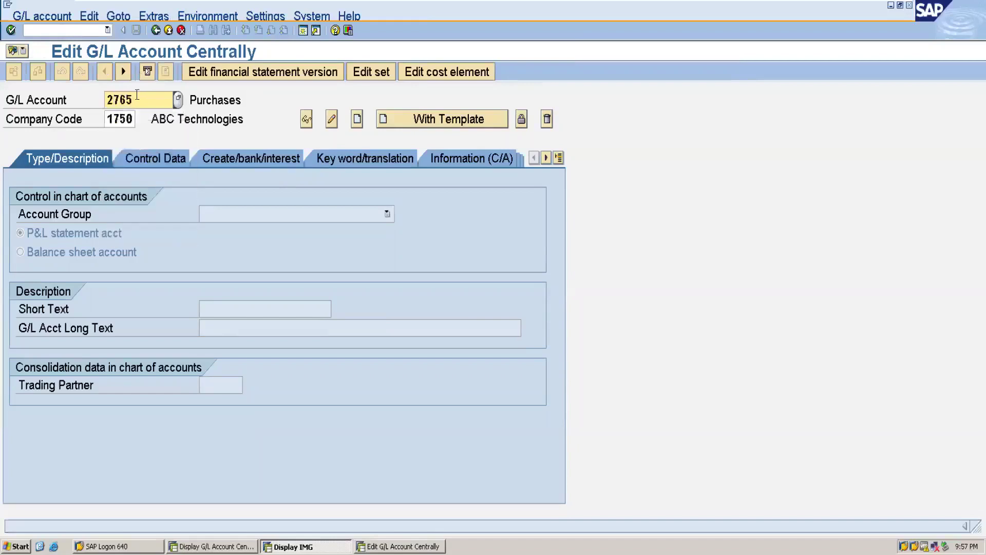
click(357, 121)
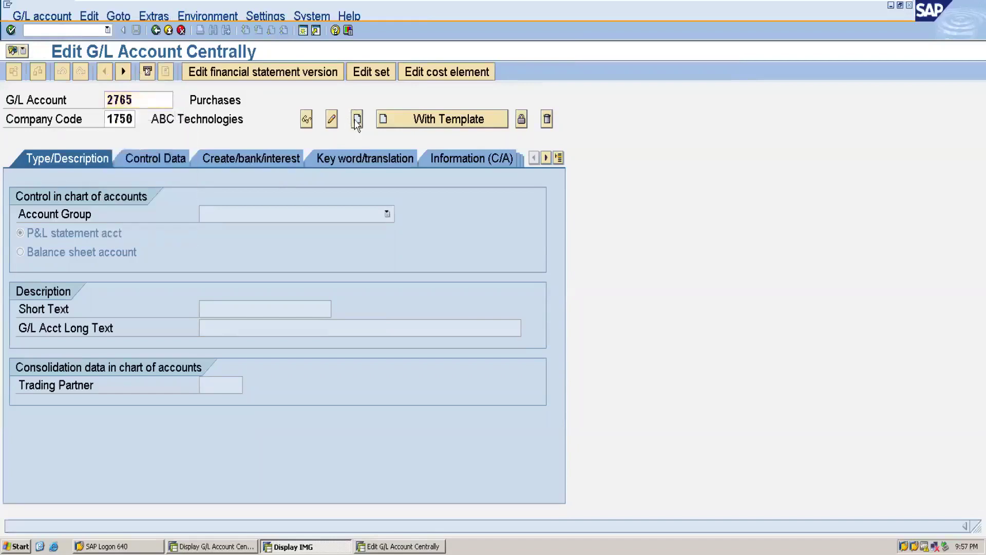
Assign the new account to account group LIAB LIABILITIES and make it a balance sheet account
click(255, 221)
click(250, 248)
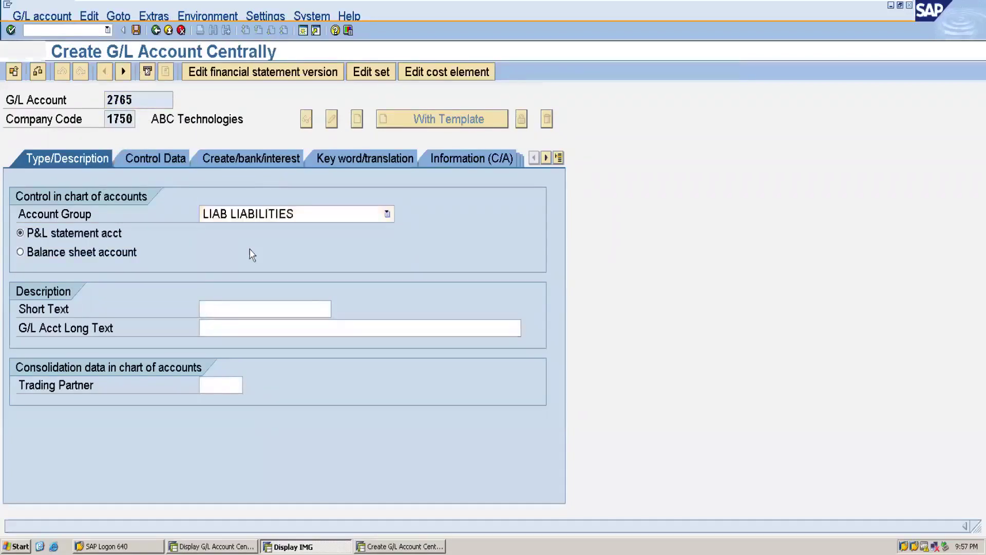
click(86, 252)
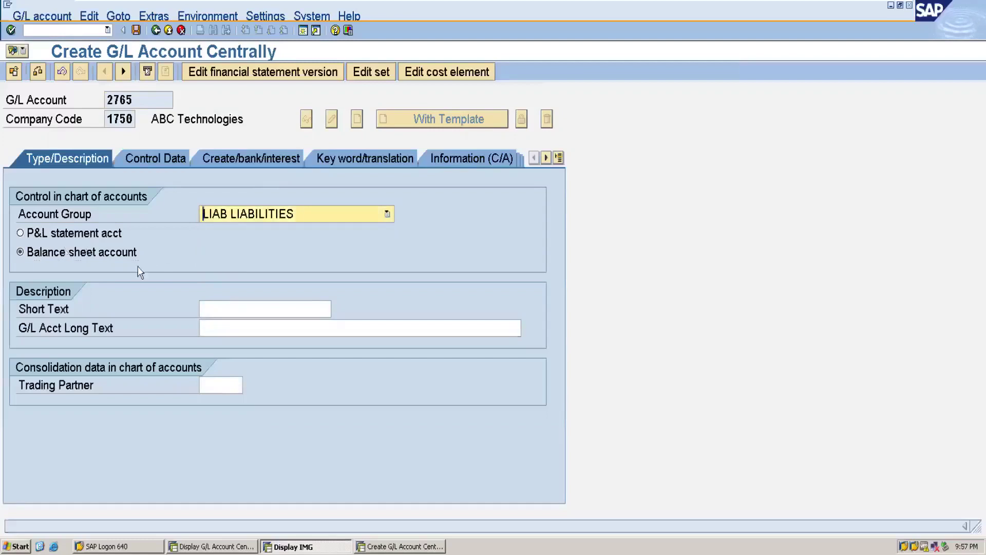
Enter "Zero balance clearin" as the short text of the new G/L account
click(229, 310)
text(zER)
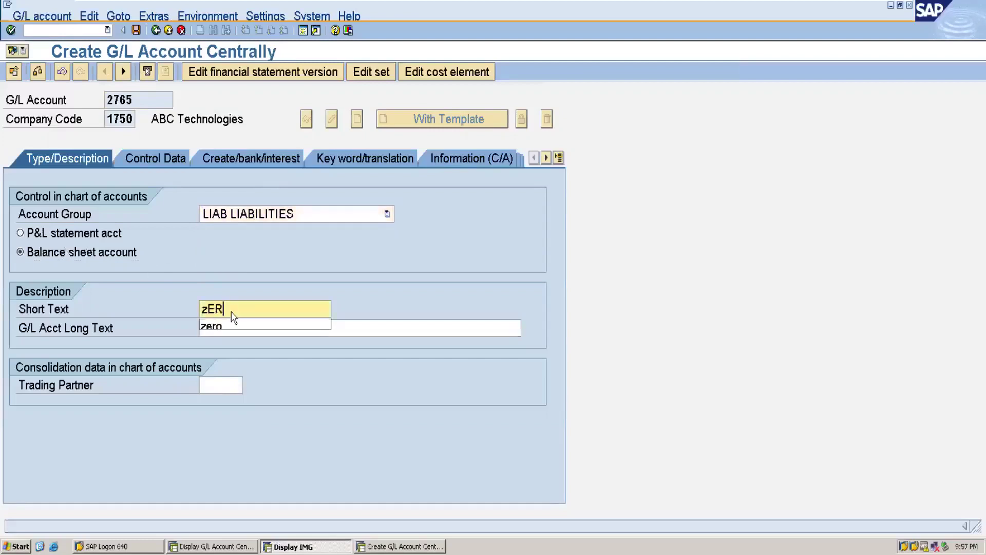
key(BackSpace)
key(BackSpace)
key(BackSpace)
text(Zero bal)
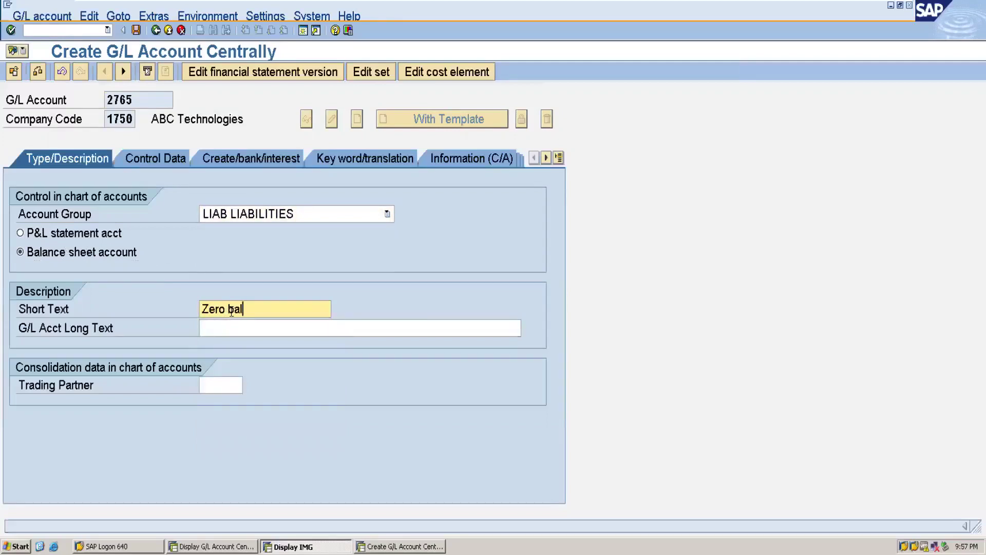
text(ance clearin)
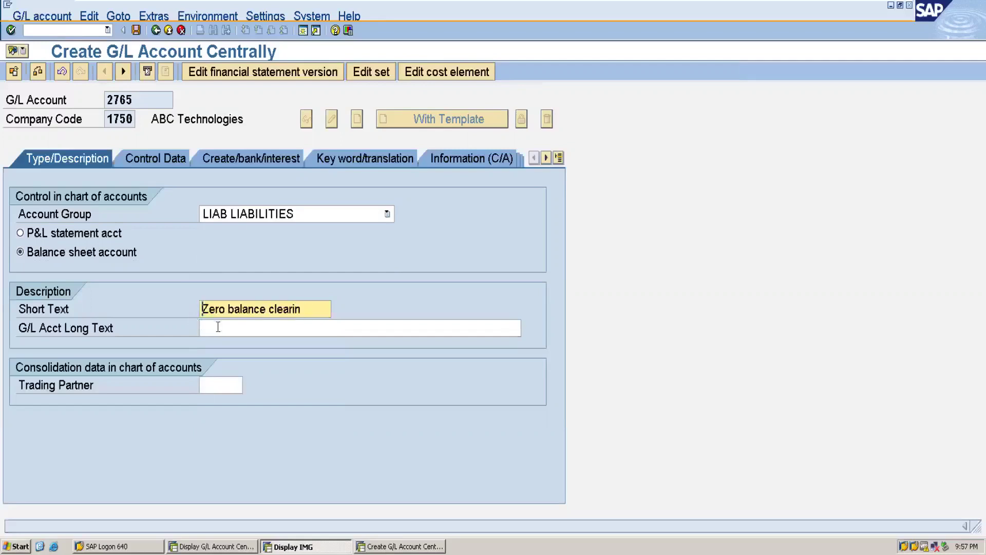
Enter "Zero balance clearin" as the G/L account long text and enable Only balances in local currency
click(218, 327)
text(Zero balance clearin)
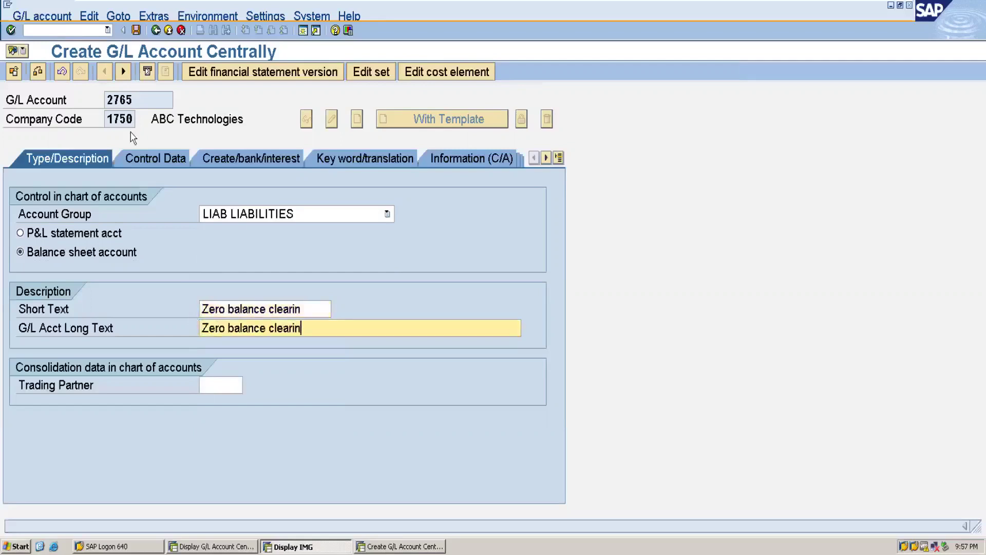
click(154, 156)
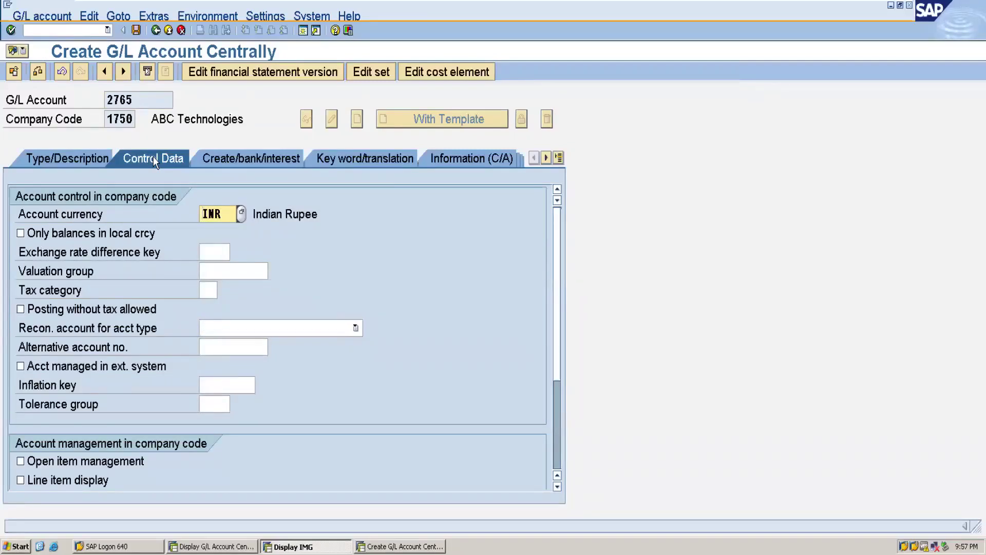
click(56, 235)
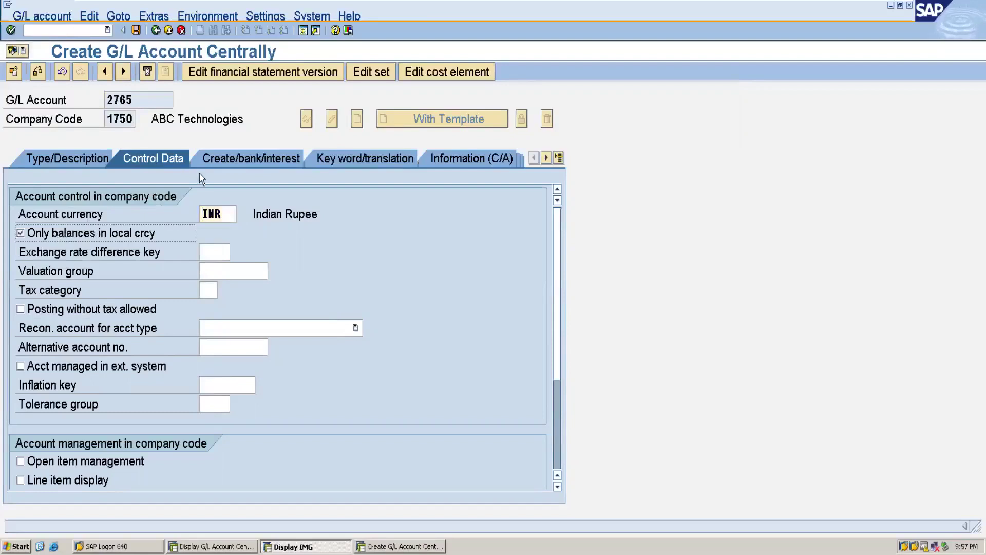
Assign field status group G011 for clearing accounts with settlement period to account 2765 and save the account
click(228, 159)
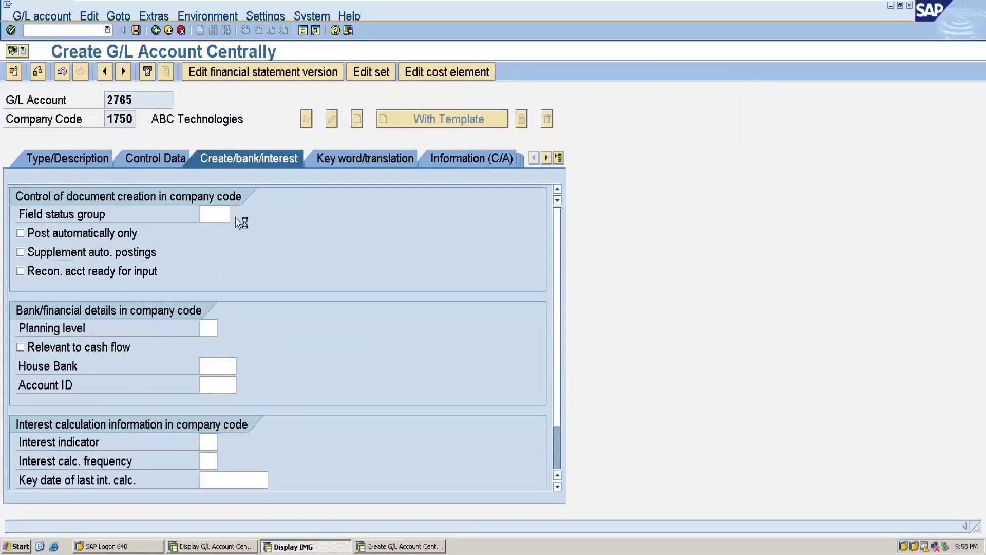
key(F4)
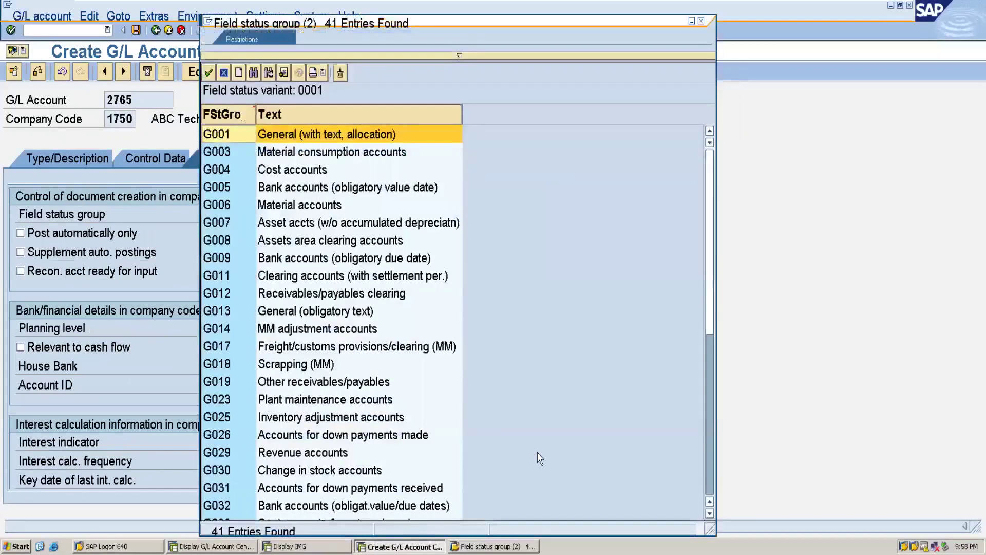
click(708, 464)
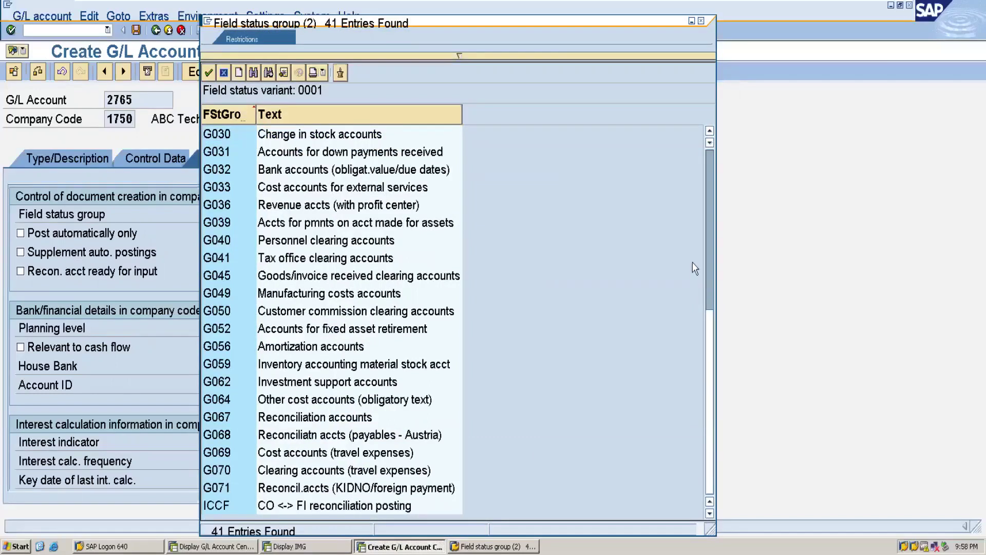
click(708, 169)
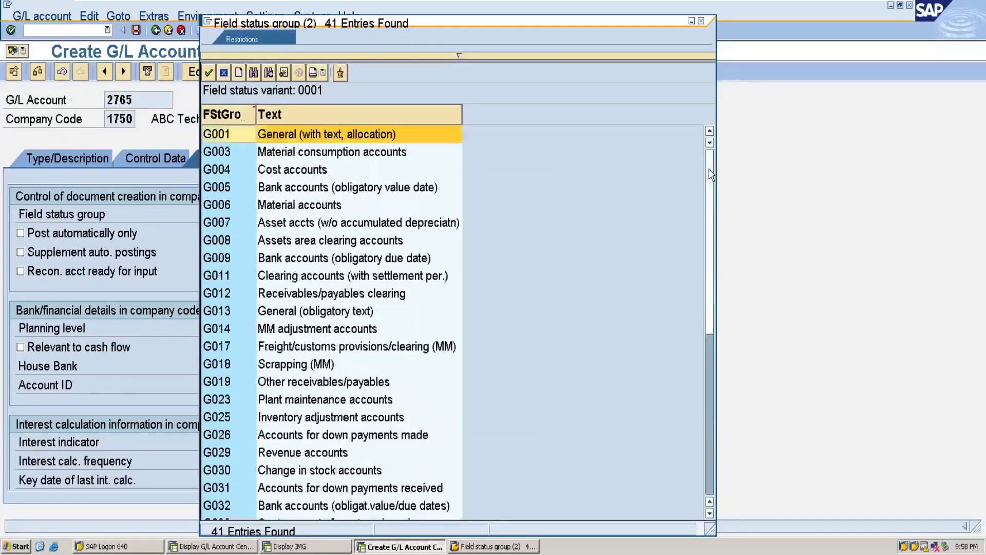
double_click(253, 281)
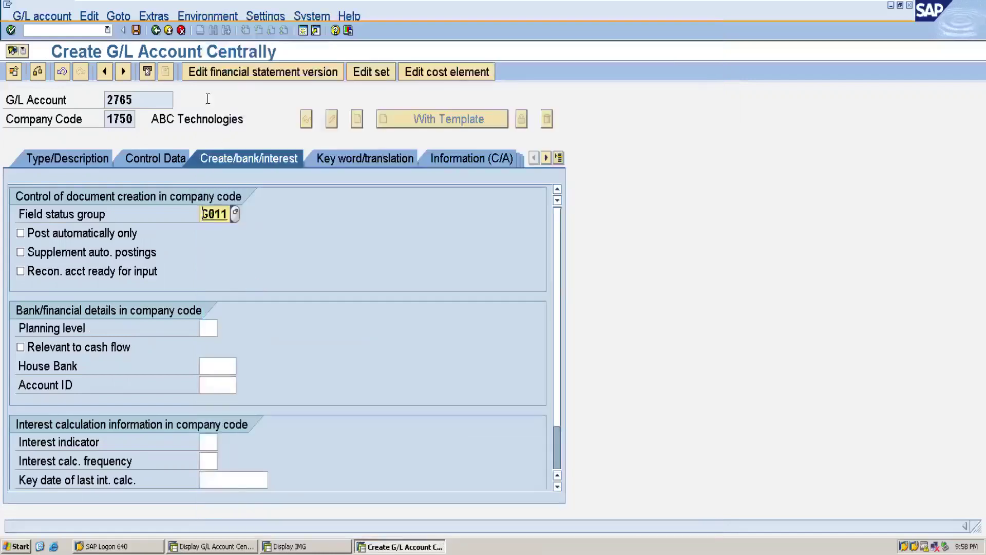
click(137, 34)
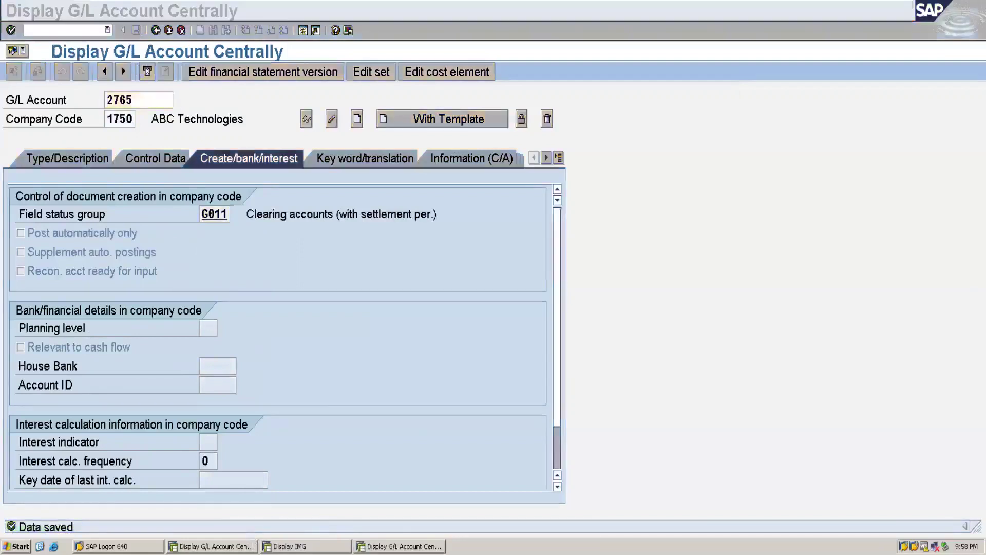
Return to the implementation guide and open the zero-balance clearing accounts of account key 000 for chart of accounts TDS1
key(alt+Tab)
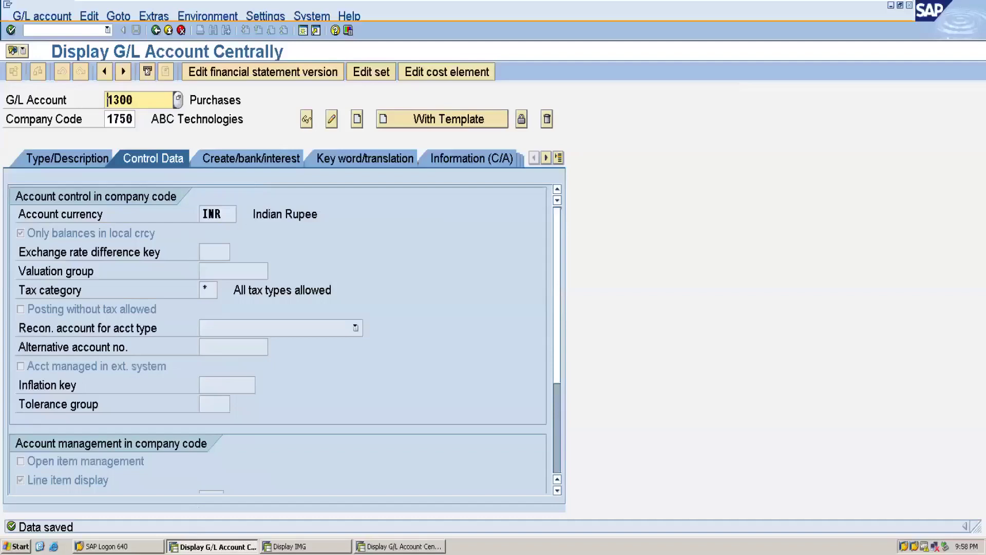
key(alt+Tab)
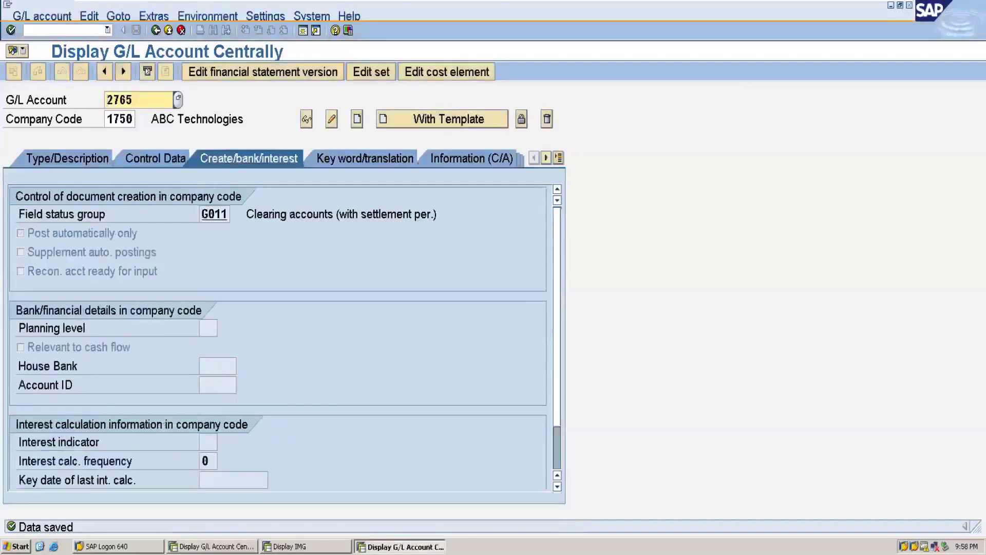
click(288, 546)
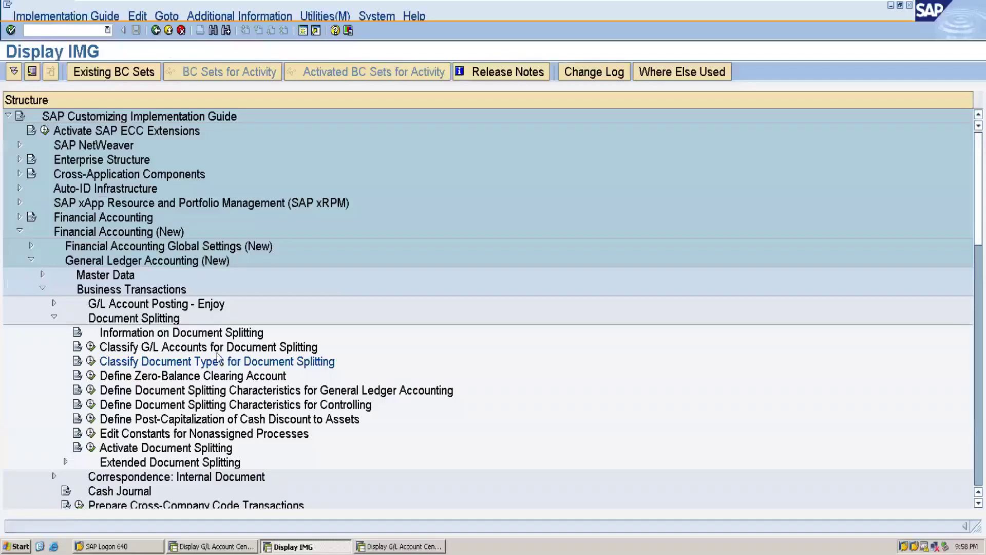
click(92, 378)
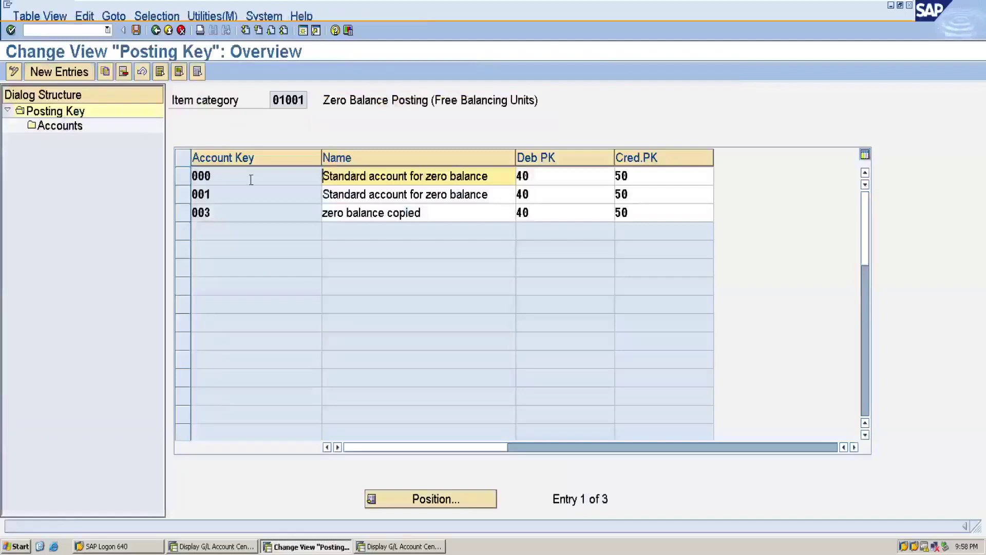
click(181, 177)
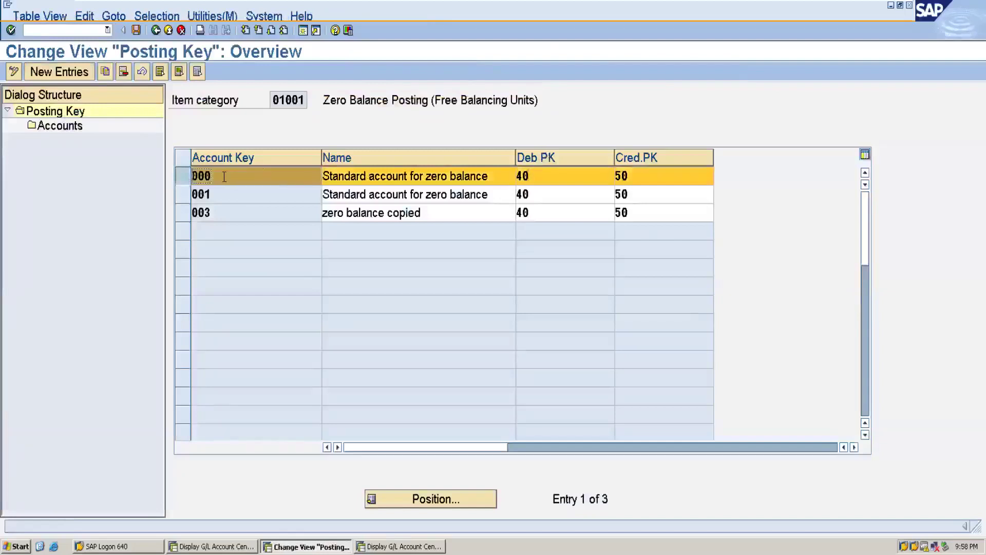
double_click(61, 132)
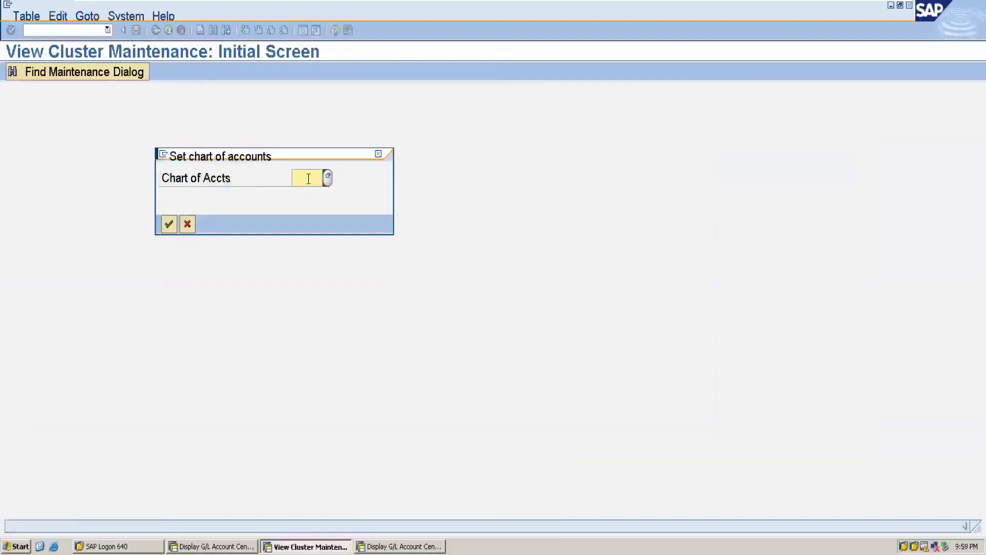
text(TDS)
click(308, 194)
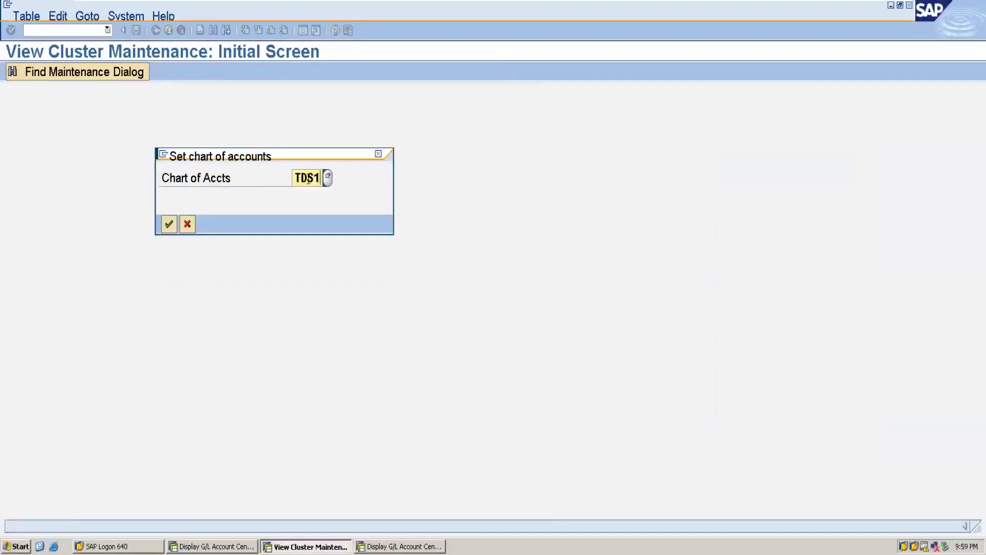
click(169, 224)
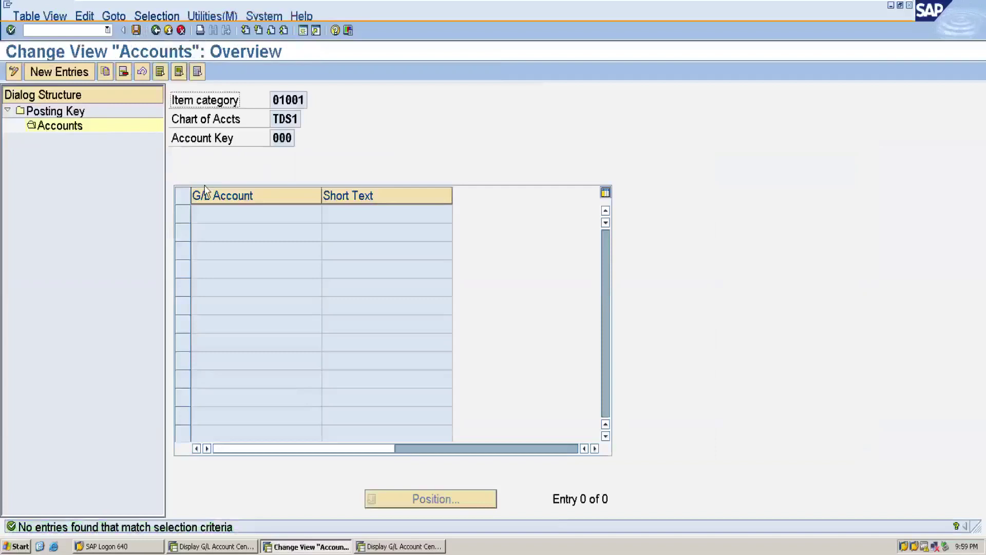
Add G/L account 2765 as the zero-balance clearing account, save it to the proposed customizing request and return to the implementation guide
click(56, 73)
click(235, 214)
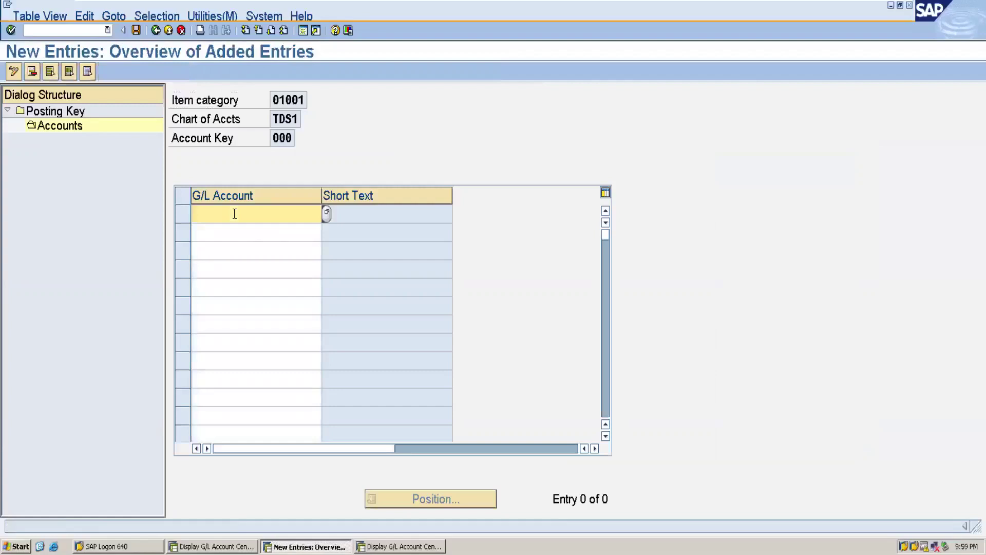
text(2765)
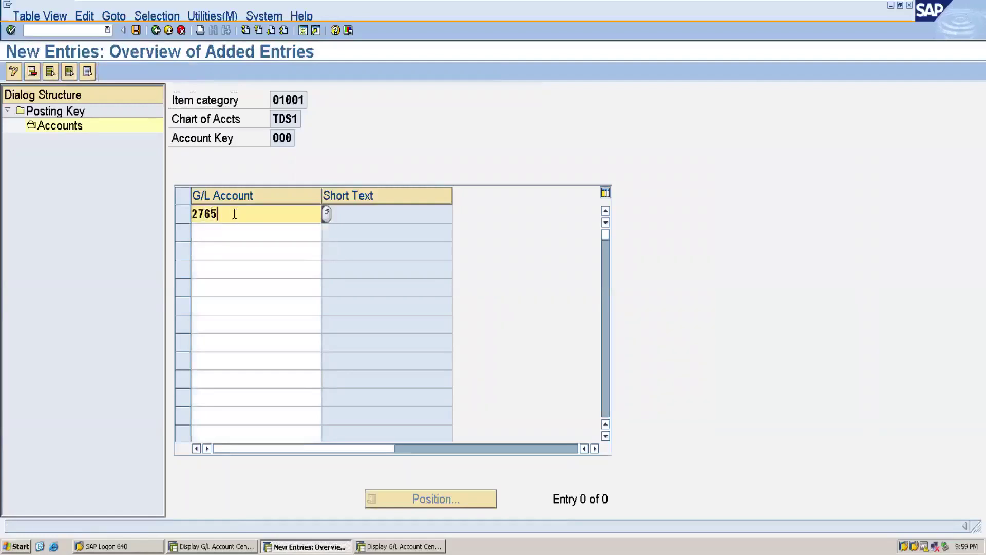
key(Return)
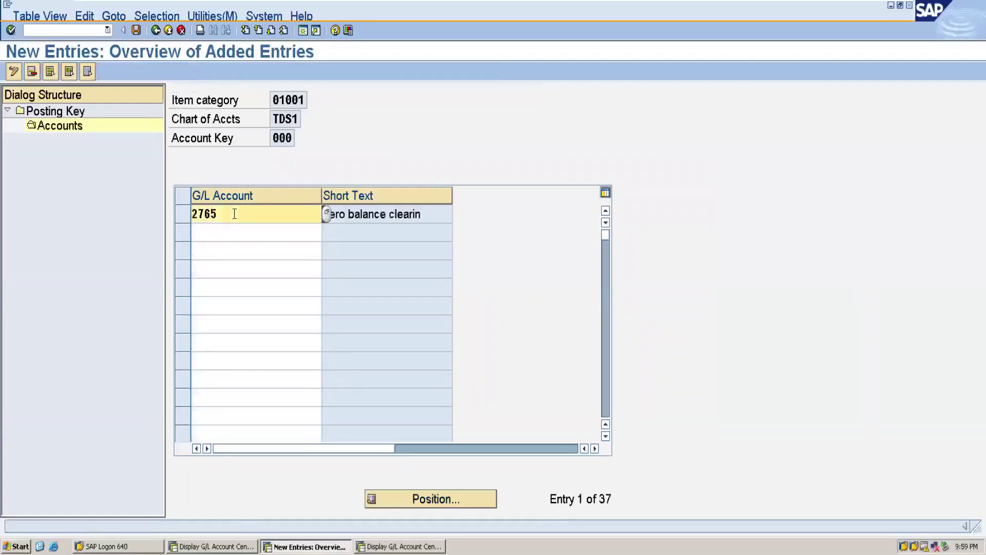
click(136, 30)
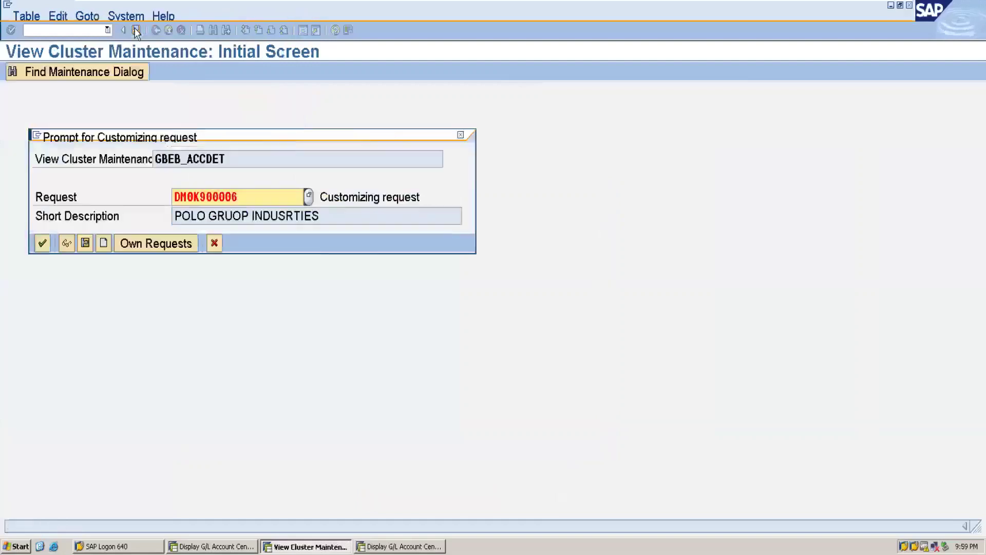
click(47, 241)
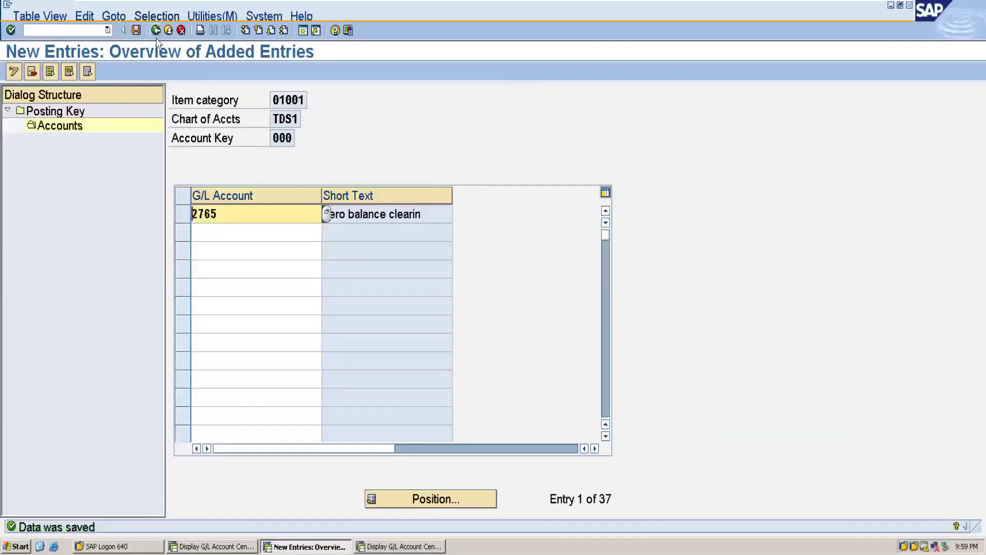
click(155, 30)
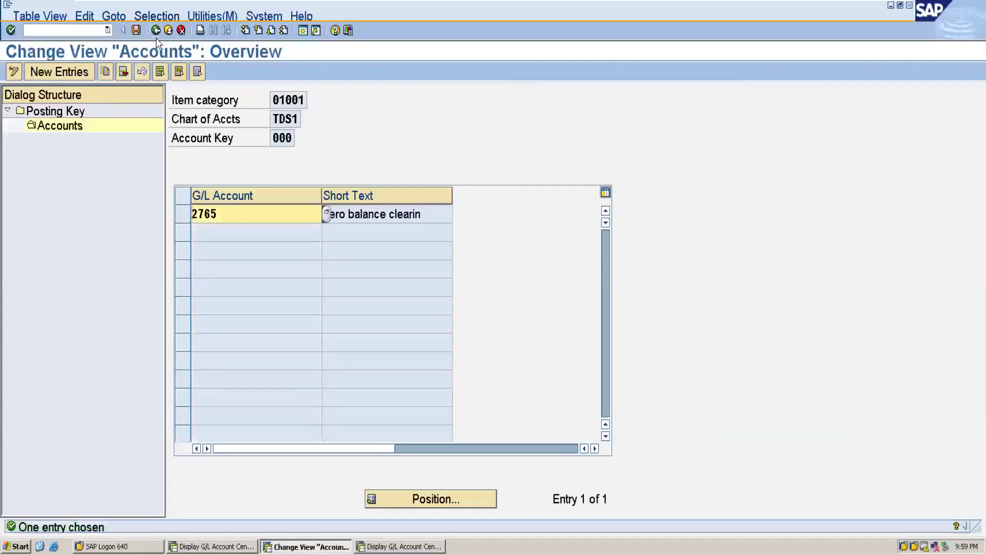
click(155, 30)
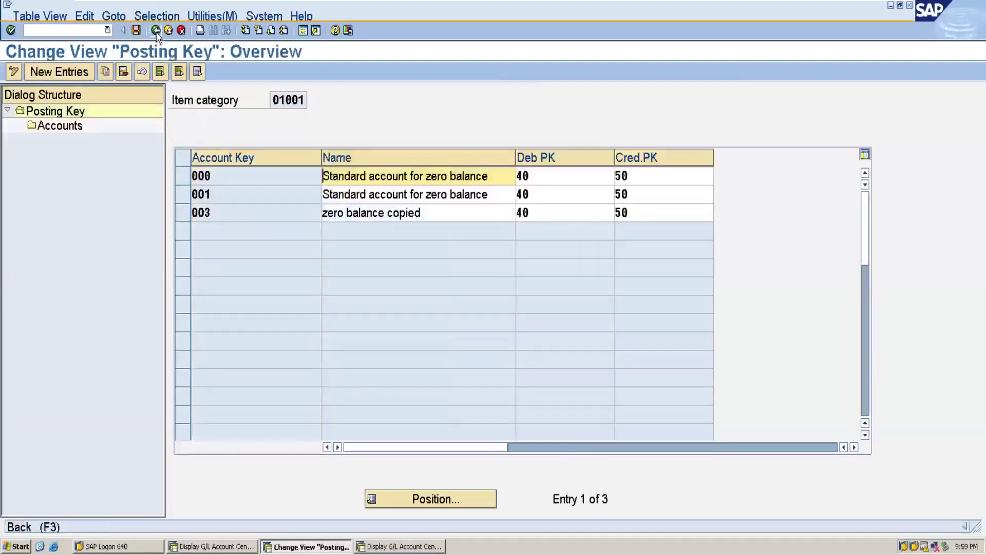
click(155, 31)
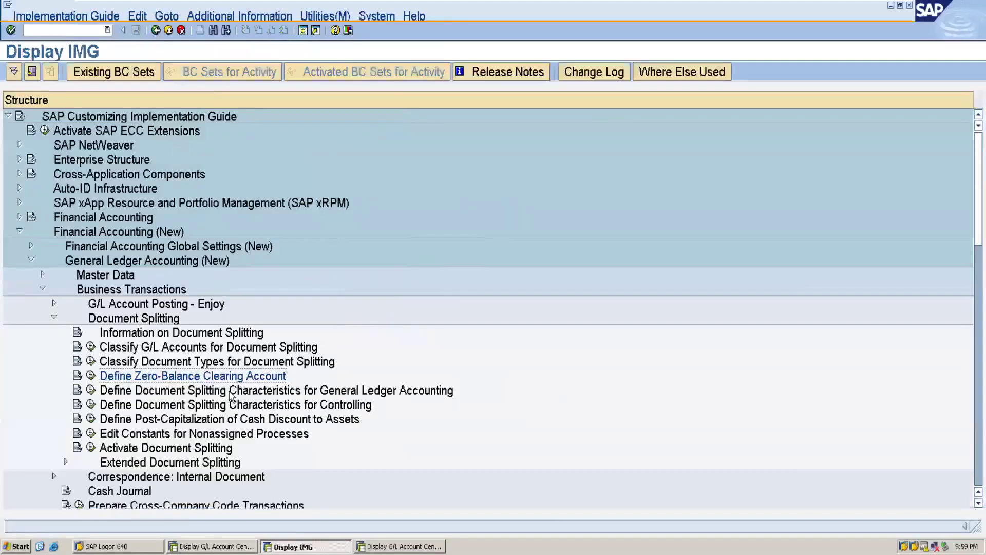
Make Profit Center a zero-balance, mandatory splitting characteristic for General Ledger Accounting, save it to the proposed customizing request and return to the guide
click(91, 391)
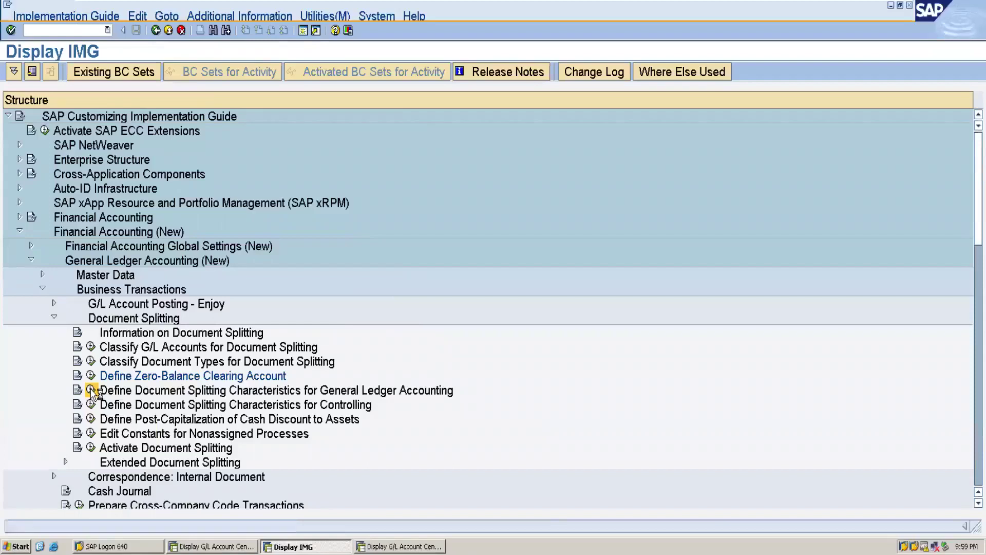
click(91, 390)
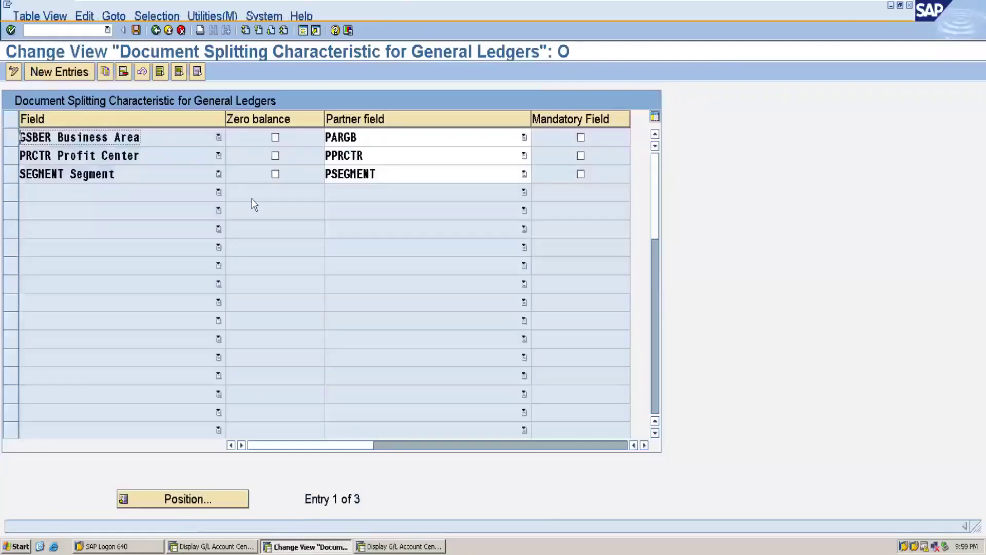
click(276, 156)
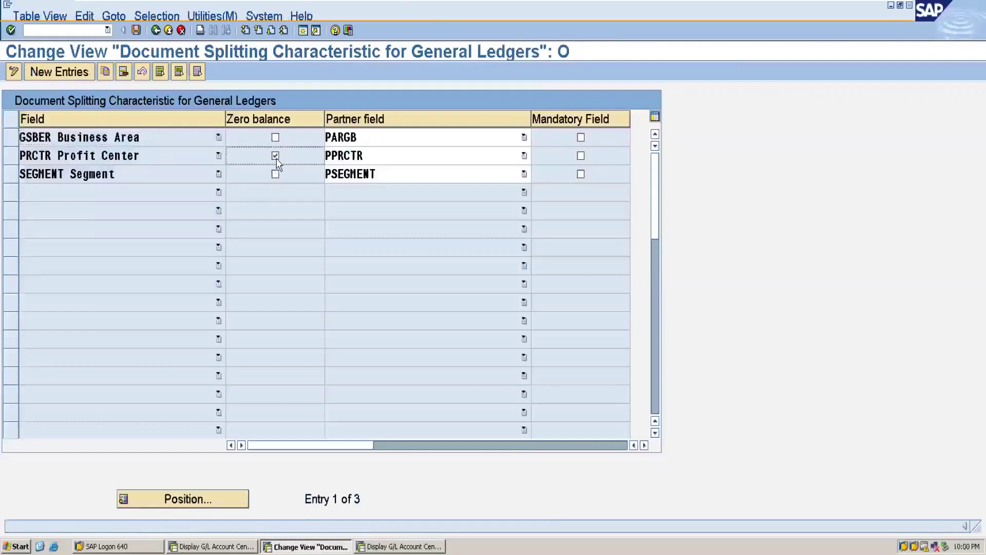
click(581, 157)
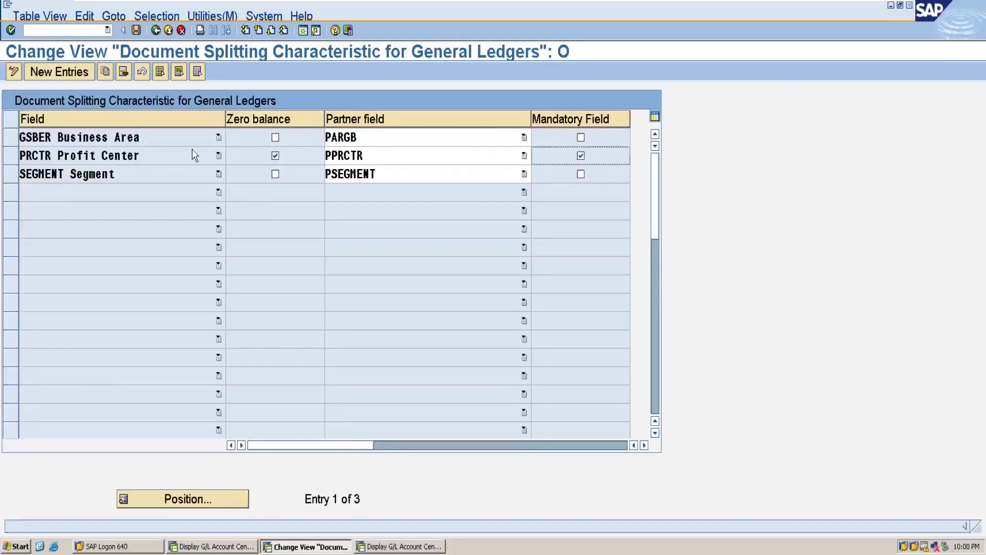
click(136, 31)
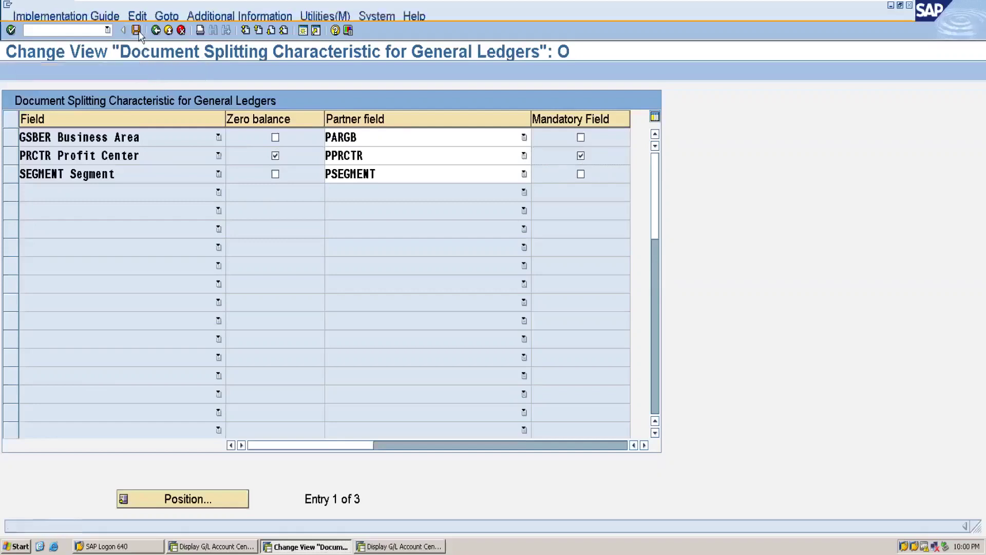
click(47, 246)
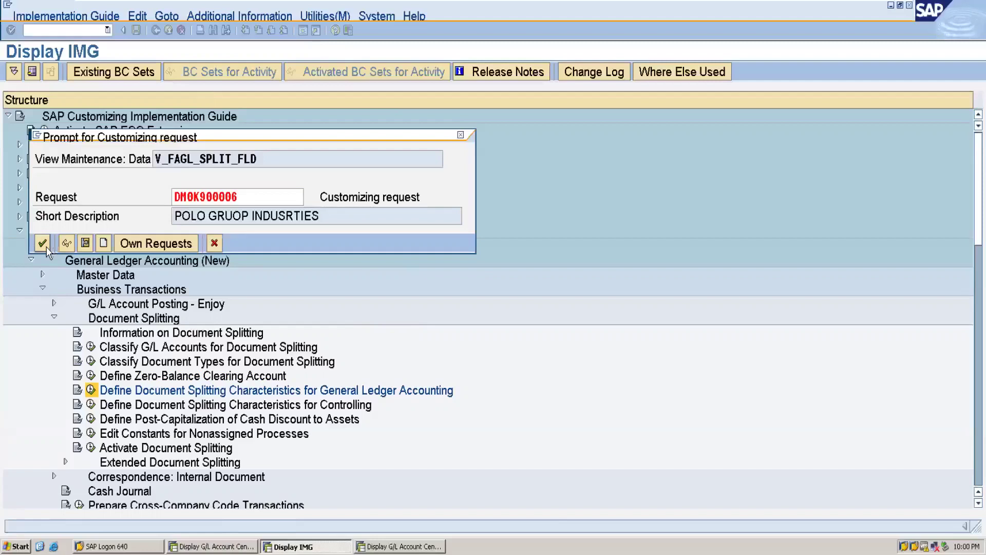
click(45, 245)
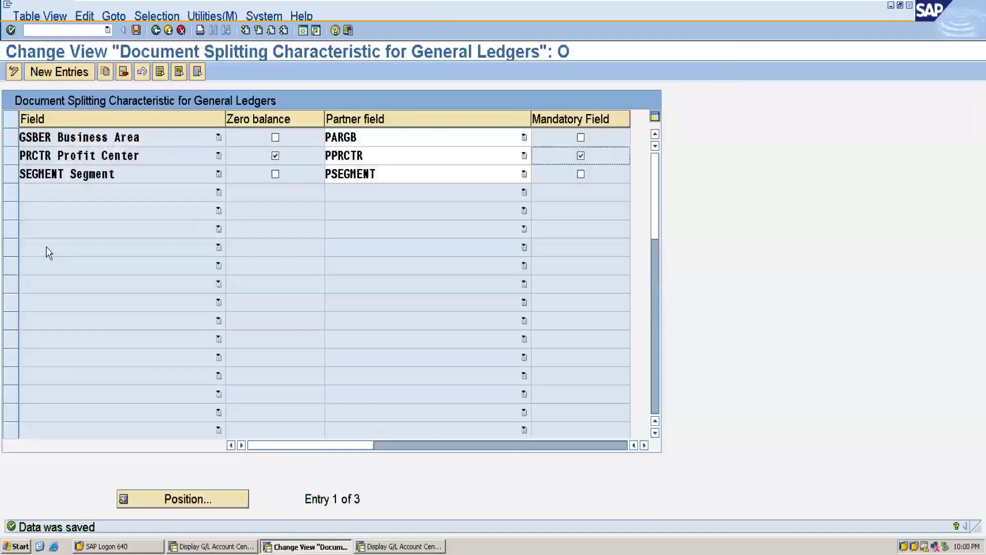
click(156, 31)
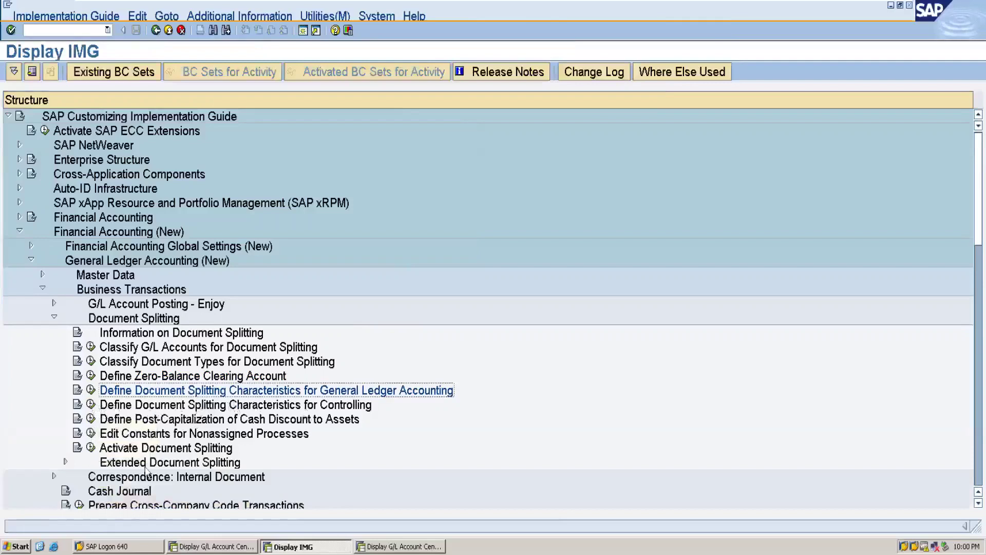
click(92, 449)
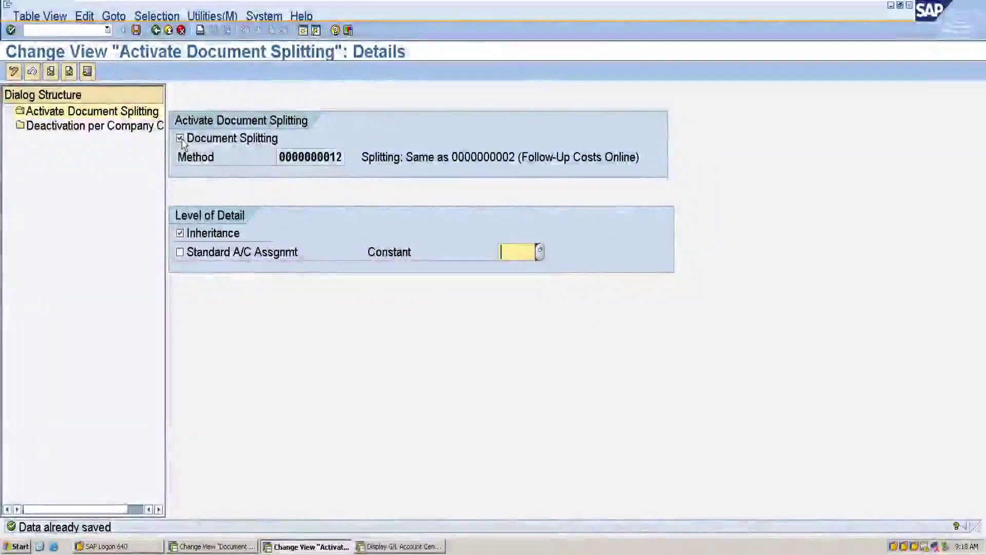
click(136, 31)
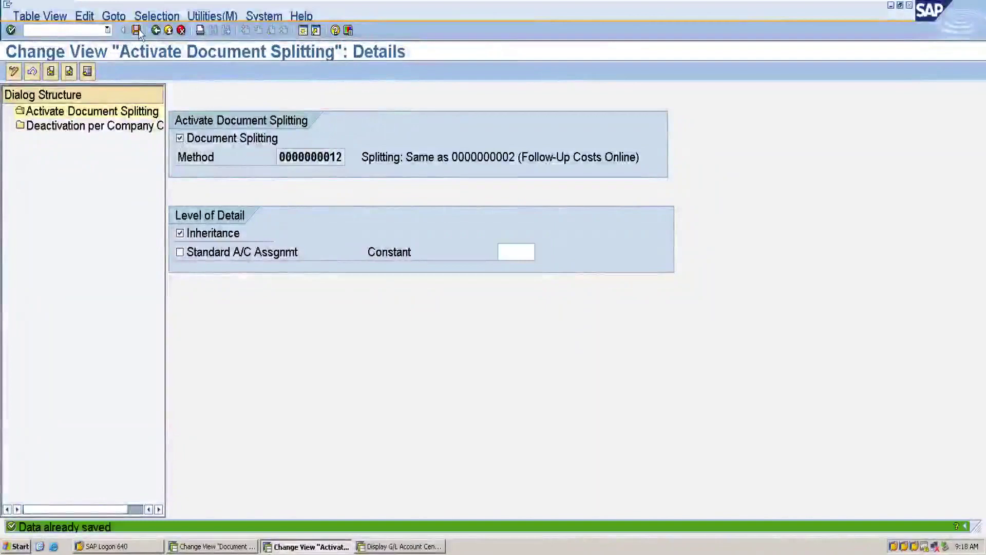
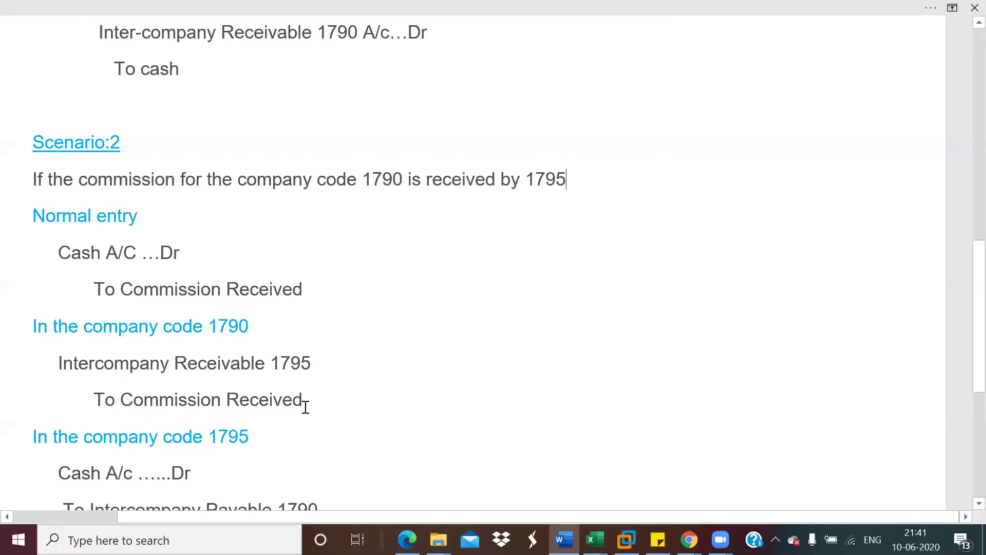
Switch from the inter-company notes to the ECC DMO SERVER session and open the company code global data with transaction OBY6
scroll(965, 328, down, 3)
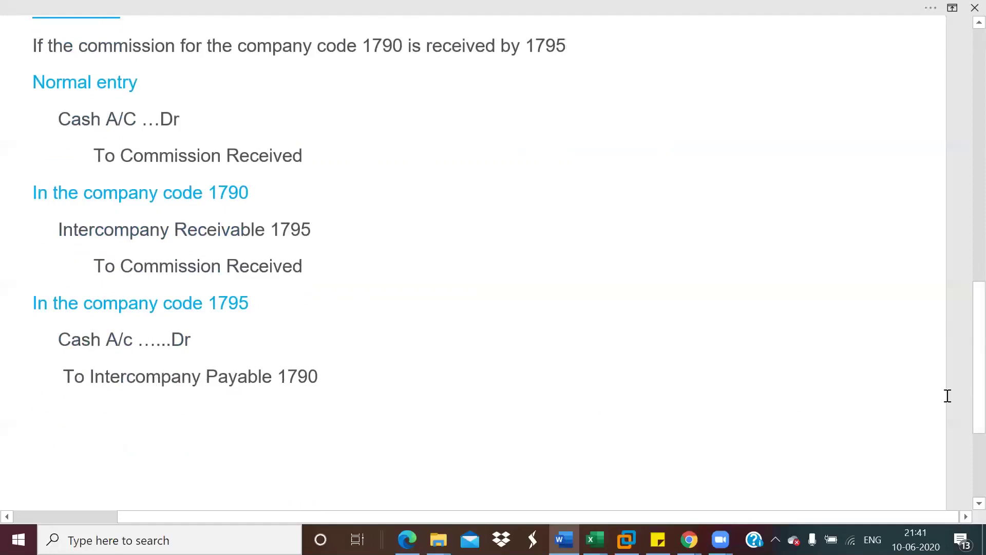
scroll(966, 279, up, 3)
scroll(962, 279, up, 13)
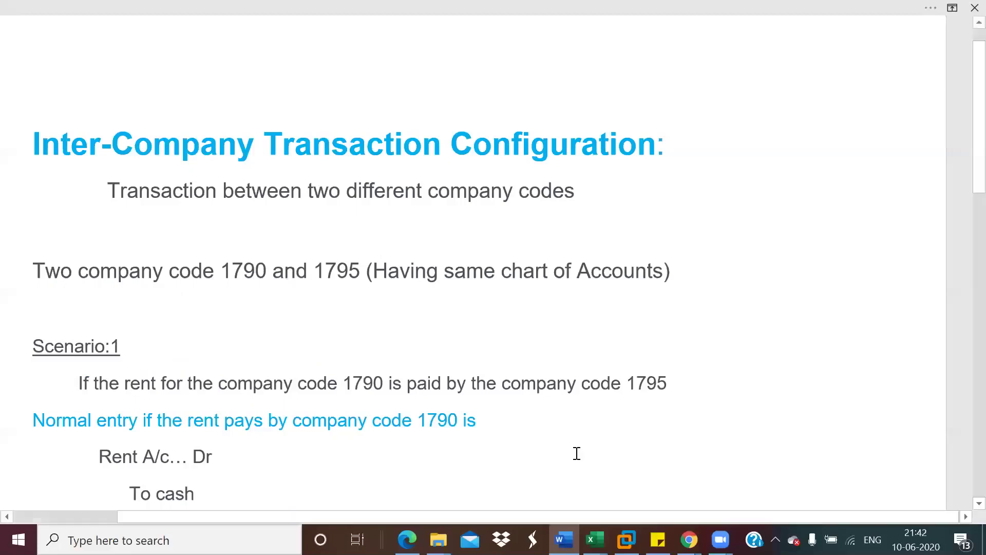
mouse_move(628, 540)
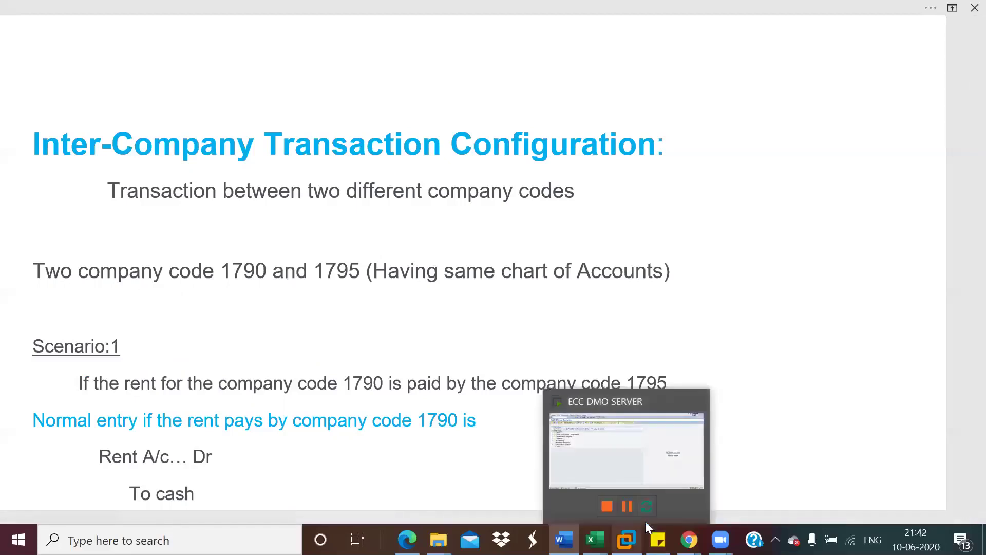
click(655, 475)
click(46, 30)
text(/noby6)
key(Return)
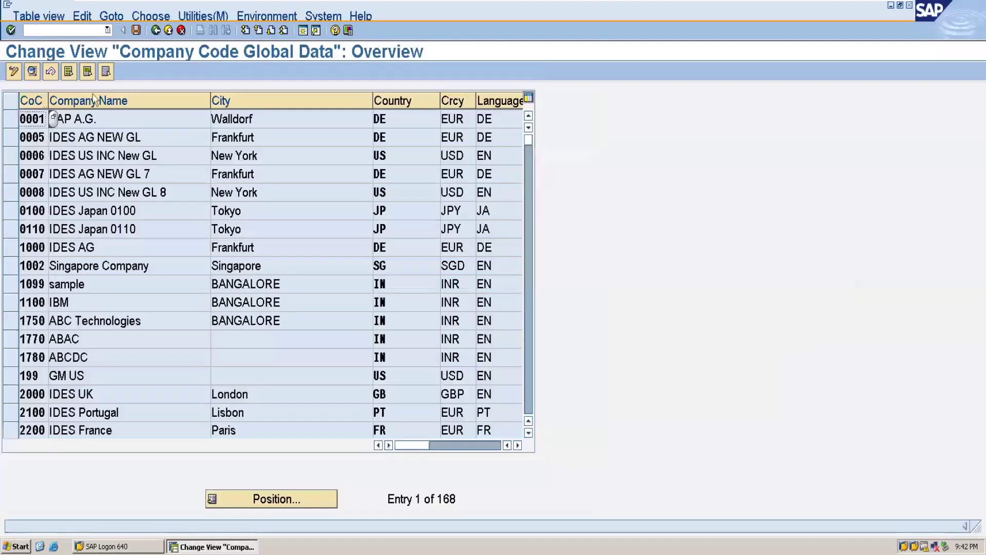
Find company code ALLO in the global data overview and open its details
click(250, 498)
text(allo)
key(Return)
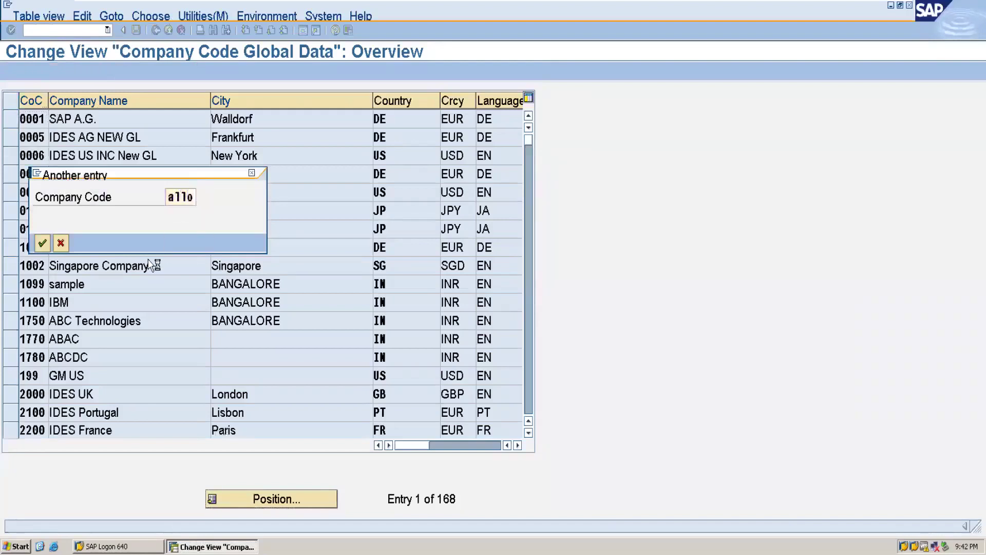
double_click(75, 121)
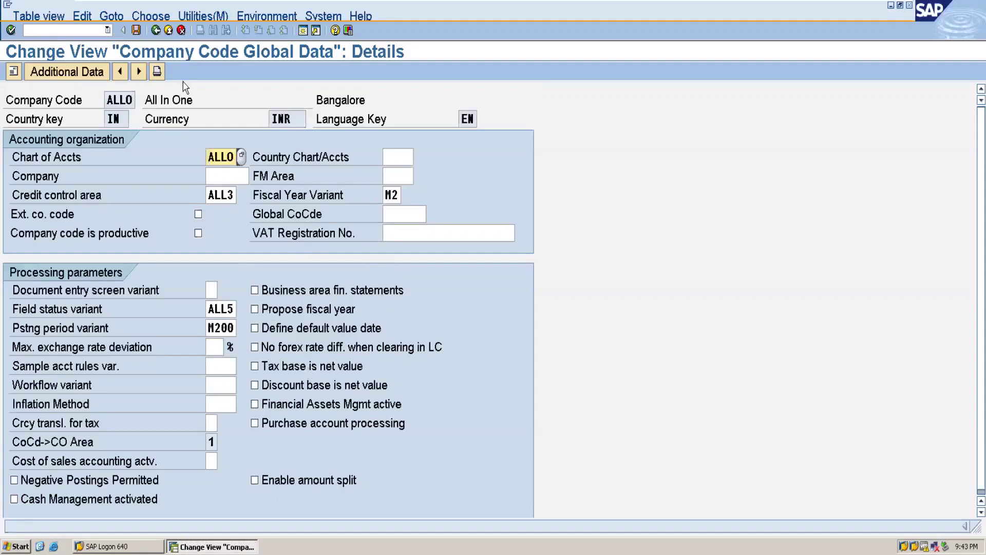
Open company code maintenance with transaction OX02 and create entry 1790 with the company name ABC Technologies
click(46, 32)
text(/nox0)
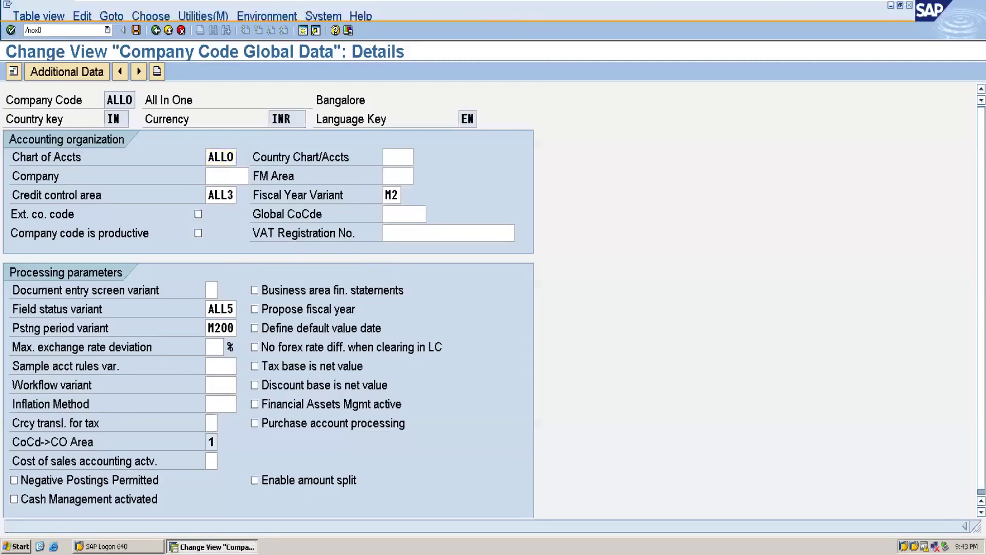
text(2)
key(Return)
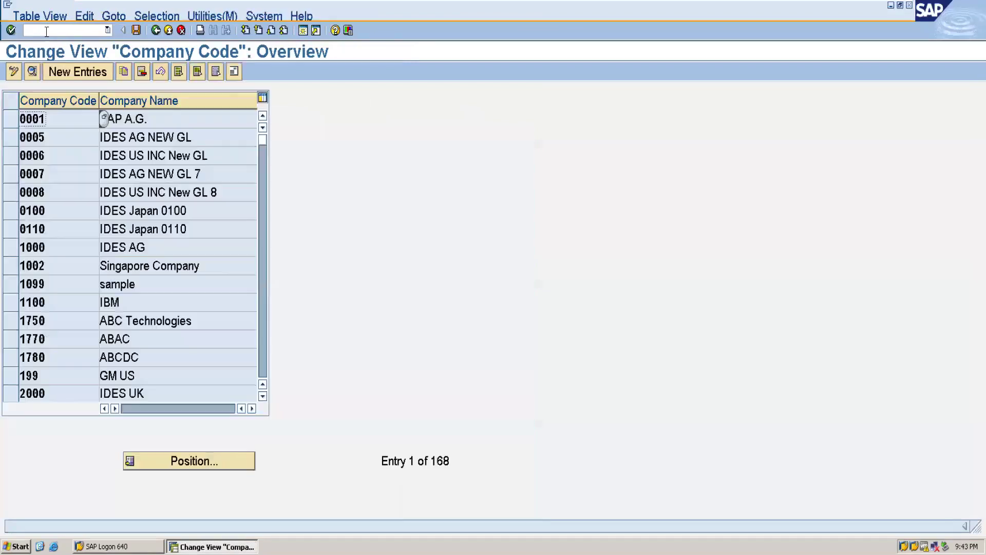
click(71, 71)
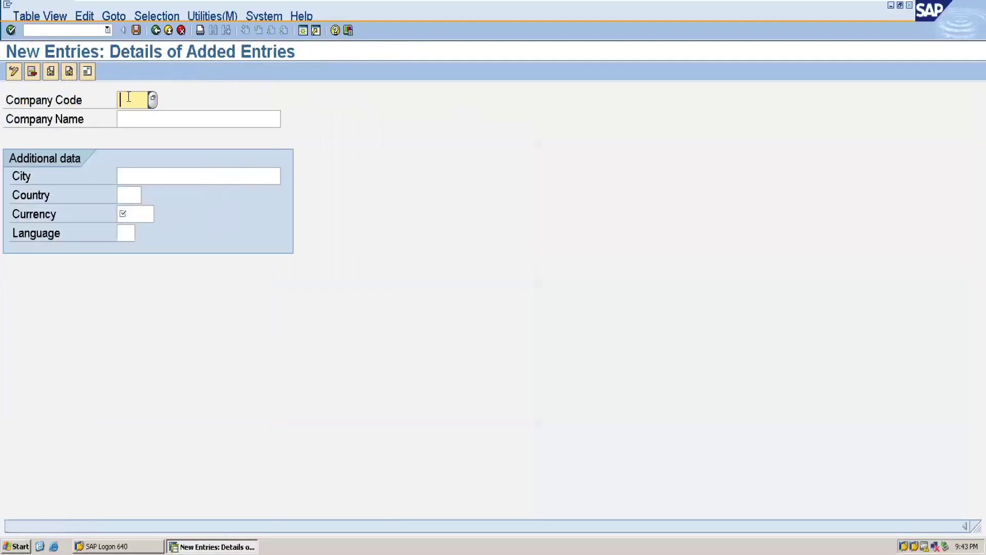
text(1790)
click(137, 126)
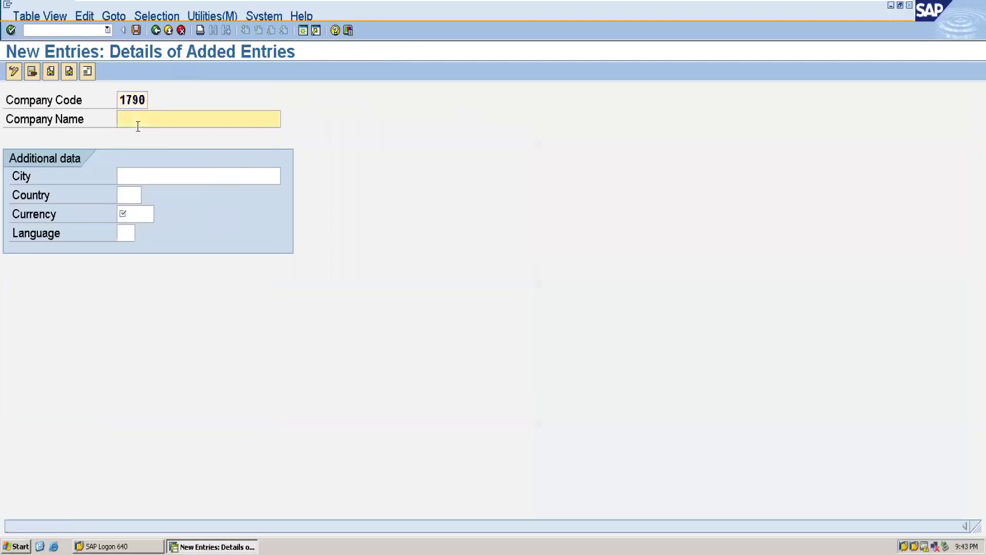
text(abc)
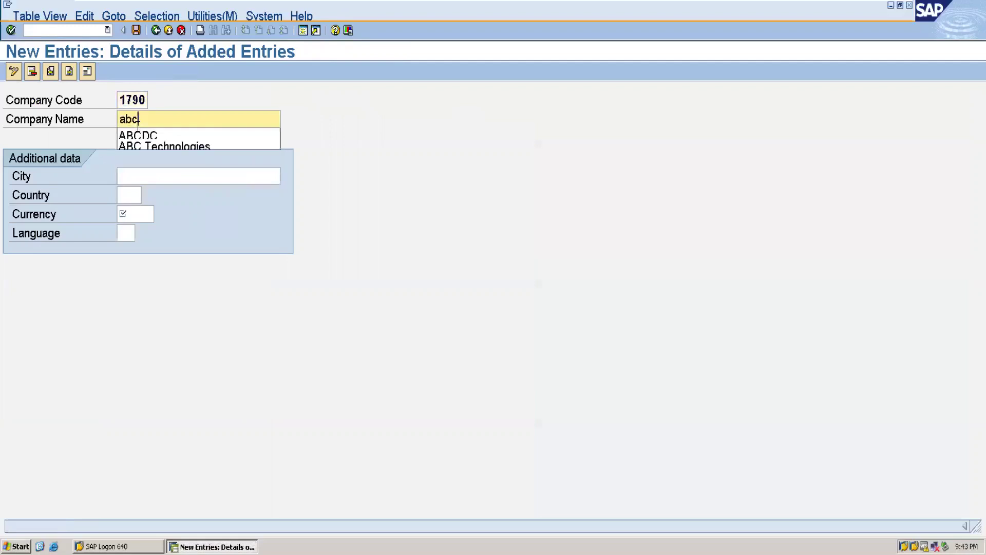
click(138, 147)
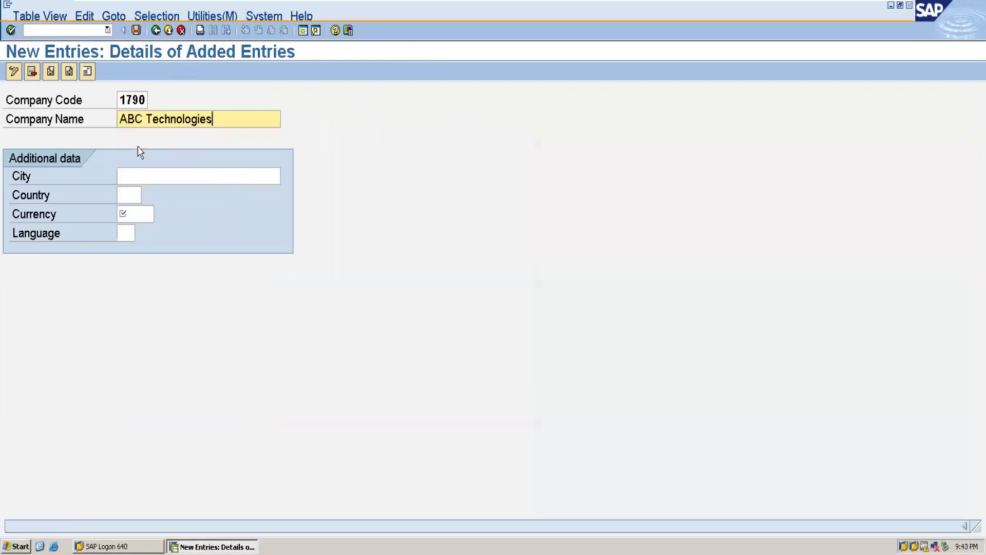
Set company code 1790's country to IN, currency to INR and language to EN
click(132, 199)
text(in)
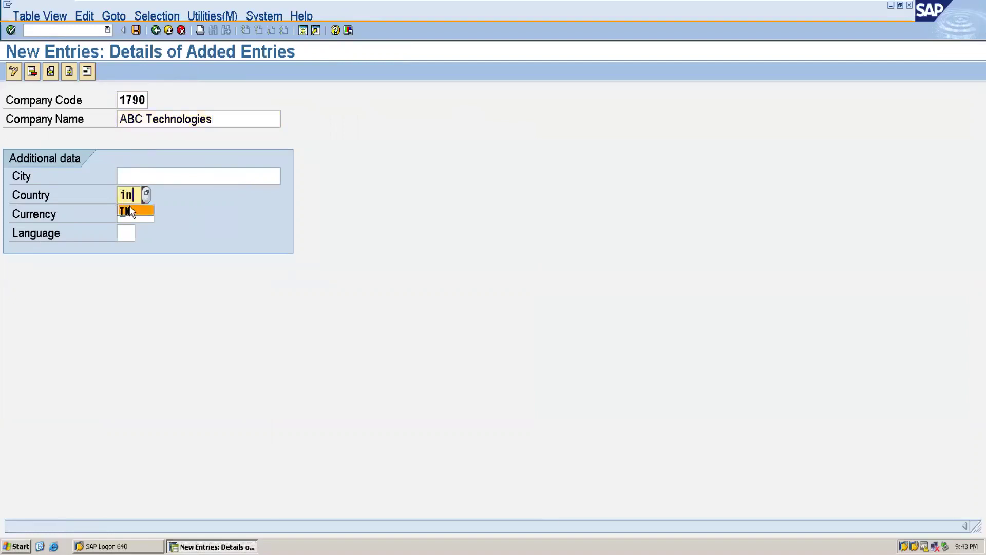
click(122, 215)
click(121, 218)
text(in)
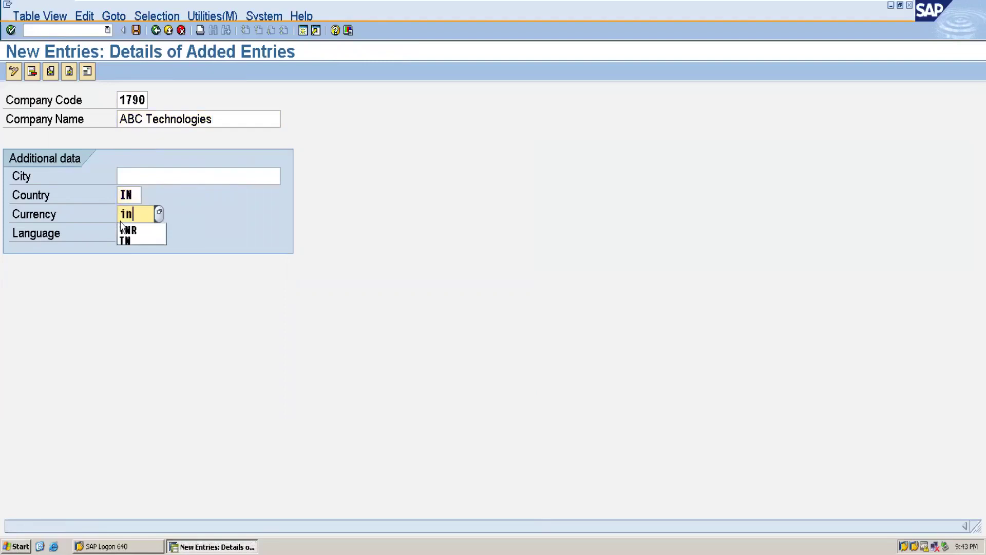
text(r)
click(127, 229)
click(127, 231)
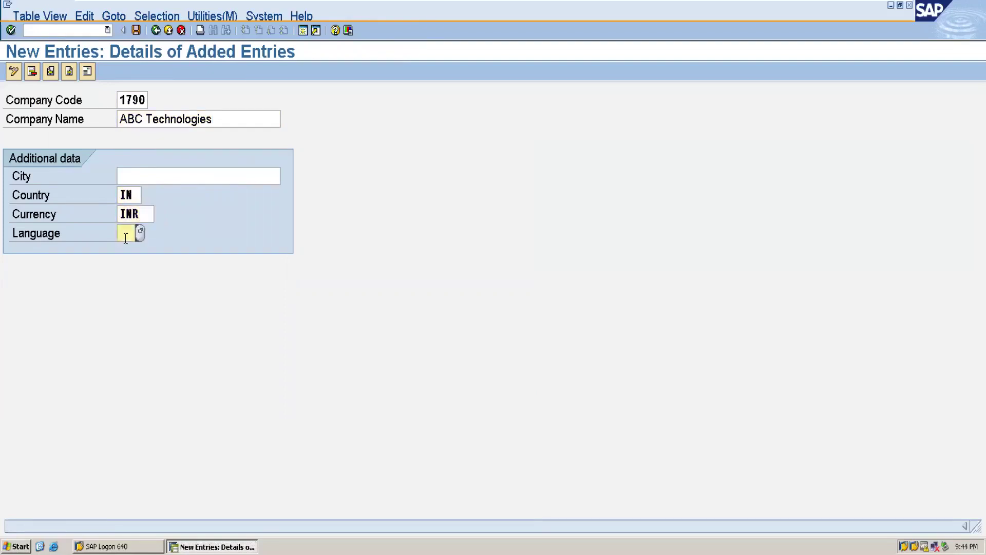
text(EN)
Start saving company code 1790 and fill its address with title Company, name ABC and search term ABCD
click(139, 31)
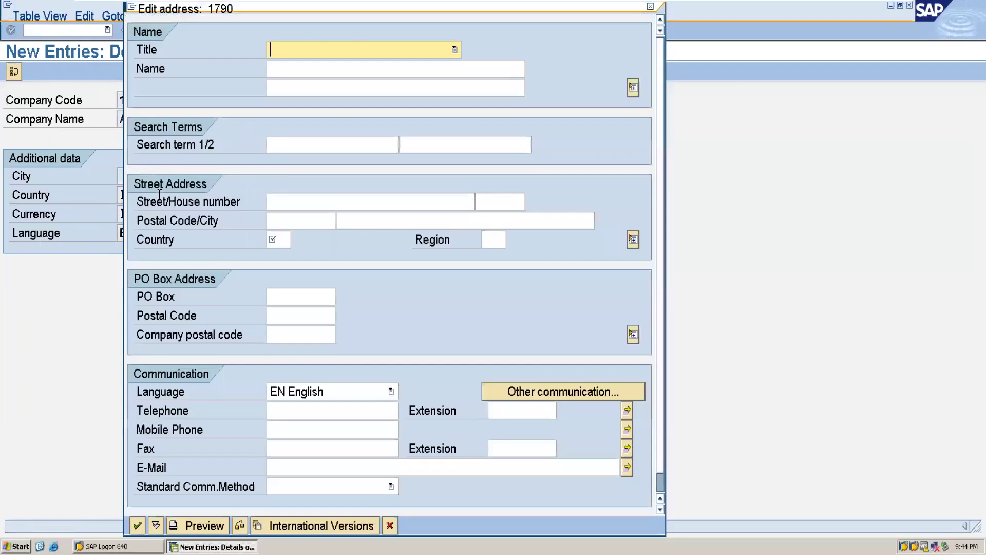
click(353, 52)
click(327, 67)
click(315, 69)
text(ABC)
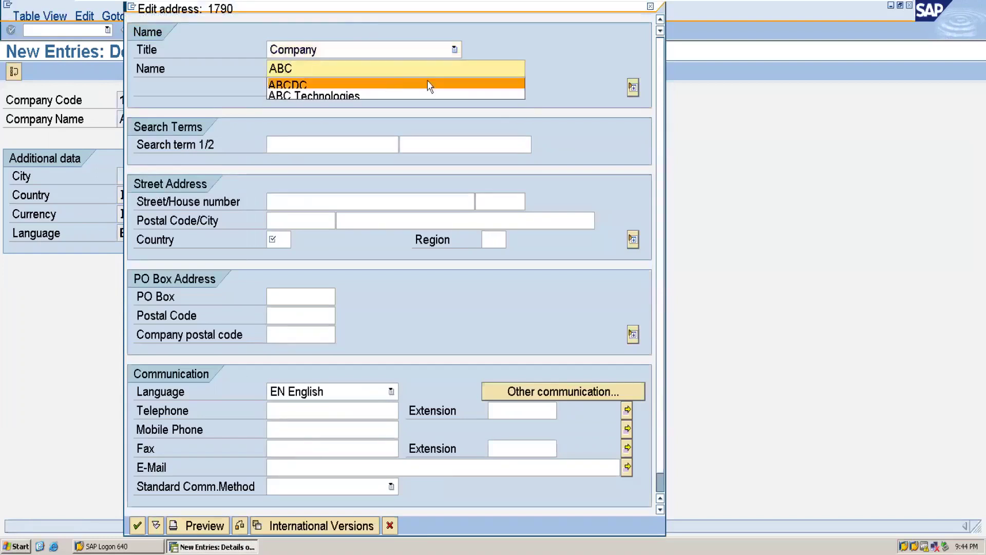
click(619, 135)
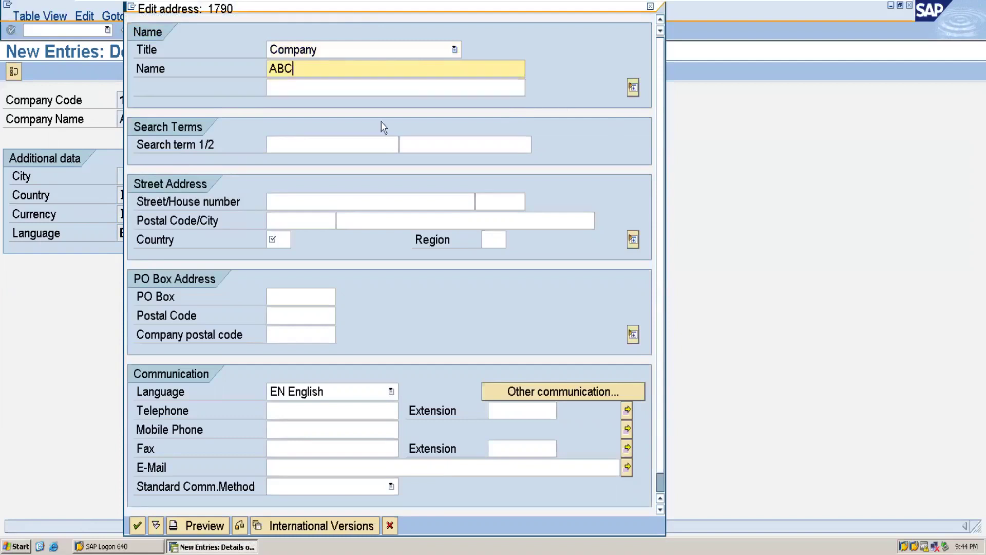
click(306, 143)
text(ABCD)
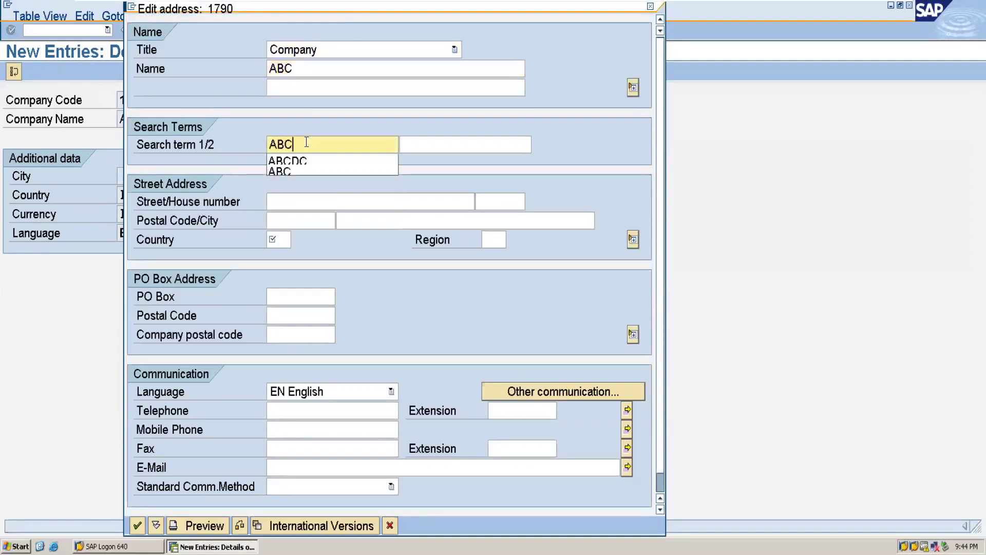
Set the address country to IN and save company code 1790 to the proposed customizing request
click(279, 240)
text(IN)
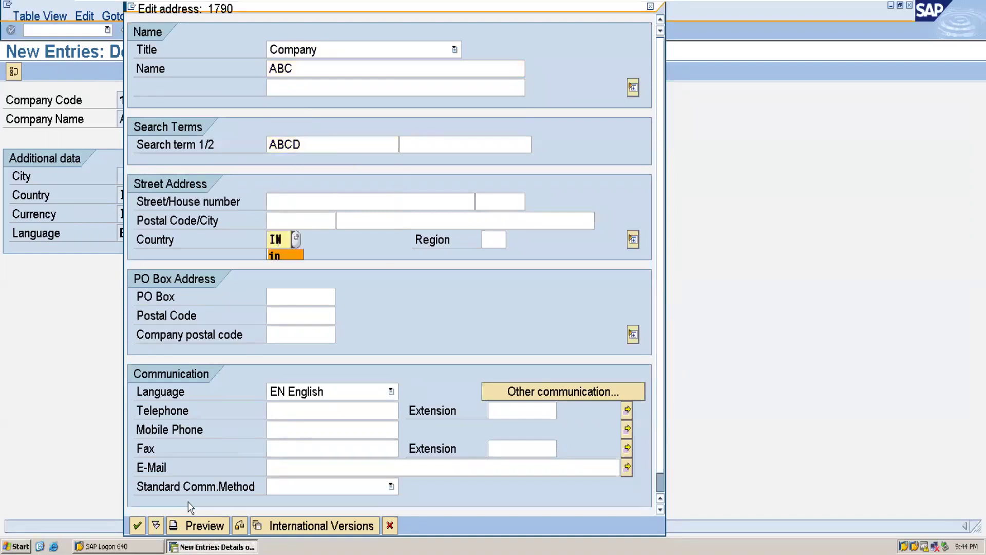
click(137, 525)
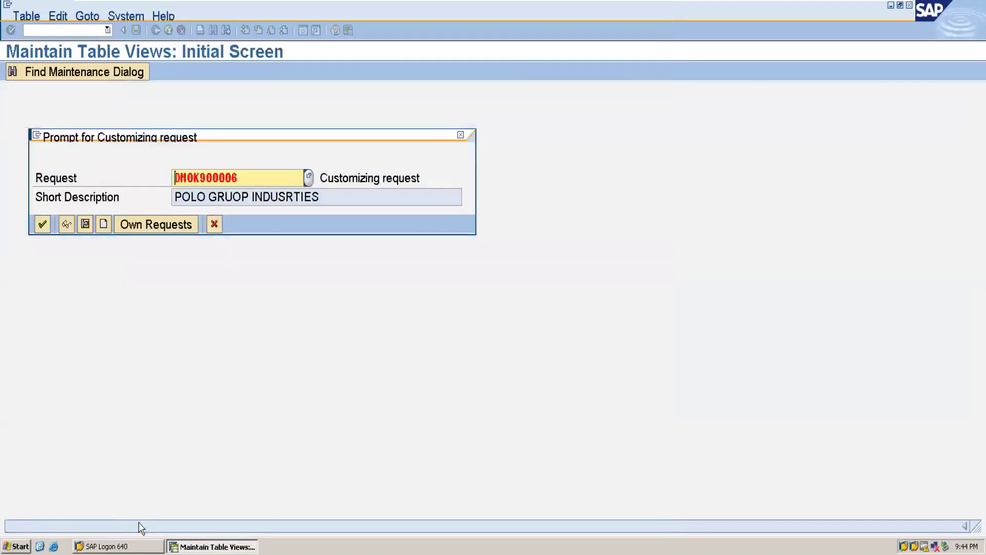
click(42, 224)
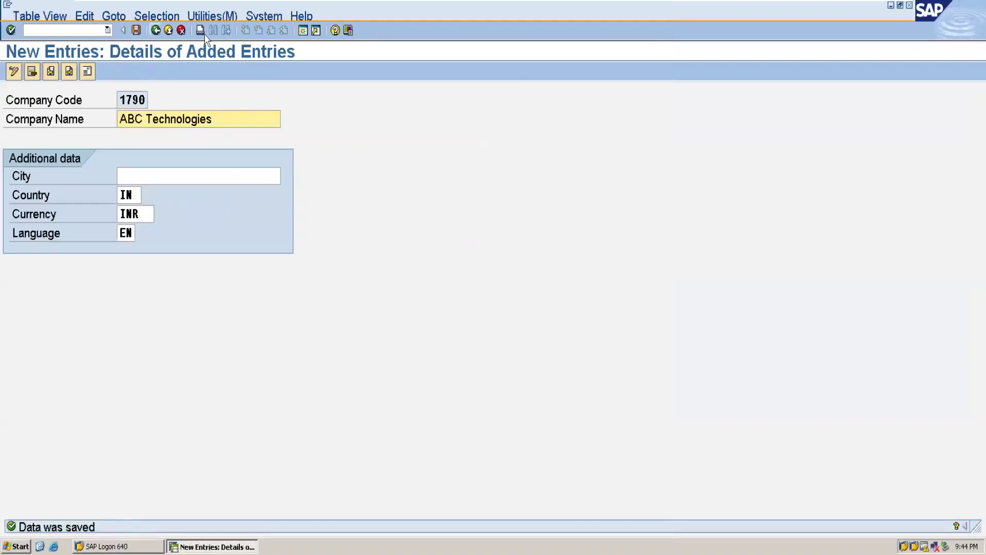
Return to the company code overview and create entry 1795 with the company name ABC Technologies
click(155, 31)
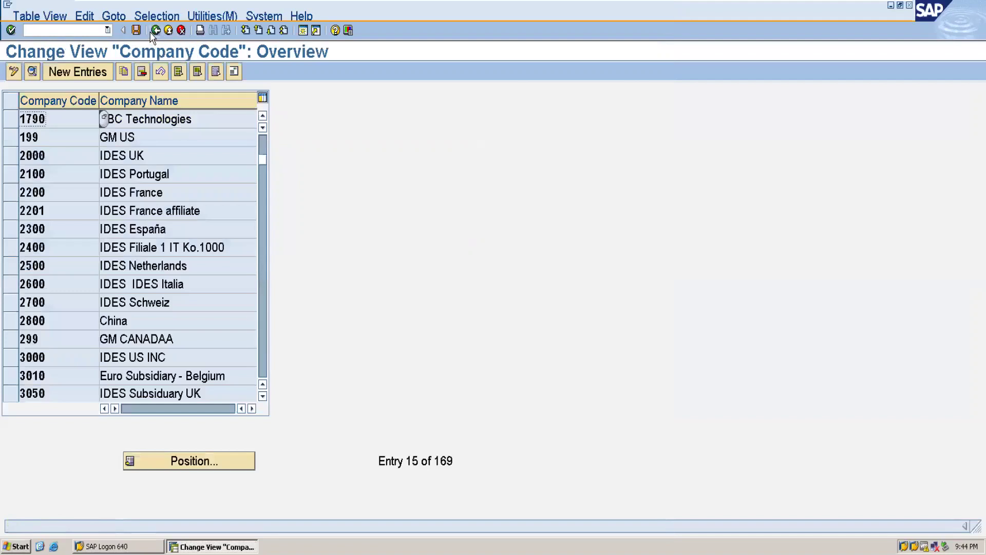
click(77, 72)
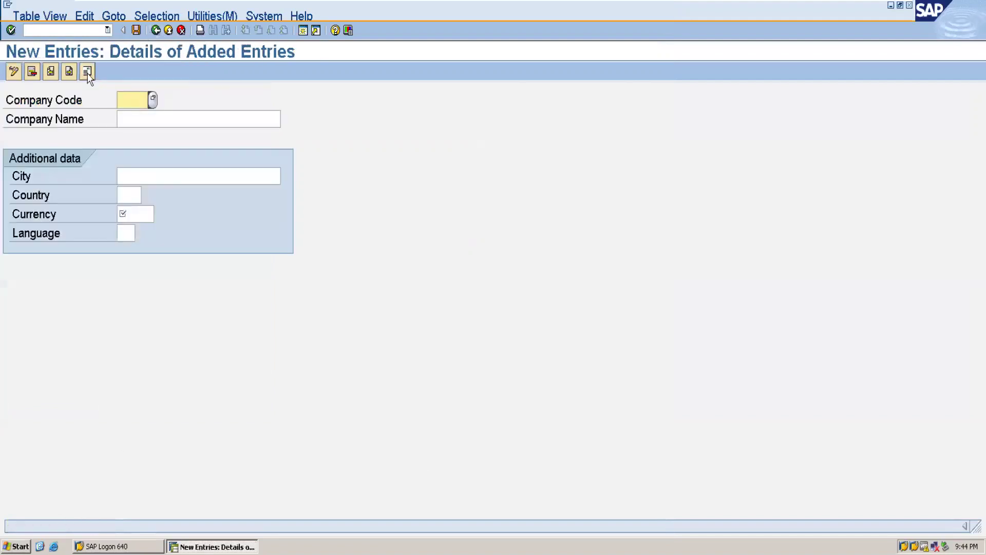
text(17)
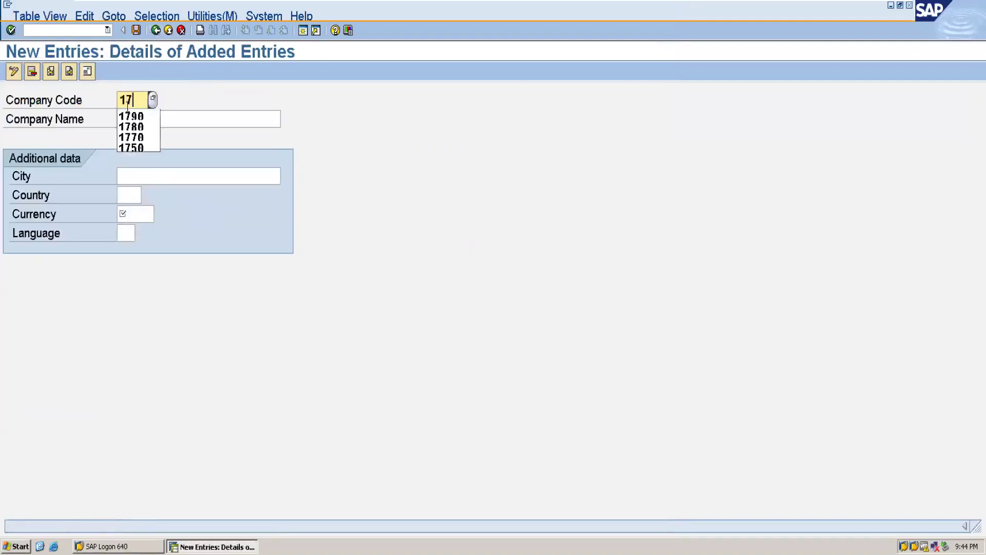
text(95)
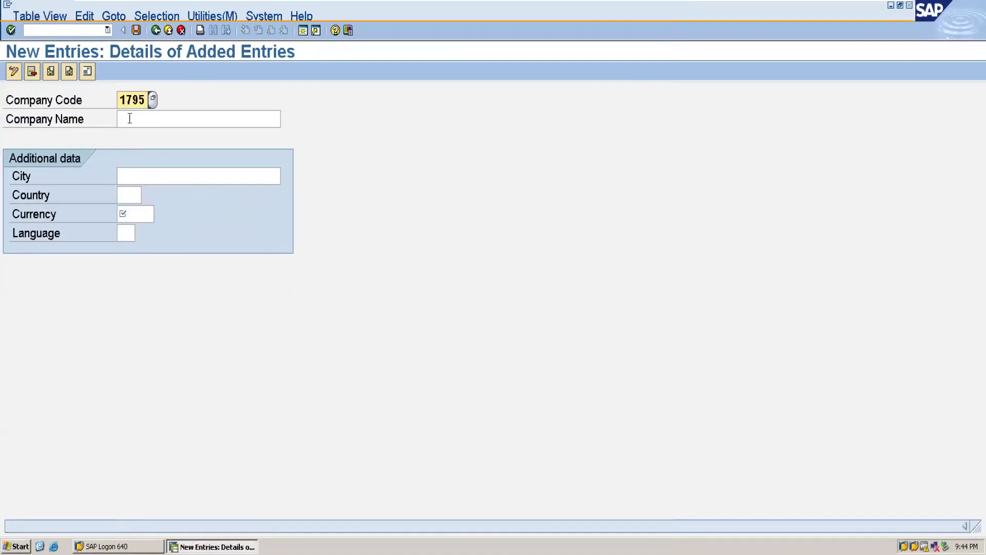
click(131, 124)
text(AB)
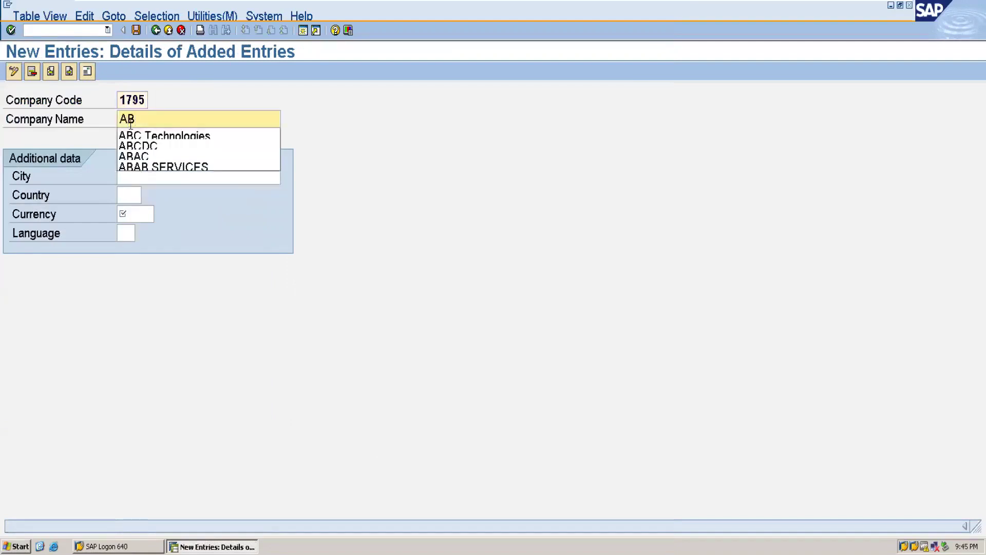
click(139, 136)
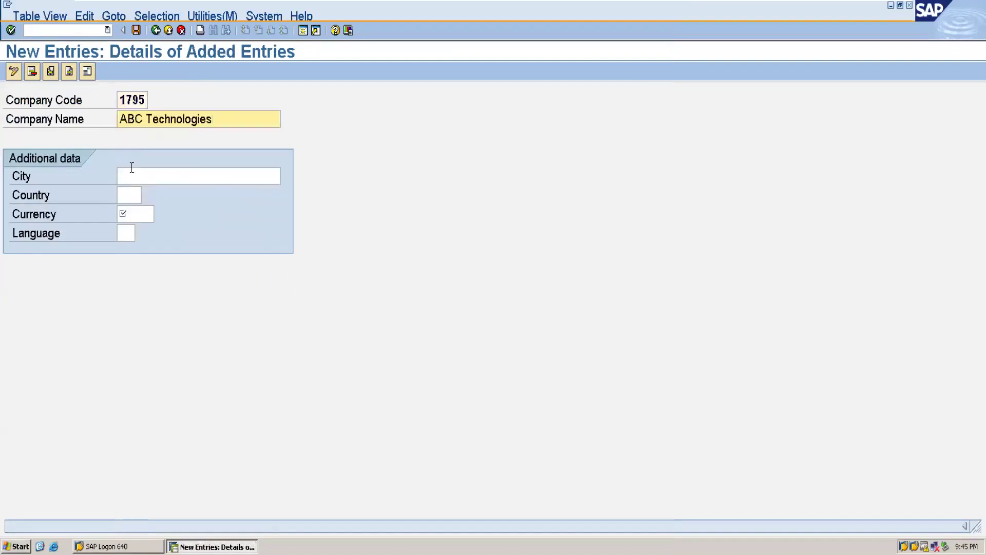
Set company code 1795's country to IN, currency to INR and language to EN
click(126, 197)
text(I)
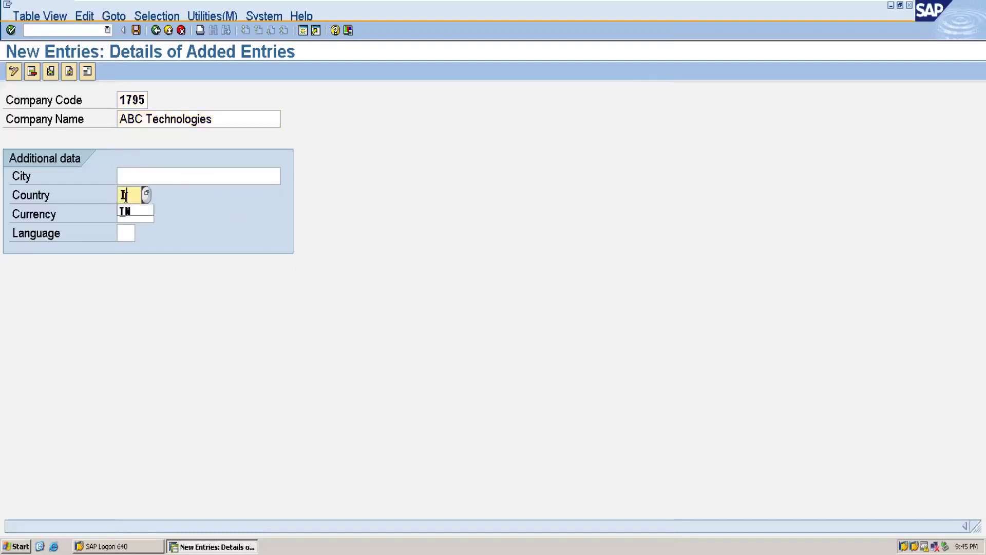
text(N)
click(132, 214)
text(INR)
click(131, 232)
text(EN)
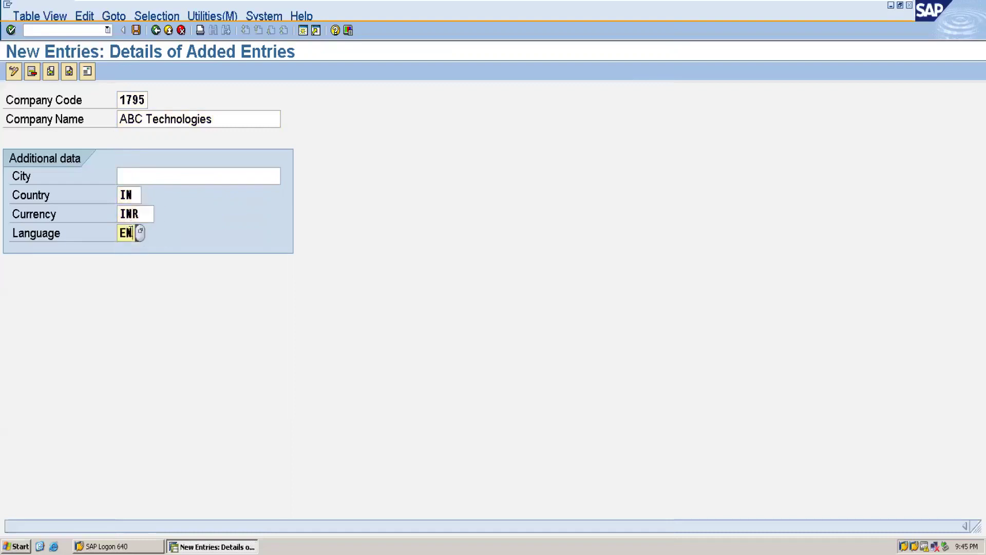
Start saving company code 1795 and fill its address with title Company, ABC on both name lines and search term ABC
click(136, 30)
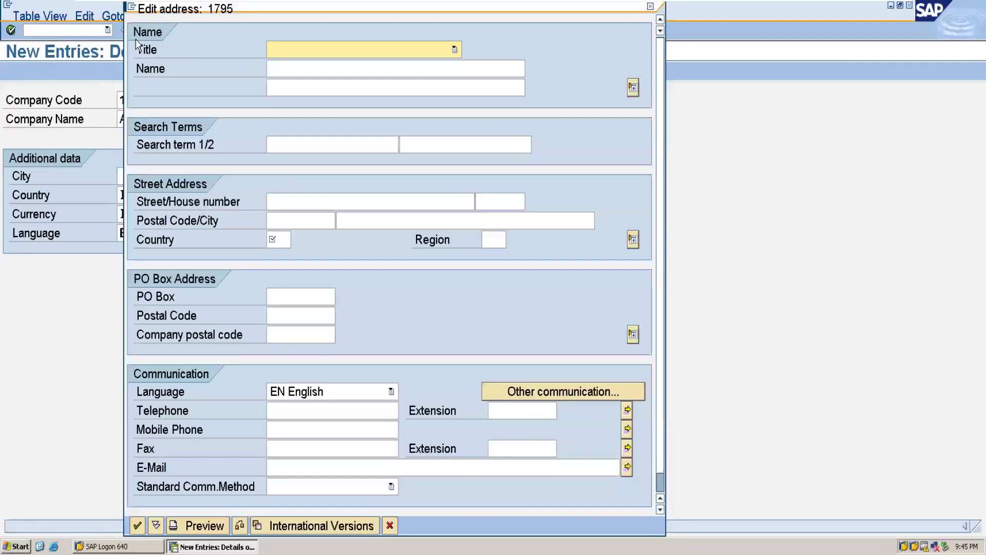
click(377, 51)
click(355, 67)
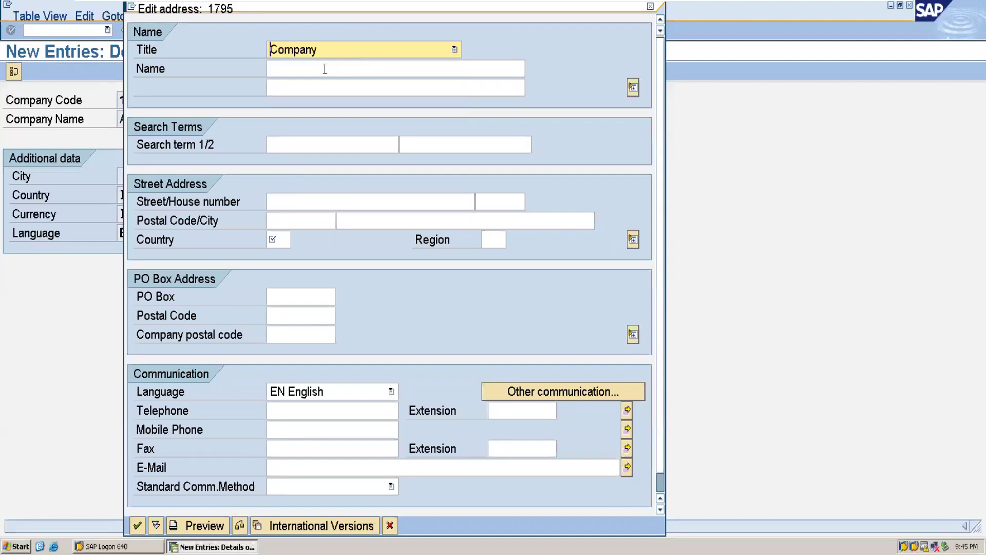
click(319, 69)
text(ABC)
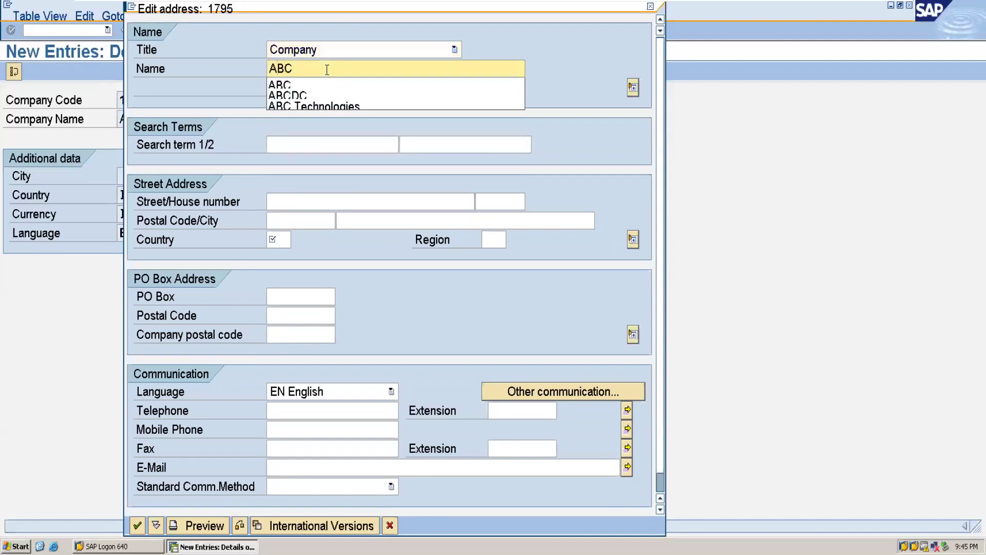
key(Tab)
click(297, 86)
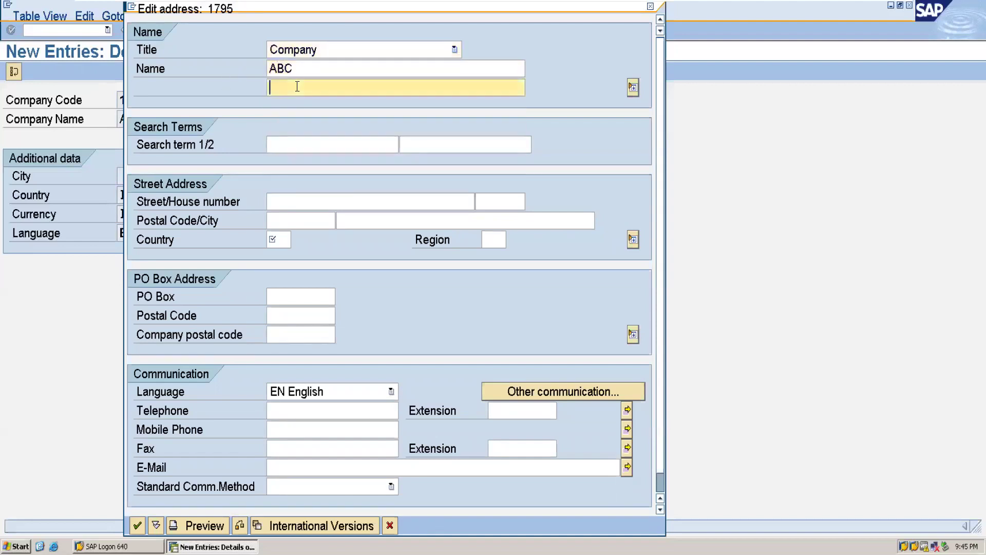
text(ABC)
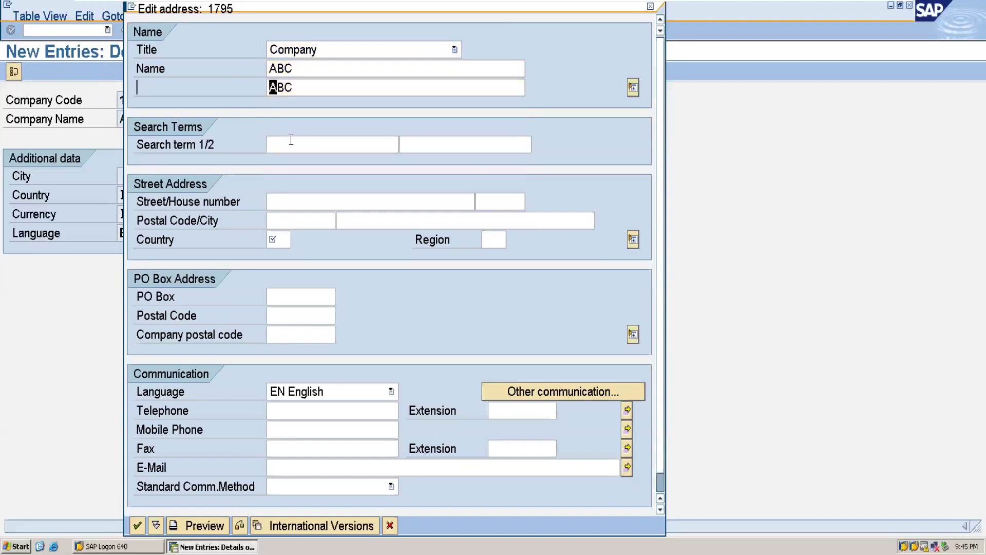
click(302, 146)
text(ABC)
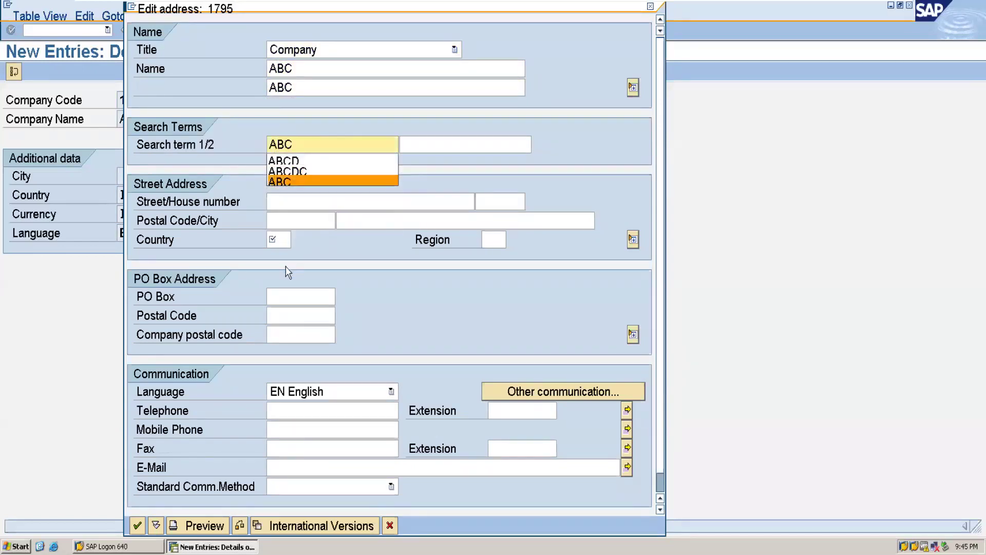
Set the address country to IN and save company code 1795 to the proposed customizing request
click(280, 238)
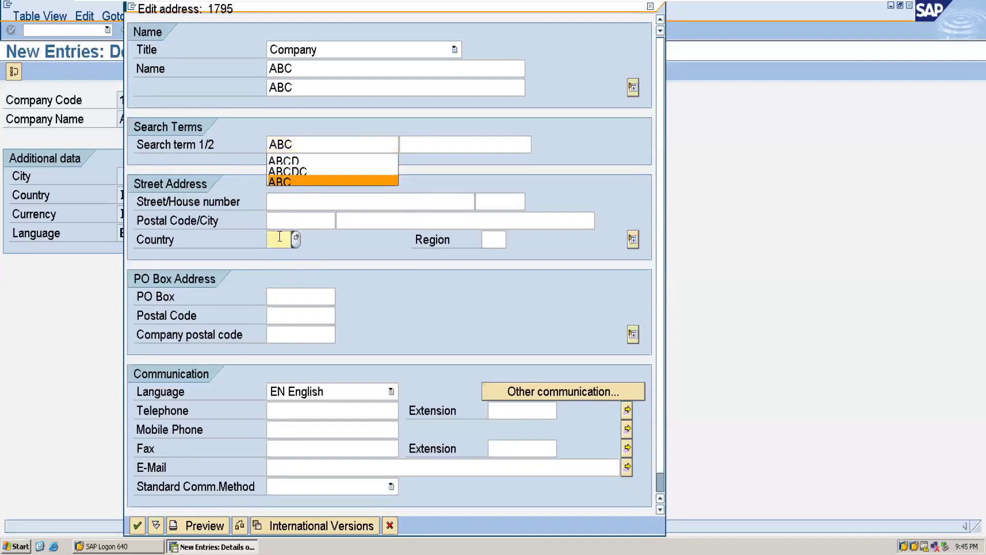
text(IN)
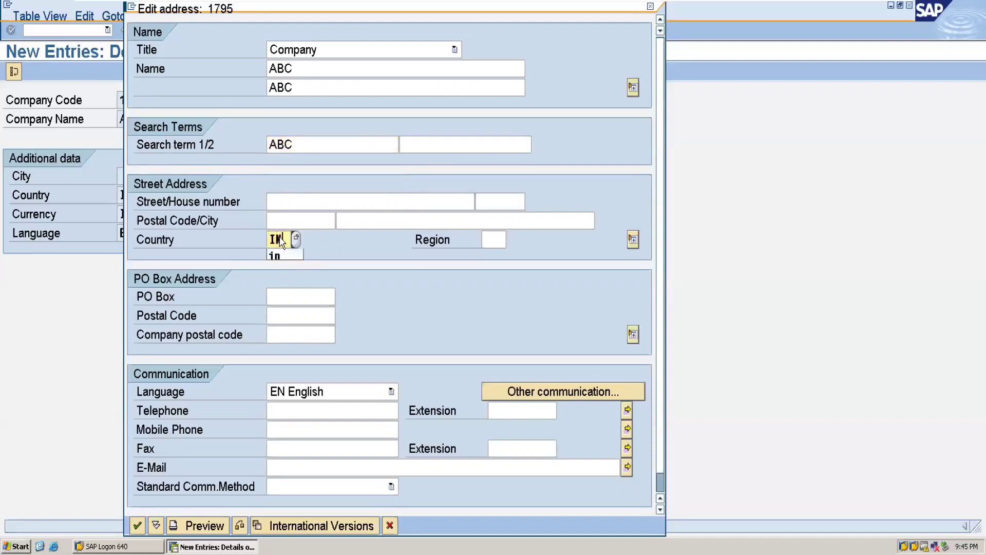
click(136, 525)
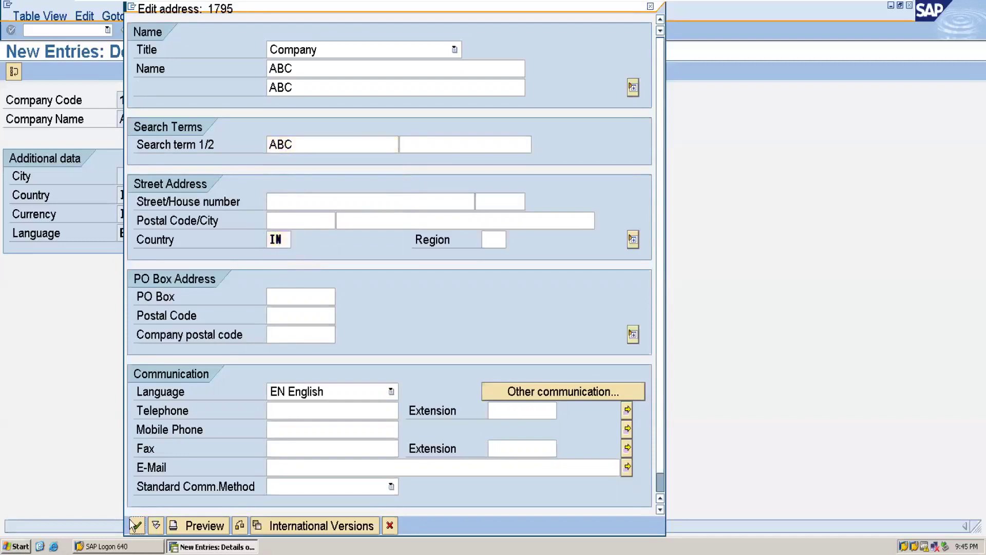
click(136, 525)
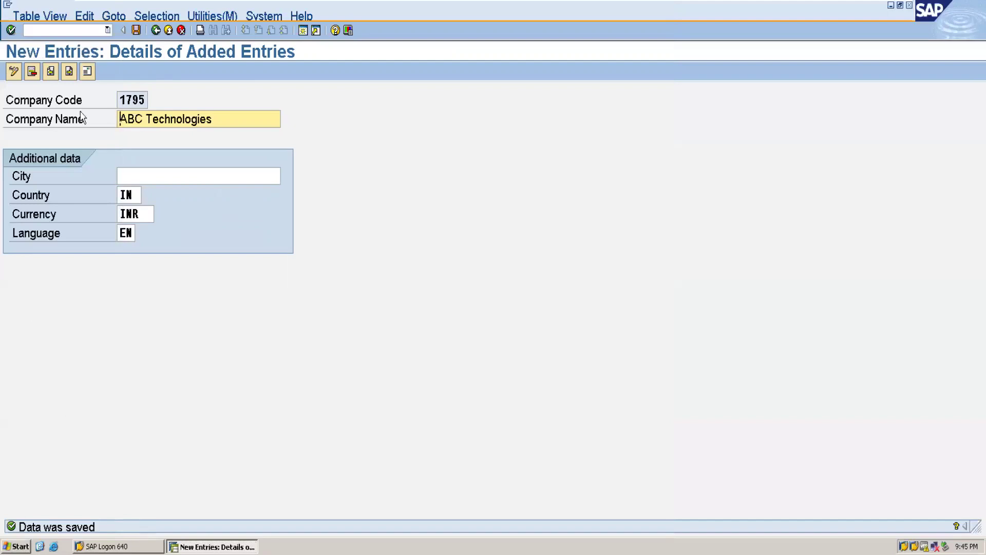
Go to transaction OBY6, position the list on company code 1790 and open its global data
click(66, 30)
text(/)
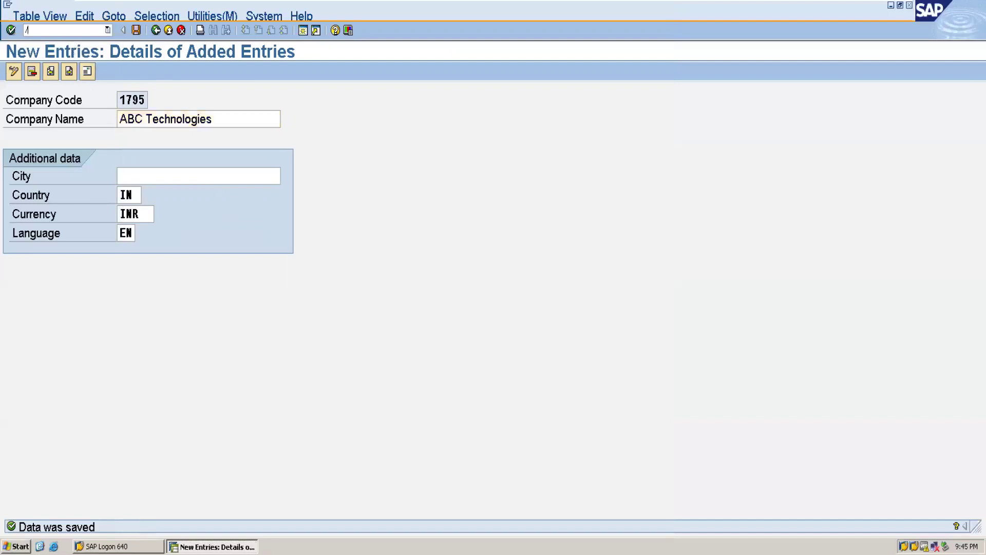
text(NOBY6)
key(Return)
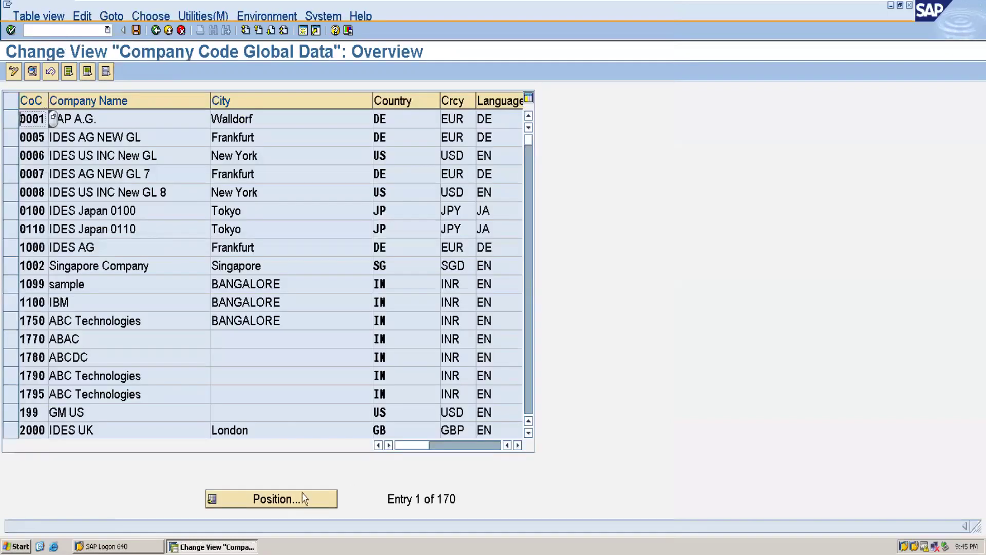
click(295, 499)
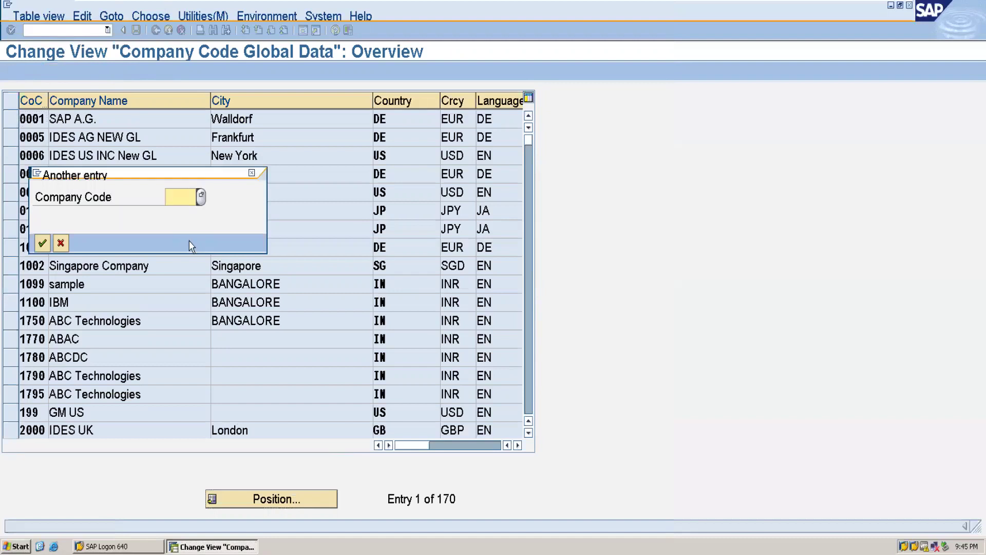
text(1)
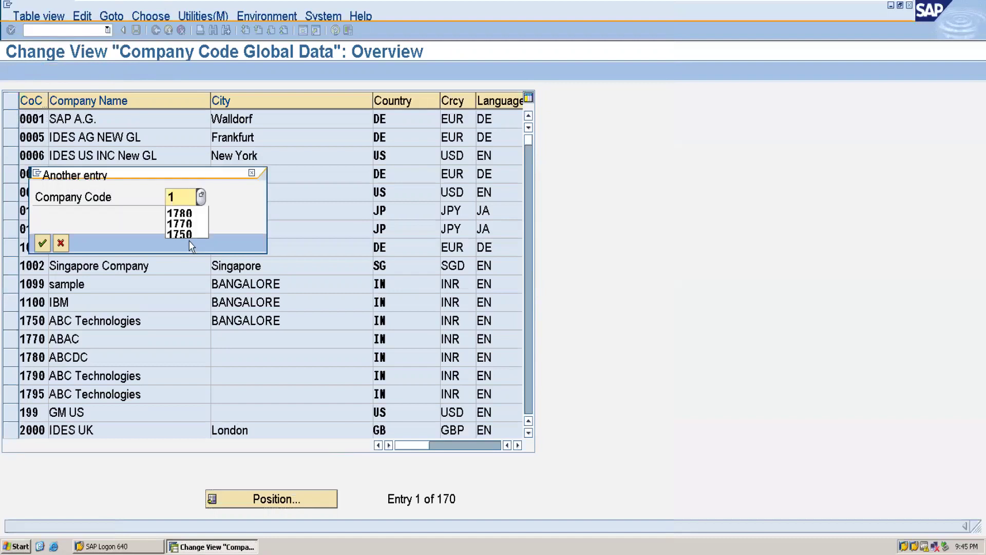
text(790)
key(Return)
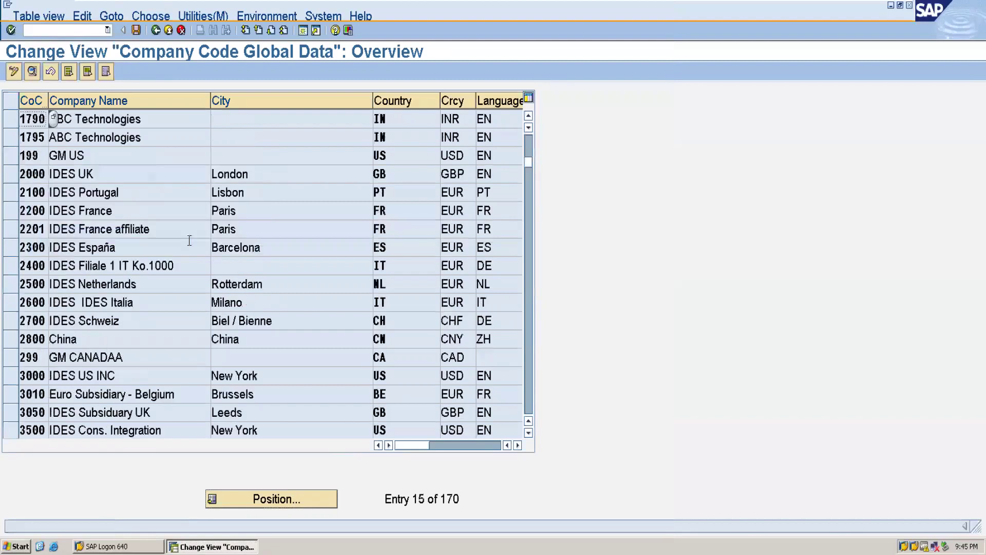
double_click(126, 123)
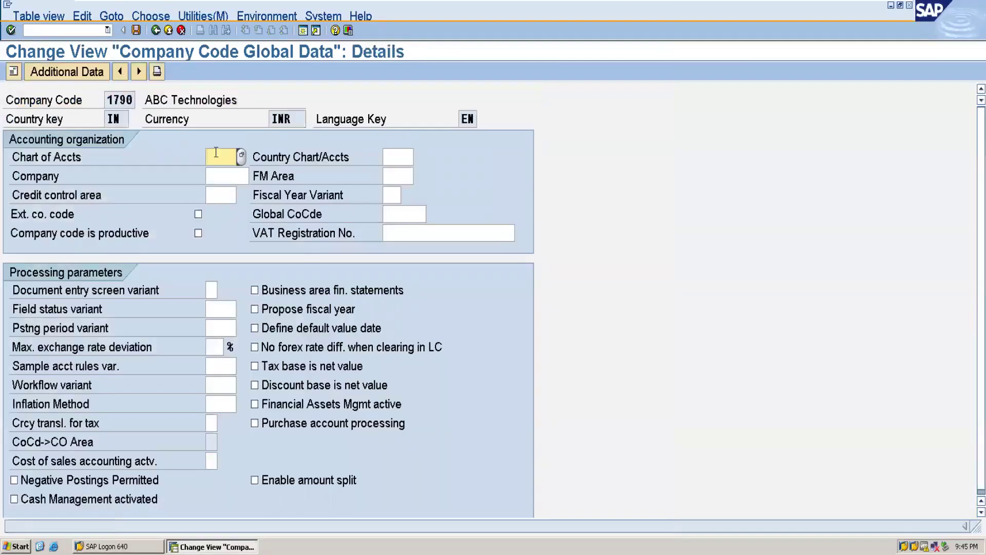
Assign chart of accounts ALLO, field status variant ALL5, posting period variant M200 and fiscal year variant M2 to company code 1790, and save to the proposed request
text(ALLO)
click(216, 313)
text(ALL5)
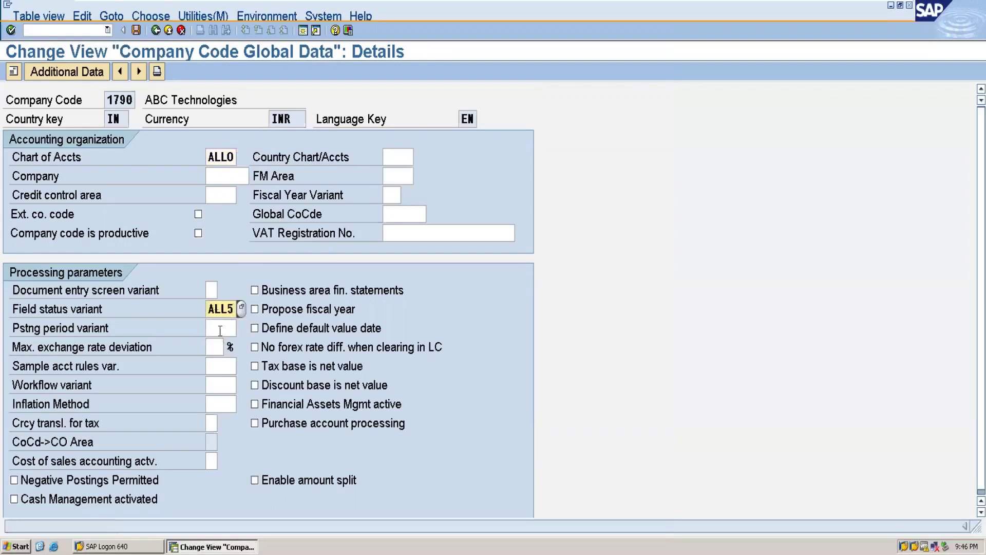
click(221, 330)
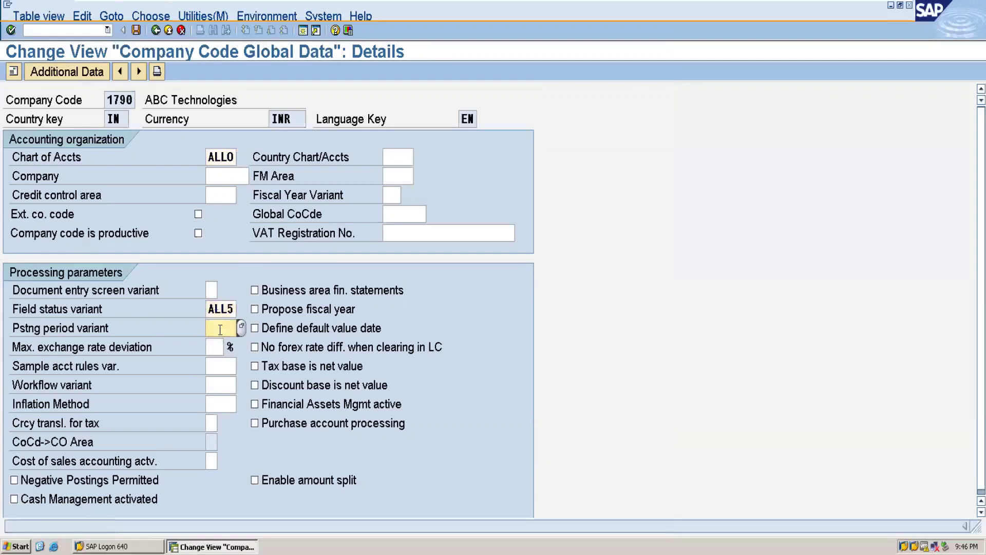
text(M200)
click(386, 195)
text(M2)
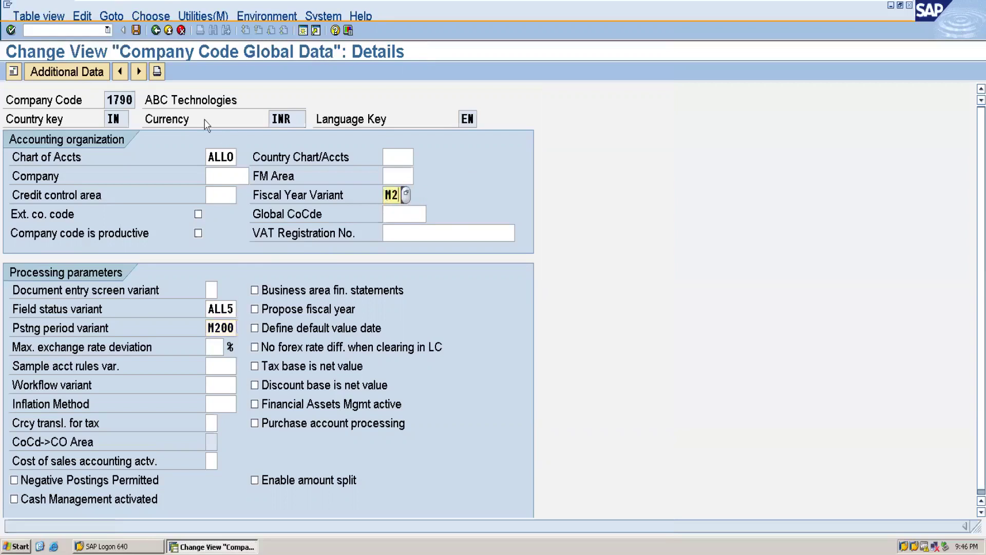
click(136, 30)
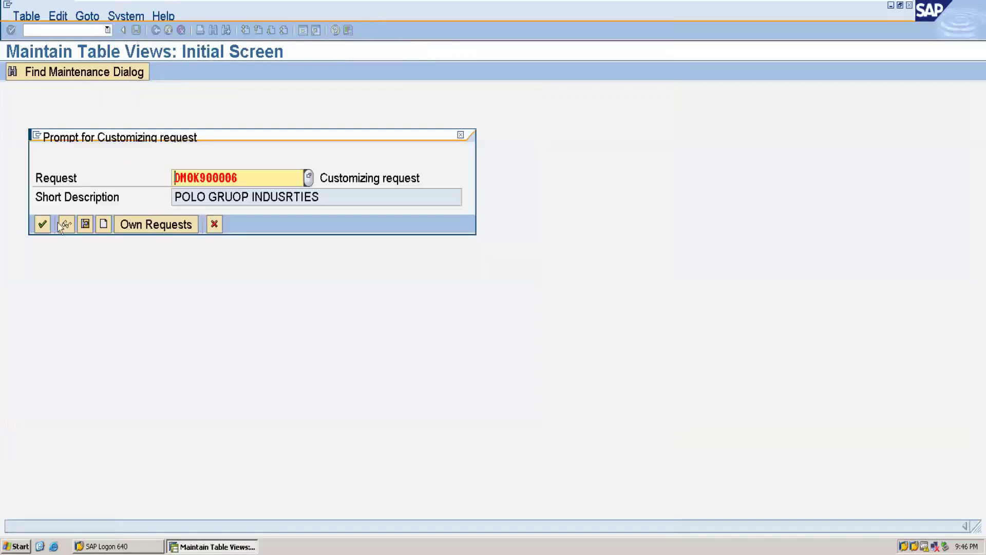
click(41, 223)
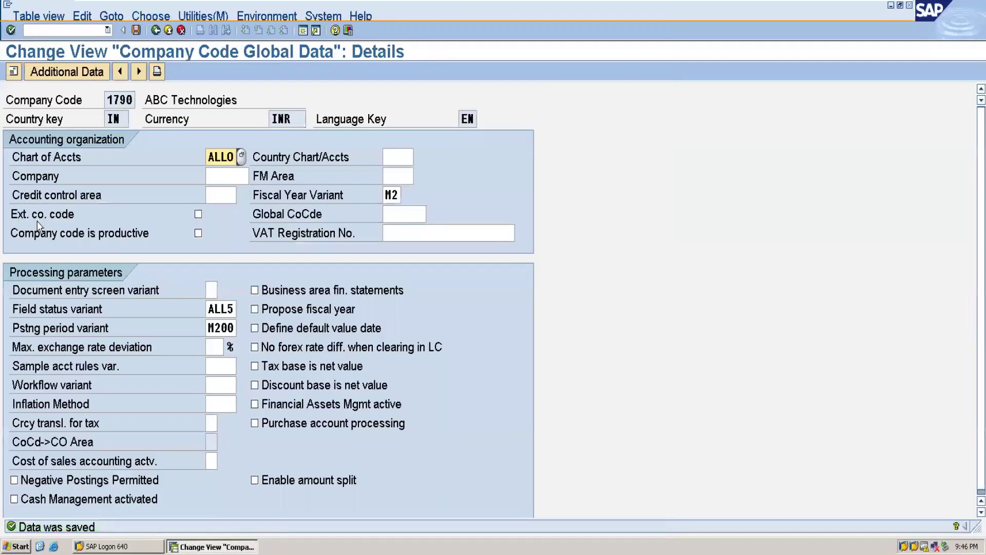
Go to transaction OBA3 and create a new customer/vendor tolerance entry for company code 1790
click(36, 31)
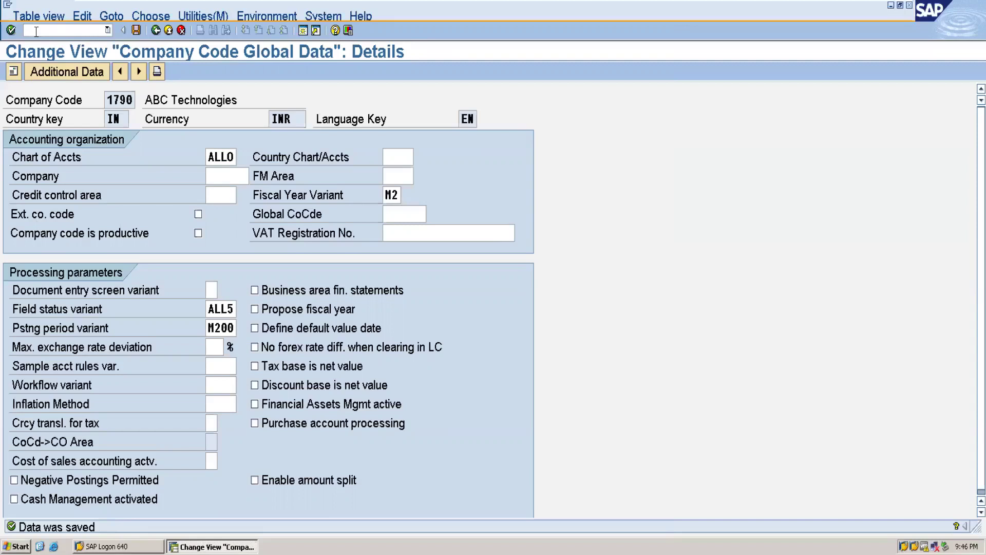
text(NOBA3)
key(Return)
click(74, 73)
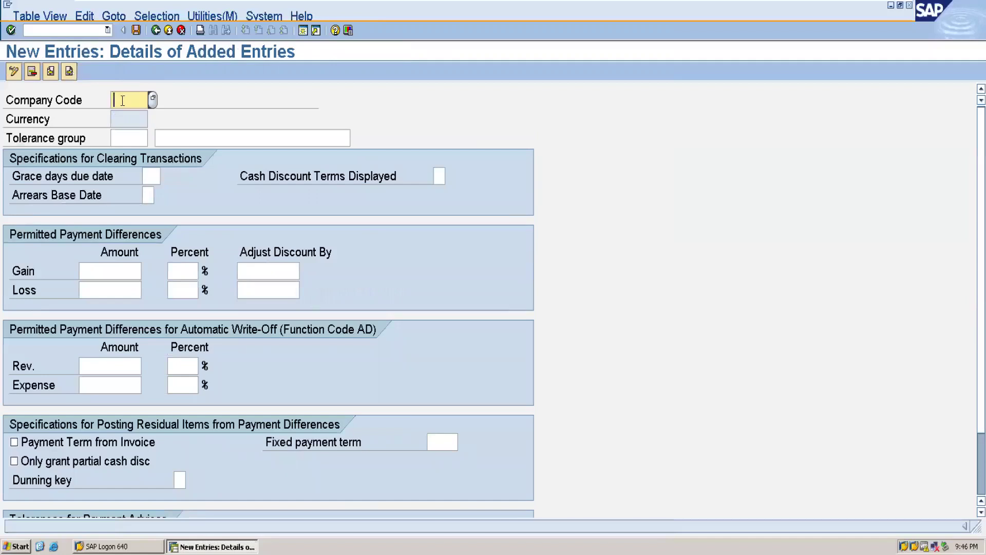
text(190)
key(BackSpace)
key(BackSpace)
text(790)
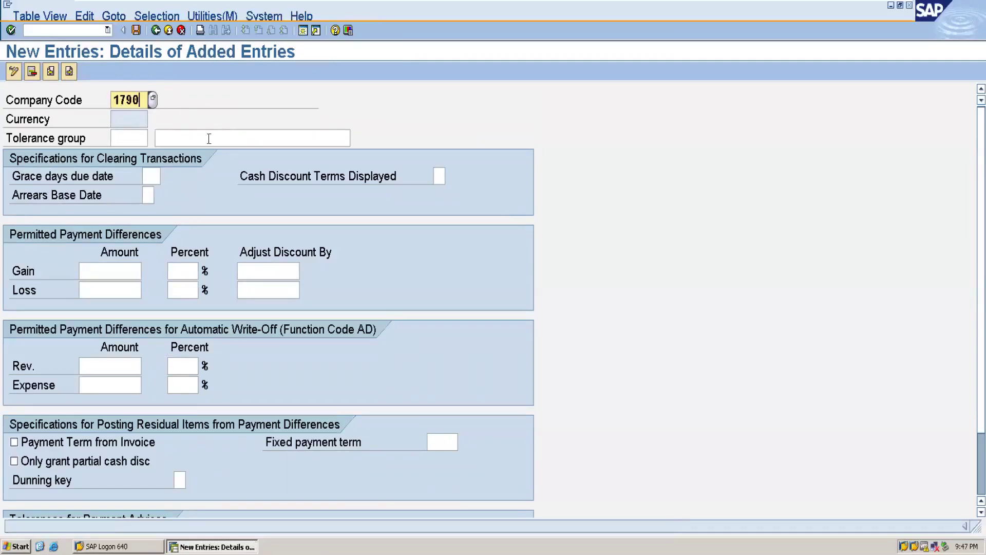
Enter "Tolerance for 1790" as the tolerance group description, leaving the group key blank
click(206, 140)
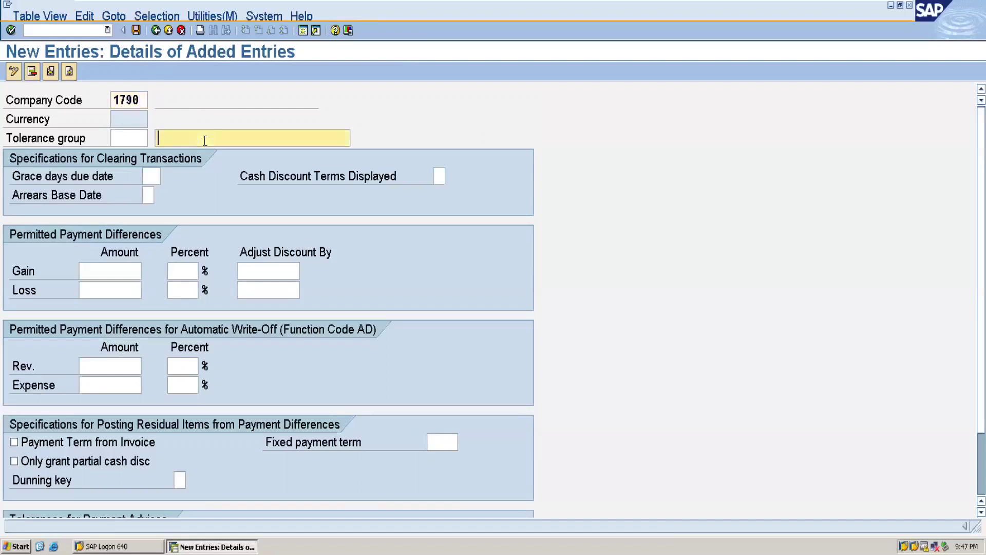
text(TOL)
key(BackSpace)
key(BackSpace)
key(BackSpace)
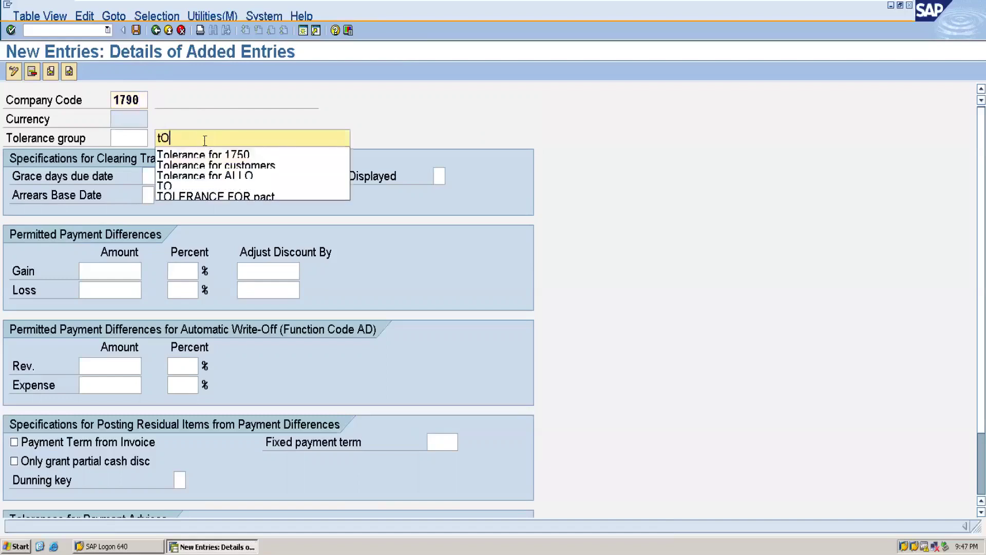
text(Tolerance )
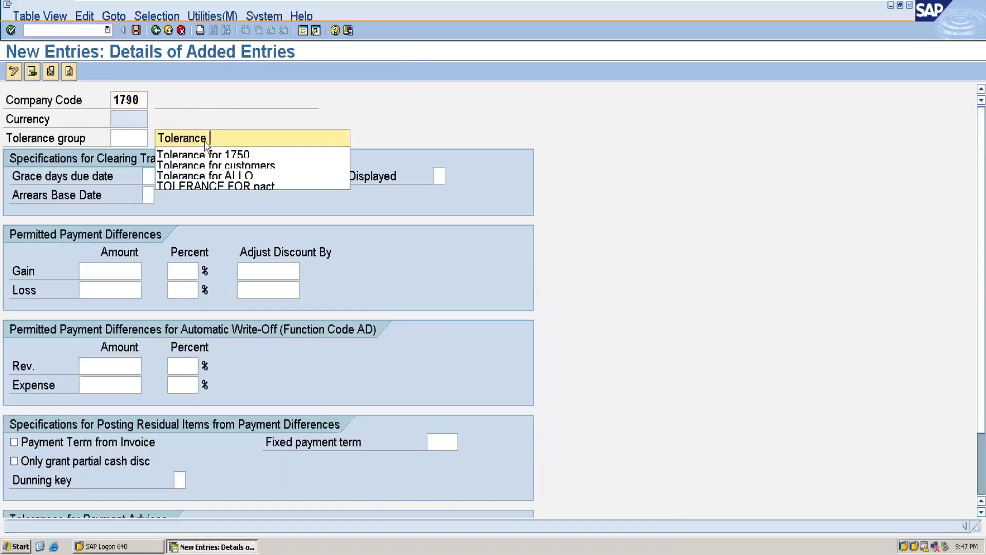
text(for 1790)
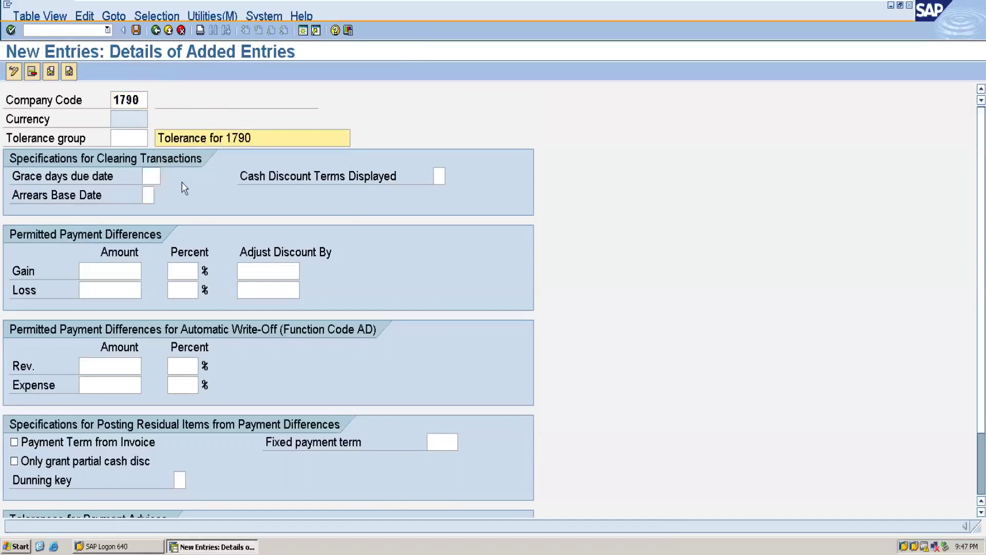
Set the permitted payment difference amounts to 100 for gain and loss, and save the tolerance to the proposed customizing request
click(121, 268)
text(19)
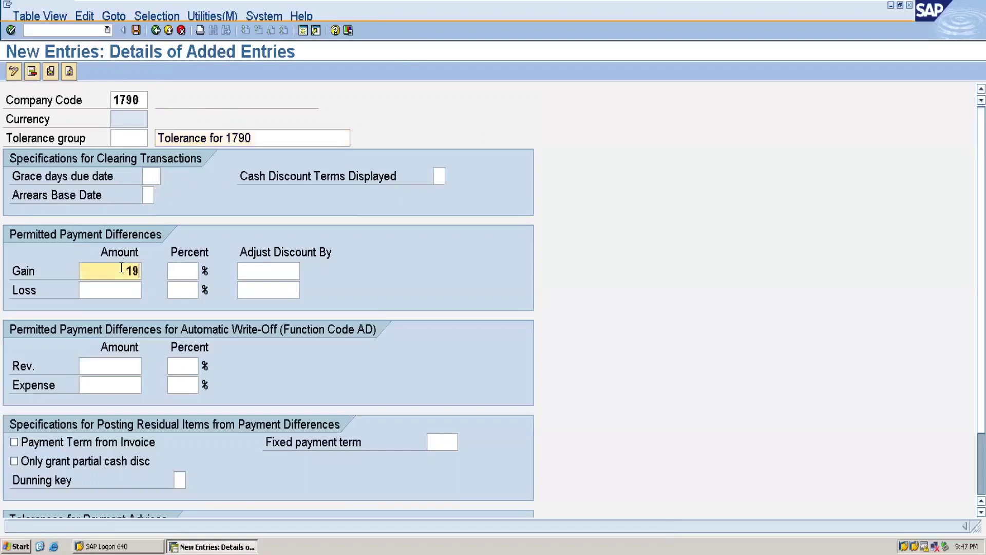
key(BackSpace)
text(00)
click(122, 293)
text(100)
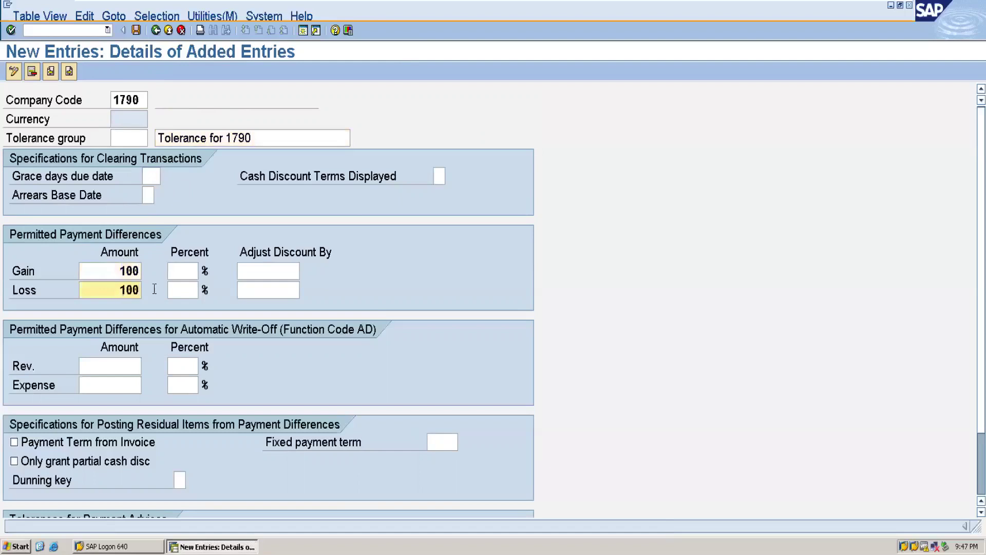
click(136, 31)
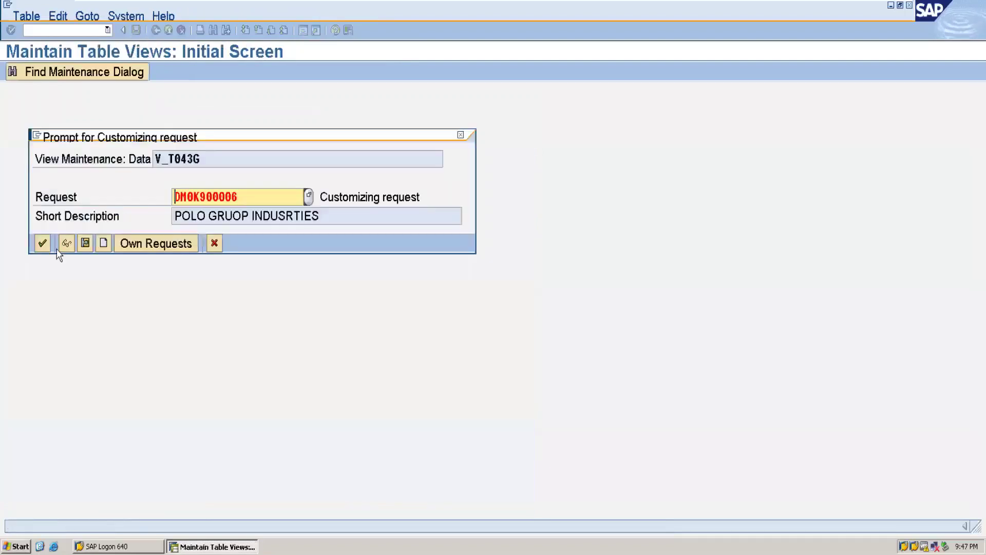
click(45, 248)
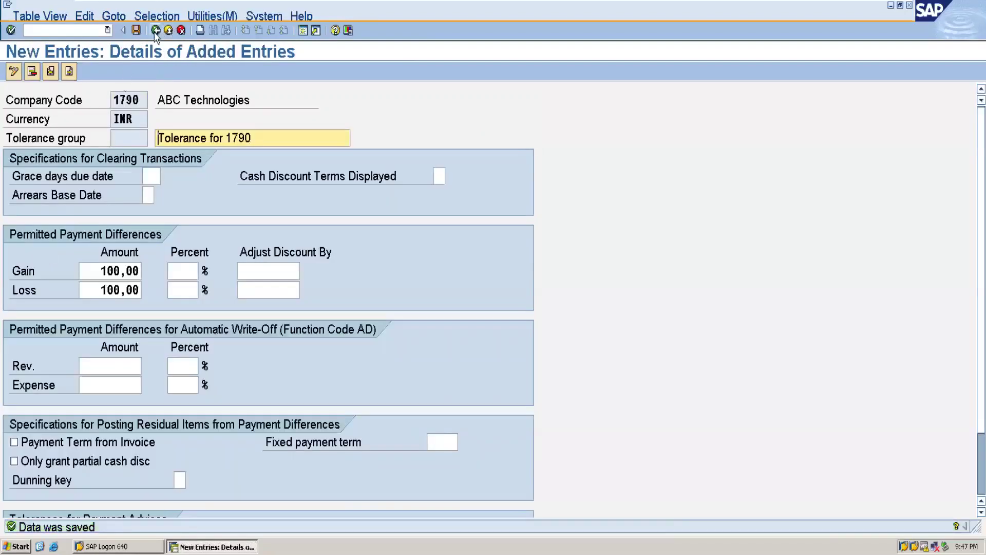
Create a new customer/vendor tolerance entry for company code 1795 with the description "Tolerance for 1795", leaving the group key blank
click(156, 31)
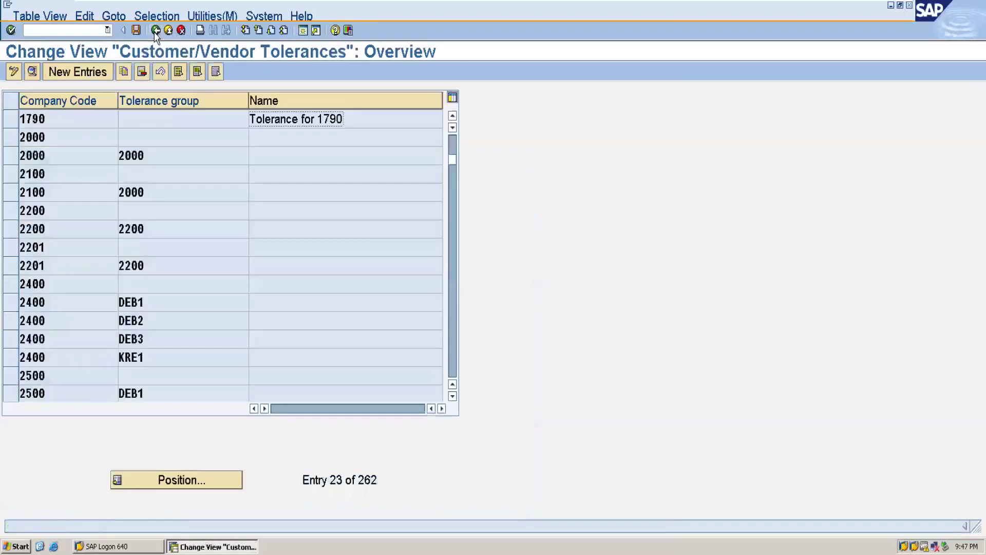
click(88, 78)
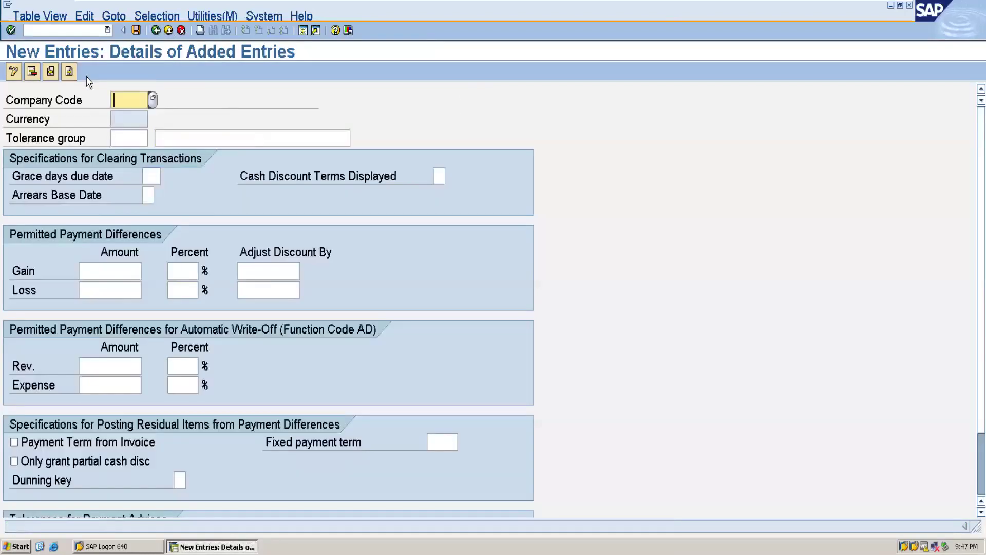
text(1795)
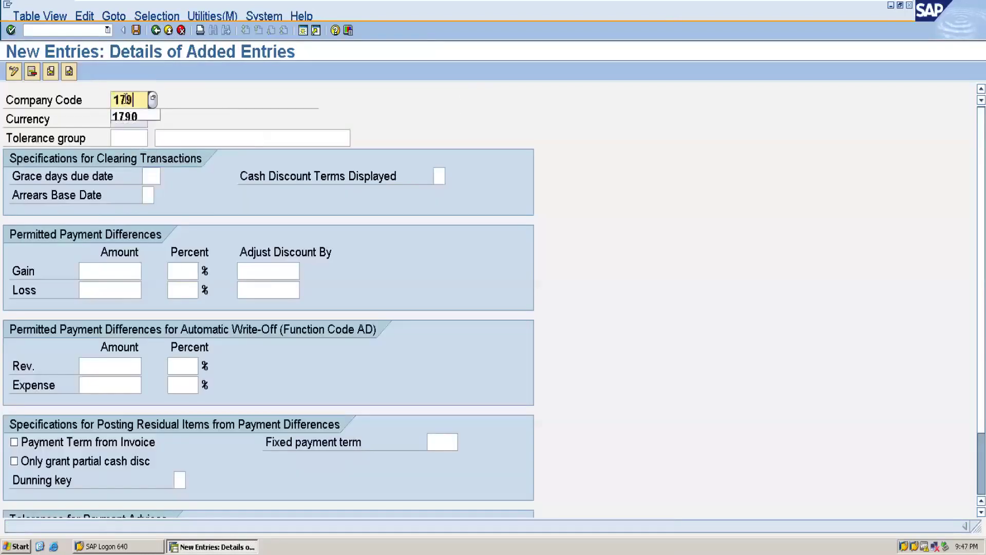
click(186, 139)
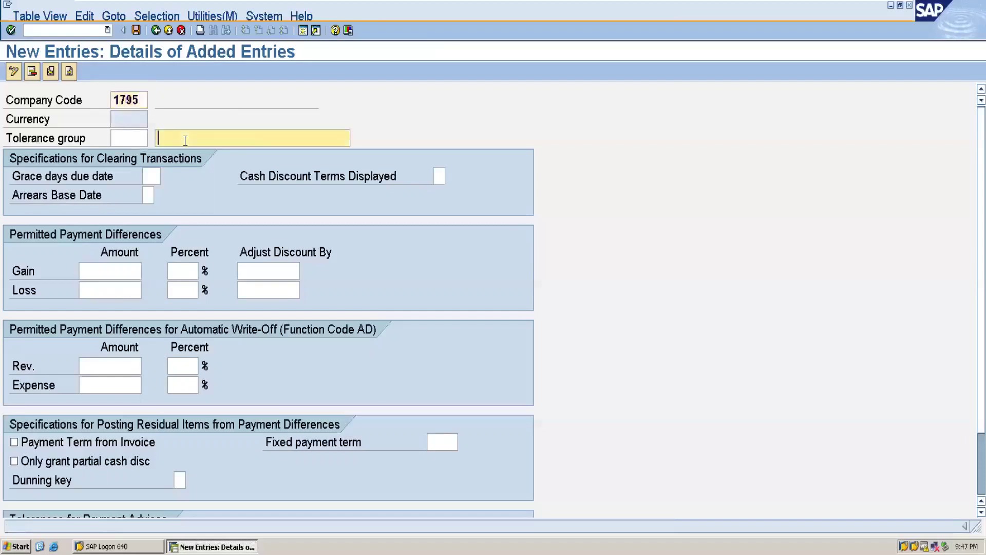
text(tol)
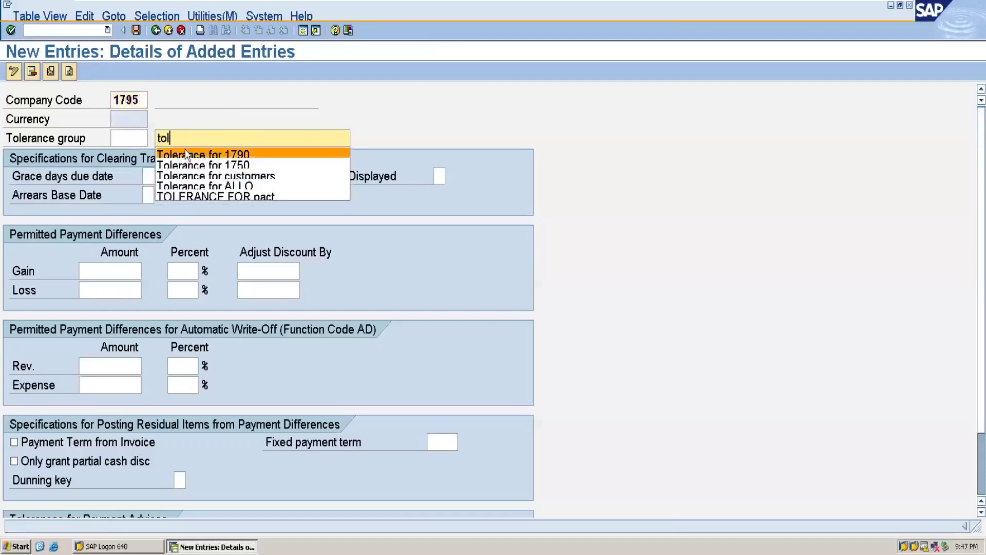
click(186, 153)
key(BackSpace)
text(5)
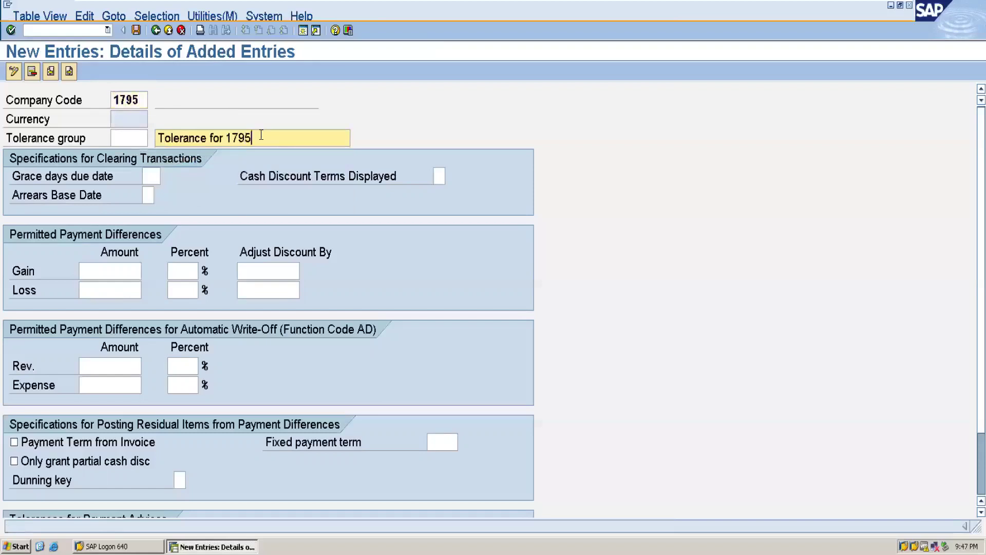
Set the permitted payment difference amounts to 100 for gain and loss for company code 1795, and save the entry
click(96, 270)
text(100)
click(111, 288)
text(100)
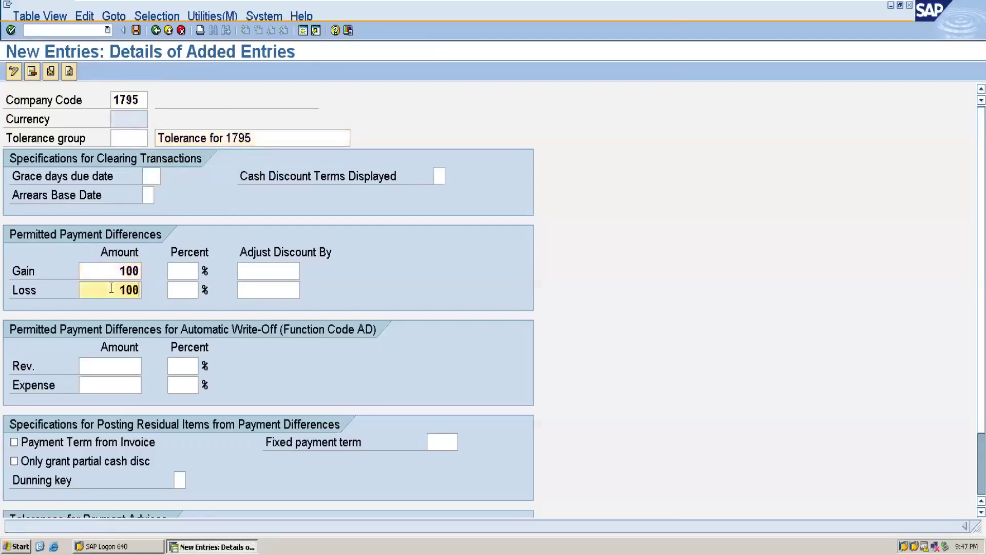
click(137, 30)
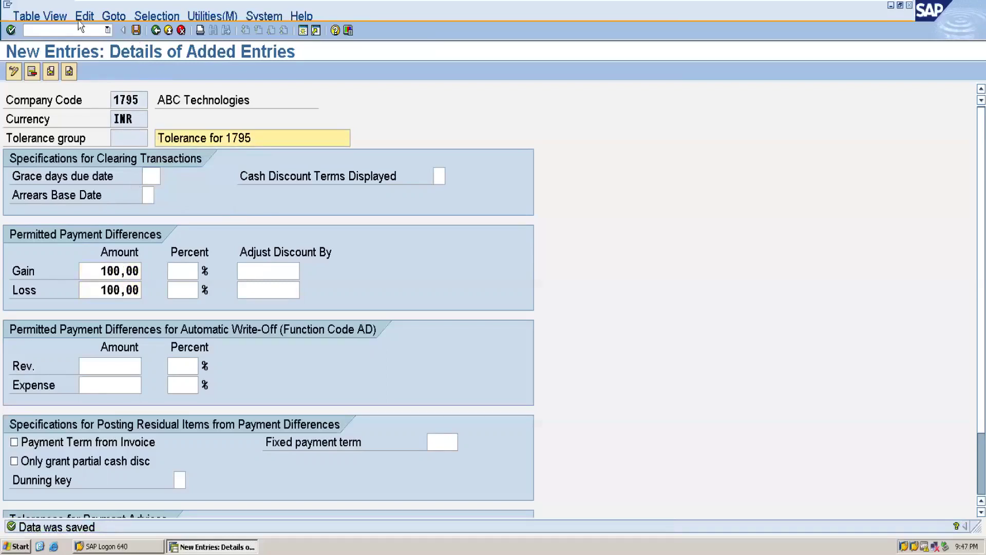
Go to transaction OBA4 and create a new user tolerance group entry for company code 1790 with a blank group
click(50, 30)
text(/noba4)
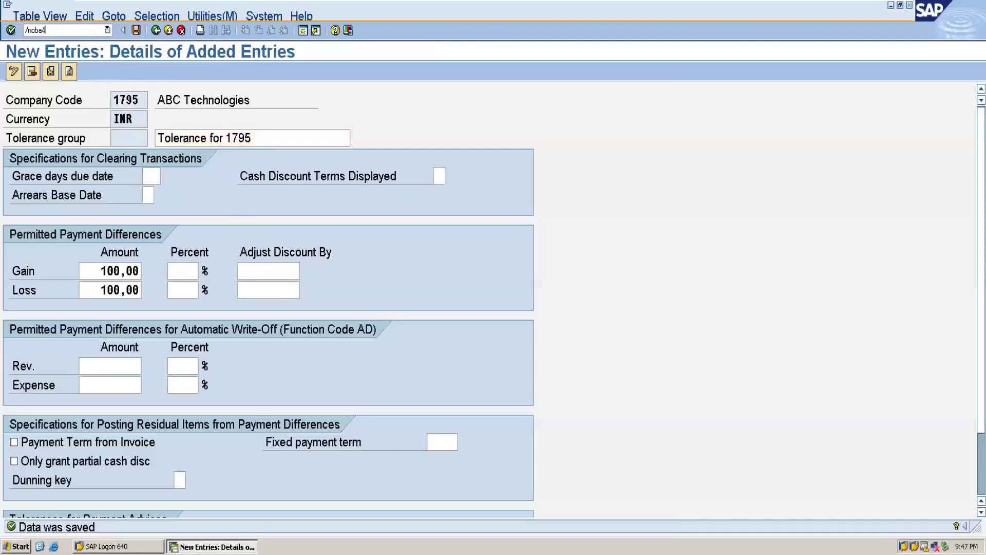
key(Return)
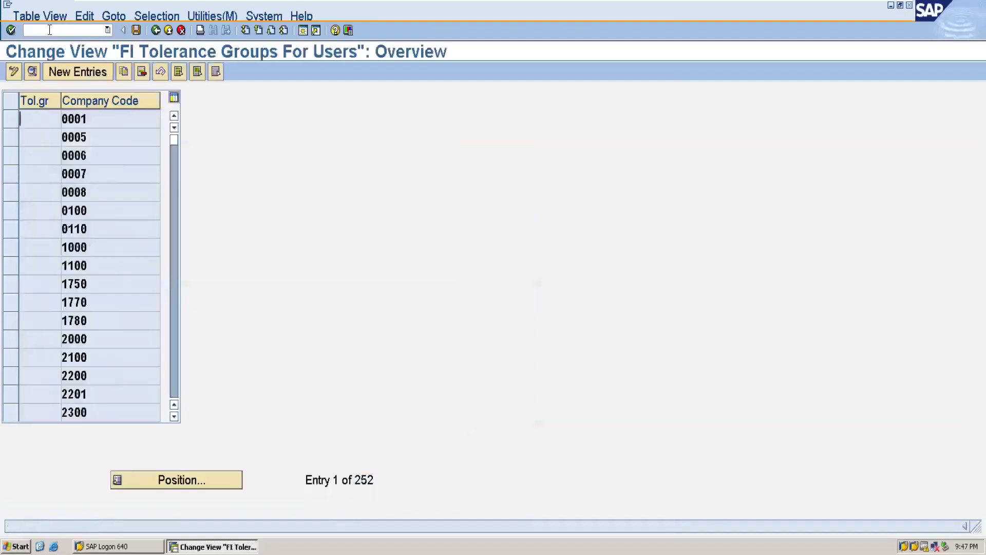
click(78, 71)
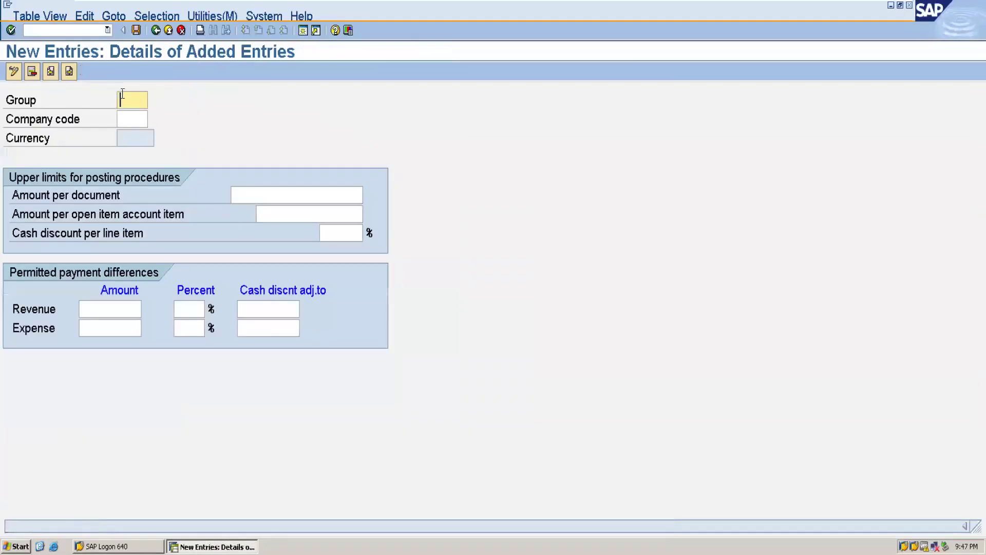
click(127, 117)
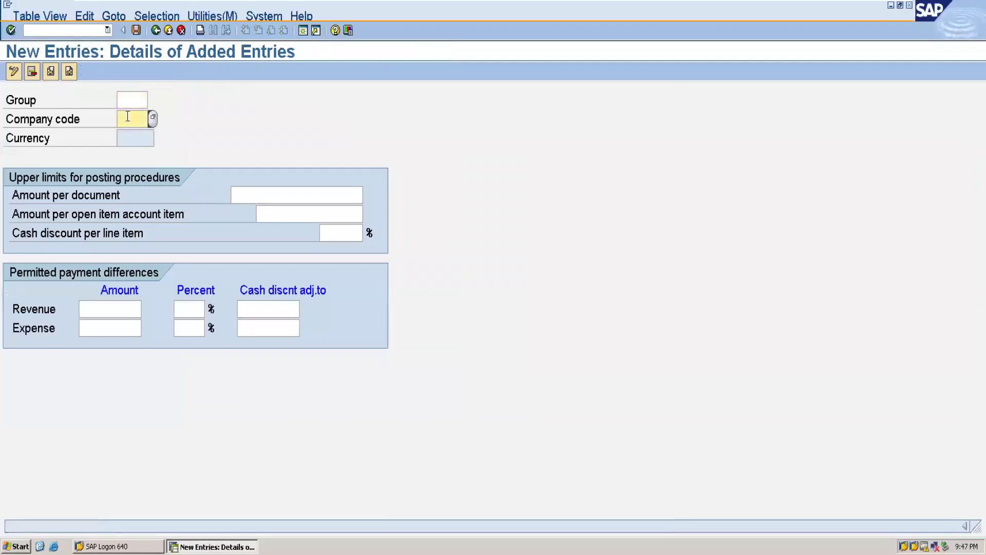
text(1790)
Set the upper limits per document and per open item account item to 99999, and save the tolerance group
click(334, 192)
text(99999)
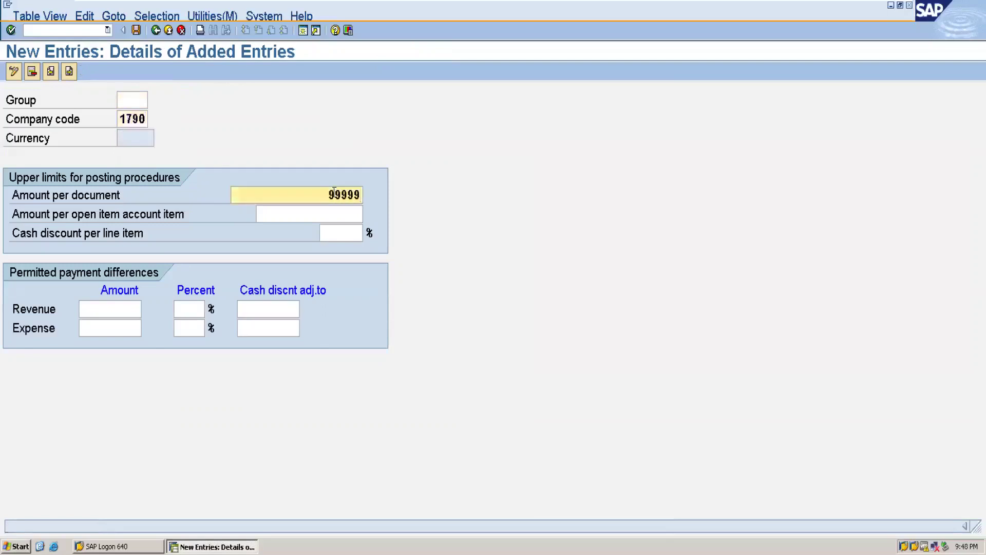
click(345, 210)
text(99999)
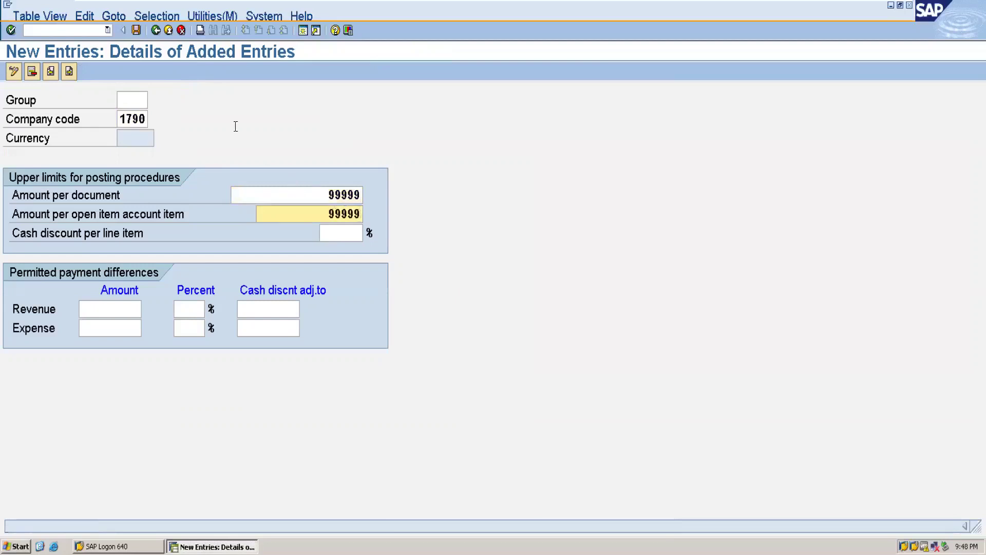
click(137, 30)
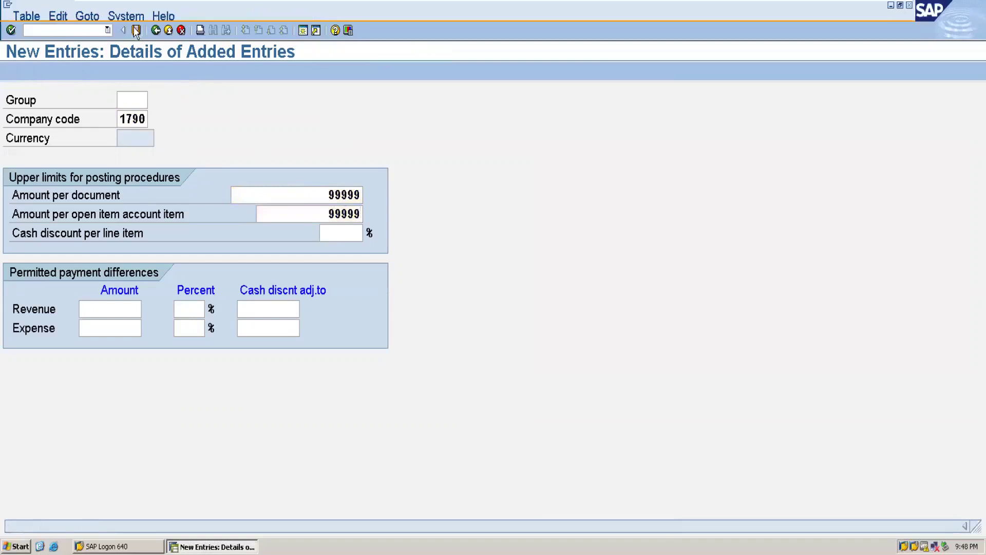
click(46, 248)
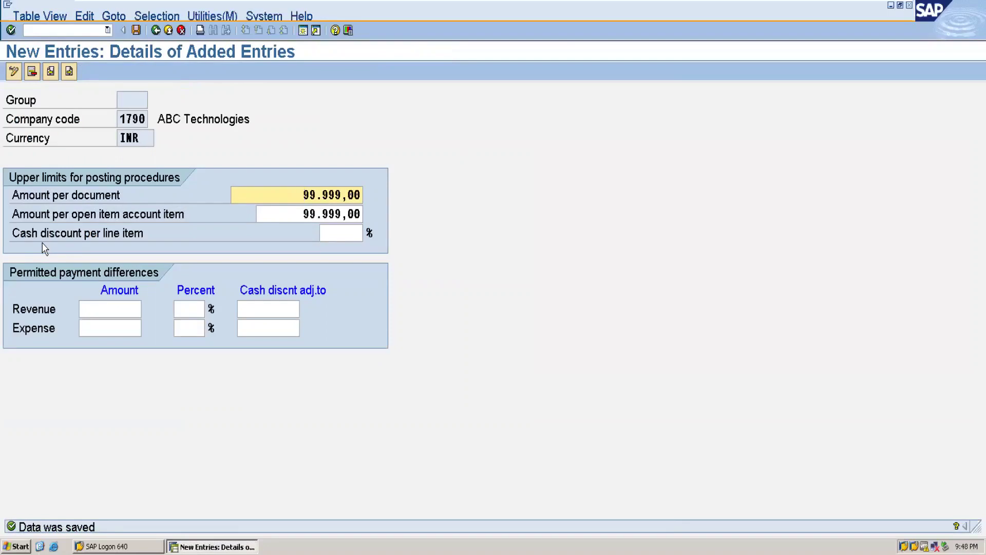
Switch to the Word notes and read the inter-company journal entries for scenarios 1 and 2
mouse_move(494, 4)
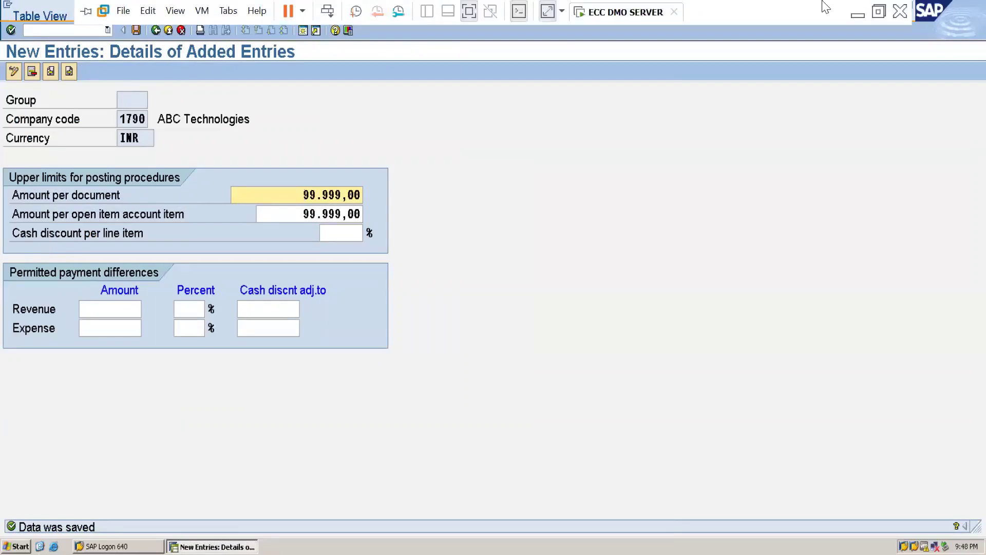
click(858, 13)
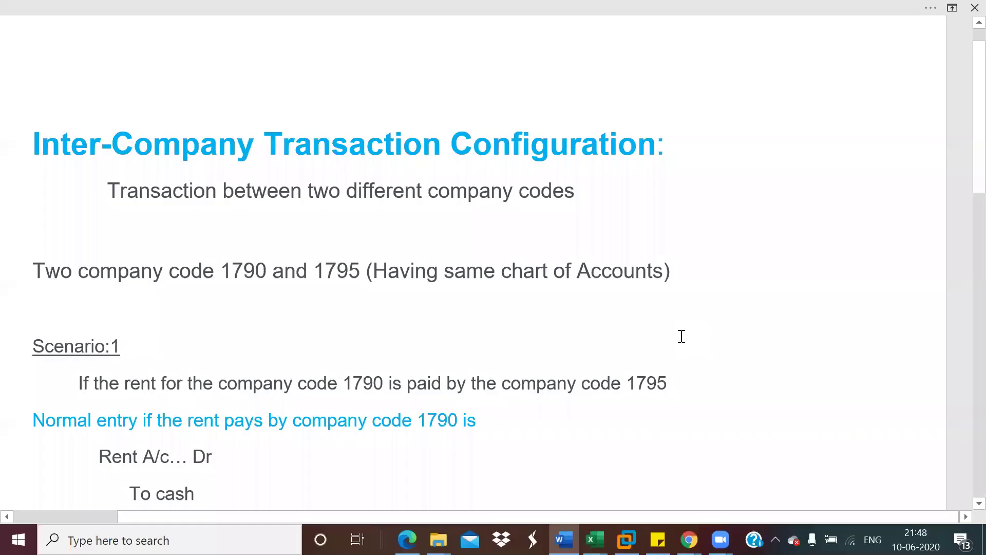
drag(978, 128, 962, 235)
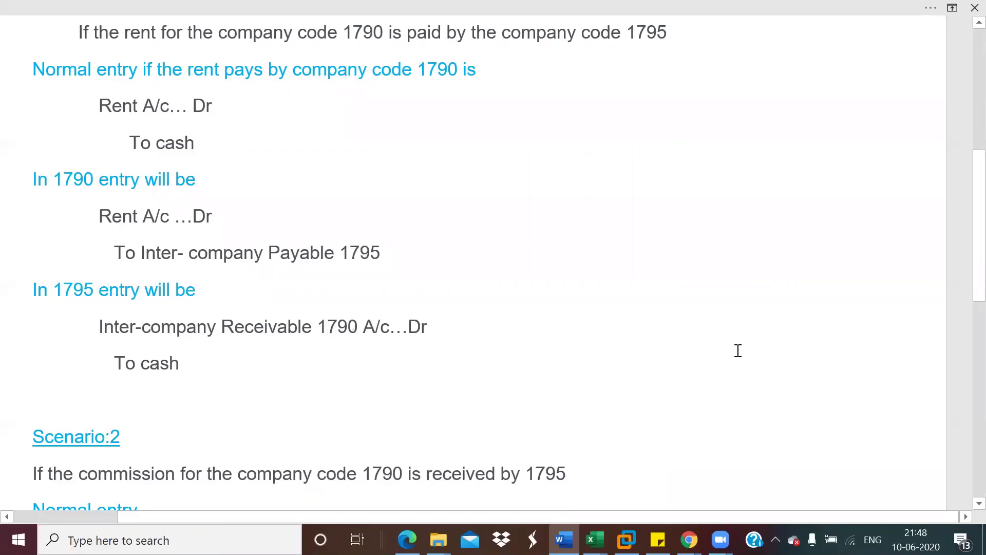
drag(963, 261, 962, 371)
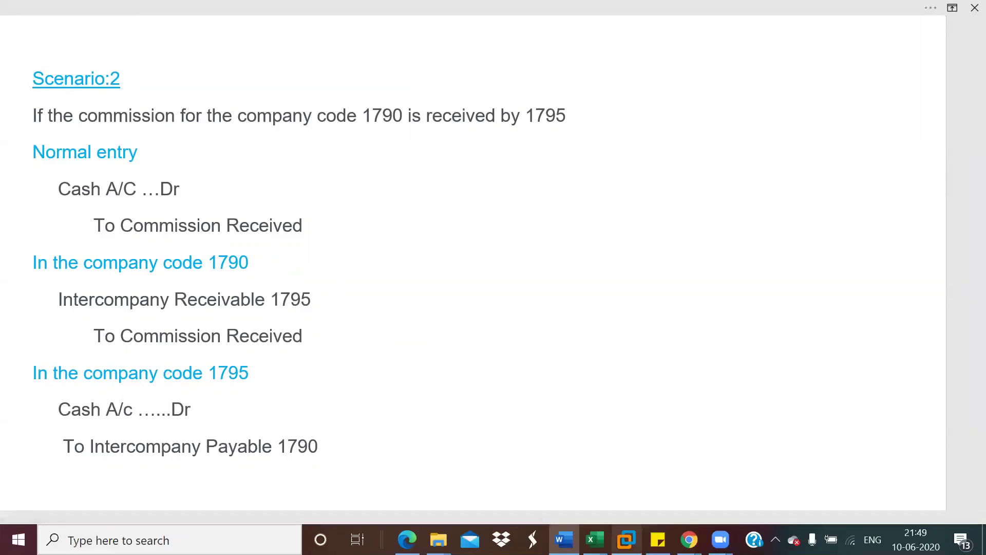
Switch back to the SAP system, go to transaction FS00 and clear the prefilled G/L account
mouse_move(626, 540)
click(669, 461)
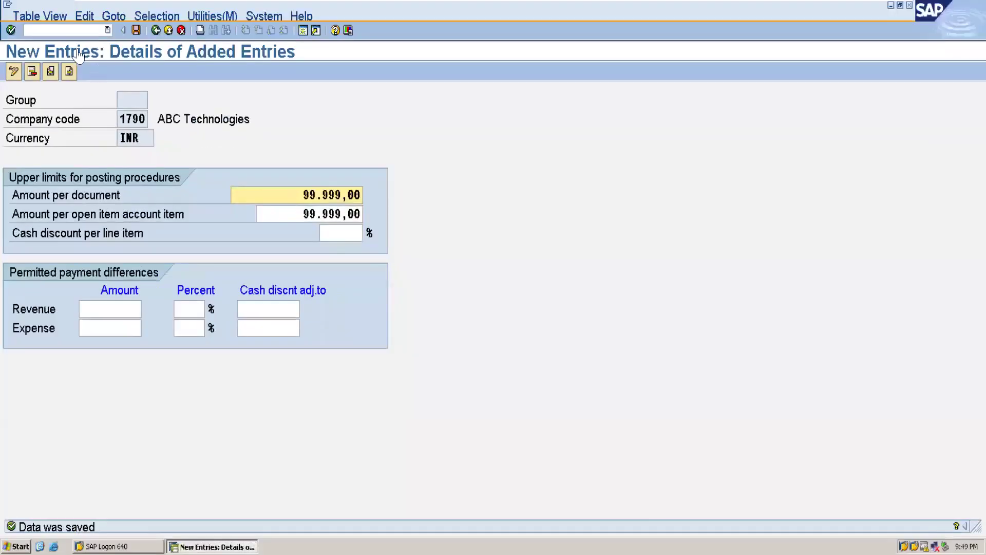
click(60, 33)
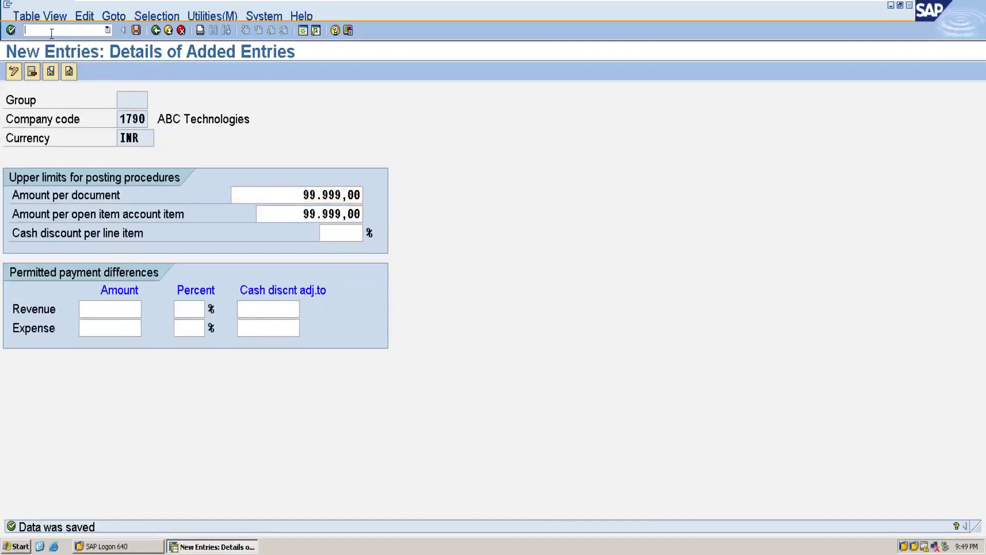
text(/Nfs00)
key(Return)
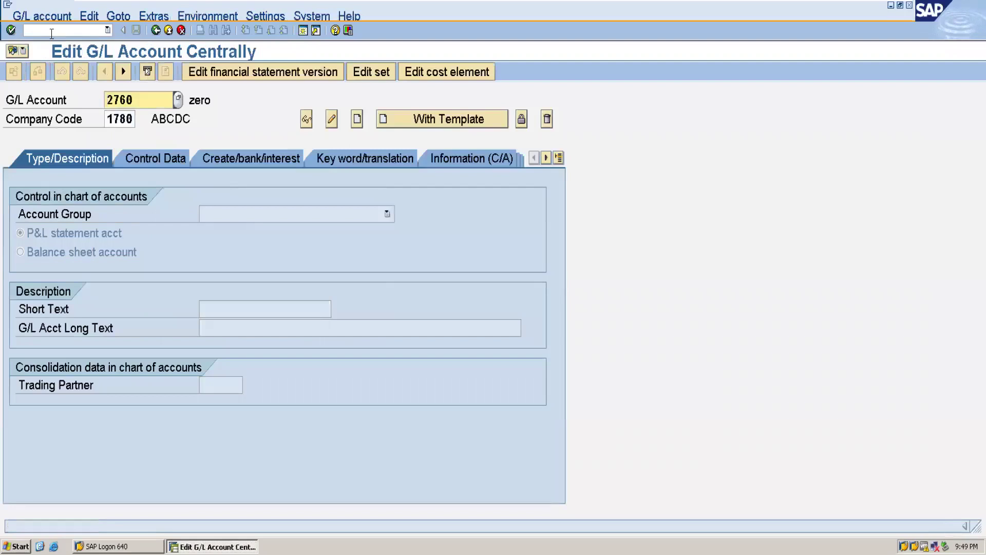
key(Delete)
key(Delete)
key(Delete)
key(Delete)
Set the company code to 1790 and enter 4006 as the G/L account
click(126, 119)
key(BackSpace)
text(90)
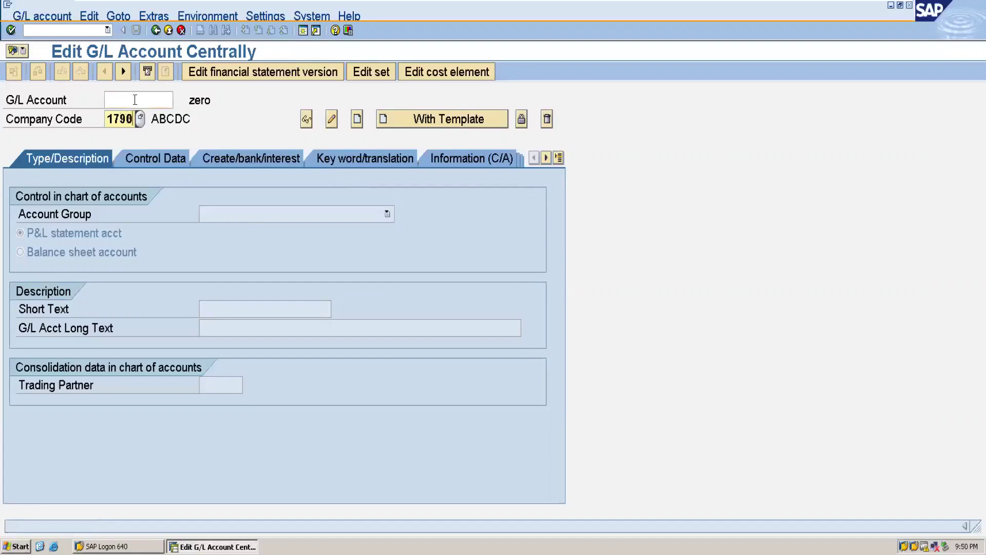
click(135, 100)
text(4)
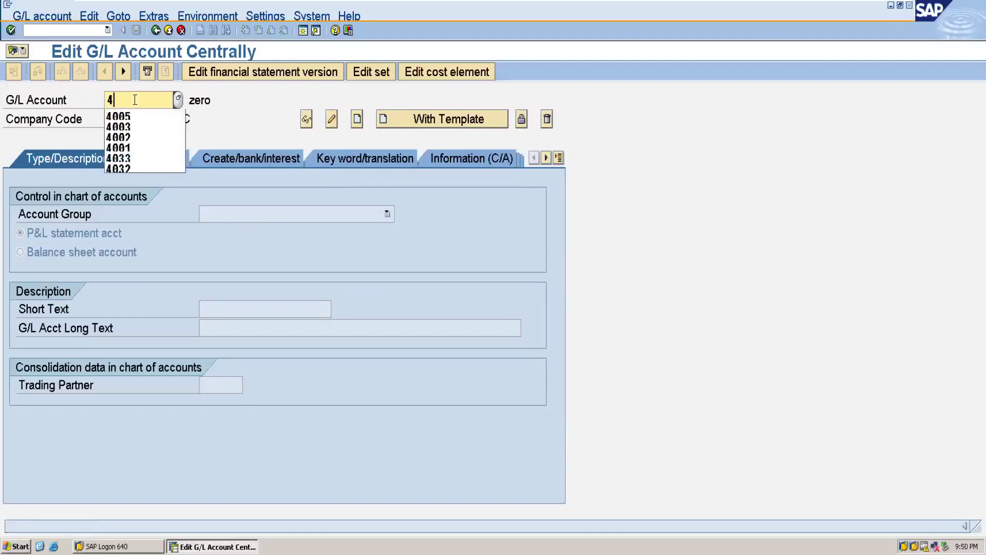
text(006)
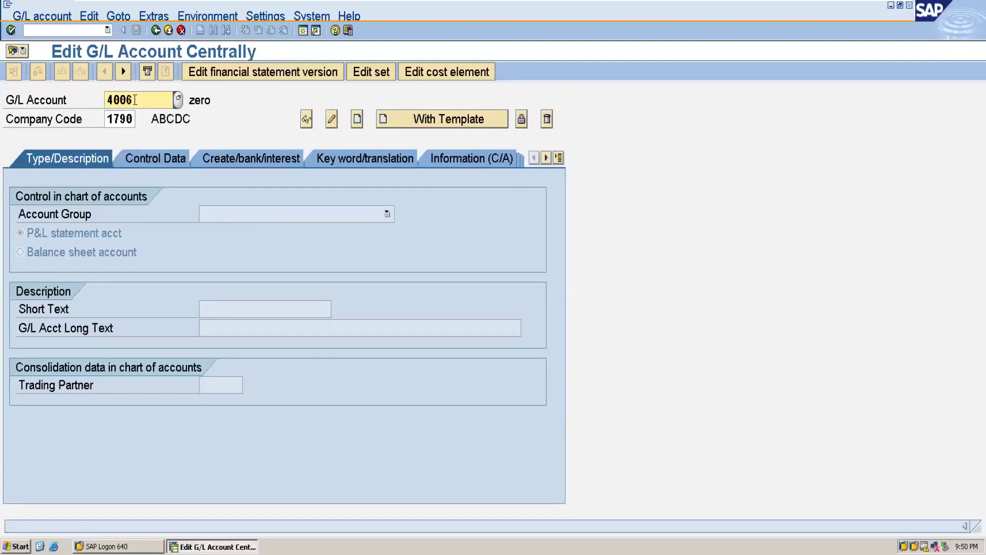
Switch to the Excel workbook and record "Rent" in C4 and its account number 4006 in D4 of Sheet2
mouse_move(630, 4)
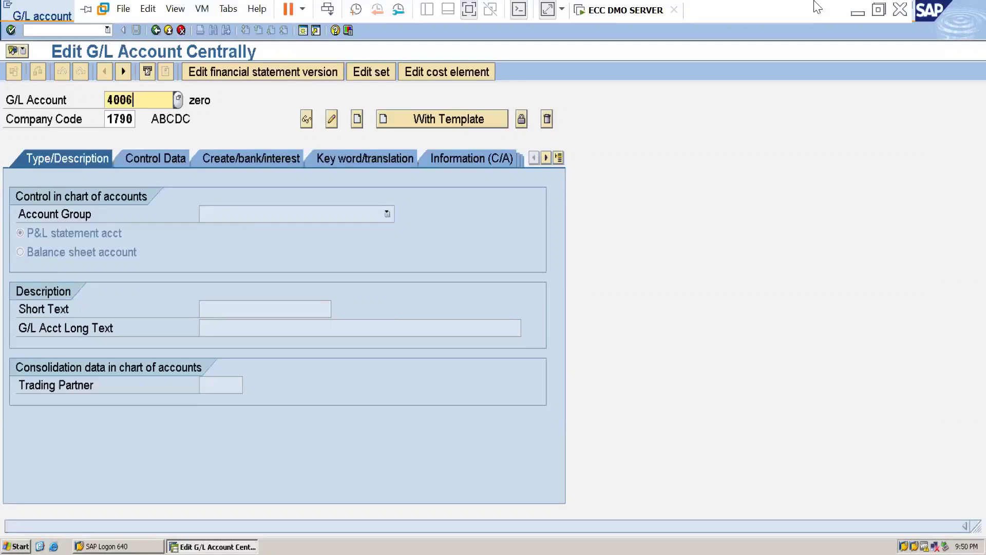
click(857, 13)
mouse_move(594, 540)
click(696, 474)
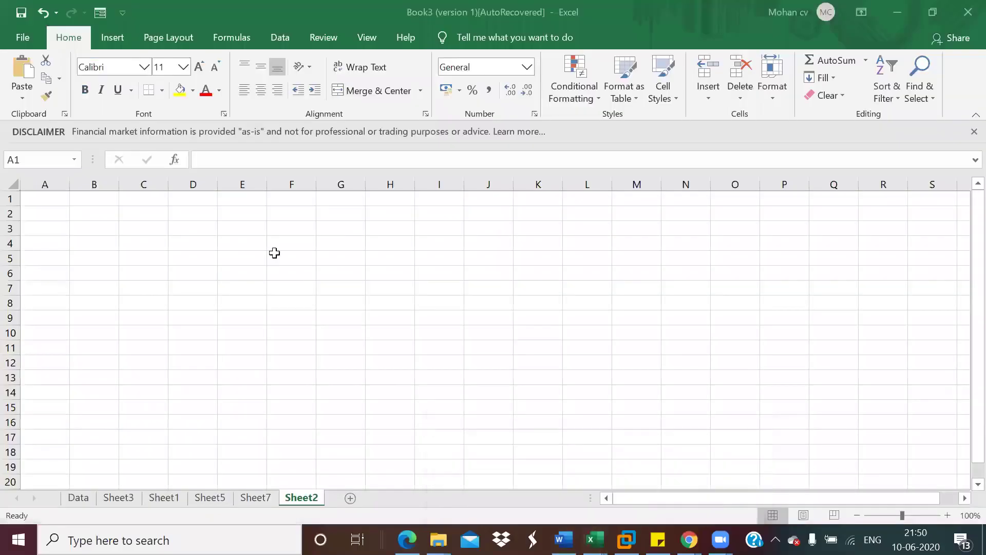
click(152, 247)
text(Rent)
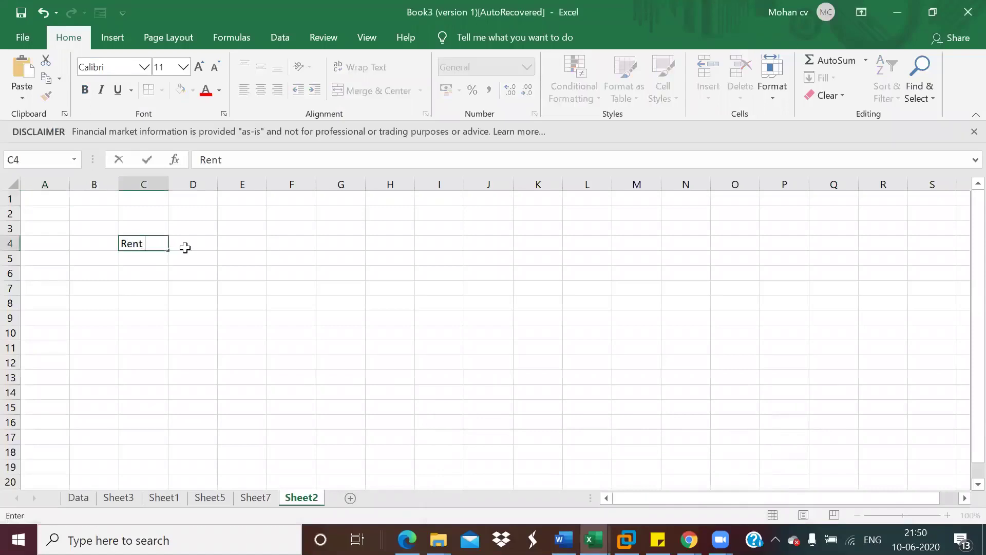
click(185, 248)
text(4006)
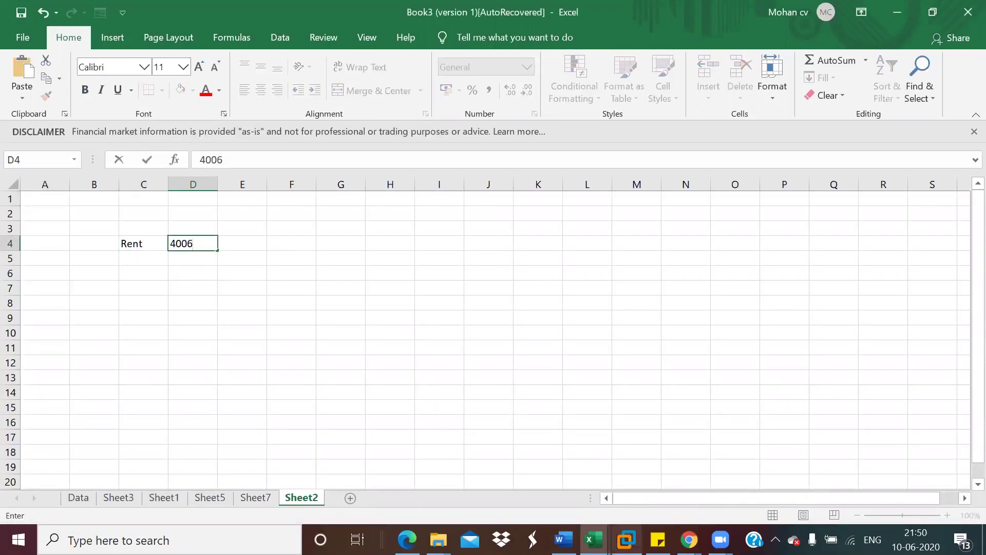
Return to the SAP system, start creating G/L account 4006 in company code 1790 and assign account group EX EXPENSES
mouse_move(626, 539)
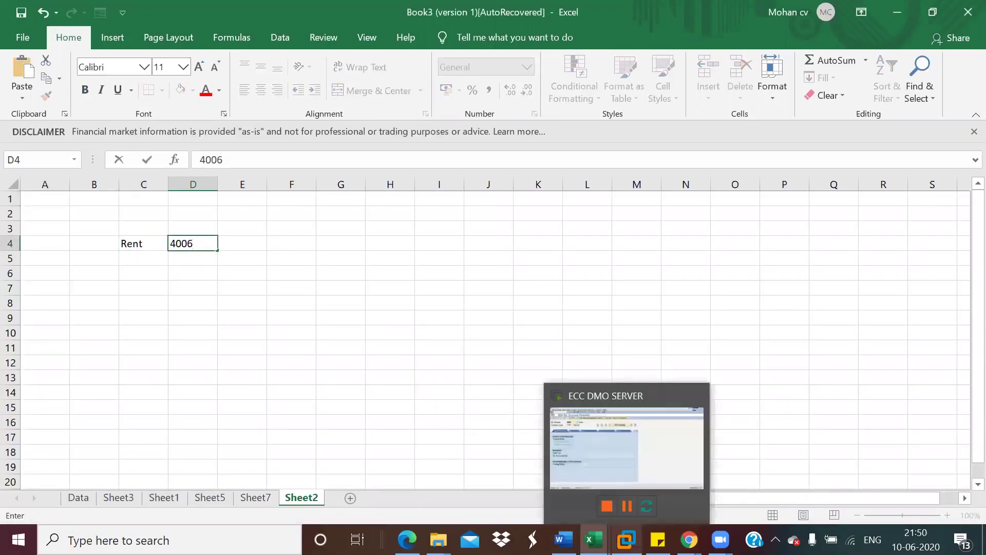
click(628, 460)
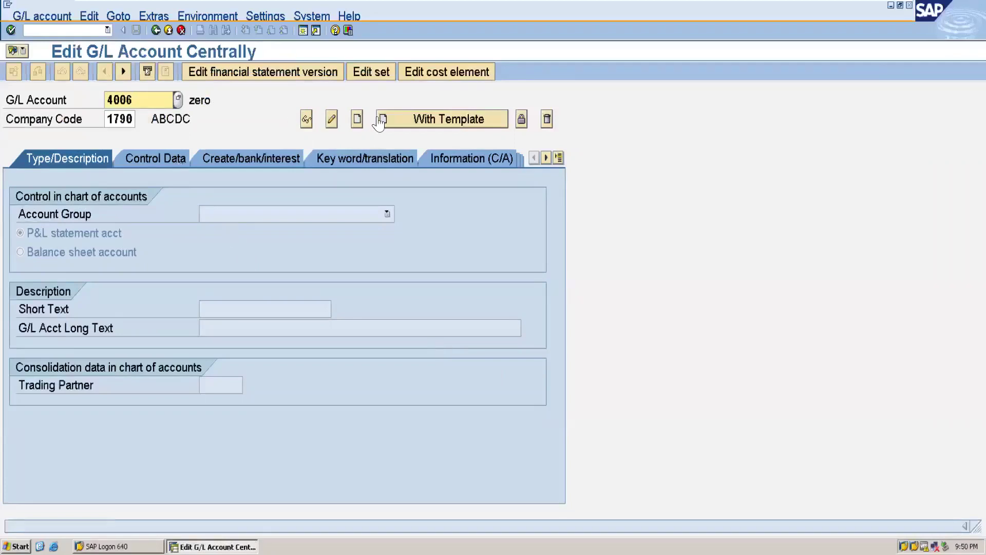
click(358, 120)
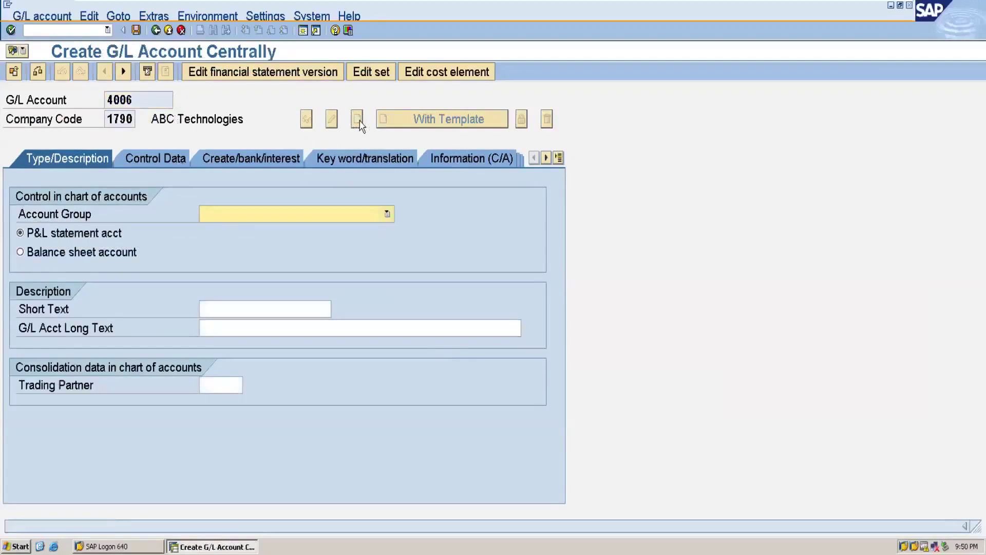
click(387, 213)
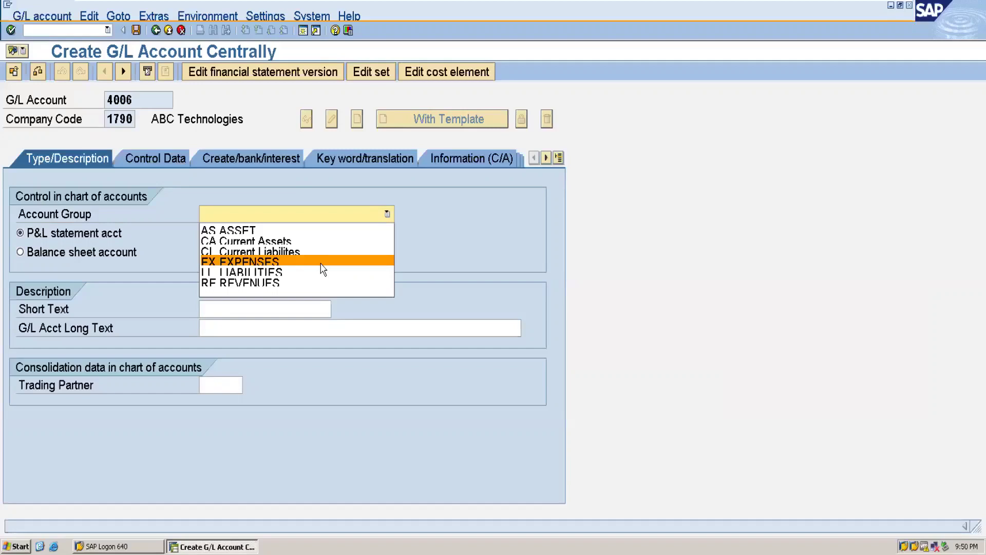
click(288, 264)
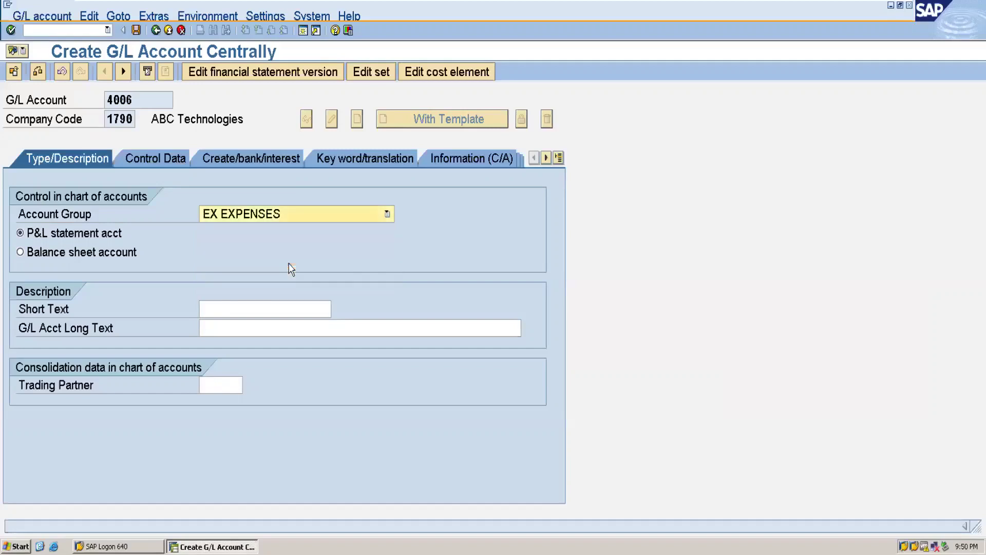
Enter "Rent" as both the short text and the long text of G/L account 4006
click(251, 311)
text(Rent)
click(399, 327)
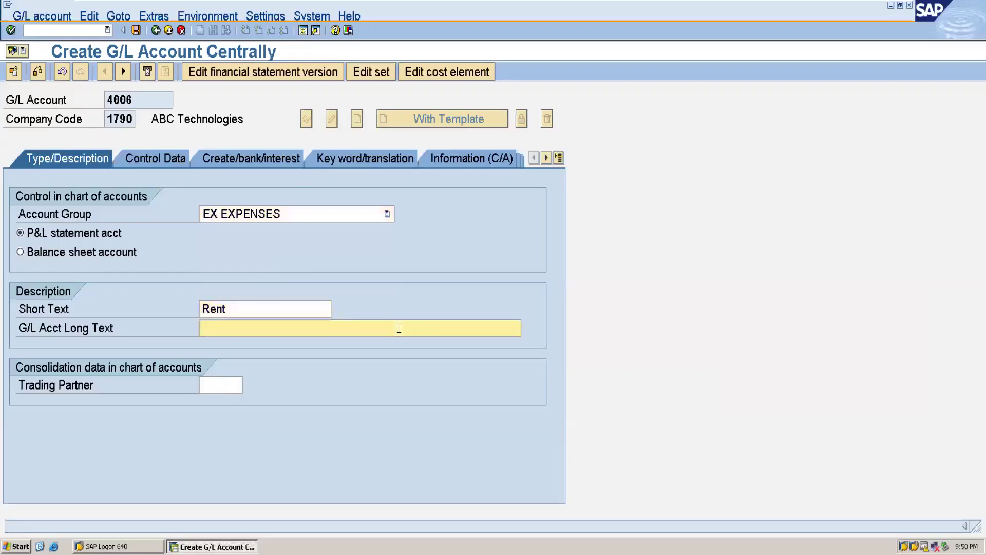
text(Rent)
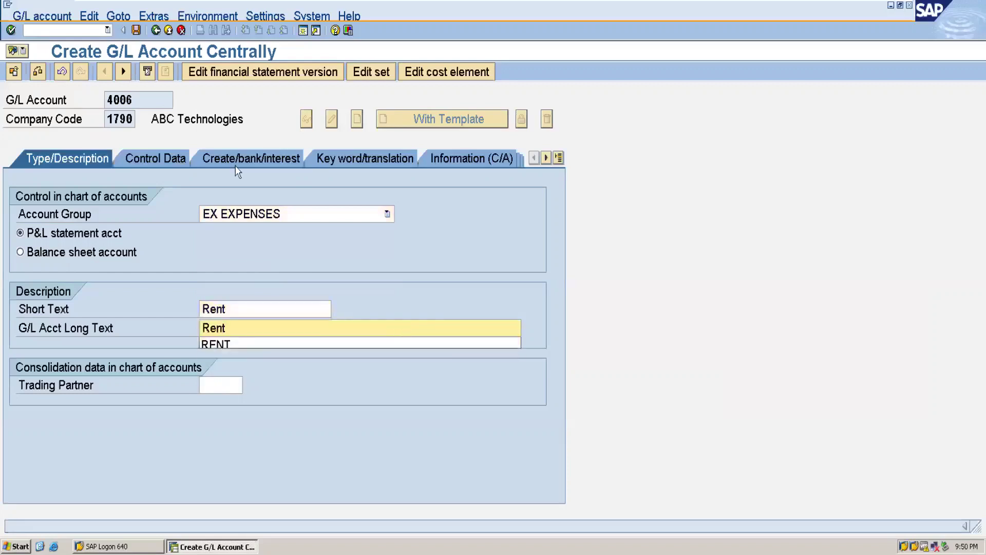
In the control data of account 4006, enable only balances in local currency and line item display, and set sort key 001
click(153, 160)
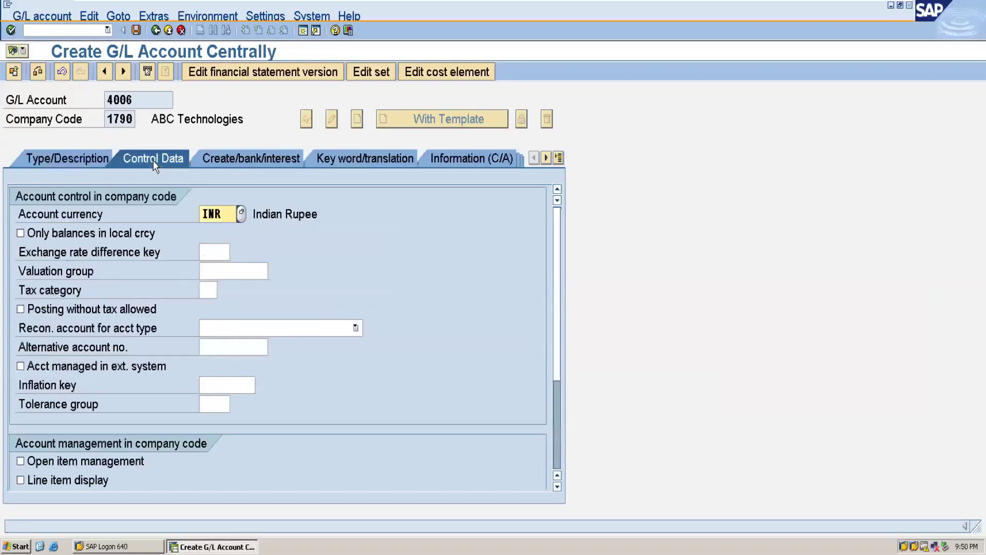
key(Tab)
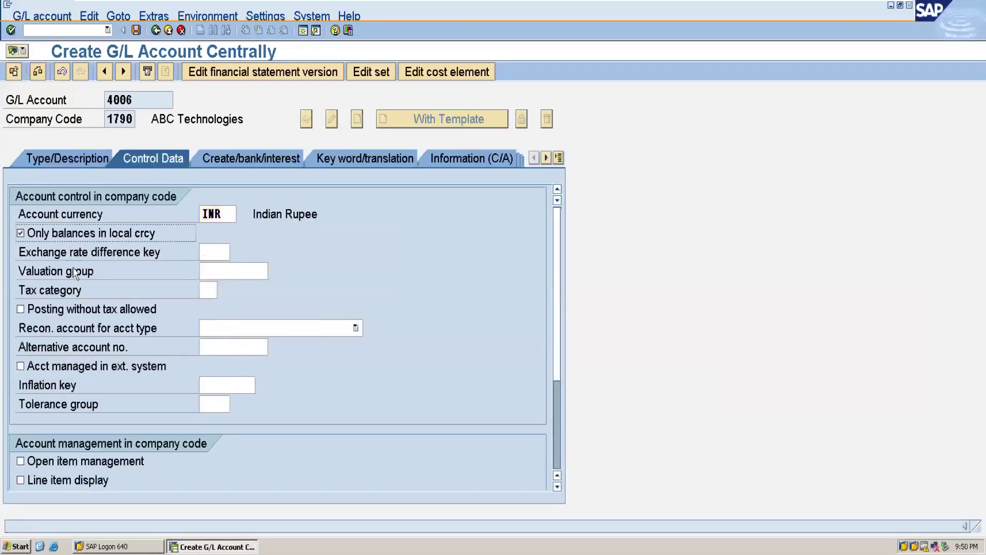
scroll(557, 361, down, 4)
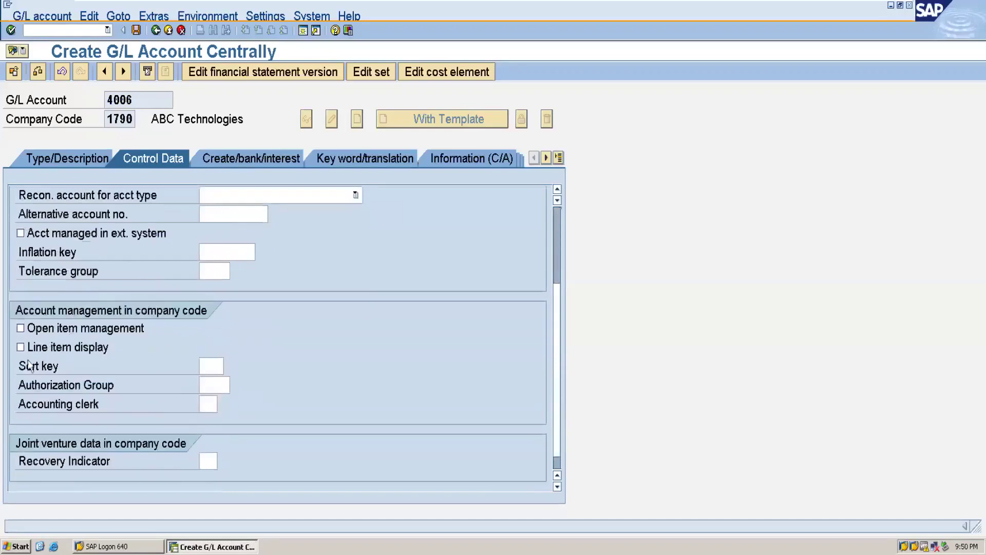
click(28, 348)
click(211, 367)
text(001)
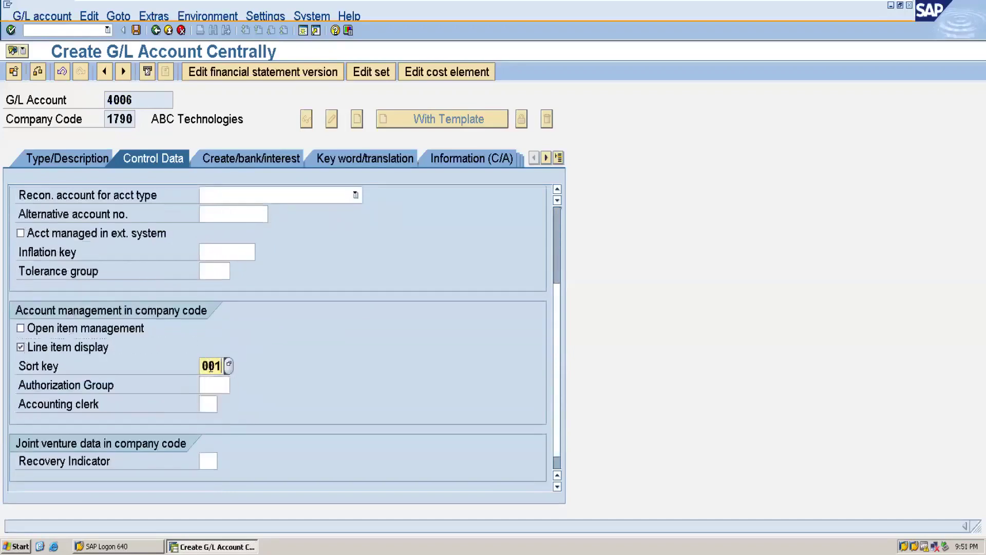
Assign field status group G001 to account 4006 and save the account
click(276, 163)
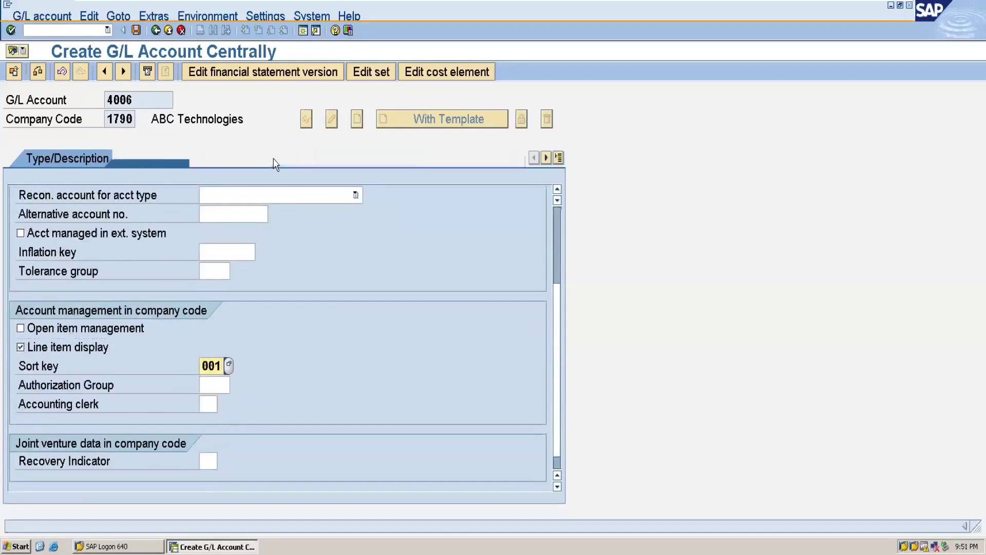
text(g00)
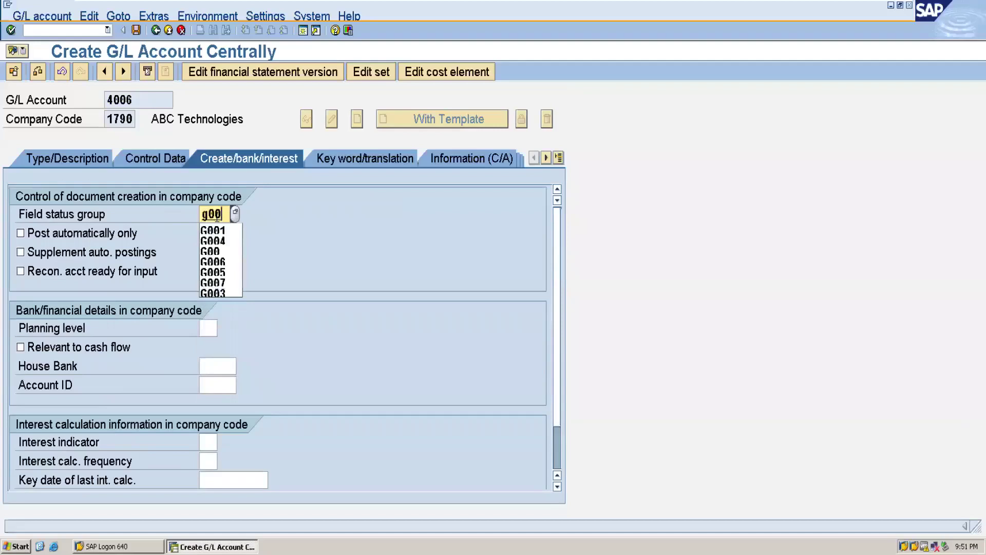
click(218, 230)
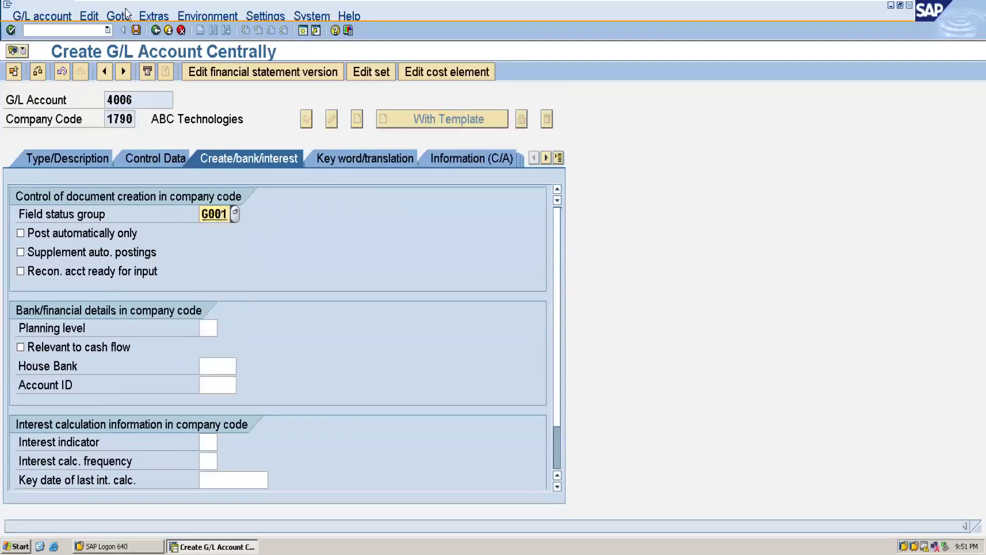
click(137, 33)
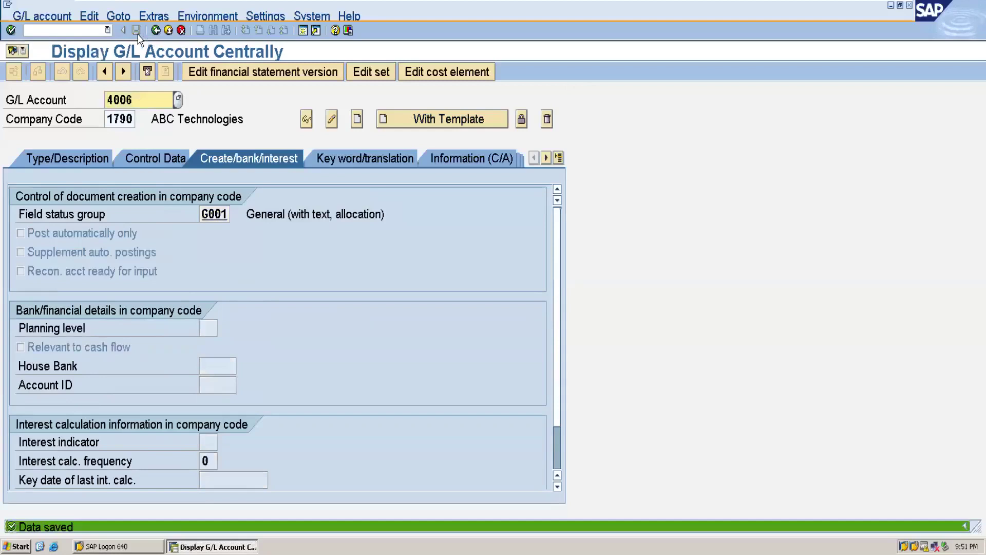
Switch to the Word document and review the Scenario 1 rent entries for company codes 1790 and 1795
mouse_move(732, 5)
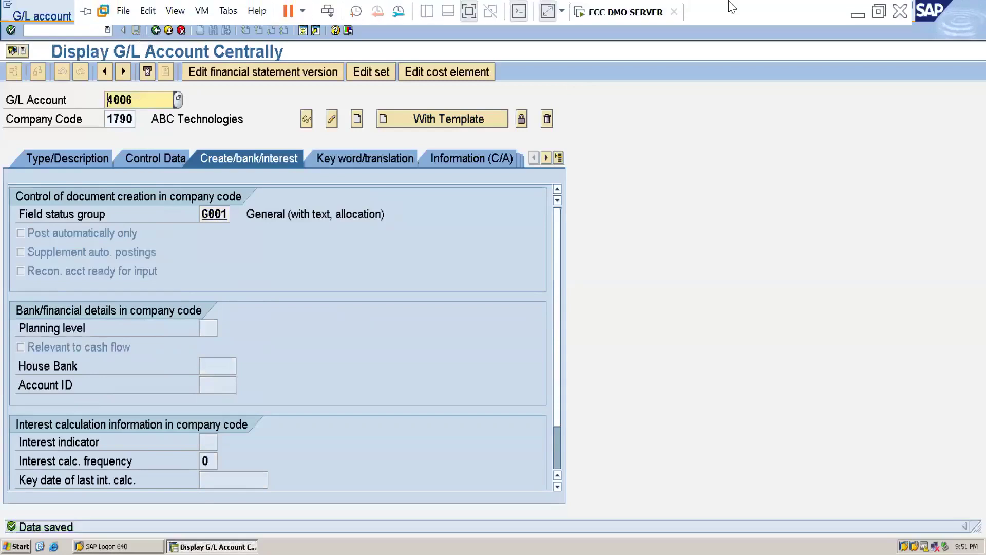
click(861, 16)
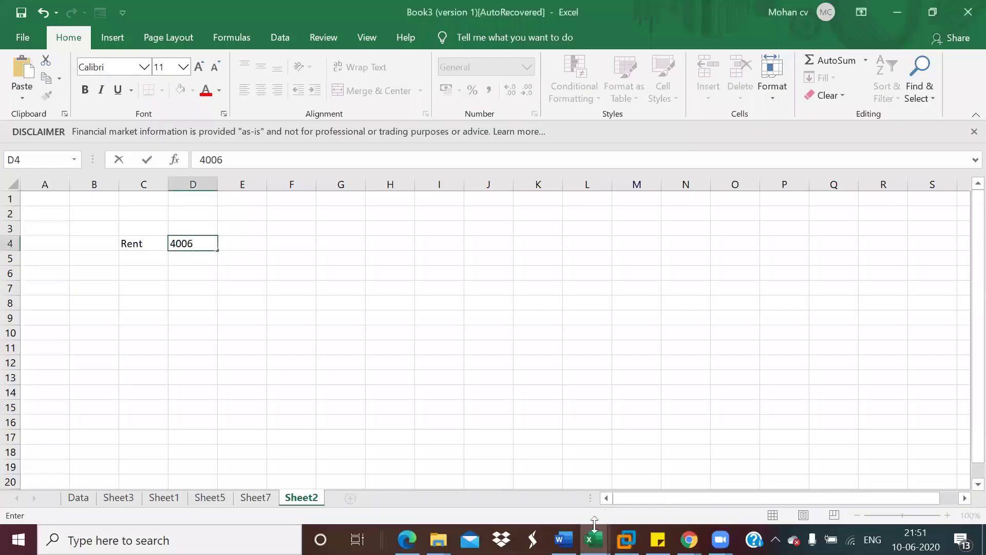
mouse_move(564, 540)
click(596, 472)
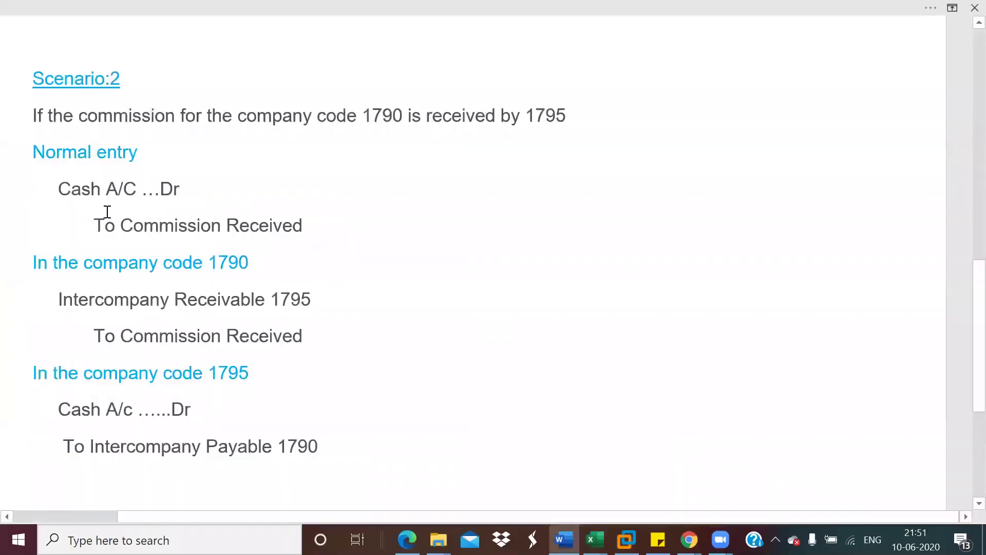
drag(962, 306, 962, 166)
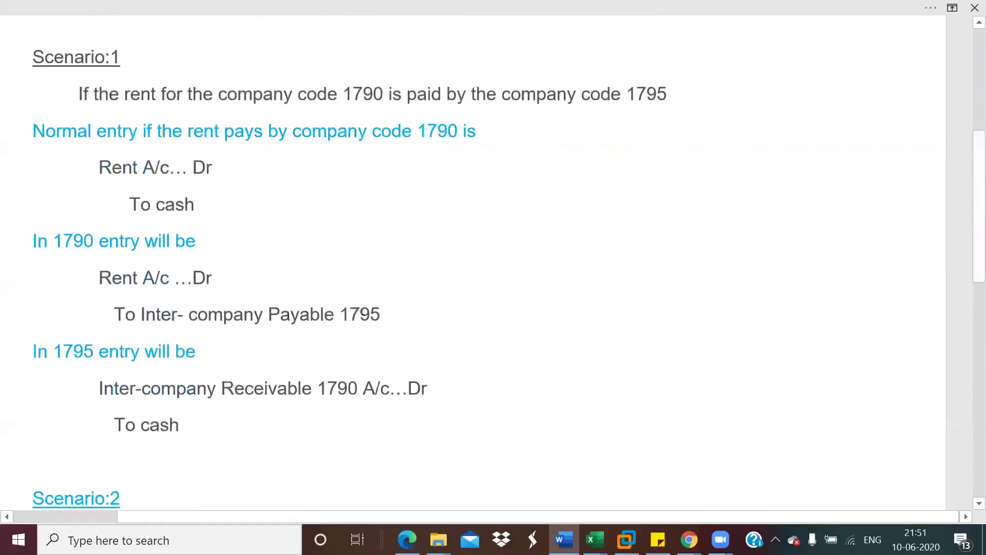
mouse_move(626, 539)
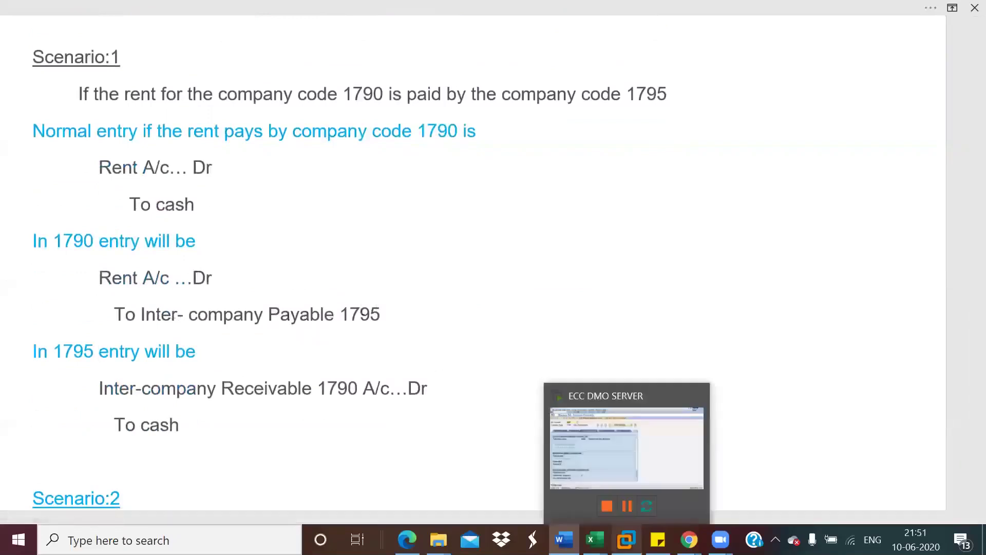
Return to the SAP system and start creating G/L account 2706 in company code 1790
click(666, 466)
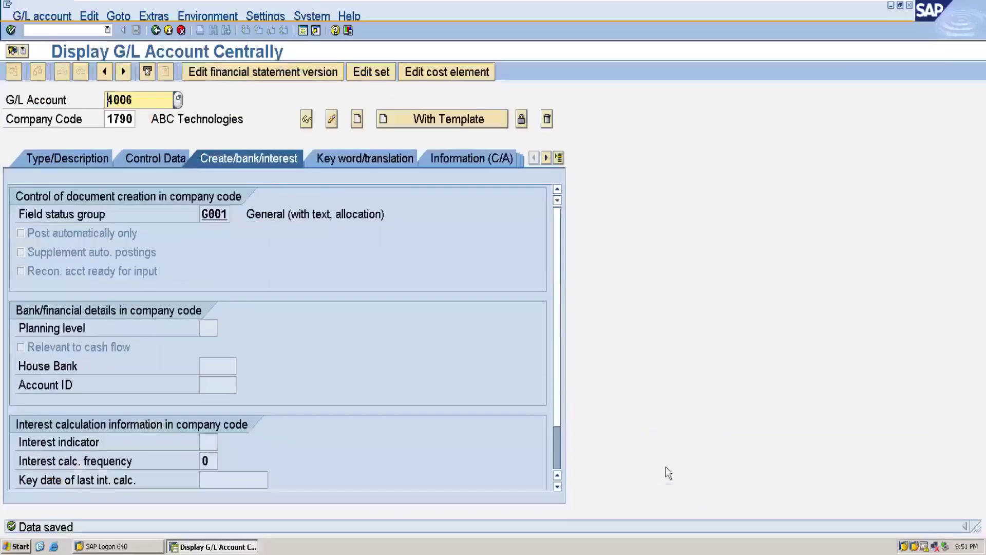
click(137, 102)
key(BackSpace)
key(BackSpace)
key(BackSpace)
key(BackSpace)
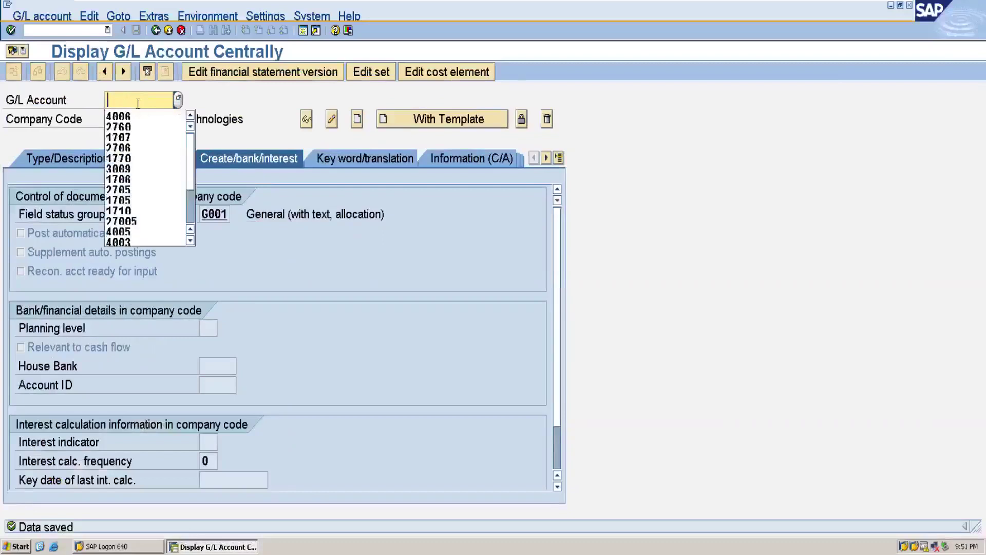
text(2706)
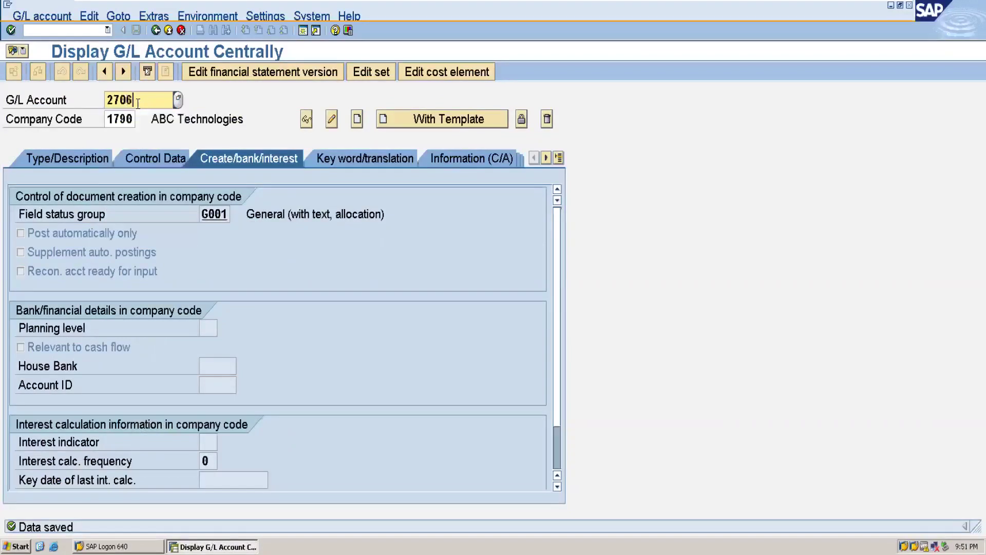
click(356, 121)
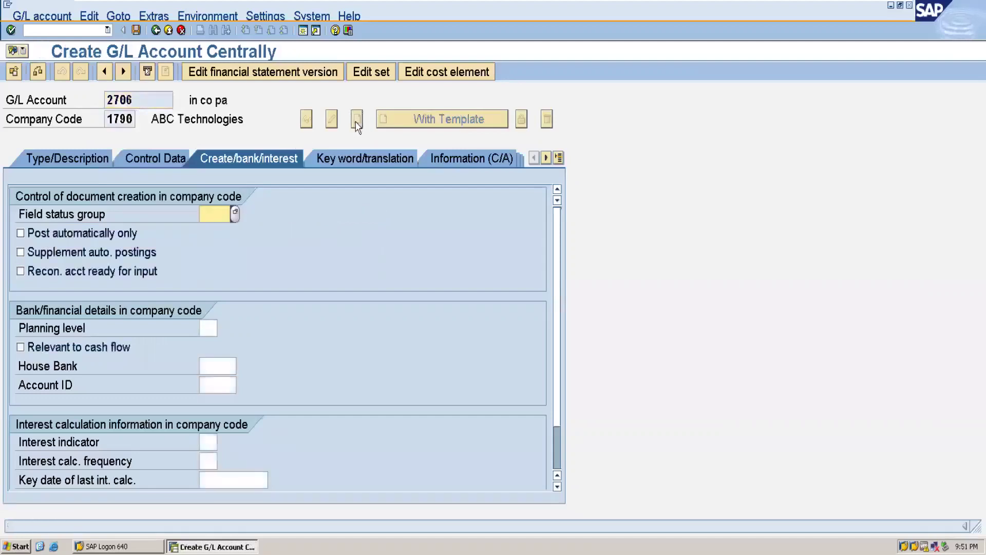
Replace the short text of G/L account 2706 with "IN CO PA1795"
click(70, 160)
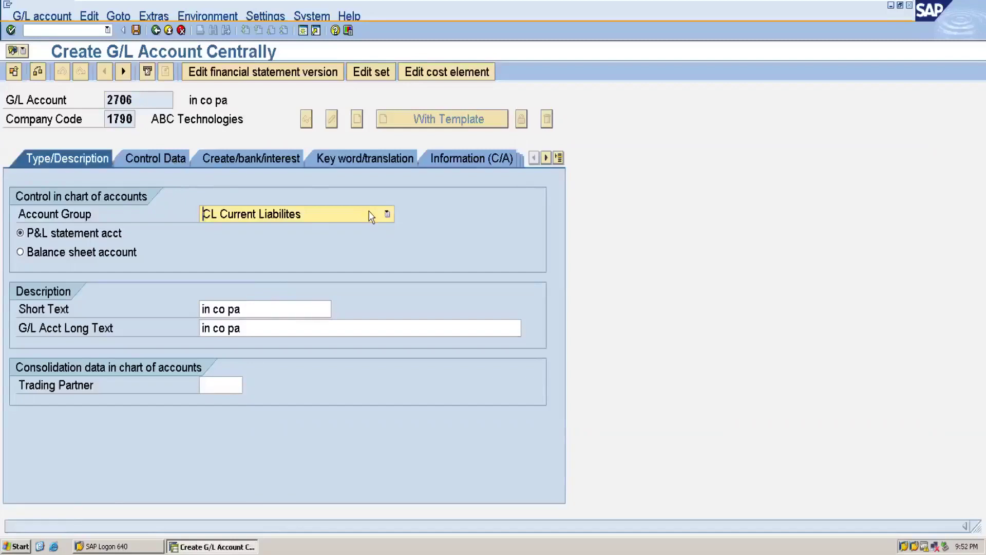
click(257, 317)
key(BackSpace)
key(BackSpace)
key(BackSpace)
key(BackSpace)
key(BackSpace)
key(BackSpace)
key(BackSpace)
key(BackSpace)
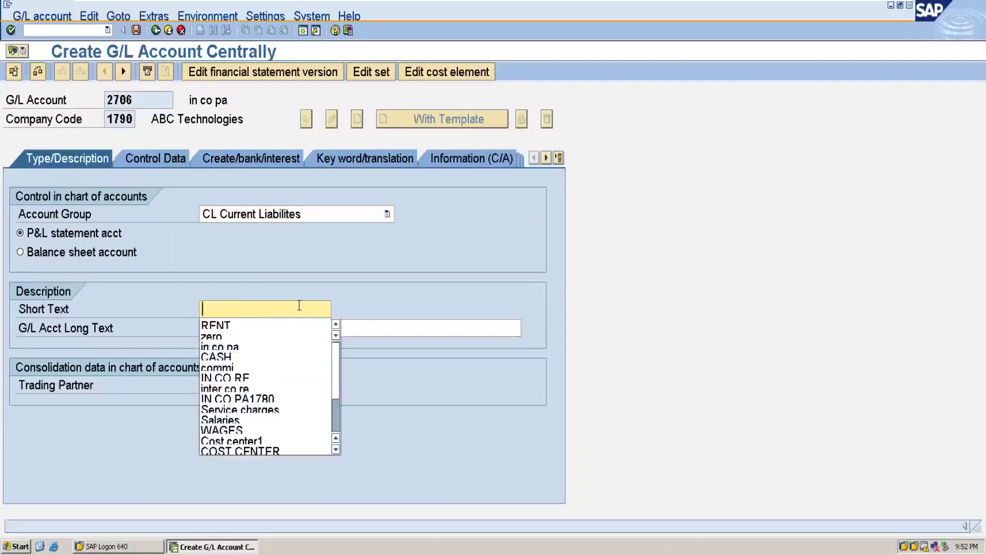
text(IN c)
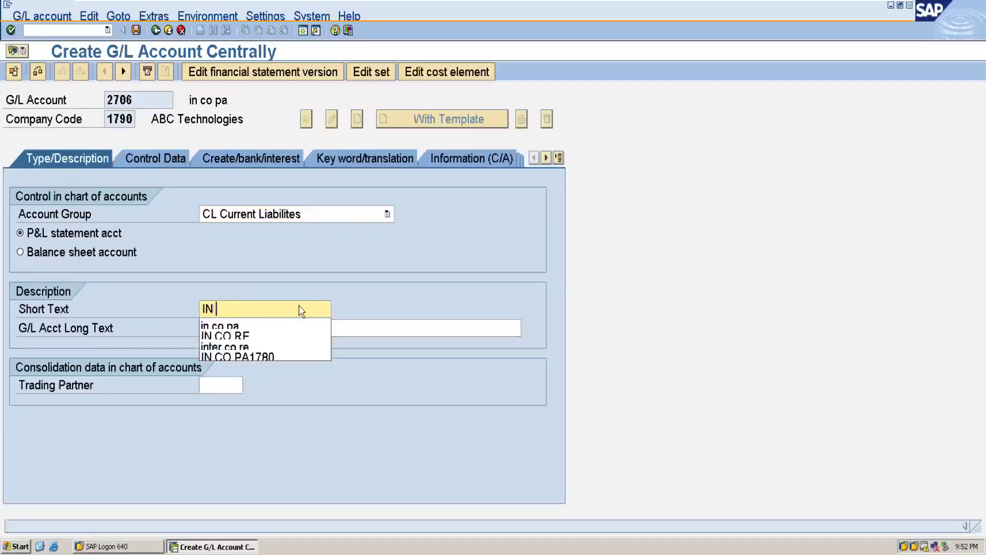
key(BackSpace)
key(BackSpace)
text(co)
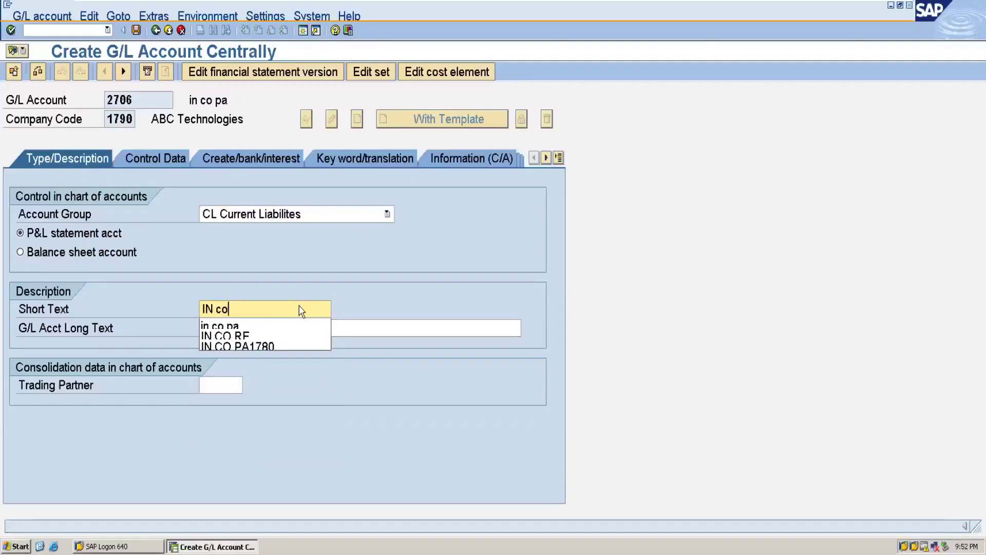
key(BackSpace)
key(BackSpace)
text(CO PA)
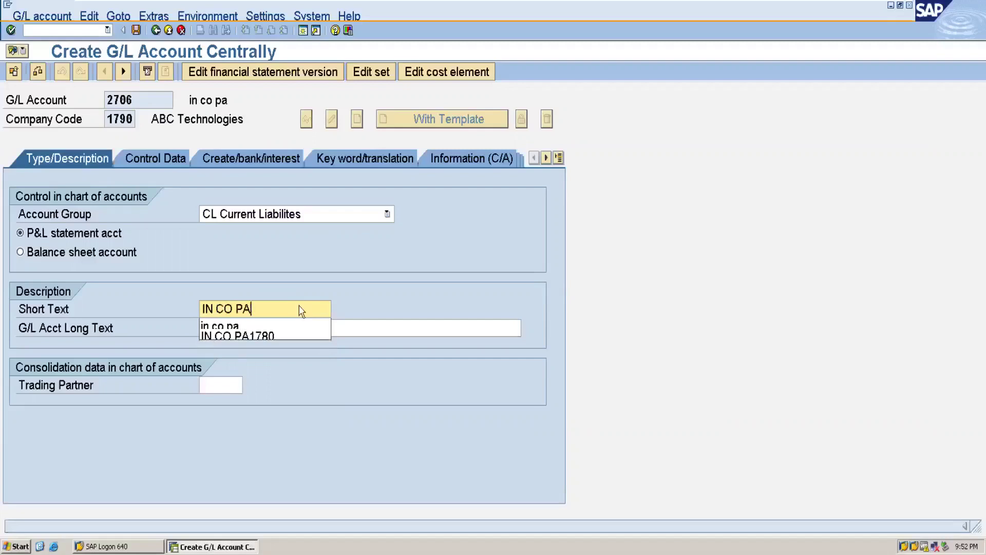
text(17)
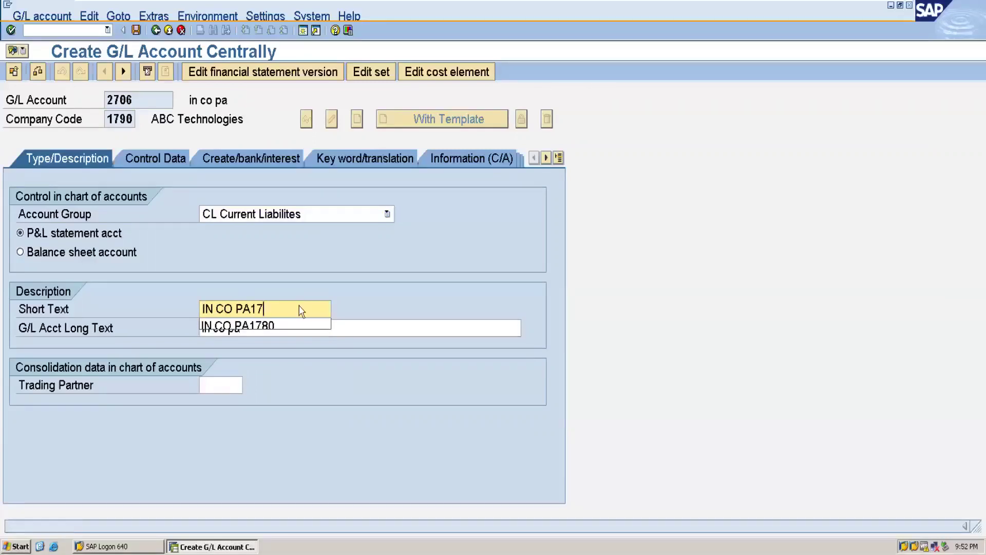
text(95)
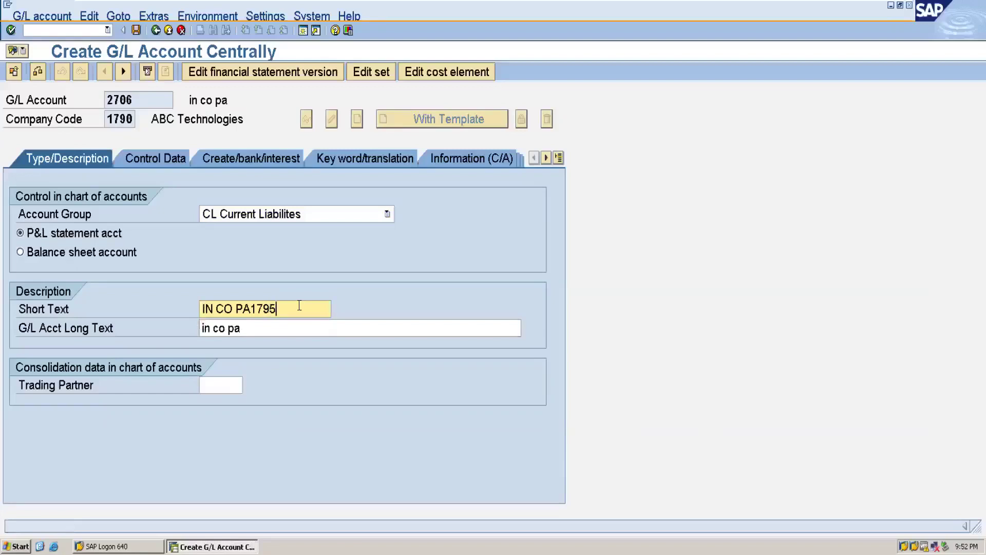
Copy the short text of account 2706 into its long text, replacing the existing description
drag(302, 313, 192, 299)
key(ctrl+c)
click(267, 331)
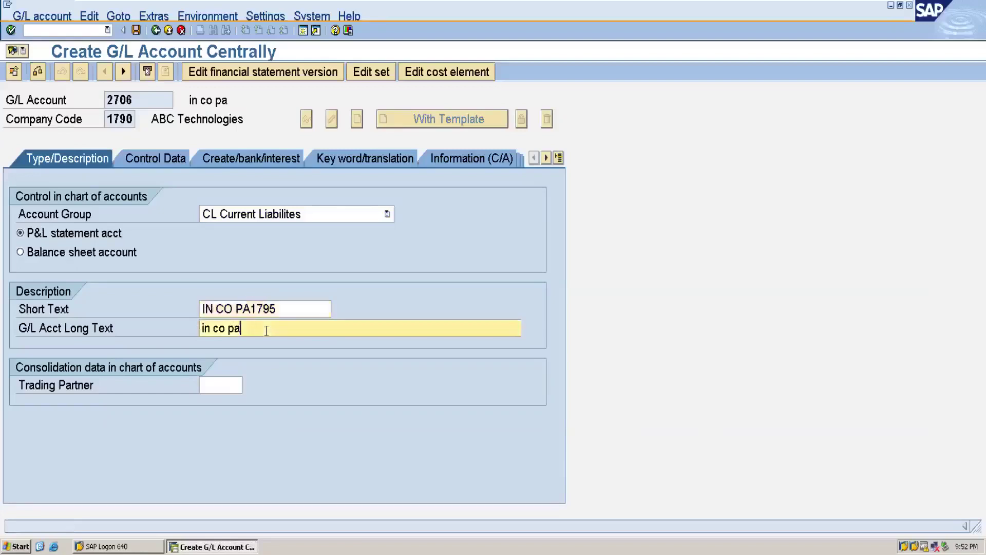
key(BackSpace)
key(BackSpace)
key(BackSpace)
key(BackSpace)
key(BackSpace)
key(BackSpace)
key(BackSpace)
key(BackSpace)
key(ctrl+v)
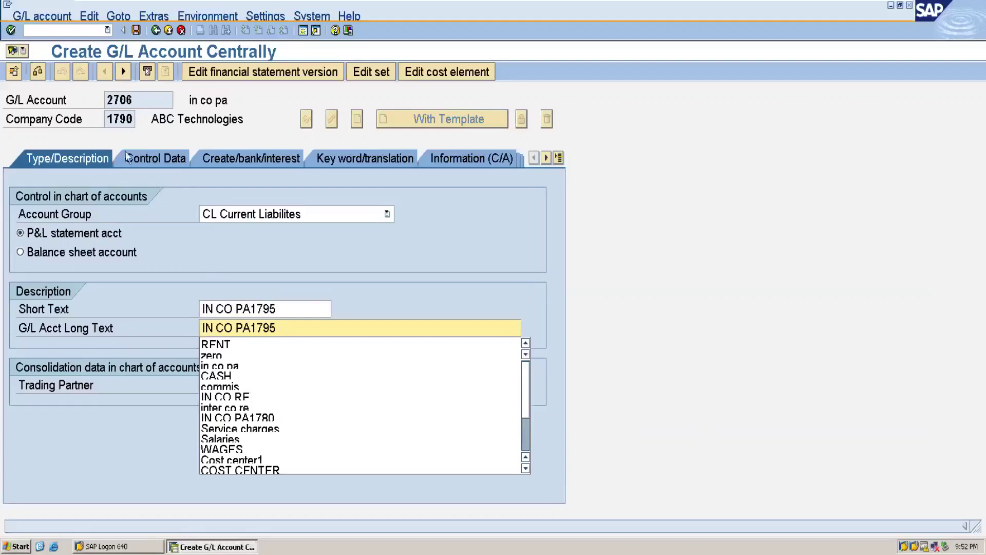
In the control data of account 2706, enable only balances in local currency and line item display, and set sort key 001
click(137, 162)
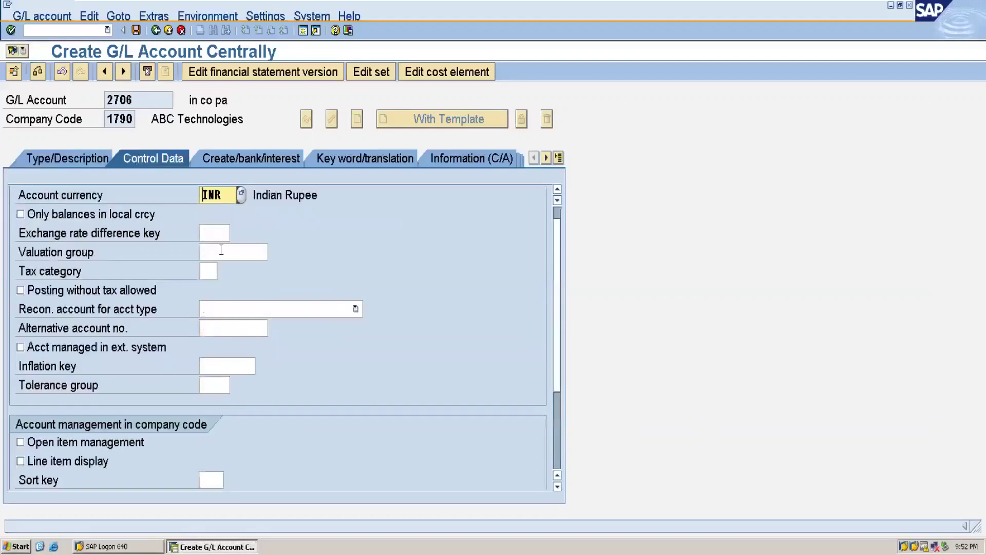
click(94, 216)
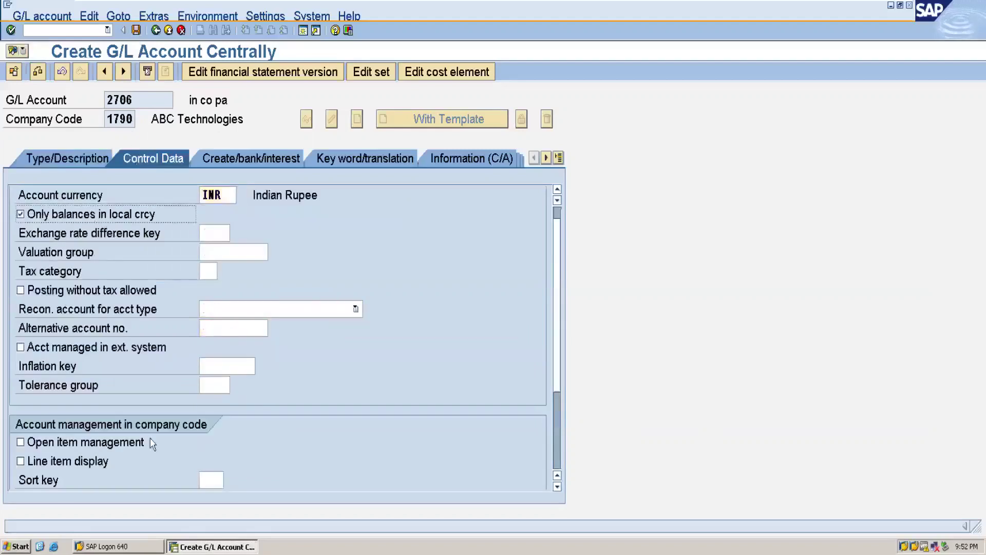
click(95, 461)
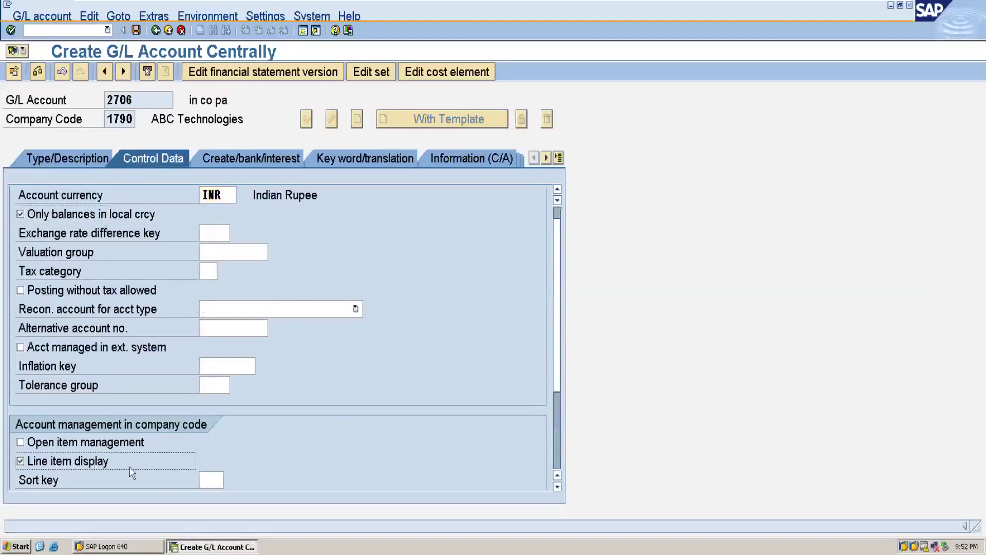
click(214, 480)
text(001)
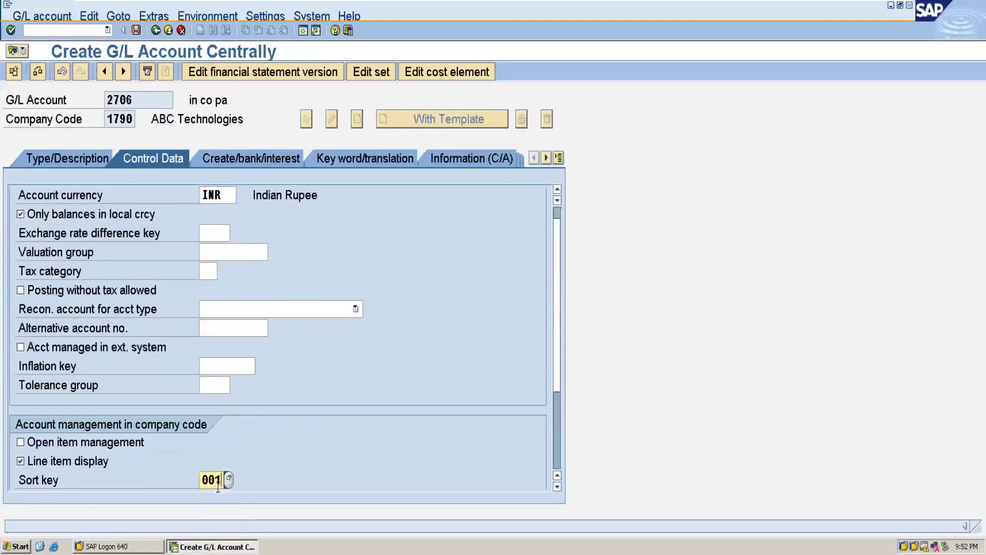
Set field status group 0001 for account 2706 and restrict it to automatic postings only
click(254, 157)
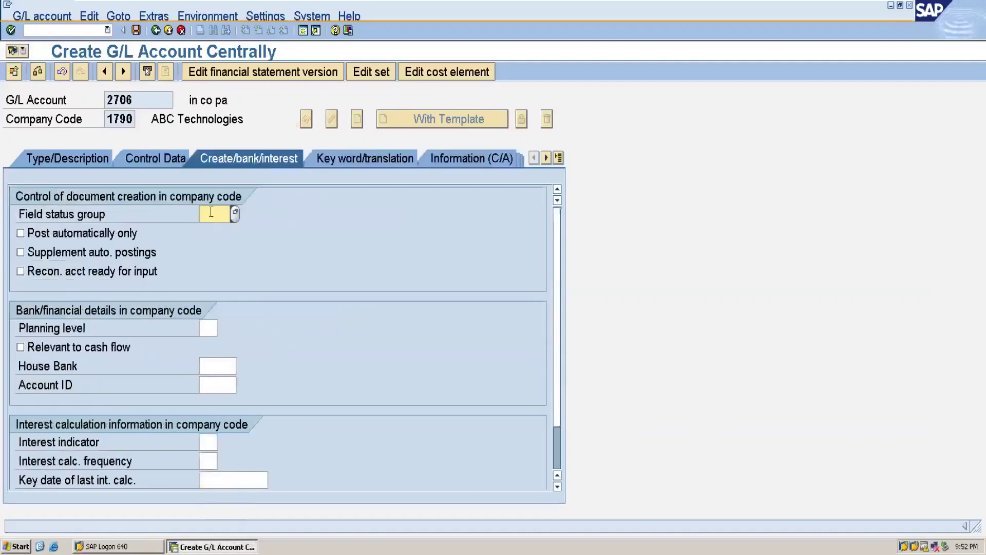
text(00)
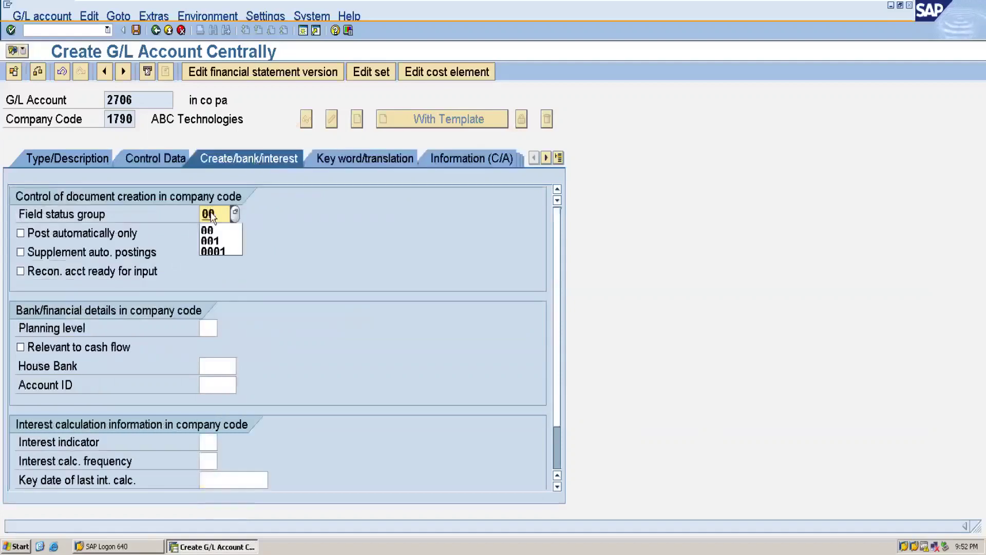
text(01)
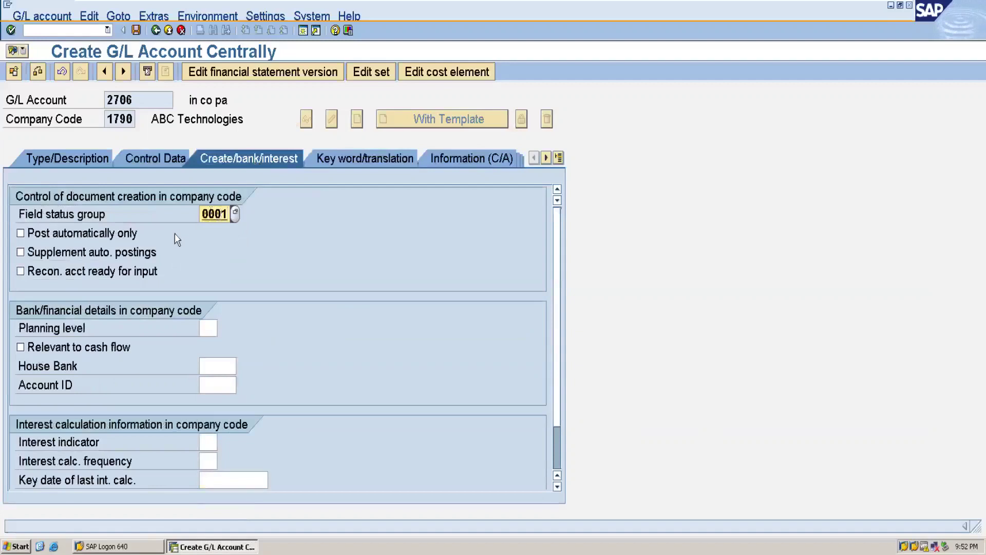
click(35, 238)
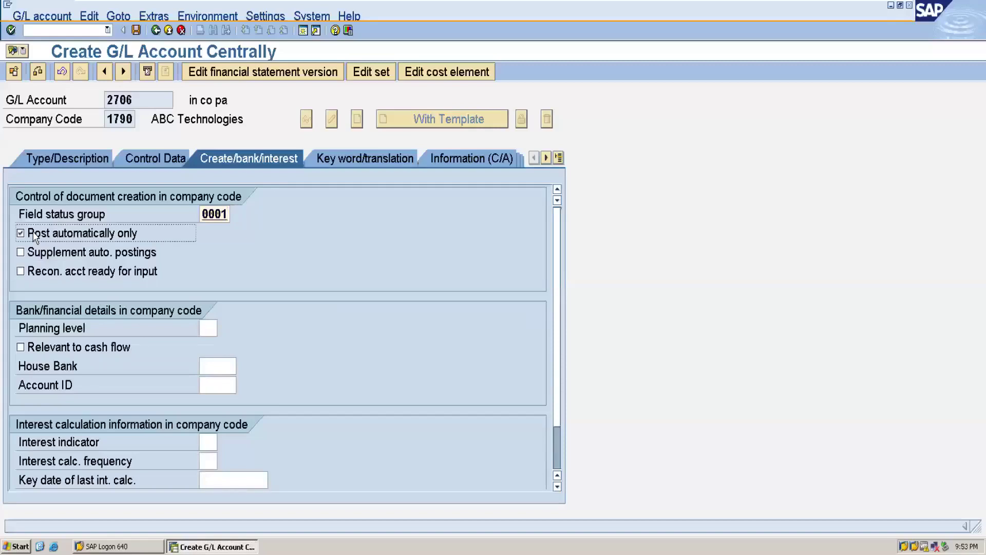
Save G/L account 2706 in company code 1790 with field status group G001
click(136, 31)
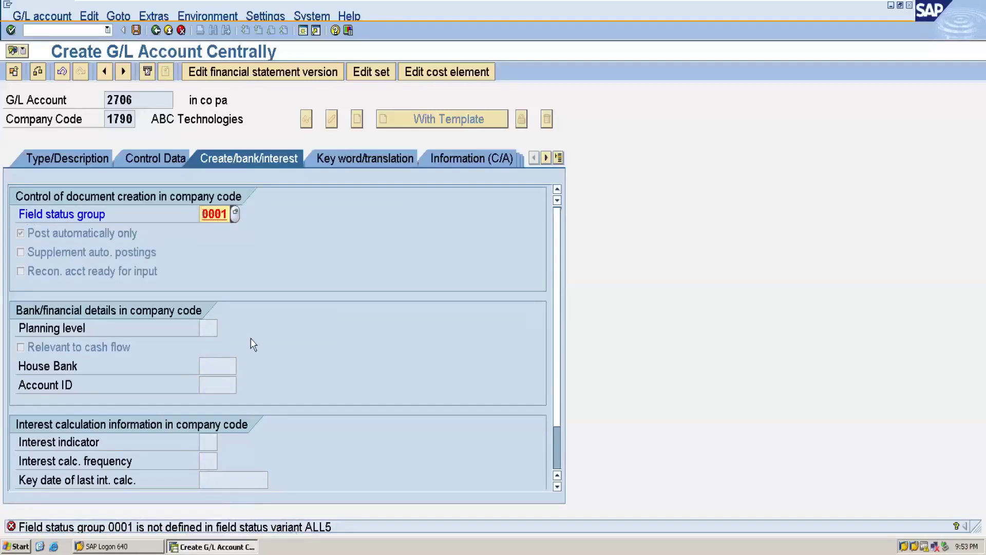
mouse_move(702, 7)
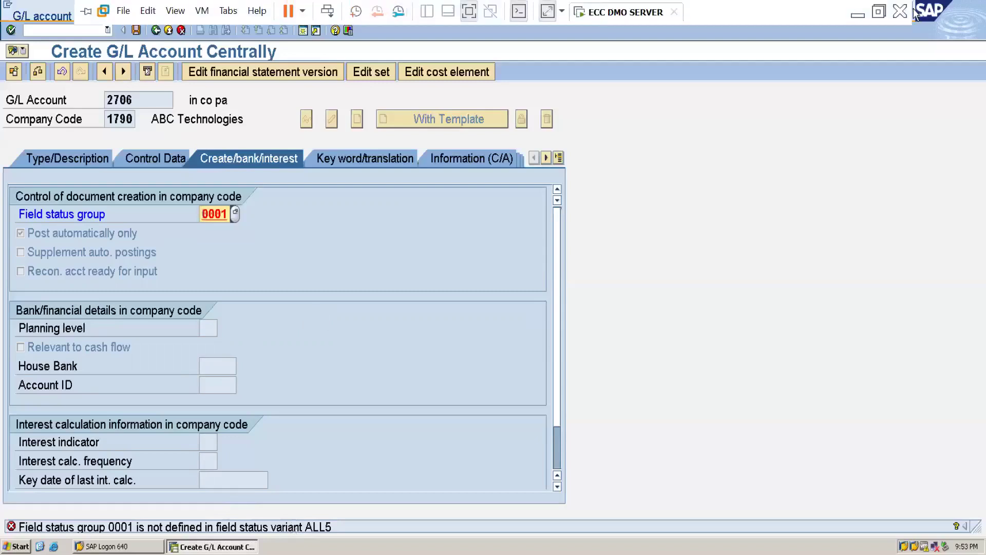
click(855, 14)
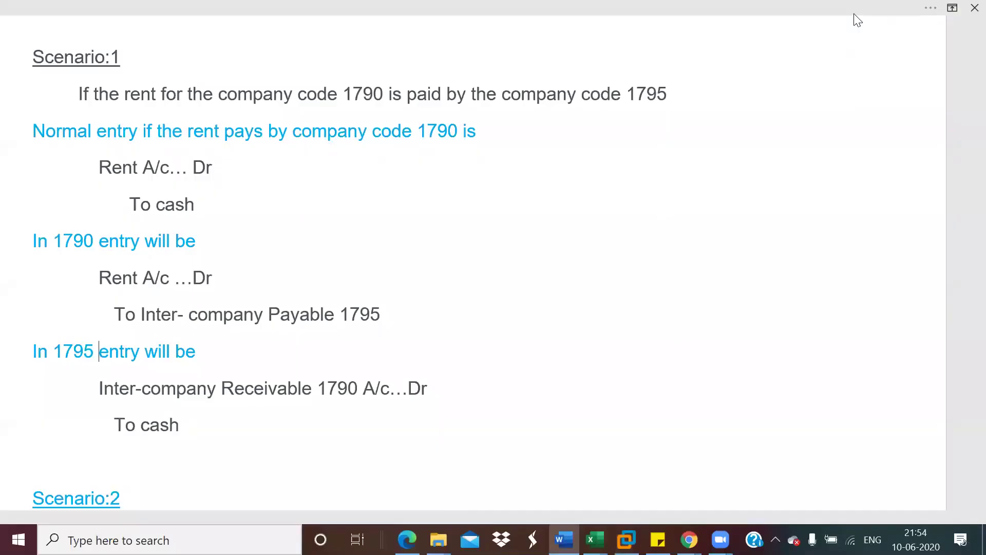
click(627, 540)
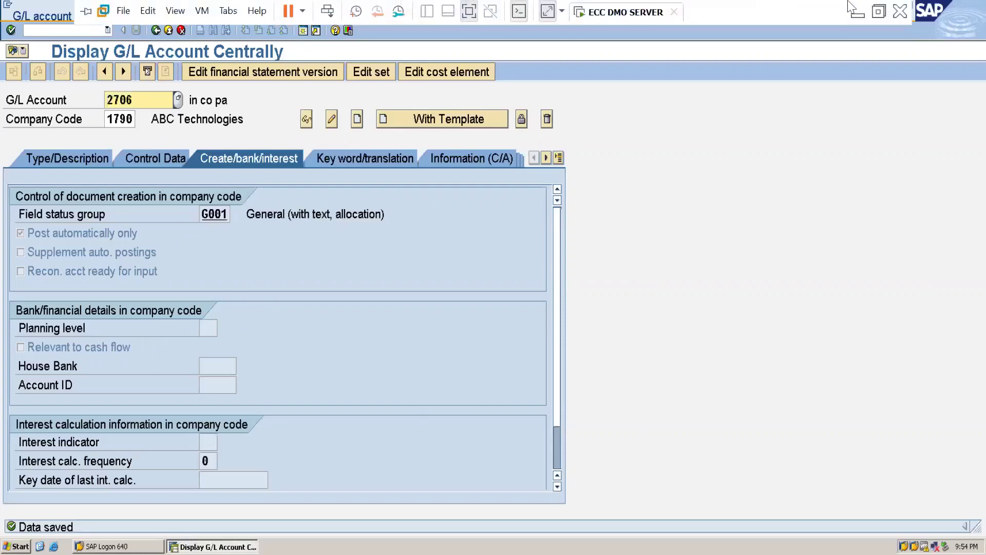
Switch to the Excel workbook and enter G/L account 2706 in cell D5, below the rent account
click(857, 11)
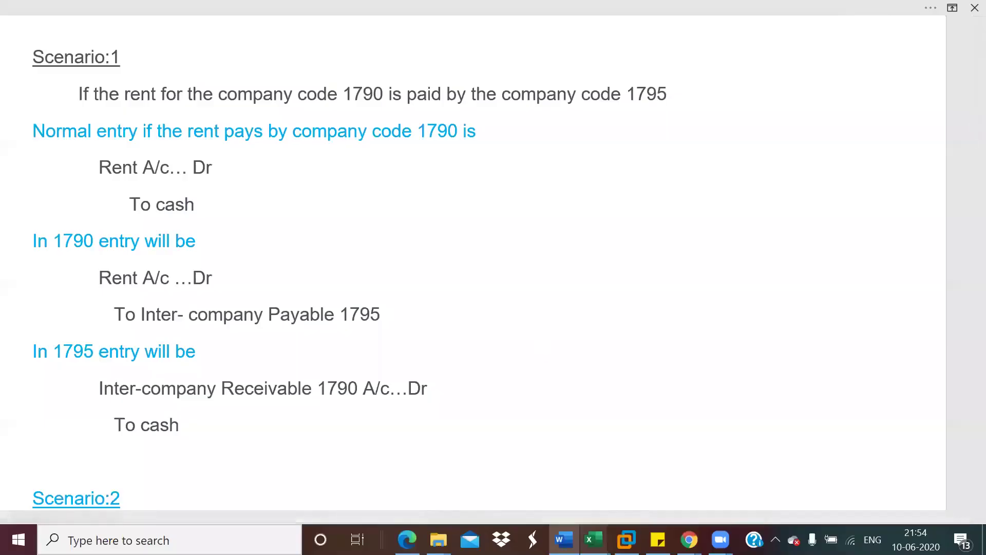
mouse_move(593, 540)
click(645, 500)
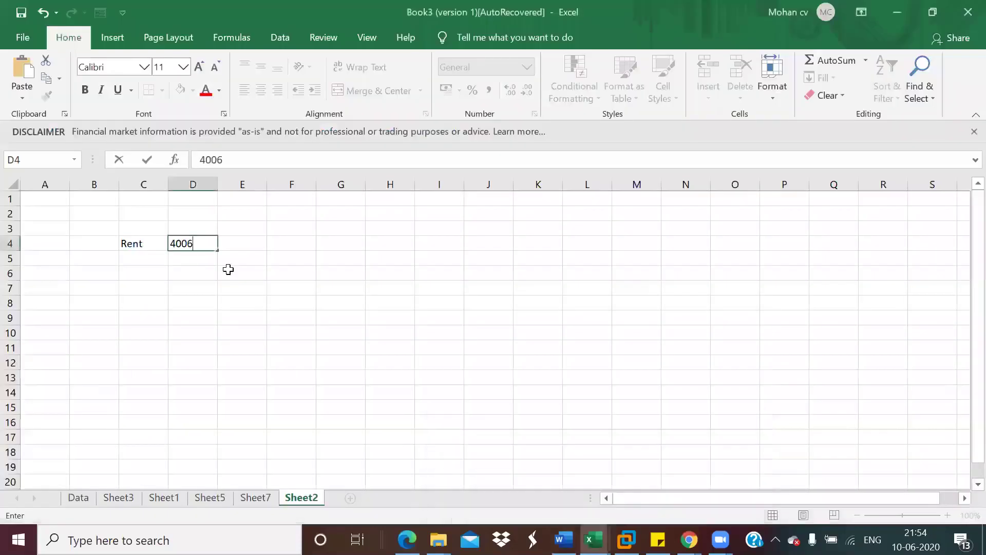
click(190, 260)
text(27)
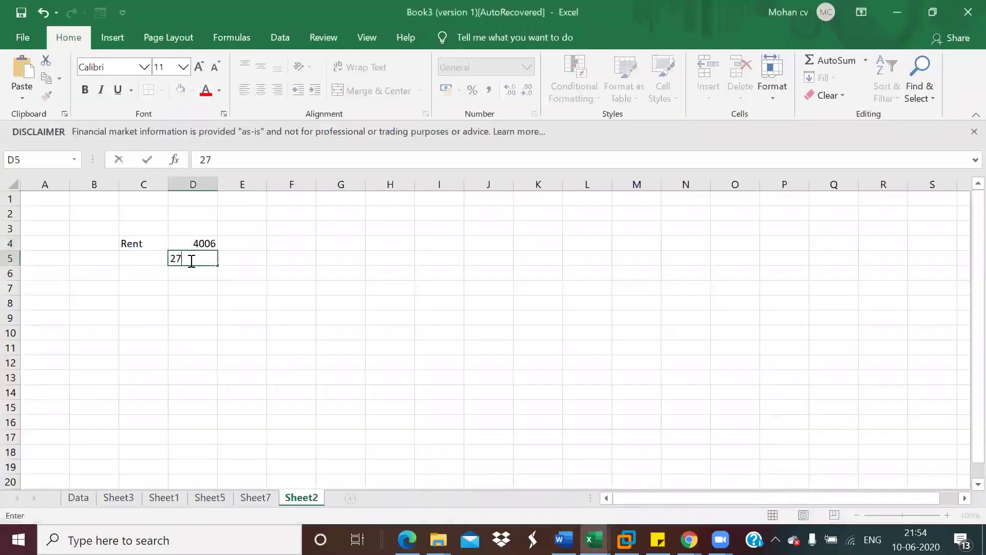
text(06)
Label account 2706 as "in co pa 1795" in cell C5 and widen column C to fit the text
click(128, 268)
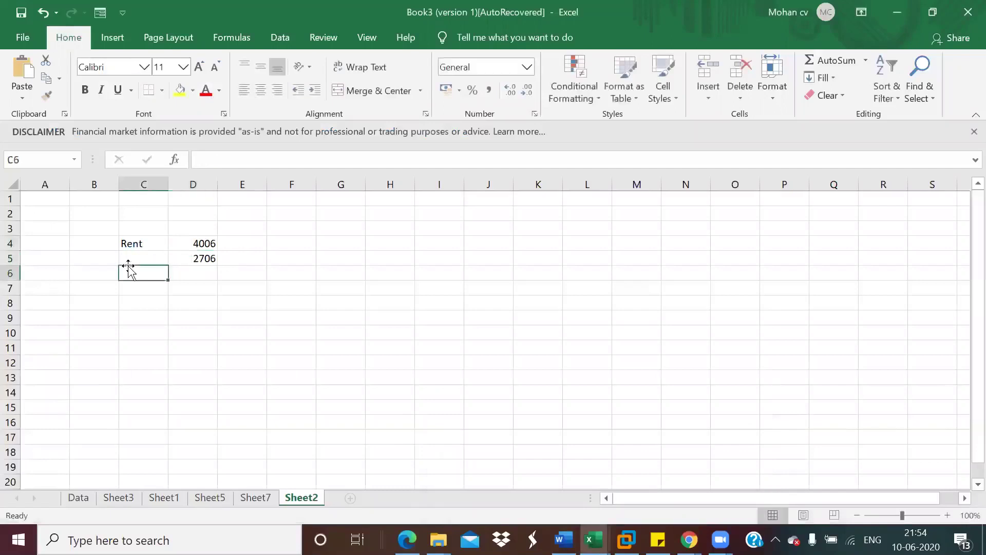
click(129, 258)
text(in)
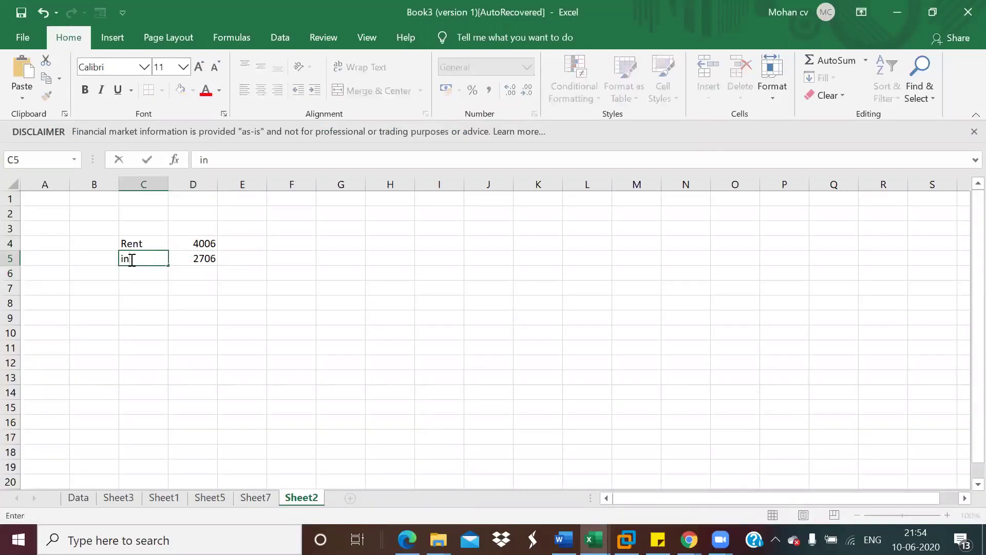
text( co pa 179)
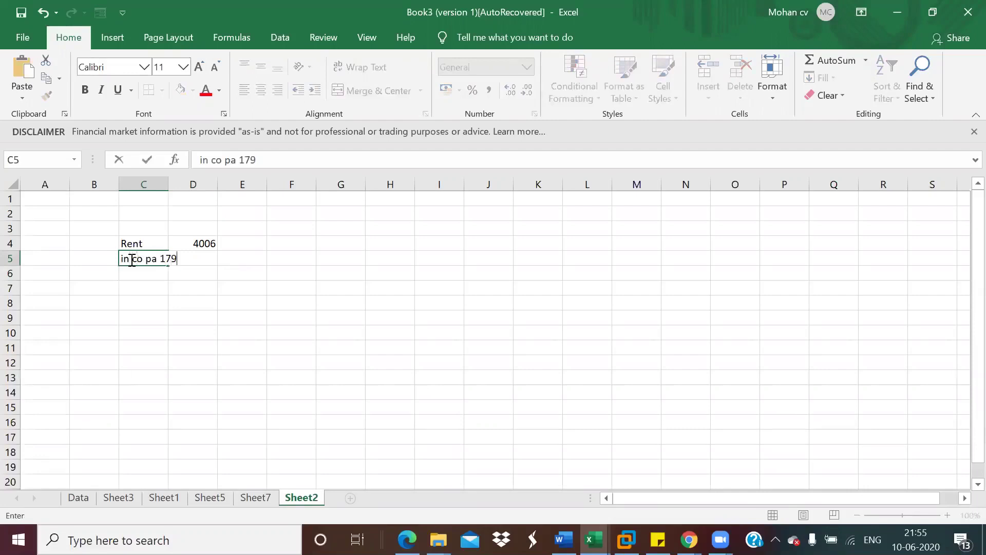
text(5)
click(168, 183)
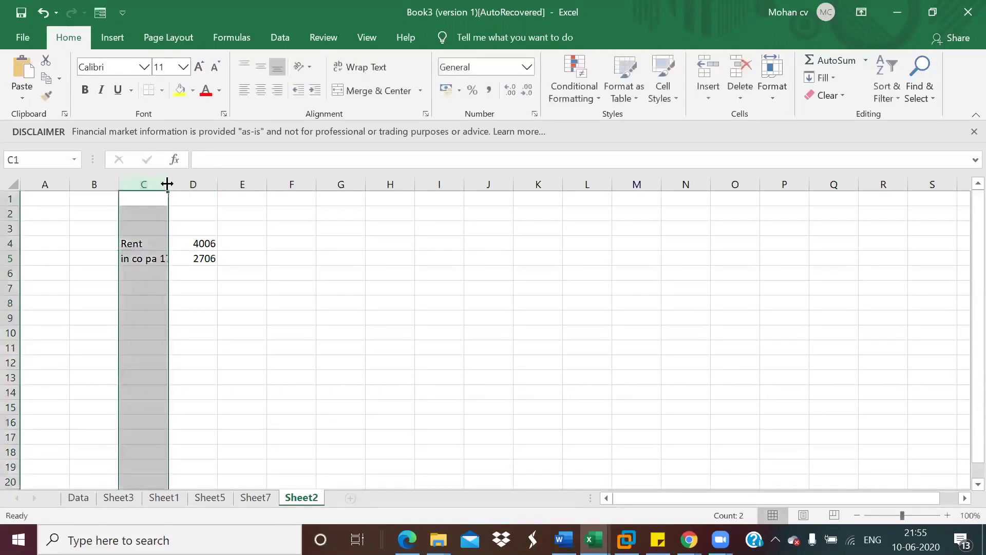
drag(167, 180, 185, 181)
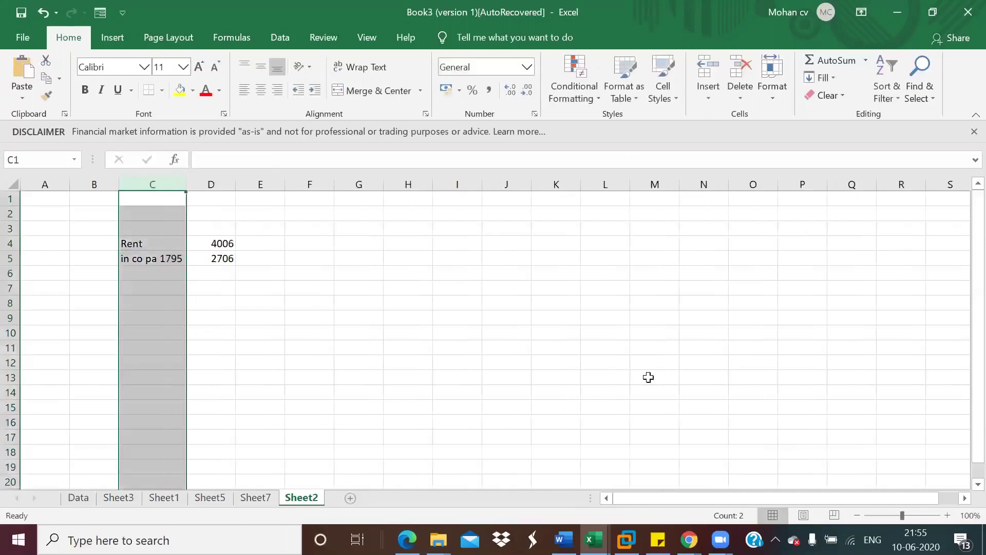
Switch back to the SAP server window and set the G/L account number to 1706
mouse_move(626, 540)
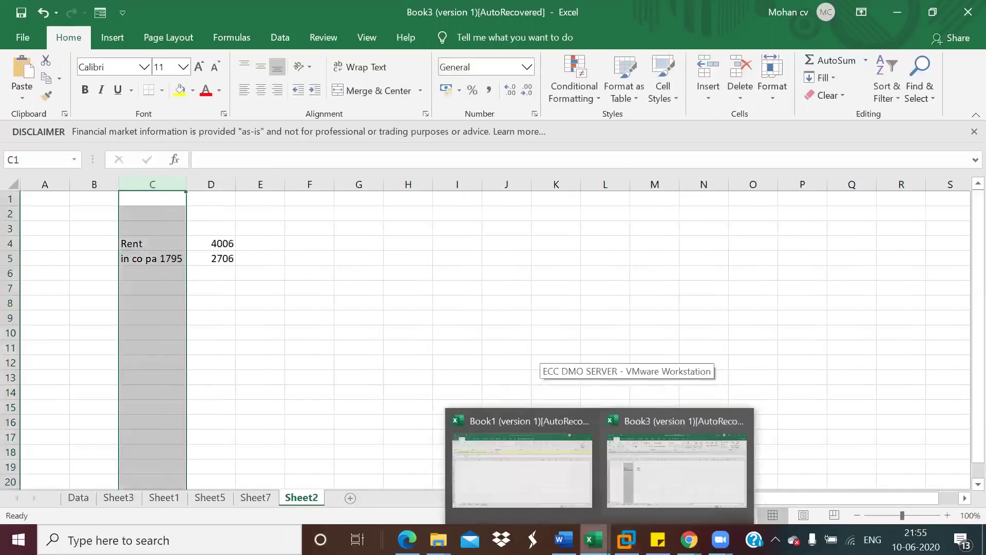
click(565, 478)
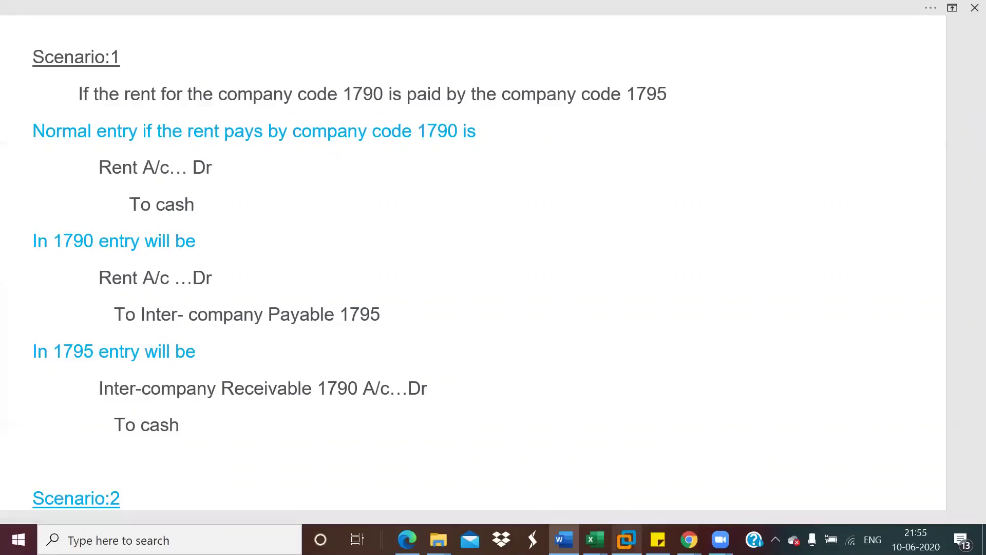
mouse_move(626, 539)
click(636, 459)
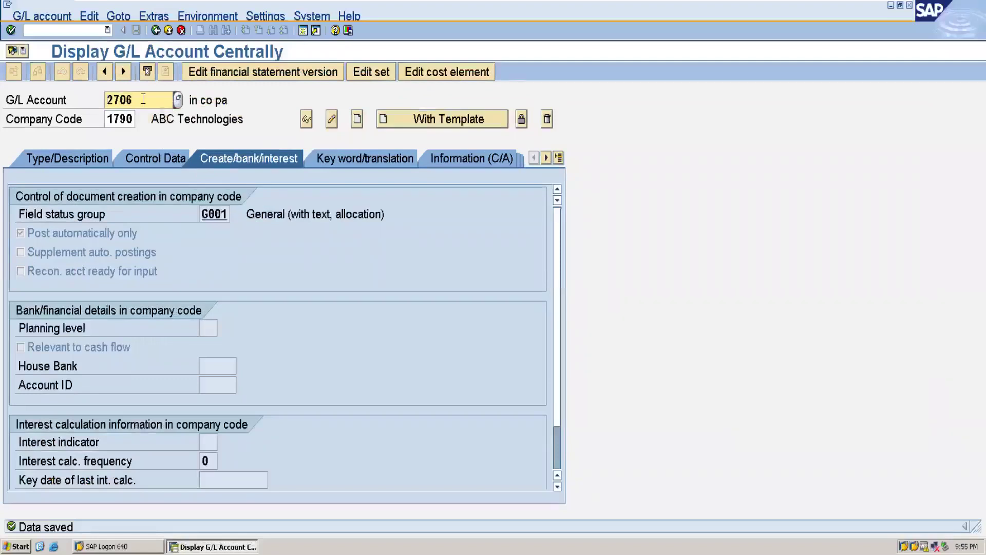
key(BackSpace)
key(BackSpace)
key(BackSpace)
key(BackSpace)
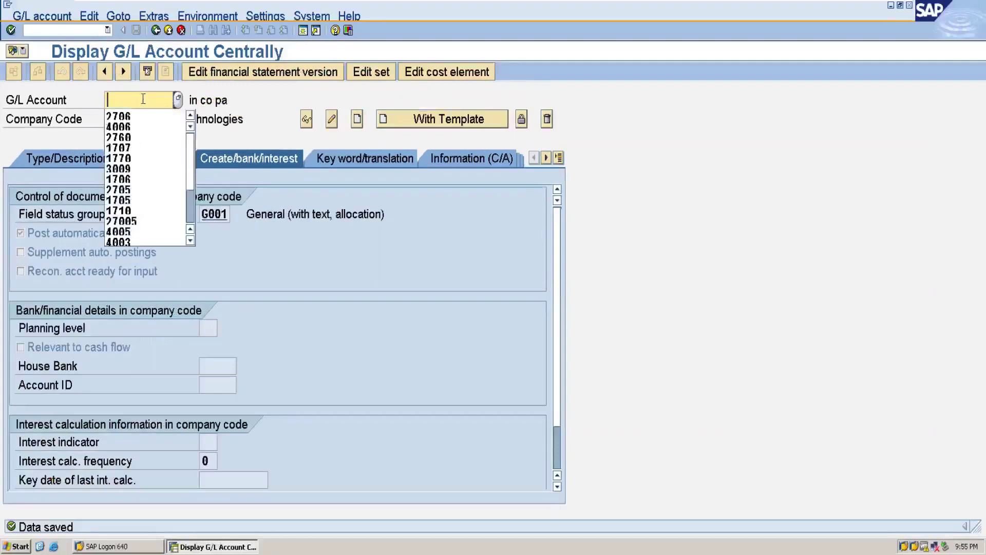
text(1706)
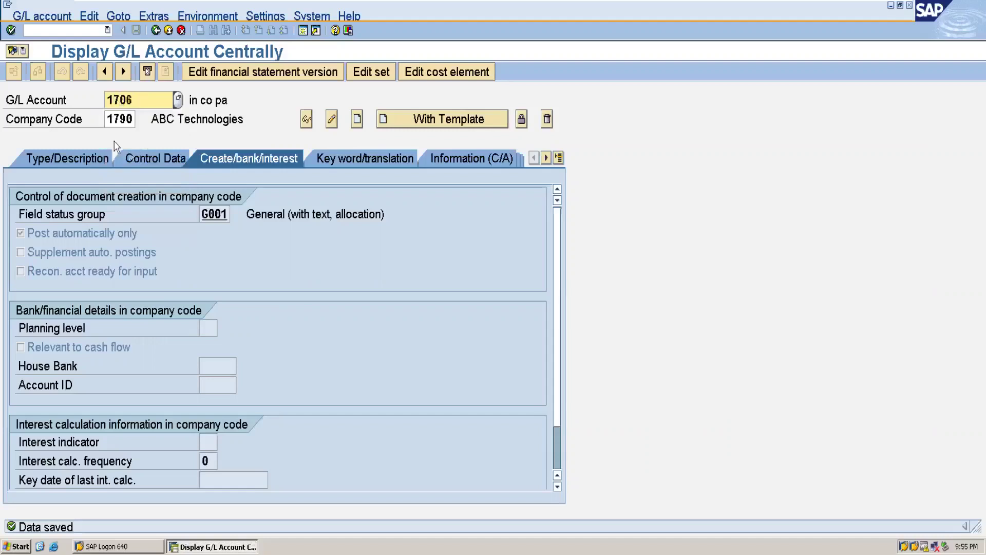
Set the company code to 1795 and try to create G/L account 1706
click(134, 119)
key(BackSpace)
text(5)
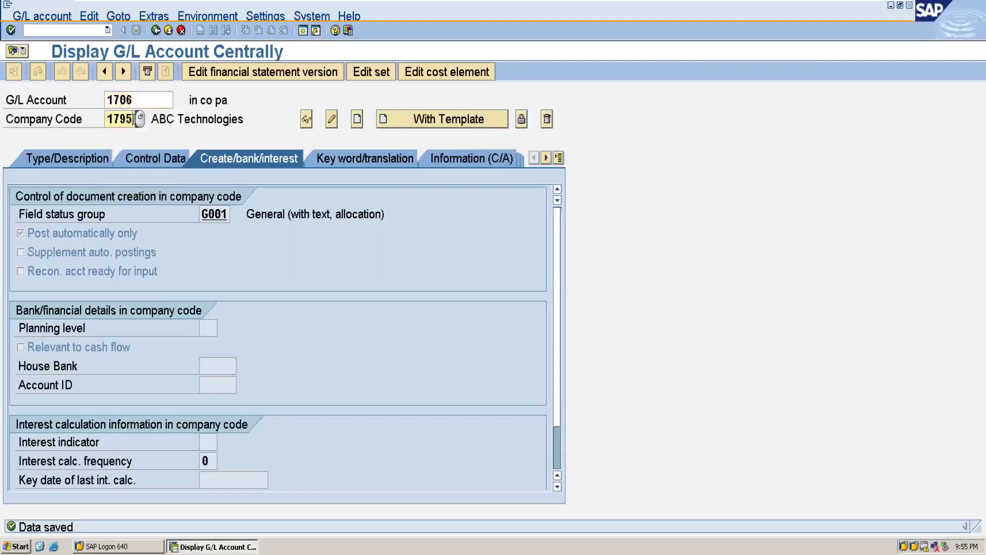
click(358, 122)
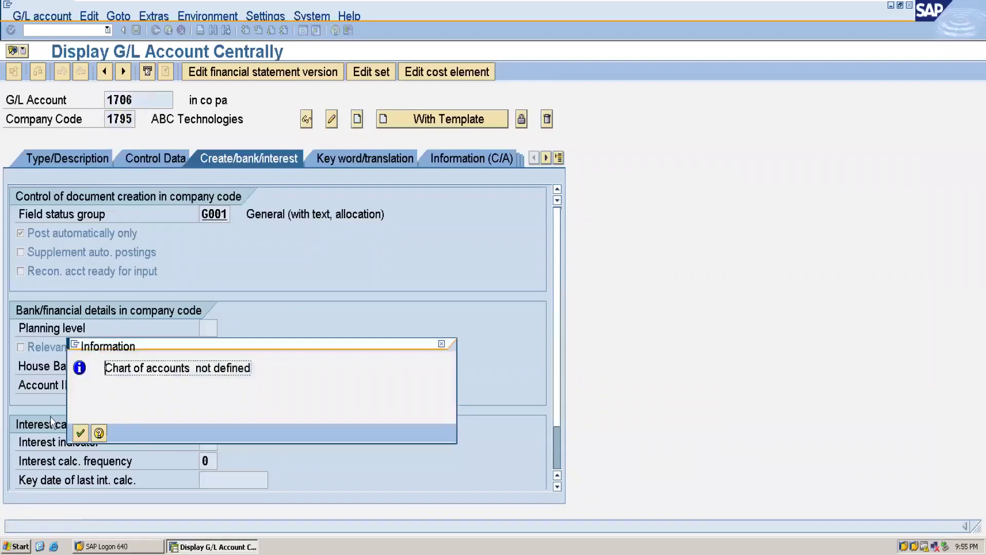
click(80, 434)
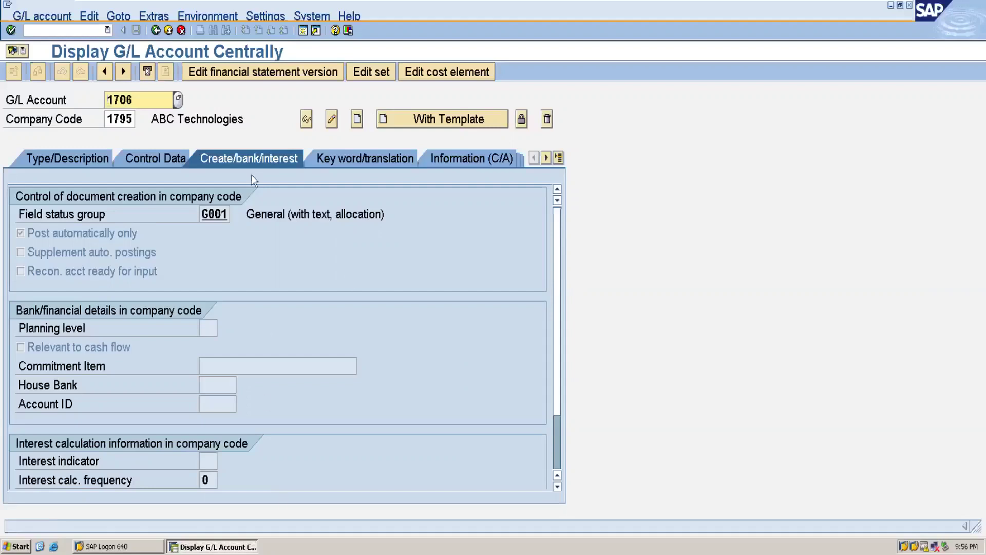
Open the Company Code Global Data view in a new session and open the details of company code 1795
click(302, 34)
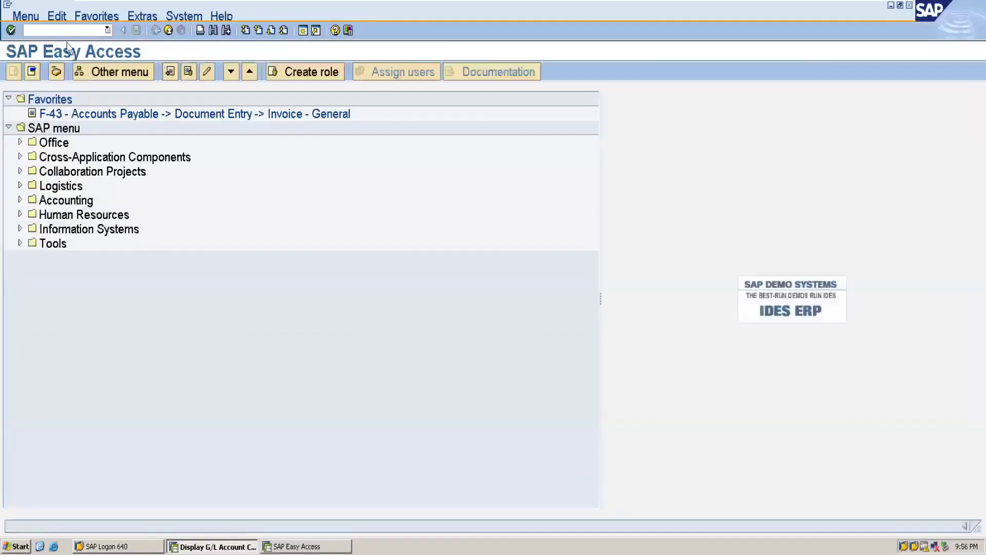
click(57, 30)
key(Return)
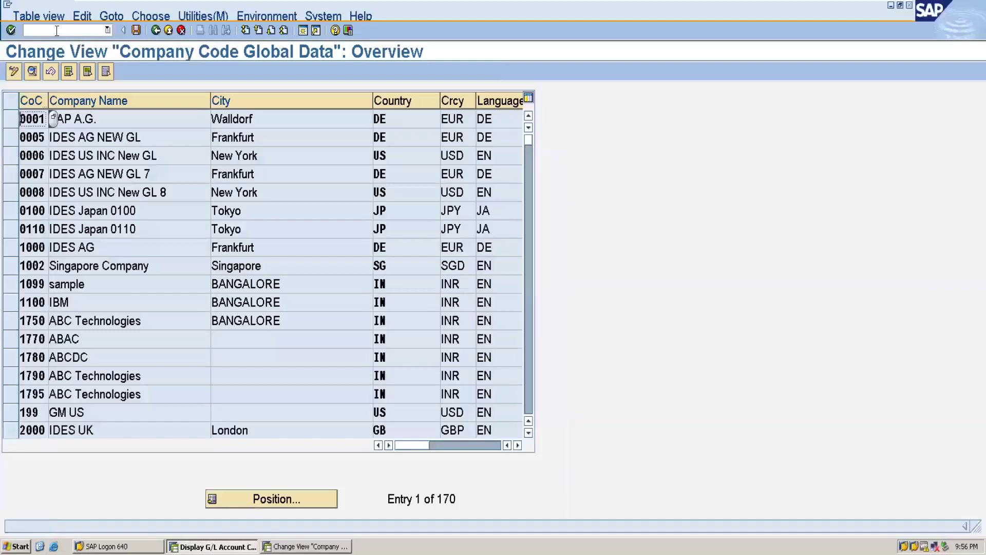
click(247, 498)
text(1795)
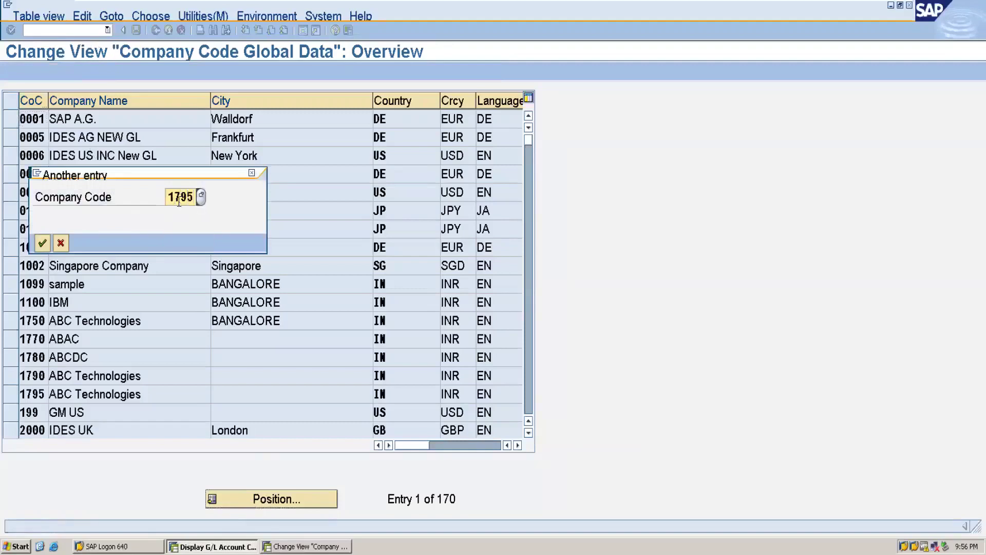
key(Return)
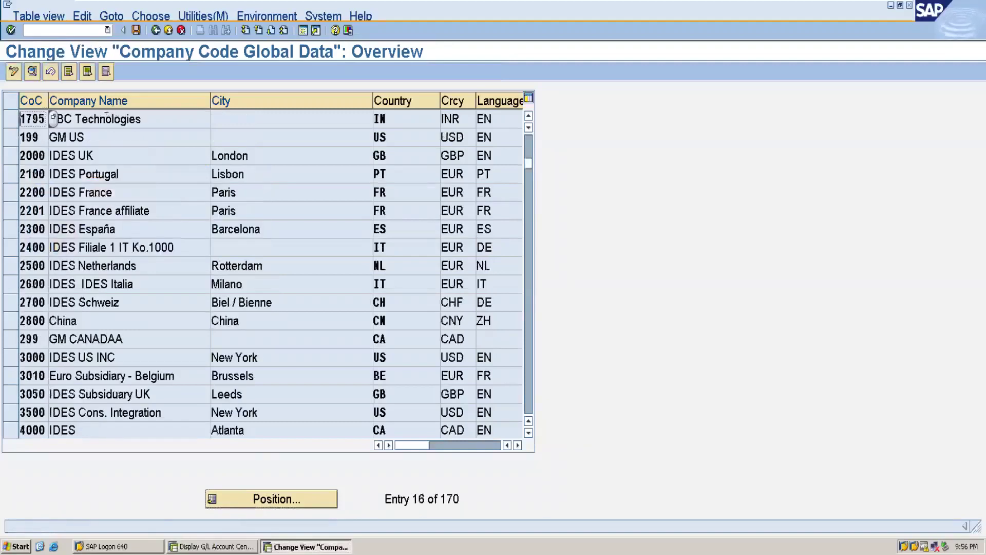
double_click(106, 118)
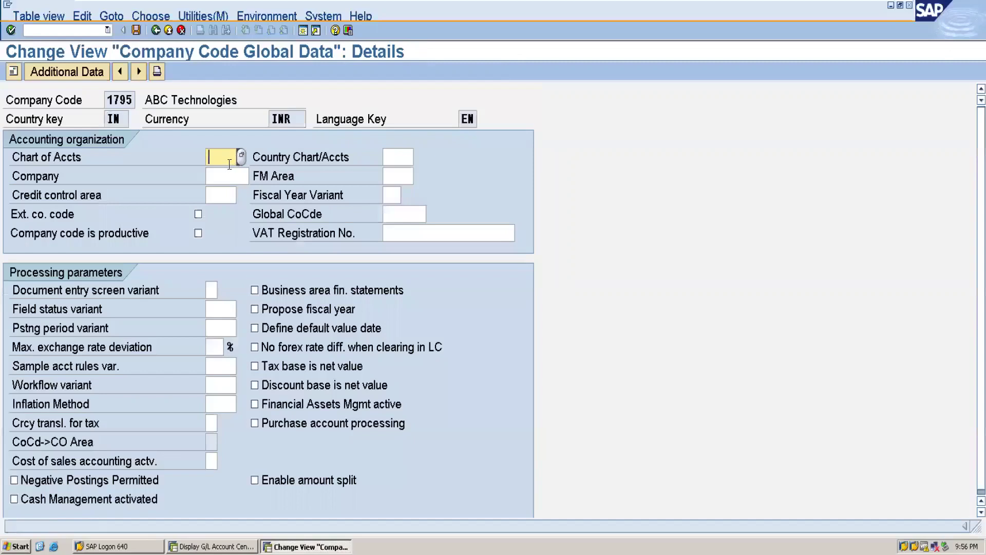
Set company code 1795's chart of accounts to ALLO and its fiscal year variant to M2
text(ALLO)
click(391, 195)
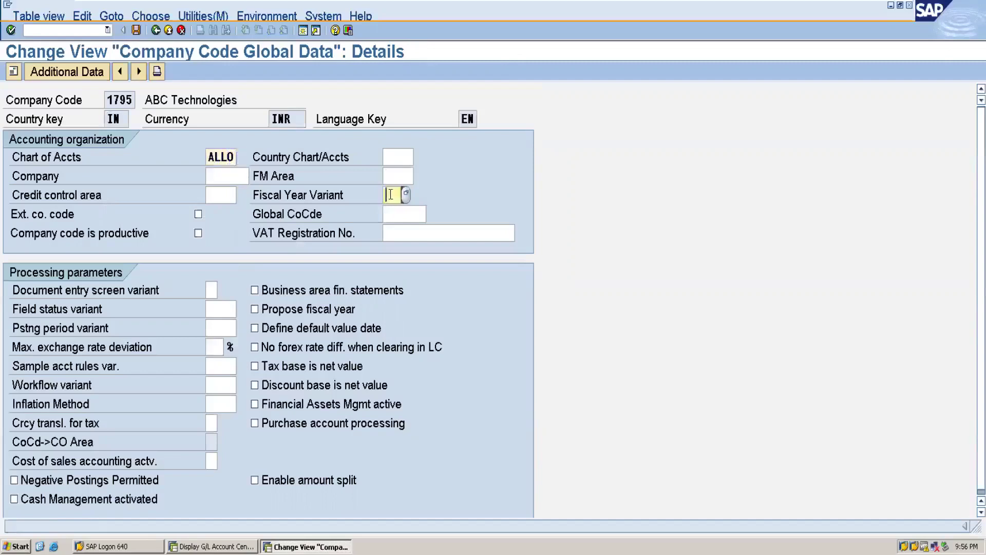
text(M2)
Set field status variant ALL5 and posting period variant M200, and save the company code data to the proposed customizing request
click(216, 311)
text(ALL5)
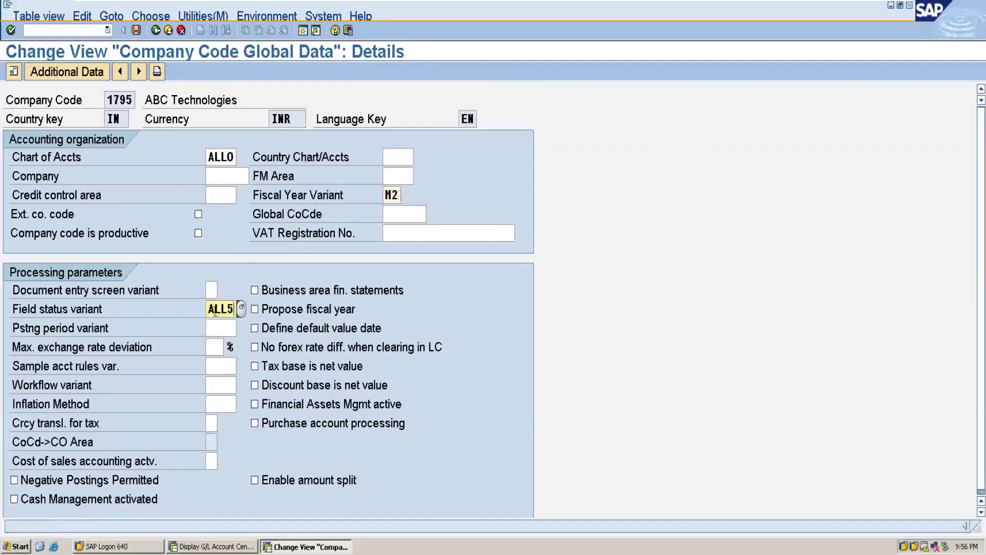
click(219, 329)
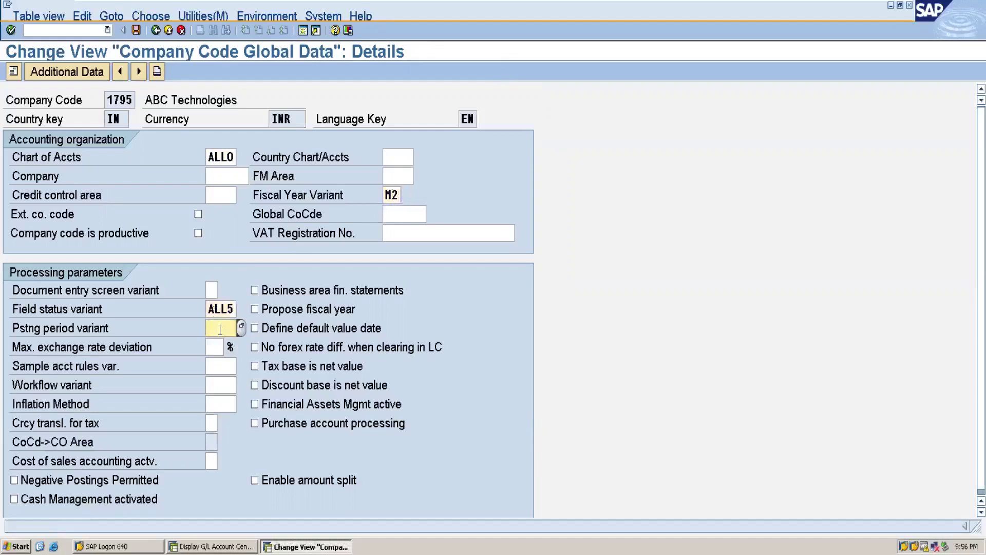
text(M200)
click(136, 31)
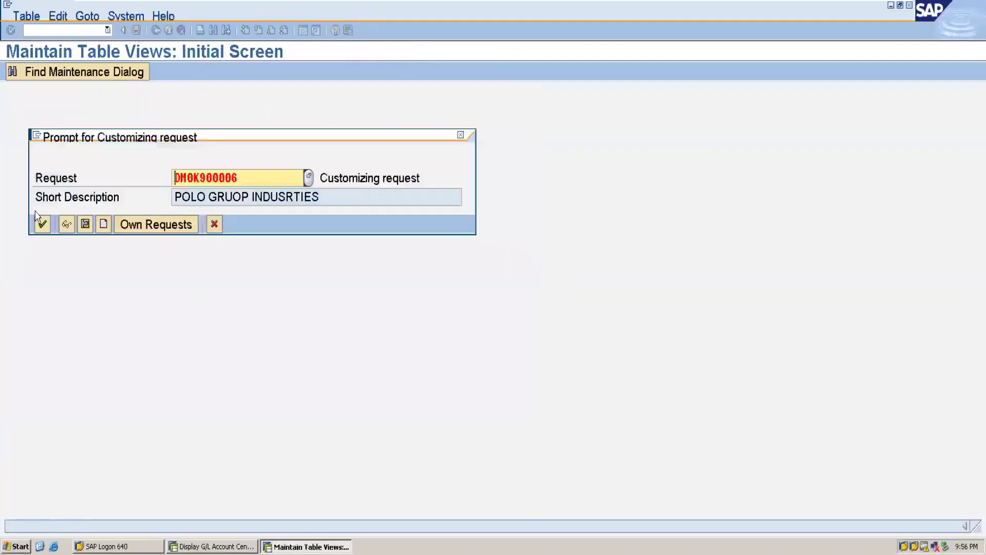
click(43, 224)
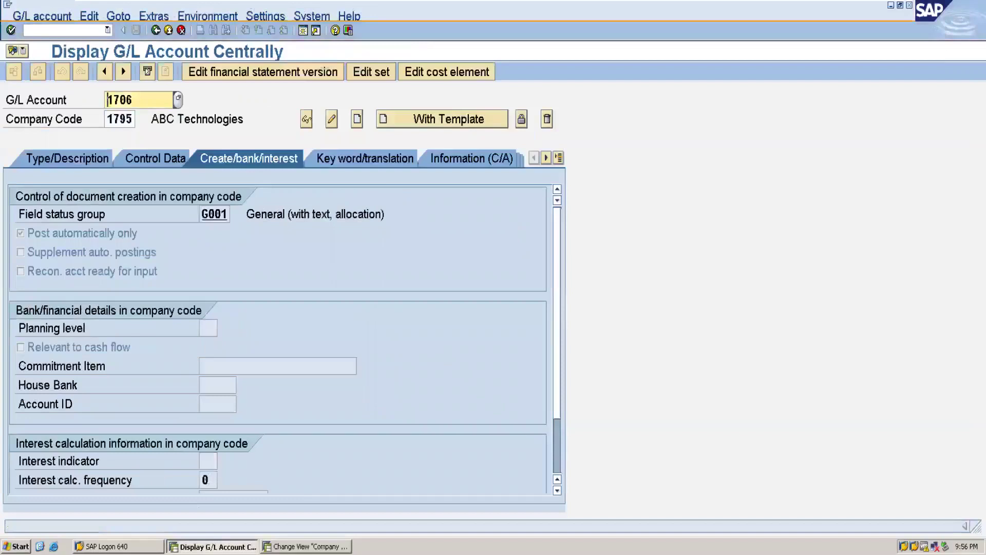
Restart the G/L account transaction with /NFS00 and start creating account 1706 in company code 1795
click(357, 120)
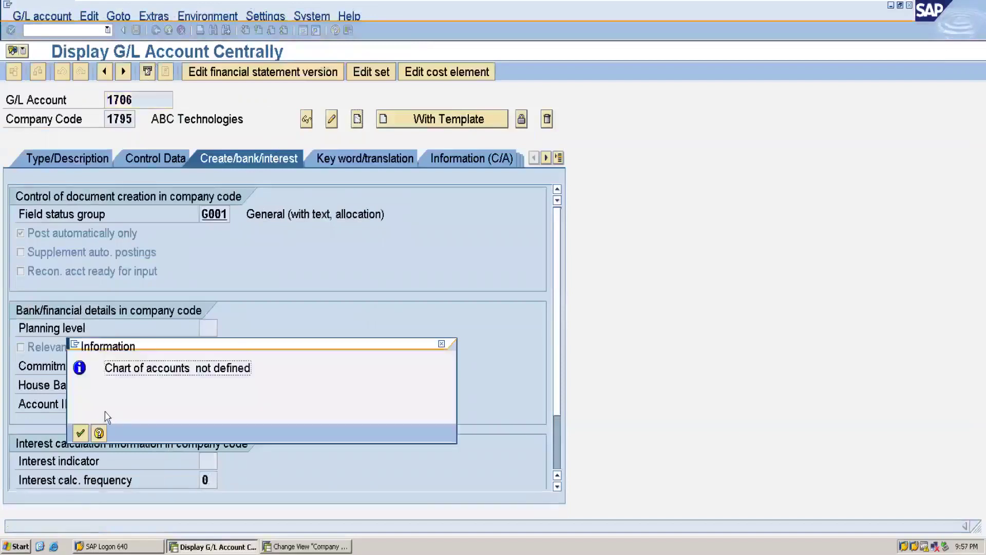
click(80, 433)
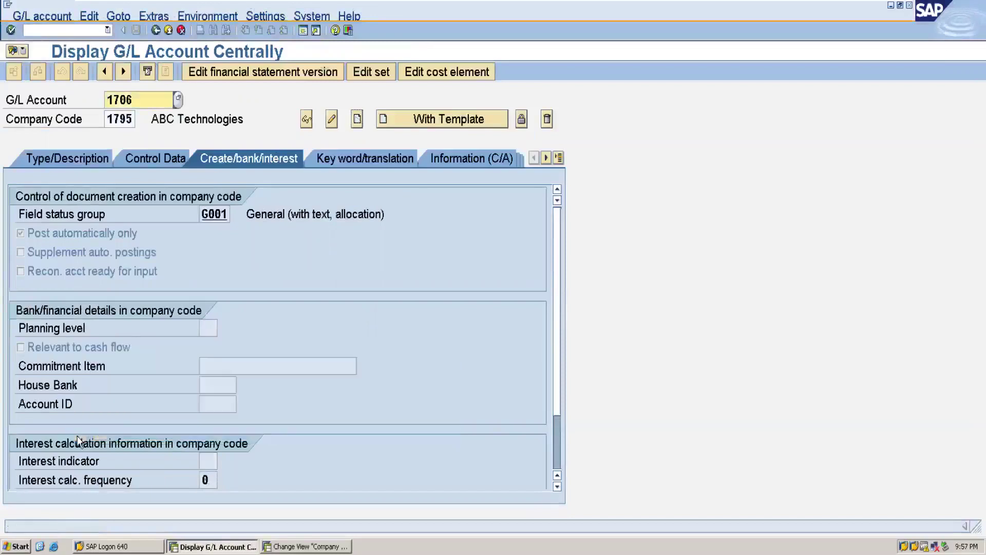
click(68, 27)
text(/NFS00)
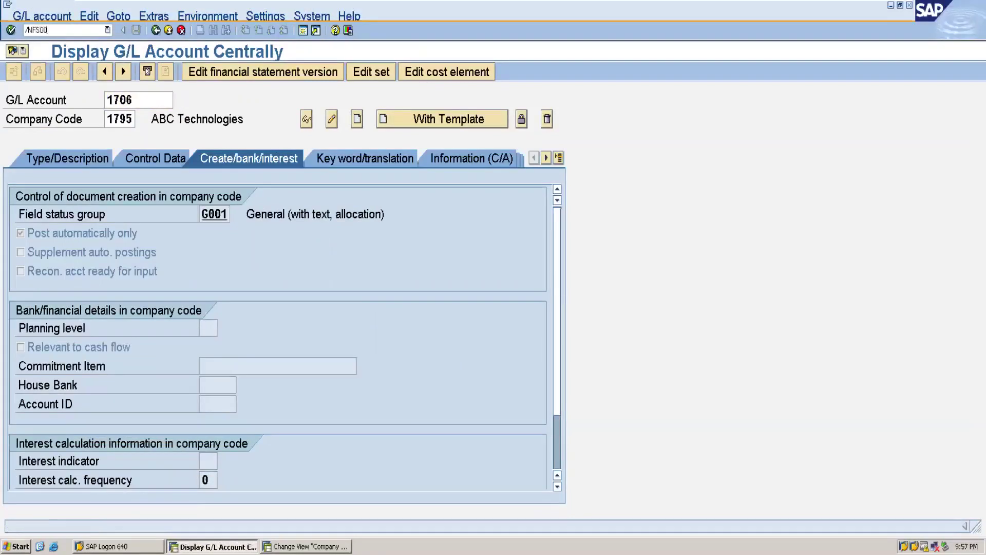
key(Return)
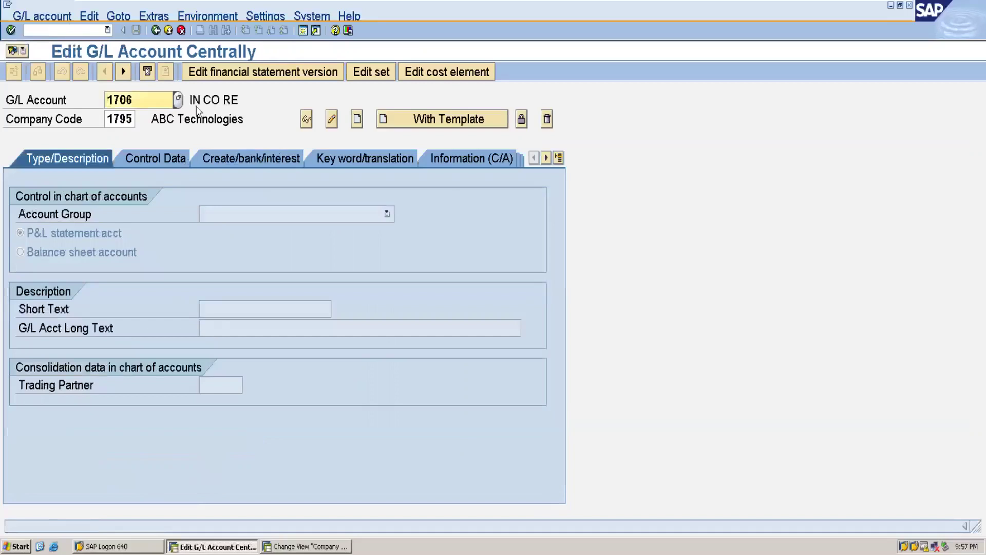
click(358, 123)
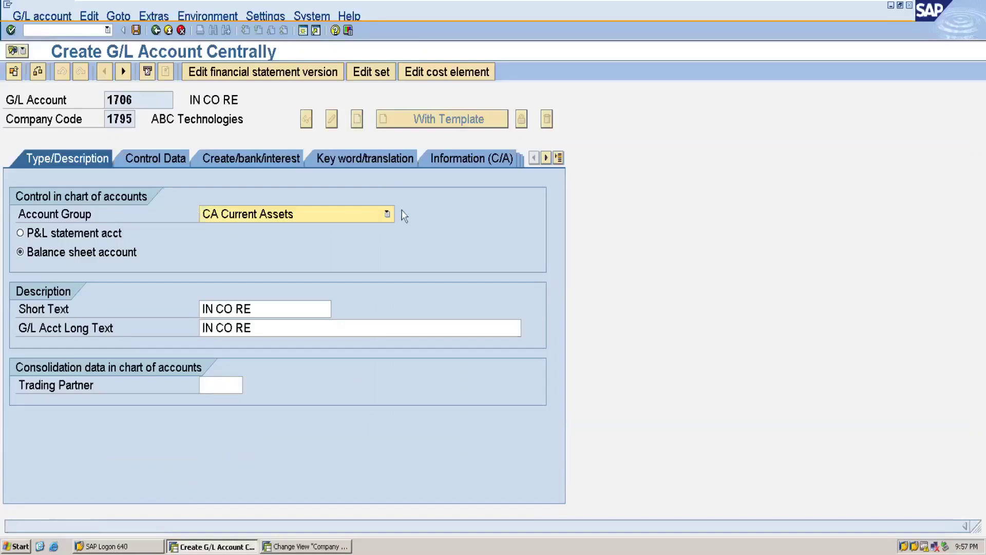
Replace the short text of G/L account 1706 with "inter co receivab"
click(262, 308)
key(BackSpace)
key(BackSpace)
key(BackSpace)
key(BackSpace)
key(BackSpace)
key(BackSpace)
key(BackSpace)
key(BackSpace)
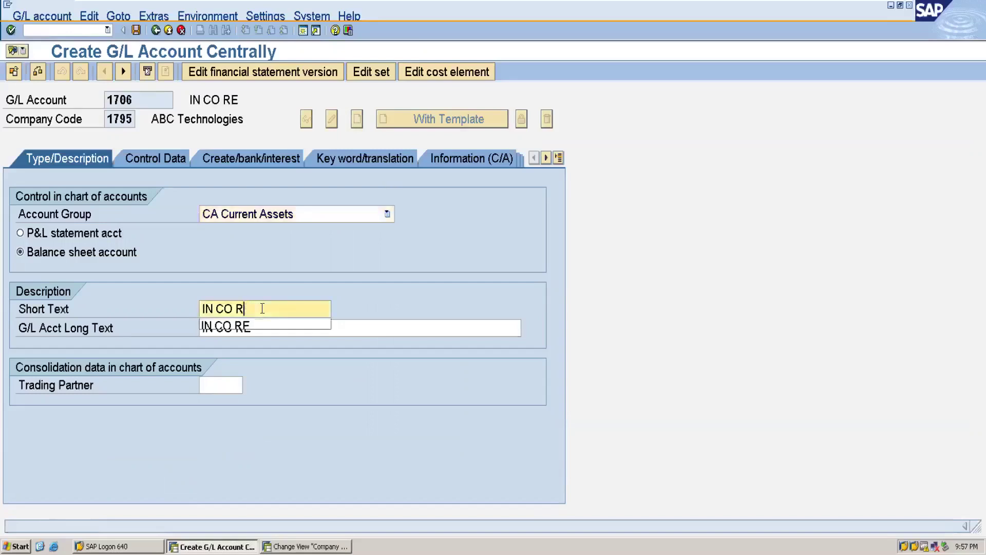
text(in)
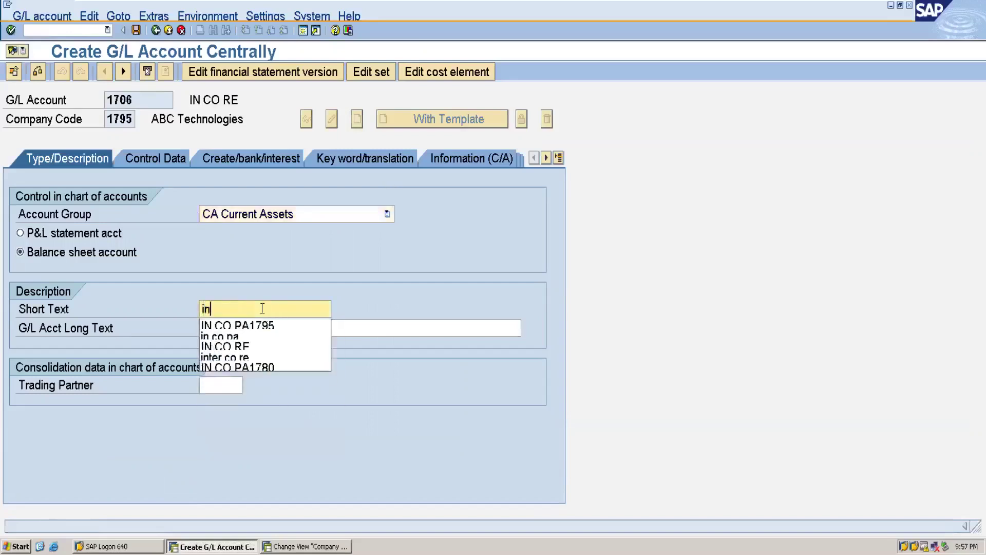
text(ter )
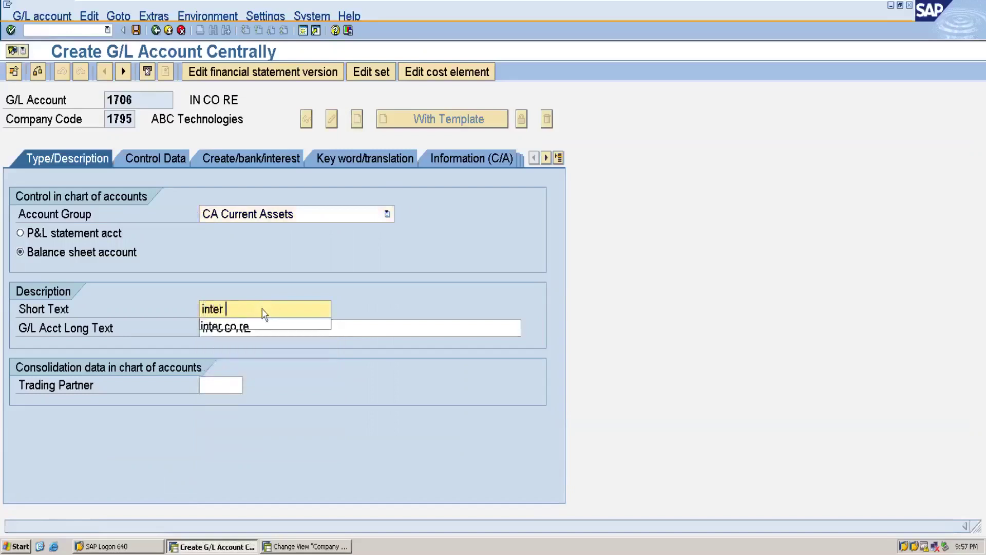
text(co re)
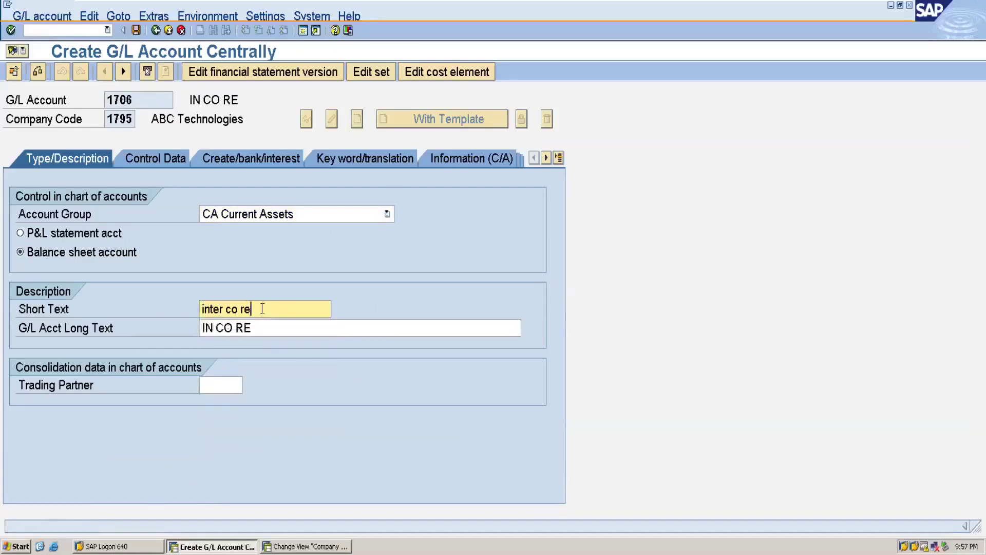
text(ceivab)
Replace the long text of G/L account 1706 with "Intercompany receivable 1790"
click(266, 328)
key(BackSpace)
key(BackSpace)
key(BackSpace)
key(BackSpace)
key(BackSpace)
key(BackSpace)
key(BackSpace)
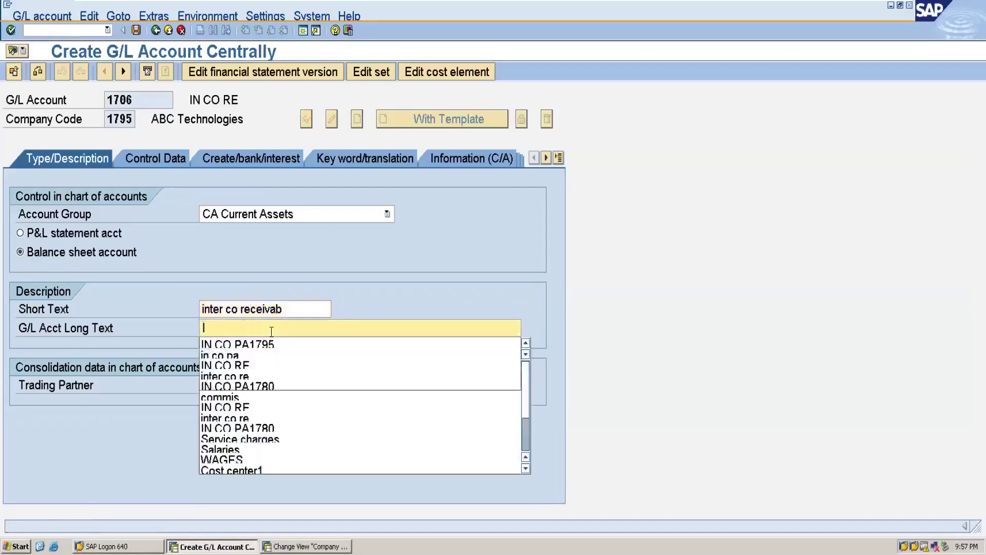
text(ntercompa)
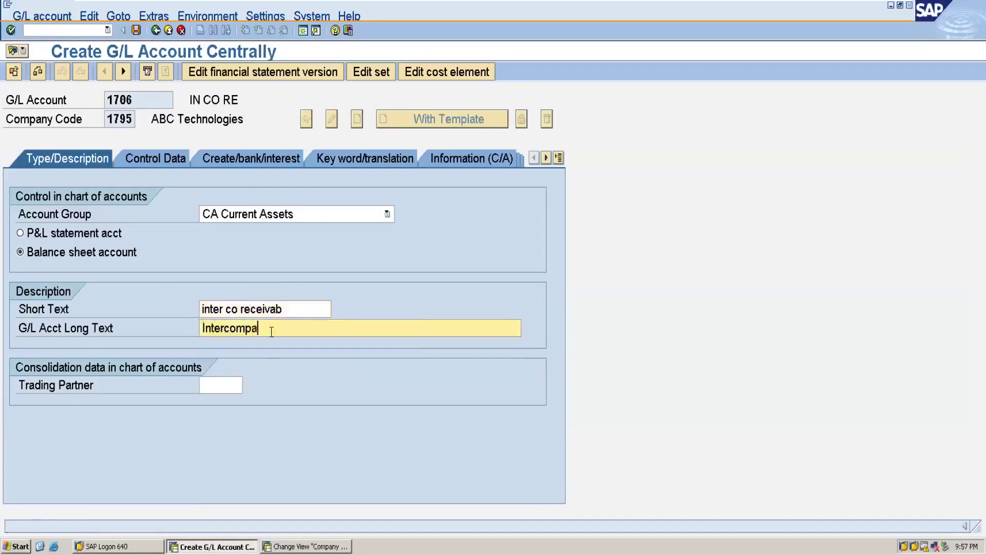
text(ny receivable 1790)
In account 1706's control data, enable only balances in local currency and line item display, and set the sort key to 001
click(156, 154)
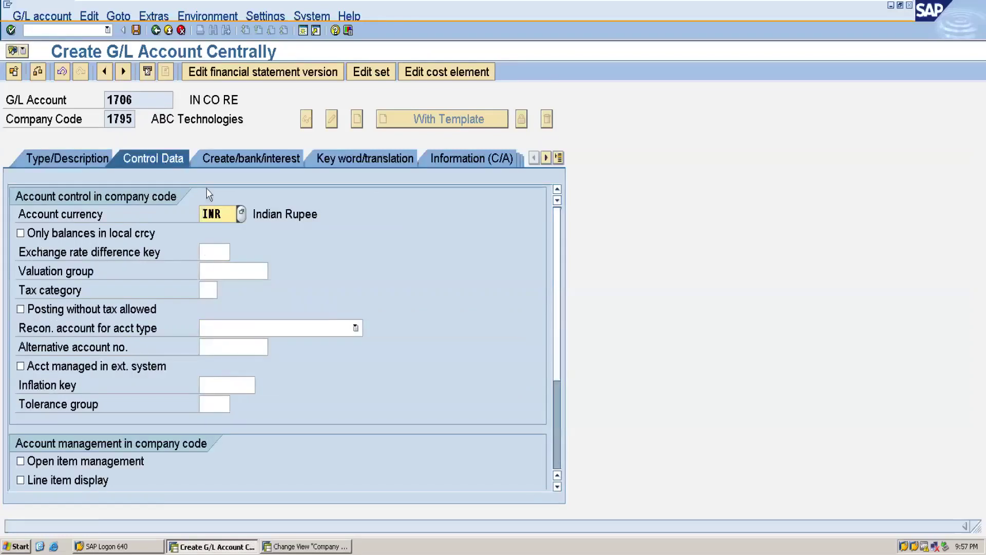
click(86, 236)
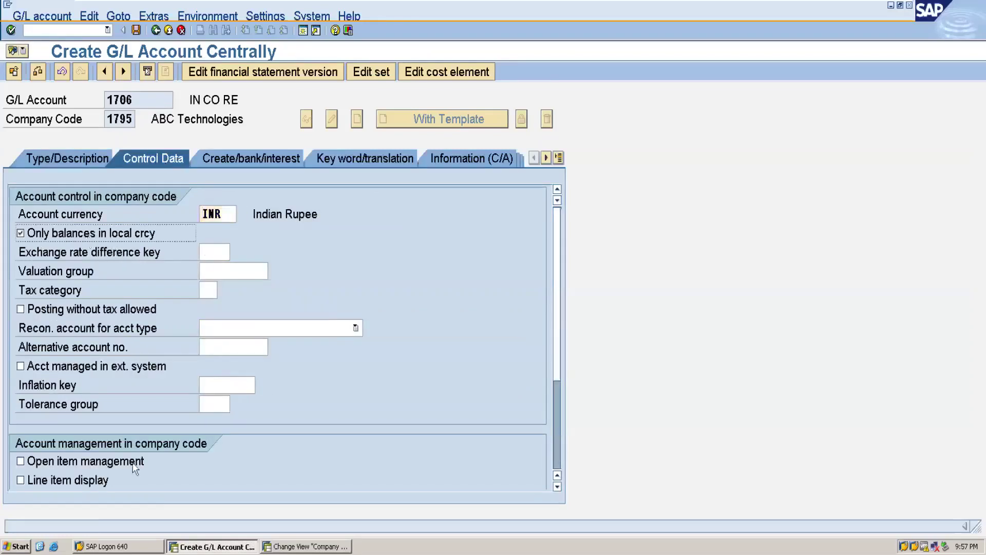
click(98, 482)
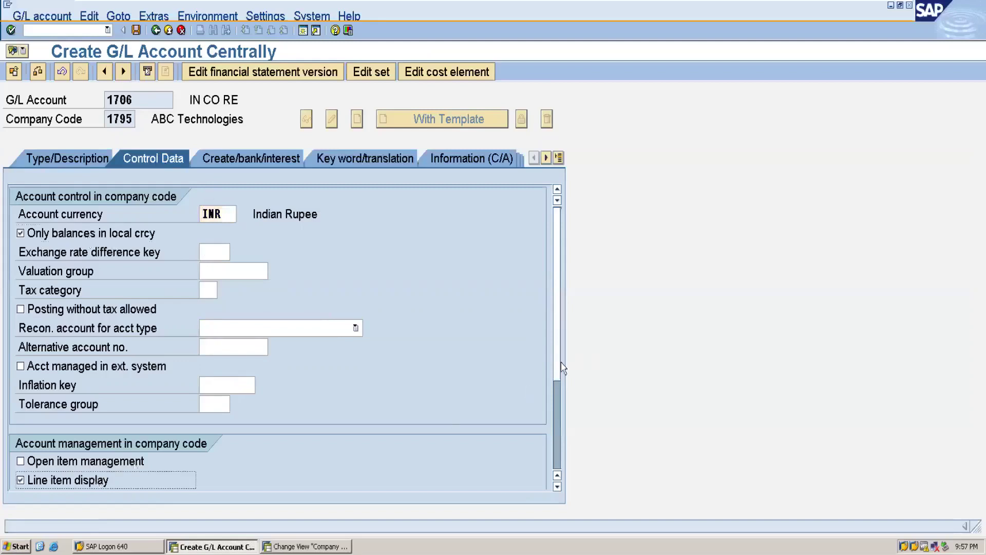
scroll(561, 380, down, 5)
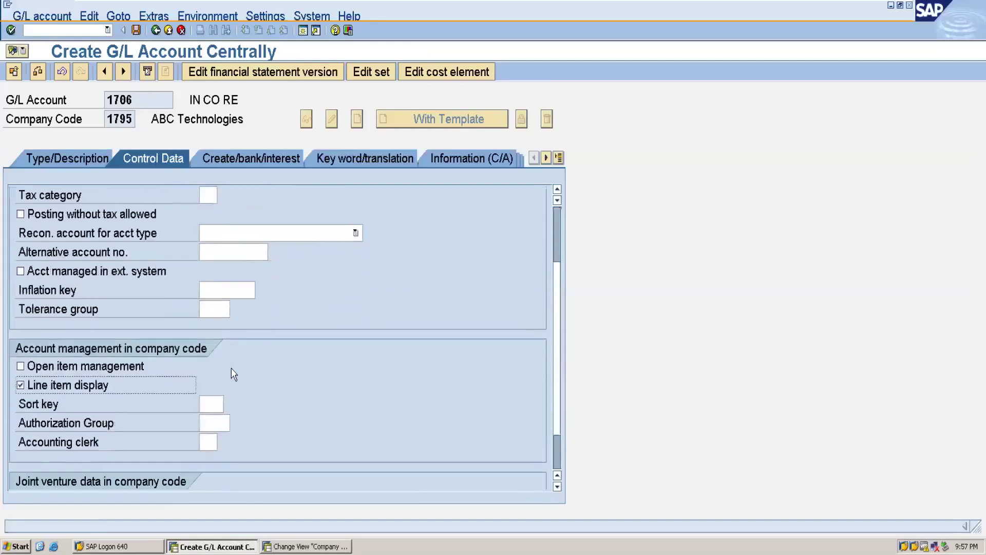
click(207, 404)
text(00)
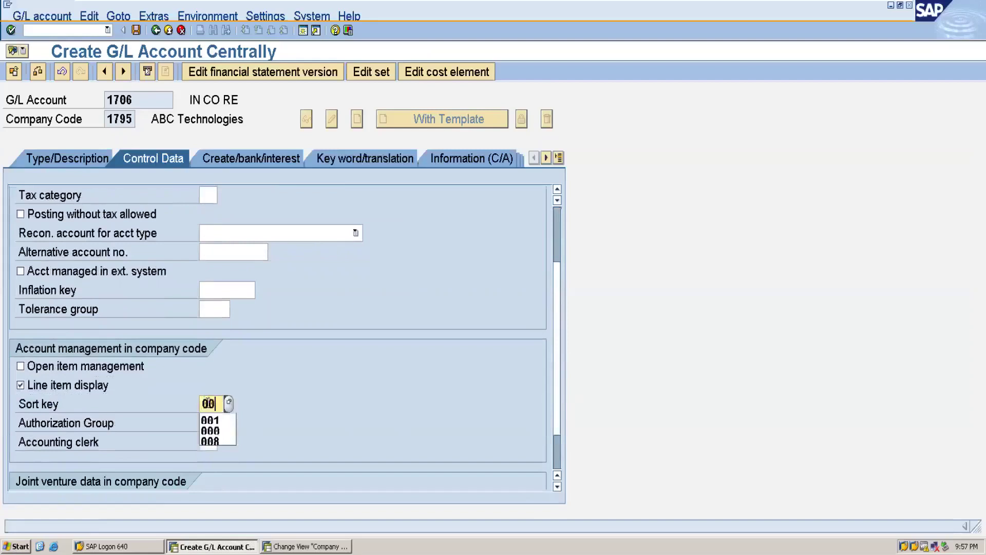
text(1)
Assign field status group G001, restrict the account to automatic postings only, and save account 1706
click(234, 159)
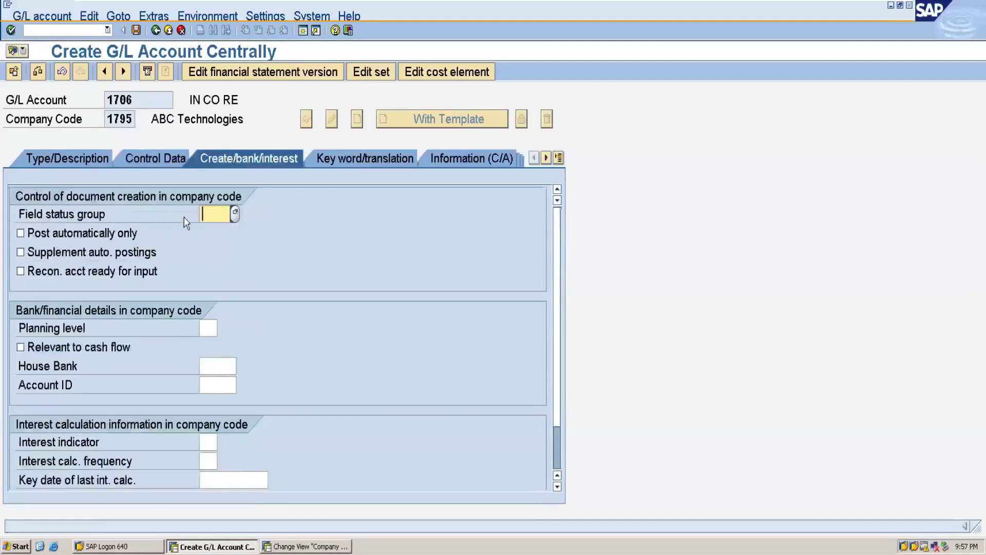
text(g00)
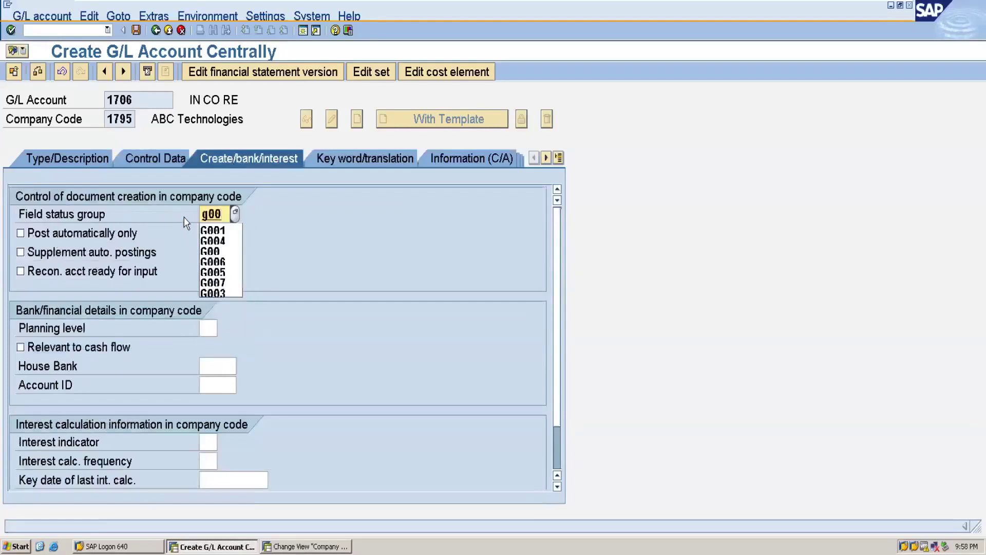
click(213, 230)
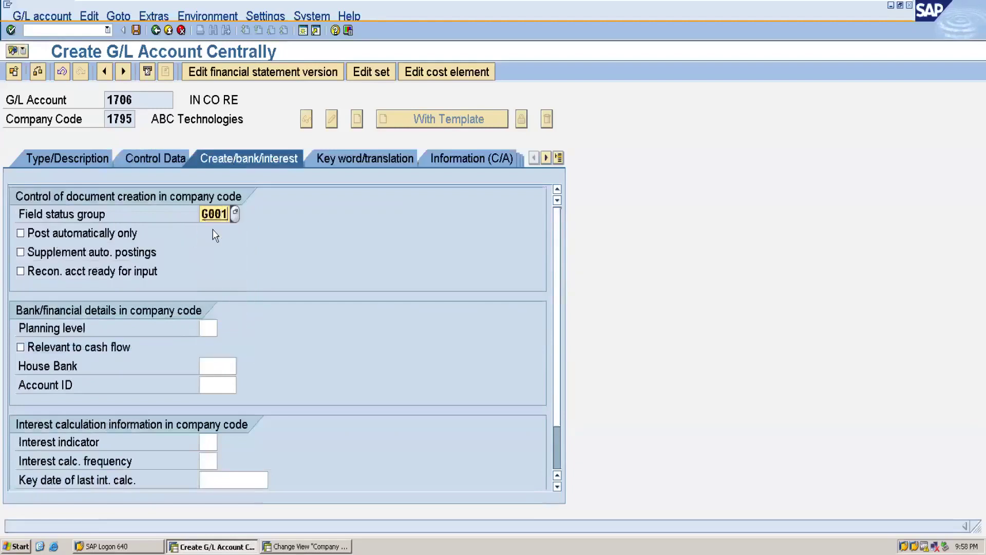
click(68, 238)
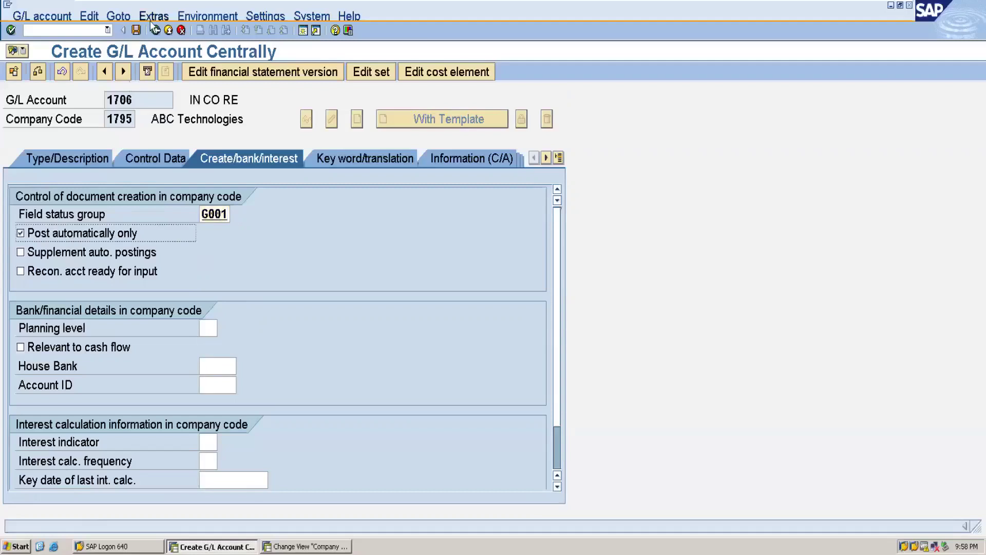
click(137, 30)
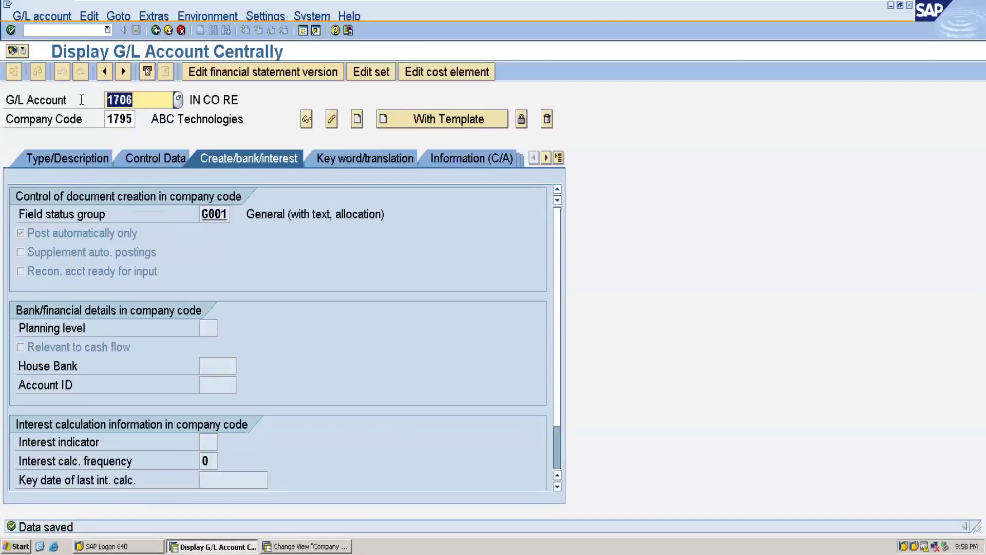
Switch from the SAP server window to the Excel workbook listing the rent and inter-company accounts
mouse_move(727, 6)
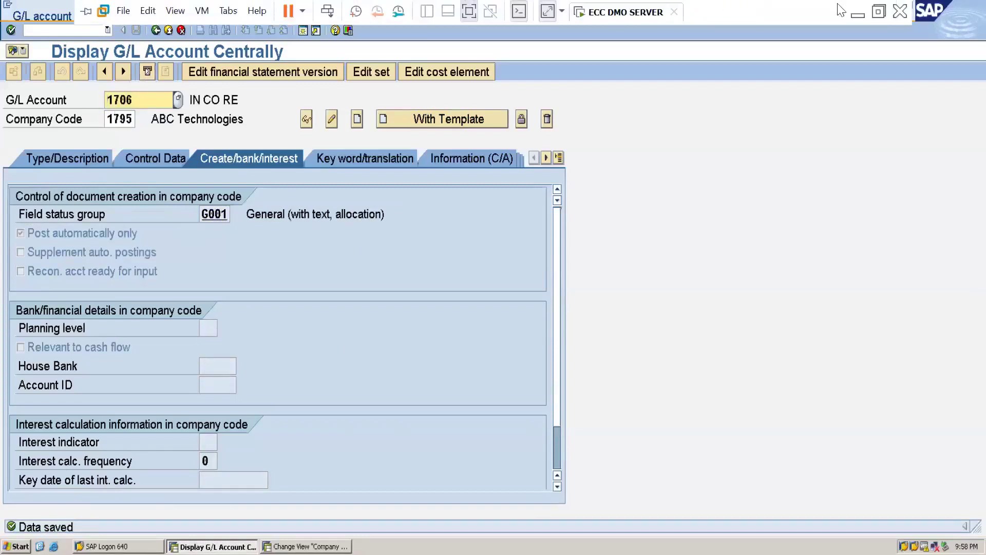
click(858, 9)
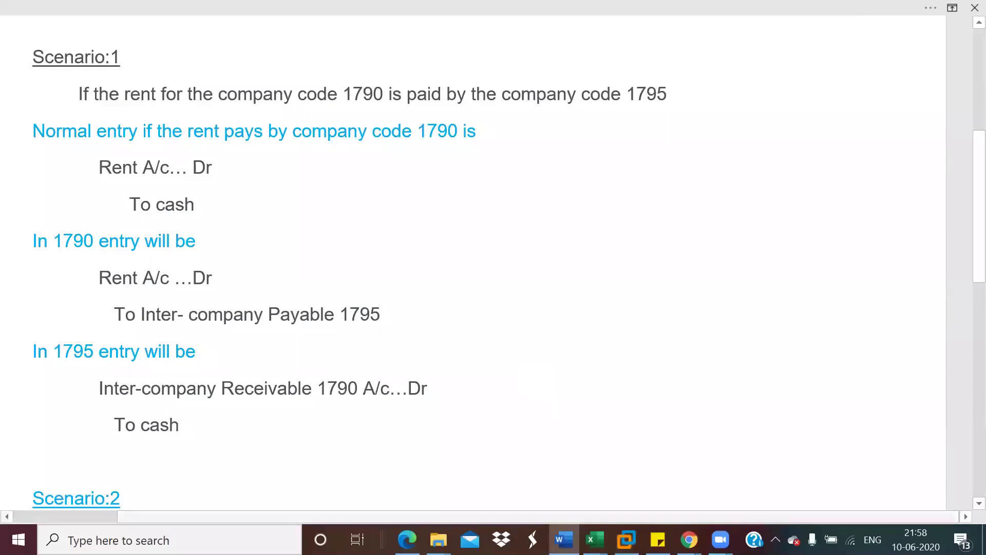
mouse_move(595, 539)
click(664, 488)
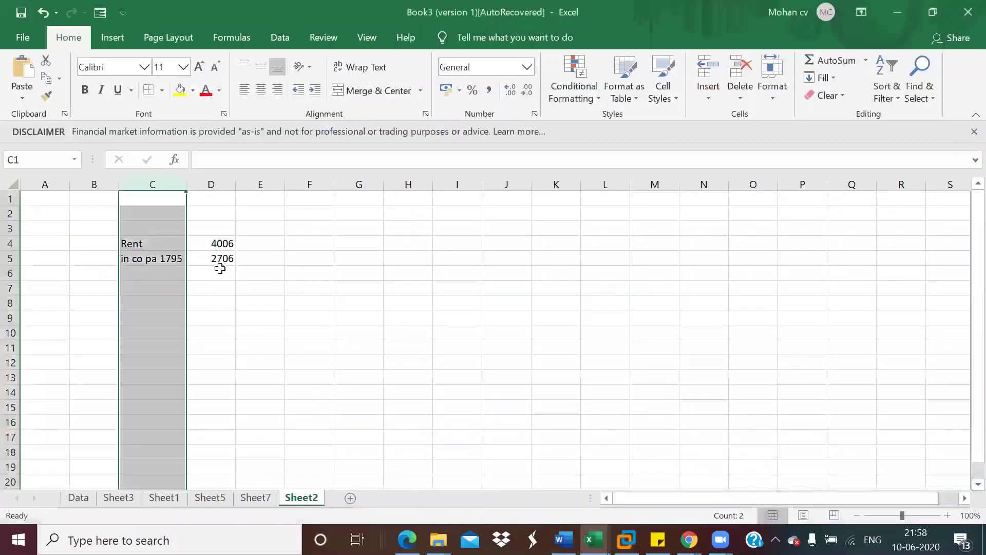
click(218, 276)
text(2706)
key(ctrl+z)
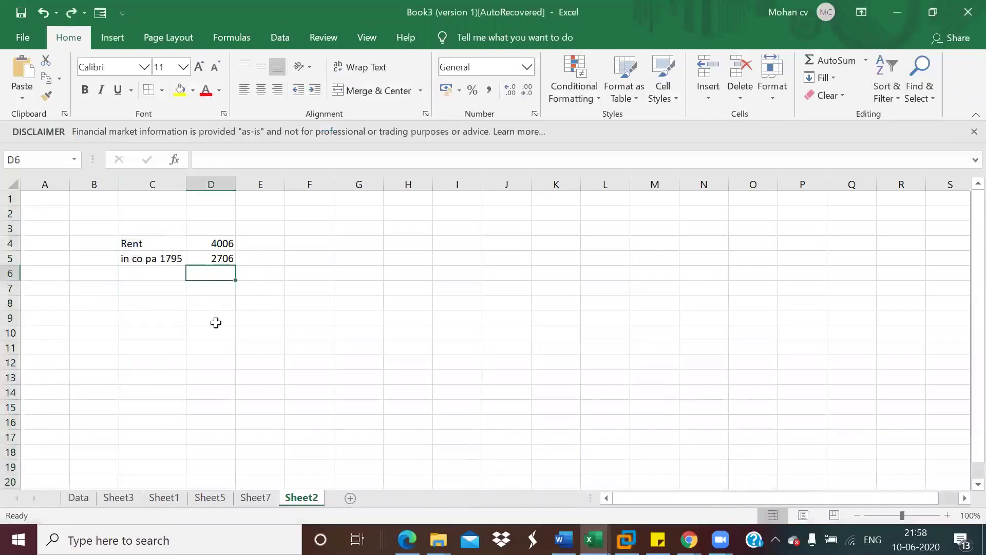
Record account 1706 in row 11 of Sheet2 with company code 1795 in column B and description "In co re 1790" in column C
click(216, 343)
text(1706)
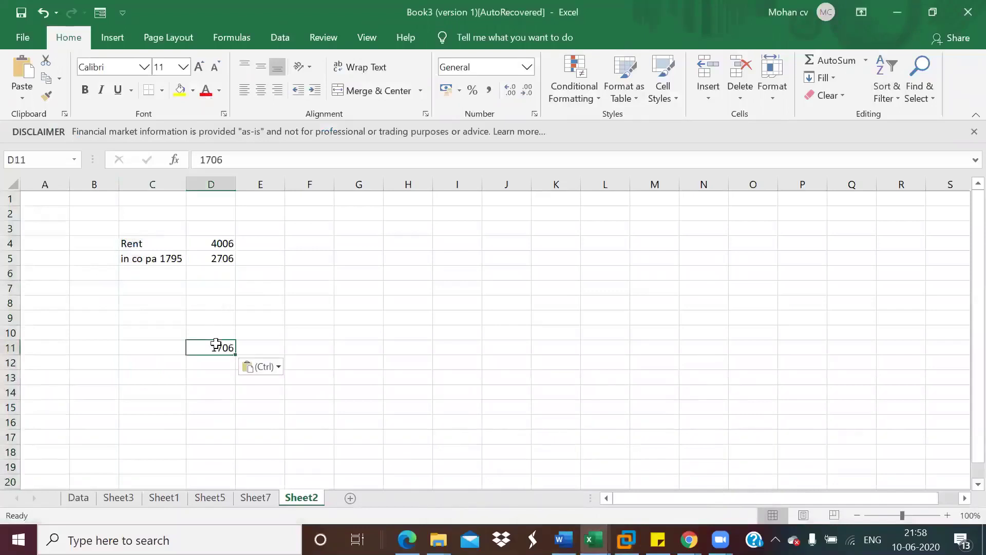
click(84, 347)
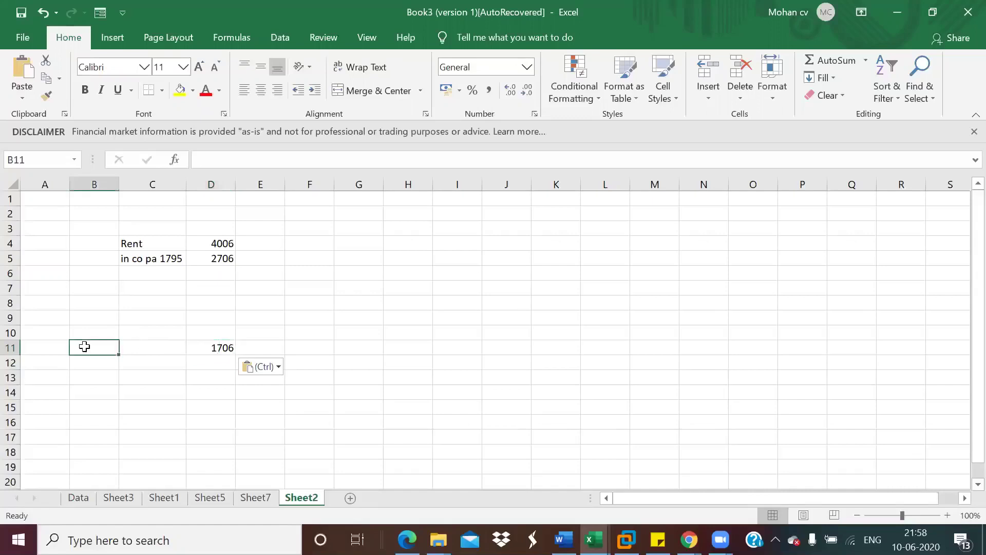
text(1795)
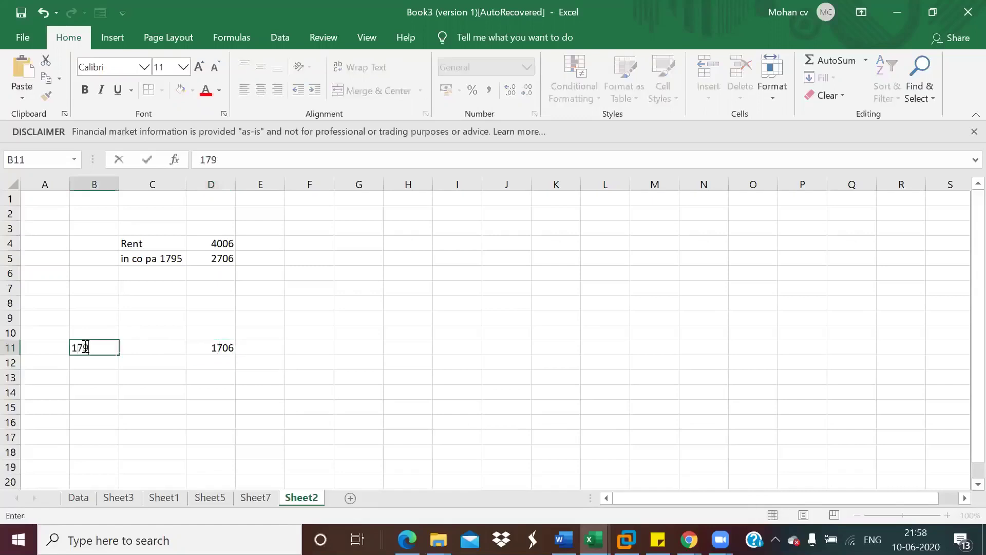
click(148, 345)
text(In co re)
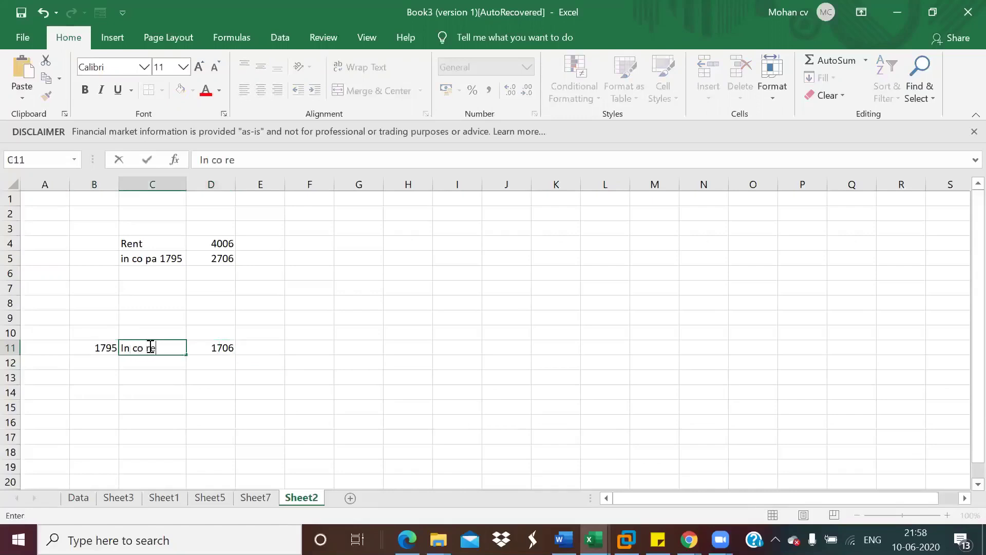
text( 1790)
Check the Scenario 1 rent entries in the Word document and return to the SAP server window
mouse_move(563, 539)
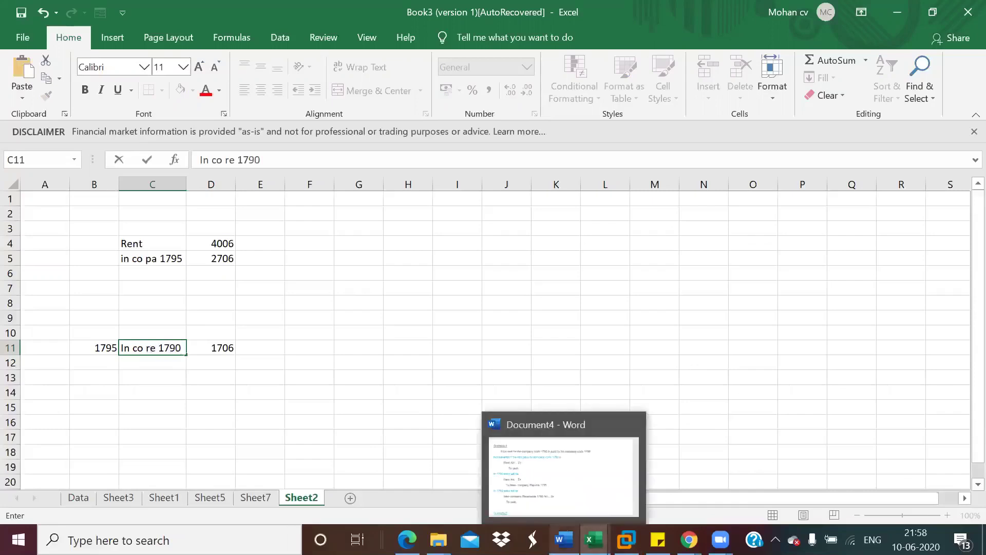
click(609, 502)
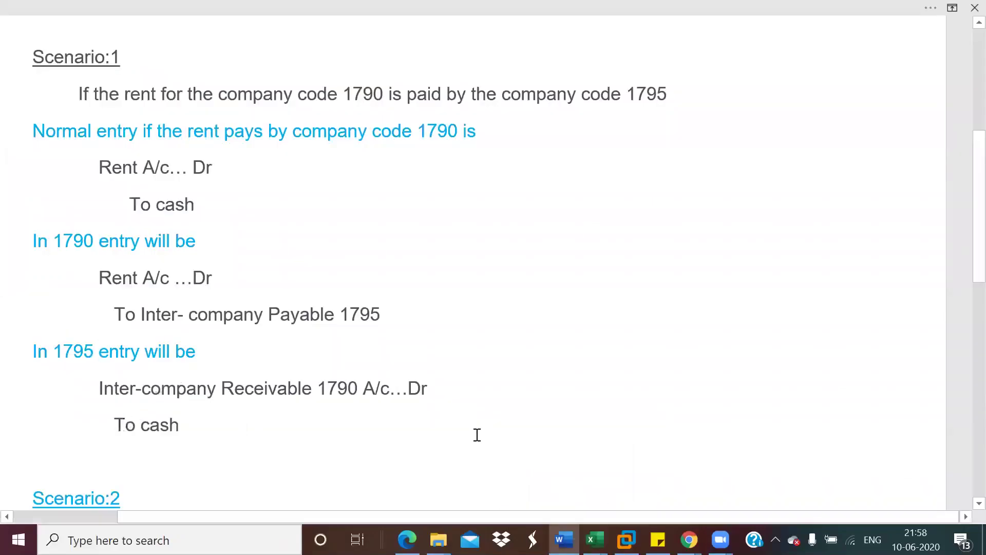
mouse_move(626, 539)
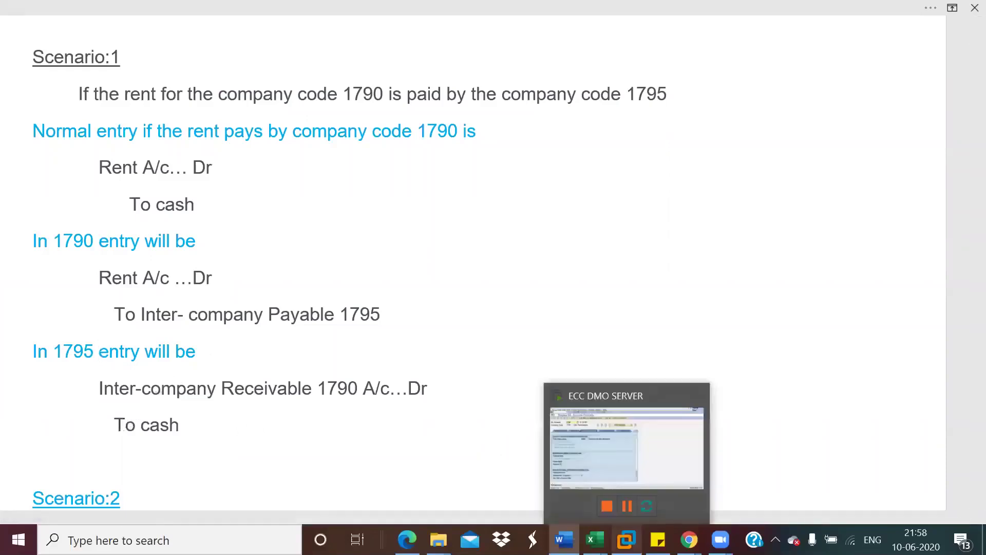
click(645, 443)
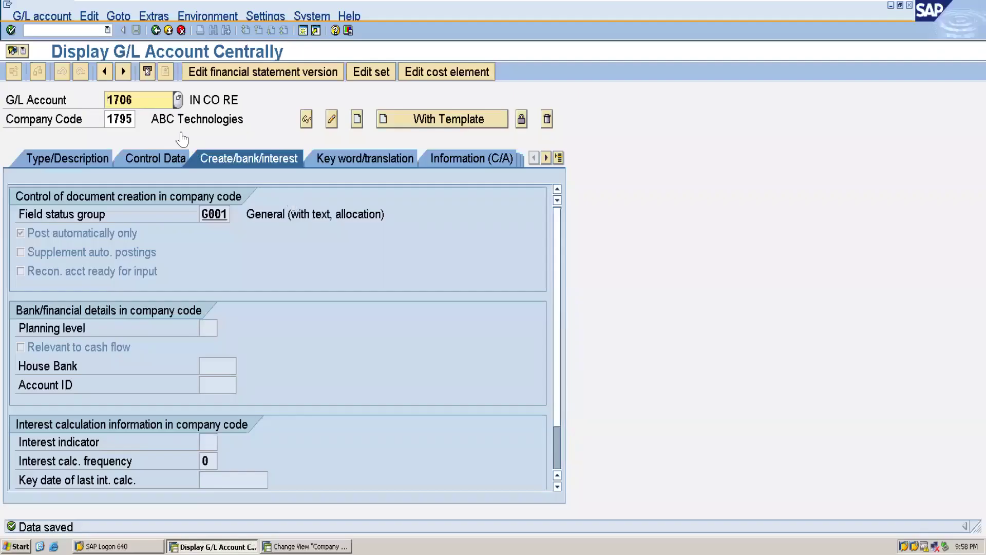
Start creating G/L account 1711 in company code 1795 and assign field status group G001
click(147, 97)
key(BackSpace)
key(BackSpace)
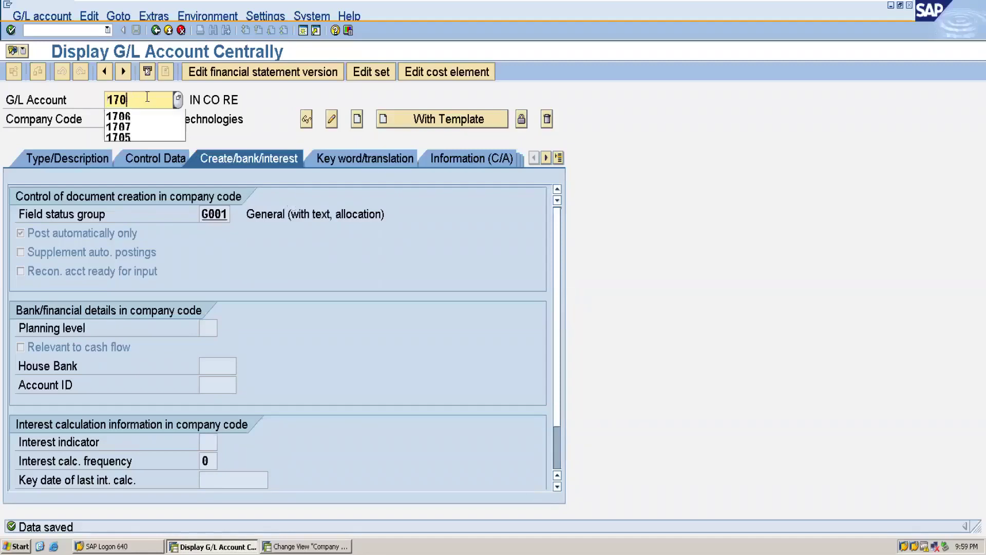
text(11)
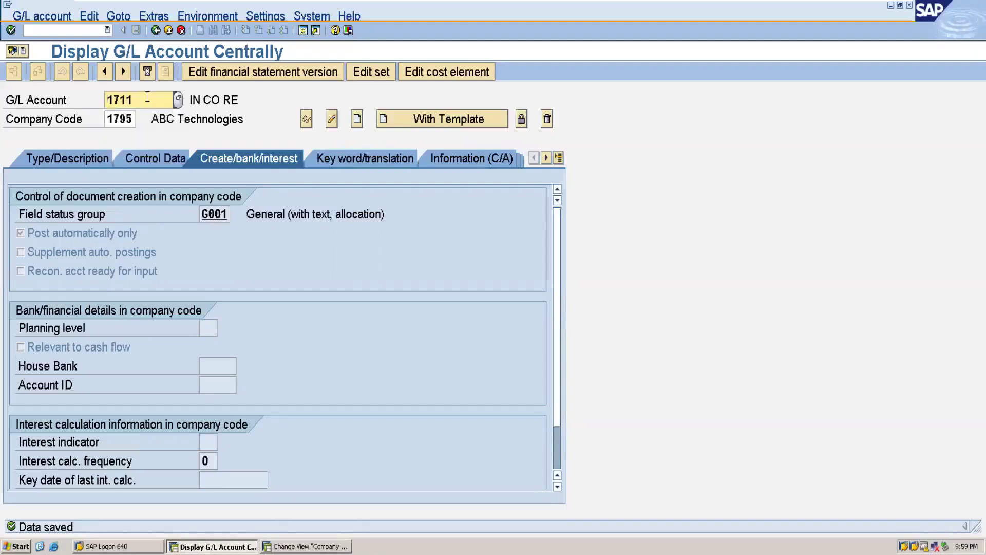
click(357, 120)
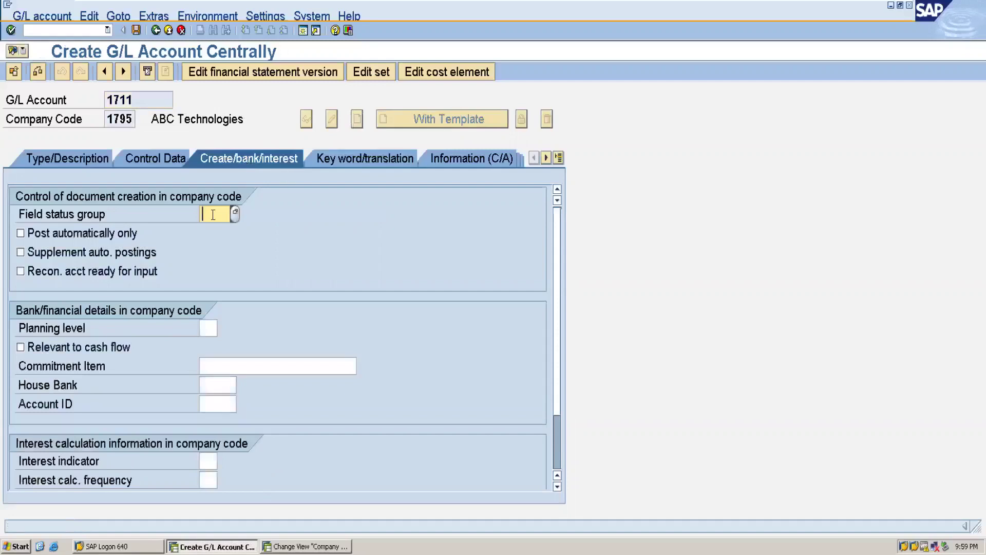
text(g00)
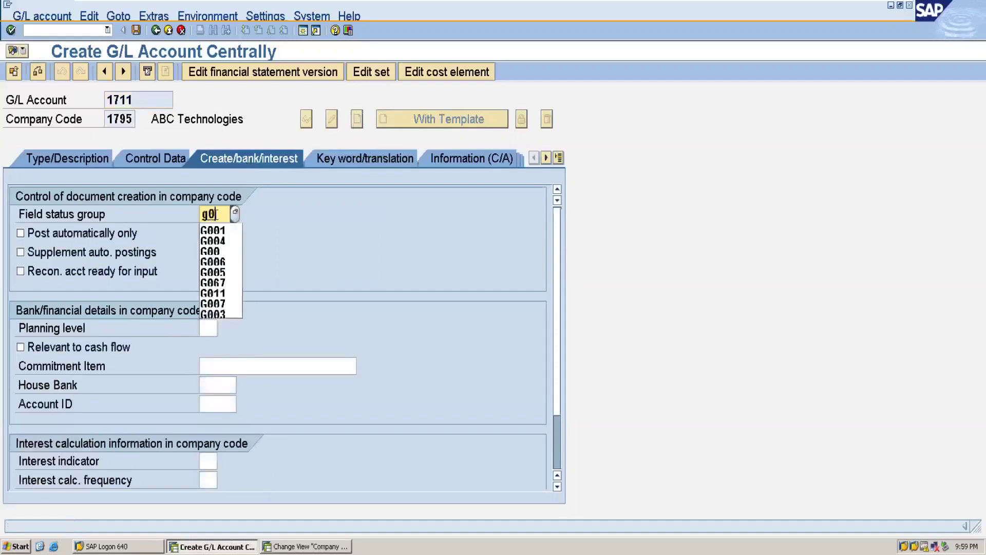
click(218, 231)
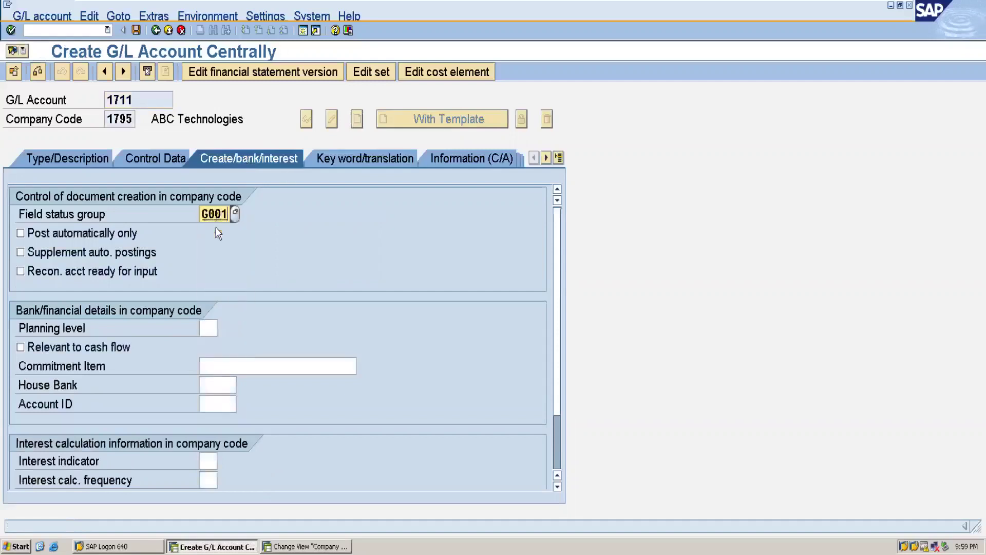
Set account 1711's control data to only balances in local currency, line item display and sort key 001
click(156, 166)
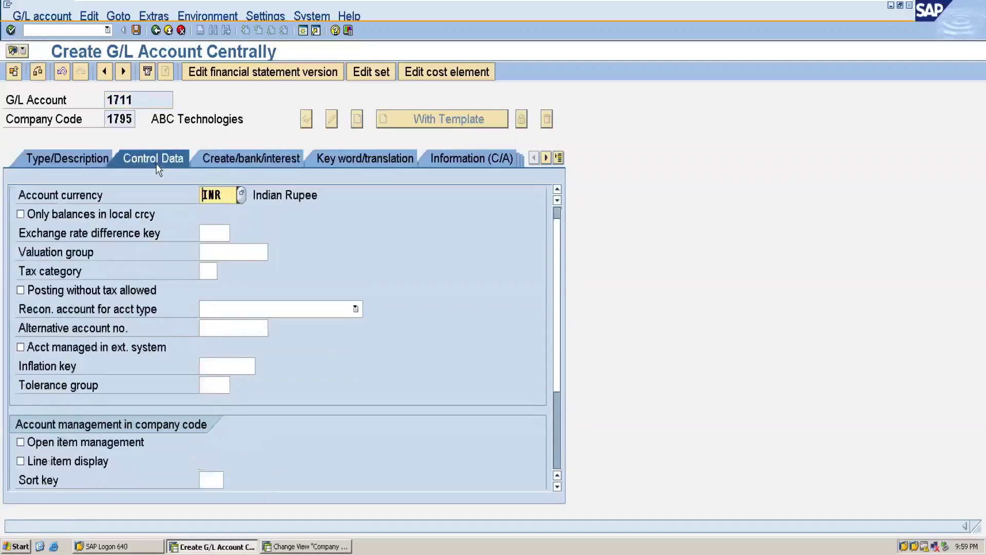
click(20, 214)
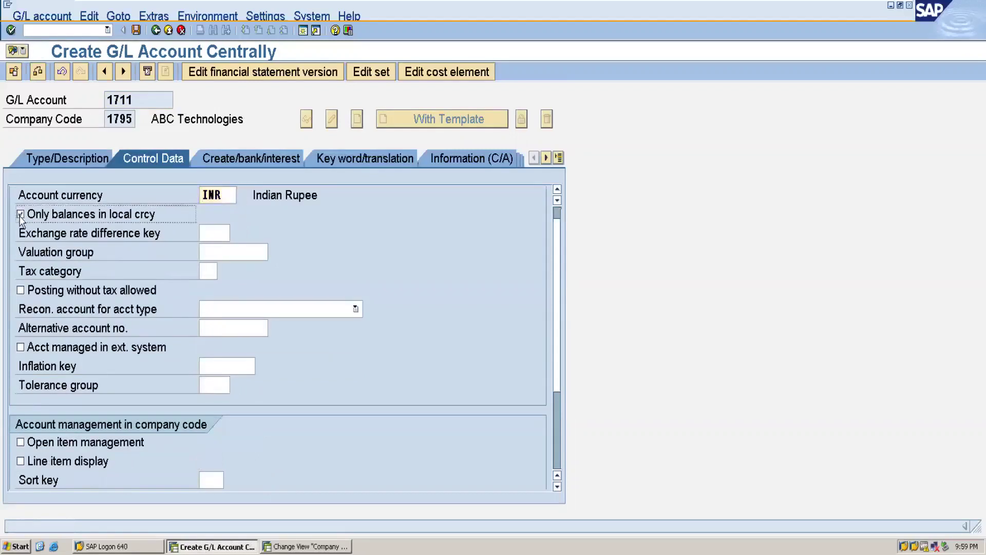
click(20, 461)
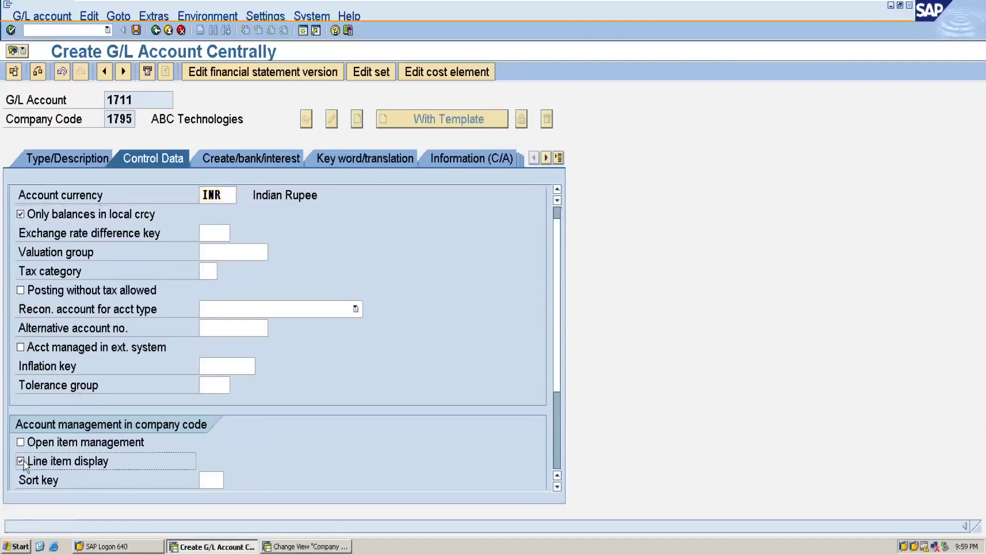
click(209, 480)
text(001)
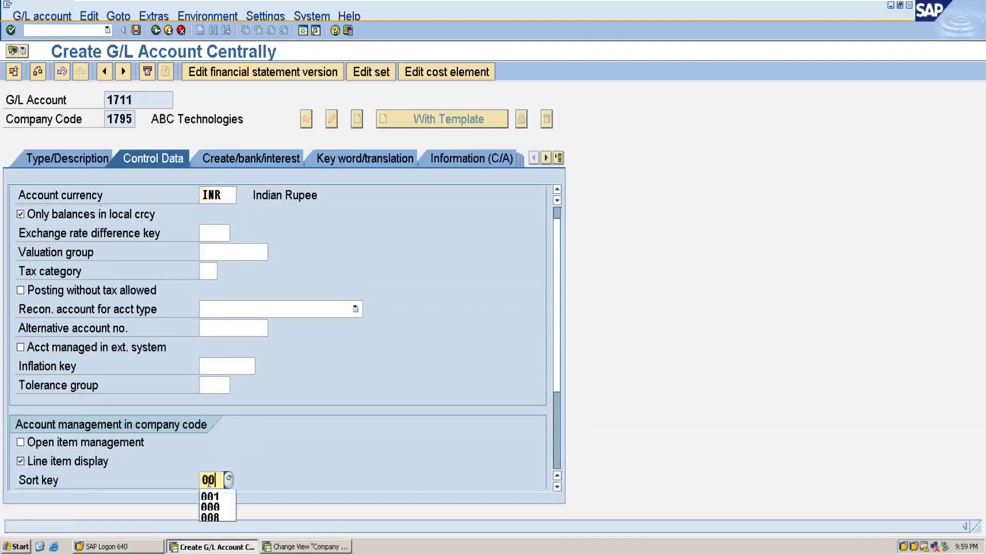
Assign account 1711 to group CA Current Assets with short text "Cash" and long text "cash", and save it
click(60, 158)
click(277, 219)
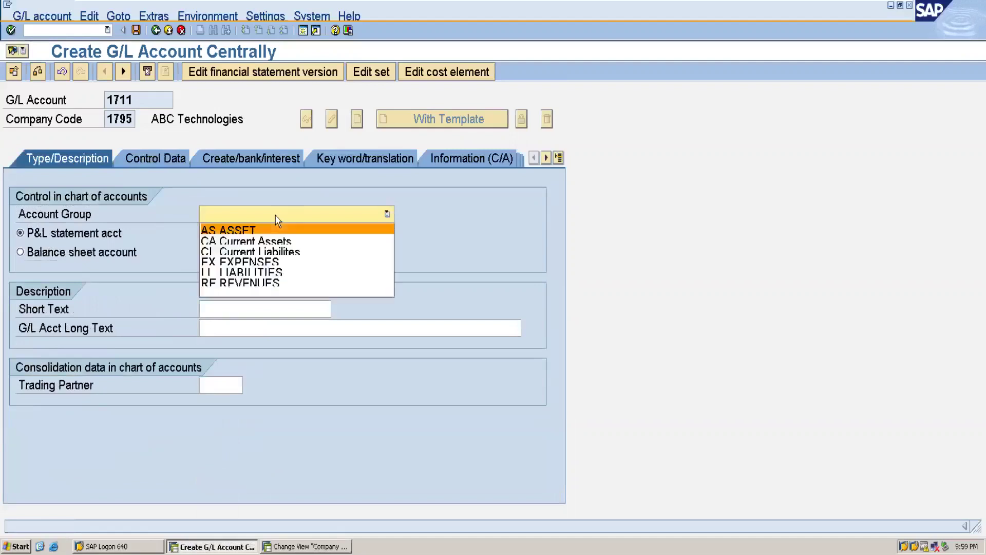
click(267, 242)
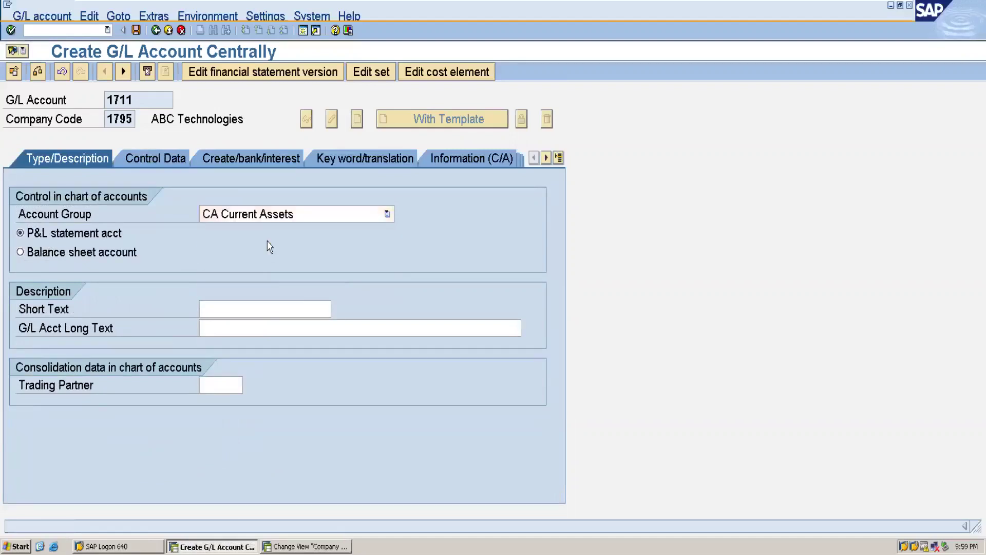
click(234, 309)
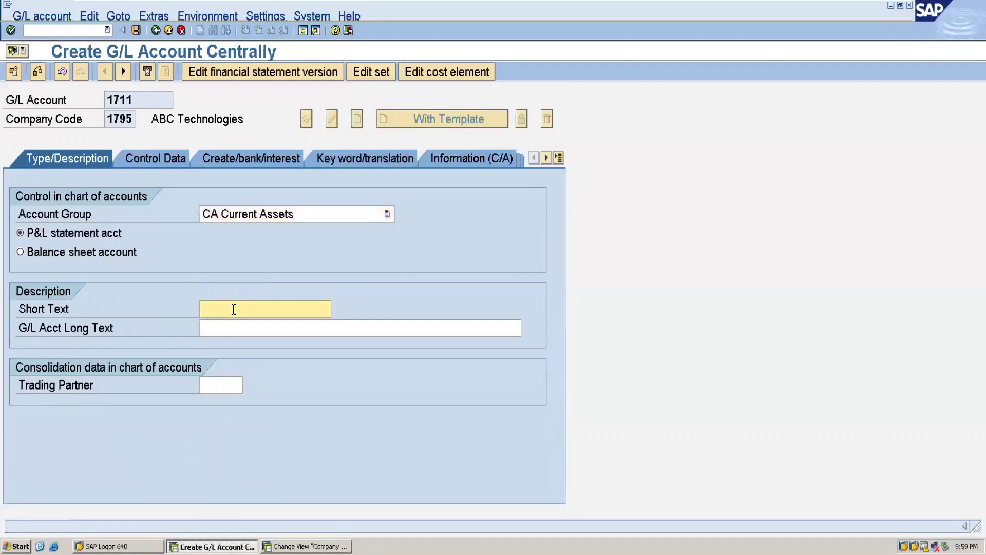
text(Cash)
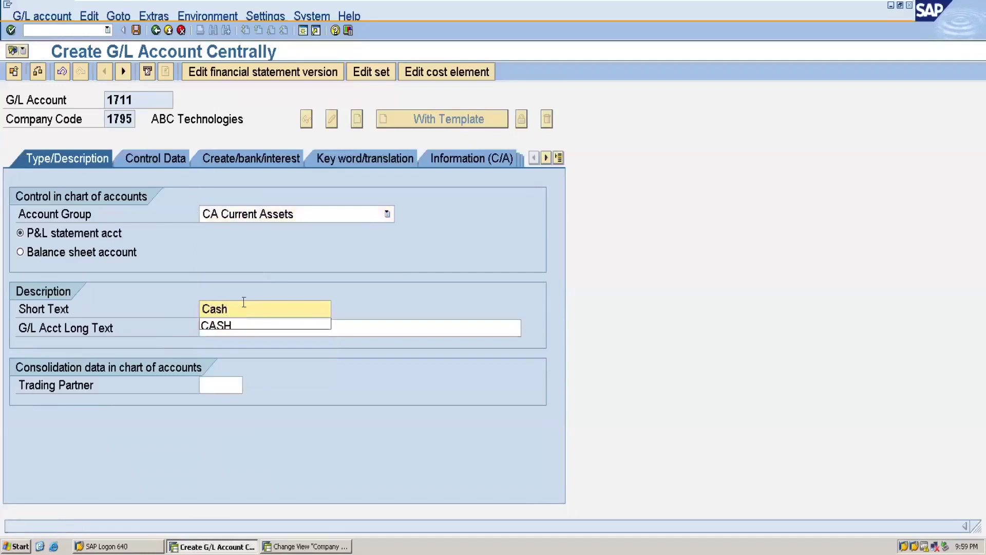
click(375, 334)
text(cash)
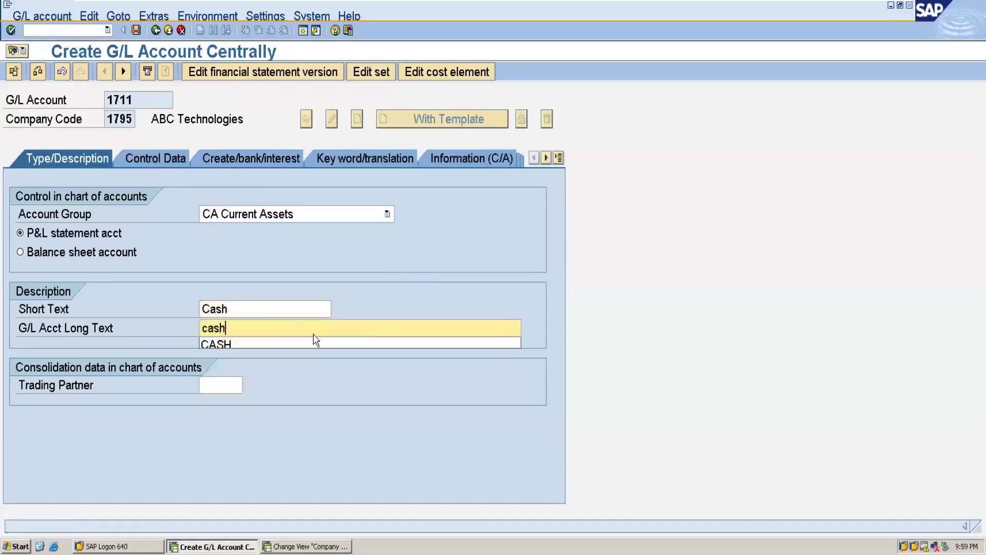
click(136, 30)
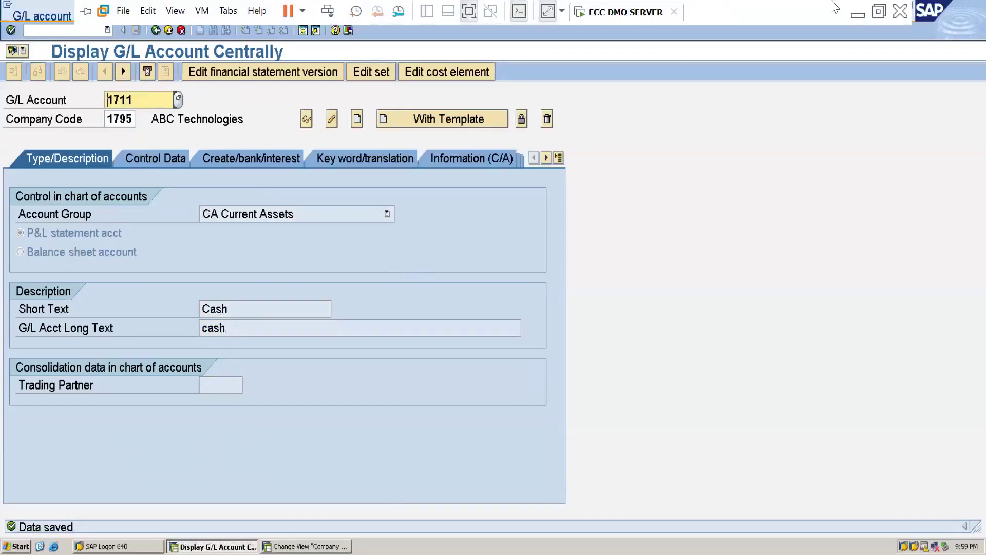
Switch to the Excel workbook and record account 1711 in D12 with the description "cash" in C12
click(857, 14)
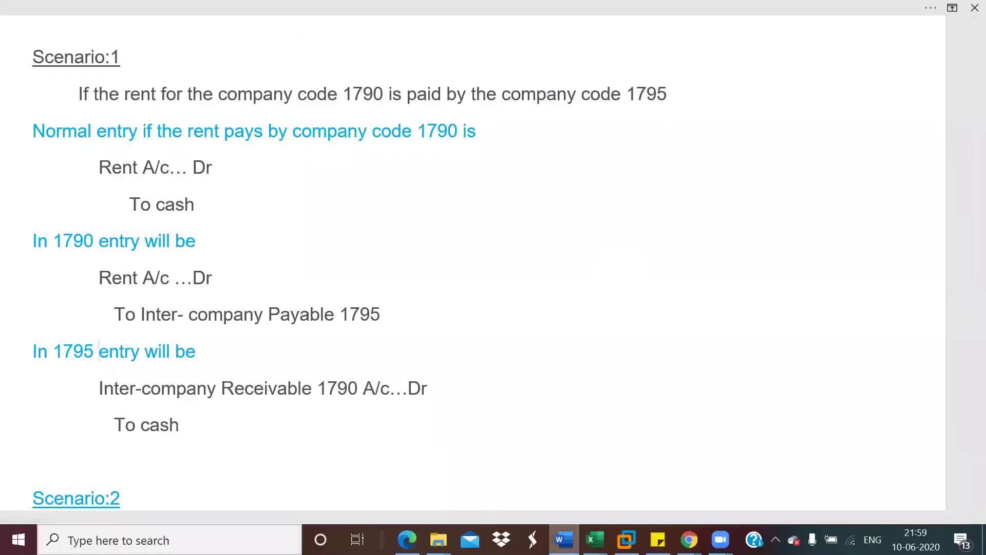
mouse_move(595, 540)
click(689, 475)
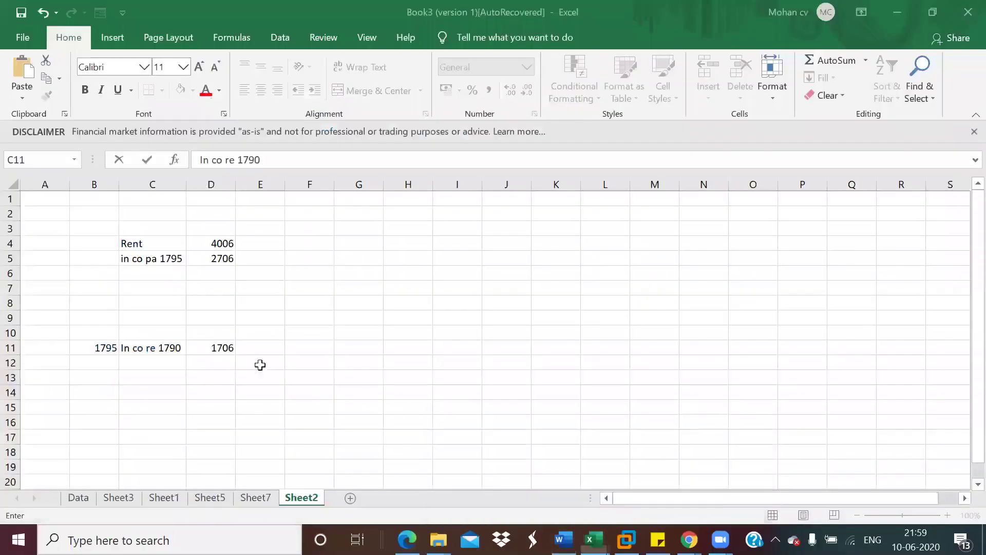
click(214, 365)
text(1711)
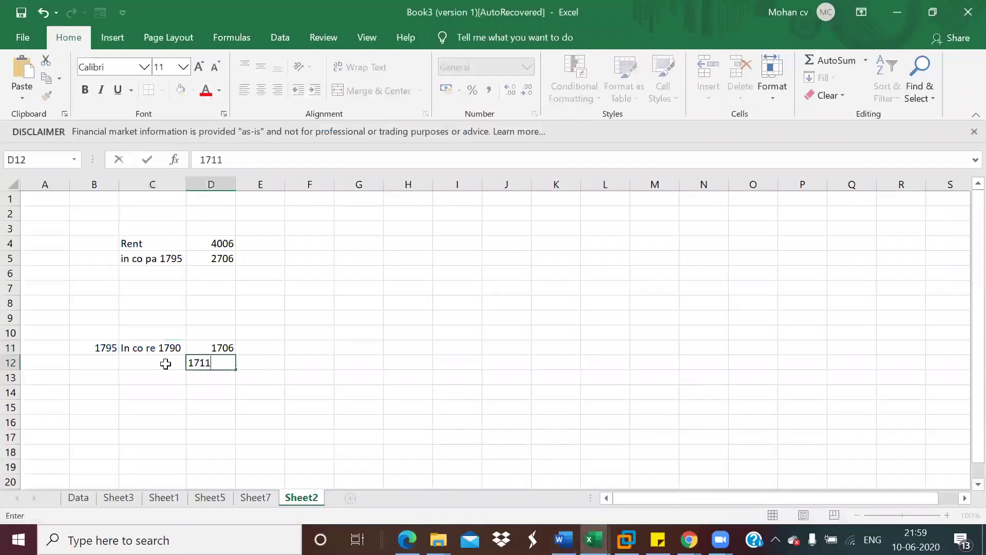
click(165, 363)
text(cash)
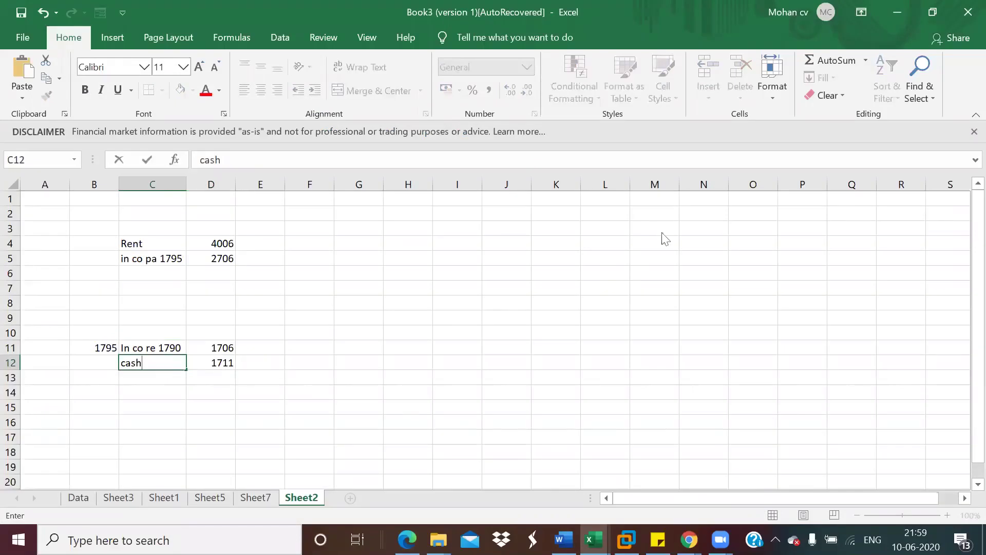
Review the Scenario 2 commission entries in the Word document and return to the SAP server window
mouse_move(564, 540)
click(574, 489)
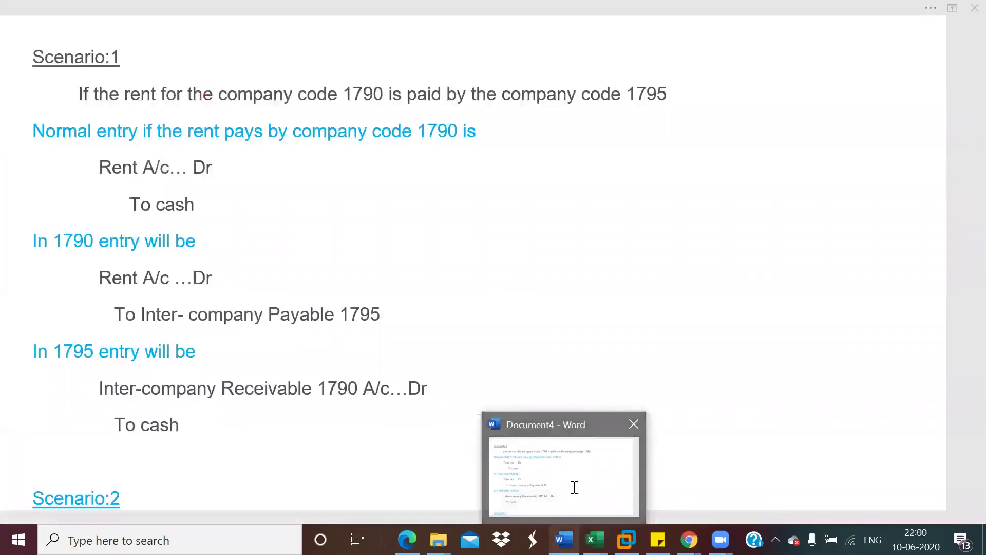
scroll(964, 288, down, 3)
scroll(962, 328, down, 3)
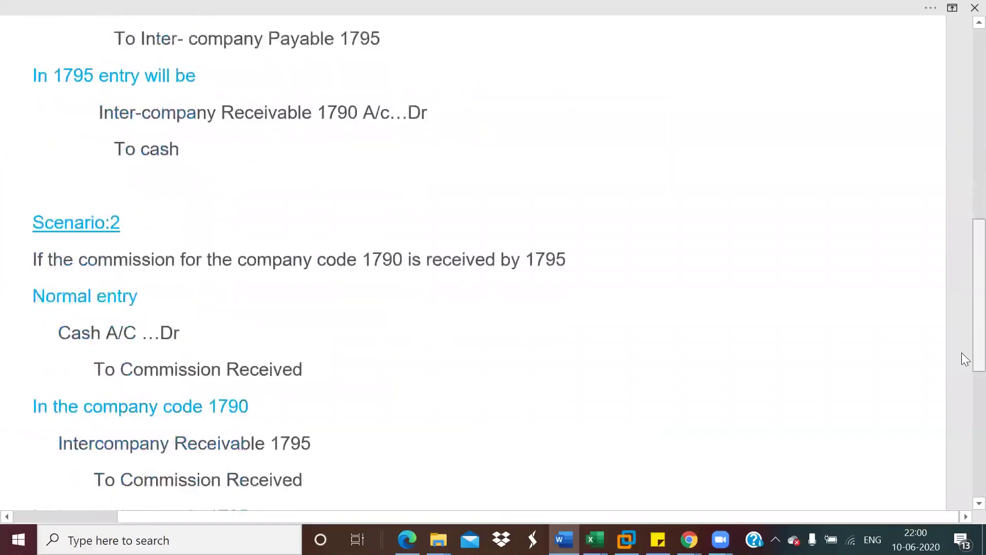
scroll(962, 406, down, 3)
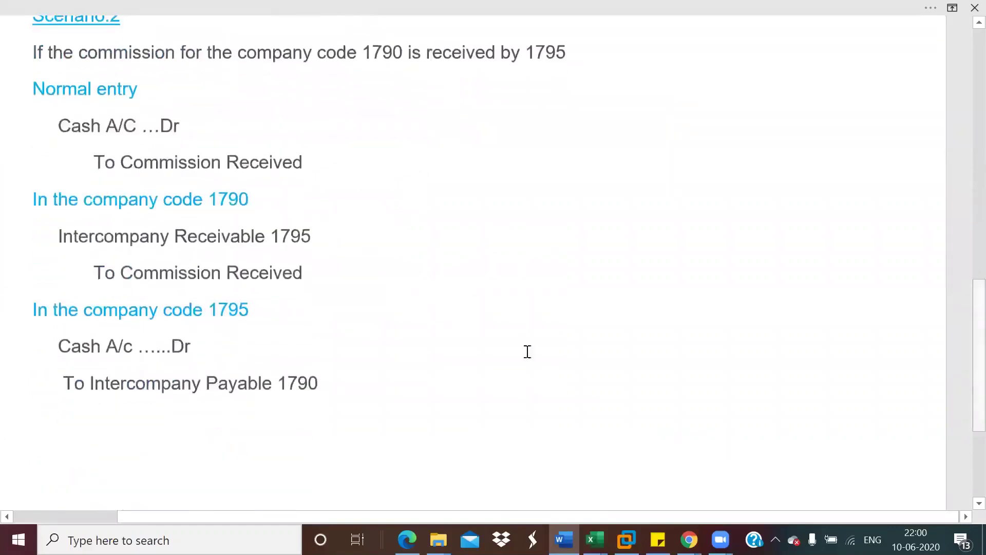
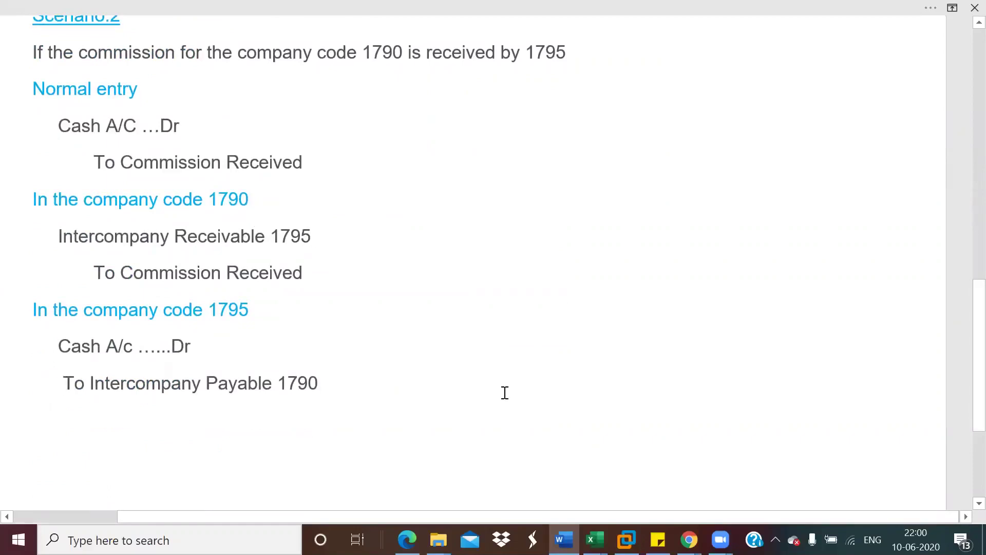
mouse_move(627, 538)
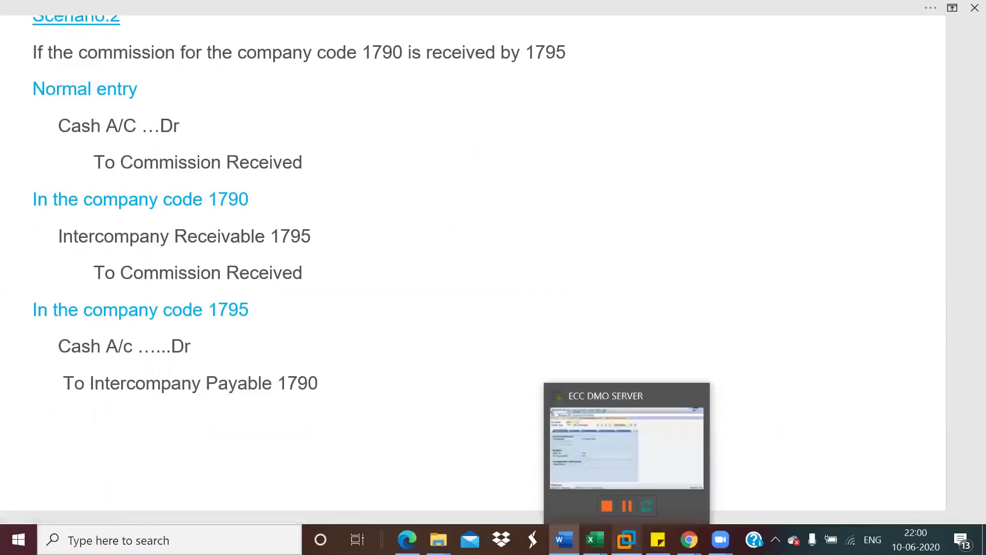
click(639, 469)
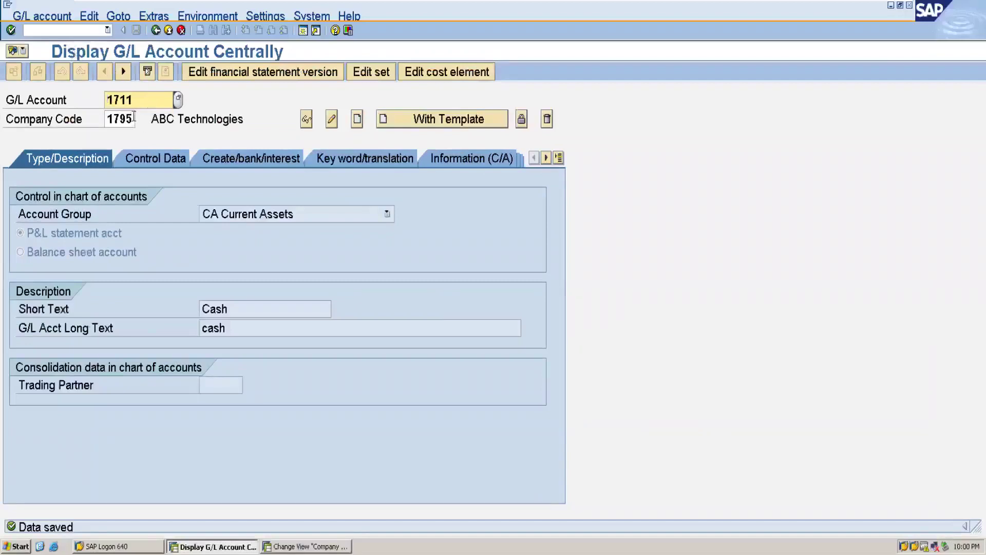
Start creating G/L account 1707 in company code 1790
click(139, 102)
key(BackSpace)
key(BackSpace)
text(07)
click(127, 119)
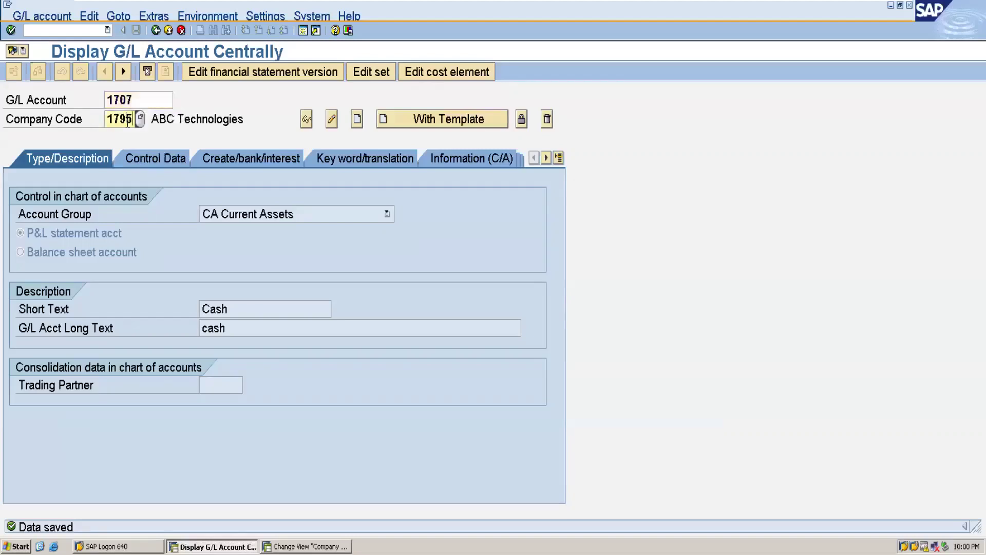
key(BackSpace)
text(0)
click(357, 119)
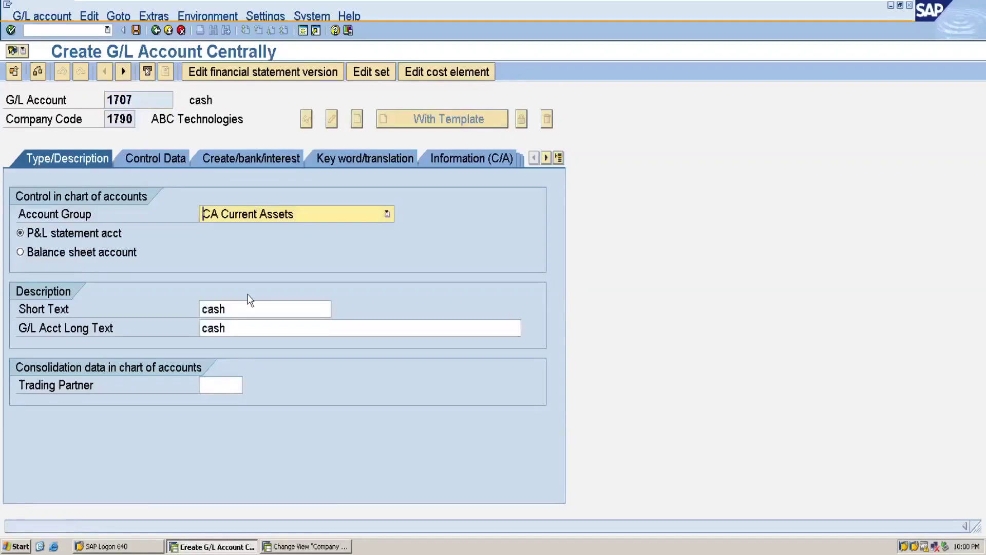
Replace the short text of account 1707 with "Int co Rec 1795"
click(238, 309)
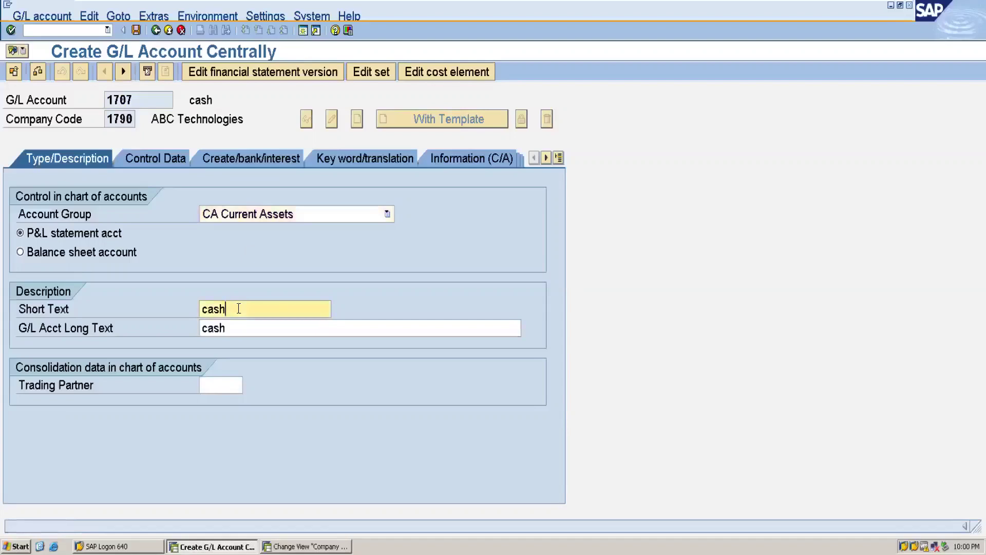
key(BackSpace)
key(BackSpace)
key(BackSpace)
key(BackSpace)
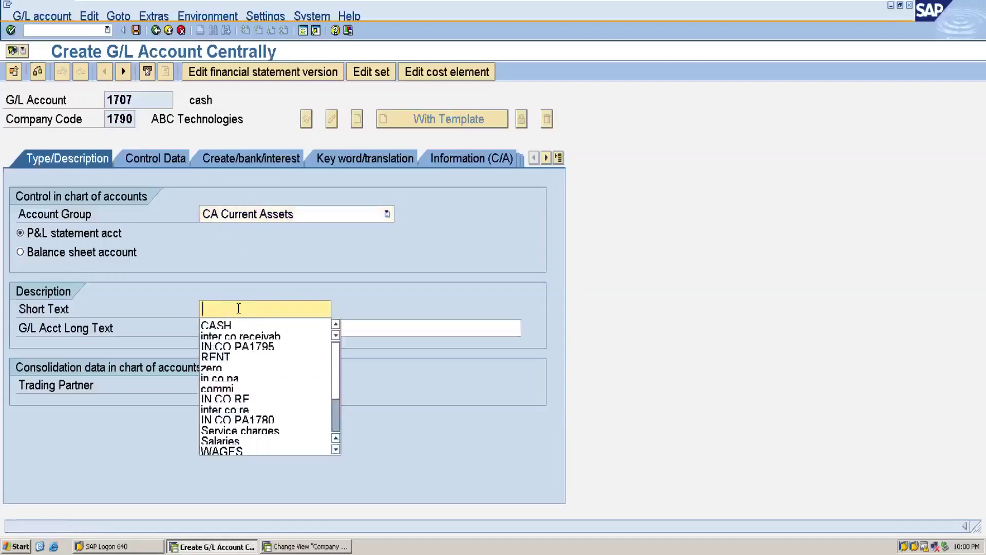
text(In)
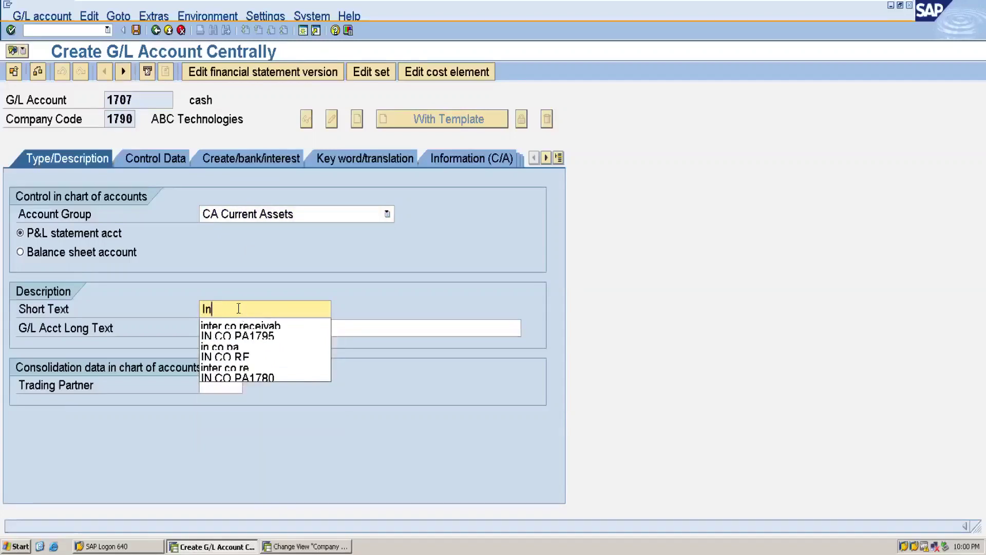
text(t co Rec 1795)
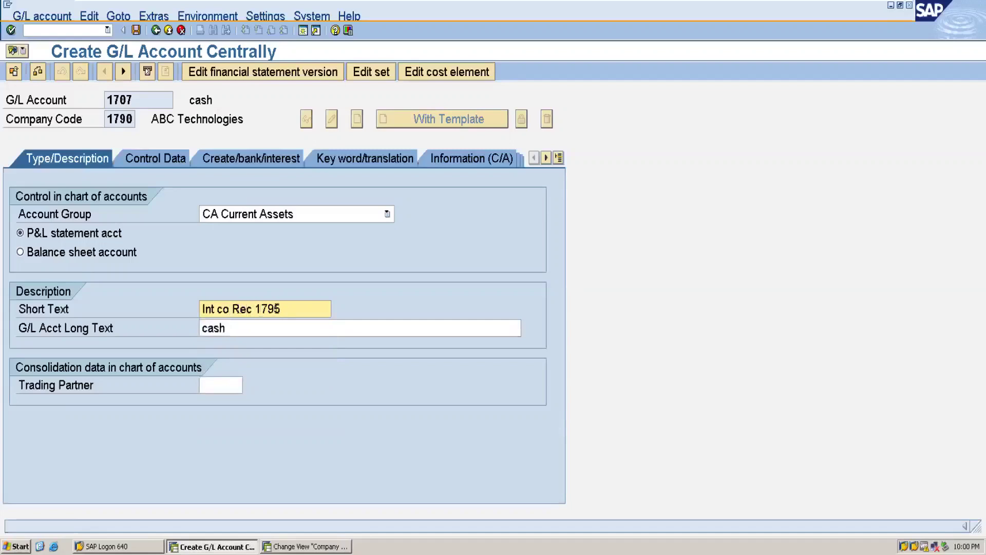
Copy the short text "Int co Rec 1795" into the G/L account long text, replacing its content
drag(299, 308, 171, 292)
key(ctrl+c)
click(246, 326)
key(BackSpace)
key(BackSpace)
key(BackSpace)
key(BackSpace)
key(ctrl+v)
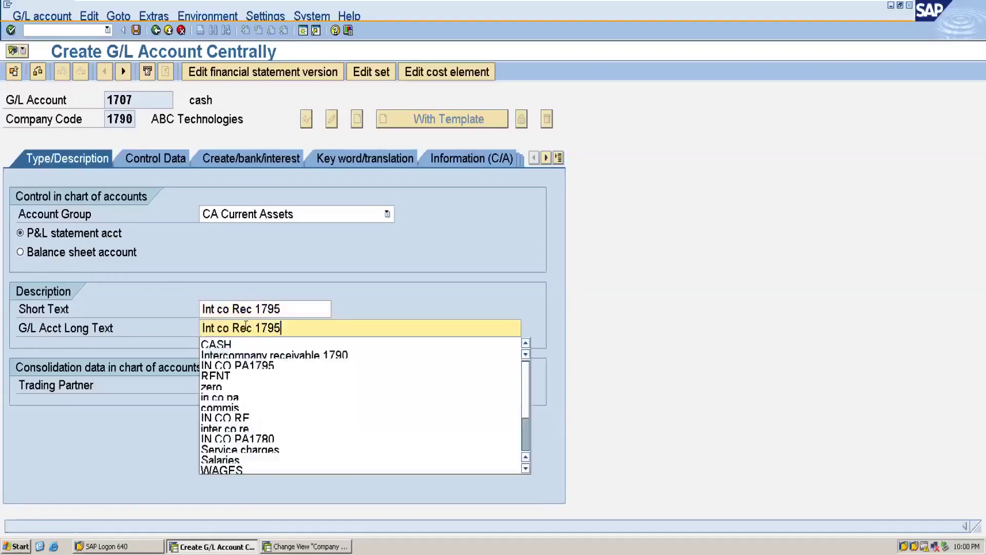
Set account 1707's control data to only balances in local currency, line item display and sort key 001
click(157, 160)
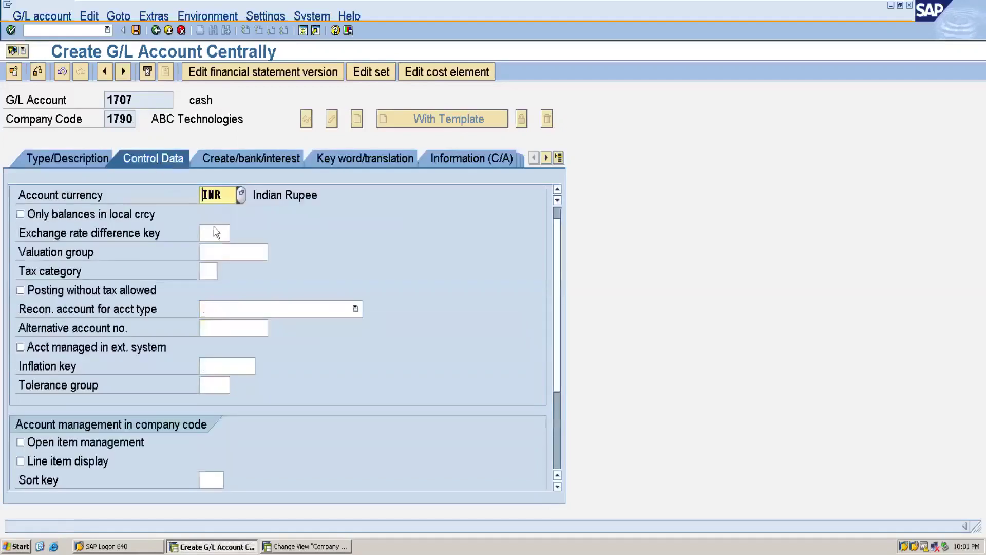
click(21, 215)
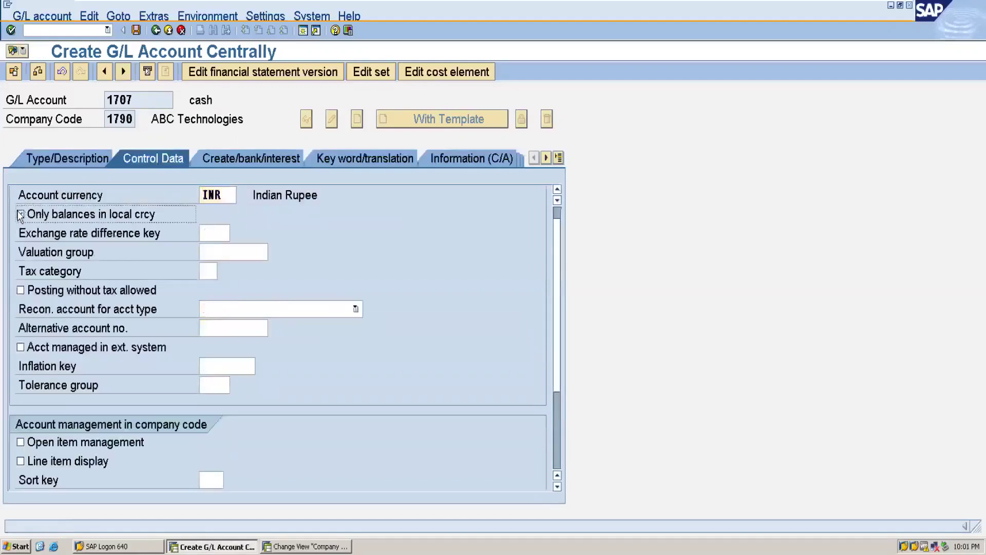
click(20, 461)
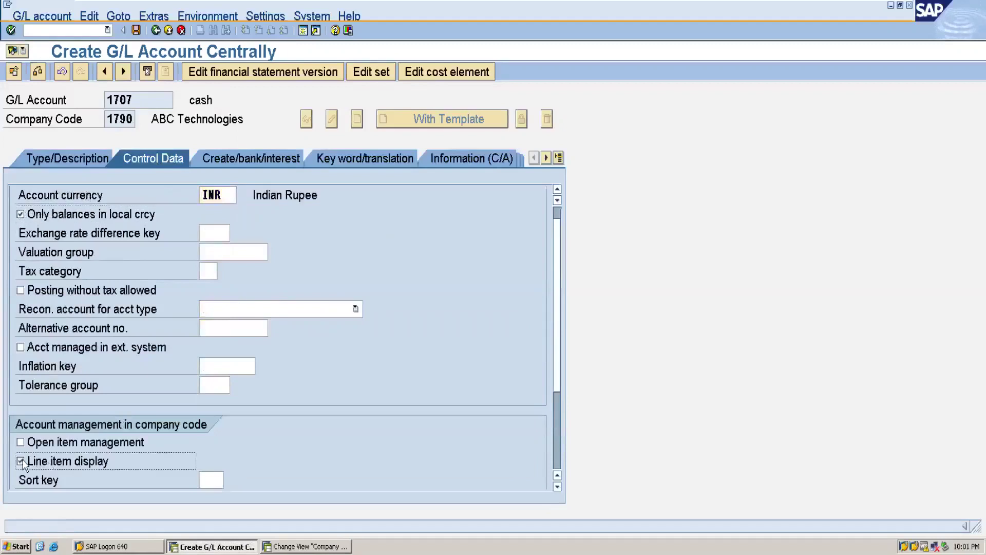
click(216, 480)
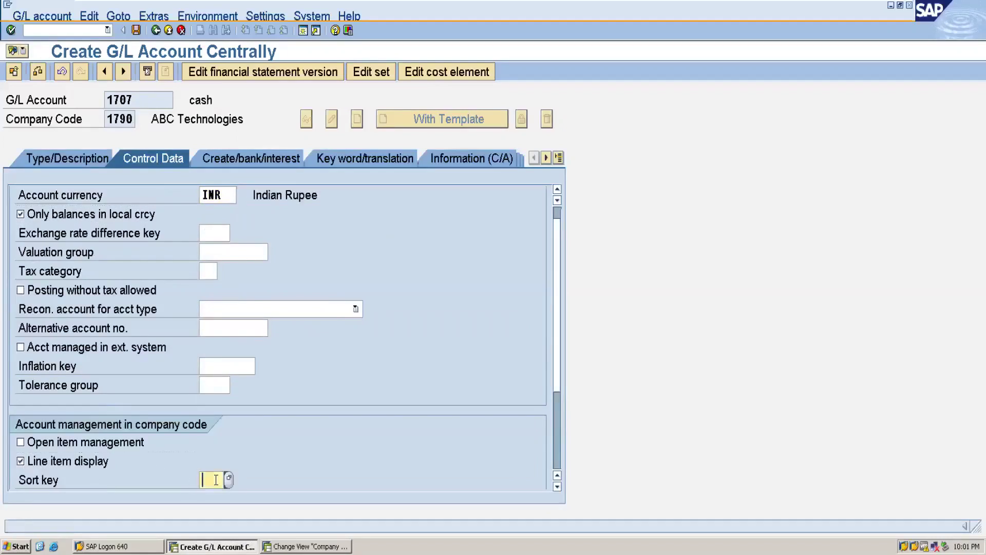
text(001)
Assign field status group G001 with automatic posting only to account 1707, save it and display its type and description
click(245, 159)
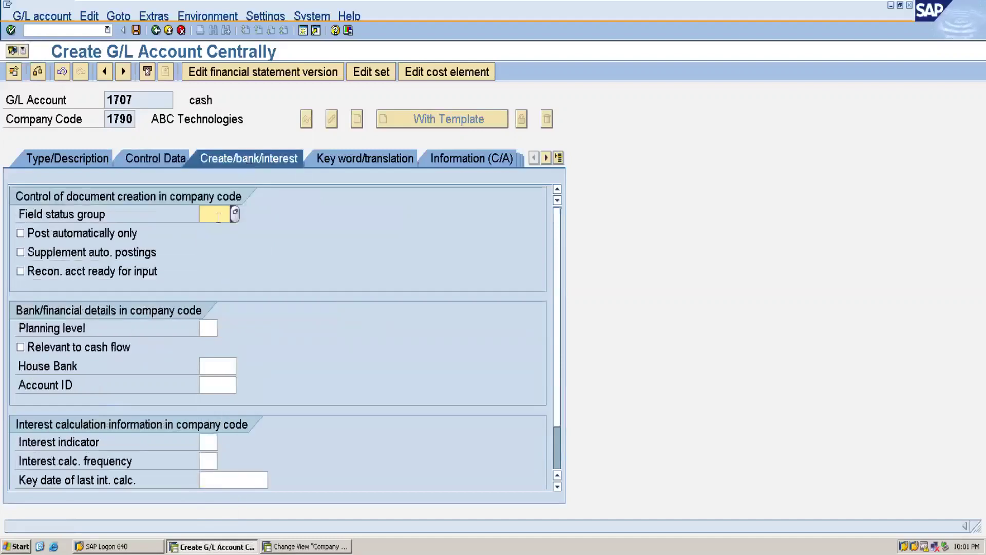
text(g001)
click(214, 231)
click(42, 236)
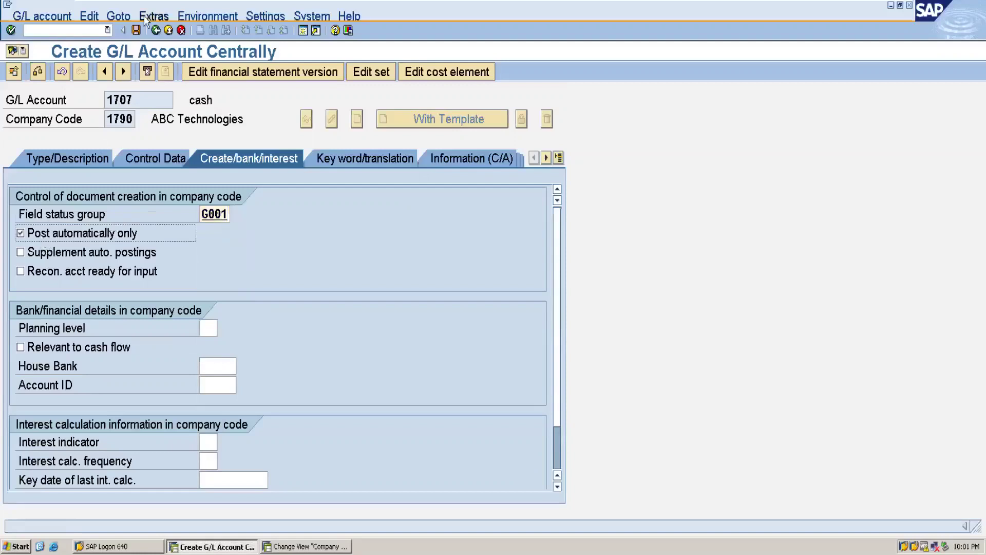
click(136, 31)
drag(134, 104, 109, 107)
click(109, 107)
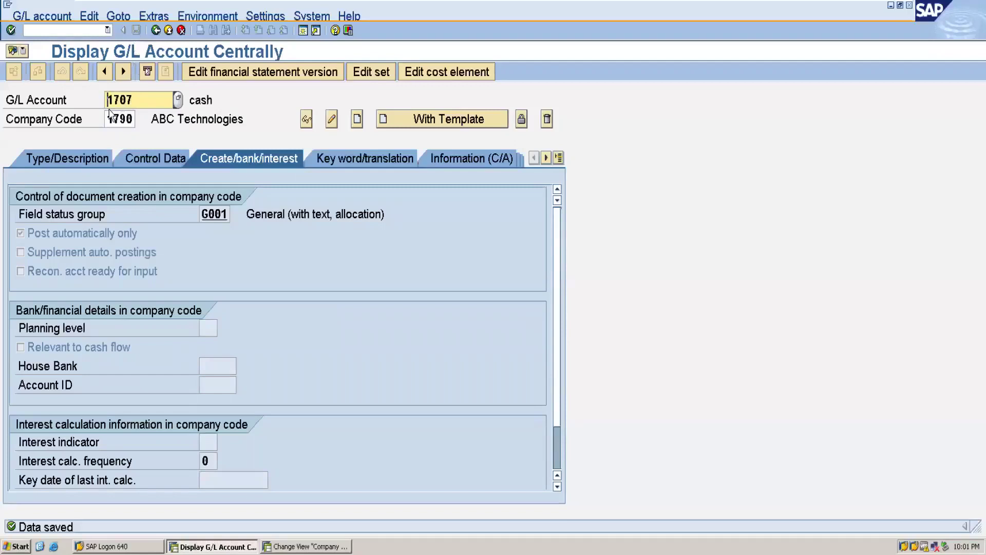
click(76, 162)
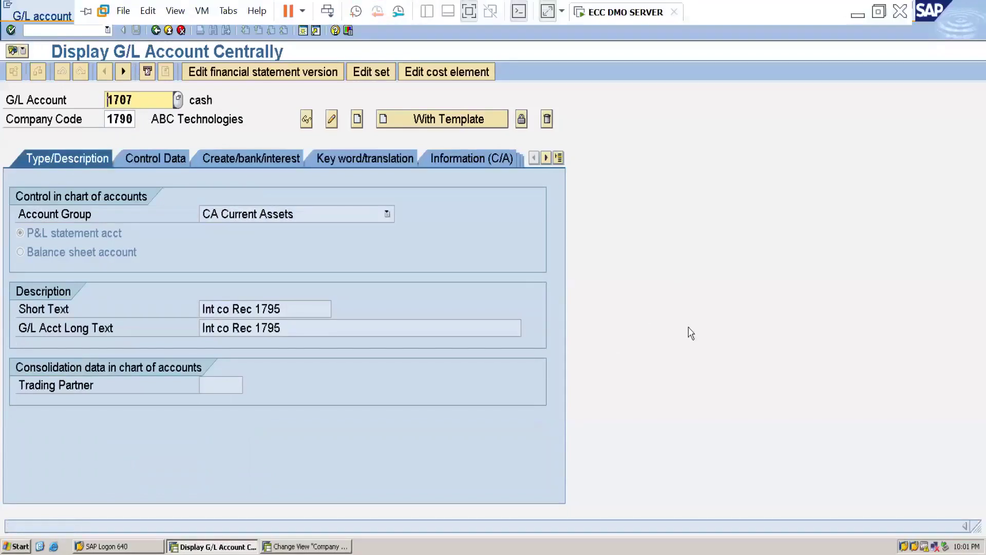
Switch to the Excel workbook and paste account number 1707 into cell D7 of Sheet2
mouse_move(507, 6)
click(858, 14)
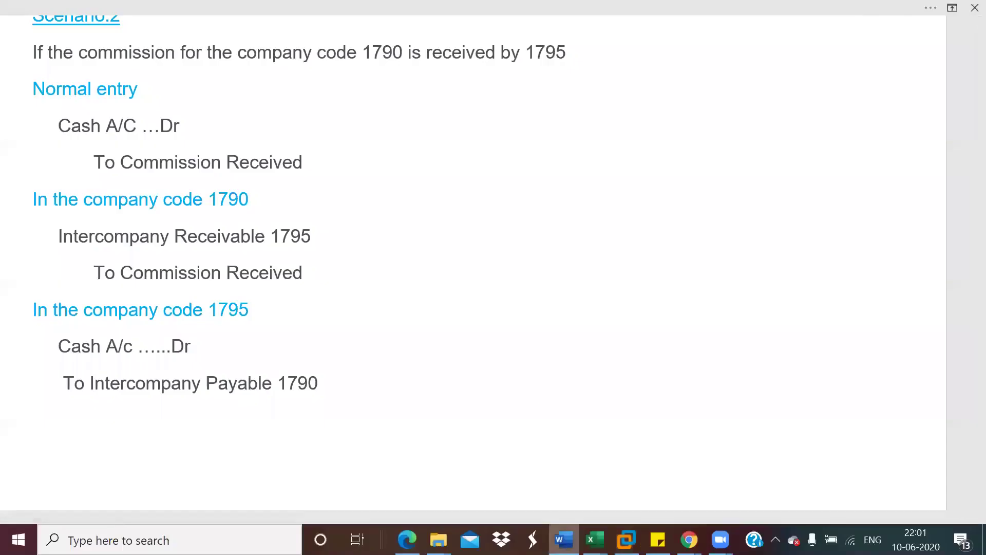
mouse_move(594, 539)
click(641, 500)
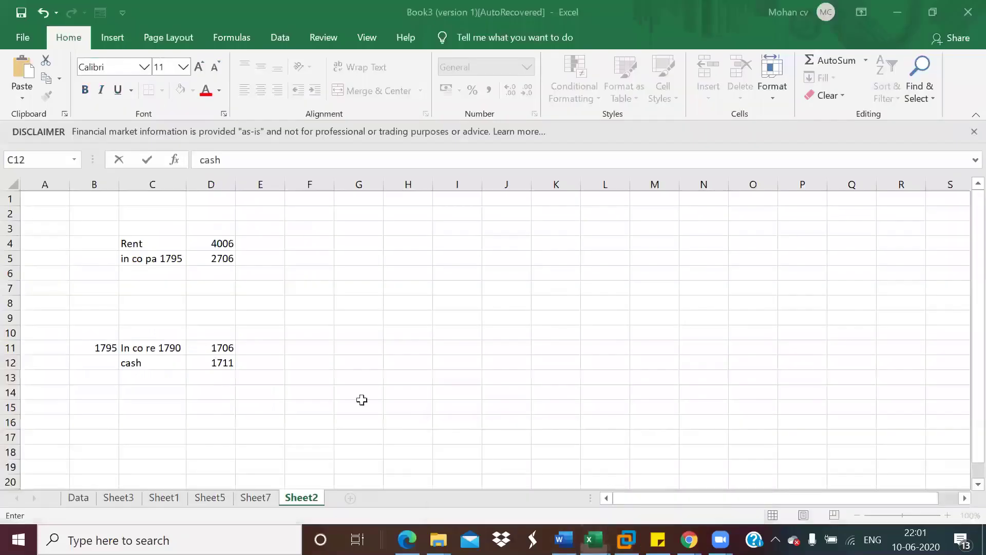
click(212, 287)
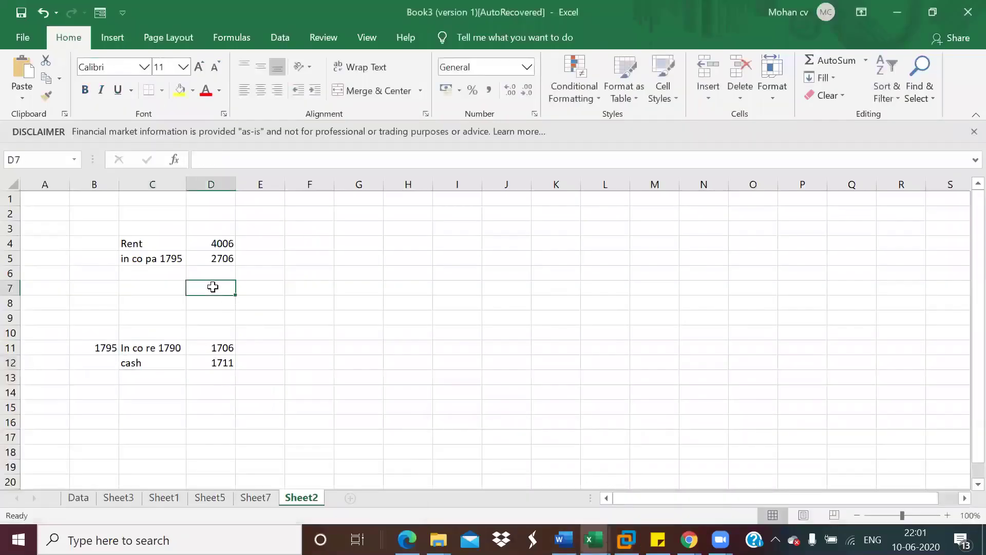
key(ctrl+v)
Label account 1707 as "inter co re 1795" in cell C7 and widen column C to fit the text
click(138, 290)
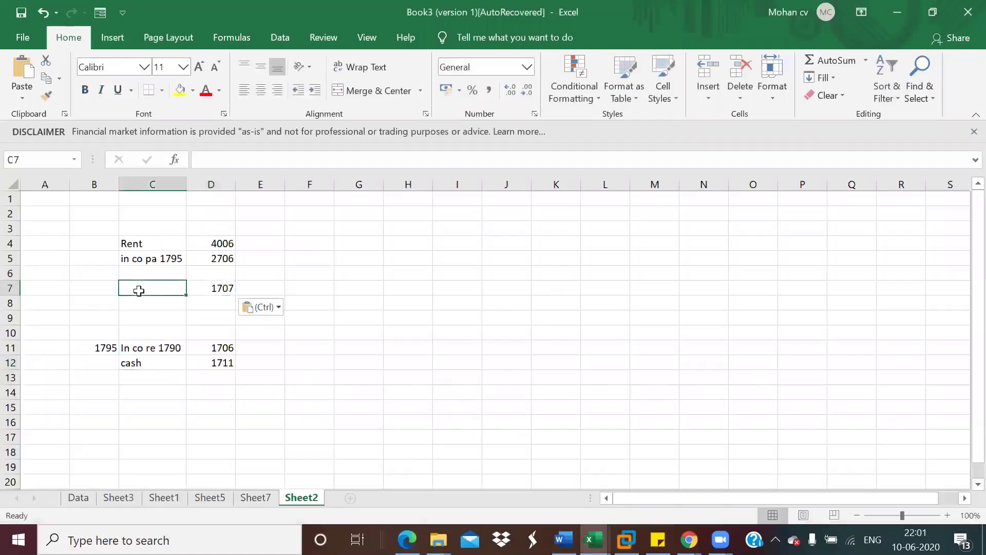
text(inter co re)
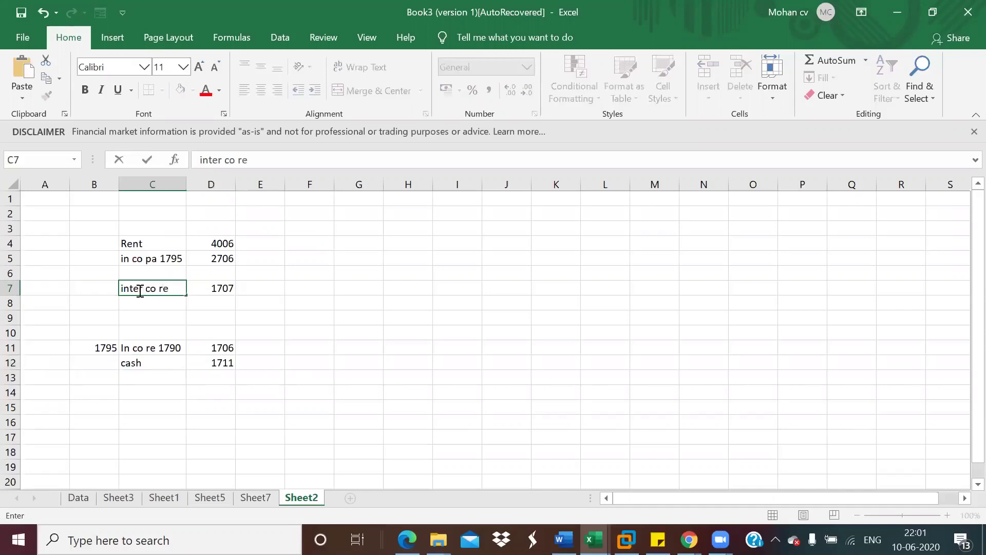
text( 1795)
click(191, 311)
drag(186, 183, 209, 184)
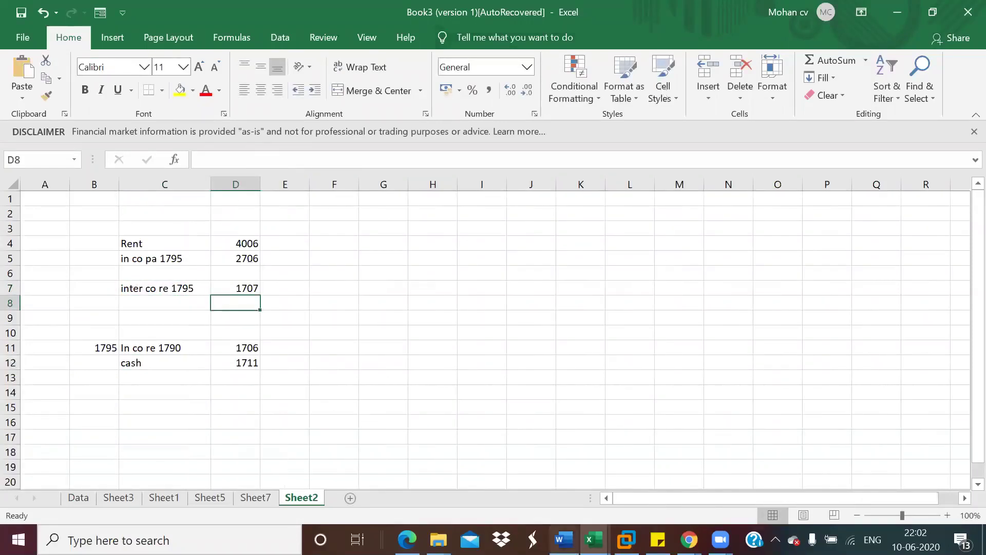
Check the commission scenario in Word, then start creating G/L account 3010 for company code 1790 in SAP
mouse_move(564, 539)
click(566, 481)
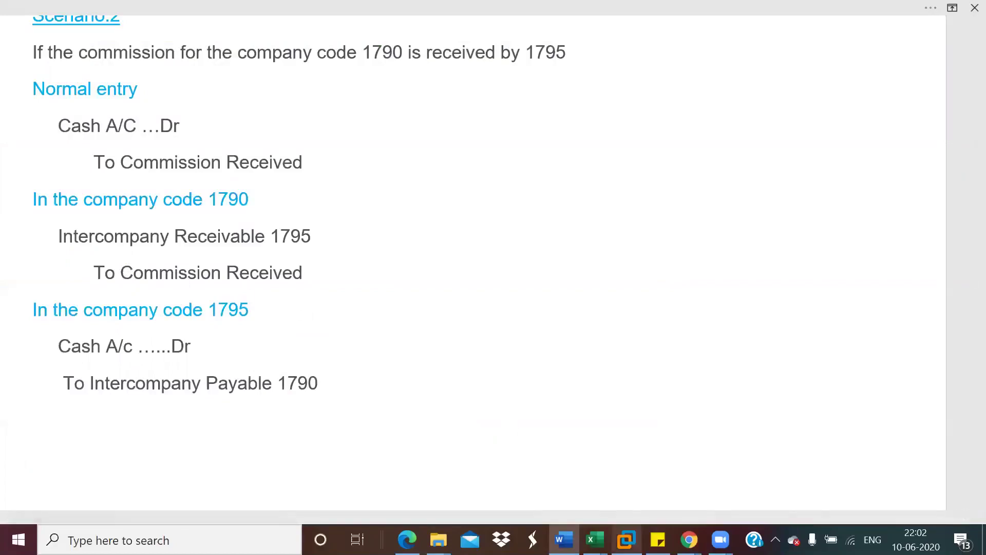
mouse_move(626, 539)
click(636, 458)
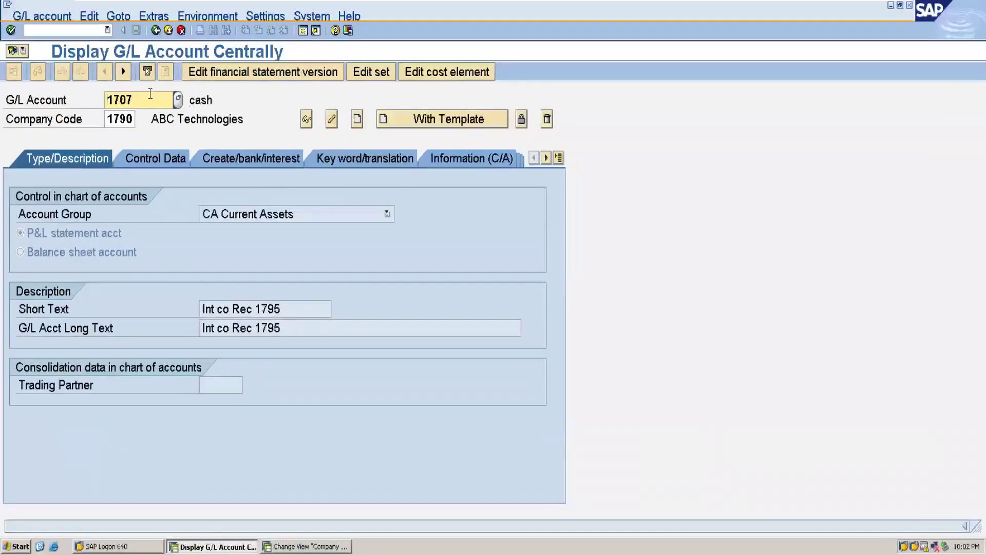
key(BackSpace)
key(BackSpace)
key(BackSpace)
key(BackSpace)
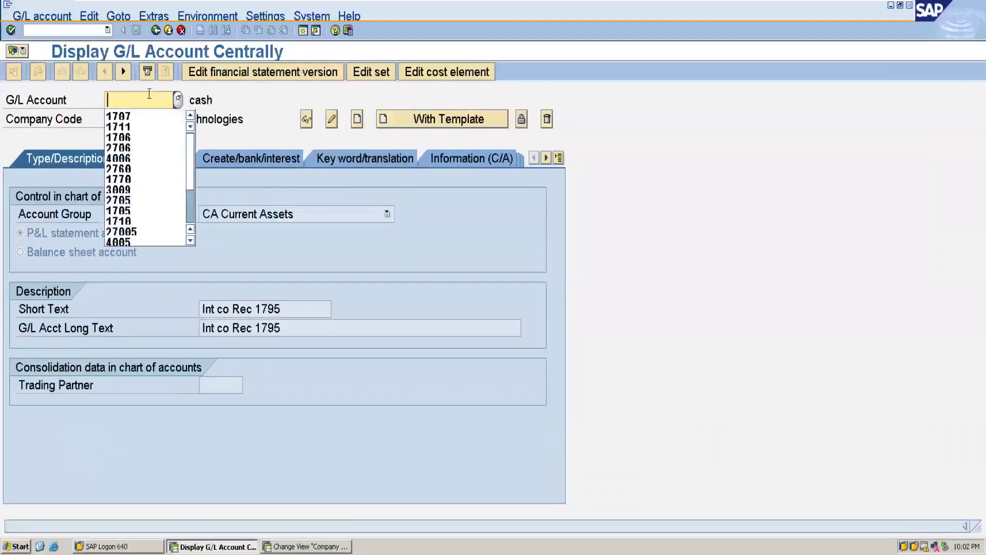
text(3010)
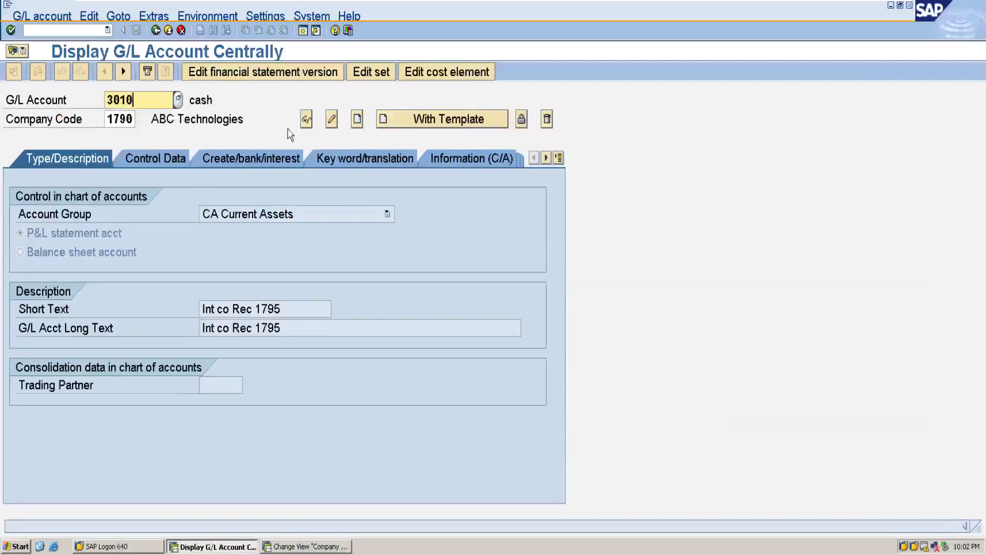
click(358, 120)
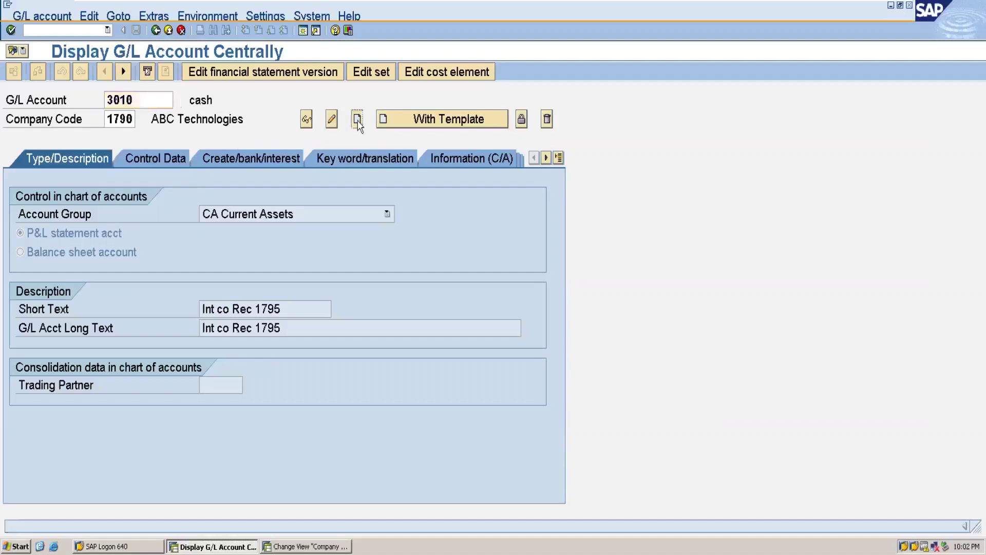
Assign account 3010 to account group RE REVENUES and enter "Commision received" as its short and long text
click(335, 215)
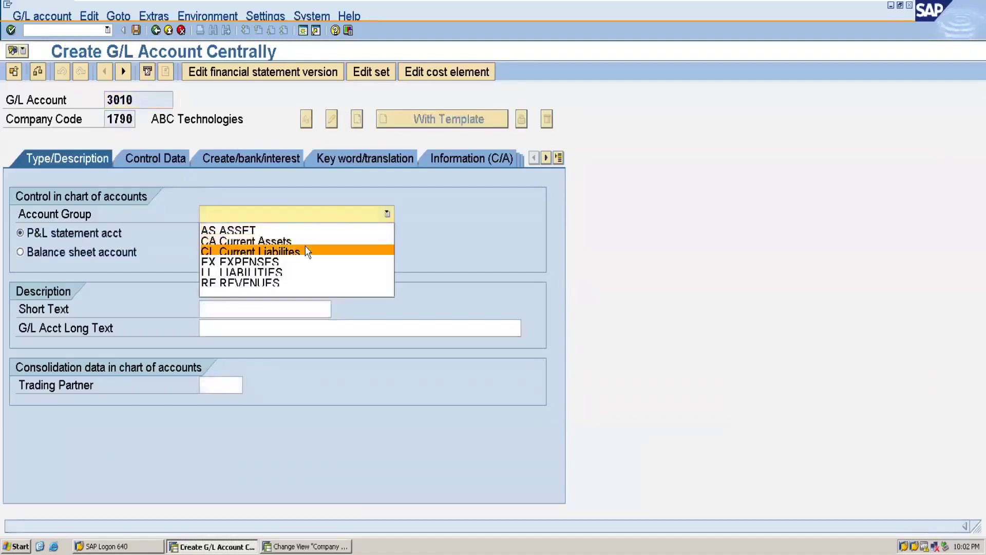
click(300, 284)
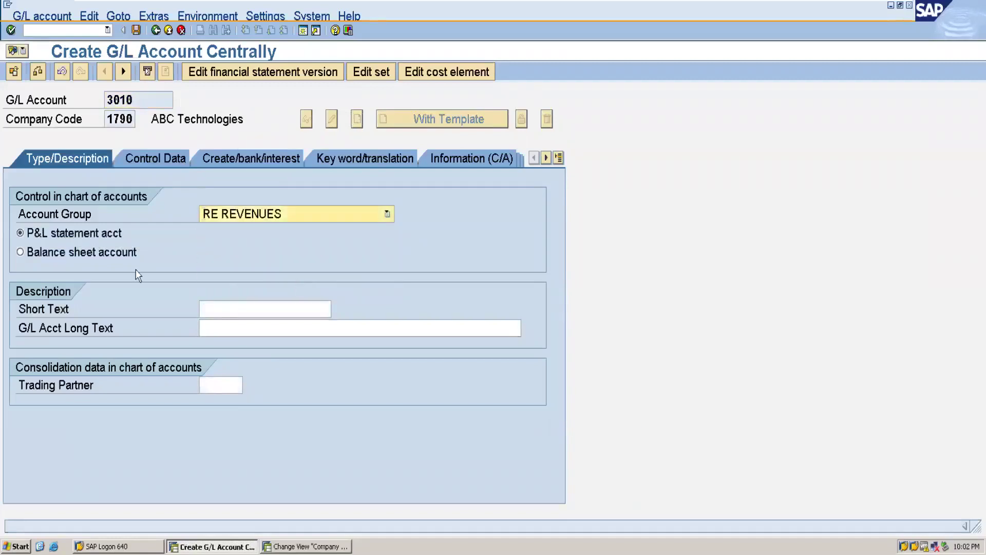
click(224, 307)
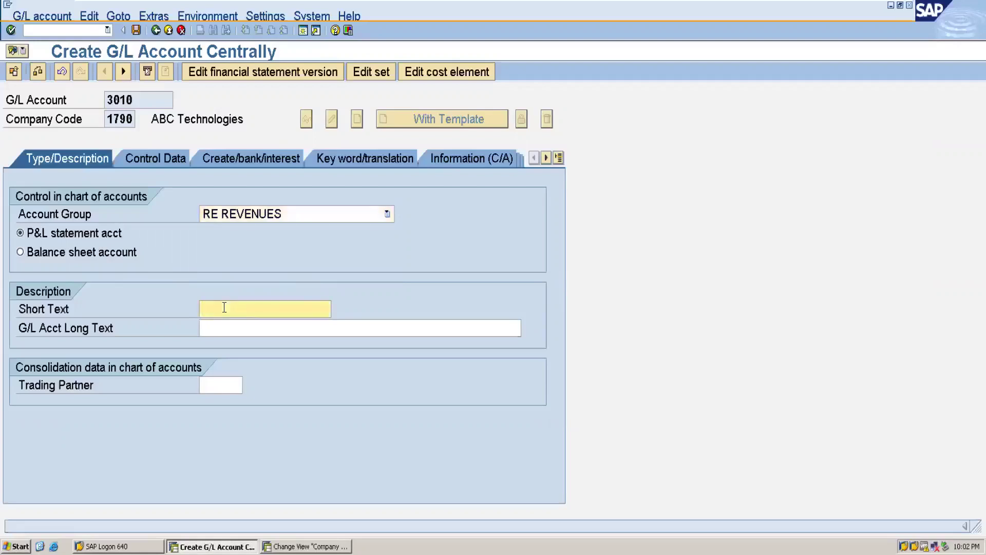
text(Commision received)
drag(316, 315, 193, 300)
key(ctrl+c)
click(210, 328)
key(ctrl+v)
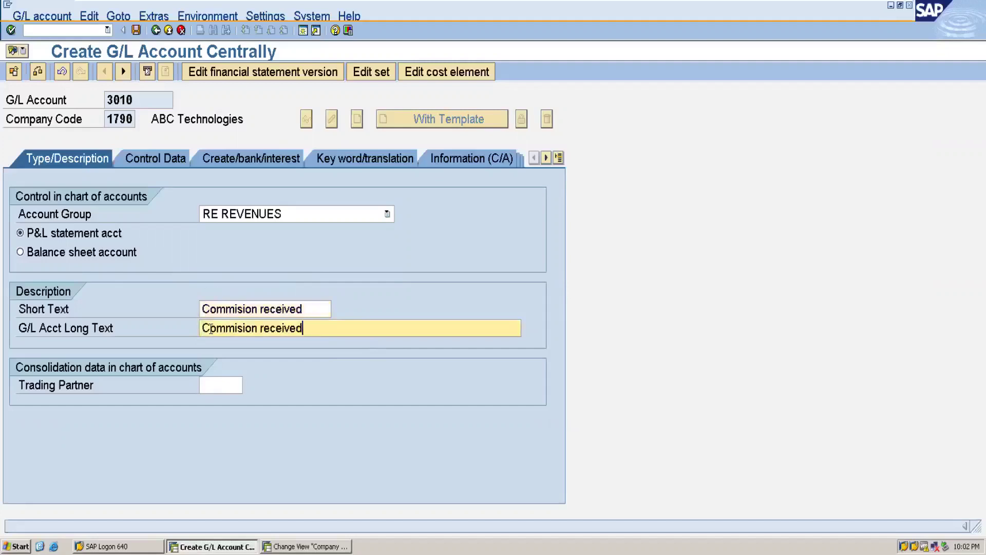
Set account 3010's control data to only balances in local currency, line item display and sort key 001
click(160, 153)
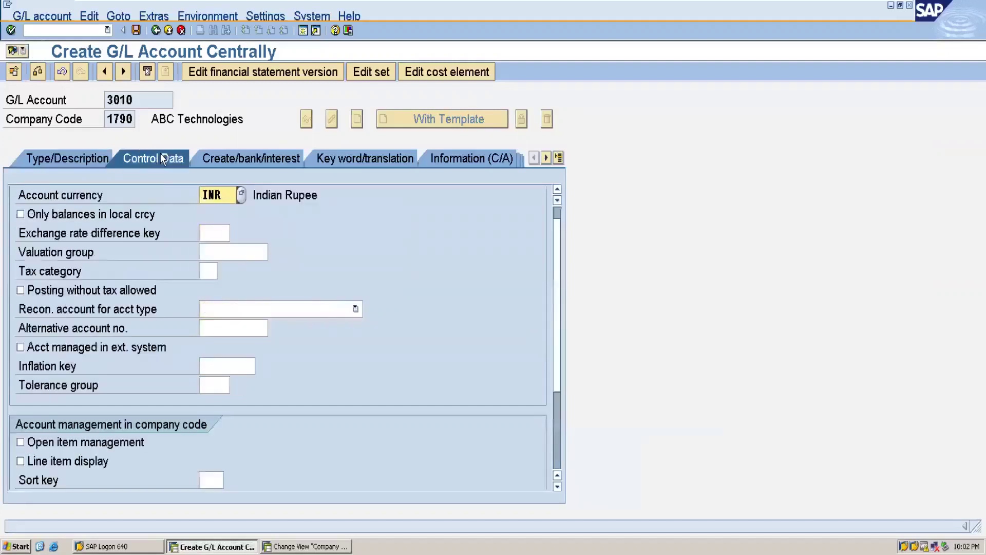
click(55, 215)
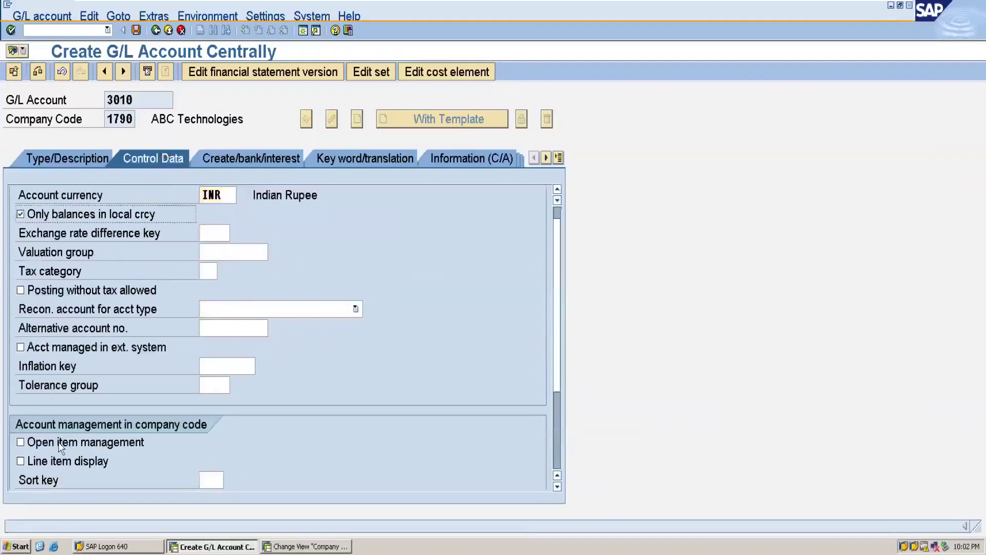
click(45, 462)
click(211, 482)
text(g00)
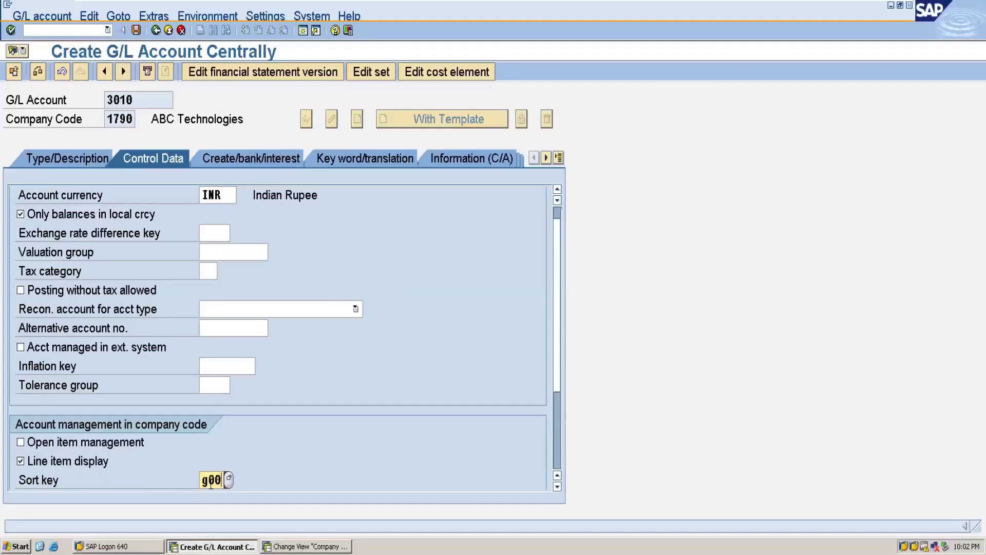
key(BackSpace)
key(BackSpace)
key(BackSpace)
text(001)
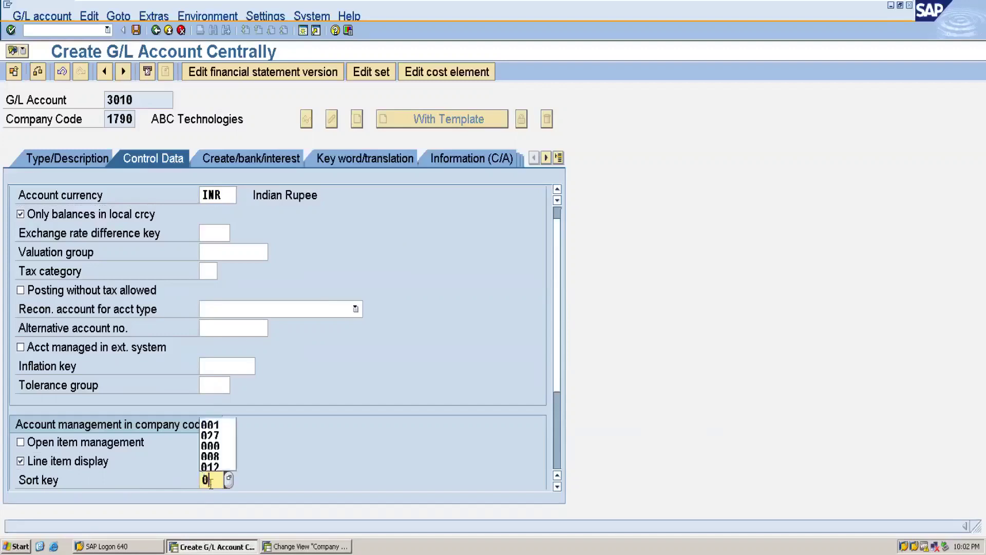
Assign field status group G001 to account 3010 and save the account
click(224, 160)
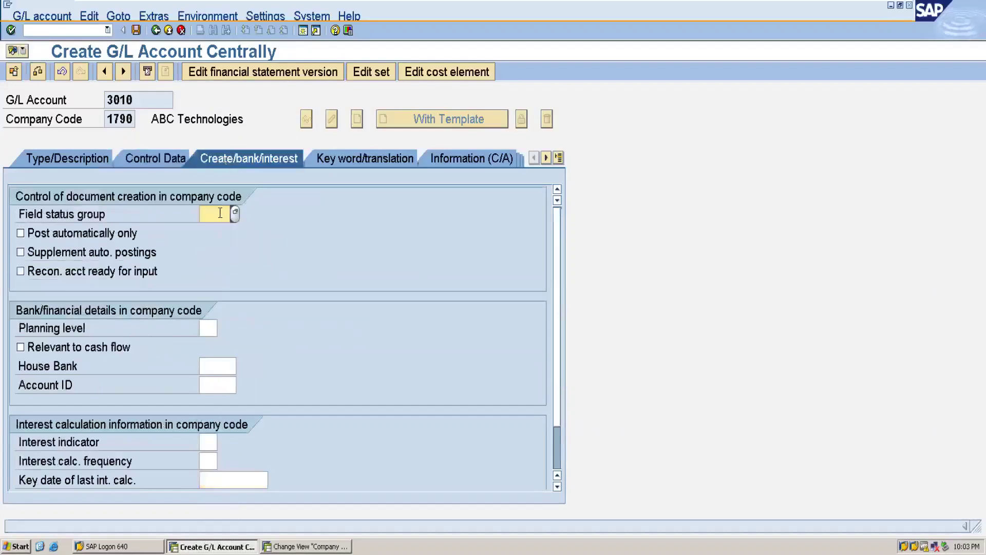
text(g001)
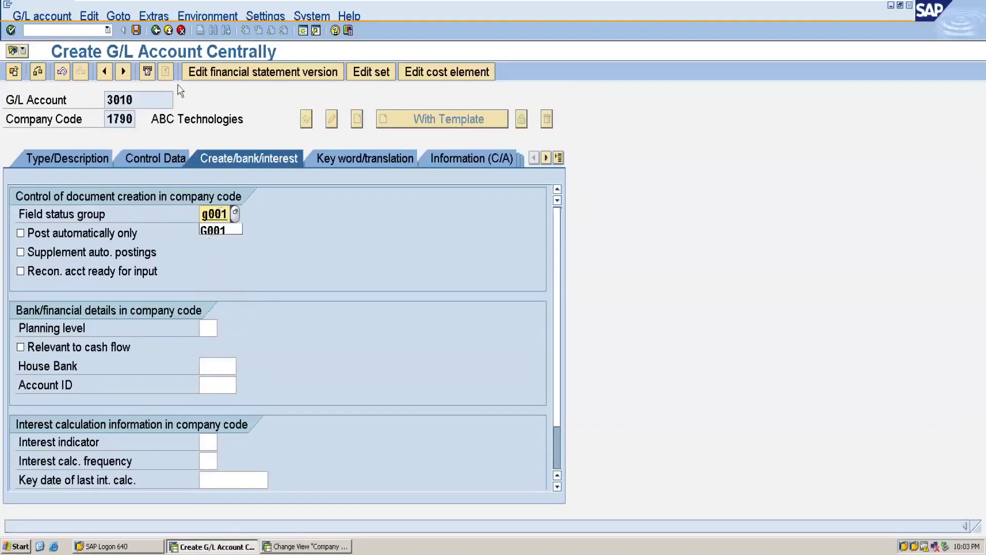
click(137, 32)
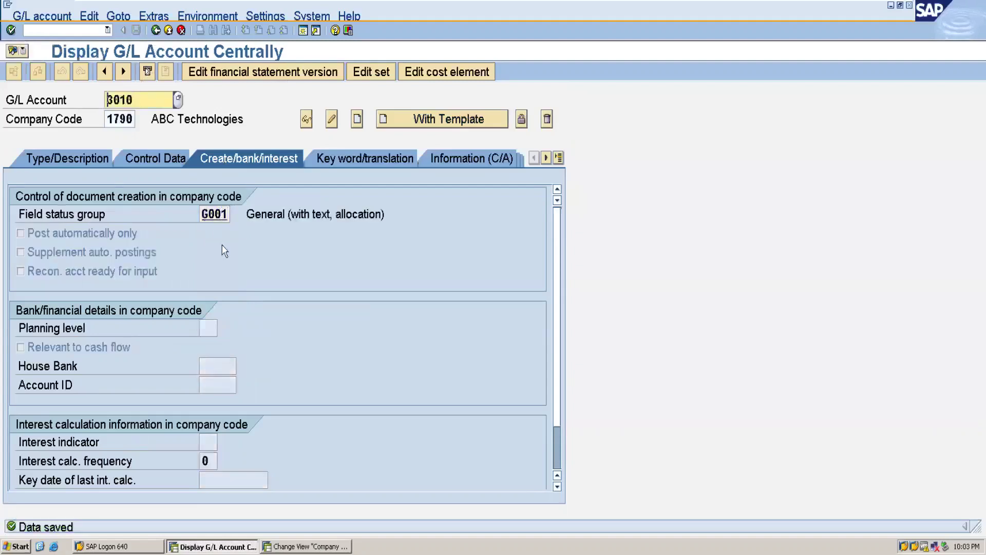
Switch to the Excel workbook and enter the label "commision received" in cell C8
mouse_move(501, 3)
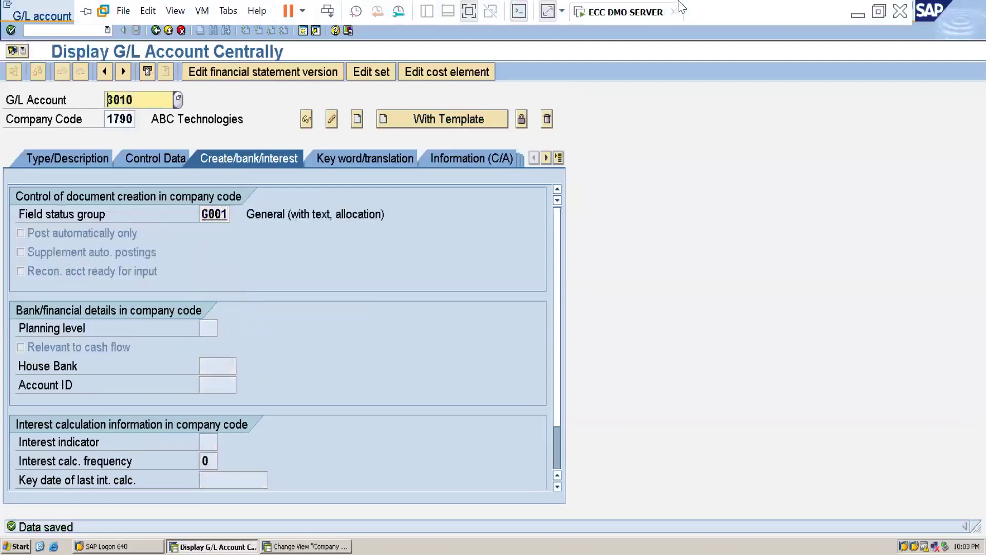
click(858, 12)
mouse_move(595, 539)
click(689, 473)
click(257, 307)
key(ctrl+v)
click(157, 303)
text(commision received)
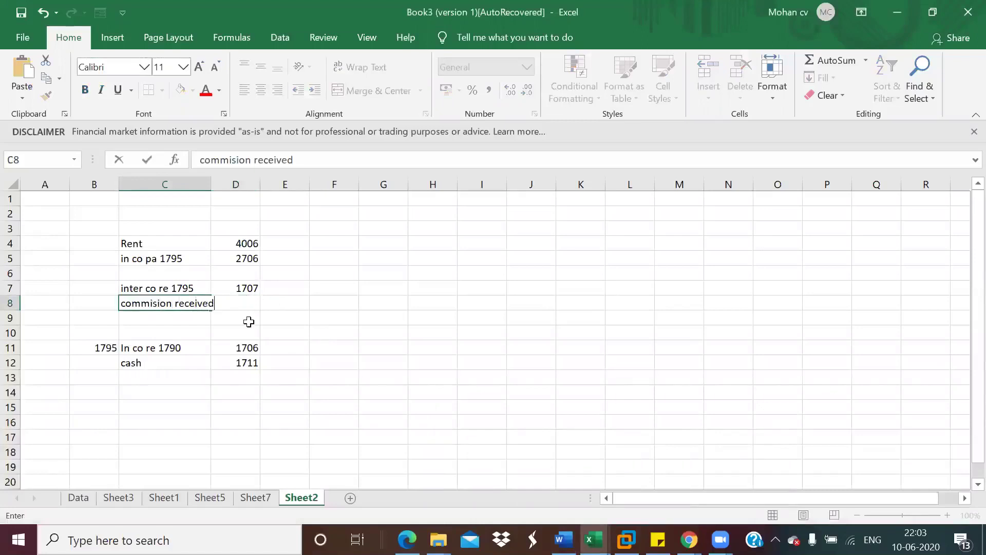
click(246, 321)
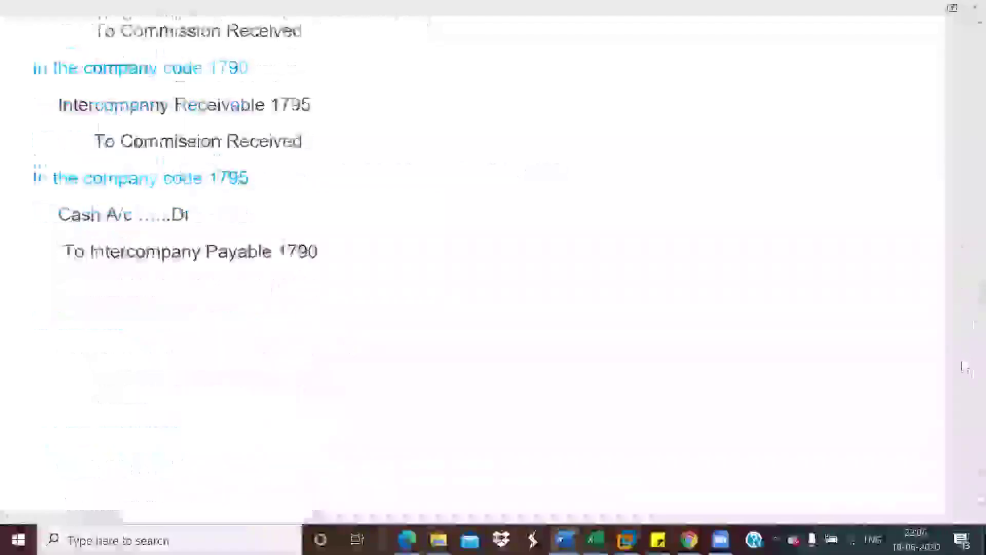
Review the rent and commission entries for company codes 1790 and 1795 in the Word document
scroll(964, 366, down, 1)
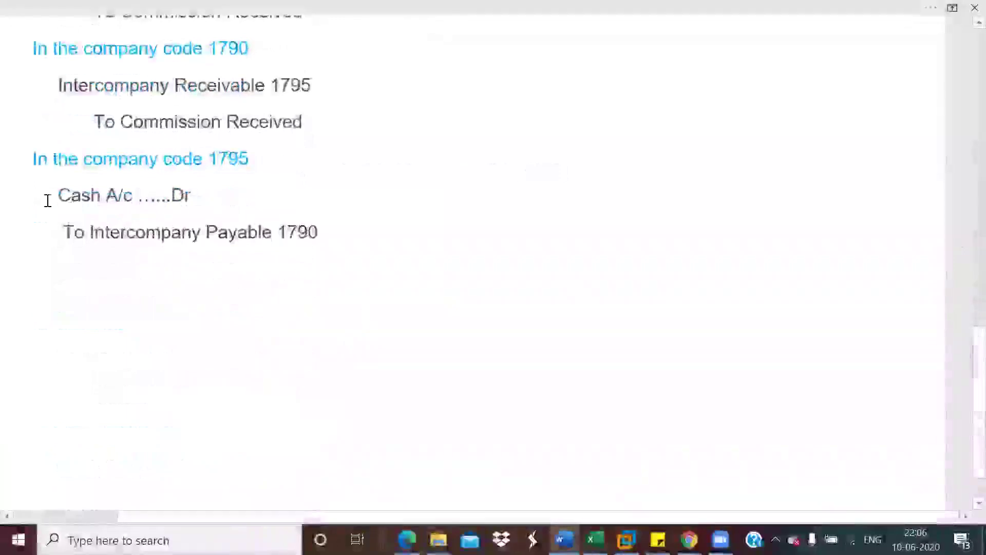
scroll(962, 375, up, 5)
scroll(966, 338, up, 2)
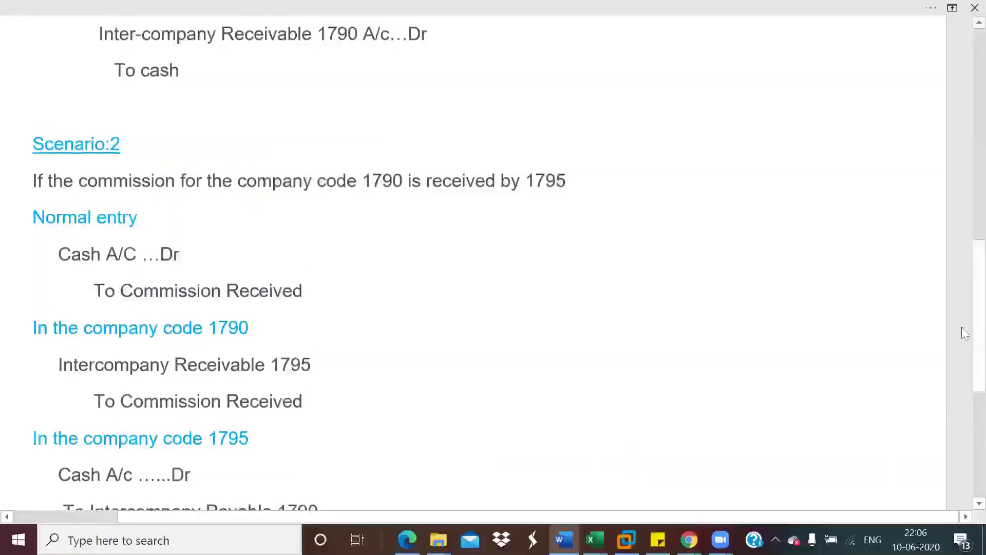
scroll(962, 326, up, 4)
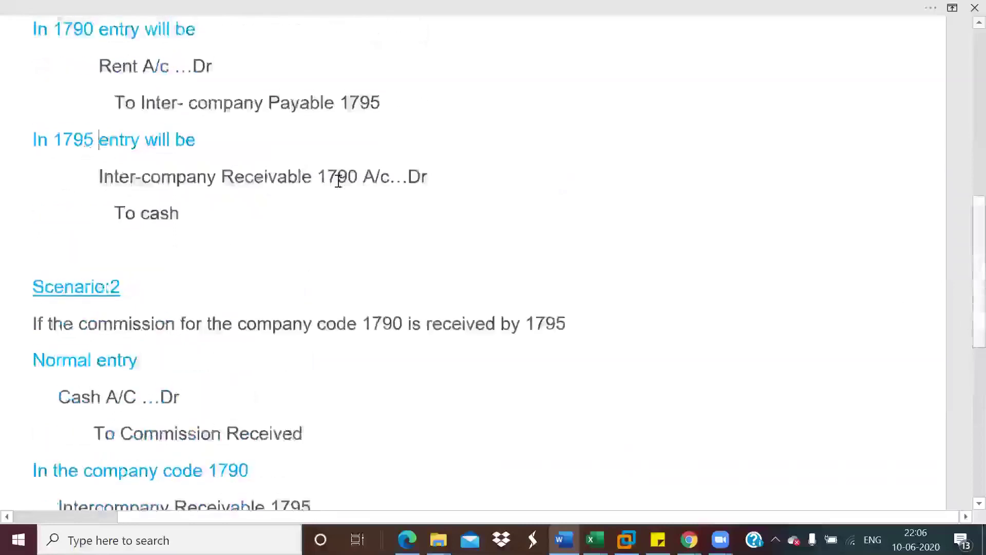
scroll(965, 291, down, 7)
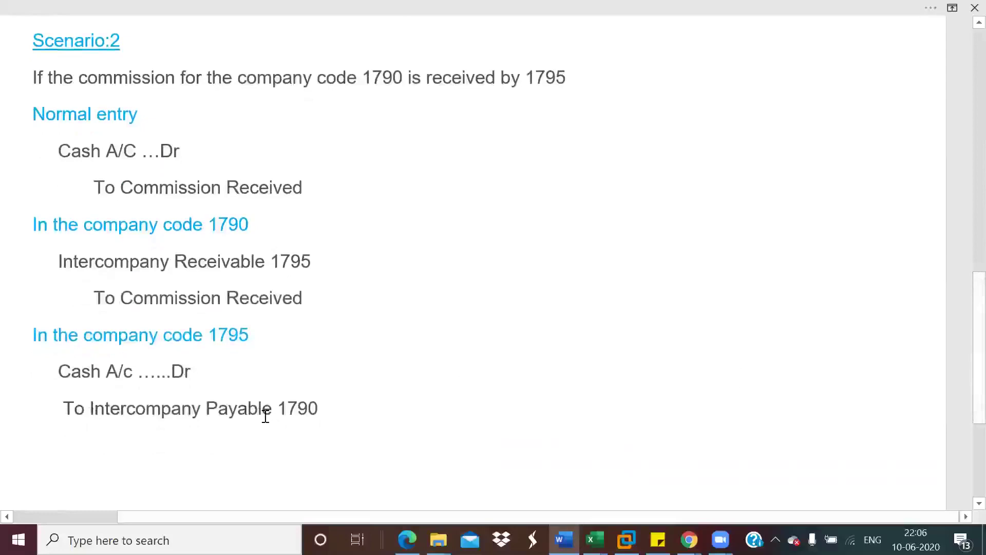
Switch to the SAP session and start creating G/L account 2707 in company code 1795
mouse_move(626, 540)
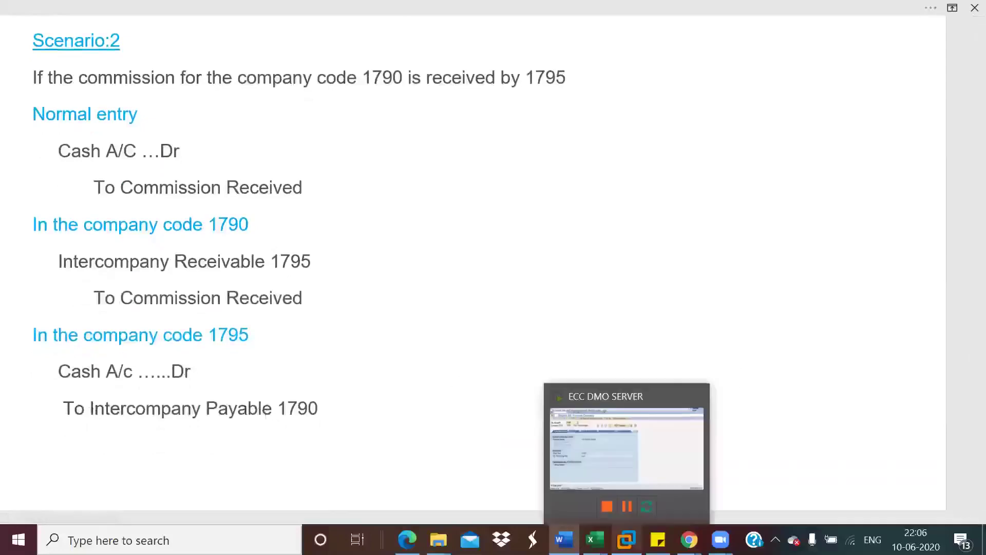
click(625, 488)
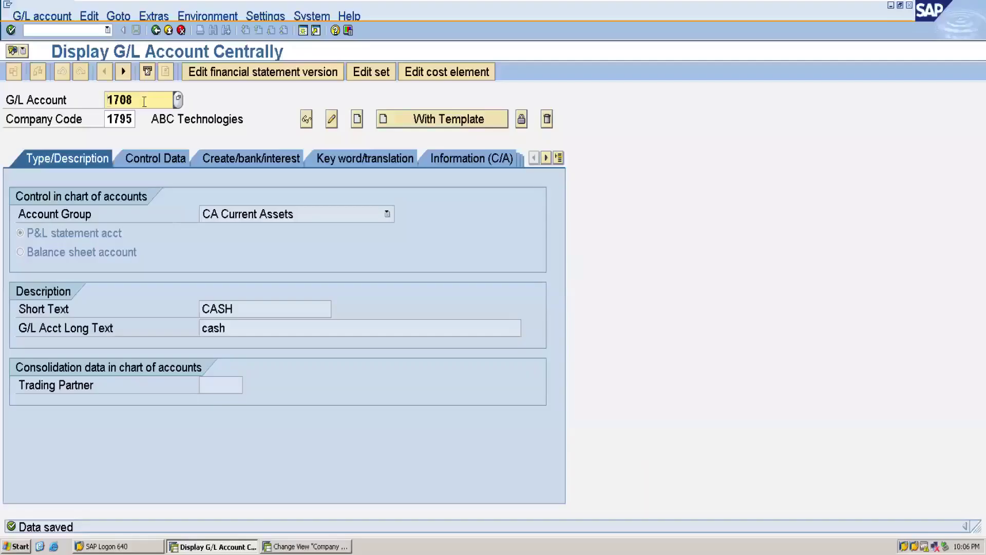
click(144, 101)
key(BackSpace)
key(BackSpace)
key(BackSpace)
key(BackSpace)
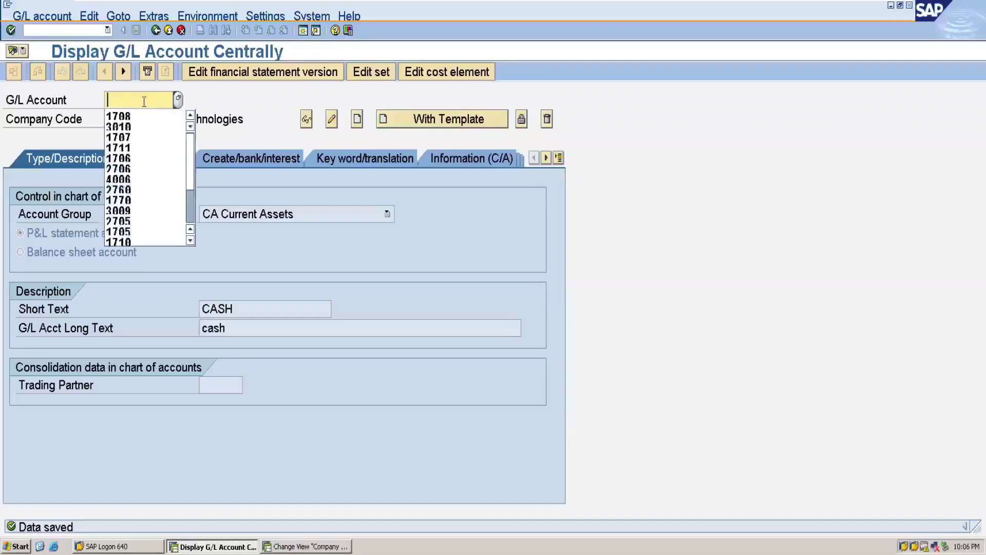
text(2707)
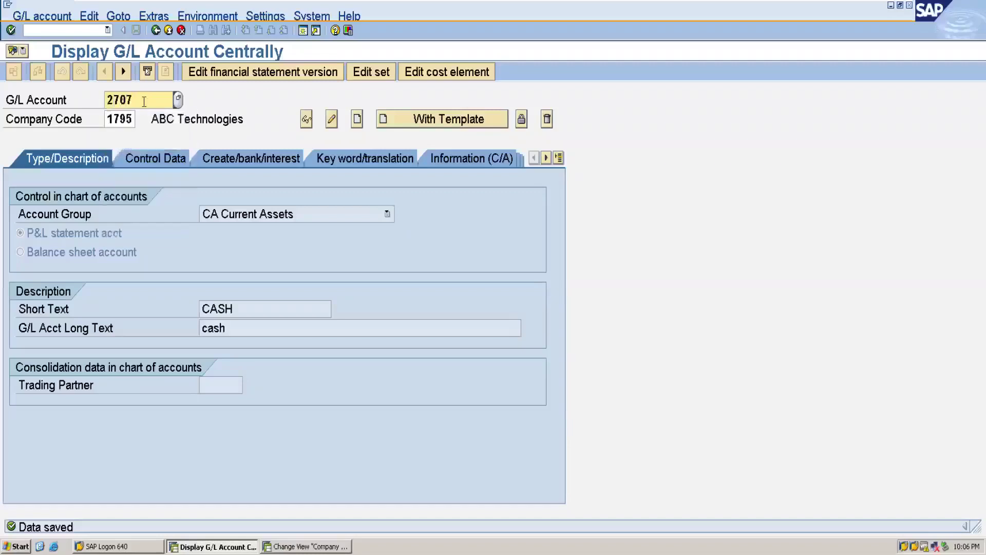
click(359, 120)
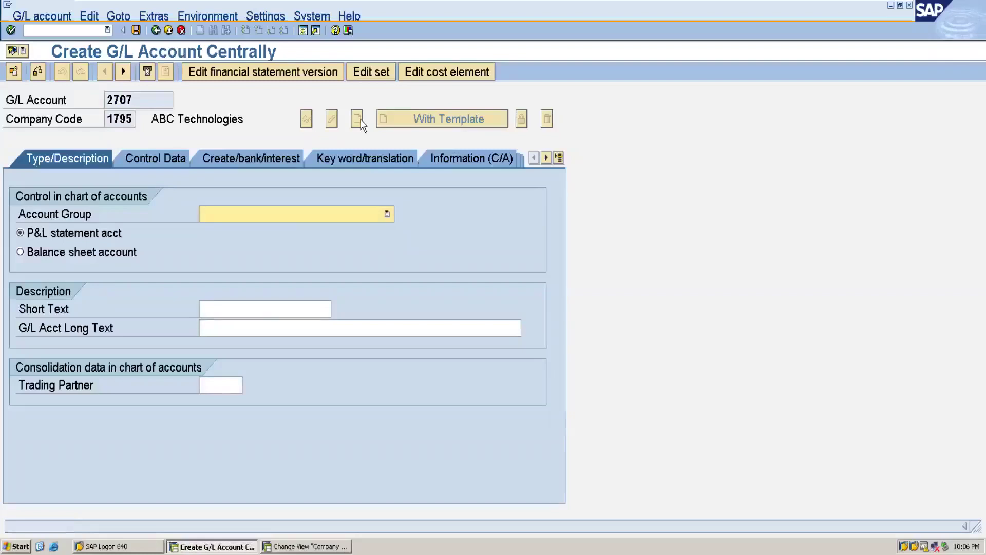
Define account 2707 as a balance sheet account in group CL Current Liabilites, with short and long text "int co Payable 1790"
click(387, 213)
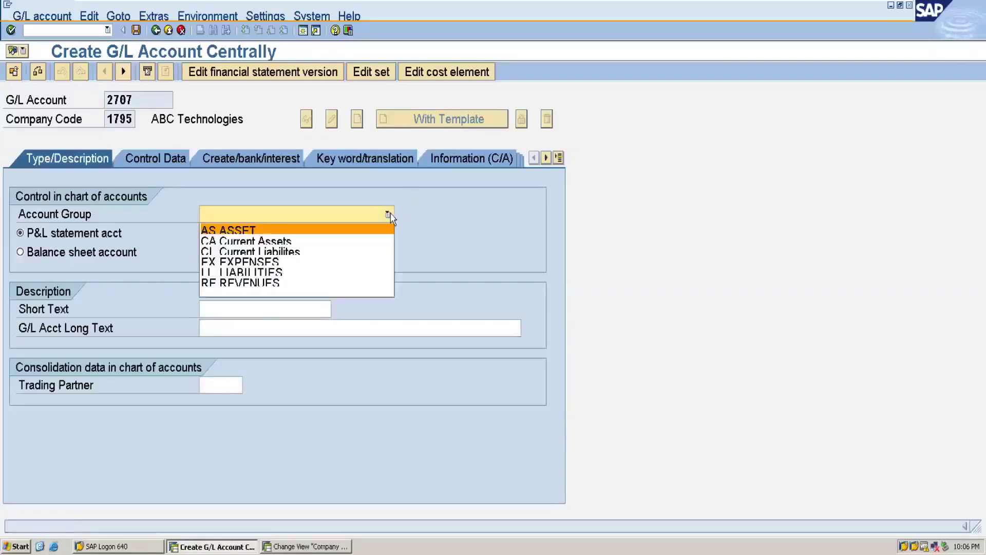
click(309, 252)
click(263, 314)
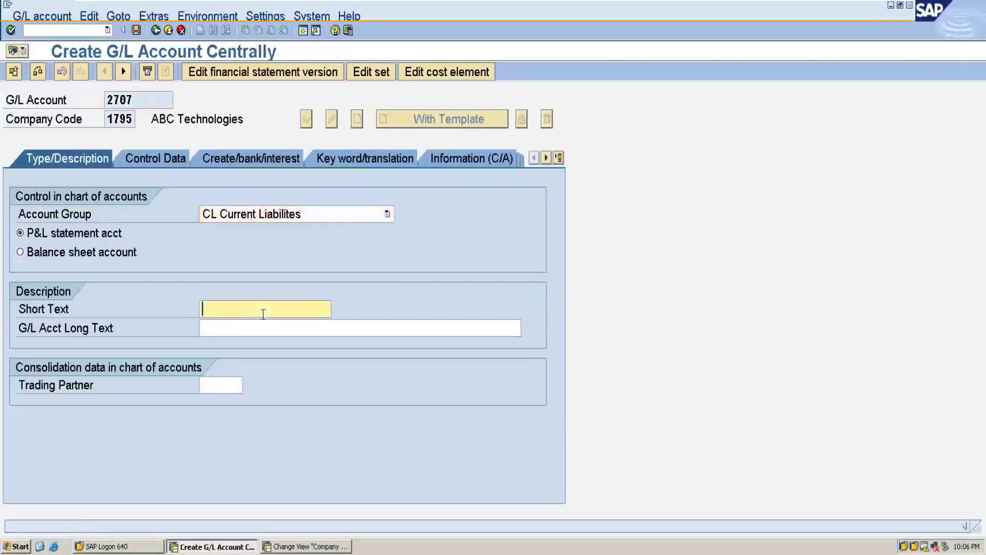
text(in)
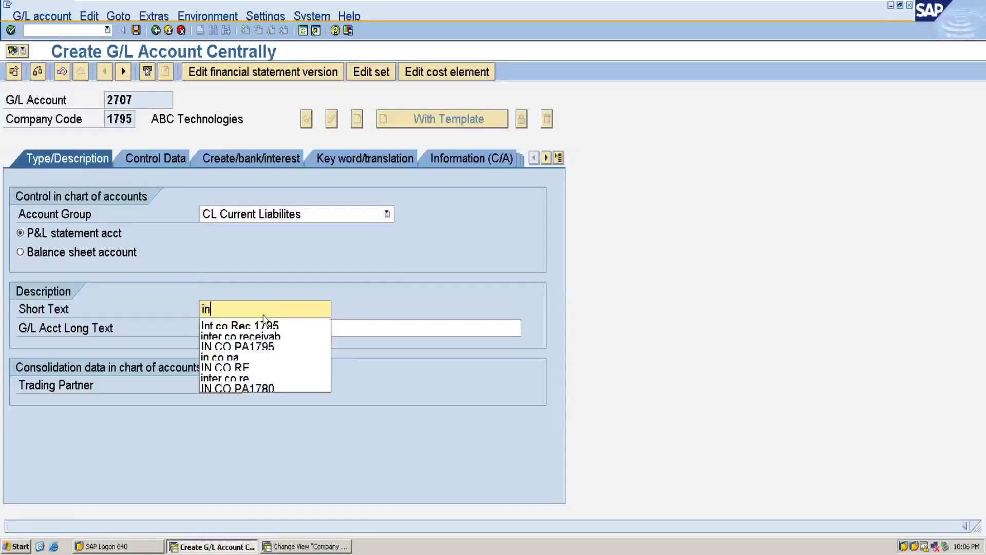
text(t co)
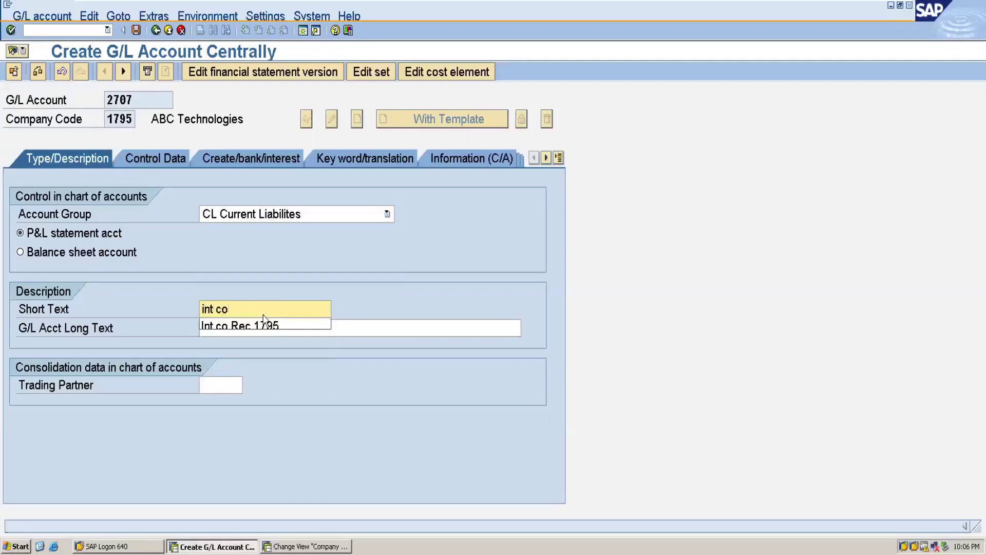
text( Payable 1790)
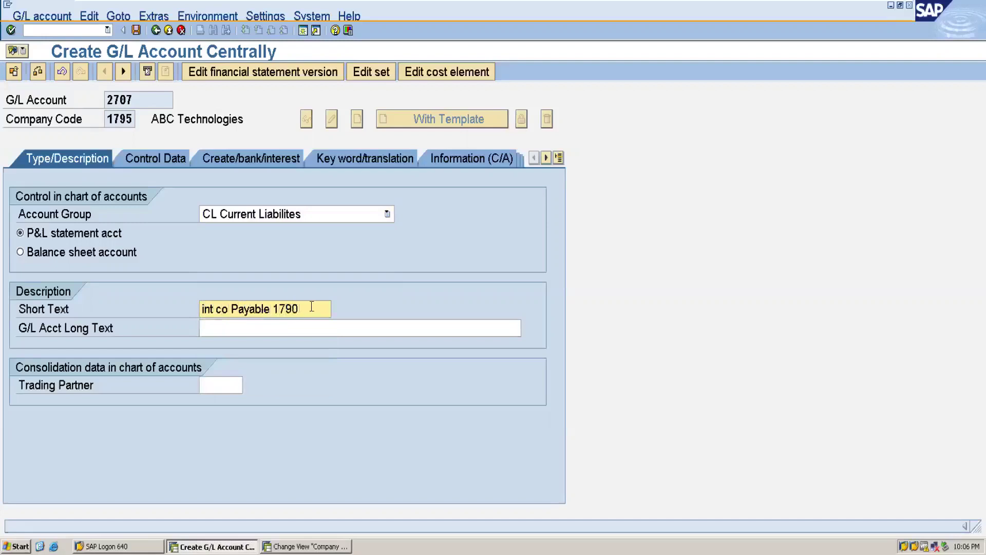
drag(312, 309, 172, 306)
key(ctrl+c)
click(216, 330)
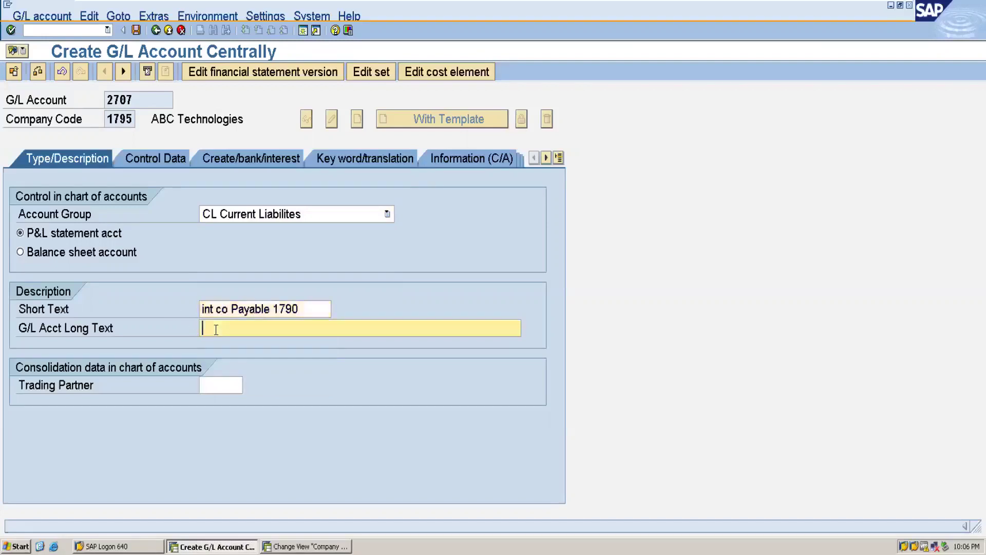
key(ctrl+v)
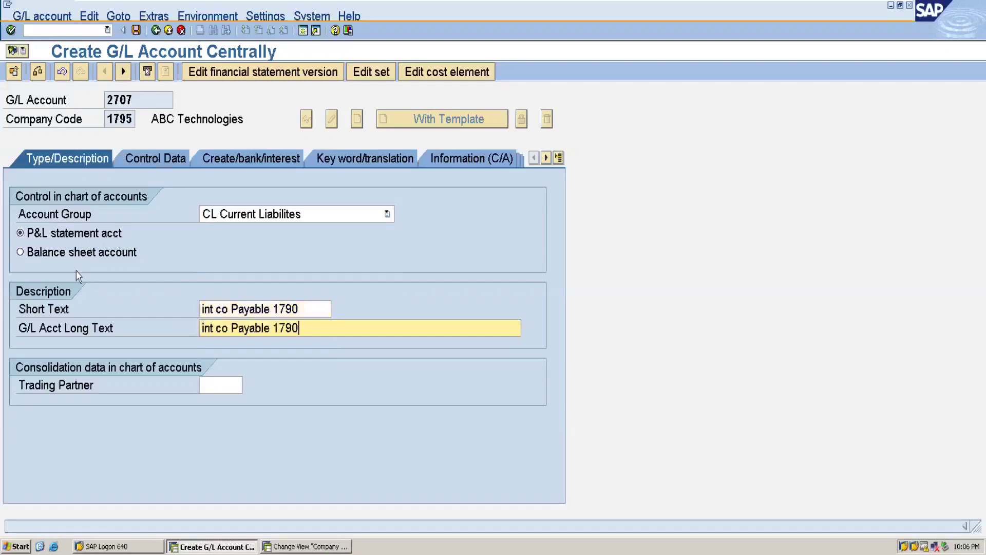
click(61, 253)
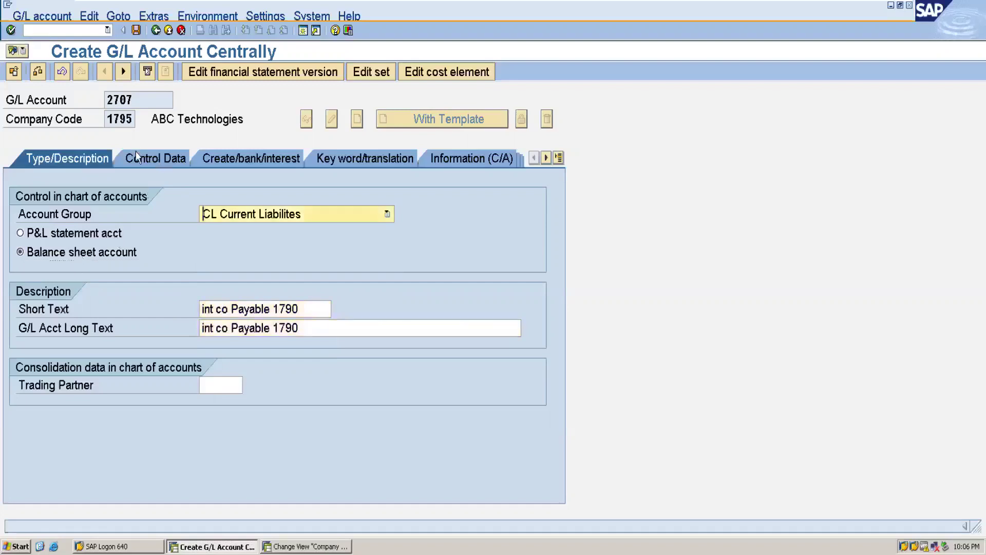
Set account 2707's control data to only balances in local currency, line item display and sort key 001
click(136, 151)
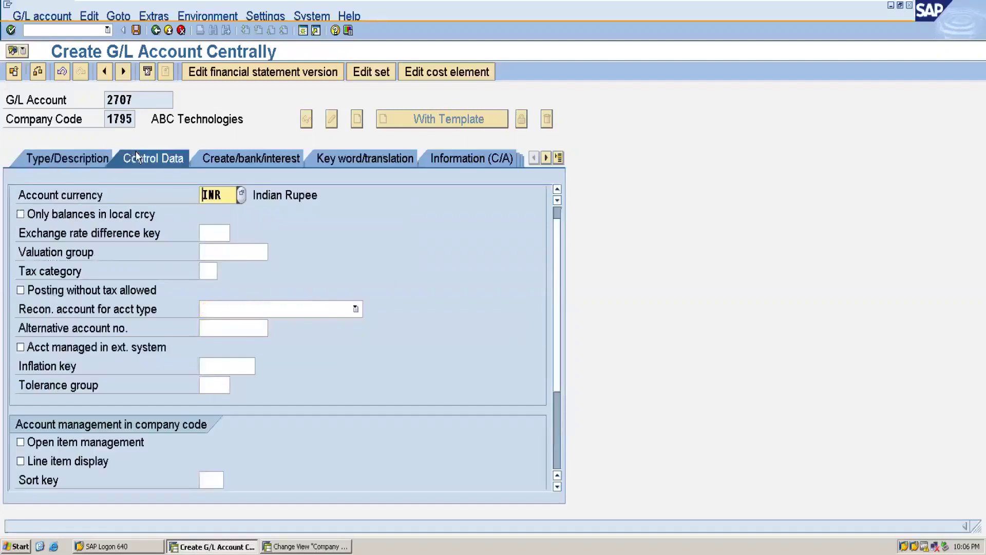
click(20, 214)
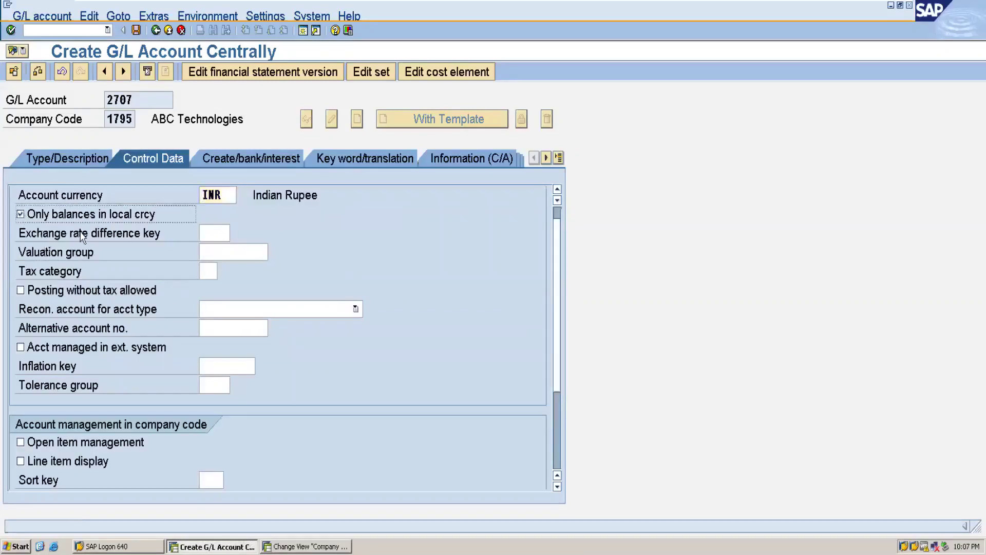
click(22, 461)
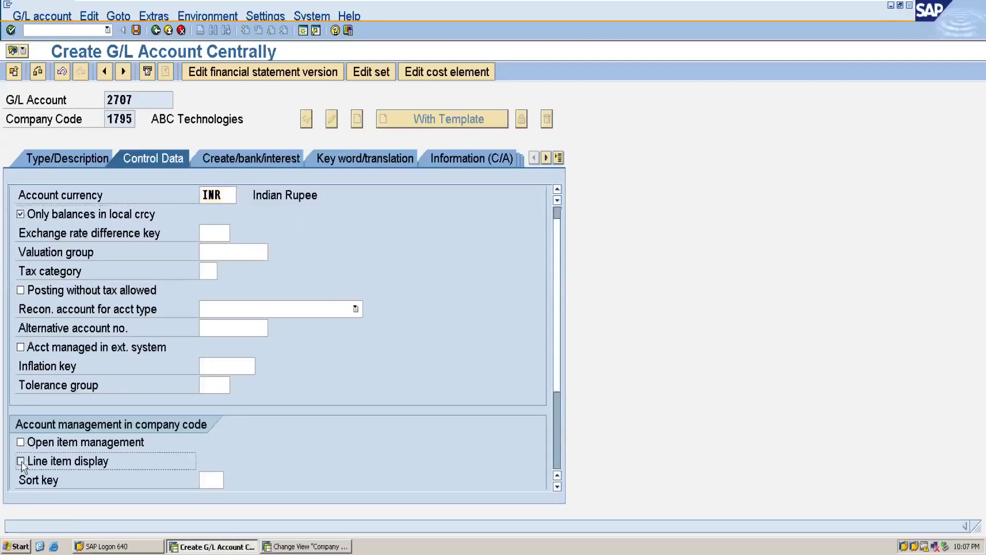
click(215, 479)
text(00)
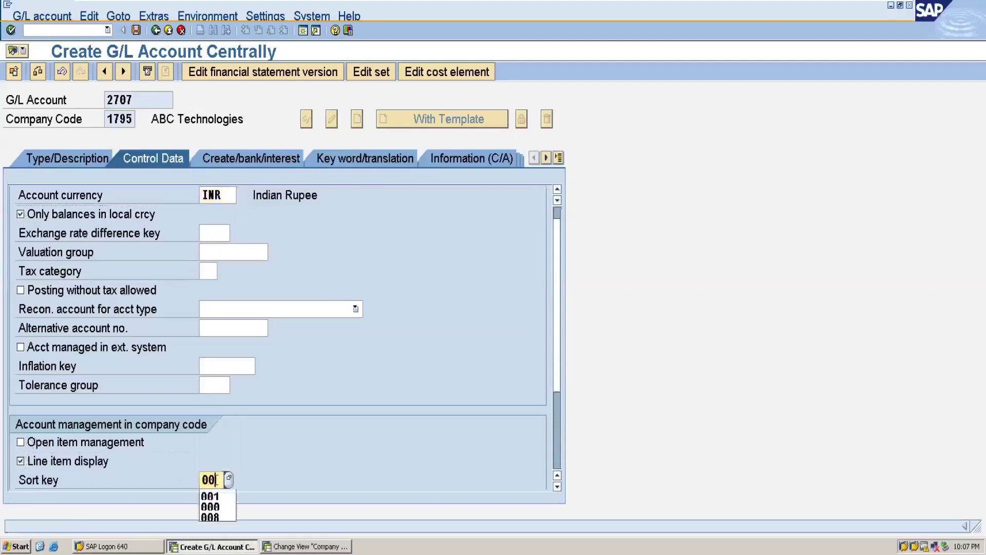
click(214, 496)
Assign field status group G001 to account 2707 and save the account
click(239, 157)
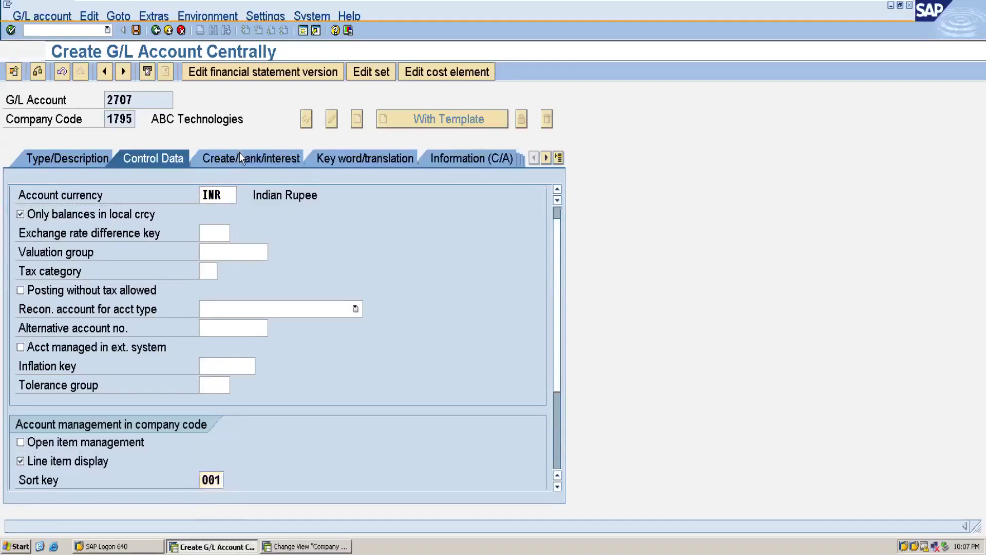
text(g001)
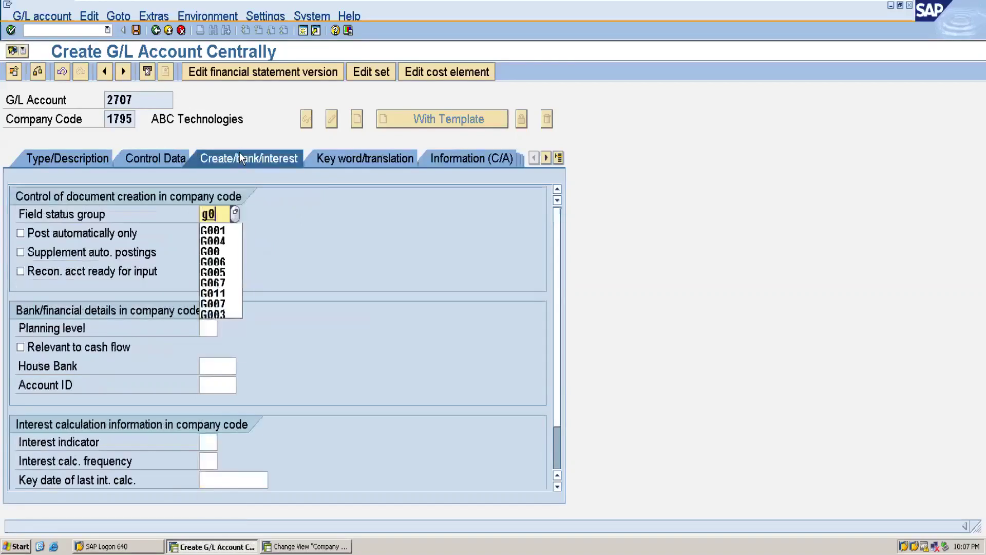
click(219, 230)
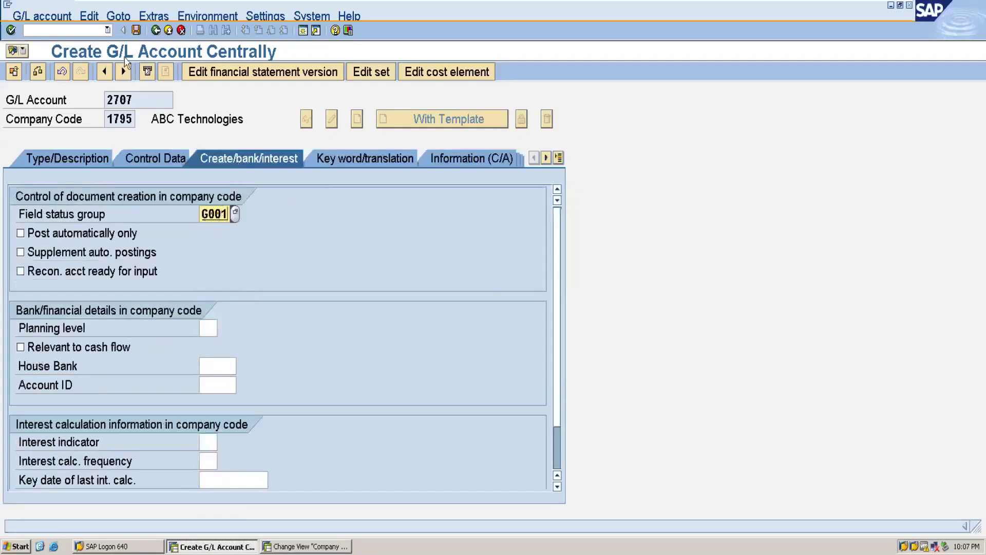
click(136, 30)
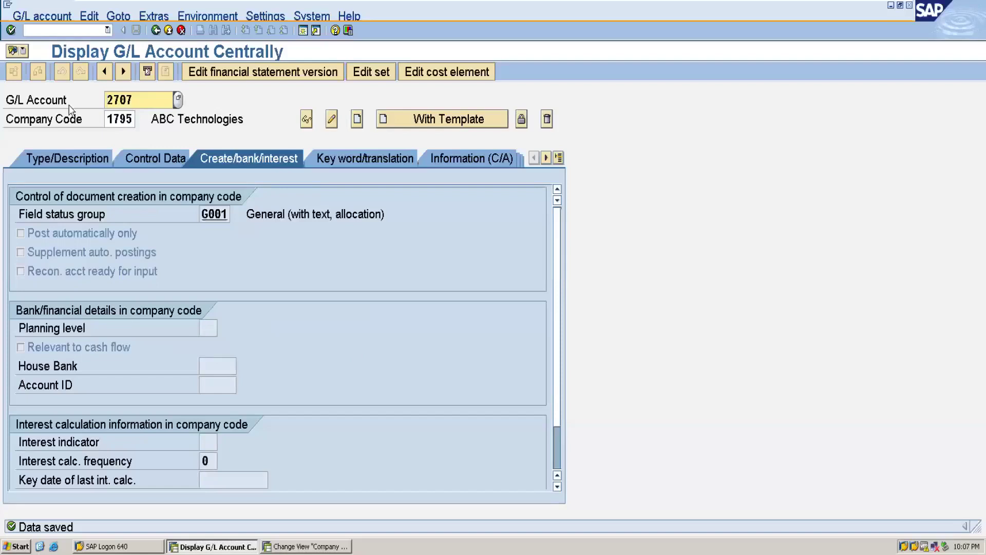
Copy G/L account number 2707 from SAP into cell D14 of the Excel workbook's Sheet2
click(39, 30)
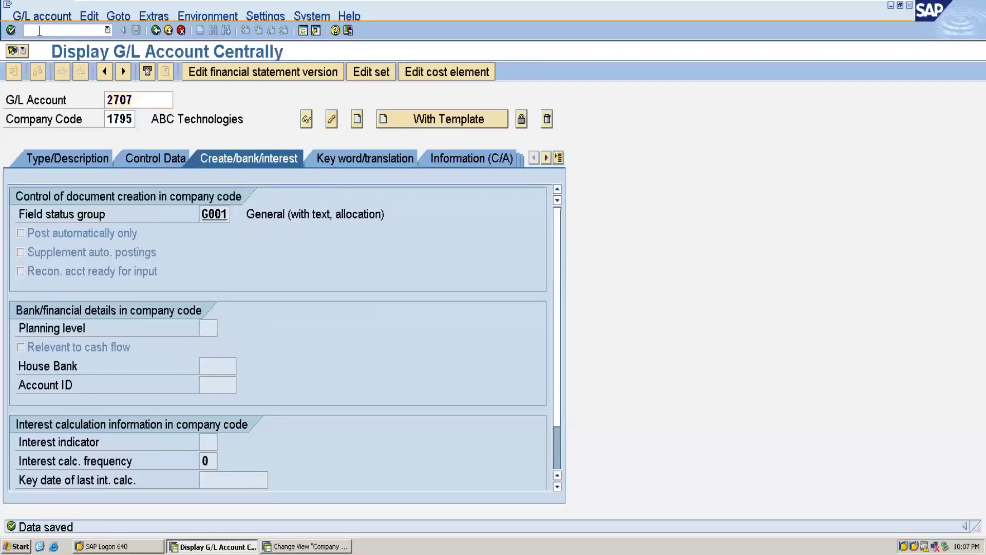
click(140, 97)
drag(140, 97, 103, 100)
key(ctrl+c)
click(104, 101)
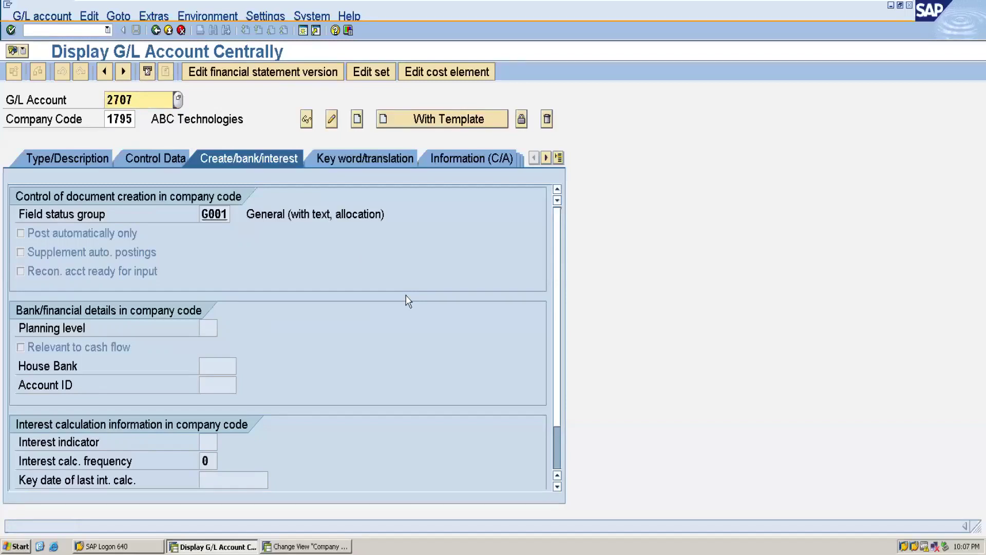
mouse_move(771, 1)
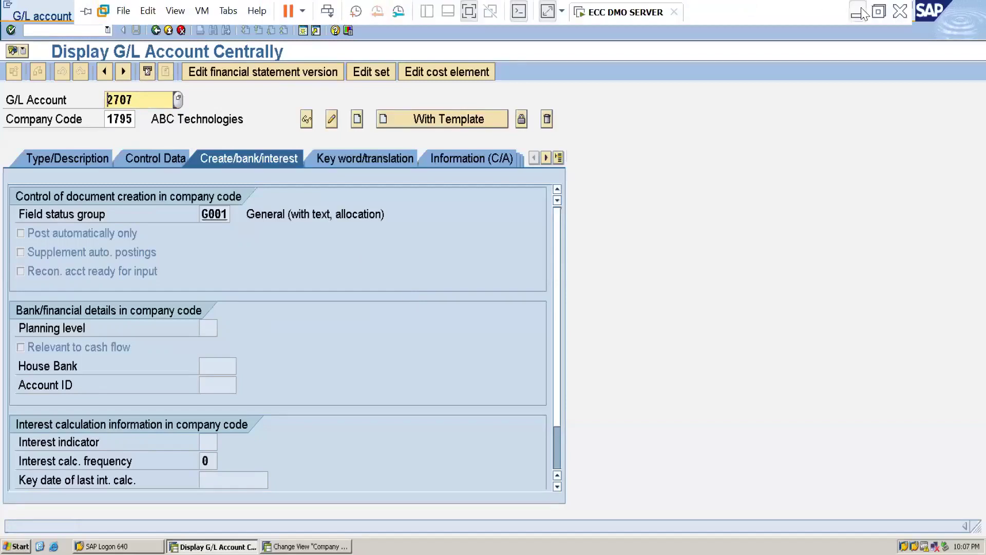
click(862, 12)
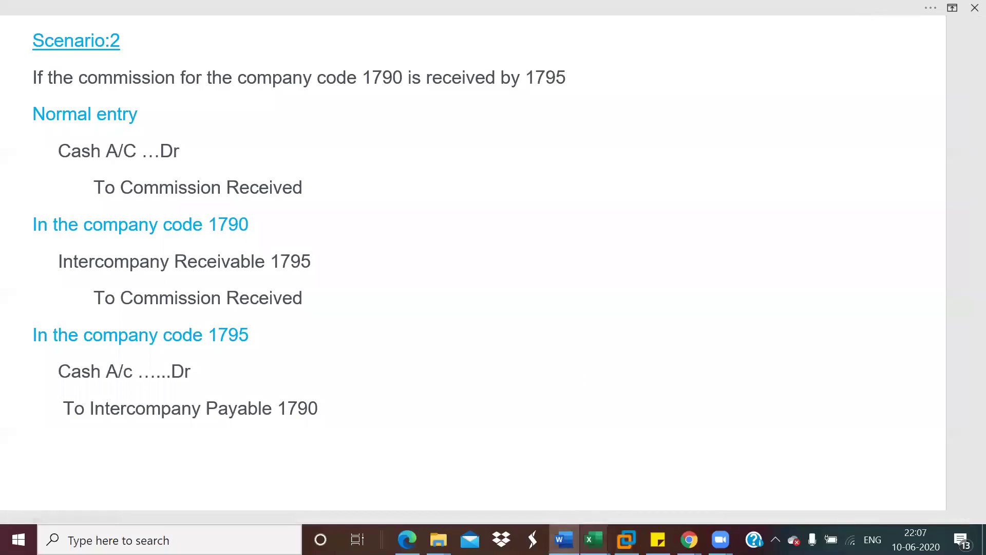
mouse_move(594, 539)
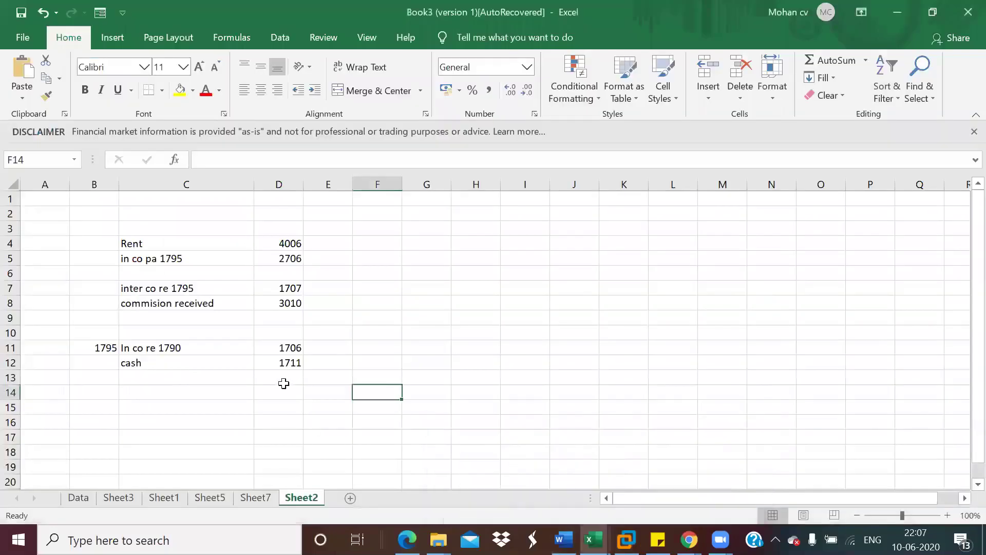
click(286, 378)
click(284, 394)
key(ctrl+v)
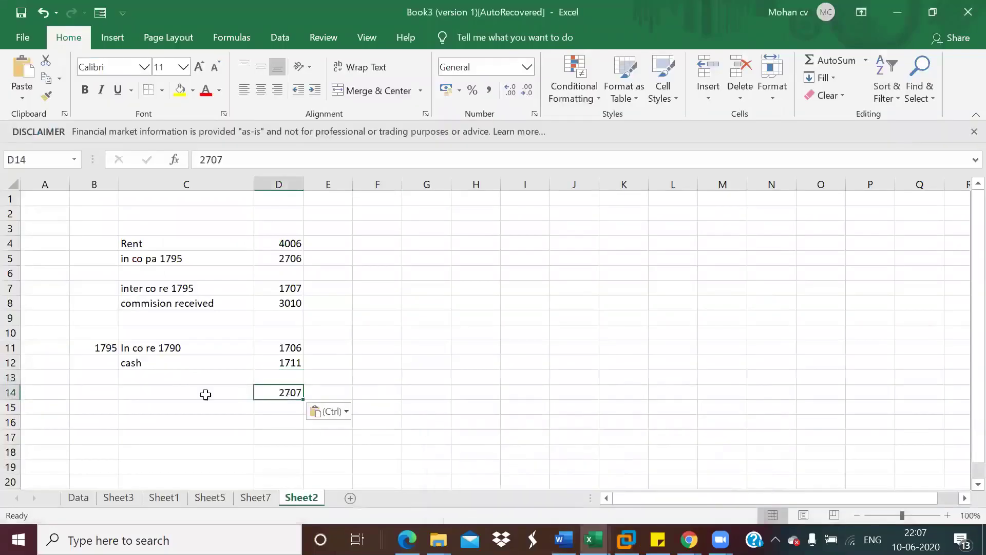
Enter the label "int co payable" in cell C14 and the value 1790 in cell D14
click(176, 399)
text(int)
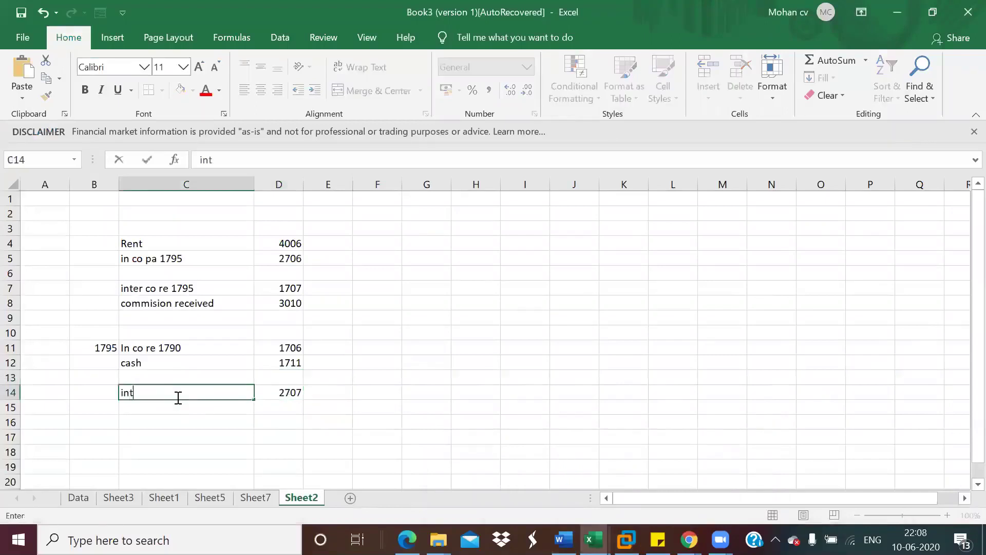
text(co payable)
click(283, 400)
text(1790)
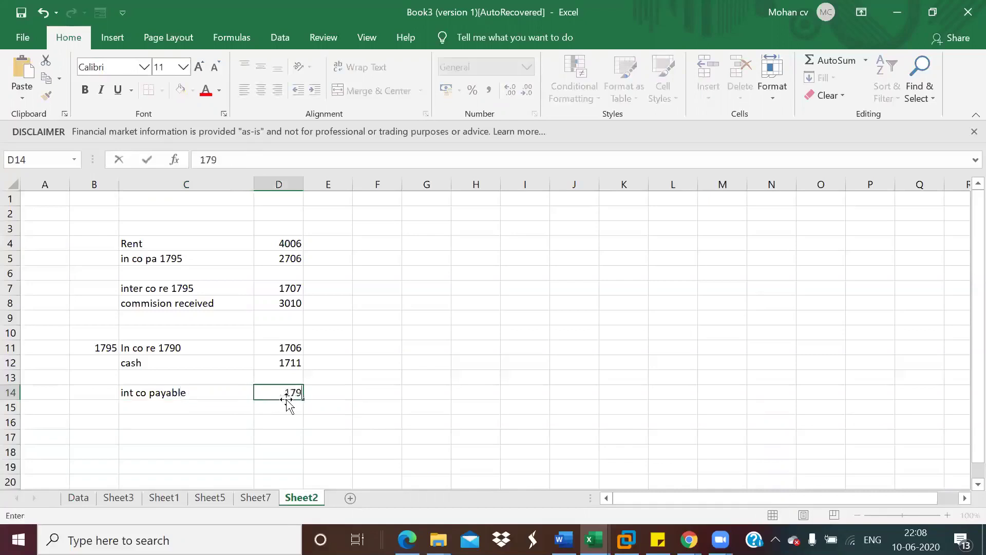
click(281, 421)
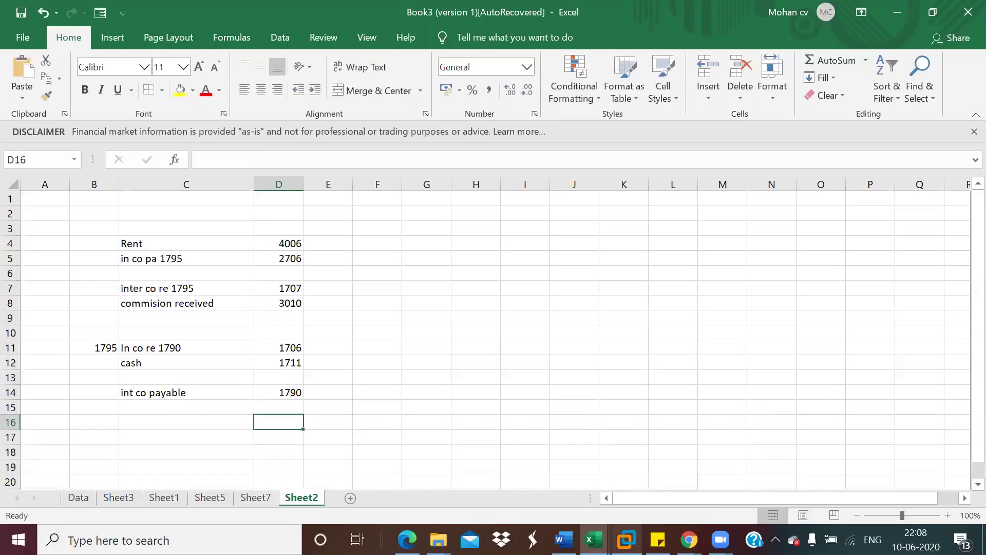
Switch to SAP, run transaction OBYA and open the clearing accounts between company codes 1790 and 1795
mouse_move(626, 539)
click(625, 465)
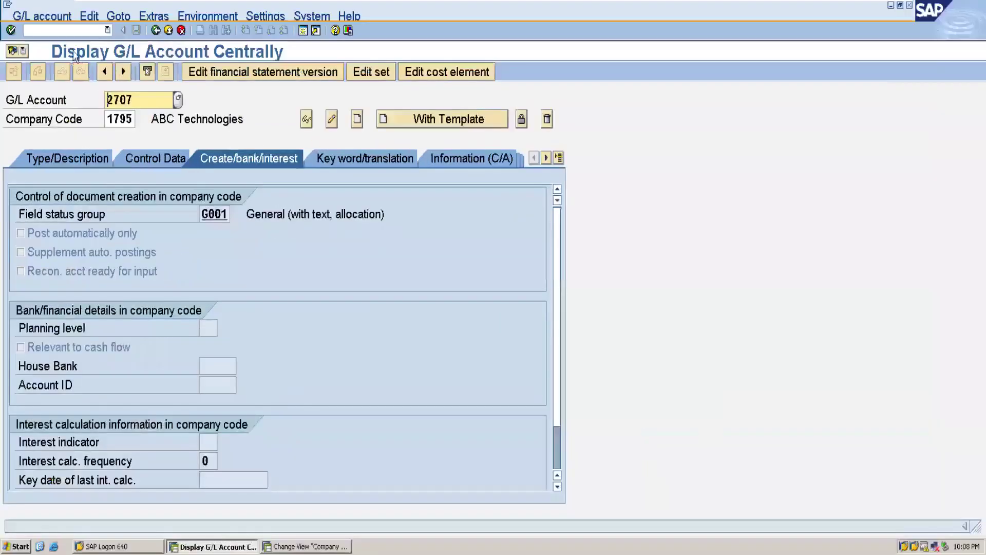
text(/n)
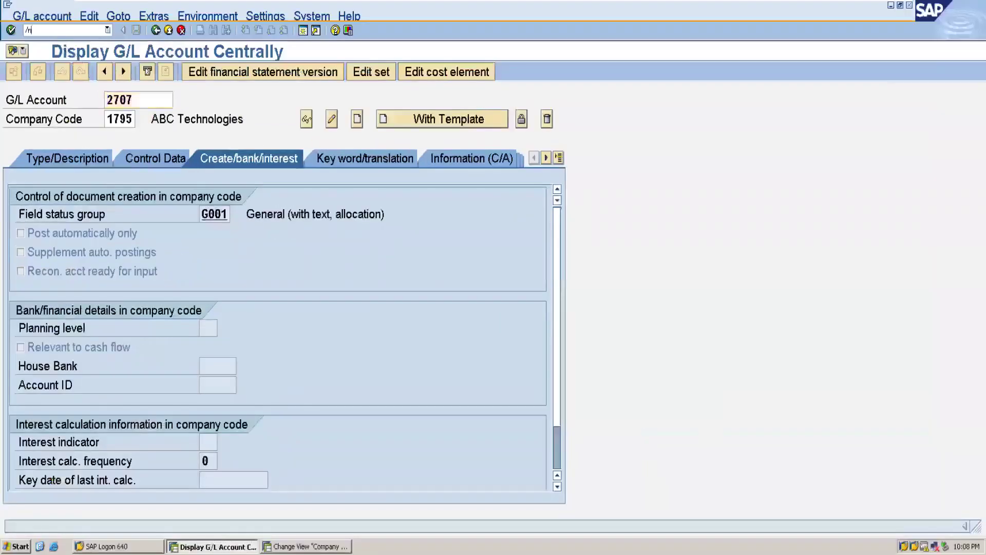
text(obya)
key(Return)
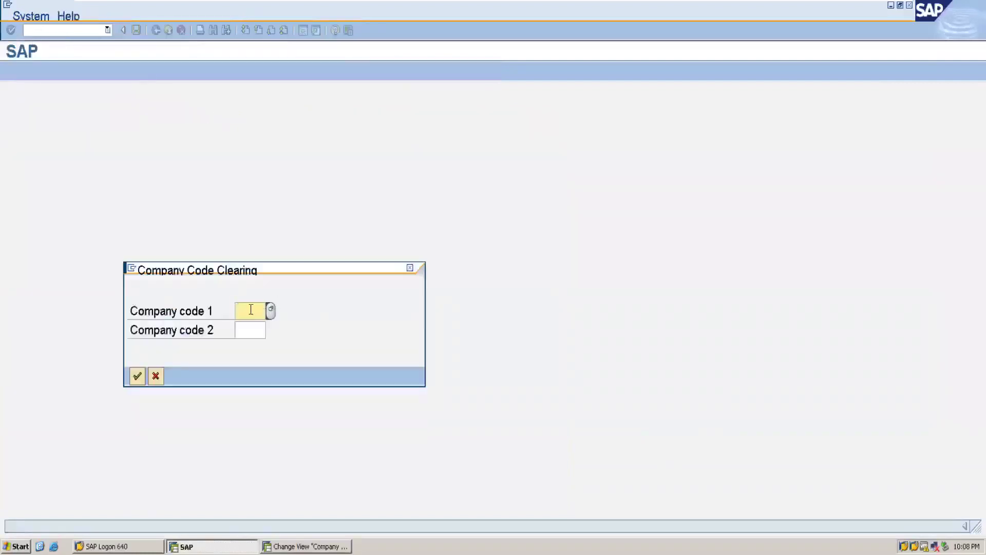
text(1790)
click(254, 328)
text(1795)
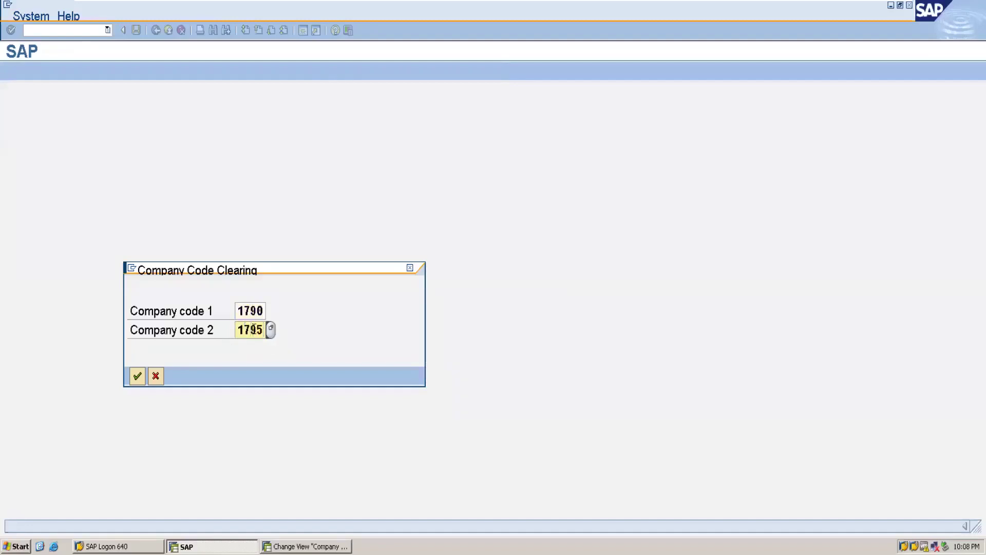
key(Return)
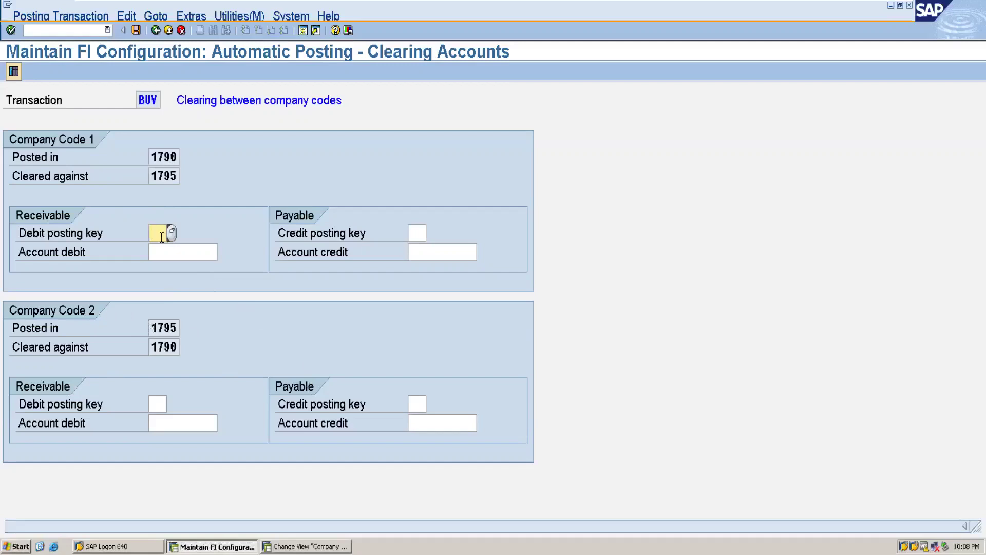
Set the receivable debit posting key to 40 for company code 1790 and consult the Word scenario notes for the clearing account
text(40)
click(173, 251)
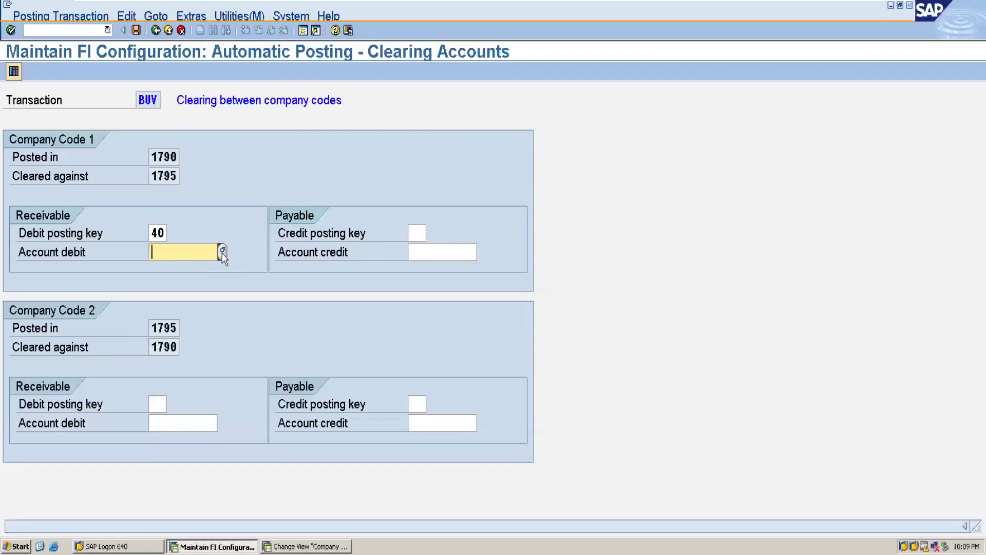
mouse_move(781, 5)
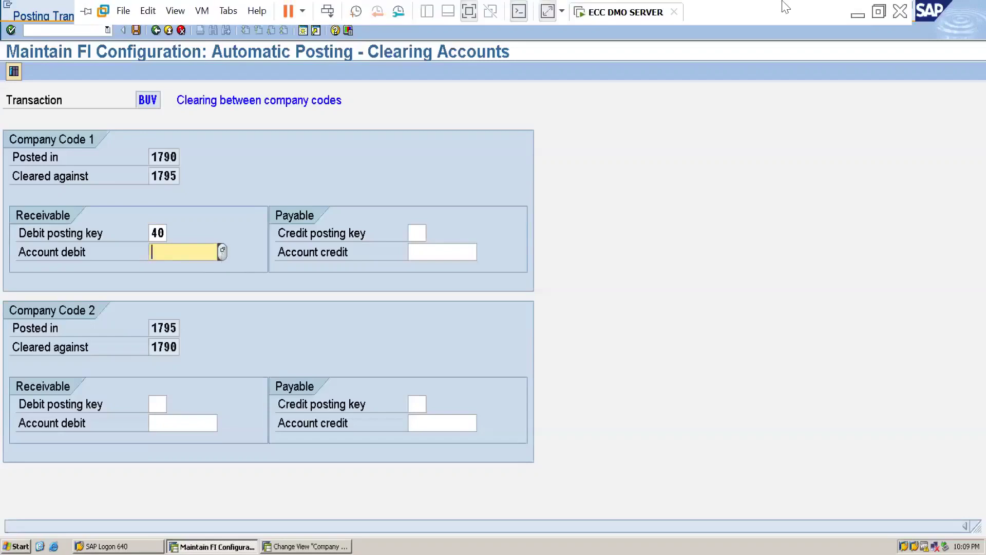
click(862, 6)
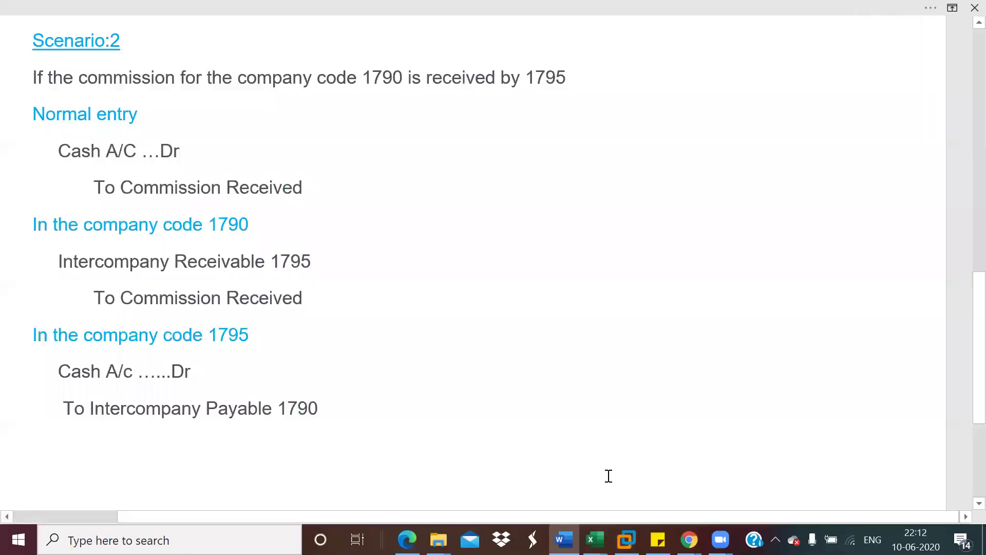
mouse_move(626, 540)
click(640, 457)
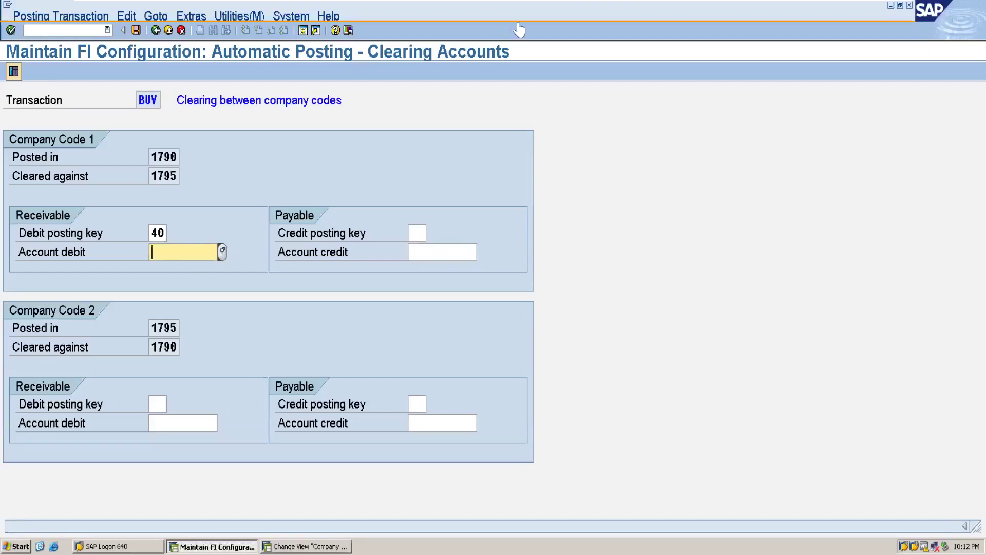
Look up the inter-company receivable 1795 account in the Excel workbook and enter 1707 as company code 1790's debit account in SAP
mouse_move(546, 3)
click(858, 13)
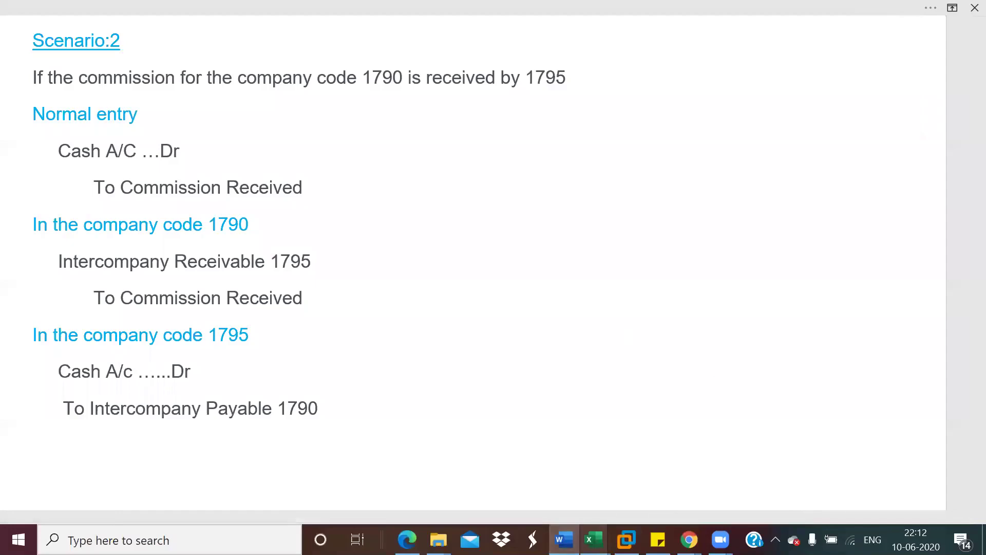
mouse_move(595, 539)
click(641, 489)
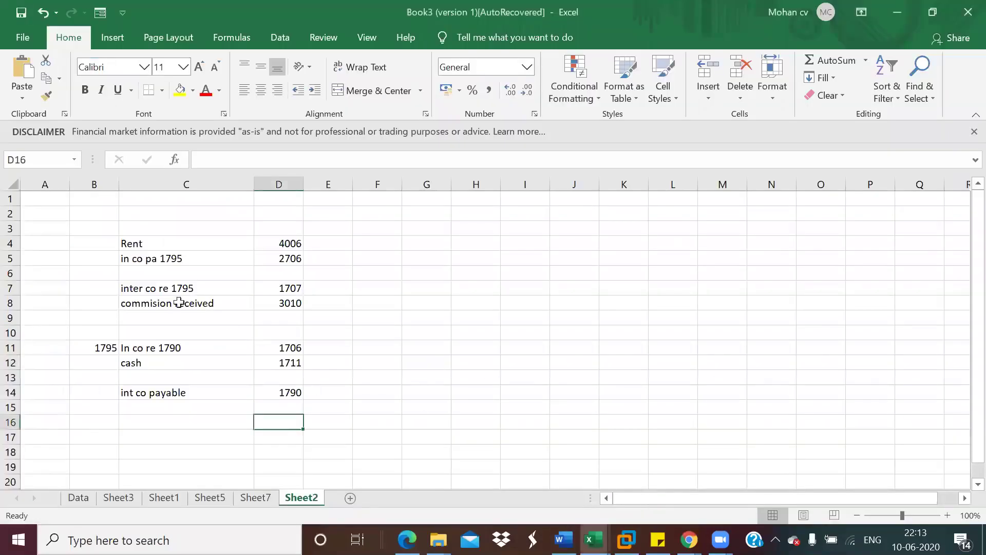
click(287, 289)
mouse_move(626, 539)
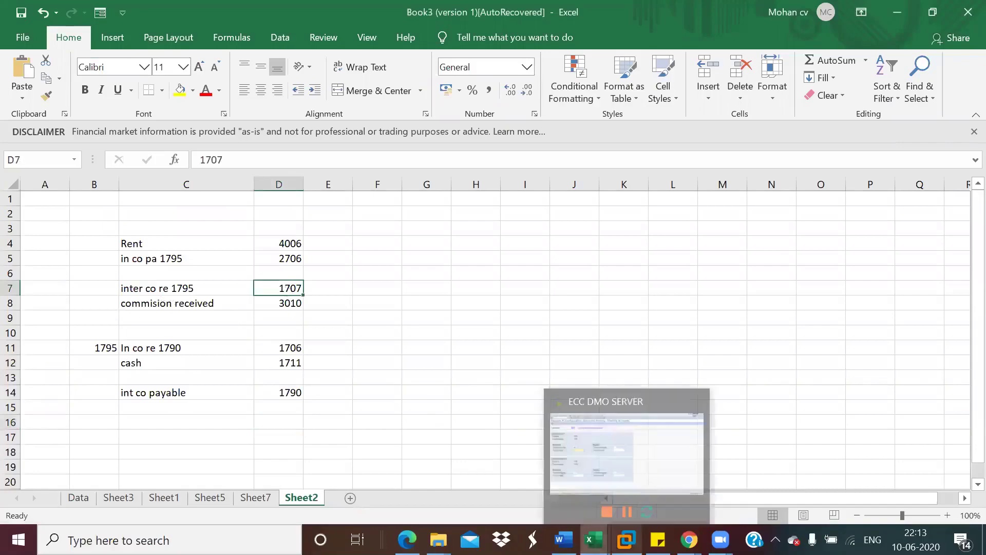
click(637, 445)
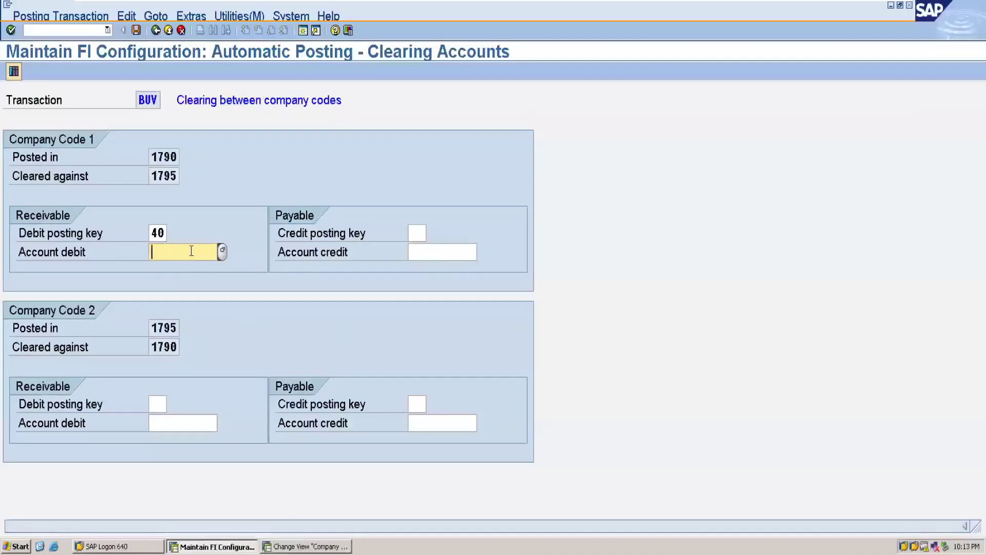
text(170)
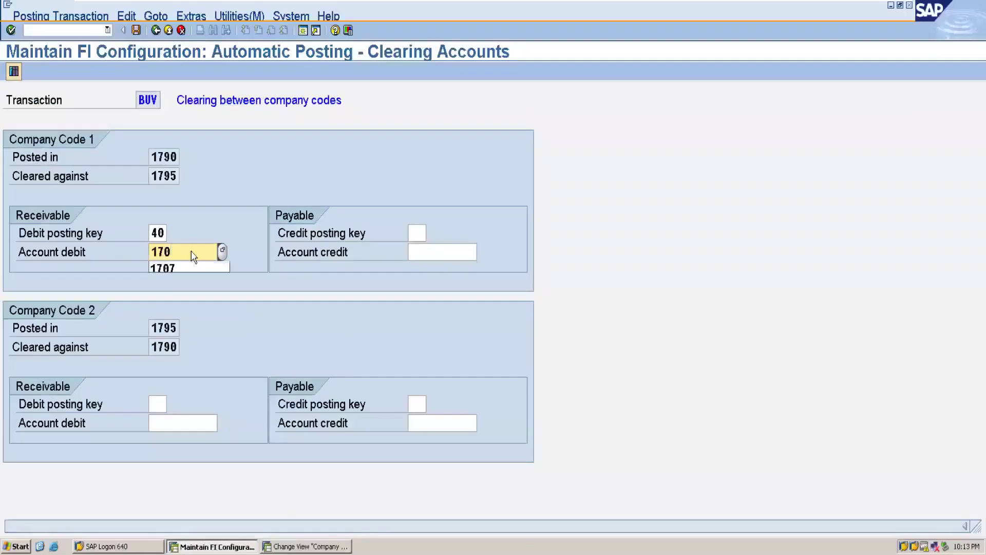
text(7)
Set company code 1790's payable to credit posting key 50 and credit account 2706, checking the account in the Excel workbook
click(417, 234)
text(50)
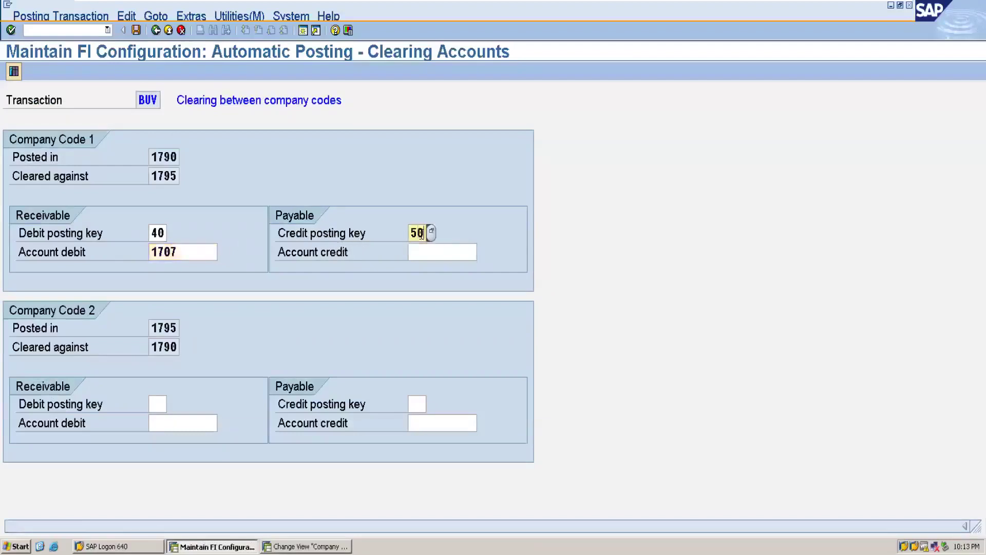
click(429, 257)
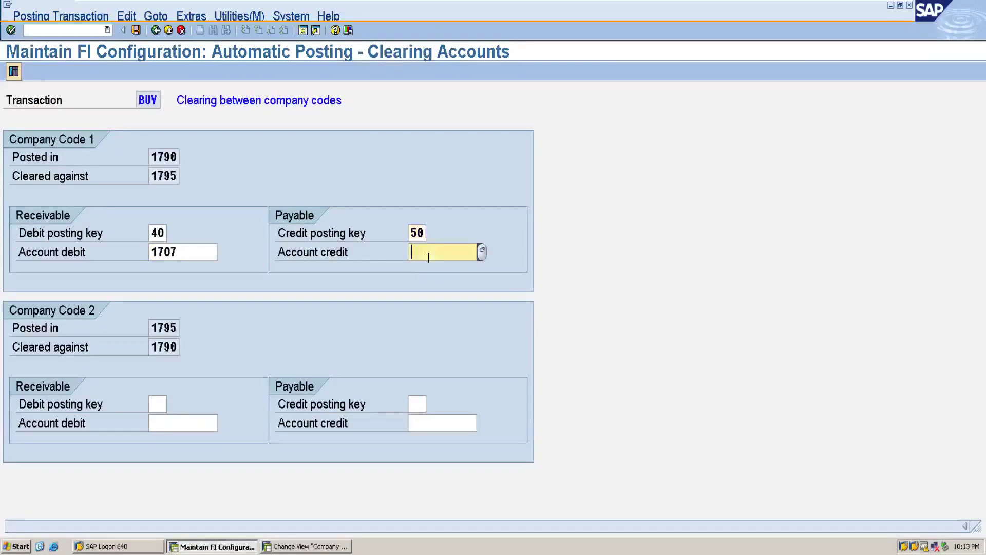
mouse_move(858, 2)
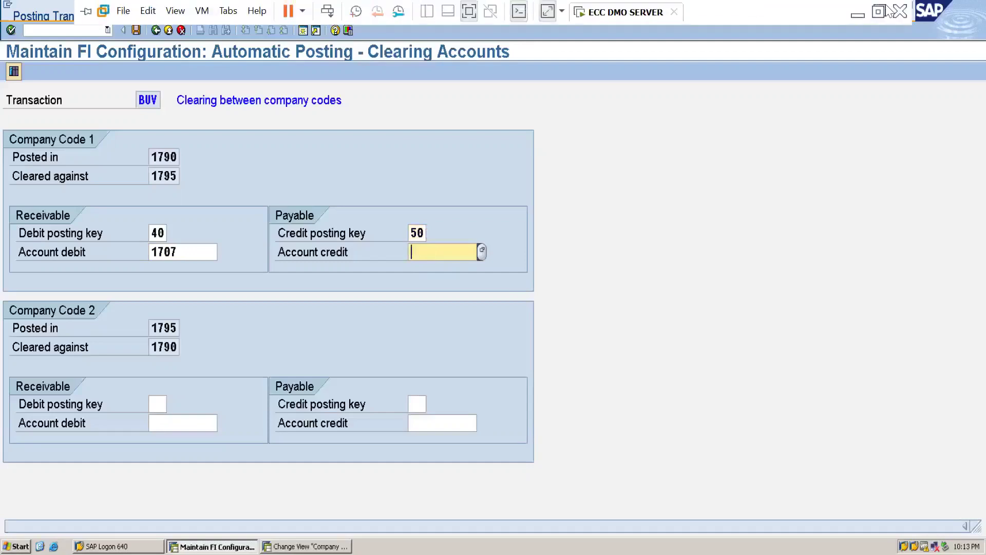
click(857, 14)
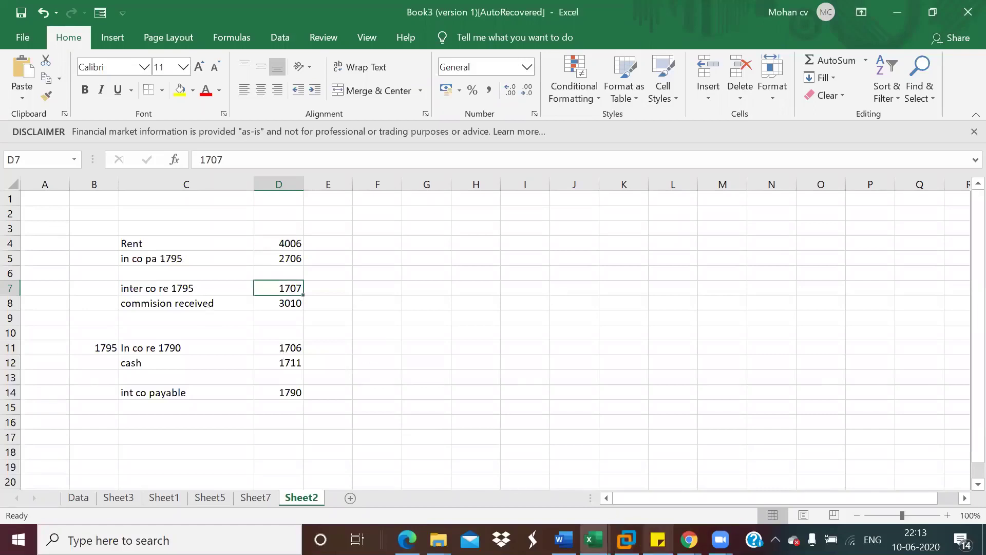
mouse_move(627, 539)
click(630, 432)
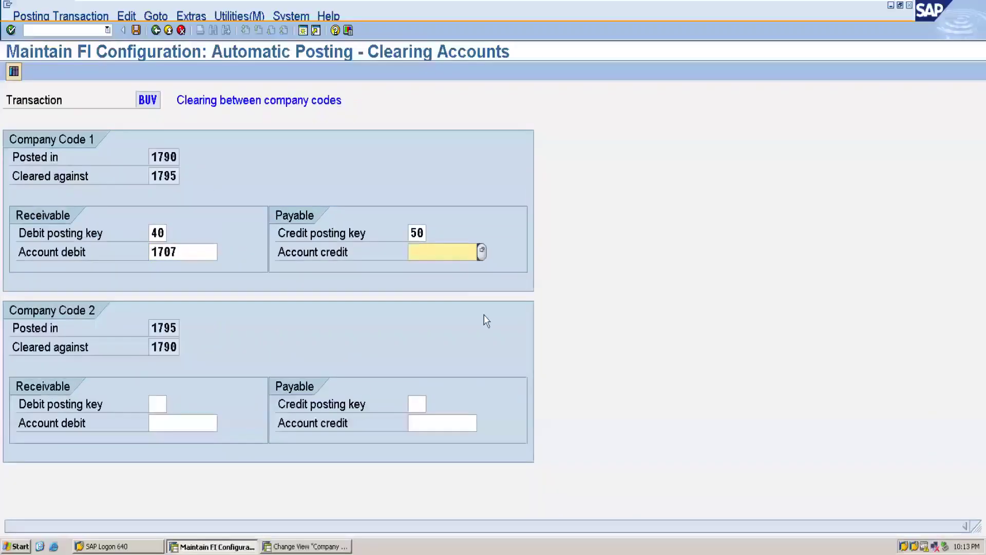
text(2706)
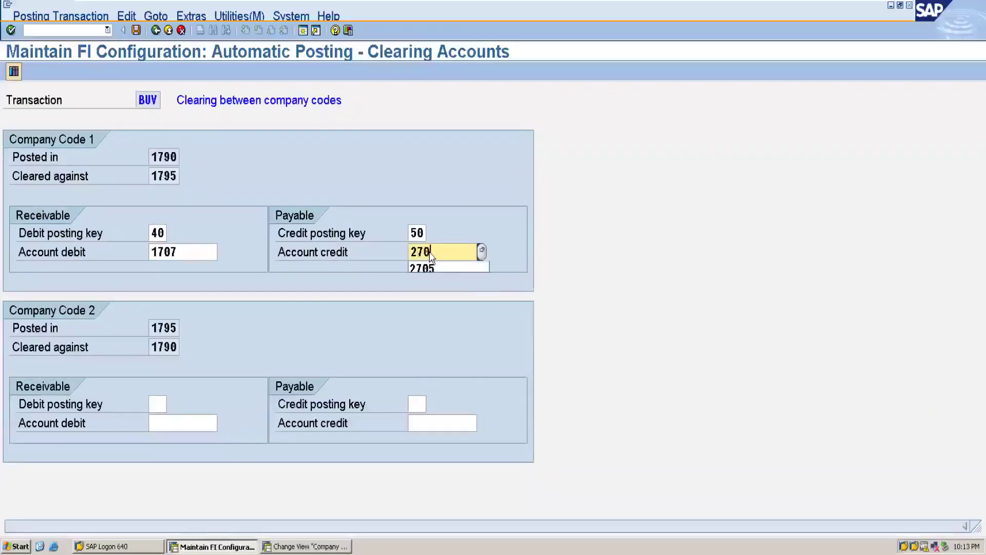
Set company code 1795's receivable to debit posting key 40 and debit account 1706, checking the account in the Excel workbook
click(157, 407)
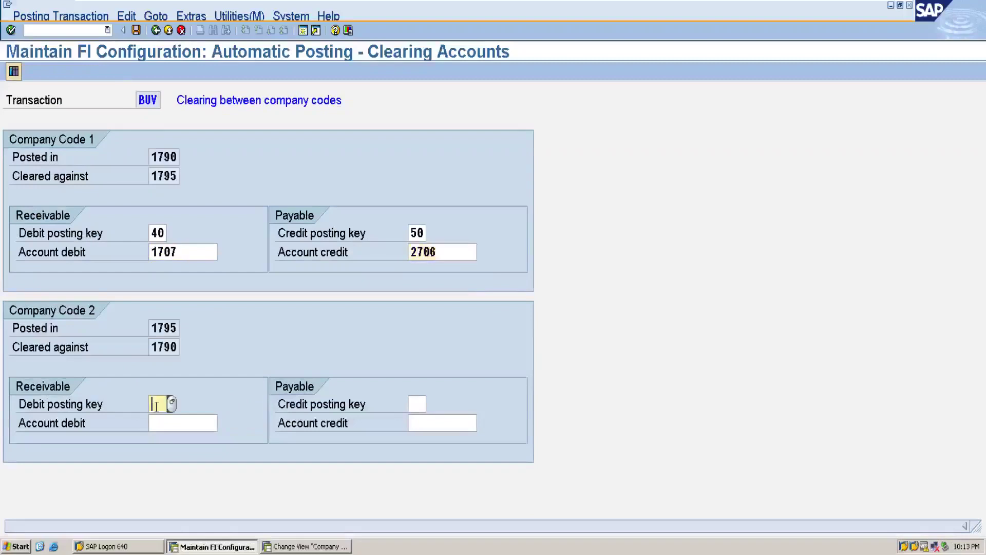
text(40)
mouse_move(654, 2)
click(859, 15)
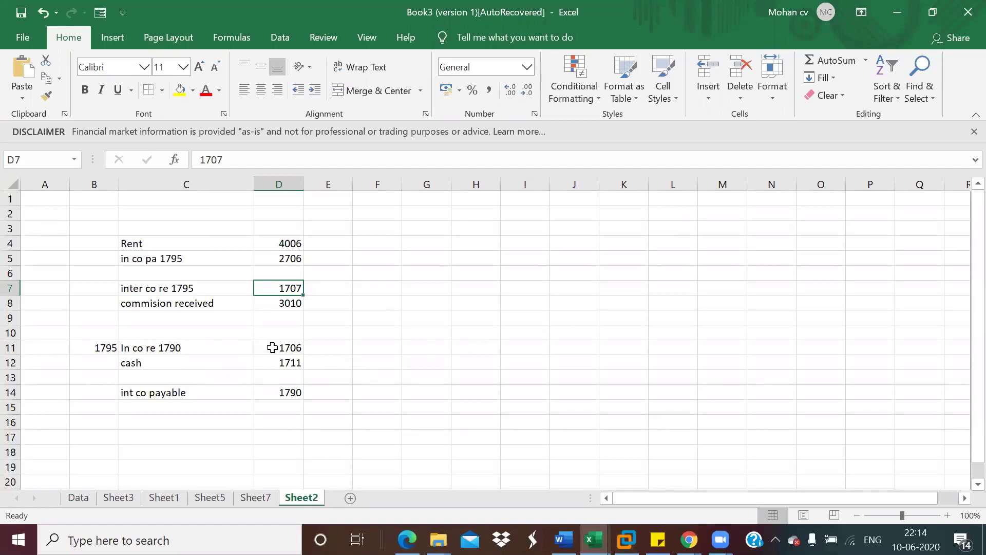
mouse_move(626, 539)
click(633, 461)
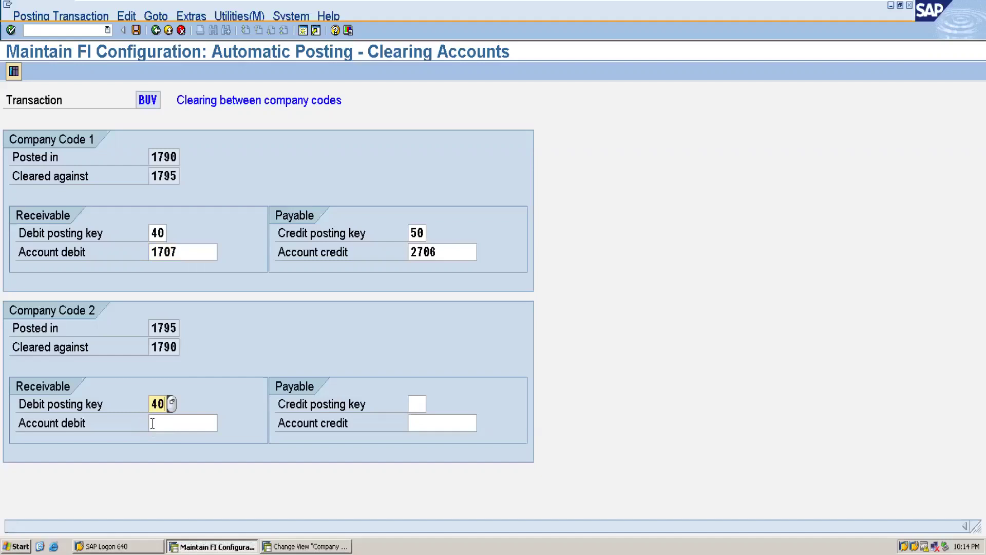
click(152, 424)
text(1706)
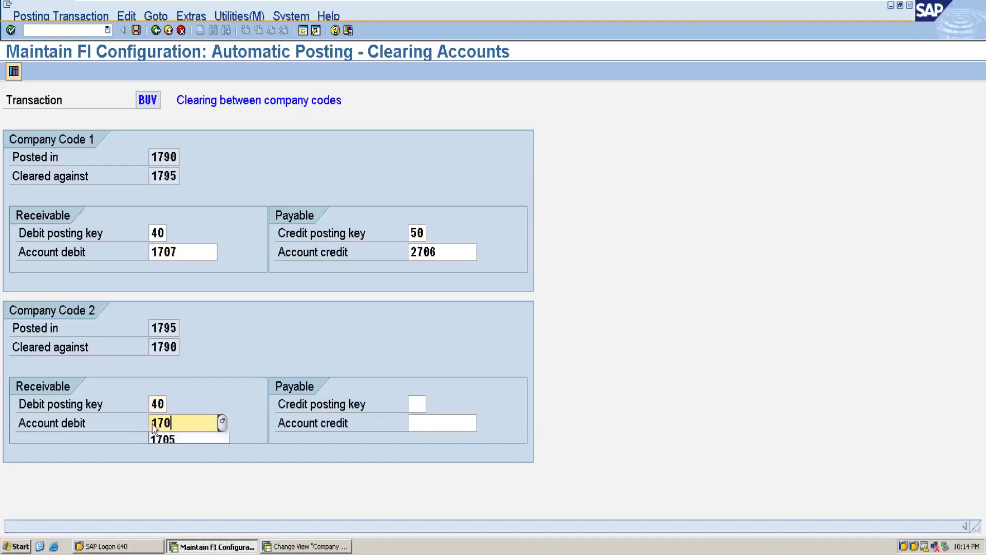
Set the payable credit posting key to 50 for company code 1795
click(418, 403)
text(50)
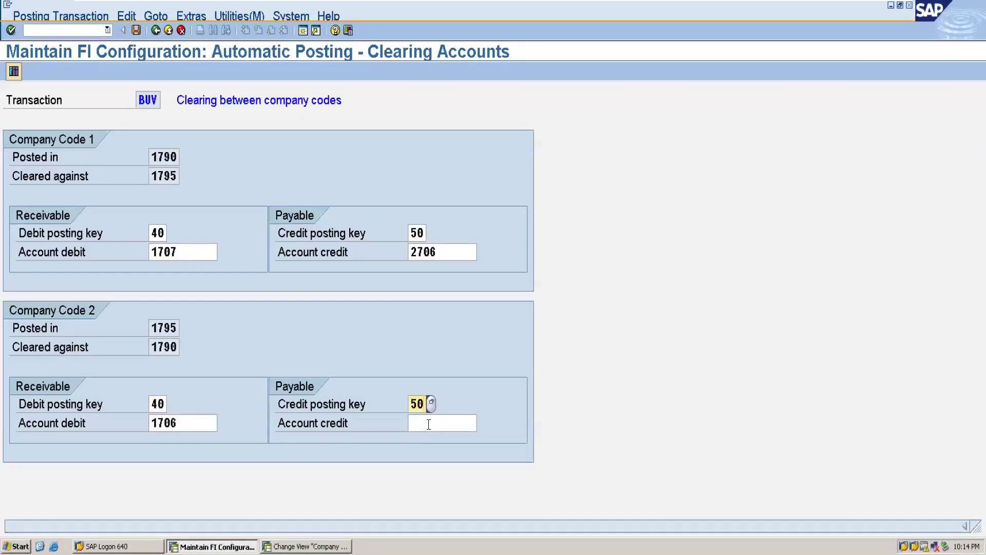
click(428, 424)
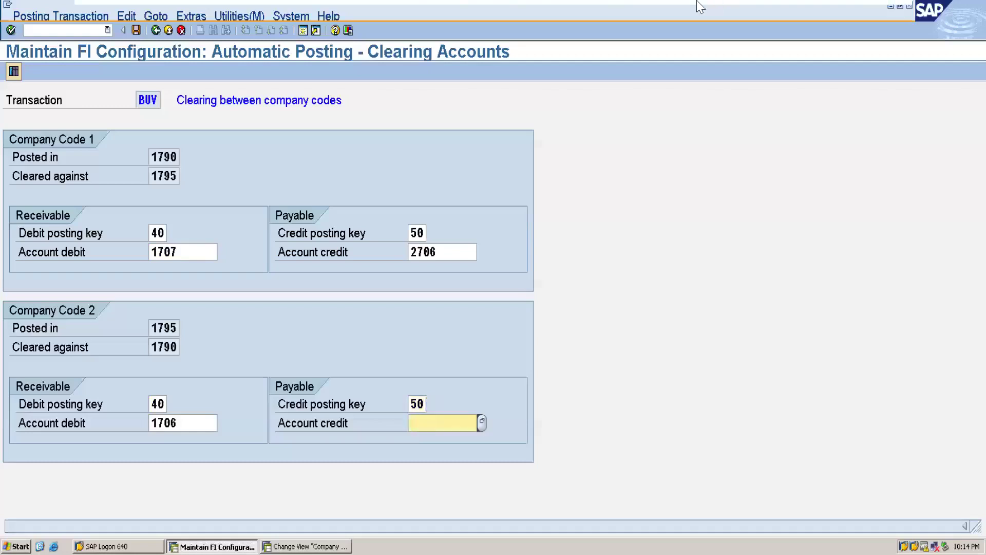
Switch to the Excel workbook and correct the int co payable value in cell D14 to 2707
mouse_move(903, 7)
click(858, 14)
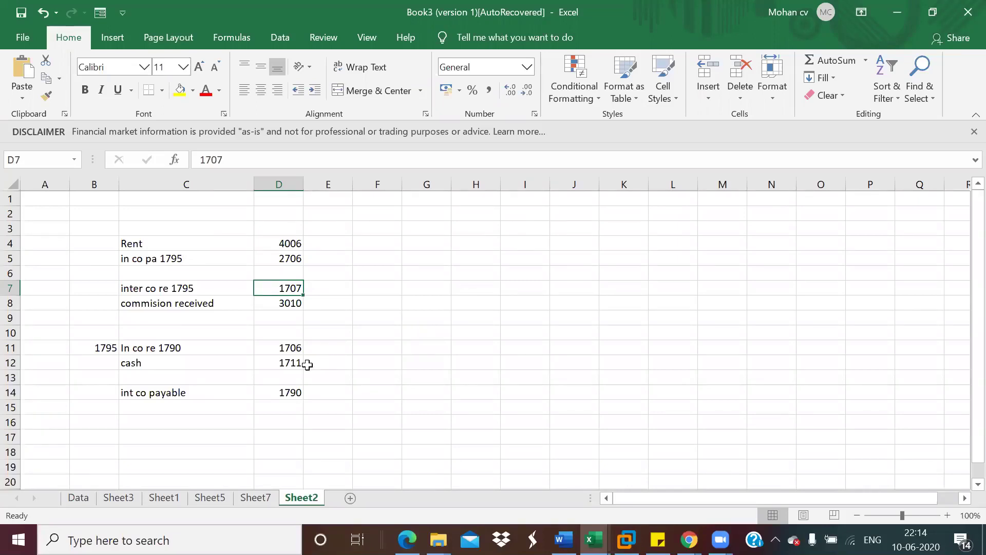
click(294, 394)
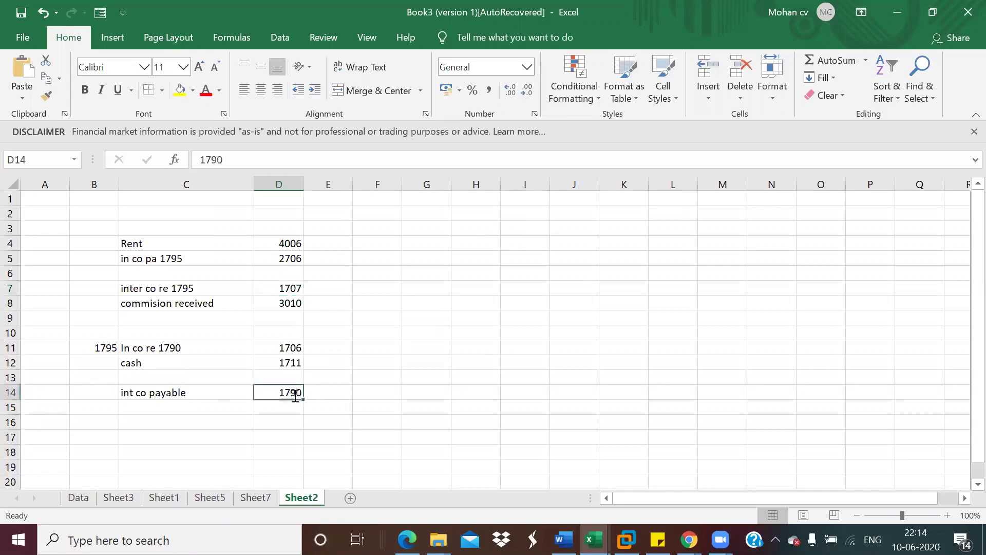
text(270)
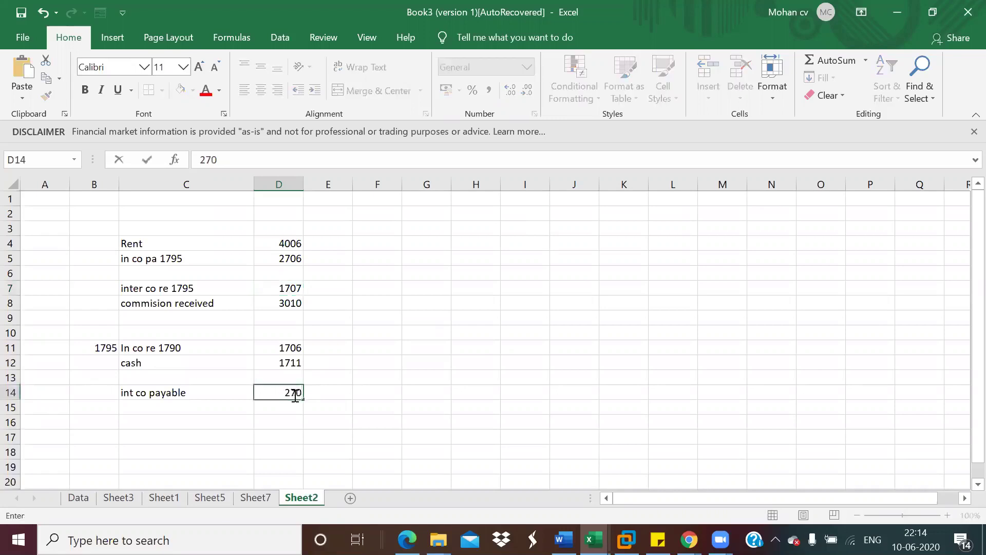
text(7)
click(408, 426)
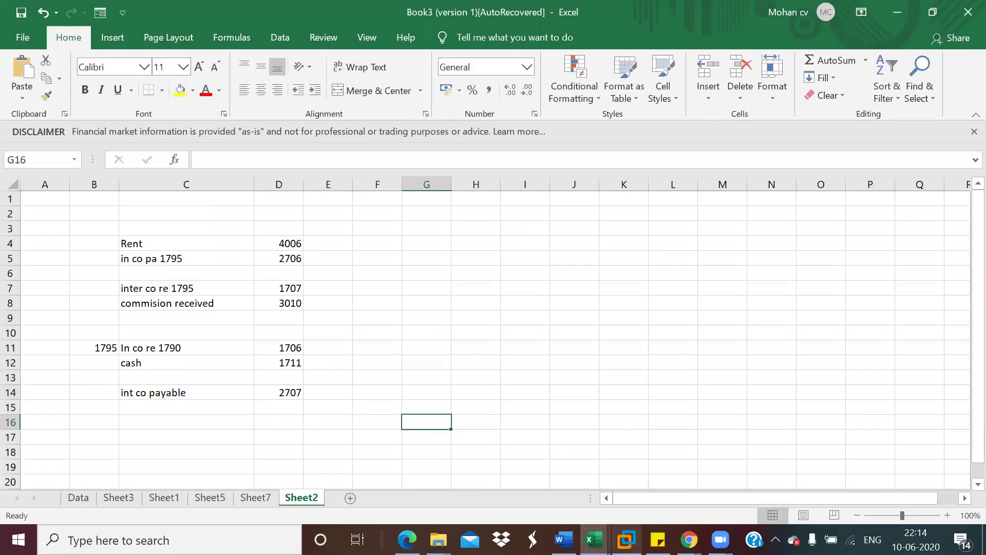
Back in SAP, enter 2707 as company code 1795's credit account and save the clearing accounts to the proposed customizing request
mouse_move(626, 539)
click(638, 455)
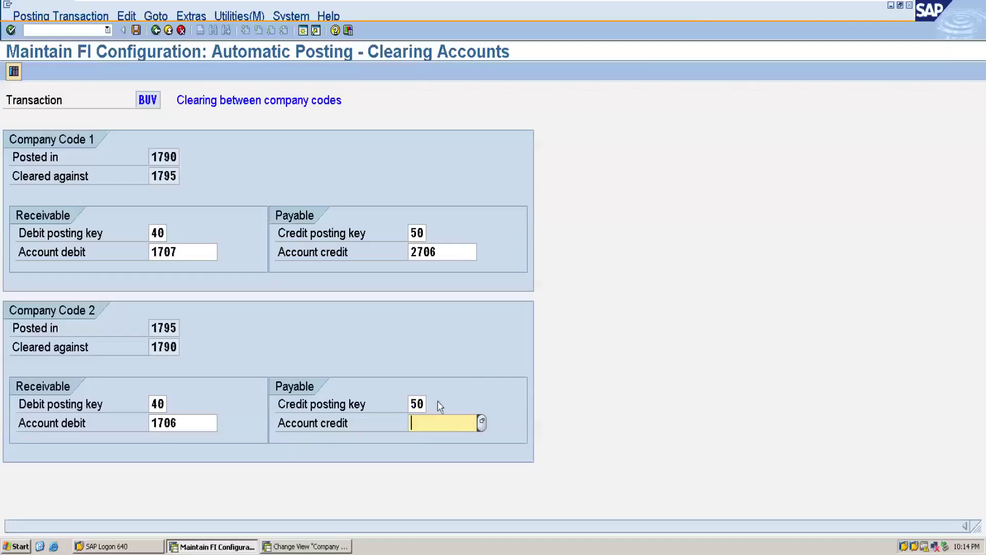
text(2707)
click(136, 30)
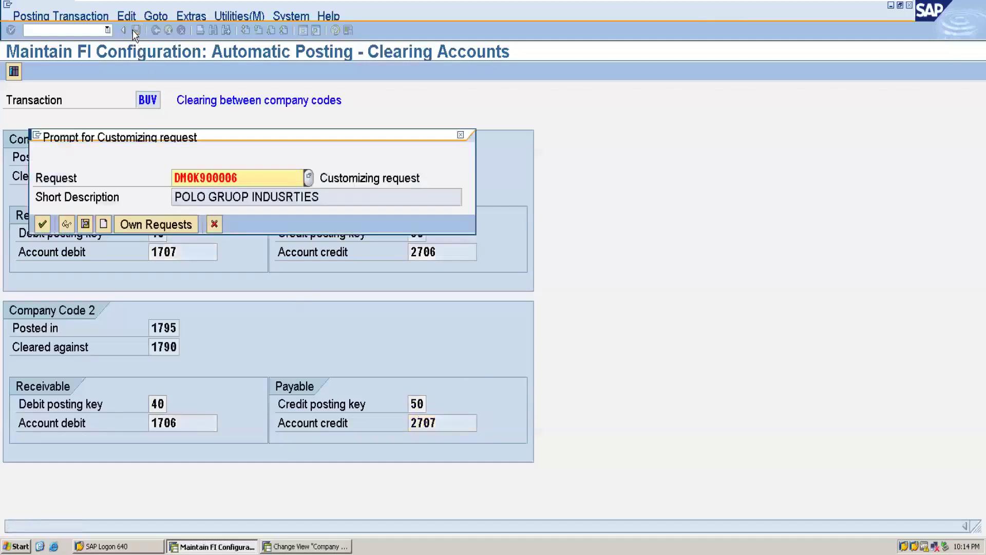
click(43, 223)
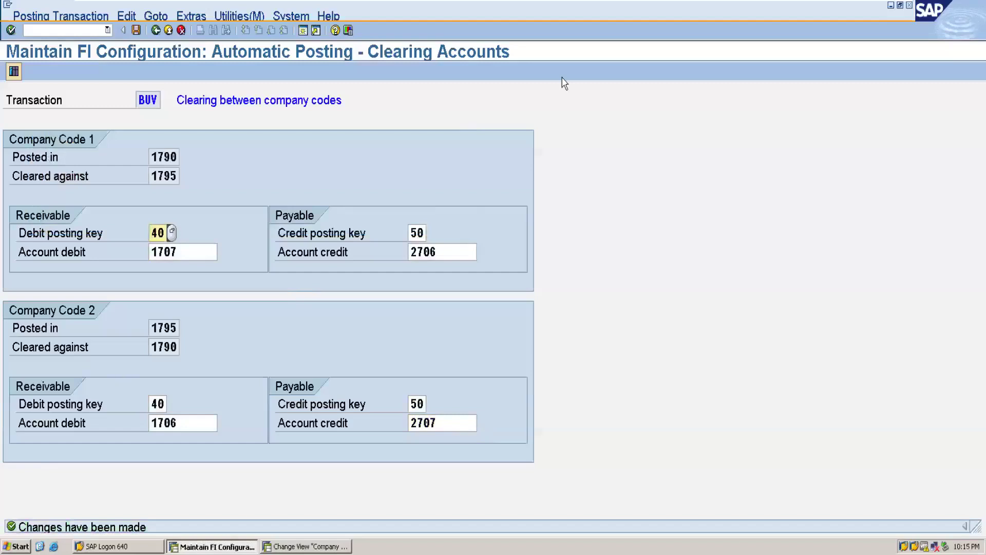
Switch to the Word notes and review the inter-company journal entries of Scenario 1 (rent) and Scenario 2 (commission)
mouse_move(676, 4)
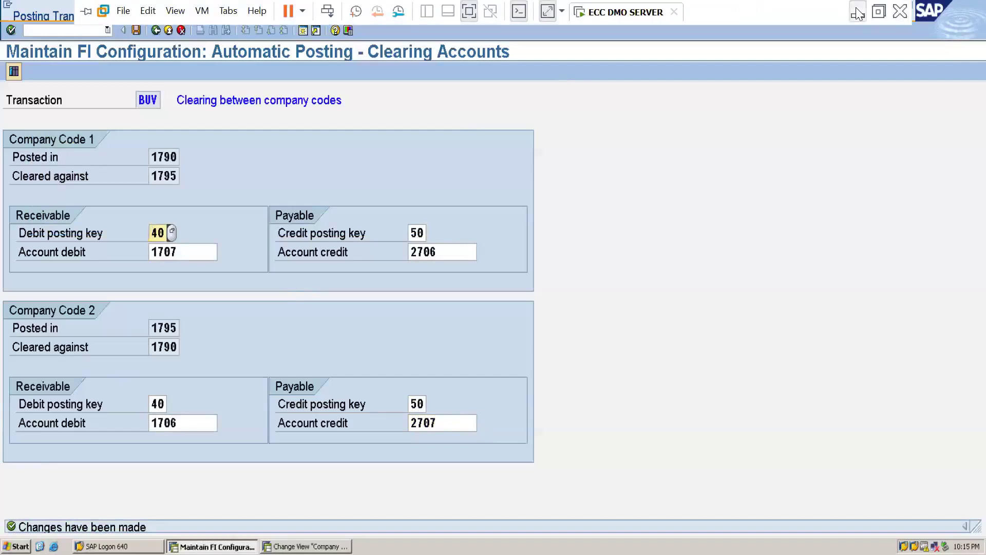
click(858, 12)
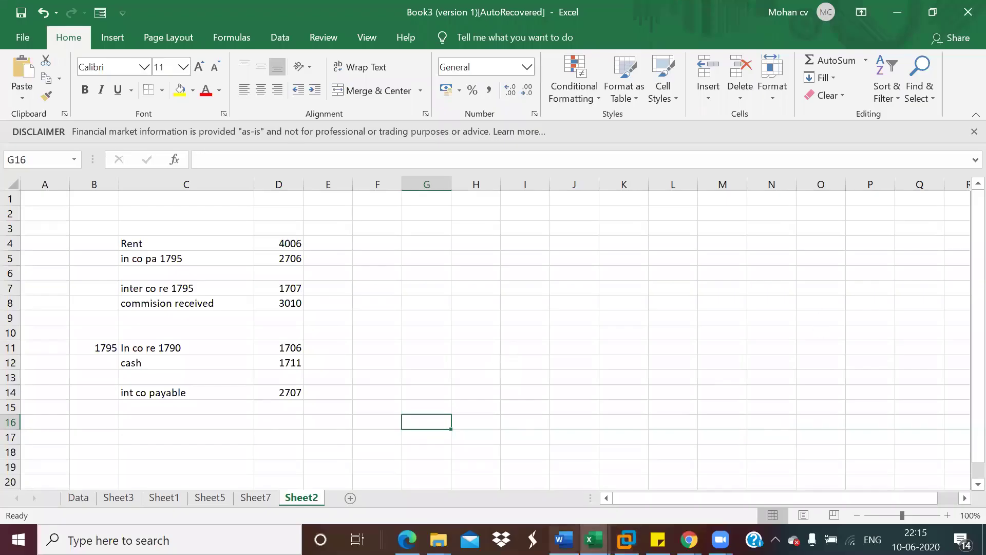
mouse_move(564, 539)
click(583, 469)
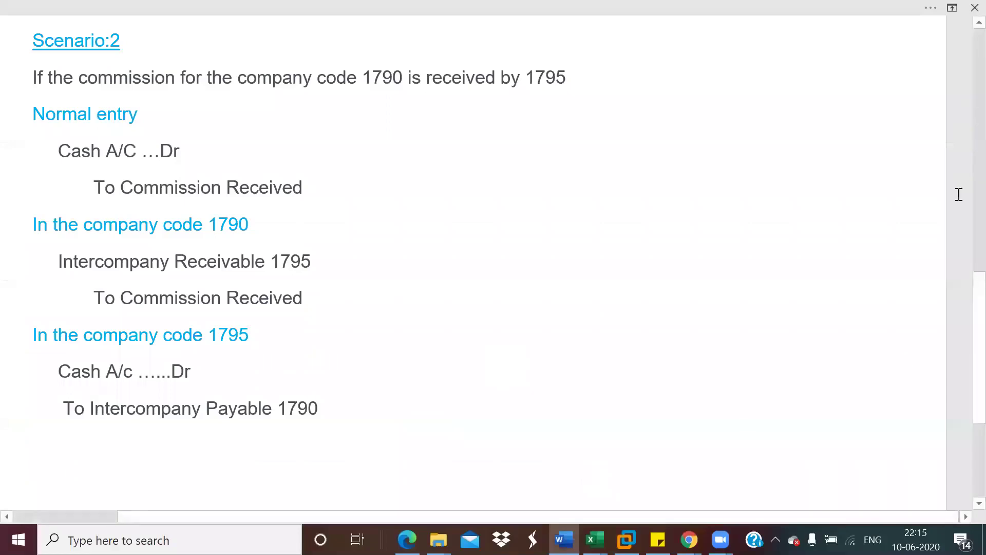
drag(961, 314, 961, 161)
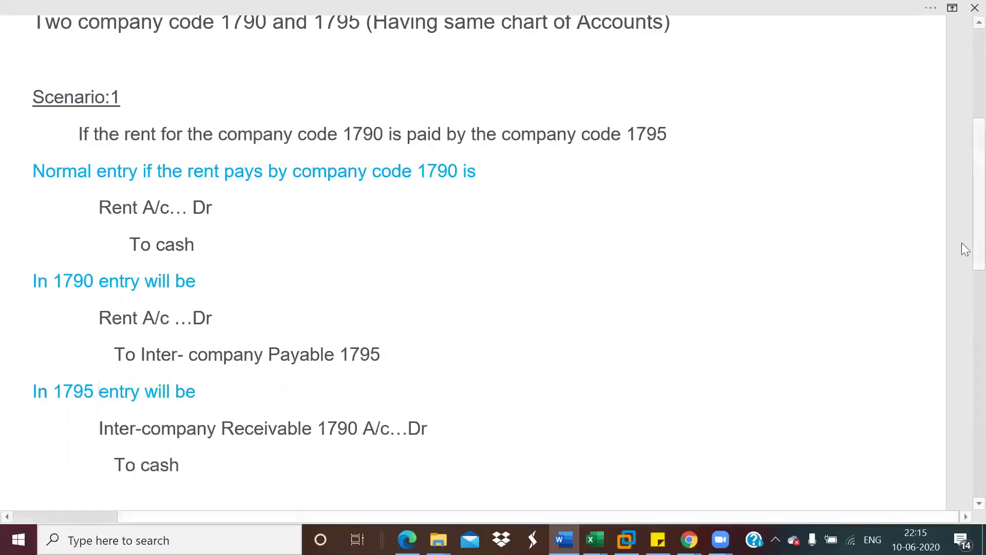
scroll(963, 267, down, 4)
scroll(962, 360, down, 5)
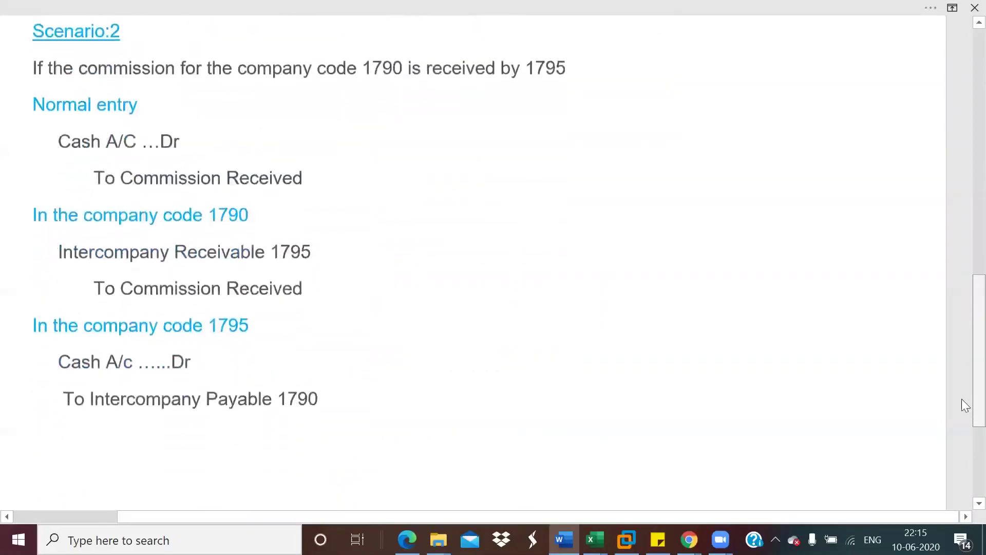
scroll(963, 396, up, 4)
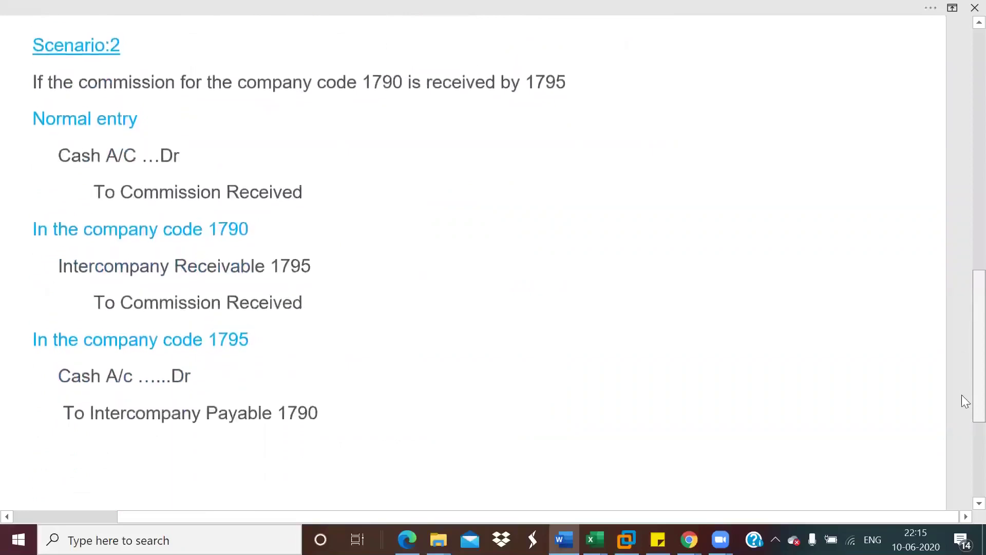
scroll(947, 225, up, 7)
scroll(941, 202, down, 3)
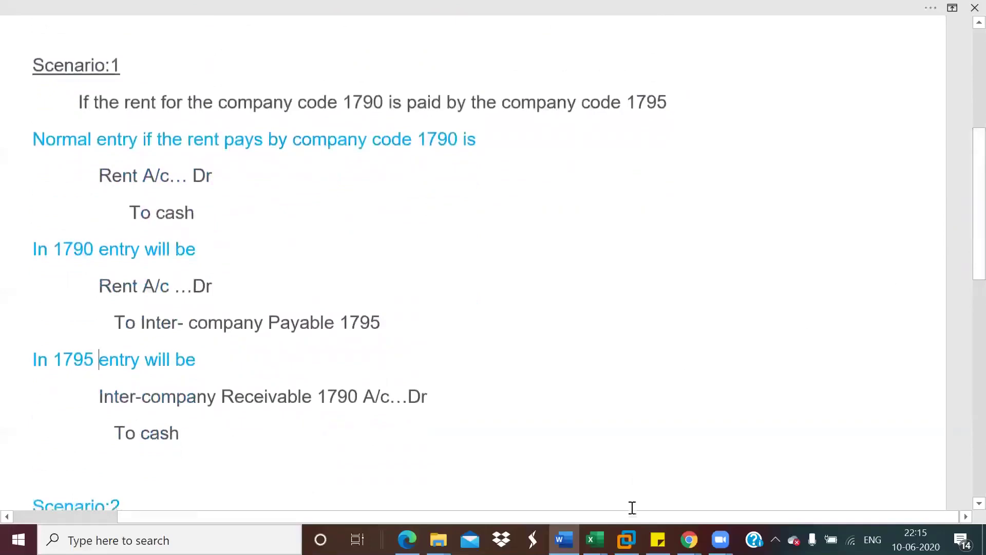
Switch back to the SAP server window and open G/L account posting with transaction F-02
mouse_move(626, 539)
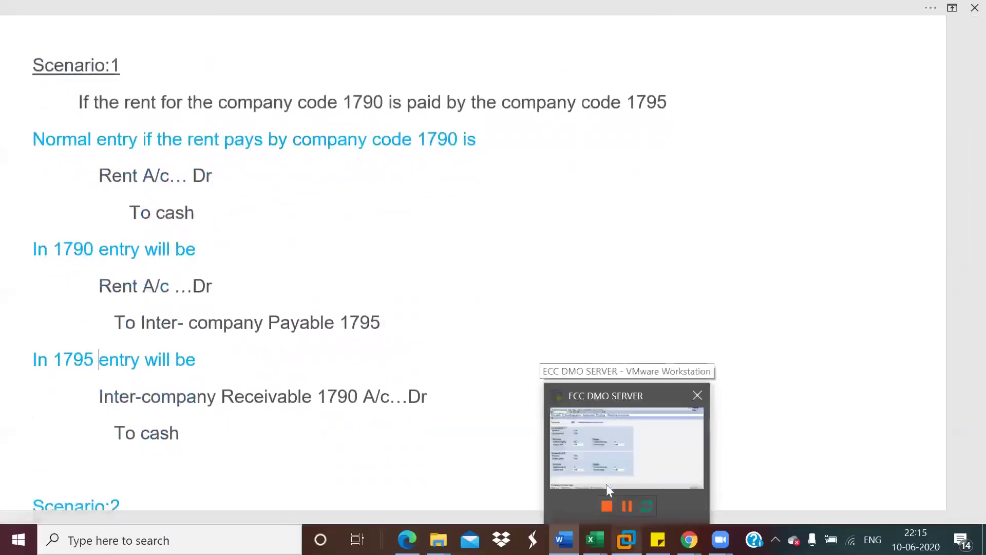
mouse_move(607, 449)
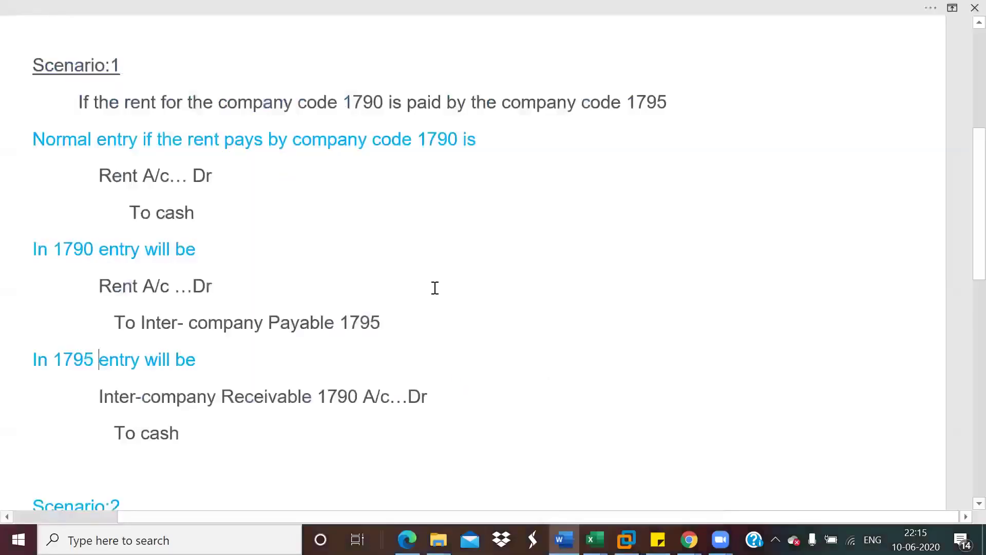
click(436, 287)
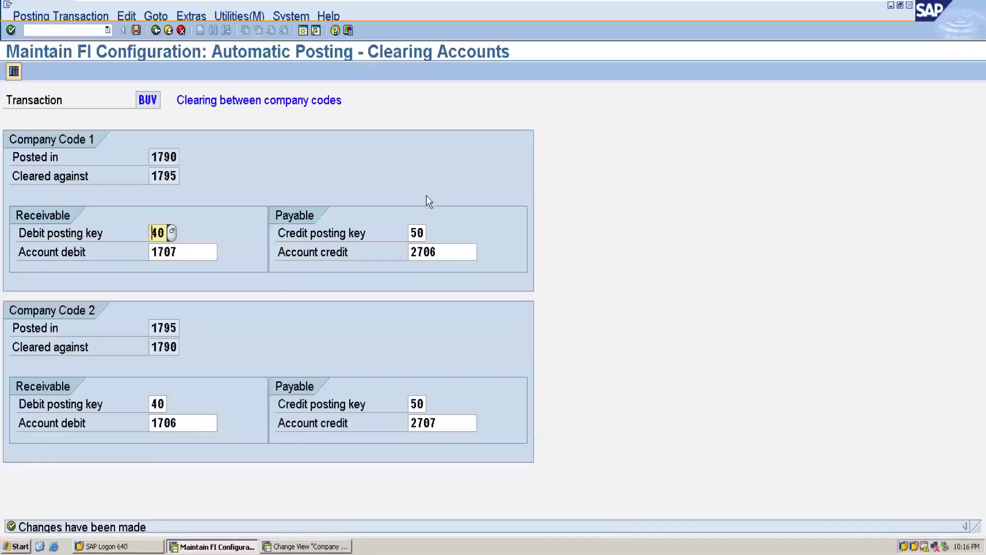
click(67, 30)
text(/nf-02)
key(Return)
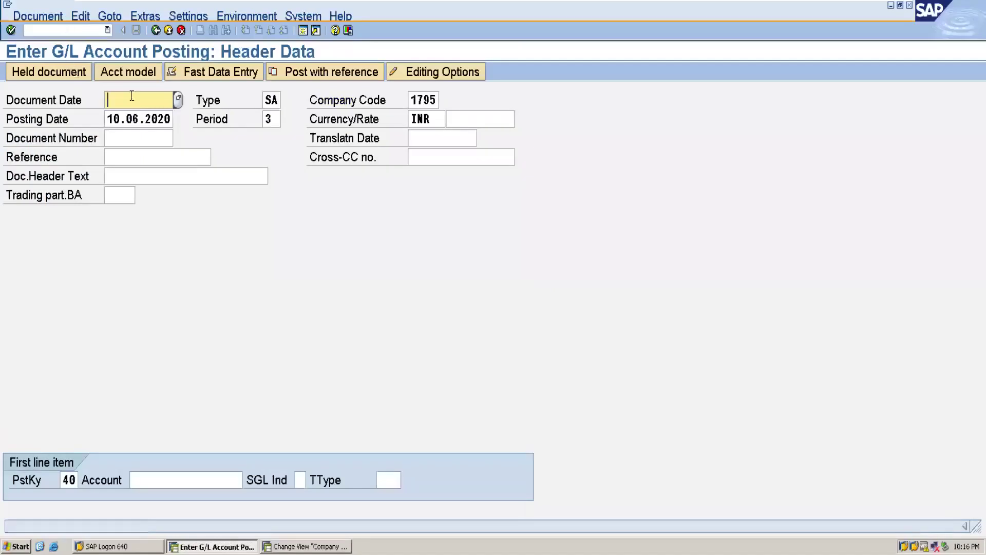
Enter document date 10.06.2020 and account 4006 for the first line item with posting key 40, and submit the header
text(10)
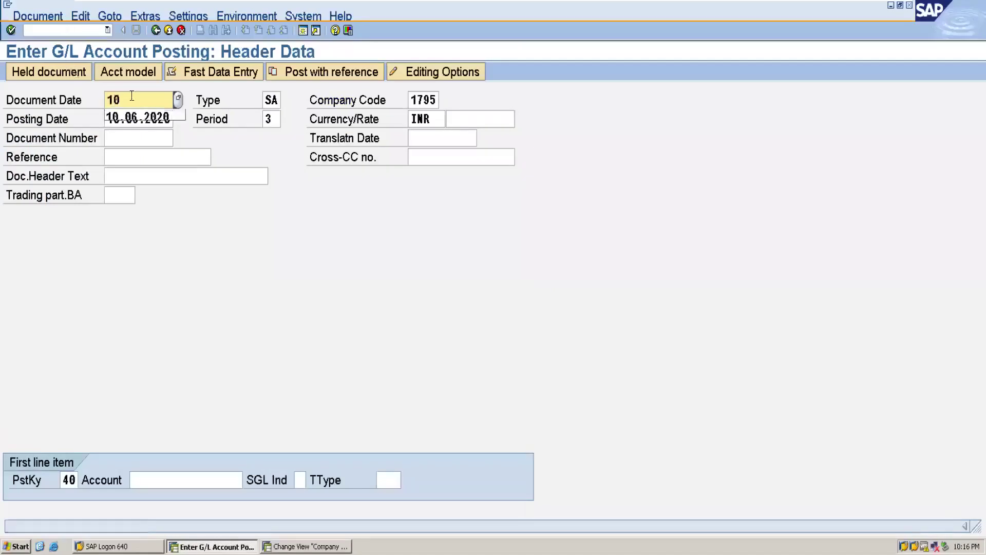
click(132, 119)
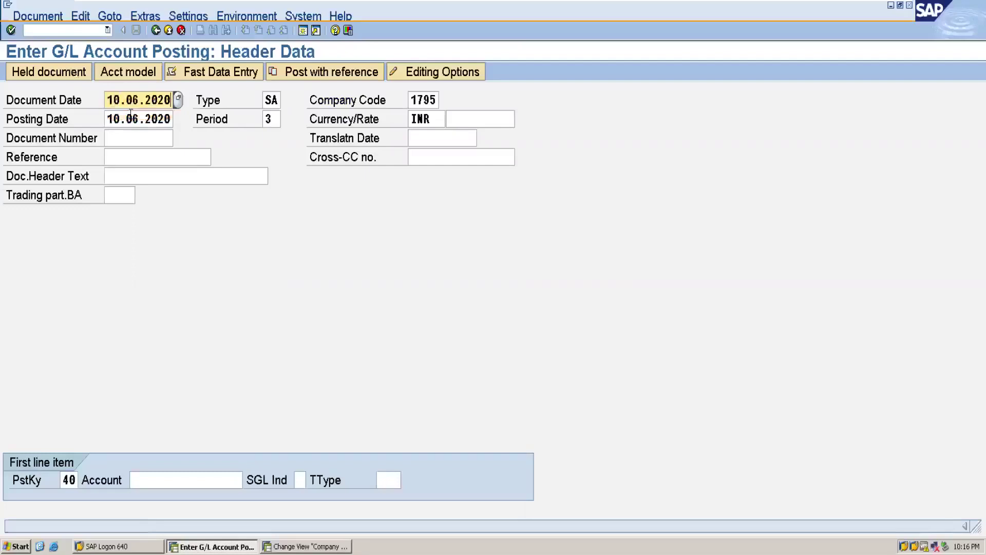
click(161, 480)
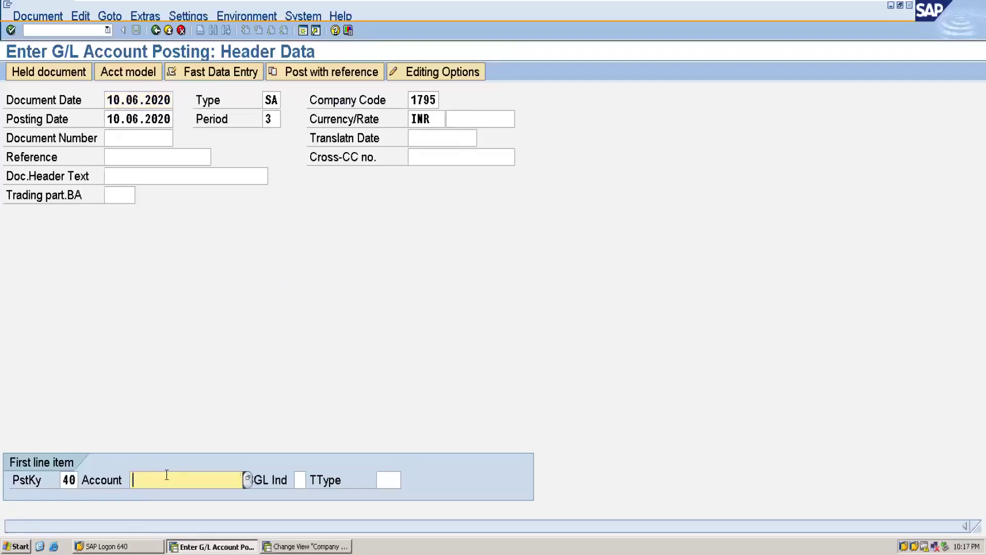
text(4006)
key(Return)
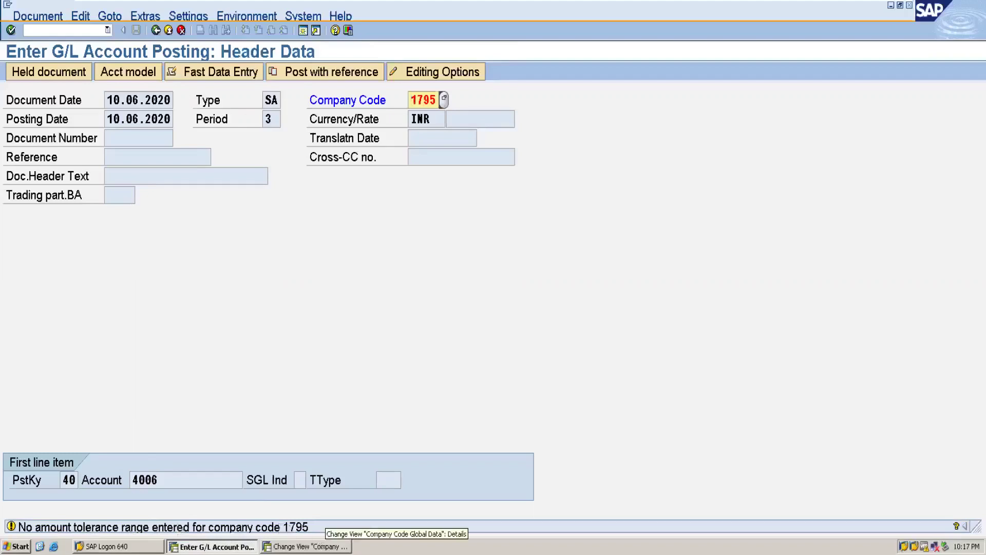
In the other SAP session, open transaction OBA3 and examine the customer/vendor tolerance details for company code 1795
click(307, 546)
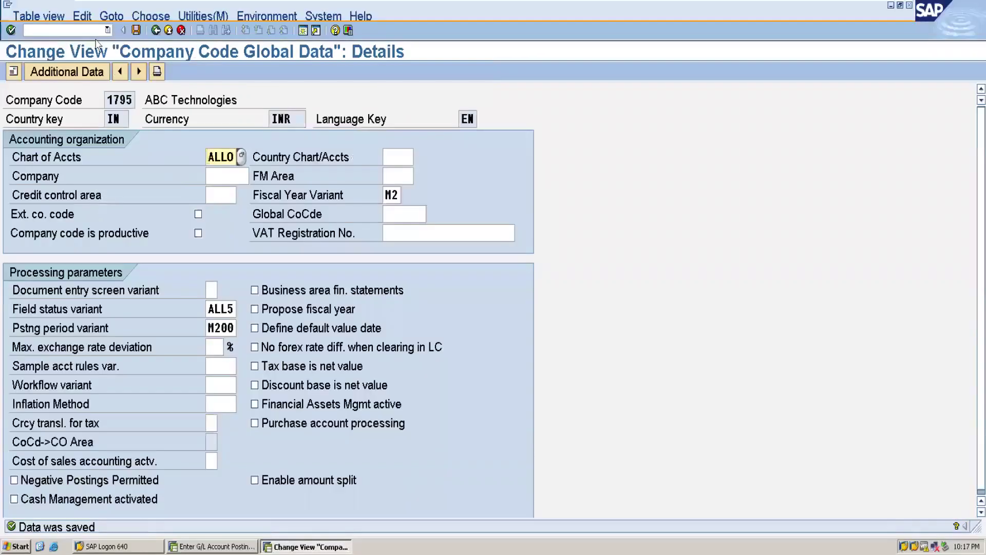
click(71, 29)
text(/noba3)
key(Return)
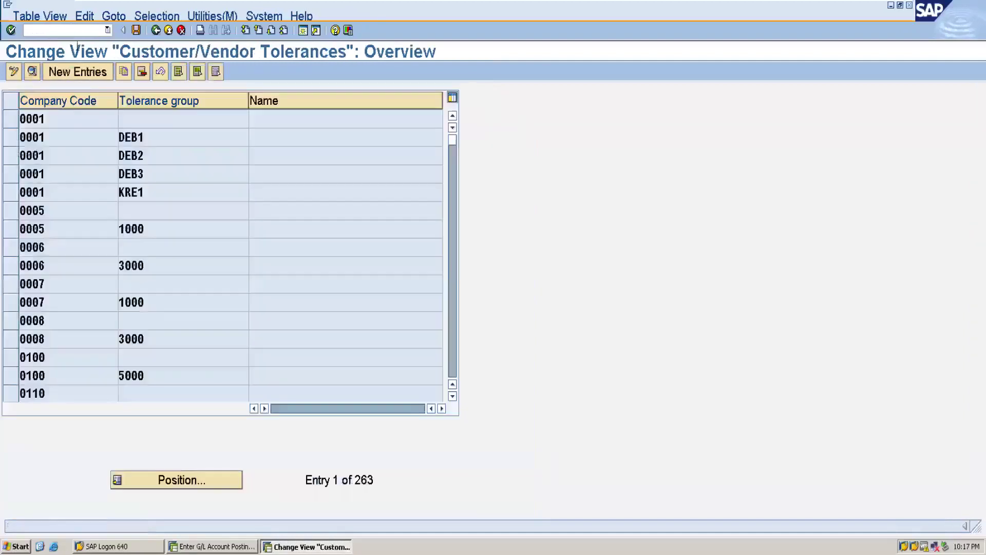
click(85, 76)
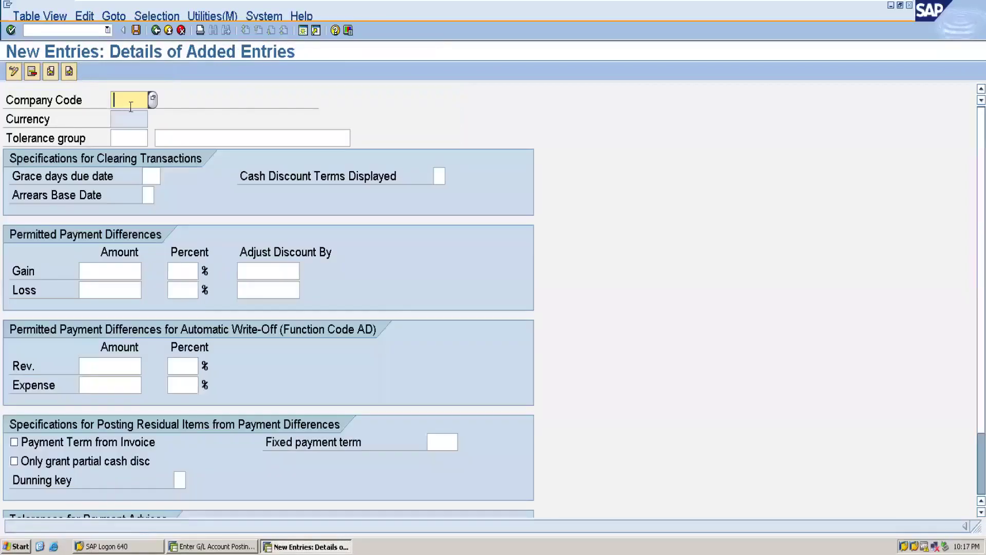
click(156, 30)
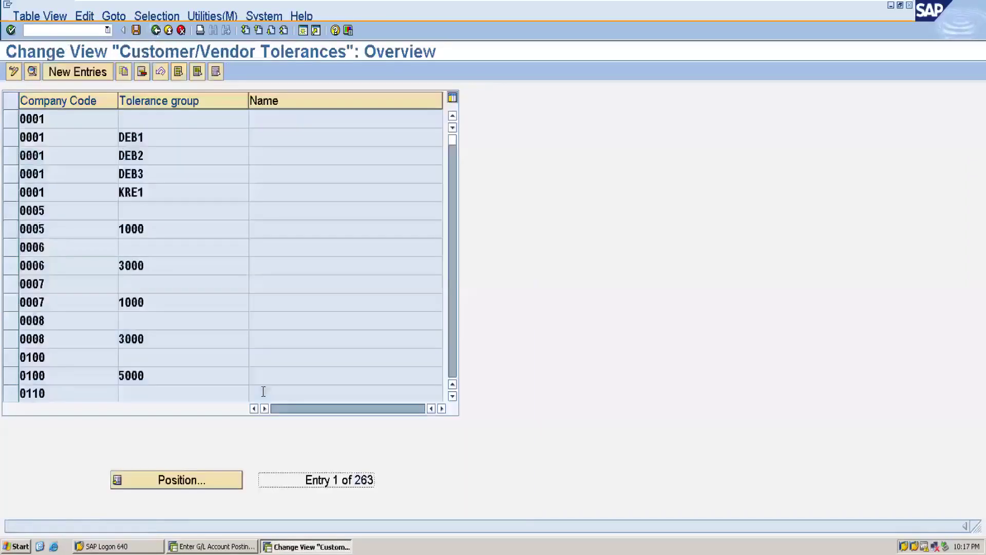
click(231, 482)
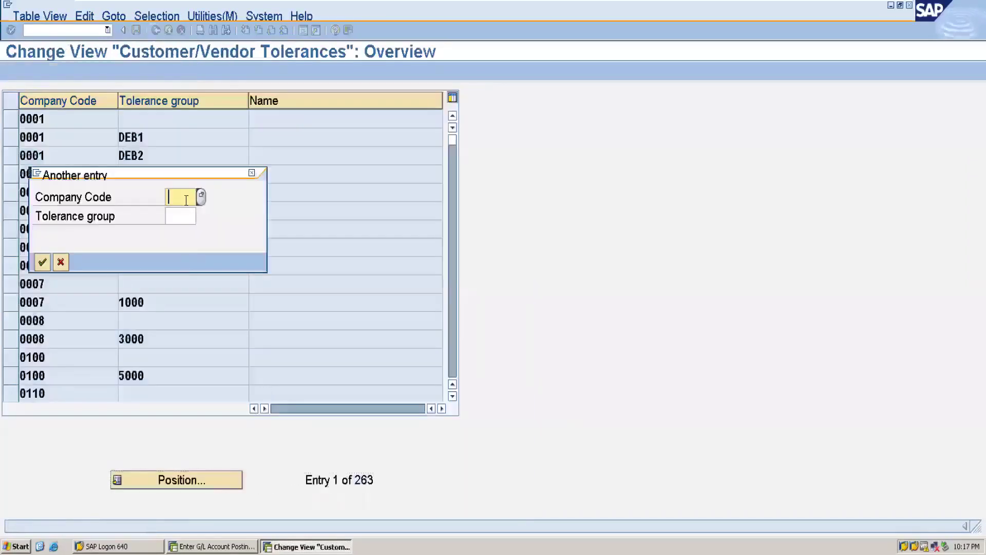
text(1795)
key(Return)
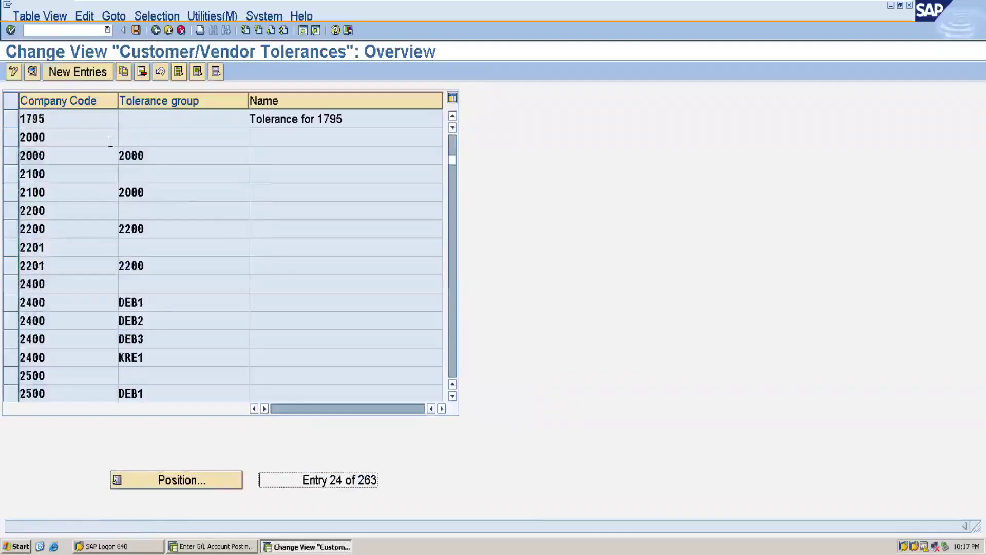
double_click(45, 126)
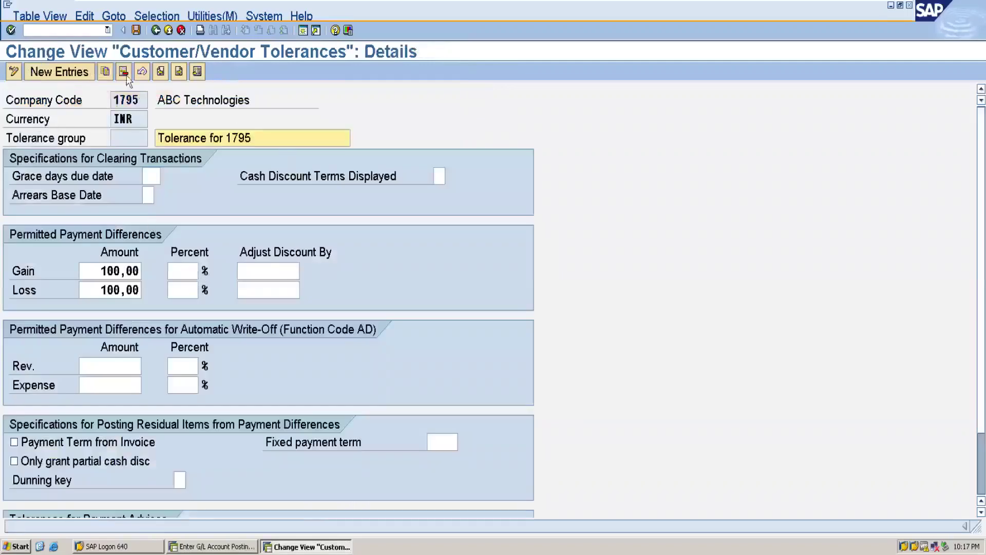
Open the FI tolerance groups for users with transaction OBA4
click(60, 32)
text(/nob)
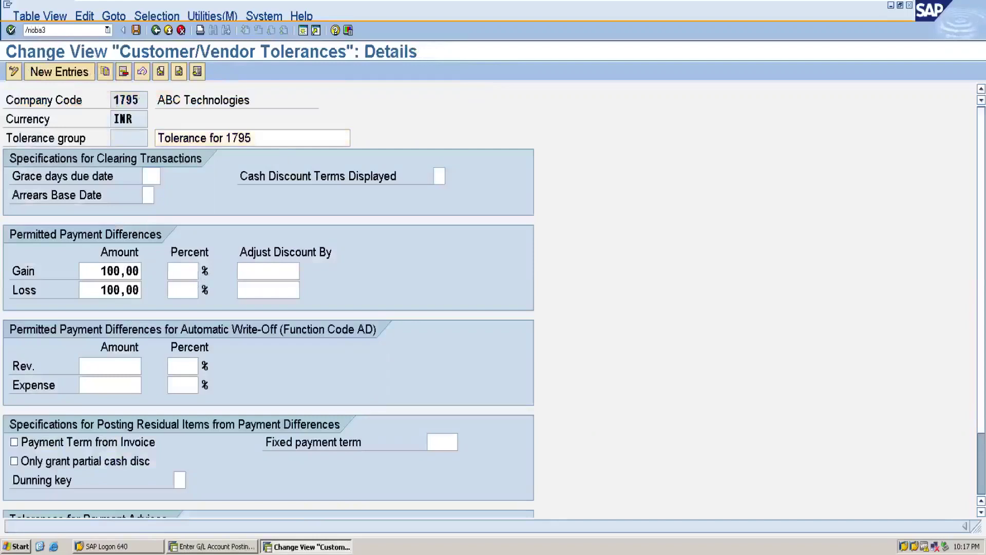
text(a4)
key(Return)
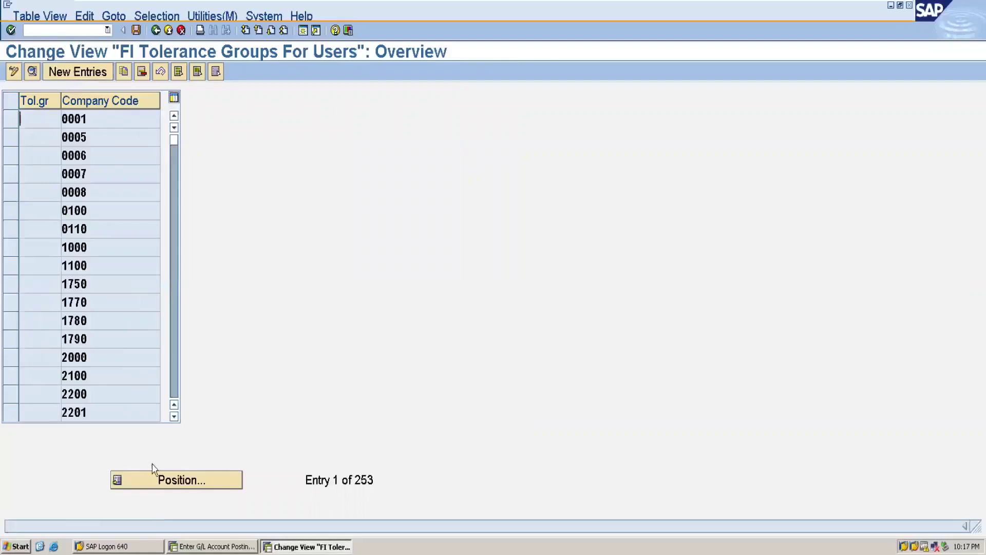
click(152, 480)
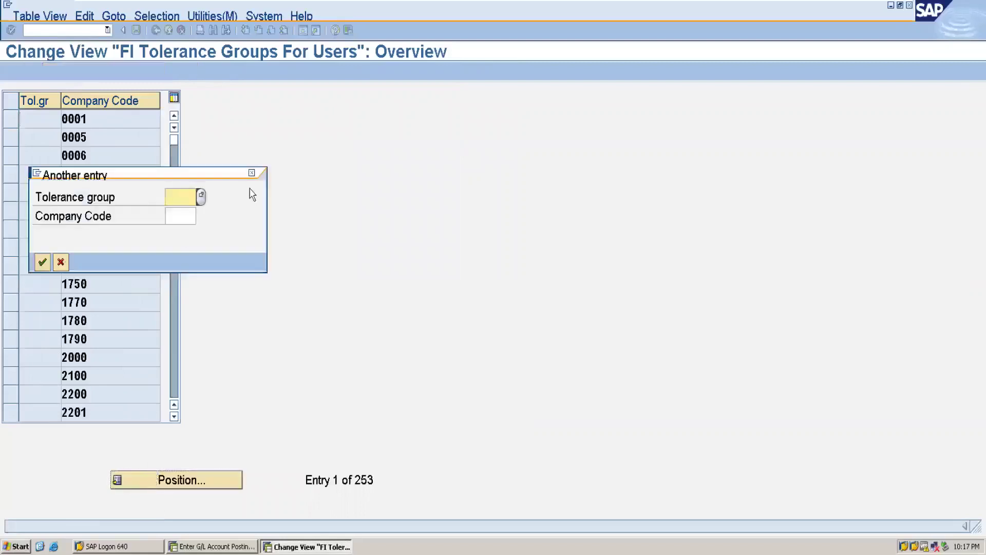
click(252, 173)
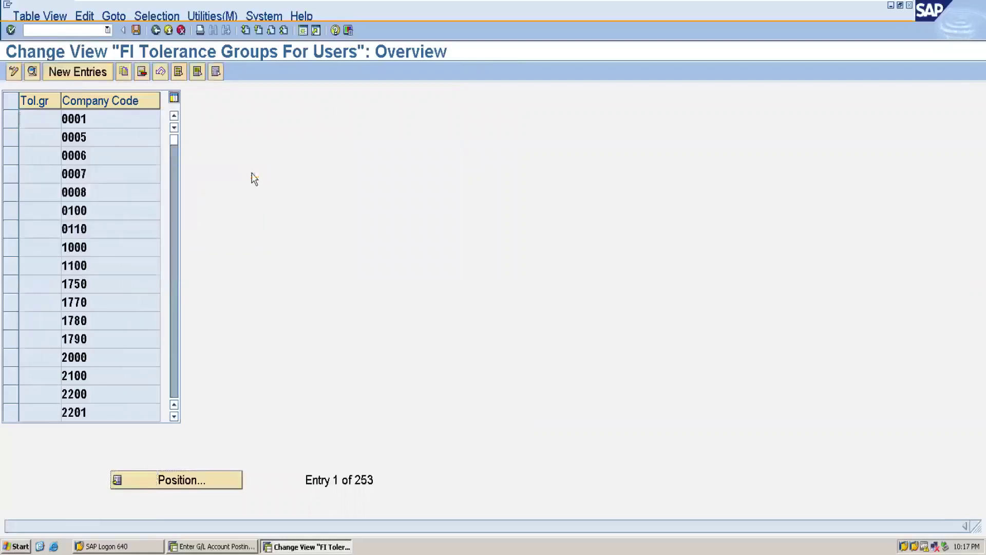
Create a tolerance entry for company code 1795 with 99999 per document and per open item, and save it to the proposed customizing request
click(77, 73)
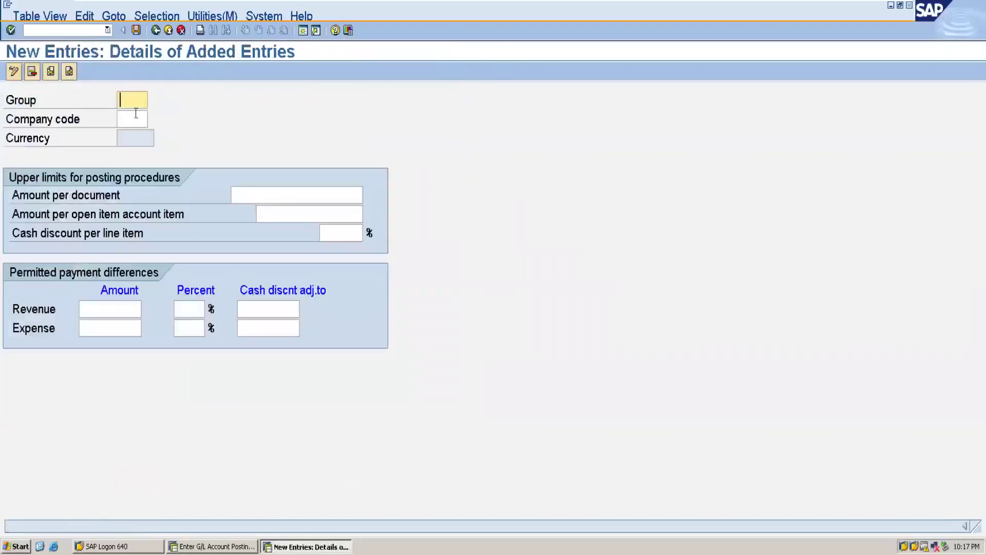
click(133, 118)
text(1795)
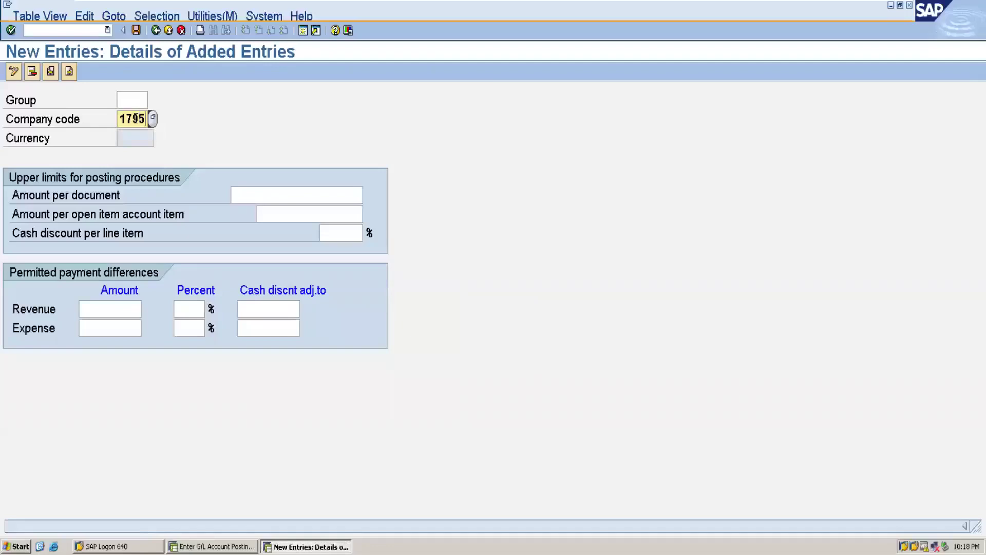
click(344, 201)
text(99999)
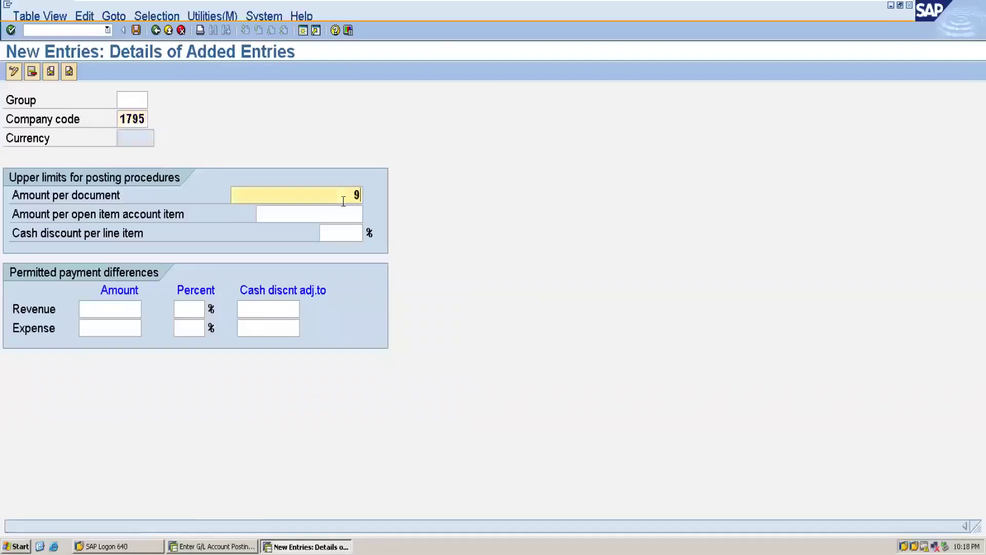
click(355, 213)
text(99999)
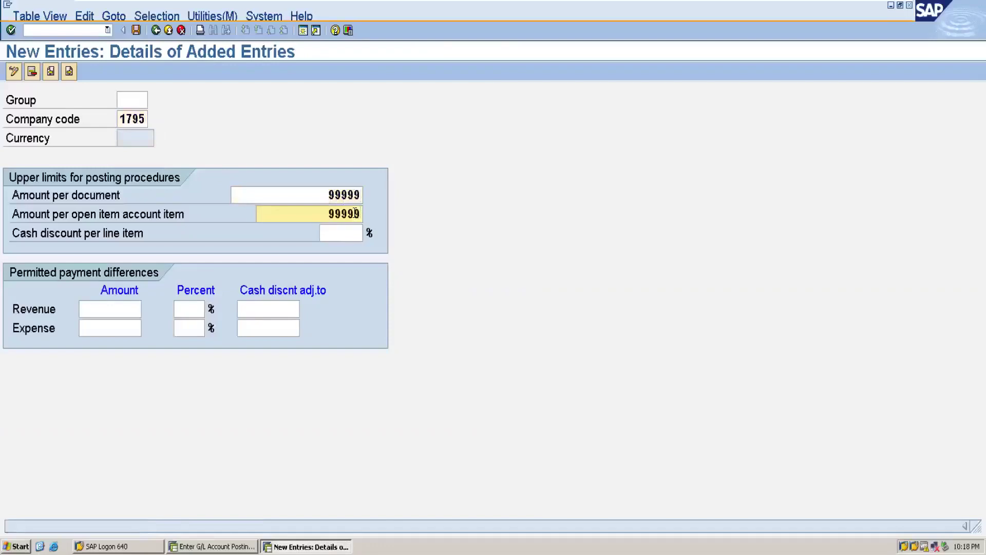
click(136, 30)
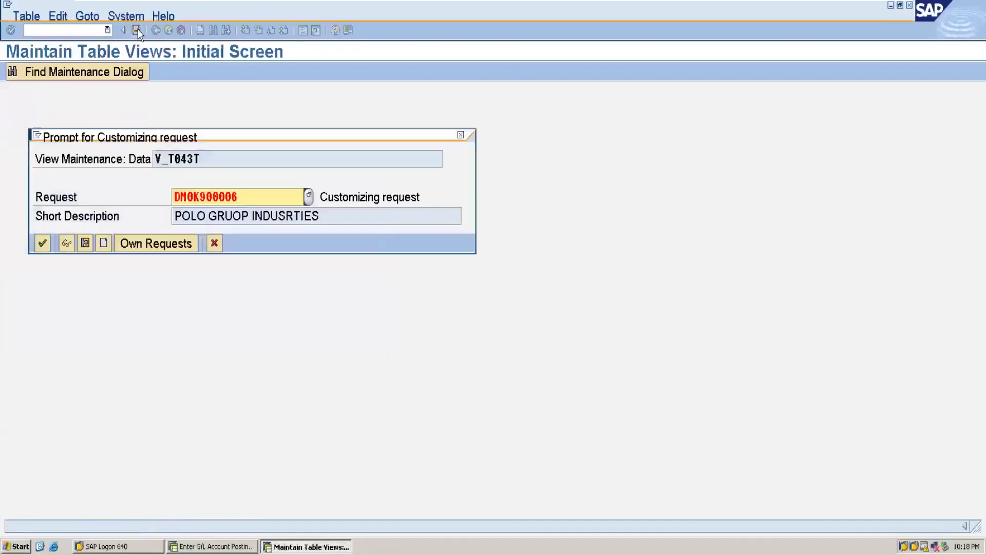
click(43, 244)
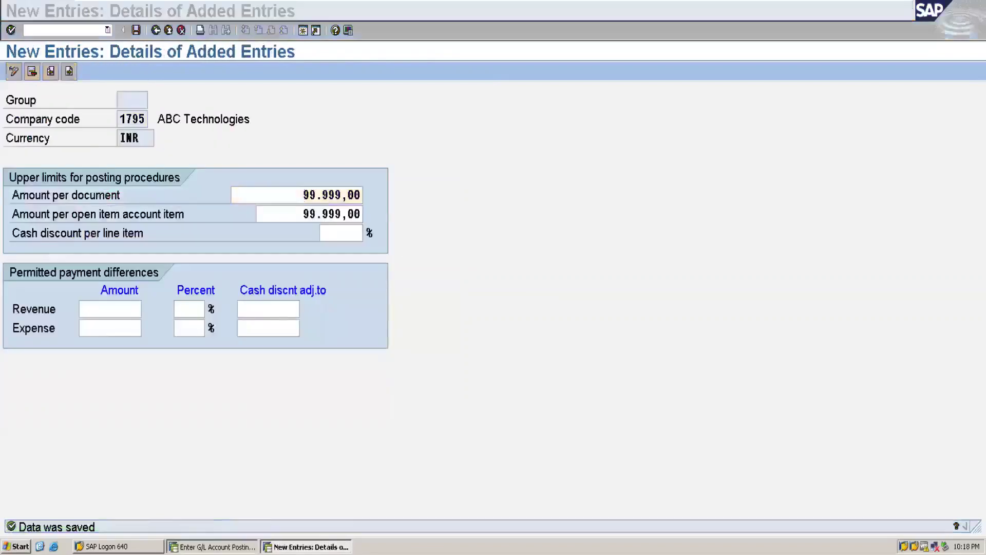
Return to the G/L account posting session, change the company code to 1790 and submit the header
click(211, 546)
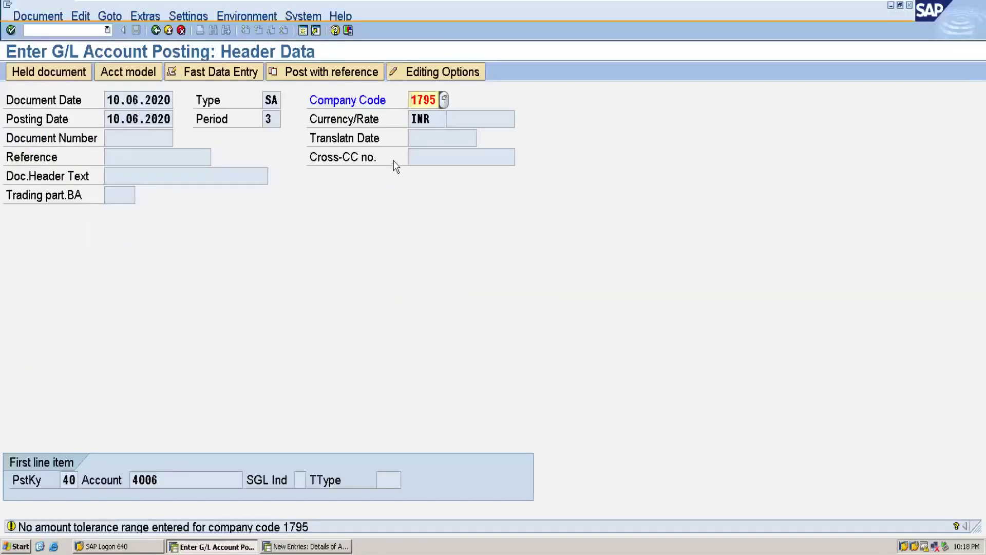
click(431, 101)
key(Delete)
text(0)
key(Return)
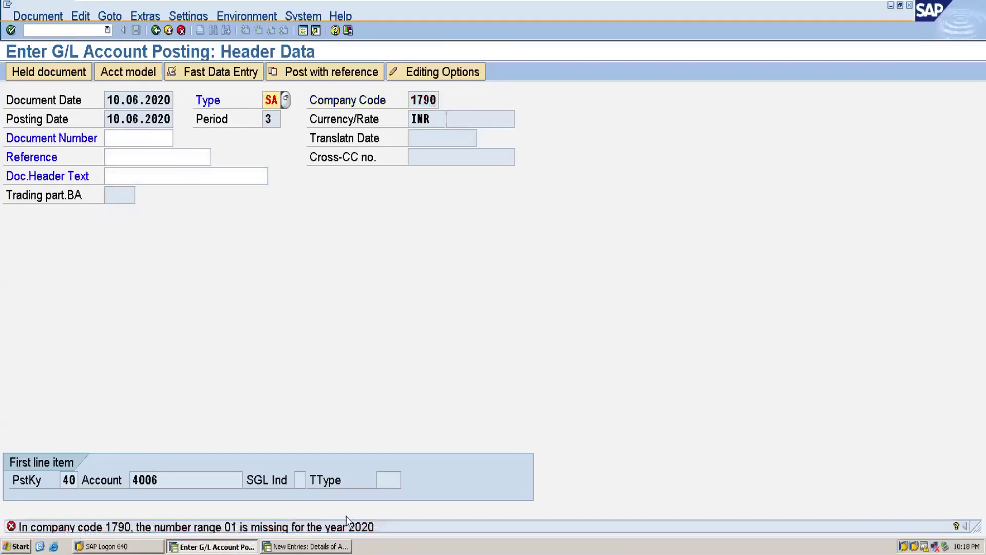
In the other SAP session, open transaction OBA7 and display the details of document type SA
click(331, 546)
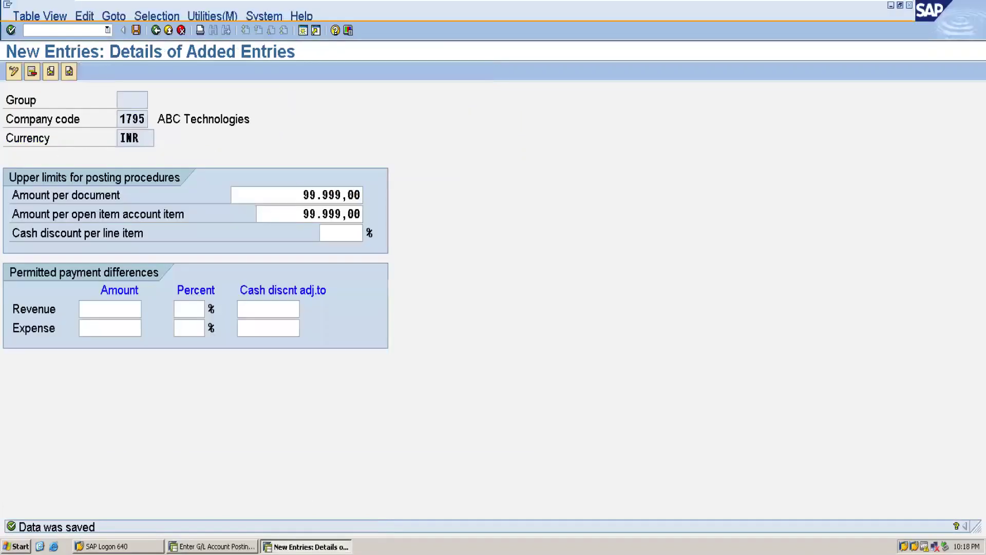
click(51, 31)
text(/noba7)
key(Return)
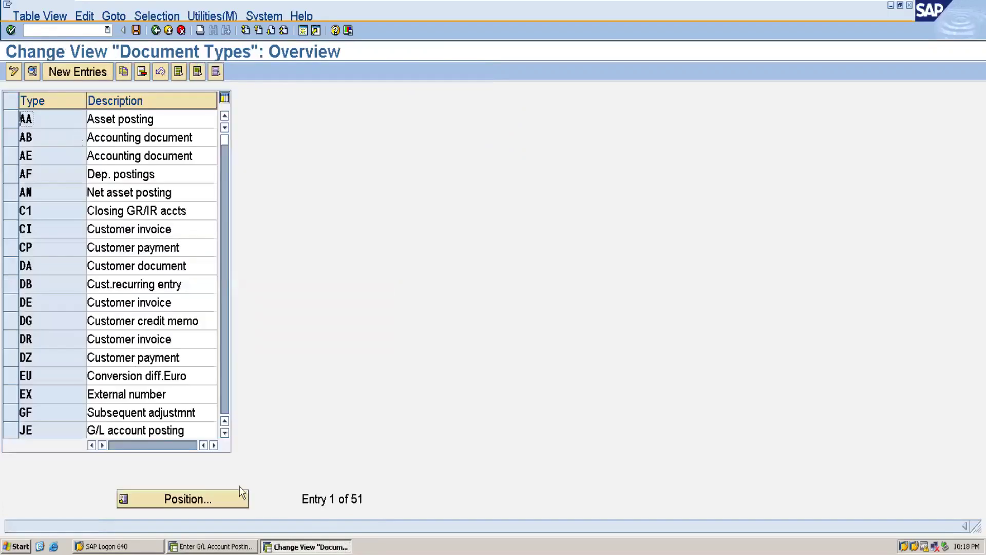
click(232, 546)
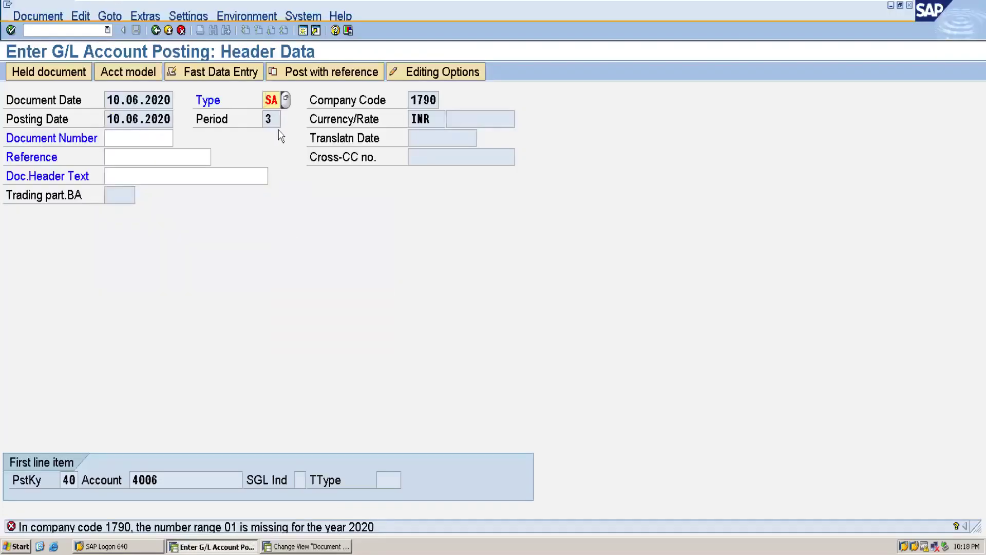
click(309, 546)
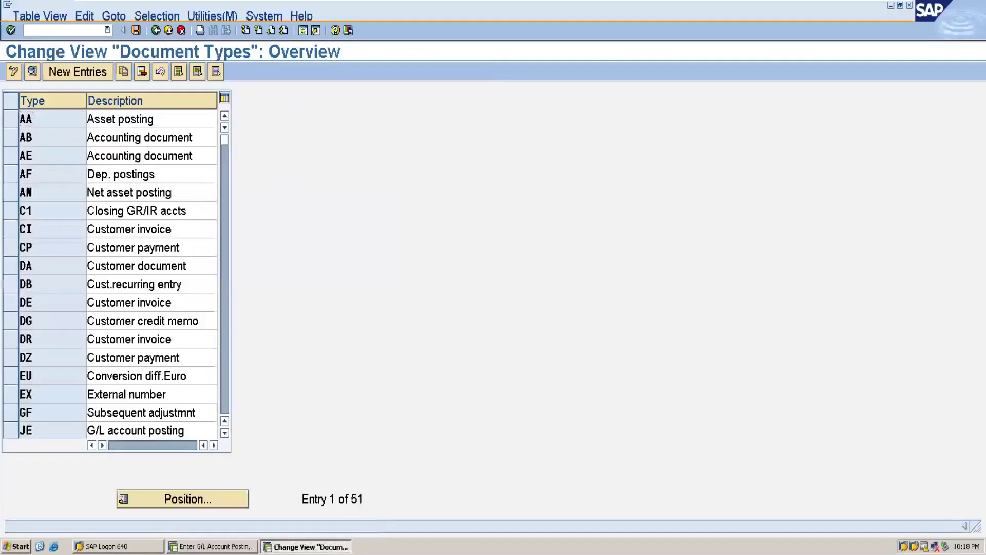
click(227, 406)
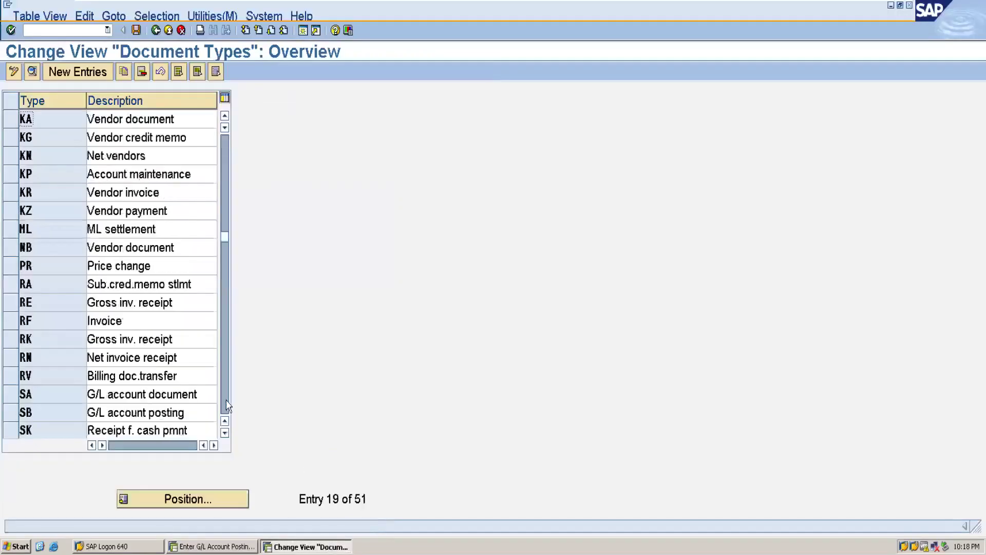
double_click(49, 395)
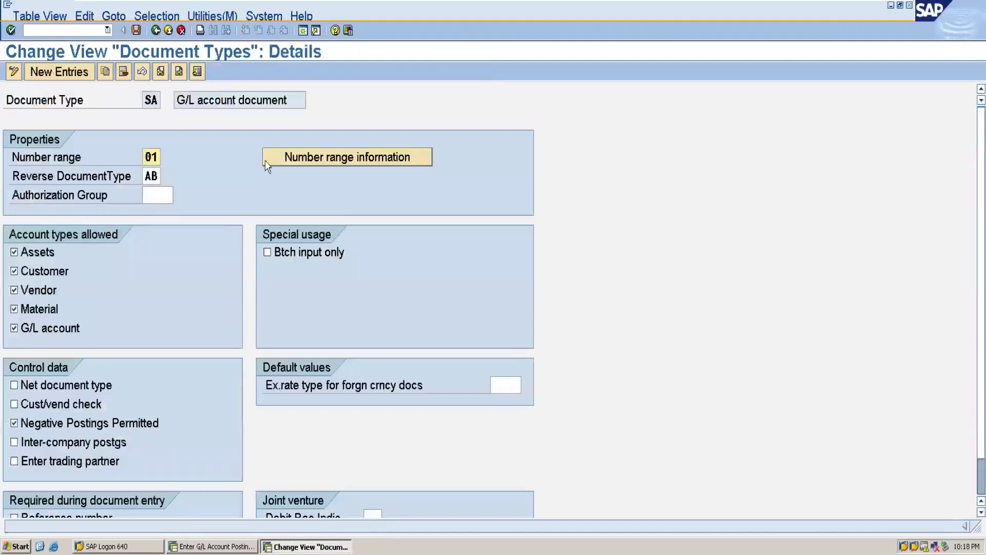
Open the number range information for document type SA and open the intervals of company code 1790 for editing
click(312, 161)
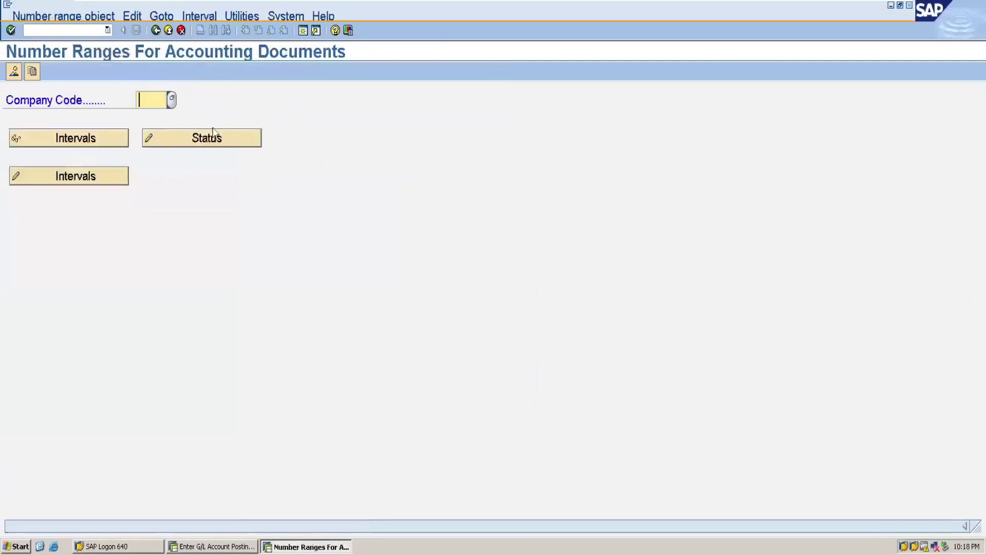
text(1790)
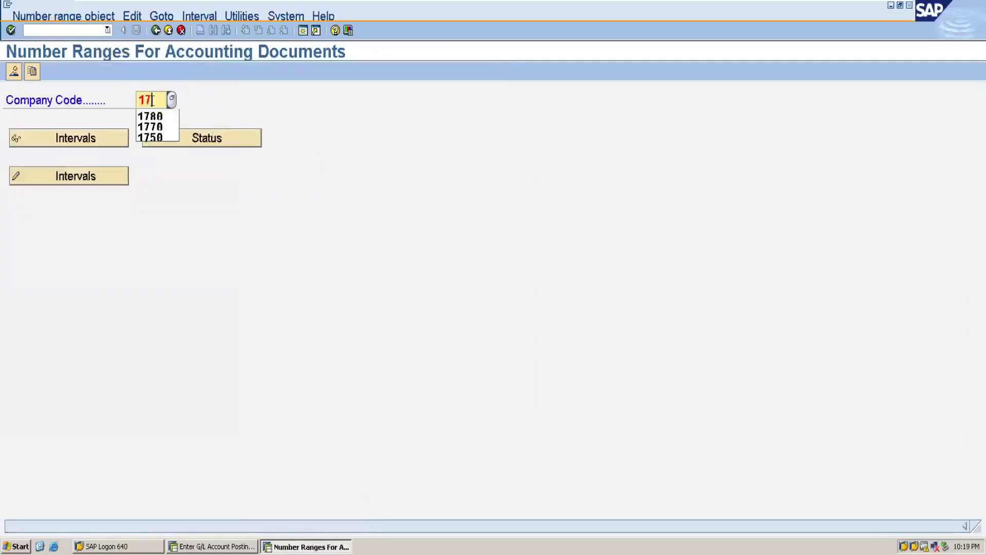
click(93, 180)
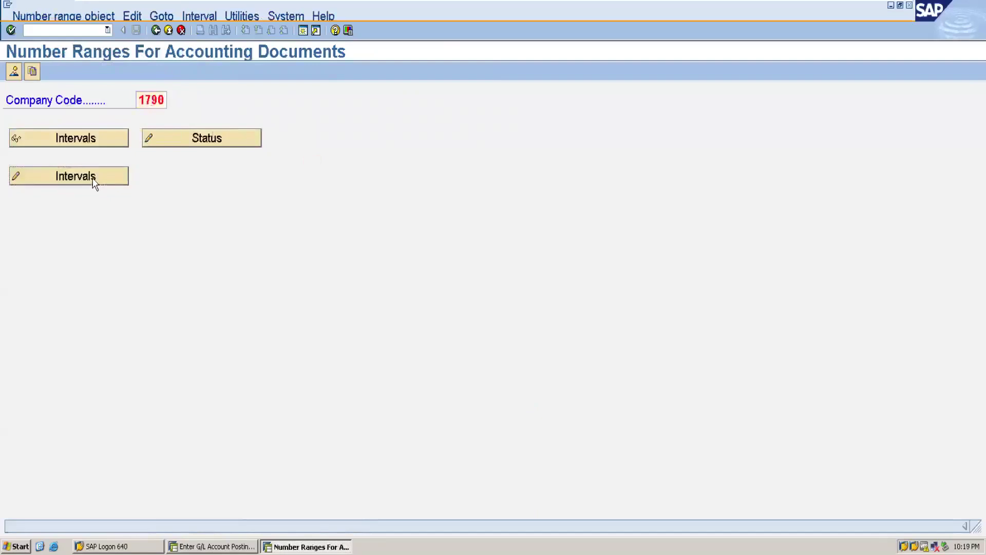
Insert number range interval 01 for year 2020 from 1 to 10000 in company code 1790, save it and acknowledge the transport notice
click(50, 72)
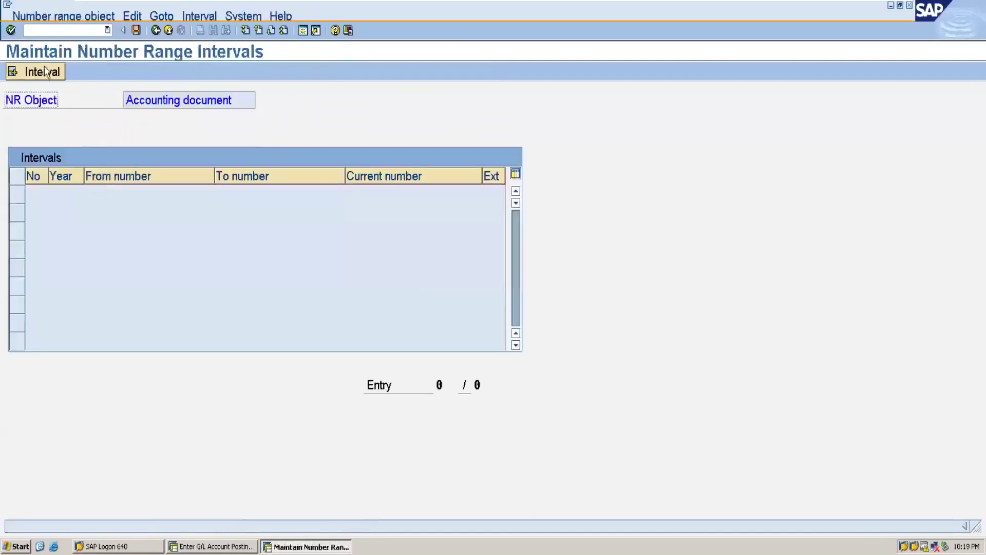
click(30, 213)
text(01)
click(49, 216)
text(2020)
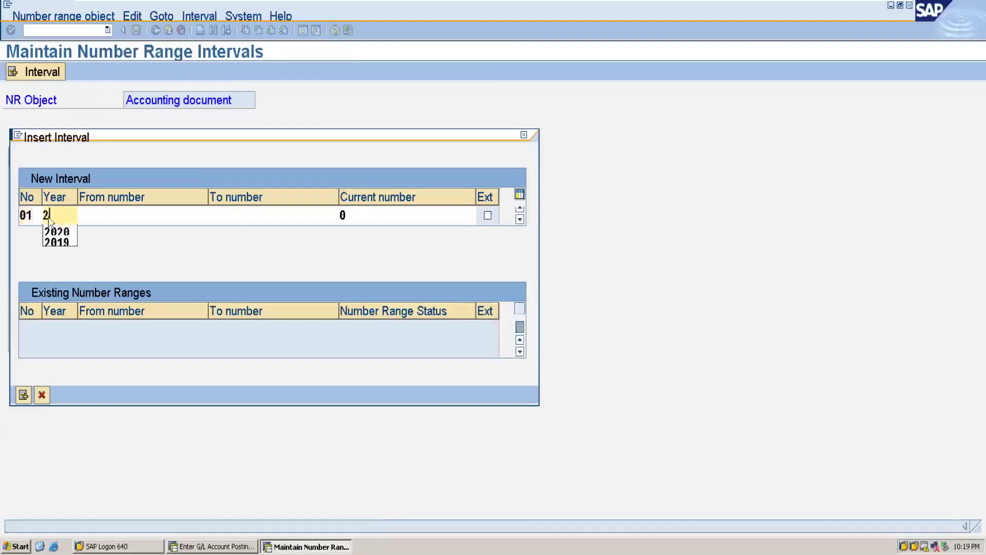
click(109, 215)
text(1)
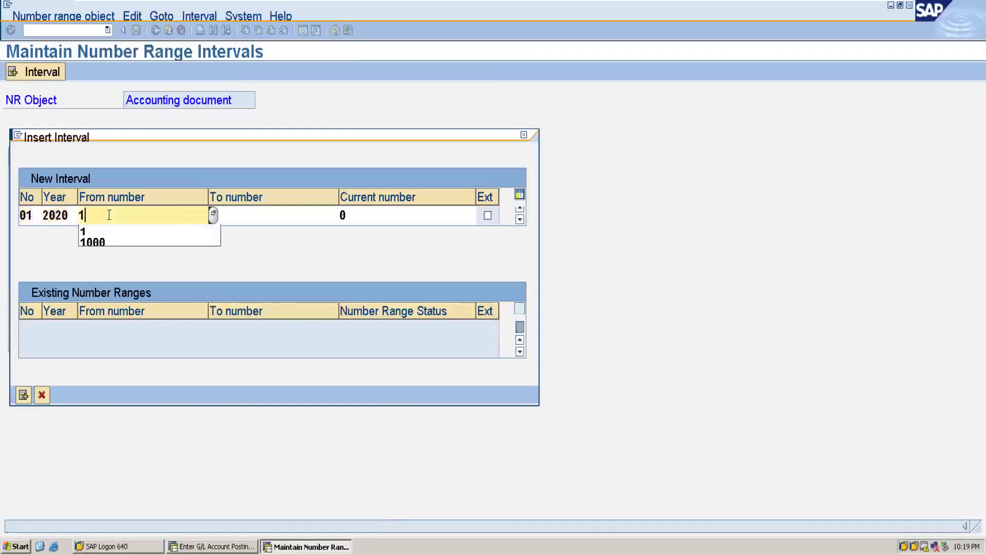
click(288, 216)
text(10000)
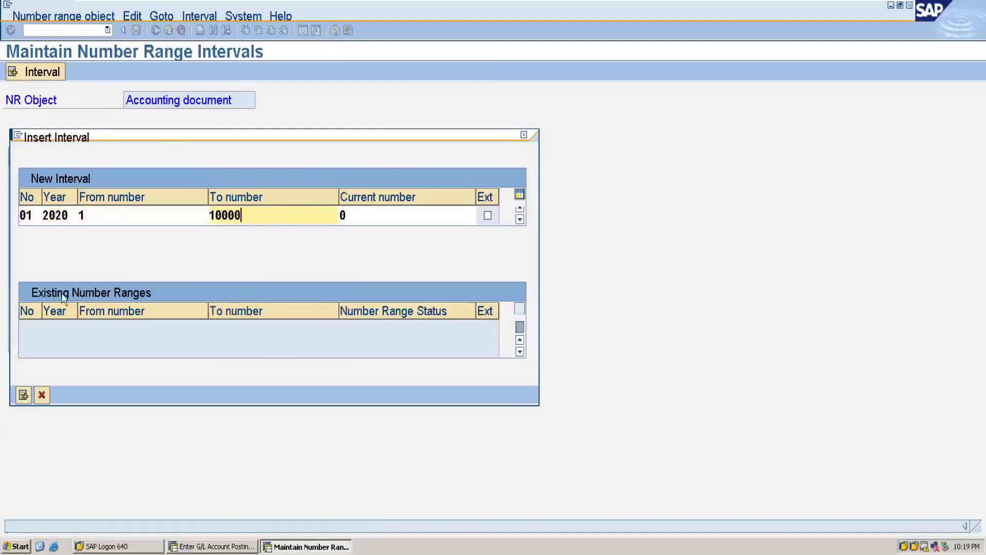
click(25, 395)
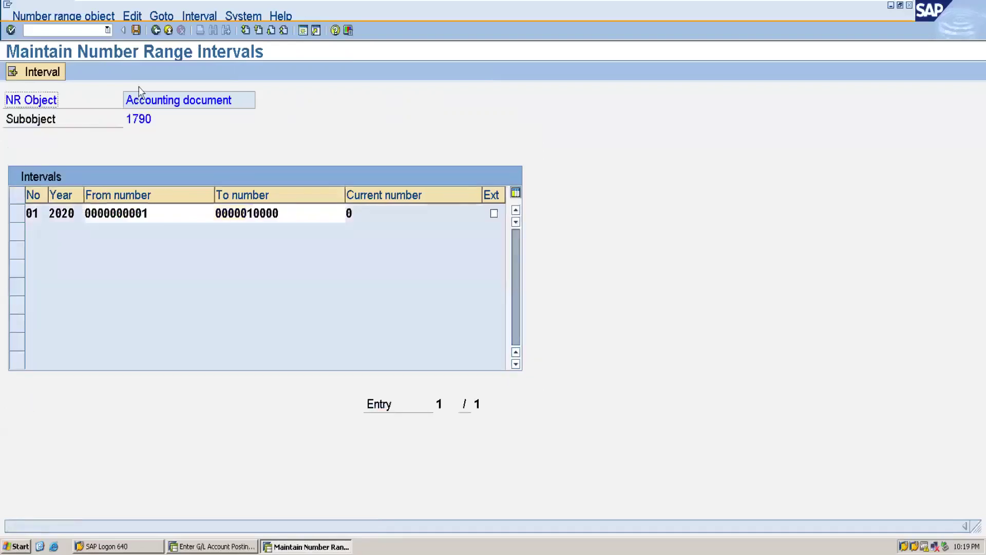
click(137, 31)
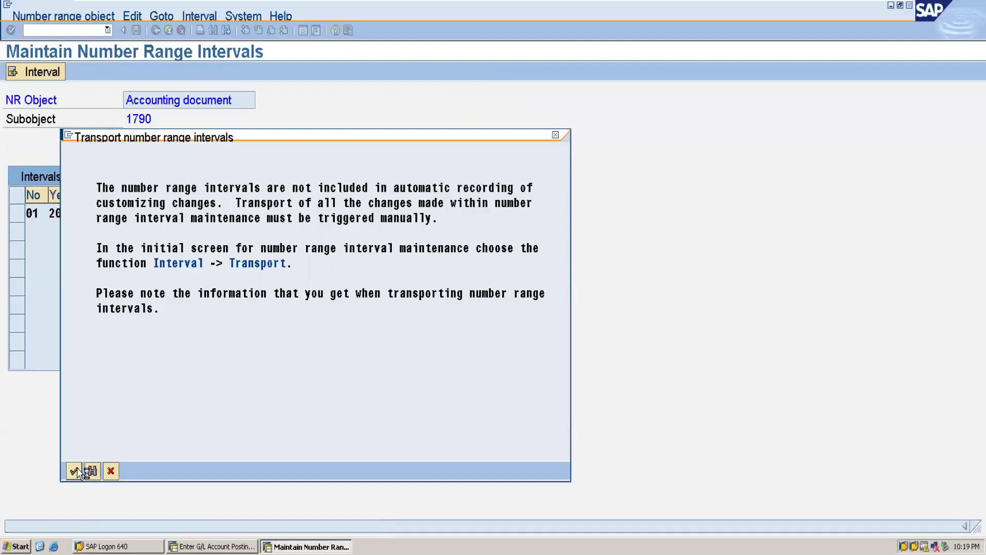
click(74, 471)
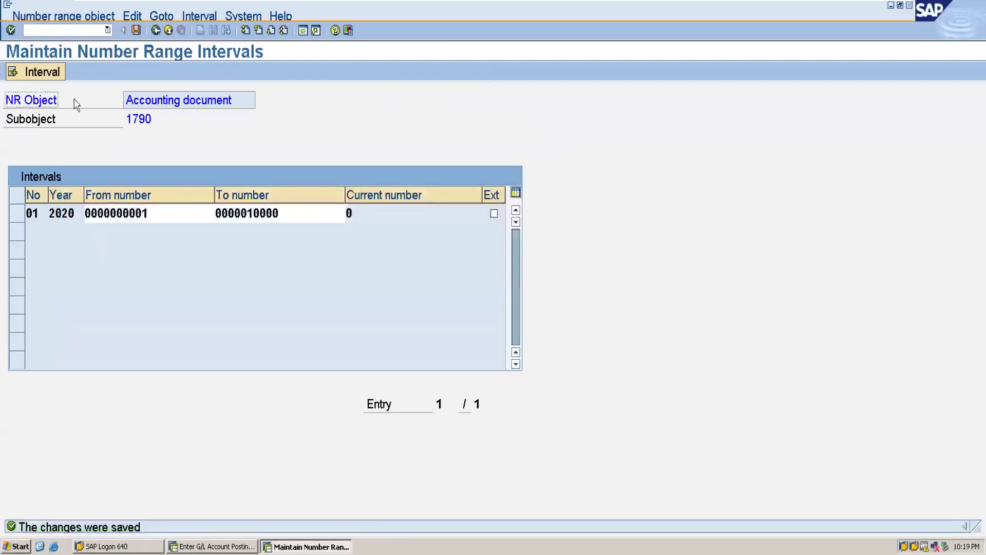
click(68, 32)
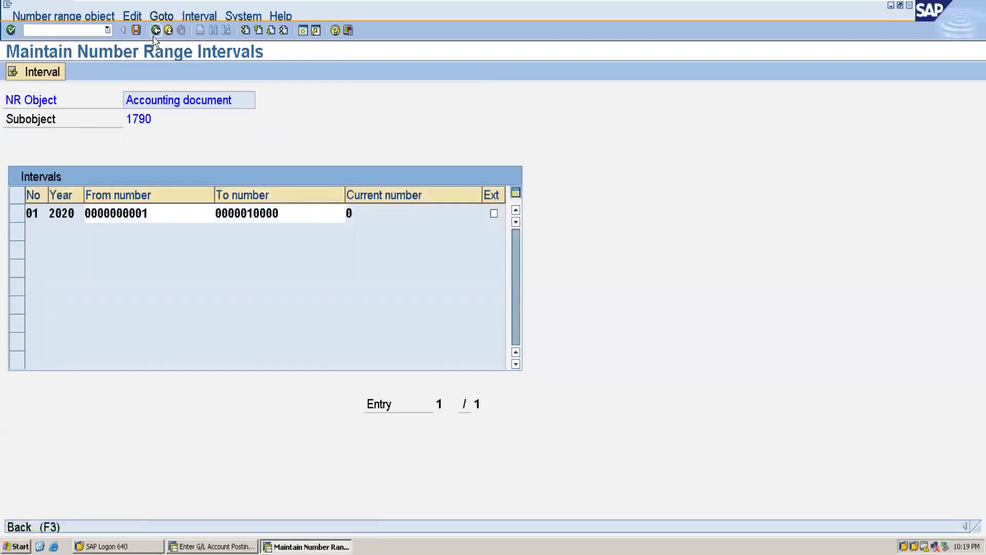
Go back to the number range selection, change the company code to 1795 and open its intervals for editing
click(156, 30)
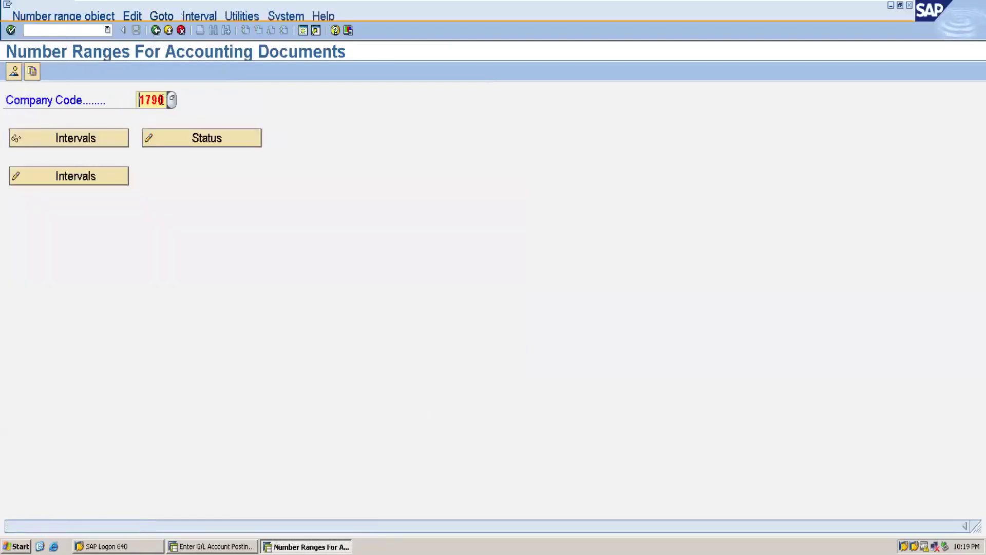
key(BackSpace)
key(Delete)
text(95)
click(105, 176)
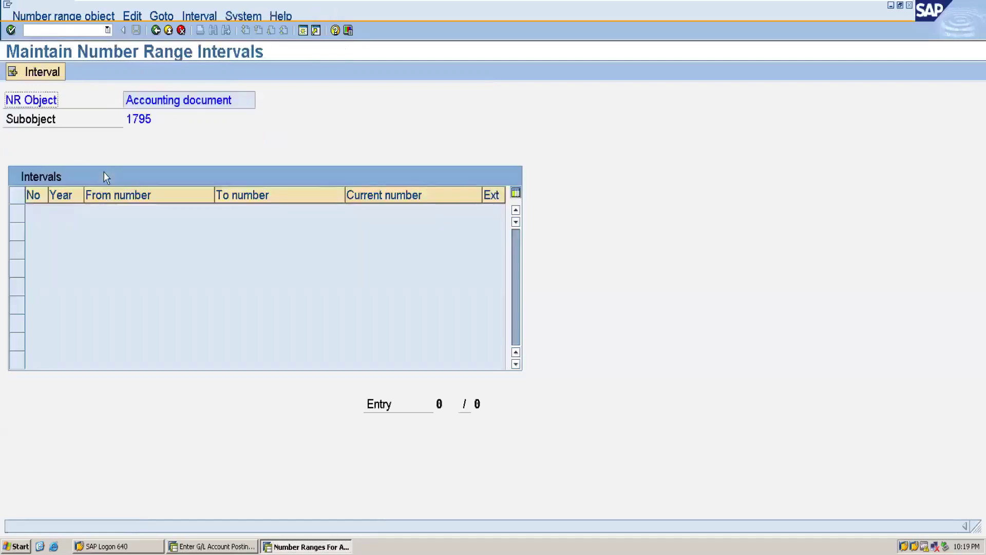
Insert number range interval 01 for year 2020 from 1 to 10000 in company code 1795 and save it
click(48, 77)
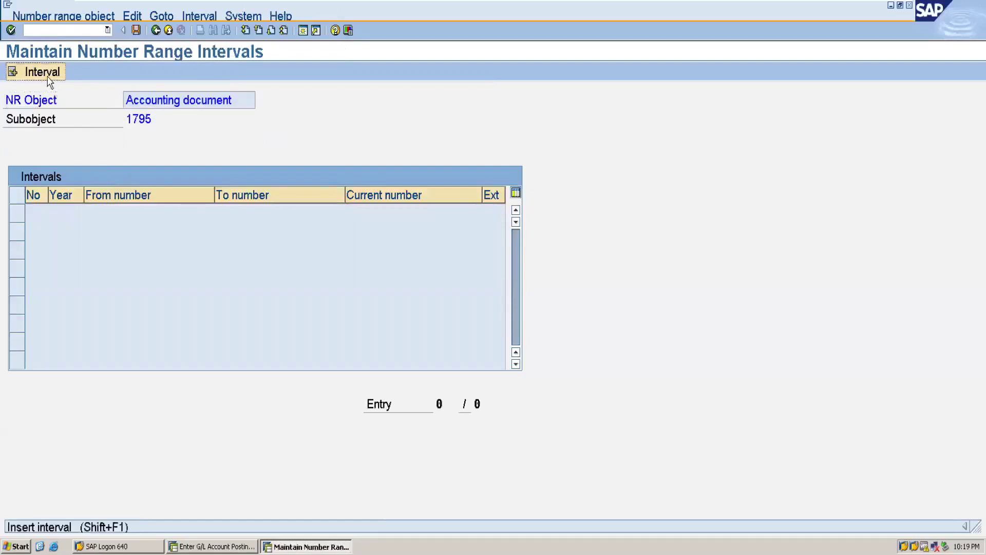
text(01)
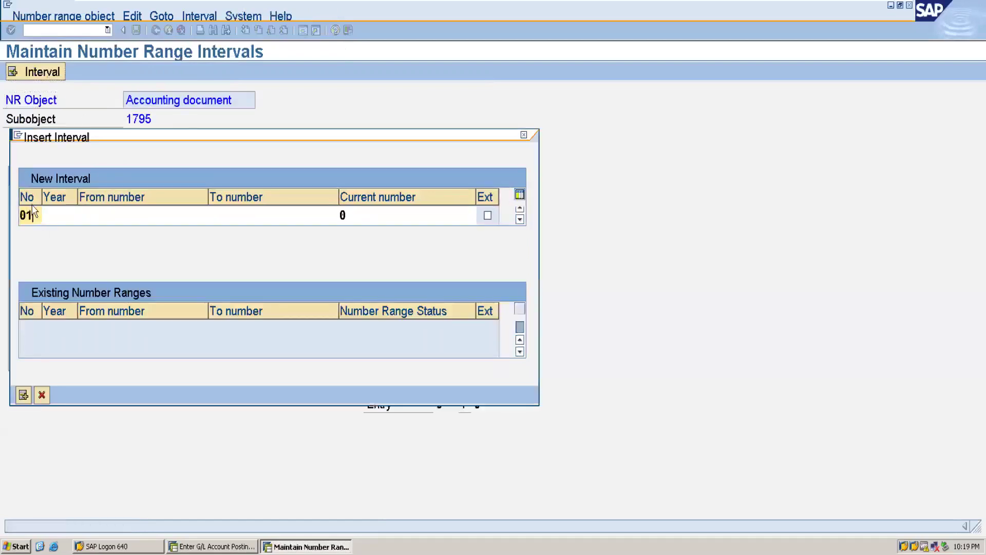
click(55, 218)
text(2020)
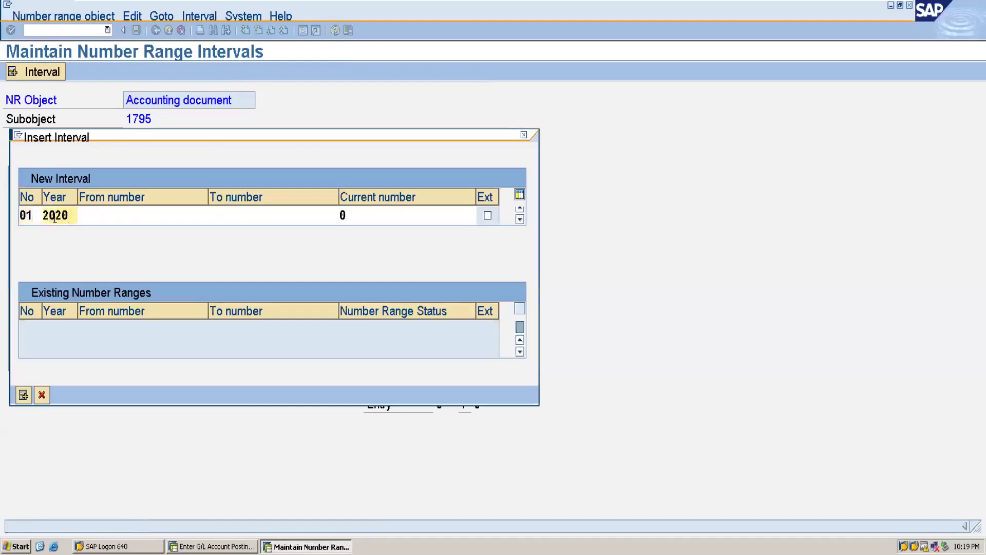
click(110, 221)
text(1)
click(261, 215)
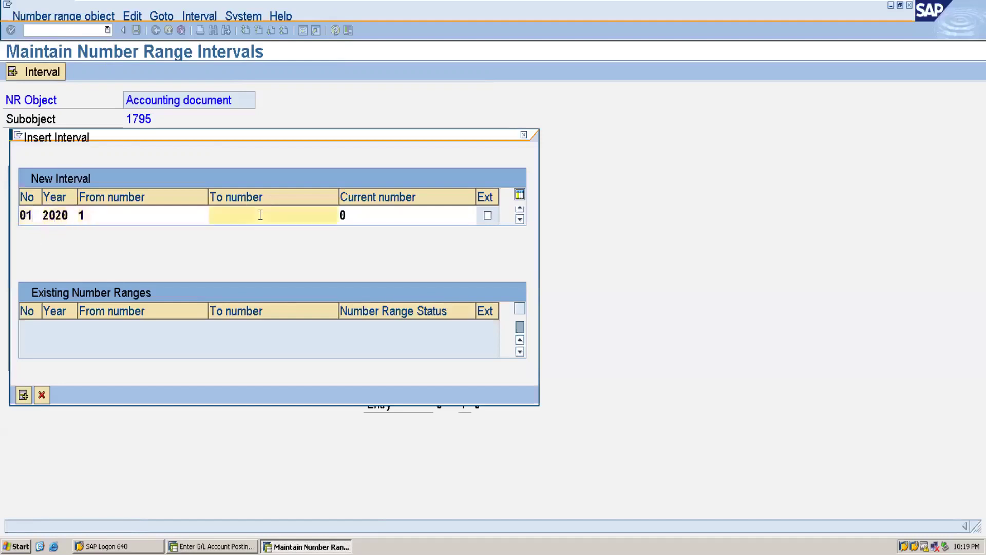
text(10000)
click(23, 395)
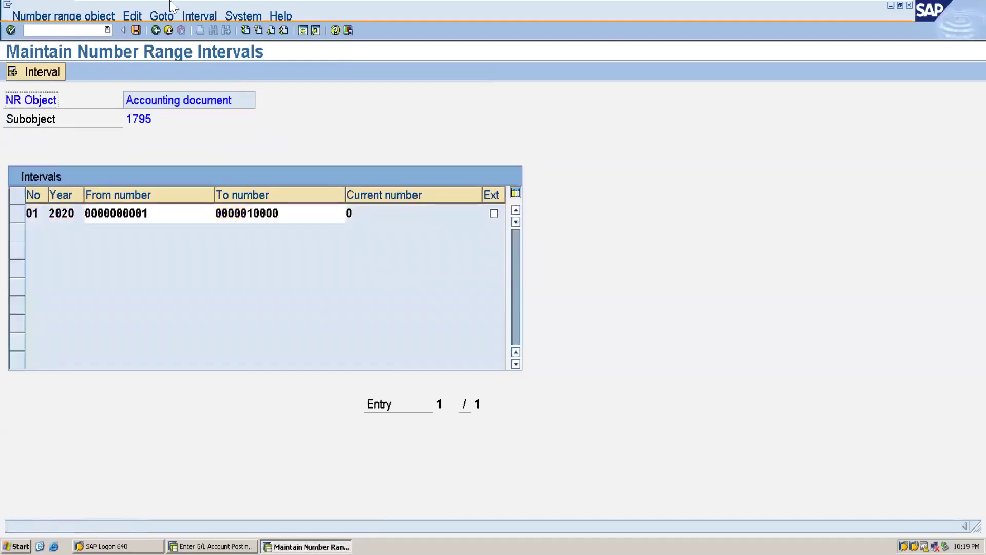
click(136, 32)
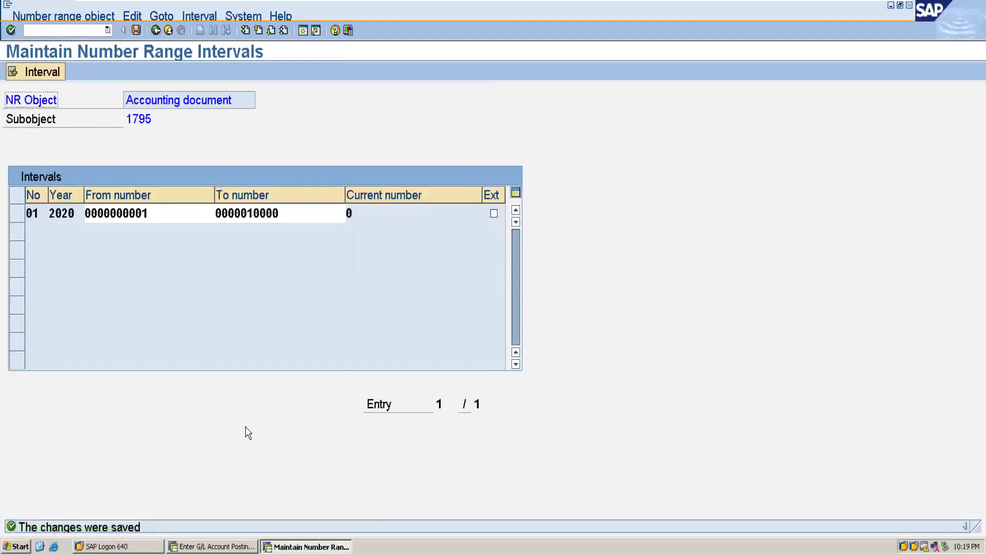
Return to the G/L account posting session, resubmit the header and enter 10000 as the rent debit item's amount
click(241, 545)
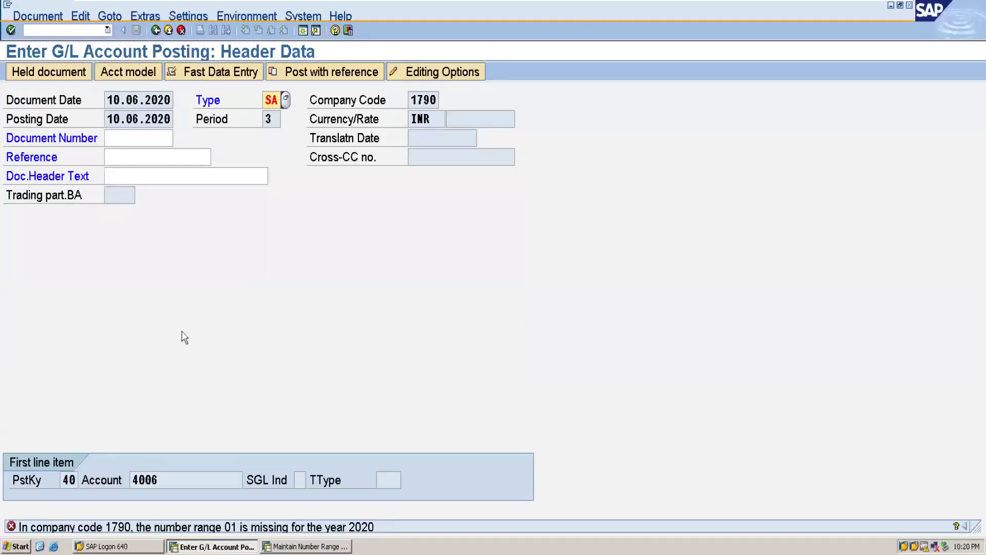
key(Return)
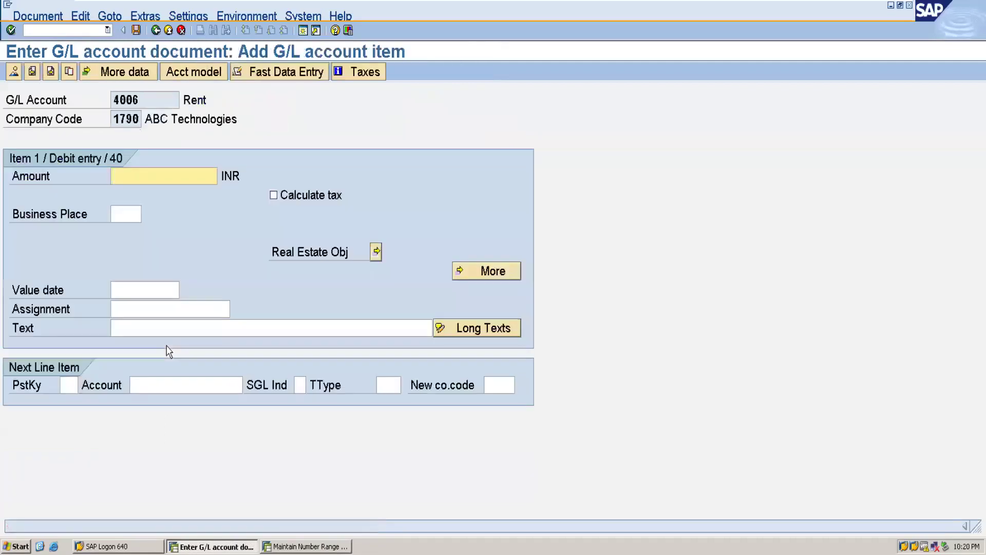
text(10000)
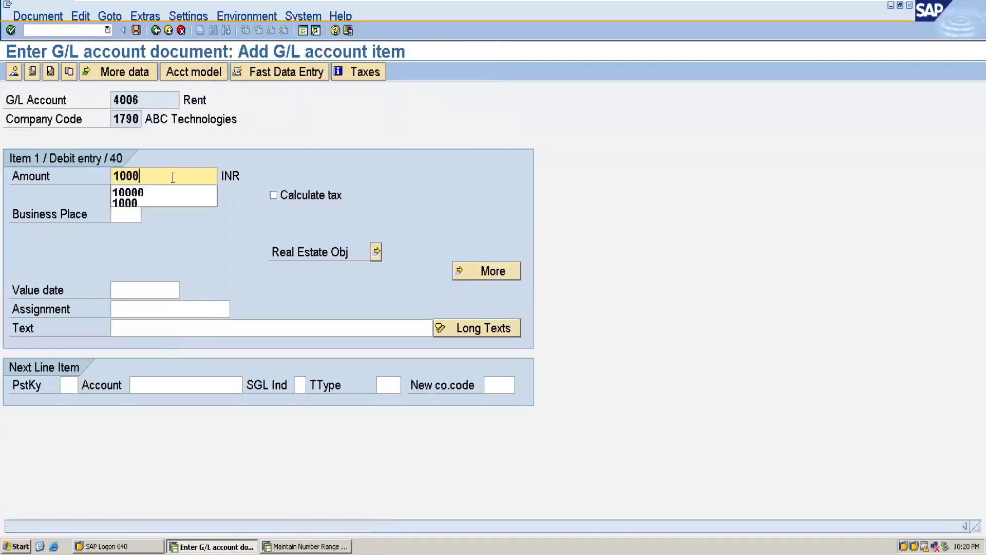
Enter the next line item with posting key 50, G/L account 1711 and new company code 1795, and continue to it
click(74, 379)
text(50)
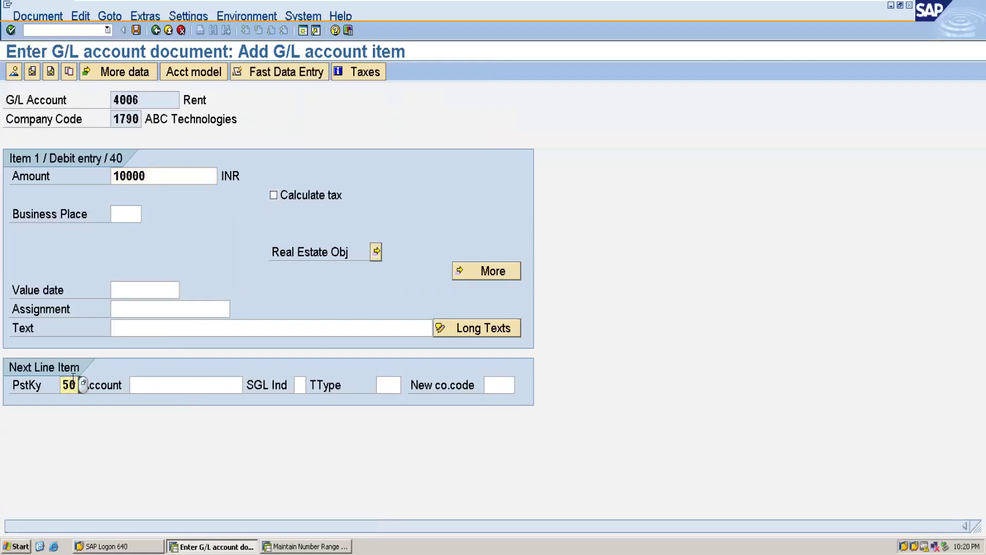
click(166, 385)
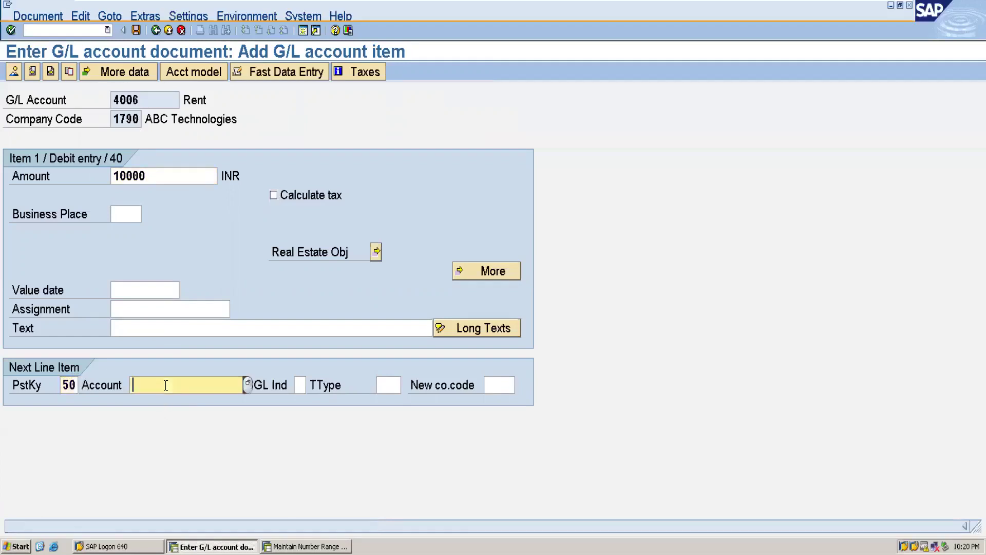
click(247, 385)
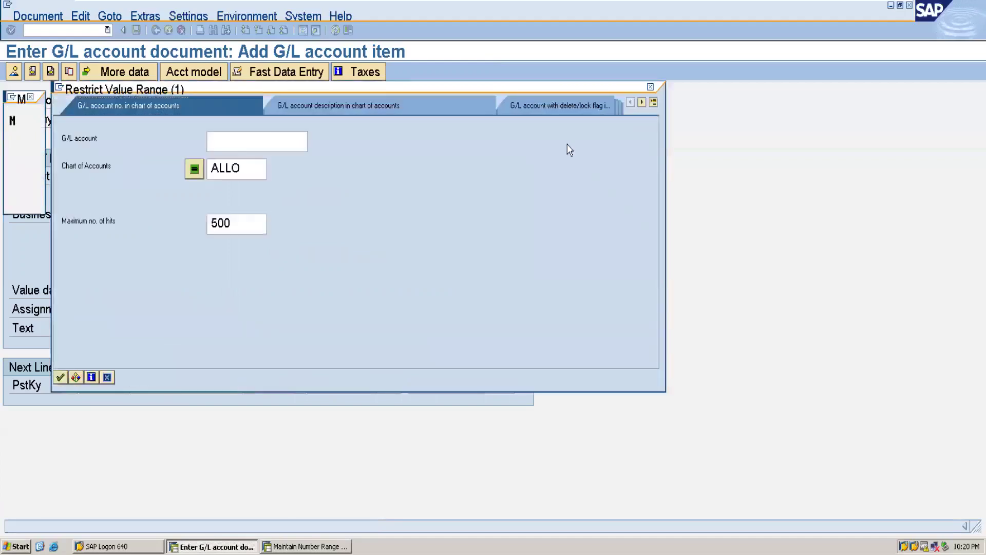
click(652, 89)
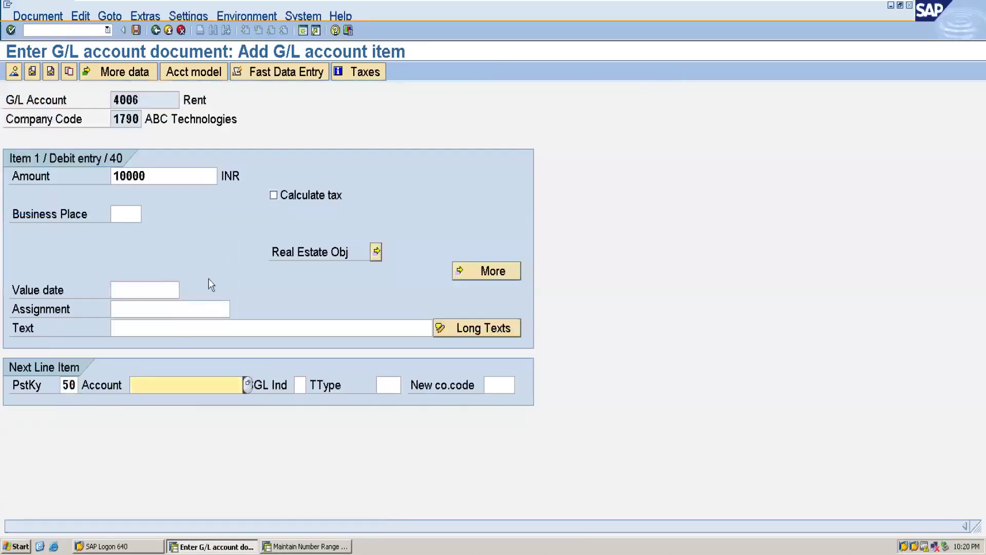
text(1711)
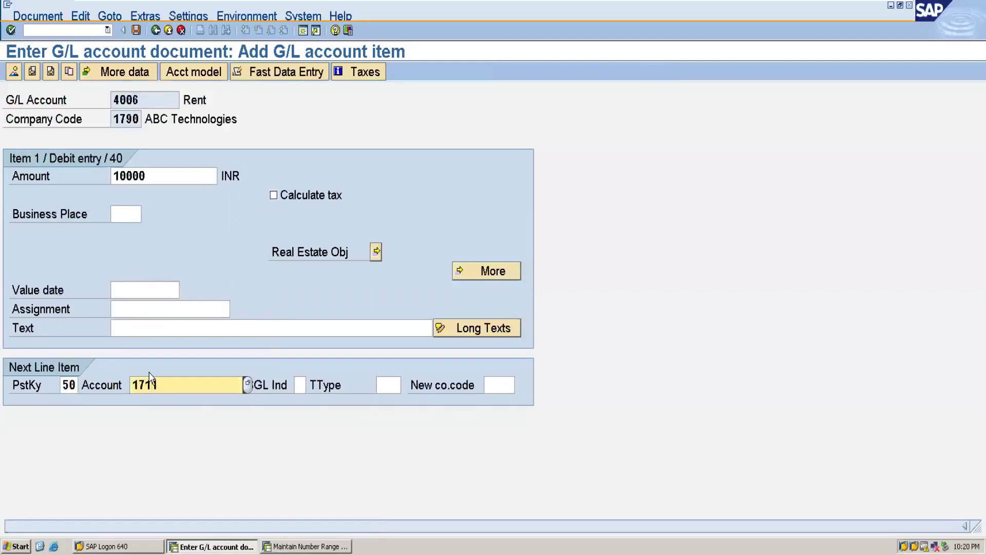
click(493, 387)
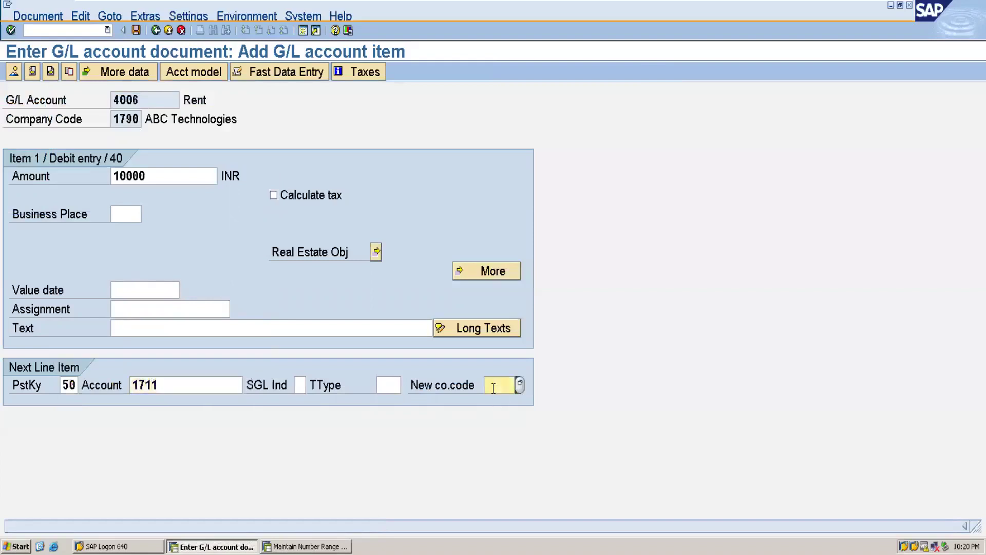
text(1795)
key(Return)
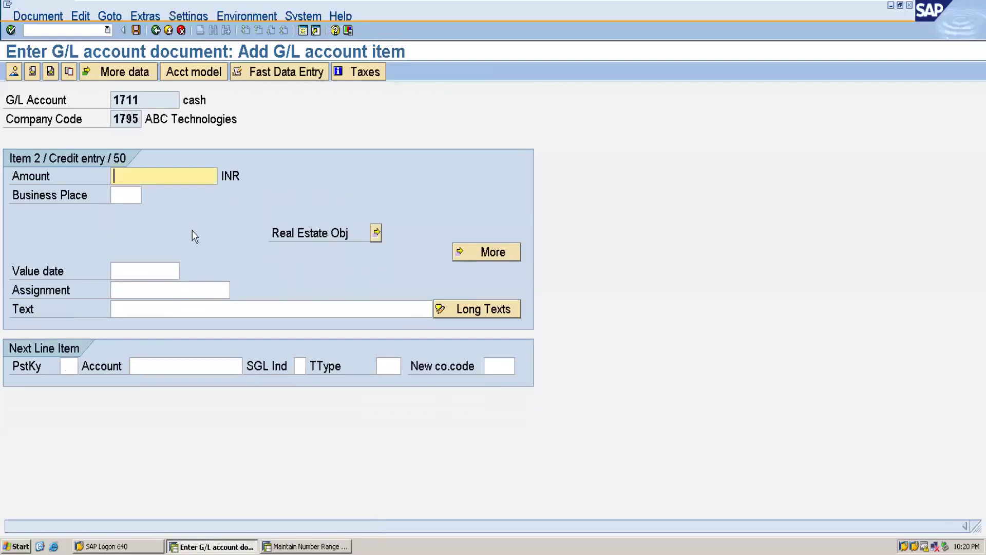
Set the amount of the cash credit item in company code 1795 to 10000 and submit the item
text(1000)
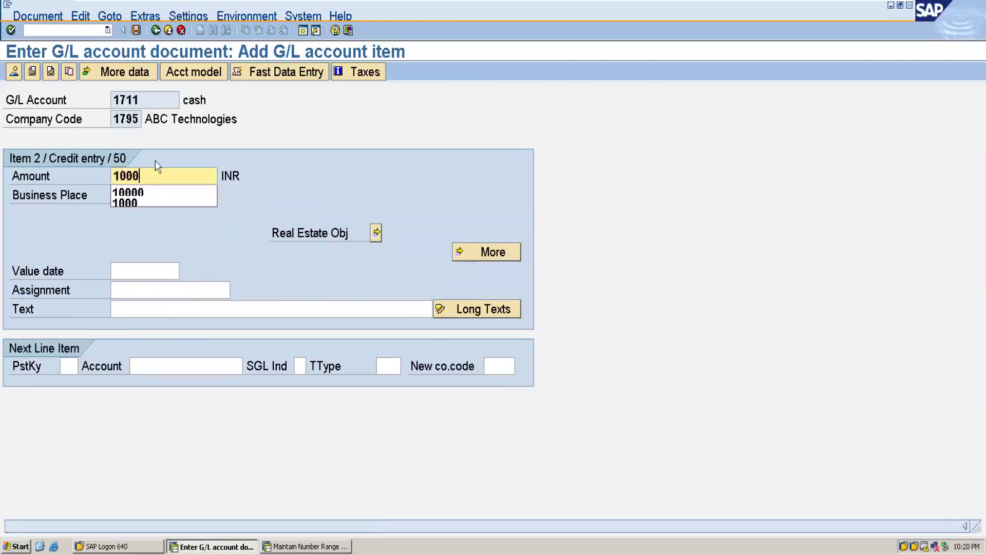
text(0)
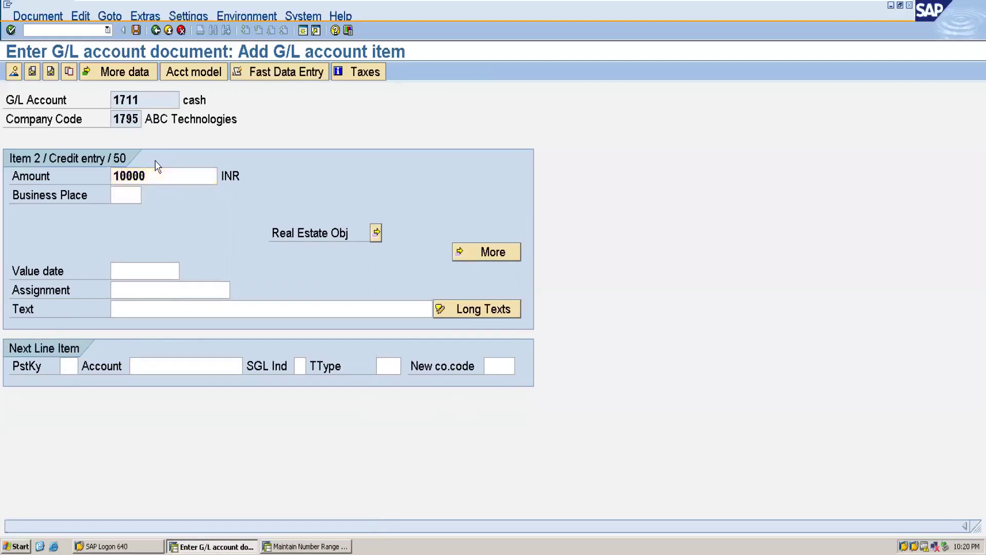
key(Return)
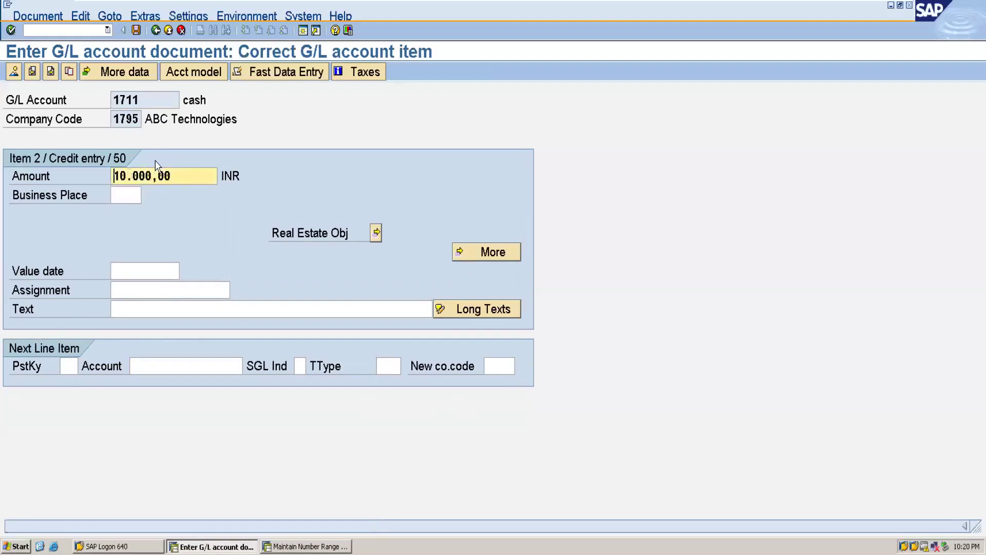
Simulate the cross-company rent document and post it
click(39, 16)
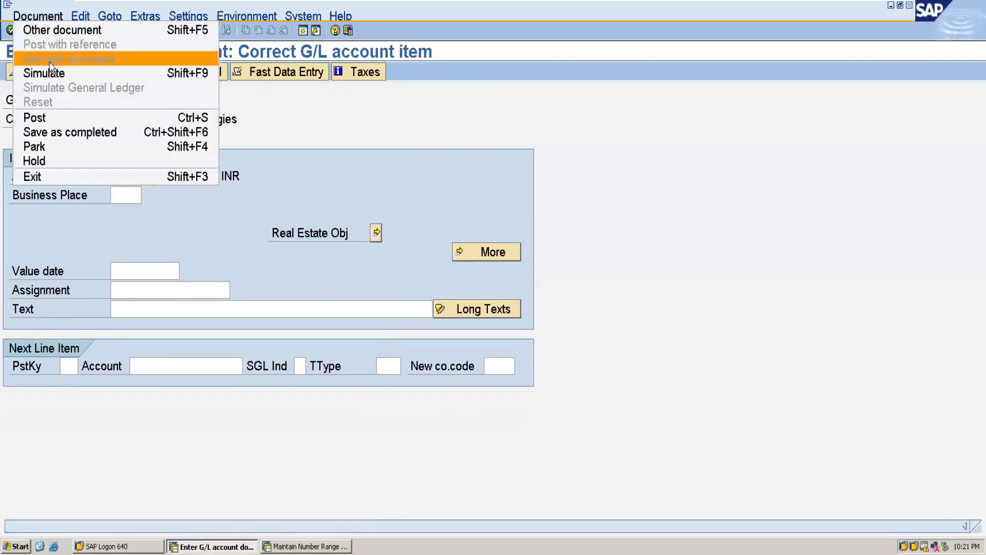
click(52, 73)
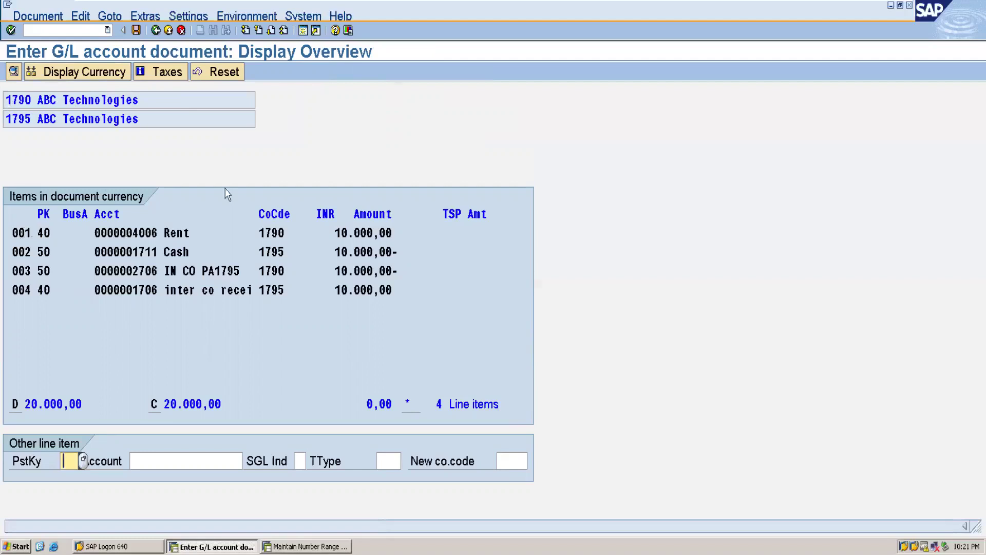
click(138, 32)
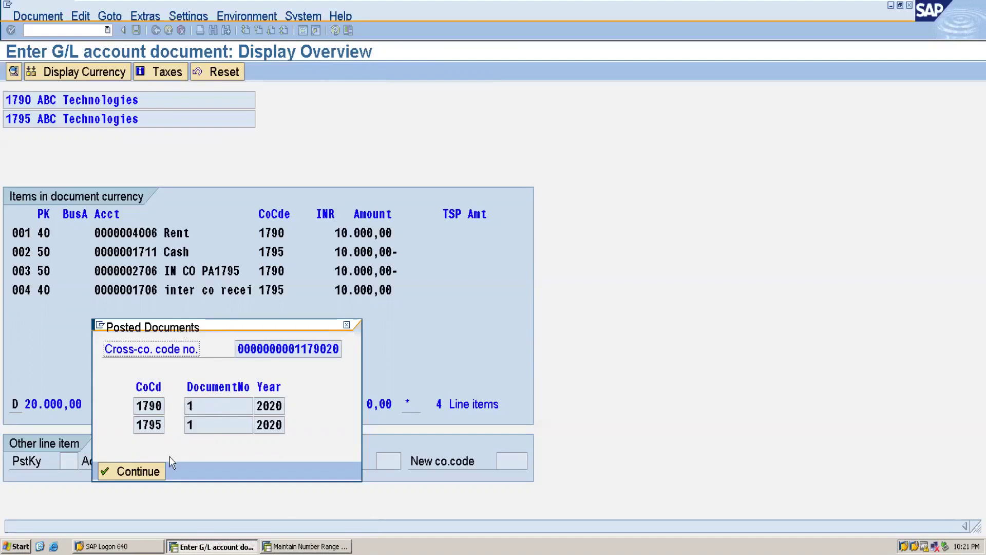
Close the list of posted documents and display document 1 of company code 1790 with transaction FB03
click(137, 475)
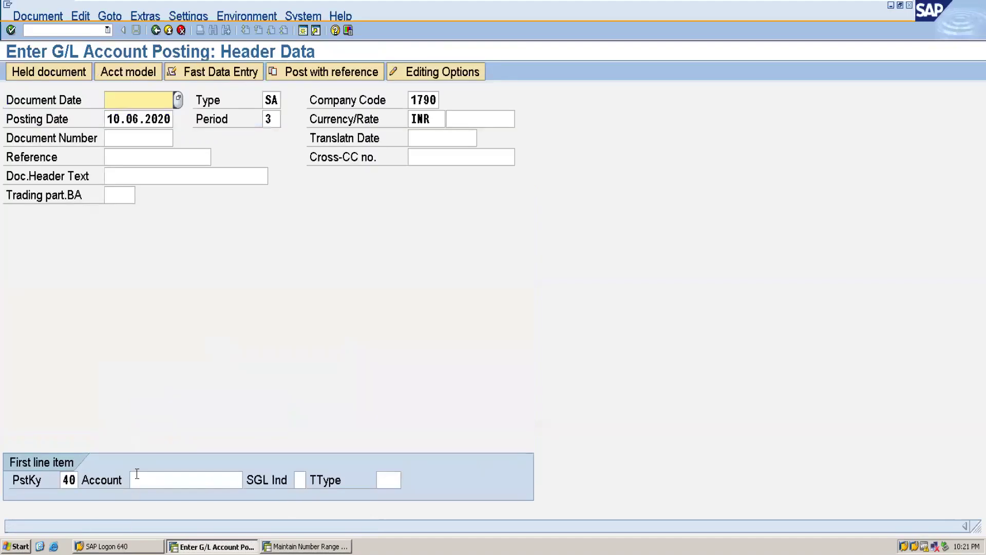
click(46, 31)
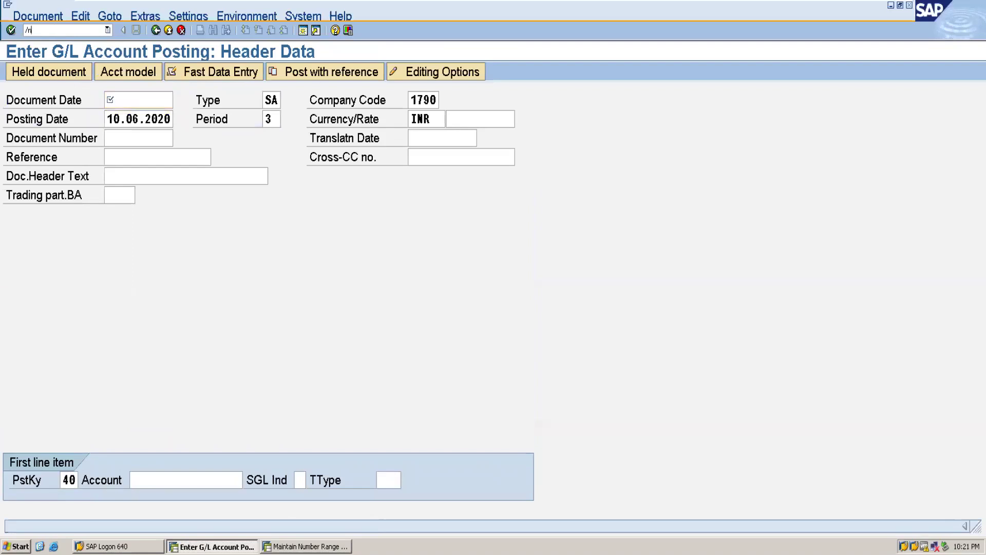
text(/nfb03)
key(Return)
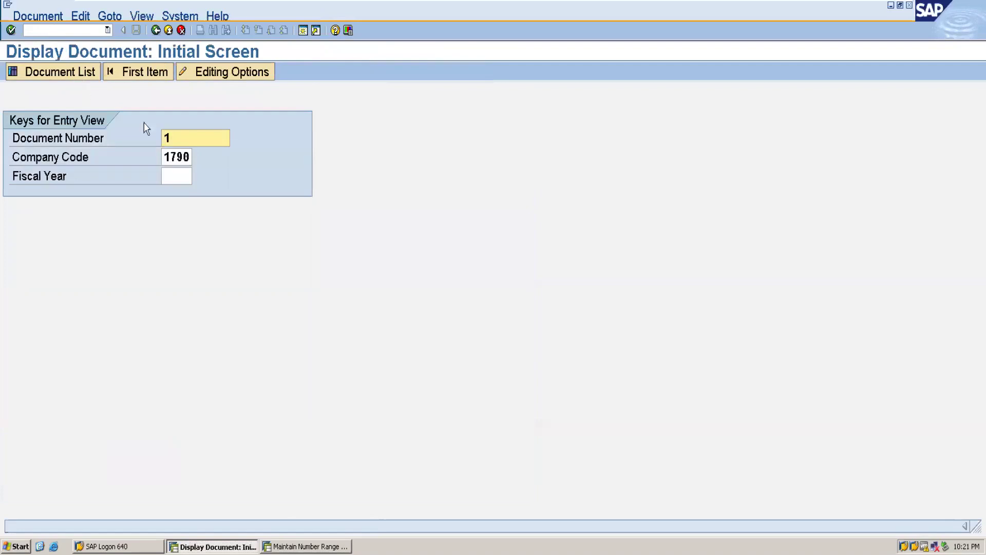
key(Return)
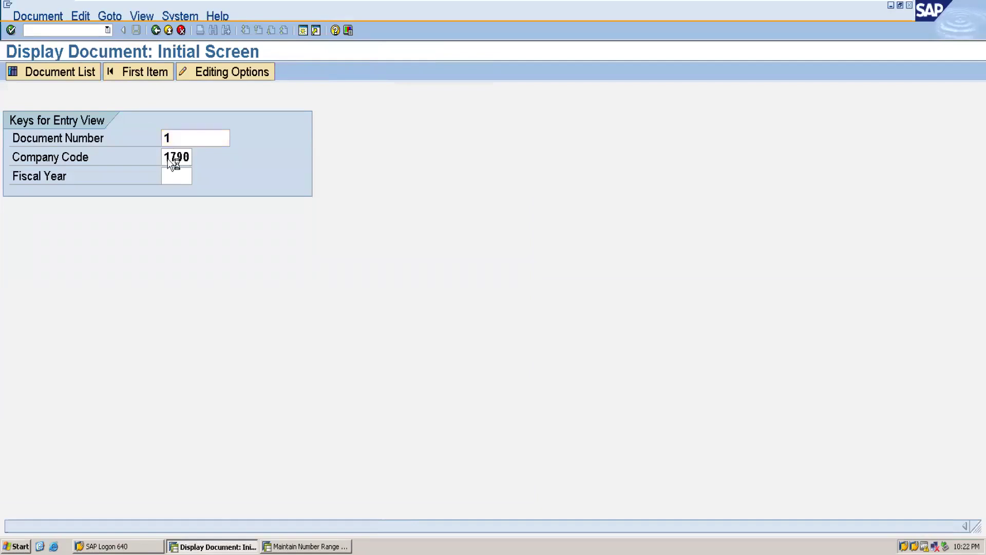
key(Return)
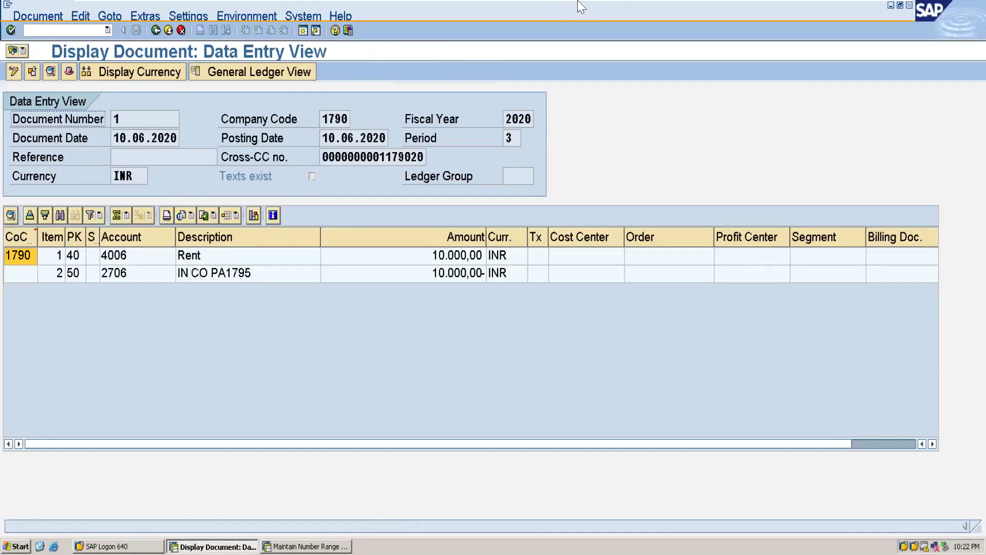
Switch to the Word notes to compare the Scenario 1 entry for company code 1790, and return to the SAP server
mouse_move(581, 4)
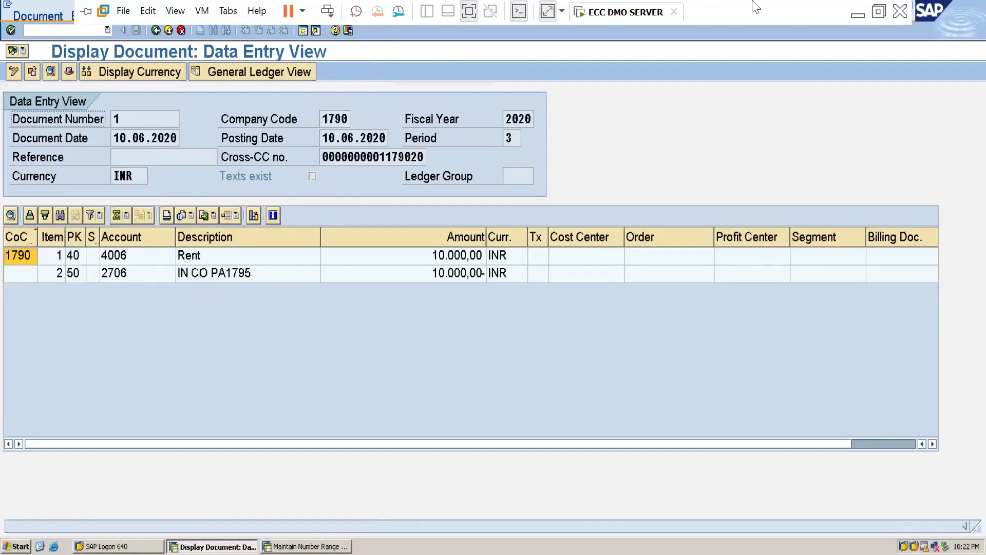
click(861, 17)
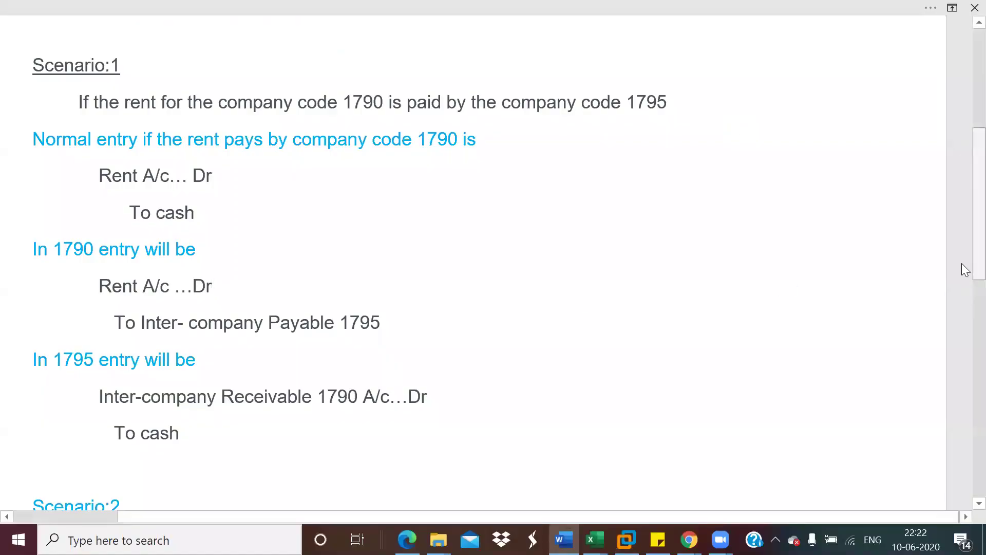
scroll(962, 263, up, 8)
scroll(962, 239, down, 9)
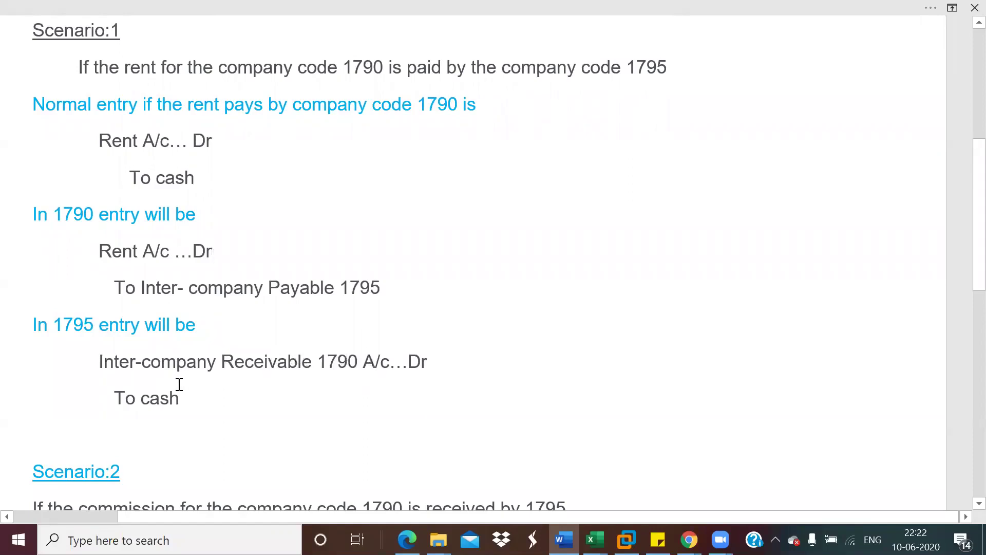
mouse_move(634, 527)
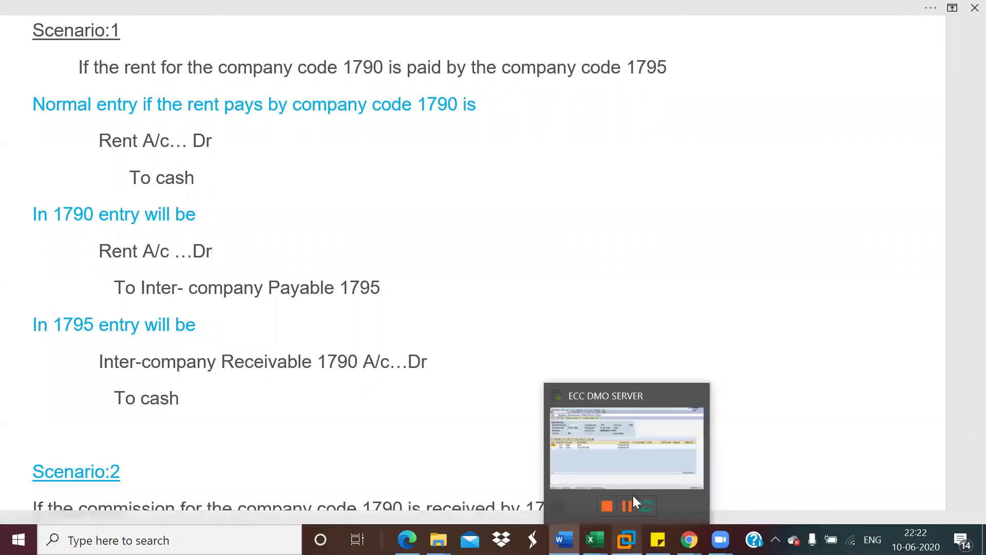
click(648, 441)
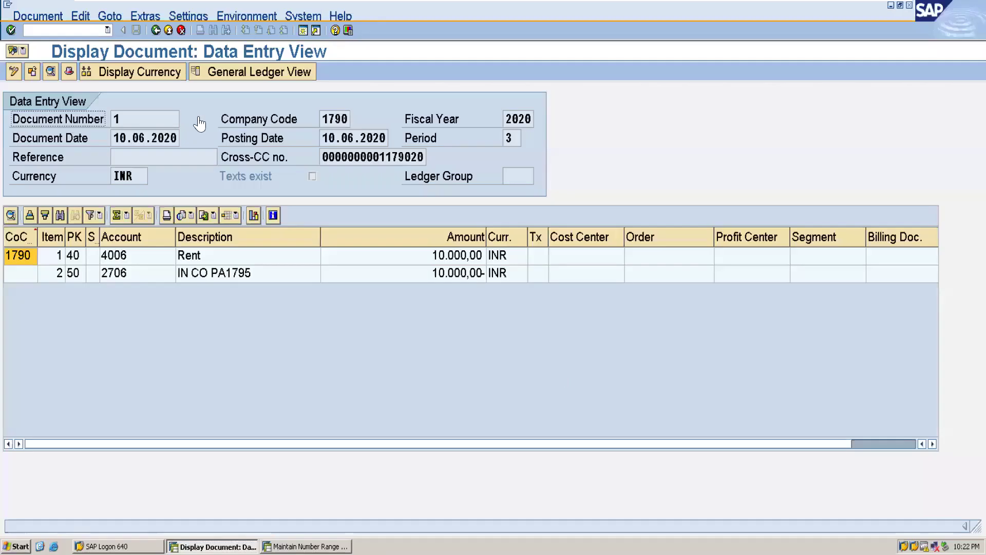
Display document 1 of company code 1795 and compare it with the Scenario 1 entry in the Word notes
click(155, 30)
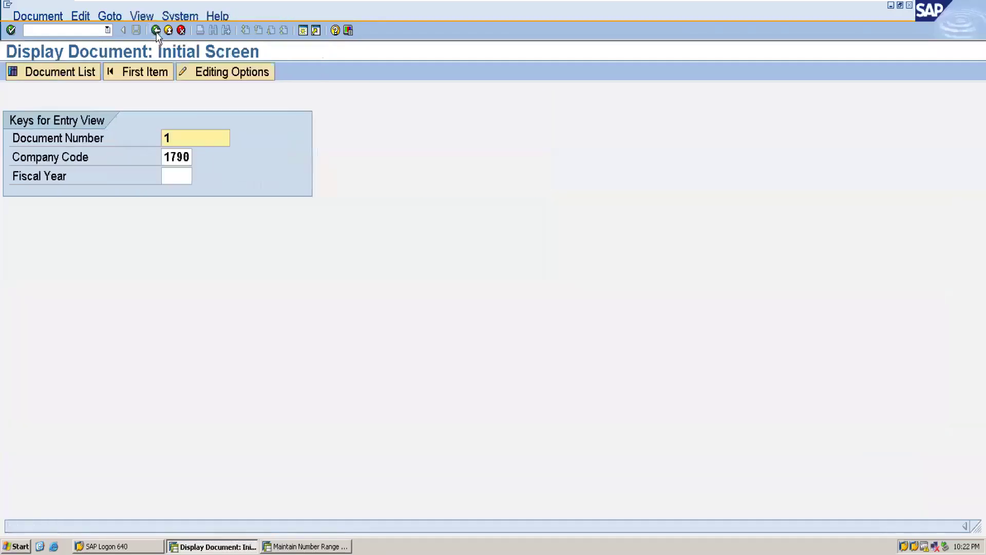
click(189, 158)
key(BackSpace)
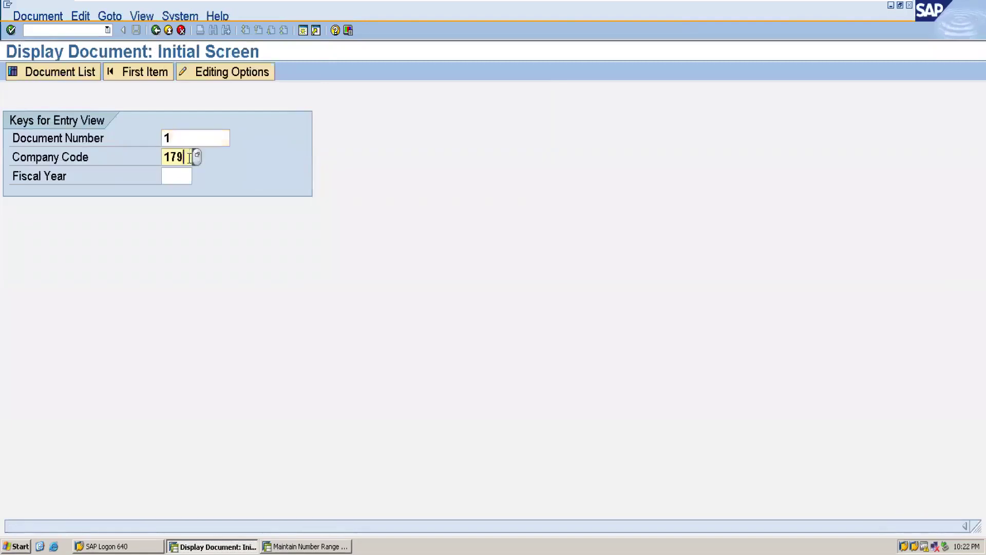
text(5)
key(Return)
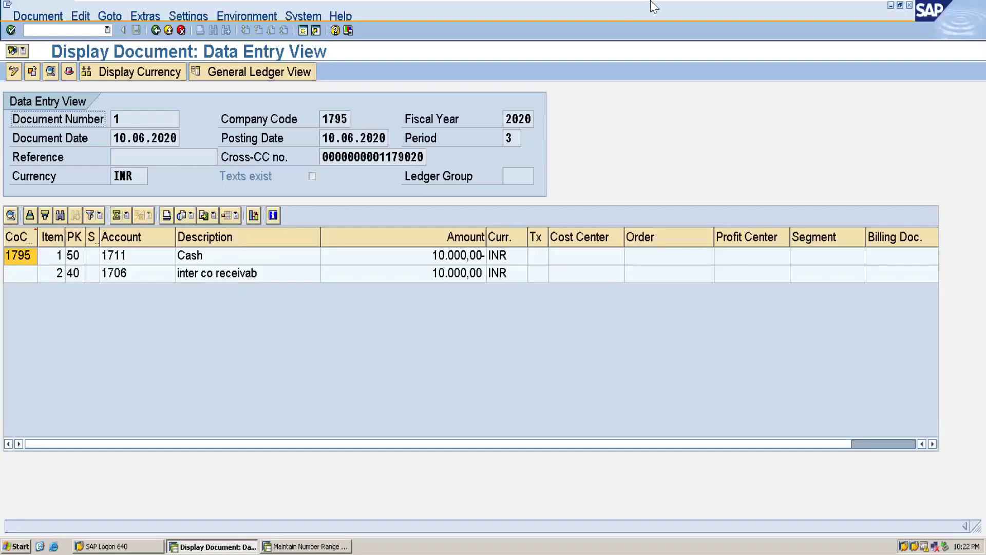
click(857, 11)
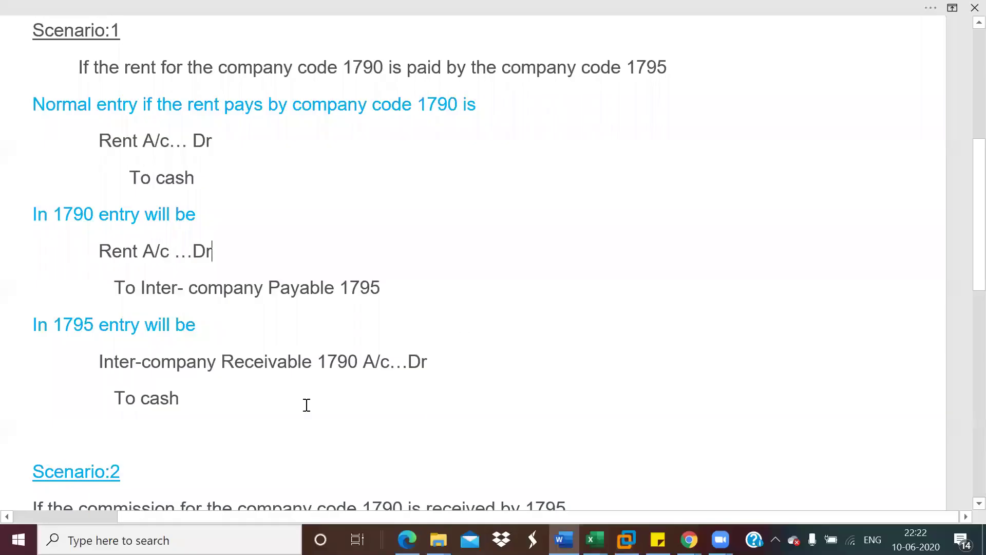
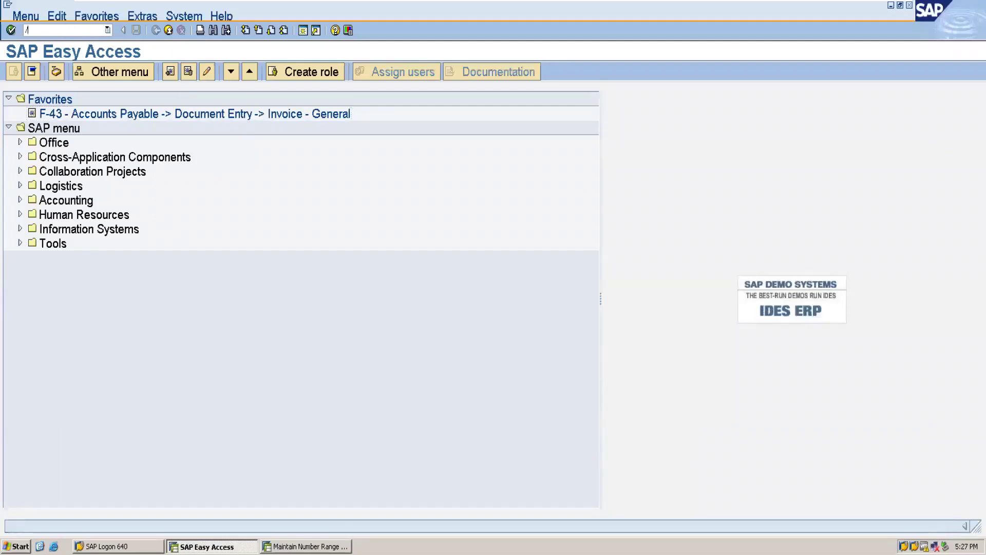
Open the SAP Reference IMG through transaction SPRO
text(spro)
key(Return)
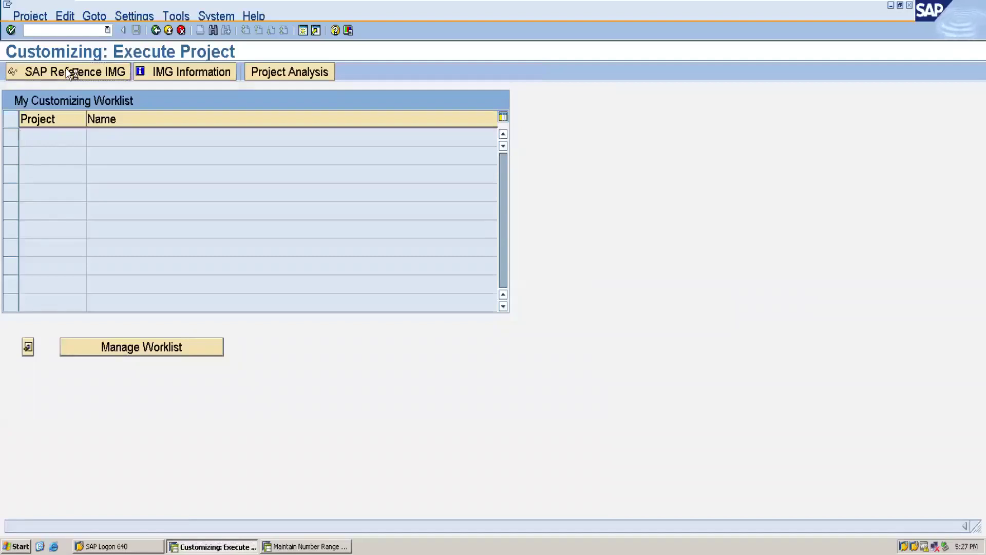
click(69, 73)
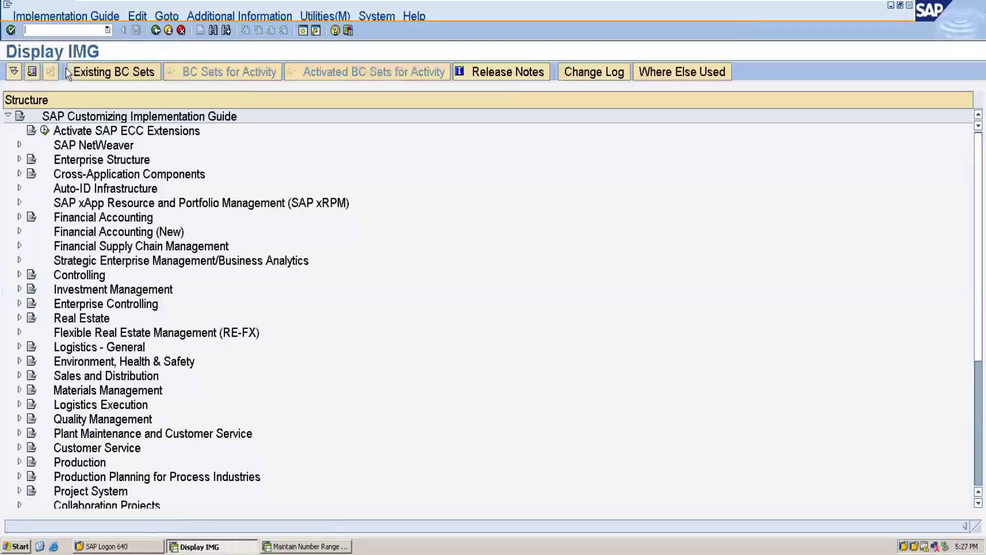
Open Define Condition Types from Check Calculation Procedure in the Tax on Sales/Purchases basic settings of Financial Accounting Global Settings (New)
click(19, 232)
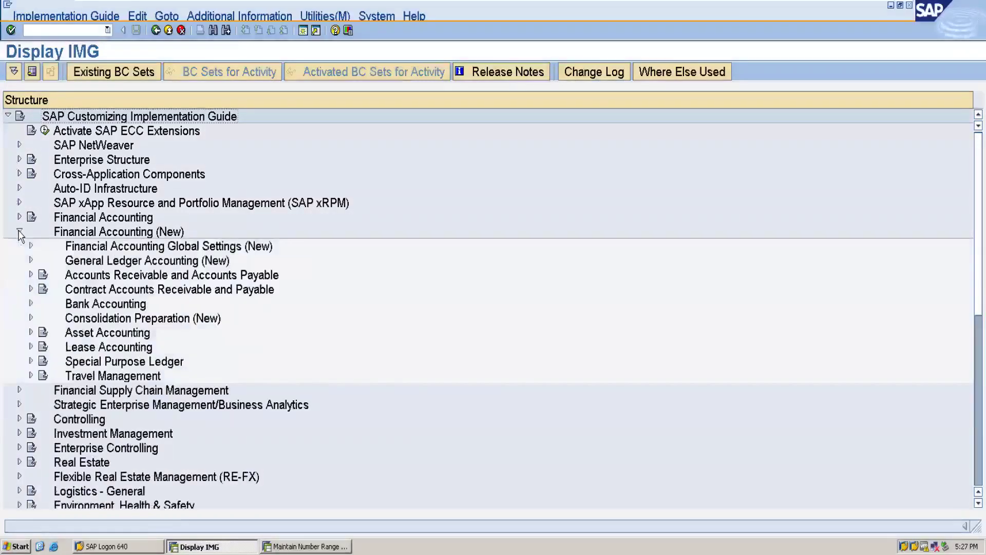
click(31, 246)
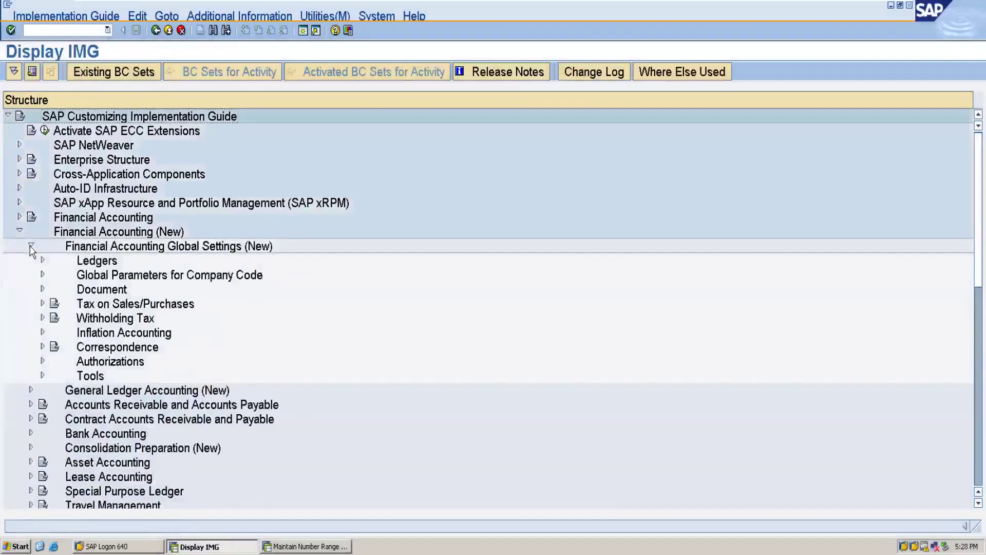
click(42, 303)
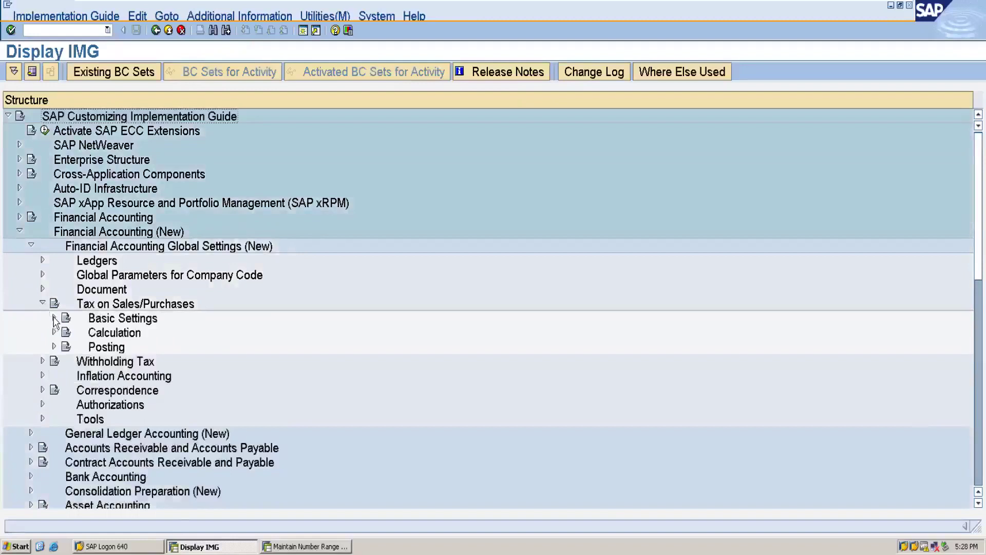
click(55, 319)
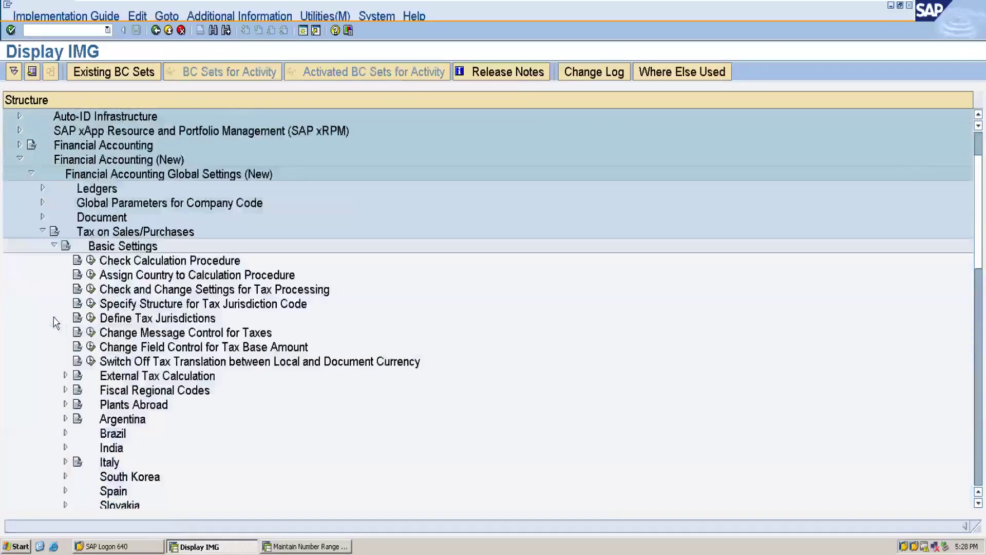
click(90, 260)
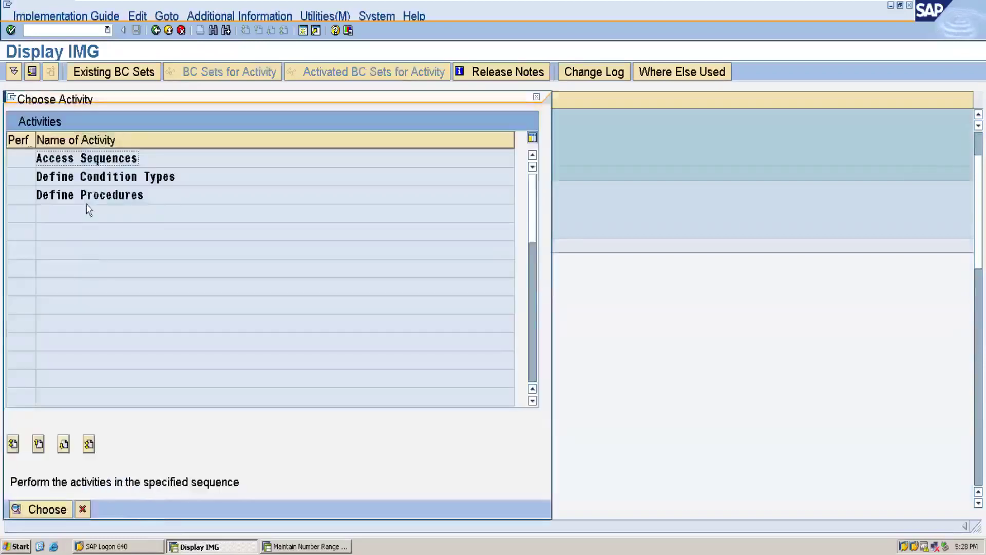
double_click(81, 178)
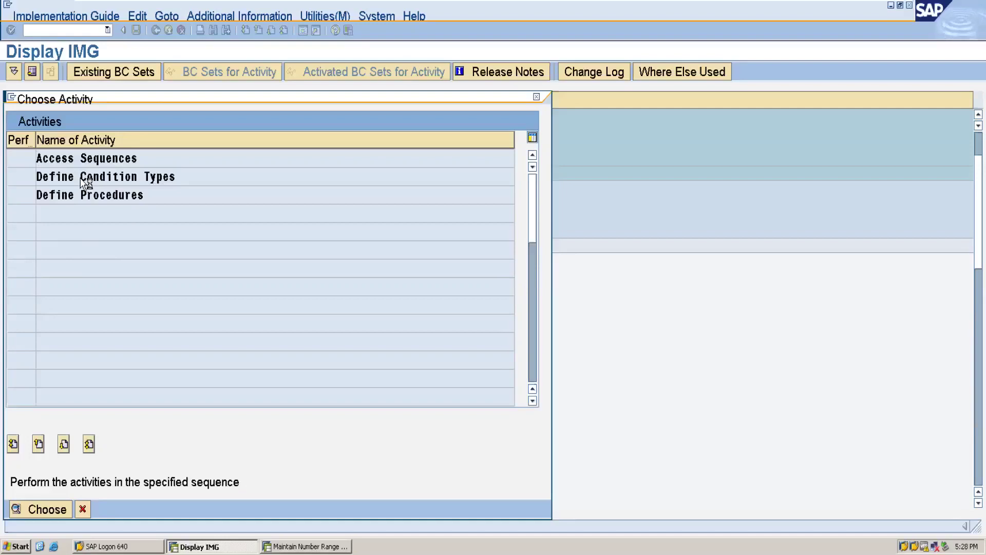
double_click(85, 180)
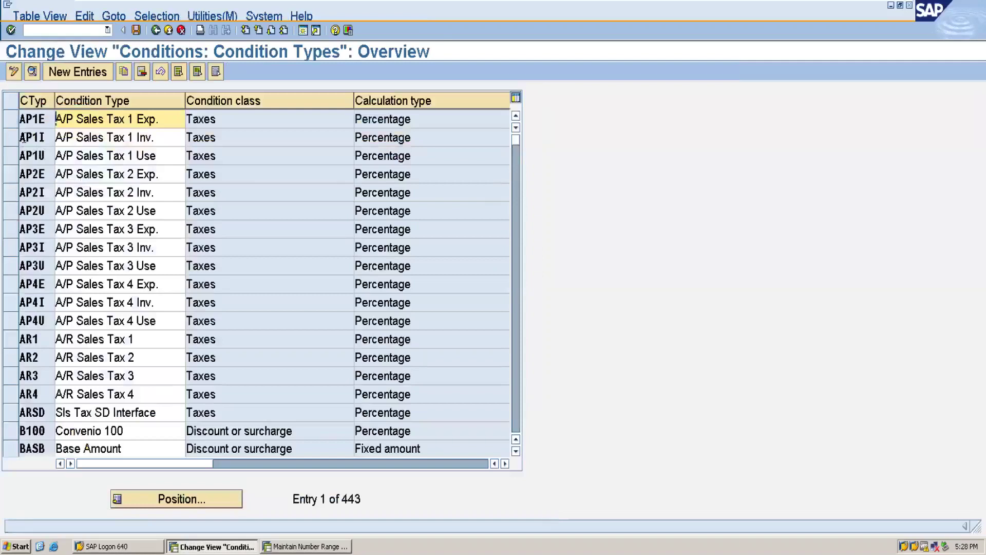
Create a new tax condition type entry with the key SGST
click(73, 80)
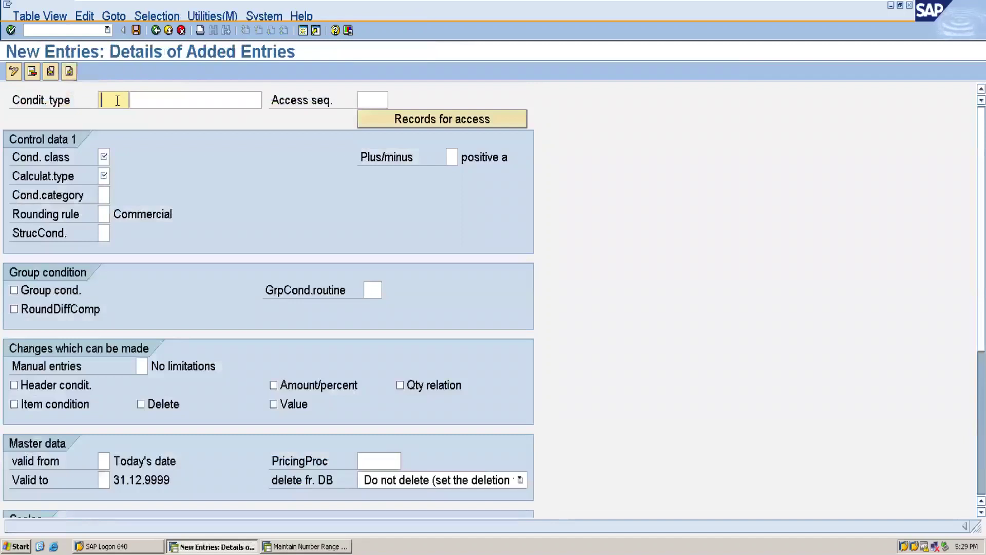
text(sgst)
key(BackSpace)
key(BackSpace)
key(BackSpace)
key(BackSpace)
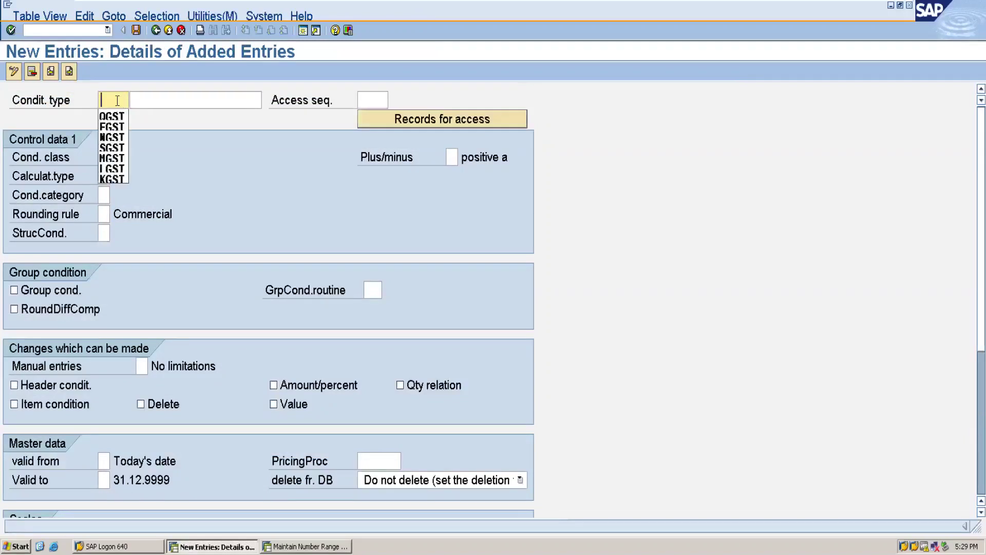
text(sgst)
key(Return)
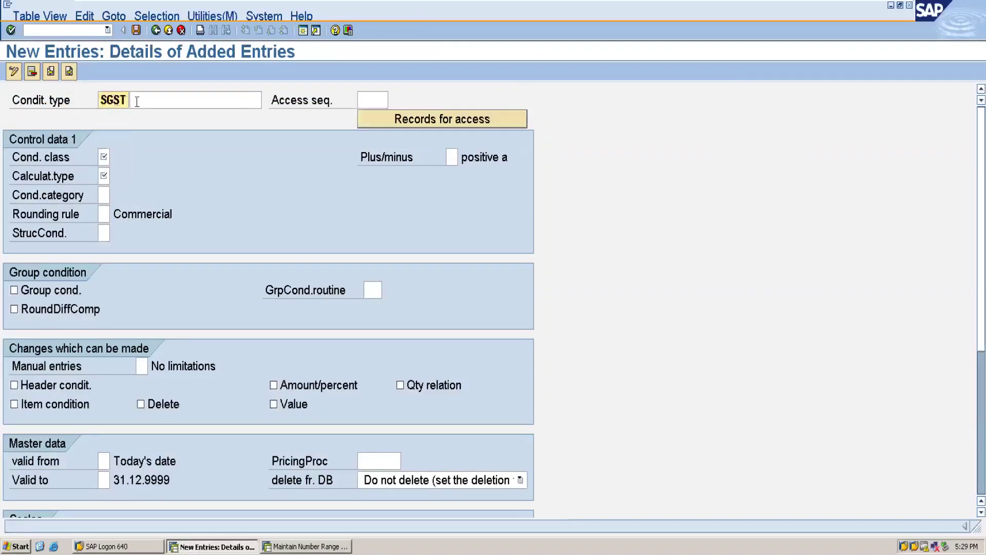
Enter "SGST for 1750" as the description of the SGST condition type
click(145, 100)
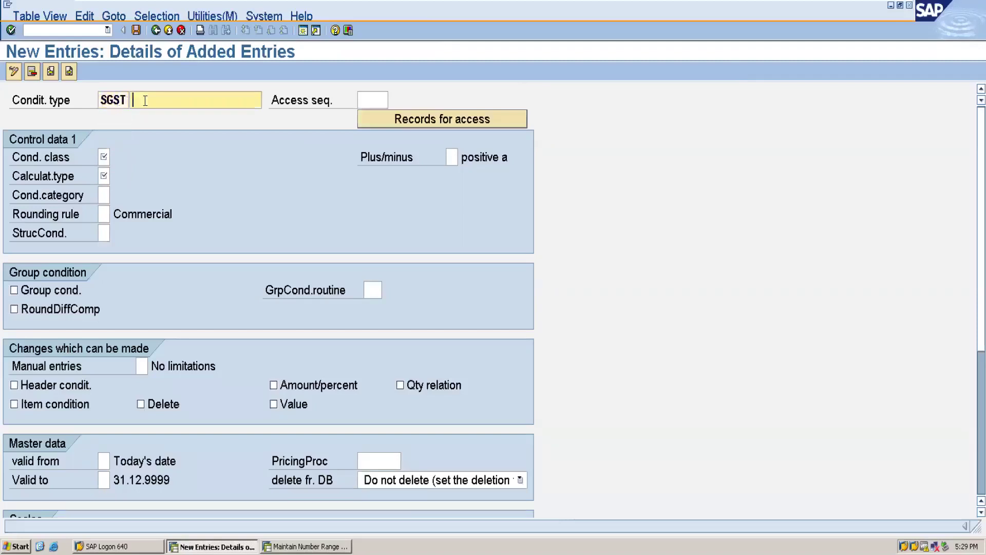
text(SGST FOR )
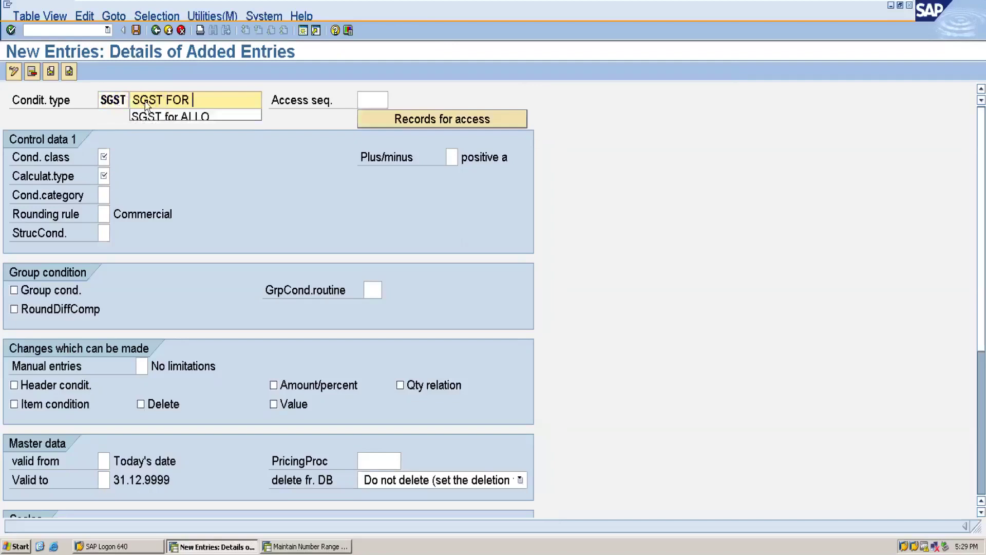
text(1750)
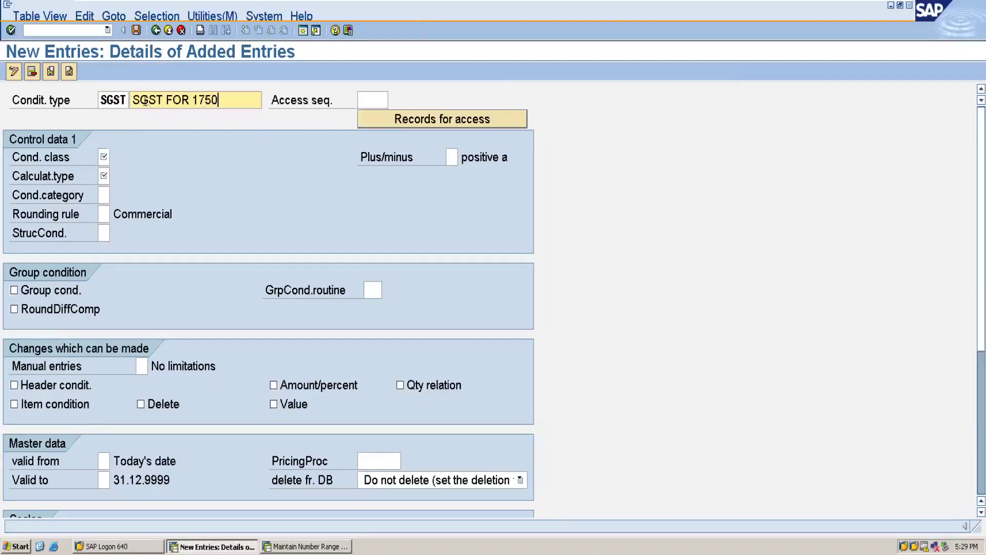
click(191, 100)
key(BackSpace)
key(BackSpace)
key(BackSpace)
key(BackSpace)
text(for 1750)
Assign access sequence MWST to the SGST condition type from the list of possible entries
click(385, 101)
click(394, 98)
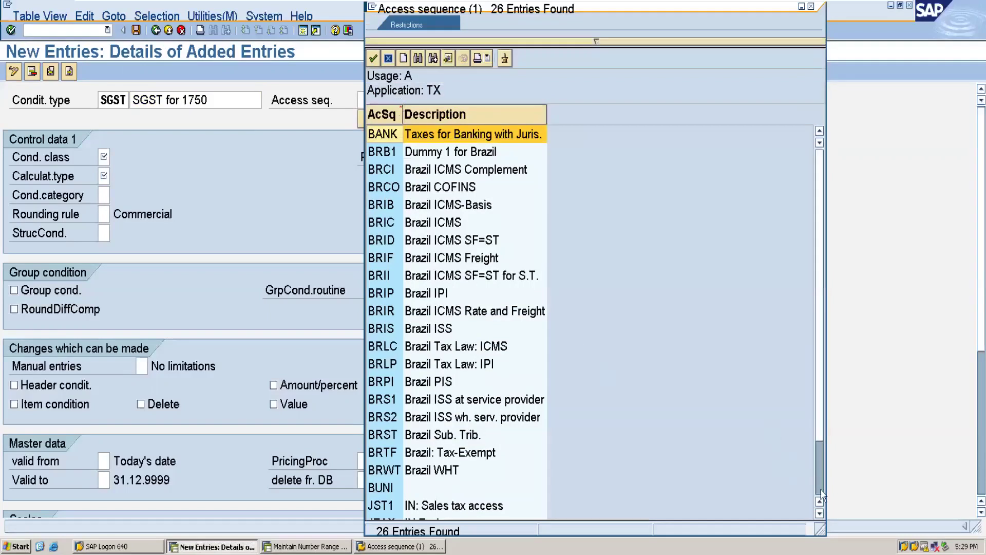
scroll(820, 495, down, 2)
click(393, 471)
double_click(393, 470)
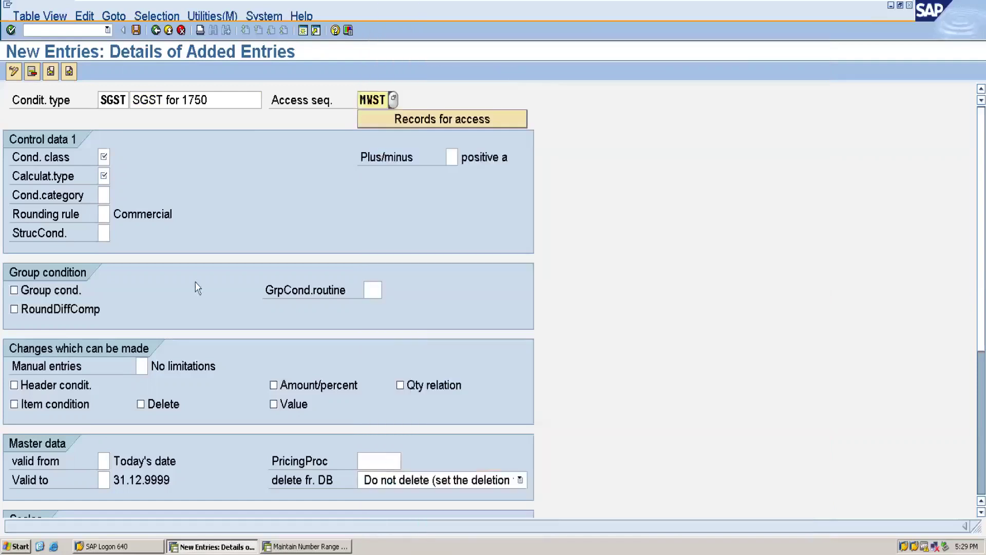
Set the SGST condition type's condition class to D (Taxes) and its calculation type to A (Percentage)
click(105, 155)
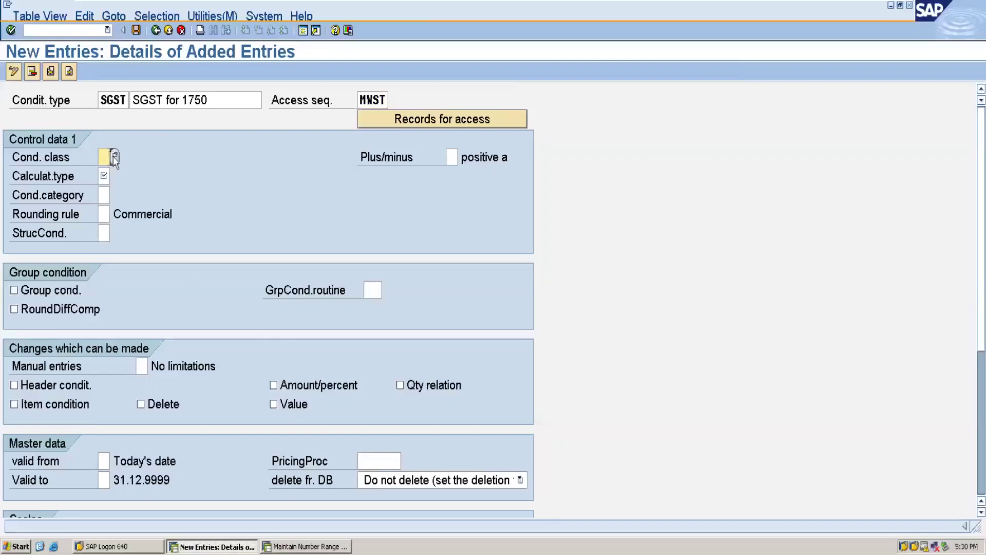
click(114, 156)
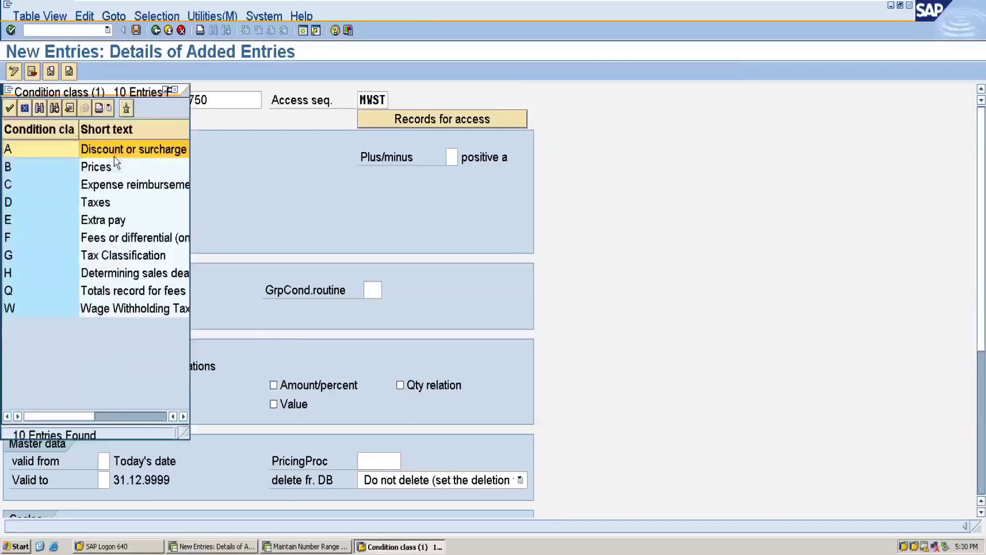
click(99, 203)
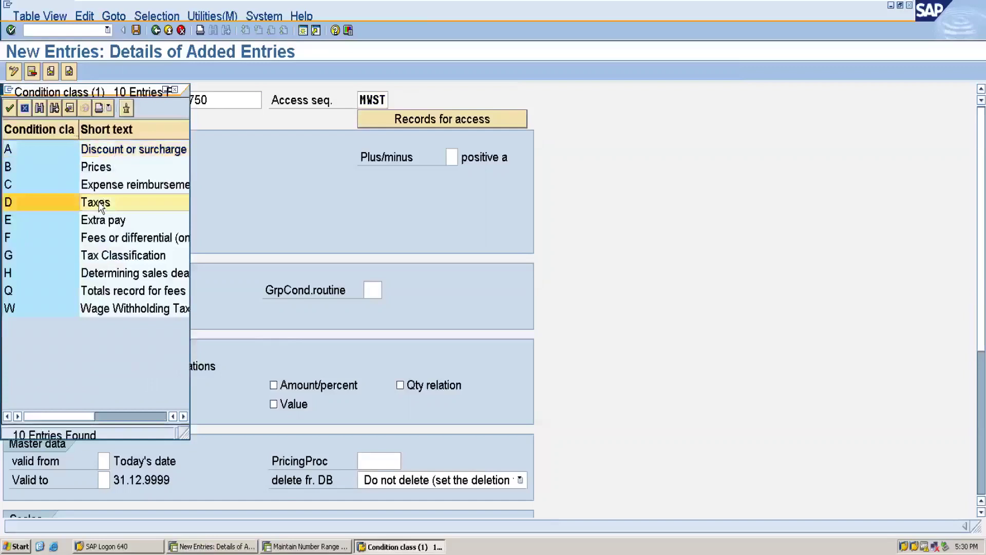
double_click(99, 203)
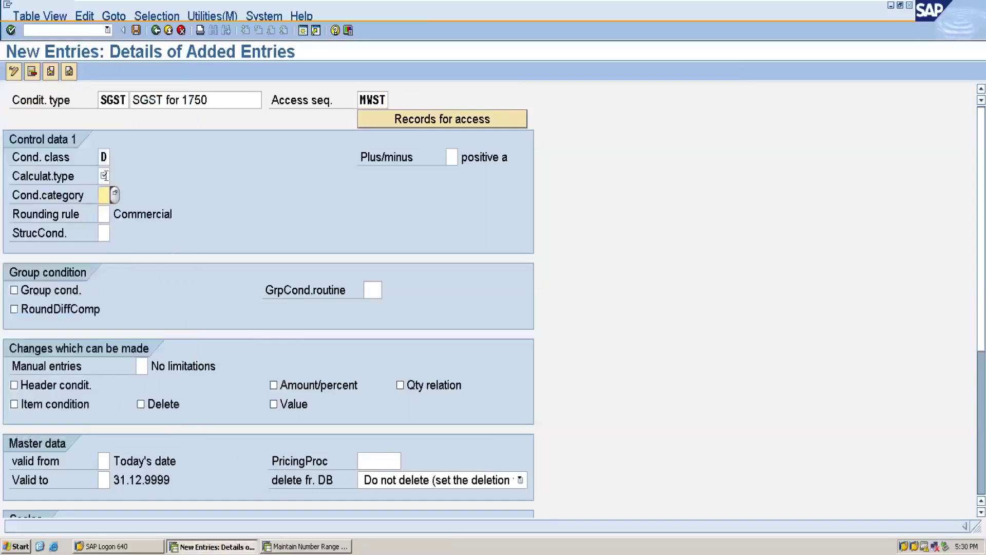
click(105, 176)
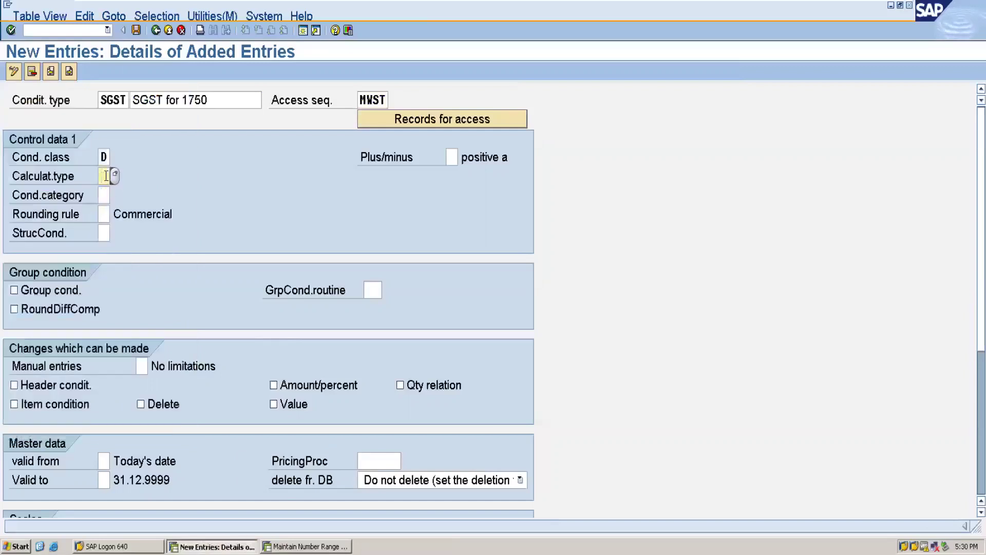
click(114, 176)
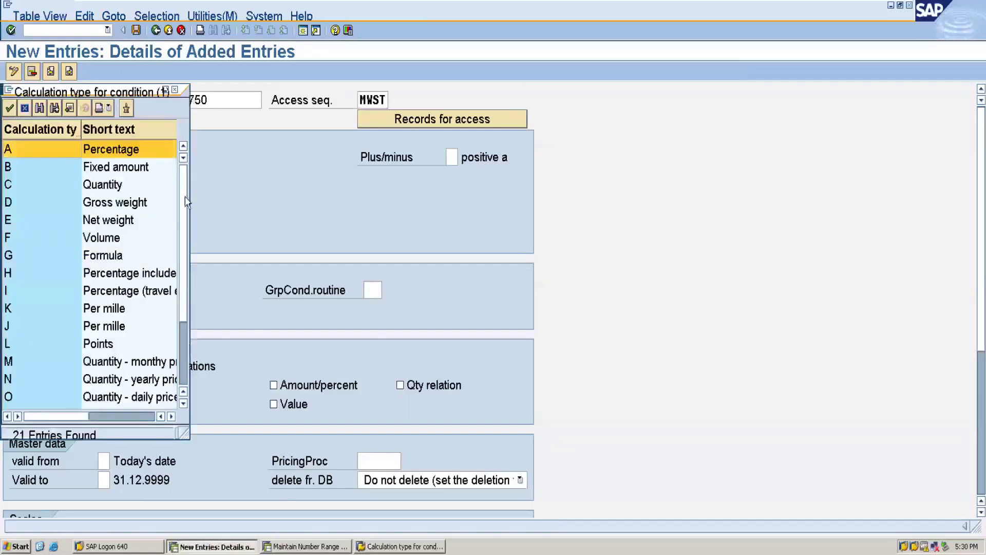
double_click(128, 148)
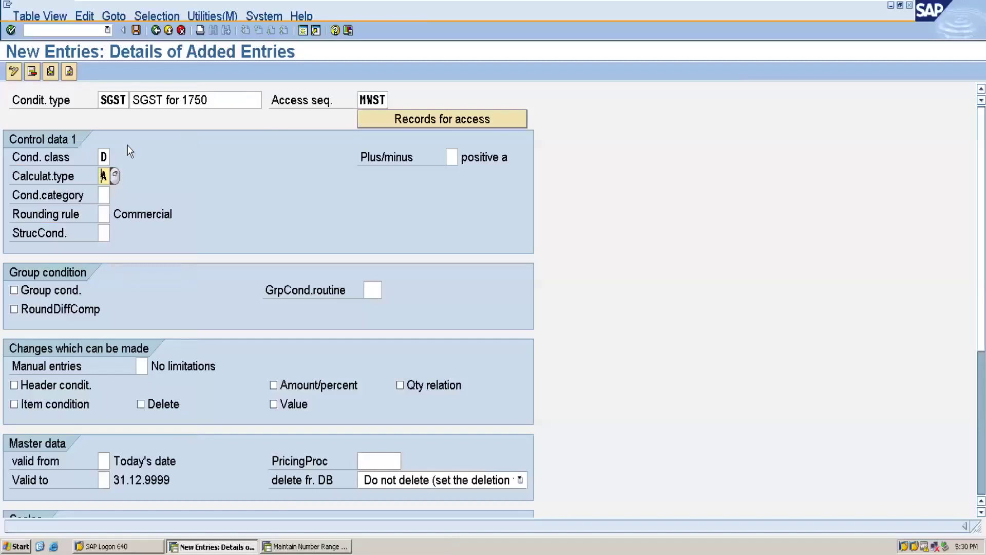
Save the SGST condition type in the proposed customizing request and return to the condition types overview
click(136, 30)
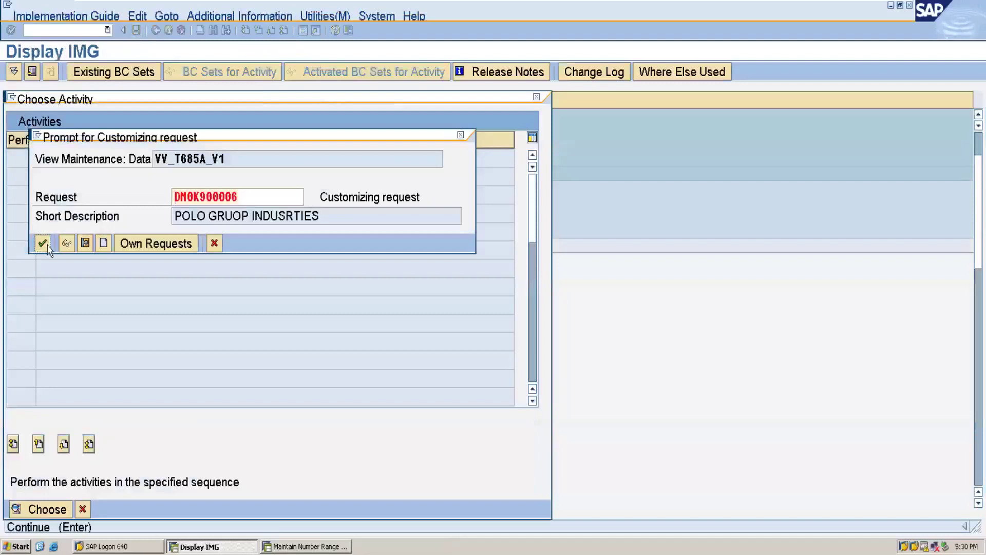
click(46, 245)
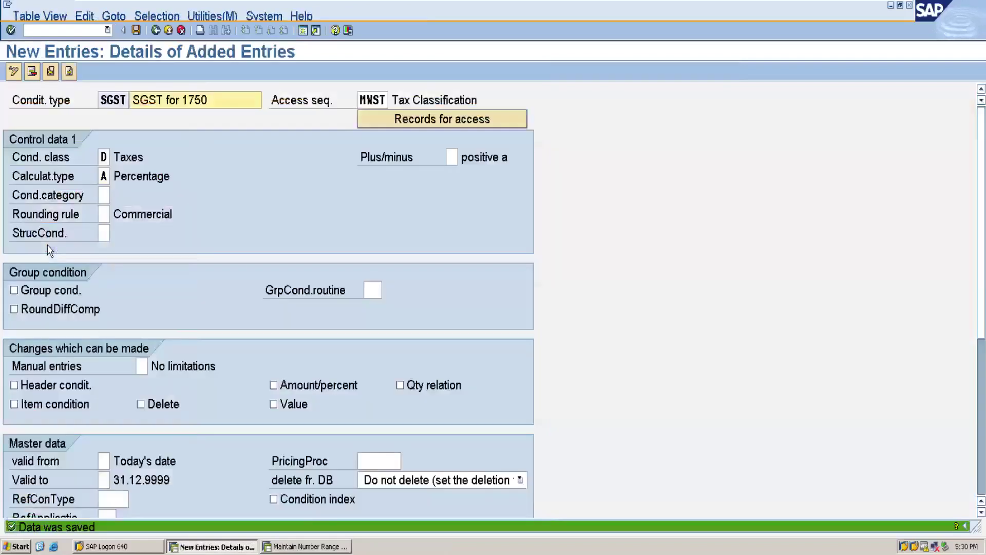
click(155, 31)
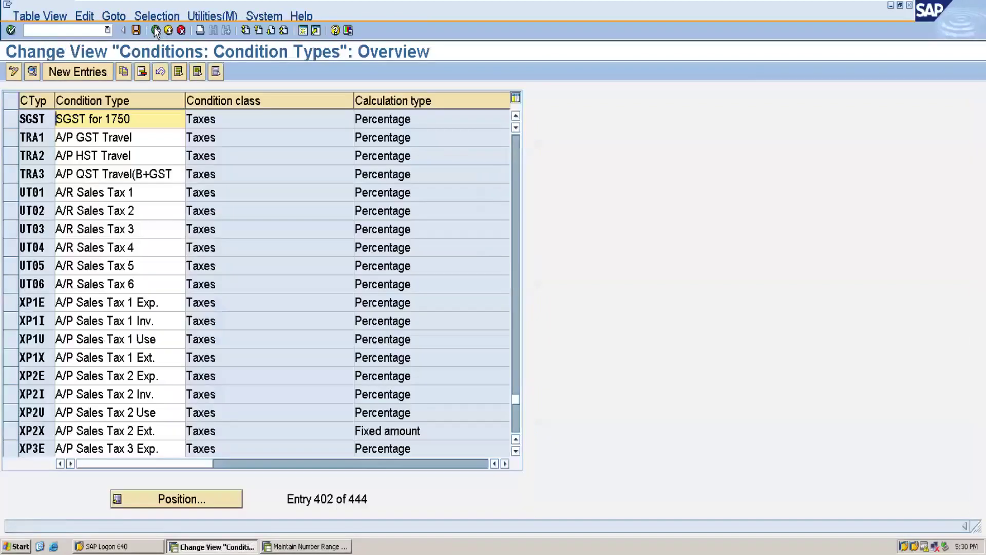
Create a new condition type CGST with the description "CGST for 1750" and access sequence MWST
click(98, 73)
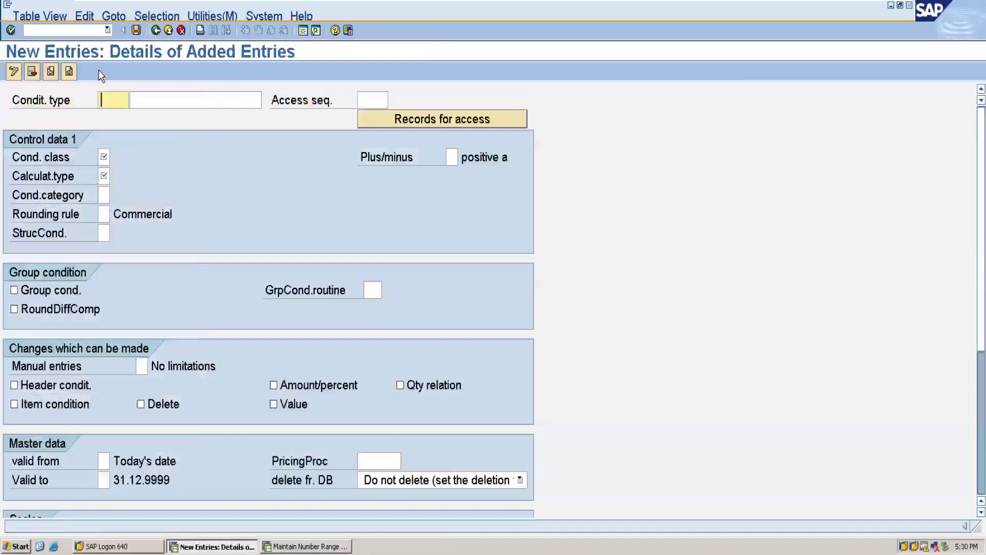
text(CGST)
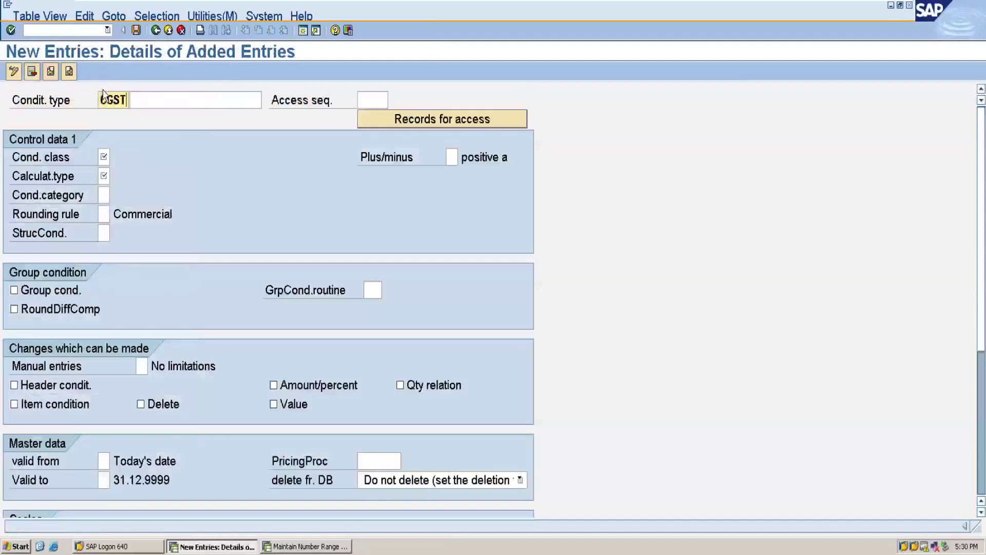
click(148, 100)
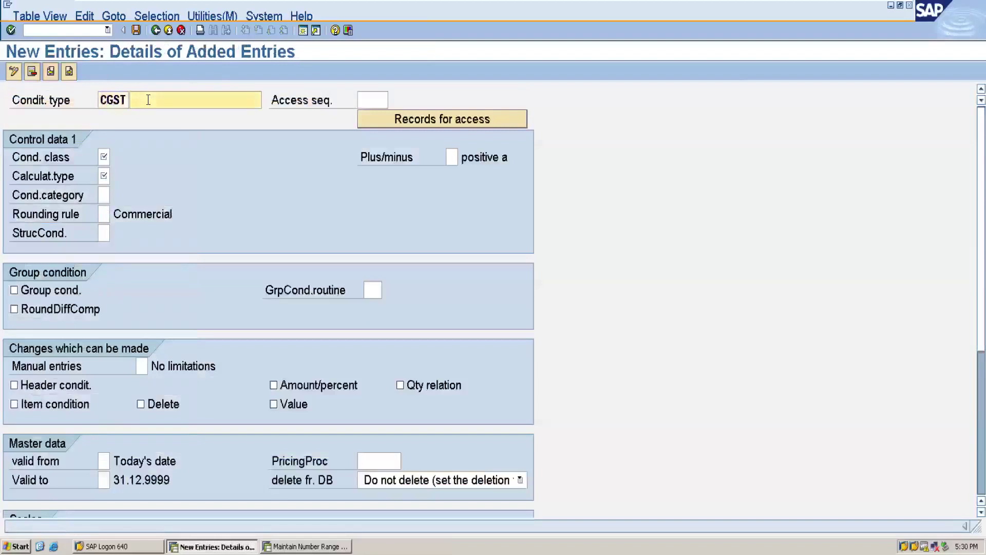
text(CGST for 1)
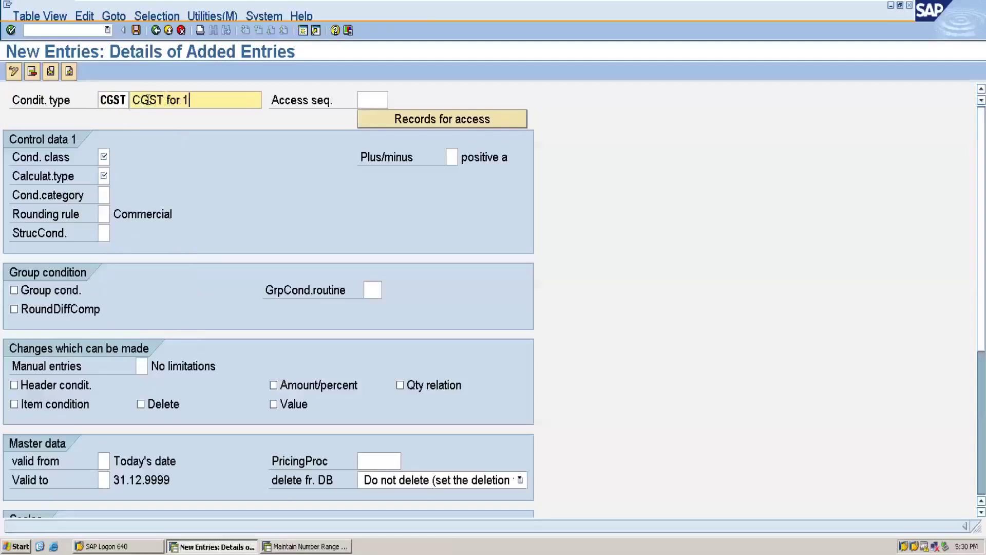
text(750)
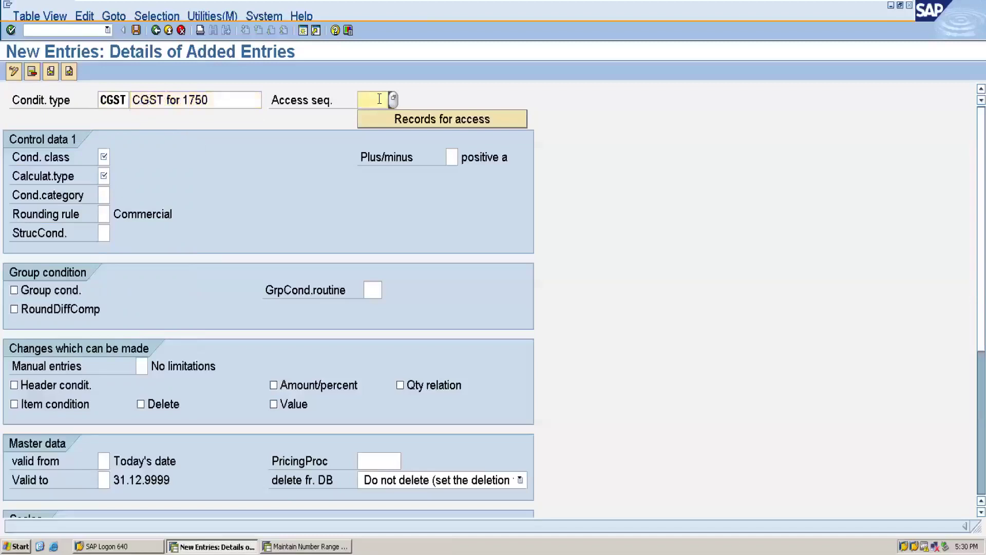
text(mws)
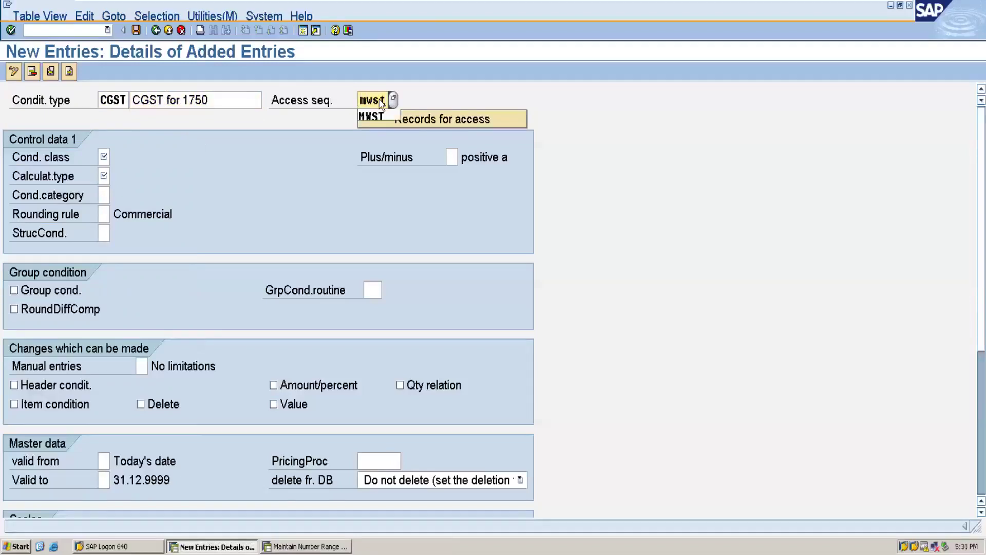
text(t)
click(380, 118)
Set CGST's condition class to D (Taxes) and calculation type to A (Percentage), and save it, returning to the overview
click(104, 158)
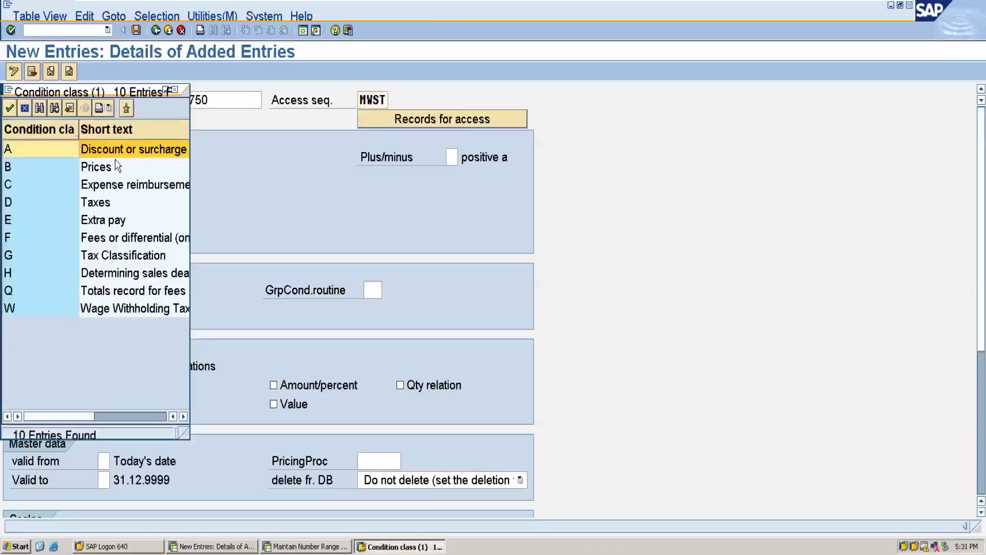
double_click(95, 203)
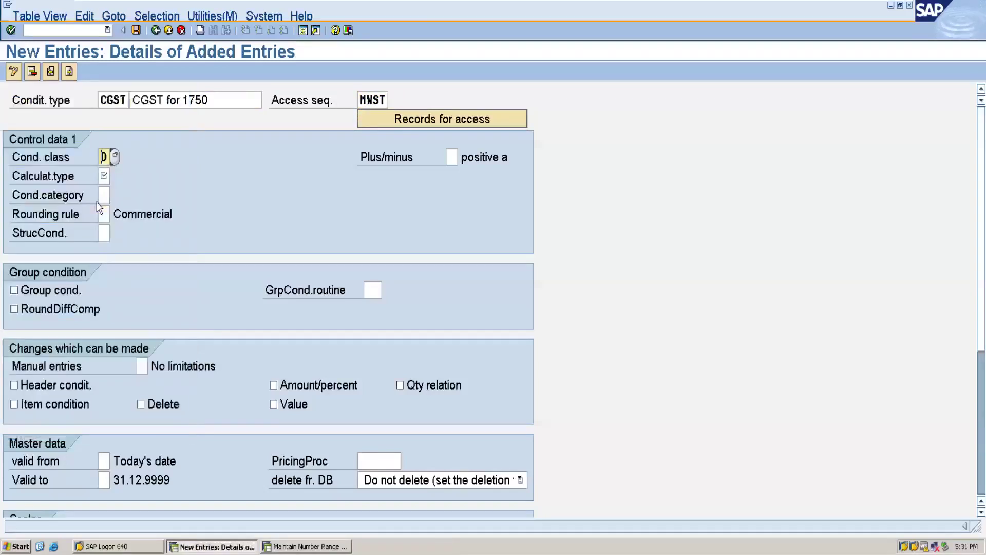
click(105, 177)
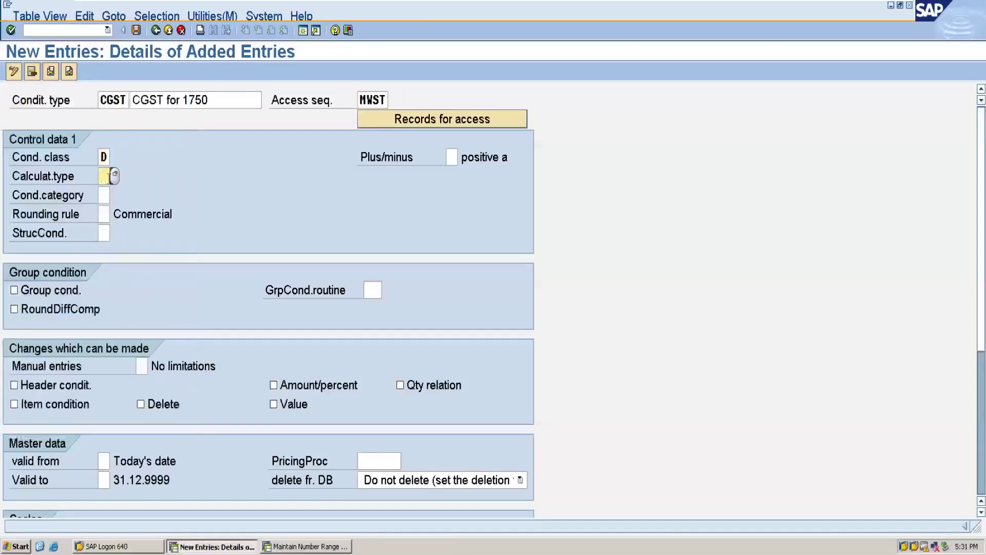
click(114, 176)
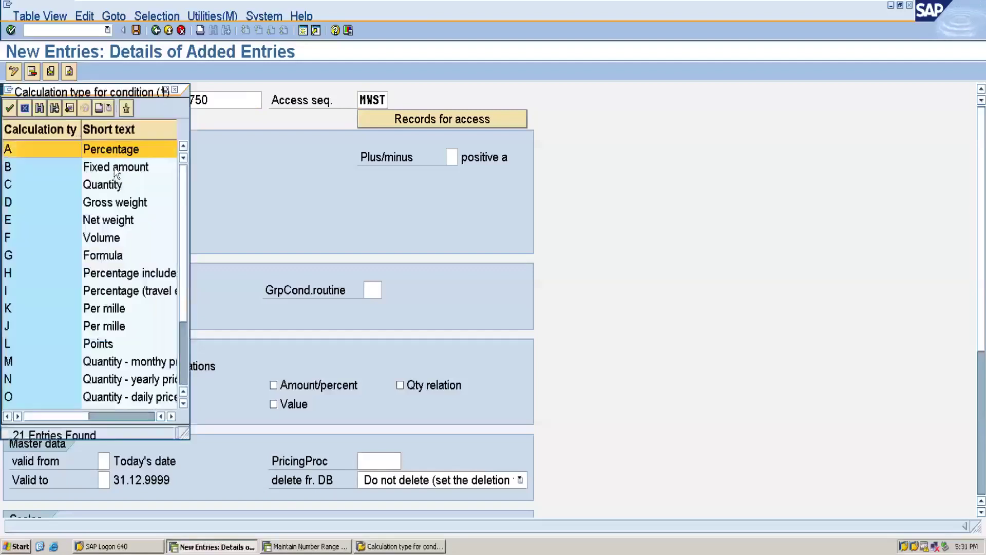
double_click(116, 150)
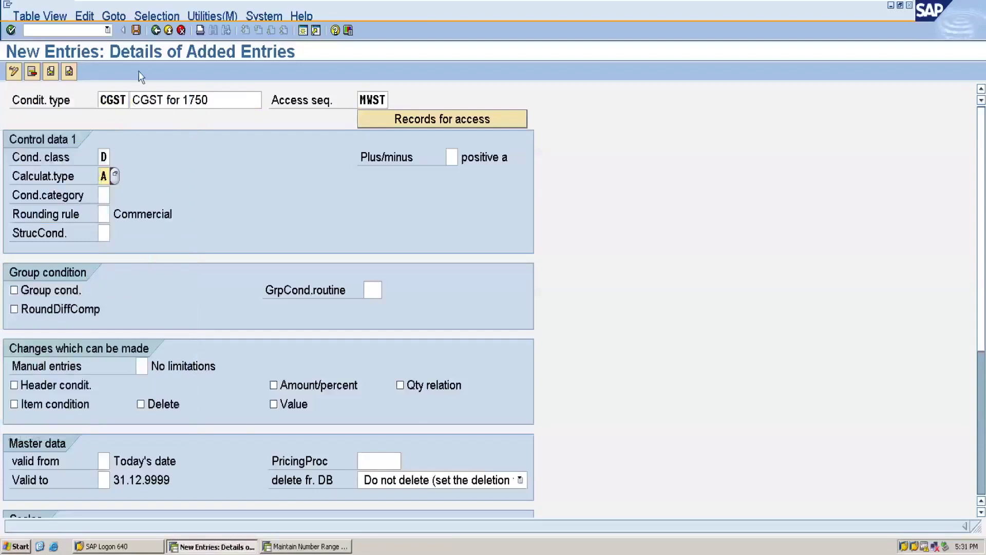
click(136, 30)
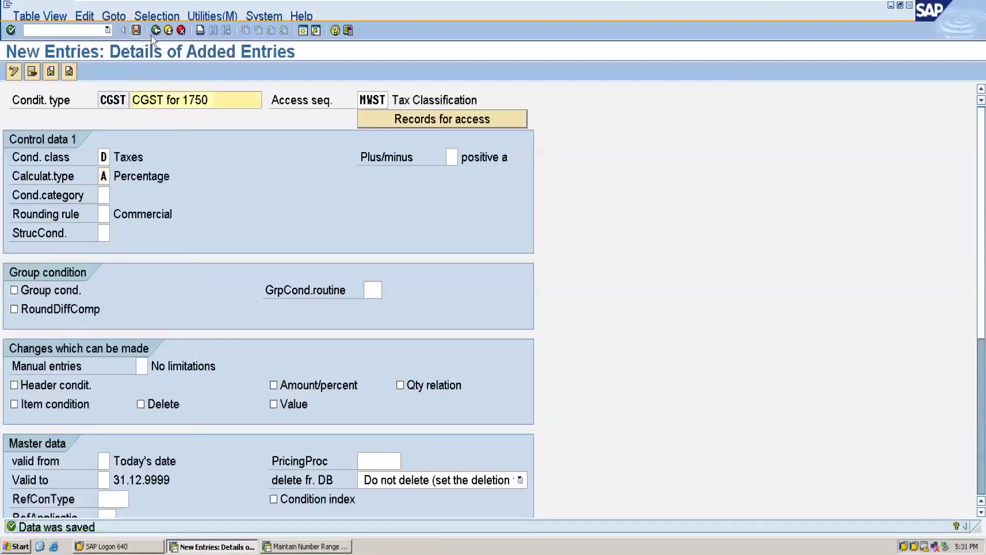
click(155, 32)
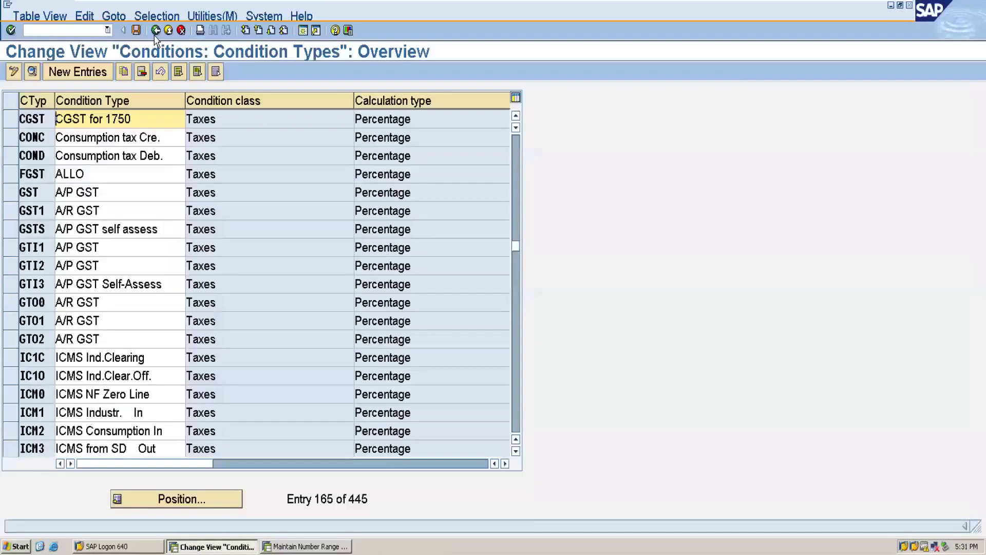
Create a new condition type entry with the key IGST and the description "IGST for 1750"
click(96, 74)
text(igst)
key(BackSpace)
key(BackSpace)
key(BackSpace)
key(BackSpace)
text(IGST)
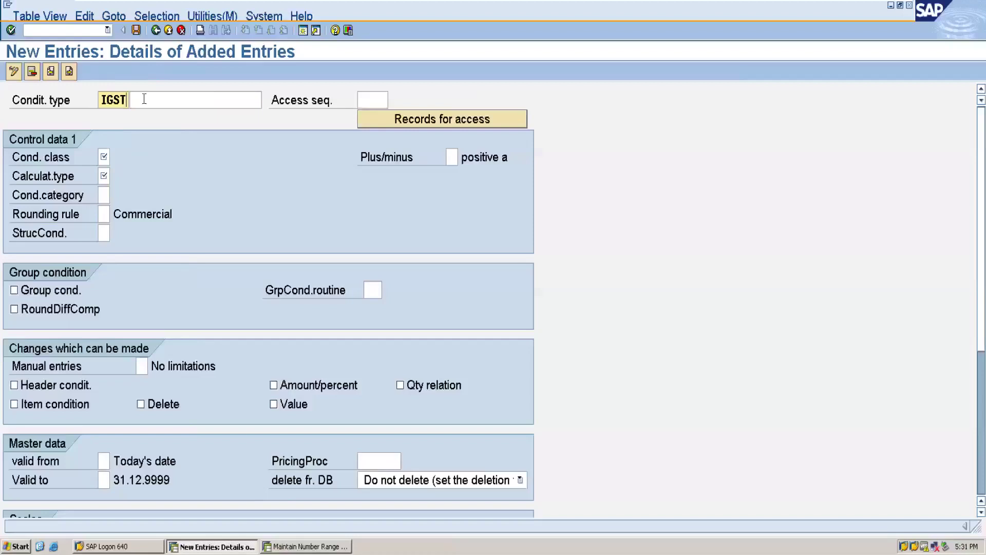
click(144, 99)
text(IGST)
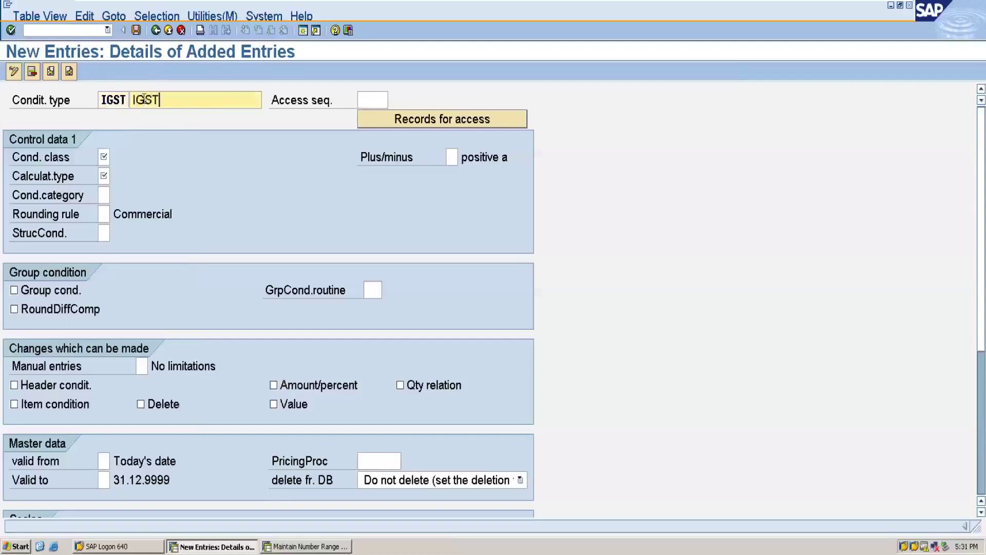
text( for 1750)
Give IGST condition class D, access sequence MWST and calculation type A, and save the entry
click(106, 156)
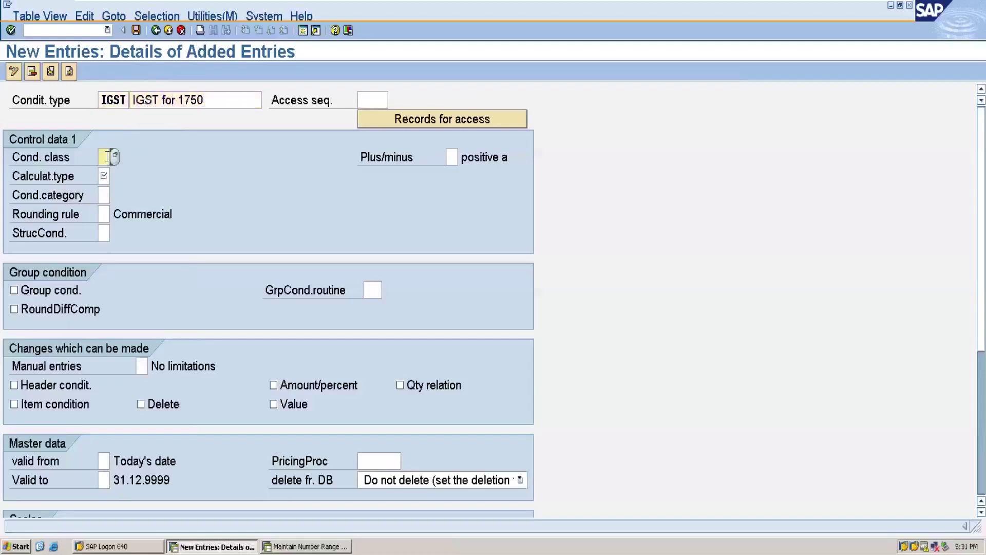
text(D)
click(380, 99)
text(MWST)
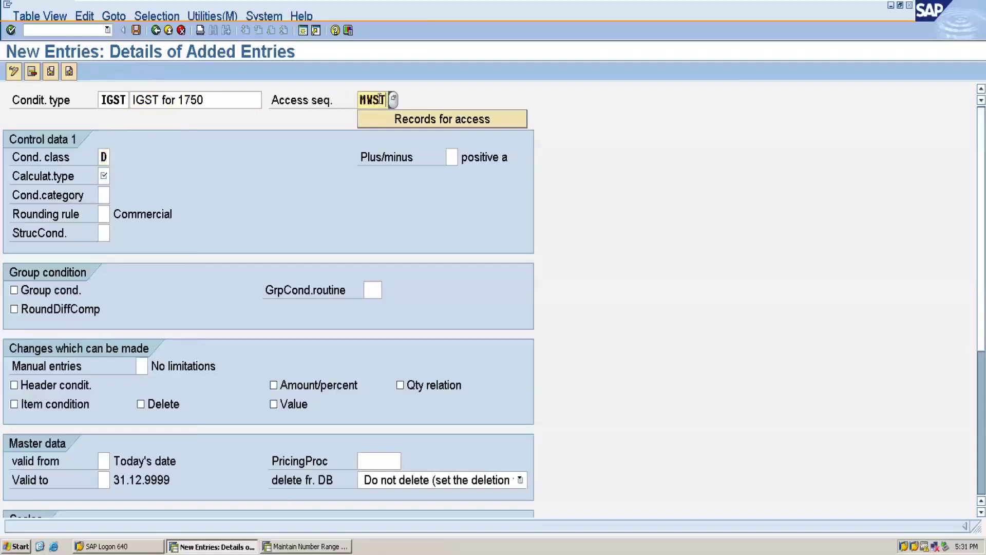
click(105, 177)
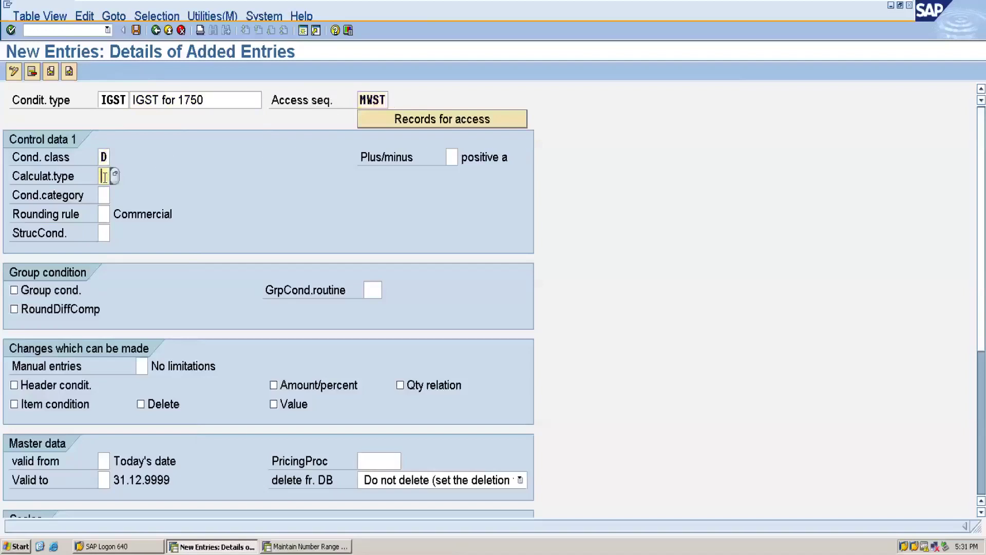
text(A)
click(136, 30)
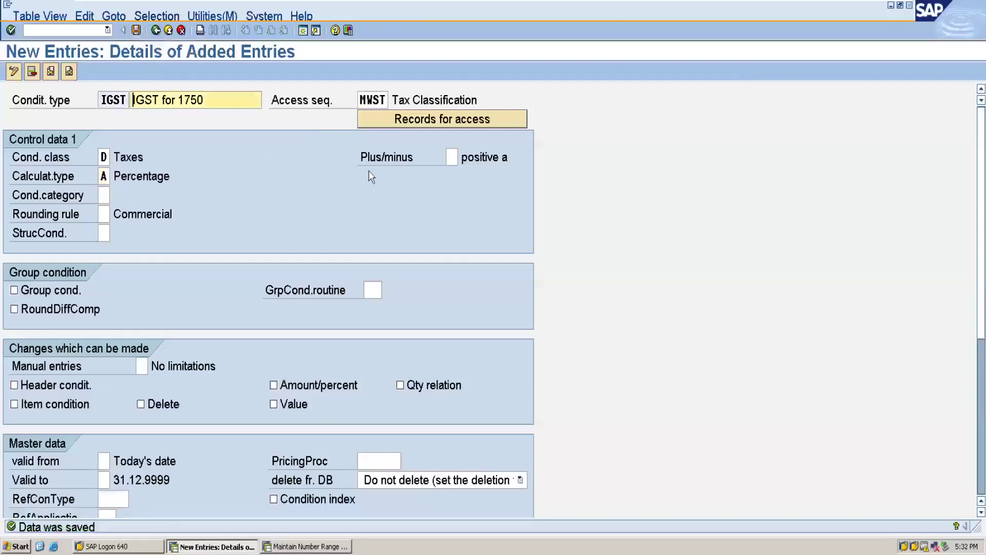
Switch to the Excel workbook and enter text beginning with "Con" in cell C4 of Sheet4
mouse_move(797, 5)
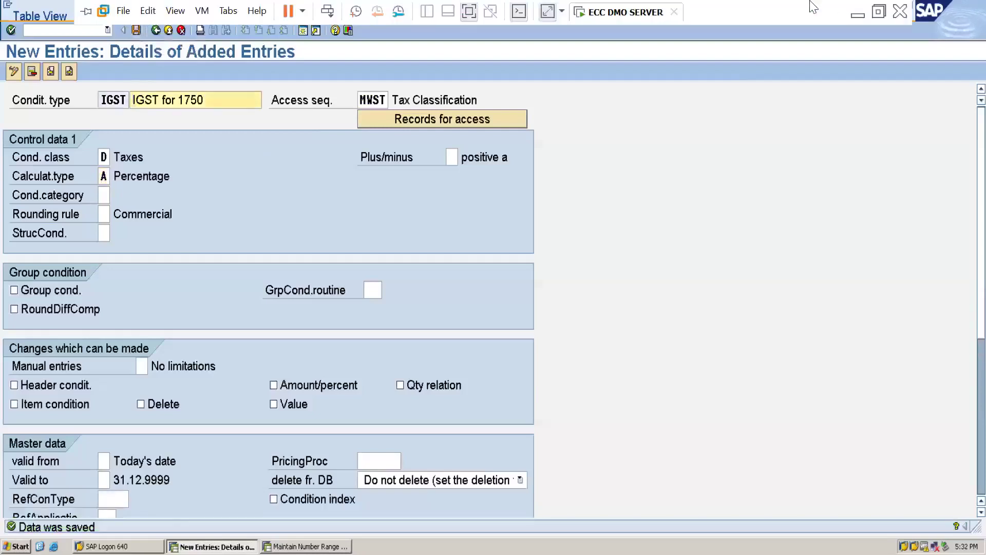
click(857, 15)
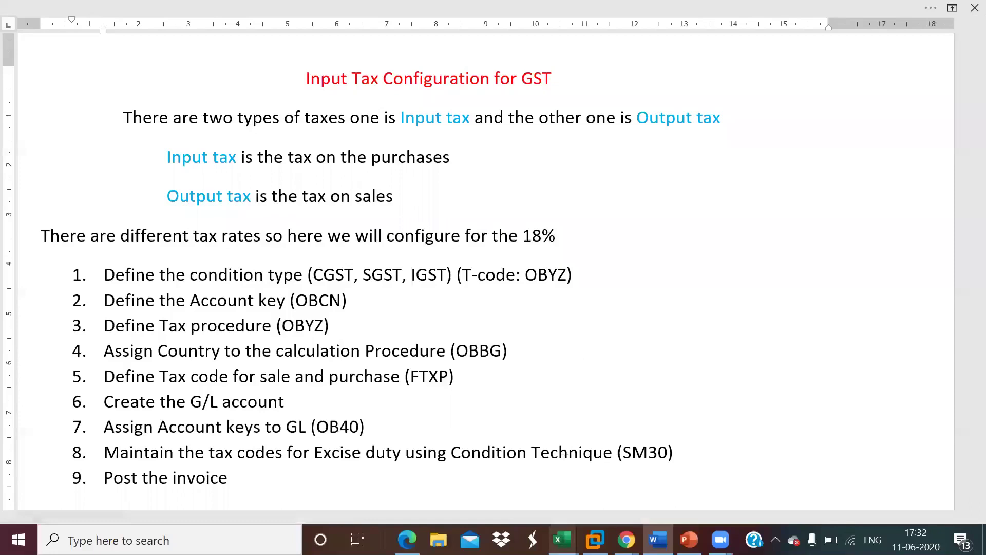
mouse_move(563, 540)
click(633, 477)
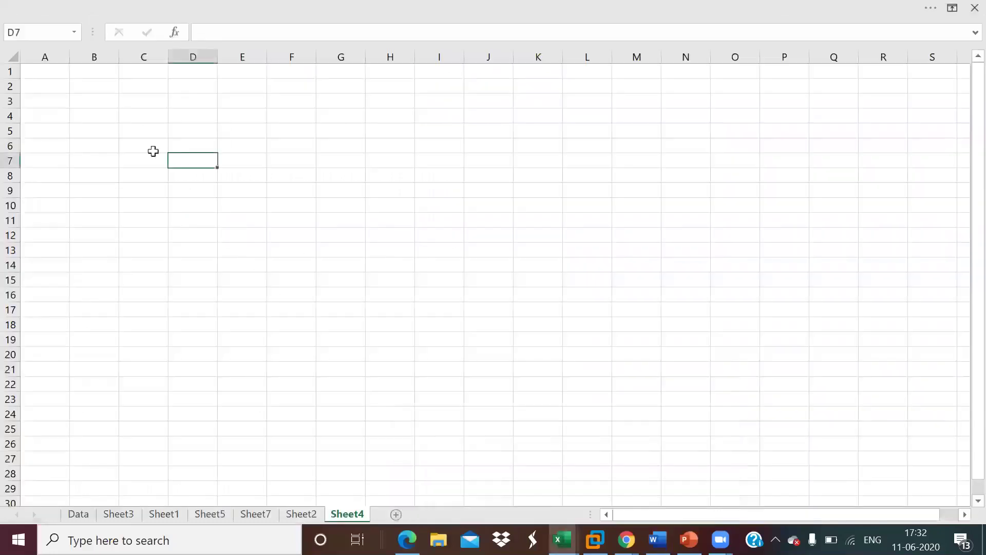
click(136, 119)
text(Con)
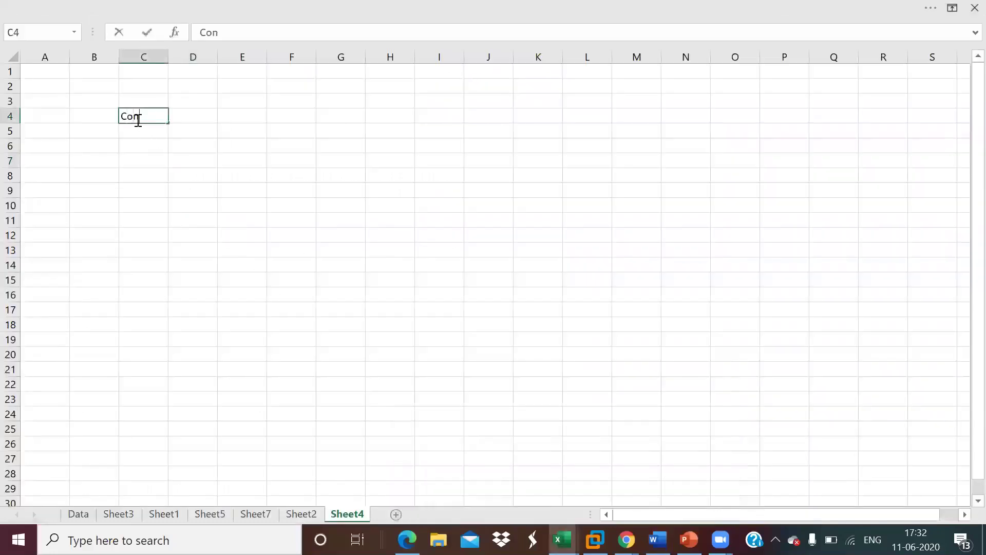
Enter the heading "Condition types" in C4 and list SGST, CGST and IGST below it in D5 to D7
text(dition types)
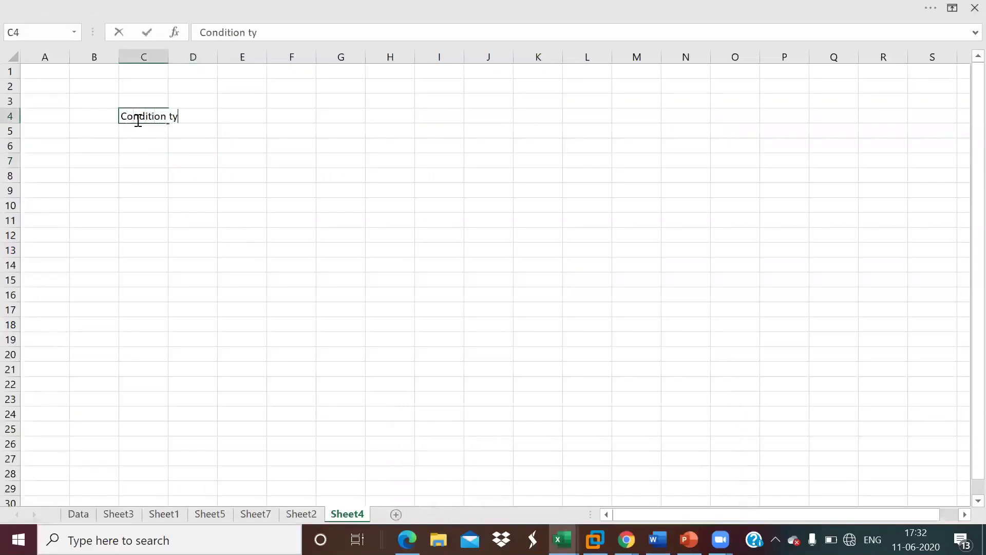
click(214, 131)
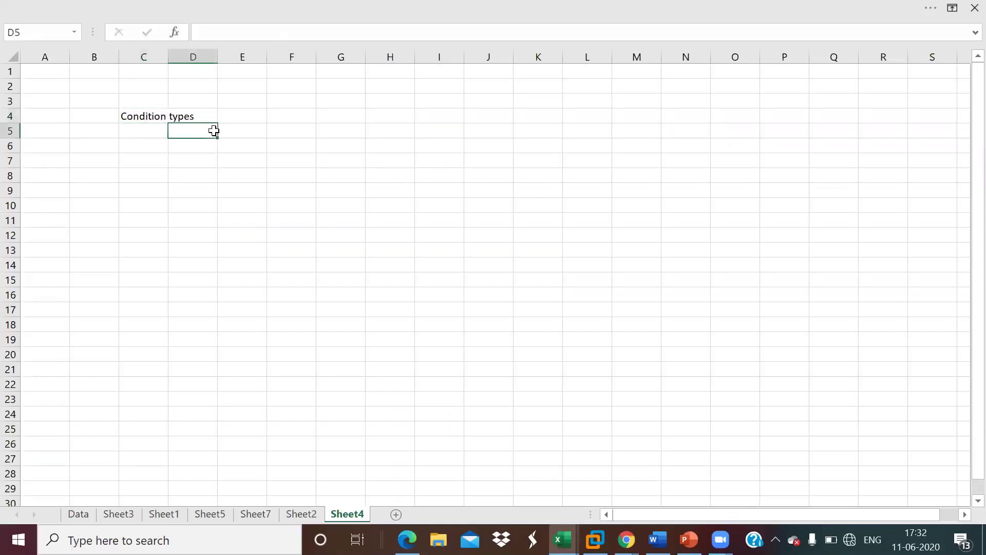
text(SGST)
click(195, 144)
double_click(195, 144)
text(CGST)
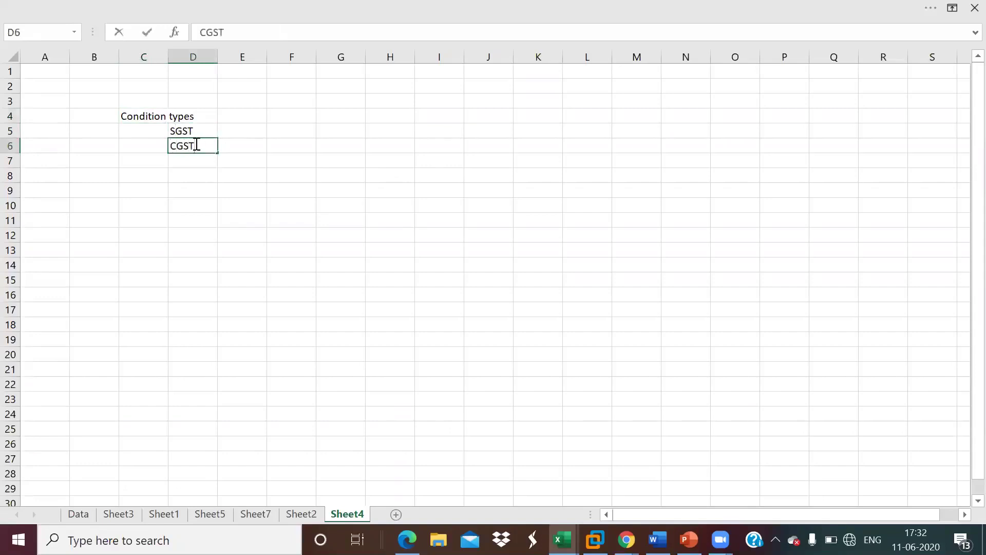
key(Return)
text(IGST)
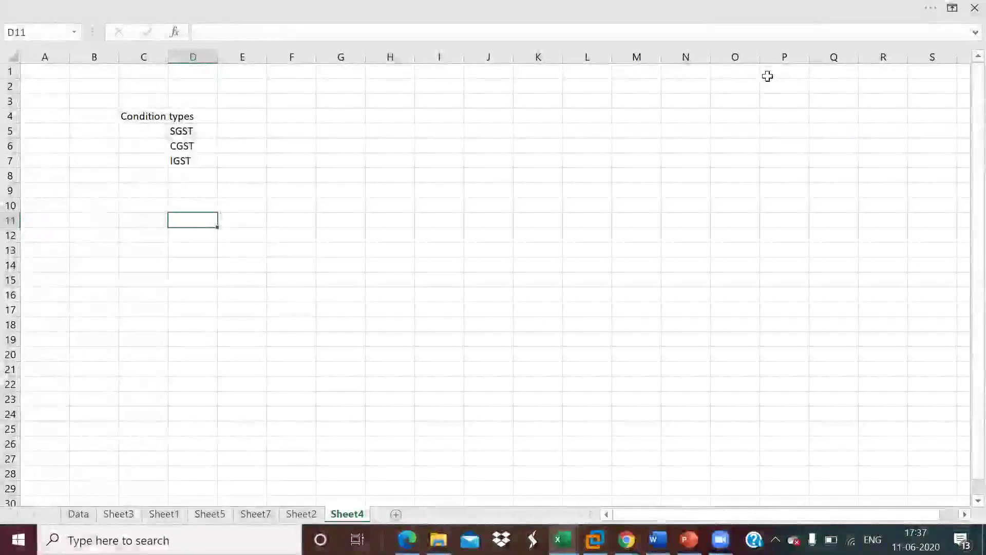
Check the GST configuration outline in Word, and switch to SAP to exit condition type maintenance back to the IMG structure
mouse_move(658, 539)
click(676, 495)
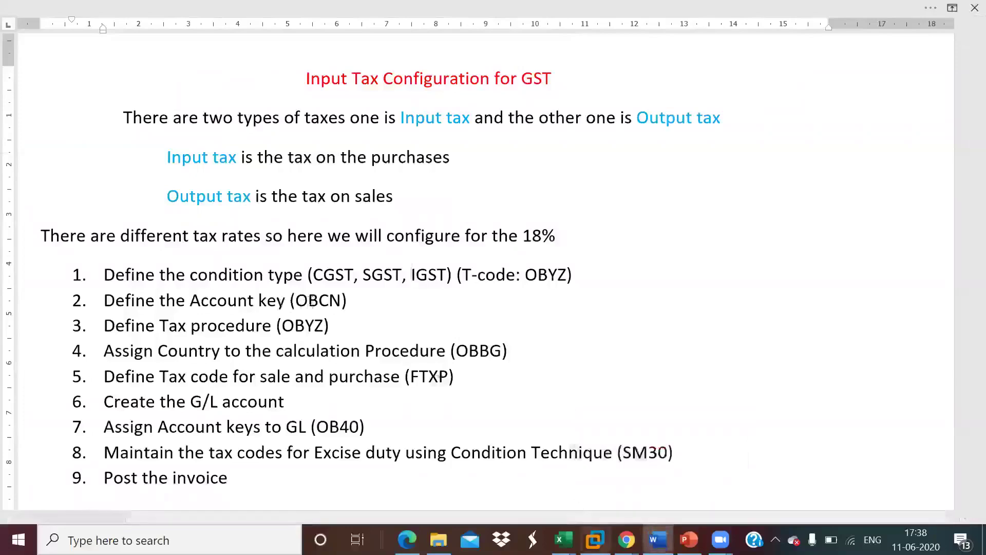
mouse_move(595, 539)
click(626, 452)
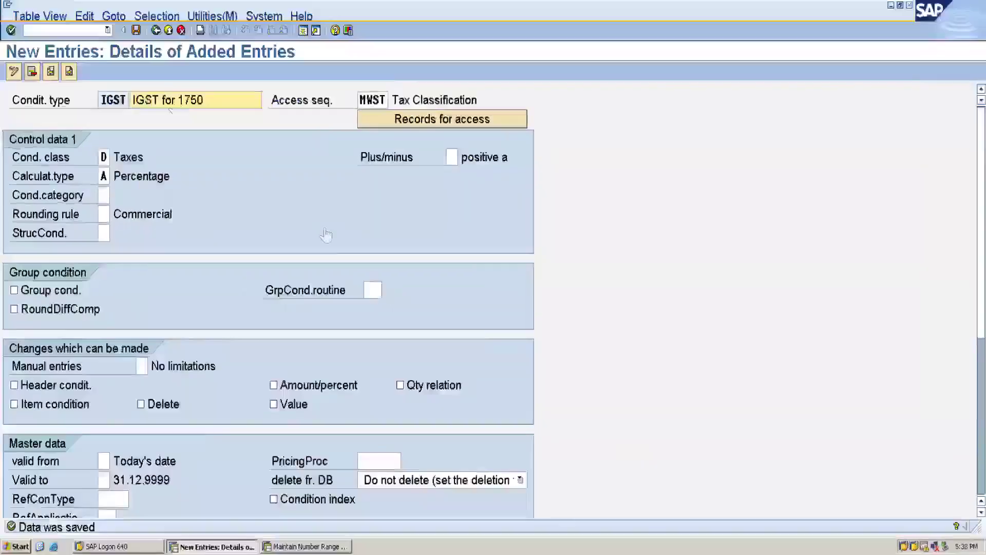
click(155, 31)
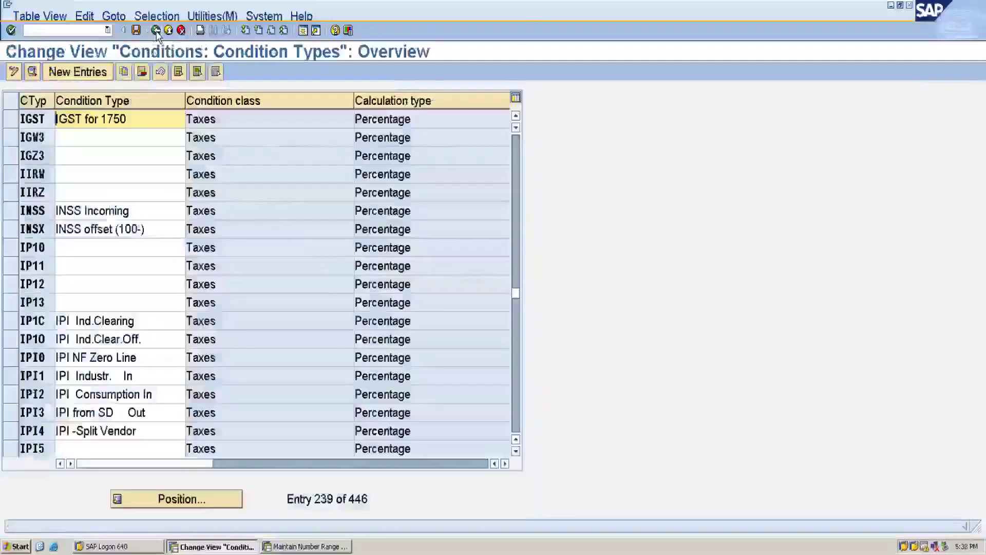
click(155, 31)
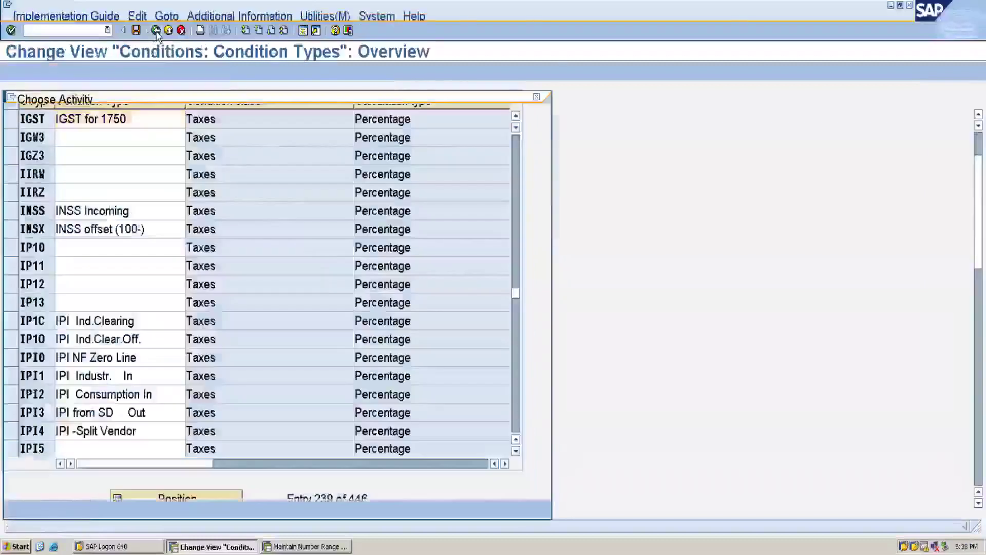
click(537, 98)
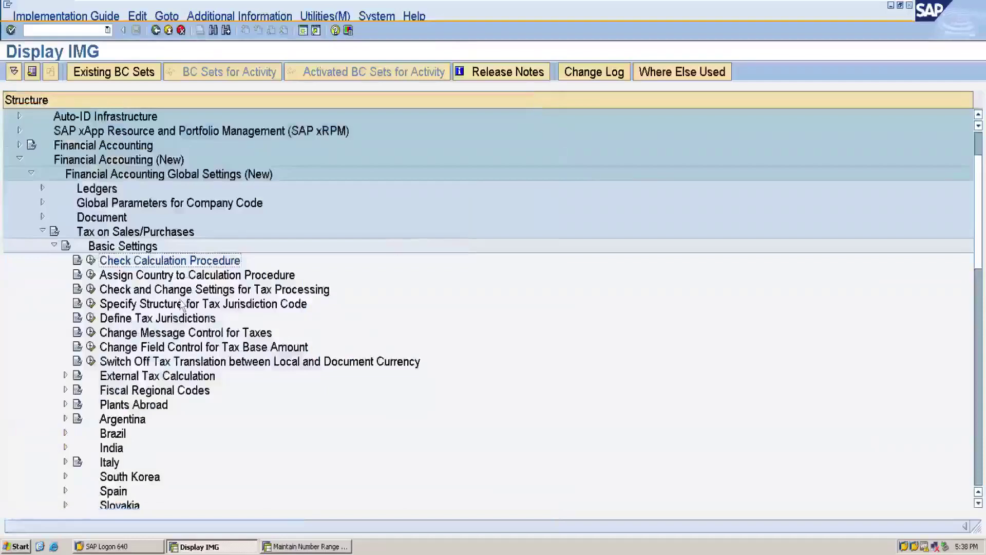
In Check and Change Settings for Tax Processing, start a new entry with process SG1 and description "SGST for 1750"
click(91, 291)
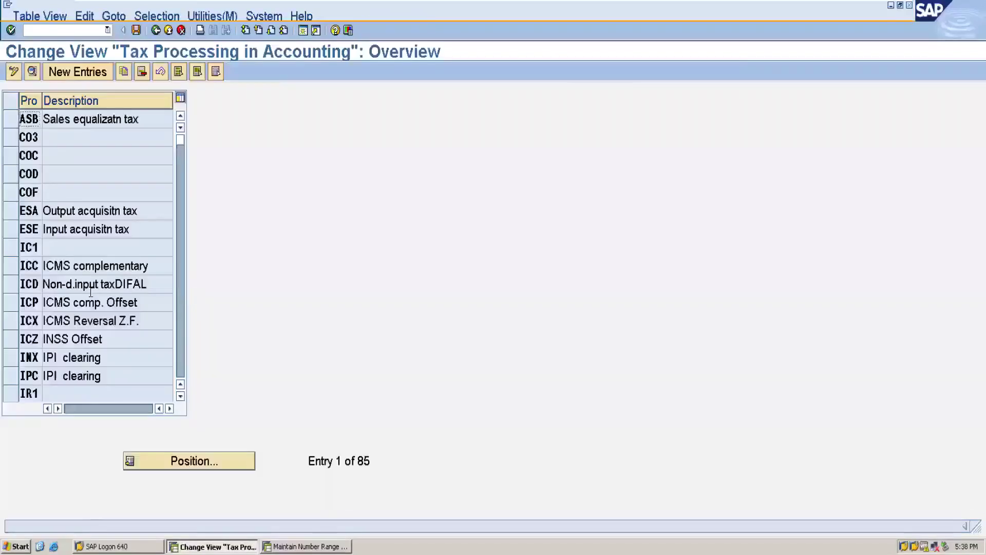
click(85, 77)
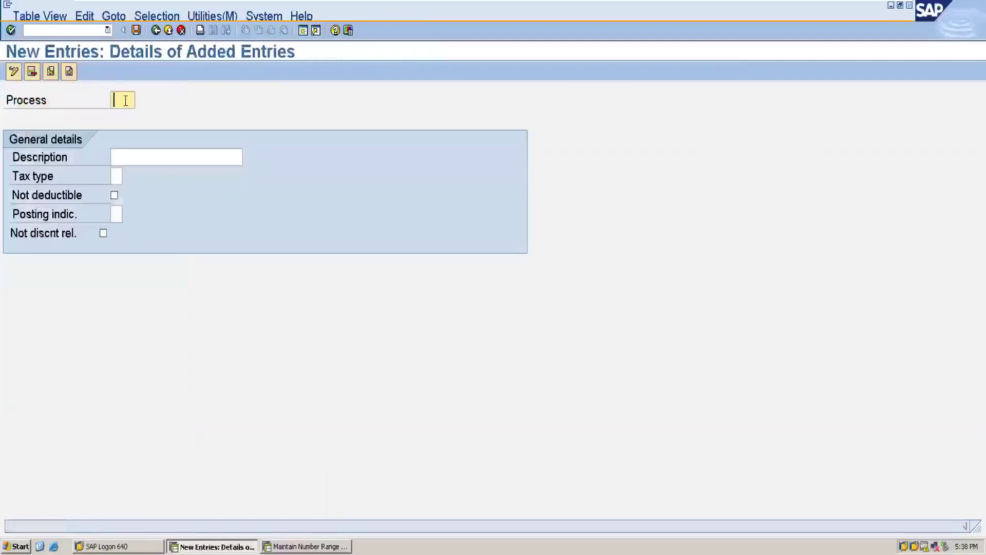
text(SG1)
click(134, 156)
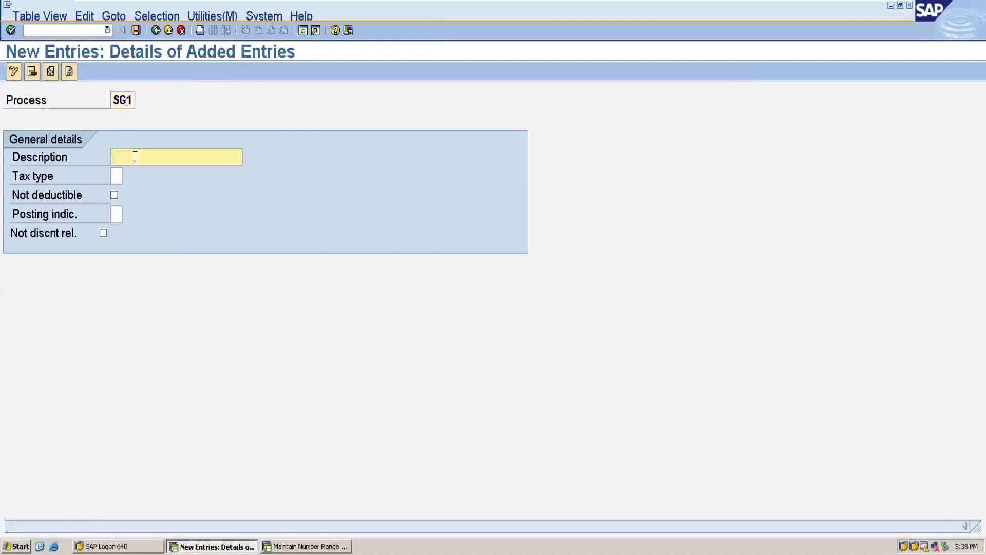
text(SGST FOR)
key(BackSpace)
key(BackSpace)
key(BackSpace)
key(BackSpace)
text(for 1750)
Set the SG1 process to tax type 2 (Input tax) and posting indicator 2 (Separate line item)
click(116, 175)
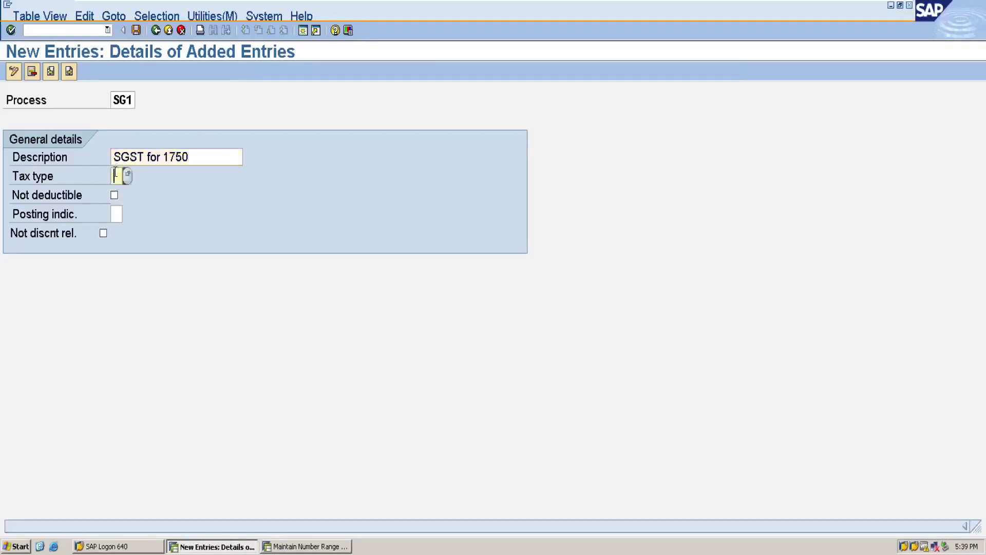
click(130, 176)
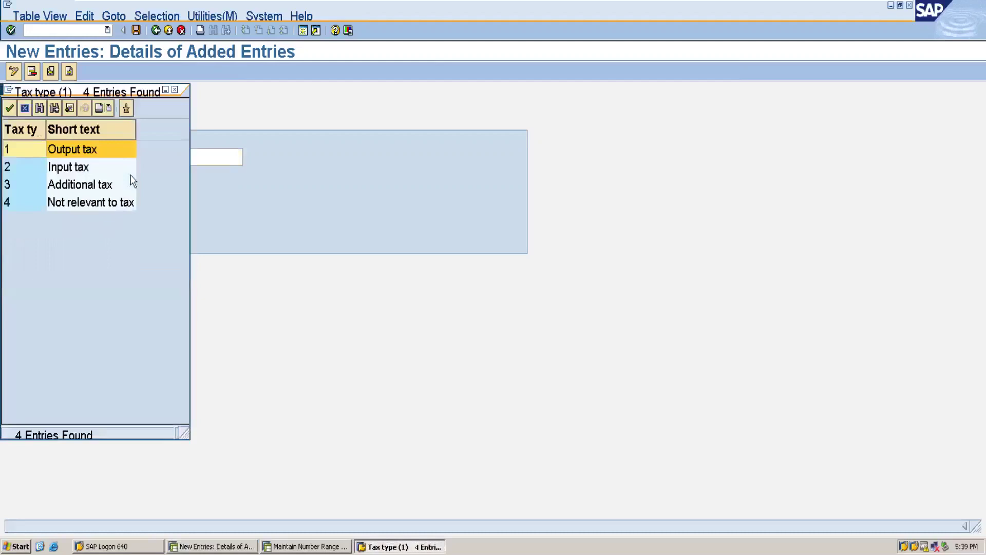
double_click(85, 170)
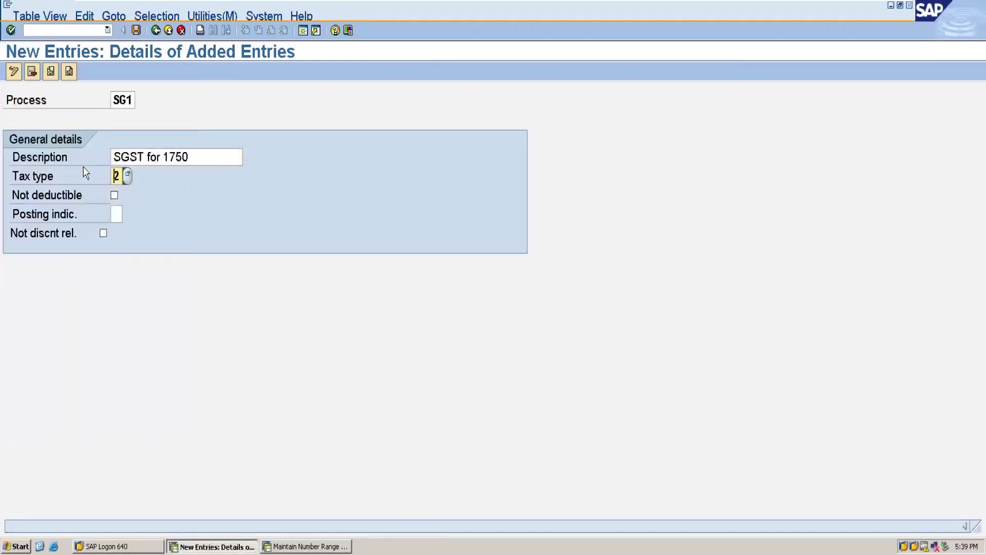
click(117, 212)
click(128, 212)
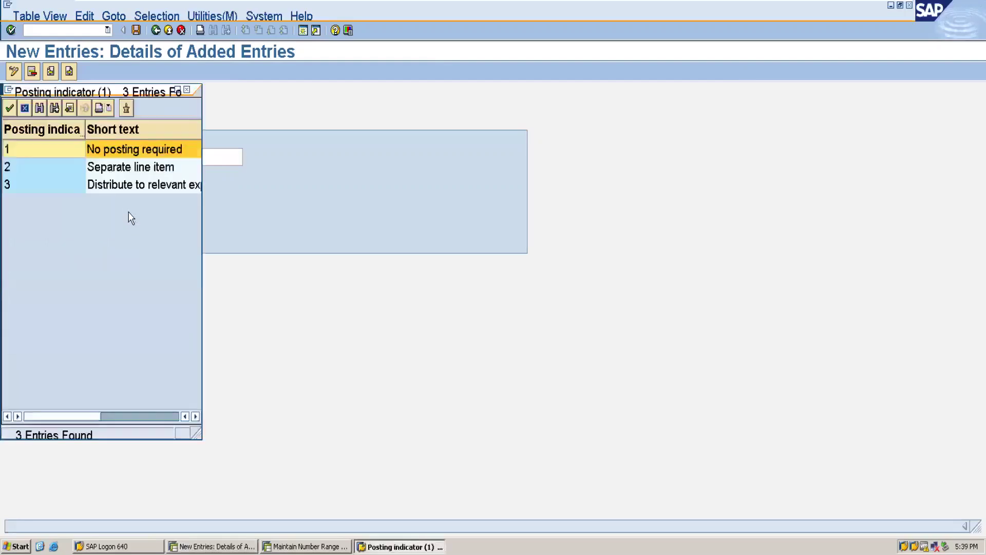
double_click(127, 172)
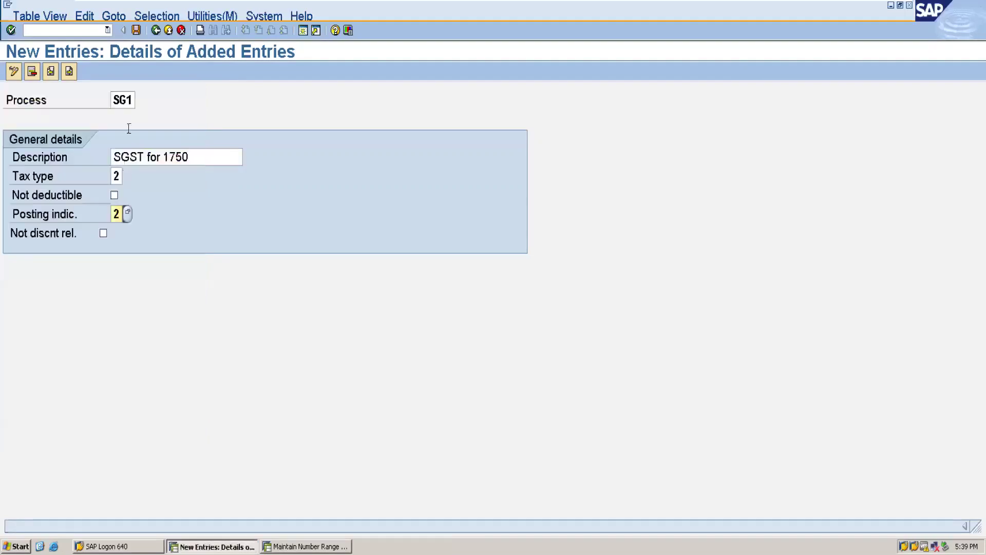
Save the SG1 entry under the proposed customizing request and return to the tax processing overview
click(136, 31)
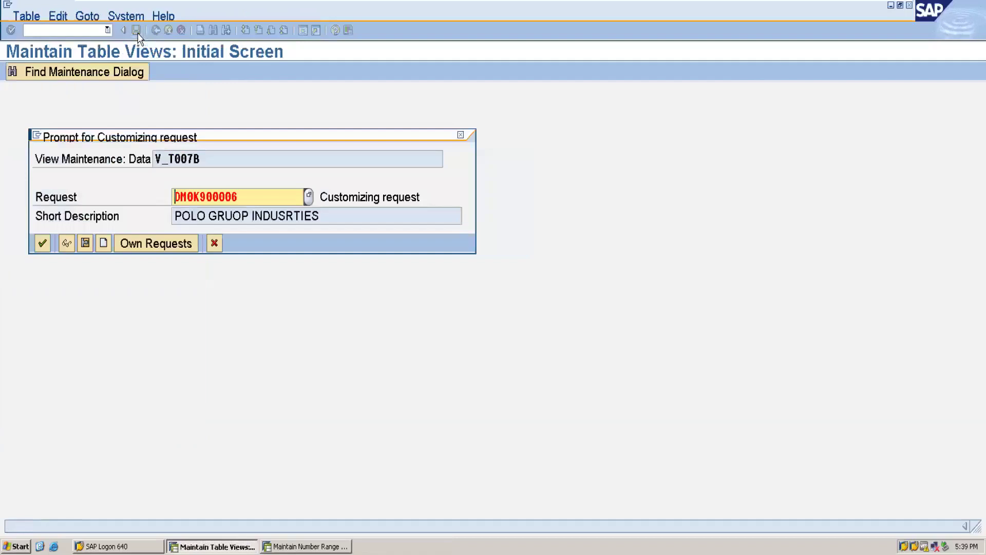
click(42, 242)
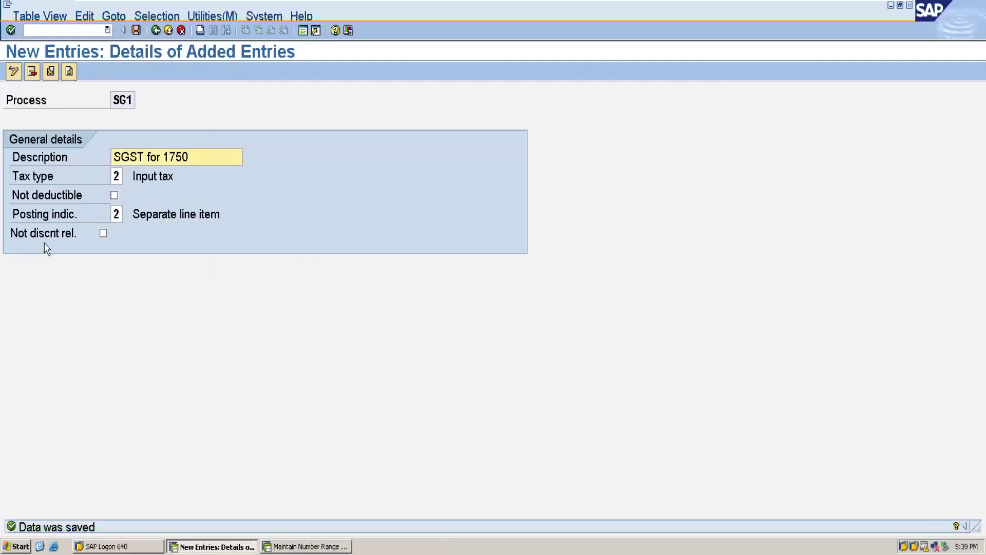
click(156, 32)
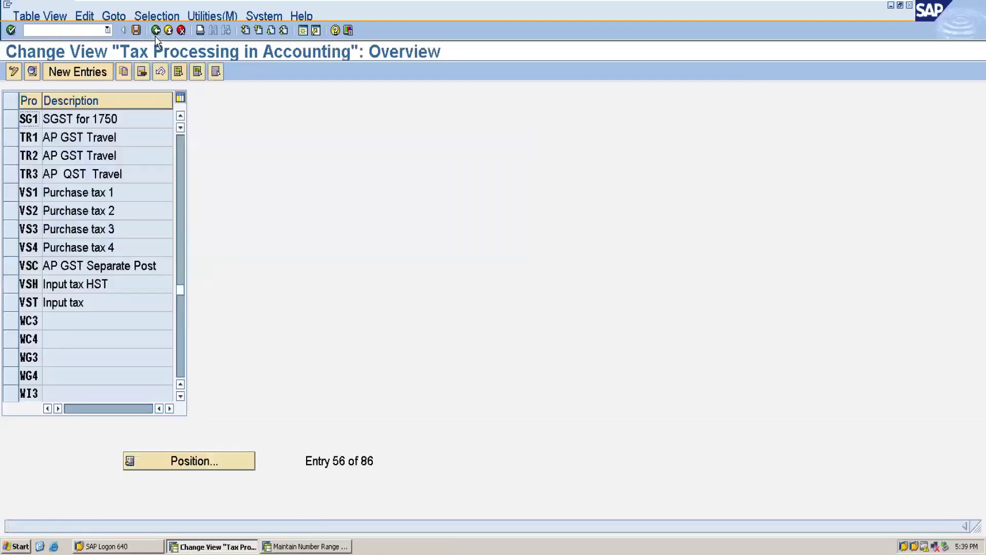
Start another new tax processing entry with process CG1 and description "CGST for 1750"
click(78, 72)
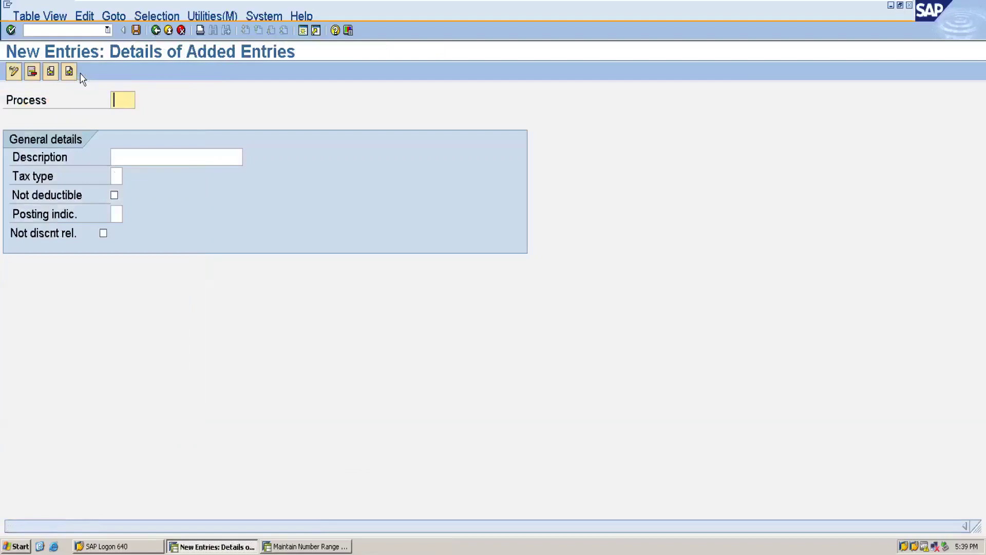
text(cg1)
key(BackSpace)
key(BackSpace)
key(BackSpace)
text(CG1)
click(118, 156)
text(CGST)
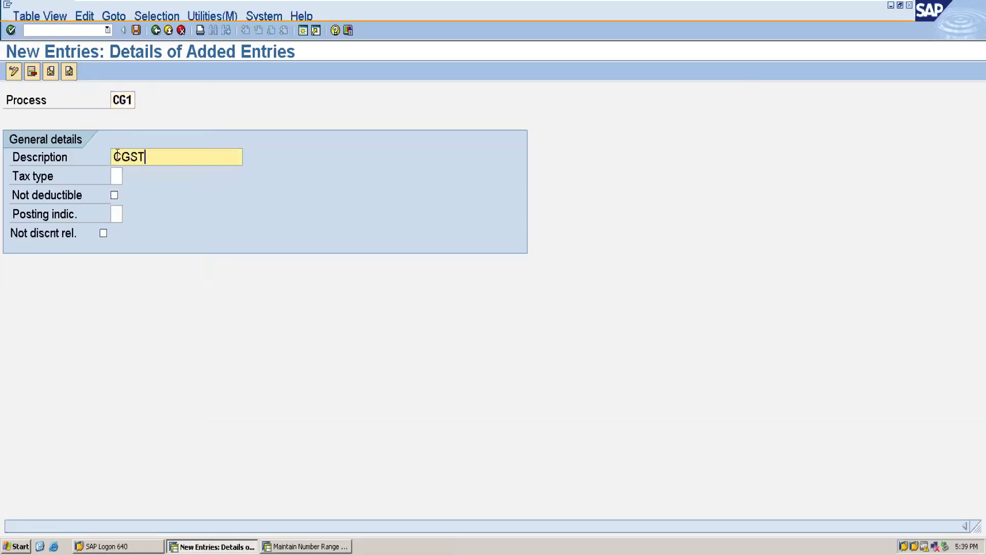
text( for 1750)
Set CG1 to tax type 2 (Input tax) and posting indicator 2 (Separate line item), and save the entry
click(116, 178)
click(127, 179)
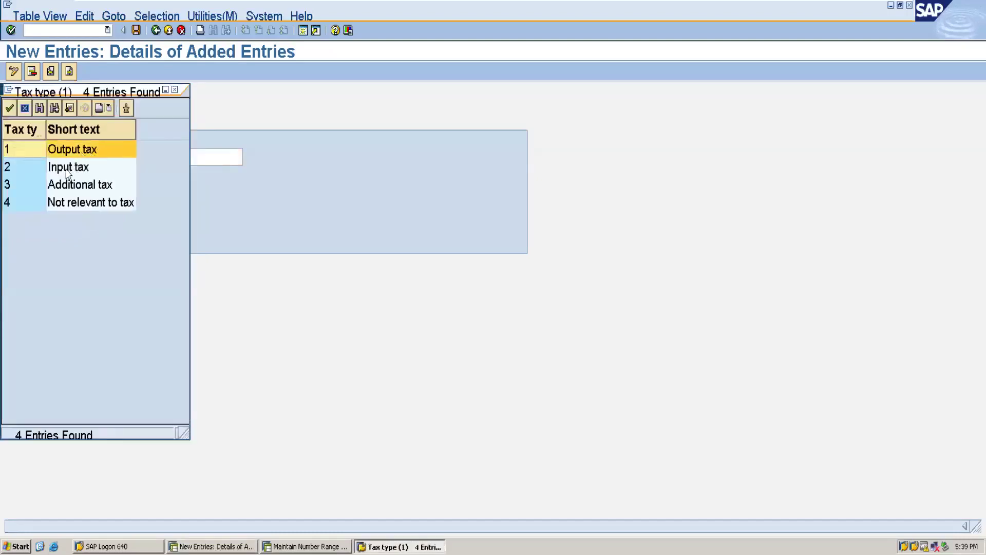
double_click(67, 172)
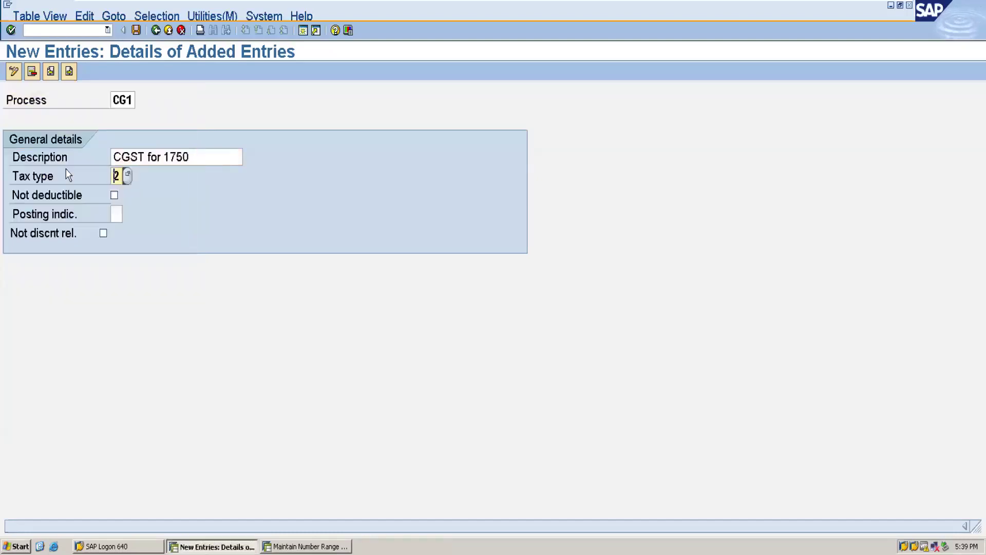
click(119, 213)
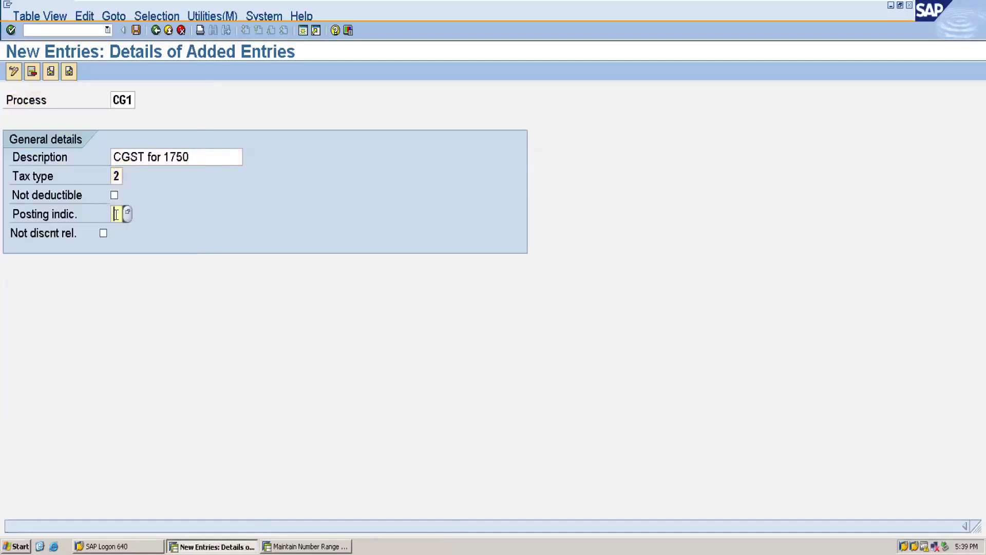
click(128, 214)
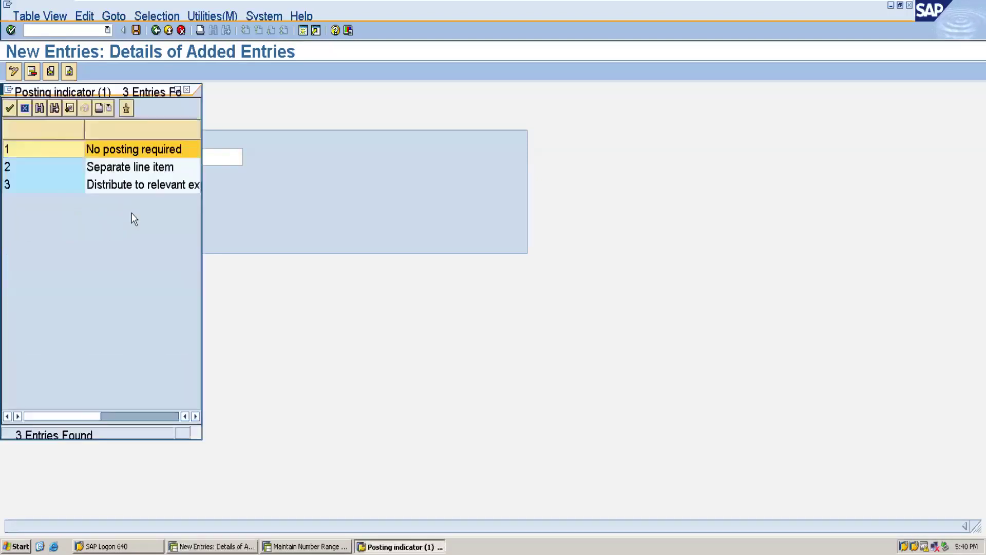
double_click(110, 169)
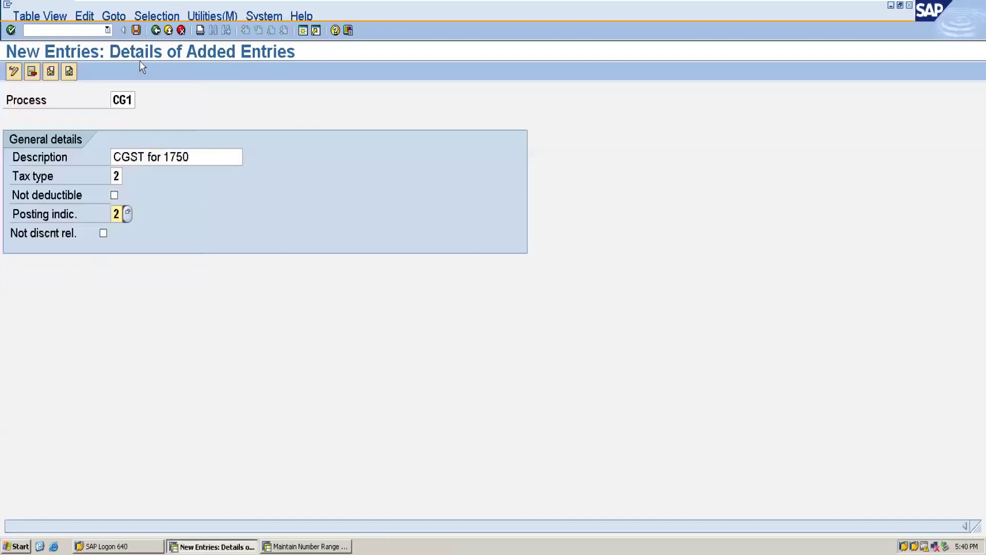
click(138, 31)
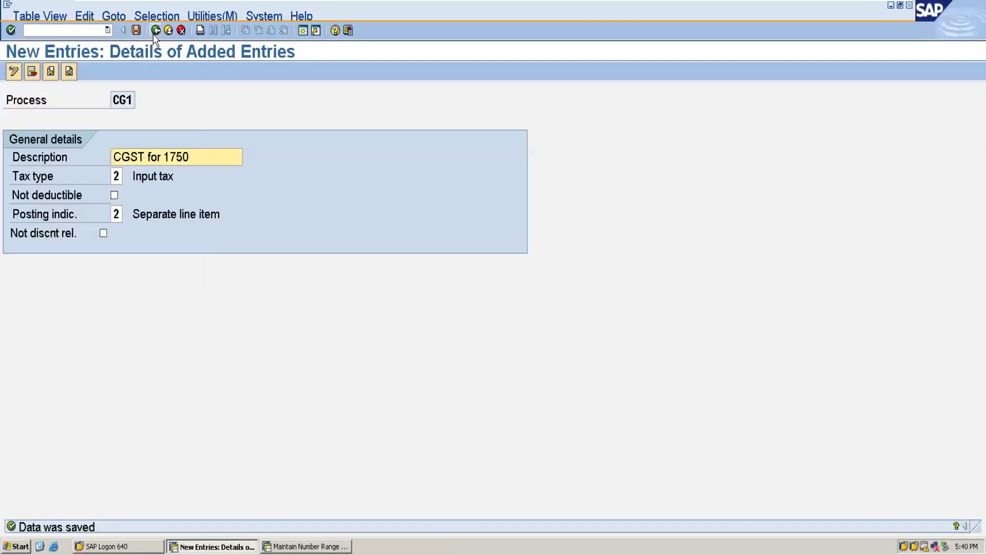
click(156, 30)
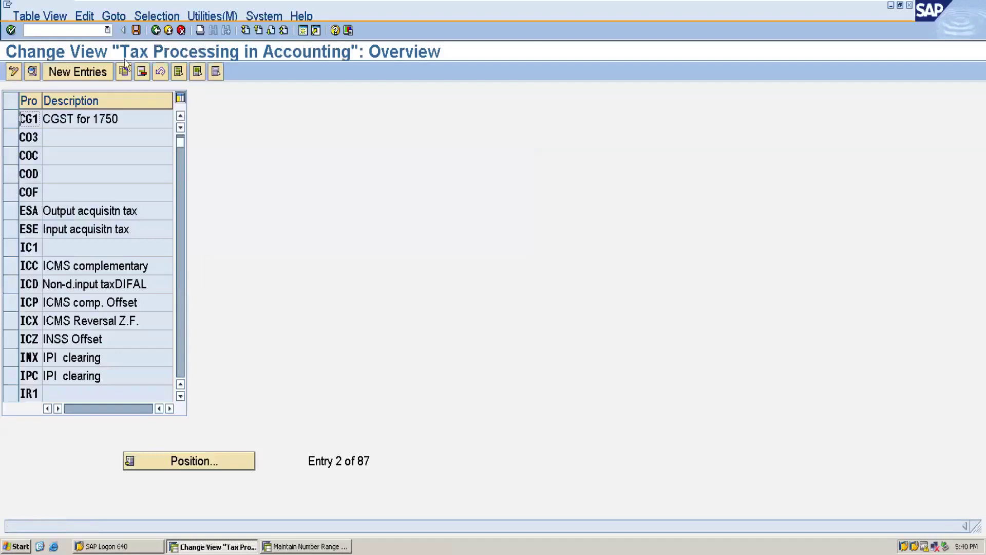
Start a third new tax processing entry with process IG1 and description "IGST for 1750"
click(94, 77)
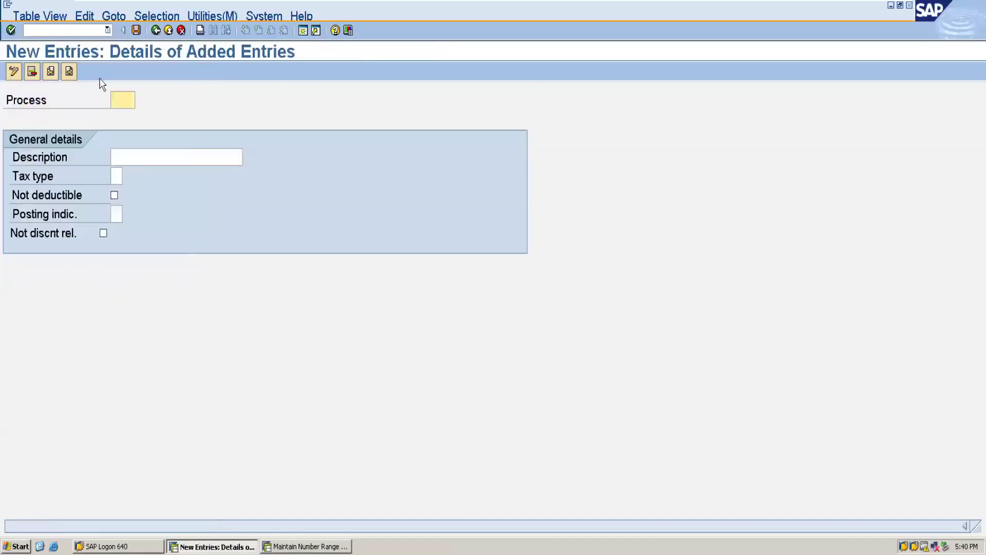
text(IG1)
click(136, 161)
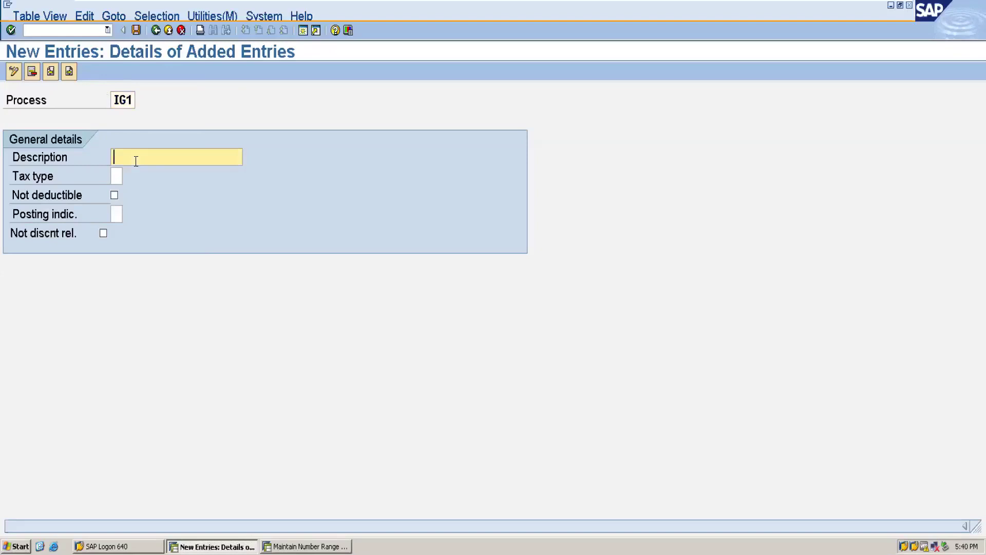
text(IGST for 1750)
Set IG1 to tax type 2 and posting indicator 2, save the entry and return to the overview
click(122, 177)
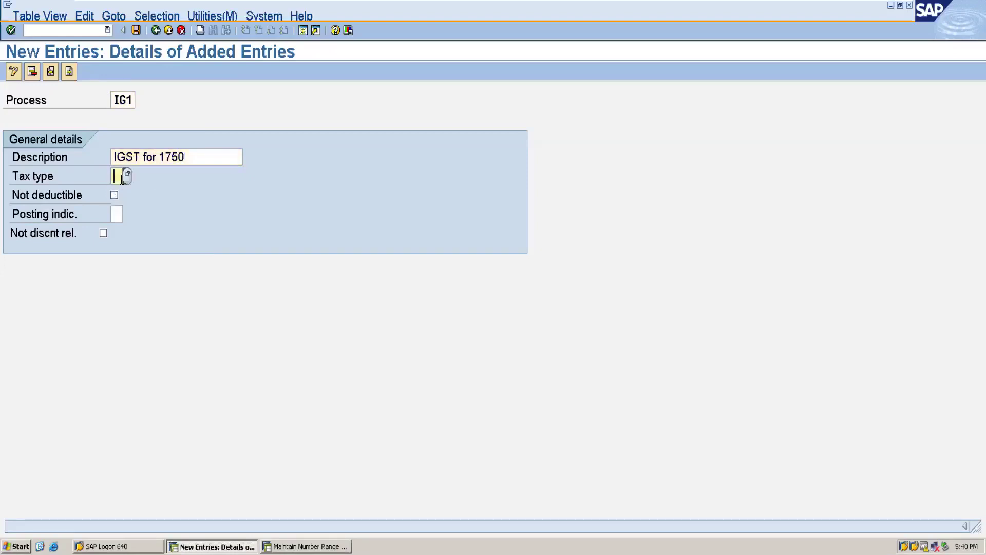
text(2)
click(115, 217)
text(2)
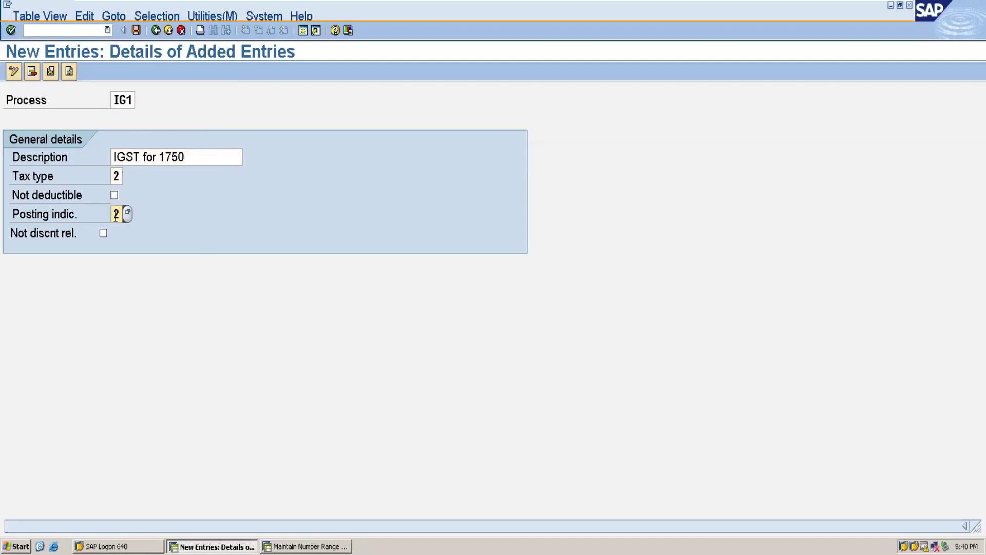
click(136, 30)
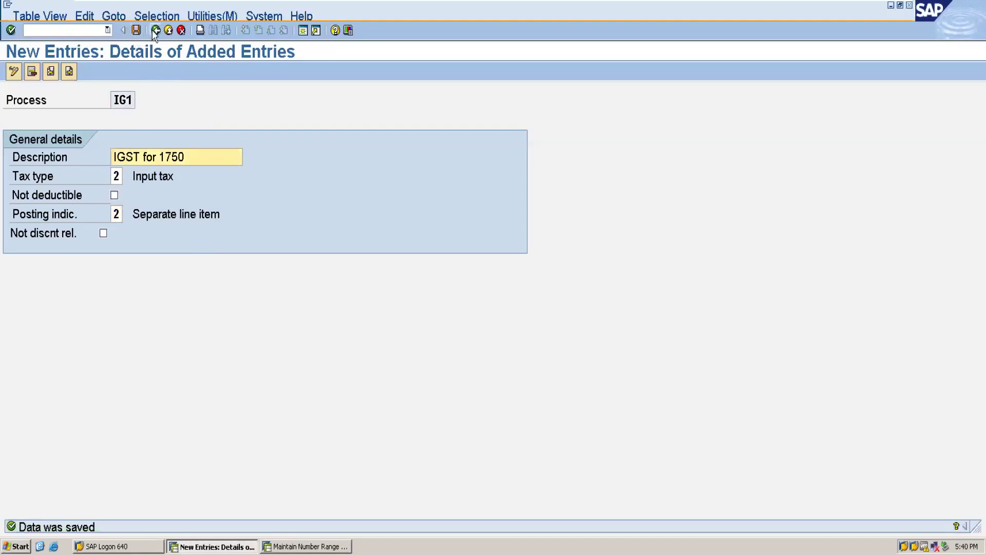
click(155, 31)
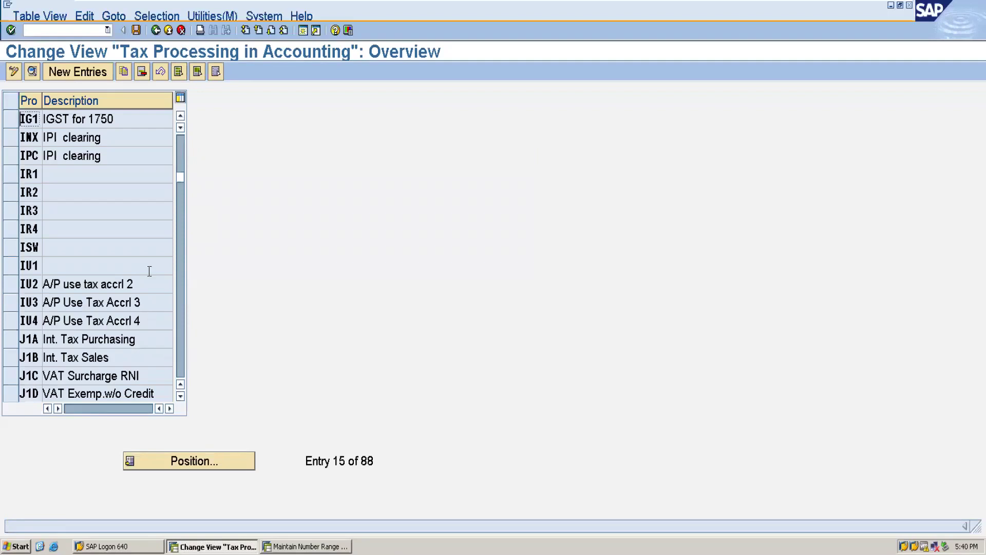
Switch to the Excel notes workbook and enter the heading "Account keys" in C10 of Sheet4
click(181, 117)
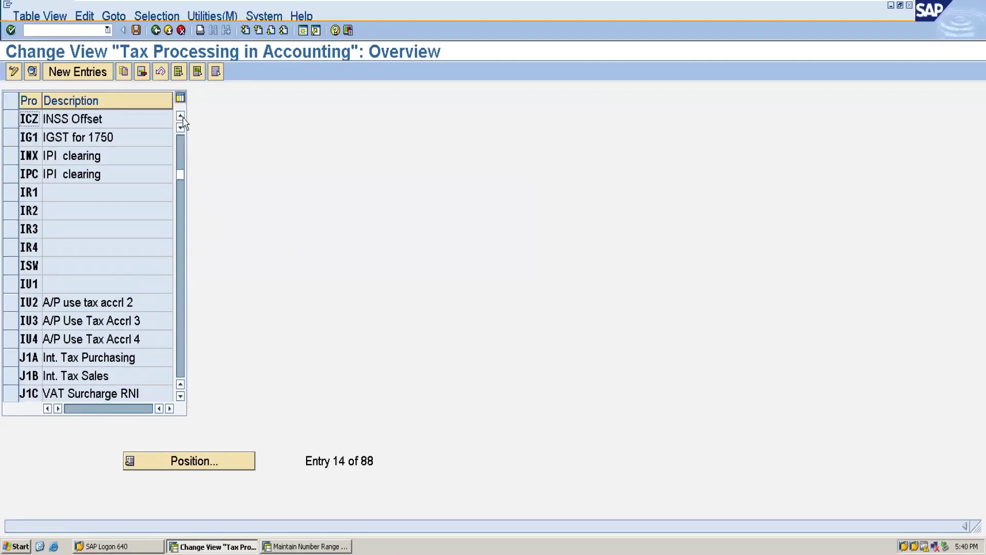
click(181, 117)
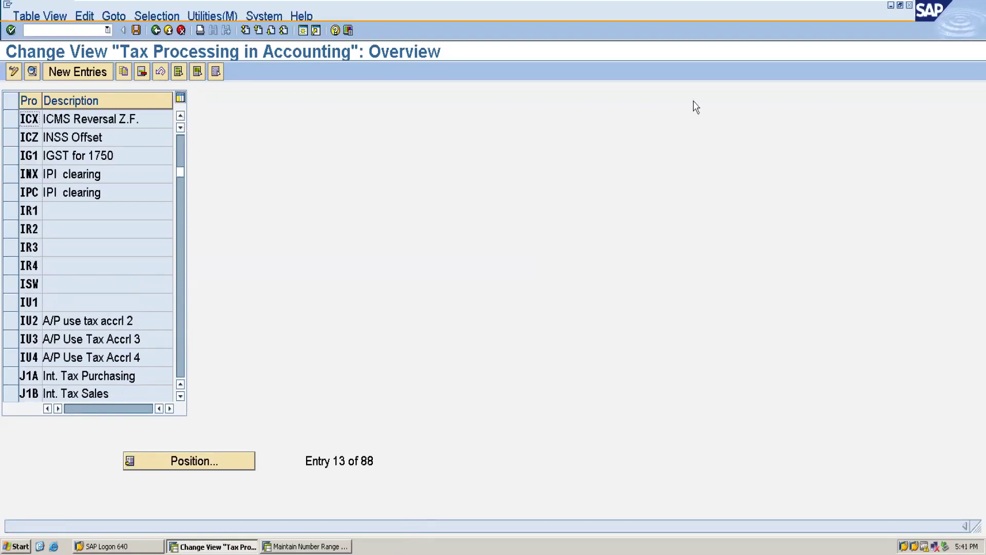
mouse_move(797, 6)
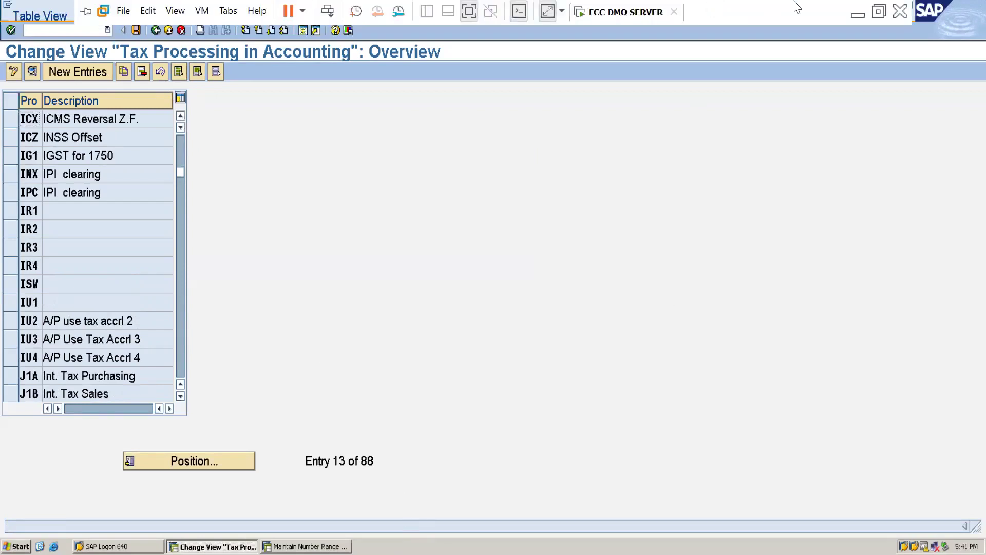
click(857, 12)
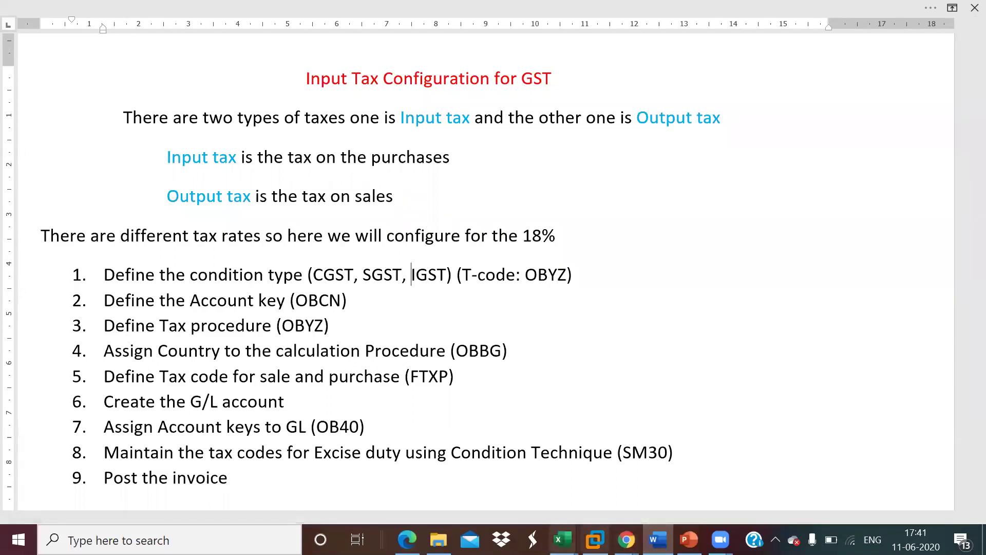
mouse_move(563, 539)
click(651, 496)
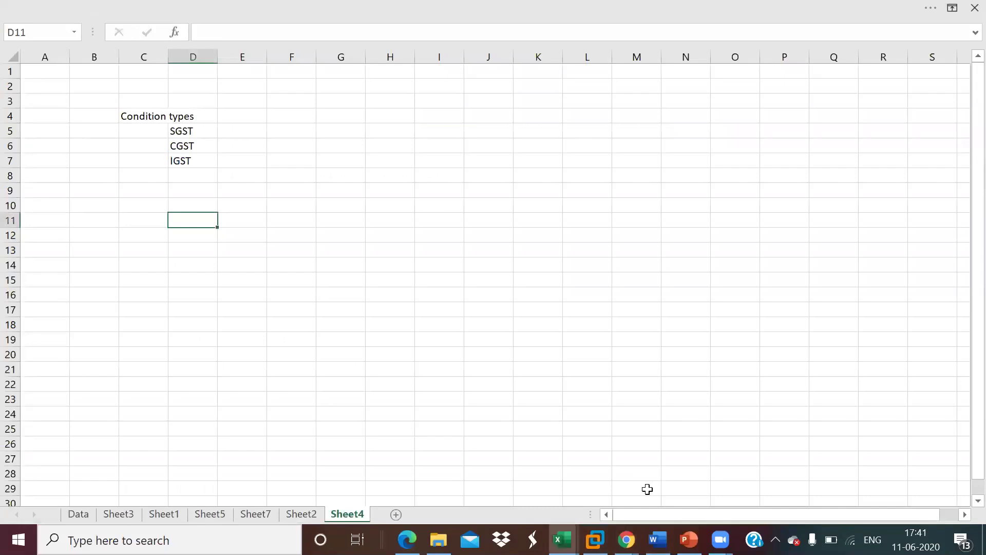
click(146, 201)
text(Account keys)
List the account keys SG1, CG1 and IG1 in cells D11 to D13 under the heading
click(203, 217)
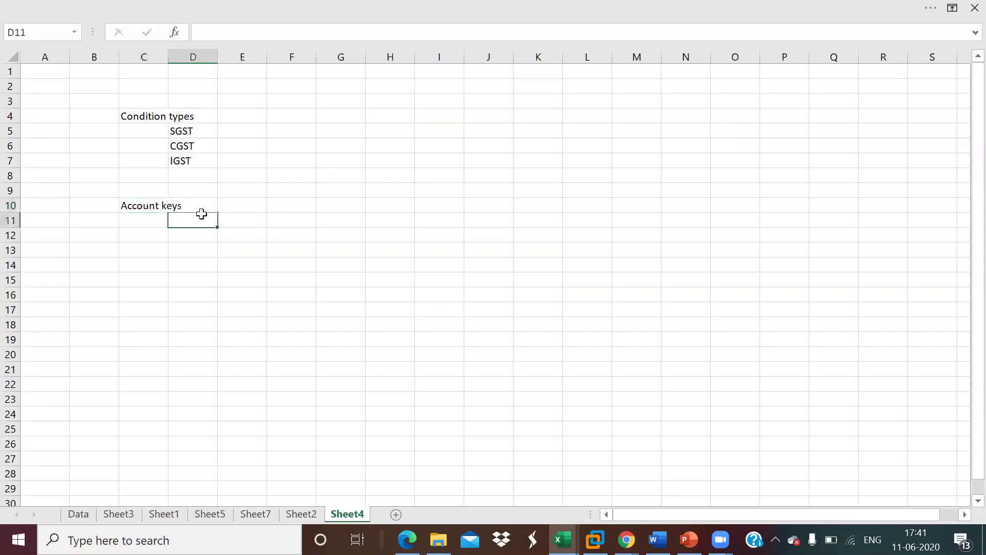
text(s)
text(SG1)
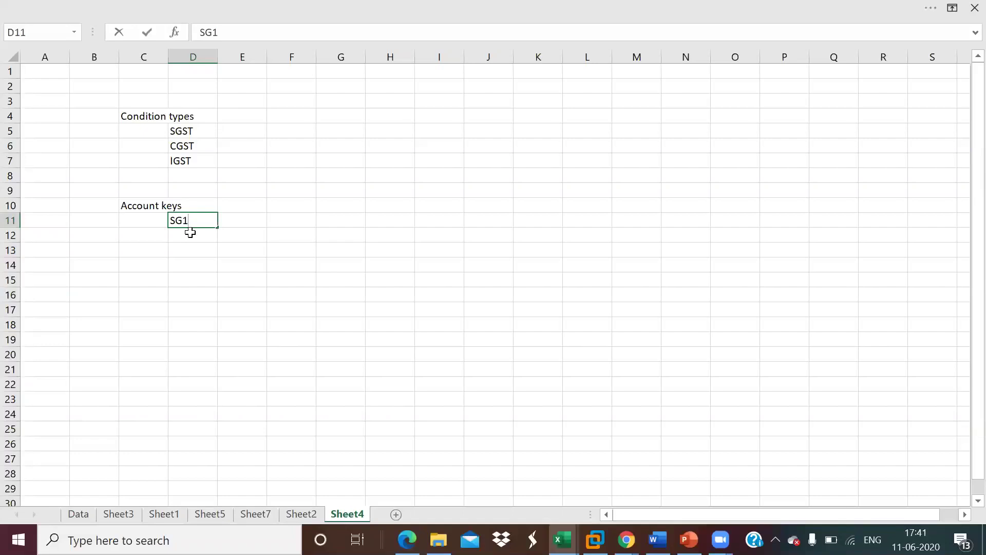
key(Return)
text(CG1)
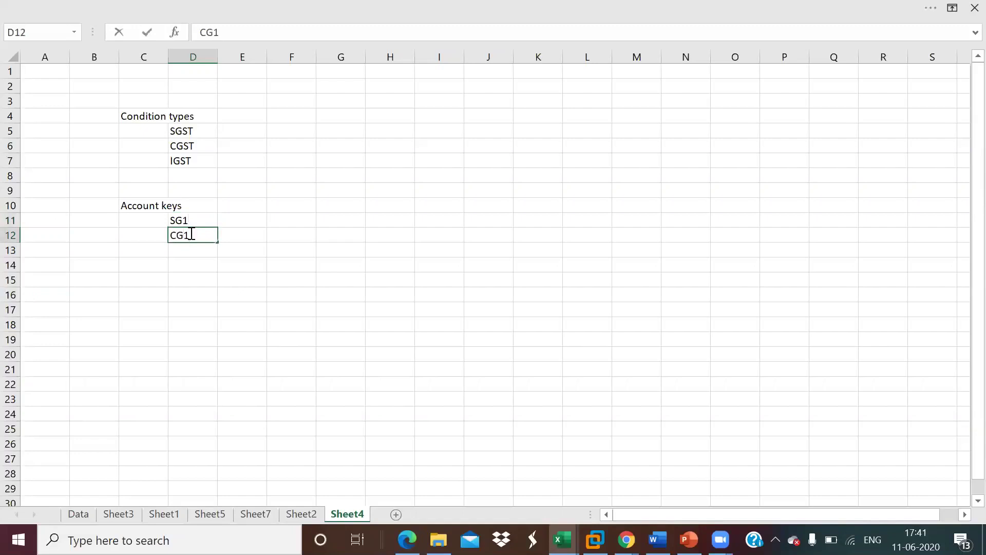
click(192, 253)
text(IG)
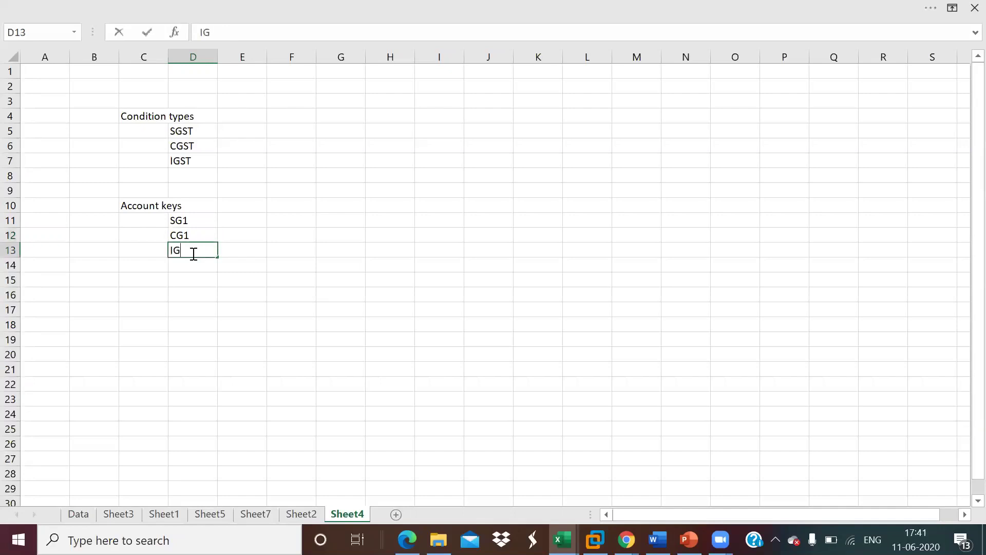
text(1)
Note "Tax procedure" in C15 with the name ABCIN in D15, widening column C to fit the label
click(149, 279)
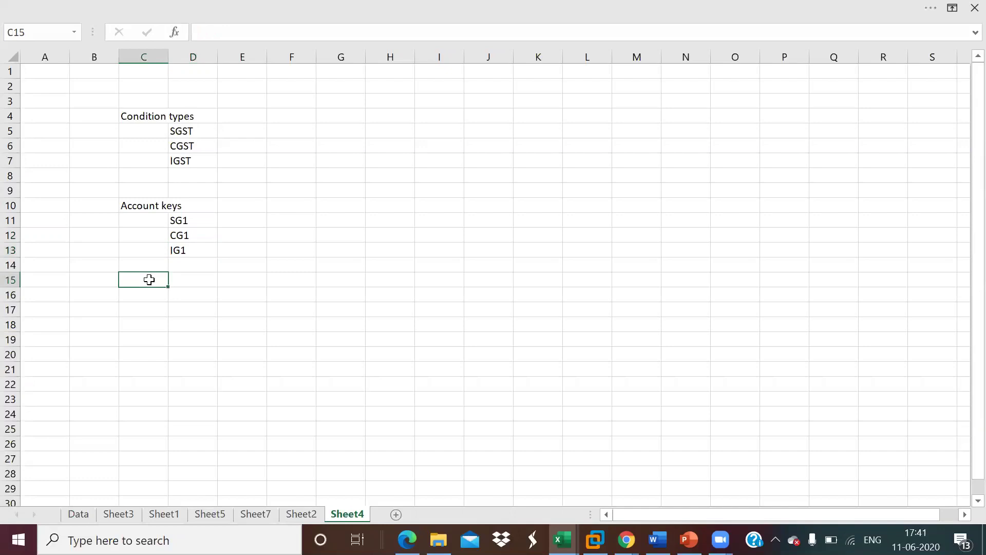
text(Tax procedure)
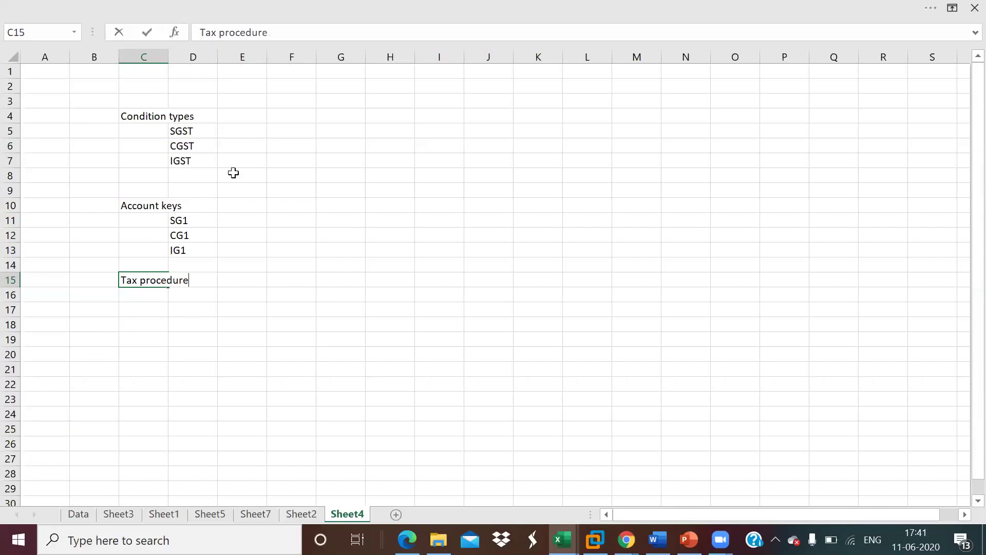
click(235, 281)
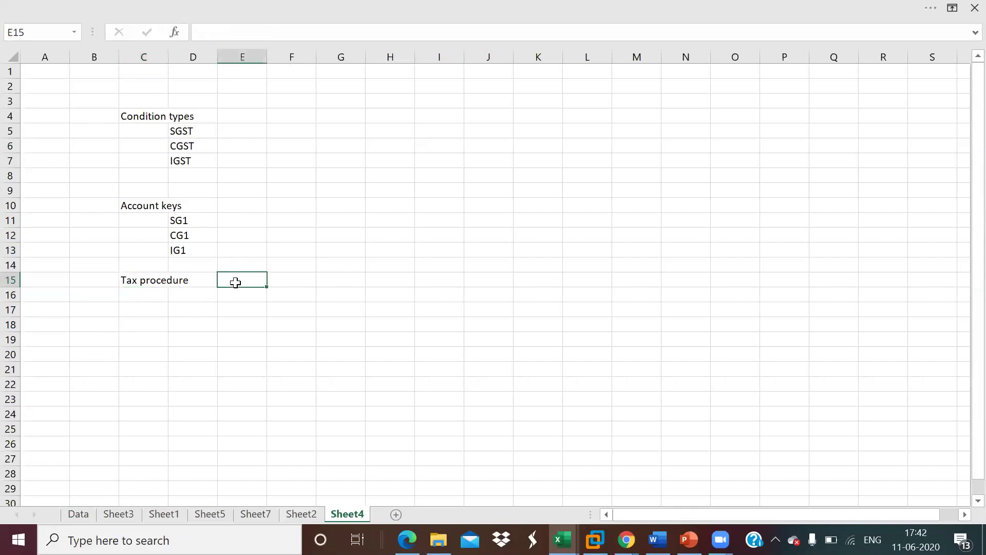
drag(168, 57, 202, 60)
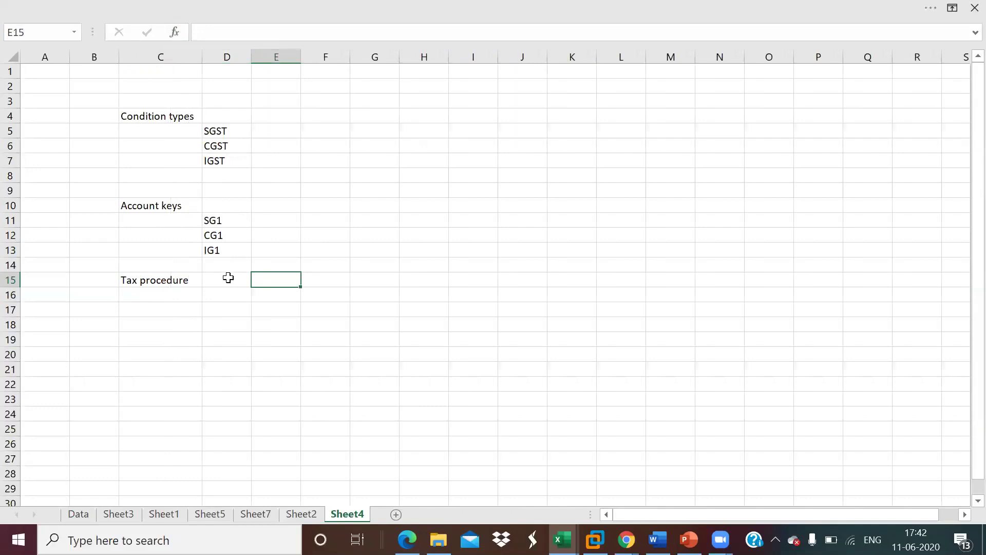
click(228, 277)
text(ABC)
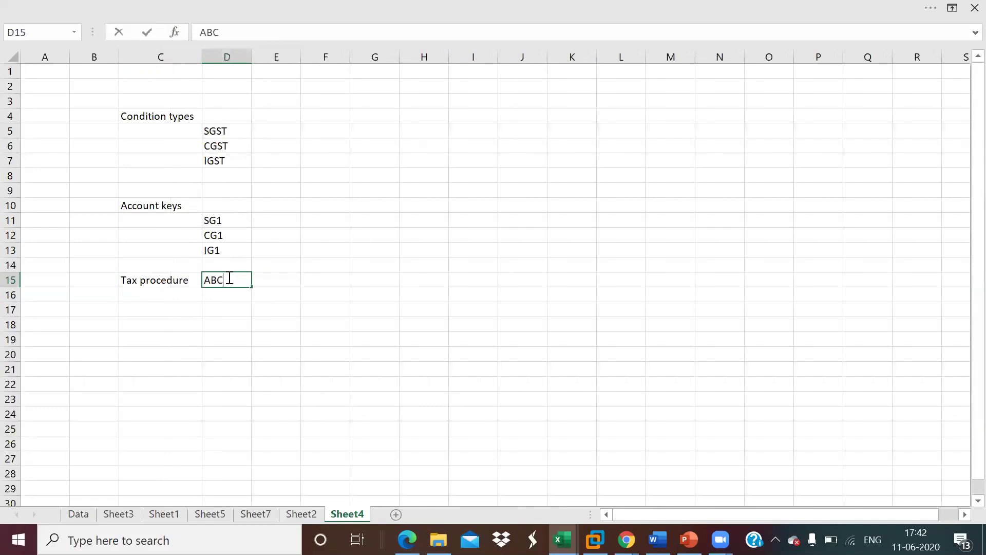
text(IN)
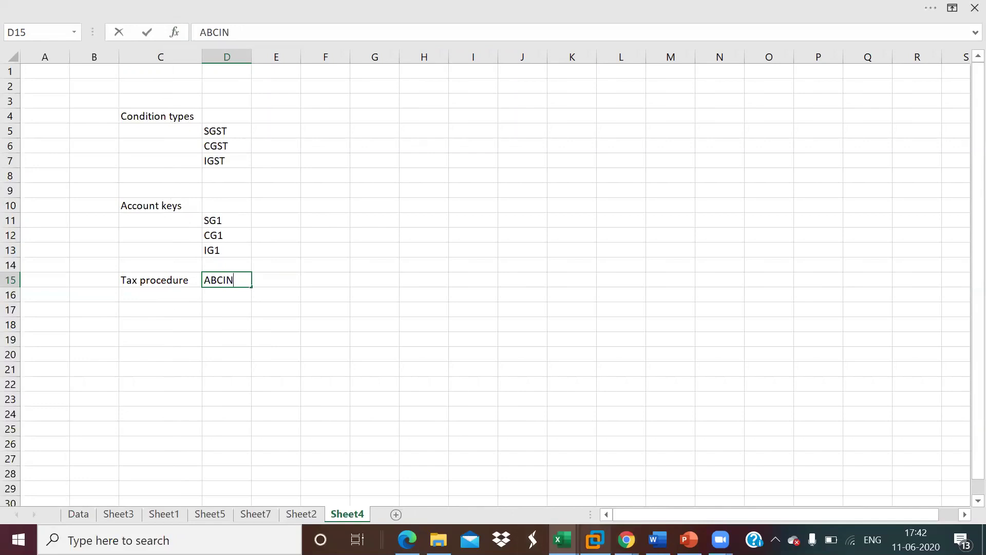
Switch back to SAP and open the Define Procedures activity of Check Calculation Procedure
mouse_move(595, 540)
click(590, 462)
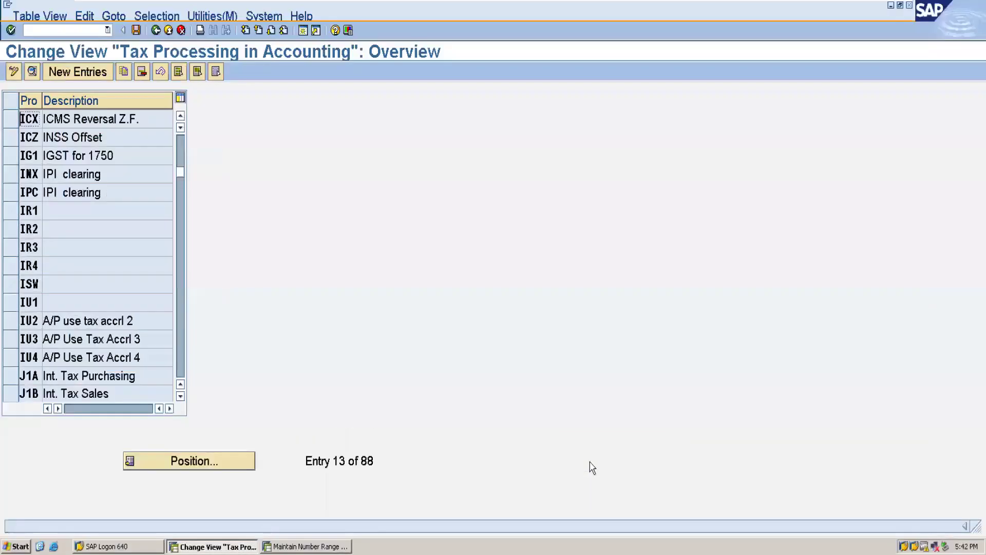
click(156, 31)
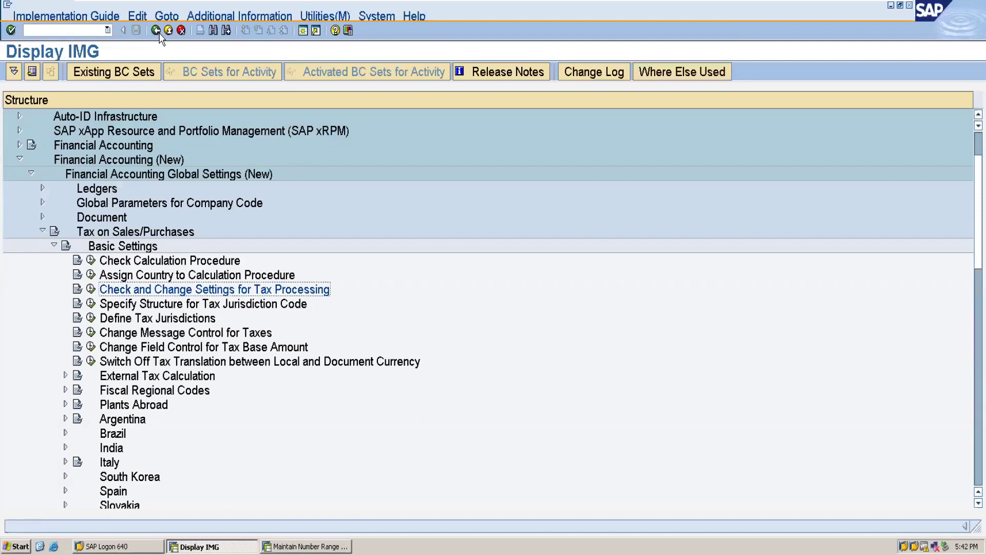
click(92, 262)
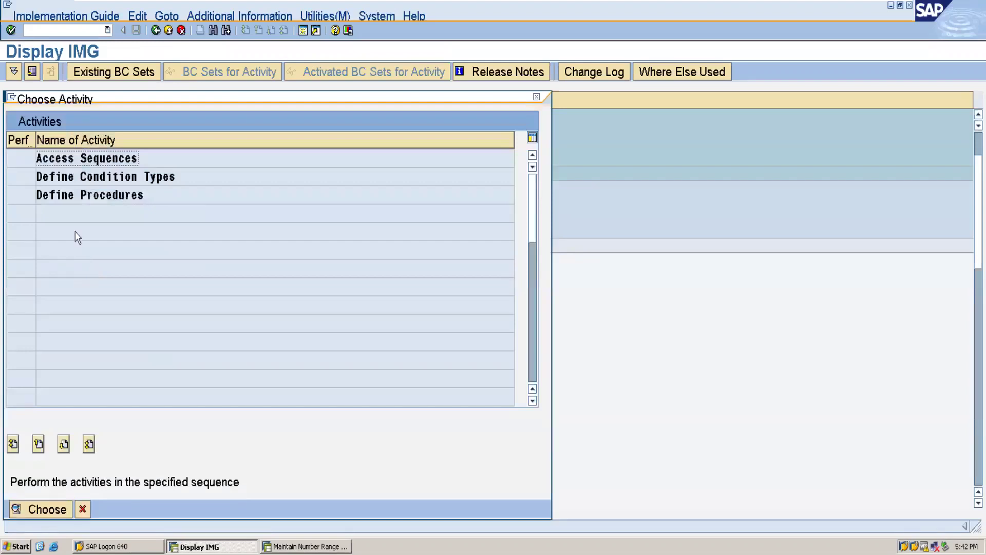
double_click(70, 198)
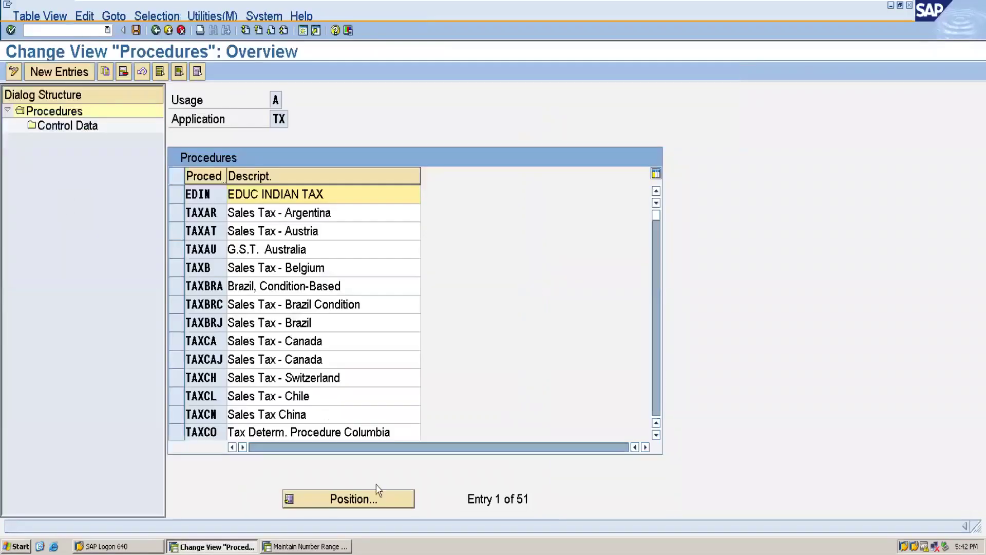
Find the procedure TAXIN in the tax procedures list
click(333, 501)
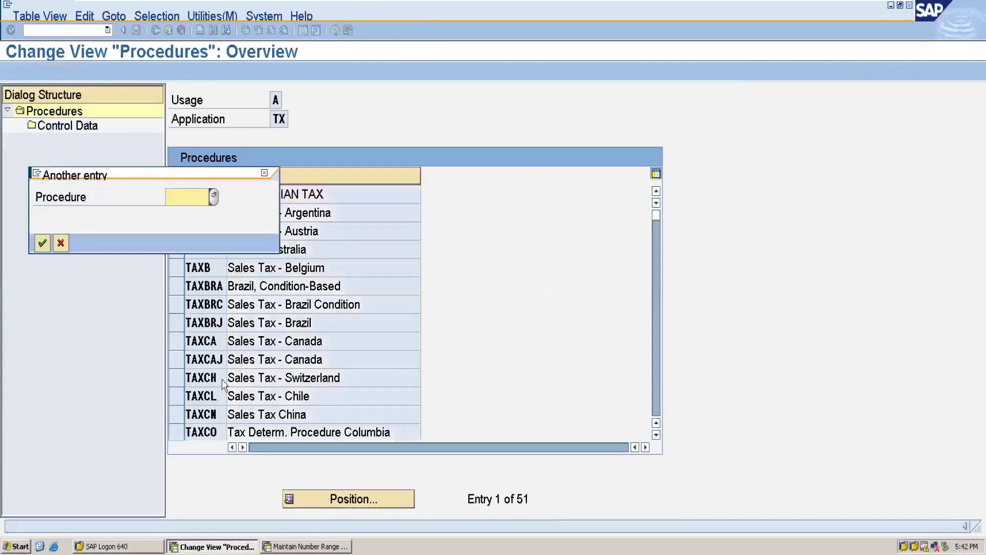
text(taxin)
key(Return)
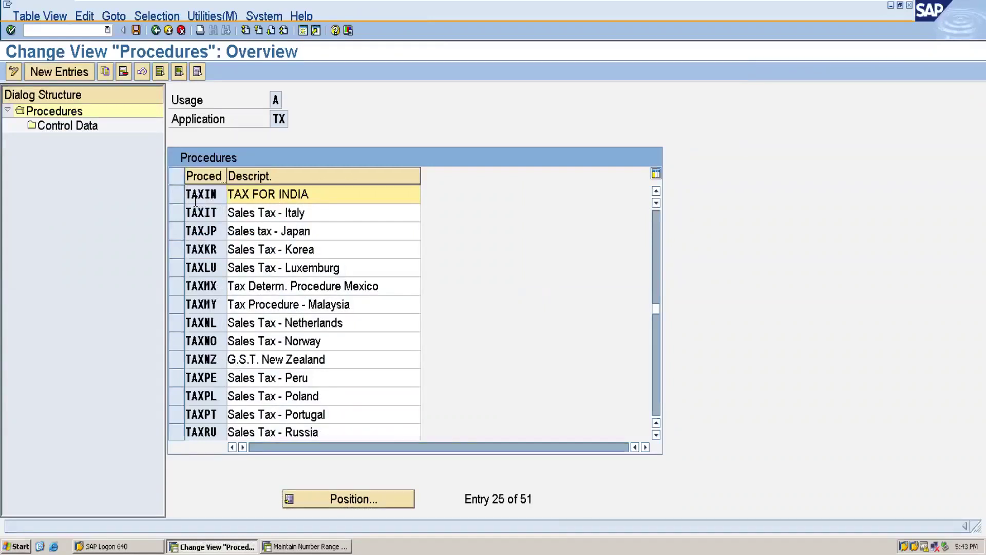
Start a new tax procedure entry with the procedure name ABCIN
click(46, 71)
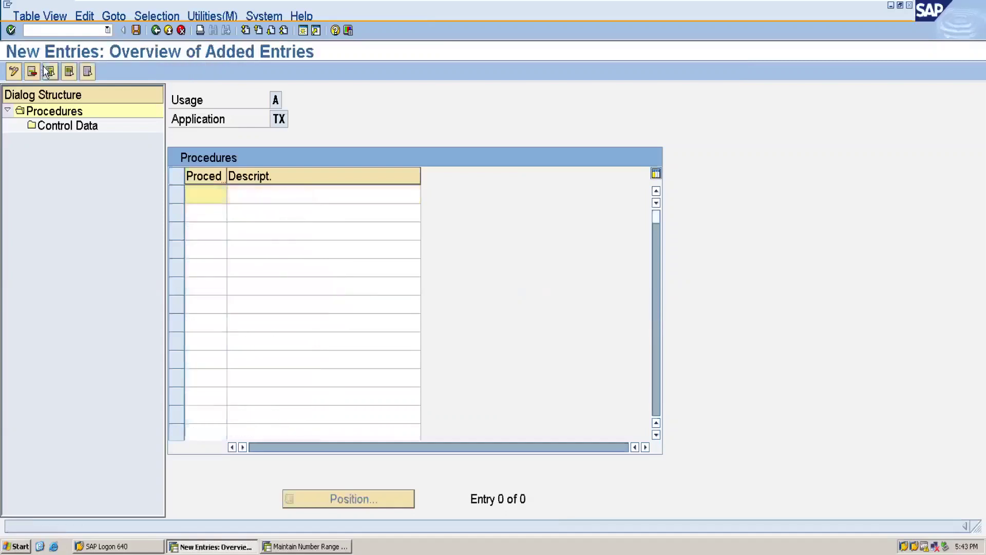
text(a)
key(BackSpace)
text(ABCIN)
Describe the new procedure ABCIN as "ABC Indian Tax"
click(249, 205)
click(254, 195)
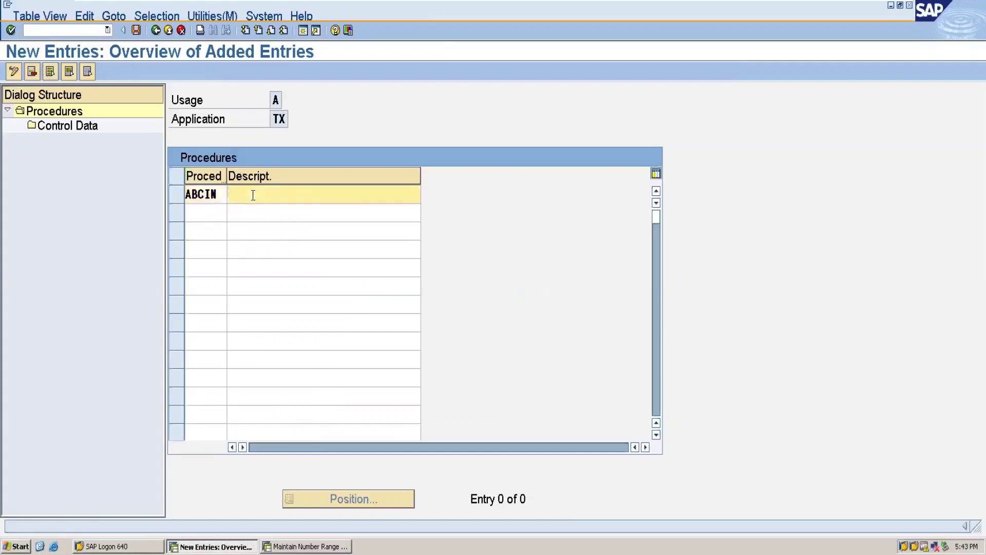
text(ABC Indian tax)
click(257, 193)
key(BackSpace)
text(I)
key(BackSpace)
key(Delete)
key(Delete)
text(l)
text(n)
text(dian)
text( Tax)
Select the ABCIN procedure row and open its control data
double_click(88, 132)
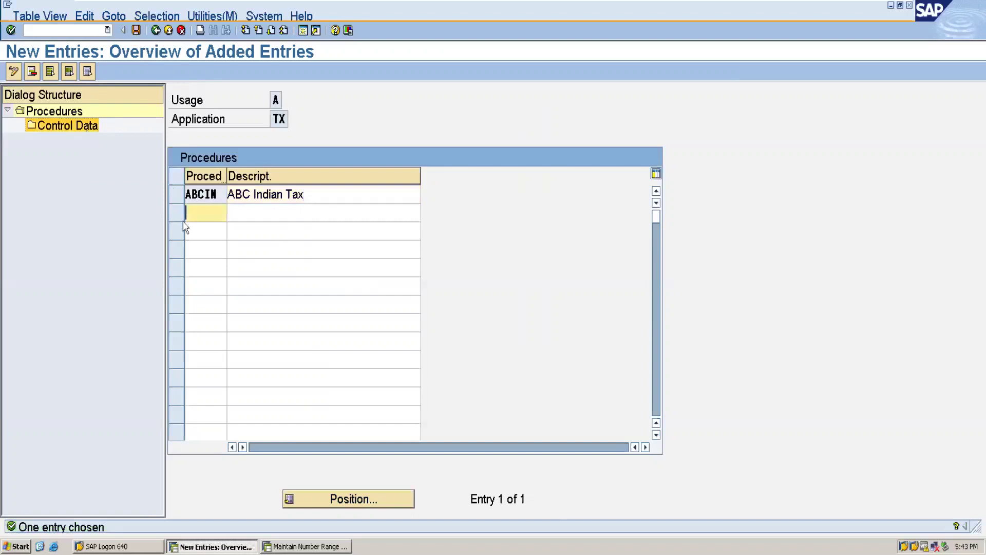
click(176, 194)
double_click(50, 128)
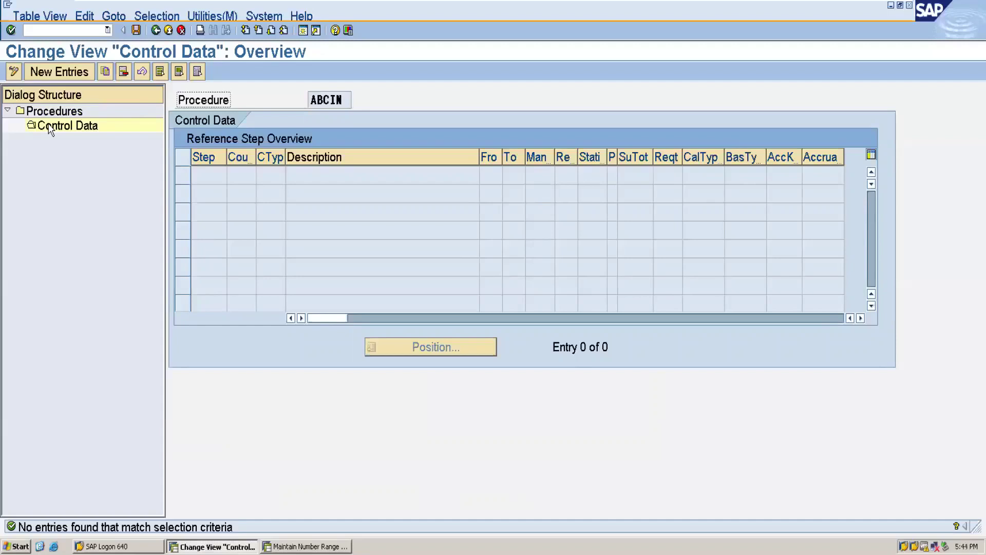
Add new control data for ABCIN with step 10 and condition type BASB (Base Amount)
click(75, 77)
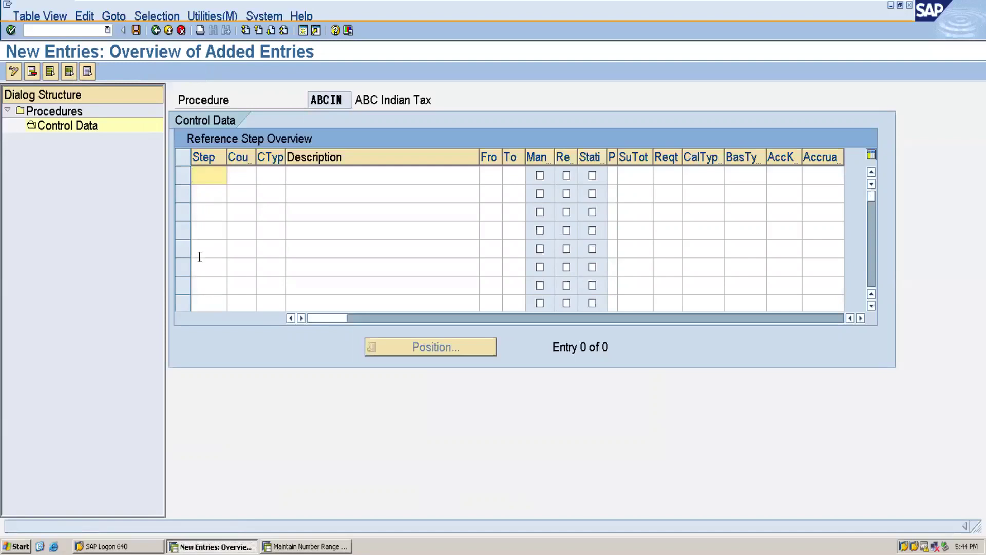
text(10)
click(259, 177)
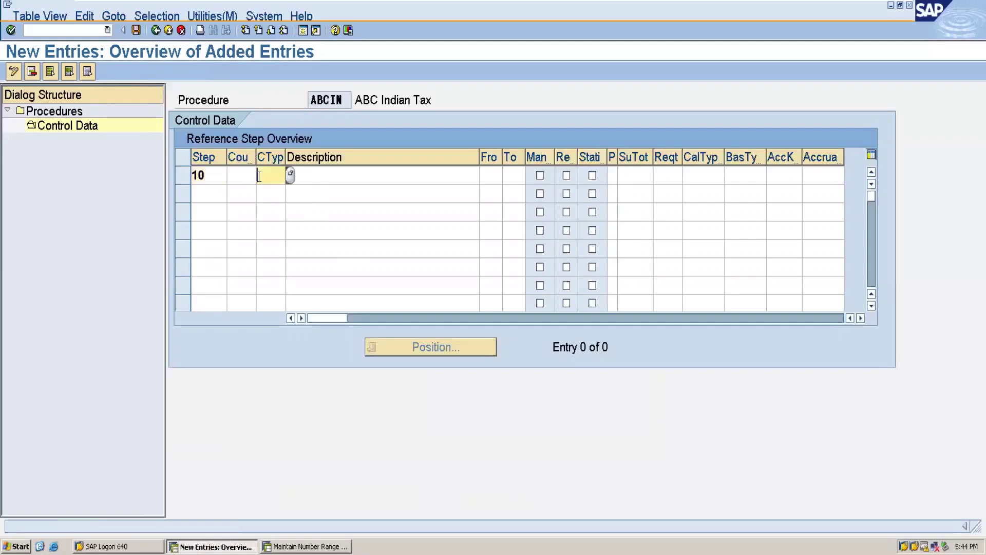
click(289, 175)
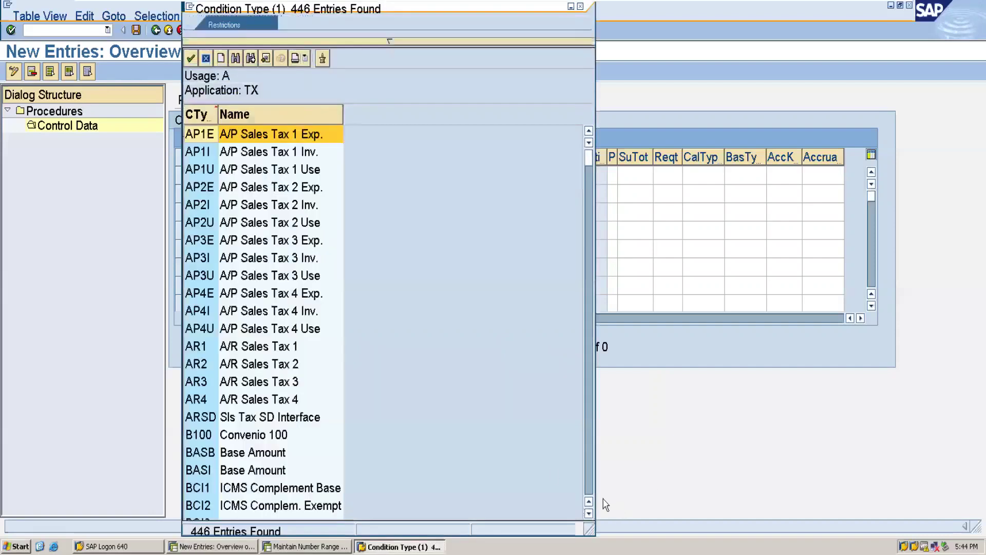
double_click(213, 454)
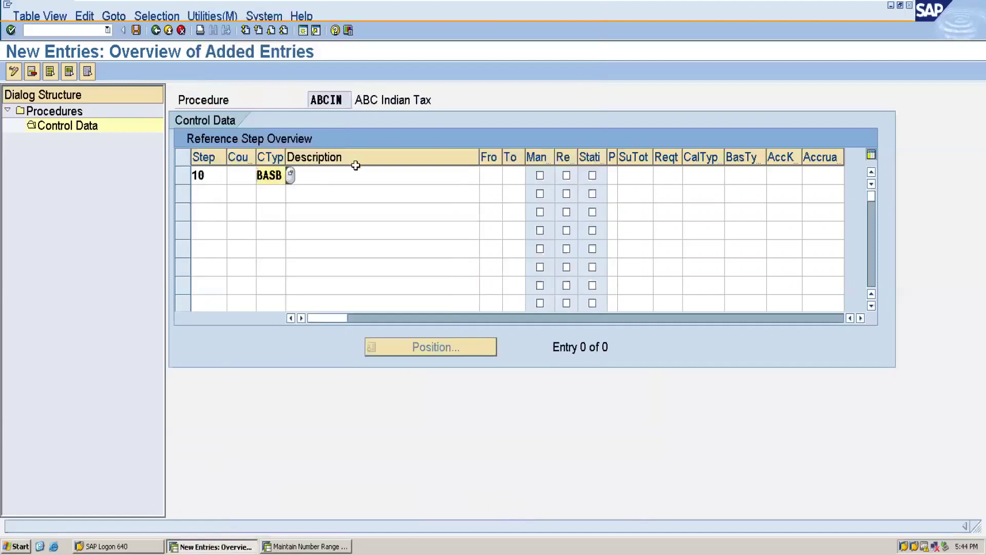
key(Return)
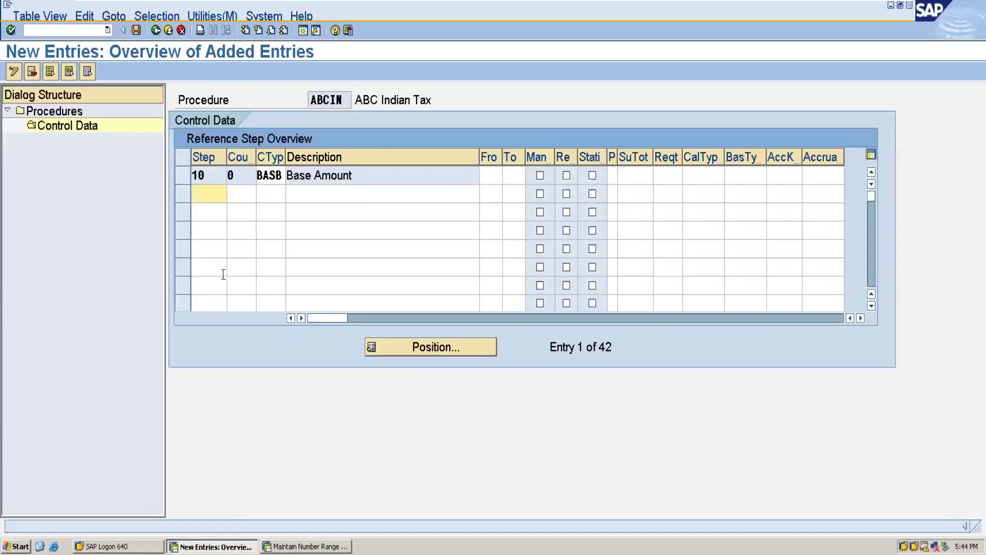
Add step 20 with condition type SGST to the control data of ABCIN
text(20)
click(272, 194)
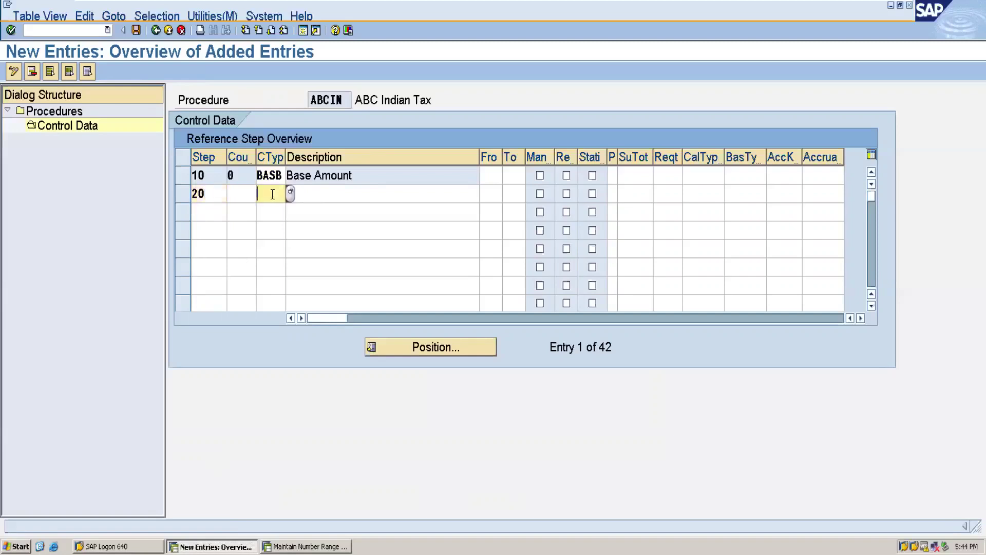
text(SG)
text($)
text(T)
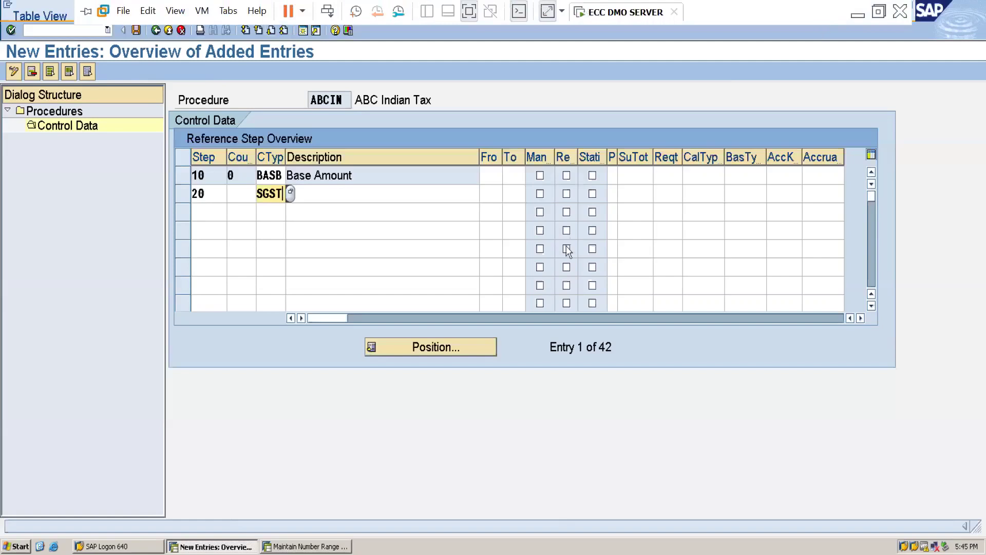
click(307, 194)
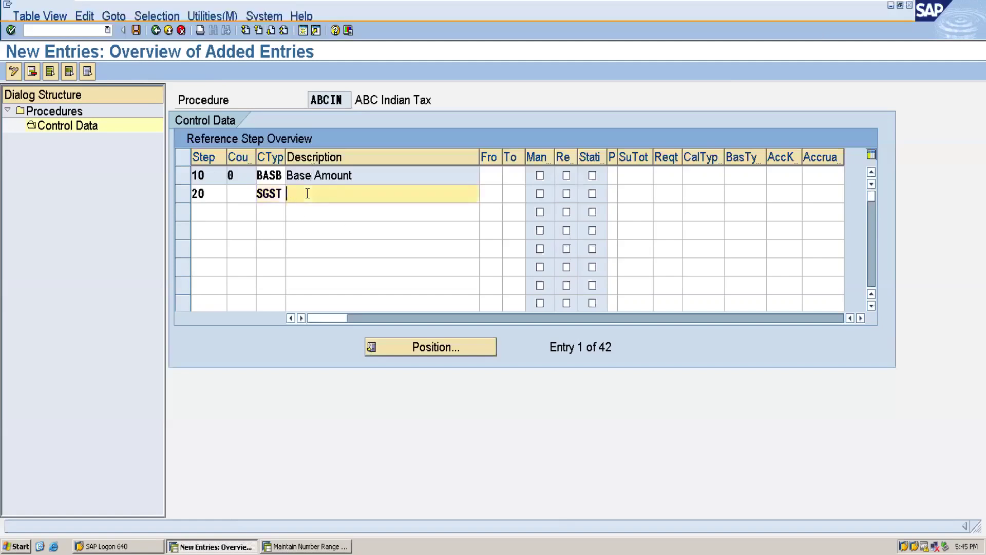
key(Return)
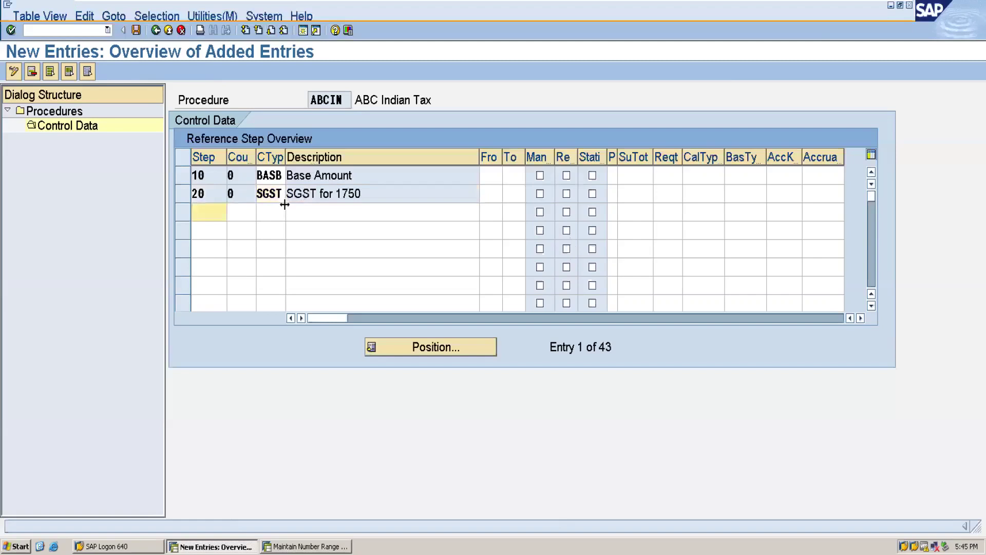
Add step 30 with condition type CGST and step 40 with condition type IGST to the control data of ABCIN
text(30)
click(270, 212)
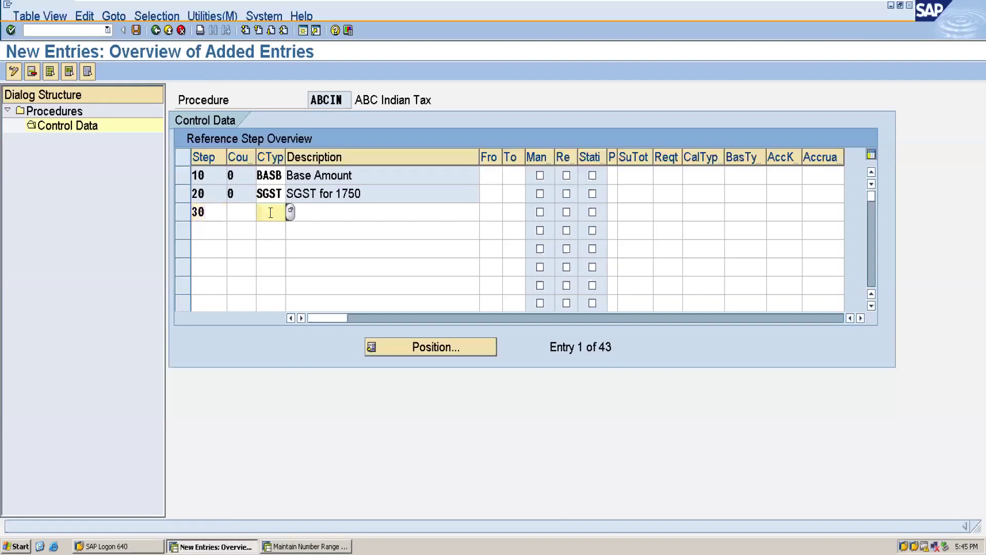
text(CGST)
key(Return)
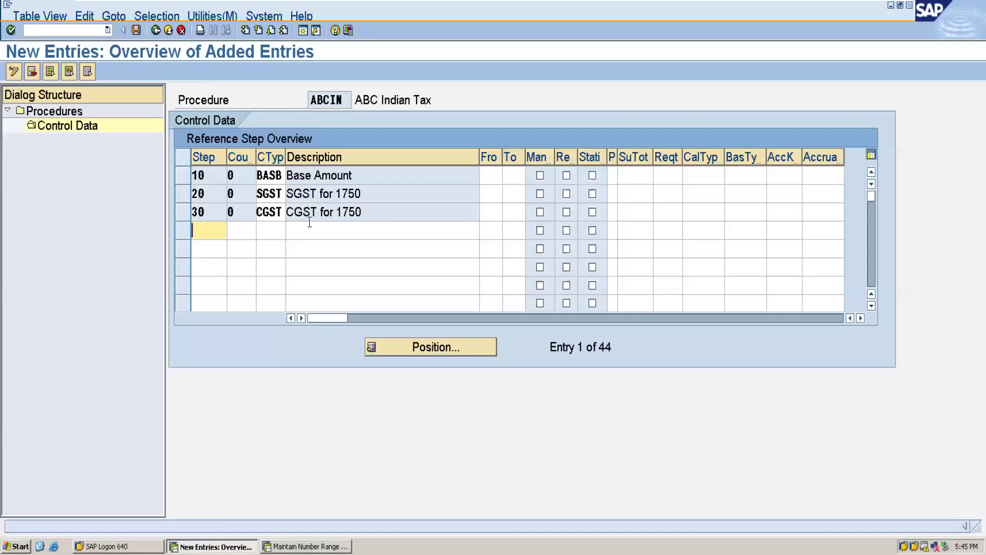
text(40)
click(270, 230)
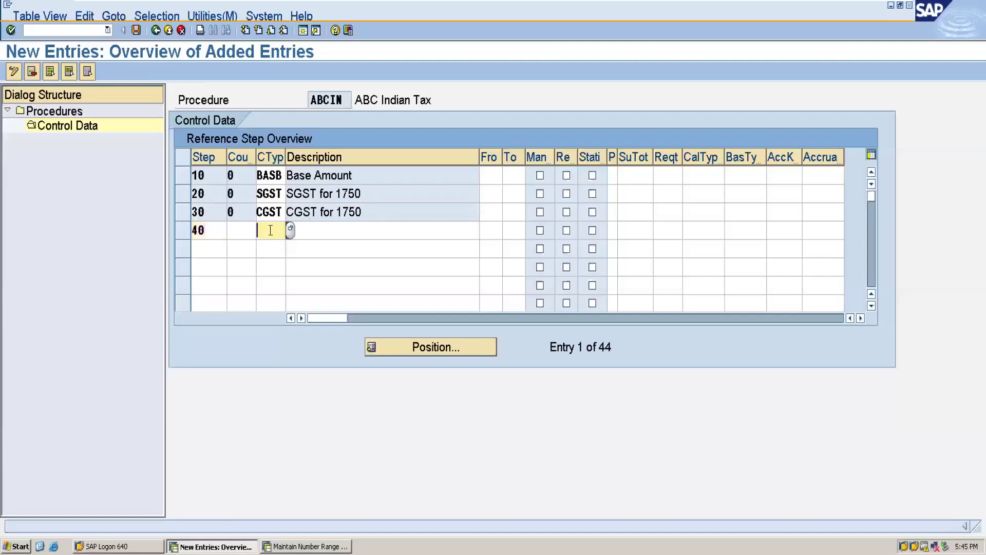
text(IGST)
key(Return)
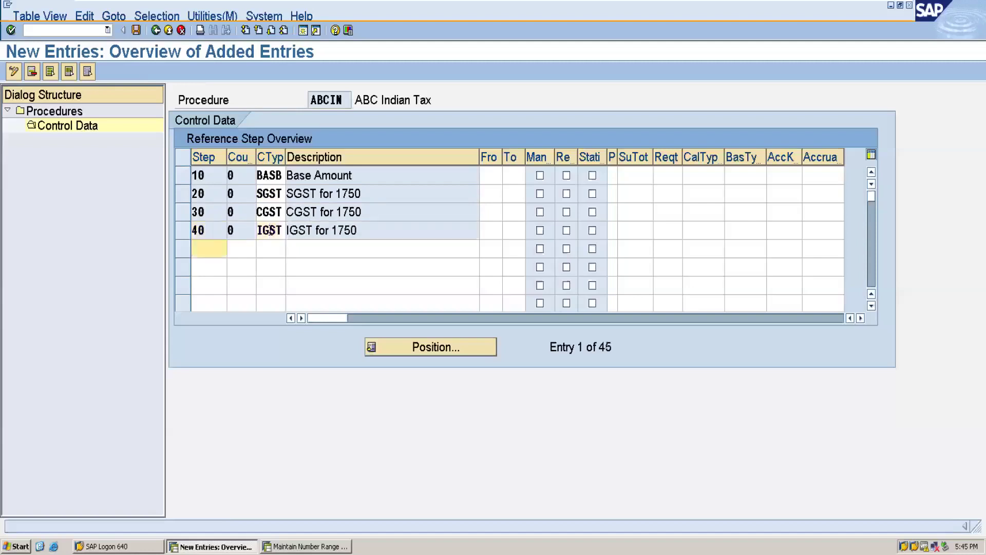
Set the From step to 10 for the SGST, CGST and IGST rows and save under the proposed customizing request
click(497, 196)
text(10)
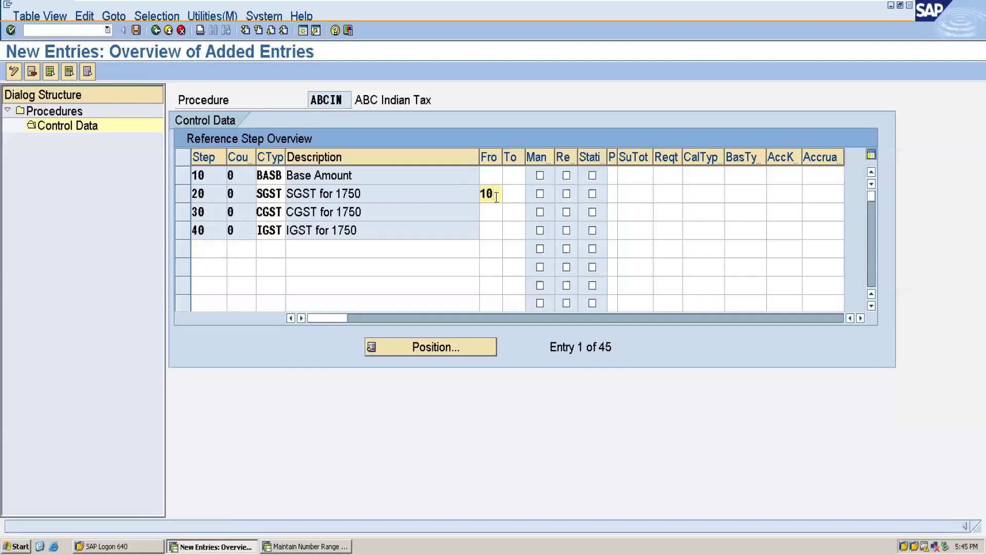
click(488, 211)
text(10)
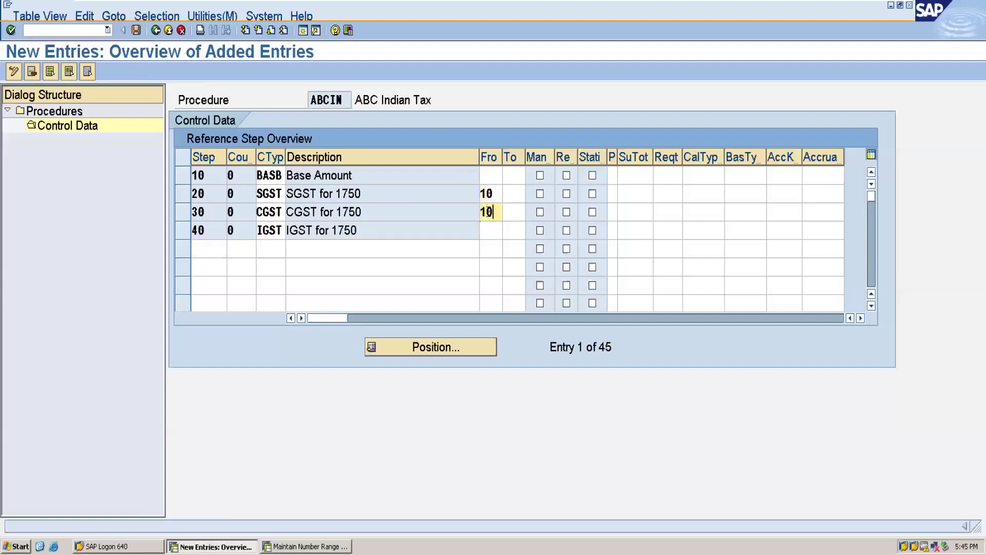
click(487, 235)
text(10)
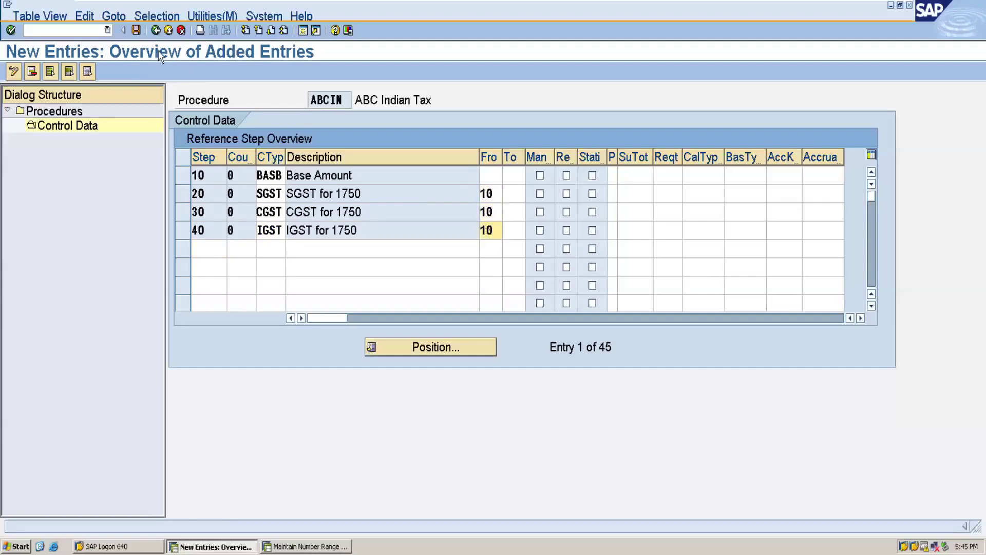
click(136, 31)
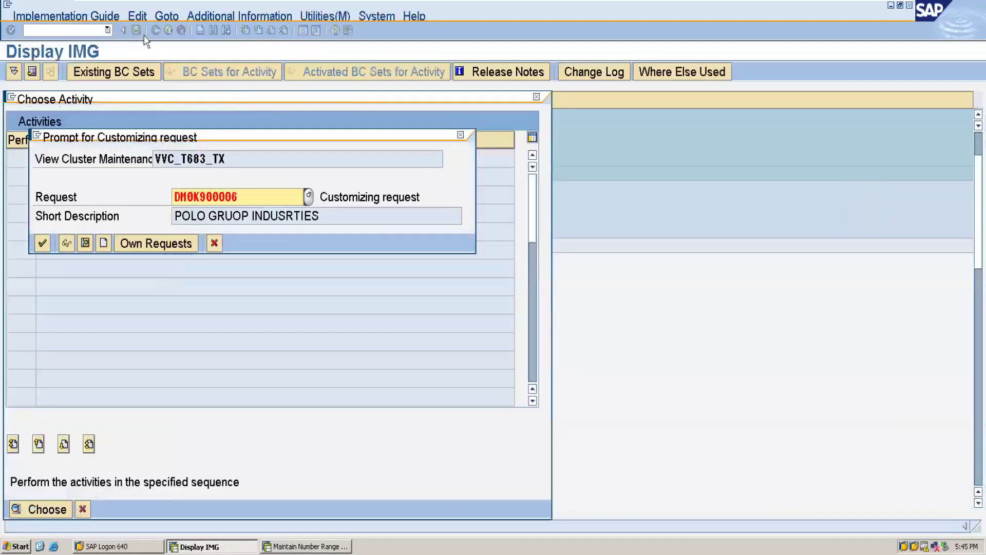
click(42, 243)
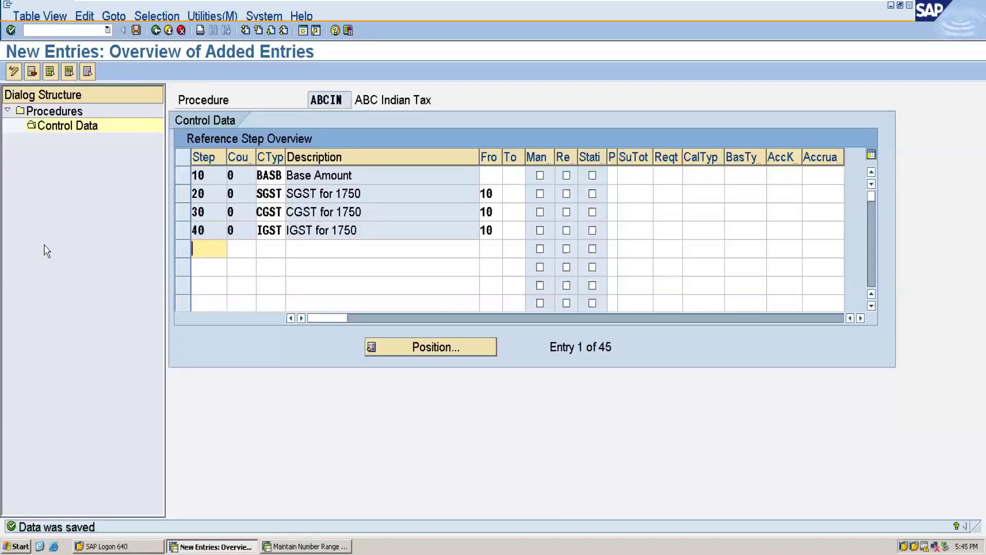
Assign account keys SG1, CG1 and IG1 to the SGST, CGST and IGST rows and save the control data
click(774, 175)
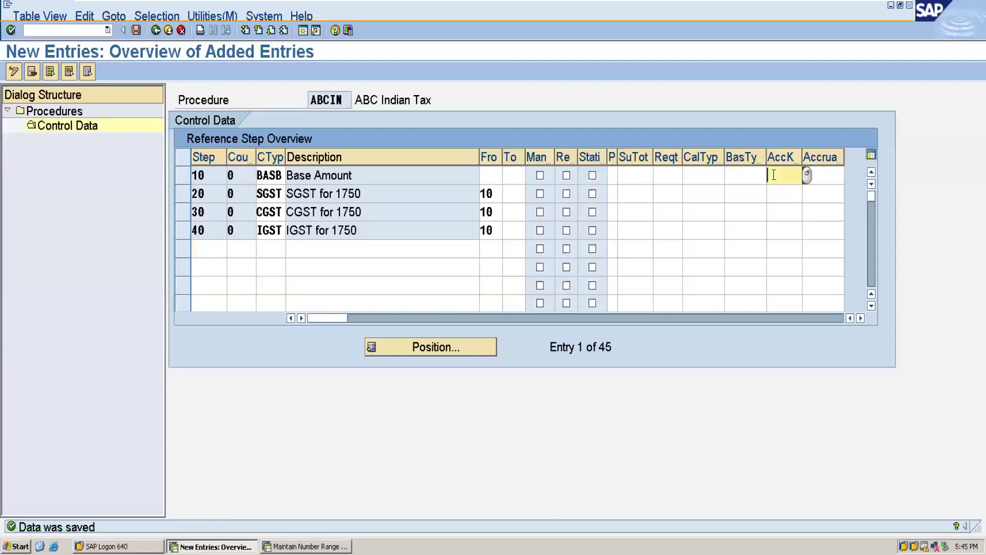
click(779, 190)
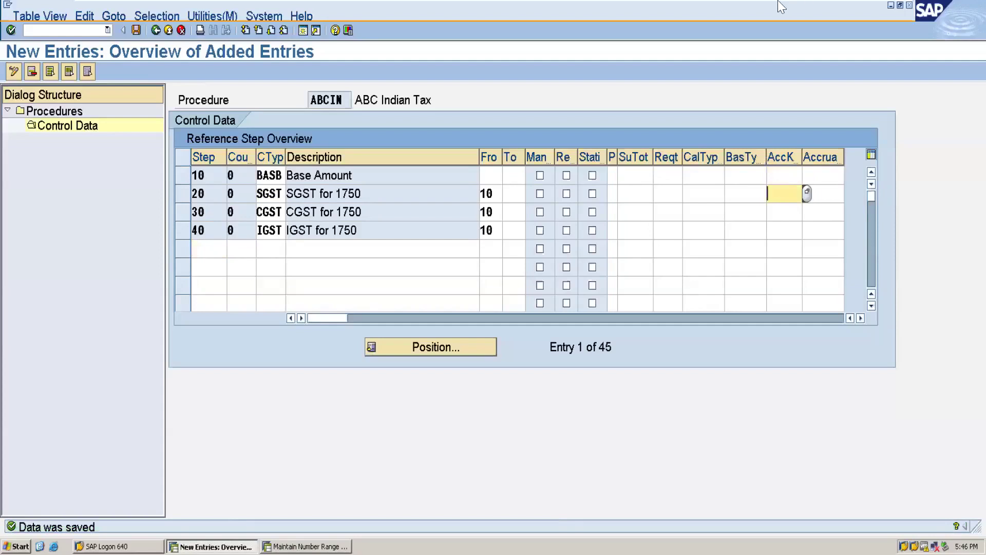
click(857, 10)
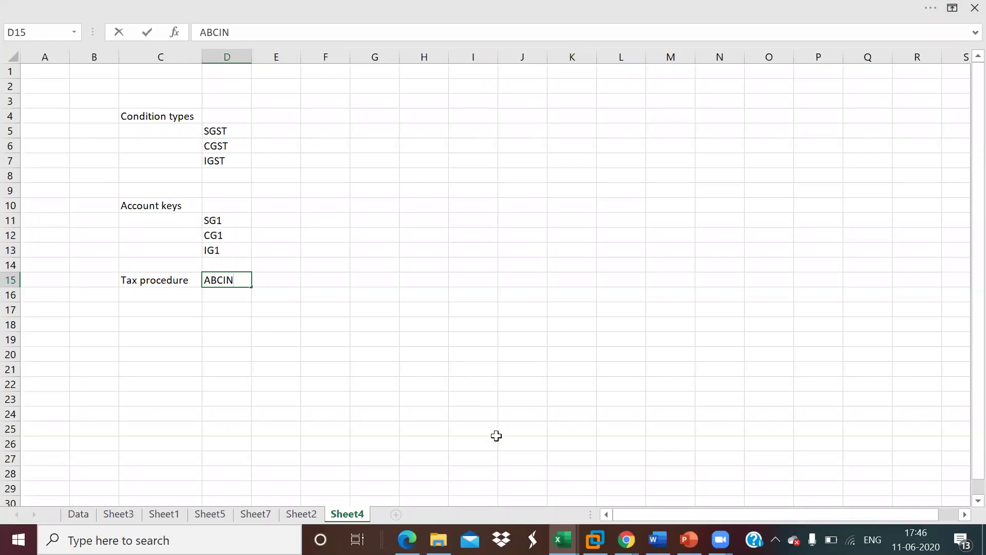
mouse_move(595, 539)
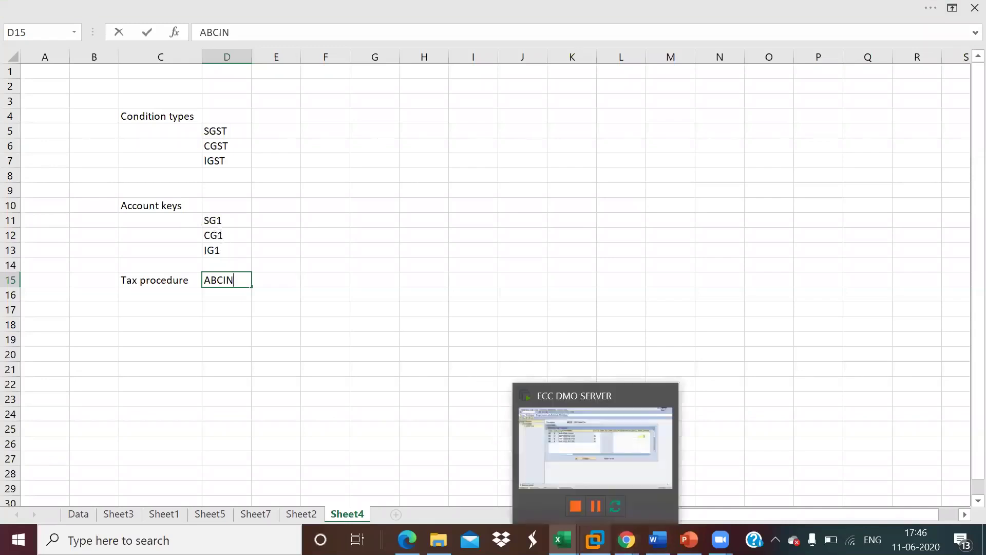
click(641, 424)
text(SG1)
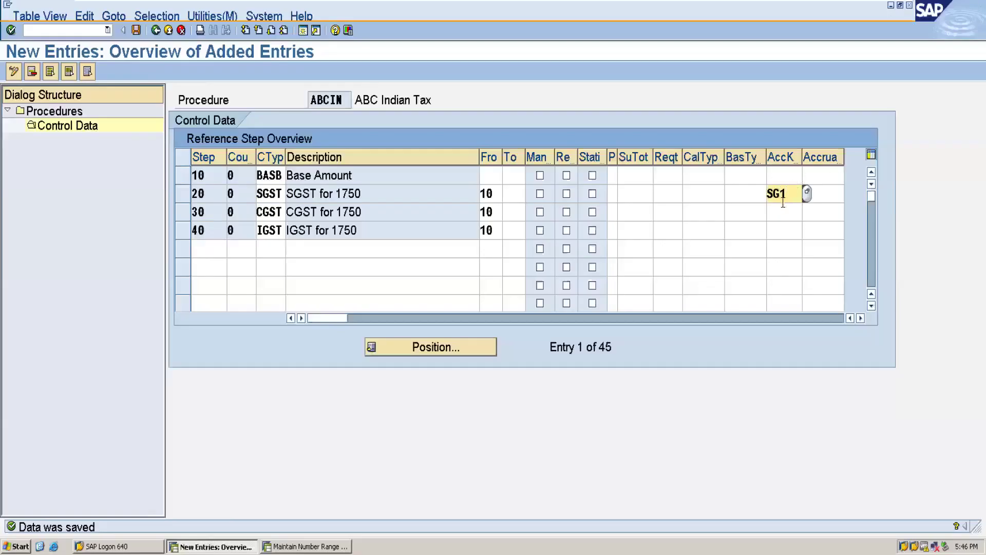
click(779, 211)
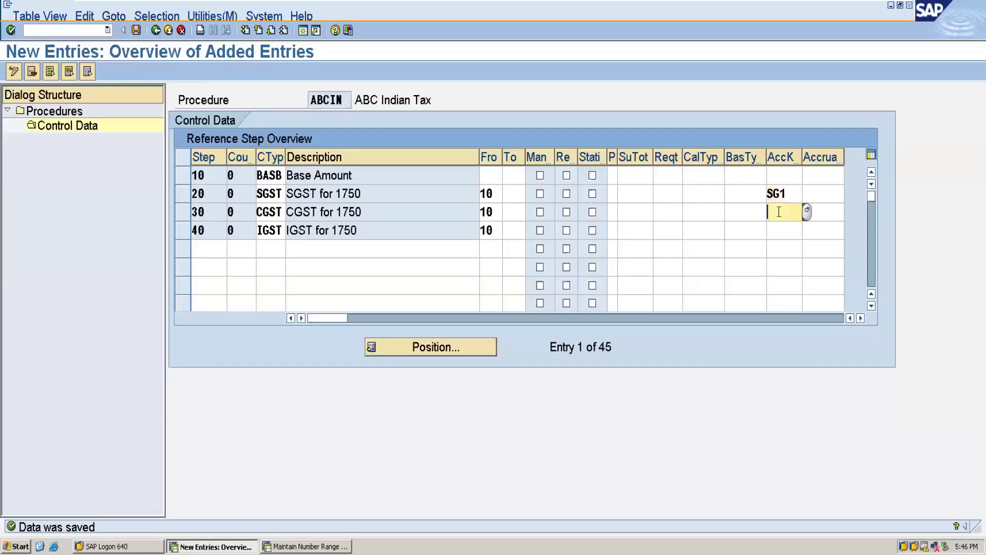
text(CG1)
click(777, 230)
text(IG1)
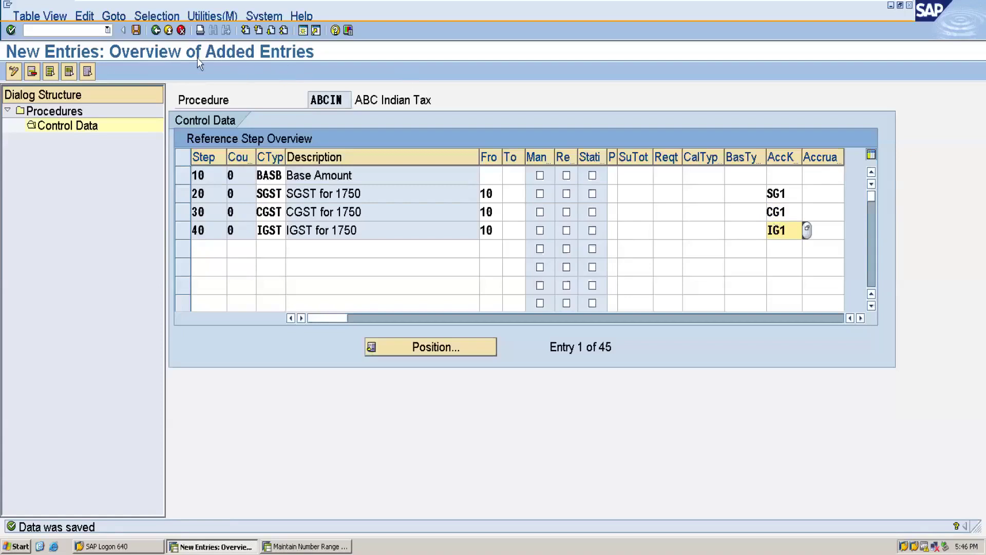
click(143, 38)
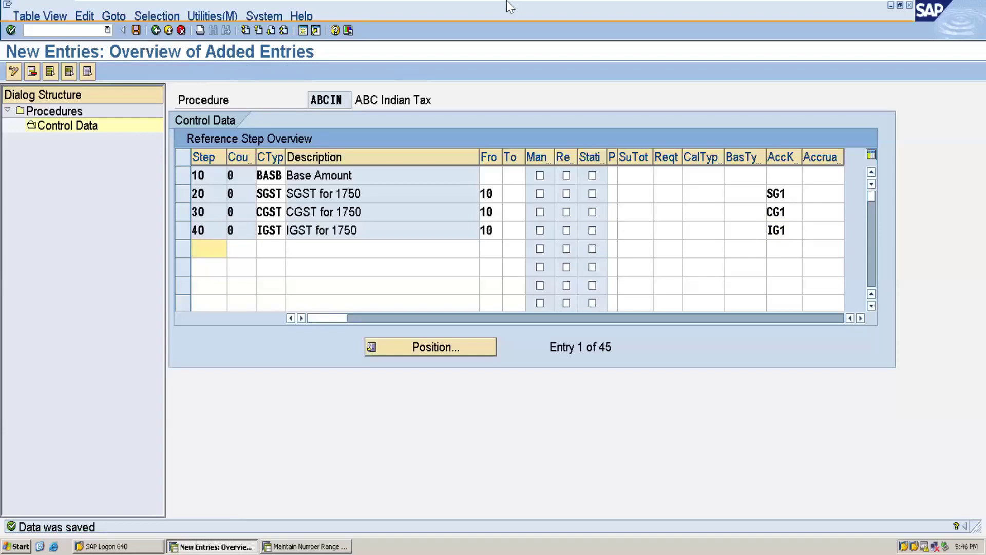
Check the GST input tax configuration steps in the Word document, and return to the SAP session
mouse_move(611, 4)
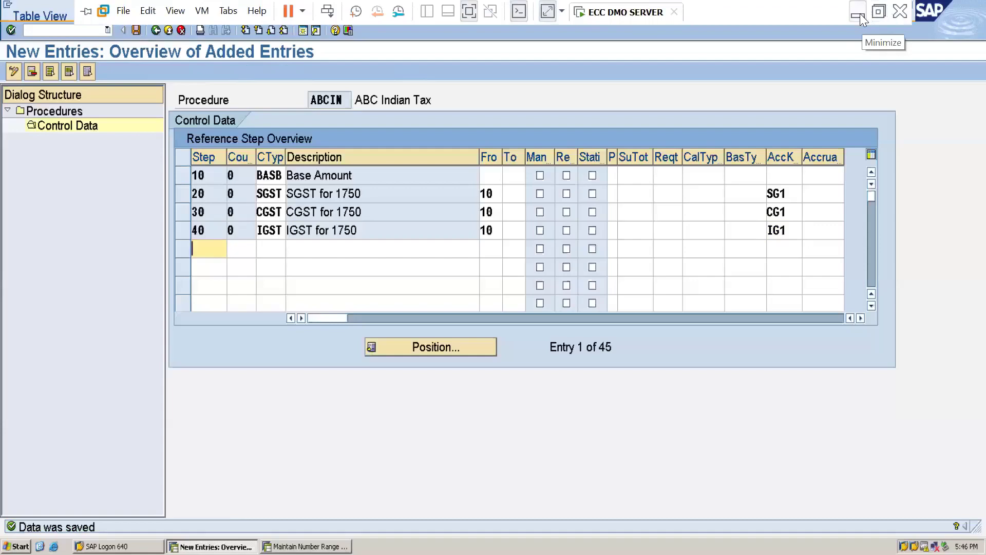
click(858, 16)
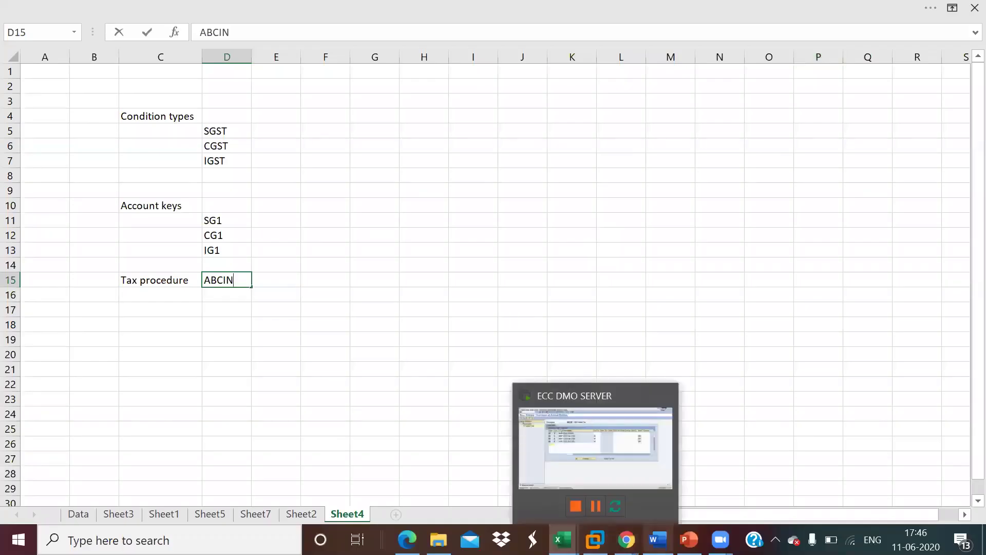
click(658, 539)
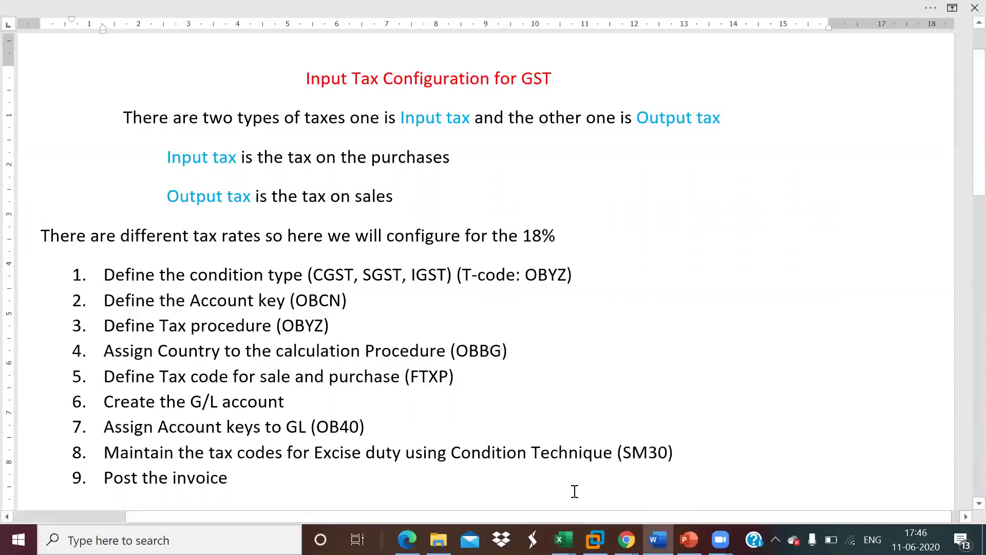
mouse_move(595, 540)
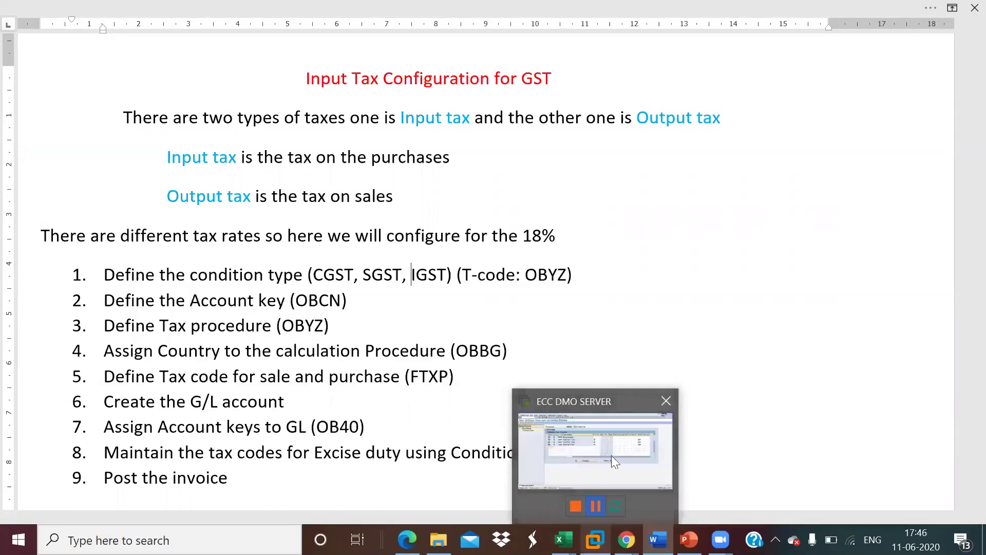
click(611, 454)
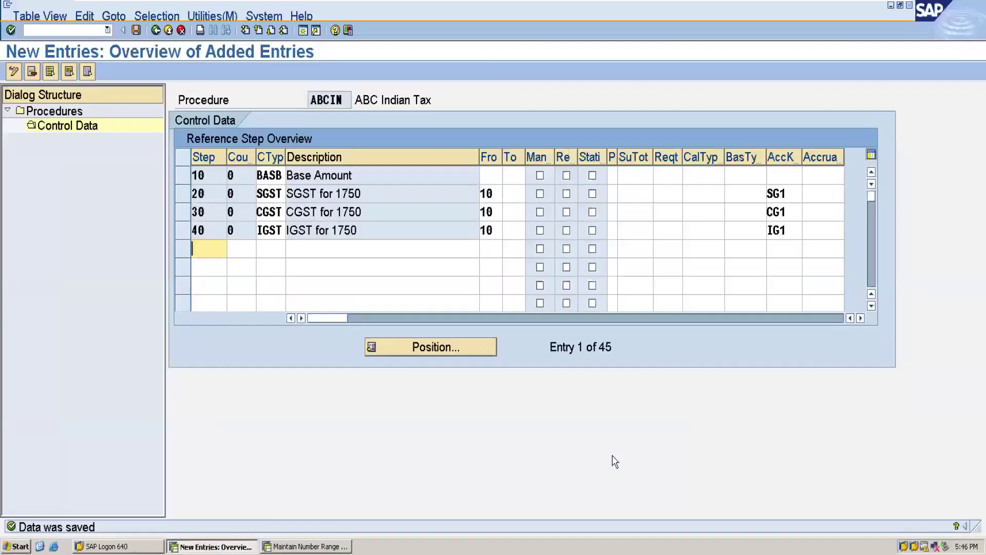
Leave the procedure definition and open the Assign Country to Calculation Procedure activity in the IMG
click(156, 31)
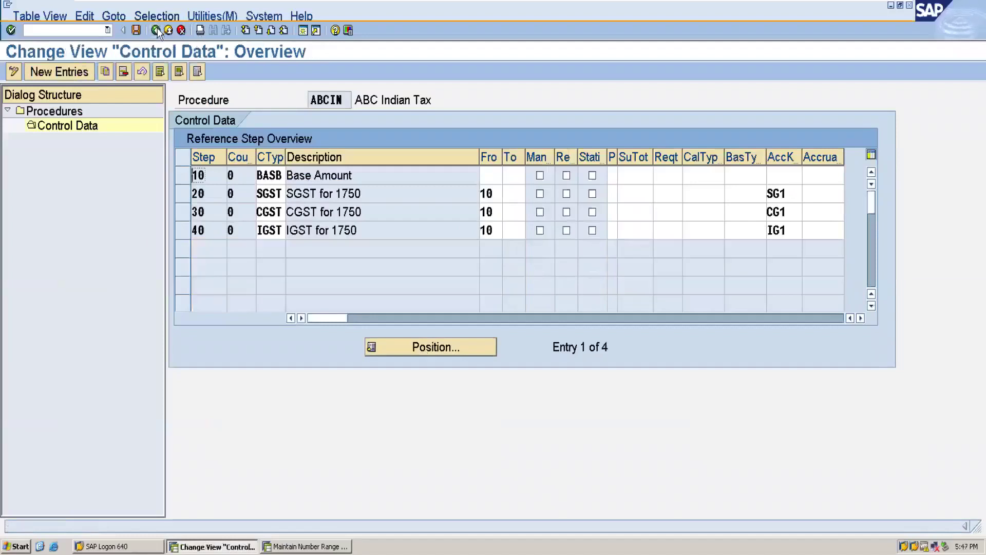
click(156, 31)
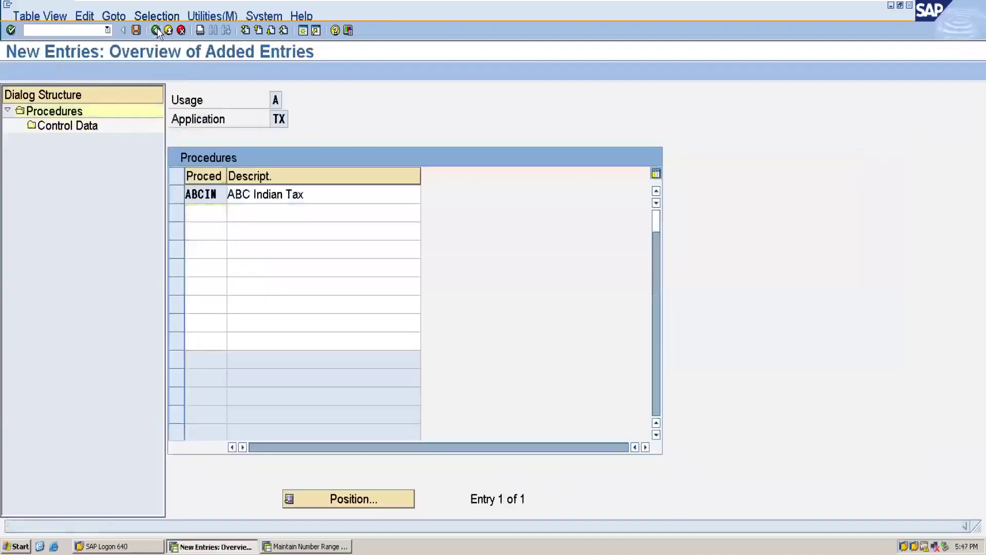
click(156, 31)
click(156, 31)
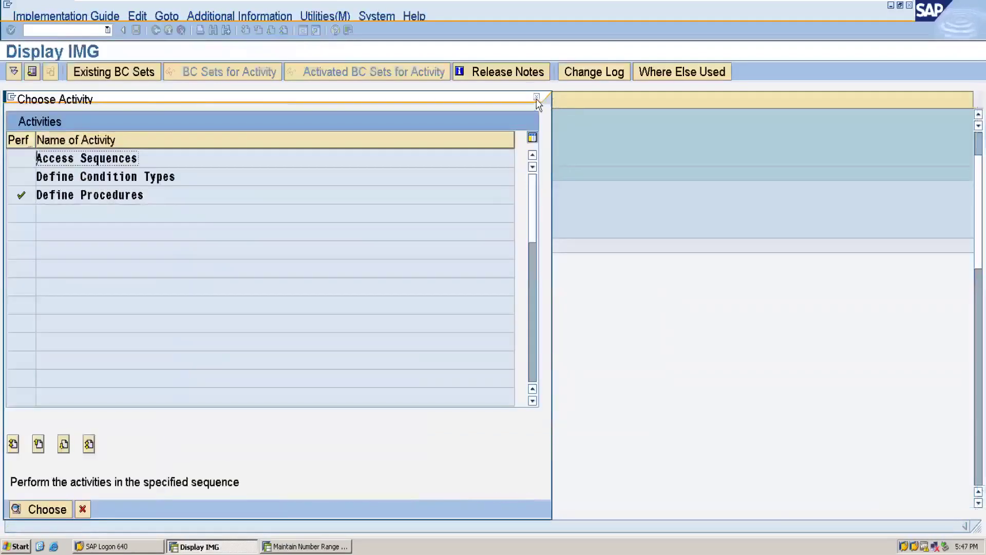
click(536, 98)
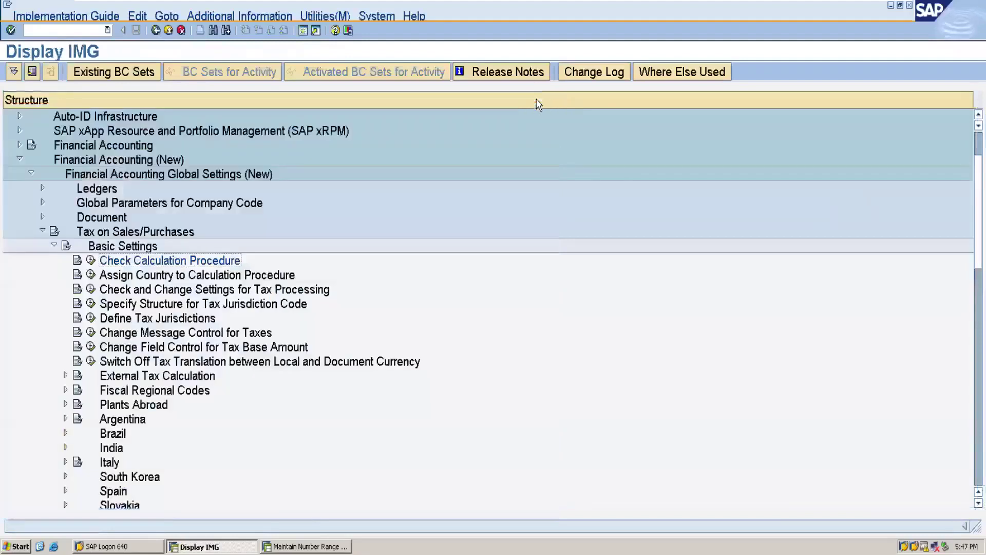
click(92, 276)
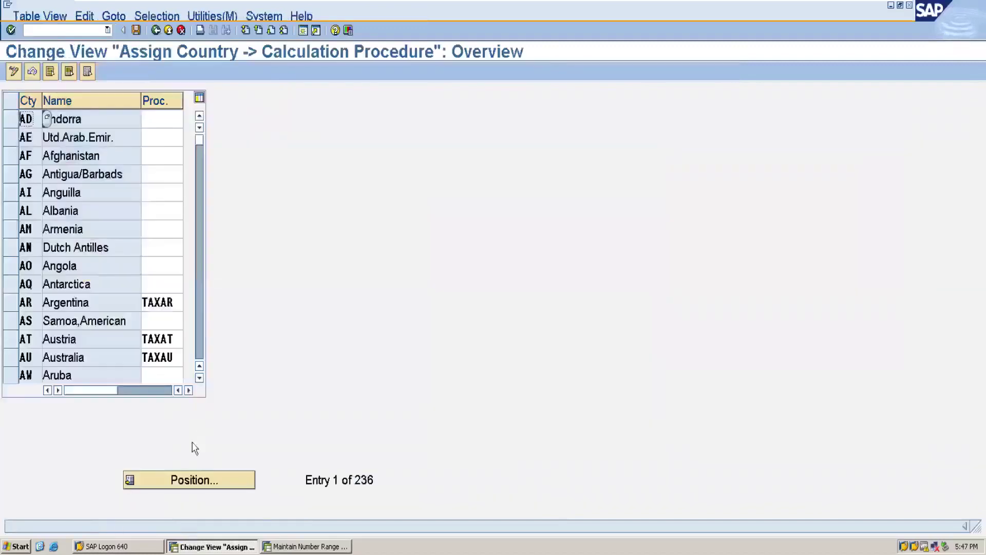
Position the country list at IN and clear the calculation procedure assigned to India
click(168, 487)
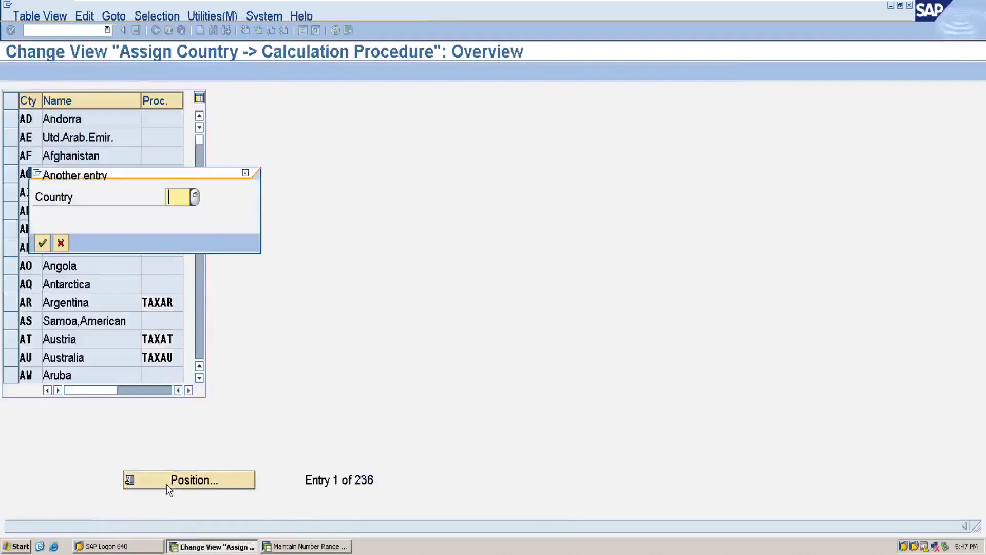
text(IN)
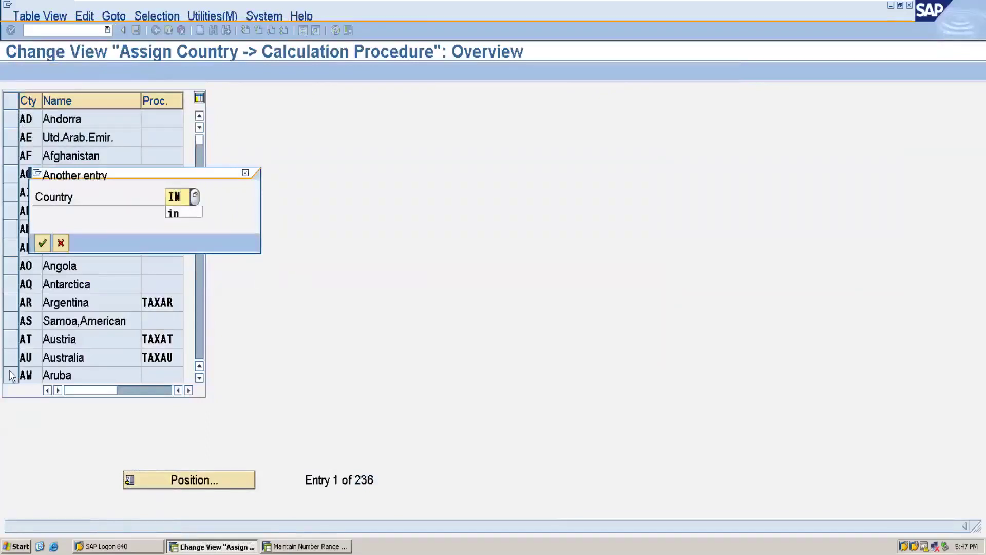
click(42, 244)
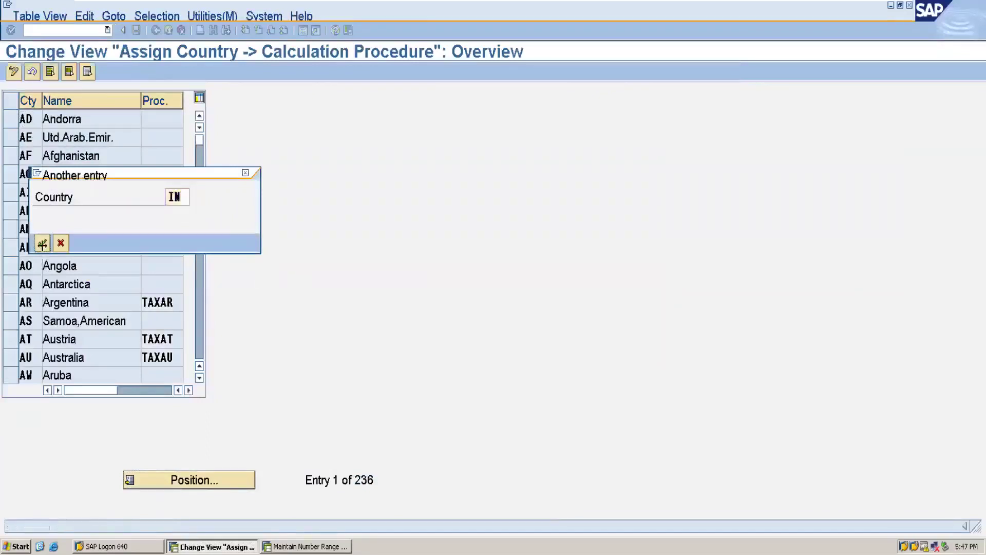
click(181, 121)
key(BackSpace)
key(BackSpace)
key(BackSpace)
key(BackSpace)
key(BackSpace)
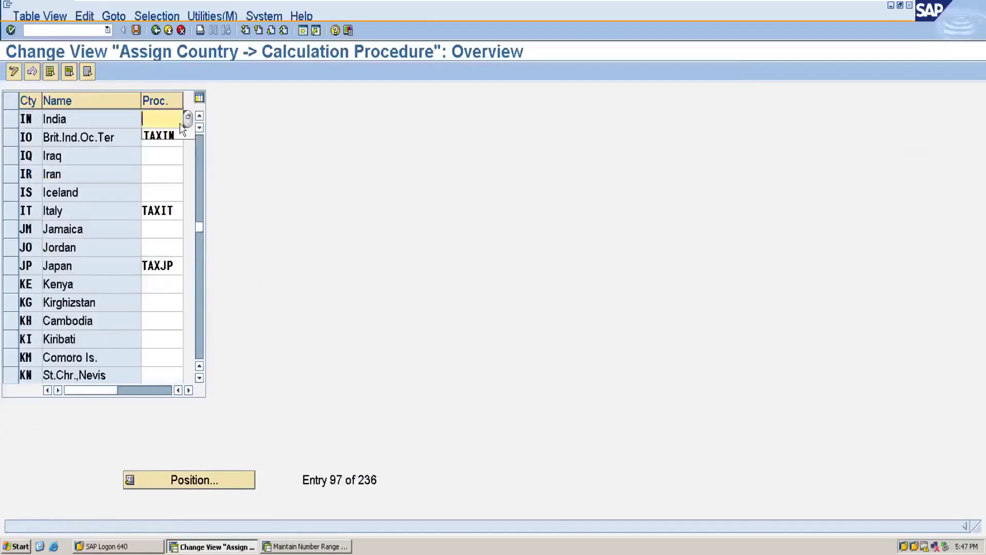
Check the tax procedure name in the Excel notes workbook, and return to the SAP session
mouse_move(677, 6)
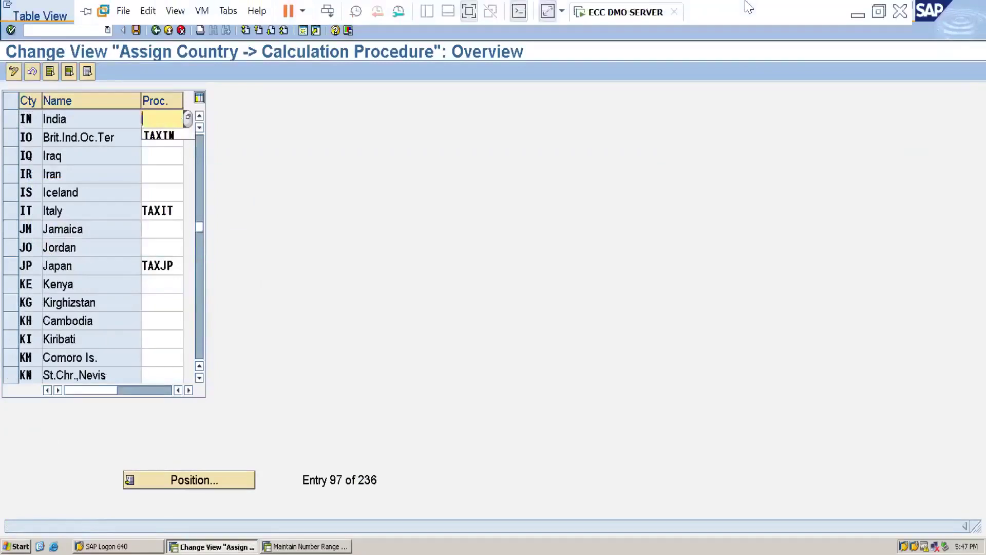
click(857, 12)
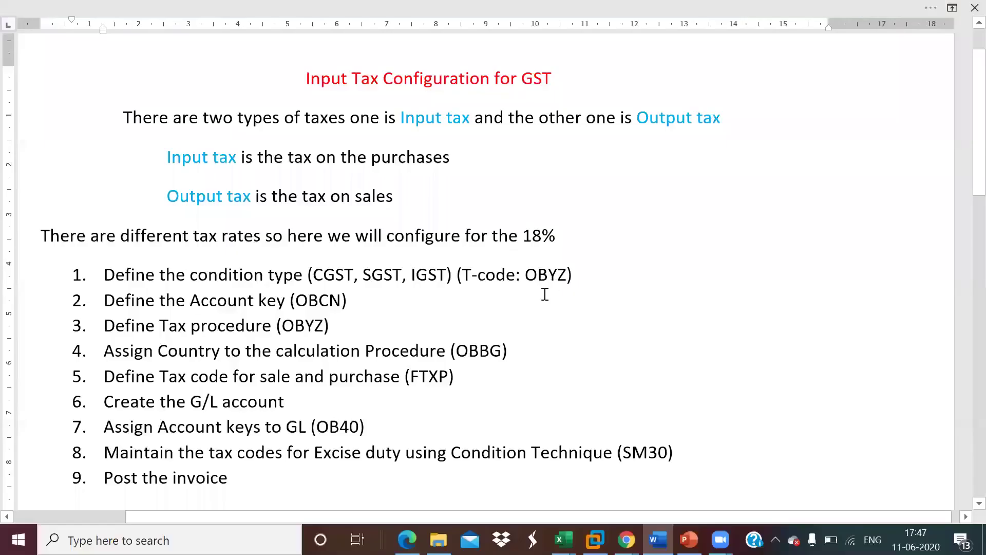
mouse_move(563, 539)
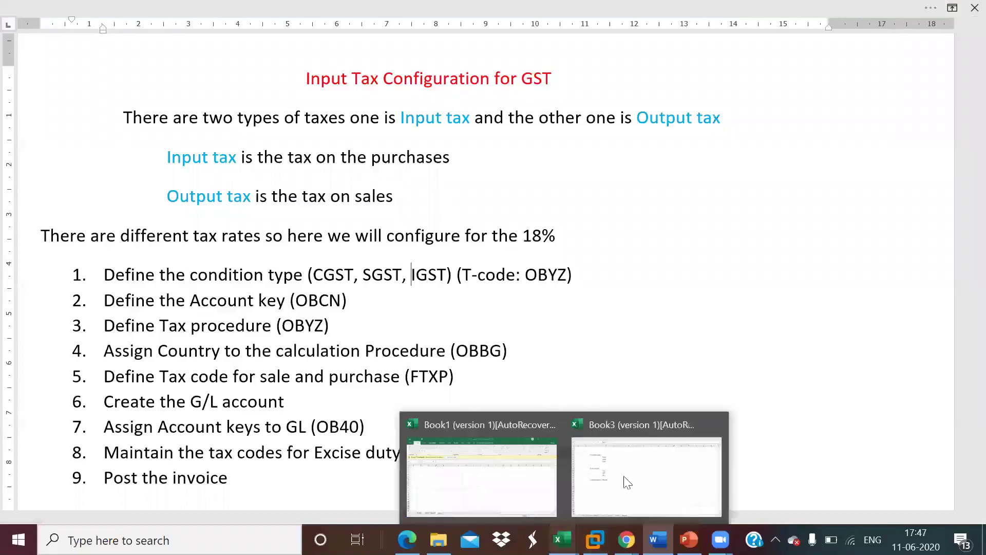
click(628, 481)
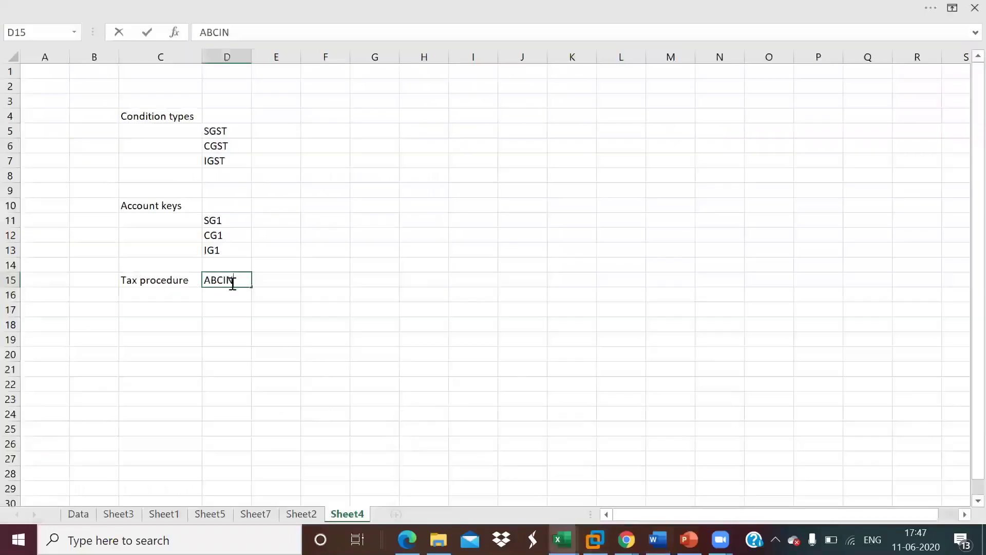
drag(234, 282, 201, 283)
click(199, 284)
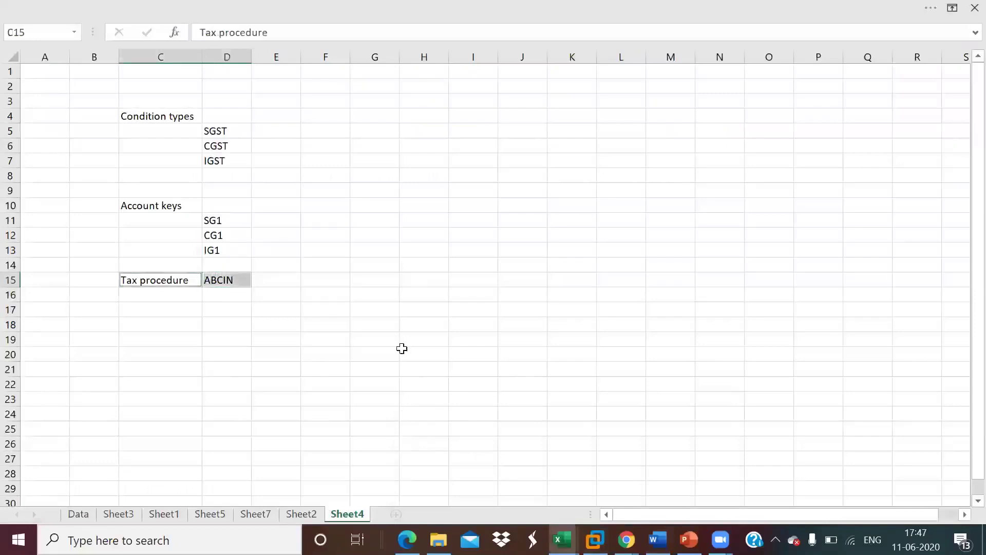
click(291, 383)
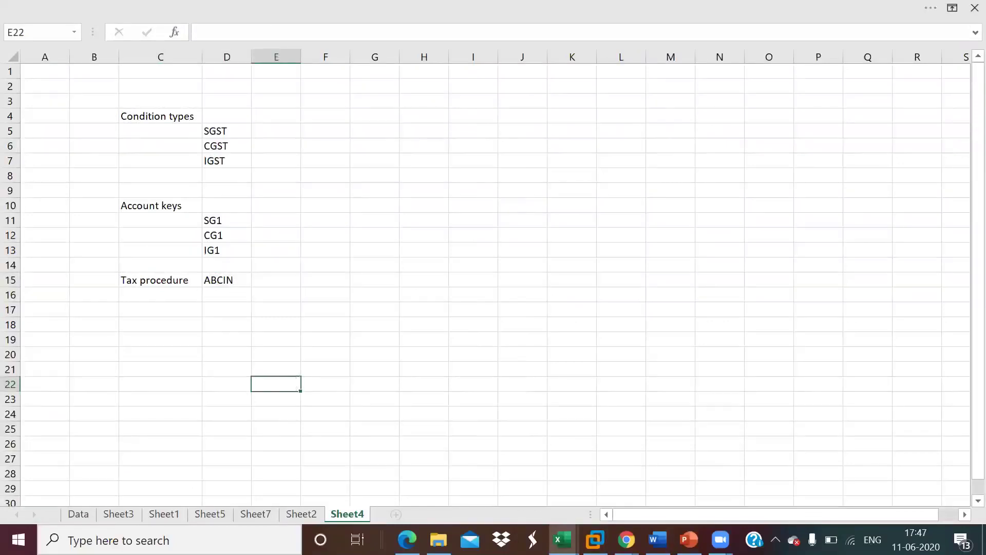
mouse_move(594, 539)
click(586, 462)
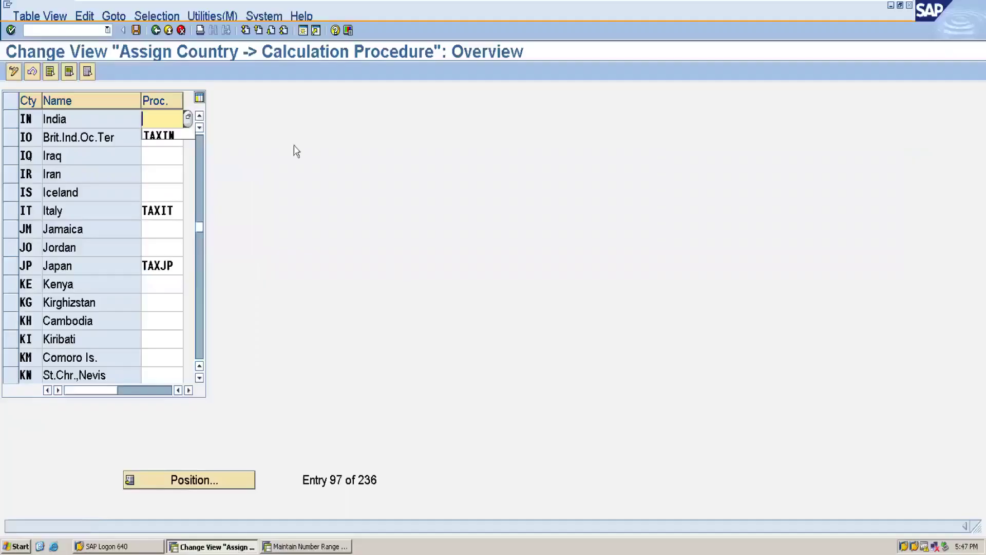
Assign calculation procedure ABCIN to India, save it under the proposed customizing request, and return to the IMG
text(ABCIN)
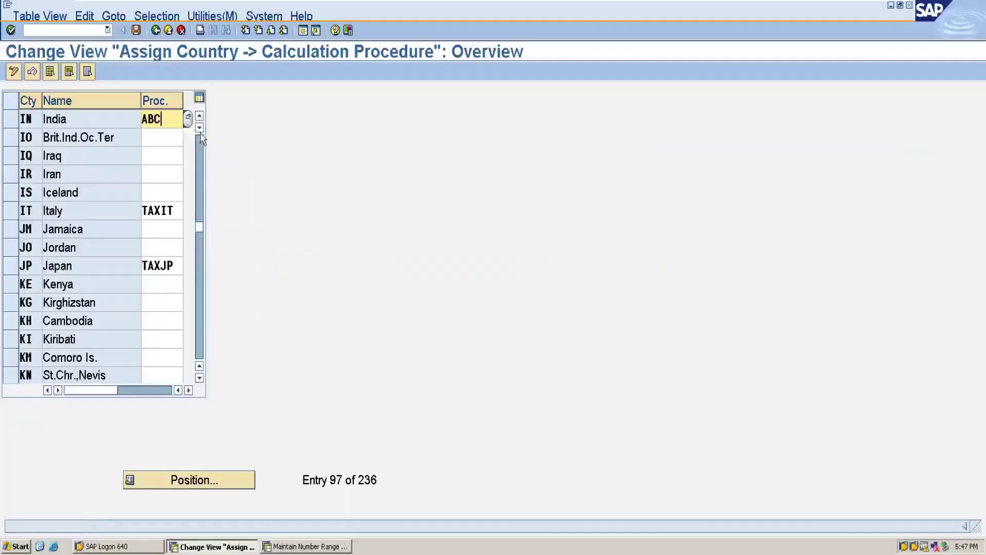
click(137, 30)
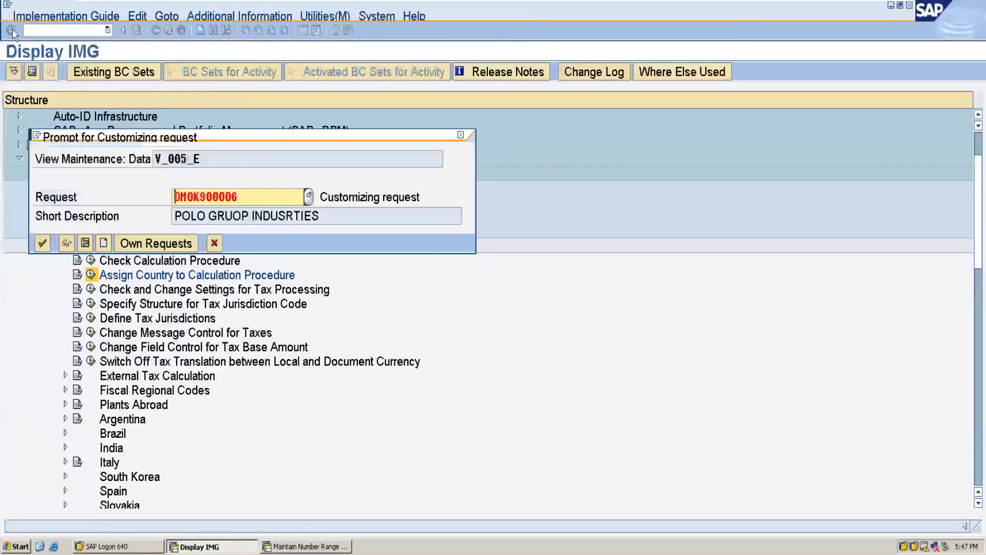
click(43, 243)
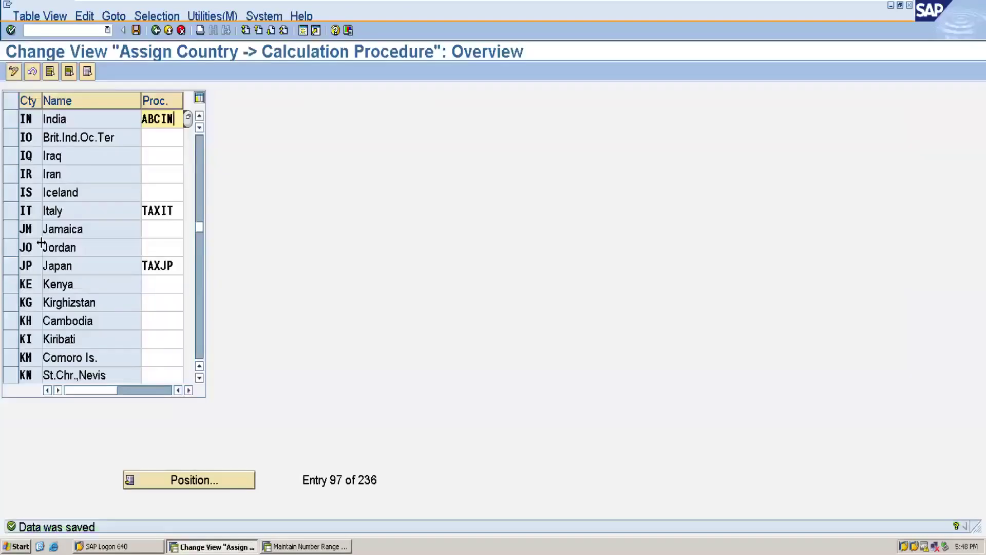
click(155, 34)
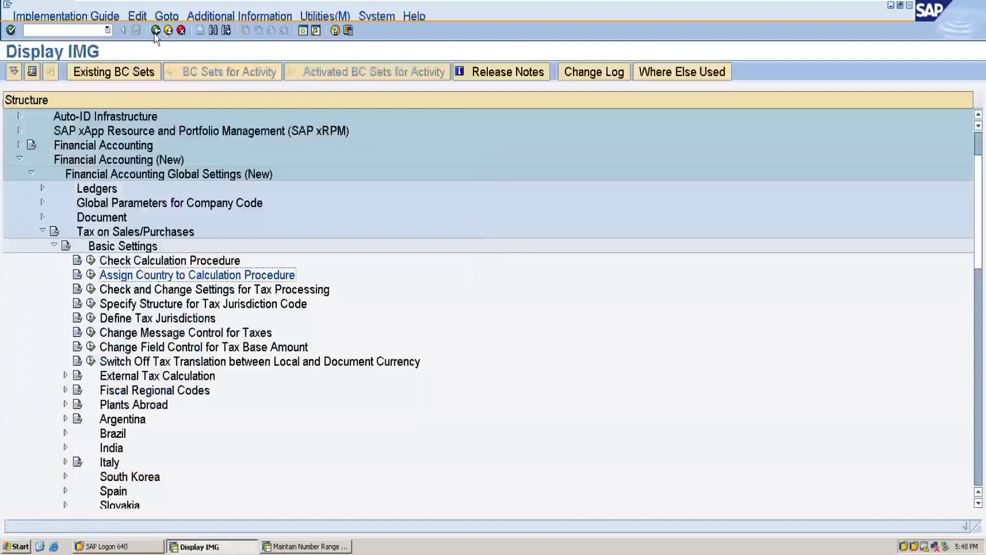
Check the next GST configuration step in the Word document, and switch back to the SAP session
mouse_move(519, 4)
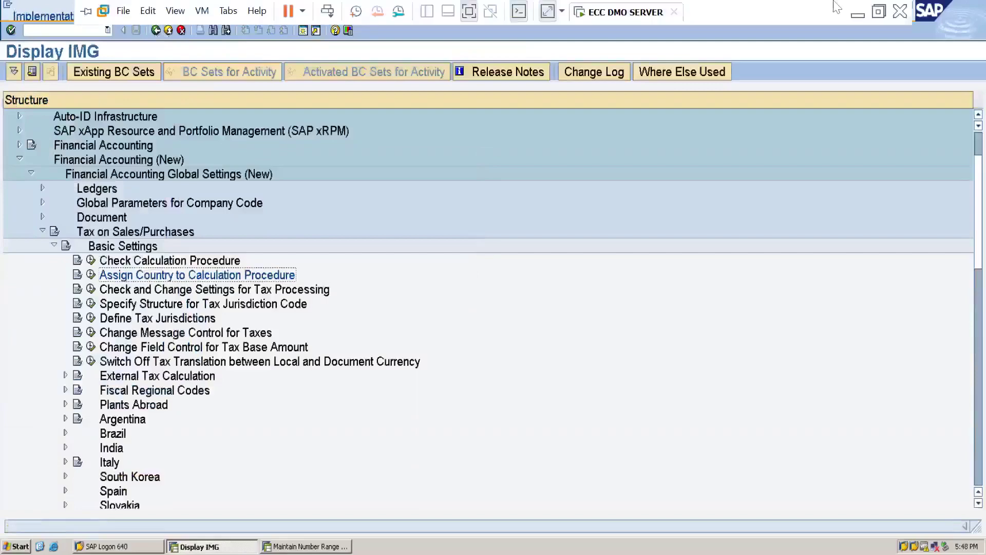
click(858, 13)
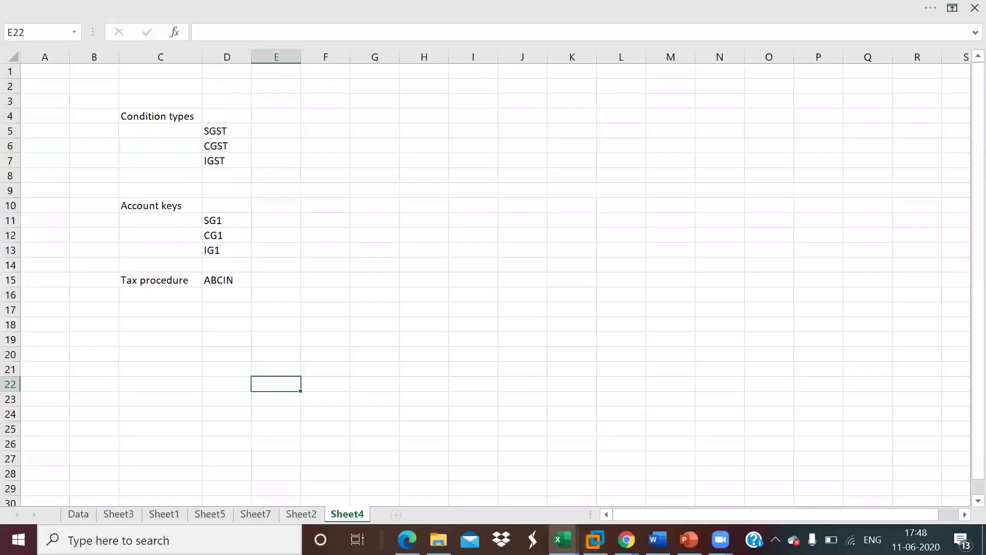
click(658, 540)
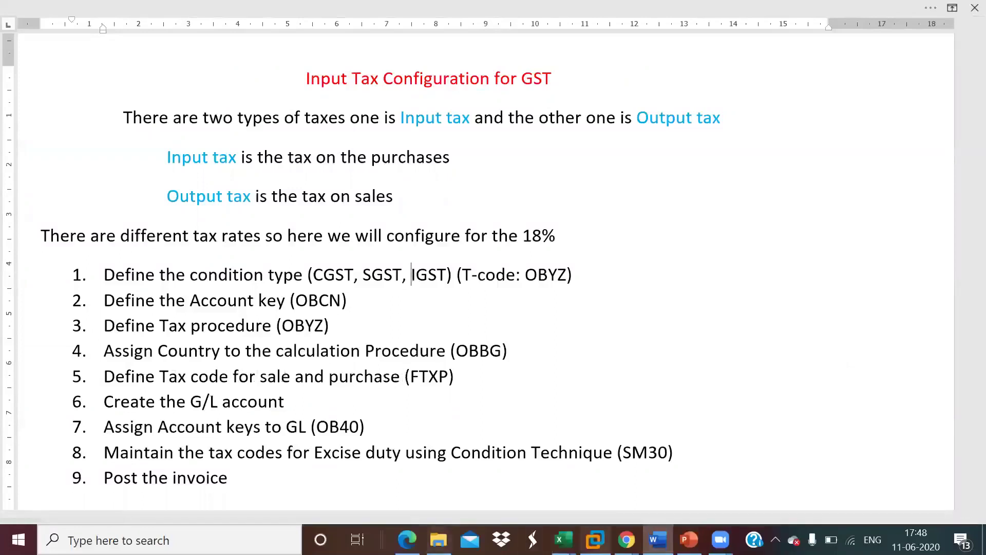
mouse_move(595, 540)
click(619, 447)
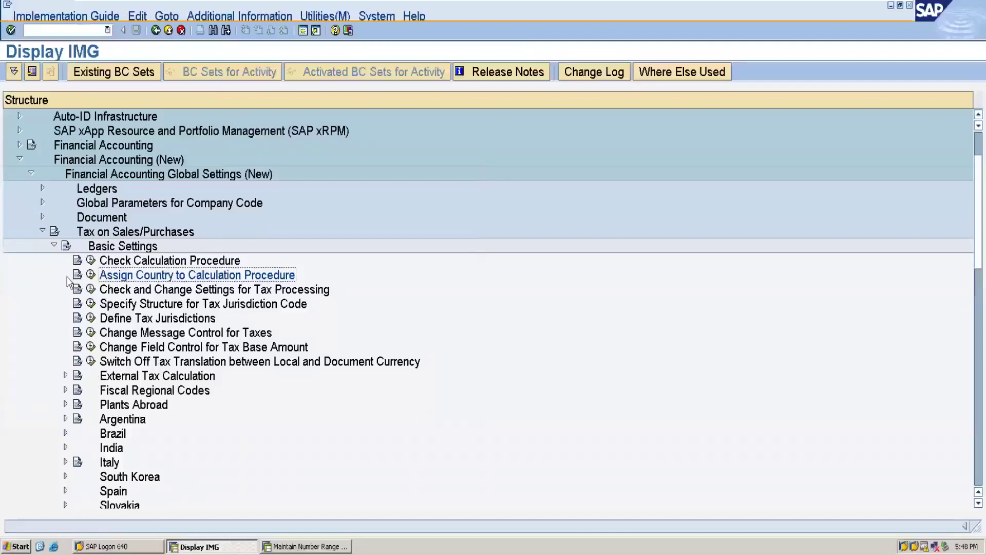
Open the Define Tax Codes for Sales and Purchases activity under the tax Calculation settings for country IN
click(55, 246)
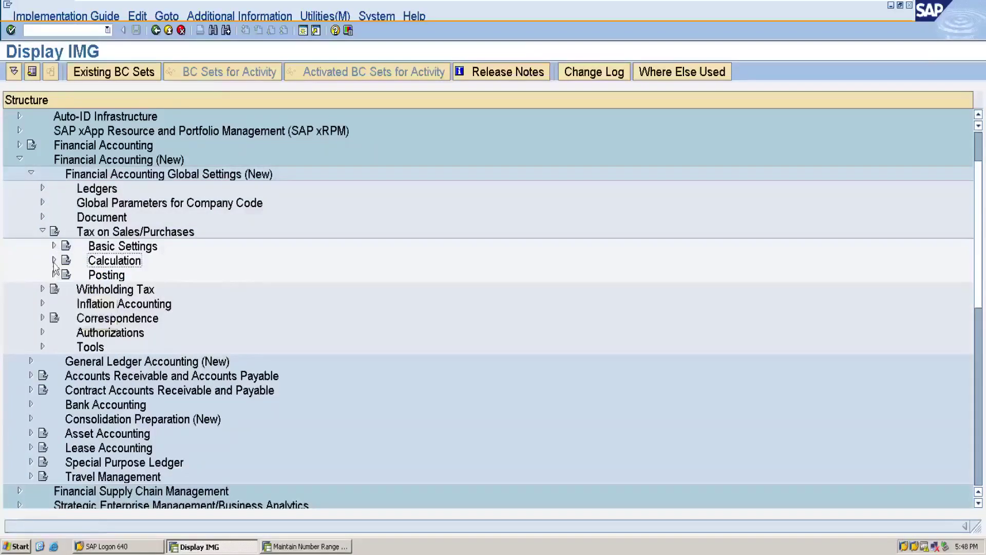
click(54, 260)
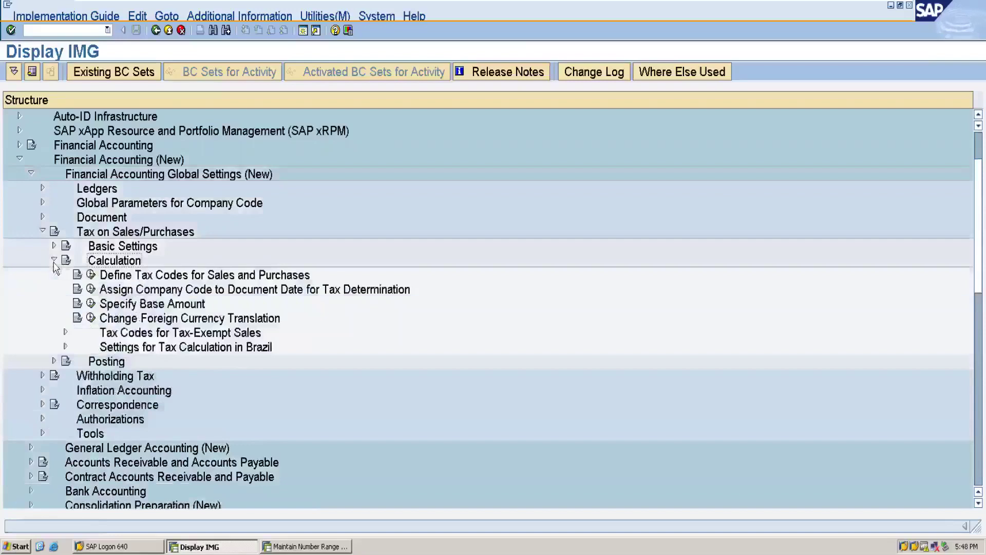
click(91, 277)
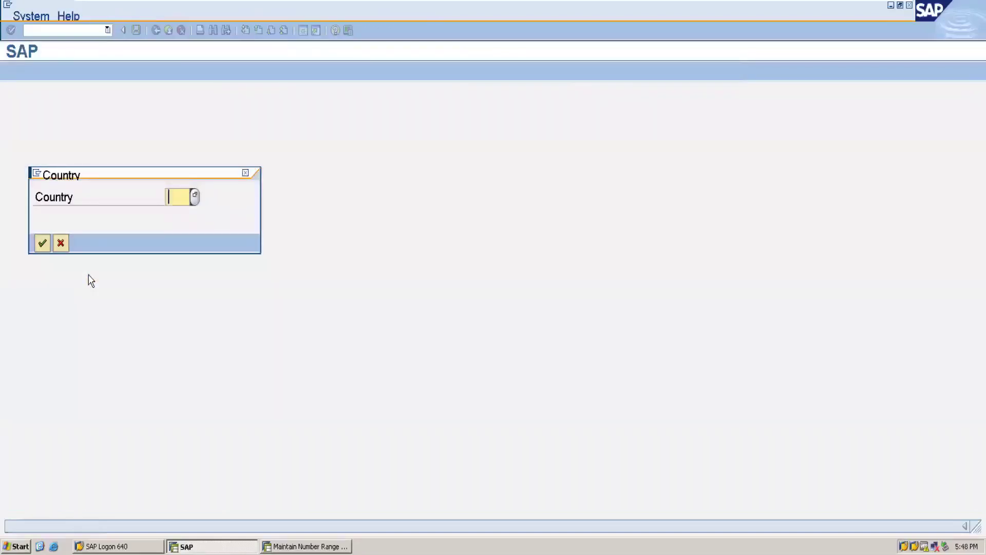
text(IN)
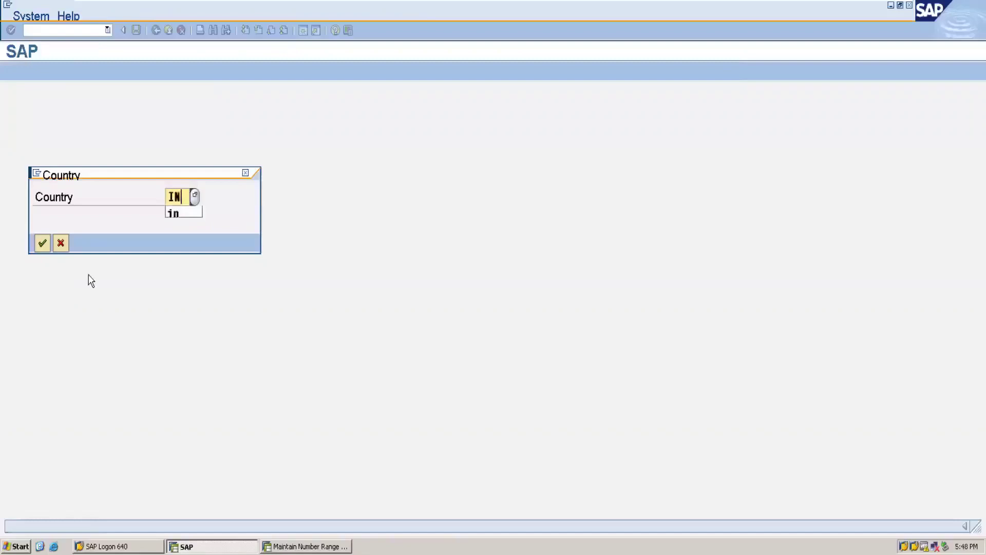
key(Return)
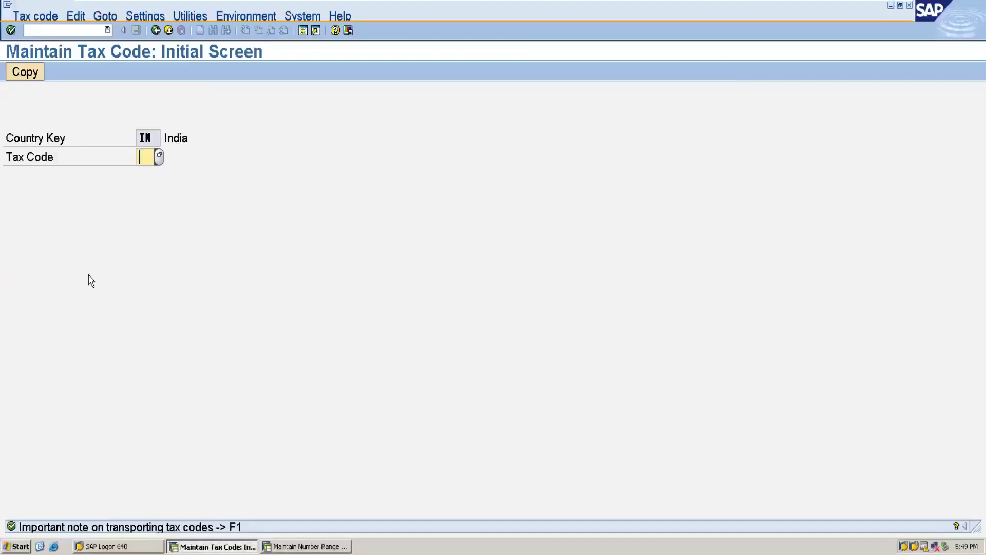
Start tax code E1 with the description "SGST plus CGST" and tax type V (Input tax), and accept its properties
text(E1)
key(Return)
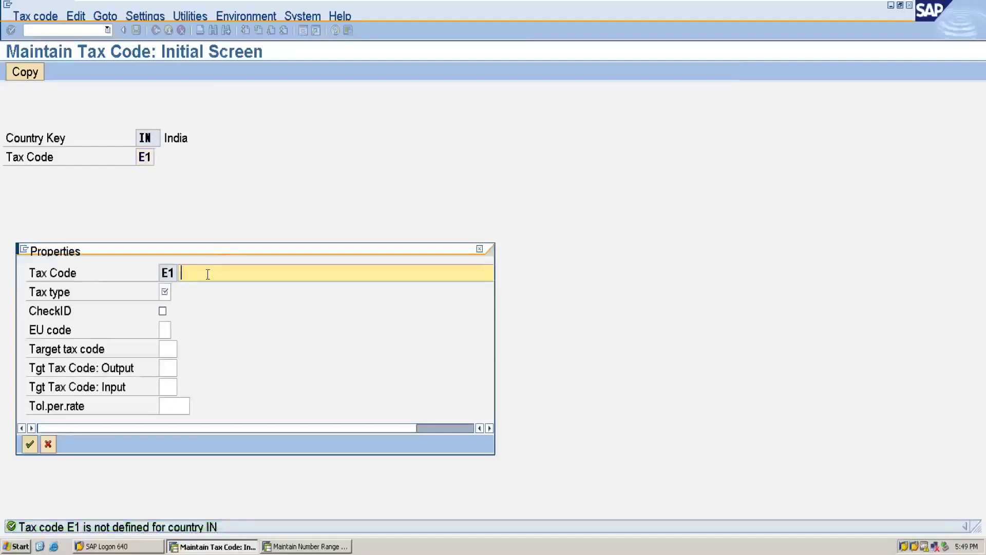
text(SGST plus )
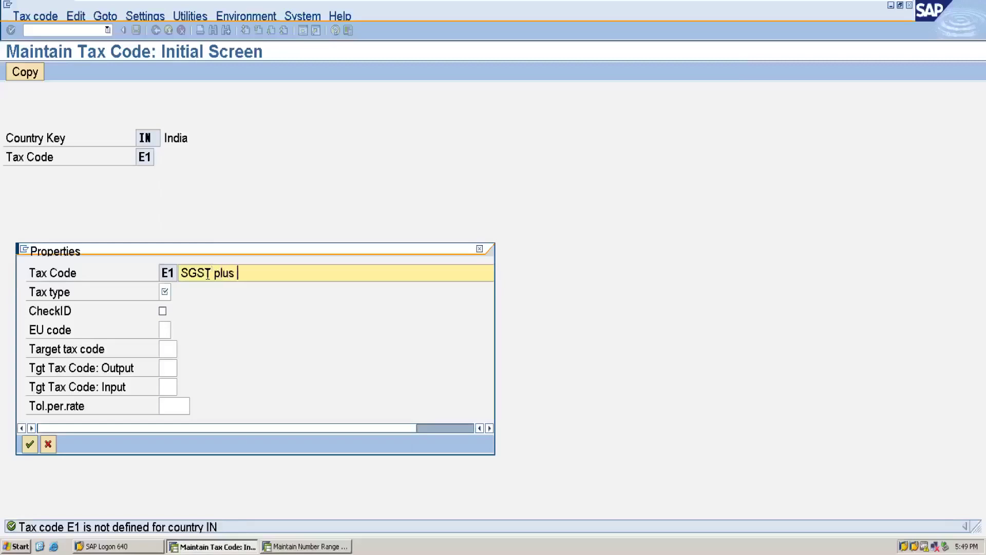
text(CGST)
click(169, 293)
click(175, 294)
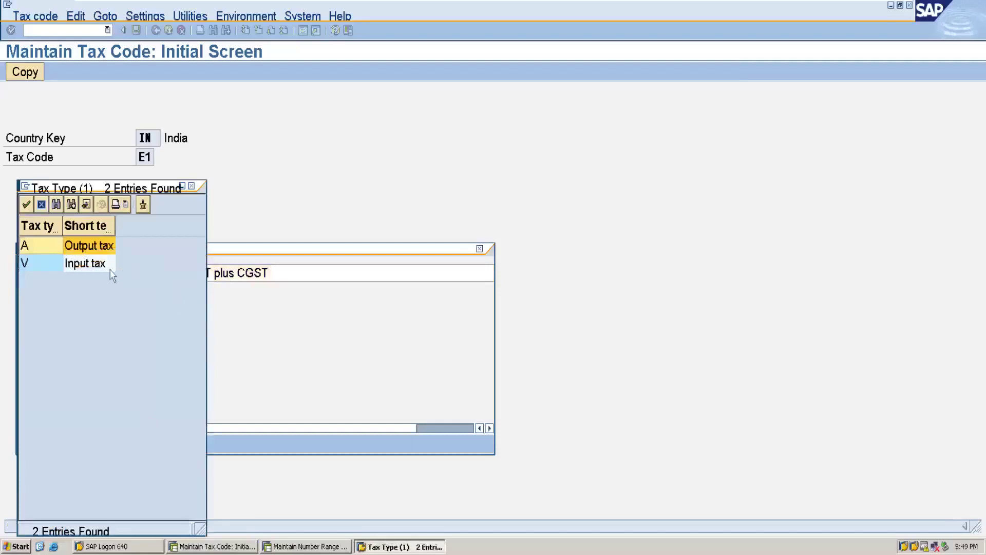
click(94, 266)
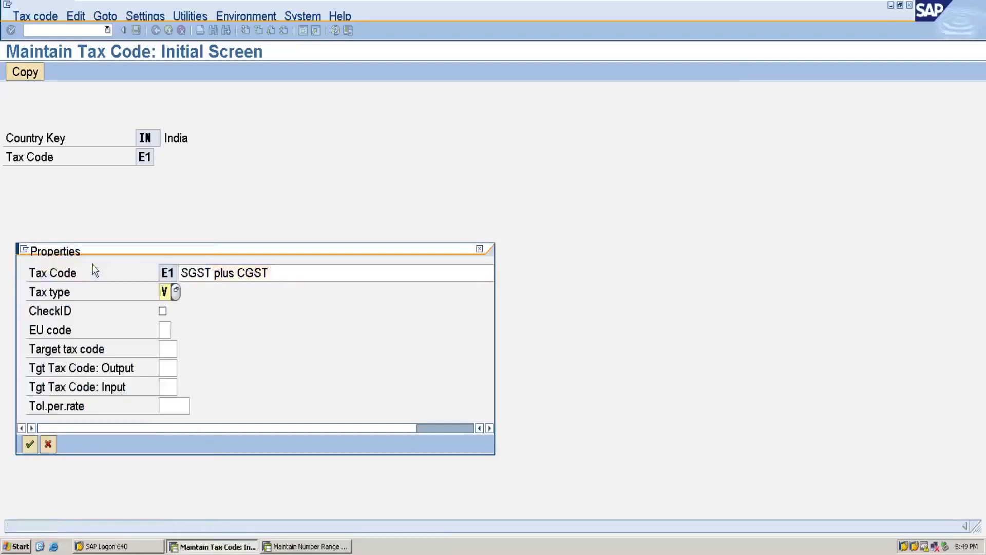
click(30, 445)
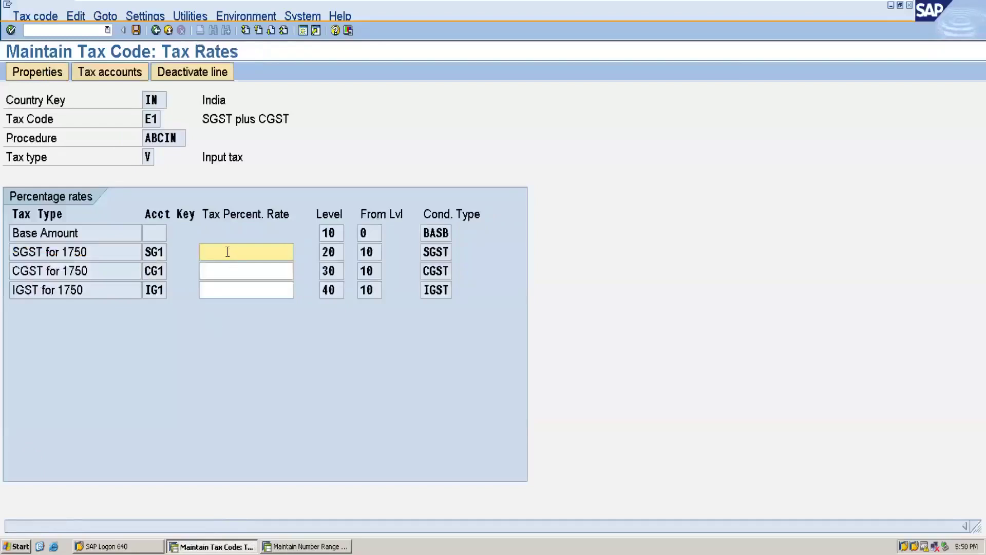
Set the SGST and CGST rates of tax code E1 to 9 percent each and save the tax code
text(9)
click(218, 272)
text(9)
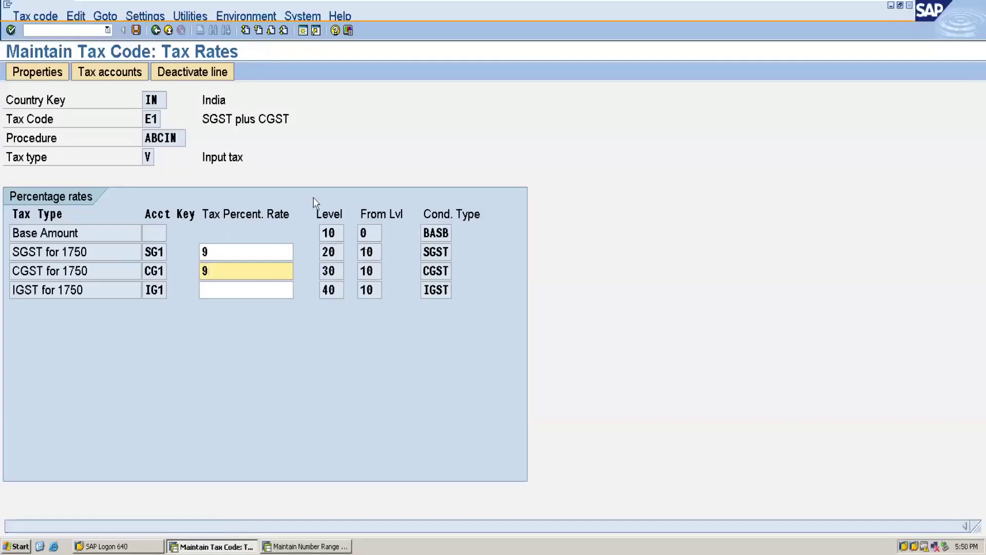
click(137, 31)
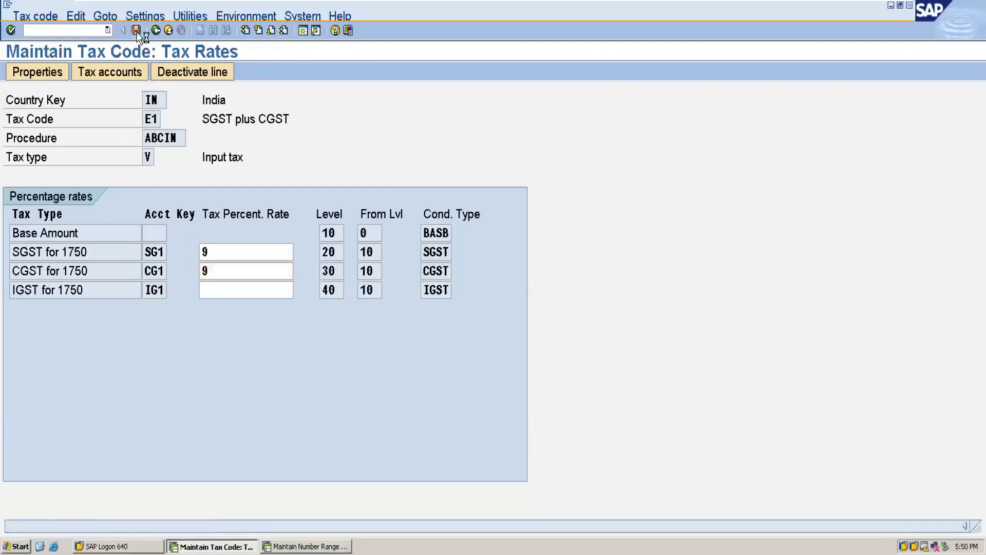
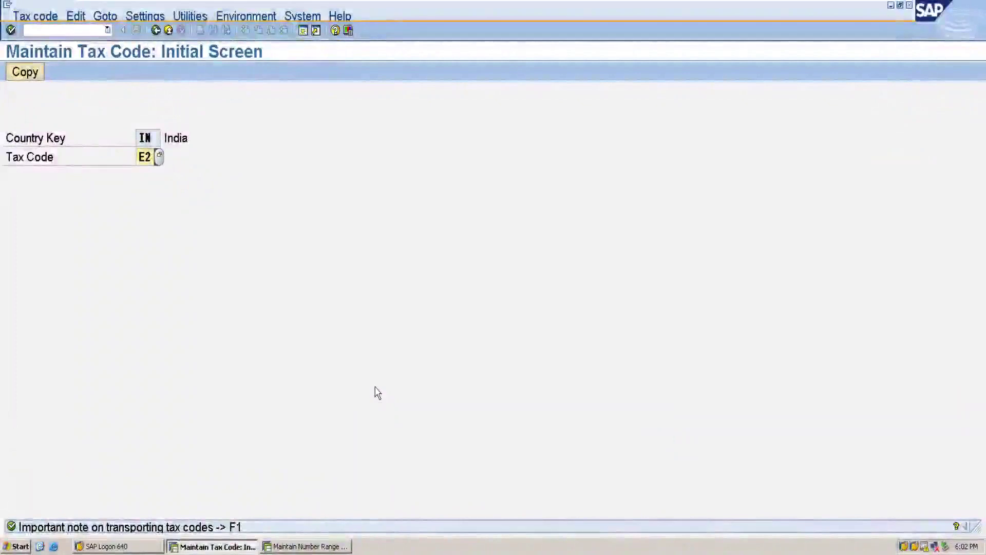
Start tax code E2 with the description "IGST" and tax type V (Input tax), and accept its properties
key(Return)
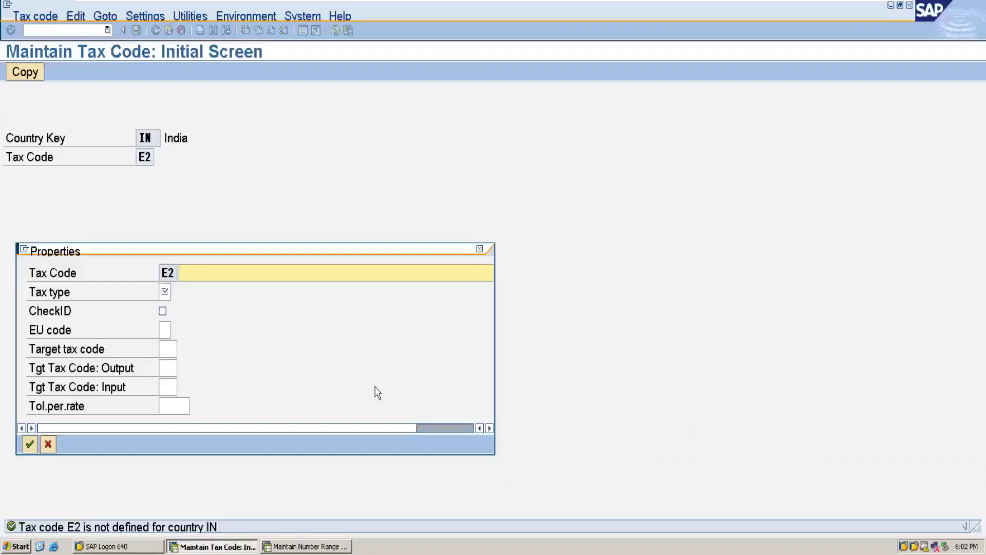
text(IGST)
click(168, 294)
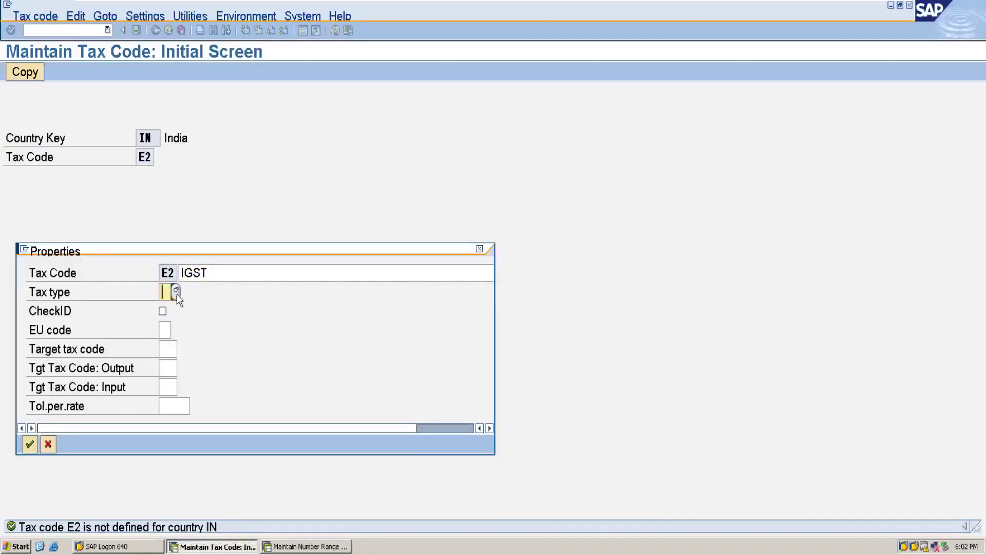
click(176, 294)
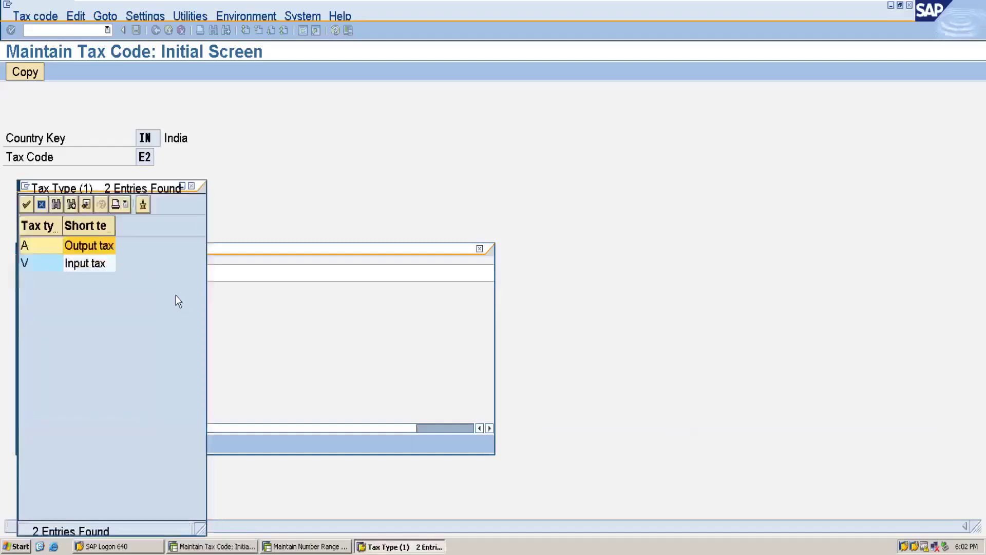
double_click(101, 266)
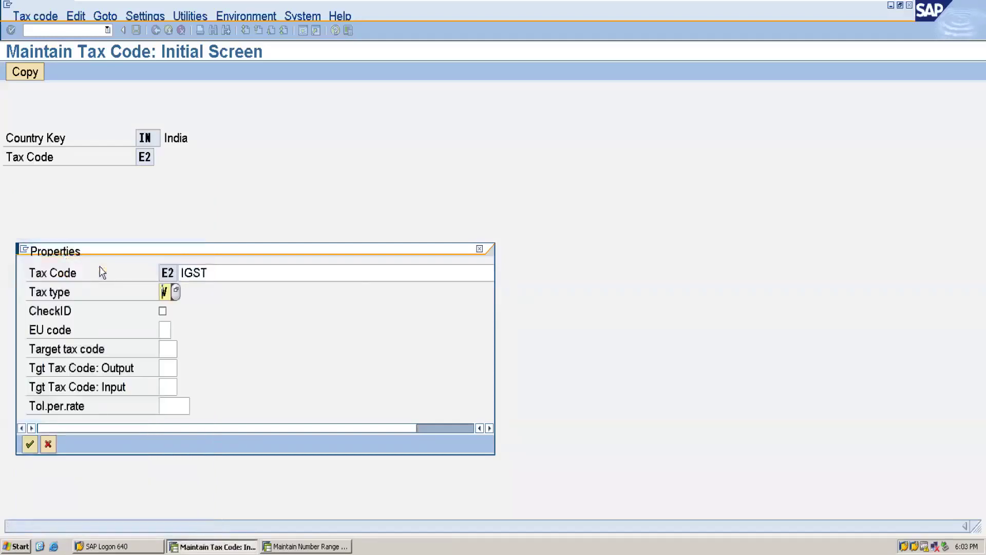
click(30, 445)
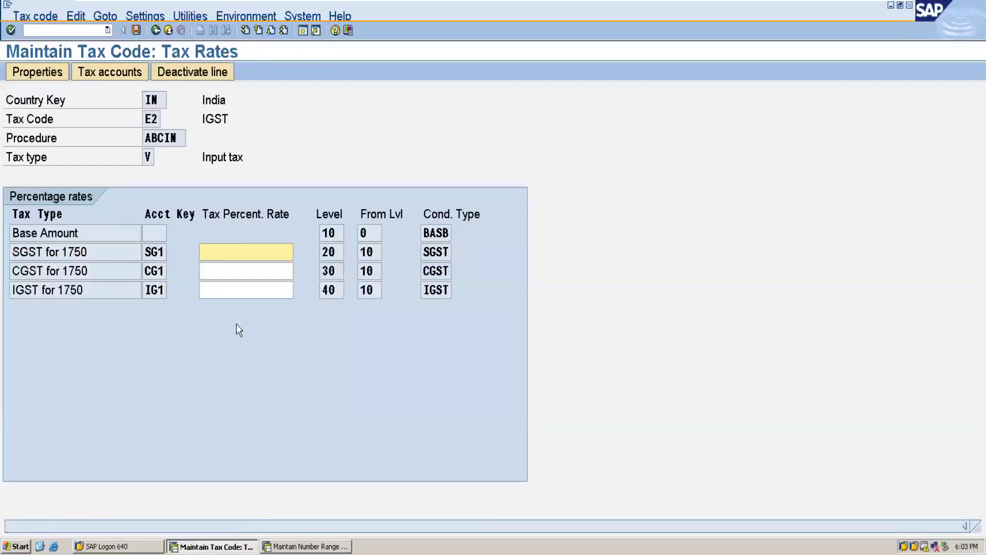
Set the IGST rate of tax code E2 to 18 percent and save the tax code
click(226, 291)
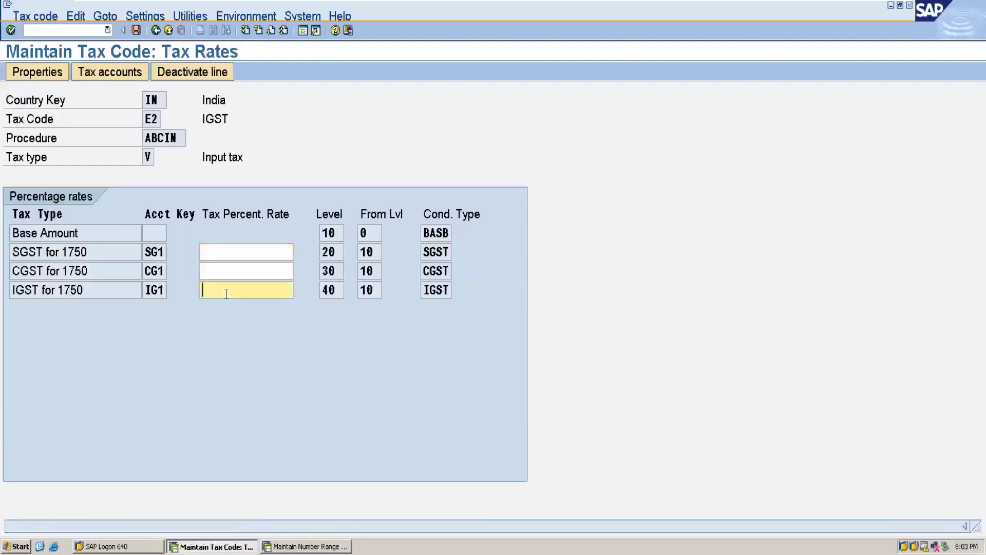
text(18)
click(136, 30)
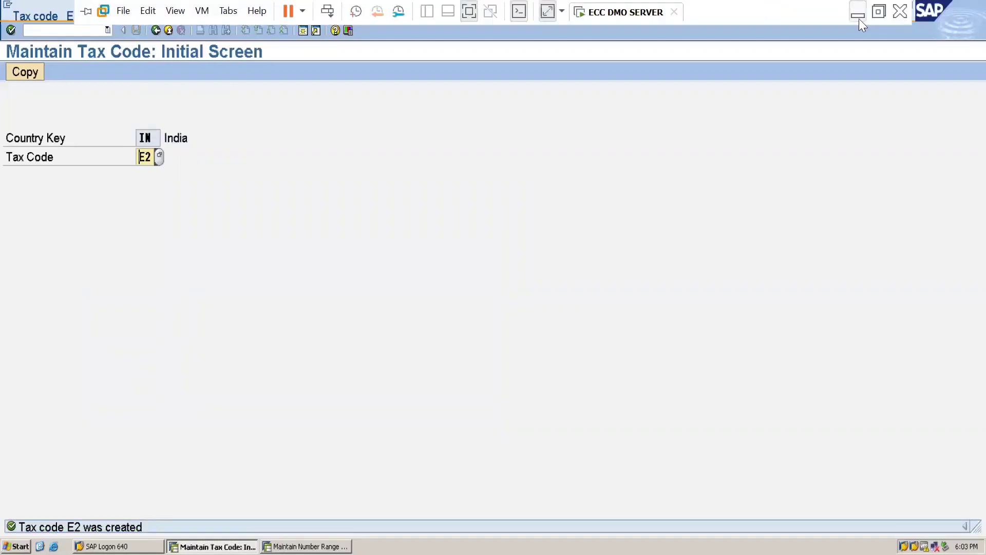
Switch to the Excel notes workbook and add a "Tax codes" entry in C17 with E1 in D17 and E2 in D18
click(859, 15)
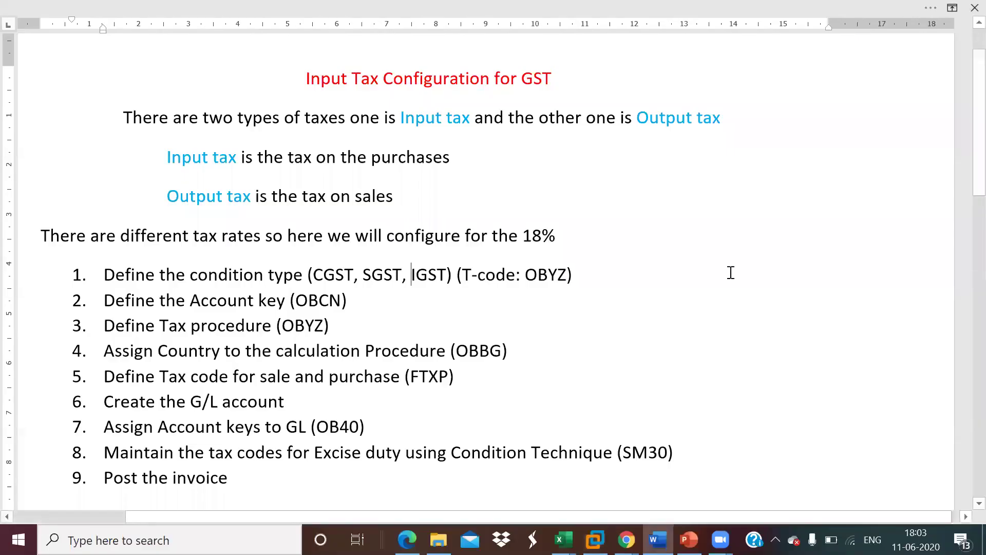
mouse_move(562, 540)
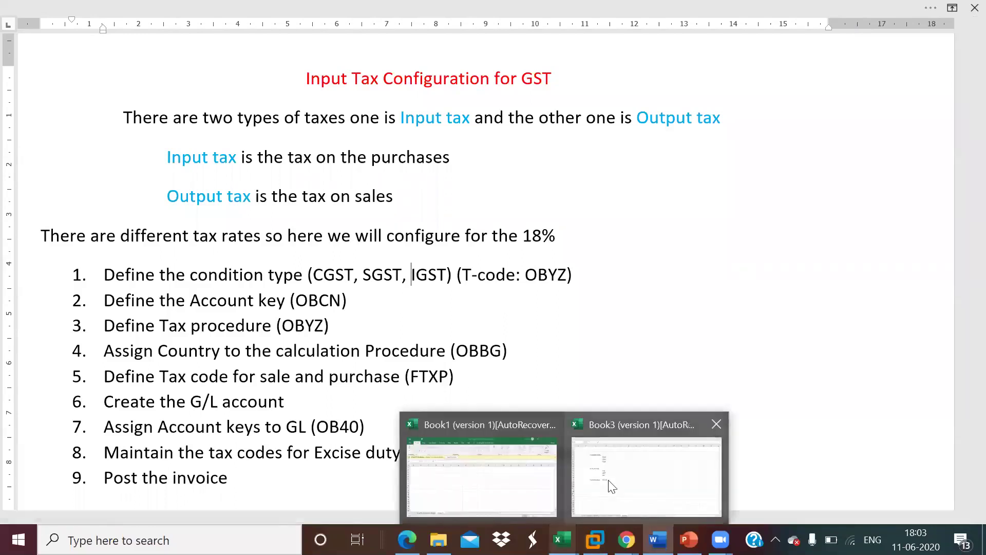
click(609, 426)
click(161, 312)
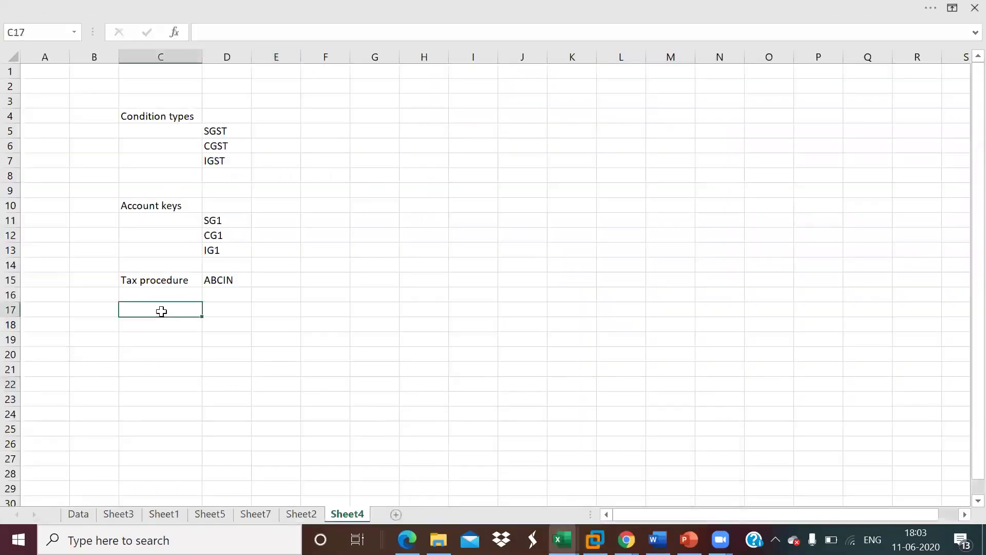
text(Tax codes)
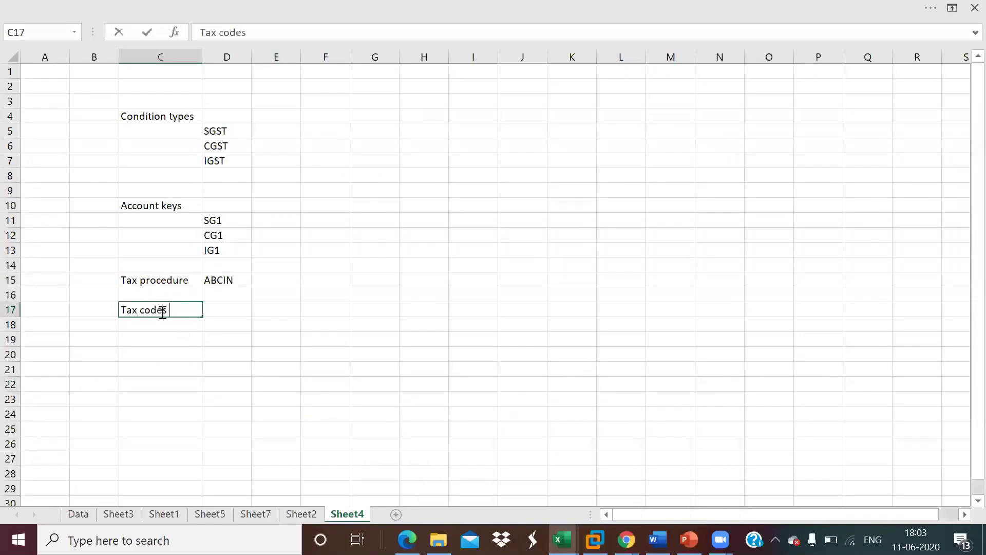
click(244, 312)
text(s)
key(BackSpace)
text(E1)
click(218, 320)
text(E2)
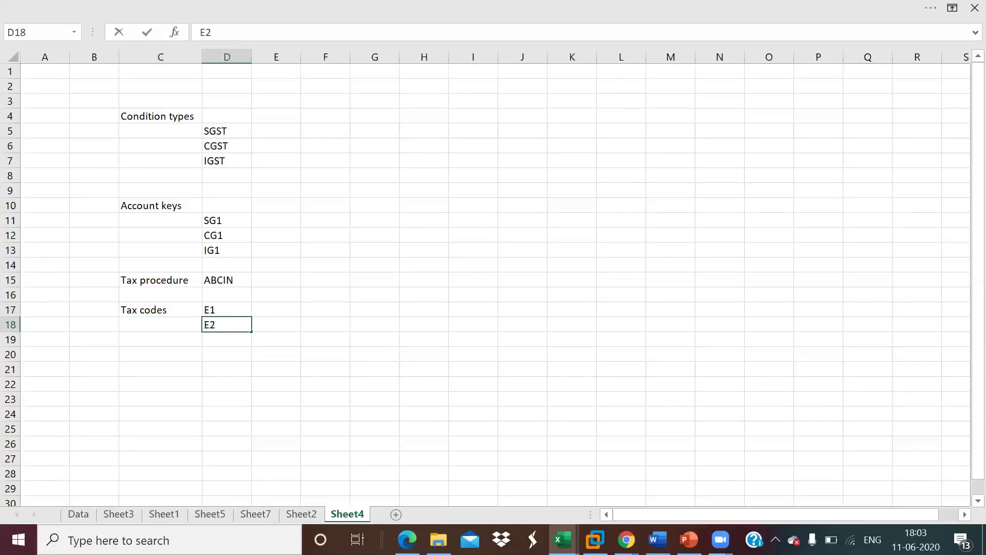
Check the configuration list in Word, then return to the SAP server window and start transaction FS00 with /NFS00
click(658, 540)
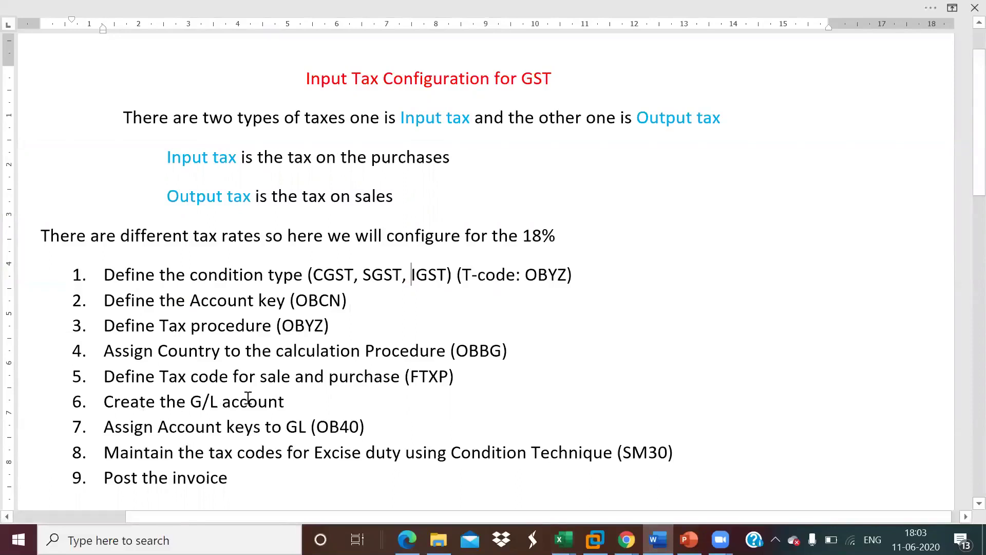
mouse_move(595, 540)
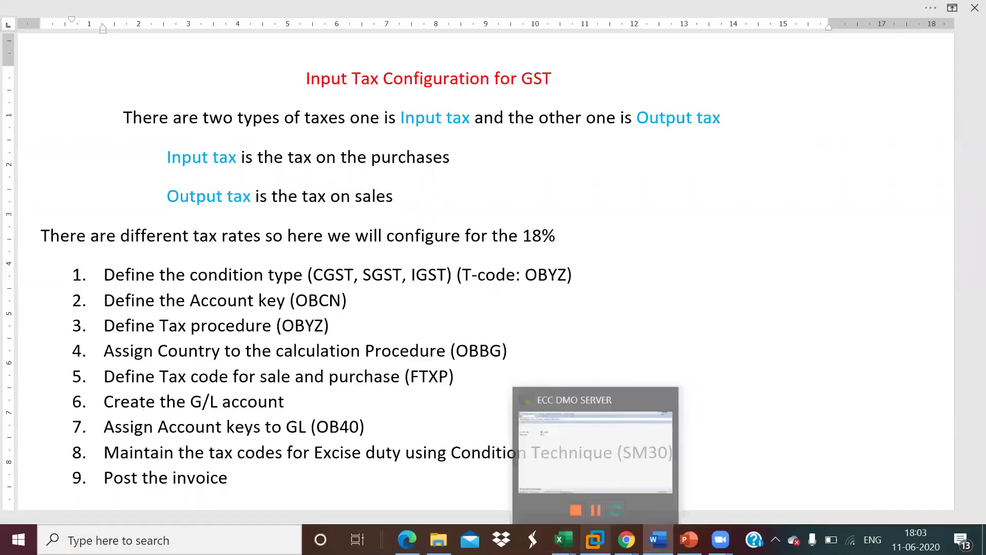
click(597, 439)
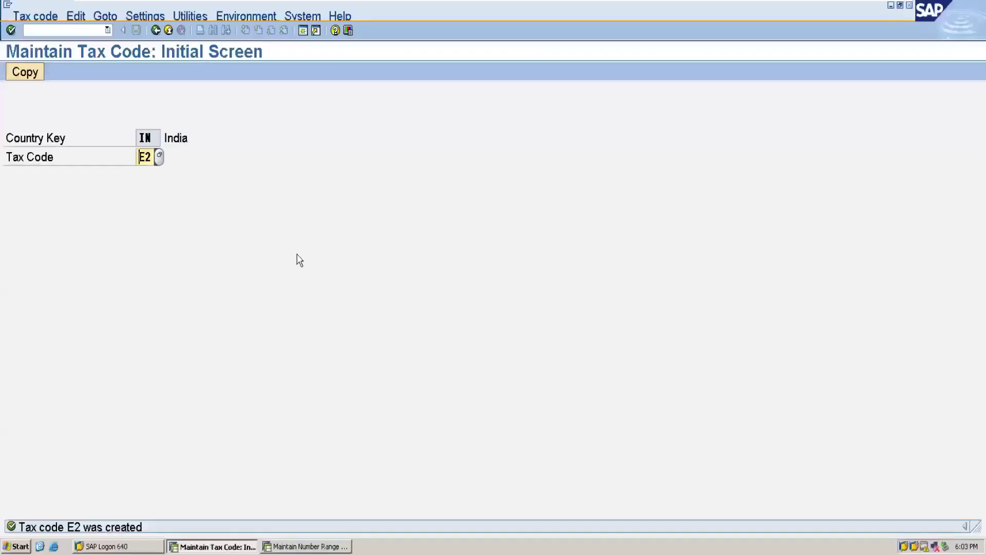
click(34, 29)
text(/NFS00)
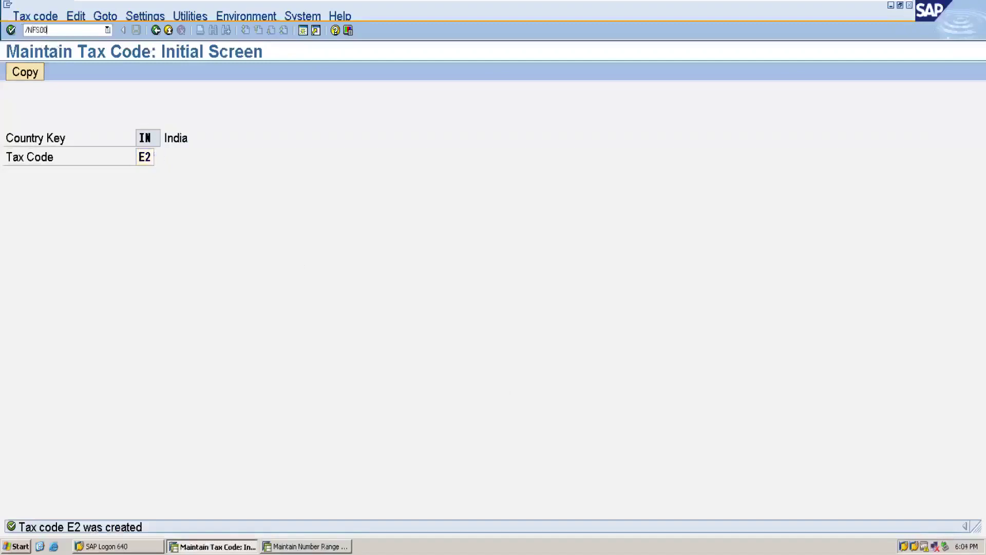
key(Return)
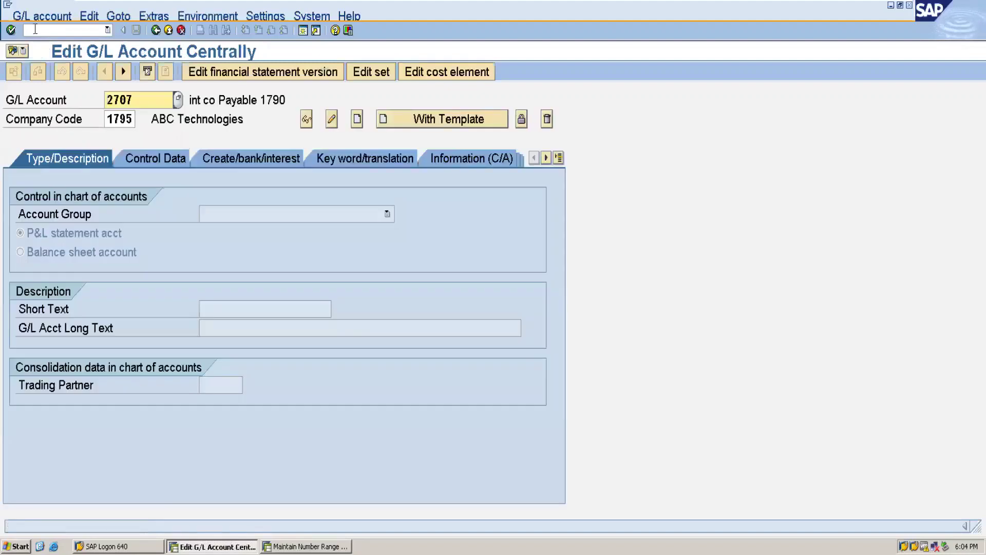
Start creating G/L account 1025 in company code 1750
click(138, 99)
key(BackSpace)
key(BackSpace)
key(BackSpace)
key(BackSpace)
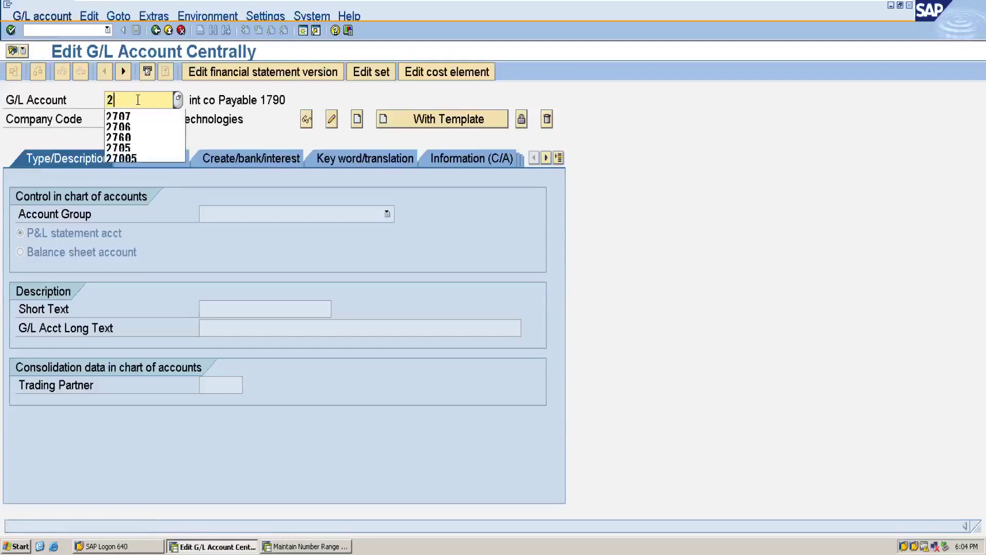
text(10)
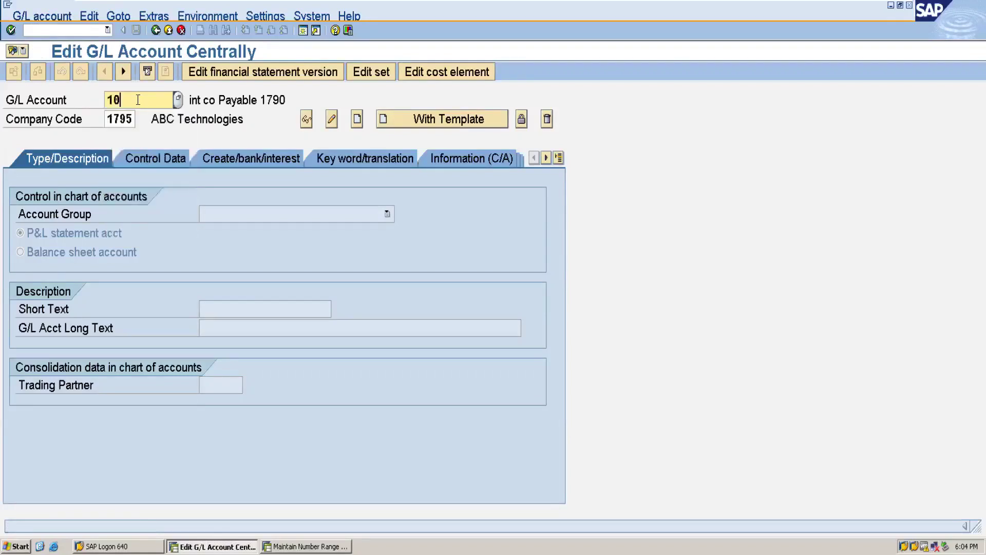
text(25)
click(130, 119)
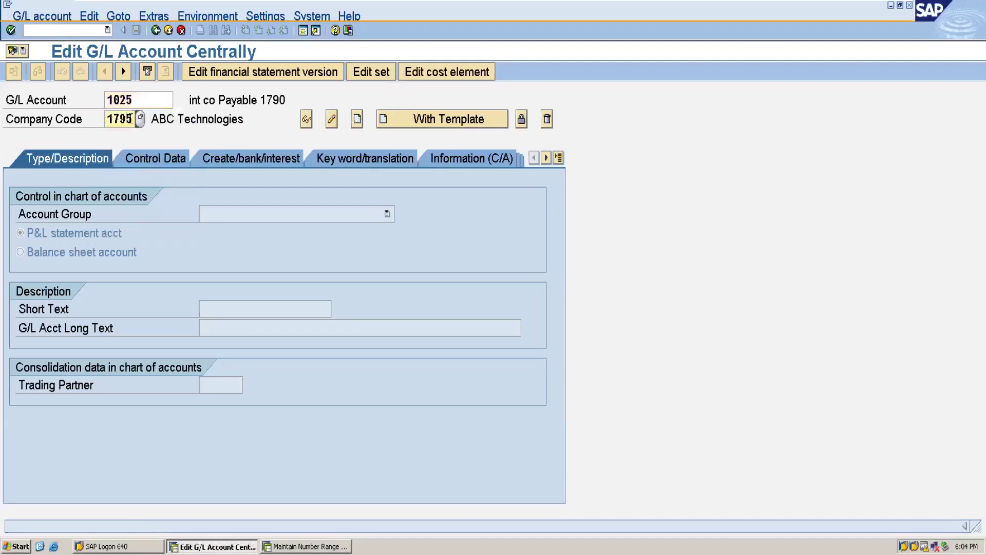
key(BackSpace)
key(BackSpace)
key(BackSpace)
text(75)
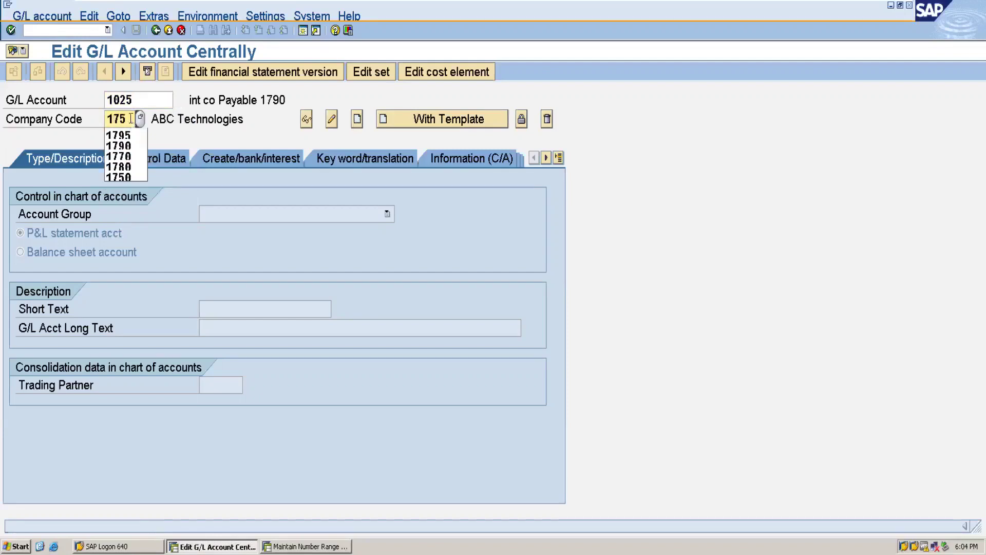
text(0)
click(358, 119)
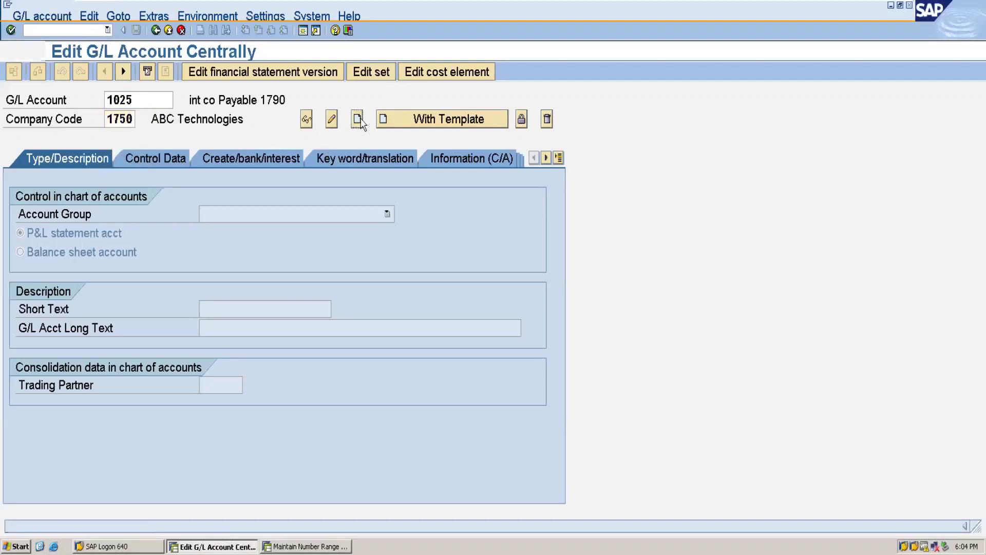
Assign the new G/L account to account group ASSE ASSET and make it a balance sheet account
click(388, 214)
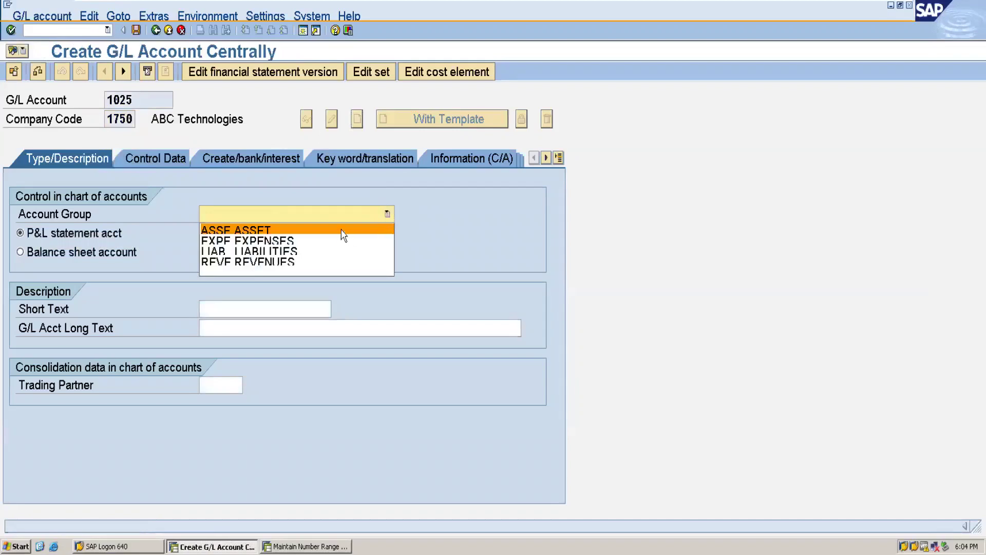
click(343, 230)
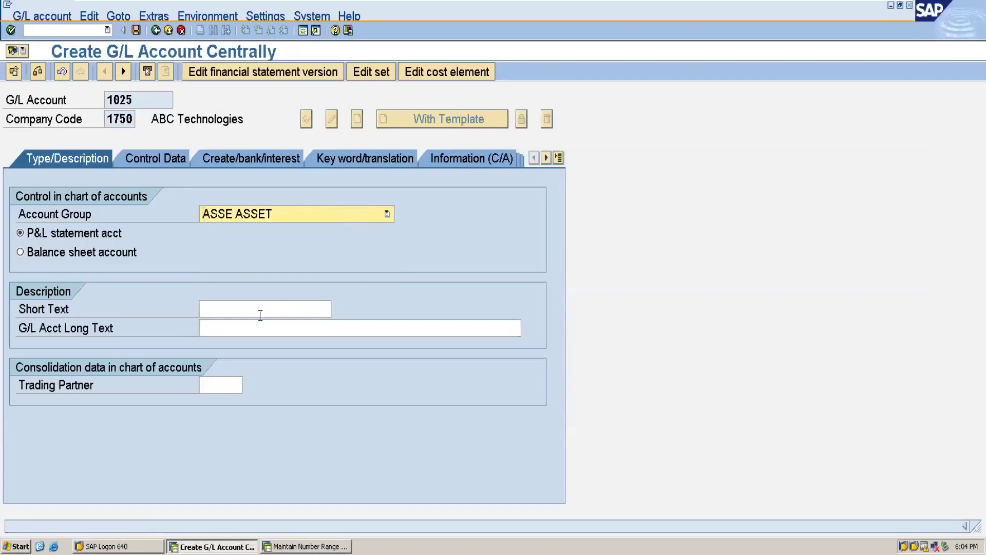
click(107, 253)
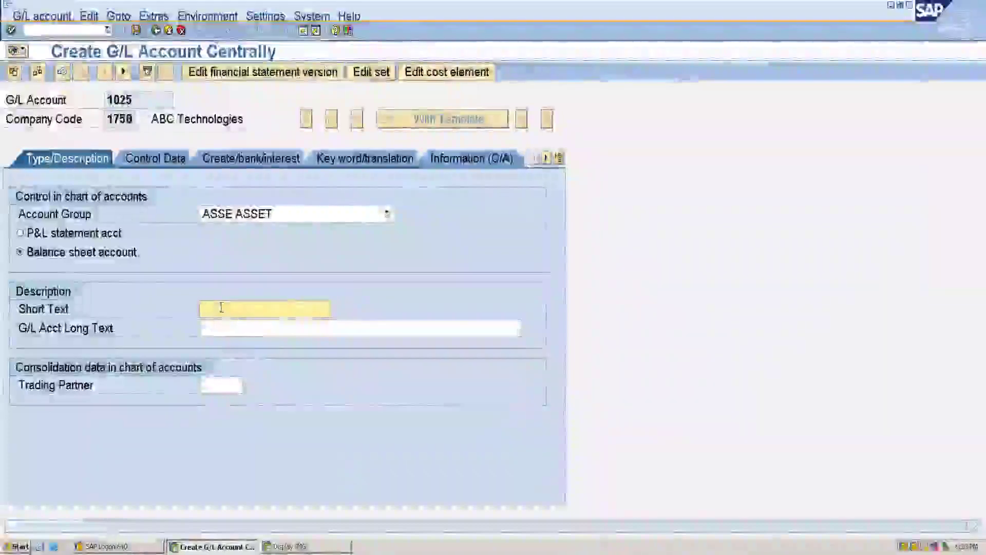
Enter "Input SGST" as both the short text and the long text of the G/L account
text(i)
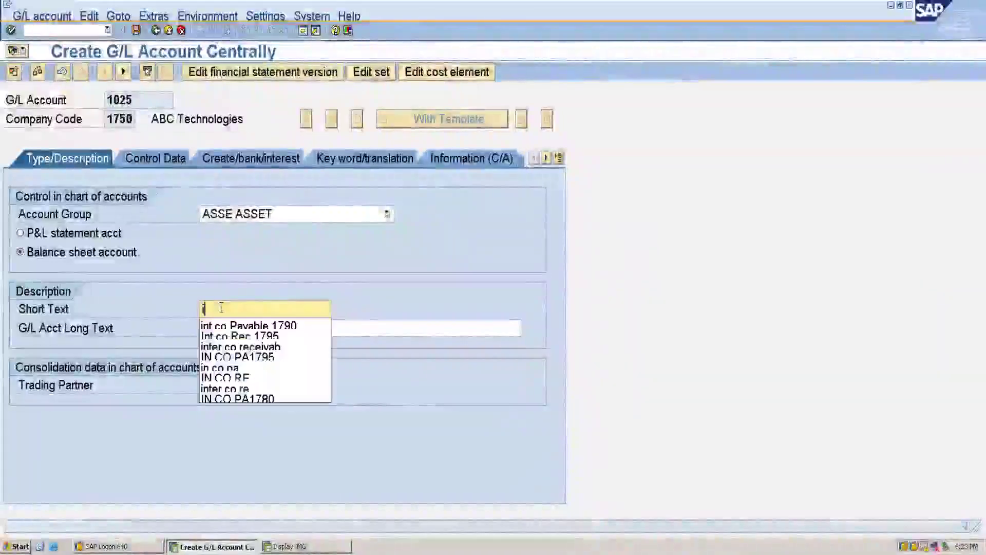
key(BackSpace)
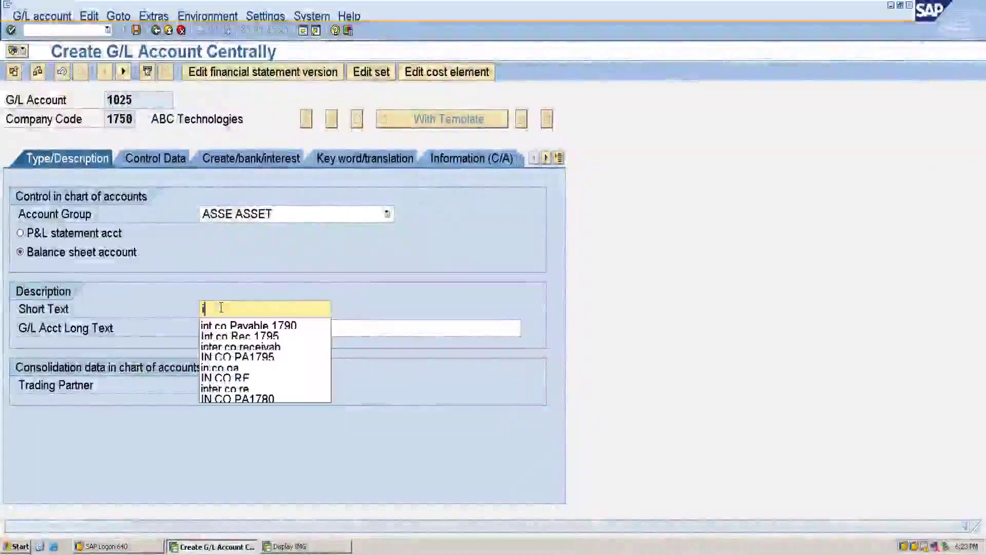
text(Inp)
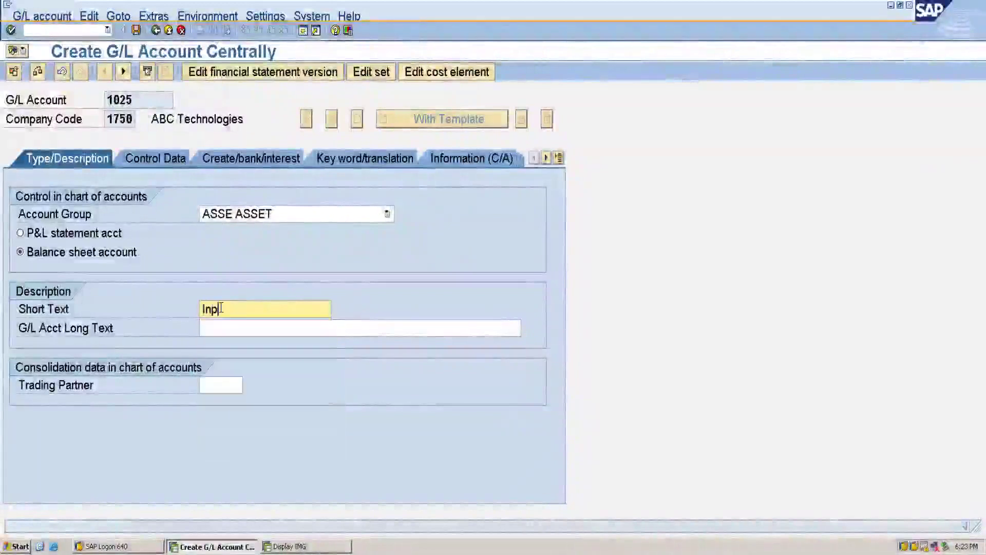
text(ut SGST)
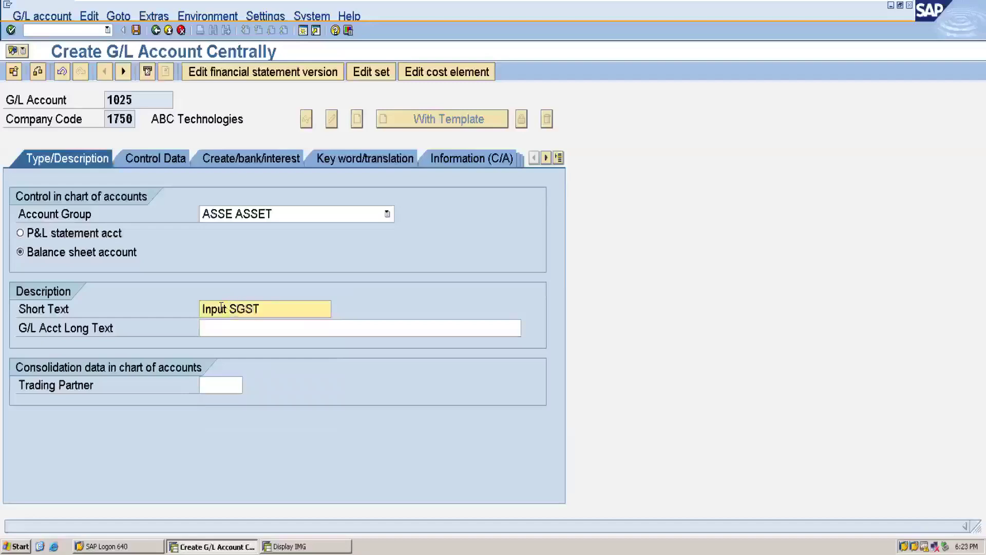
drag(270, 310, 188, 306)
key(ctrl+c)
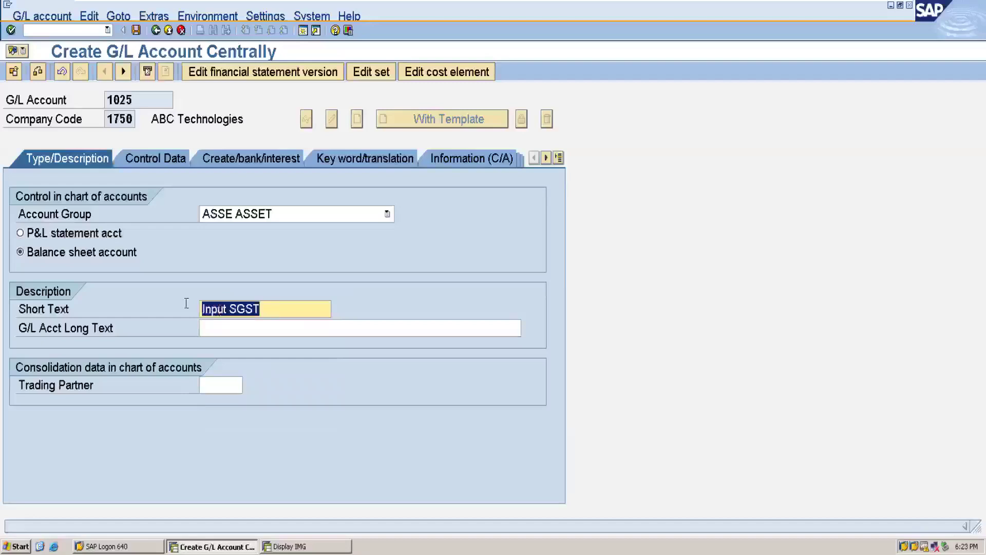
click(210, 325)
key(ctrl+v)
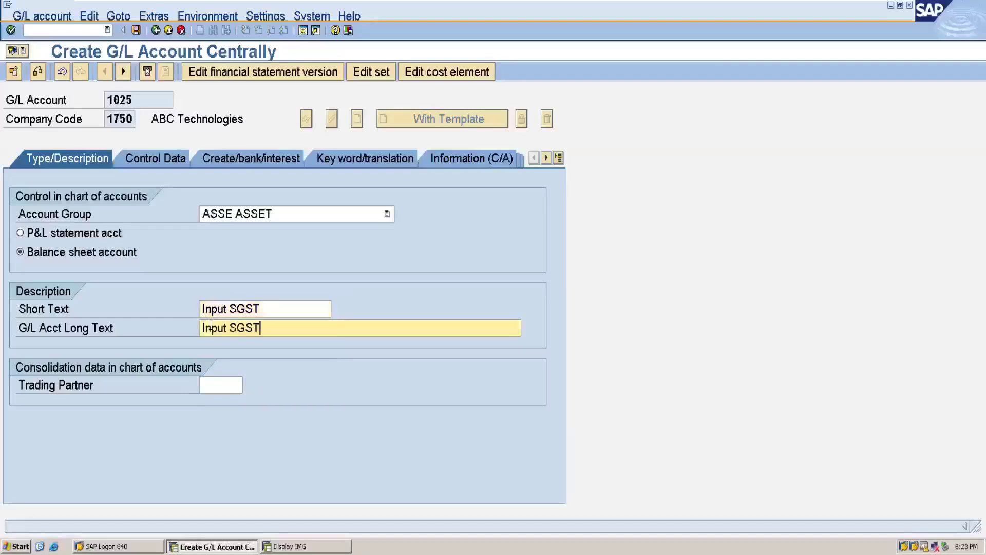
In the account's control data, enable only balances in local currency, set tax category E1, and allow posting without tax
click(159, 163)
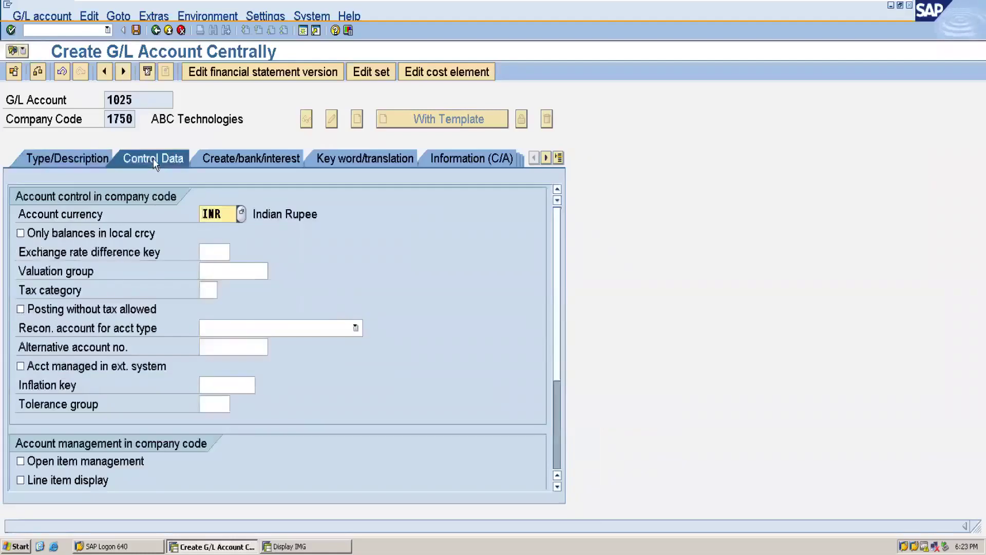
click(25, 235)
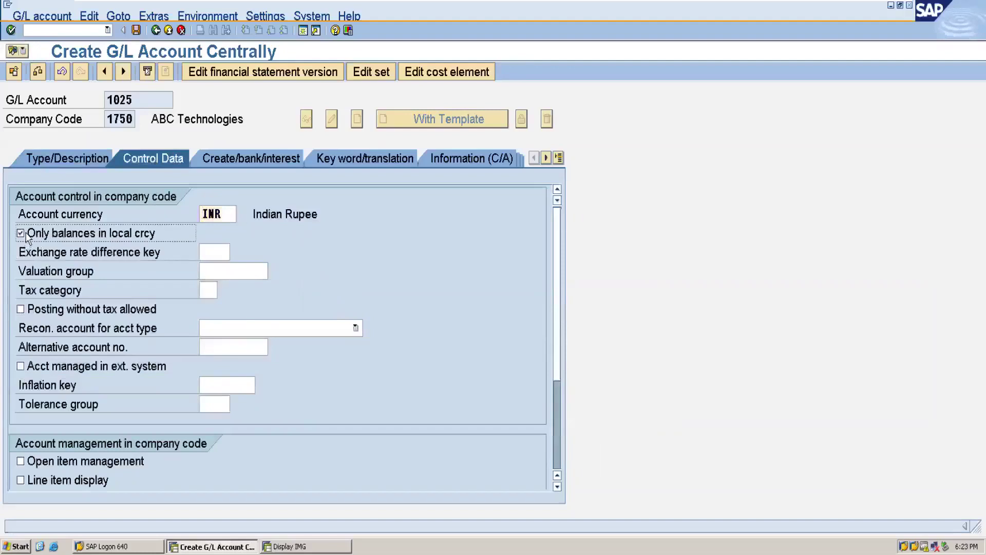
click(209, 289)
click(221, 290)
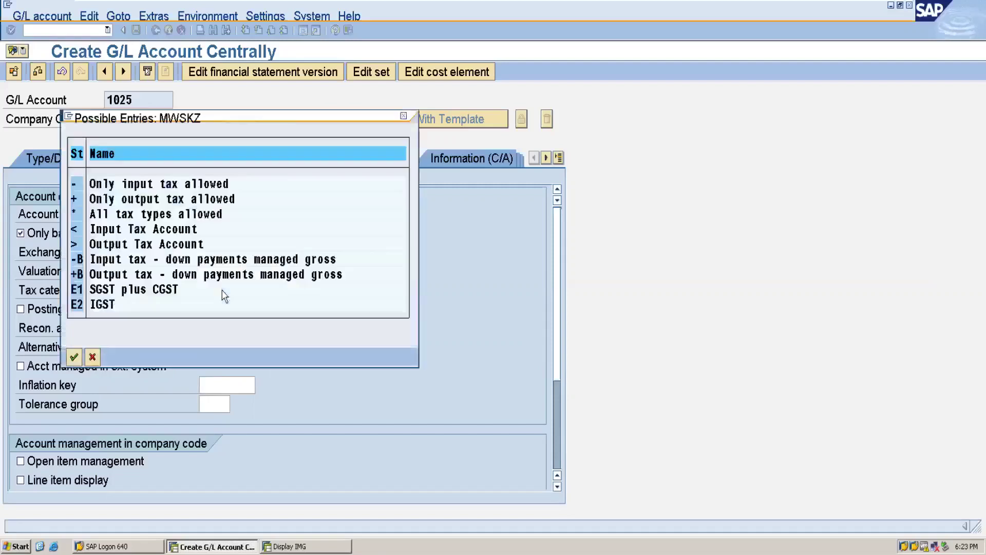
double_click(109, 291)
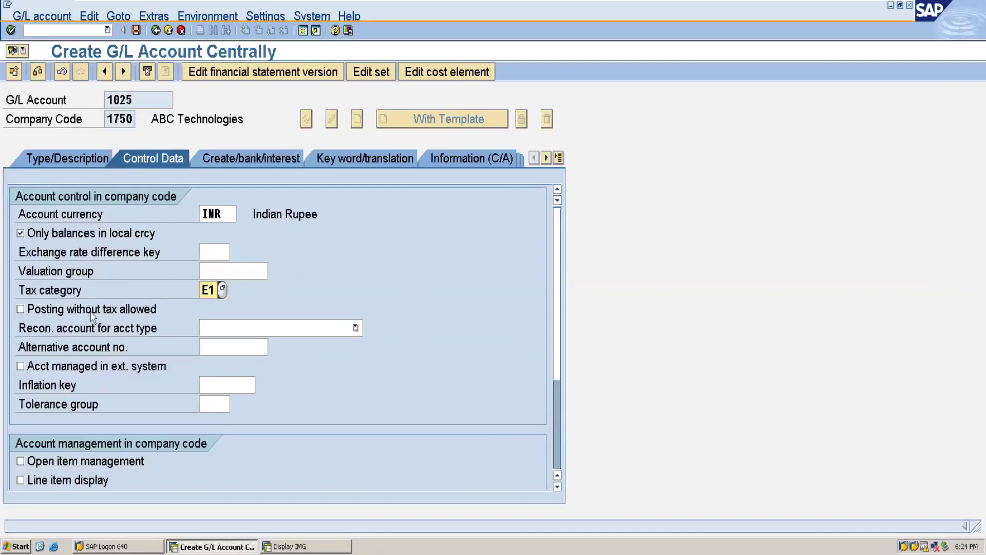
click(42, 310)
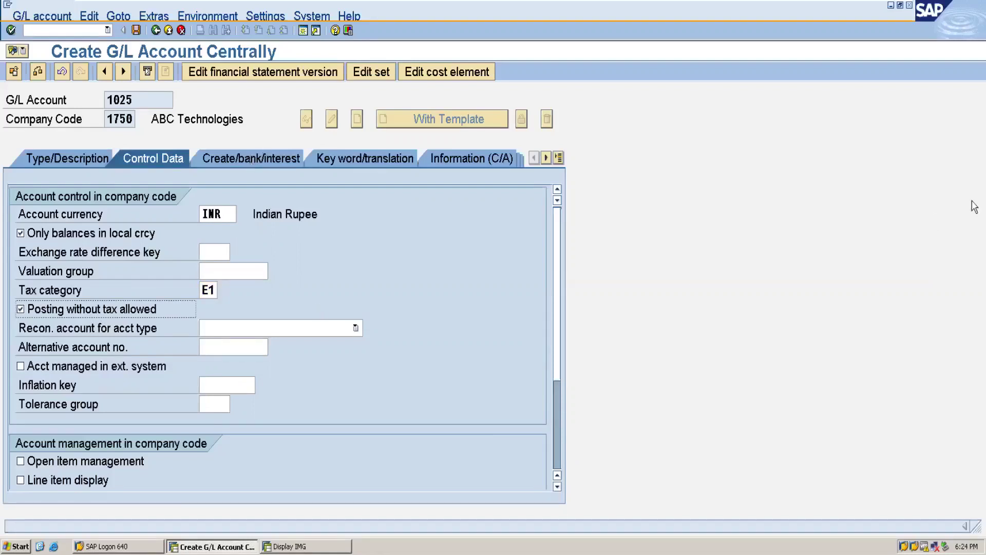
Enable line item display for the G/L account and set its sort key to 001
scroll(563, 375, down, 4)
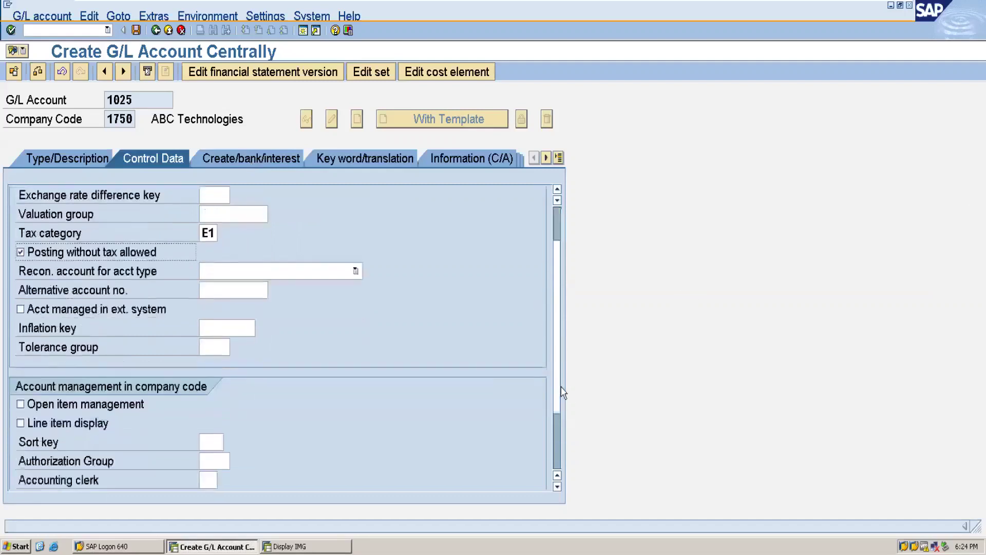
click(38, 406)
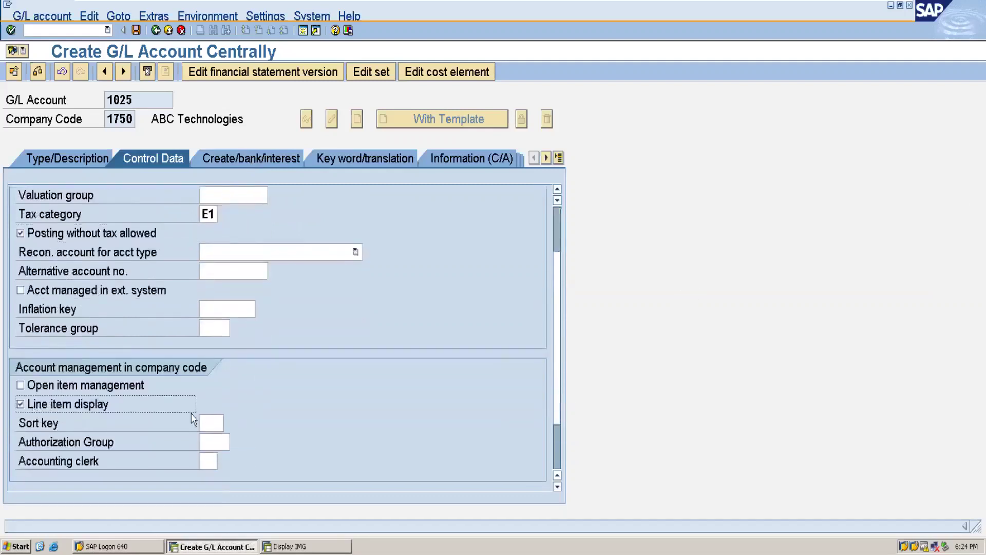
click(212, 420)
text(001)
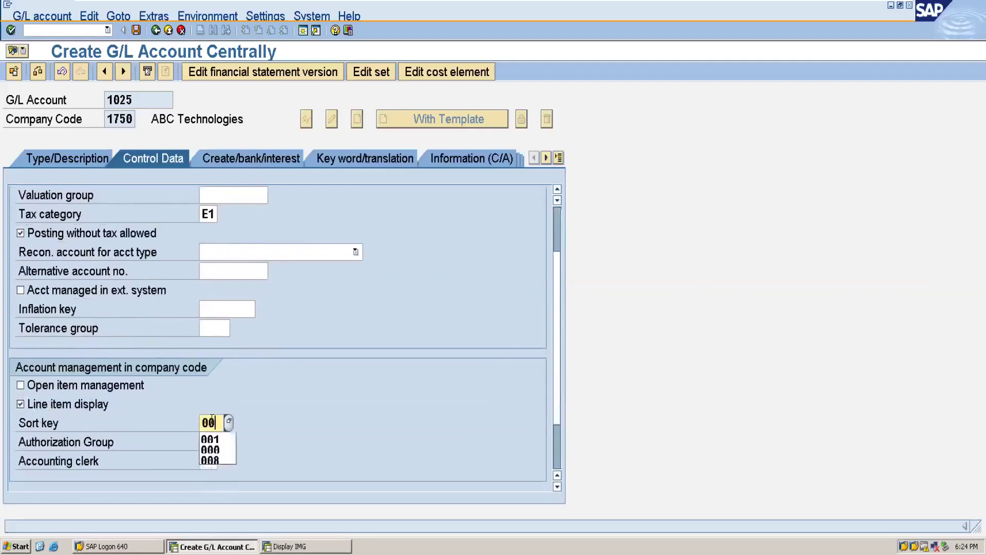
Set the field status group of the G/L account to G001
click(248, 157)
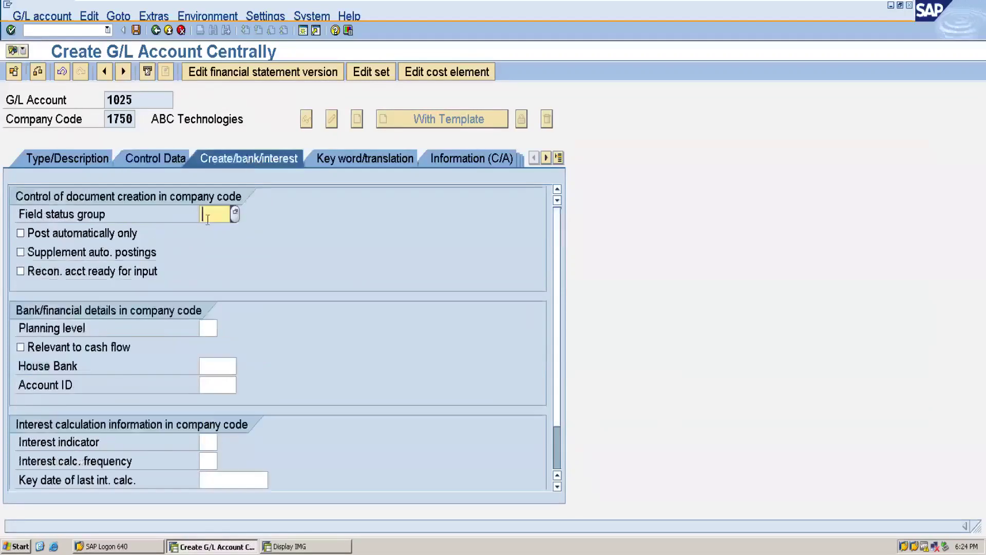
text(G00)
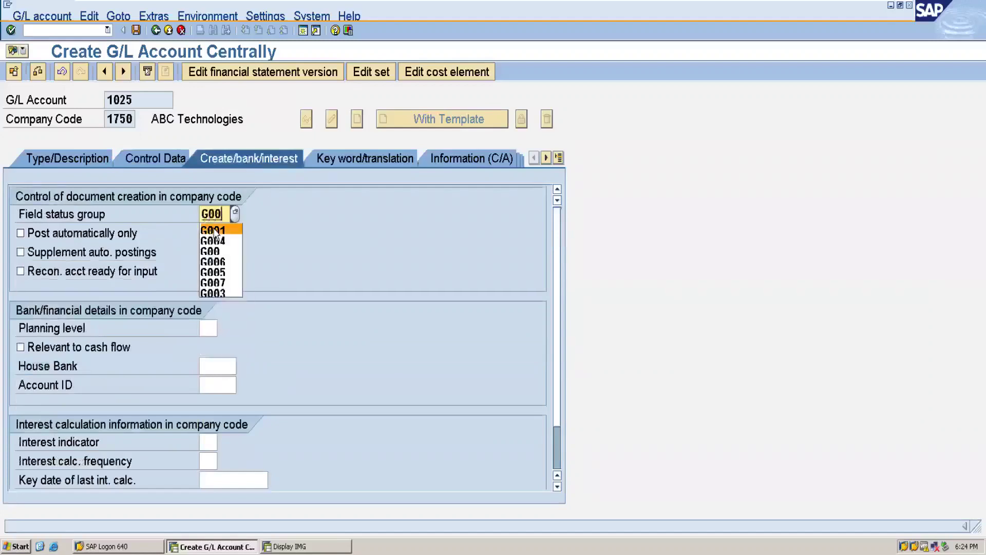
click(214, 232)
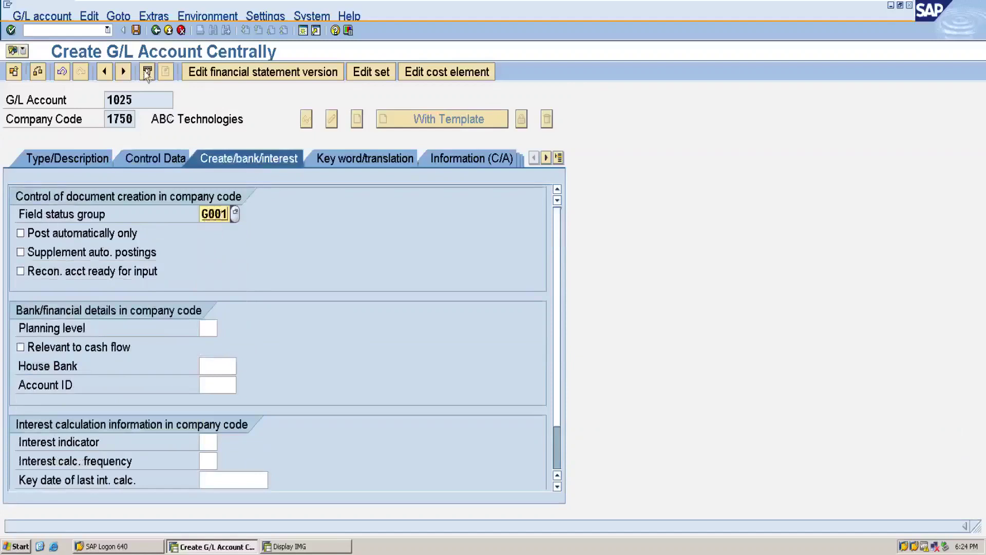
Save the current G/L account, and start creating G/L account 1026 in company code 1750 with field status group G001
click(136, 30)
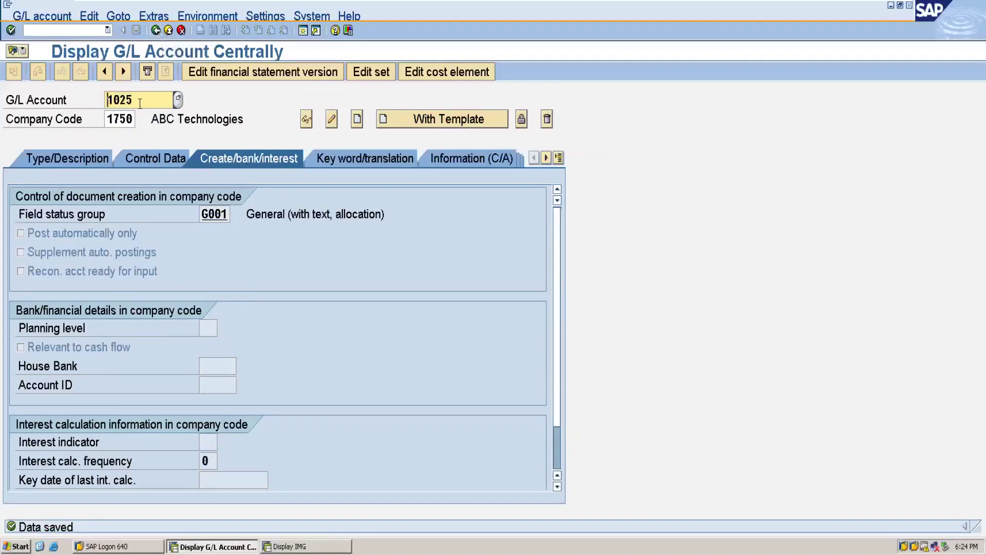
key(BackSpace)
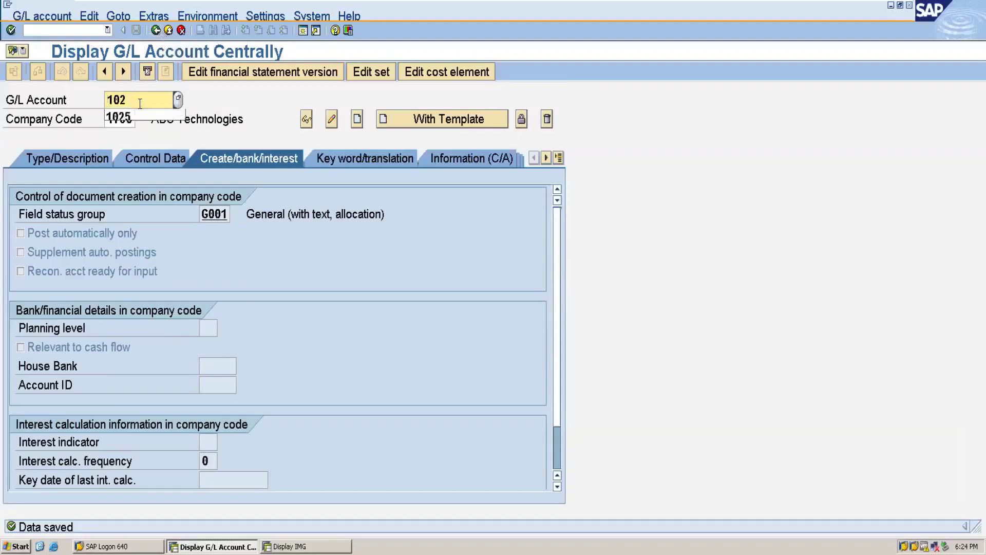
text(6)
click(356, 123)
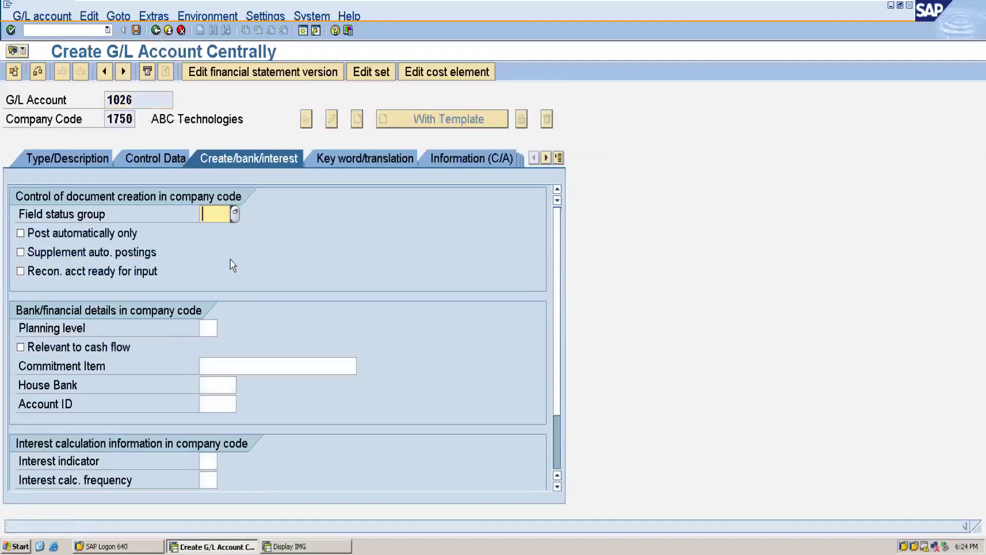
text(G00)
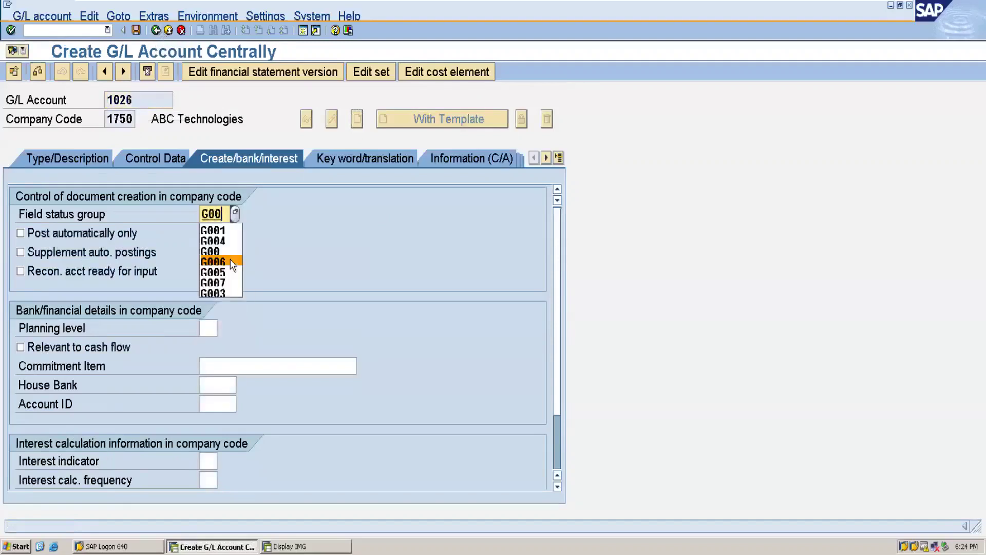
click(220, 232)
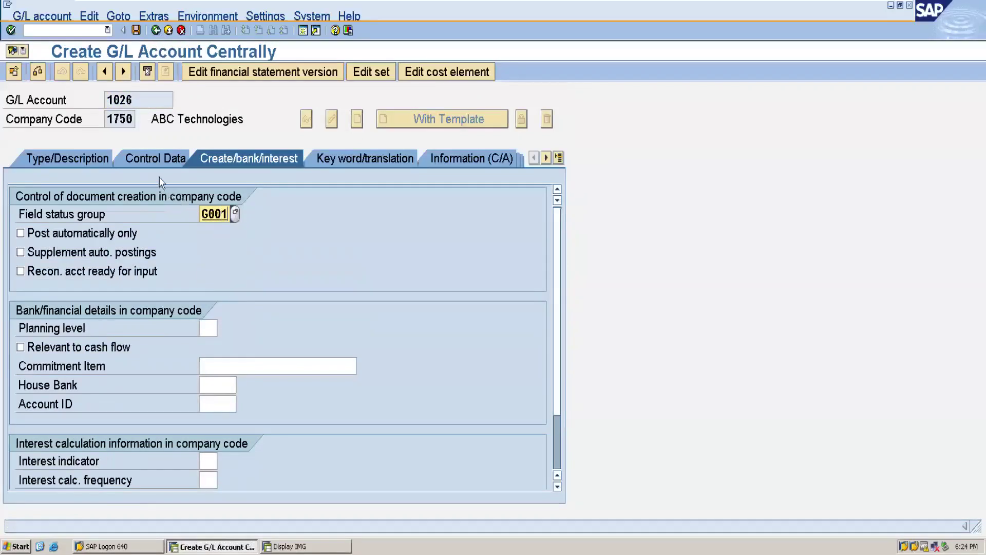
In the control data of G/L account 1026, enable only balances in local currency, set tax category E1, and allow posting without tax
click(152, 164)
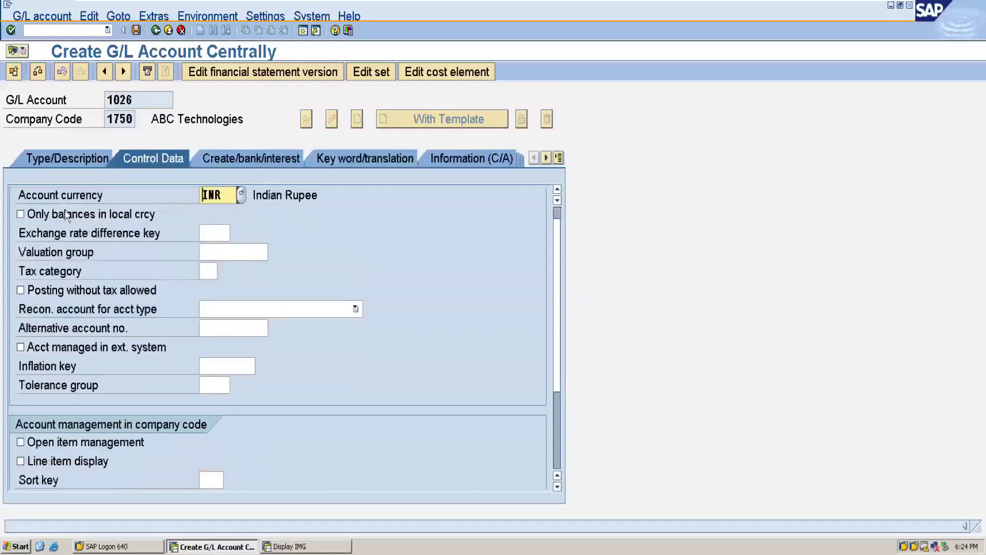
click(21, 215)
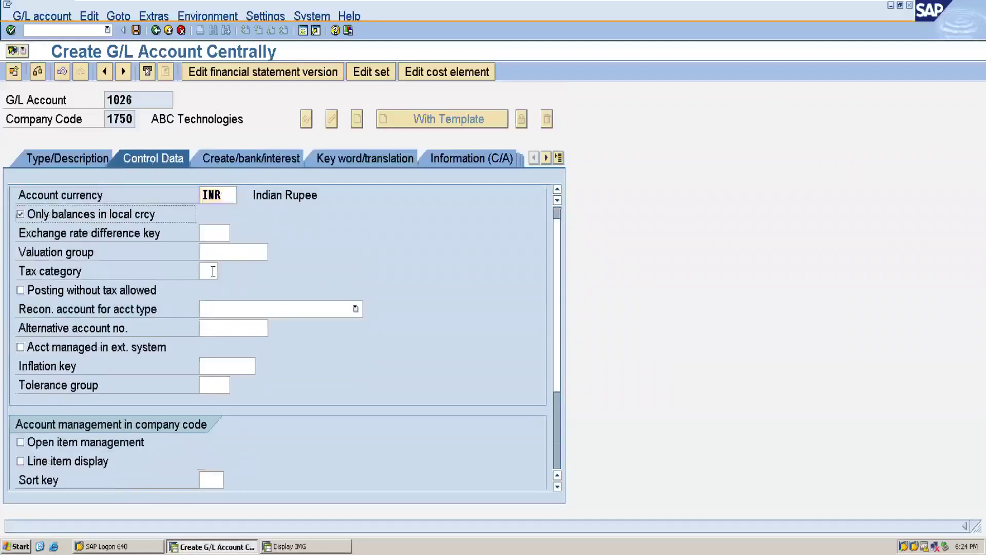
click(212, 273)
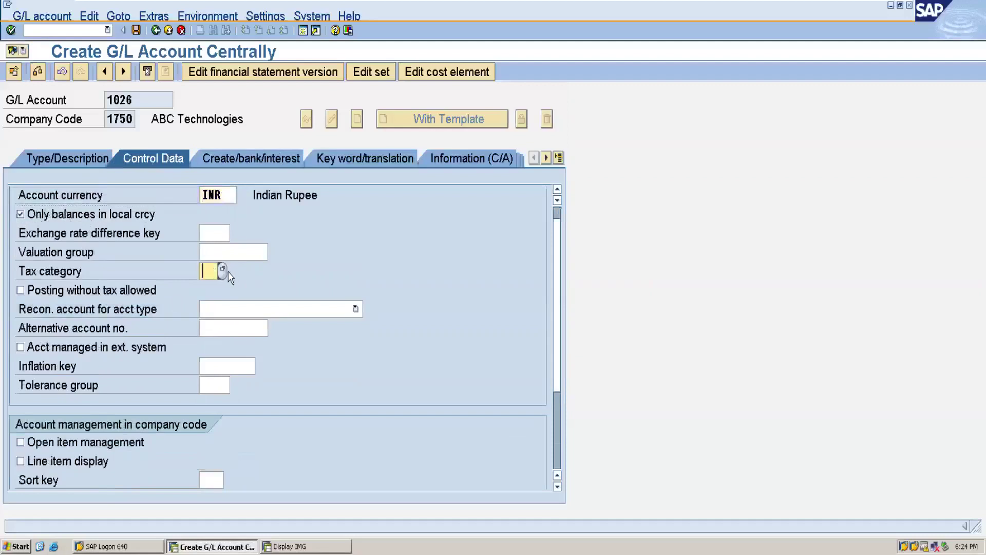
click(222, 271)
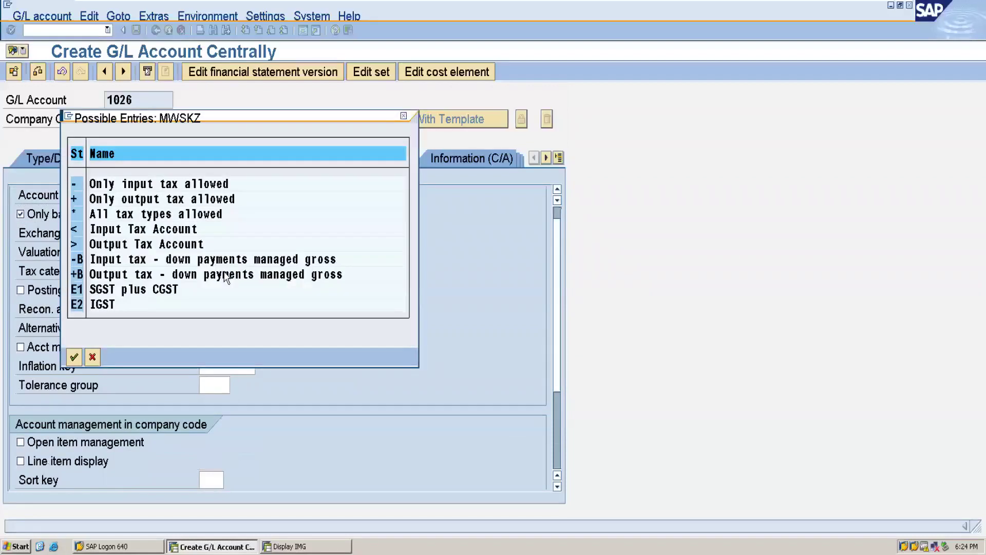
double_click(117, 291)
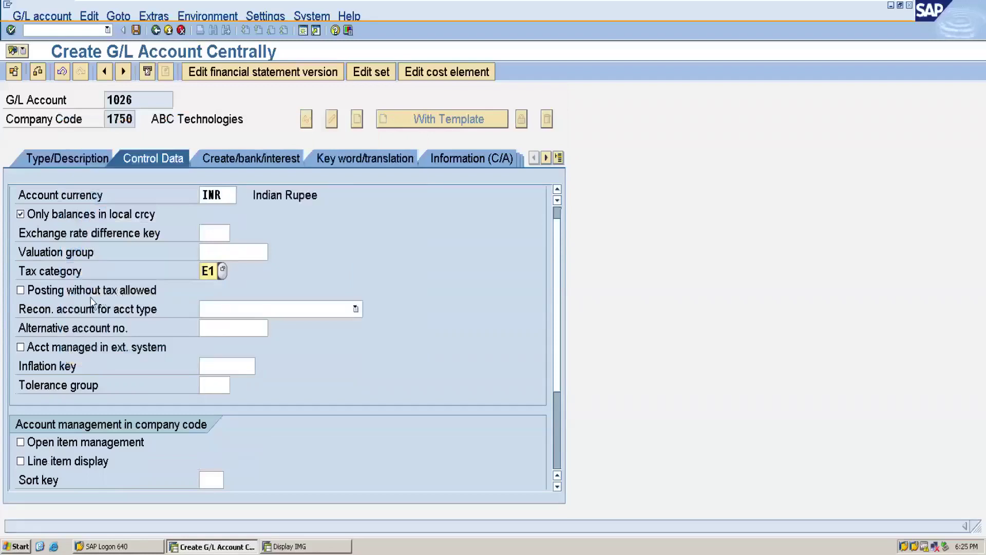
click(43, 293)
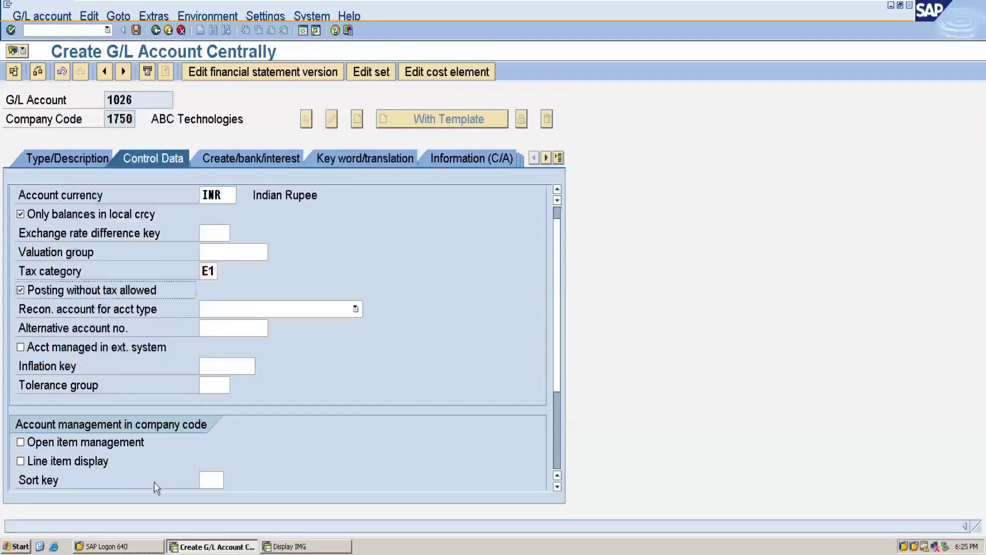
Enable line item display for G/L account 1026 and set its sort key to 001
click(41, 467)
drag(557, 368, 557, 397)
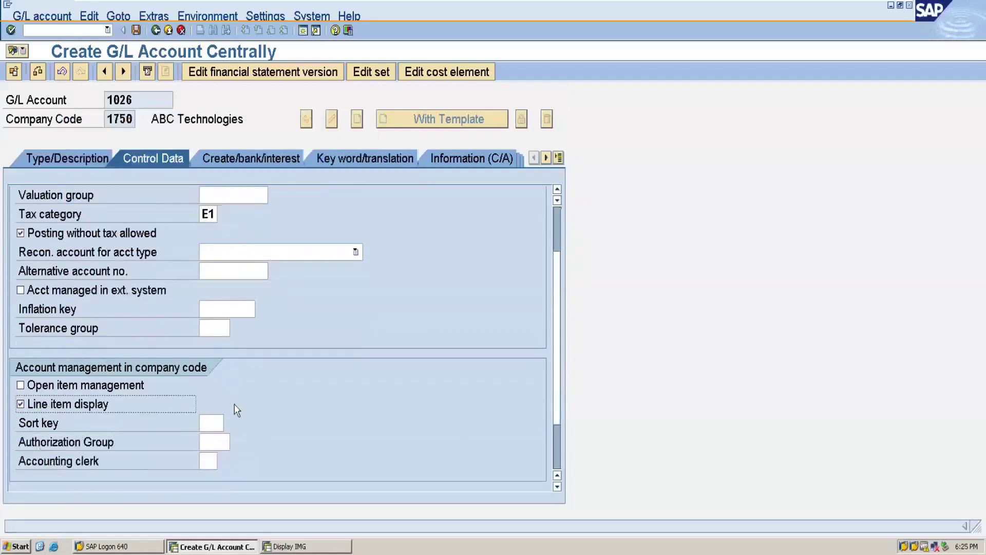
click(212, 422)
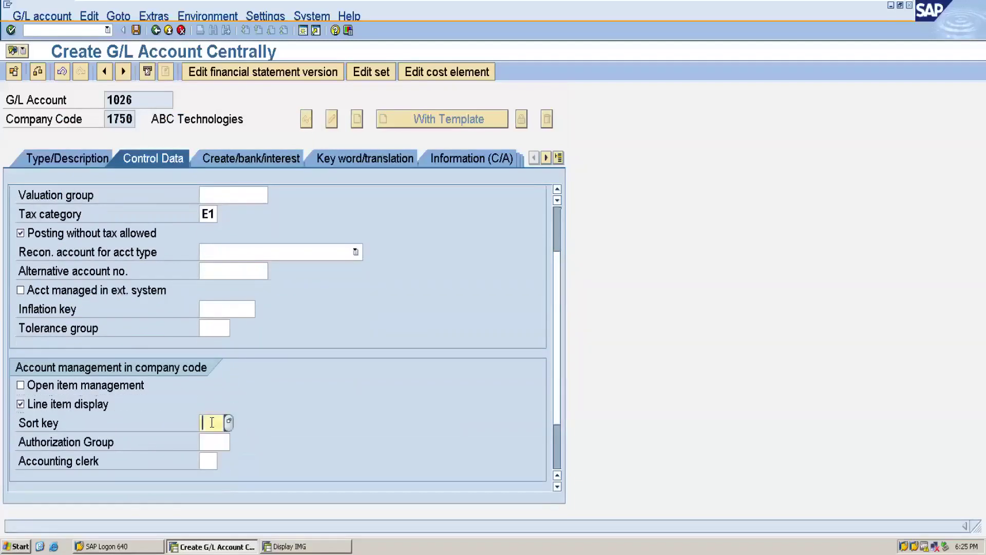
text(001)
Assign G/L account 1026 to the ASSET account group and classify it as a balance sheet account
click(61, 158)
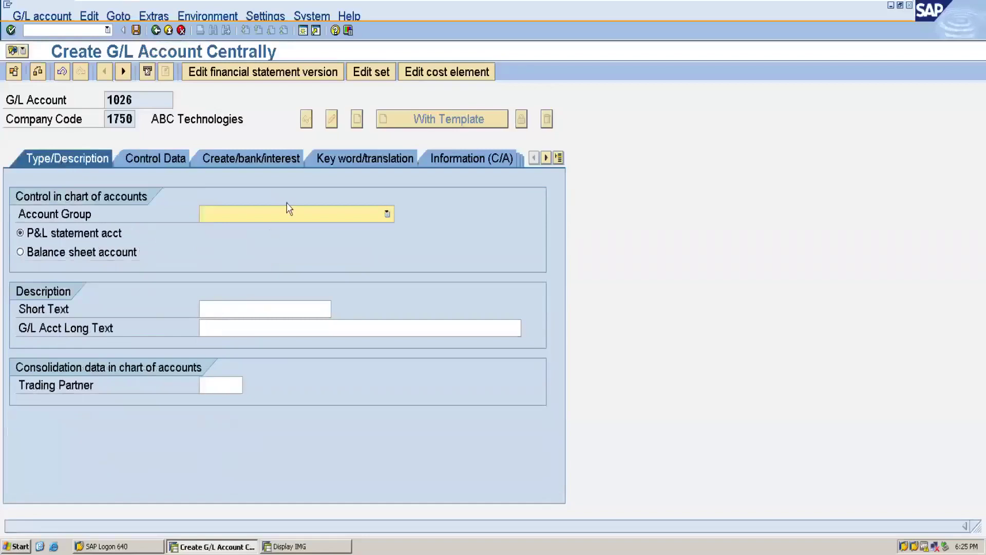
click(278, 218)
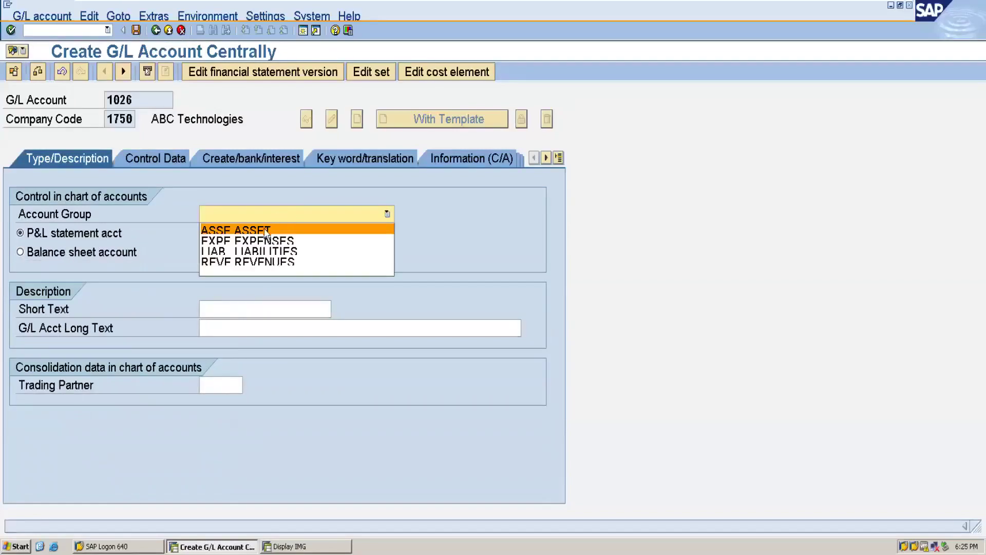
click(266, 233)
click(131, 253)
Enter "Input CGST" as both the short text and the long text of G/L account 1026
click(224, 308)
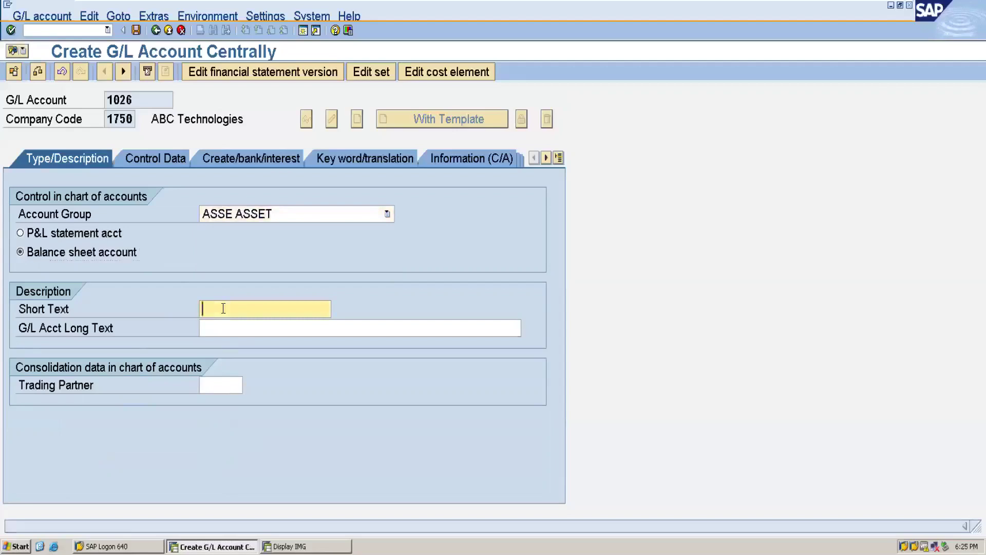
text(IN)
key(BackSpace)
text(nput)
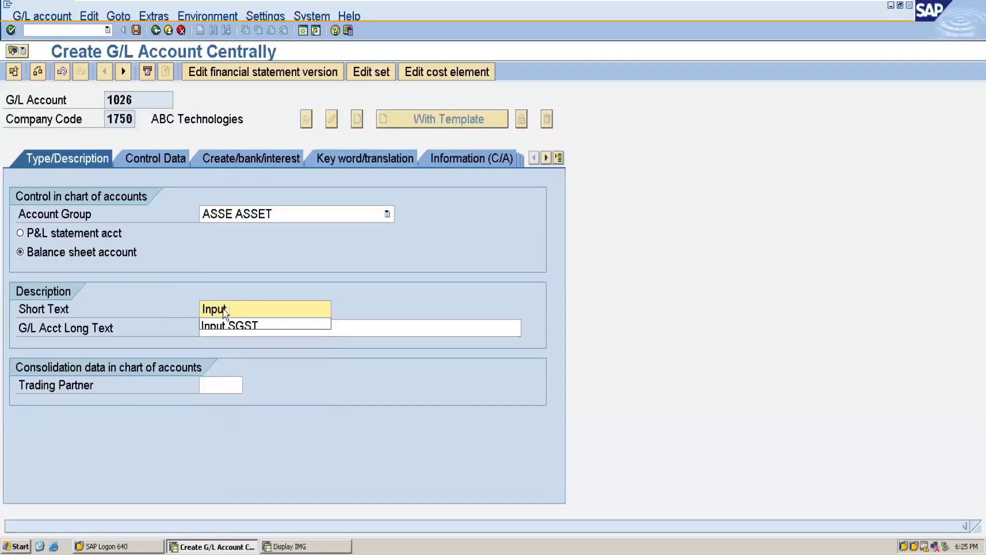
text( CGST)
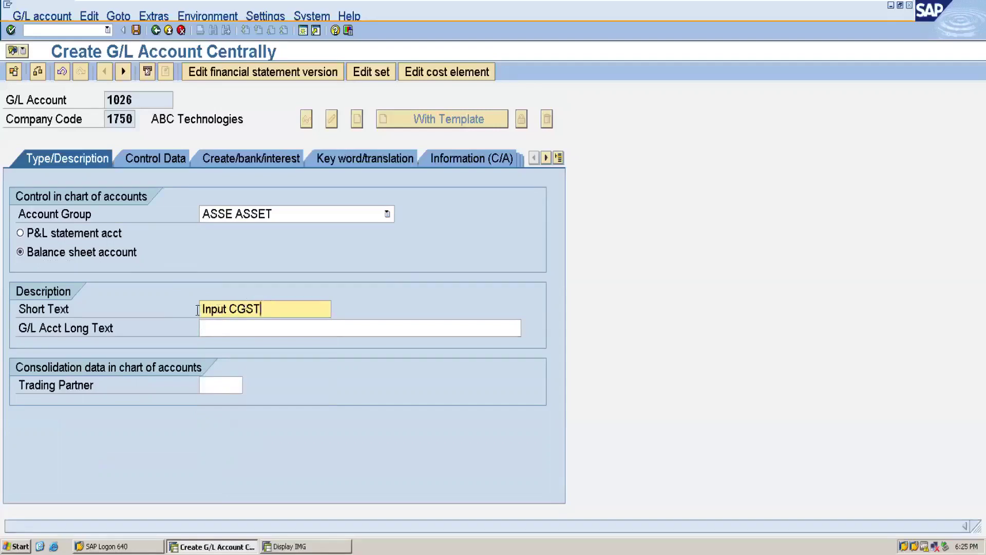
click(216, 329)
text(Input CGST)
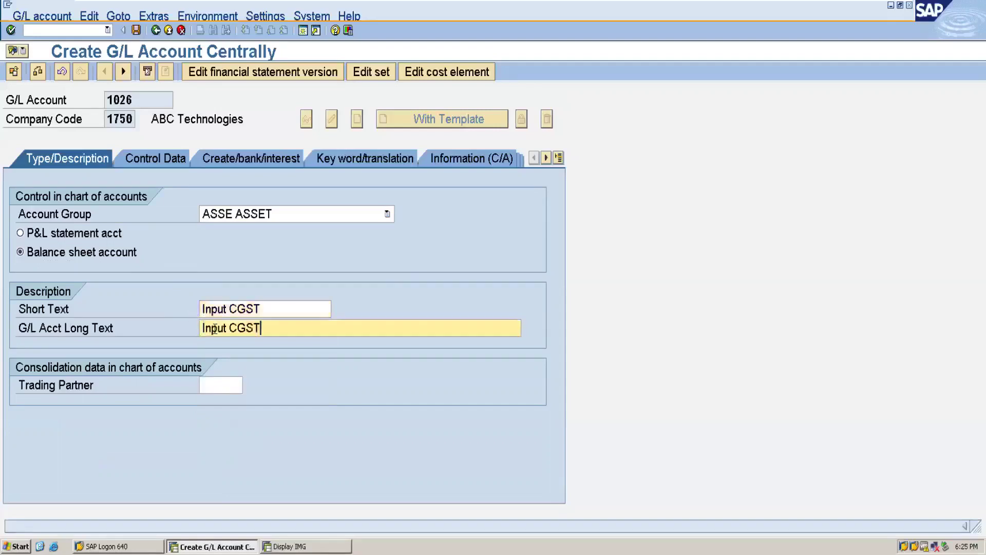
Save the Input CGST account and start creating G/L account 1027 in company code 1750
click(132, 33)
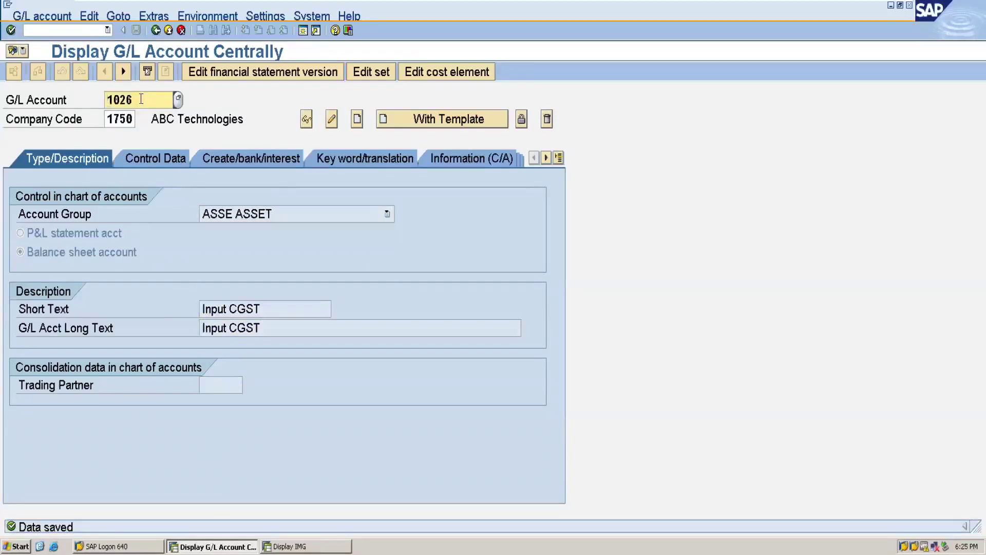
key(BackSpace)
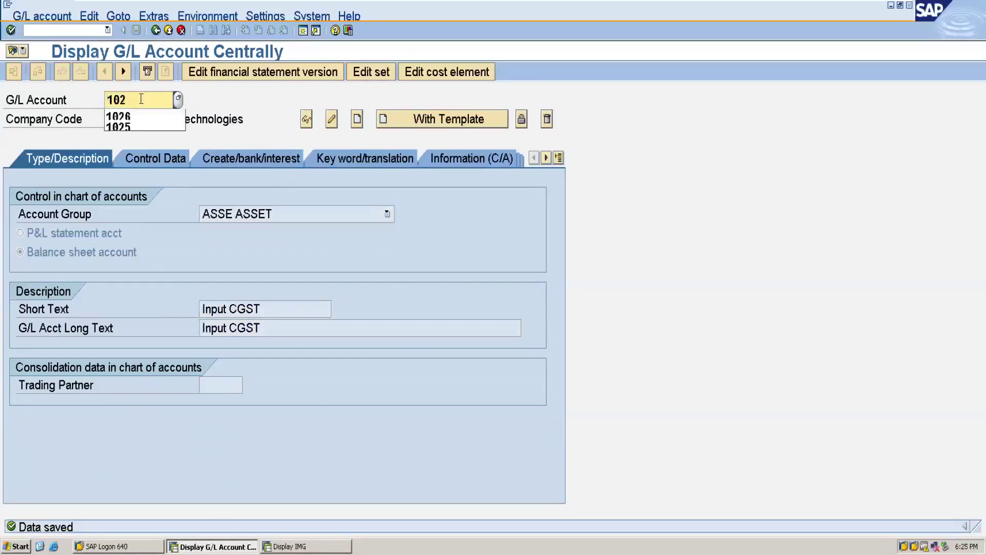
text(7)
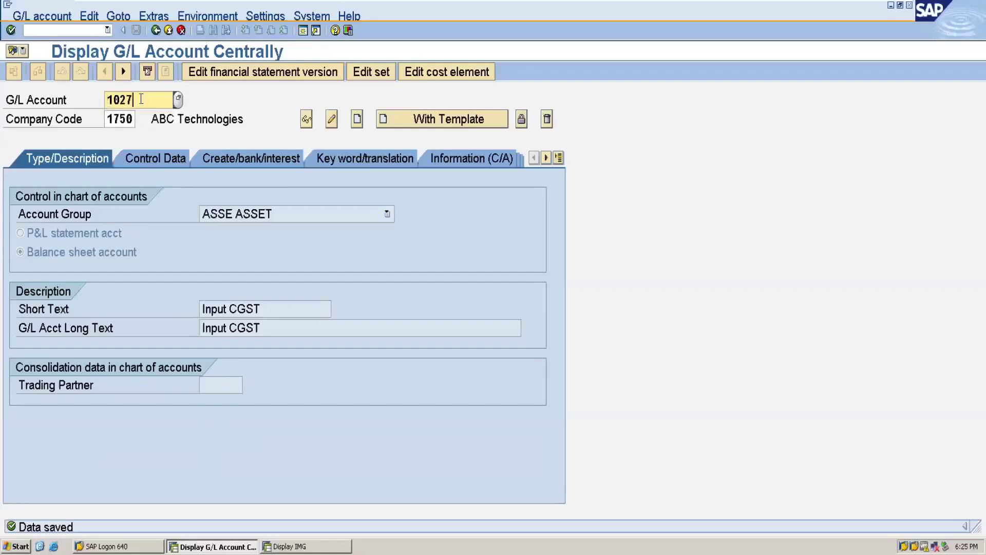
click(357, 120)
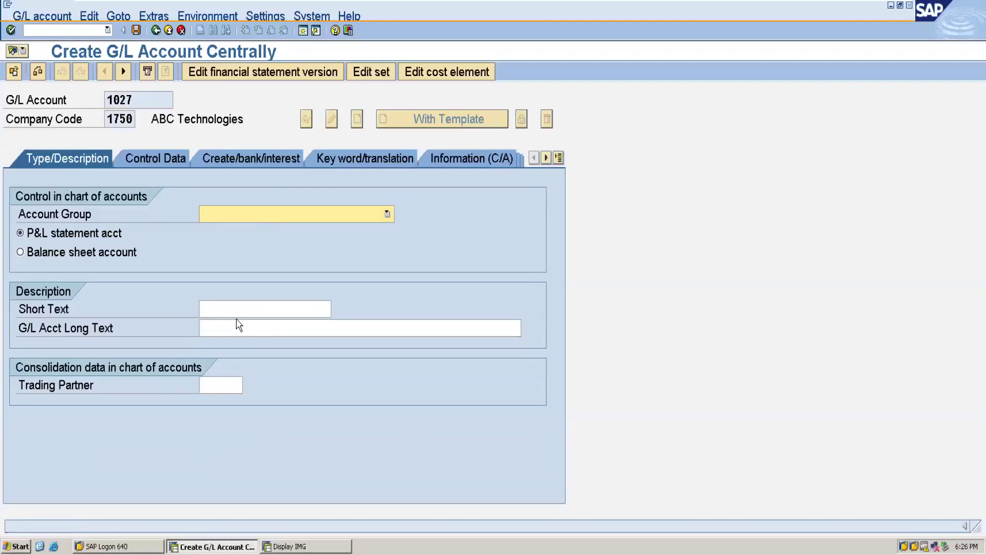
Assign G/L account 1027 to the ASSET account group and classify it as a balance sheet account
click(344, 217)
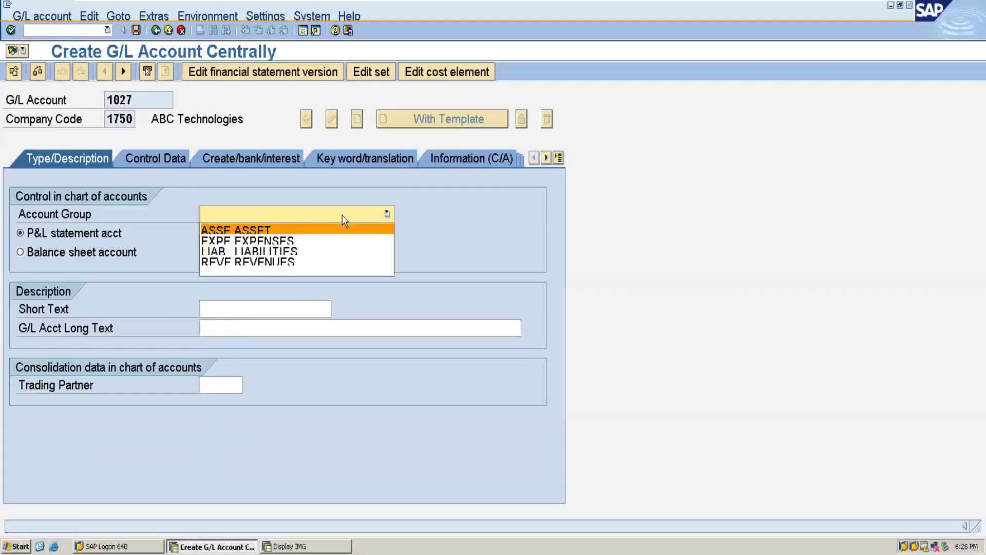
click(282, 229)
click(120, 255)
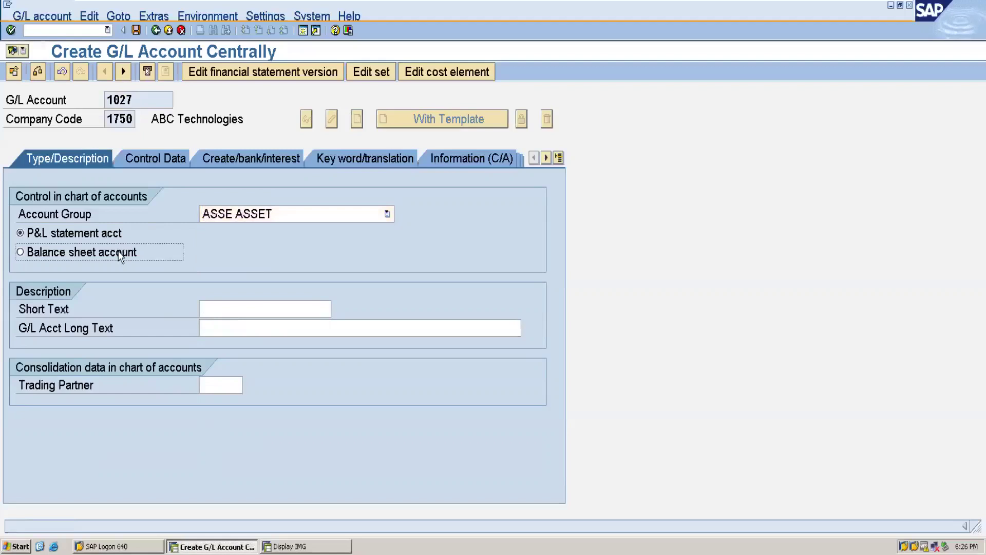
Enter "Input IGST" as both the short text and the long text of G/L account 1027
click(239, 310)
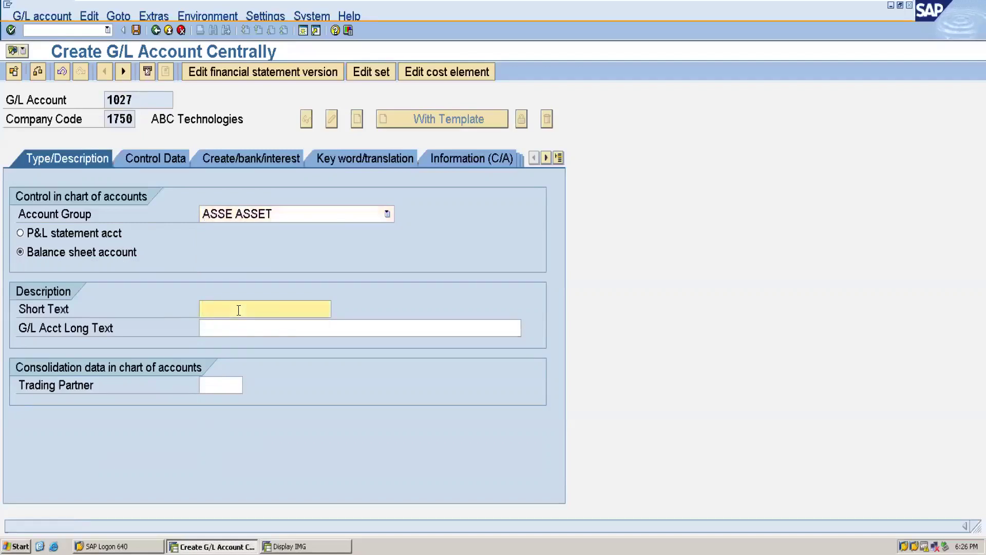
text(Input )
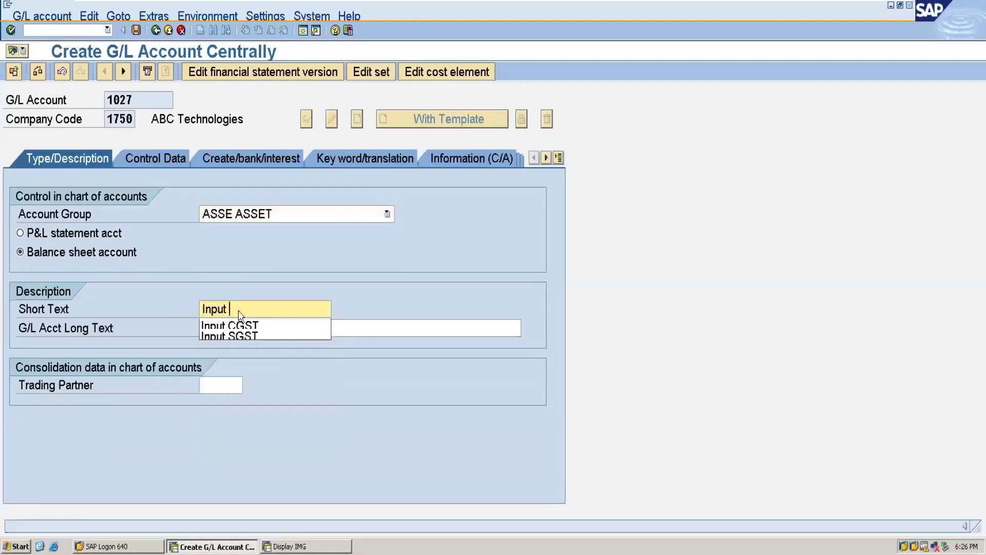
text(IGST)
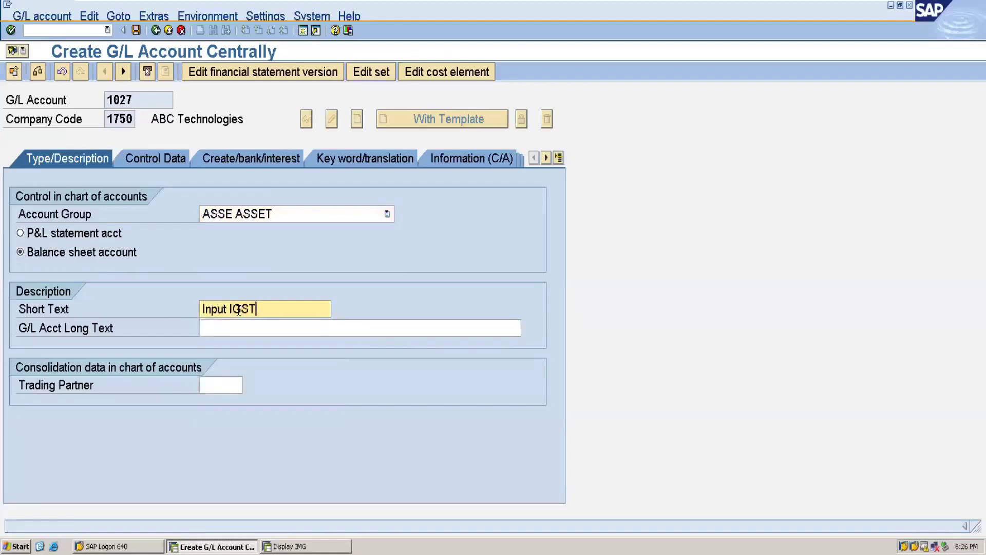
drag(264, 309, 161, 298)
key(ctrl+c)
click(228, 324)
key(ctrl+v)
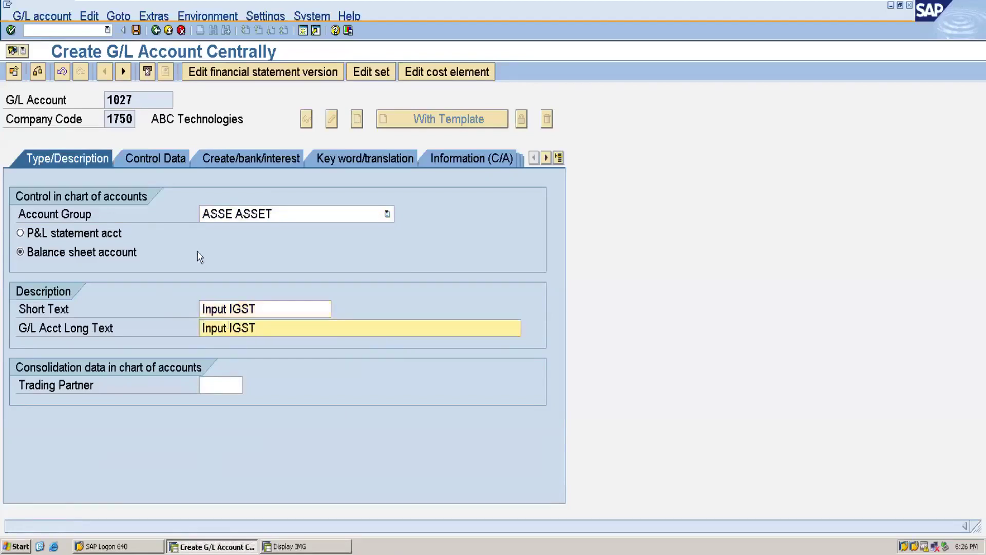
In the control data of G/L account 1027, enable only balances in local currency, set tax category E2, and allow posting without tax
click(159, 160)
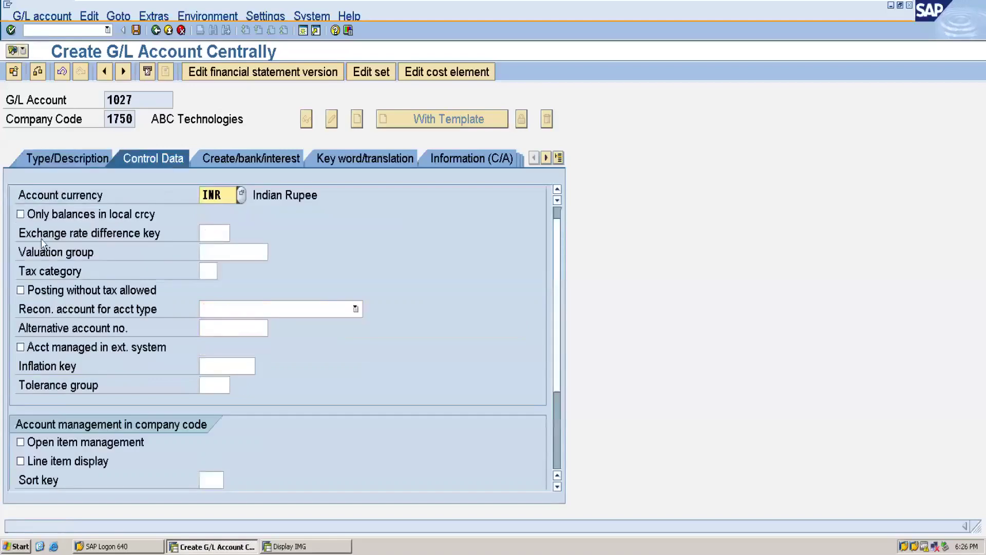
click(50, 215)
click(208, 271)
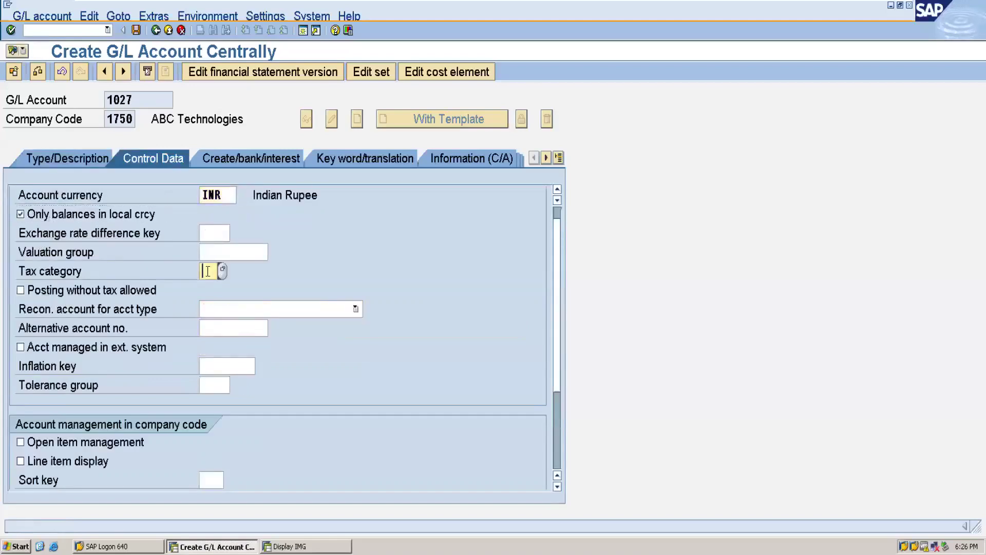
click(223, 269)
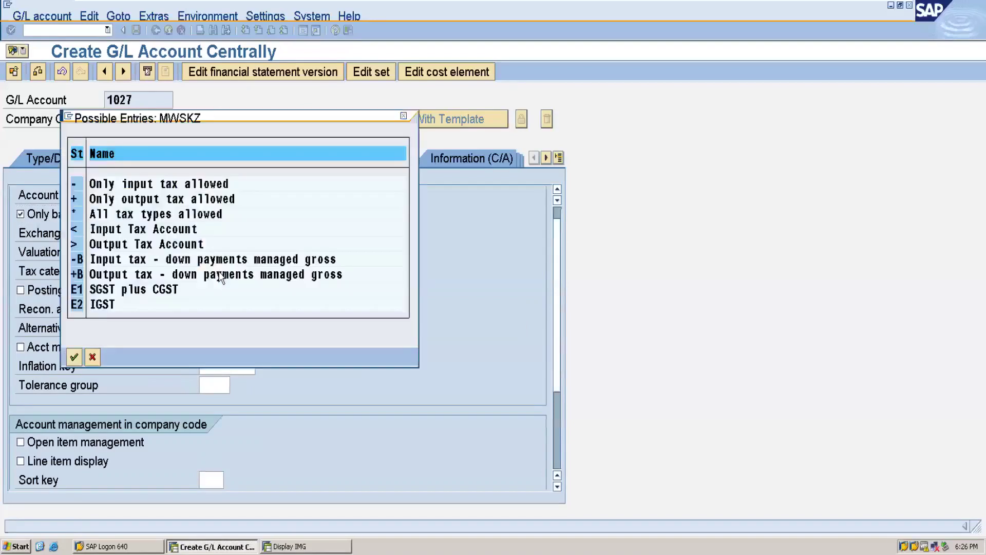
double_click(99, 305)
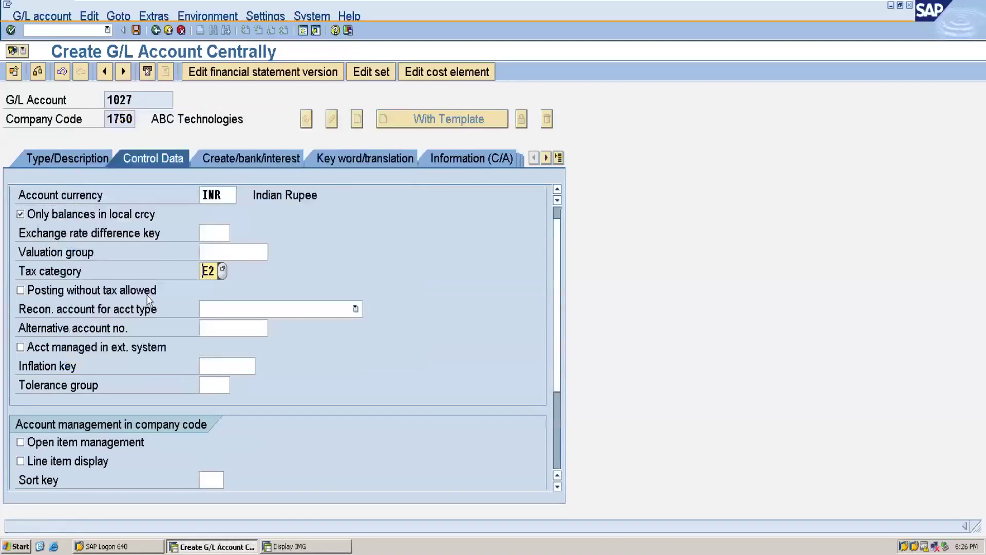
click(50, 294)
Enable line item display for G/L account 1027 and set its sort key to 001
click(32, 461)
scroll(557, 370, down, 2)
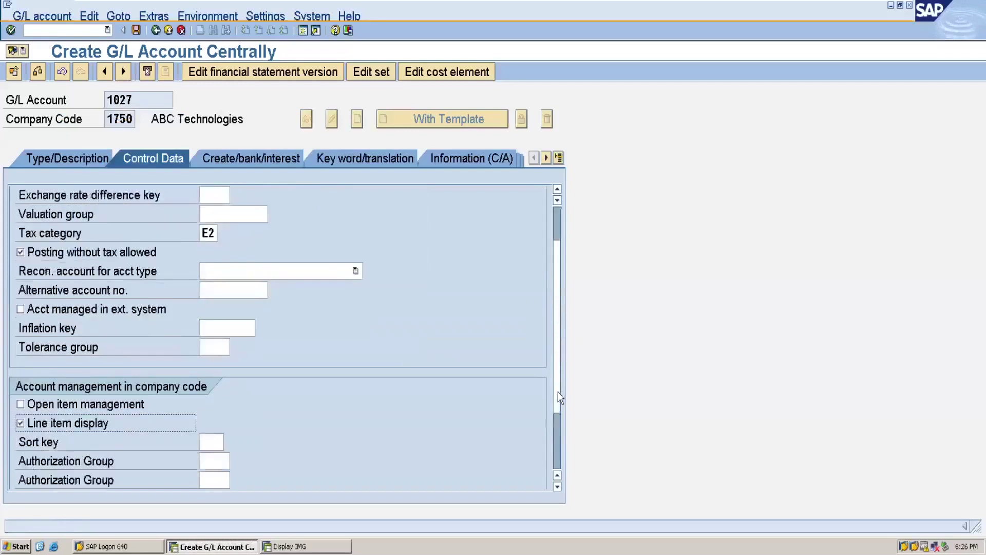
click(208, 401)
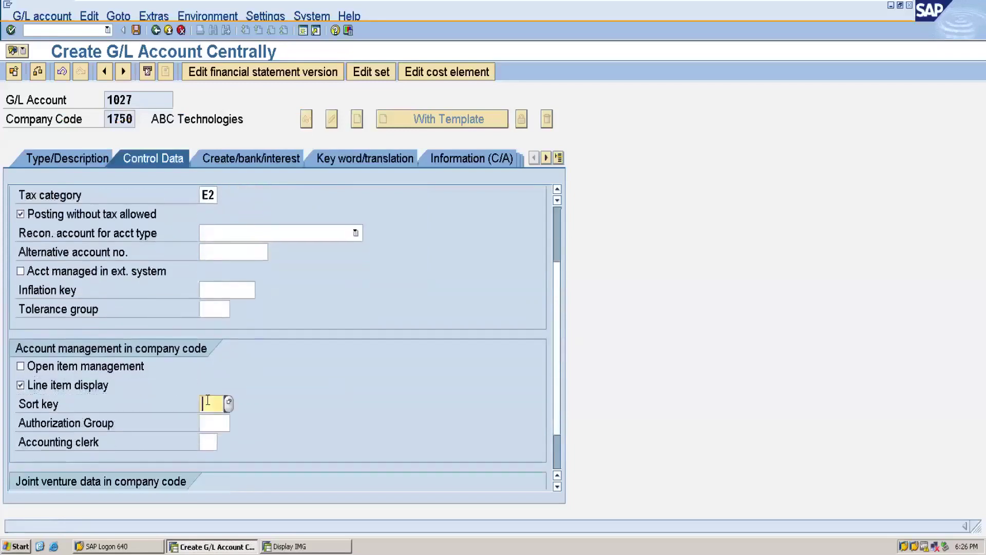
text(00)
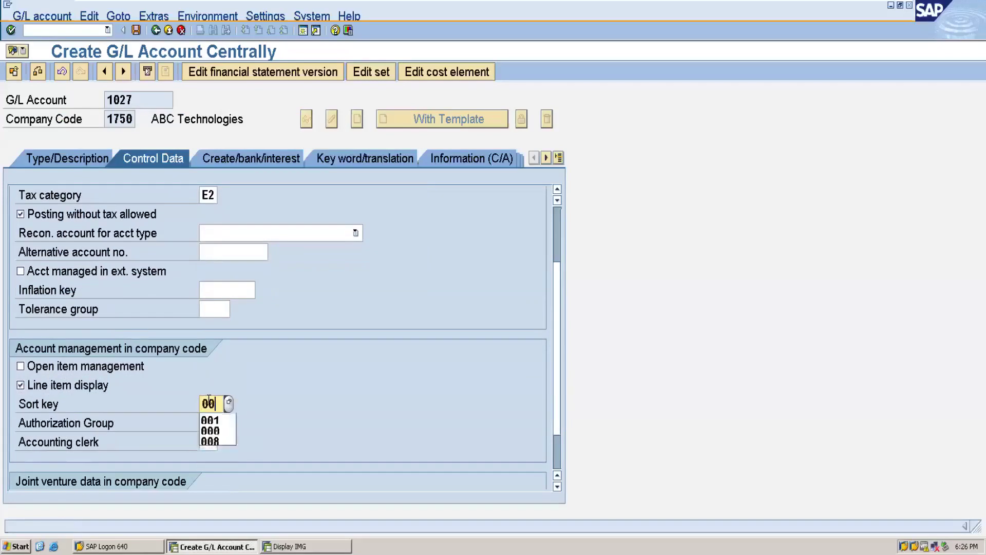
text(1)
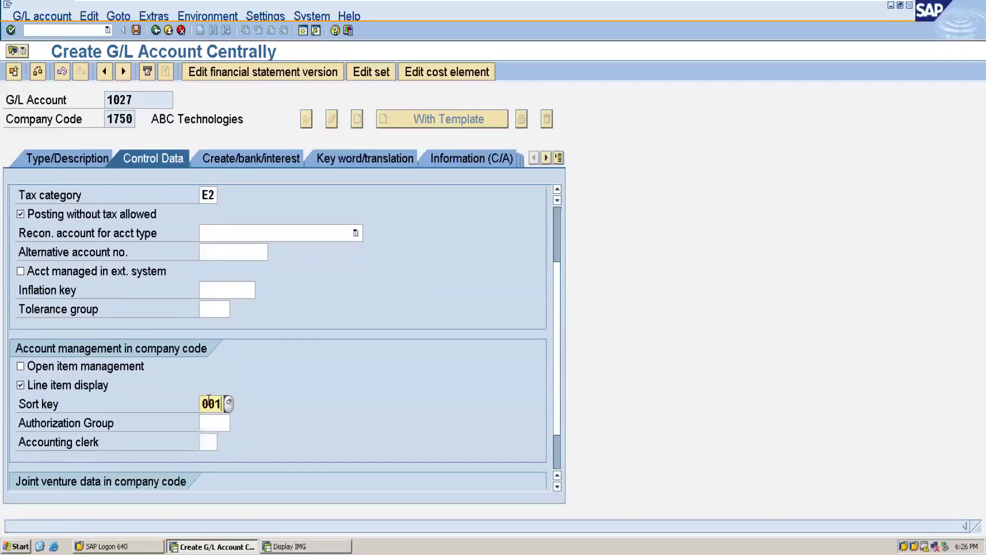
Assign field status group G001 to G/L account 1027 and save the account
click(253, 154)
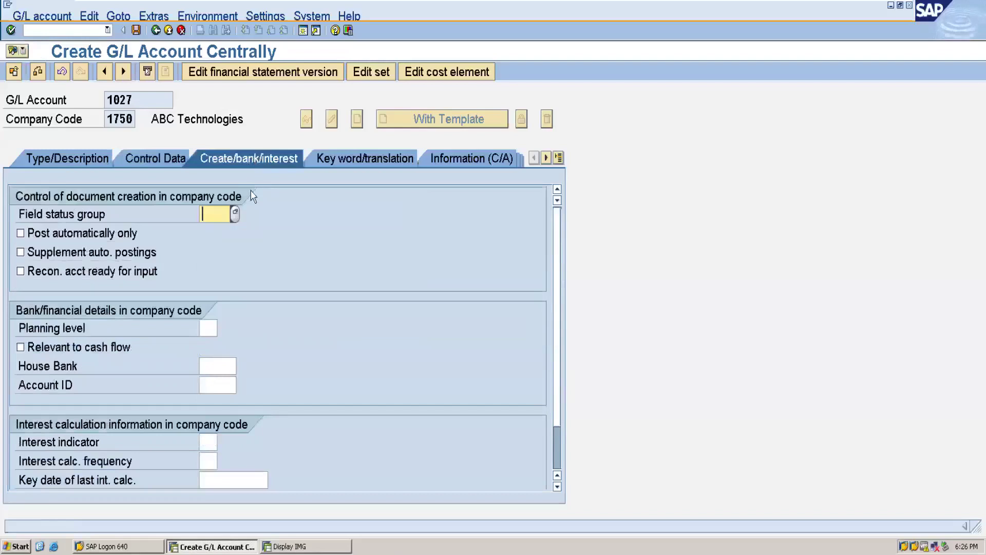
text(G00)
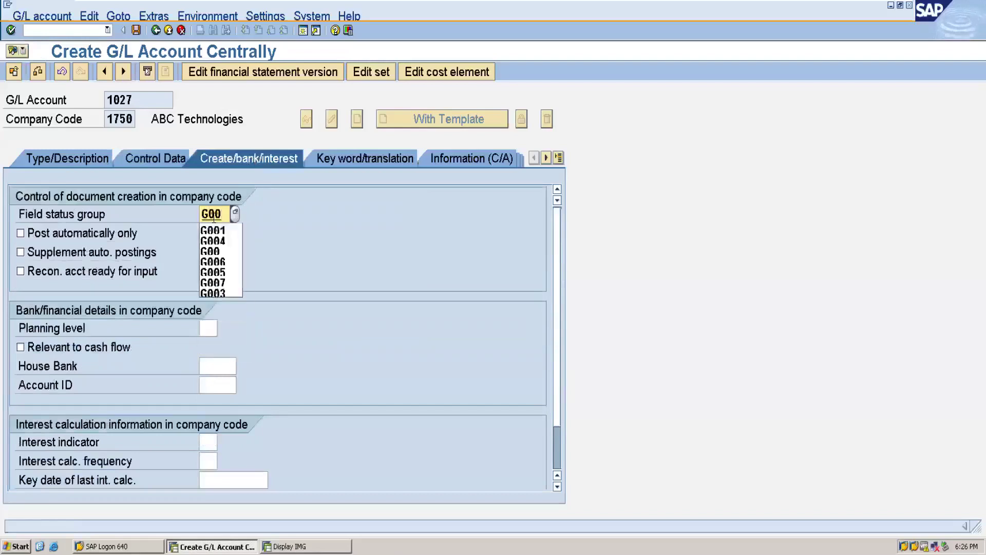
click(214, 231)
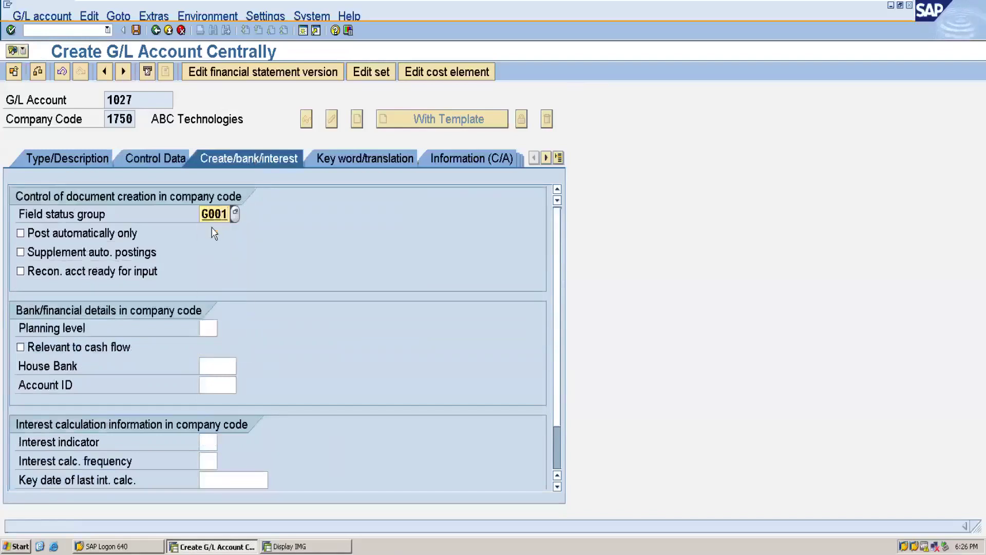
click(137, 31)
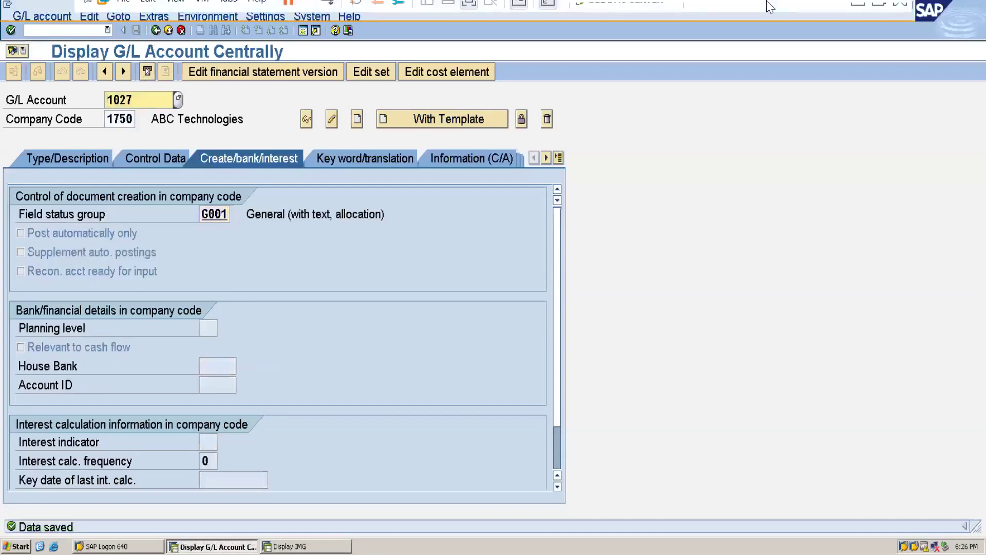
Switch to the Excel notes and add a "gl accoiunts" entry in row 20 listing 1025 as SGST
click(857, 4)
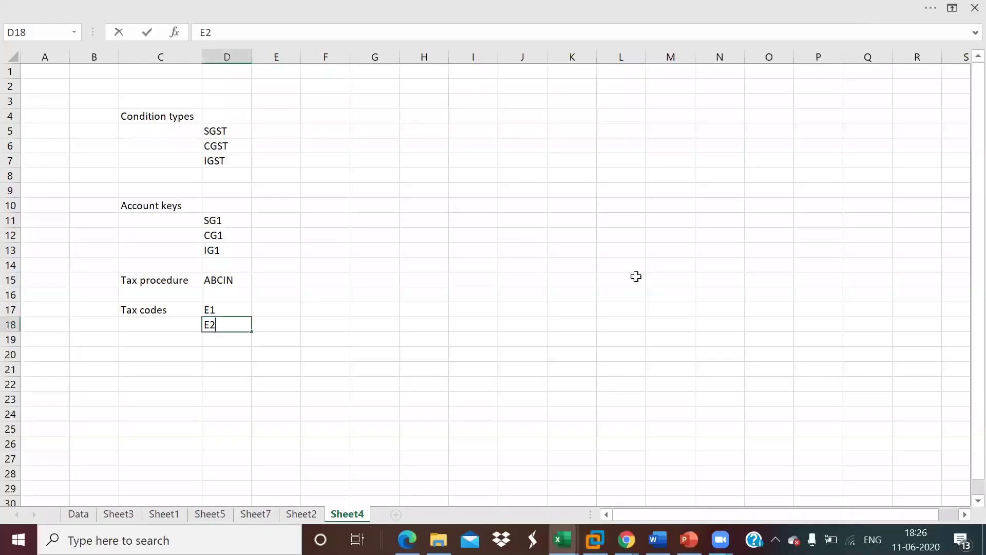
click(148, 359)
text(gl)
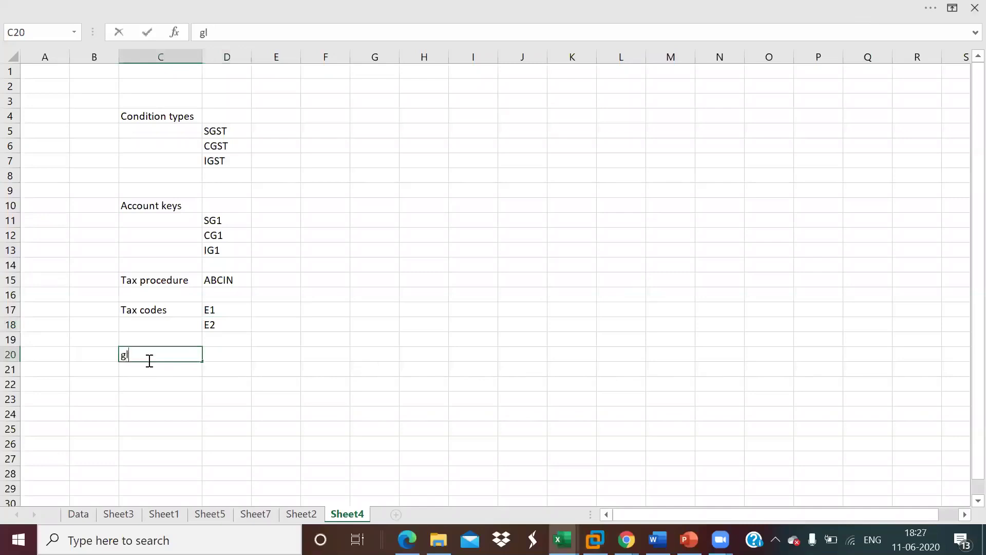
text( accoiunts)
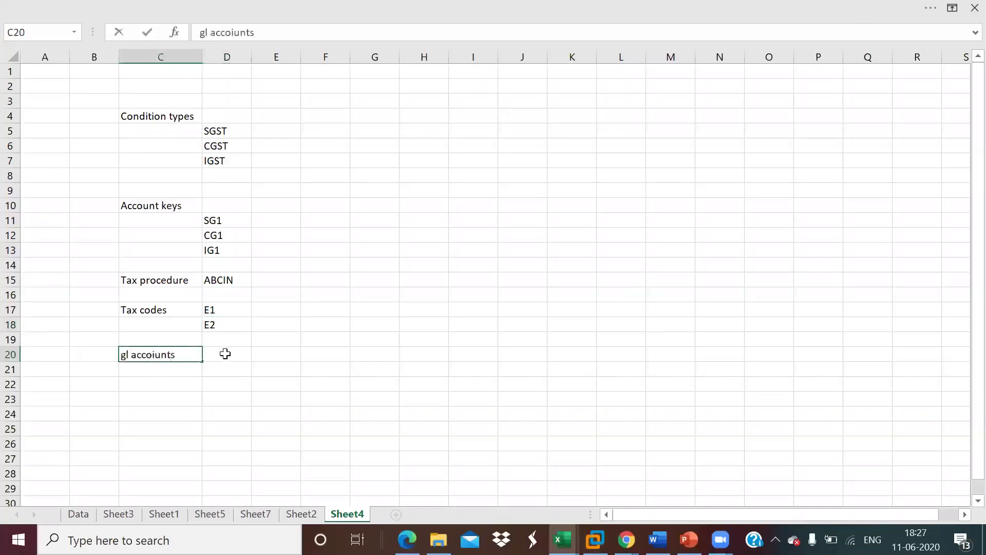
click(225, 354)
text(1025)
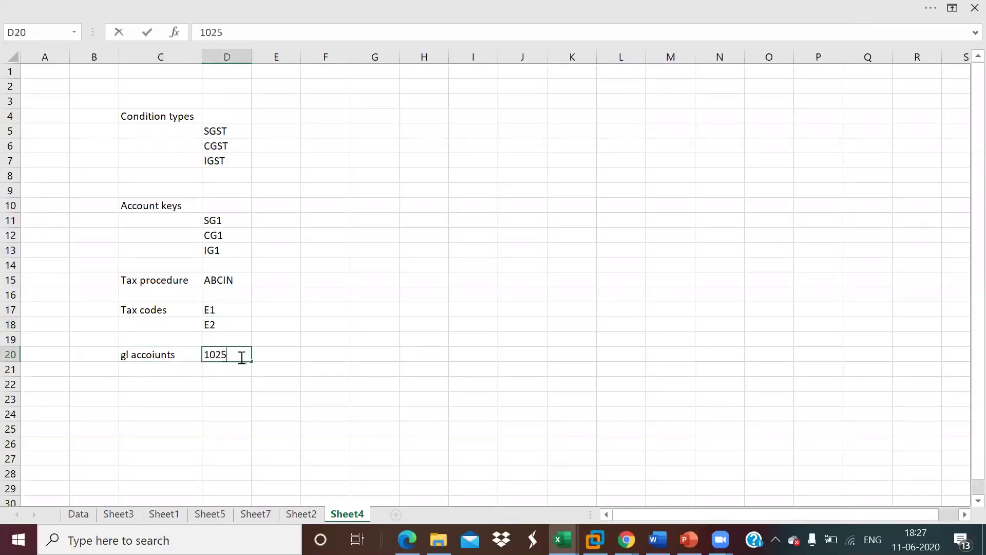
click(271, 353)
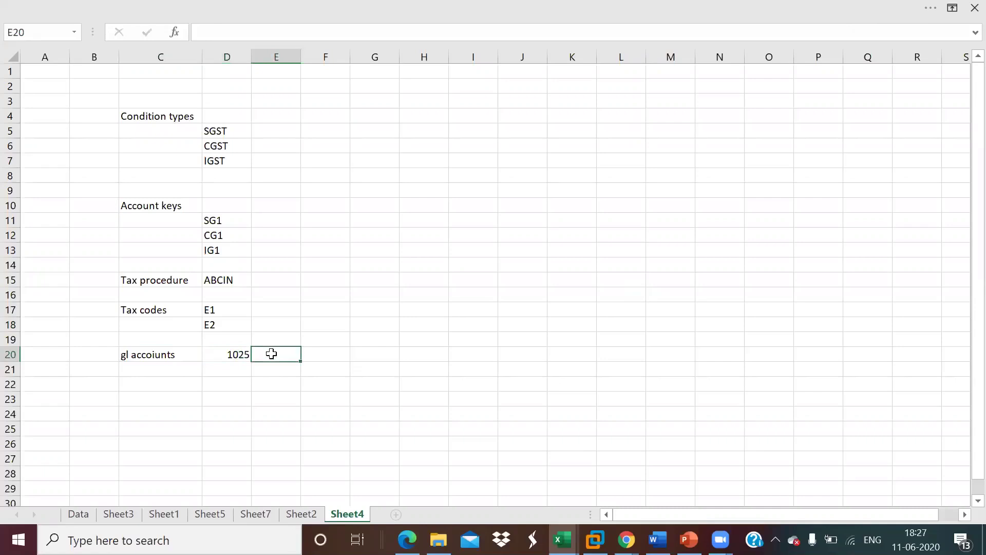
text(SGST)
Add 1026 as CGST and 1027 as IGST in rows 21 and 22 of the G/L account list
click(241, 369)
text(1026)
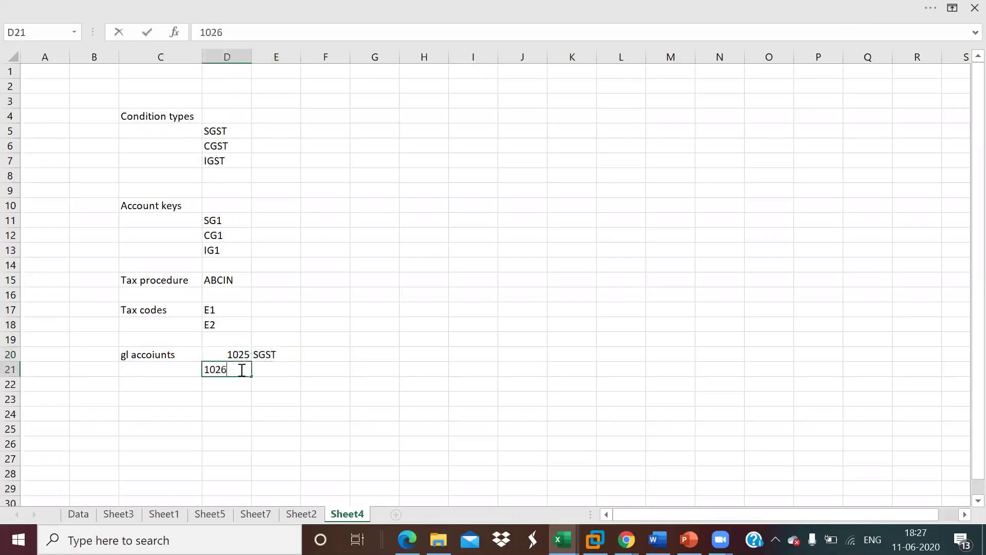
click(283, 372)
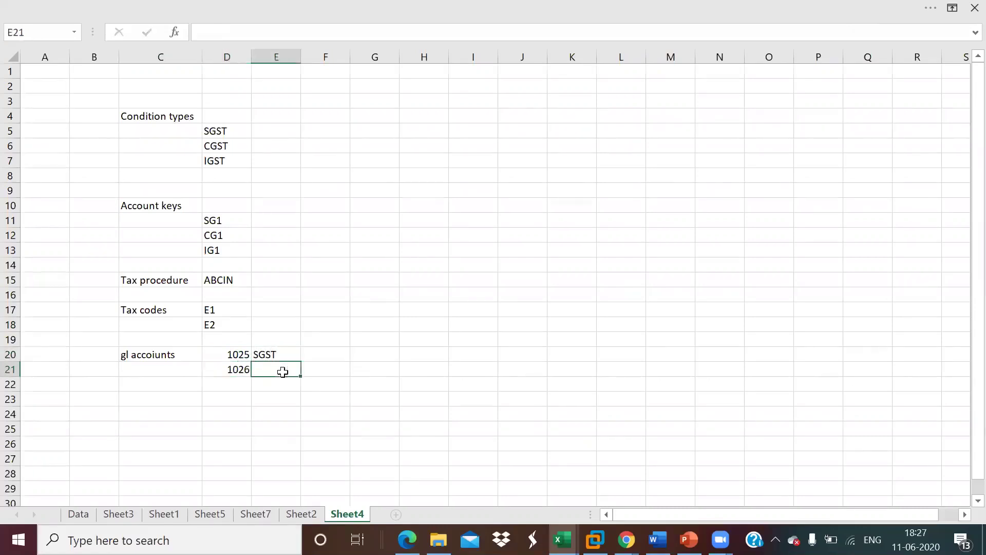
text(CGST)
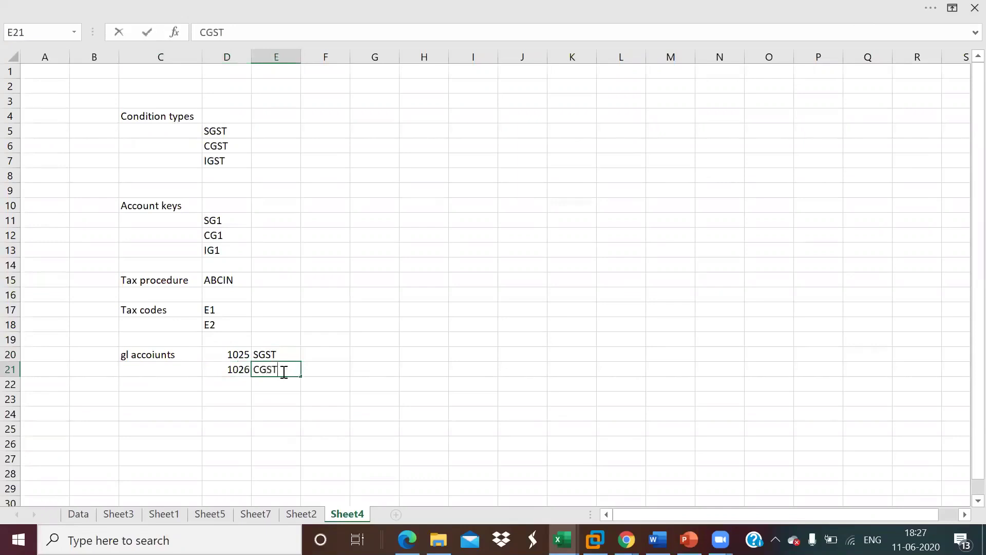
click(234, 386)
text(1027)
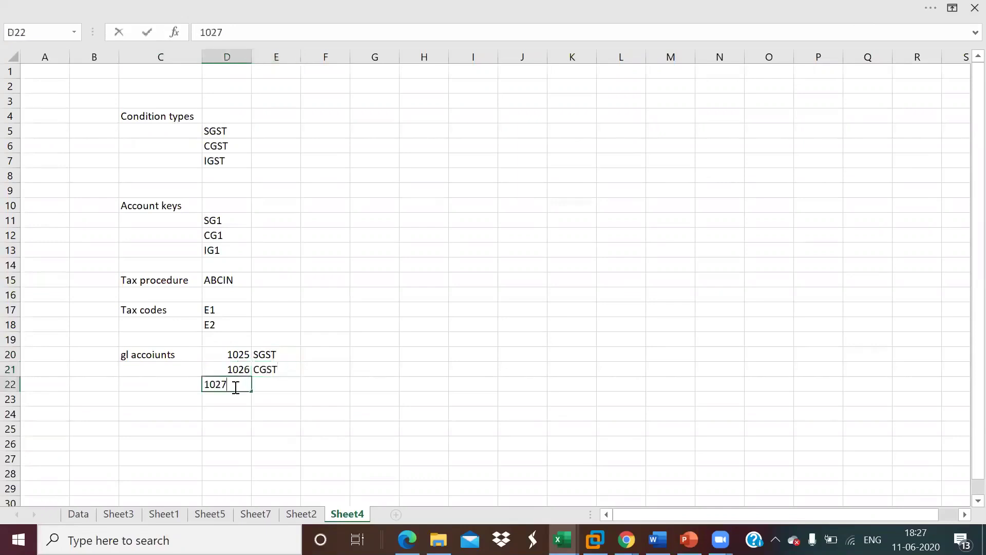
click(269, 386)
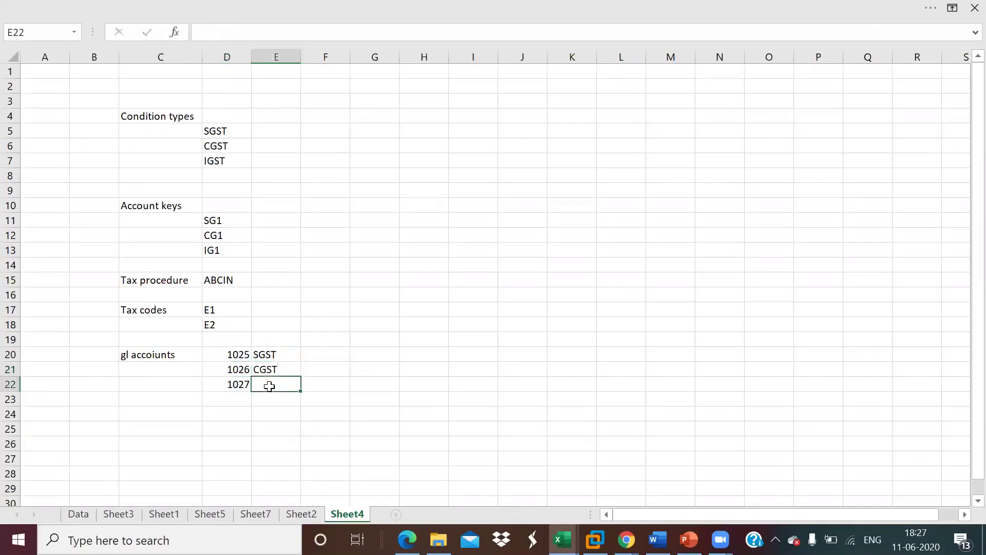
text(IGST)
click(413, 396)
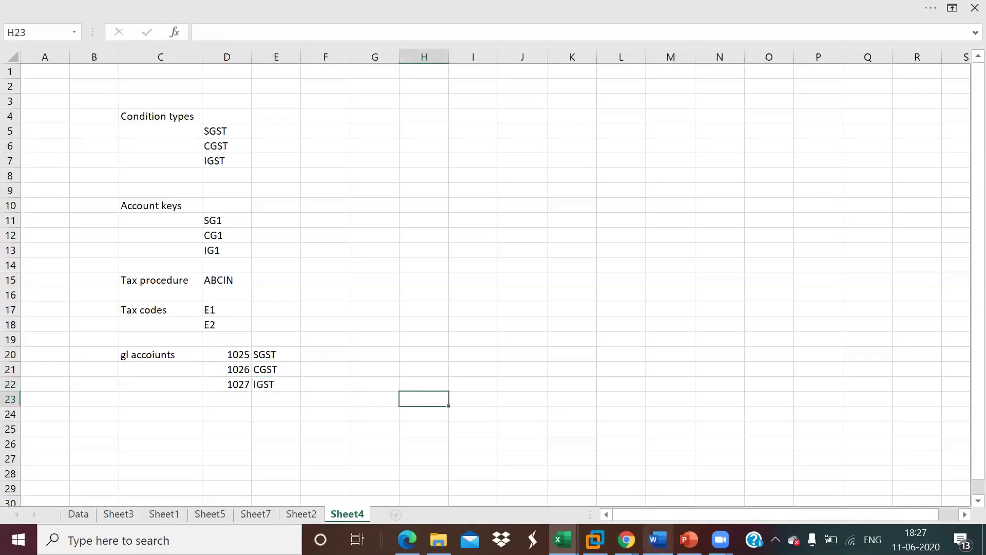
Check the configuration checklist in Word and open Define Tax Accounts under tax posting in the SAP implementation guide
mouse_move(657, 539)
click(661, 504)
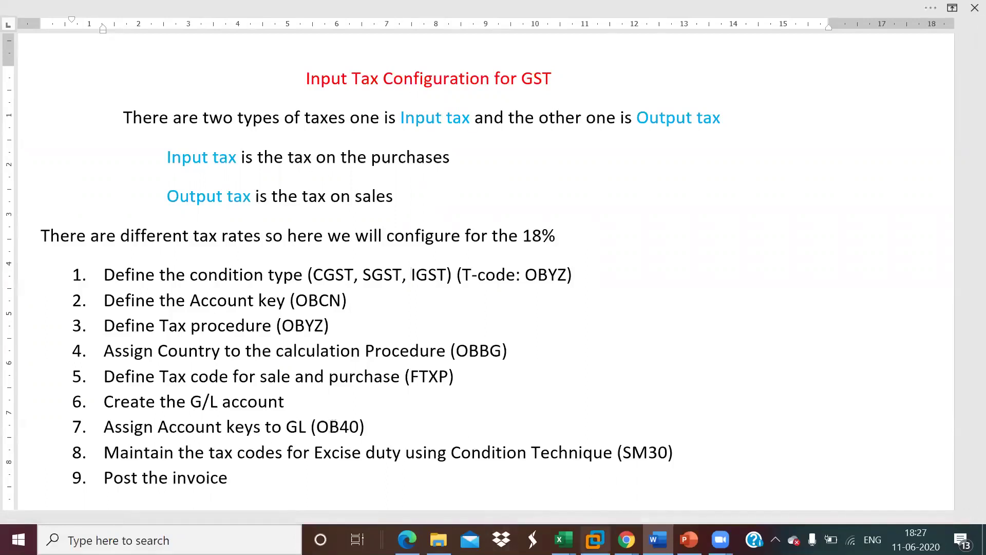
mouse_move(594, 540)
click(615, 447)
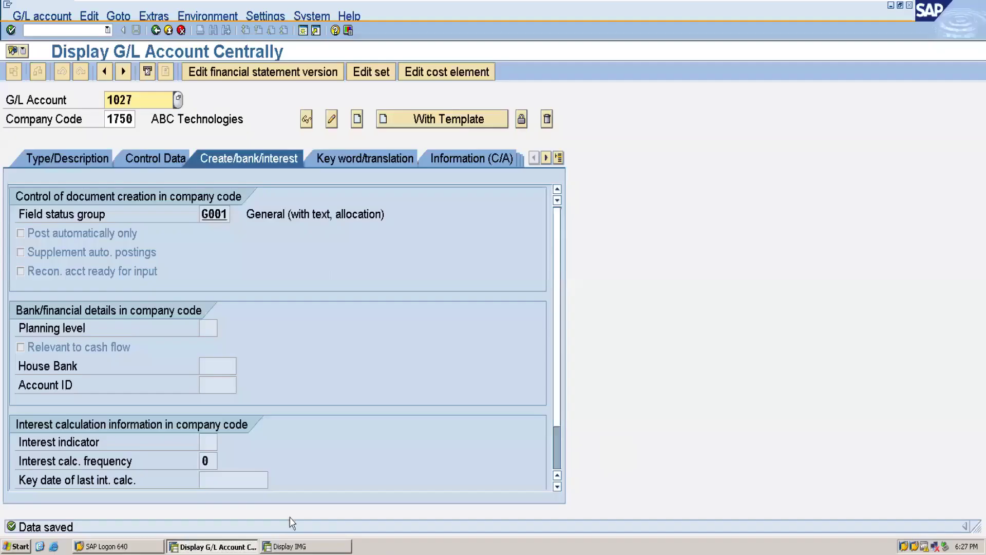
click(298, 546)
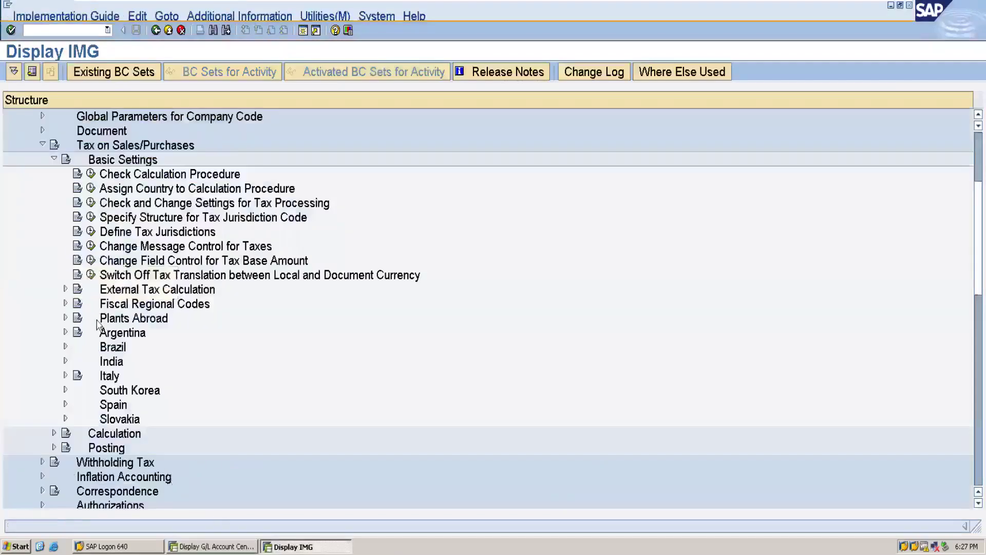
click(54, 448)
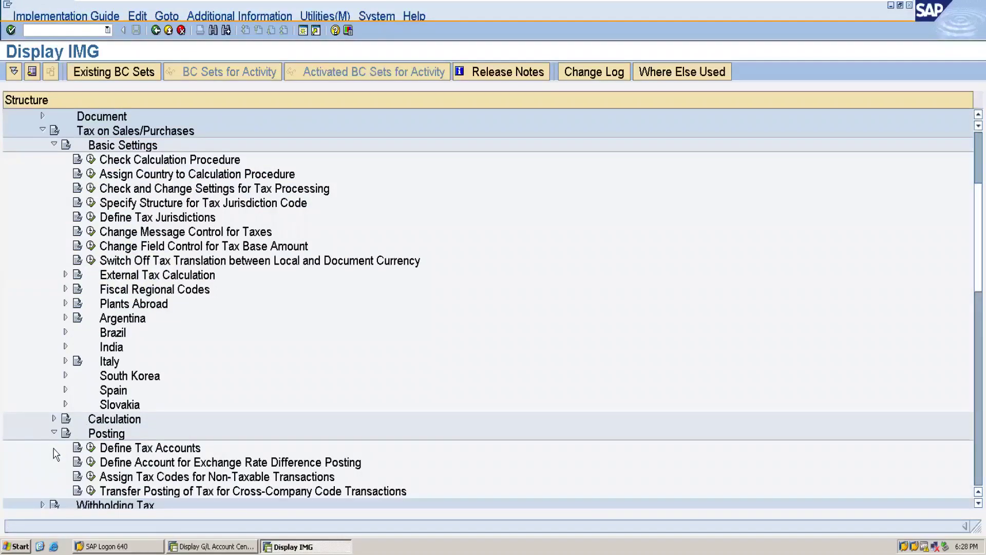
click(91, 447)
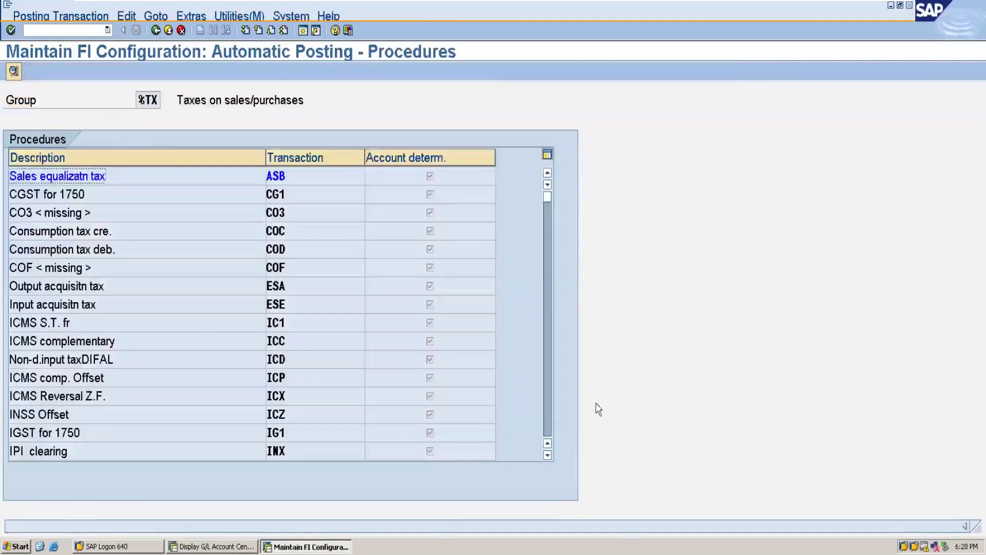
Find the CGST for 1750 procedure (CG1) and open its automatic posting rules for chart of accounts TDS1
click(544, 426)
click(544, 427)
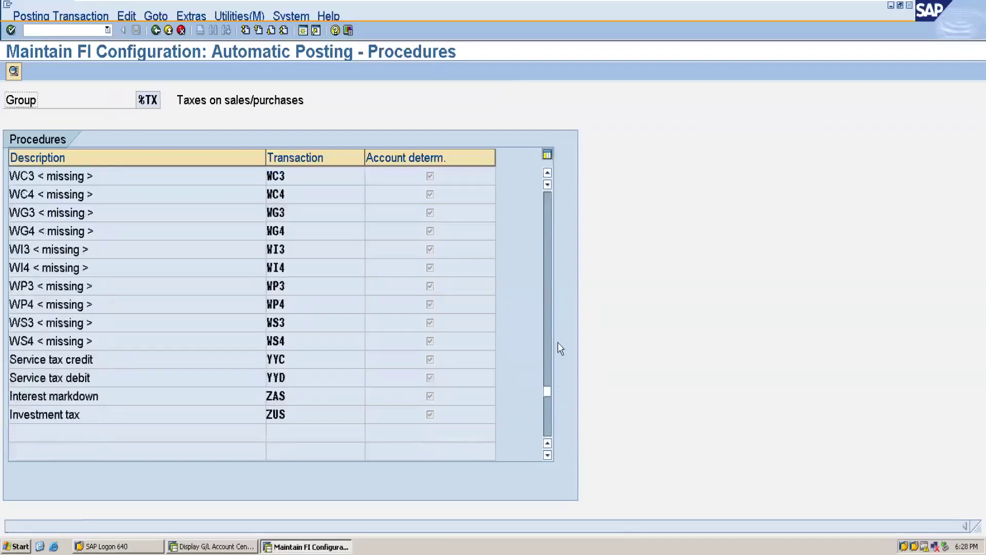
click(548, 256)
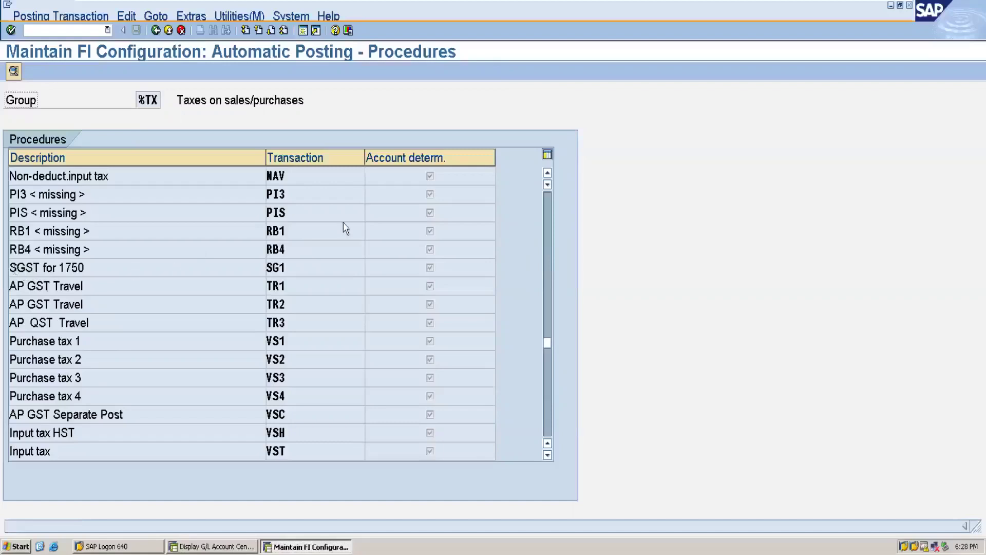
click(546, 214)
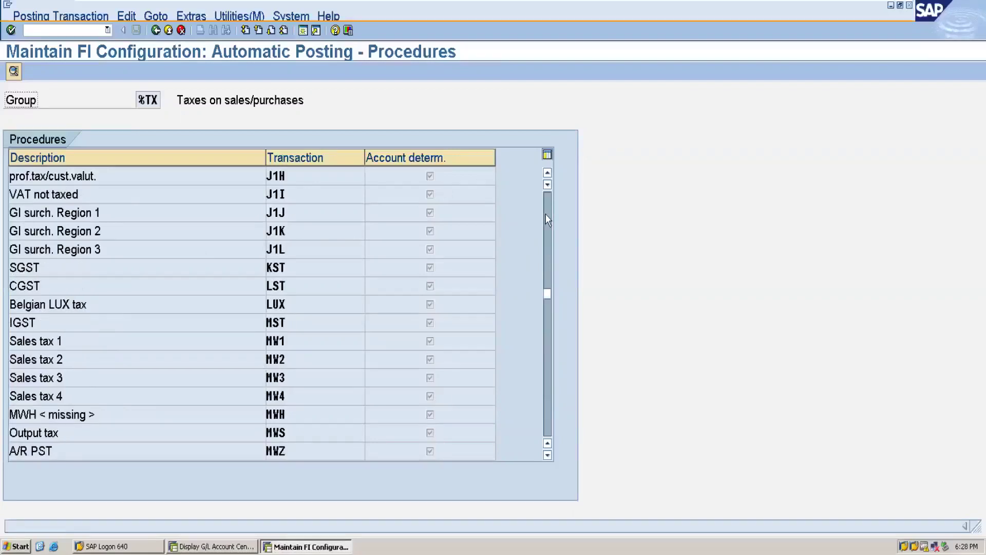
click(546, 214)
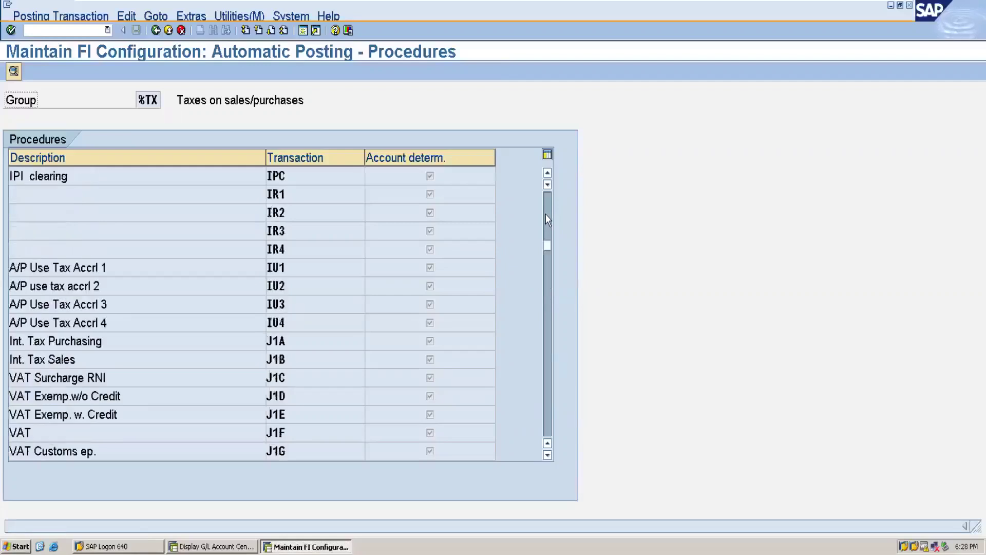
click(546, 214)
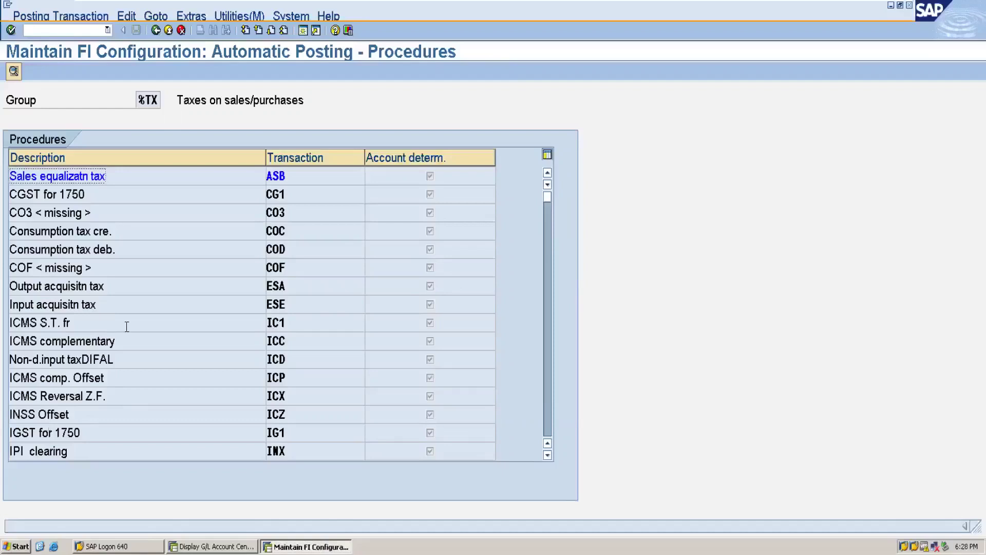
double_click(62, 194)
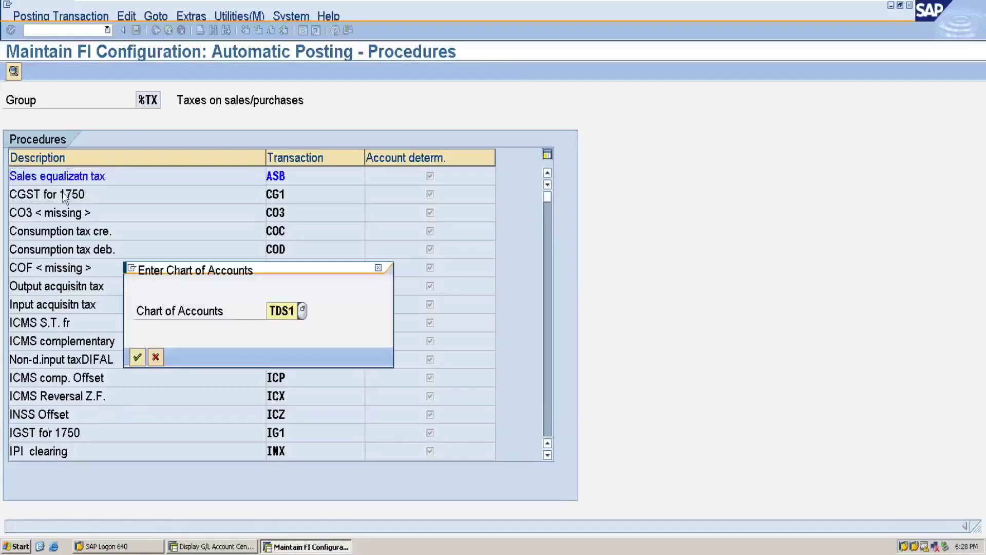
click(133, 358)
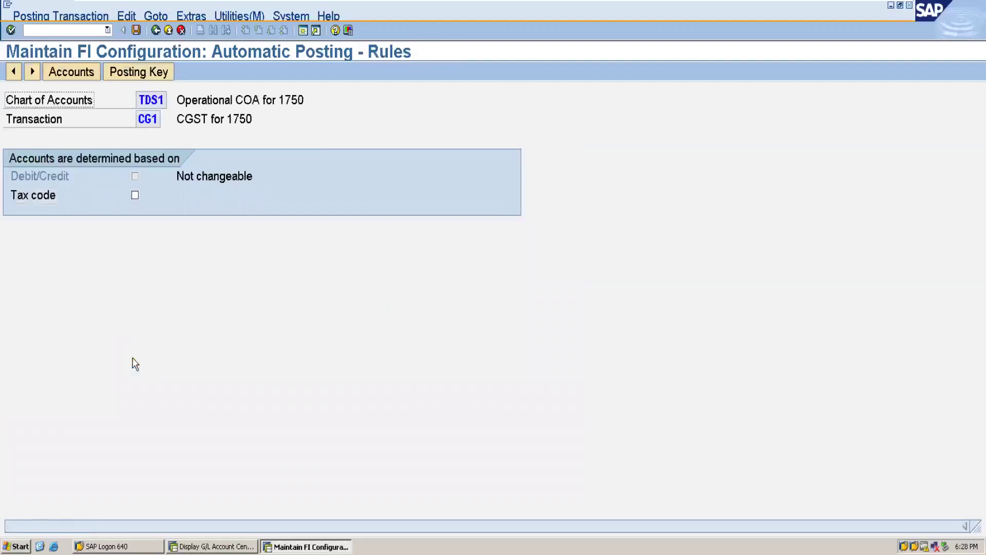
Save the CGST for 1750 rules and set its posting keys to 40 debit and 50 credit, recording them in the proposed customizing request
click(142, 79)
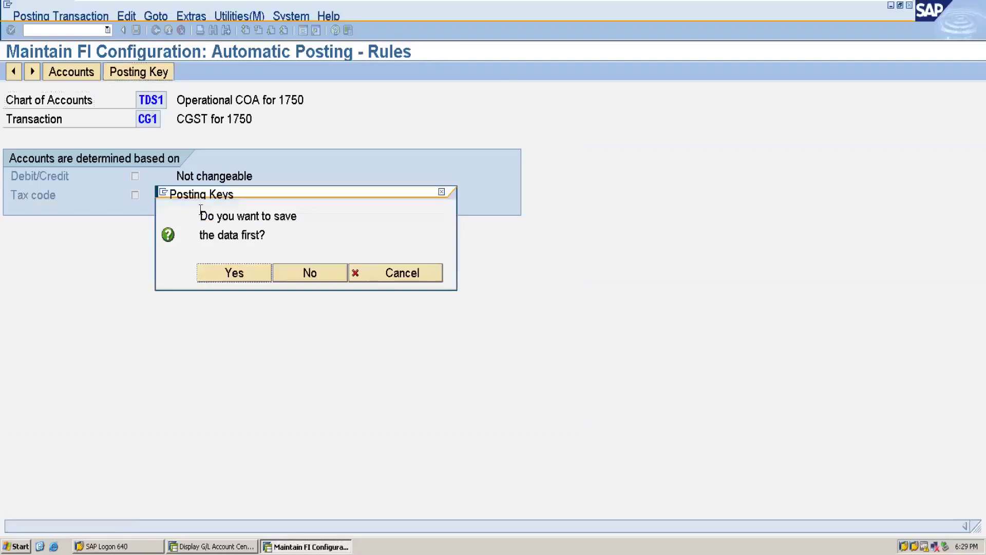
click(232, 272)
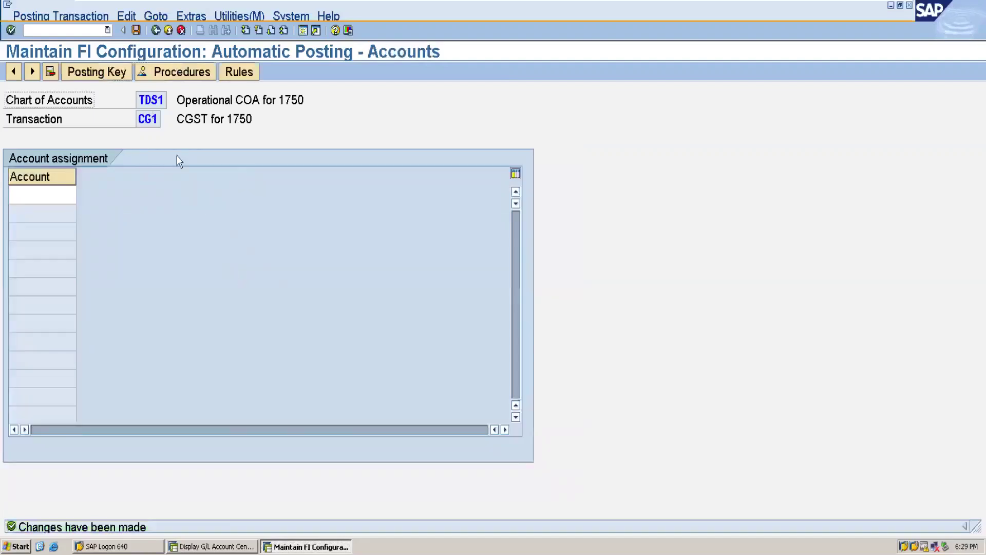
click(93, 76)
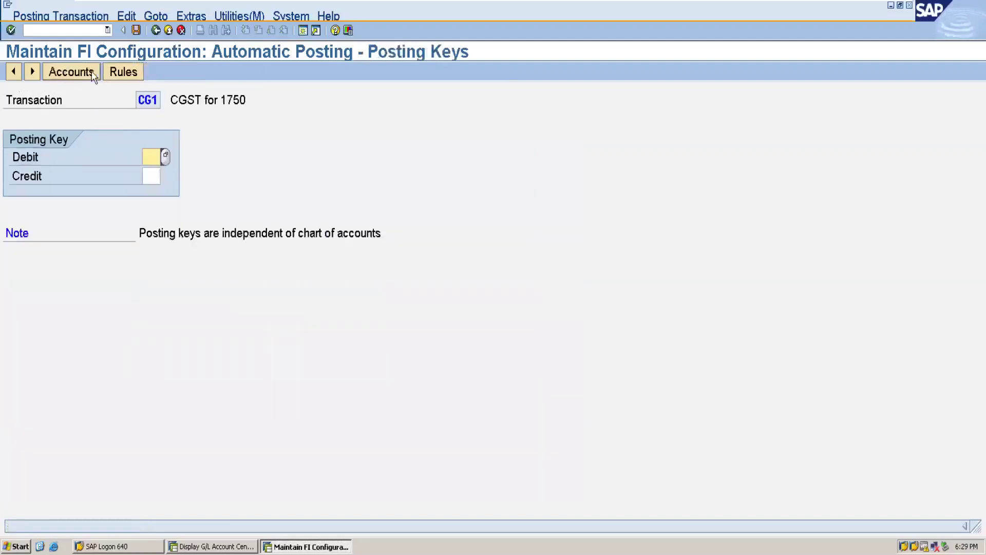
text(40)
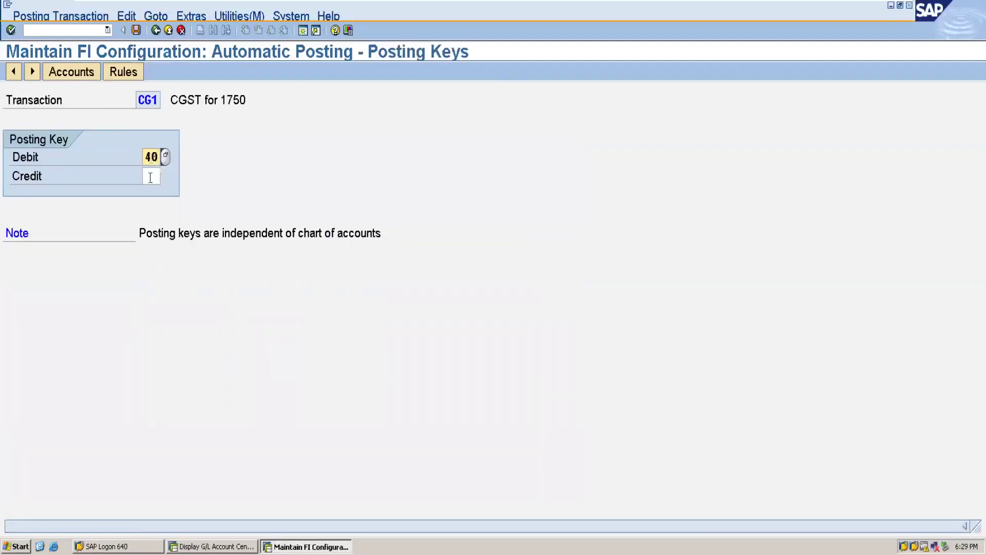
click(151, 177)
text(50)
click(75, 76)
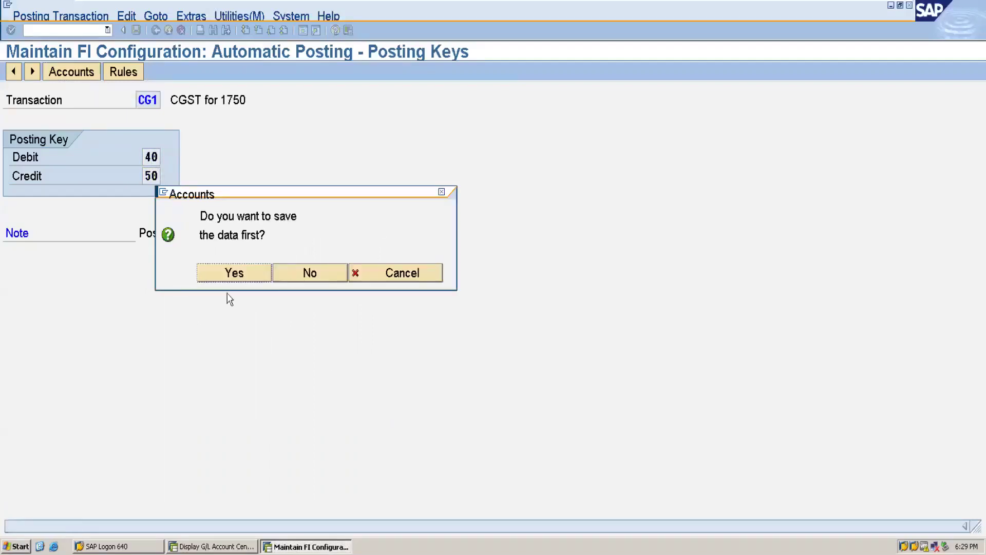
click(234, 273)
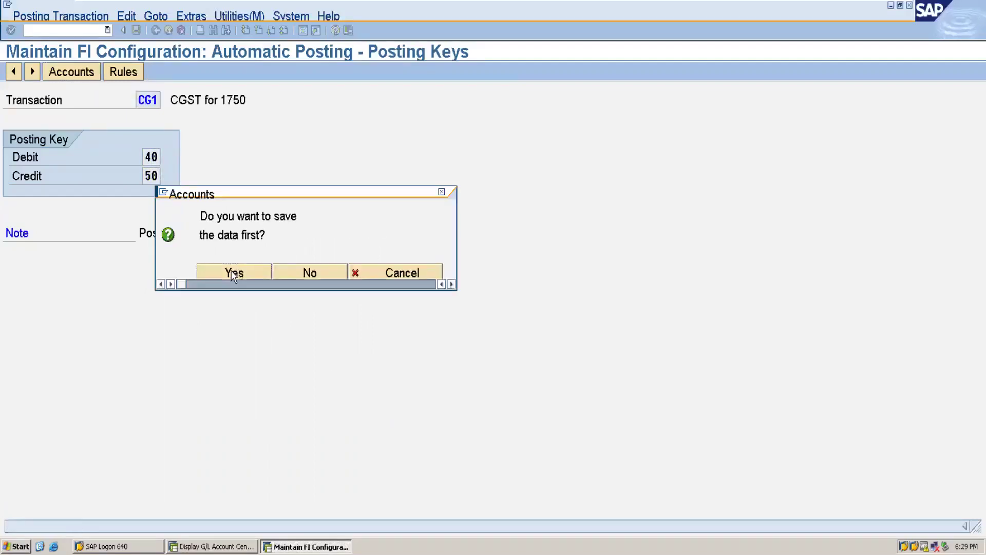
click(43, 243)
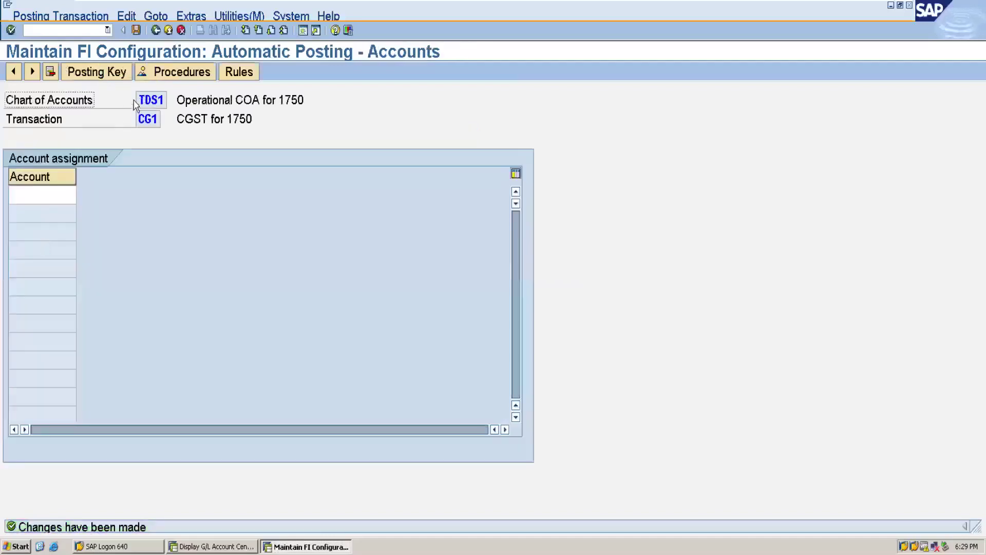
Assign G/L account 1026 to the CGST for 1750 transaction (CG1) and save it under the proposed customizing request
click(26, 196)
double_click(26, 196)
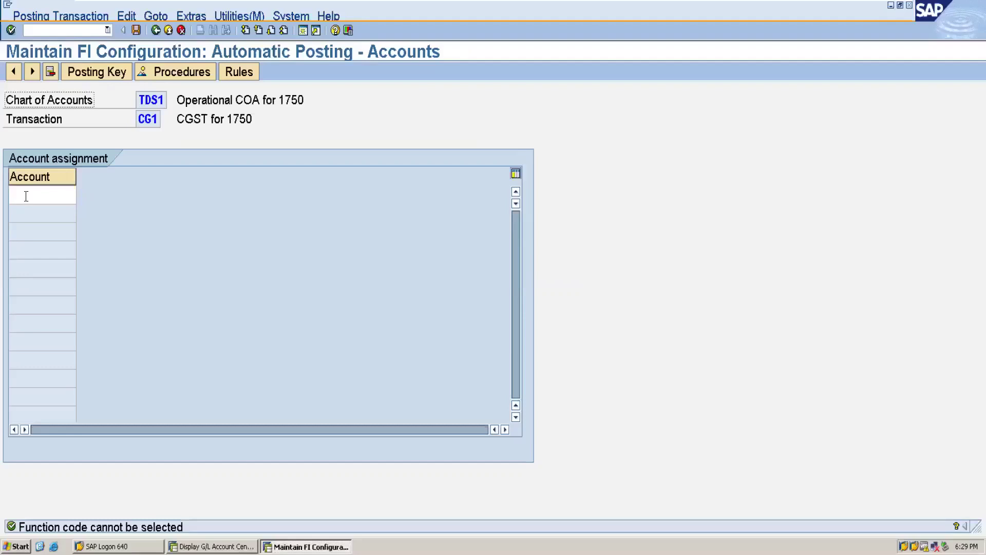
click(24, 198)
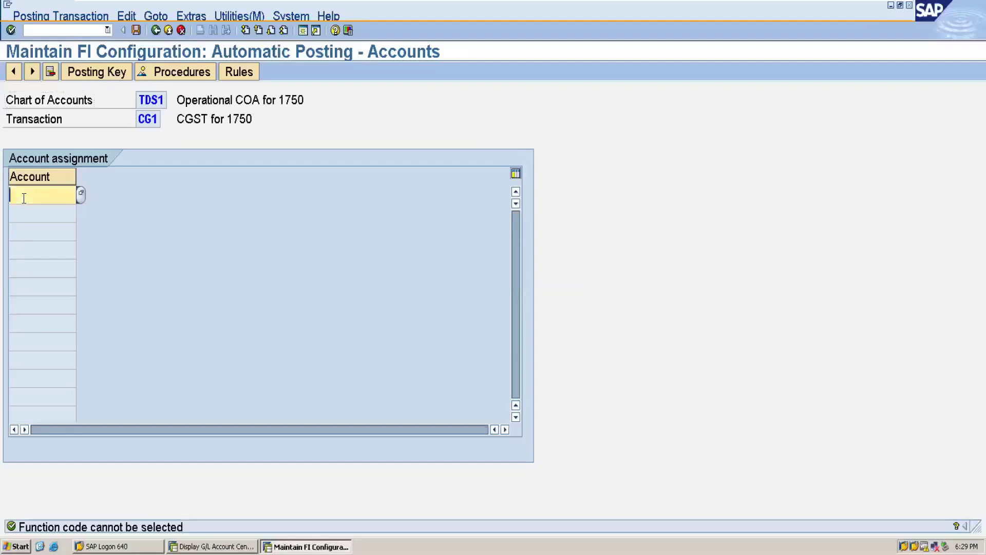
text(1026)
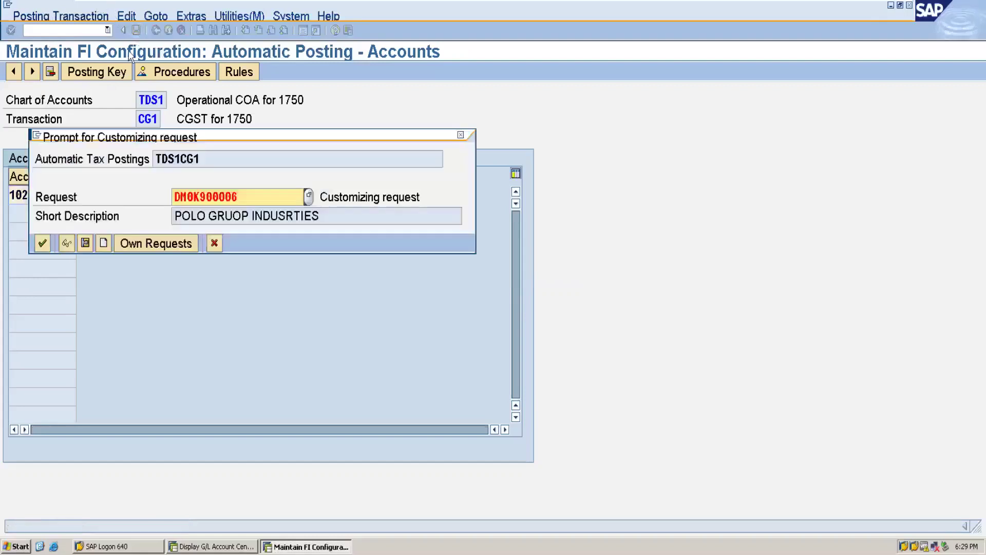
click(44, 244)
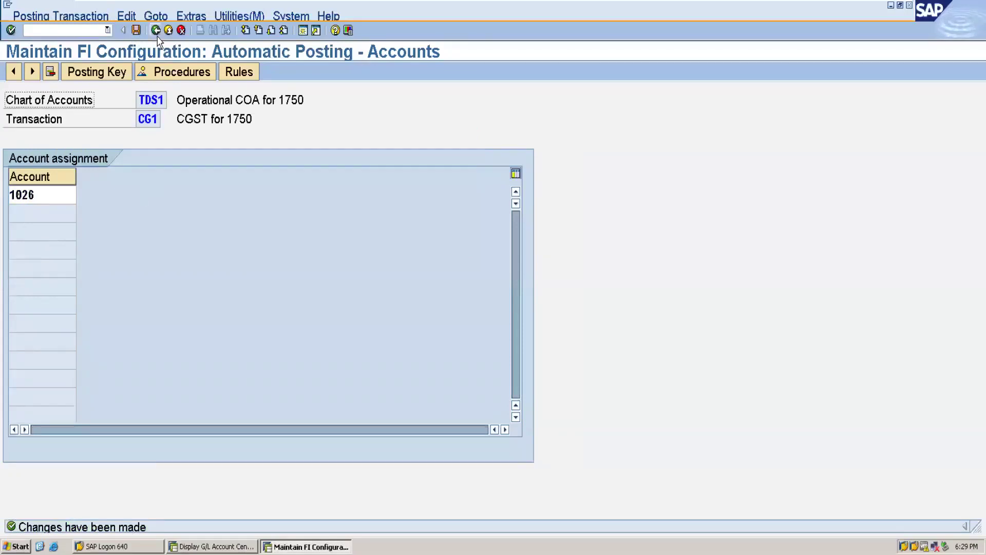
Return to the procedures list, open IGST for 1750 (IG1), and save its posting rules
click(154, 71)
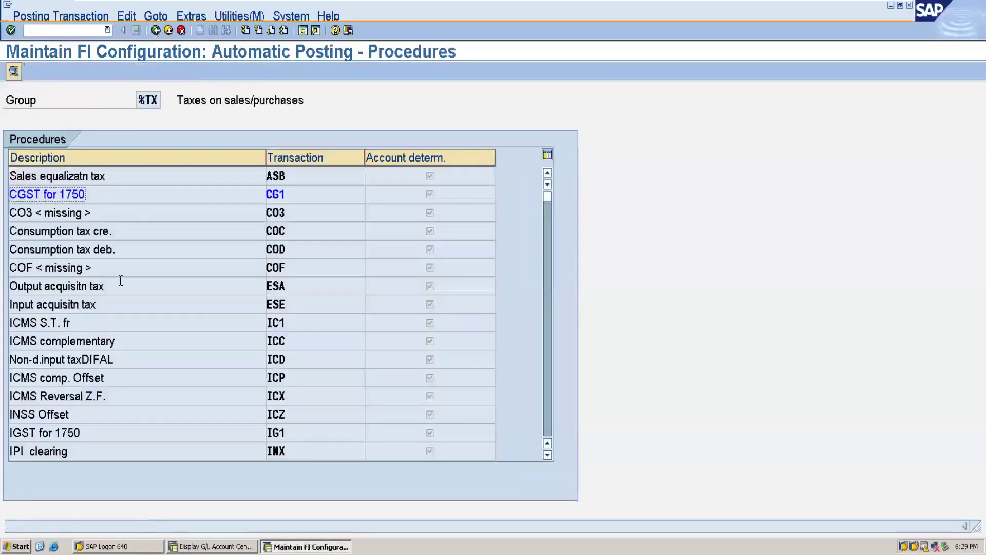
double_click(43, 432)
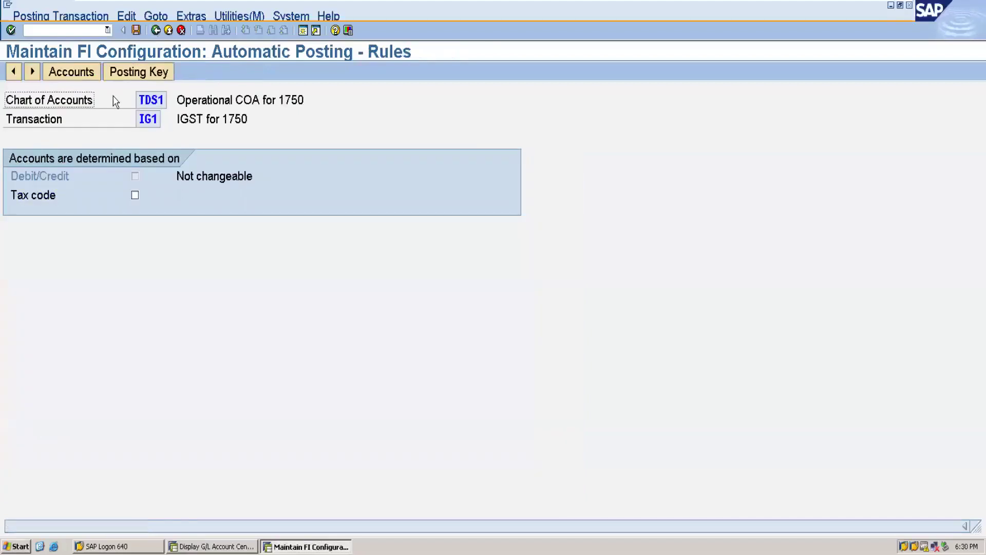
click(116, 75)
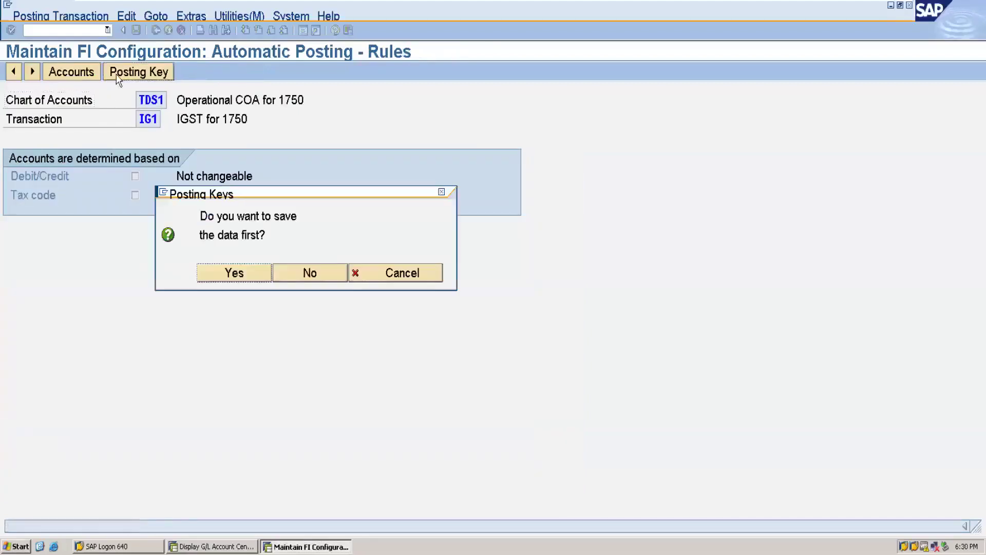
click(238, 272)
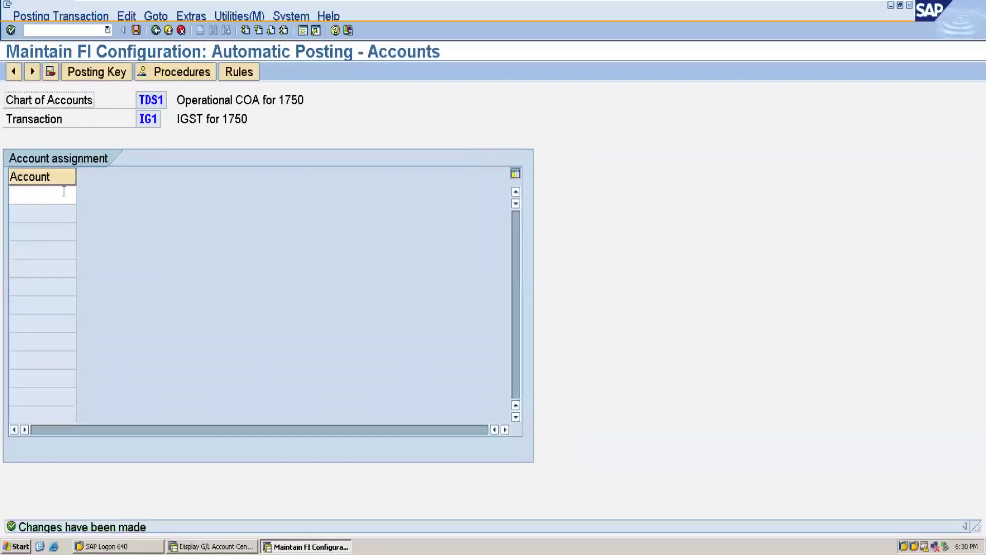
Try to save G/L account 1027 as the IGST for 1750 account assignment and clear the entry
click(27, 198)
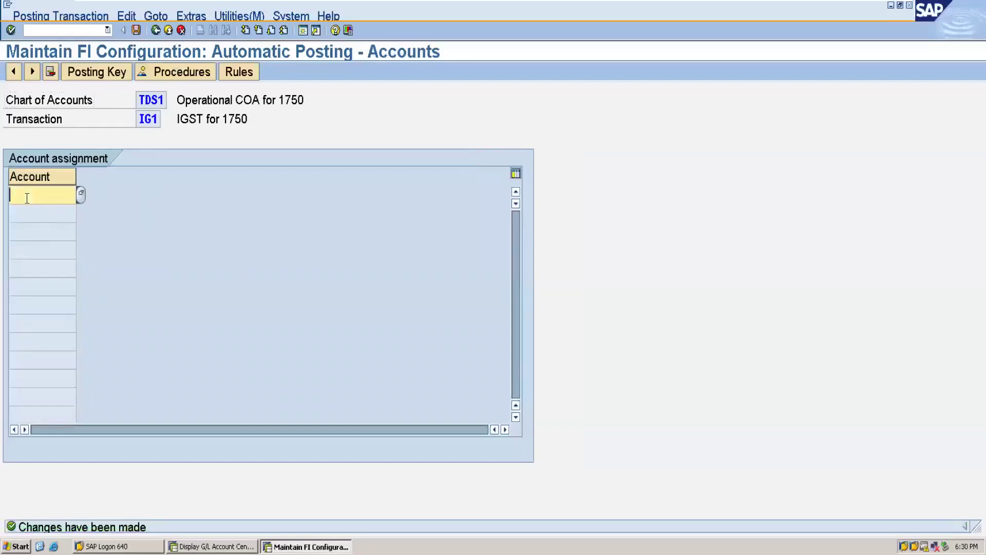
text(1027)
click(136, 31)
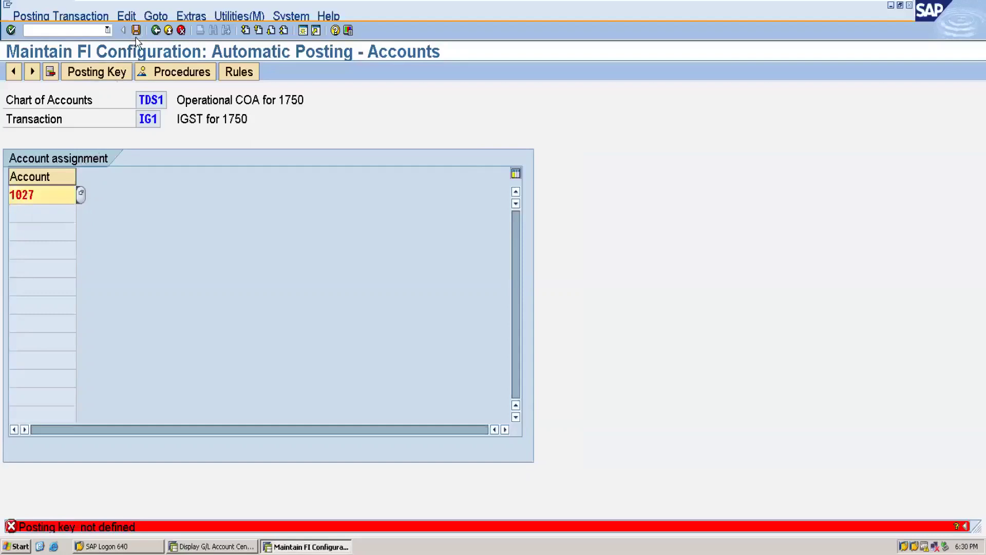
click(107, 76)
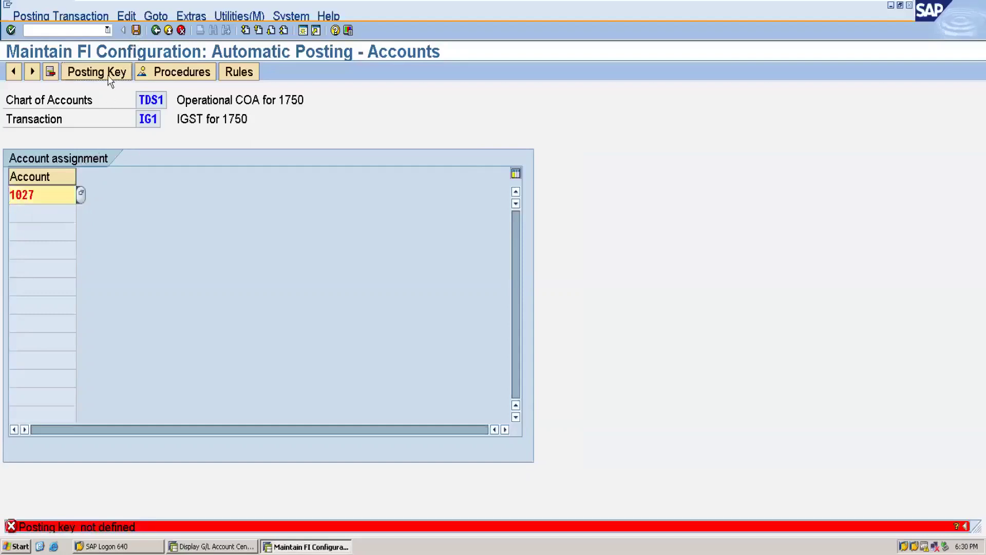
click(47, 200)
key(BackSpace)
key(BackSpace)
key(BackSpace)
key(BackSpace)
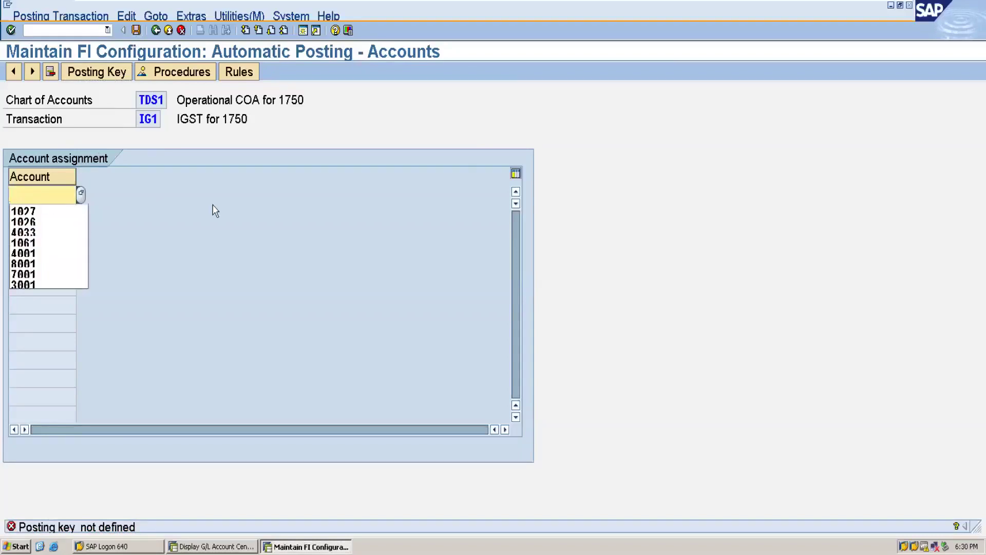
click(214, 207)
Set the IGST for 1750 posting keys to 40 debit and 50 credit, and save them in the proposed customizing request
click(121, 77)
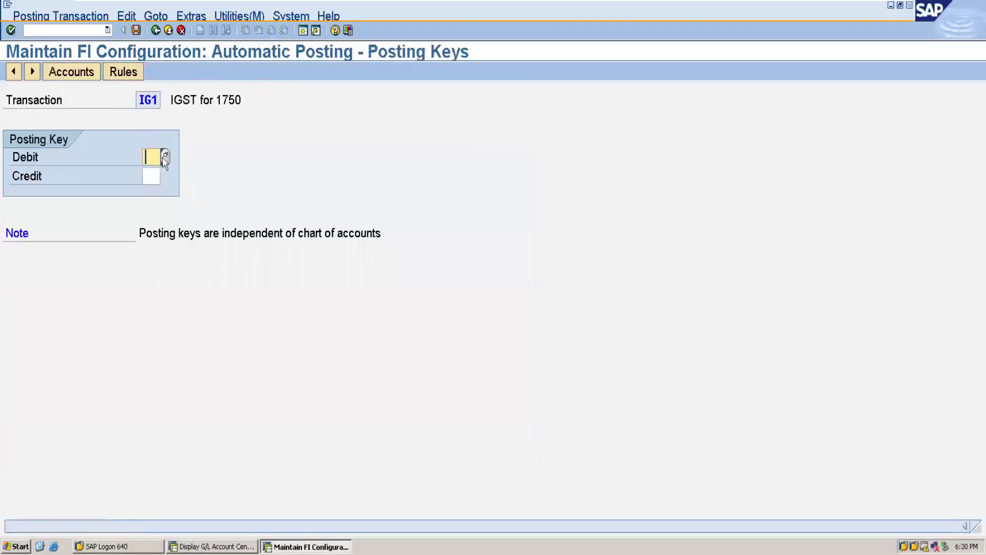
text(40)
click(158, 175)
text(50)
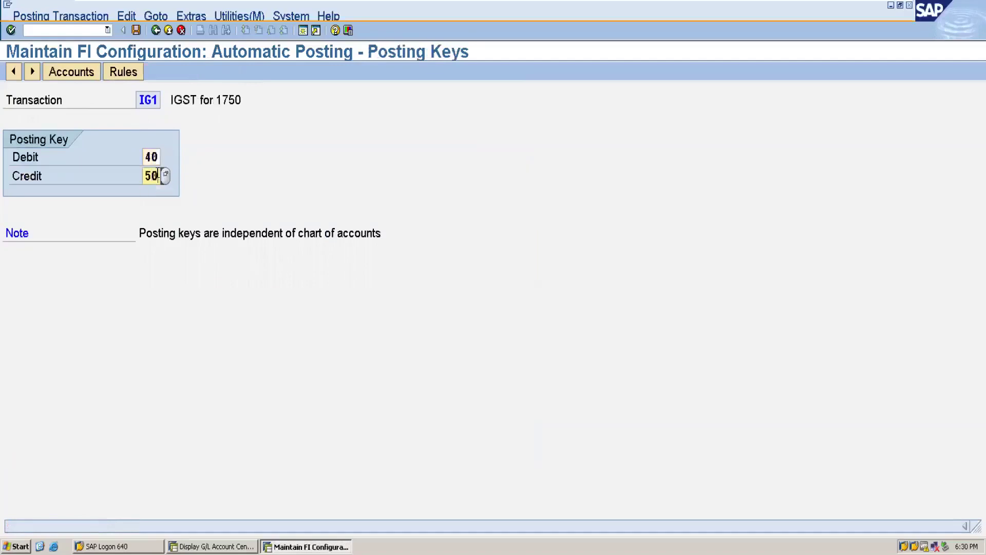
click(73, 76)
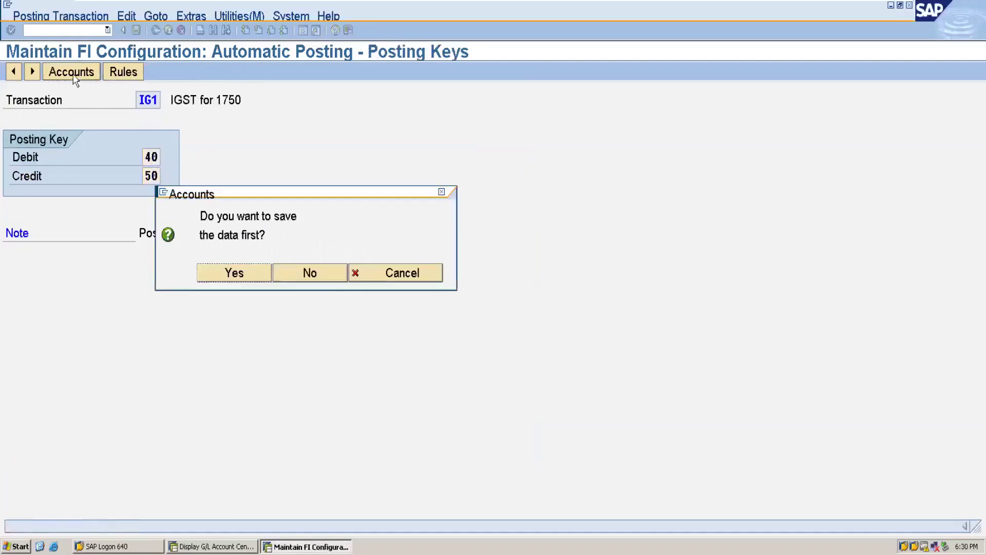
click(250, 275)
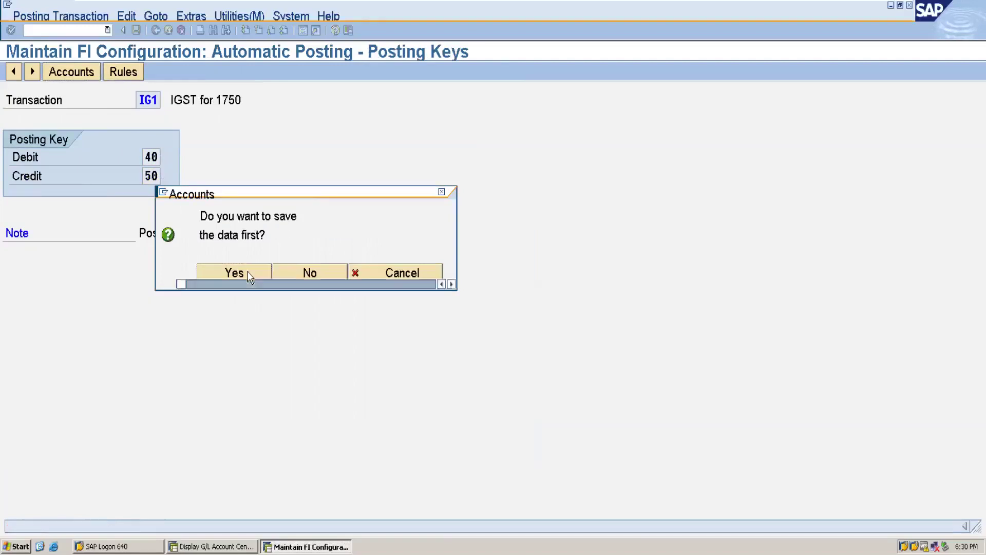
click(41, 244)
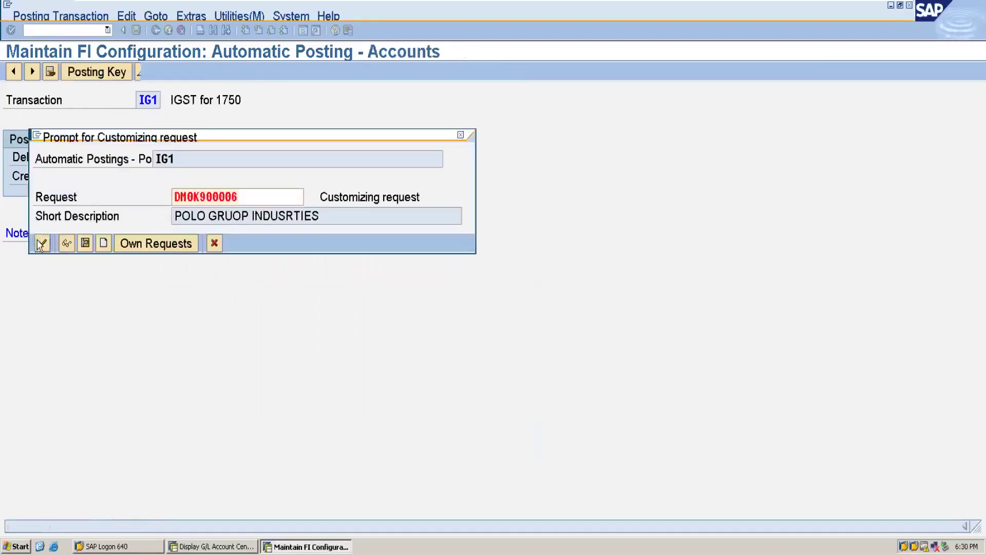
Assign G/L account 1027 to the IGST for 1750 transaction (IG1) and save it under the proposed customizing request
click(24, 193)
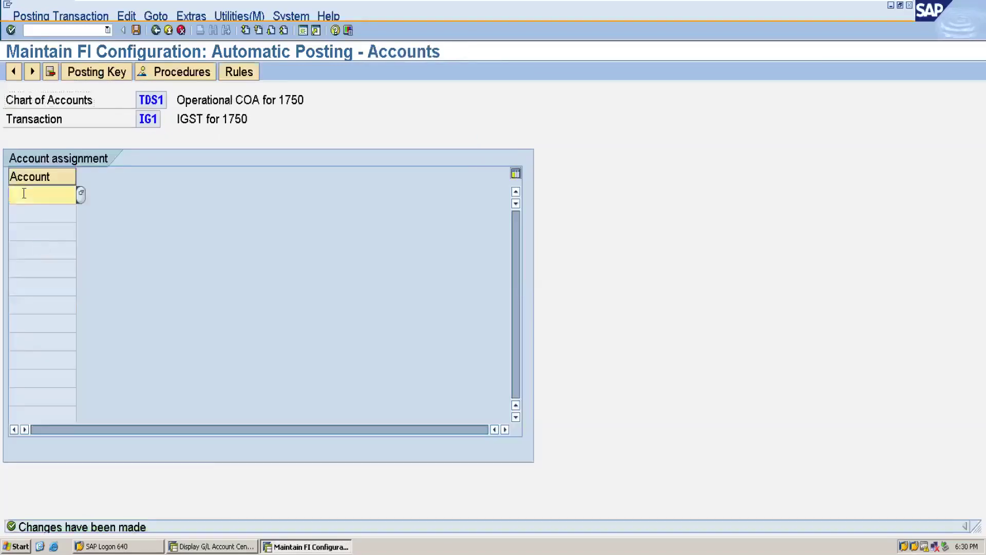
text(1027)
click(136, 30)
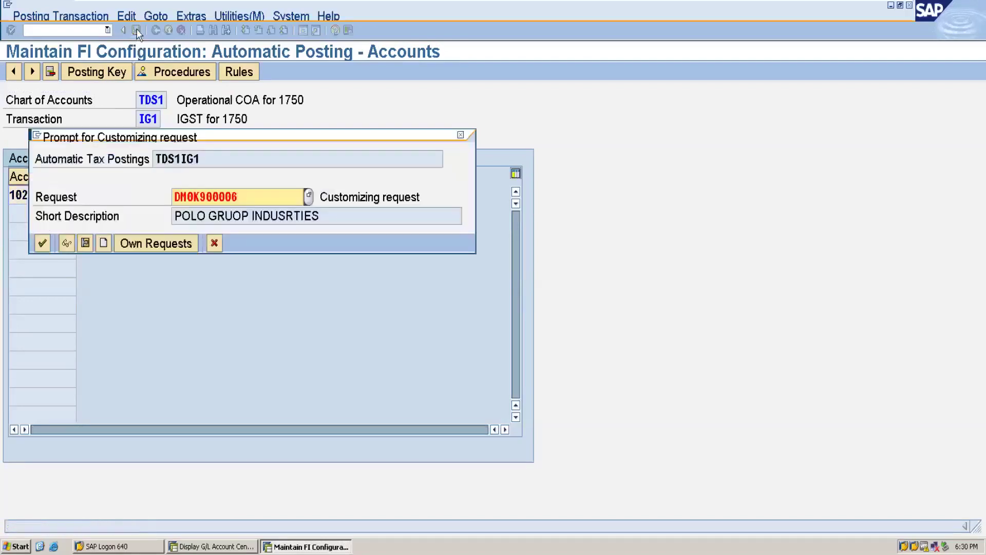
click(44, 244)
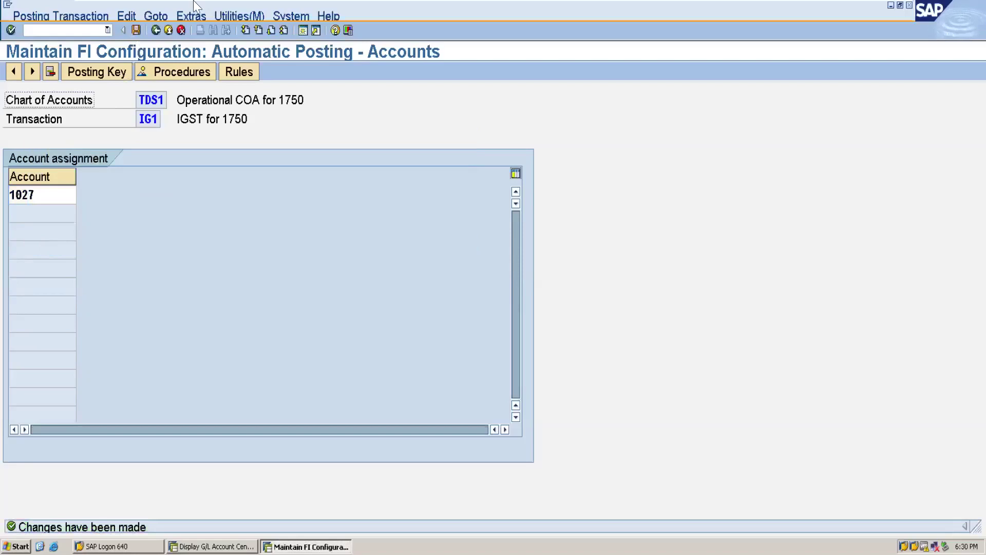
Find the SGST for 1750 procedure (SG1) in the sales/purchases tax list, open it, and save its posting rules
click(156, 31)
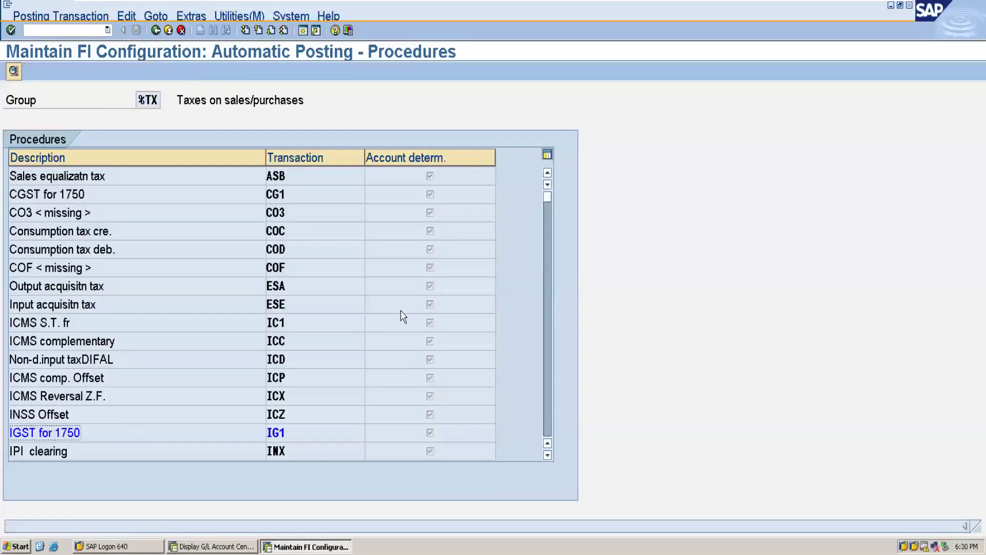
click(548, 455)
click(547, 456)
click(547, 456)
click(548, 455)
click(547, 455)
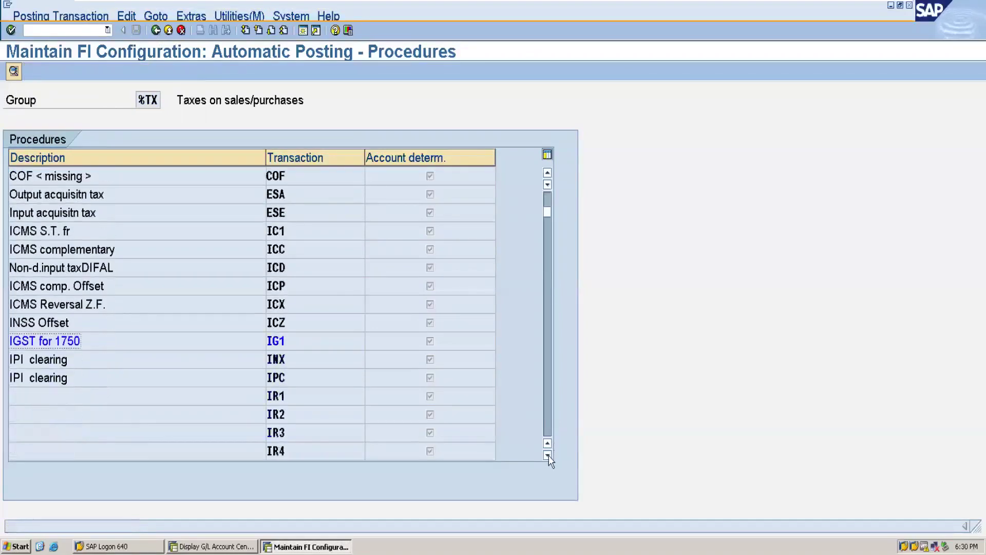
click(547, 455)
click(548, 455)
click(547, 455)
click(547, 455)
click(548, 455)
click(547, 455)
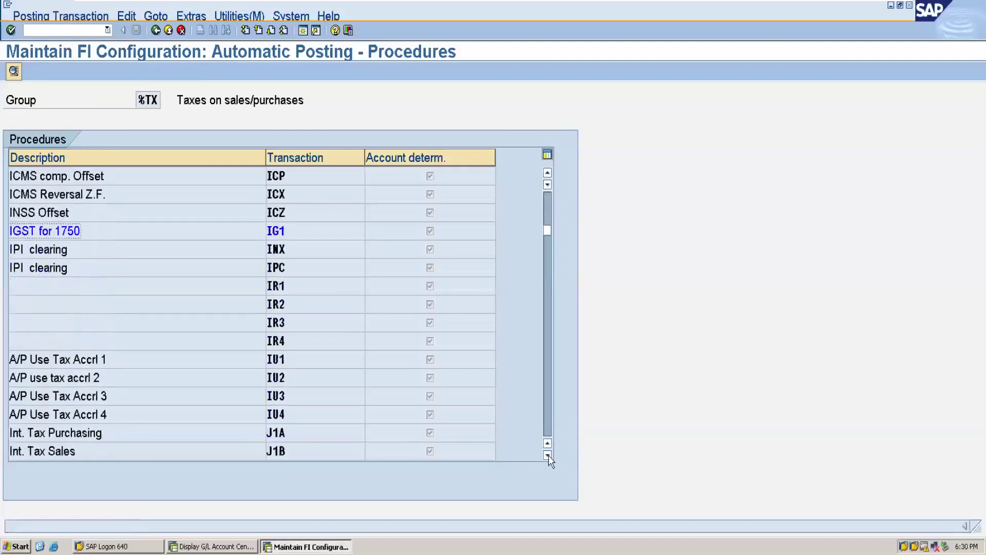
click(548, 455)
click(548, 455)
click(548, 455)
click(547, 455)
click(548, 455)
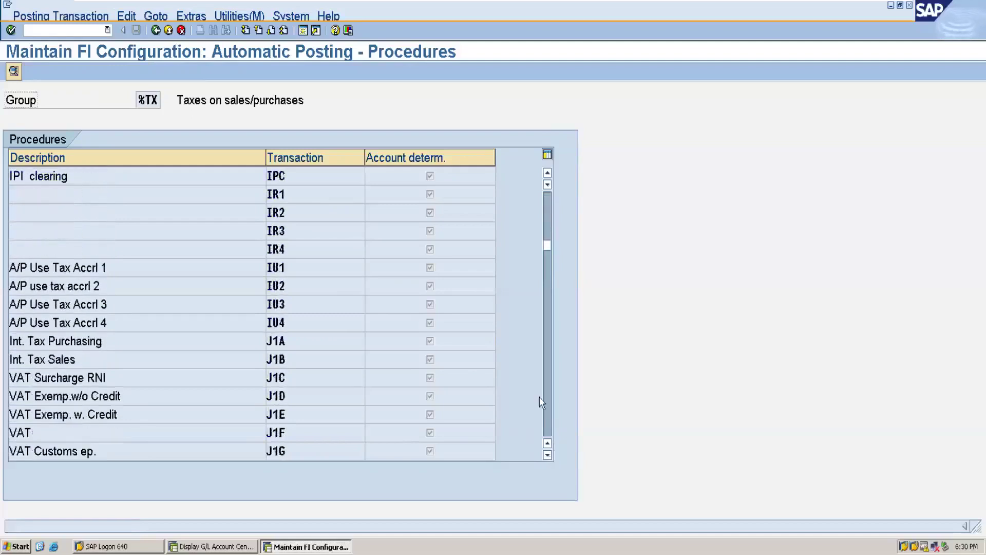
click(547, 414)
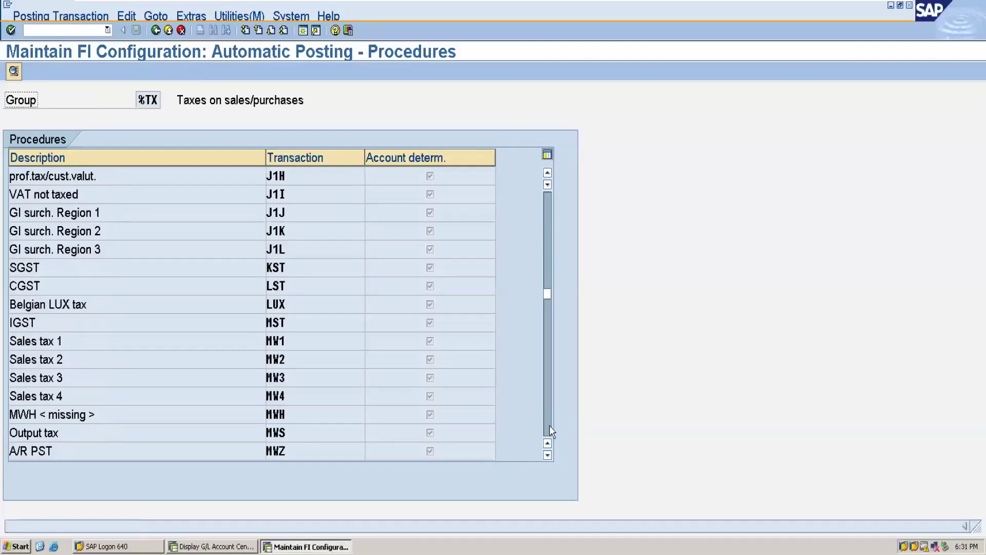
click(550, 431)
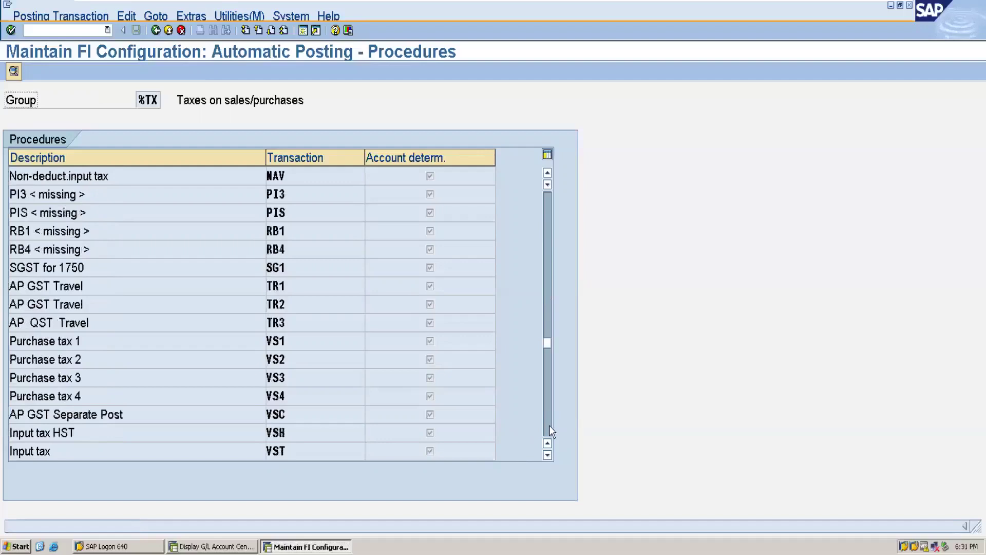
double_click(26, 266)
click(137, 72)
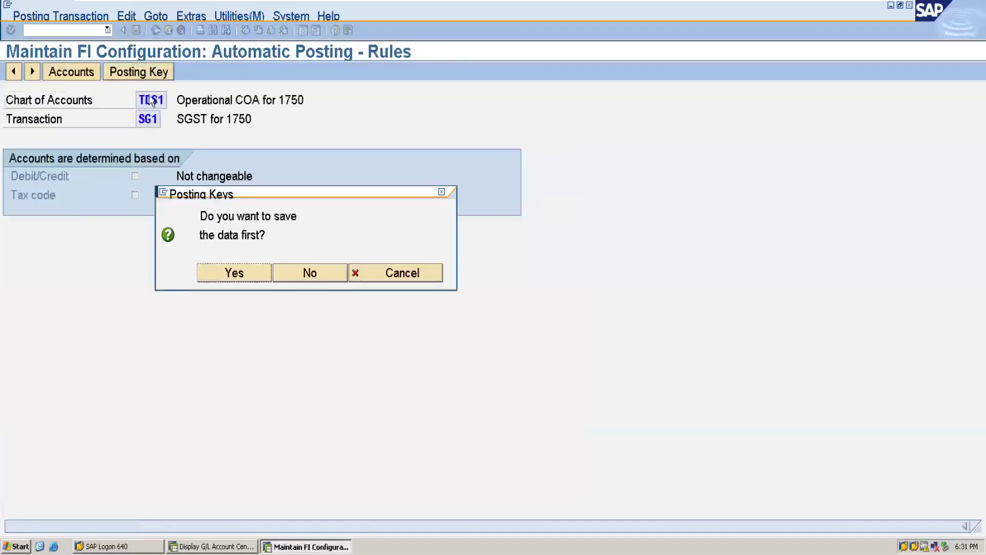
click(253, 274)
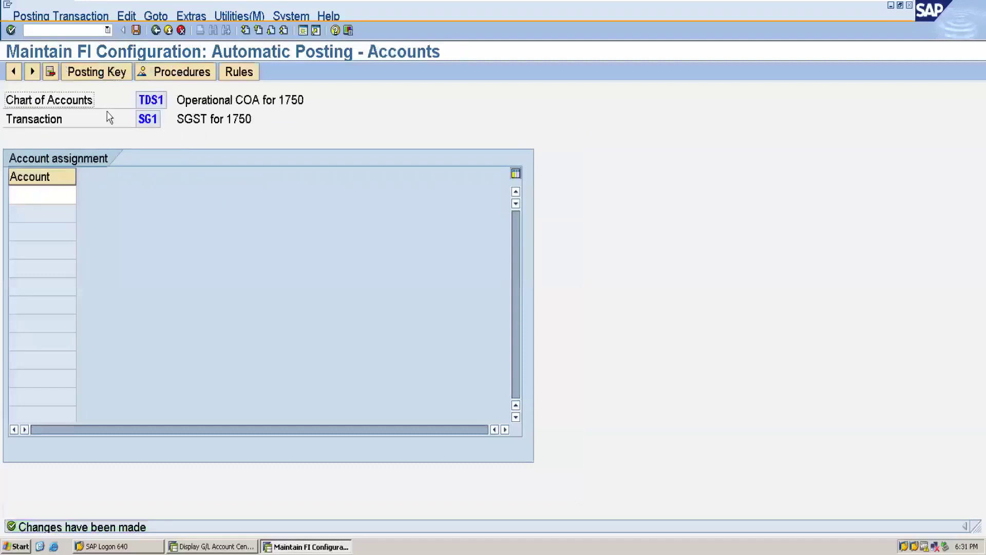
Set the SGST for 1750 posting keys to 40 debit and 50 credit, and save them in the proposed customizing request
click(113, 78)
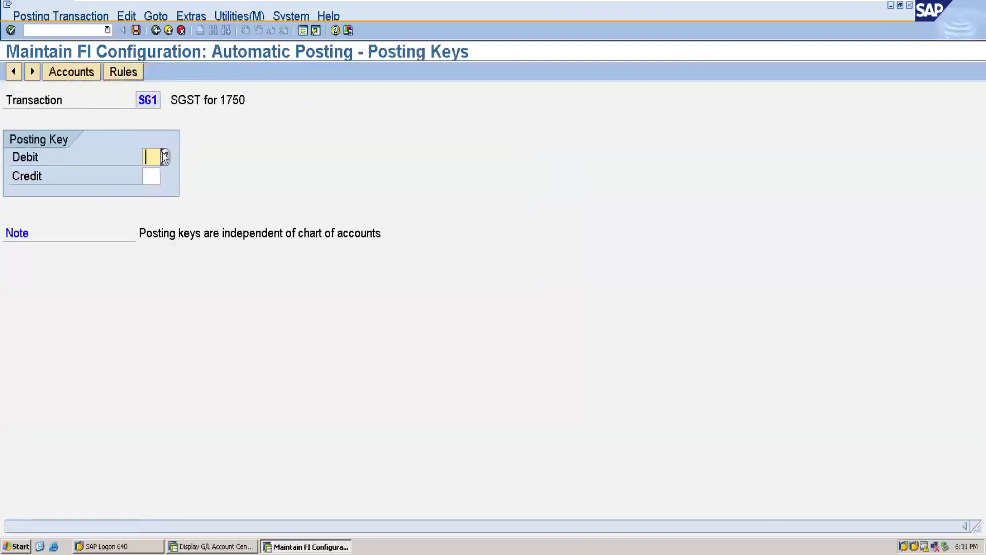
click(149, 175)
text(50)
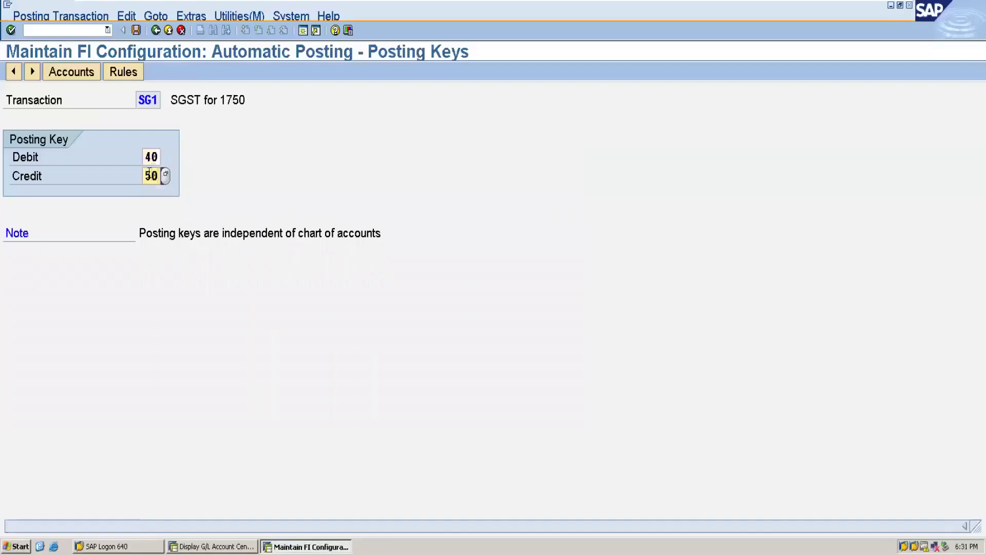
click(88, 77)
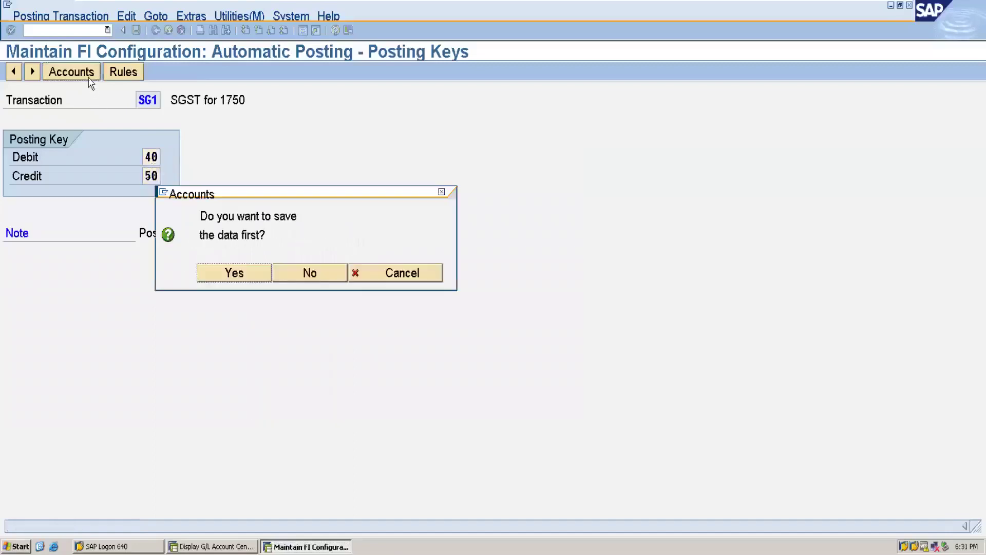
click(234, 273)
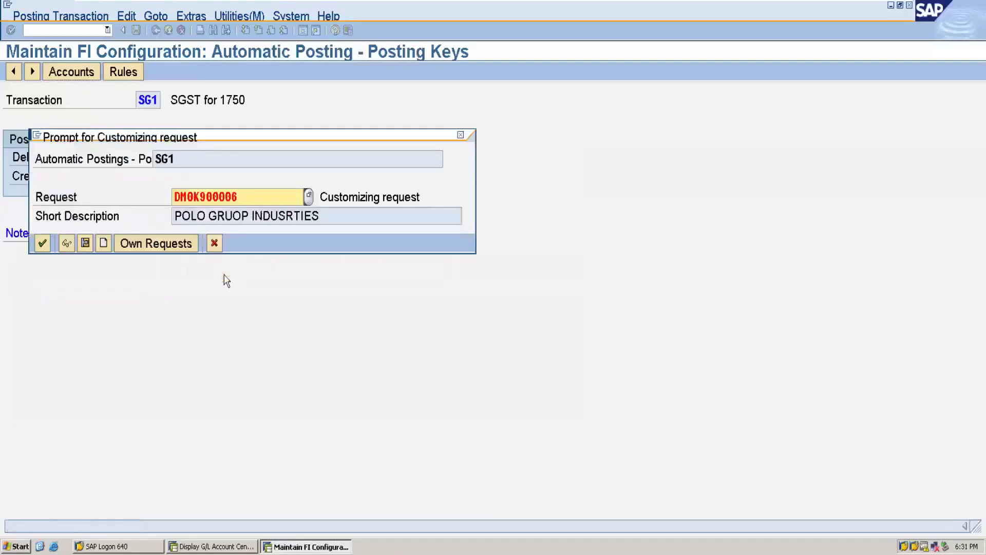
click(43, 244)
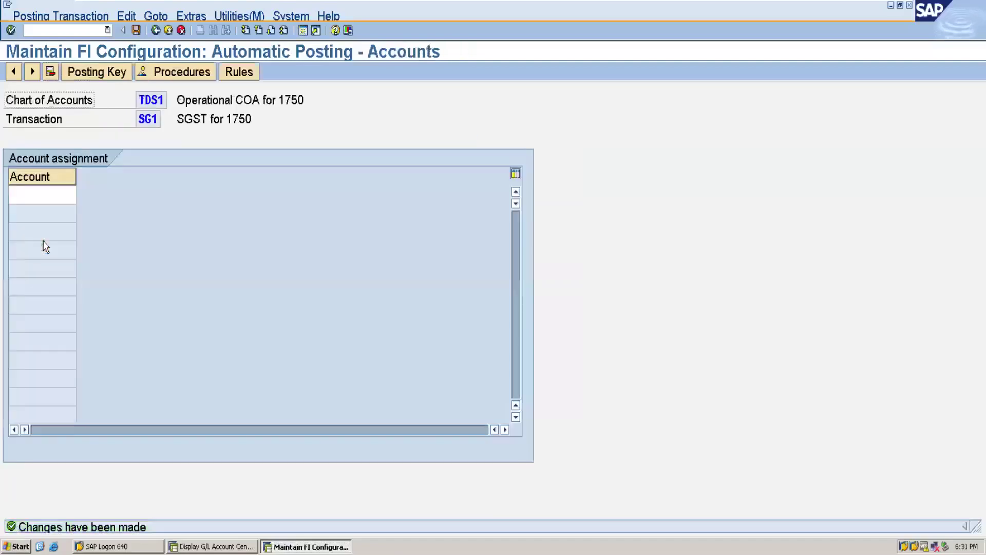
Assign G/L account 1025 to the SGST for 1750 transaction (SG1) and save it under the proposed customizing request
click(24, 194)
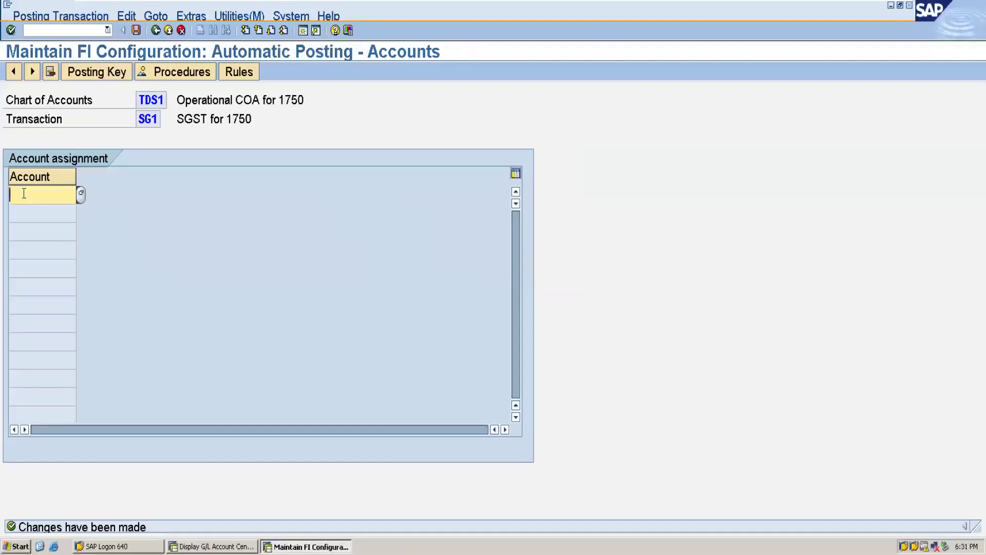
text(10)
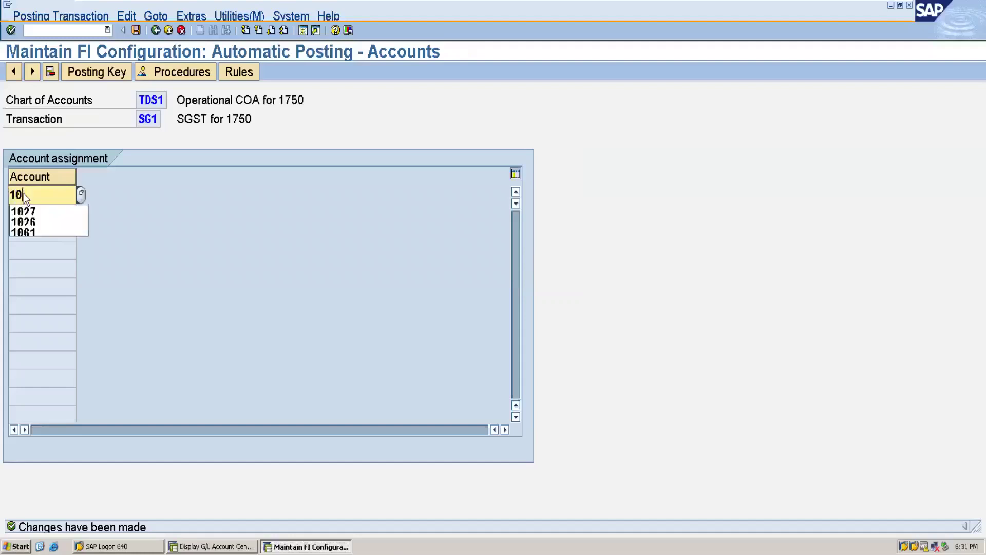
text(25)
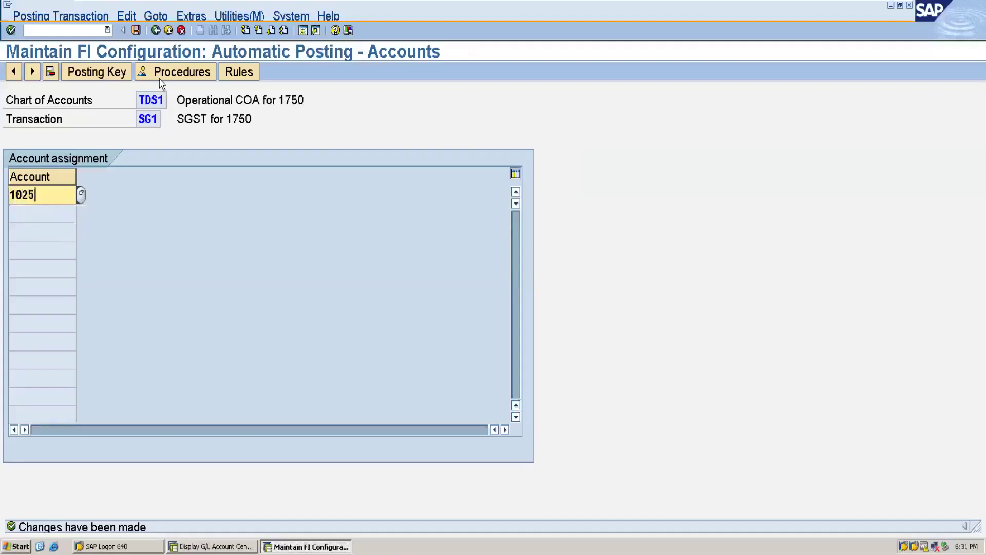
click(136, 30)
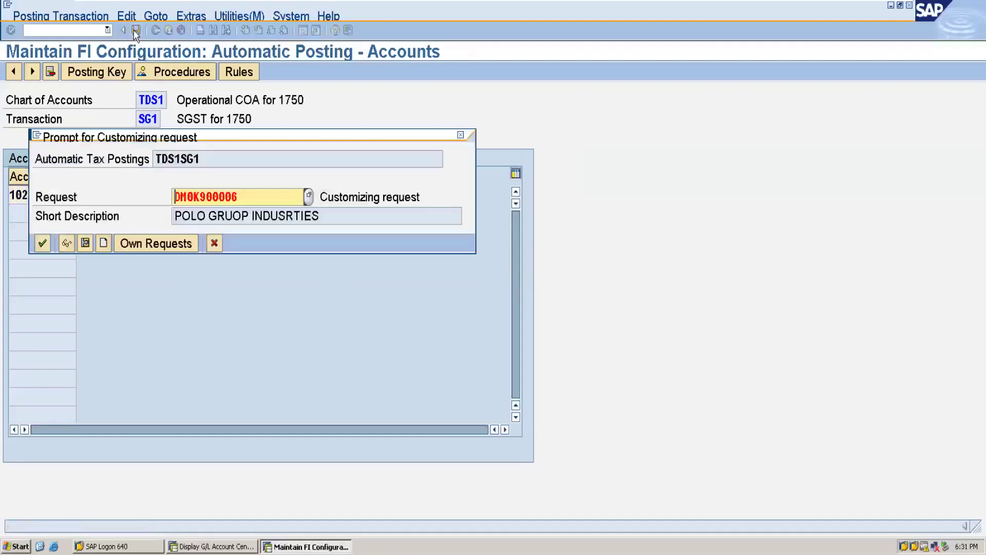
click(44, 247)
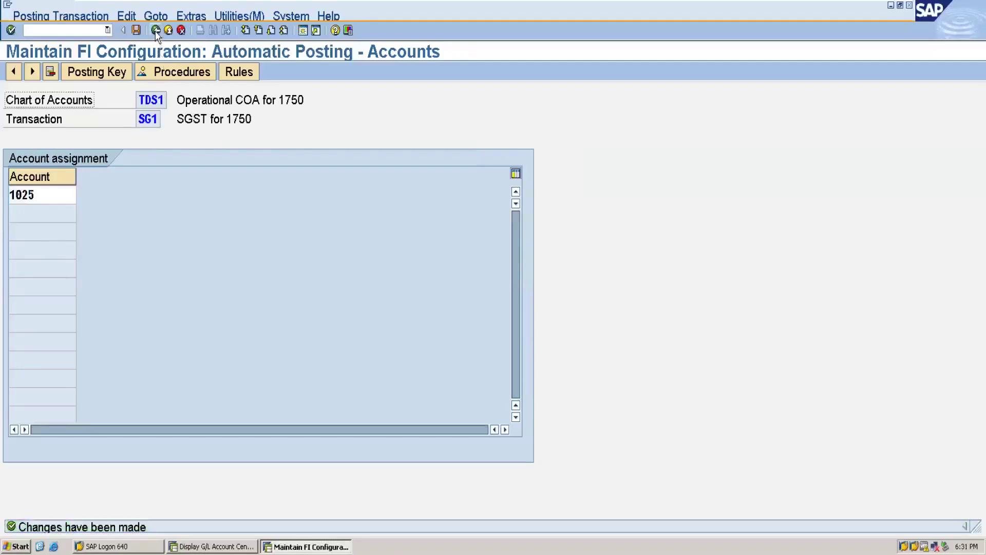
Check the remaining GST input tax configuration steps in the Word document and return to the SAP server
mouse_move(755, 4)
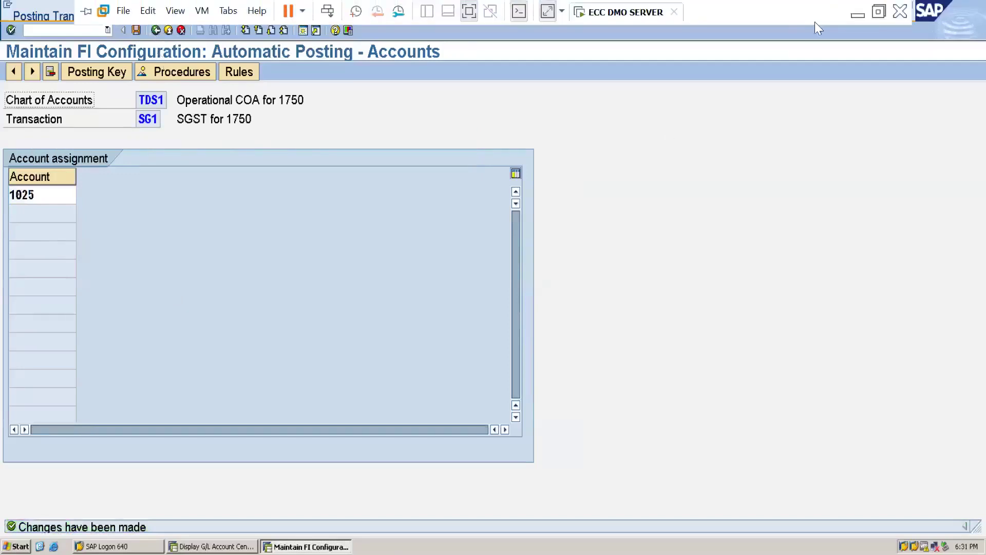
click(859, 15)
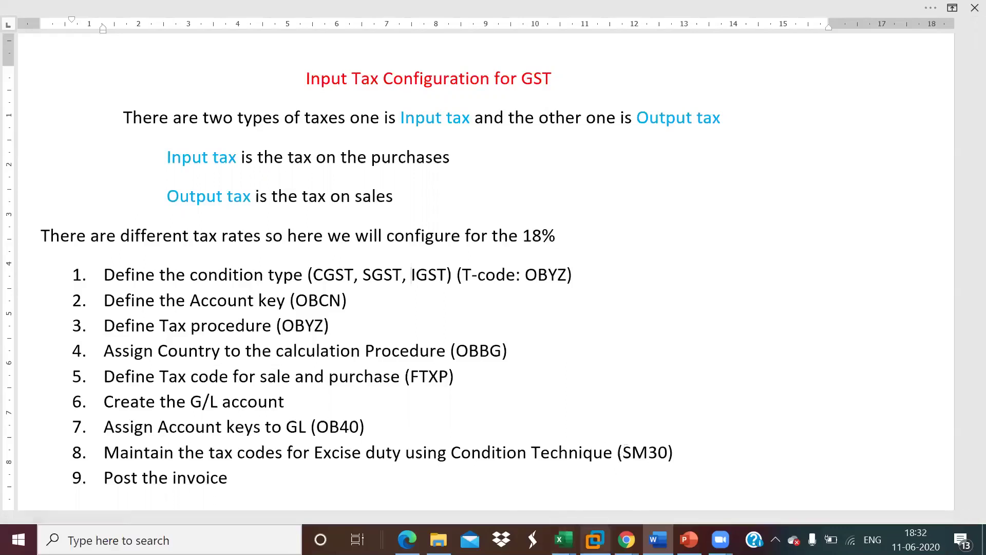
mouse_move(595, 539)
click(637, 468)
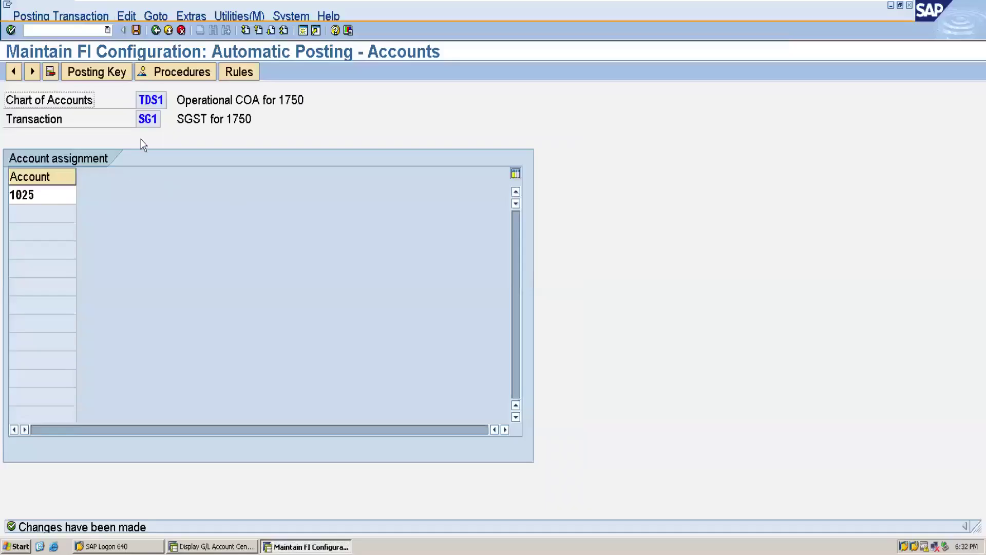
Open table view J_1ICONDTAX for maintenance from the table view maintenance transaction (SM30)
click(45, 31)
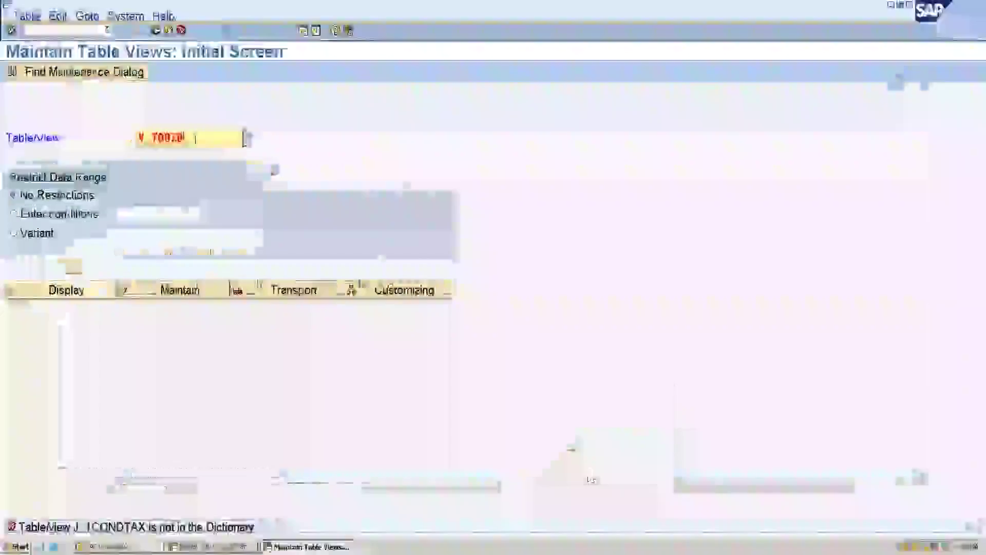
key(BackSpace)
key(BackSpace)
key(BackSpace)
key(BackSpace)
key(BackSpace)
key(BackSpace)
key(BackSpace)
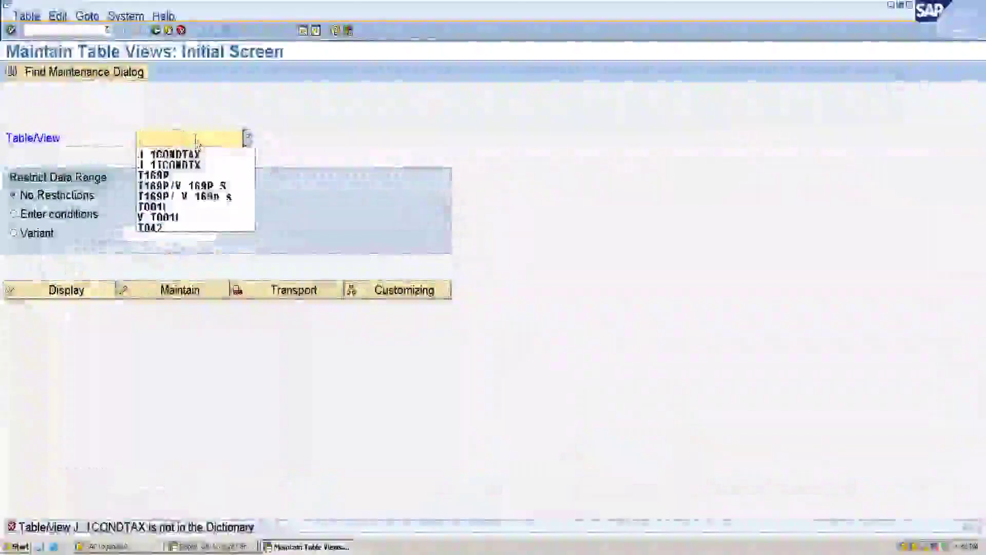
text(J_)
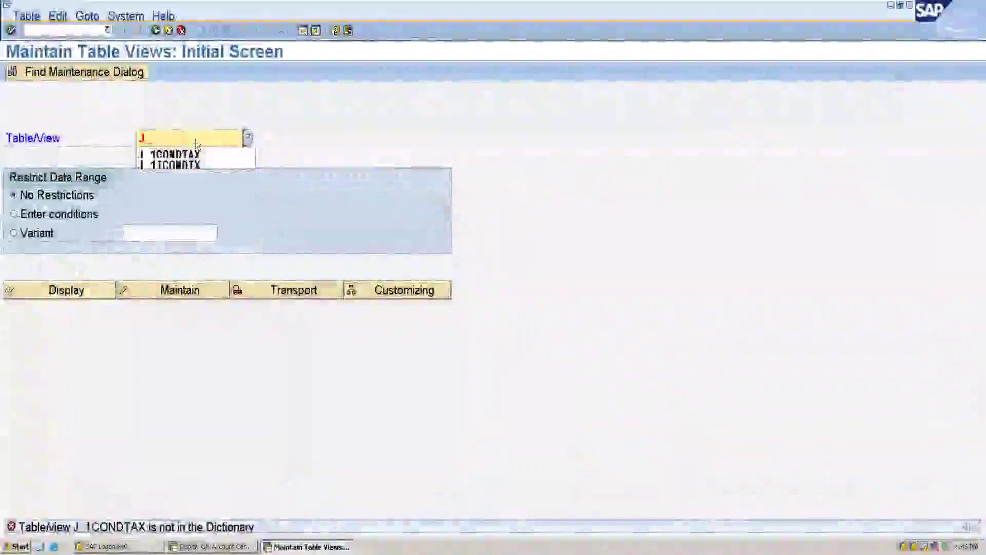
text(1I)
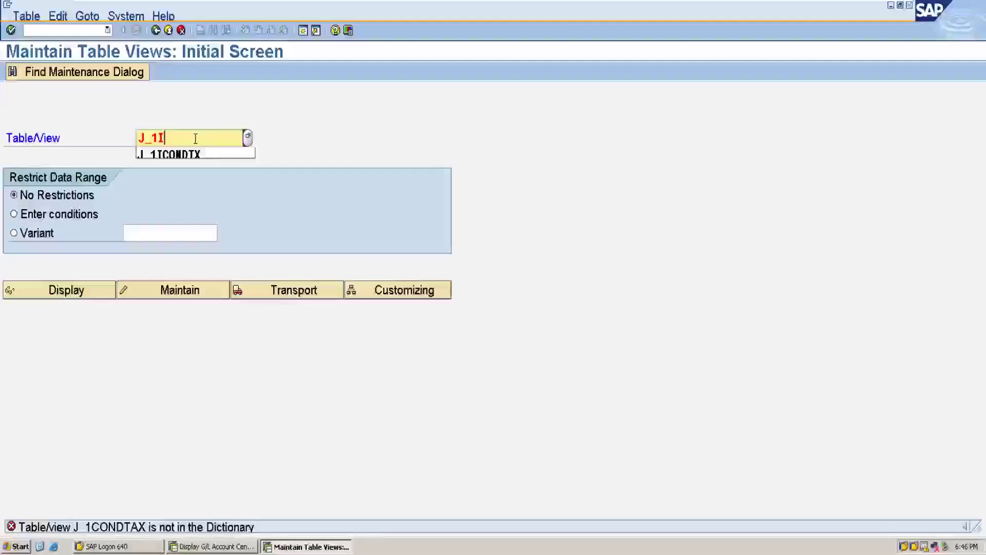
text(CONDTAX)
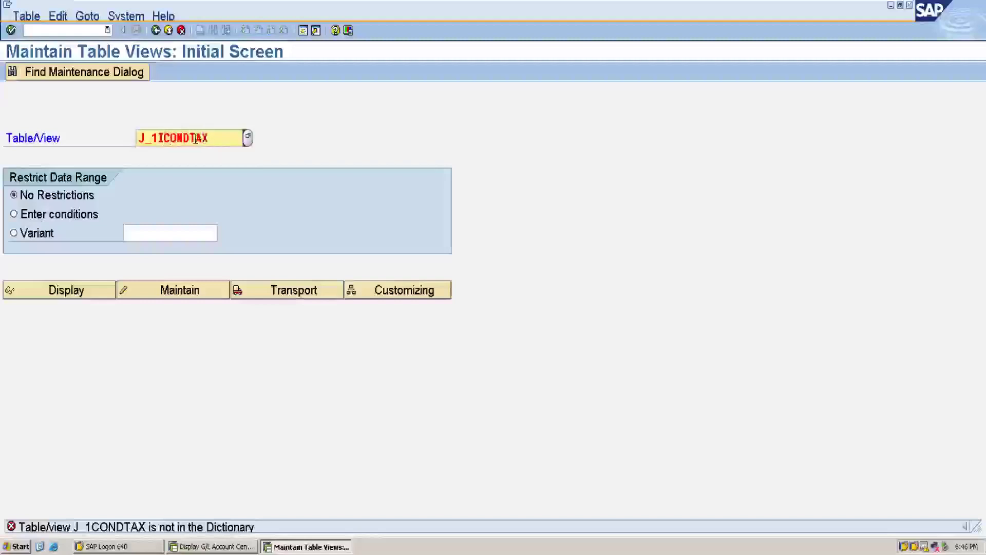
click(174, 290)
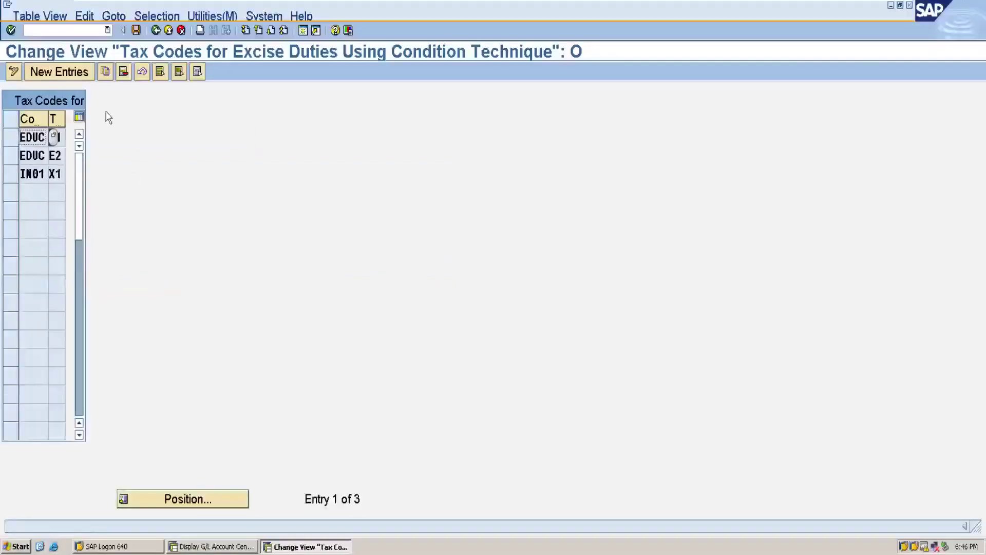
Add tax codes E1 and E2 for company code 1750 as new entries and save them in the proposed customizing request
click(58, 77)
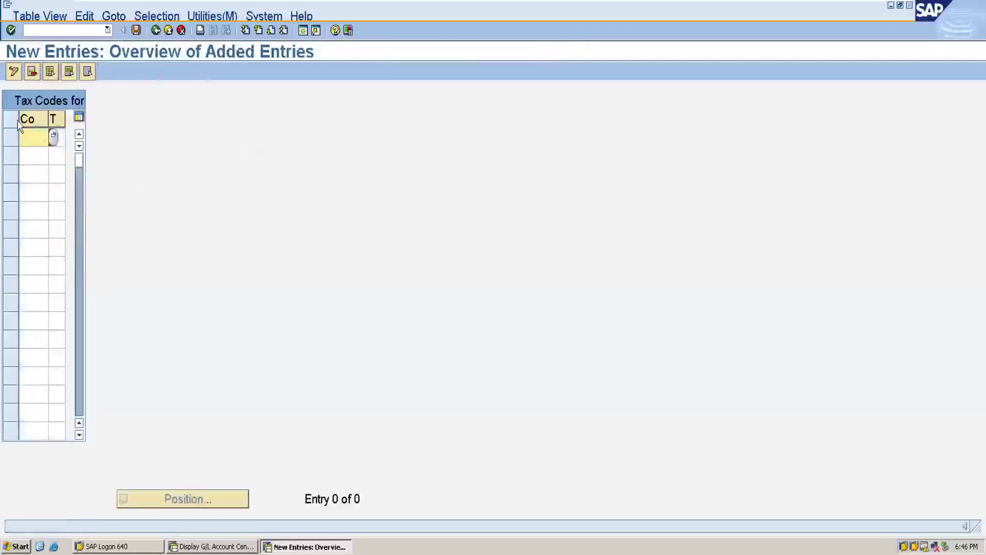
text(1750)
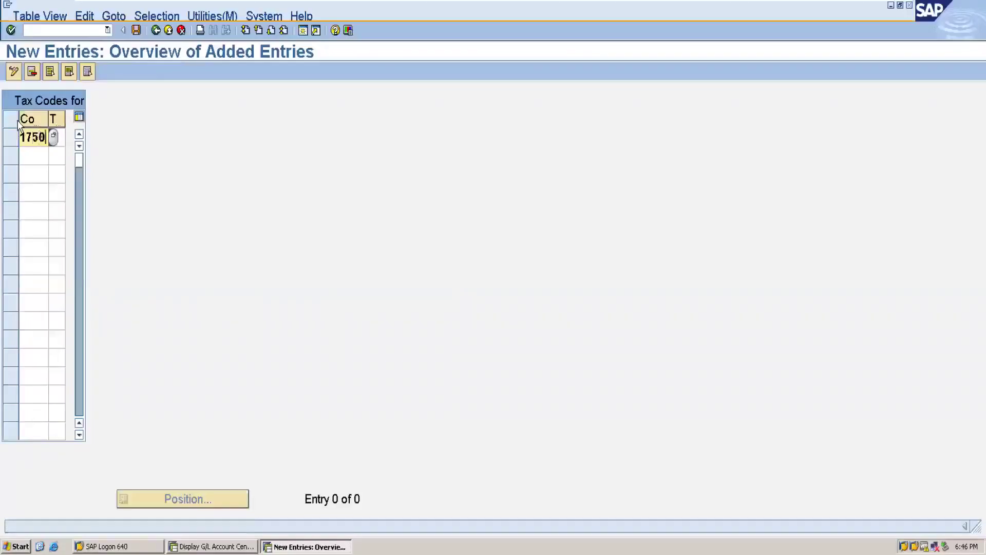
key(Tab)
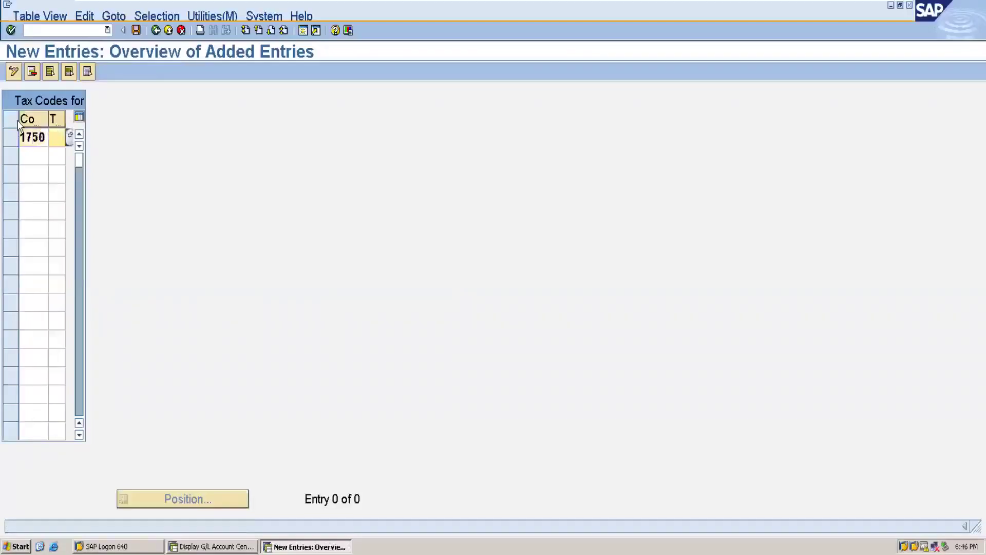
text(E)
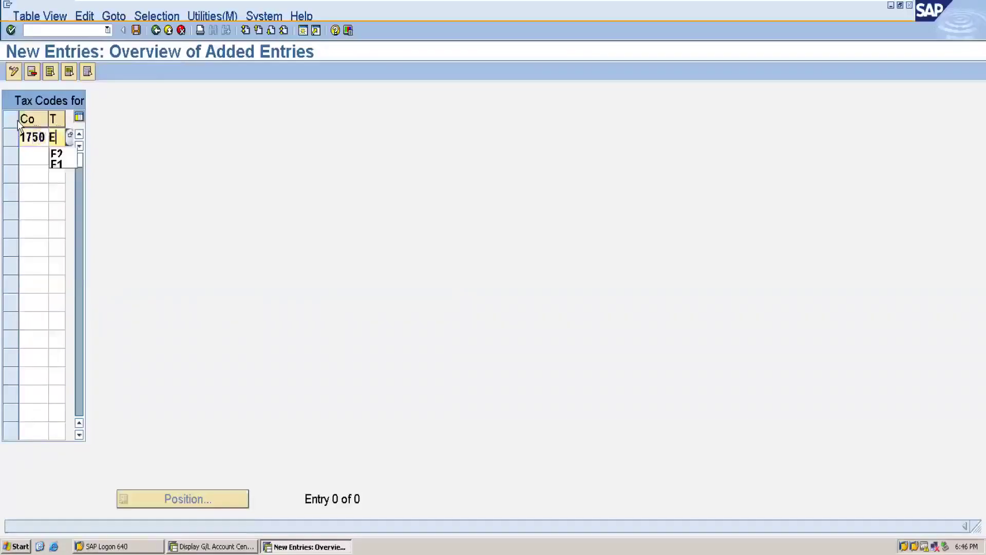
text(1)
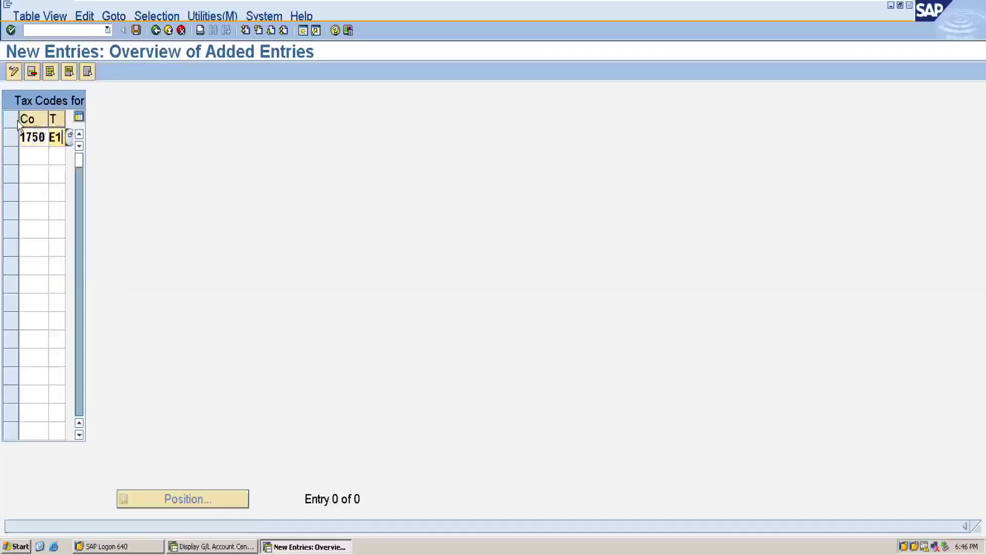
click(25, 151)
text(1750)
key(Tab)
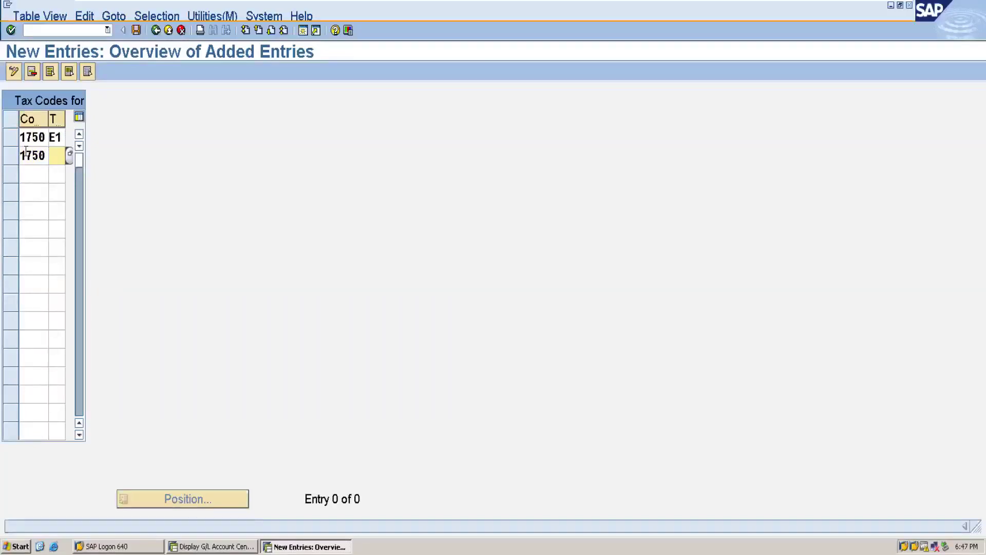
text(E2)
click(135, 31)
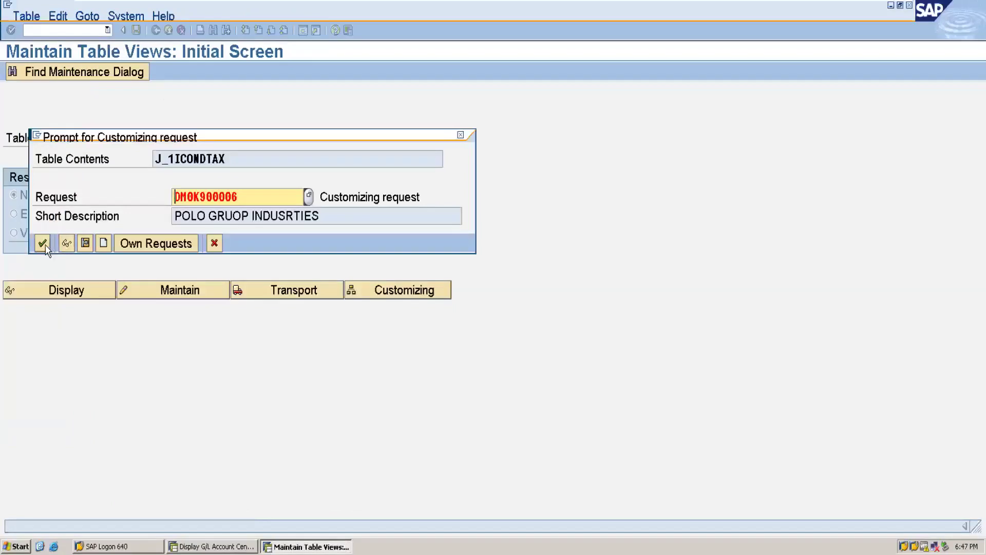
click(44, 245)
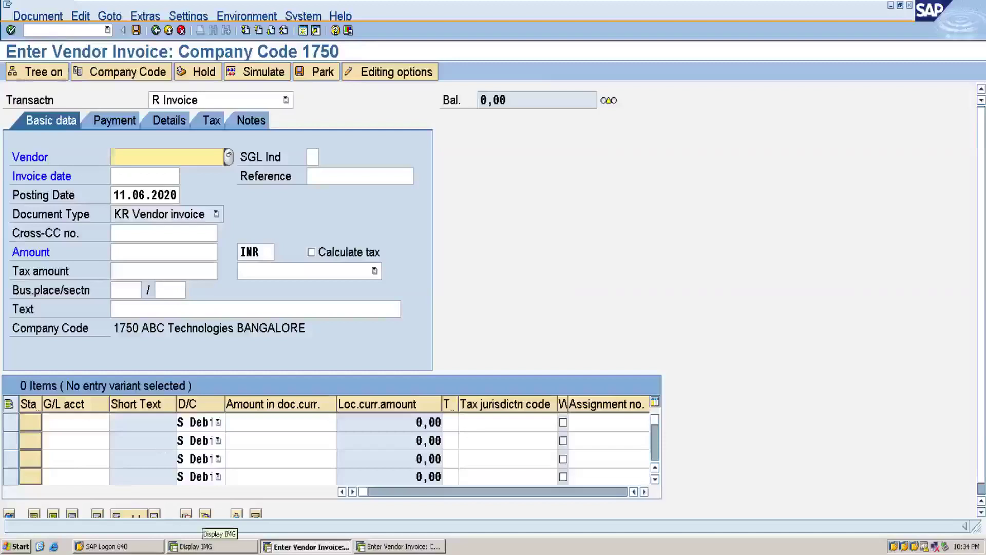
Clear zero balance and mandatory field for Profit Center in the General Ledger document splitting characteristics, and save under the proposed customizing request
click(211, 546)
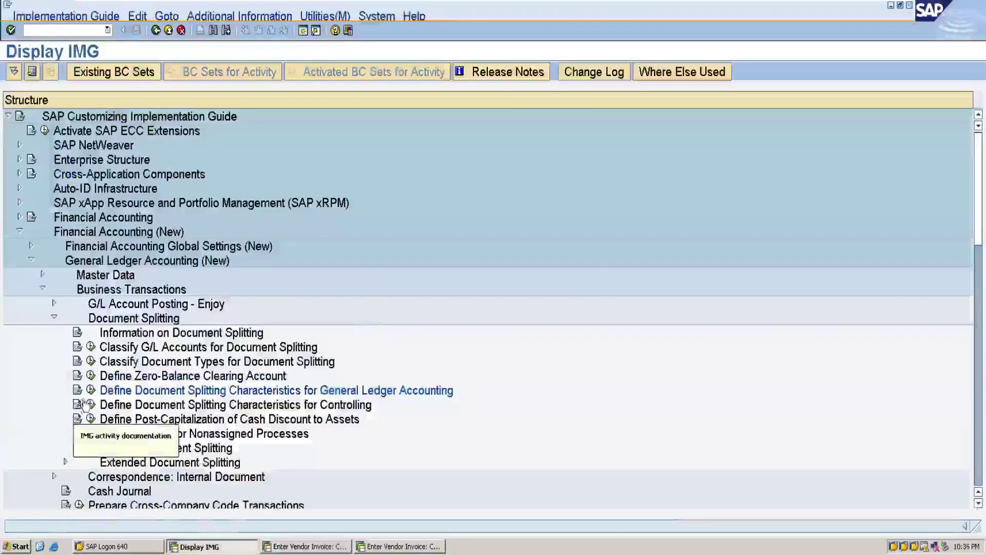
click(89, 393)
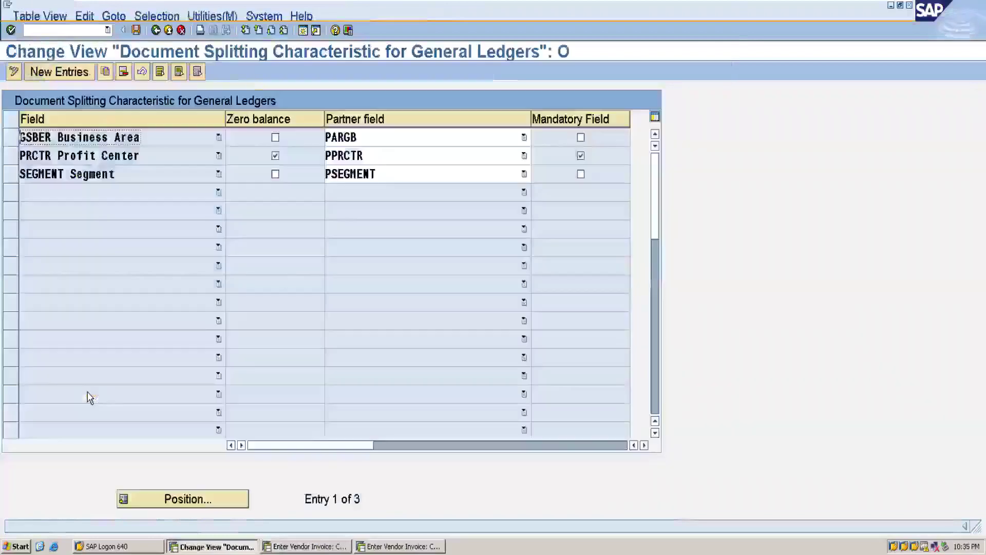
click(275, 155)
click(581, 156)
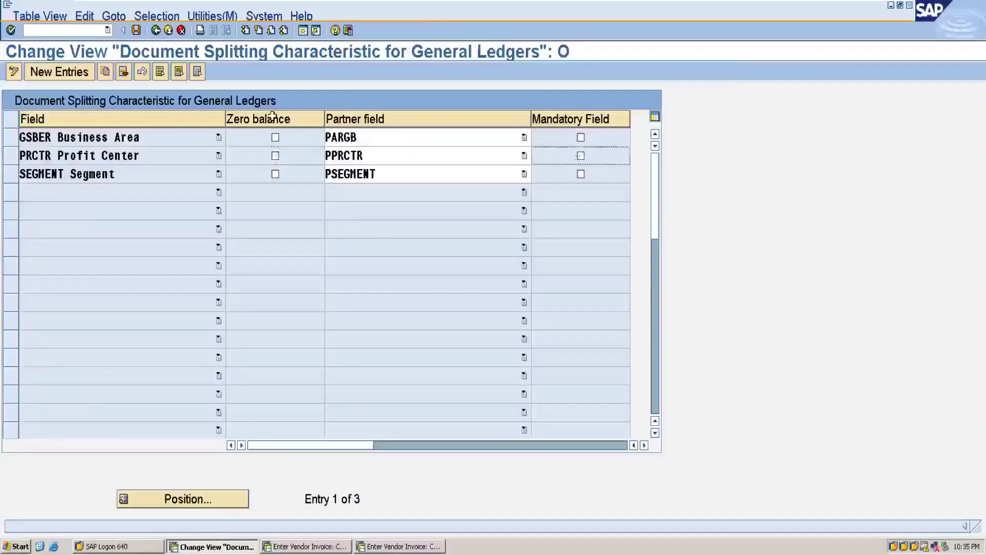
click(136, 31)
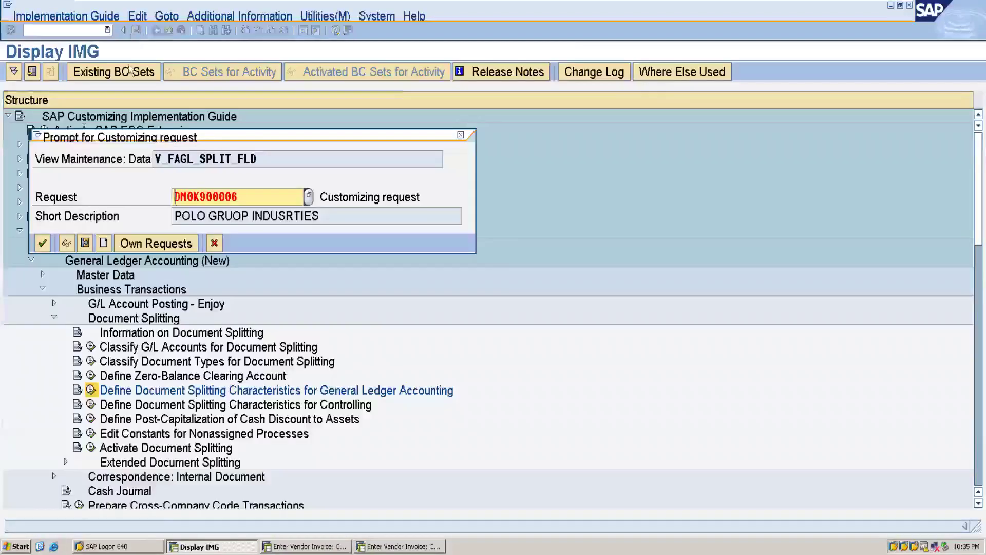
click(43, 246)
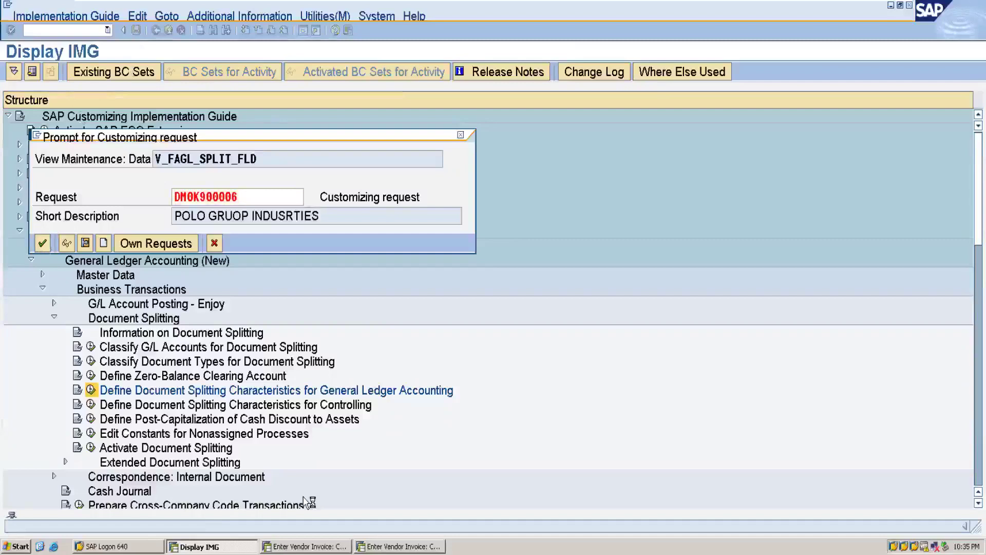
click(43, 243)
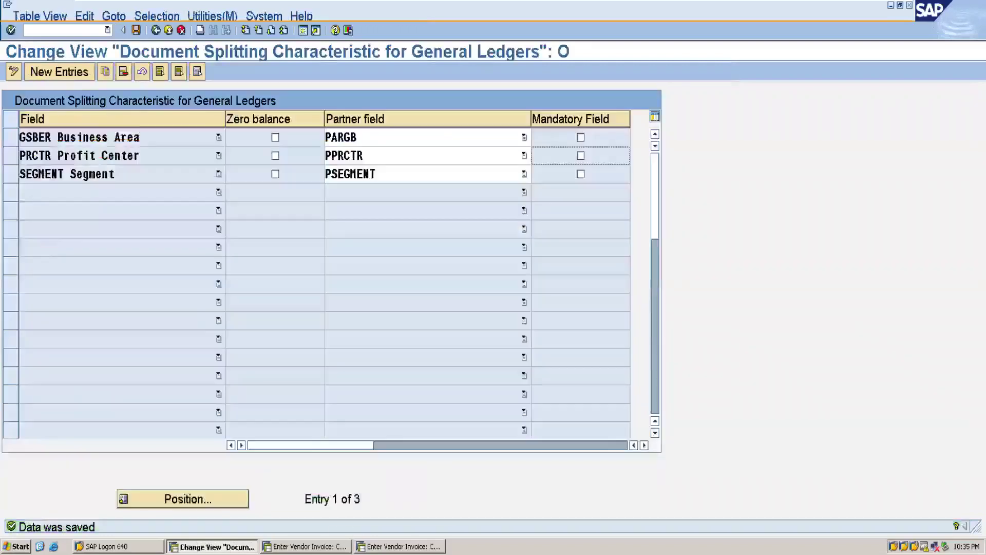
In the vendor invoice entry session, enter the vendor number, invoice date 11.06.2020, amount 10000 and reference 101
click(306, 546)
click(150, 157)
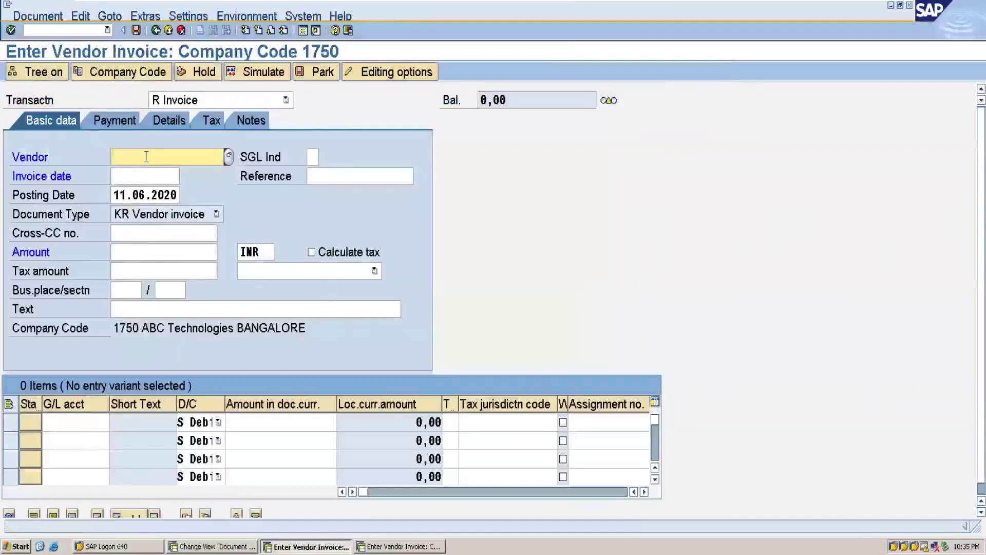
text(1515)
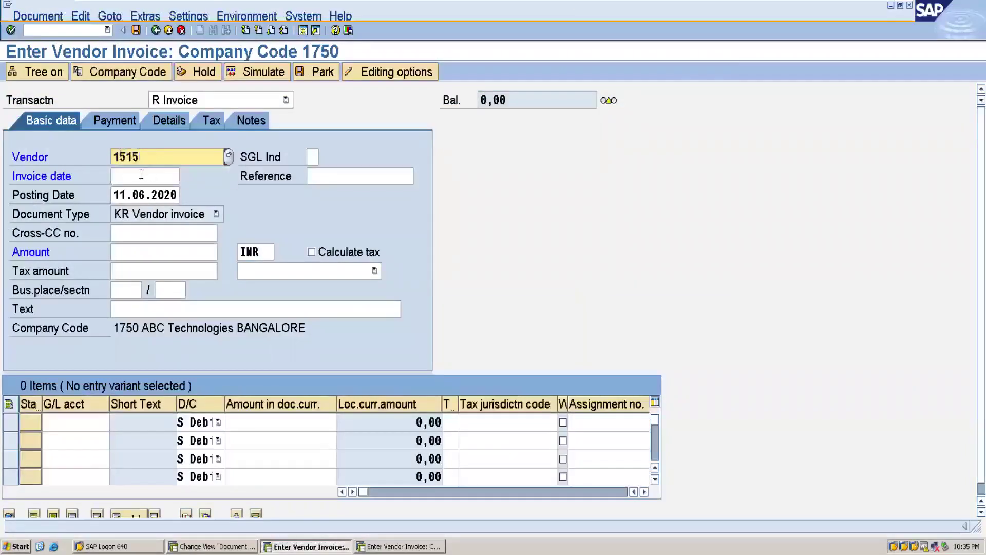
click(142, 172)
text(11)
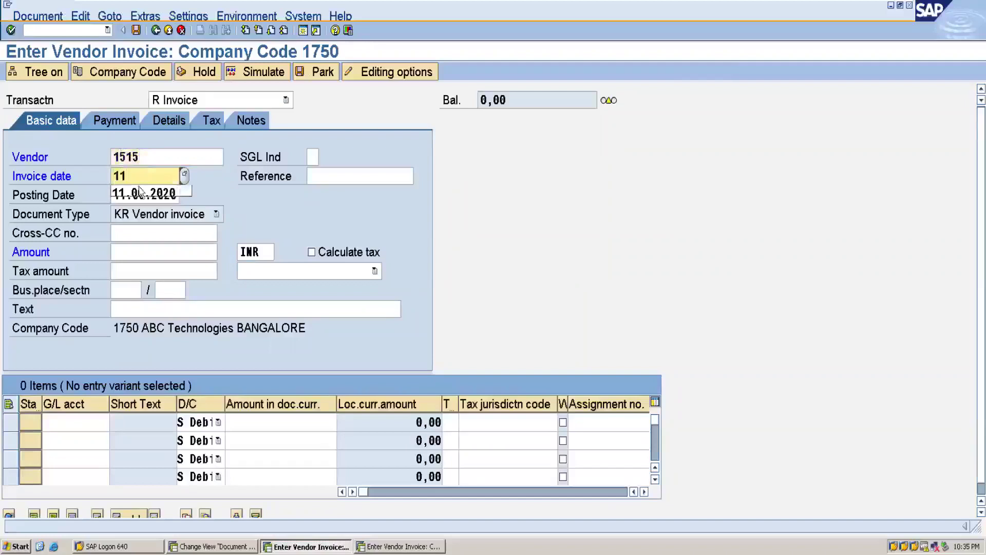
click(139, 193)
click(136, 246)
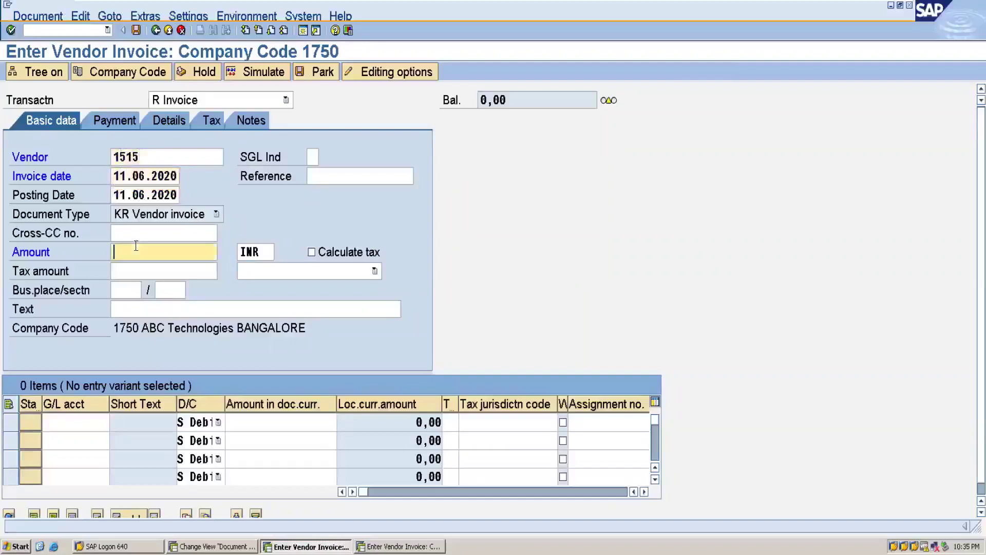
text(10000)
click(365, 177)
text(101)
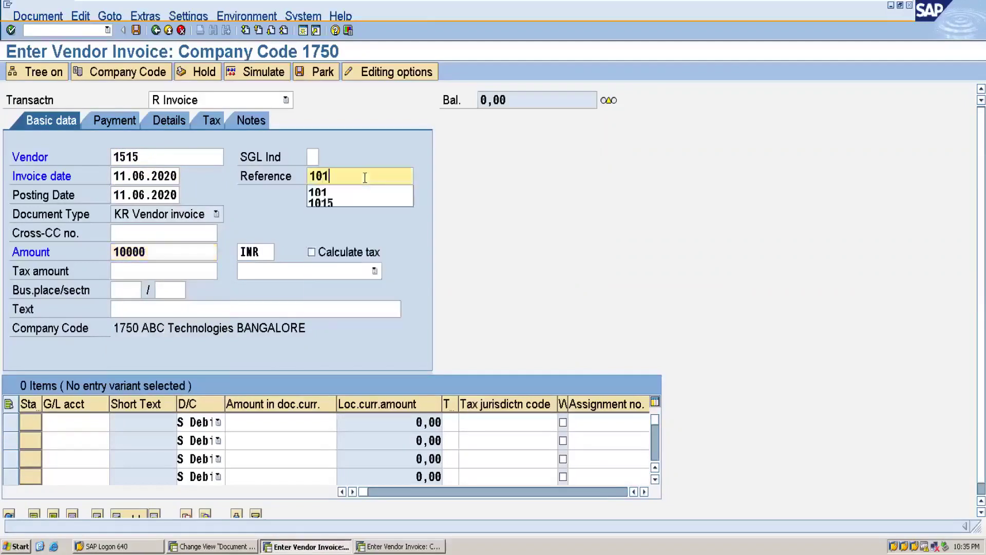
click(483, 212)
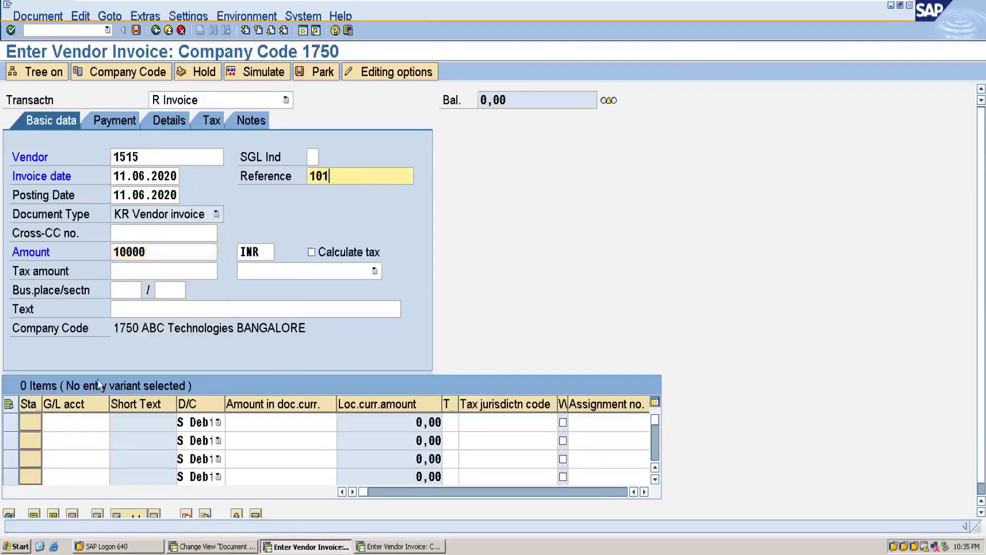
Add a debit line item for G/L account 1300 with an amount of 10000
click(67, 423)
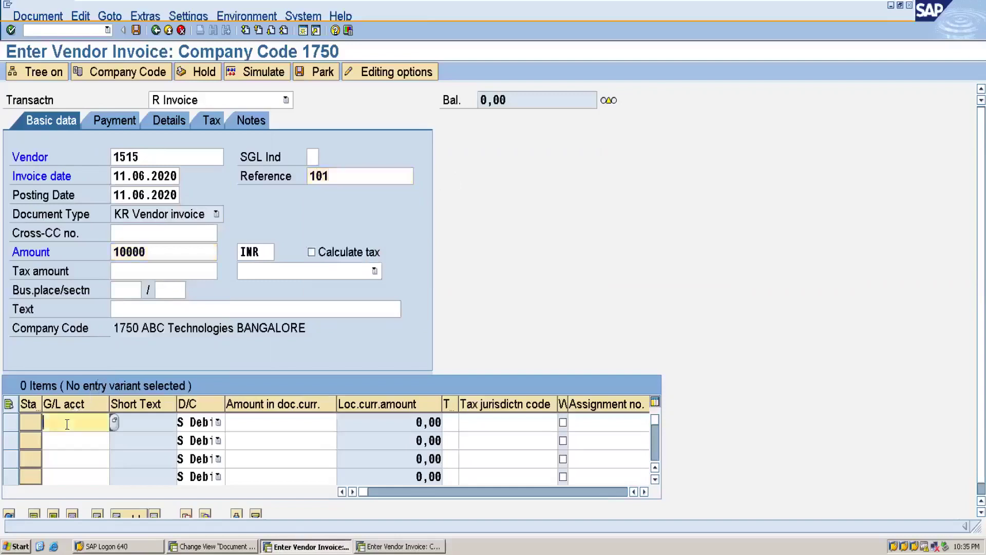
text(1300)
click(258, 424)
text(1000)
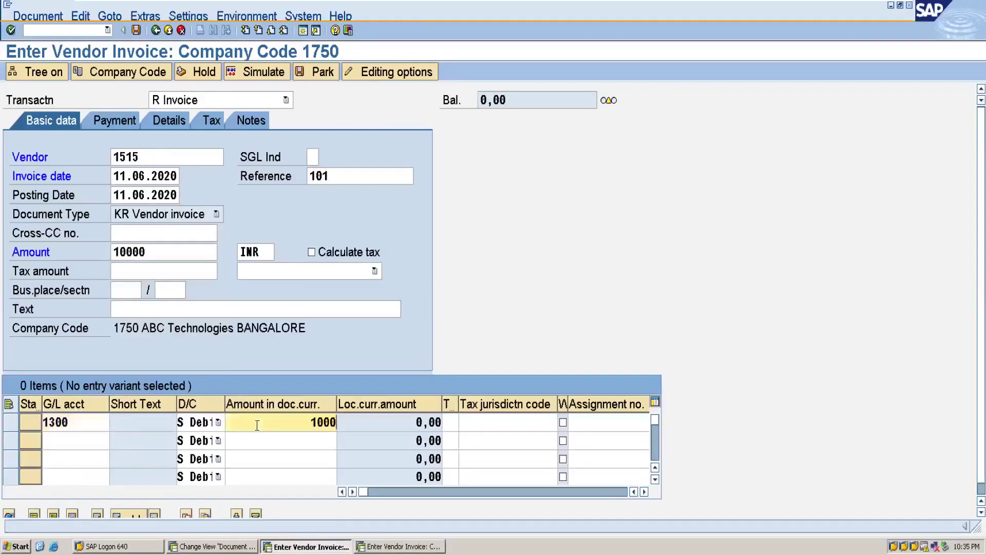
text(0)
Assign tax code E1 (SGST plus CGST) to the line item and the invoice header, and validate the entries
click(449, 421)
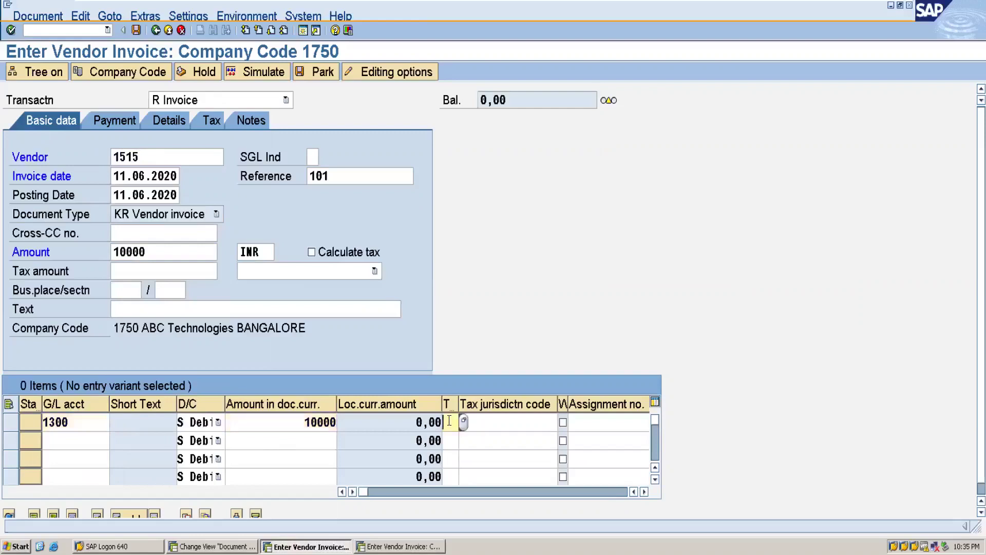
click(463, 423)
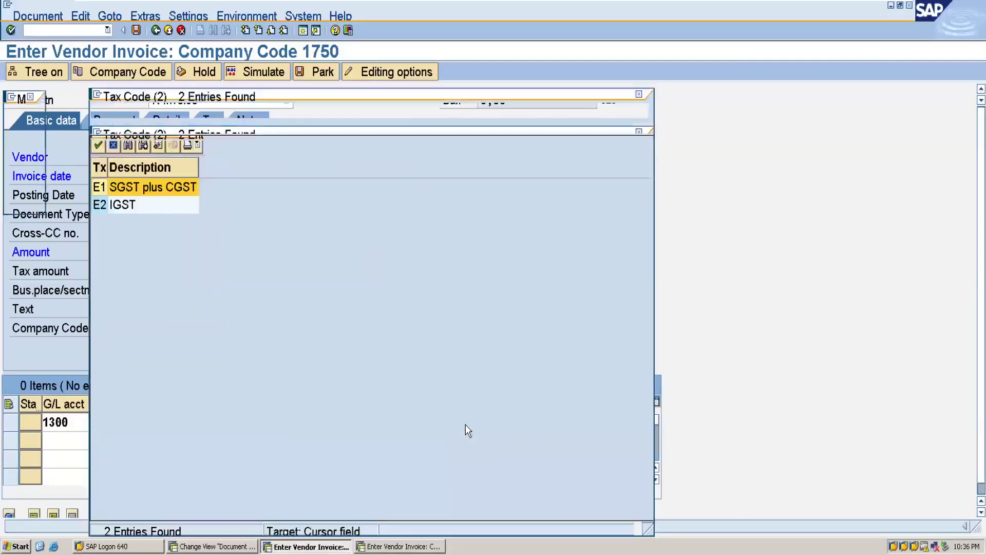
click(149, 188)
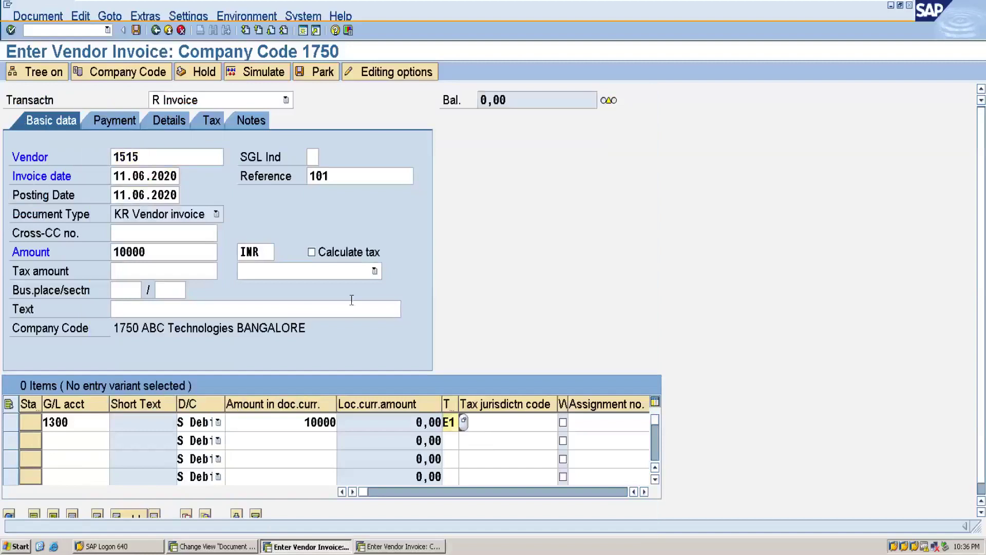
click(374, 271)
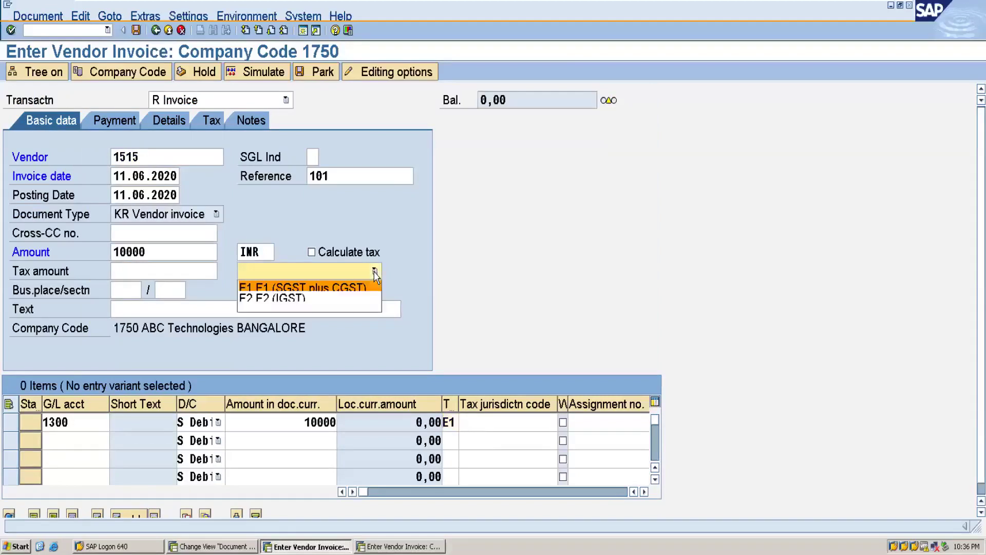
click(347, 288)
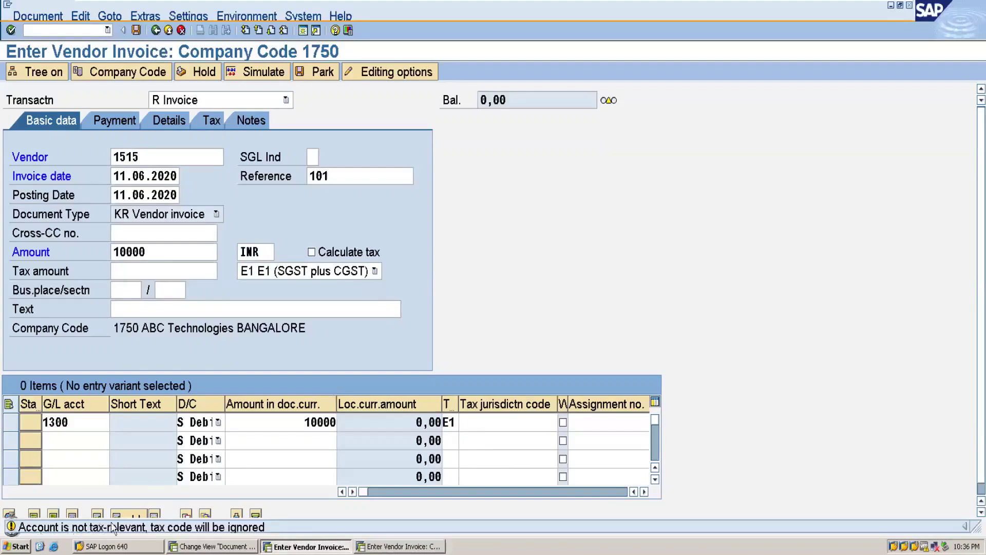
key(Return)
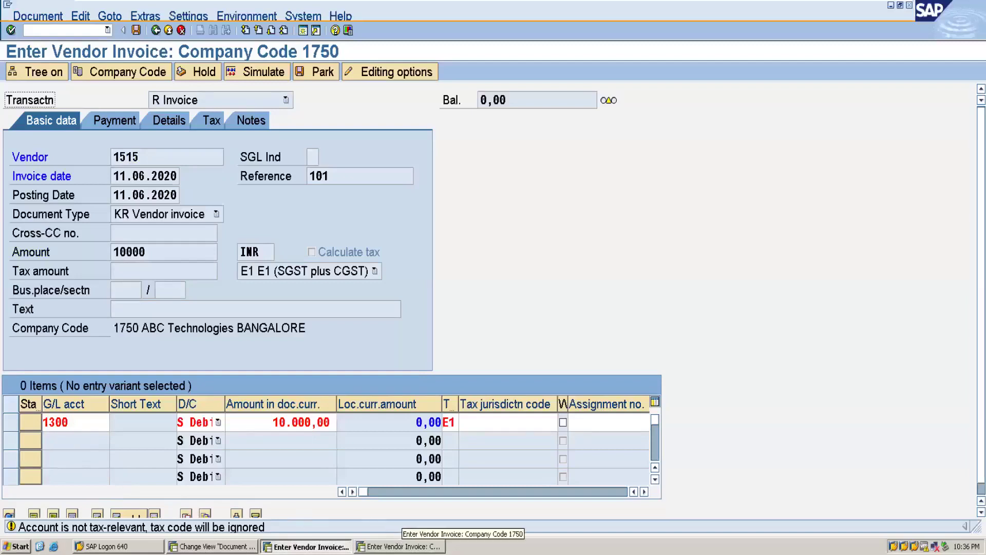
In the second vendor invoice session, call transaction FS00 and open G/L account 1300 (Purchases) of company code 1750 for changes
click(400, 546)
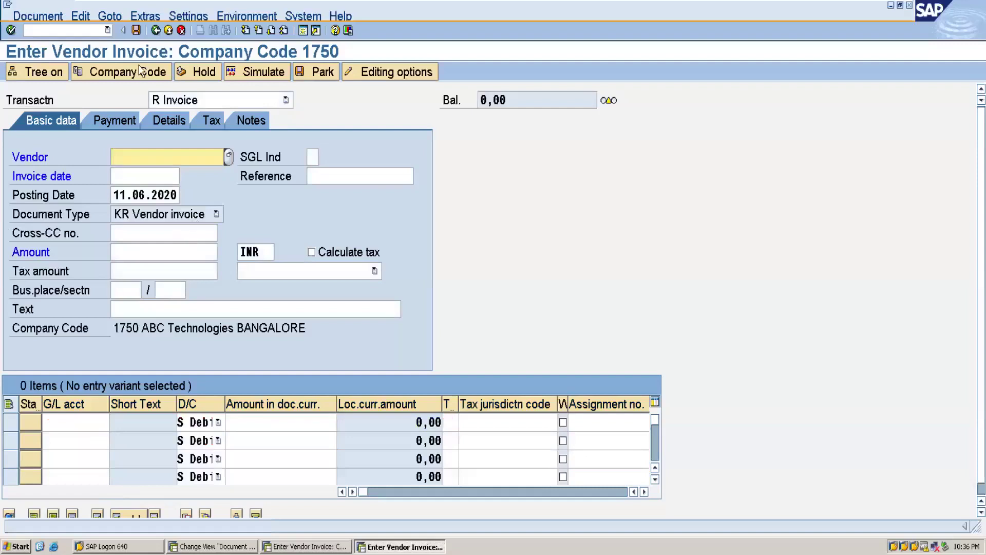
click(55, 33)
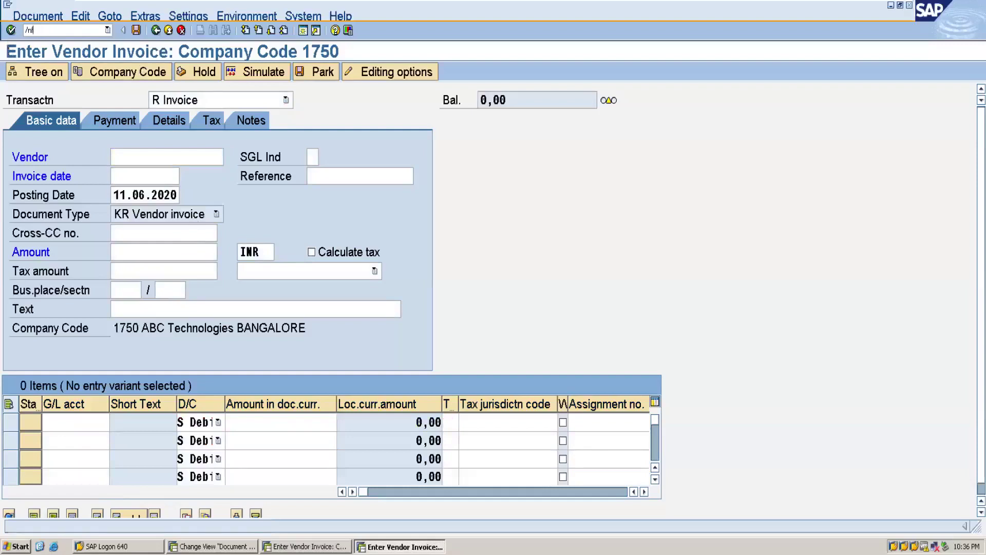
text(/nfs00)
key(Return)
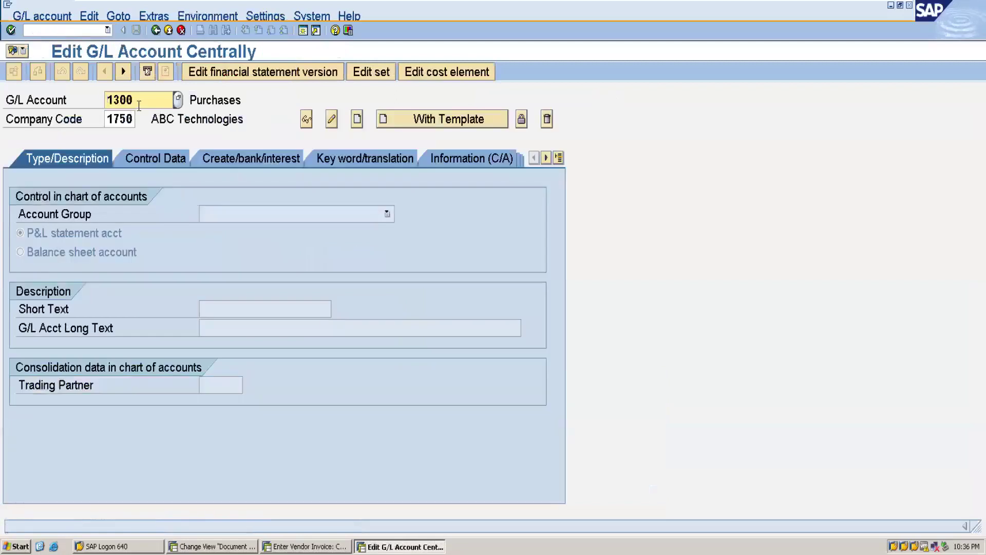
click(333, 122)
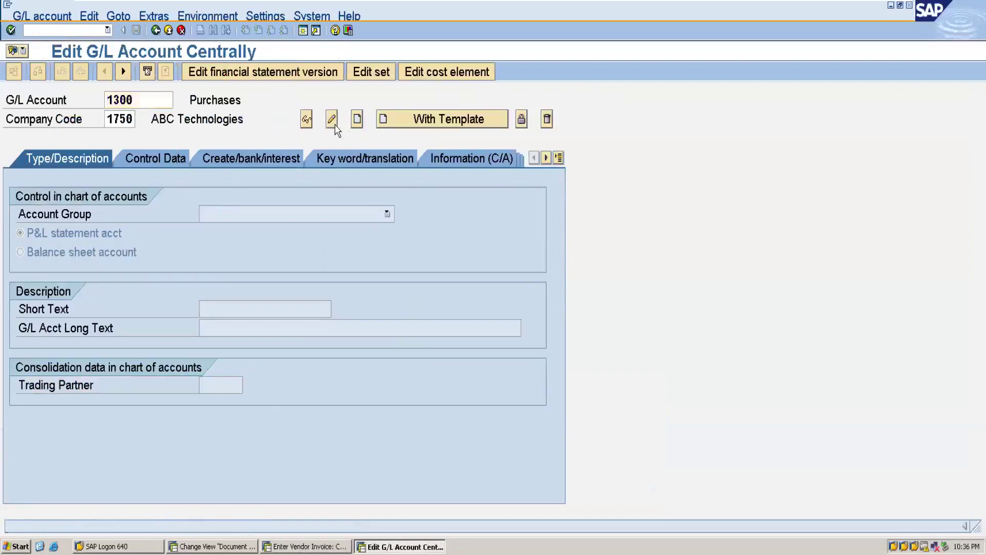
Set the Purchases account's tax category to * (All tax types allowed) in the control data and save despite the warning
click(159, 157)
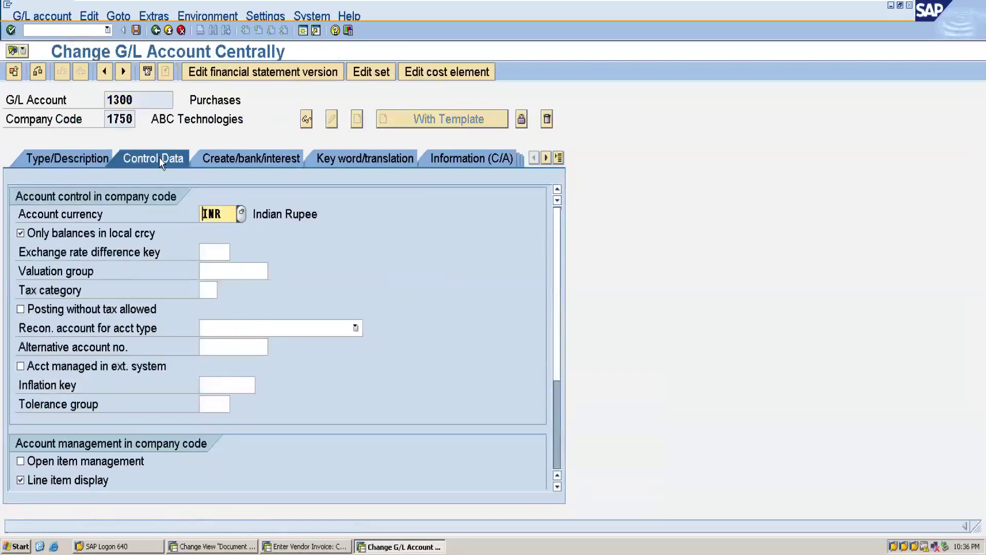
click(209, 289)
click(223, 290)
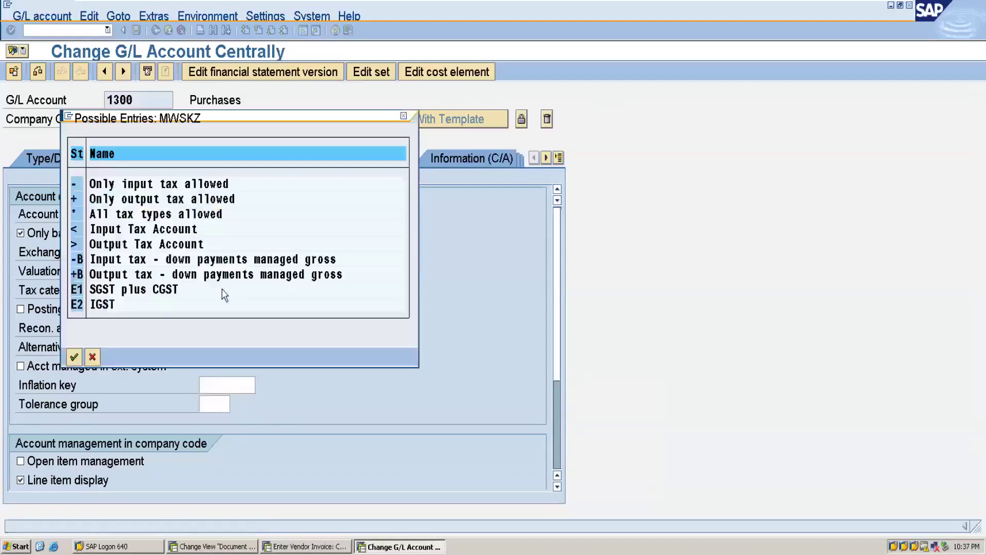
double_click(156, 220)
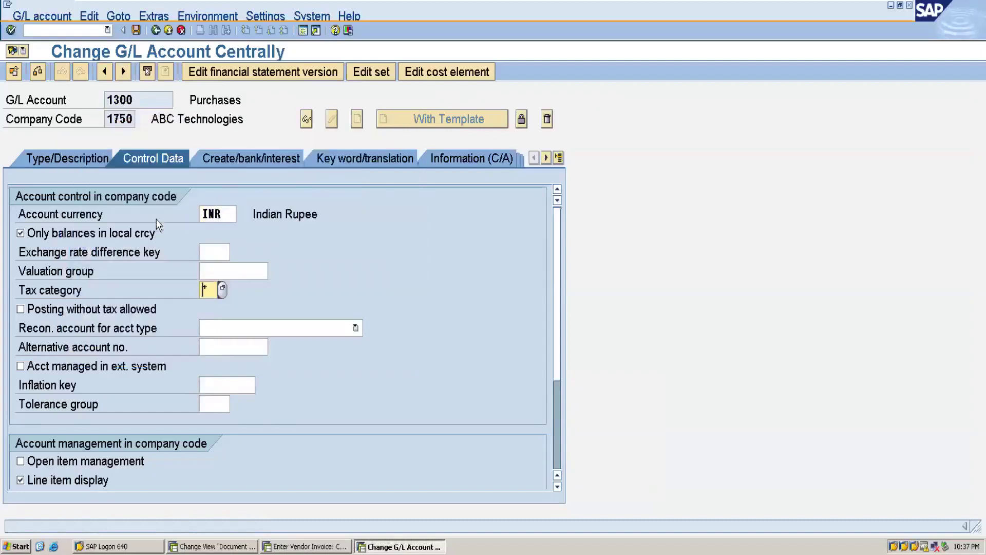
click(136, 30)
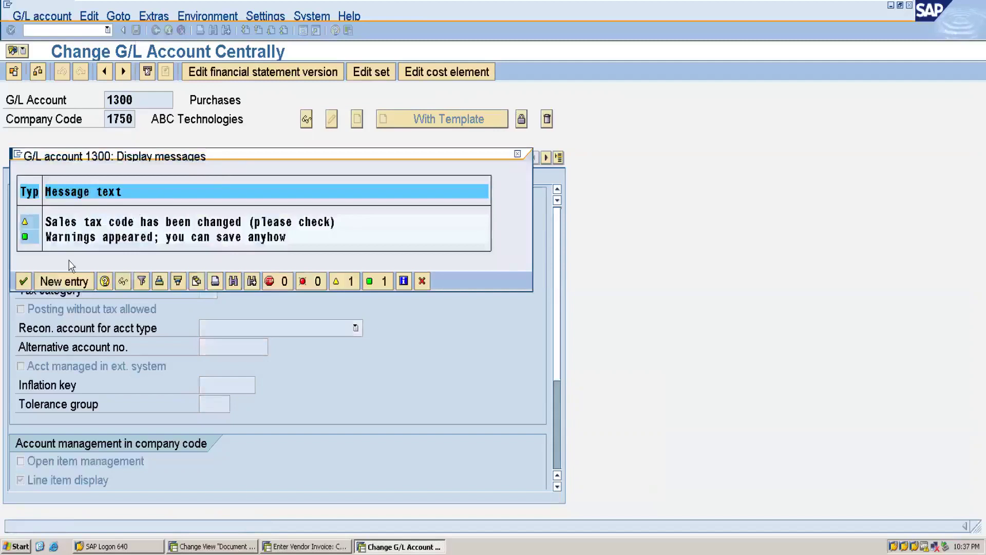
click(23, 281)
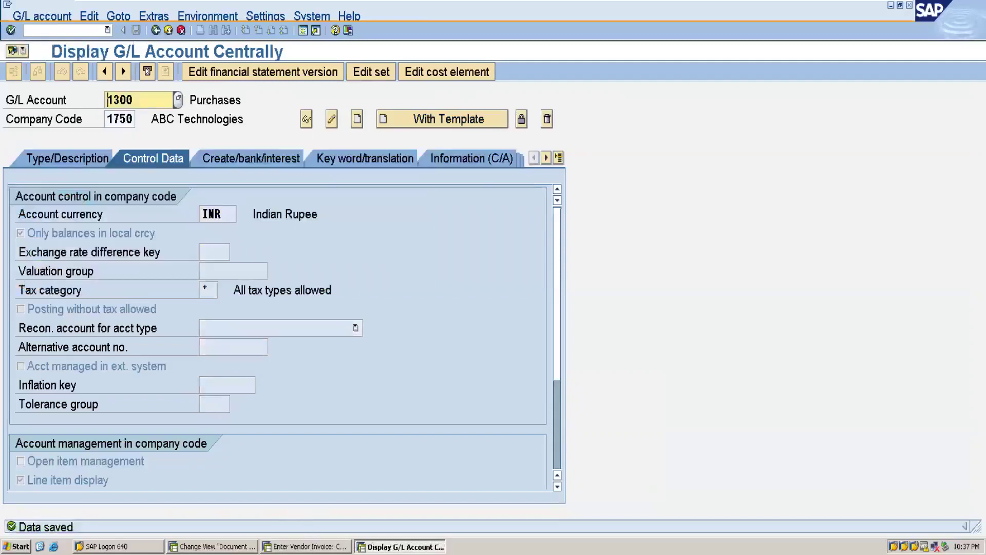
Return to the pending vendor invoice, revalidate it, set tax code E1 on the Purchases line item and enable Calculate tax
key(alt+Tab)
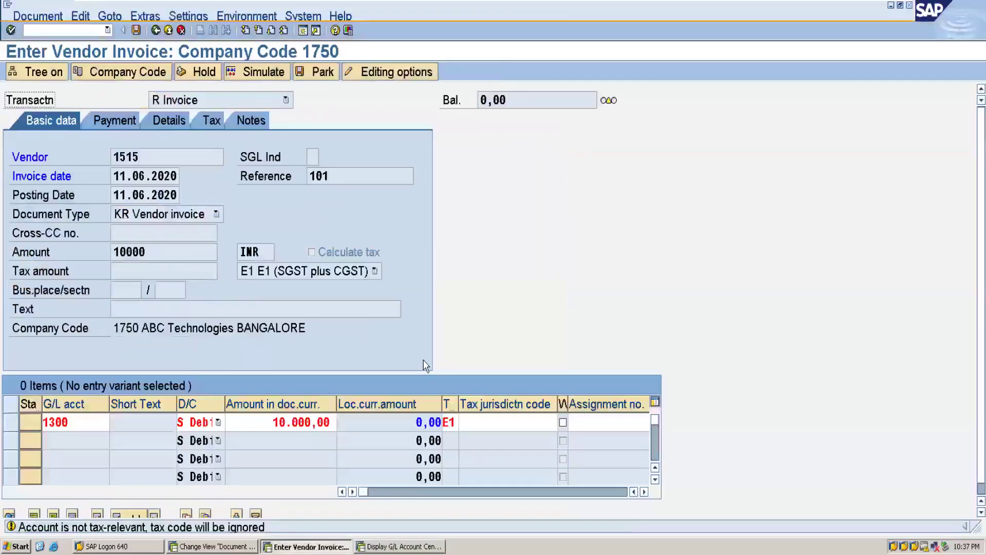
key(Return)
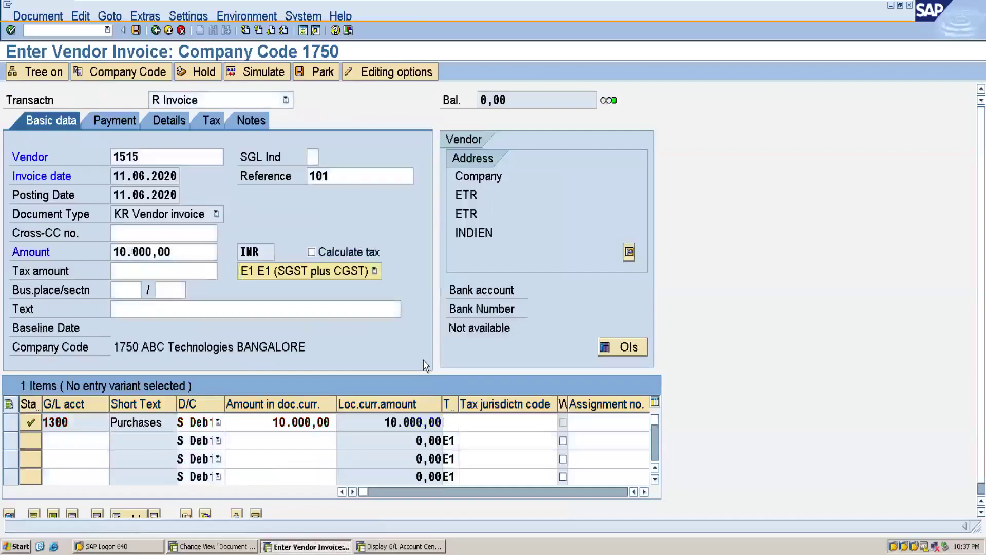
click(450, 425)
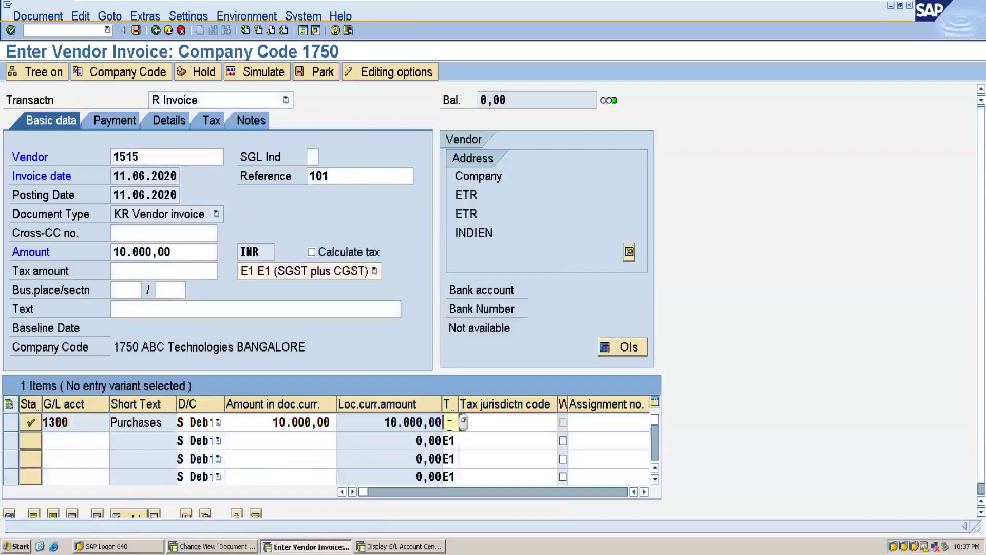
text(e)
click(450, 438)
click(312, 253)
click(312, 253)
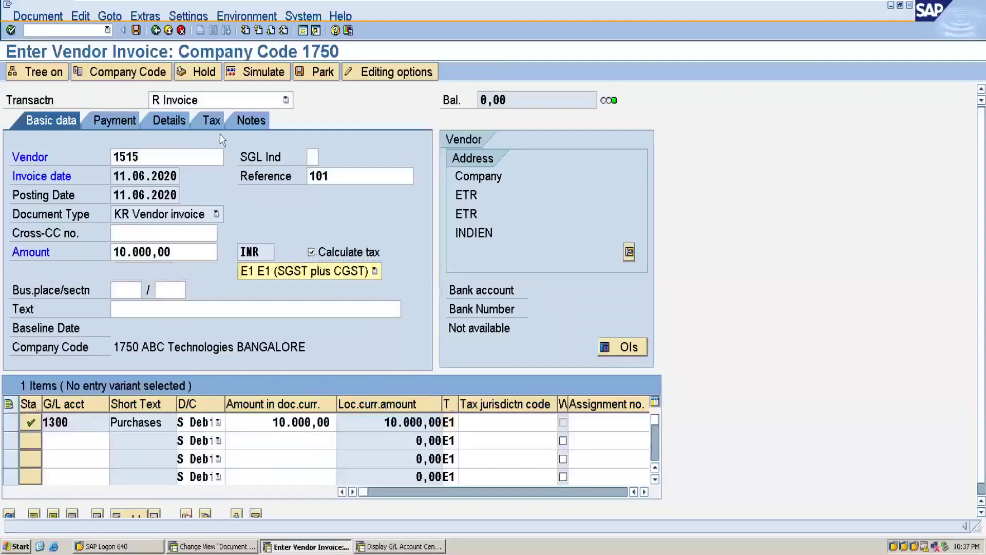
Check the calculated tax for code E1 and simulate the vendor invoice
click(214, 123)
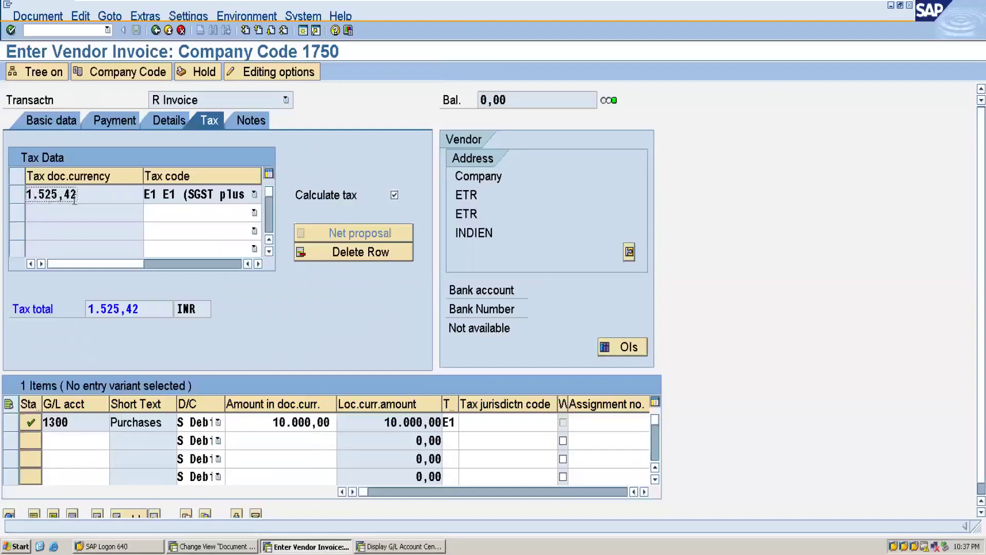
click(43, 121)
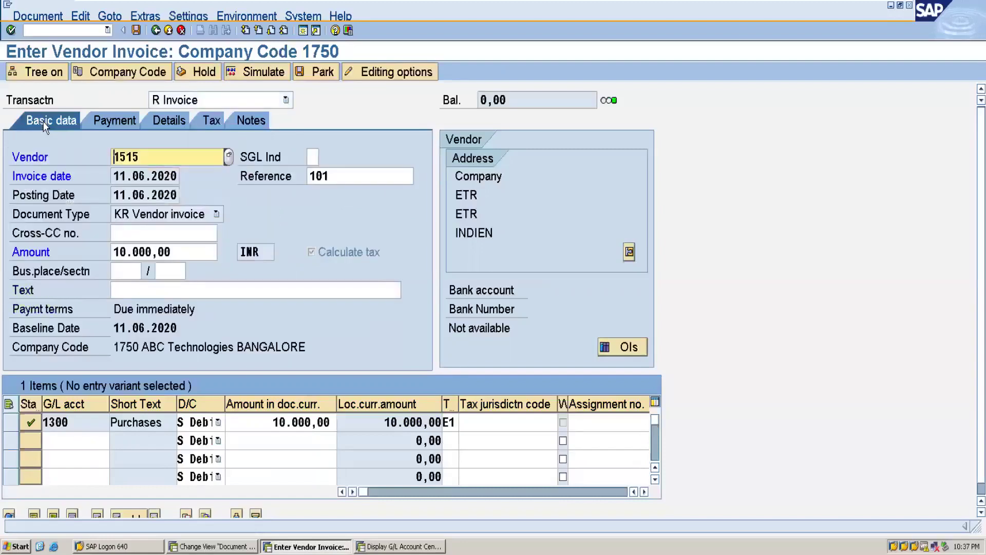
click(37, 17)
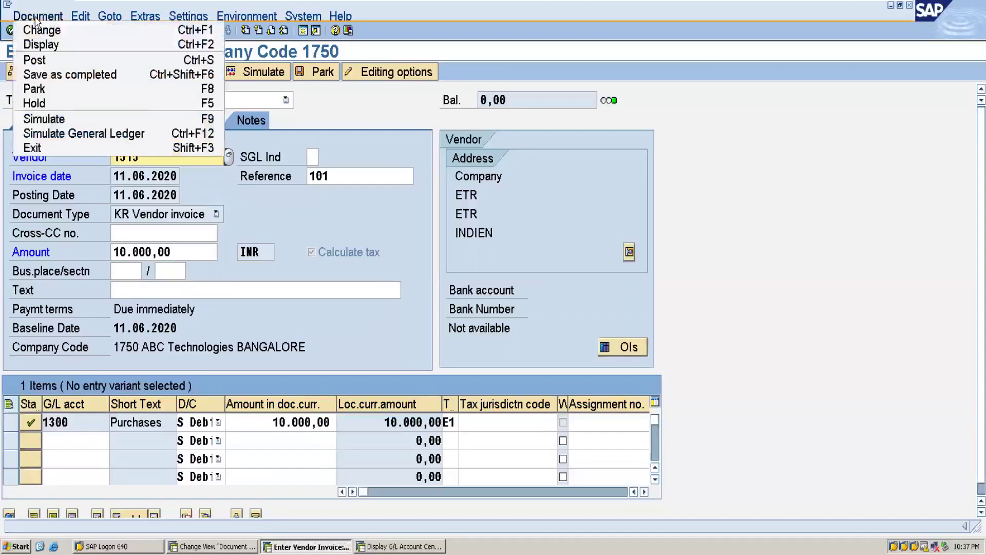
click(44, 120)
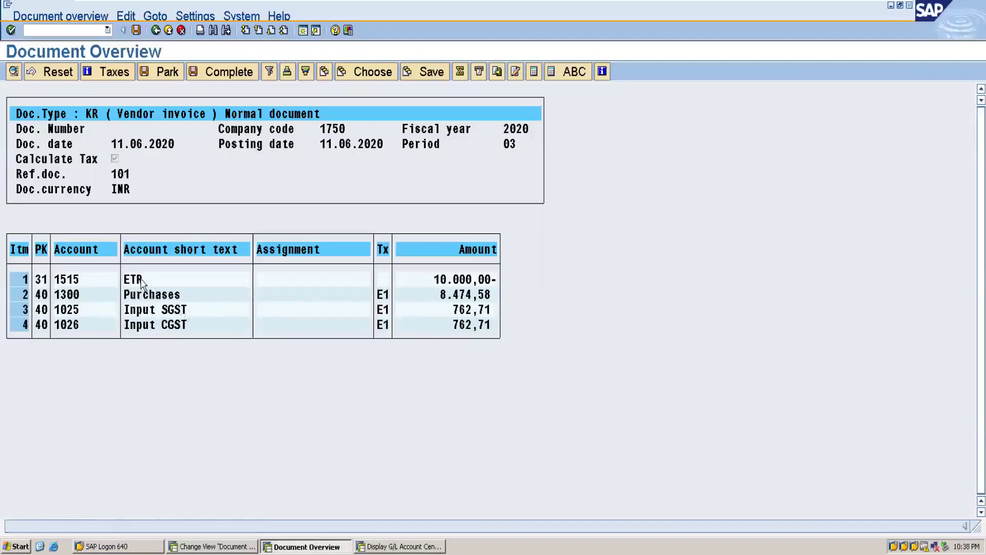
Post the simulated vendor invoice and minimise the SAP server to return to the Word document
click(136, 31)
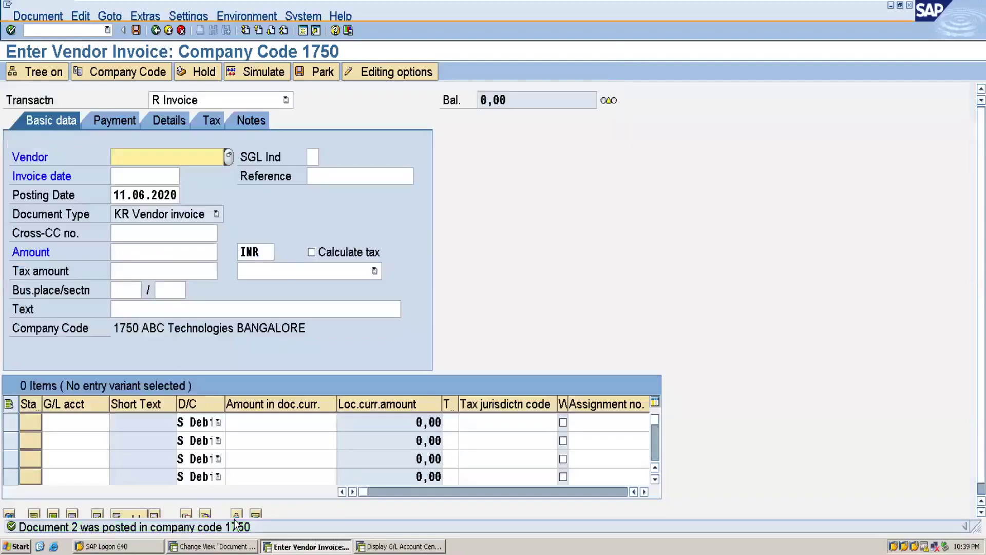
mouse_move(788, 4)
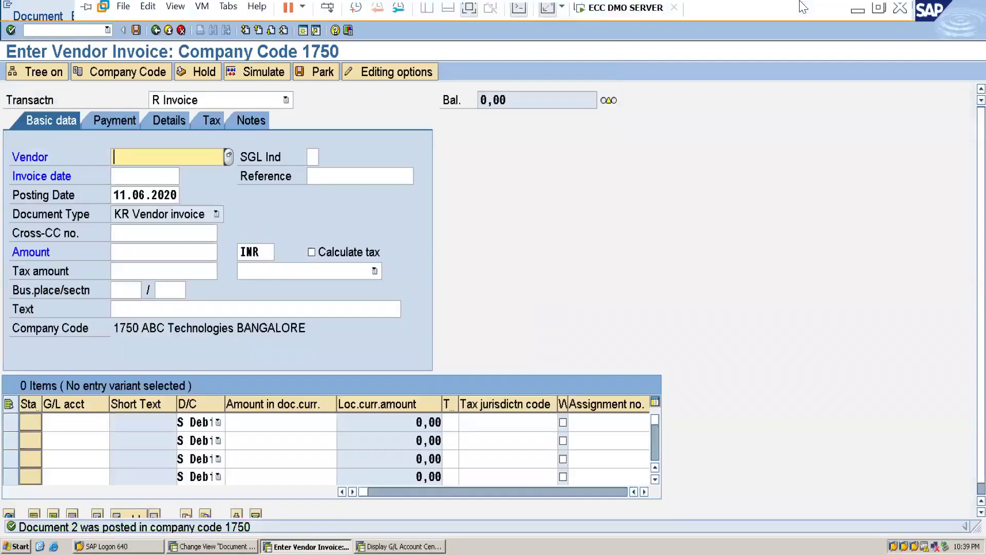
click(858, 15)
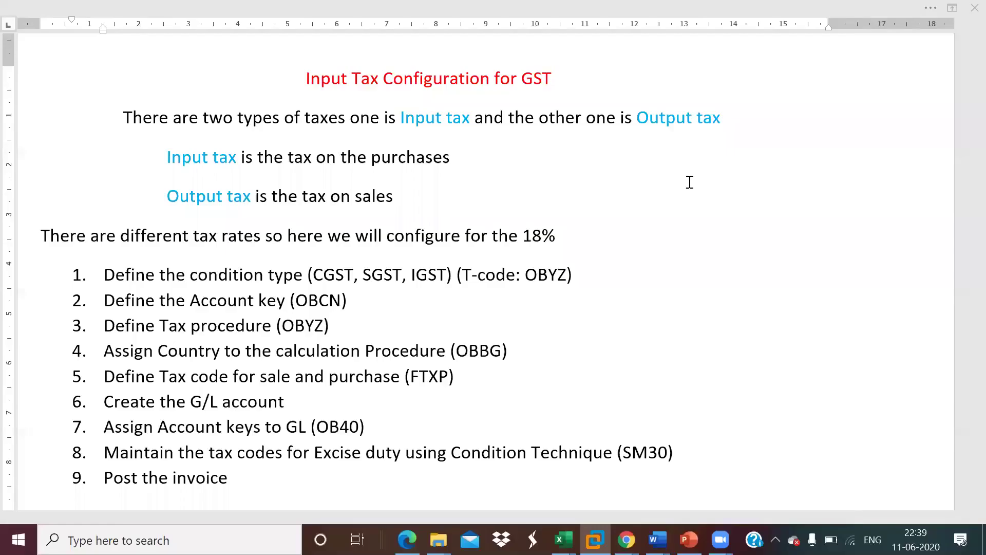